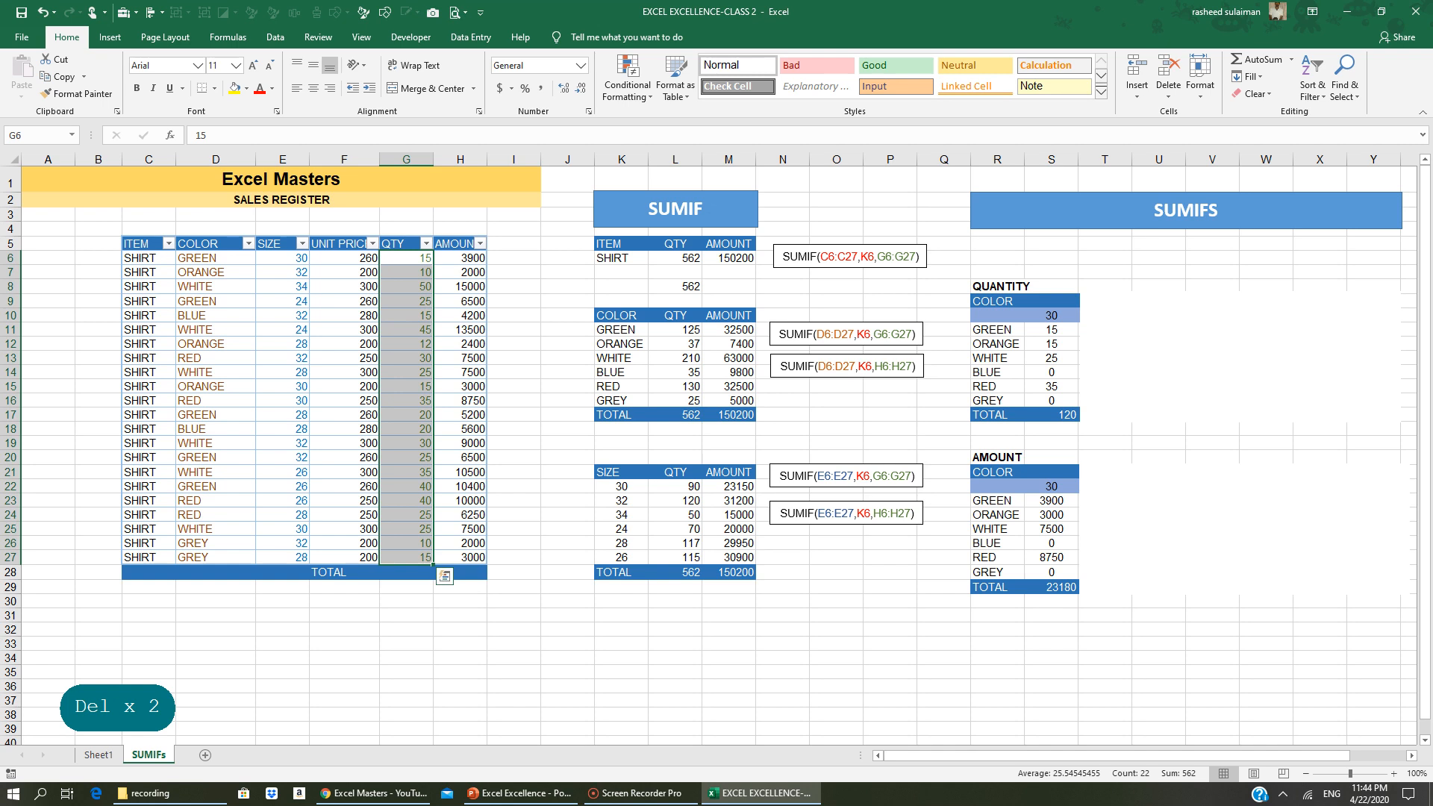
Total the QTY column in G28 with =SUM(G6:G27) and fill the formula across to H28
{"action": "left_click", "coordinate": [407, 572]}
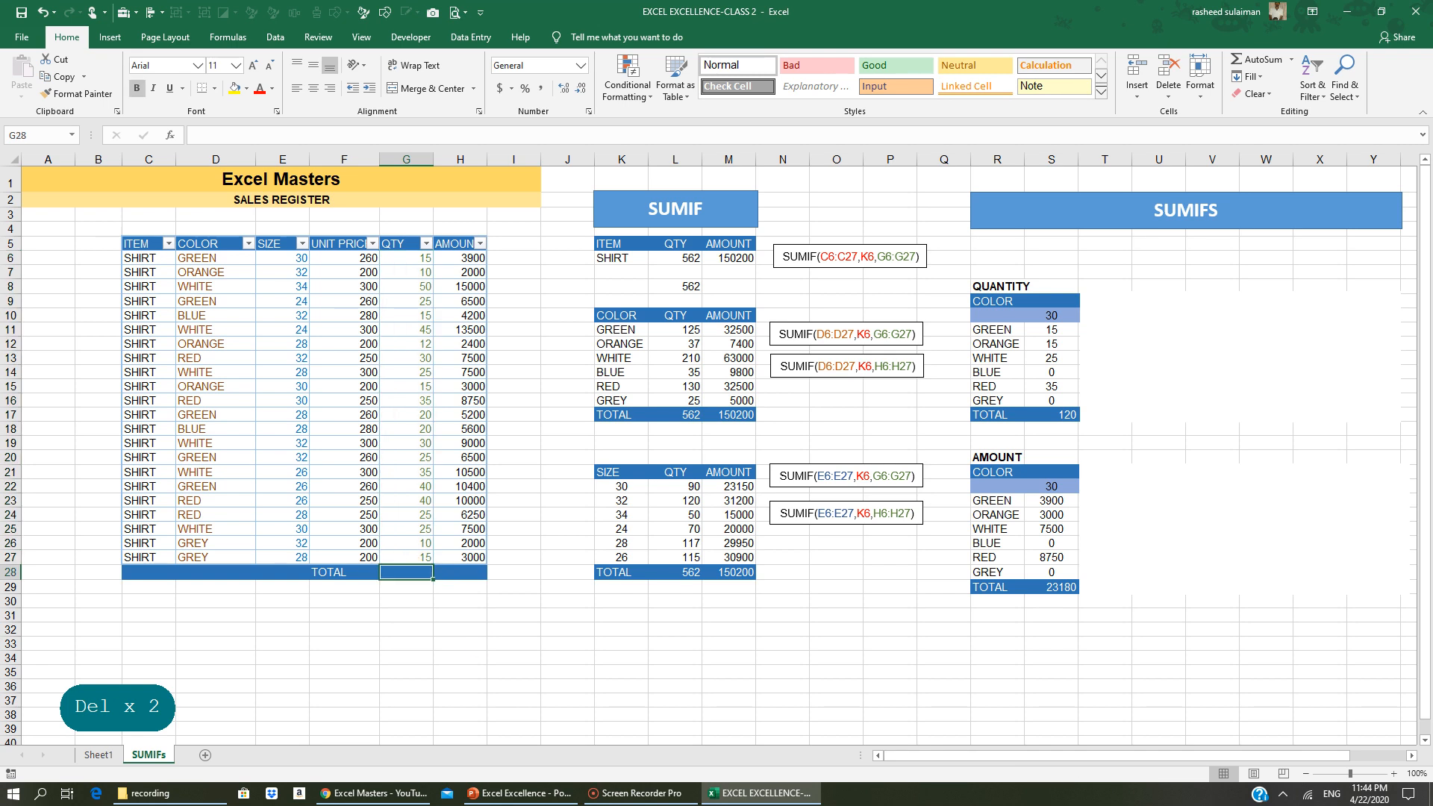
{"action": "type", "text": "=sum"}
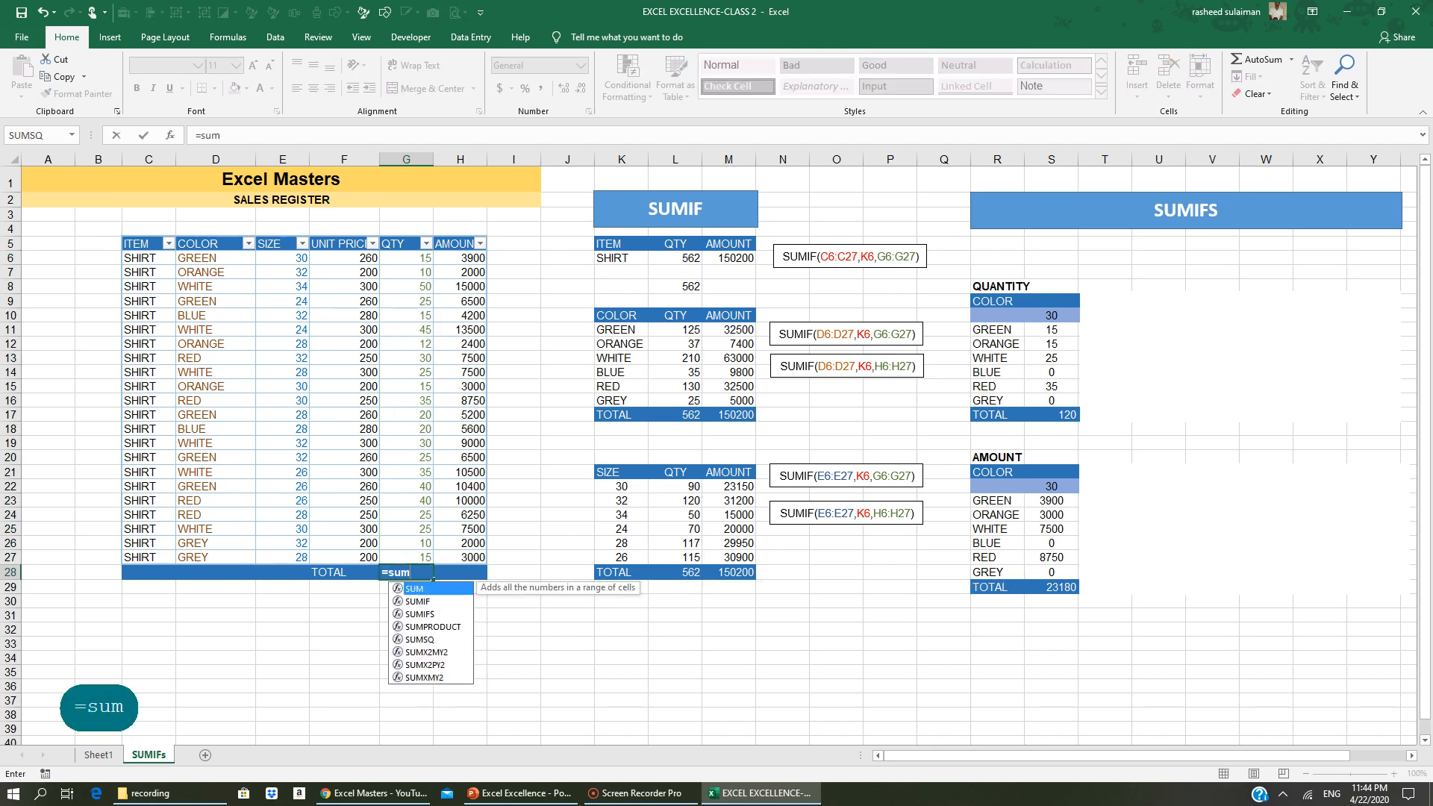
{"action": "type", "text": "("}
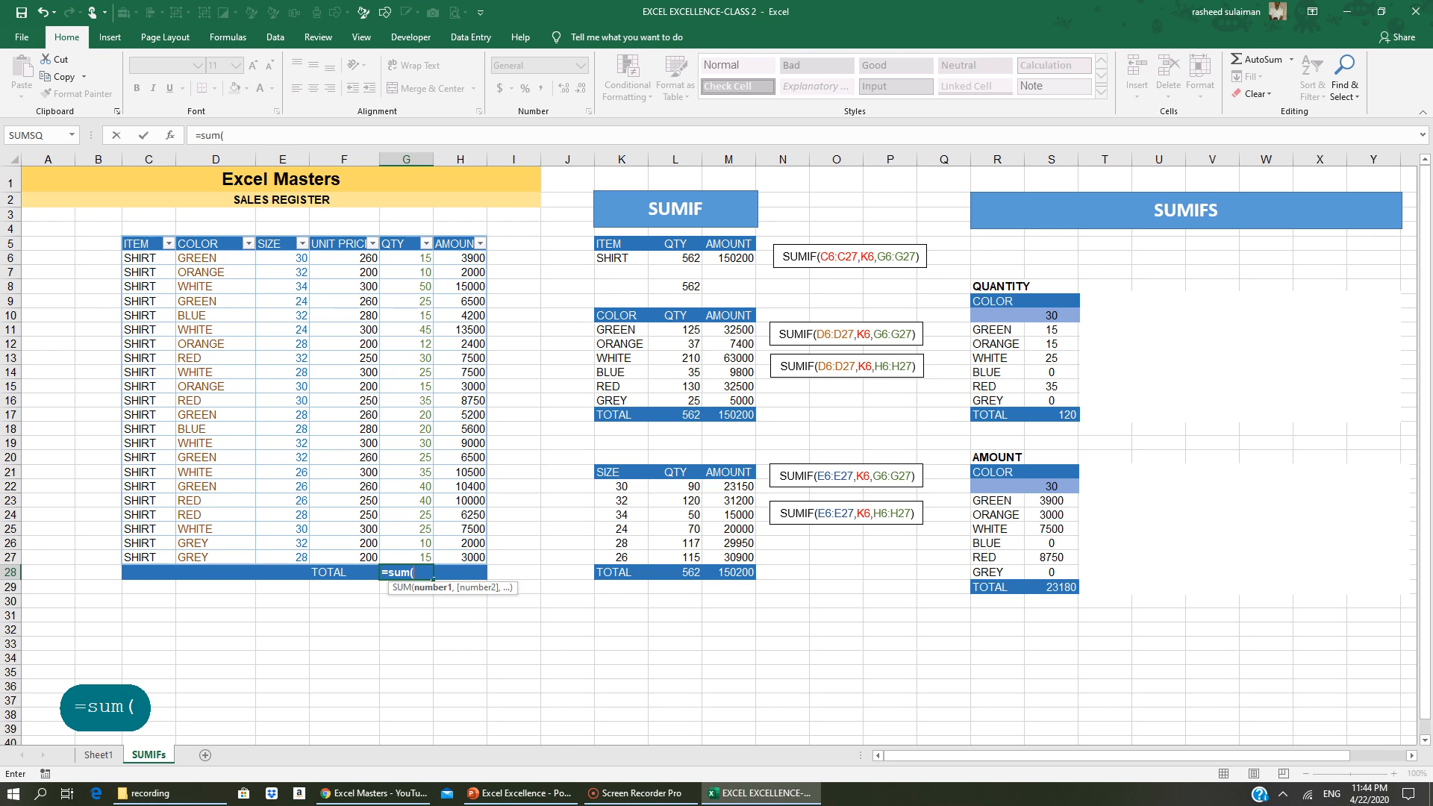
{"action": "left_click_drag", "start_coordinate": [406, 257], "coordinate": [411, 557]}
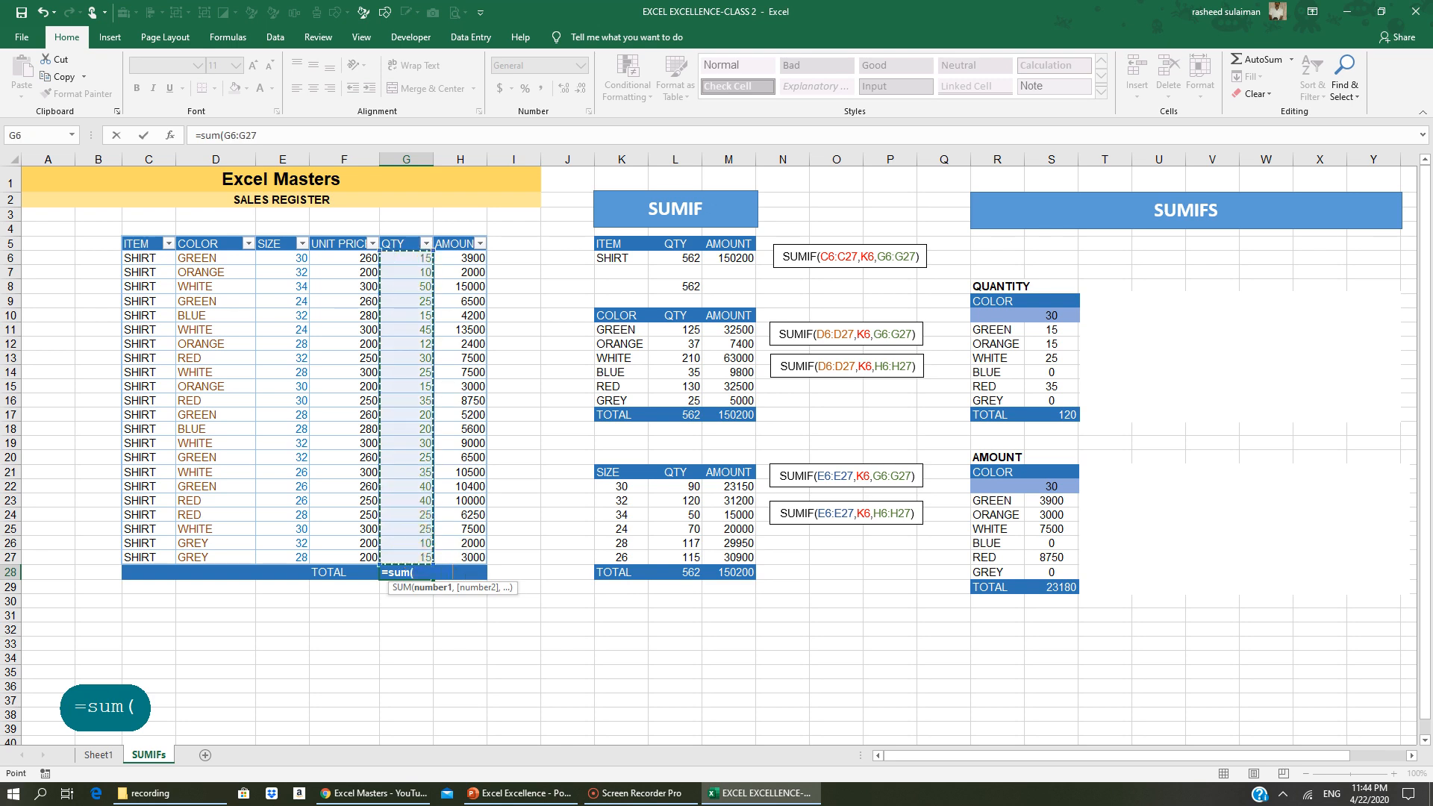
{"action": "type", "text": ")"}
{"action": "key", "text": "Return"}
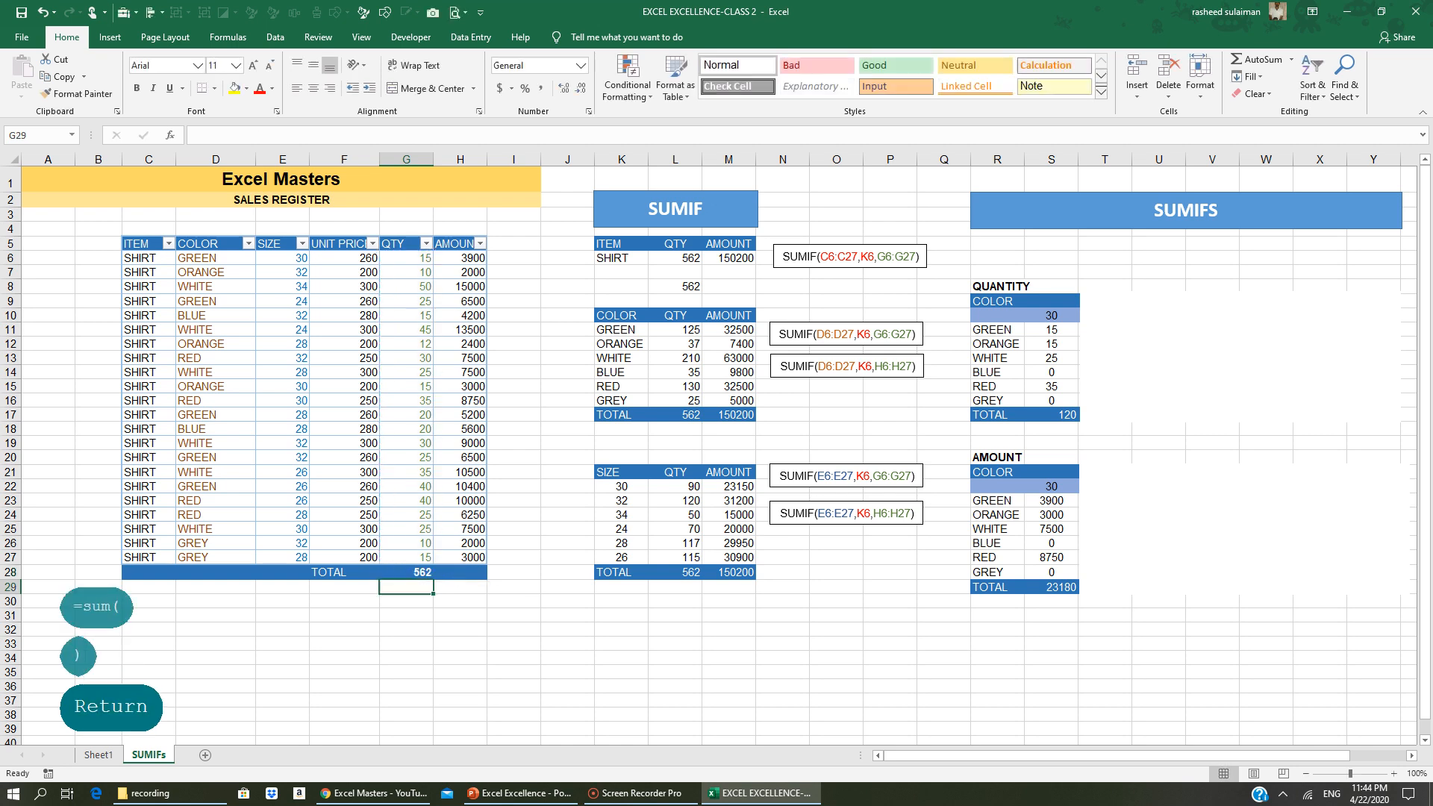
{"action": "left_click", "coordinate": [407, 572]}
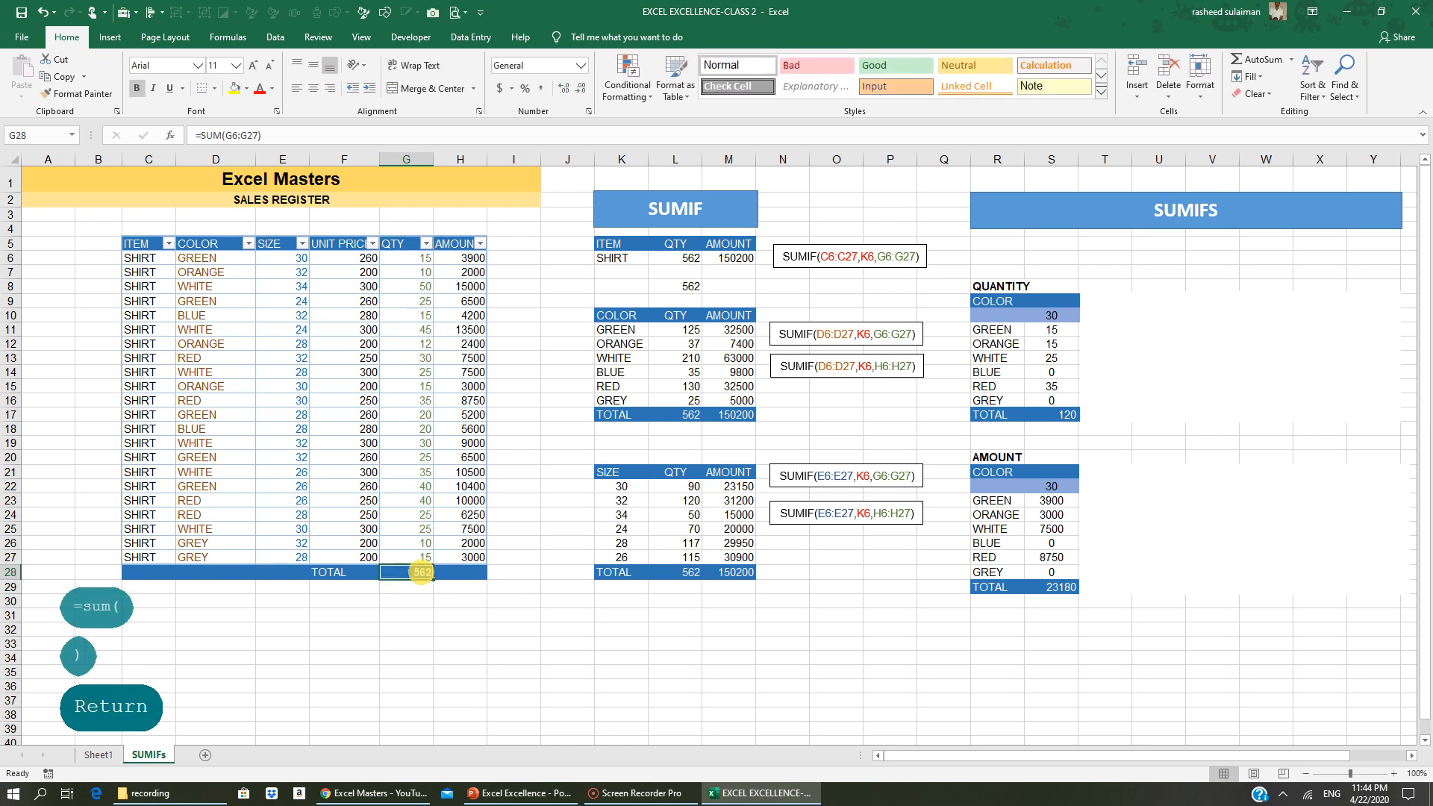
{"action": "left_click_drag", "start_coordinate": [470, 579], "coordinate": [469, 573]}
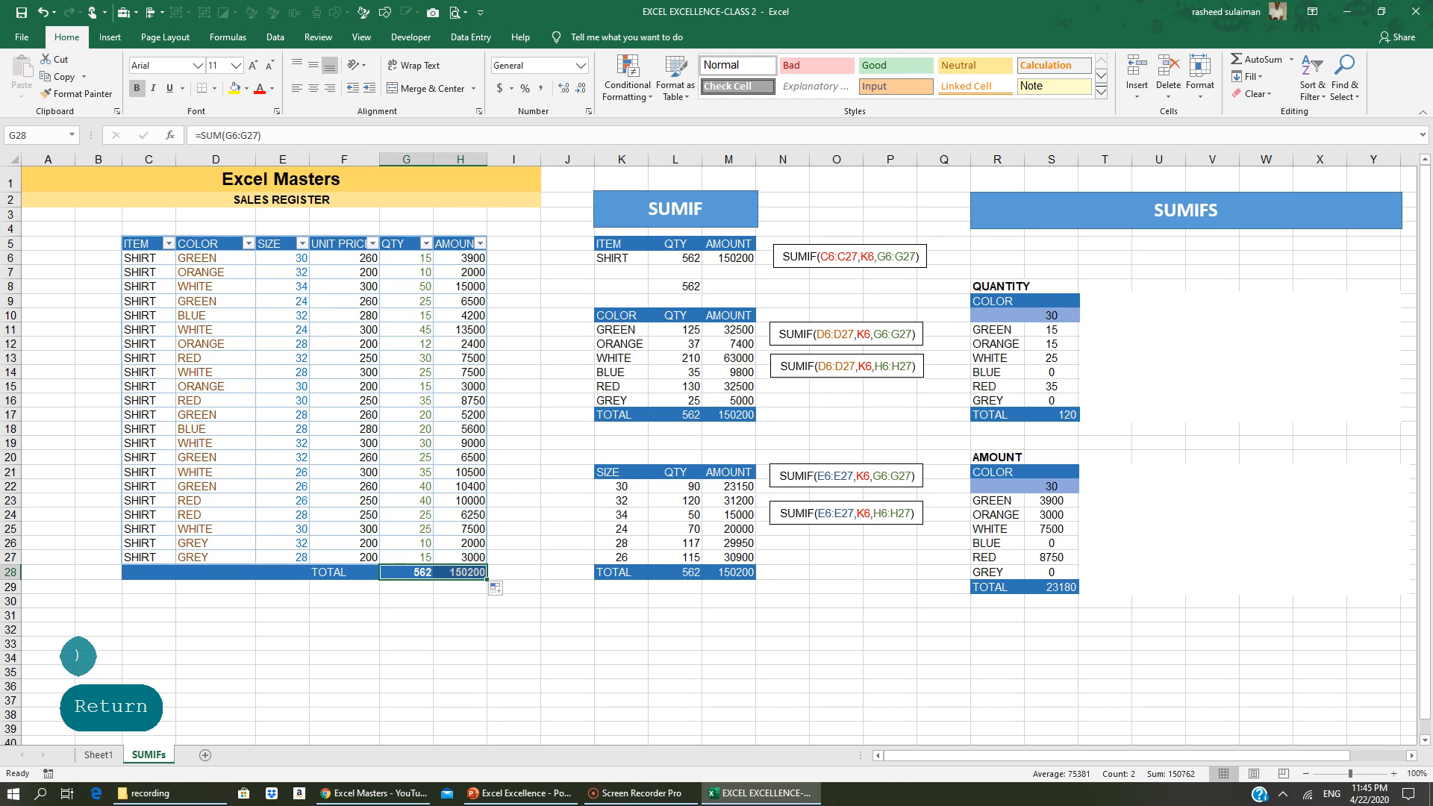
Clear the QTY and AMOUNT totals in cells G28 and H28
{"action": "left_click", "coordinate": [407, 572]}
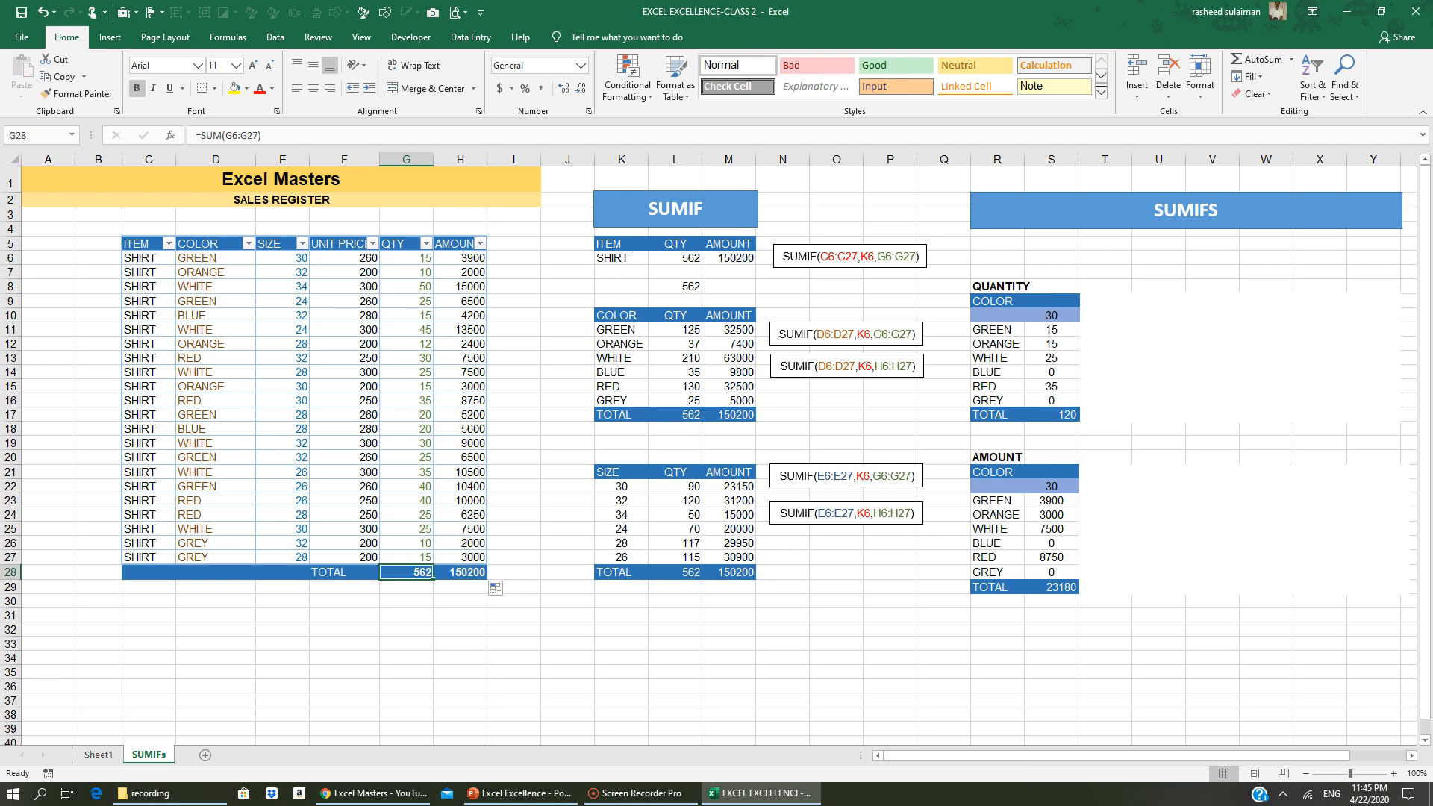
{"action": "key", "text": "Delete"}
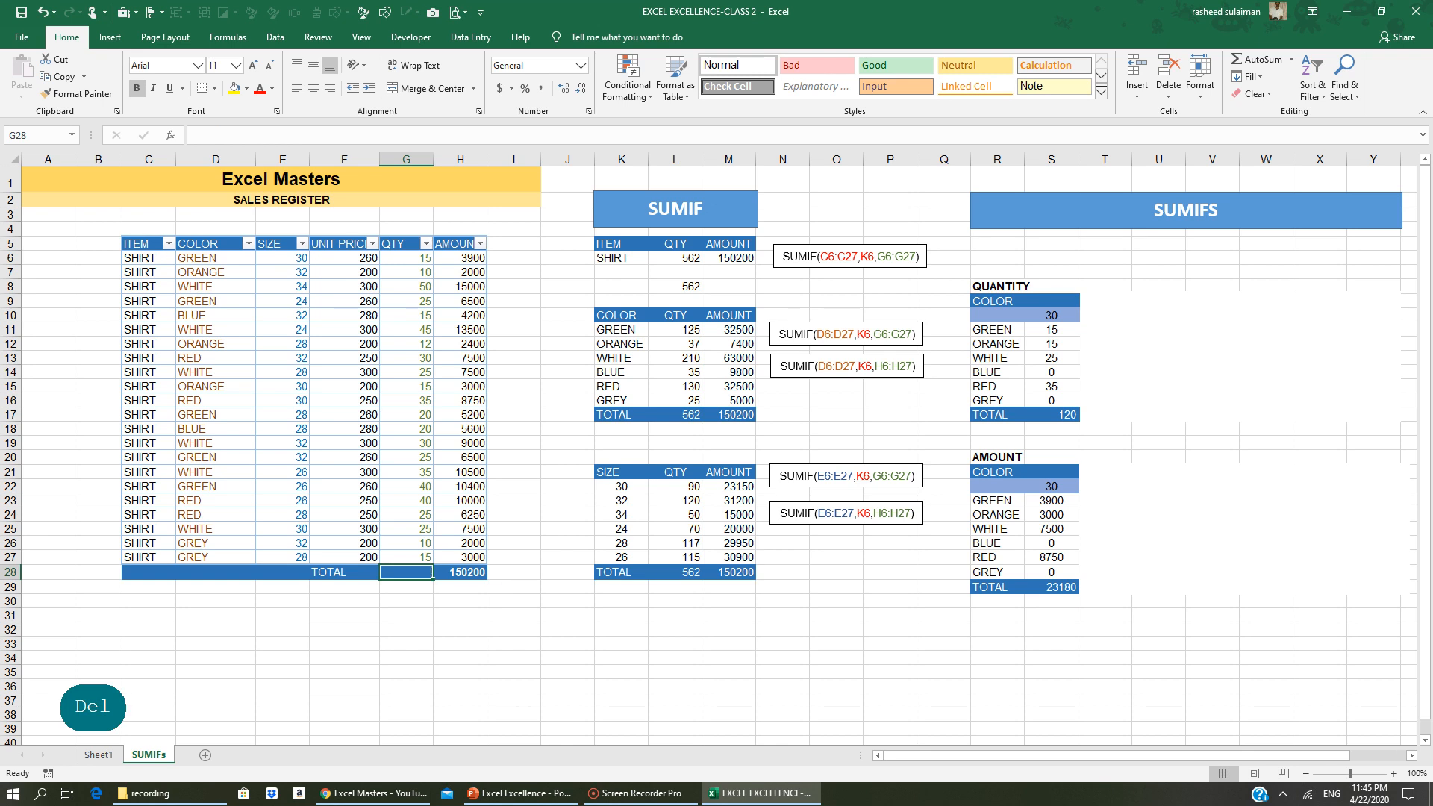
{"action": "key", "text": "Right"}
{"action": "key", "text": "Delete"}
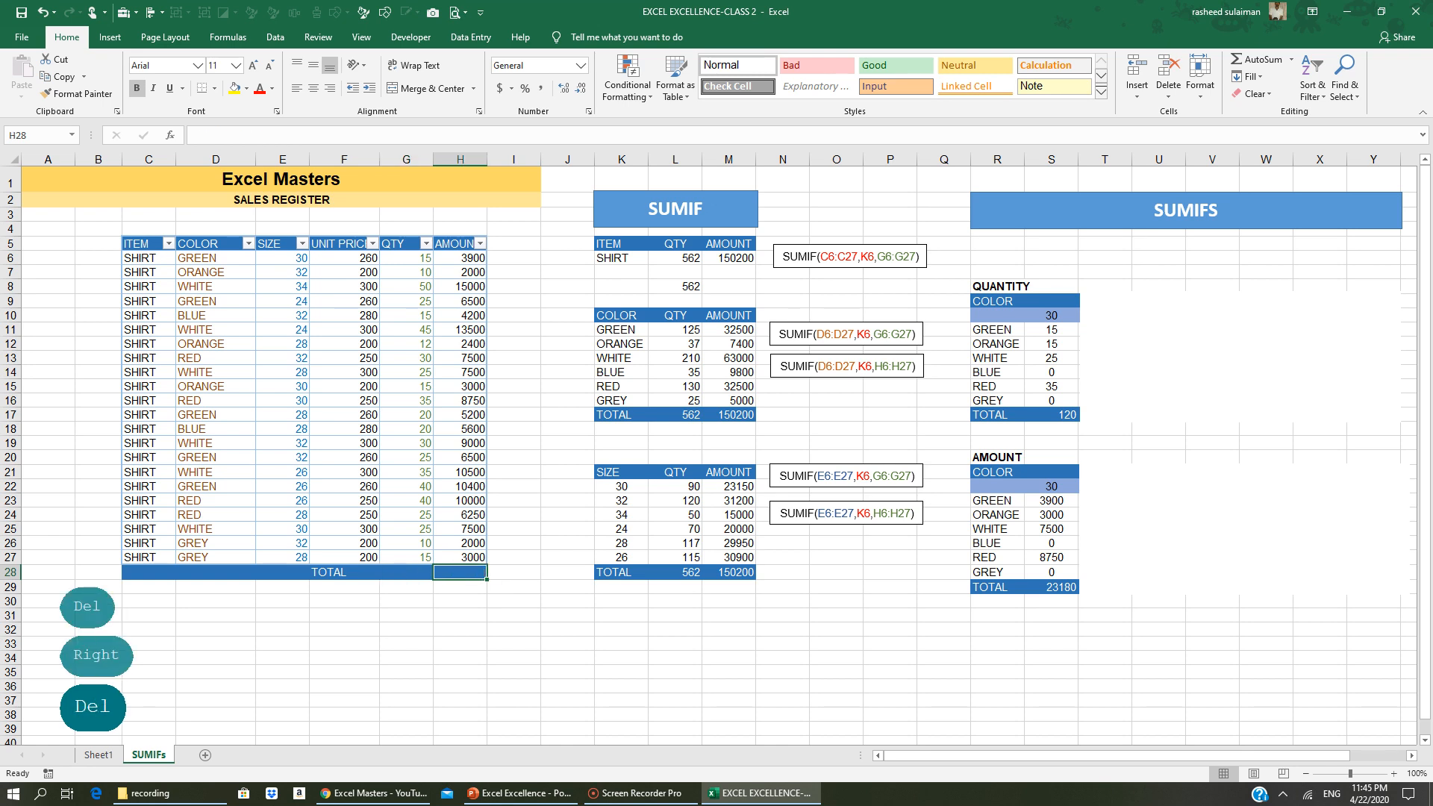
Use AutoSum to total the QTY range G6:G27 in G28 and the AMOUNT range H6:H27 in H28
{"action": "left_click", "coordinate": [414, 573]}
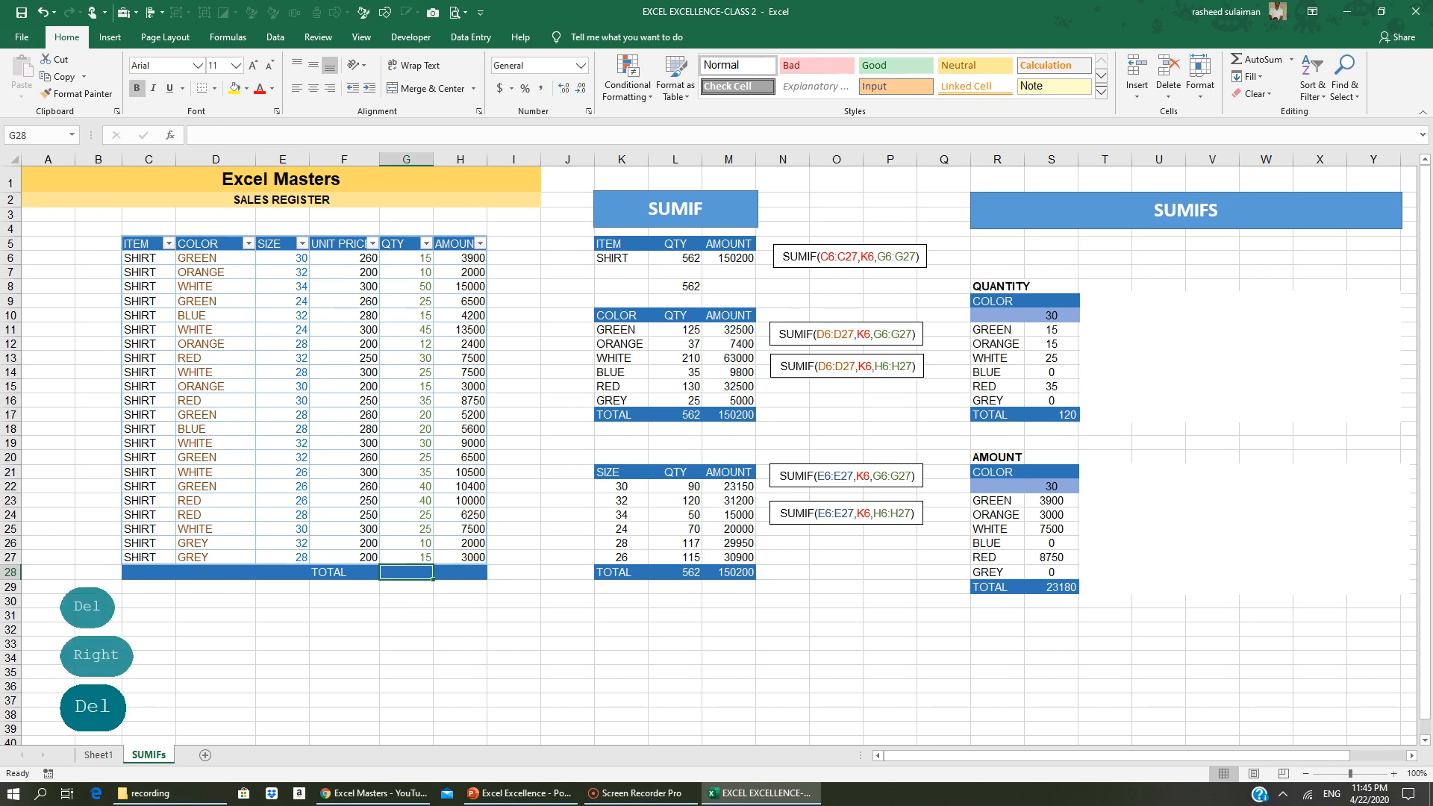
{"action": "key", "text": "alt+equal"}
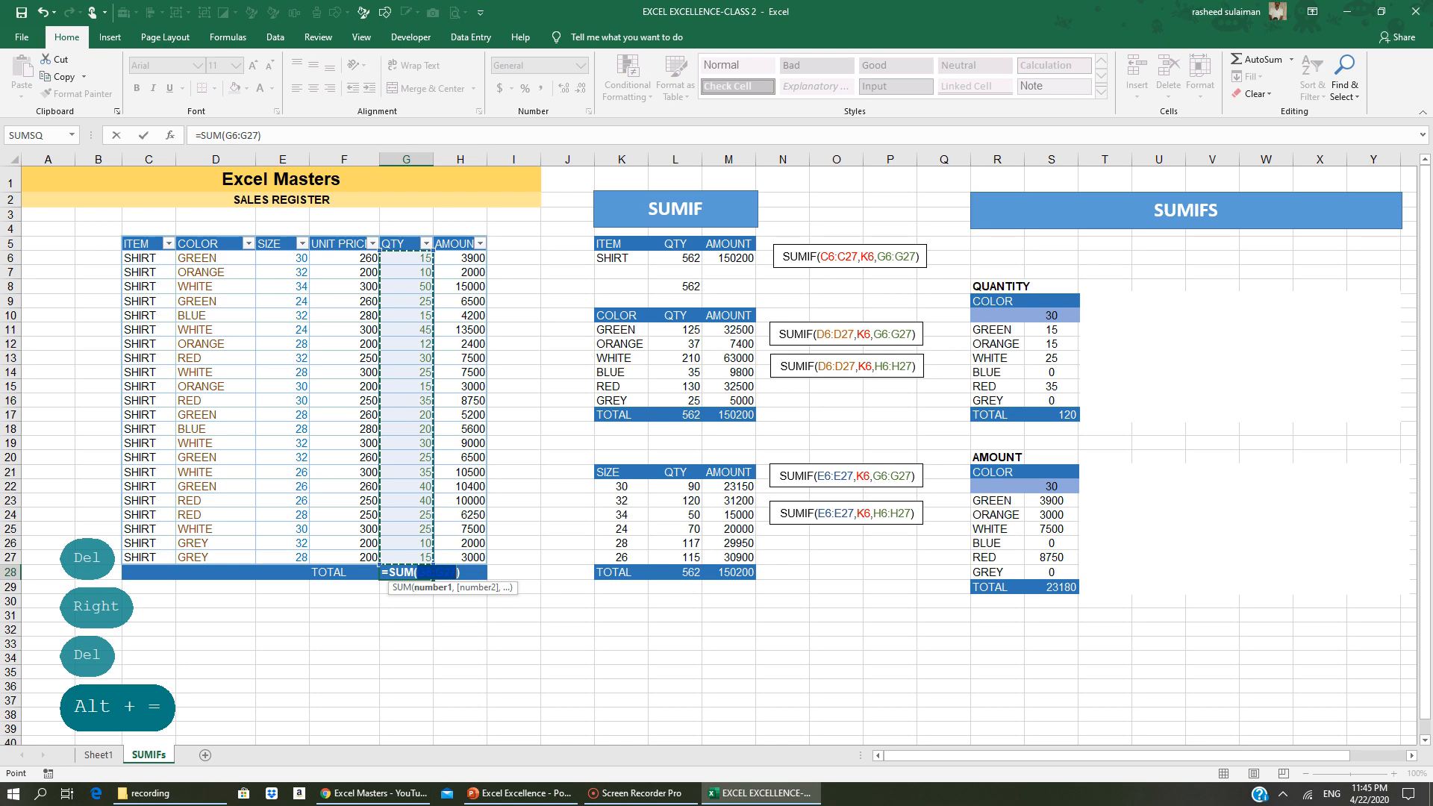
{"action": "key", "text": "Return"}
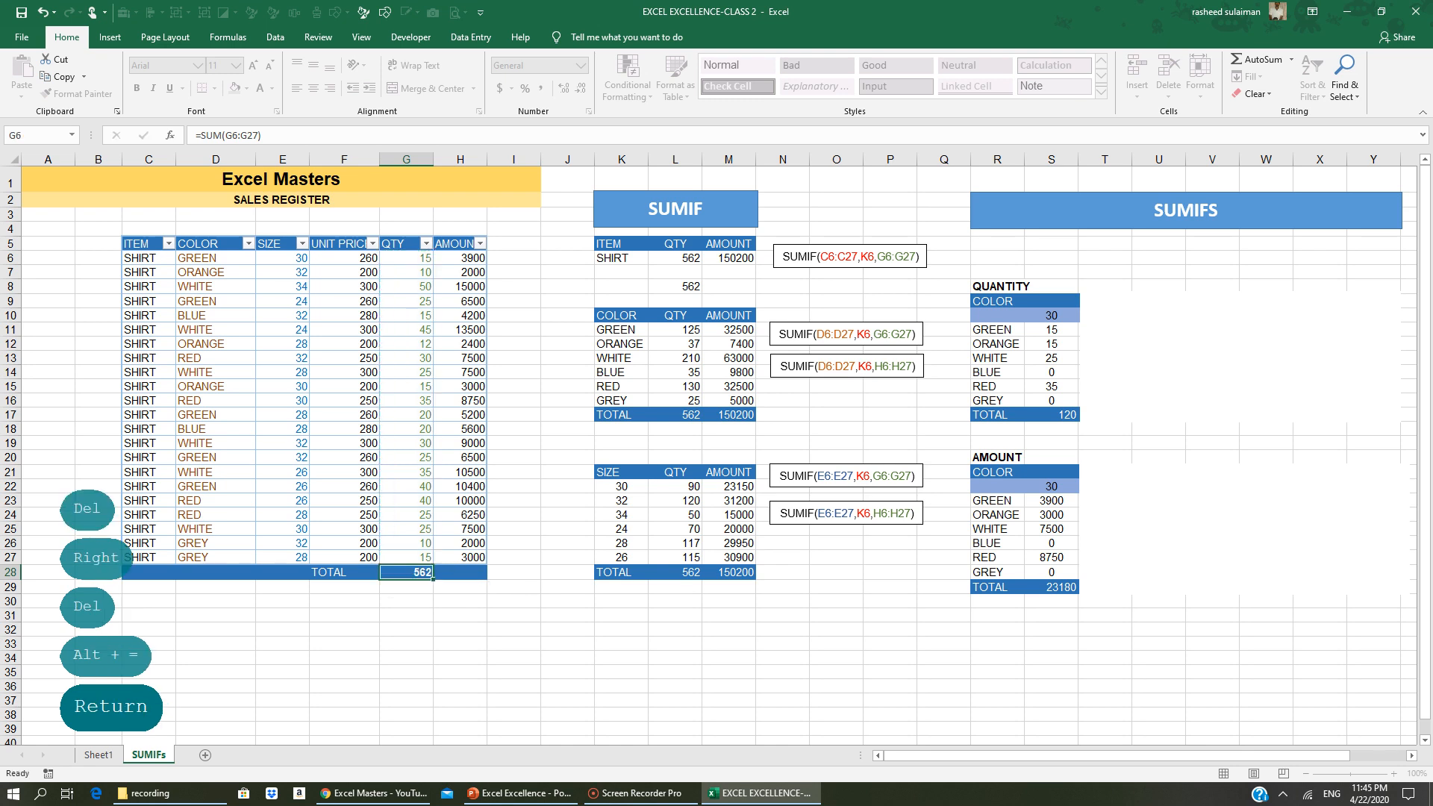
{"action": "key", "text": "Up"}
{"action": "key", "text": "Right"}
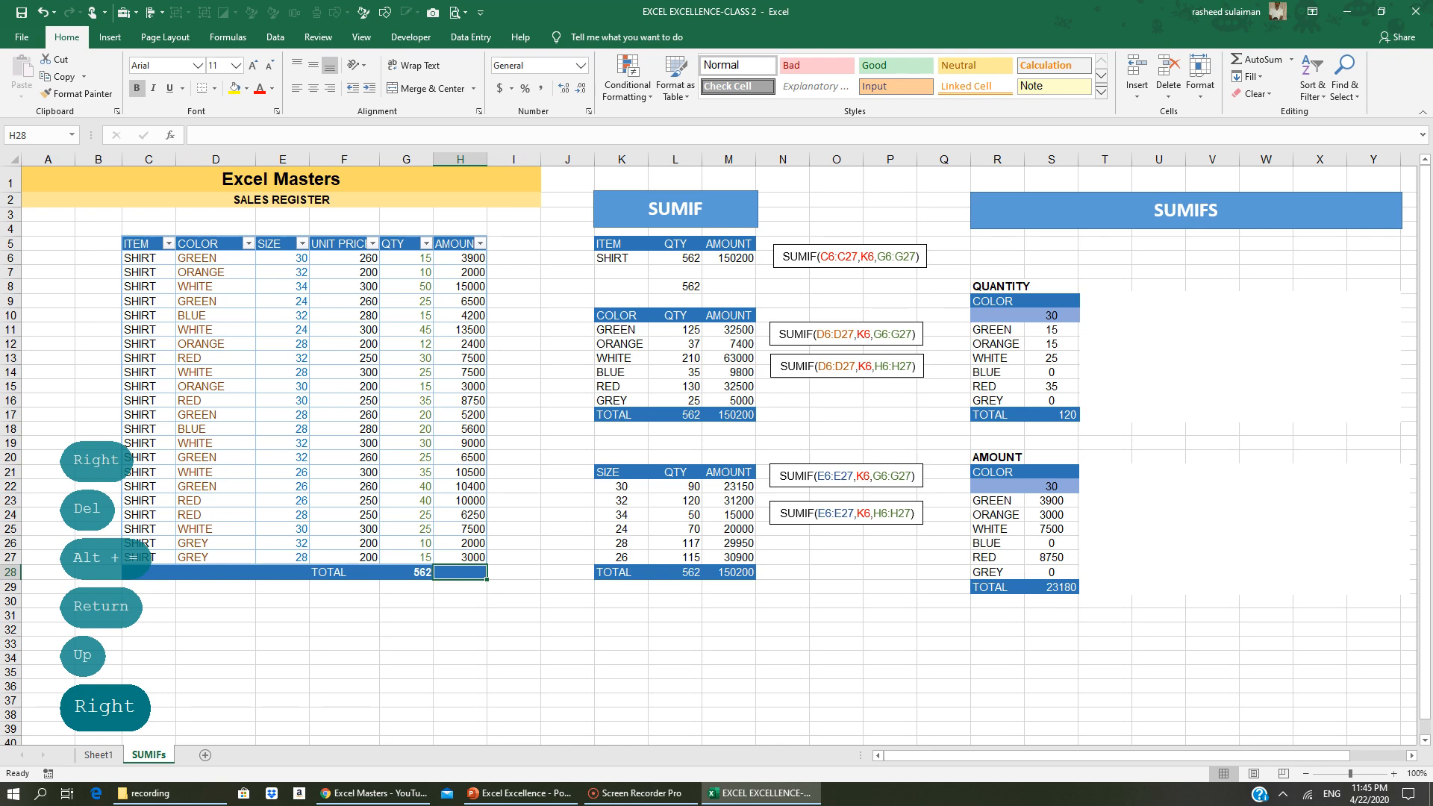
{"action": "key", "text": "alt+equal"}
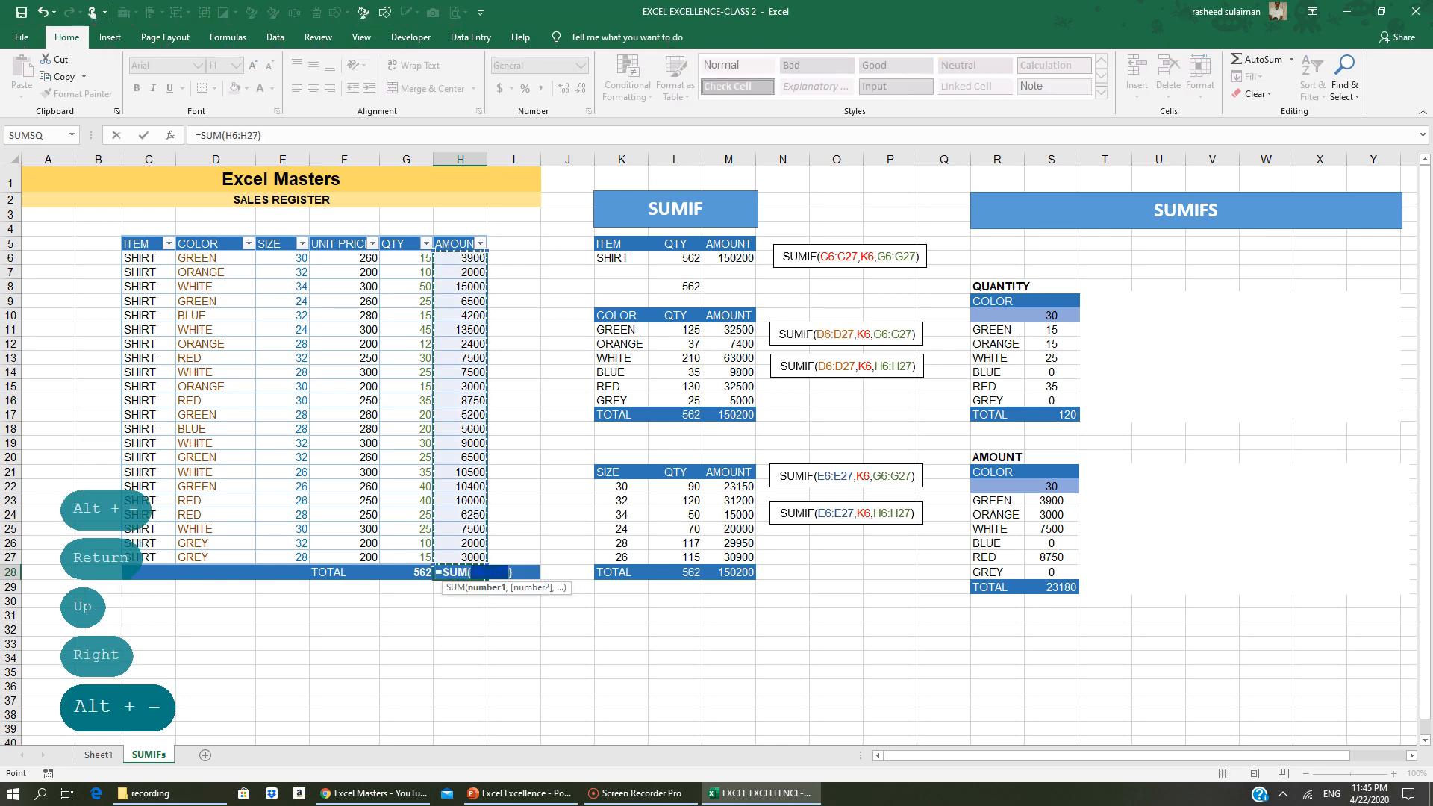
{"action": "key", "text": "Return"}
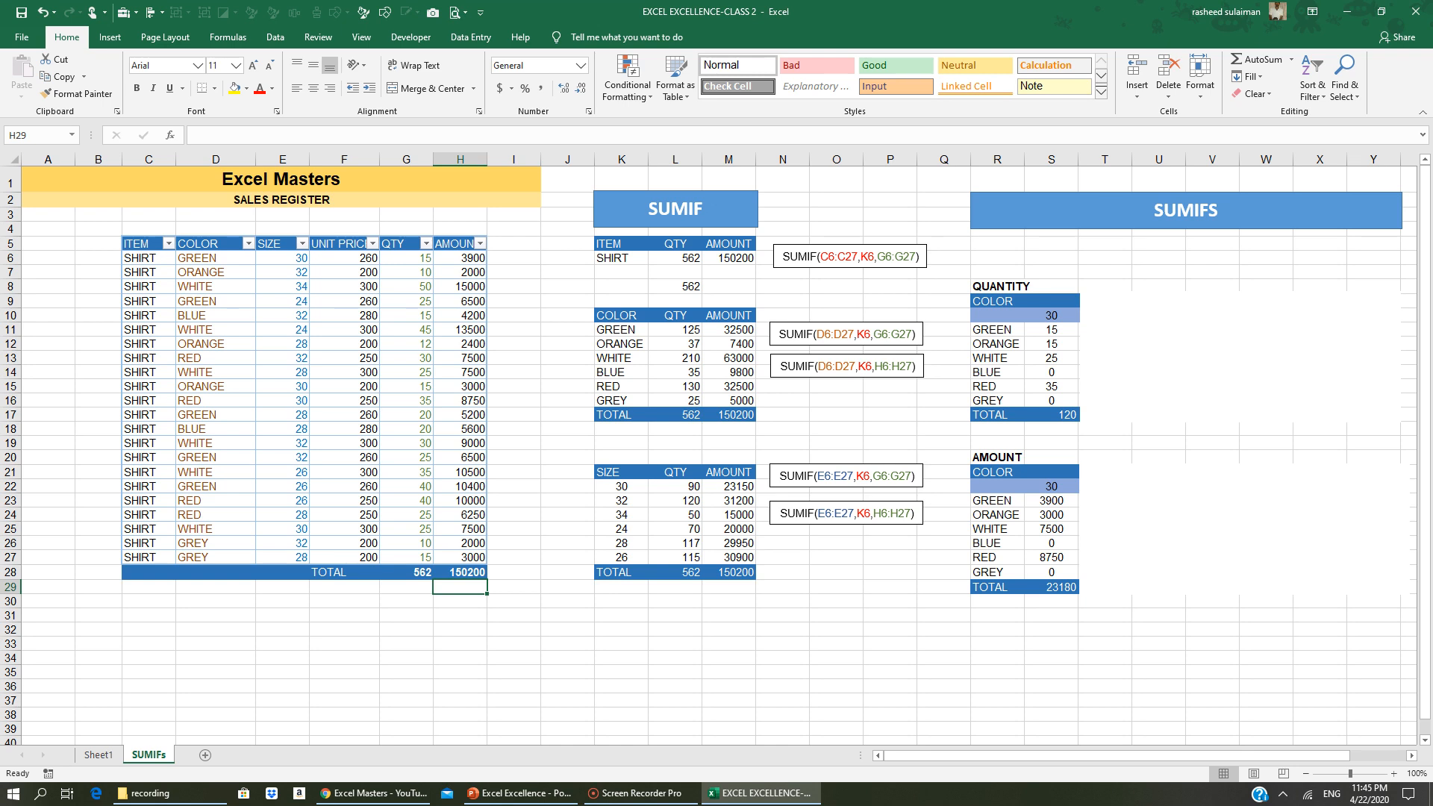
Examine the AMOUNT formula in H6 and the first data row of the sales register
{"action": "left_click", "coordinate": [194, 299]}
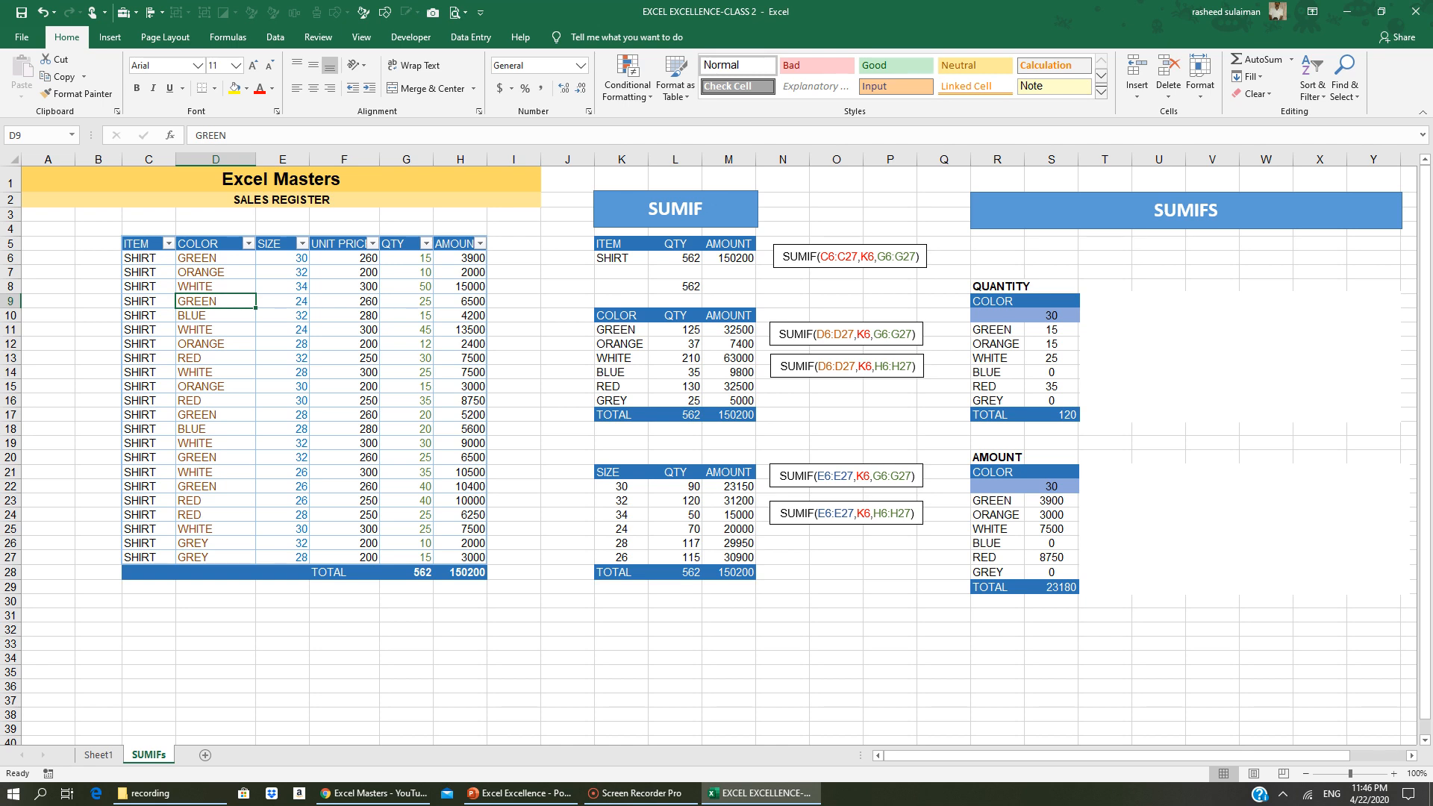
{"action": "left_click", "coordinate": [458, 259]}
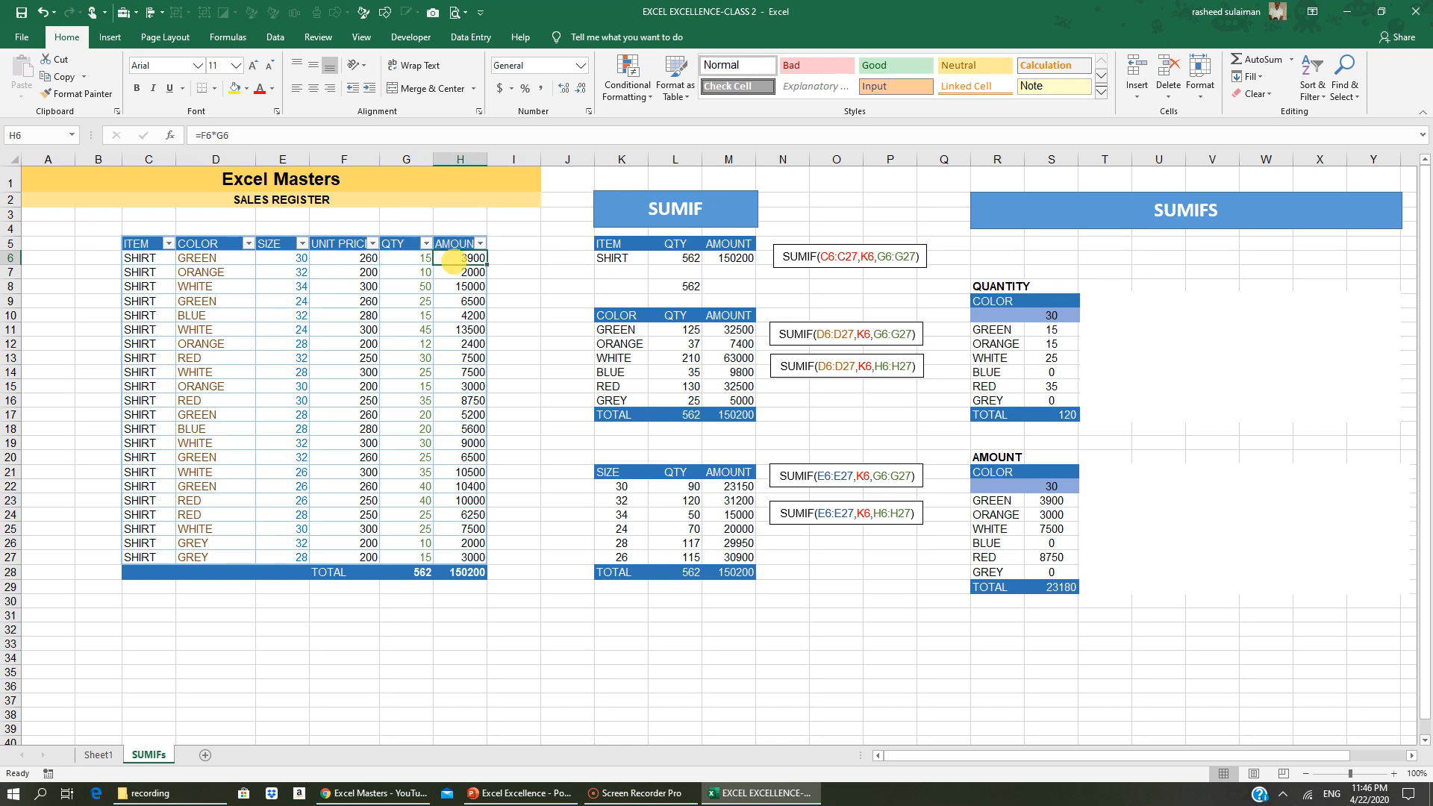
{"action": "key", "text": "F2"}
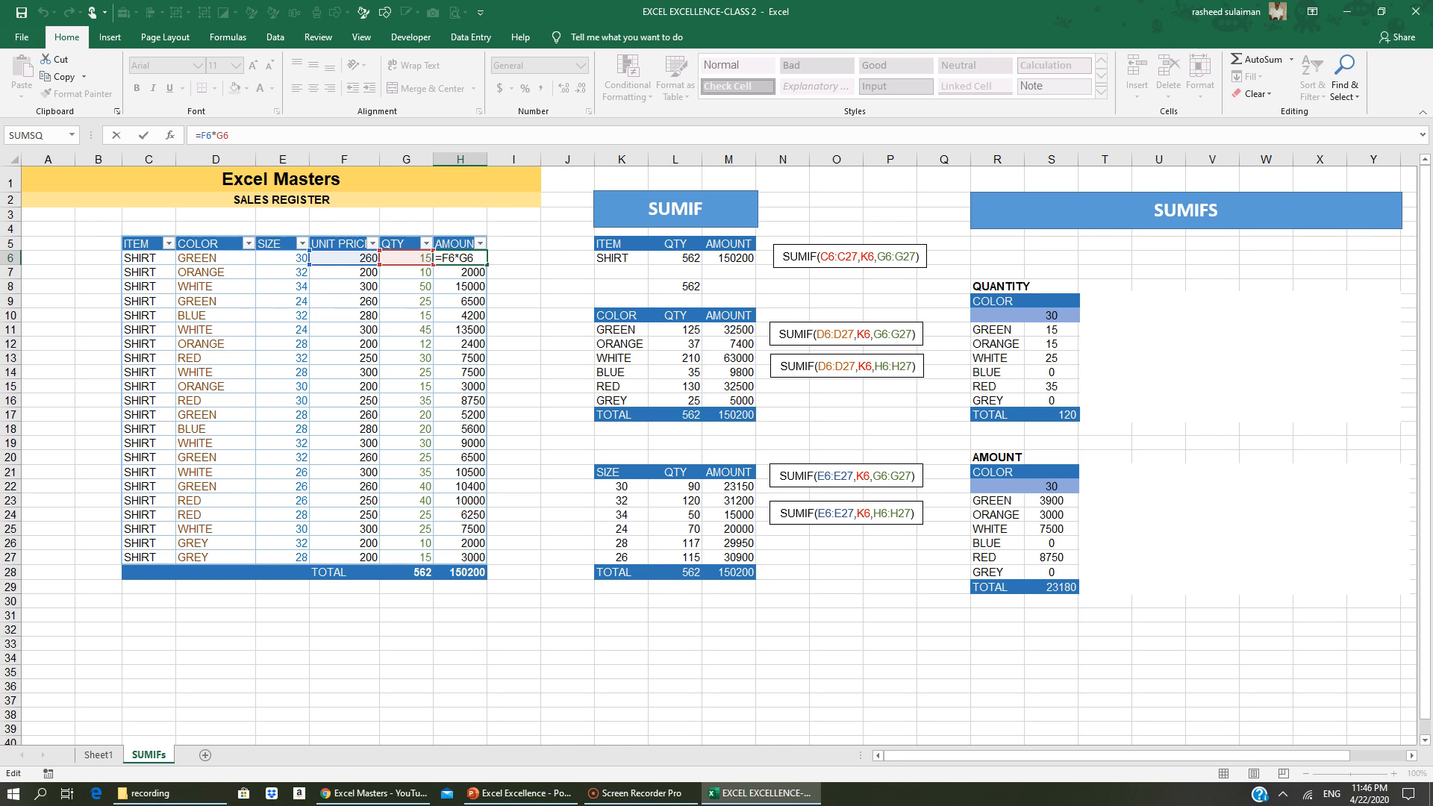
{"action": "key", "text": "Return"}
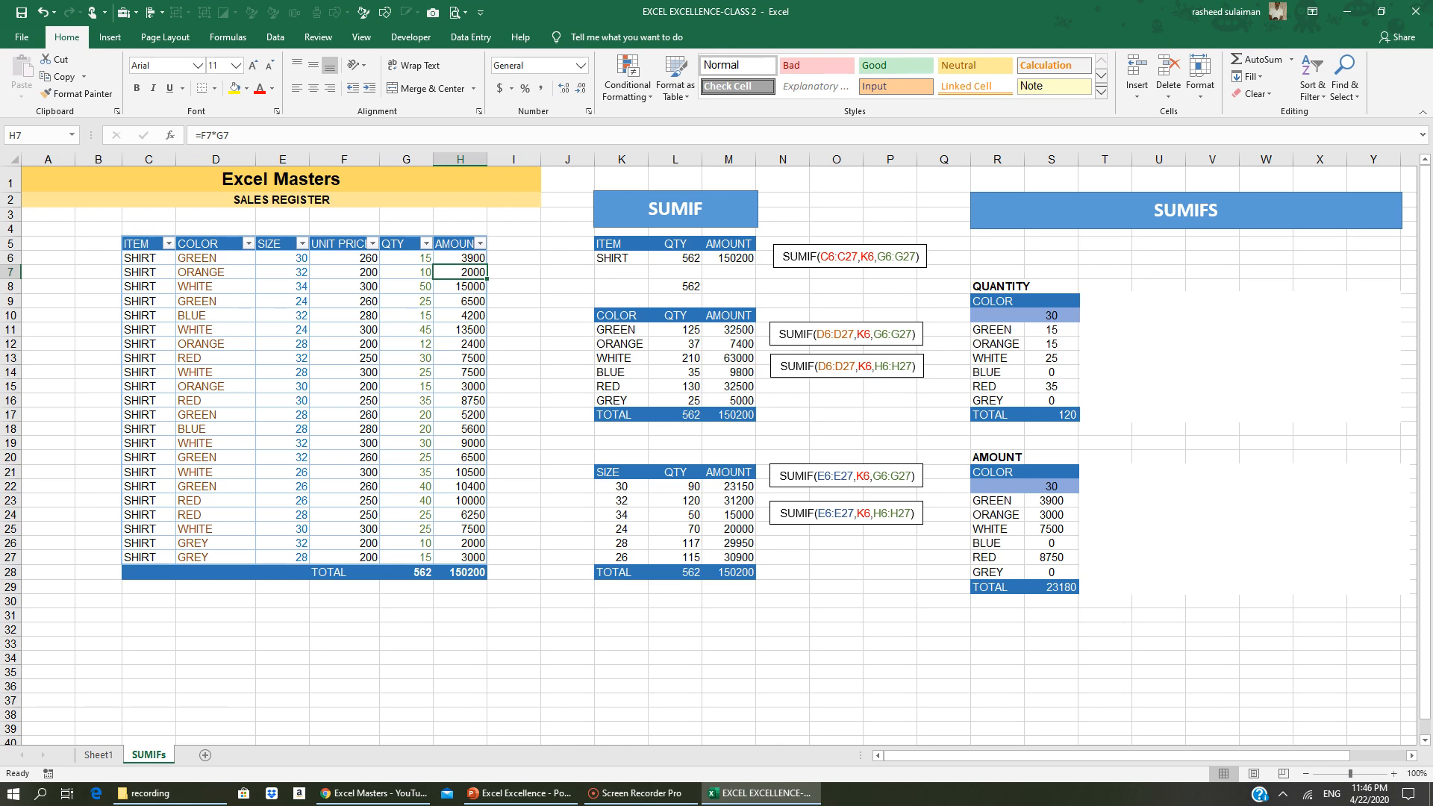
{"action": "left_click", "coordinate": [273, 201]}
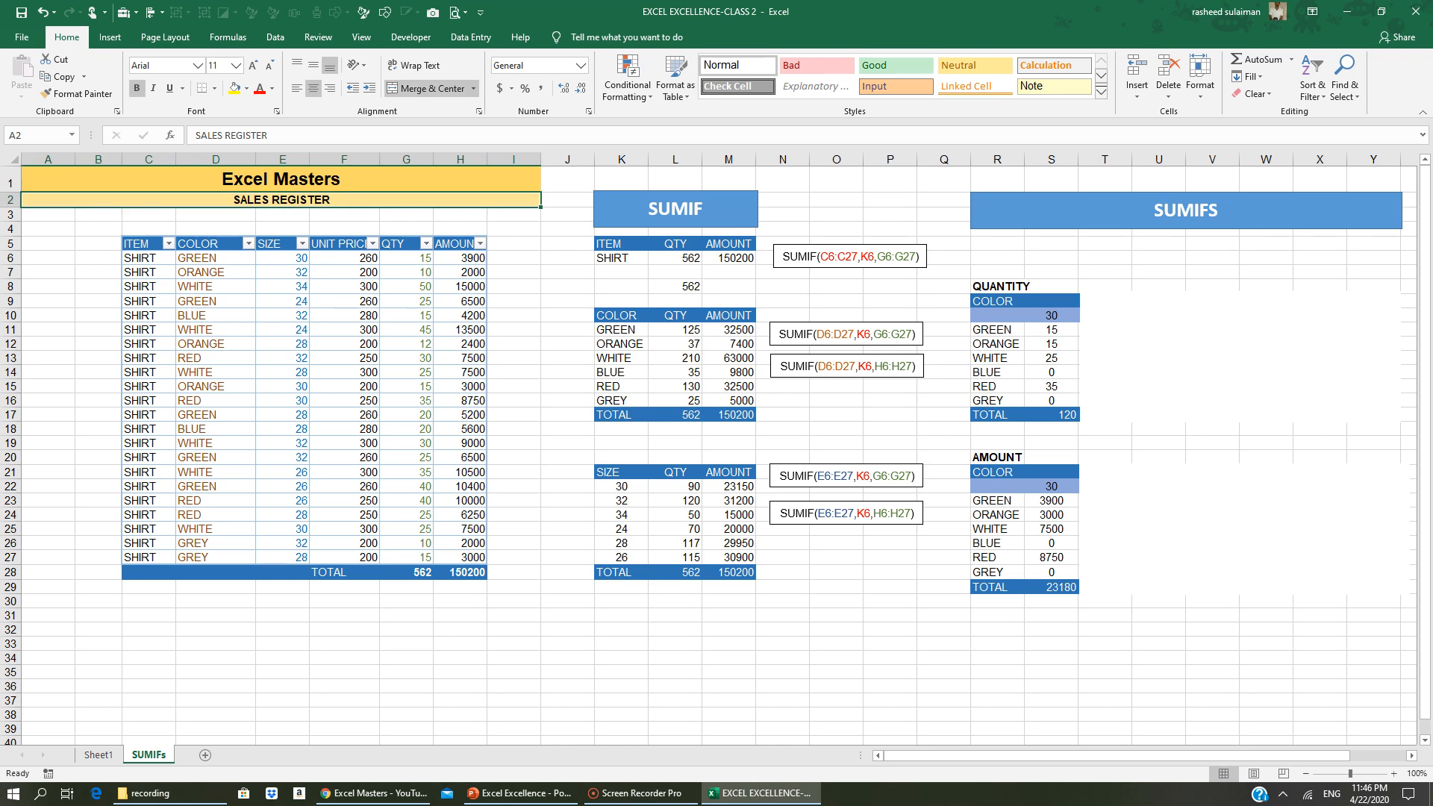
{"action": "left_click", "coordinate": [98, 272]}
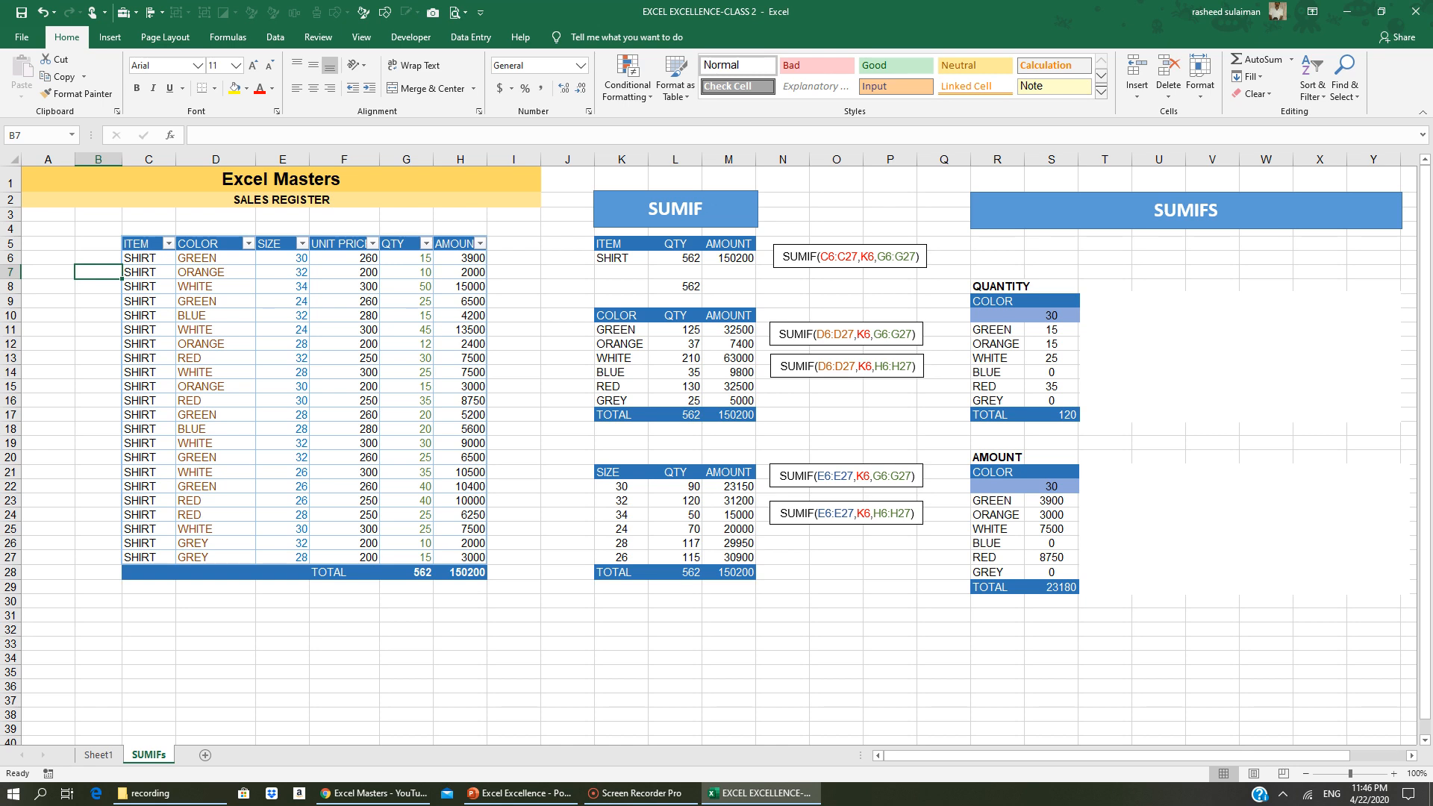
{"action": "left_click", "coordinate": [282, 259]}
{"action": "key", "text": "Right"}
{"action": "key", "text": "Right"}
{"action": "key", "text": "Right"}
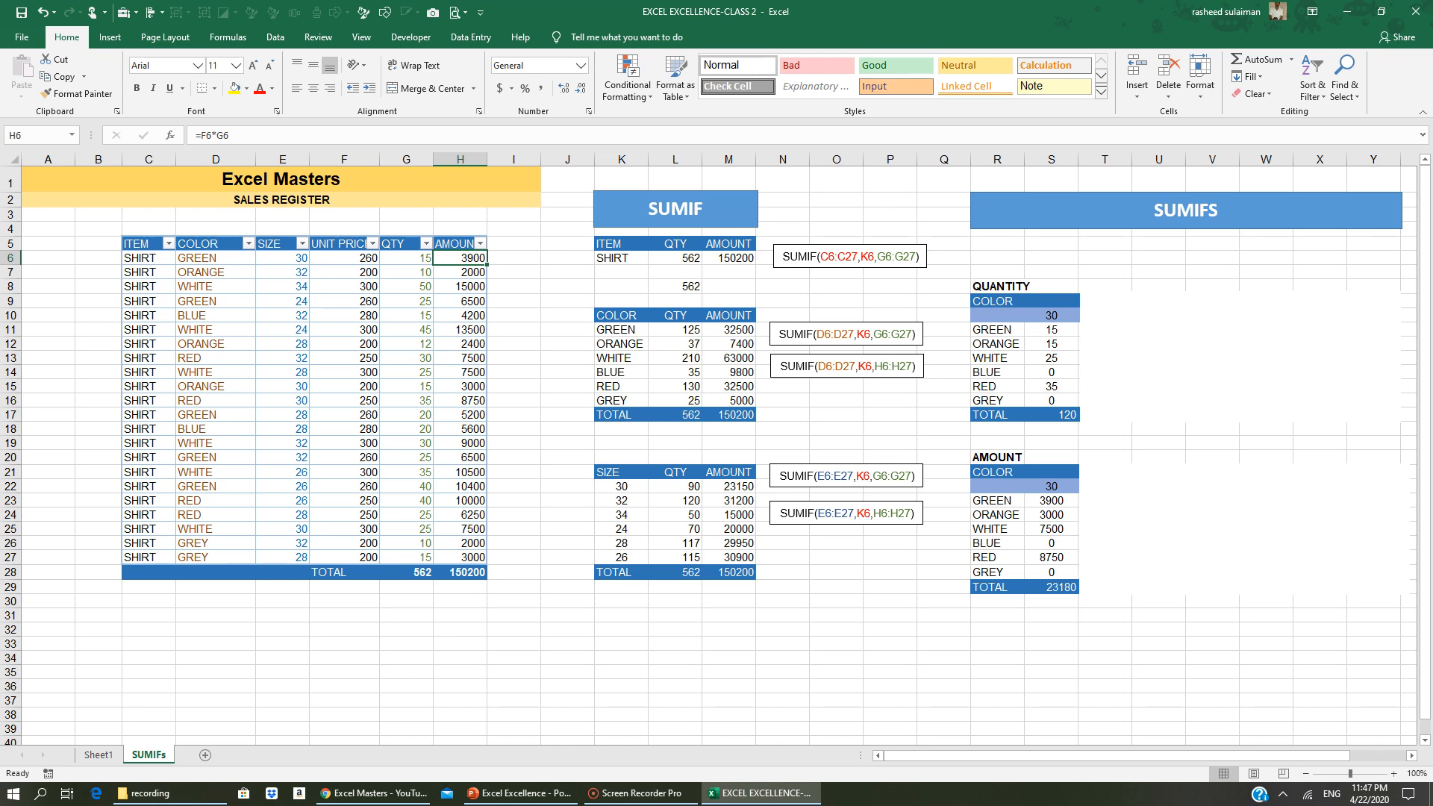
Compare the SHIRT item's SUMIF formulas in L6 and M6 with the register totals in G28 and H28
{"action": "left_click", "coordinate": [676, 257]}
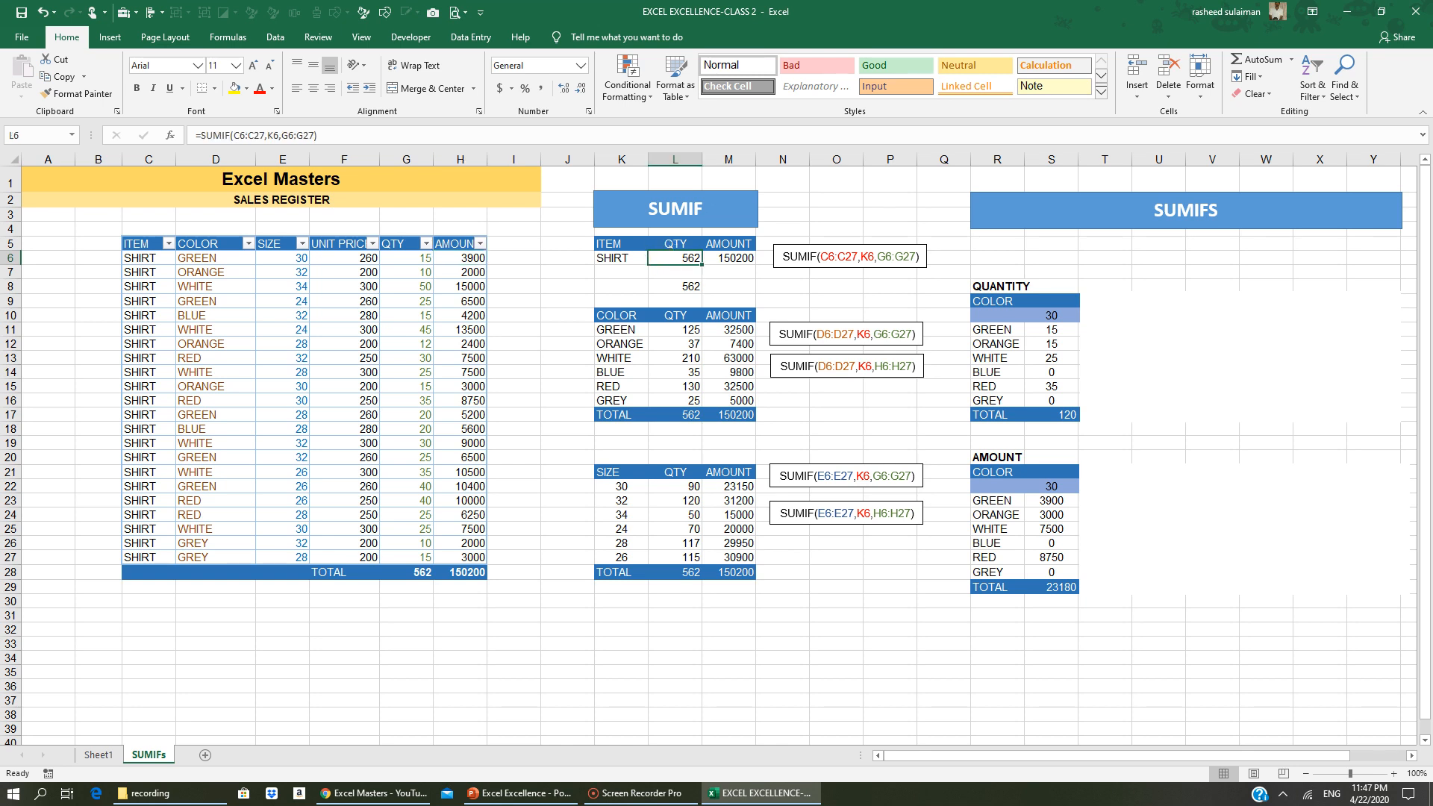
{"action": "left_click", "coordinate": [728, 258]}
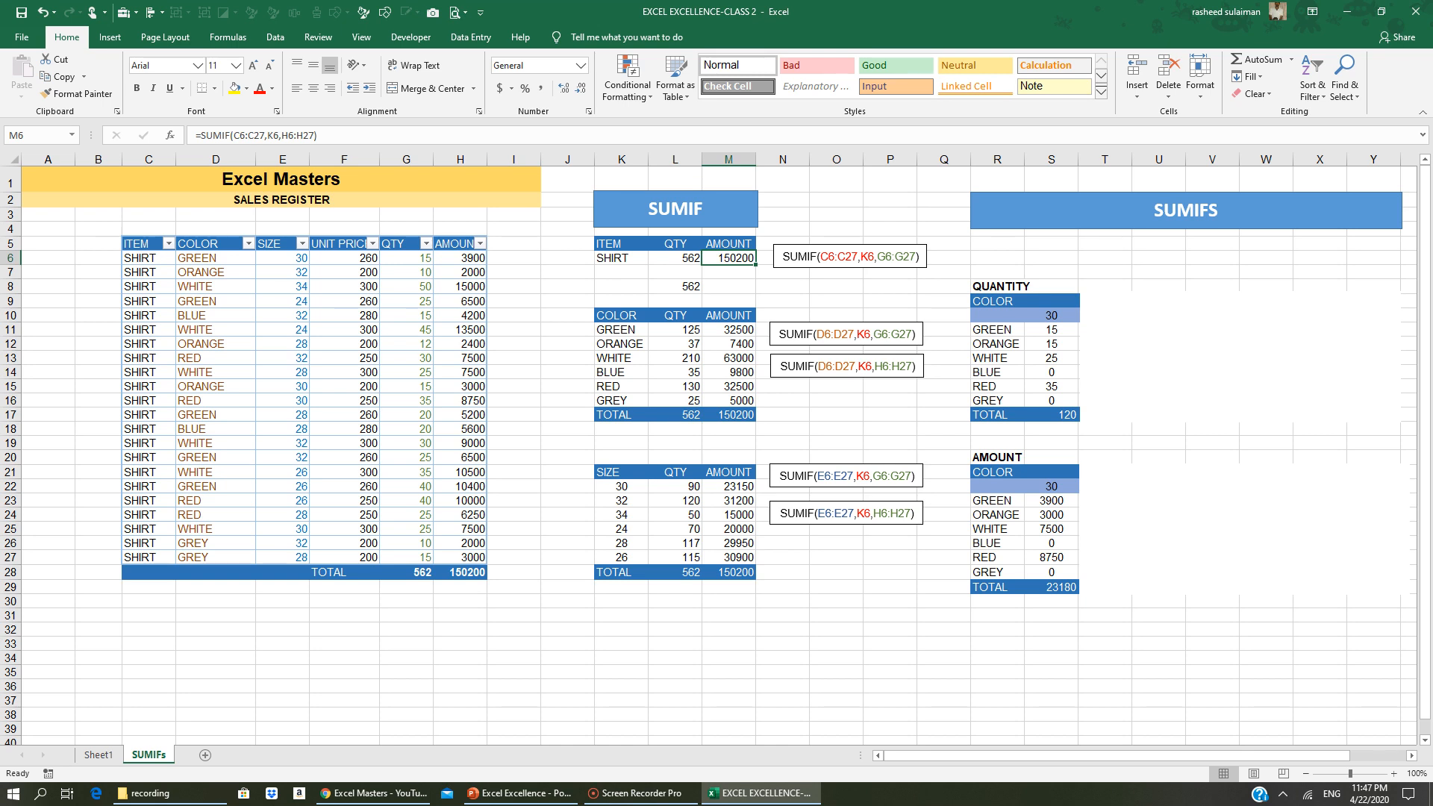
{"action": "left_click", "coordinate": [418, 573]}
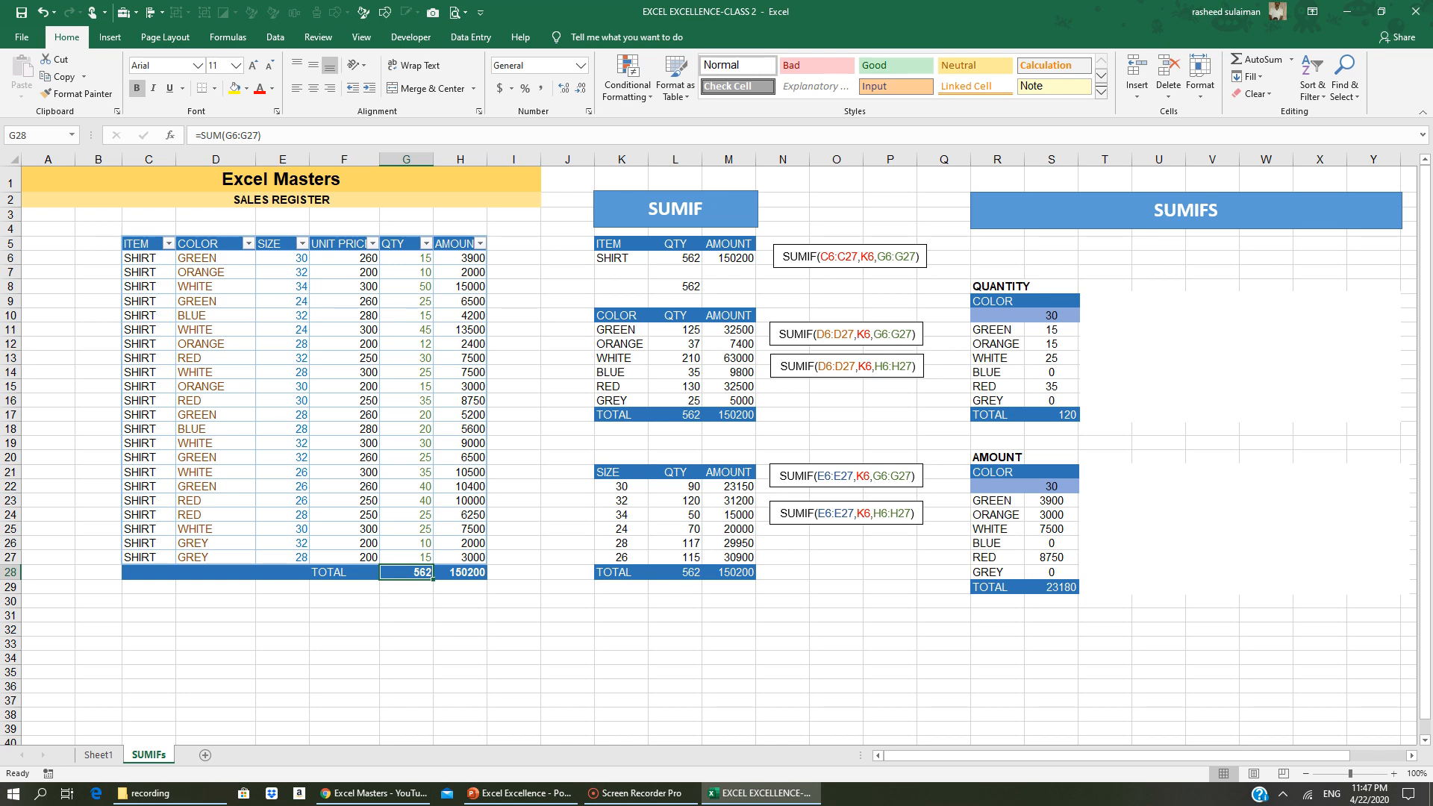
{"action": "left_click", "coordinate": [460, 573]}
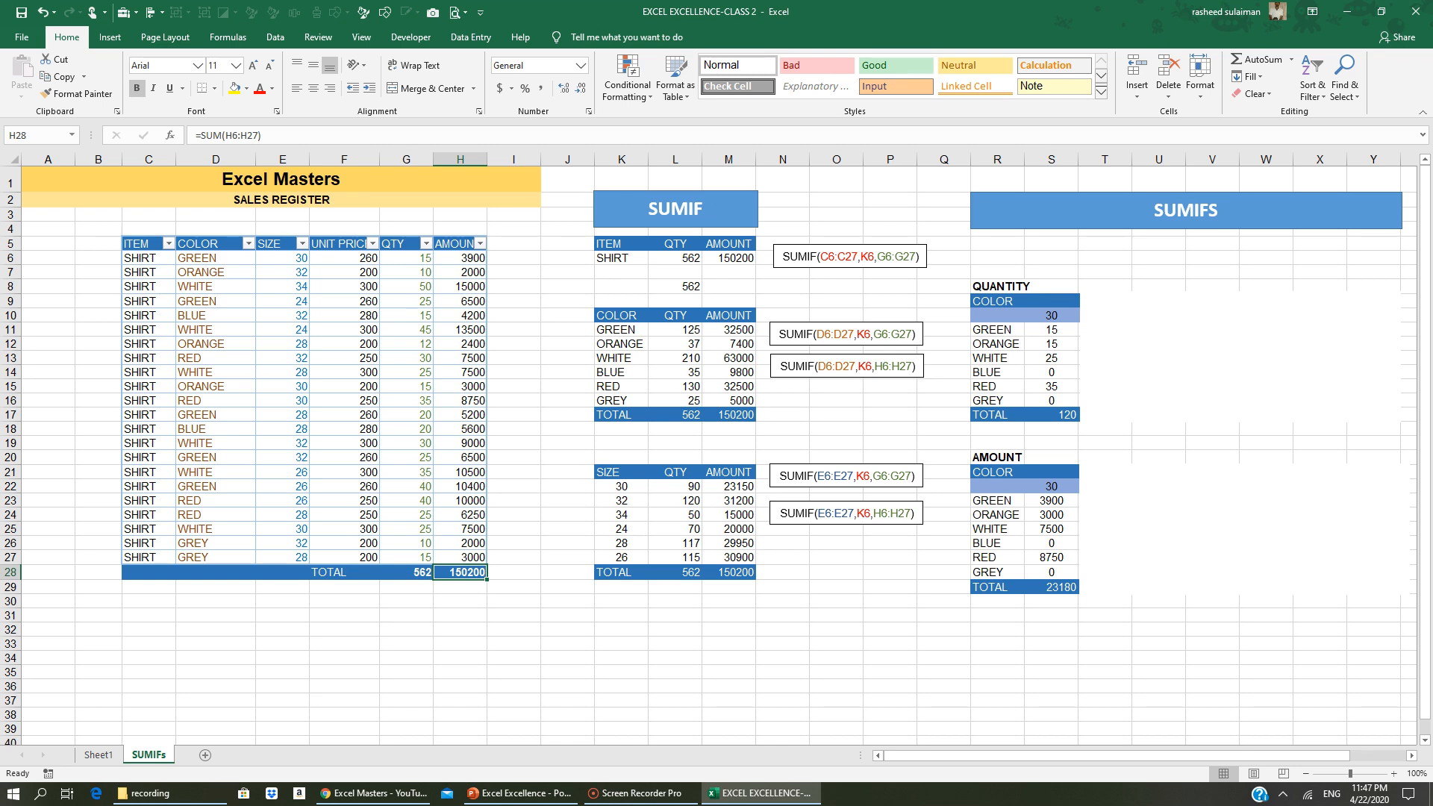
{"action": "left_click", "coordinate": [148, 372]}
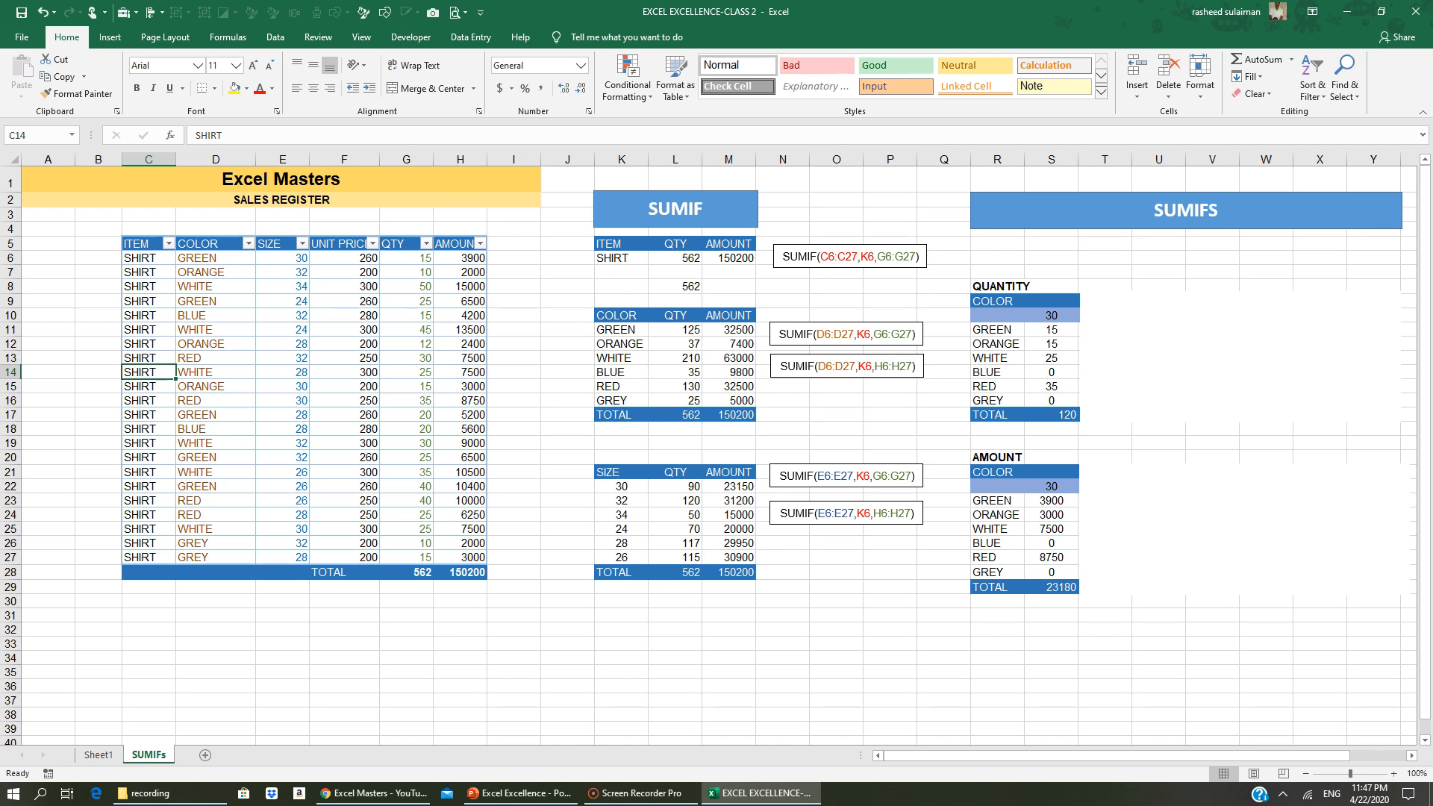
{"action": "left_click", "coordinate": [675, 259]}
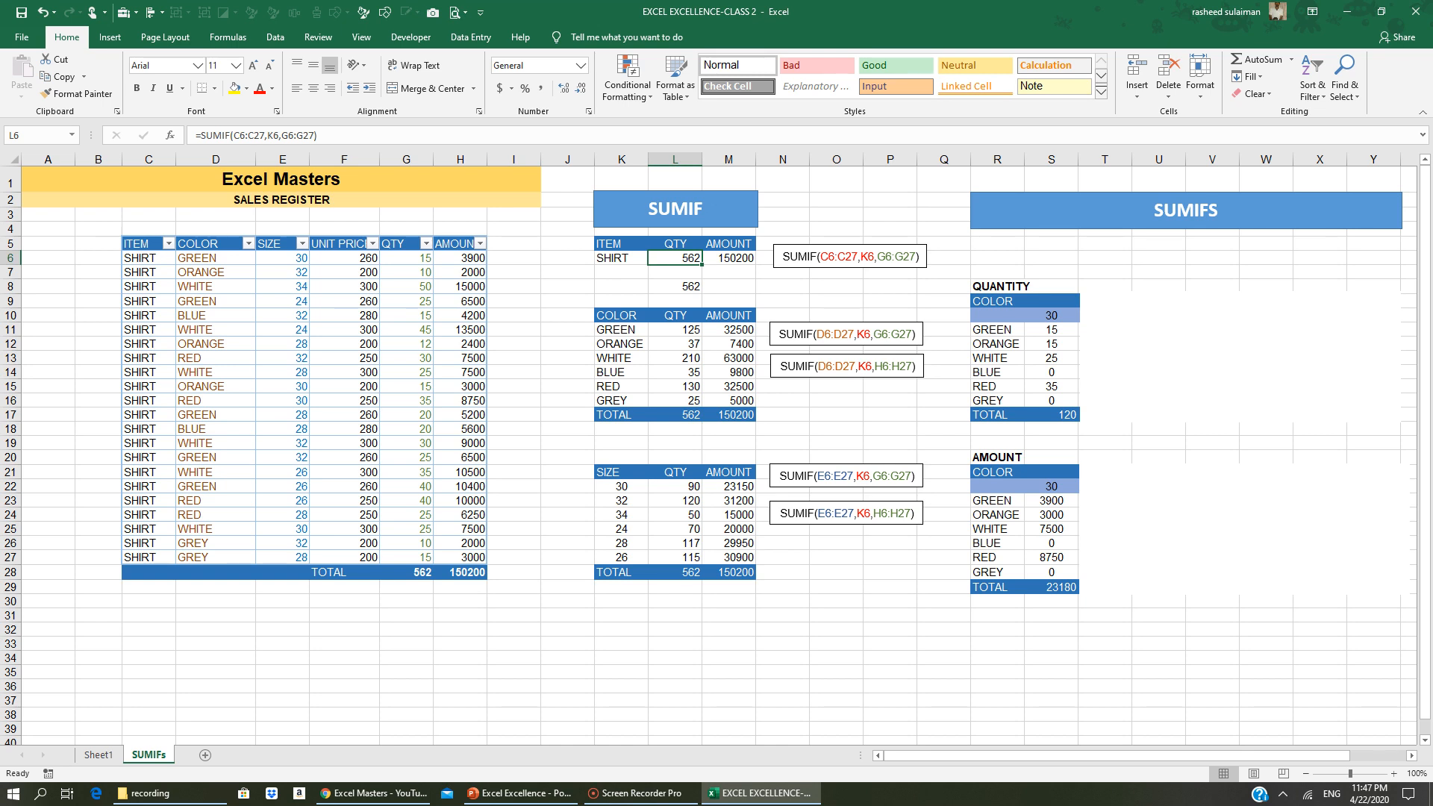
{"action": "left_click", "coordinate": [676, 287]}
{"action": "left_click", "coordinate": [624, 289]}
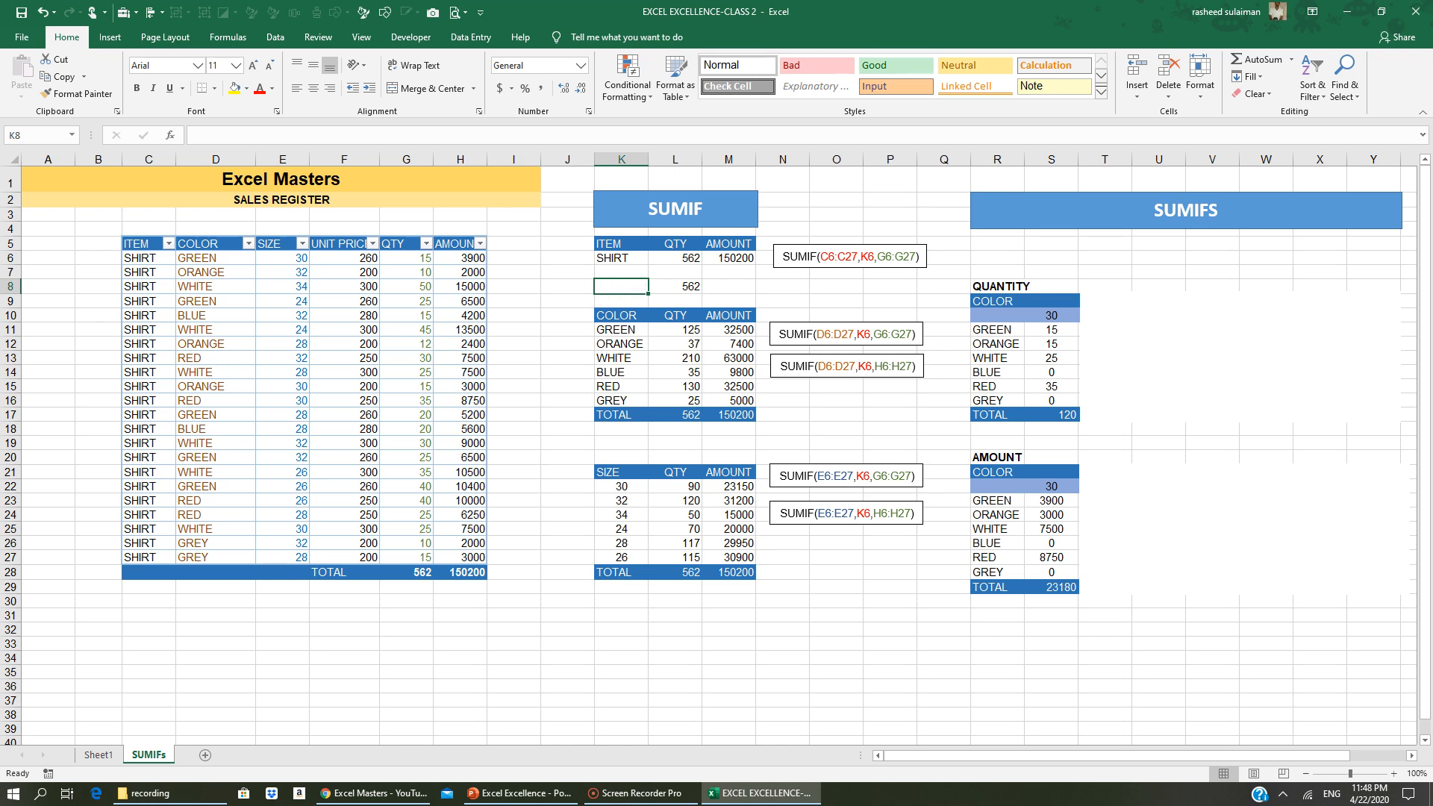
{"action": "left_click", "coordinate": [679, 258]}
{"action": "left_click", "coordinate": [728, 258]}
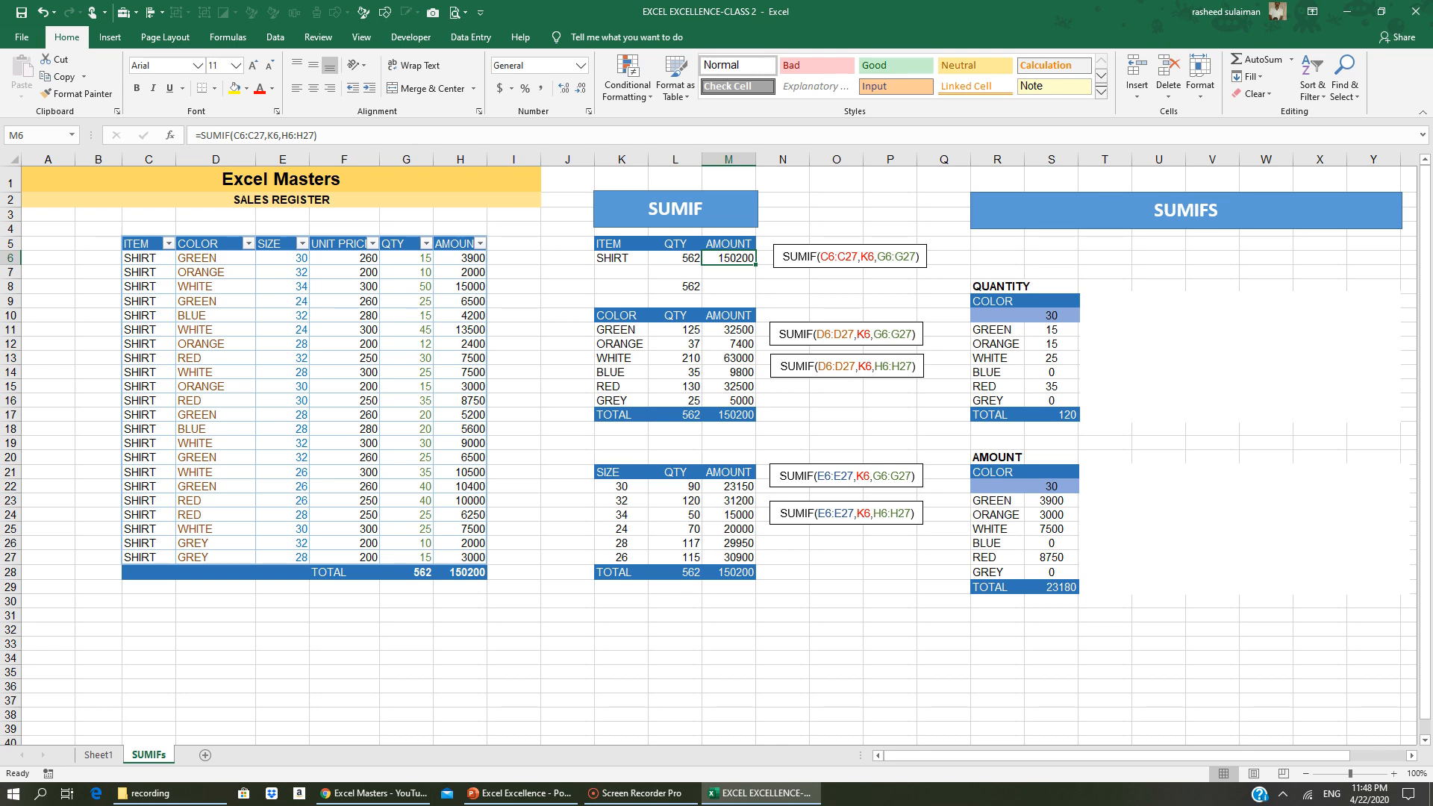
{"action": "left_click", "coordinate": [614, 288]}
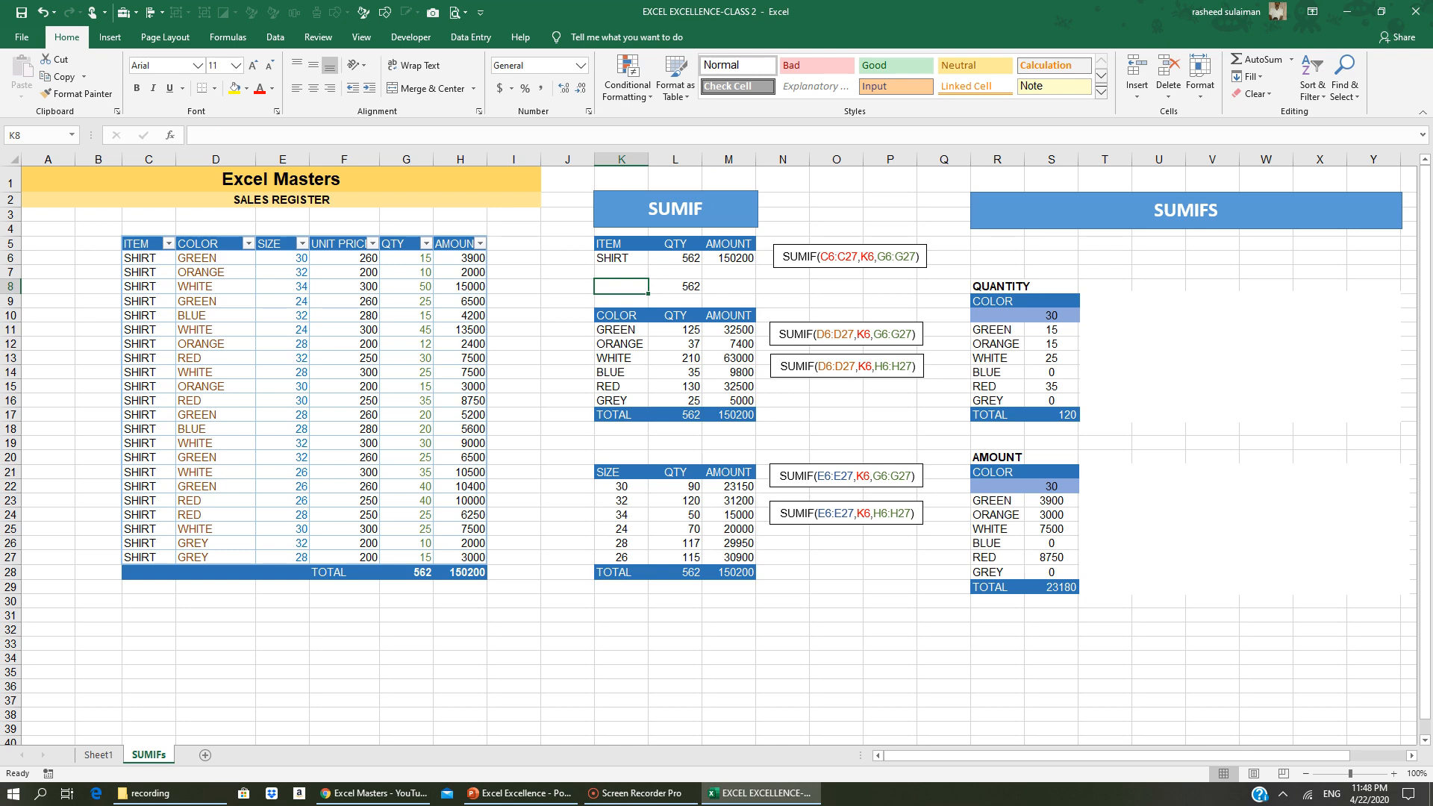
Inspect the COLOR and SIZE entries in the sales register as possible criteria for summing
{"action": "left_click", "coordinate": [210, 258]}
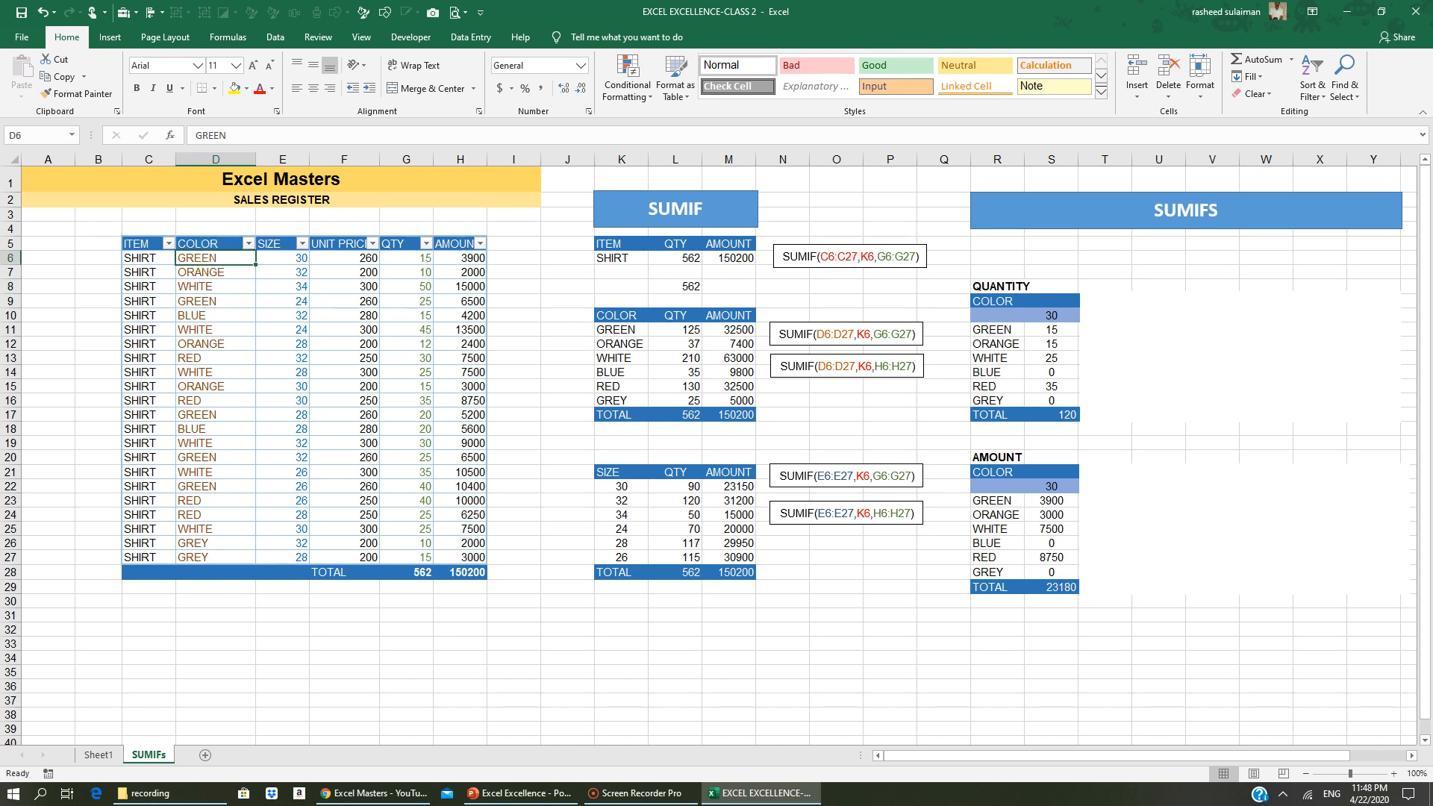
{"action": "left_click", "coordinate": [291, 259]}
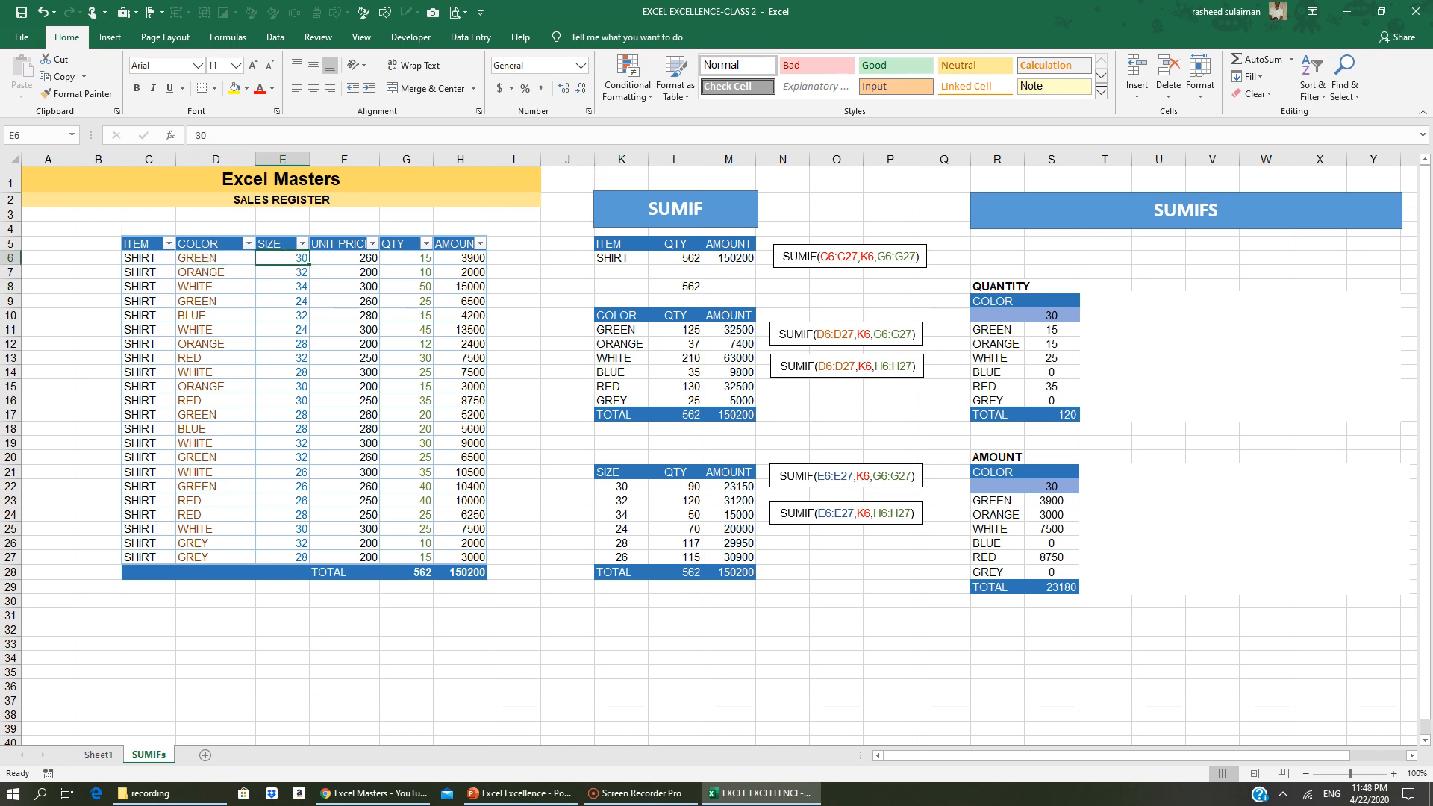
{"action": "left_click", "coordinate": [290, 303]}
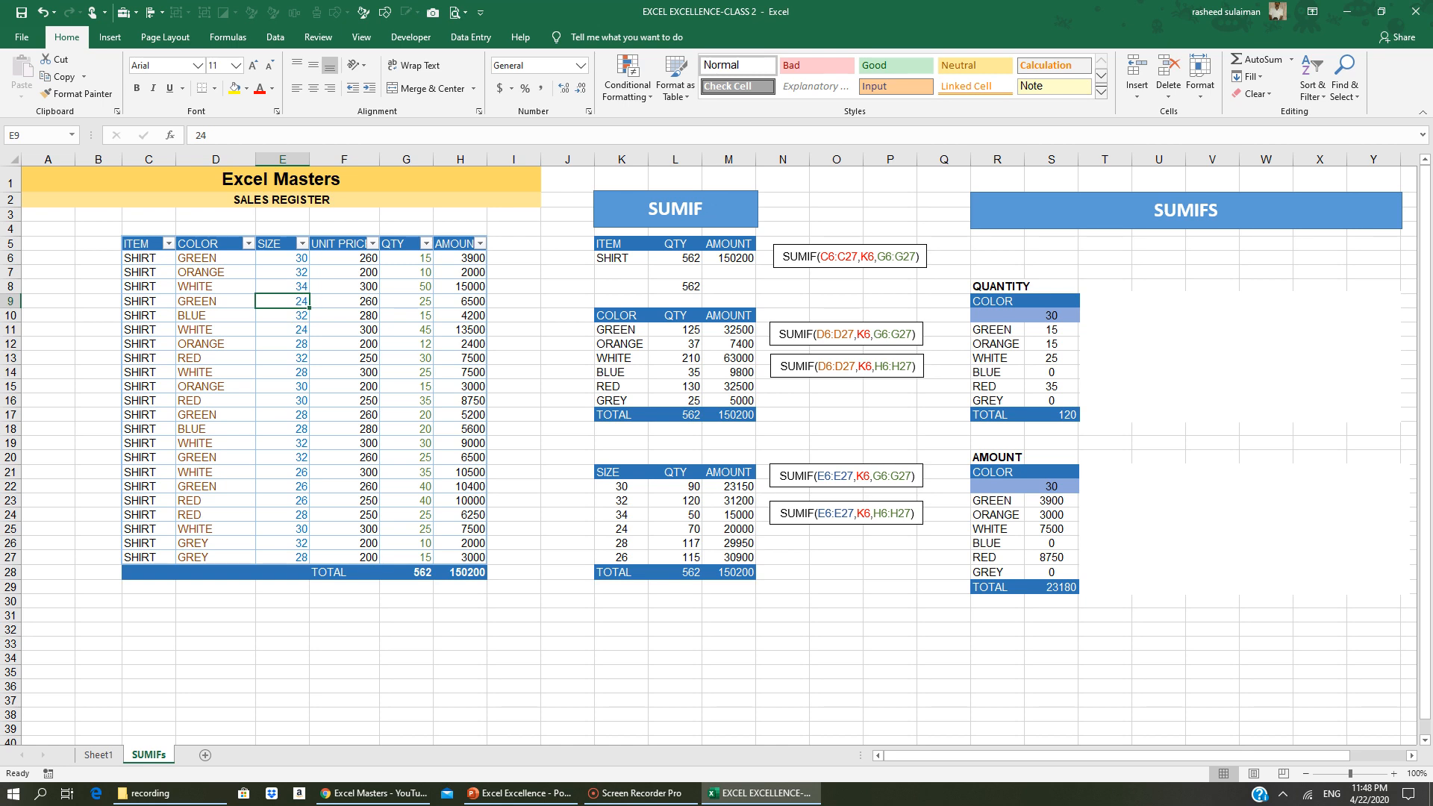
Locate the GREEN entries and their sizes in the sales register's COLOR and SIZE columns
{"action": "left_click", "coordinate": [296, 413]}
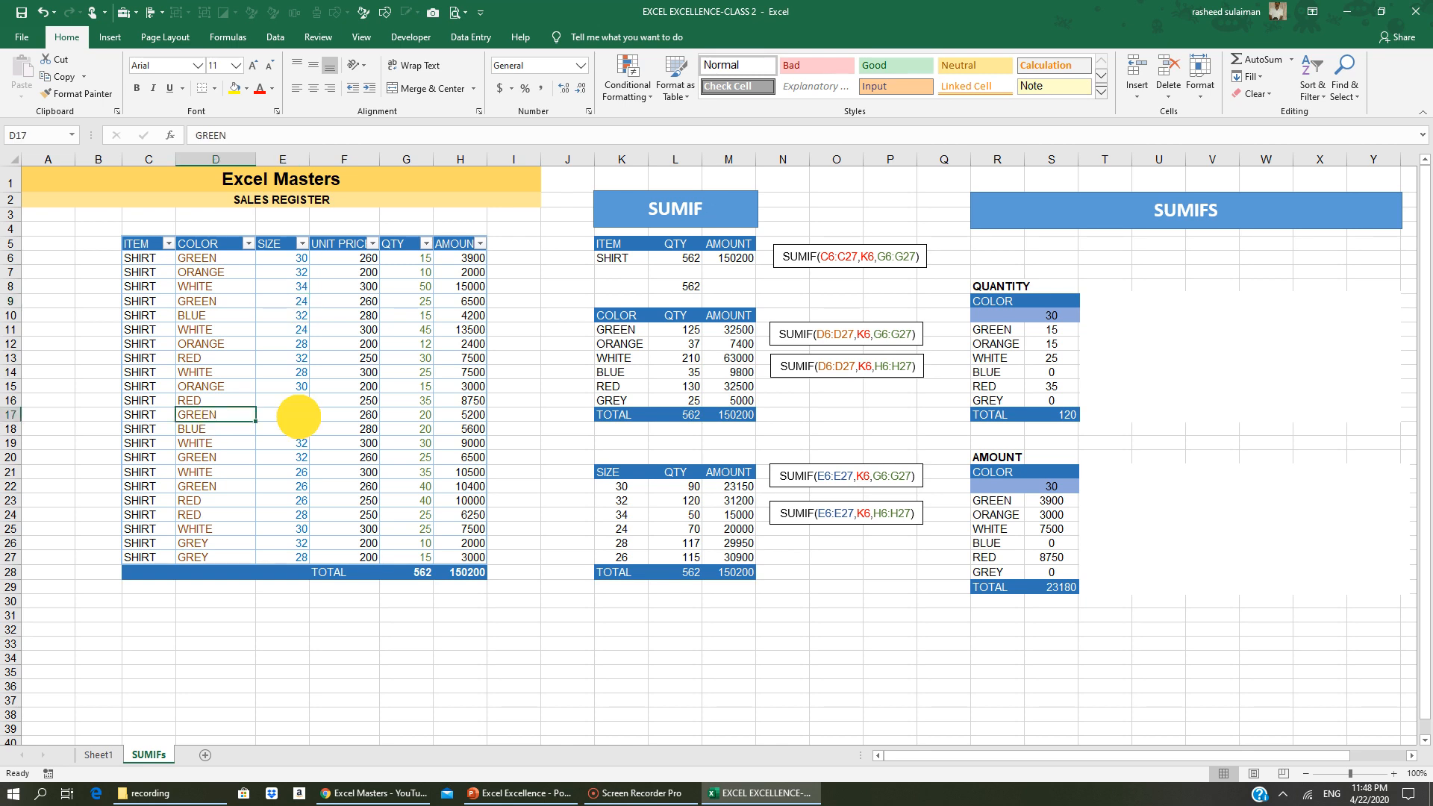
{"action": "left_click", "coordinate": [288, 455]}
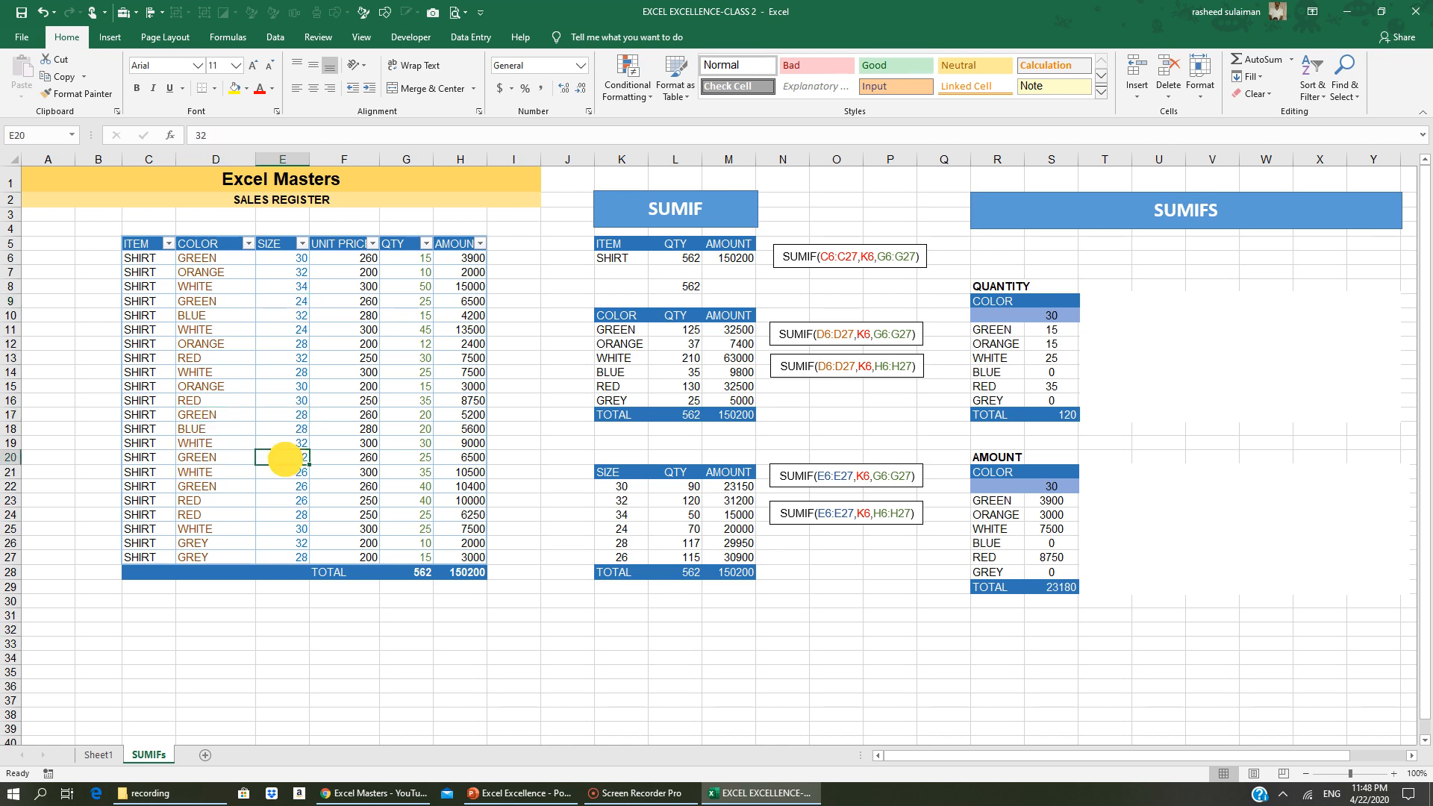
{"action": "left_click", "coordinate": [217, 488]}
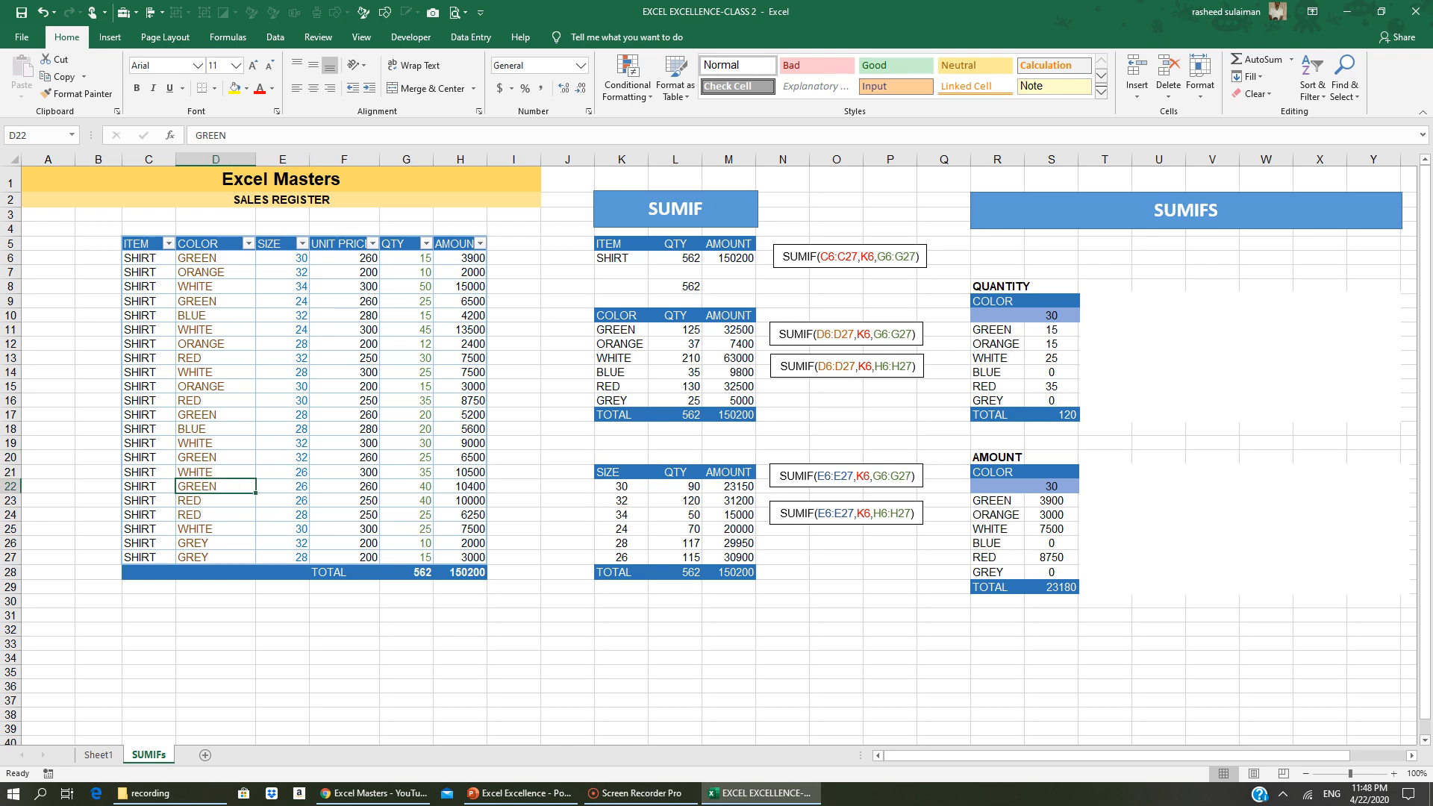
{"action": "left_click", "coordinate": [283, 643]}
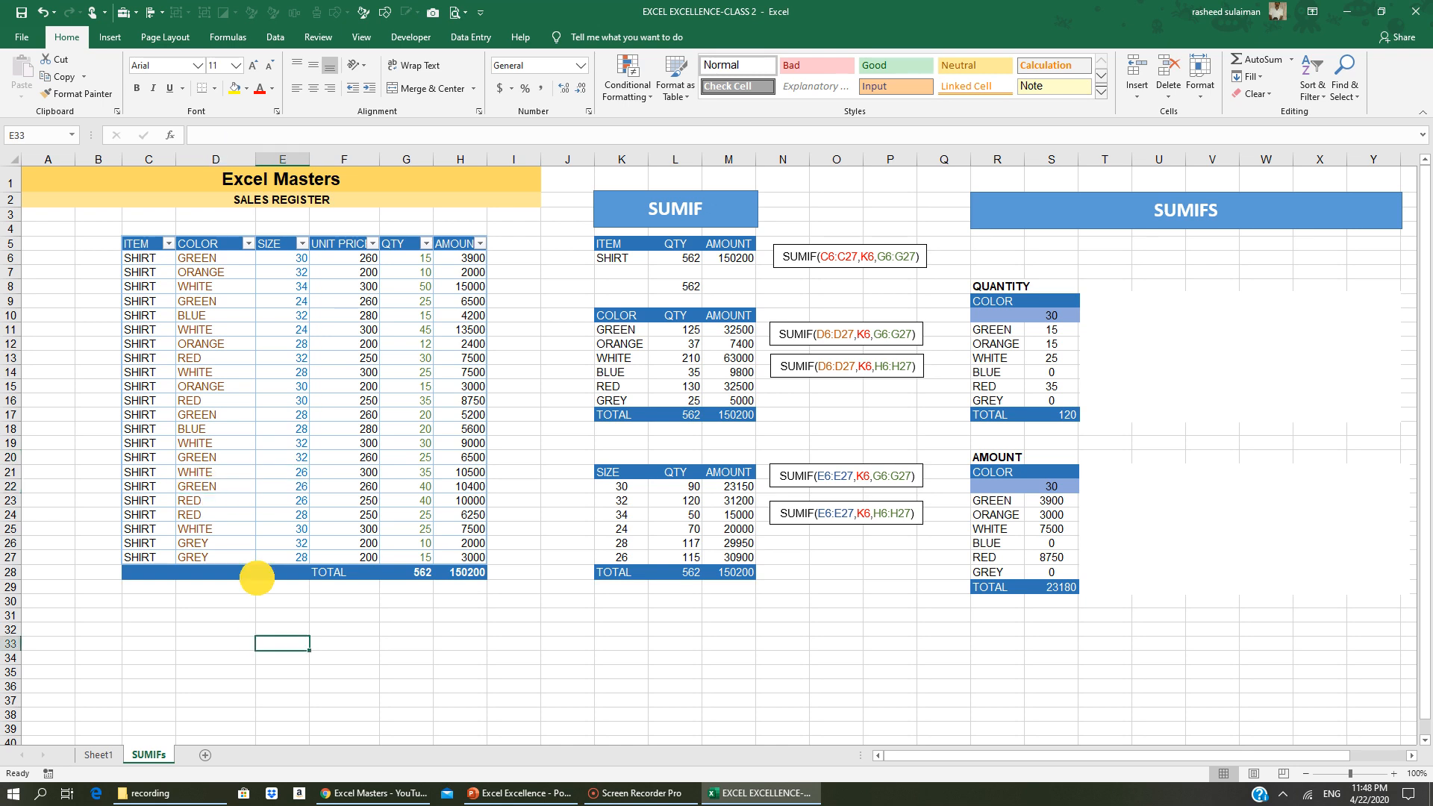
Filter the sales register's COLOR column to GREEN only and check the sums of the visible QTY and AMOUNT cells
{"action": "left_click", "coordinate": [249, 243]}
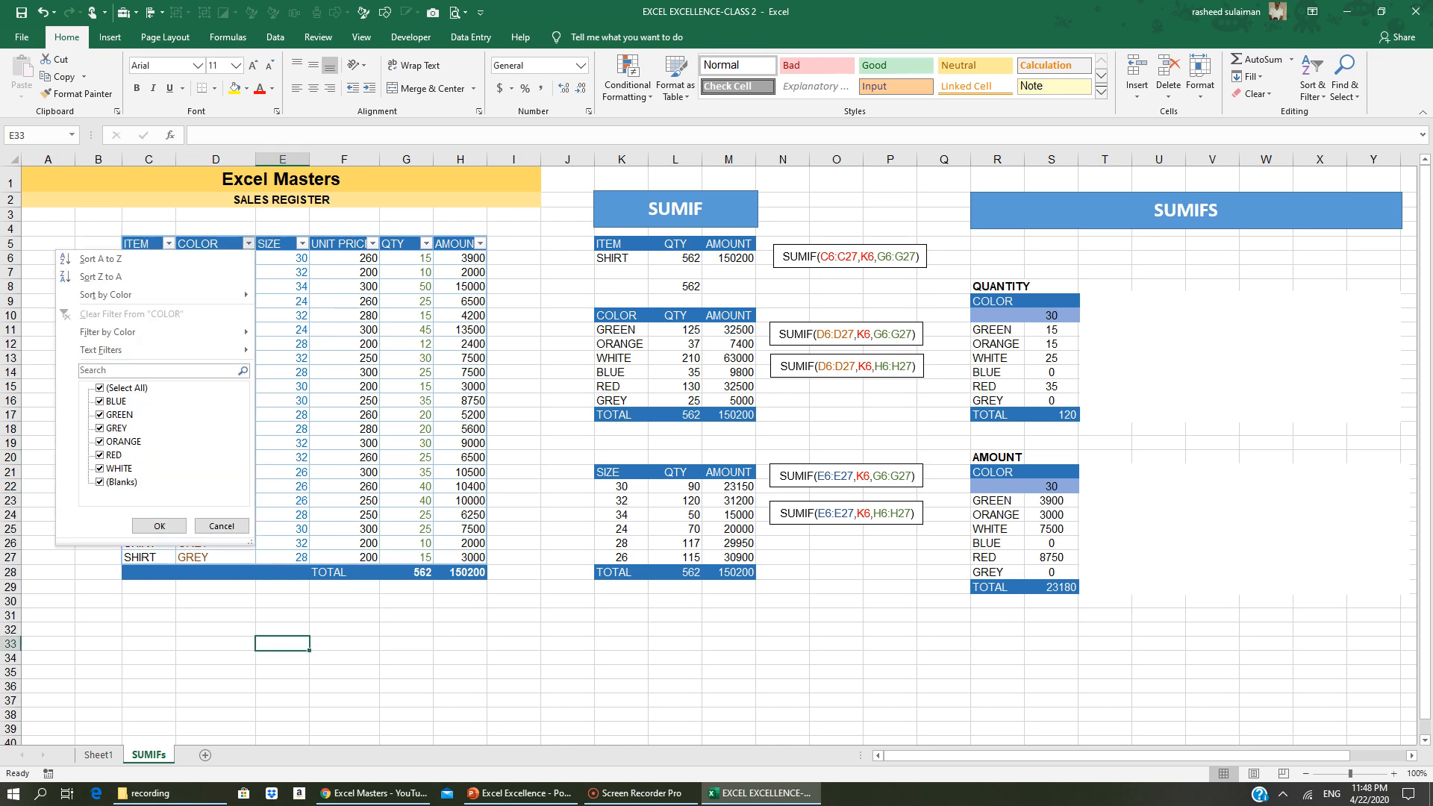
{"action": "left_click", "coordinate": [123, 389]}
{"action": "left_click", "coordinate": [120, 417]}
{"action": "left_click", "coordinate": [159, 526]}
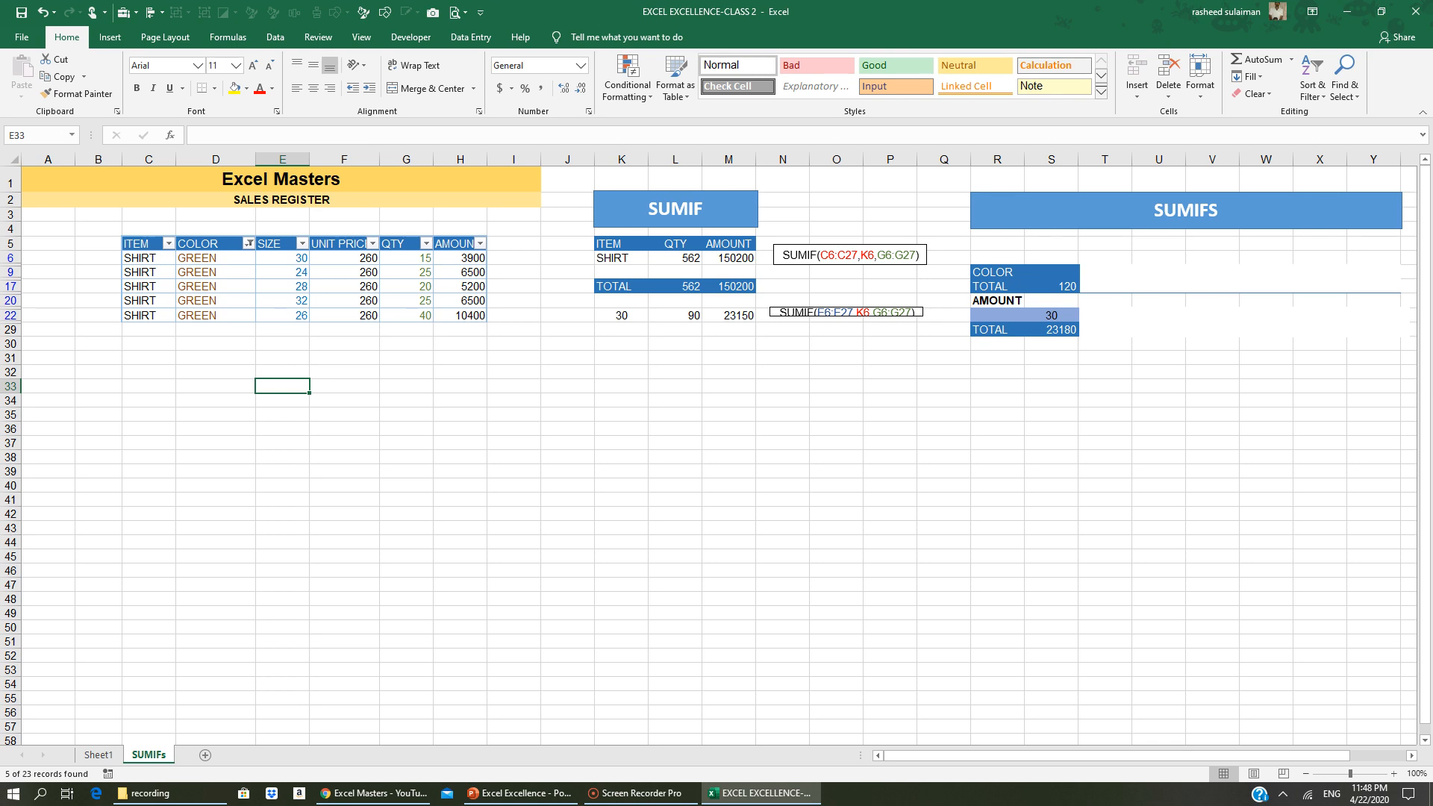
{"action": "left_click", "coordinate": [249, 244]}
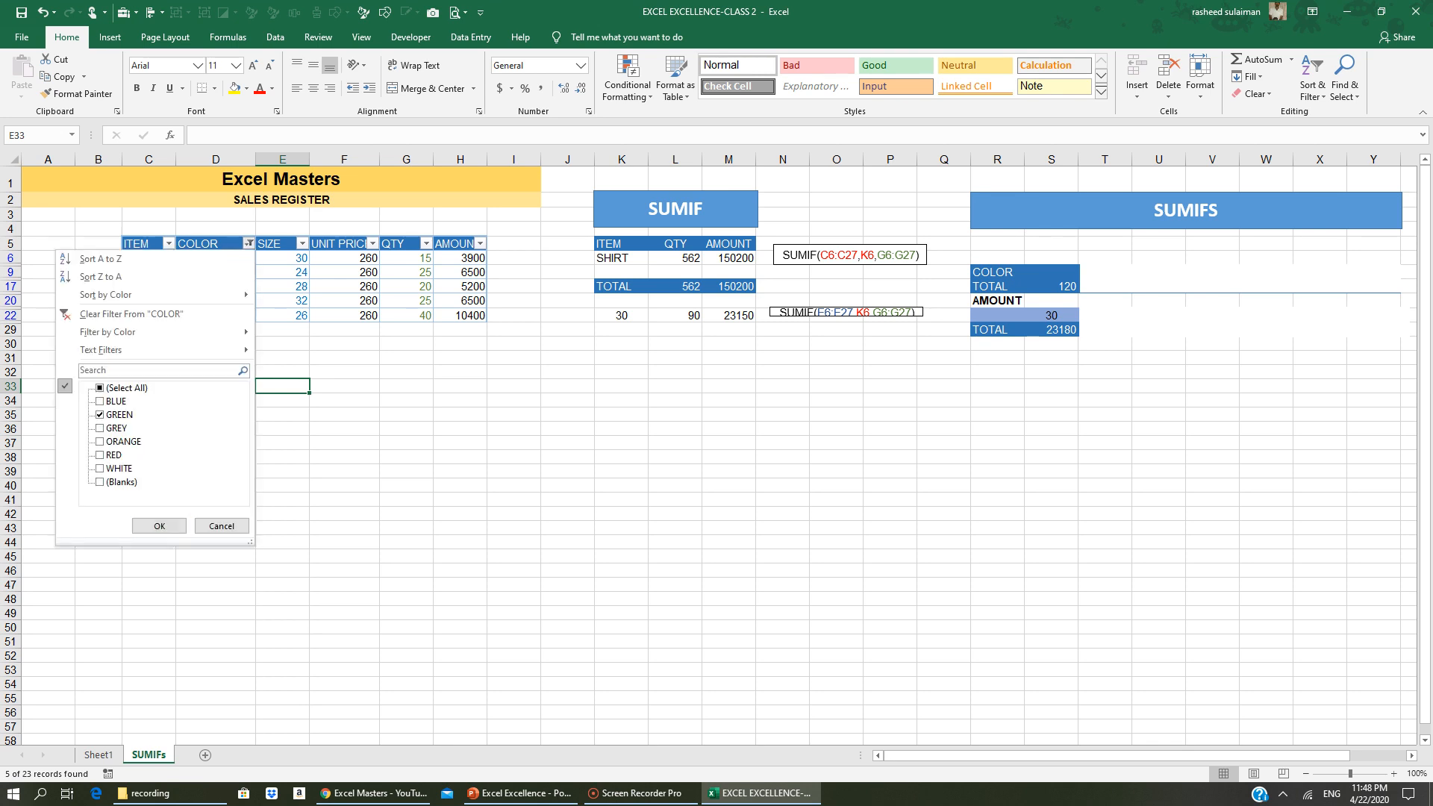
{"action": "left_click", "coordinate": [159, 526]}
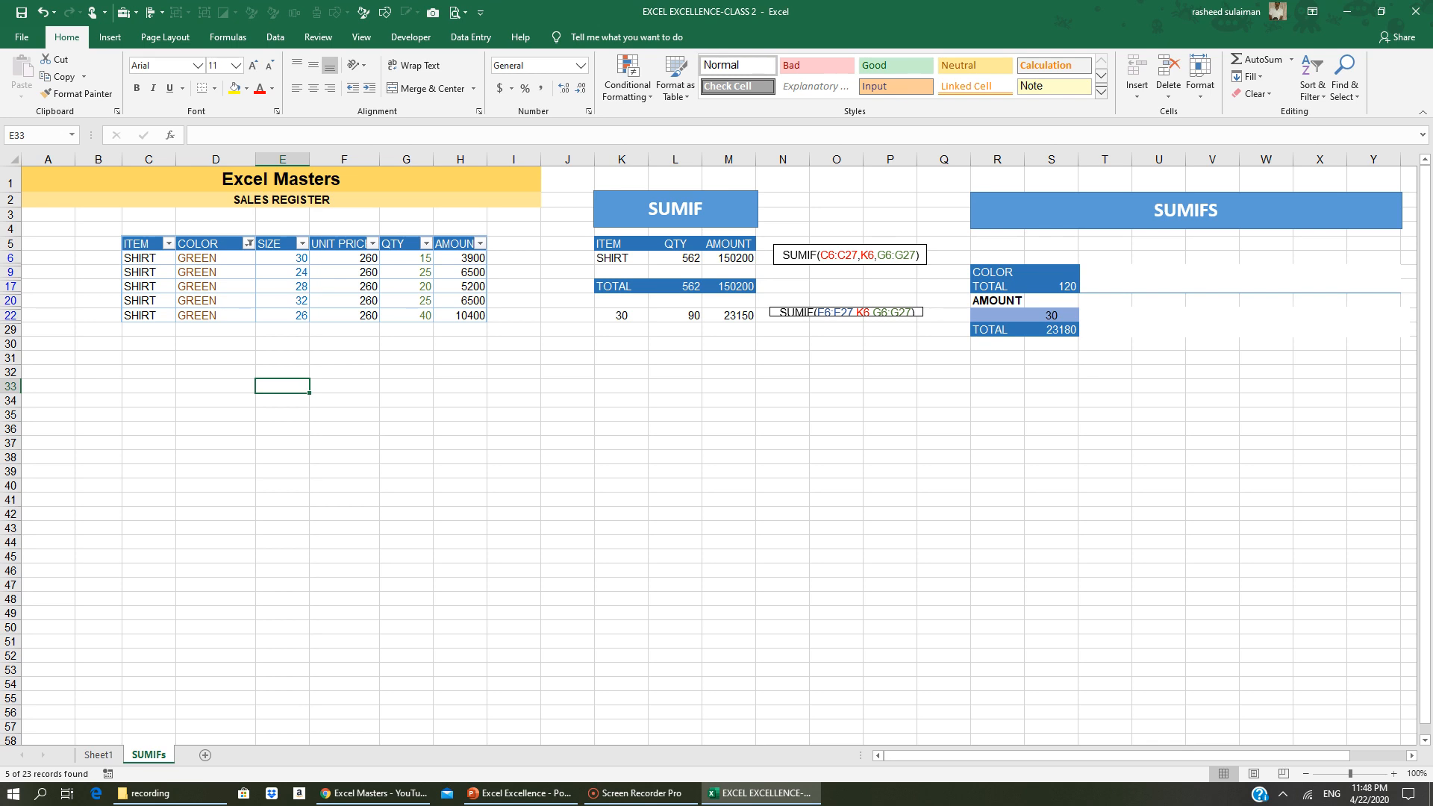
{"action": "left_click_drag", "start_coordinate": [415, 258], "coordinate": [416, 313]}
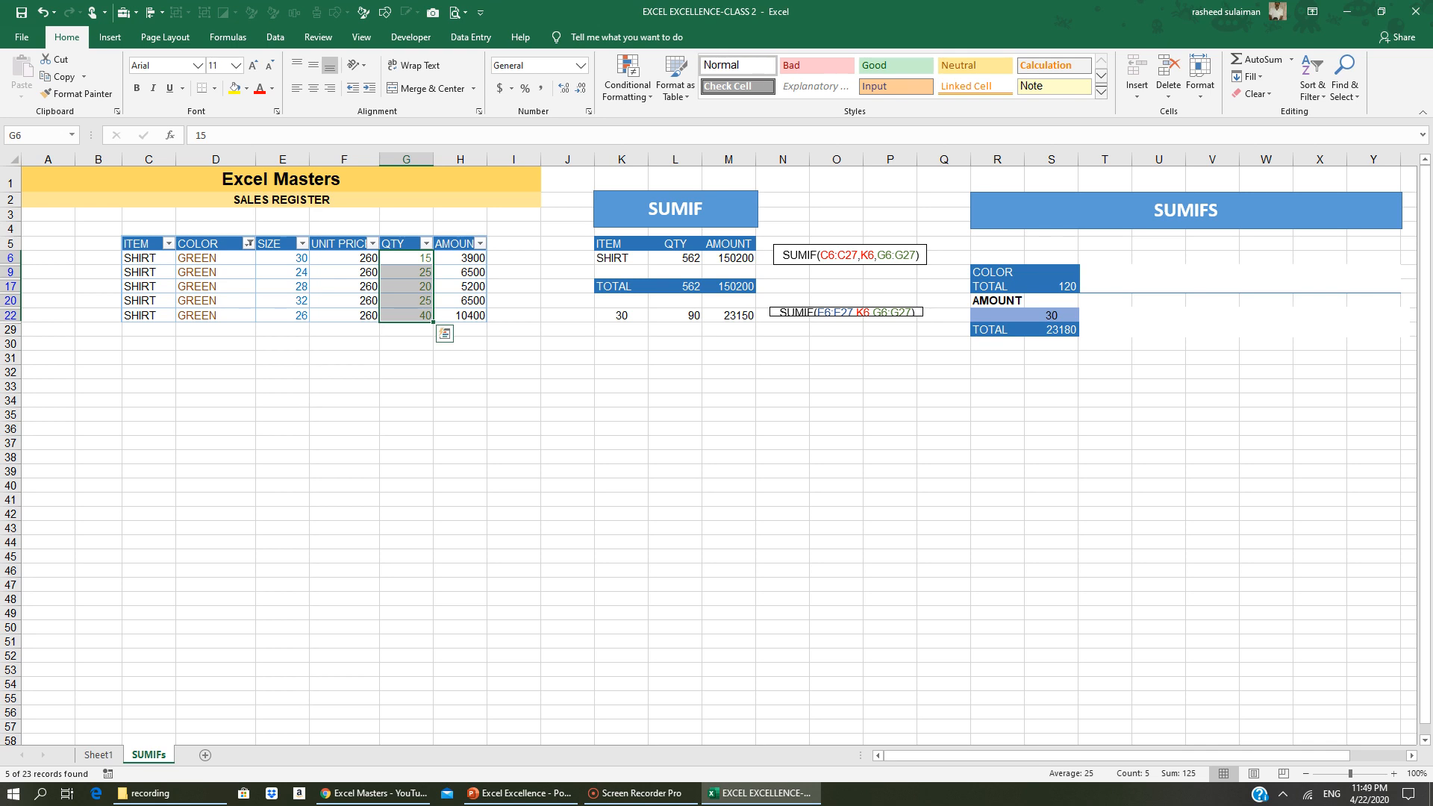
{"action": "left_click_drag", "start_coordinate": [470, 257], "coordinate": [470, 315]}
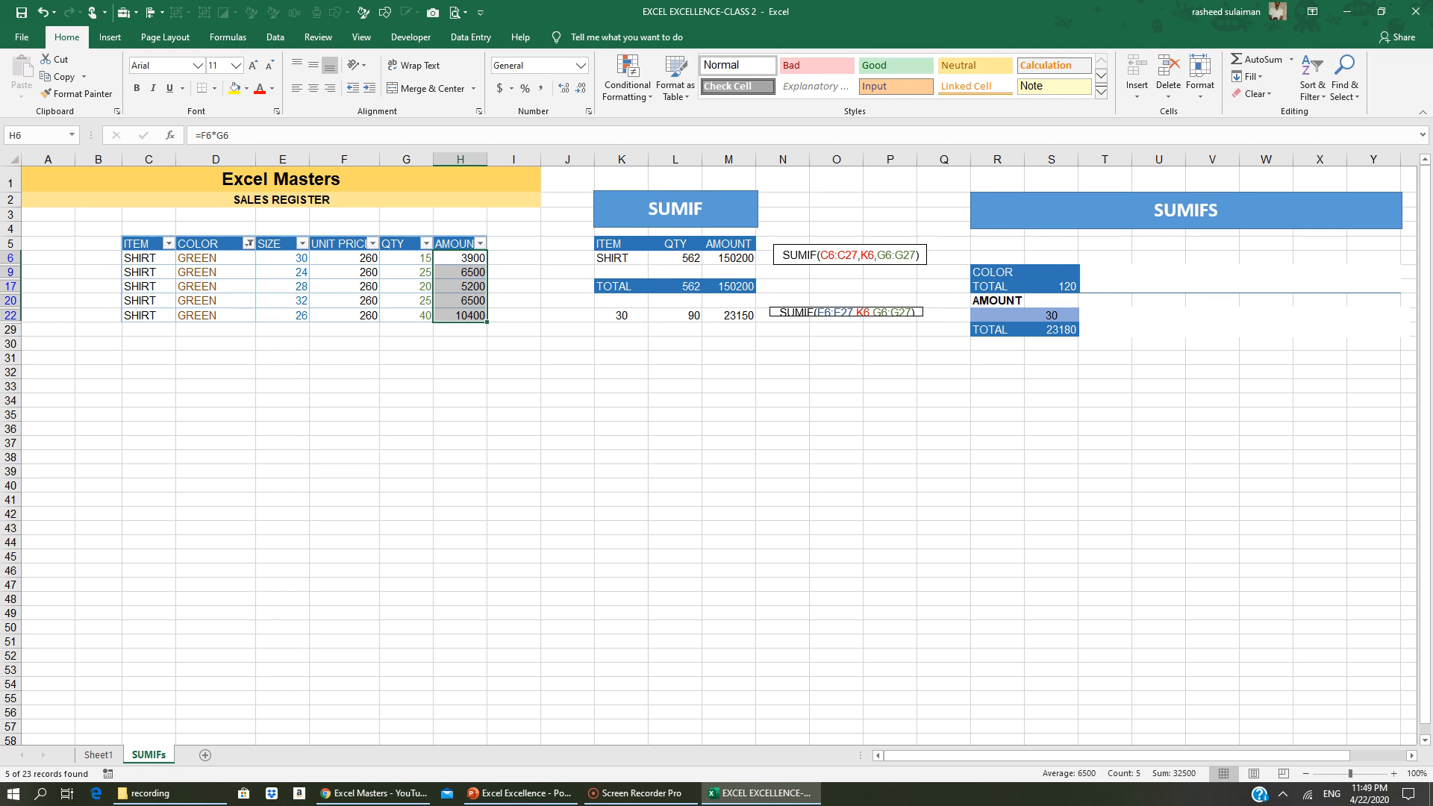
Remove the GREEN filter by selecting all COLOR values again for the sales register
{"action": "left_click", "coordinate": [249, 244]}
{"action": "left_click", "coordinate": [116, 387]}
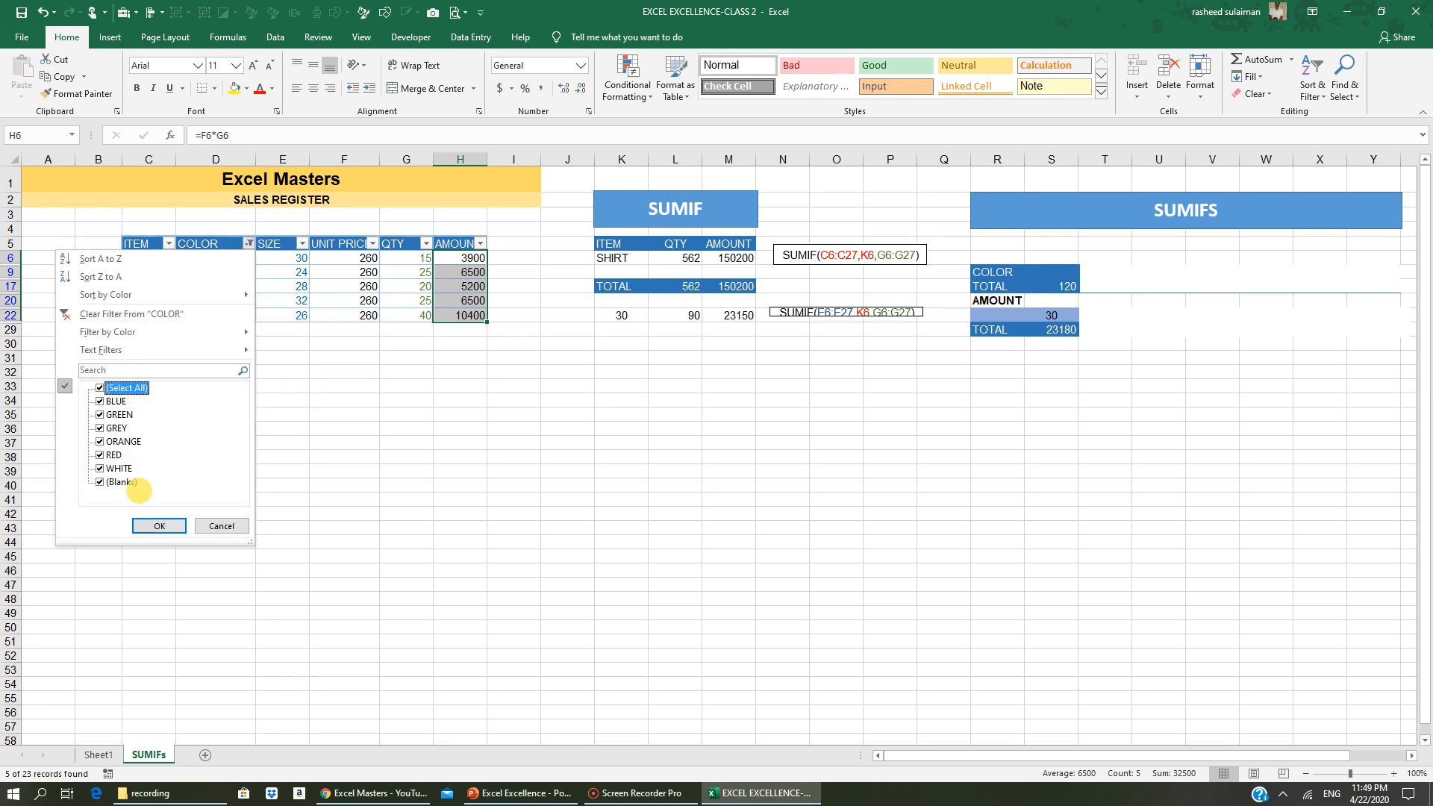
{"action": "left_click", "coordinate": [153, 525]}
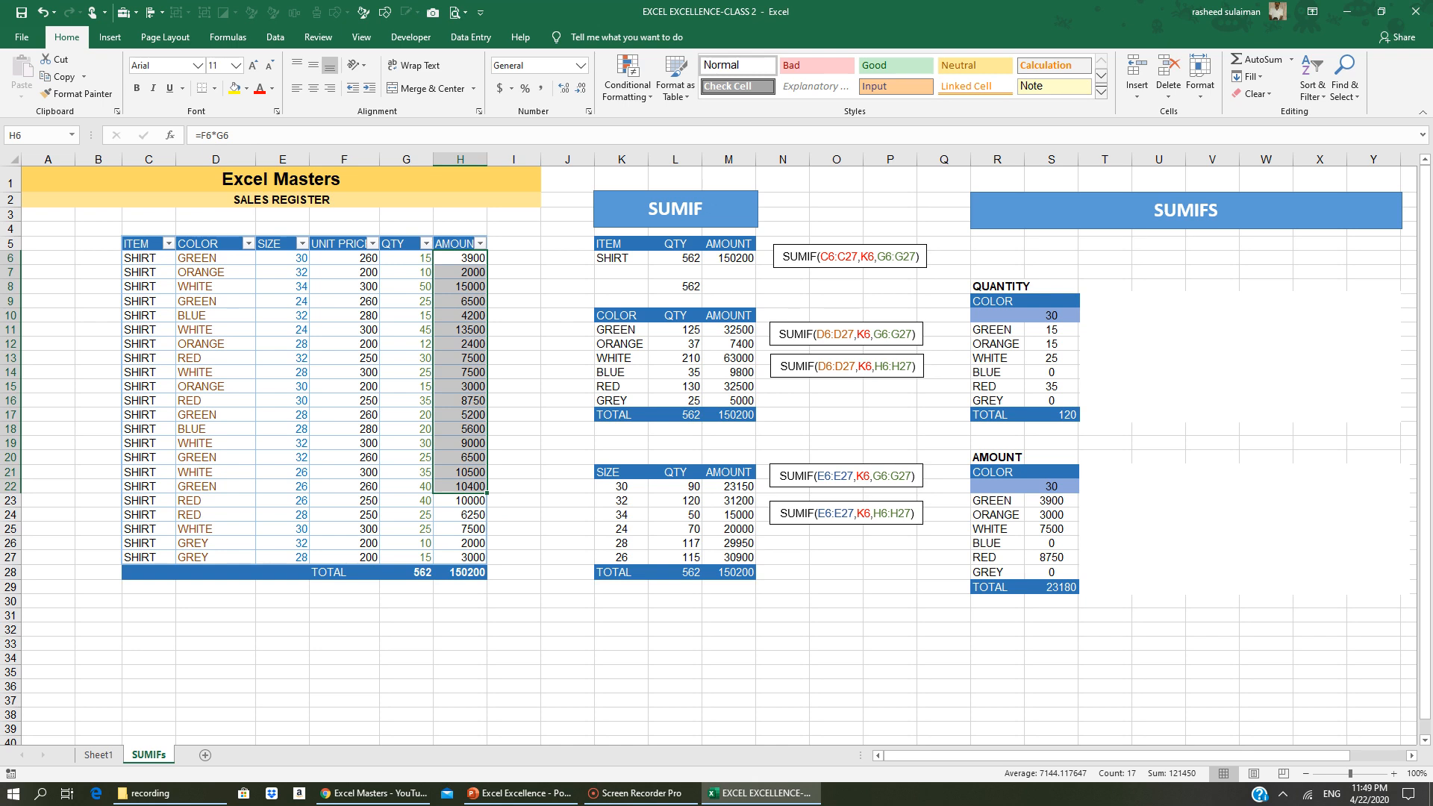
{"action": "left_click", "coordinate": [567, 644]}
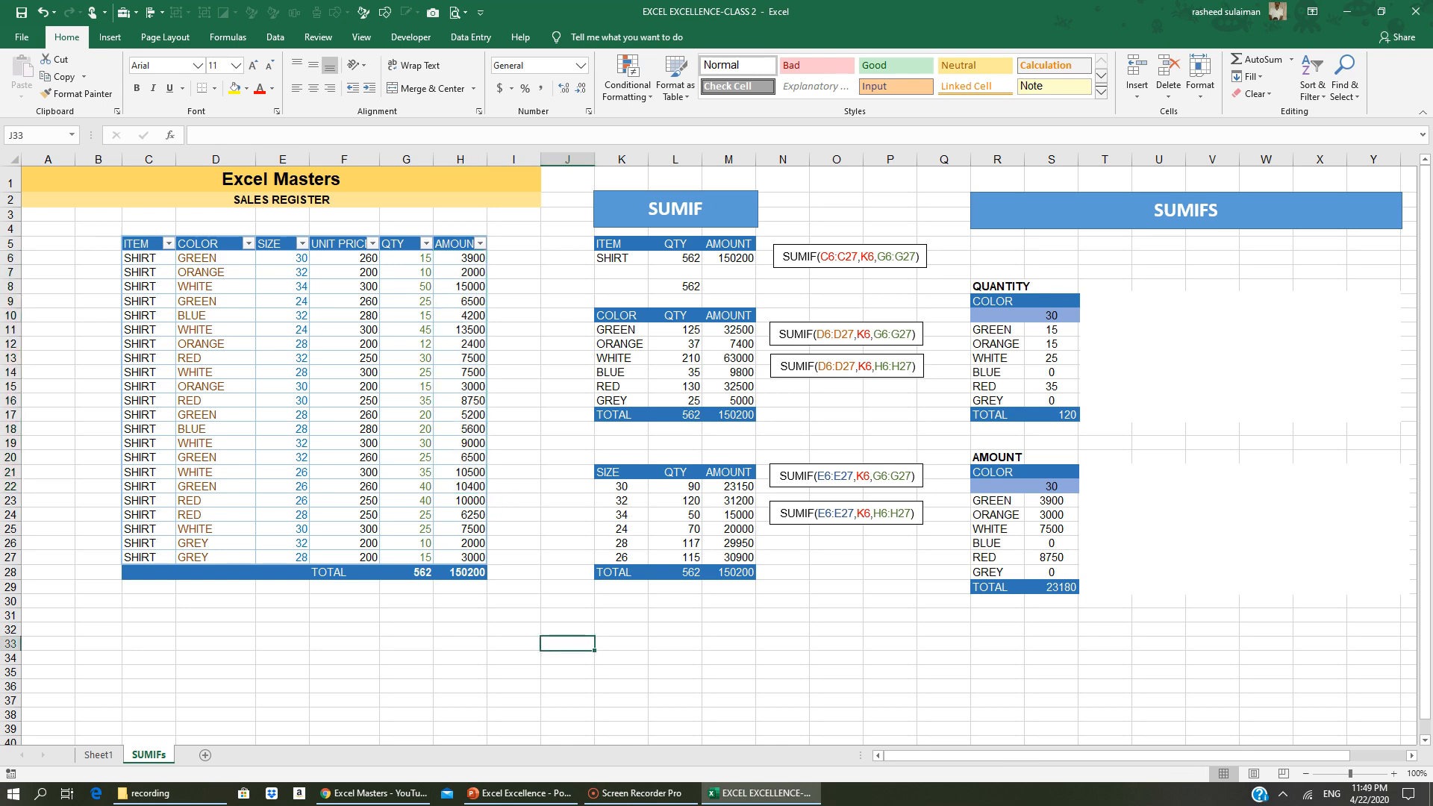
{"action": "left_click", "coordinate": [621, 285]}
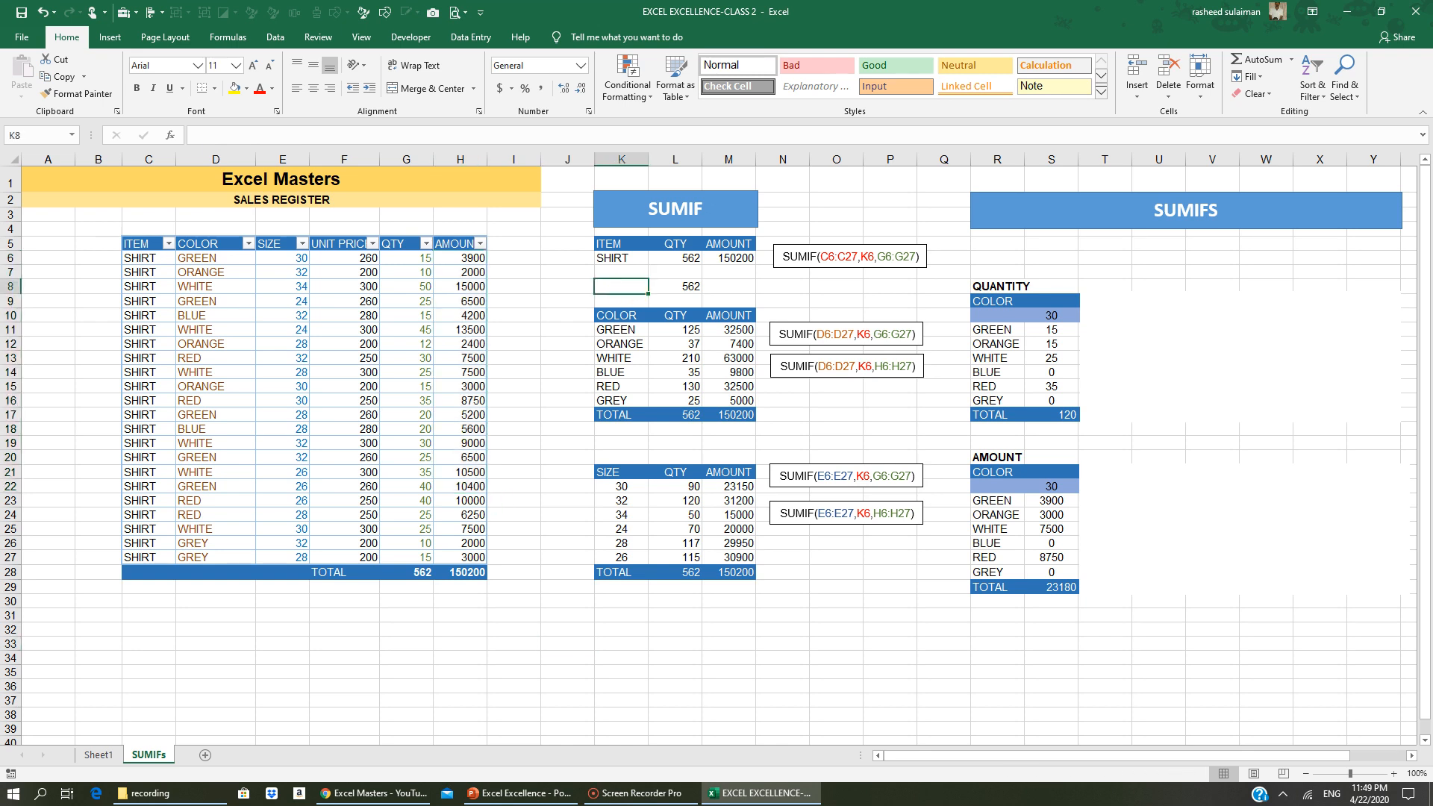
{"action": "type", "text": "gre"}
{"action": "key", "text": "BackSpace"}
{"action": "key", "text": "BackSpace"}
{"action": "key", "text": "BackSpace"}
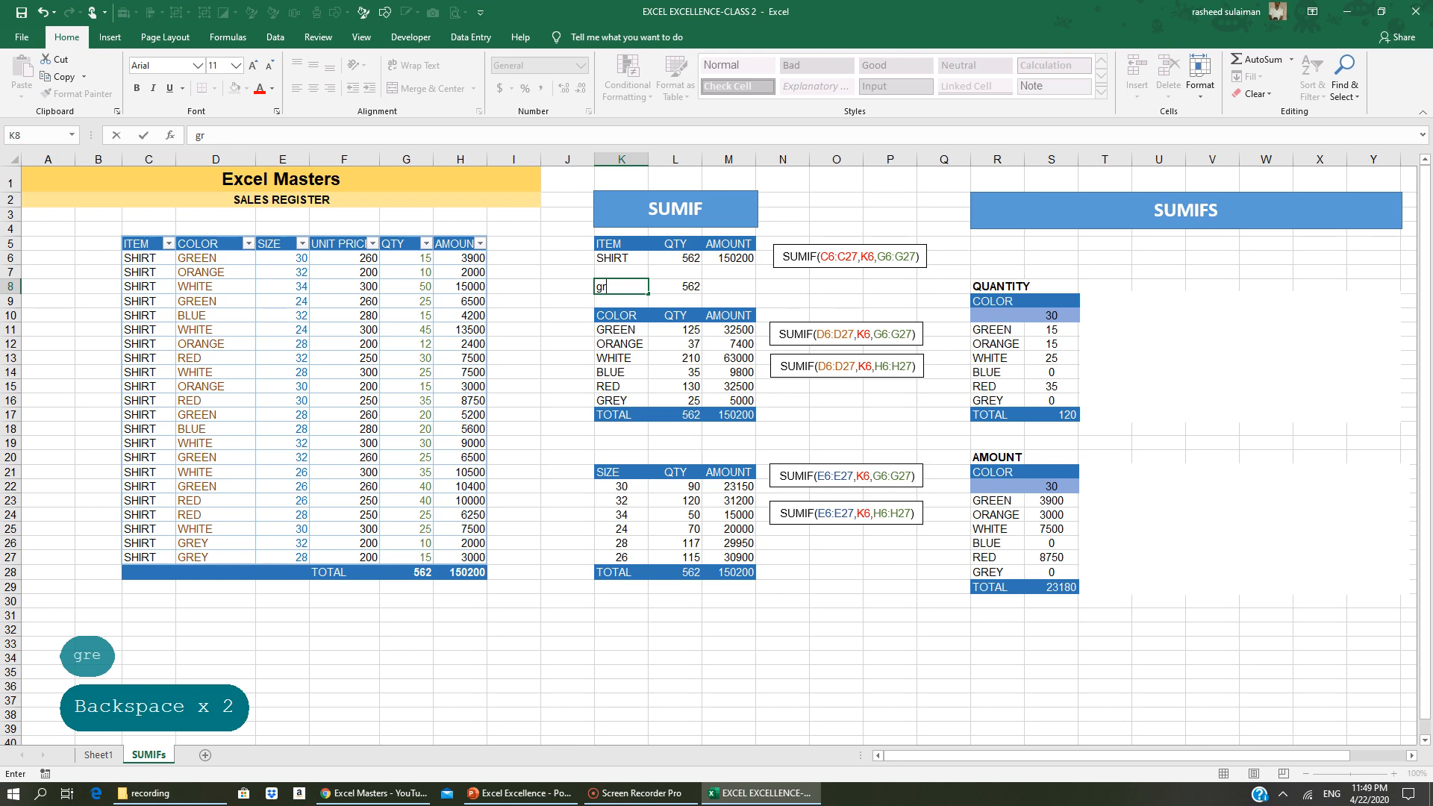
Copy the color GREEN from D6 of the sales register into K8 as the SUMIF criterion
{"action": "left_click", "coordinate": [212, 259]}
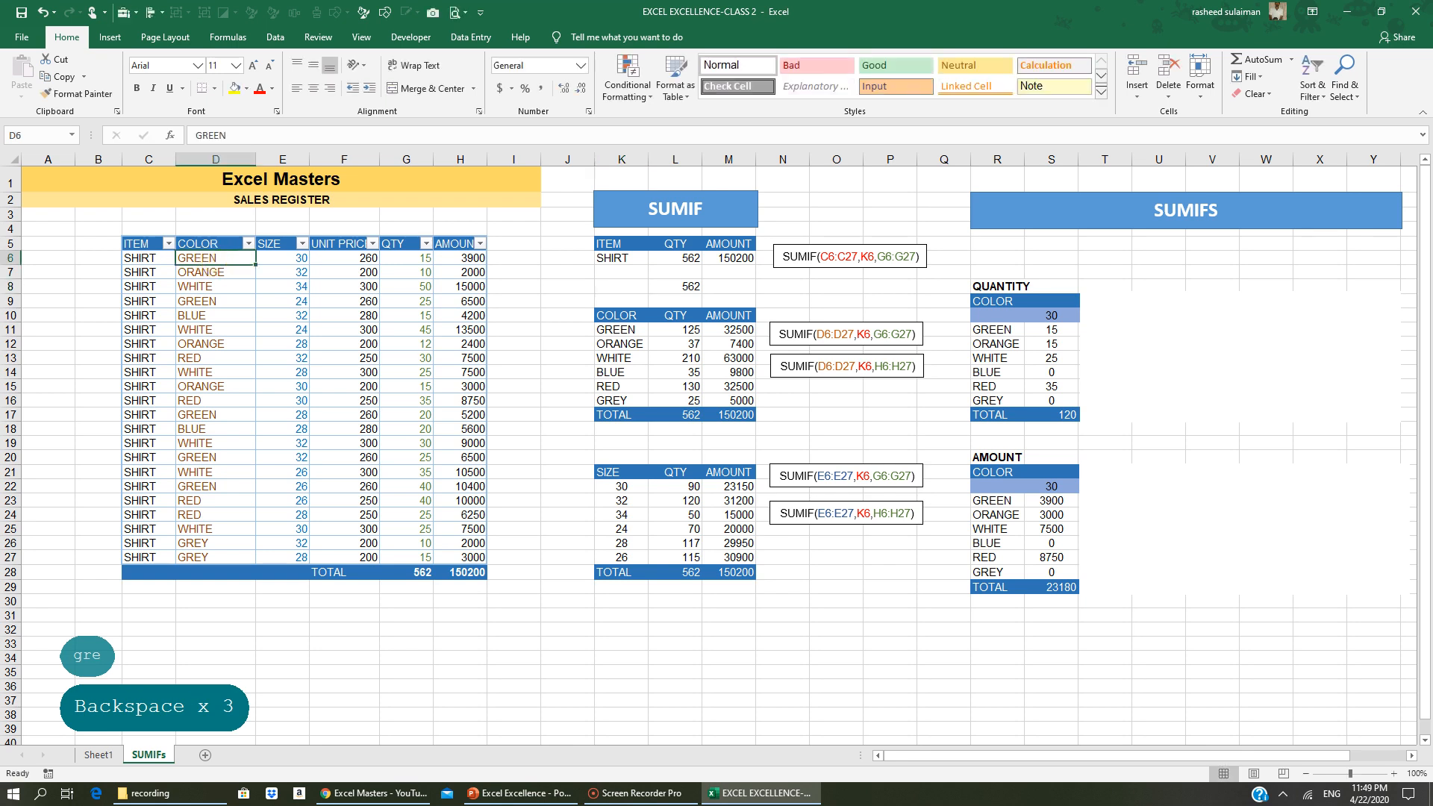
{"action": "key", "text": "ctrl+c"}
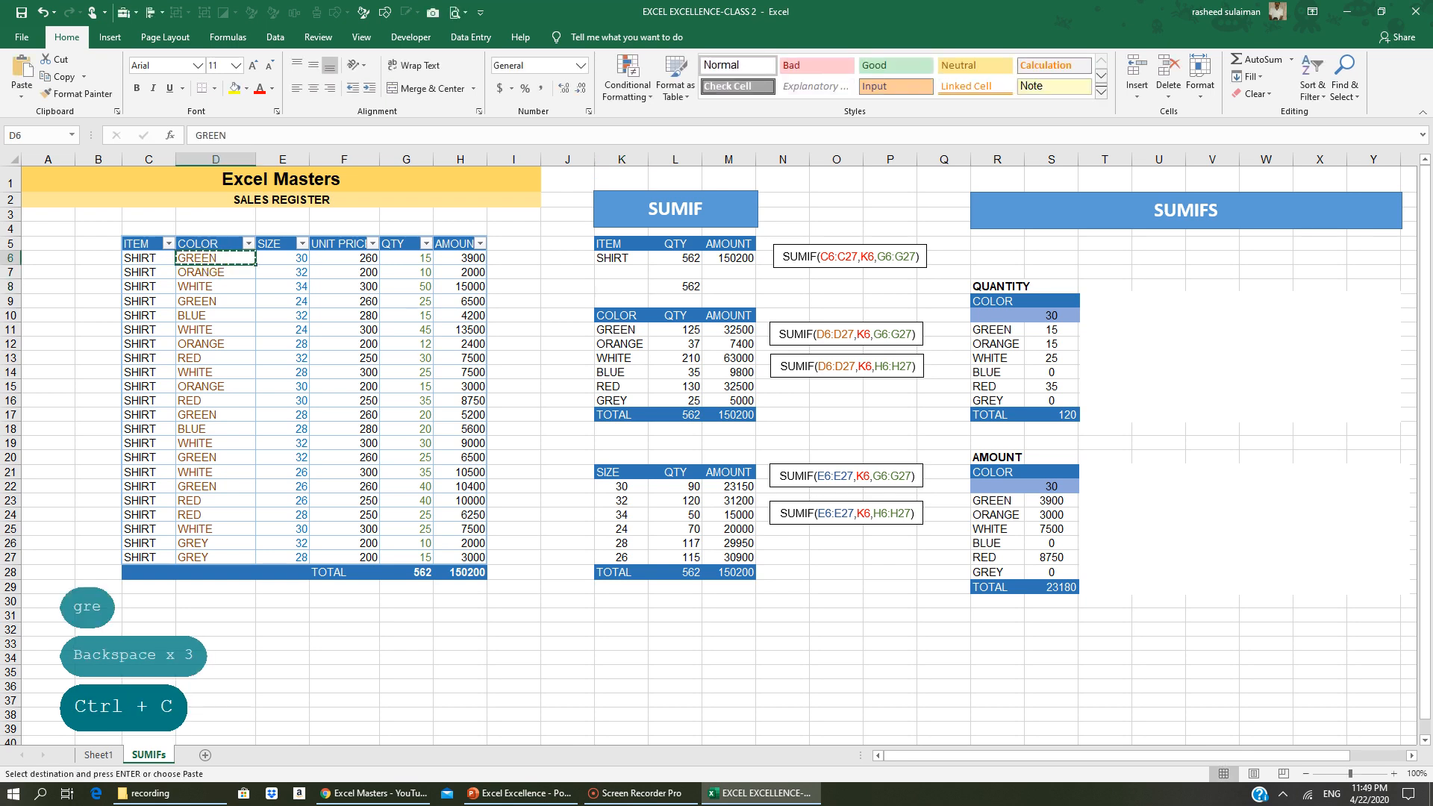
{"action": "left_click", "coordinate": [614, 290]}
{"action": "key", "text": "ctrl+v"}
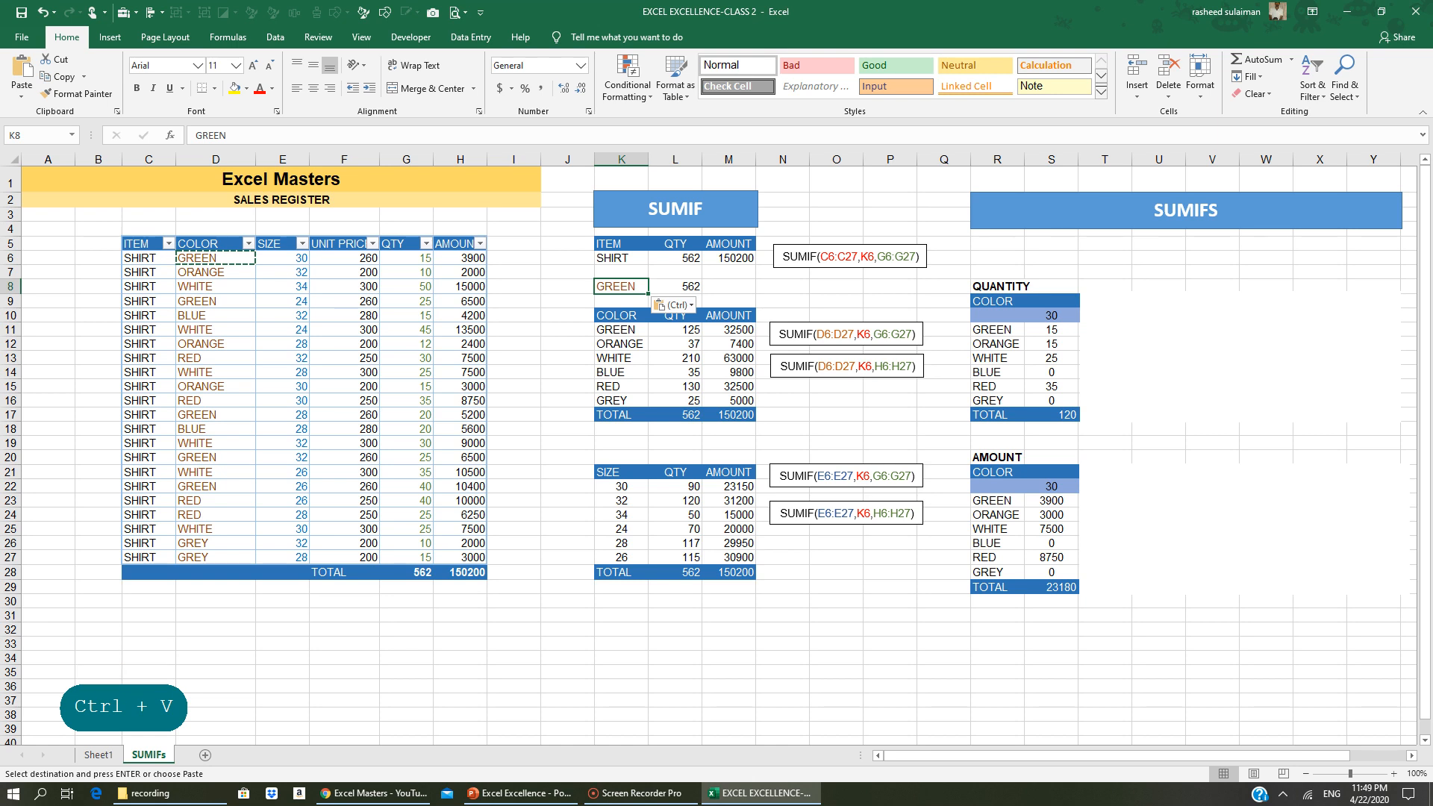
Compare the formula in L8 beside GREEN with the register's QTY total formula in G28
{"action": "left_click", "coordinate": [682, 285]}
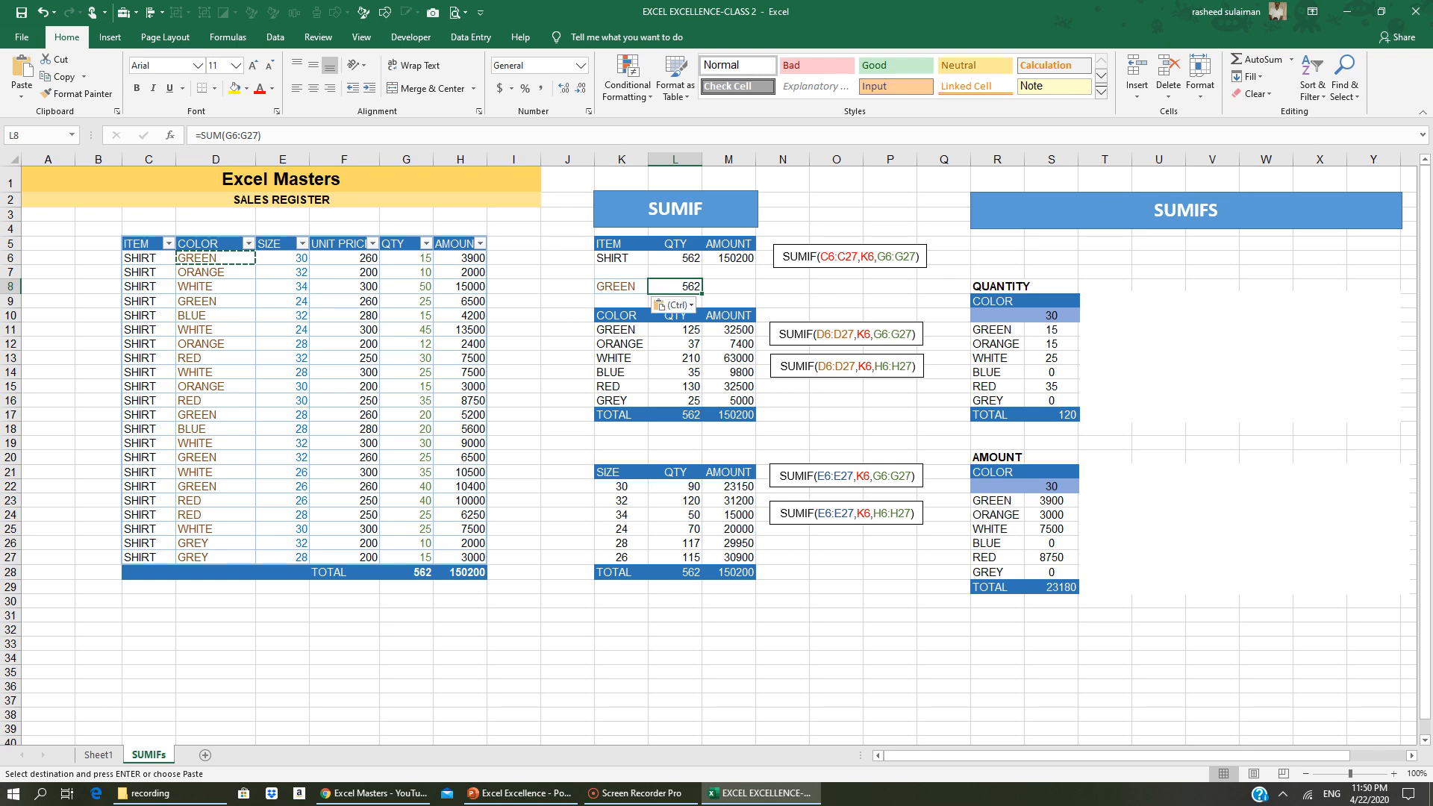
{"action": "left_click", "coordinate": [417, 573]}
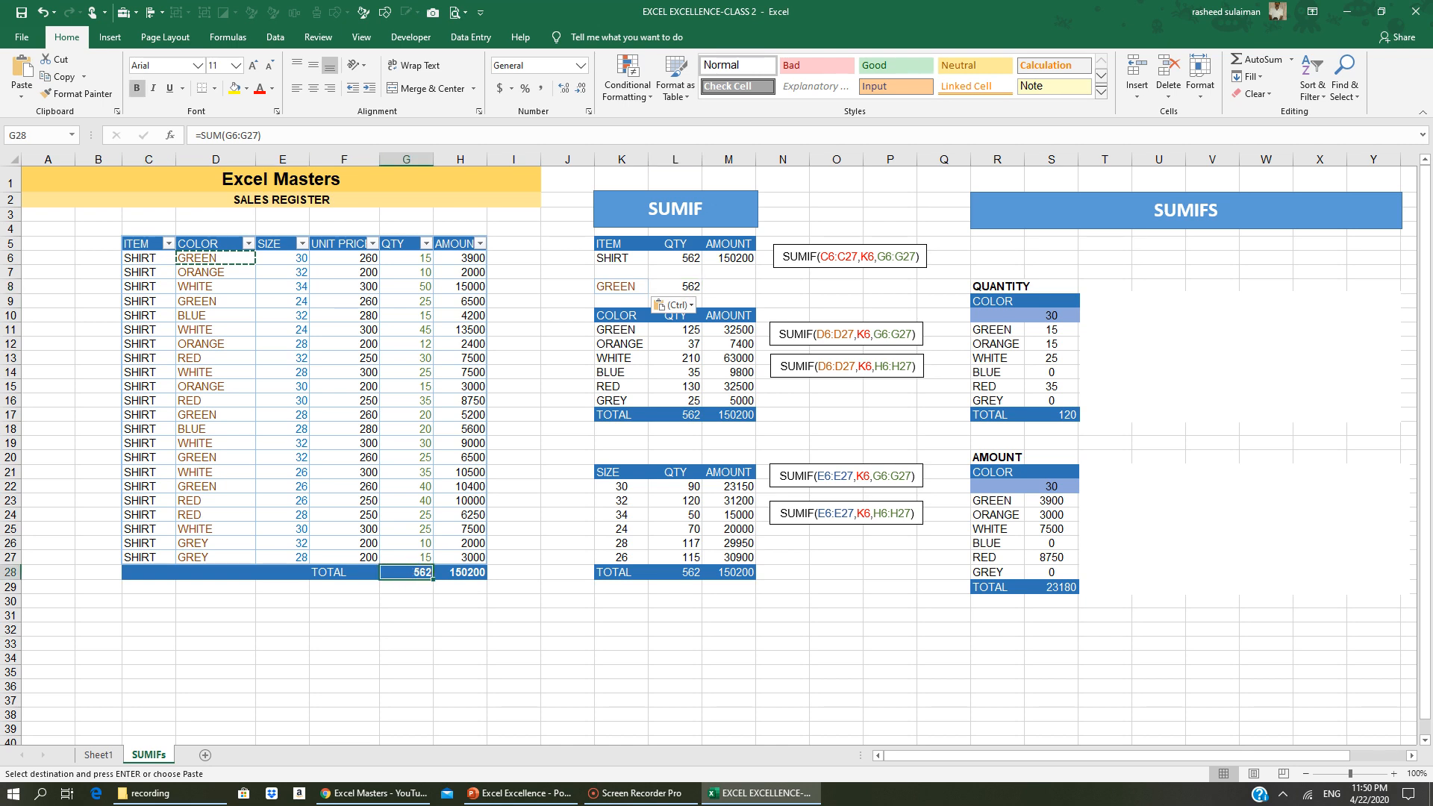
{"action": "left_click", "coordinate": [693, 286]}
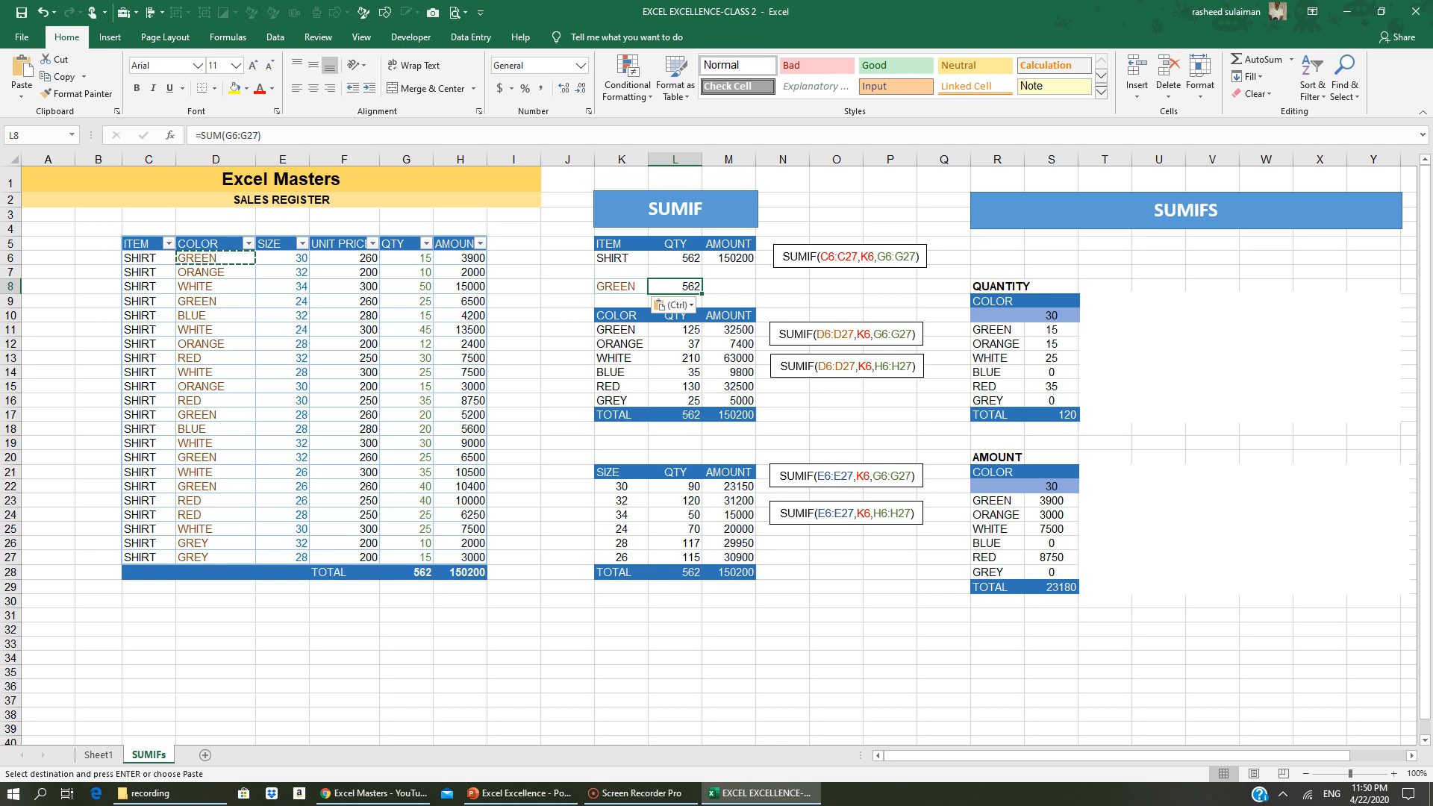
Start a SUMIF formula in L8 in place of its SUM formula, and erase the whole entry to leave the cell empty
{"action": "type", "text": "=su"}
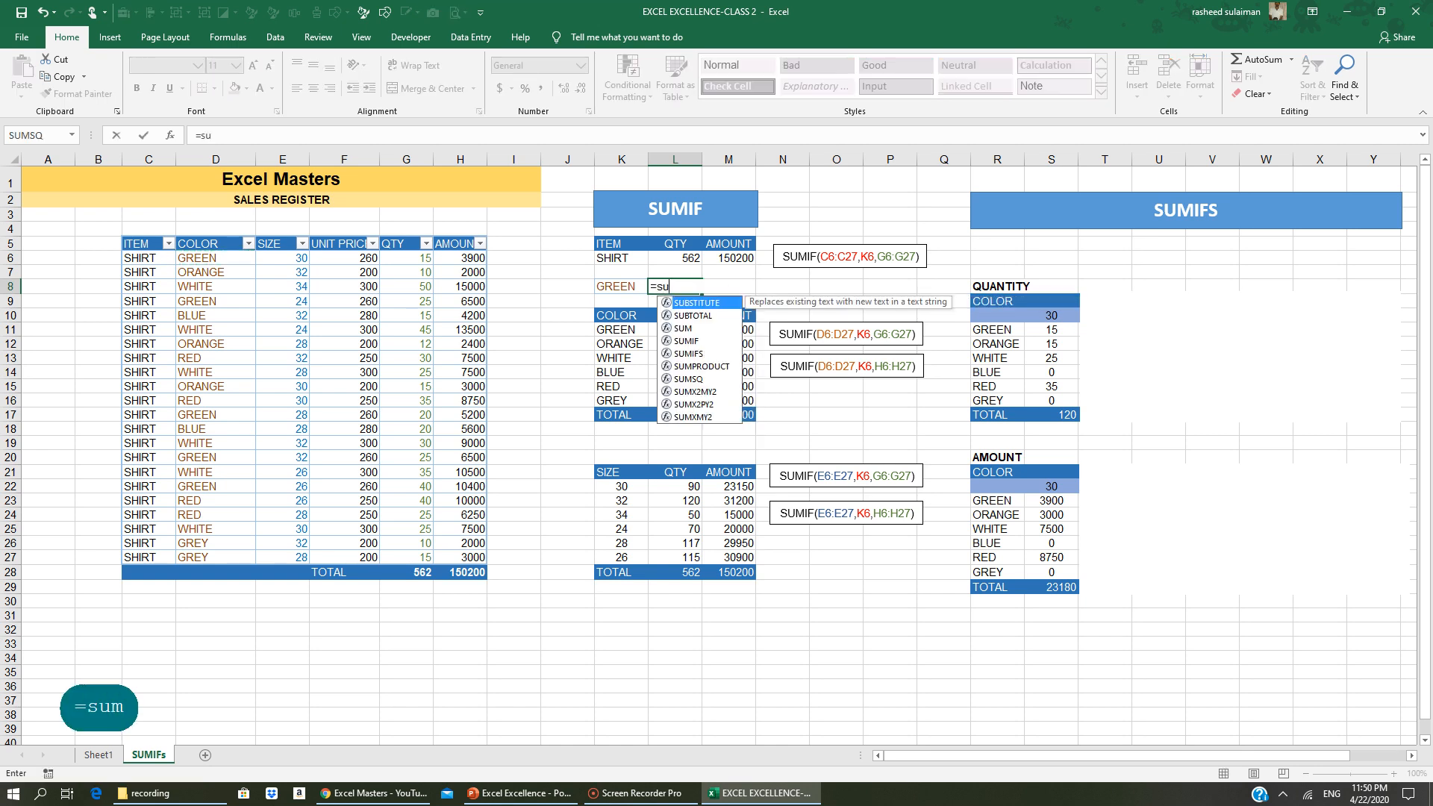
{"action": "type", "text": "mif"}
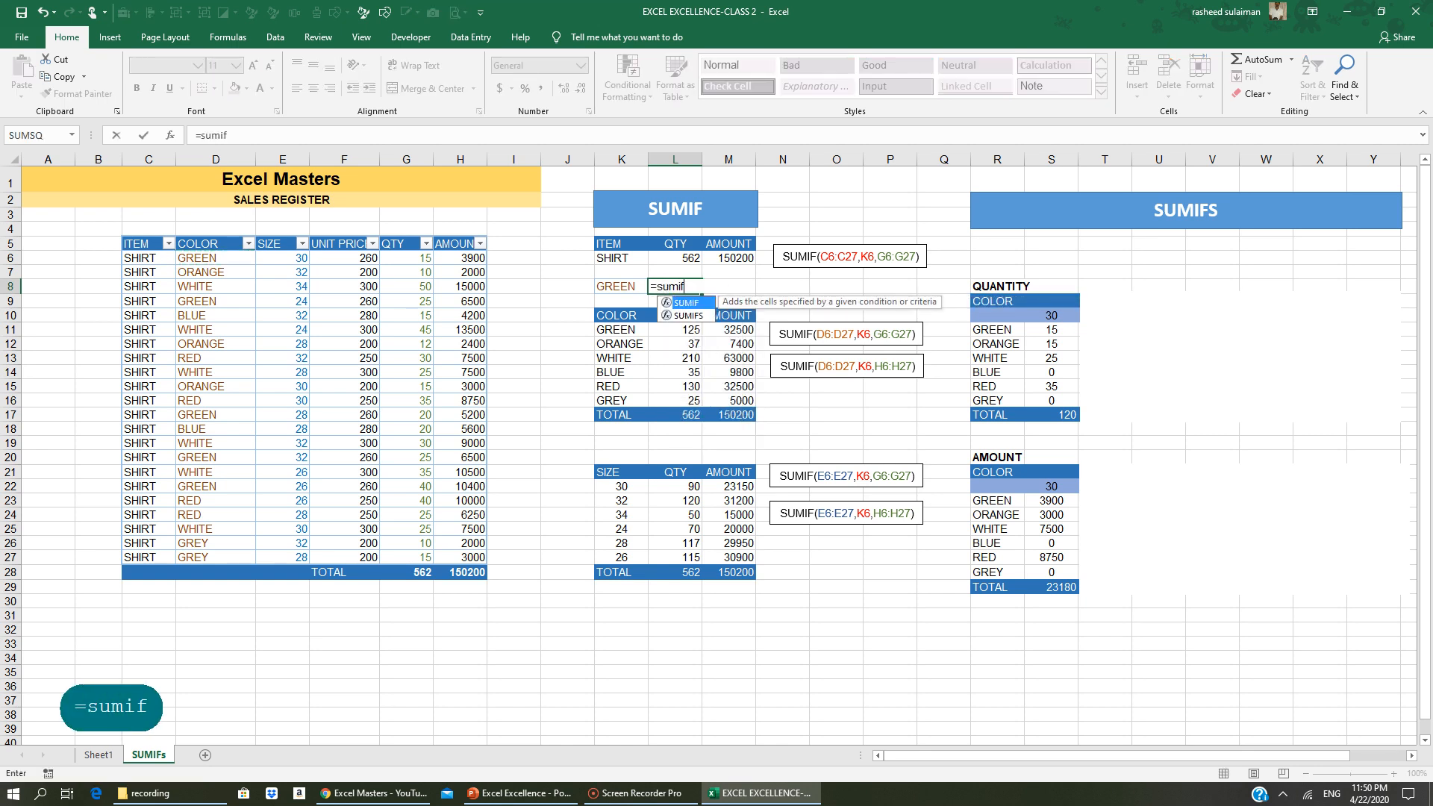
{"action": "type", "text": "("}
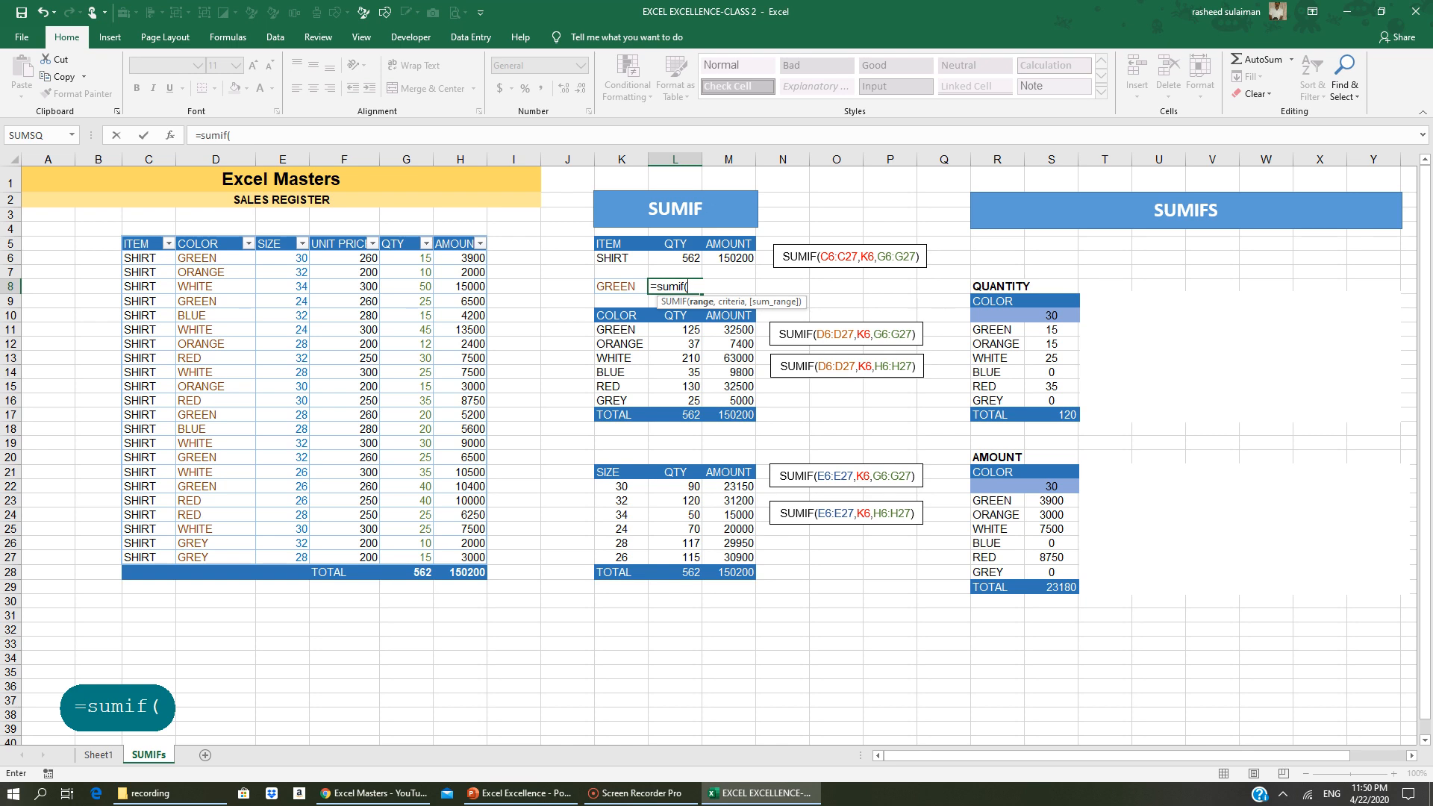
{"action": "key", "text": "BackSpace"}
{"action": "key", "text": "BackSpace"}
{"action": "key", "text": "BackSpace"}
{"action": "key", "text": "BackSpace"}
{"action": "key", "text": "BackSpace"}
{"action": "key", "text": "BackSpace"}
{"action": "key", "text": "BackSpace"}
{"action": "key", "text": "BackSpace"}
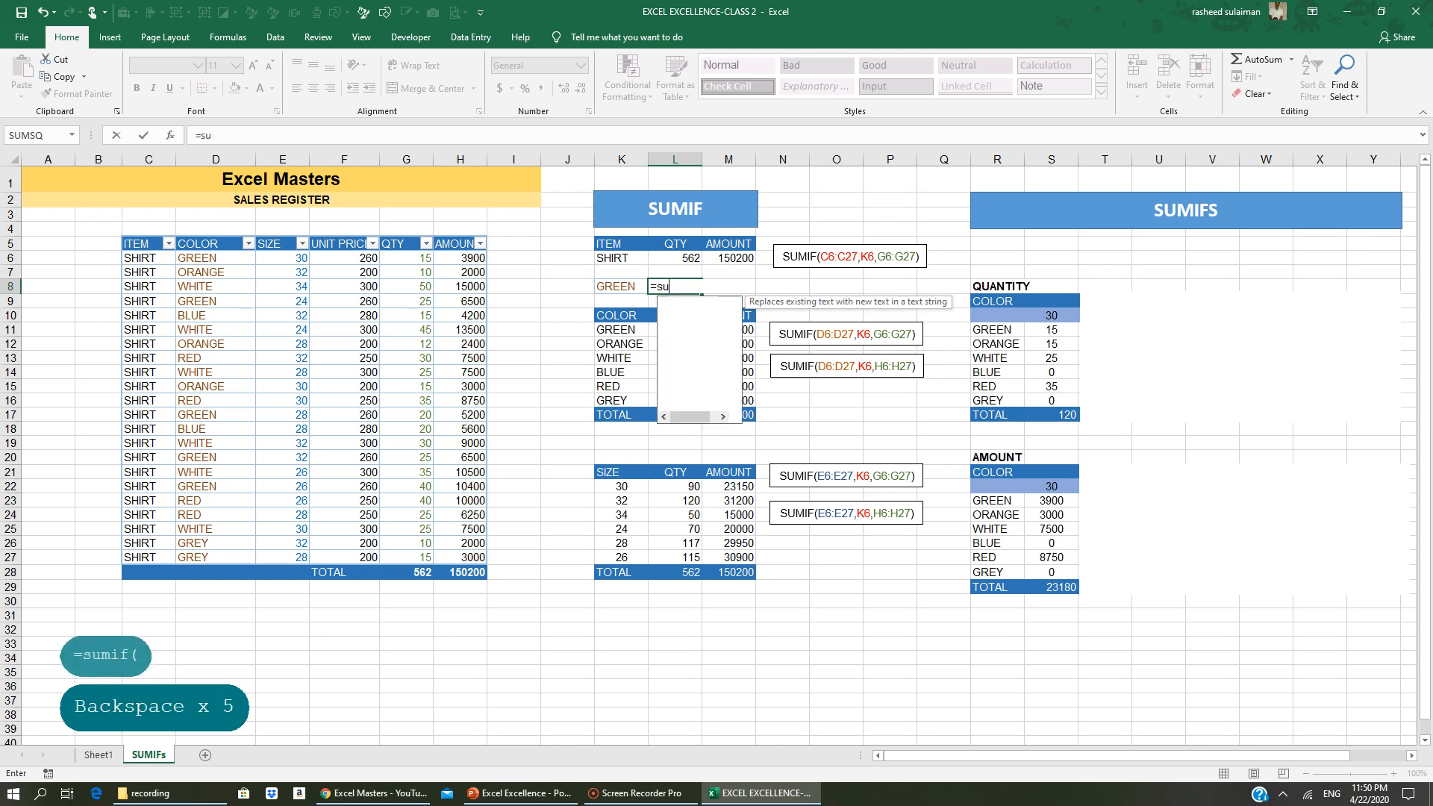
{"action": "left_click", "coordinate": [714, 660]}
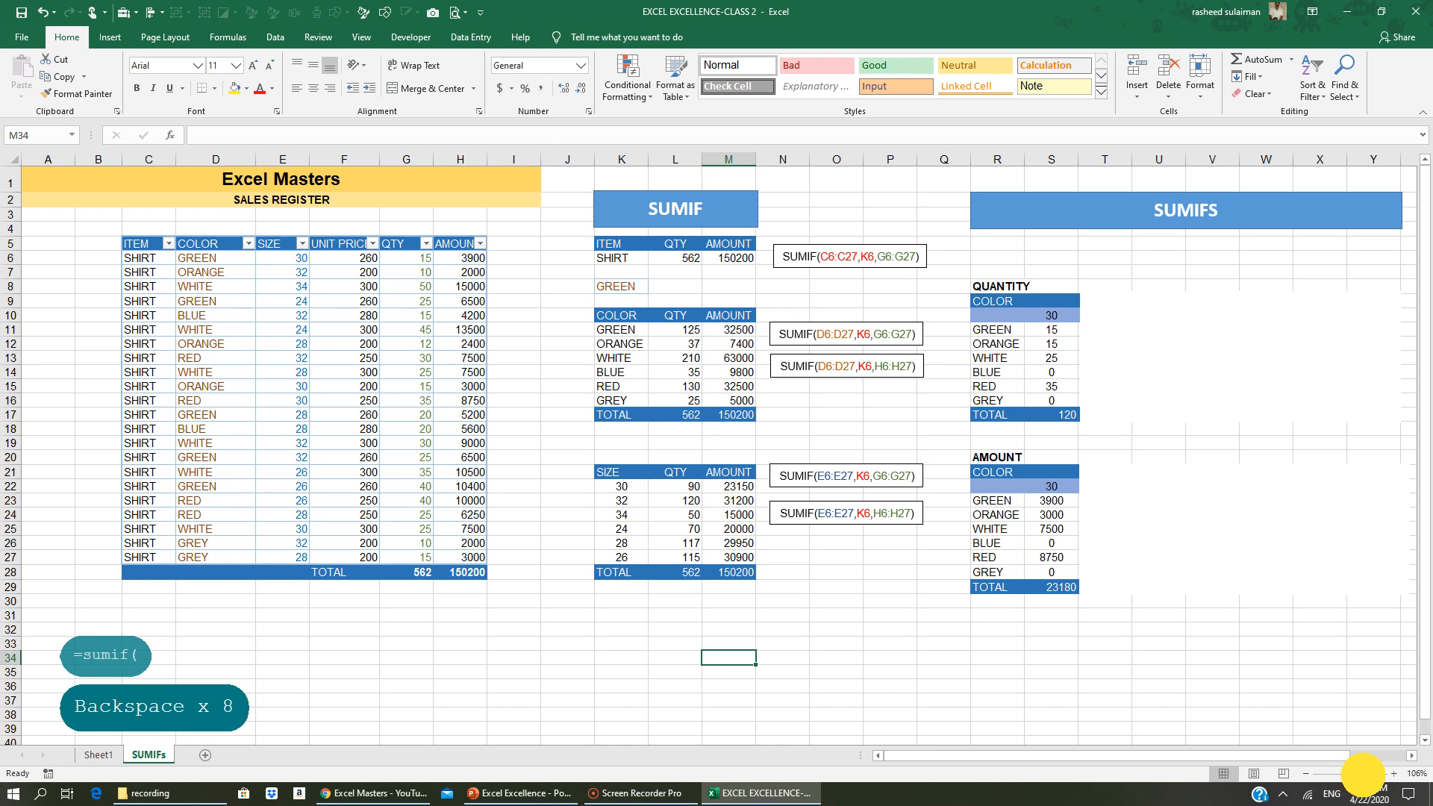
Select L8 and enlarge the worksheet to 130% zoom so the sales register and the SUMIF tables show side by side
{"action": "left_click_drag", "start_coordinate": [1352, 773], "coordinate": [1366, 774]}
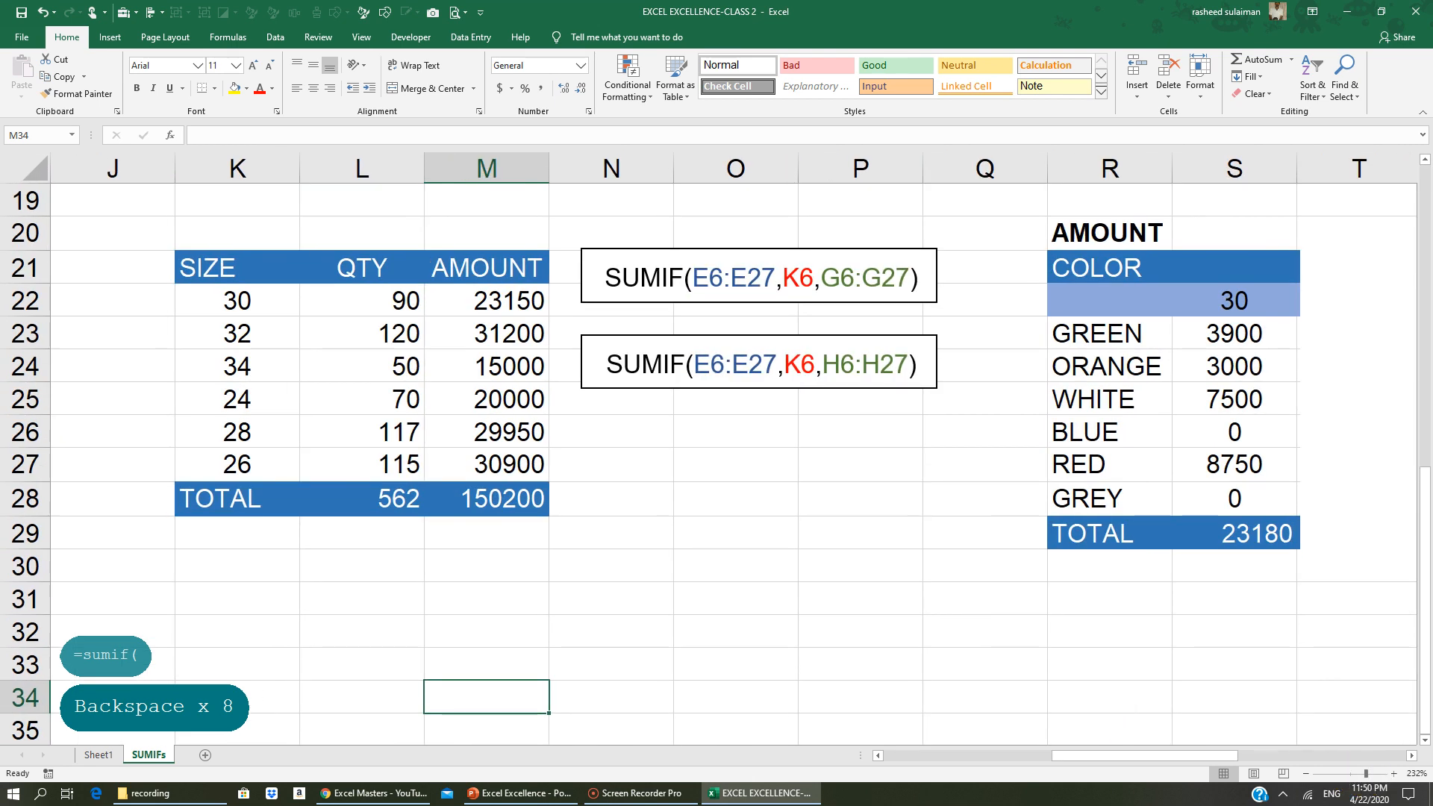
{"action": "scroll", "coordinate": [716, 448], "scroll_direction": "up", "scroll_amount": 6}
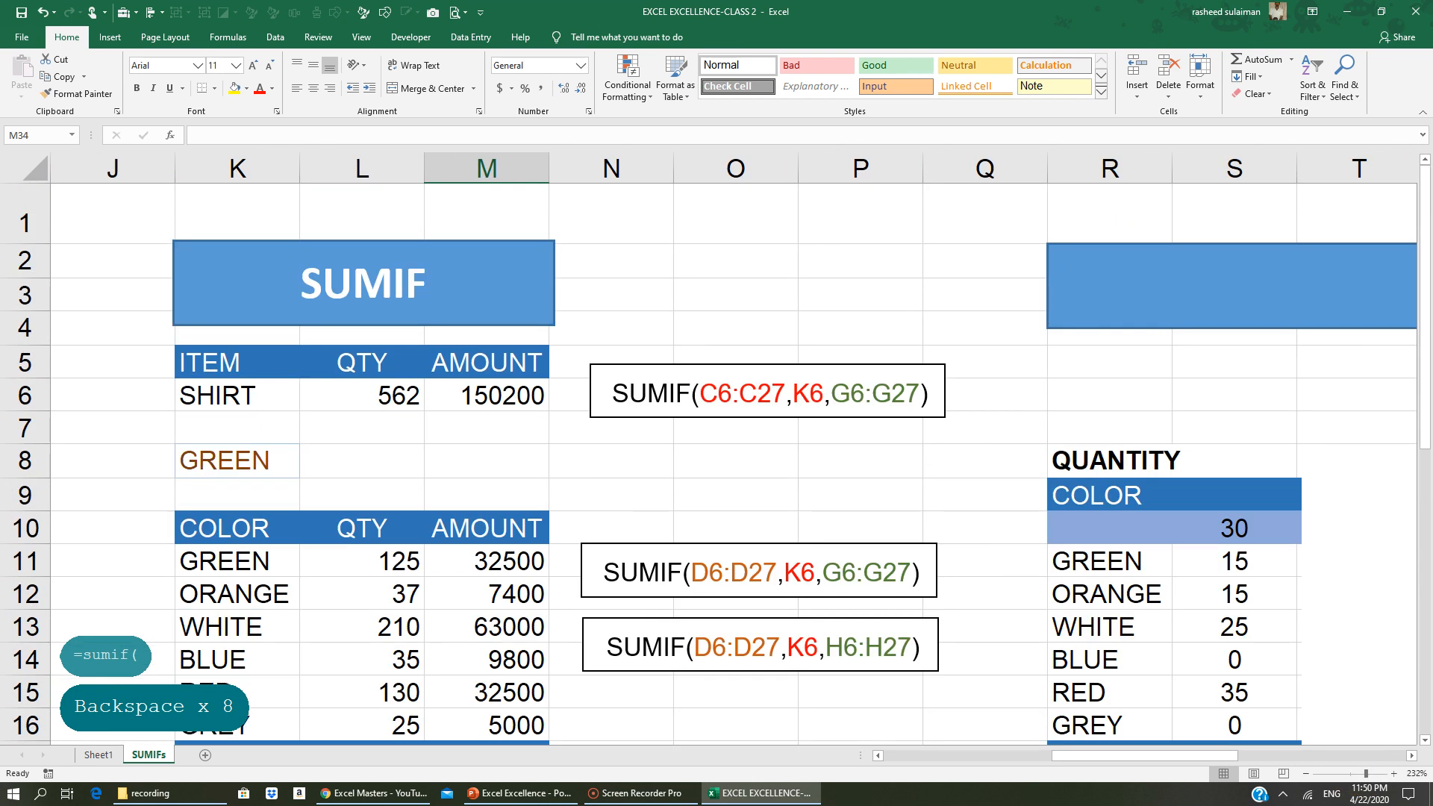
{"action": "left_click", "coordinate": [339, 460]}
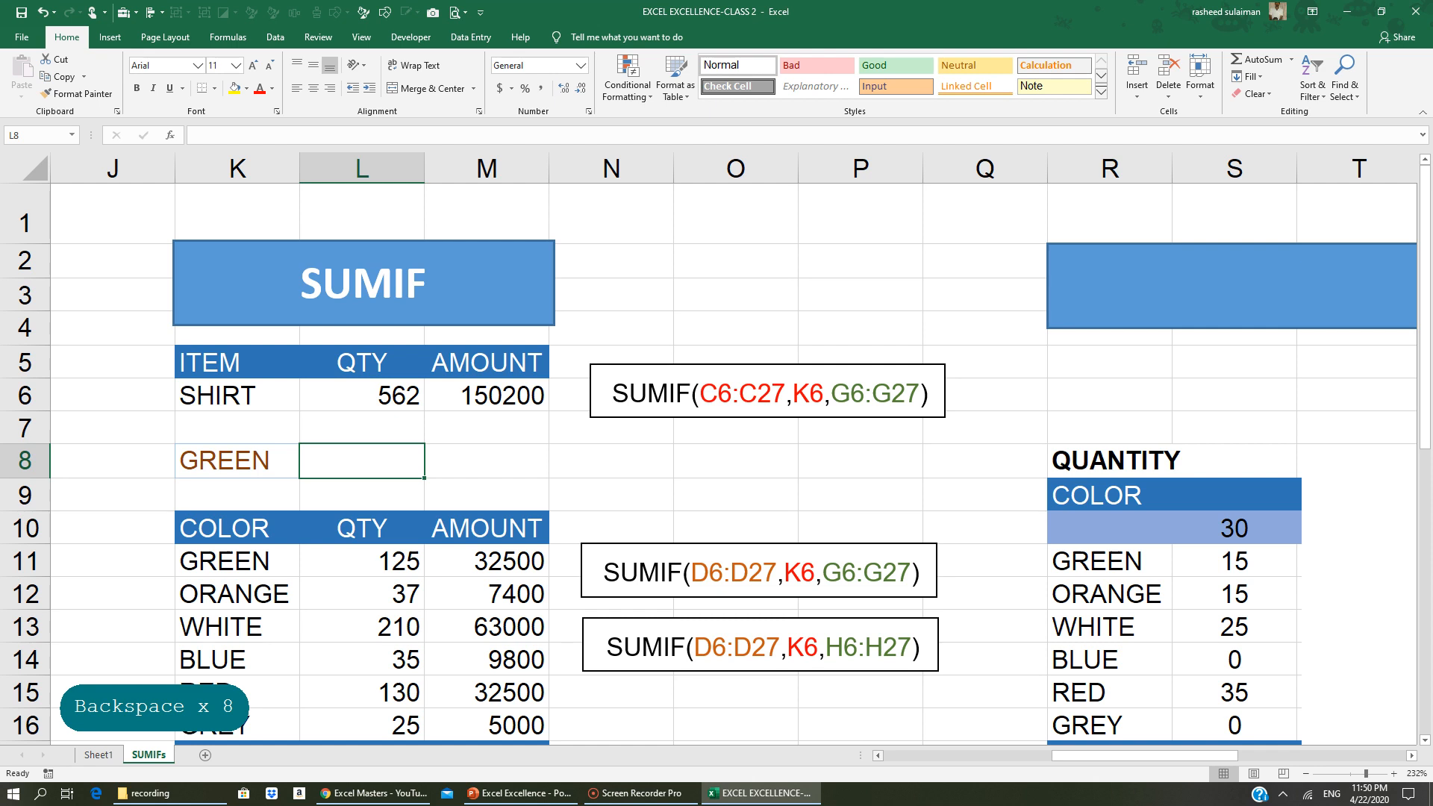
{"action": "scroll", "coordinate": [717, 448], "scroll_direction": "left", "scroll_amount": 5}
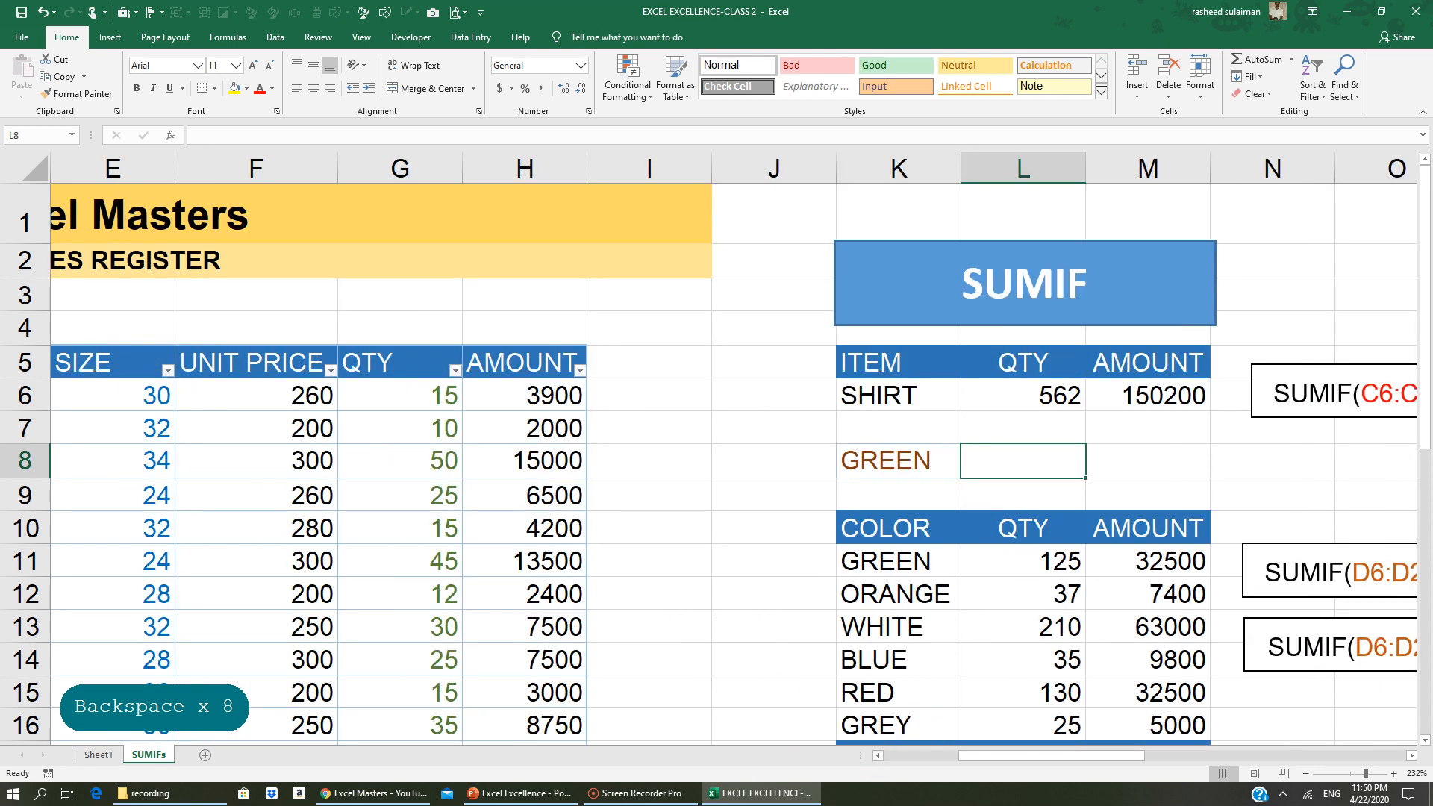
{"action": "scroll", "coordinate": [717, 448], "scroll_direction": "down", "scroll_amount": 3, "text": "ctrl"}
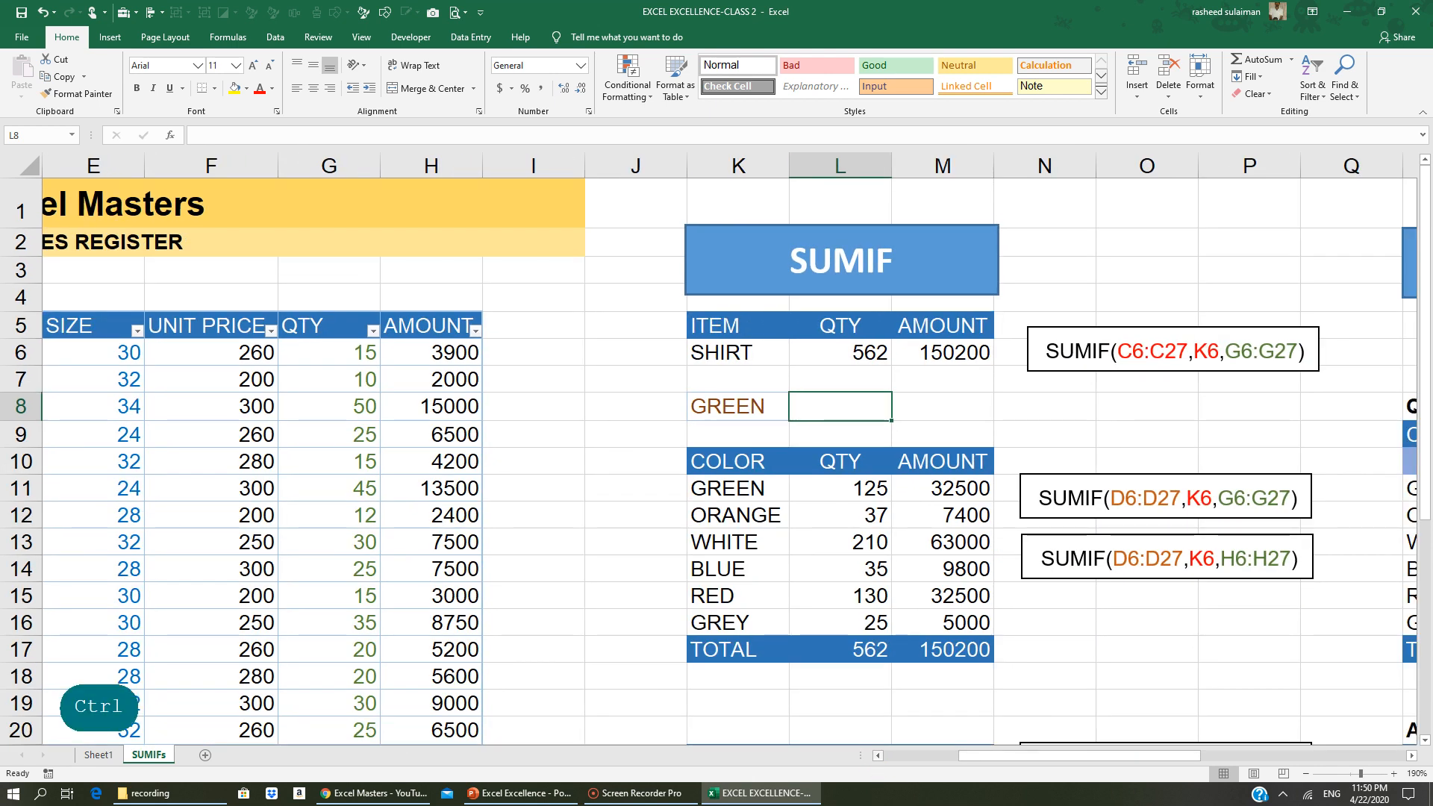
{"action": "left_click", "coordinate": [878, 755]}
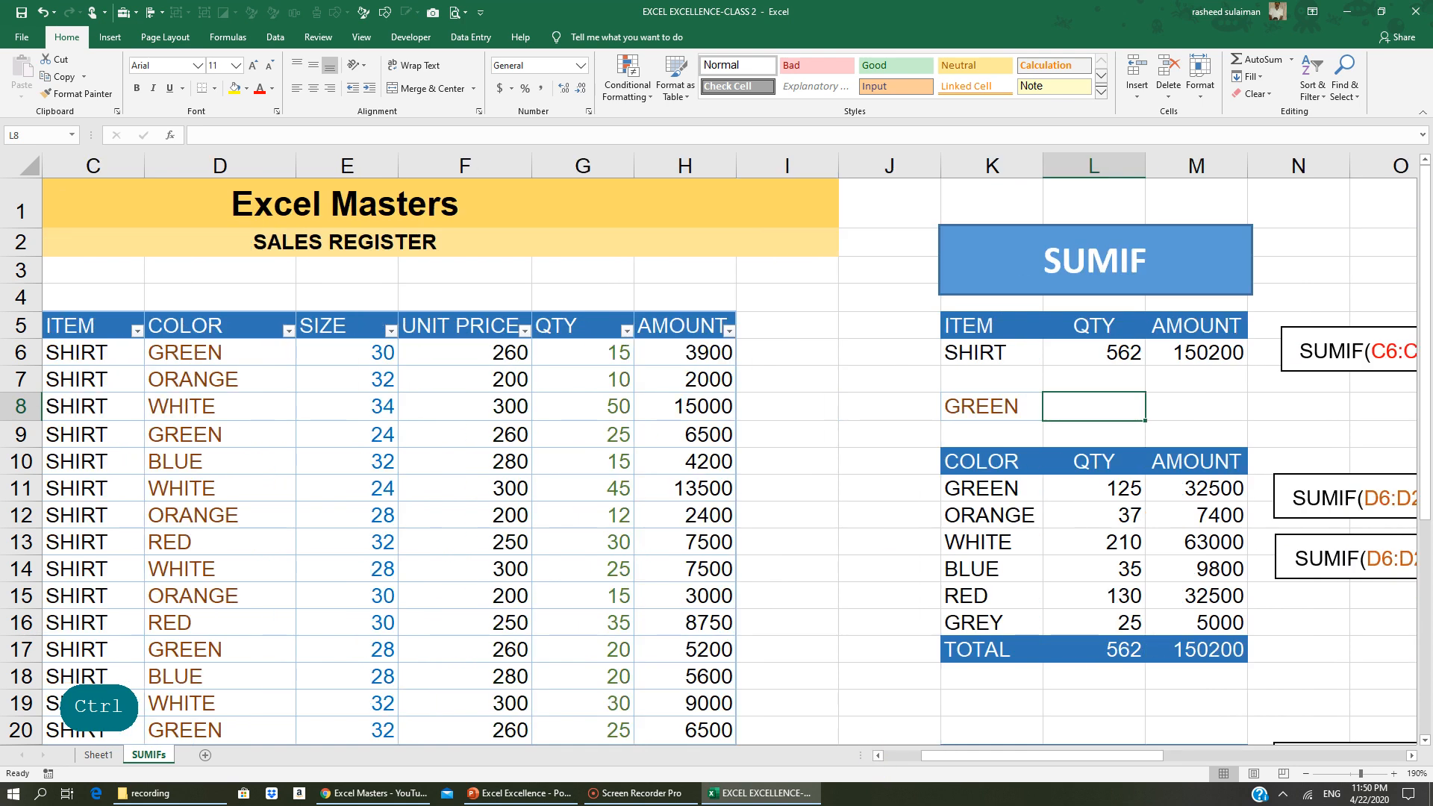
{"action": "scroll", "coordinate": [717, 448], "scroll_direction": "down", "scroll_amount": 3, "text": "ctrl"}
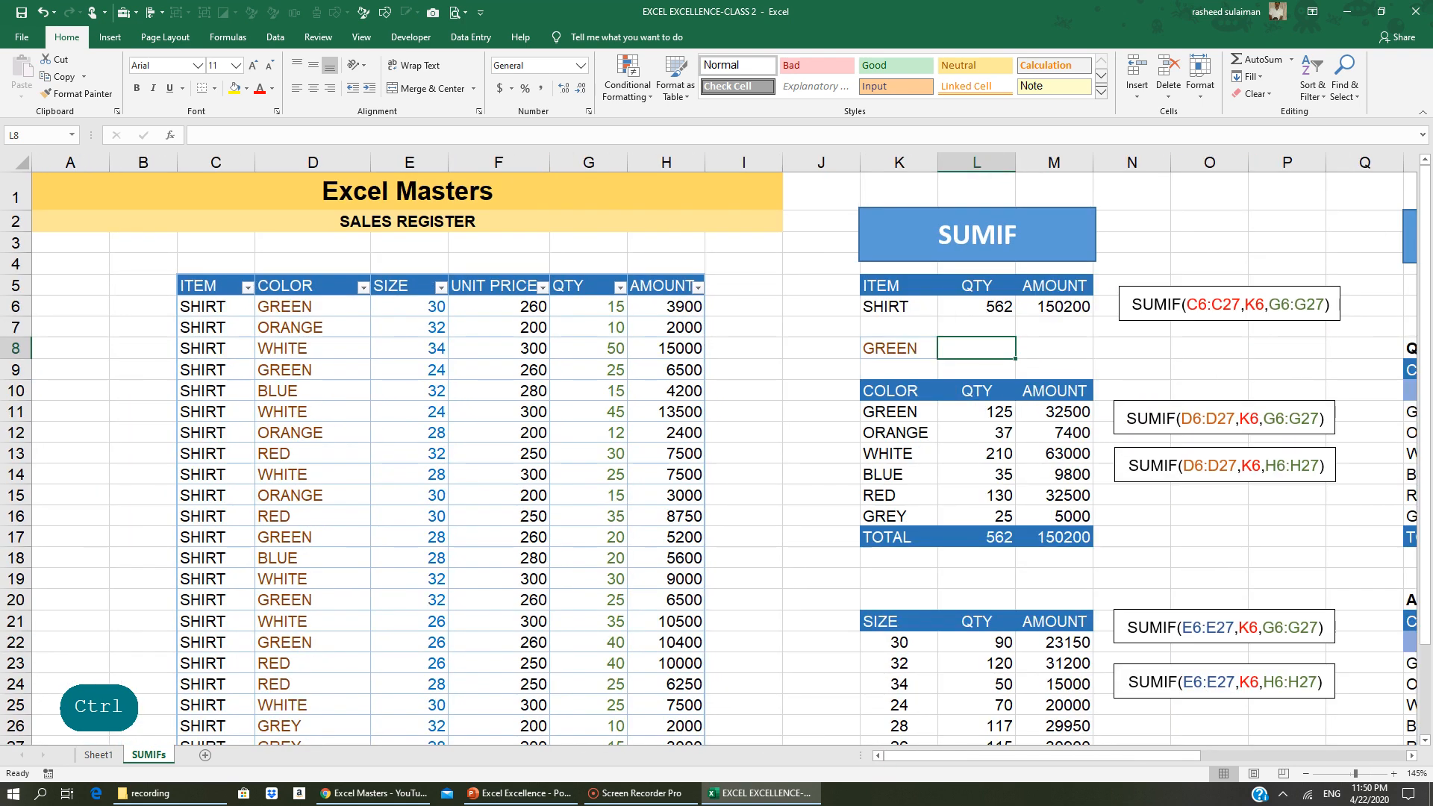
{"action": "key", "text": "ctrl"}
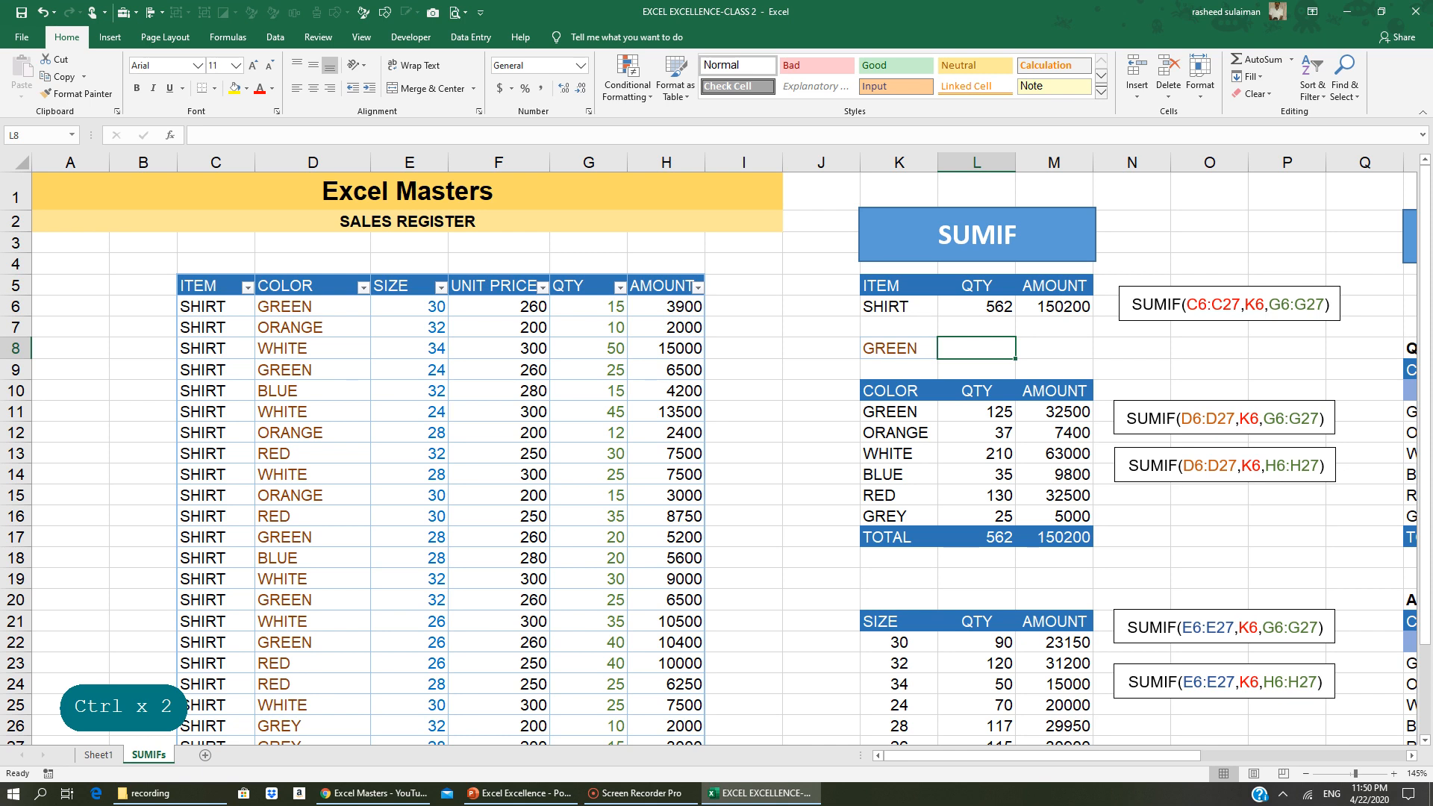
{"action": "scroll", "coordinate": [716, 447], "scroll_direction": "down", "scroll_amount": 1}
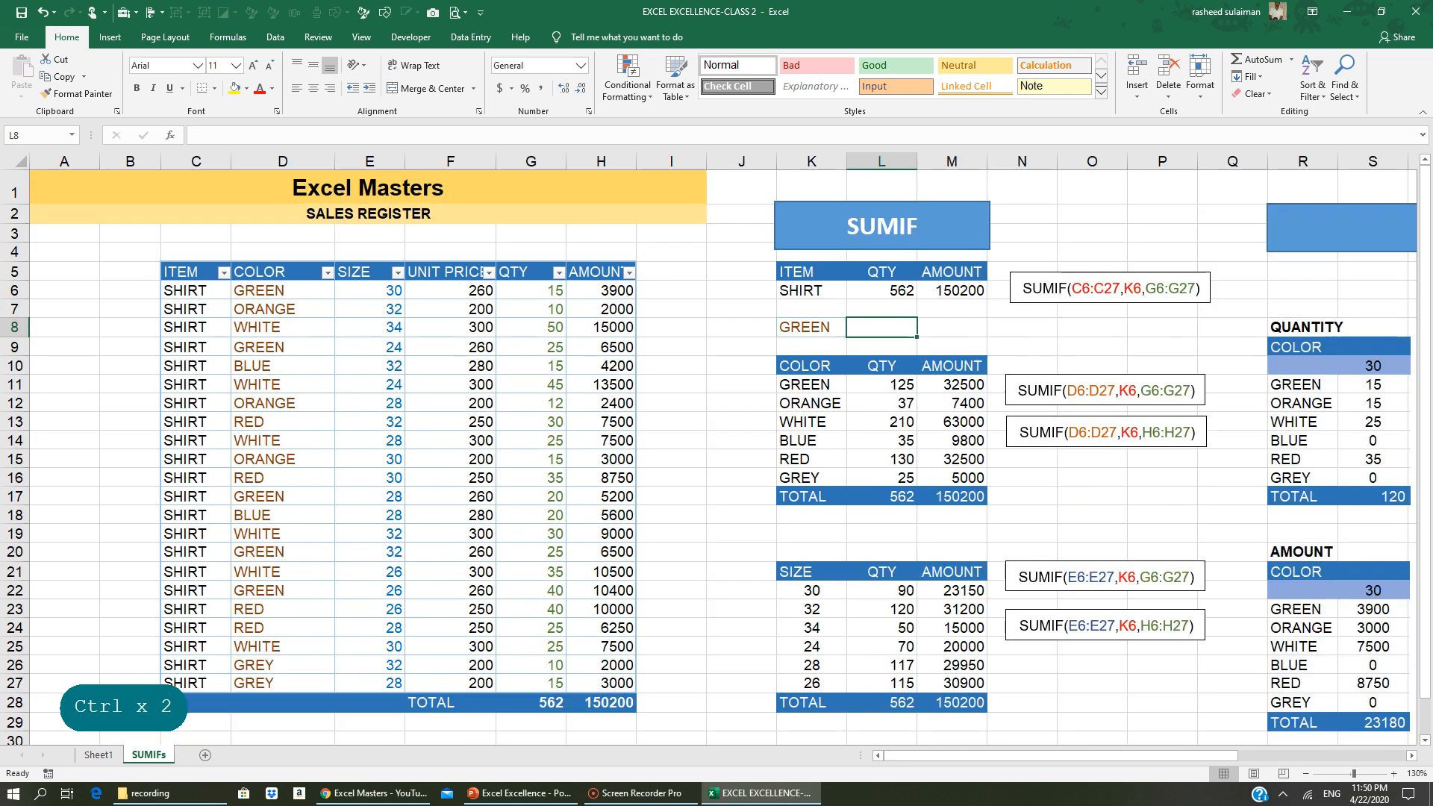
Total the GREEN quantities in L8 with =SUMIF(D6:D27,K8,G6:G27), and reselect L8 to show its formula
{"action": "type", "text": "=sum"}
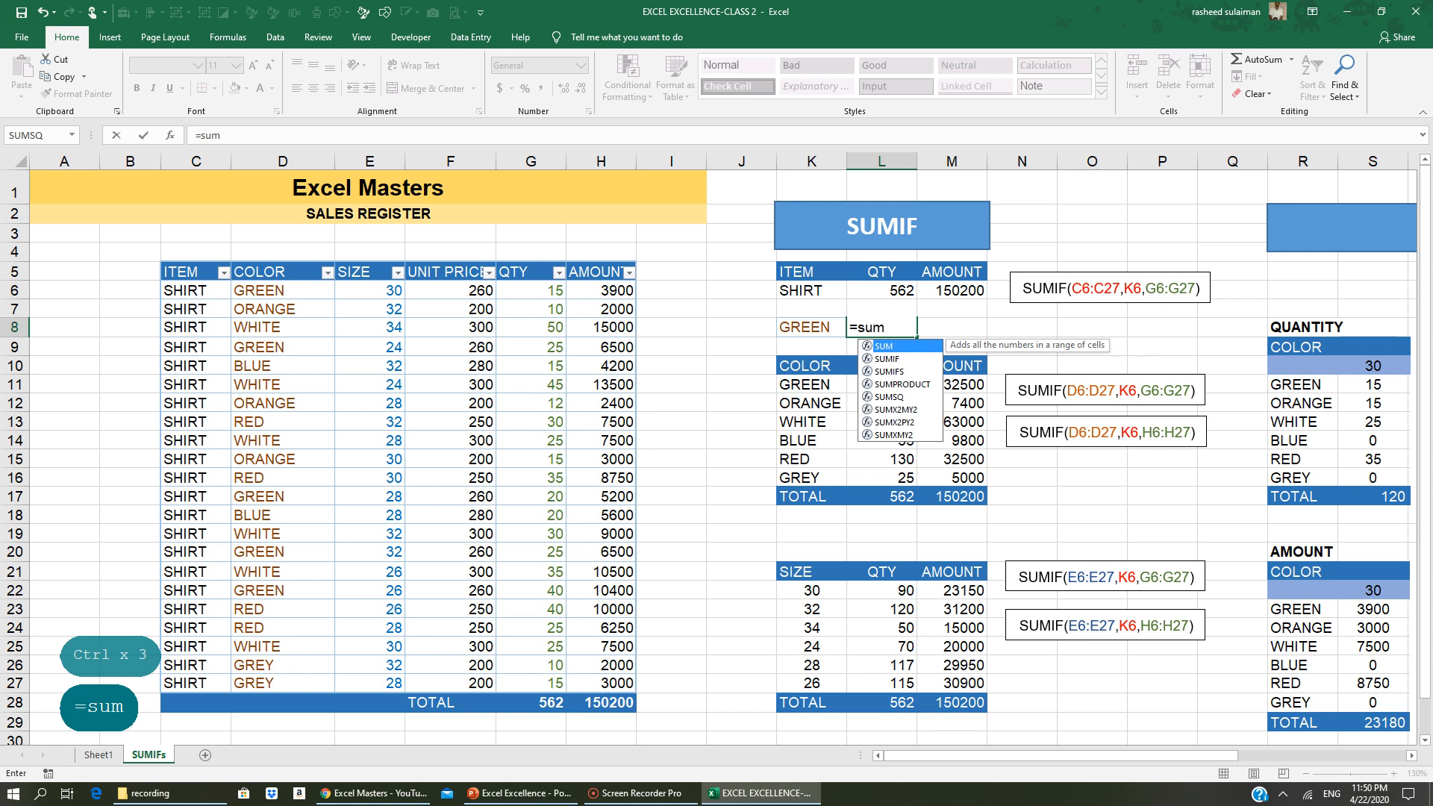
{"action": "type", "text": "if"}
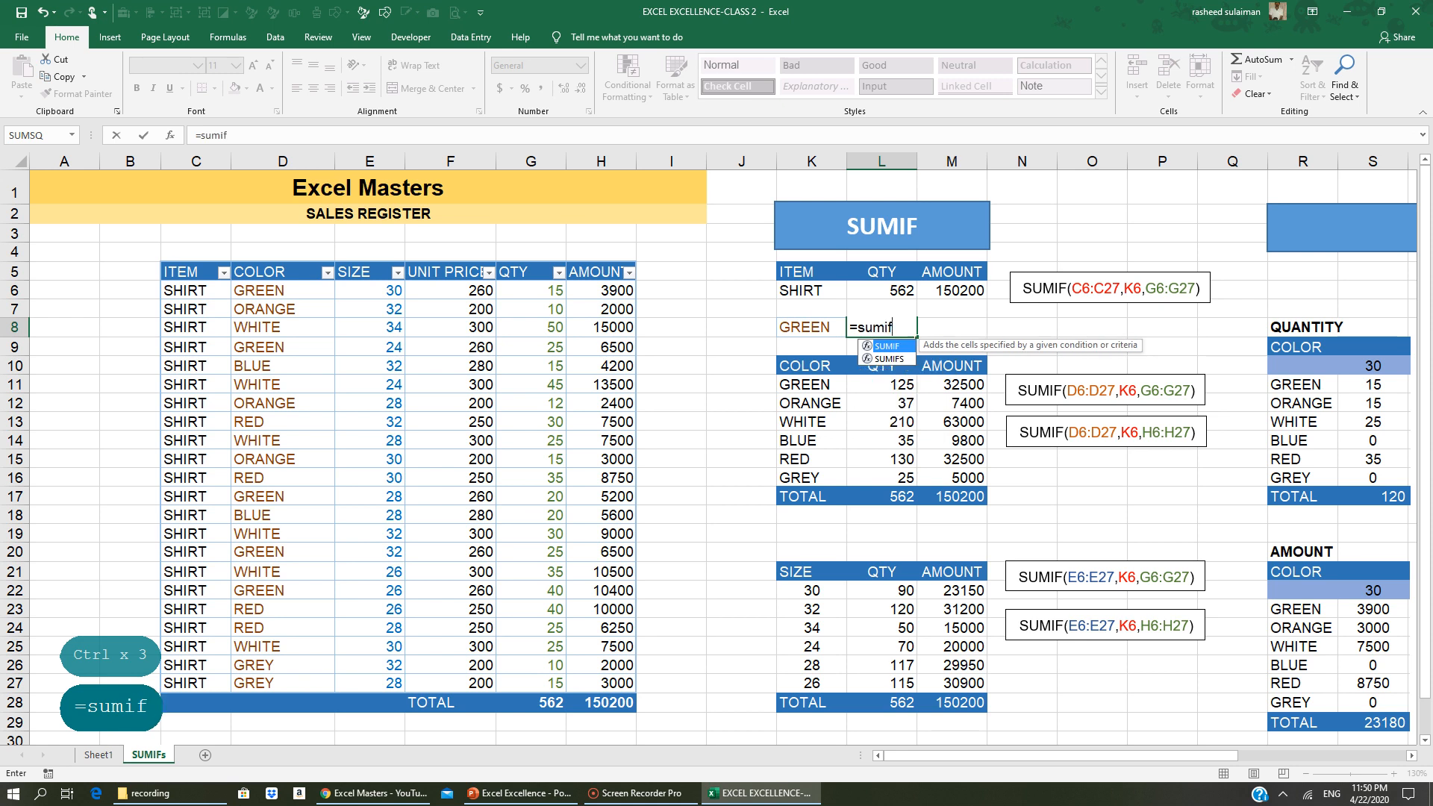
{"action": "type", "text": "("}
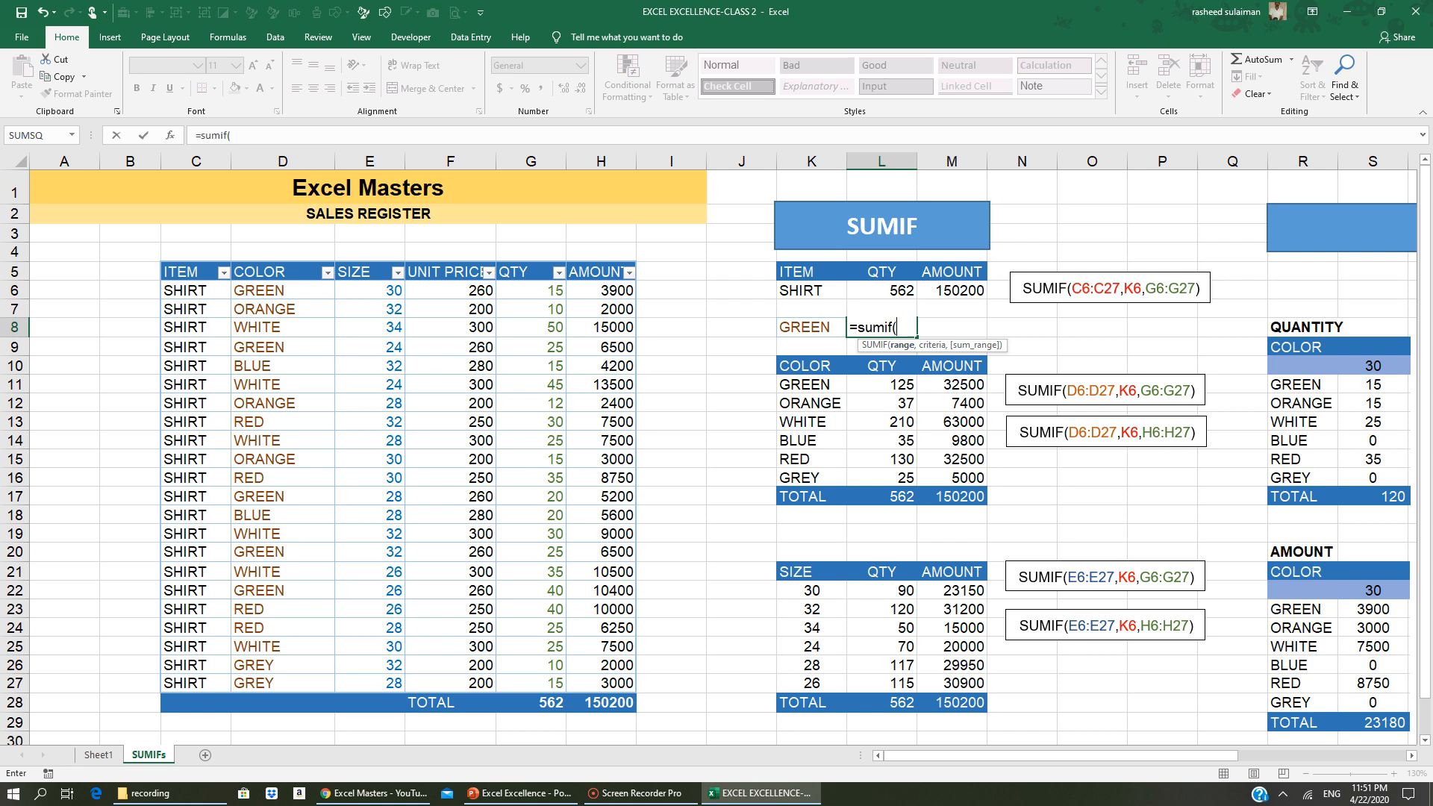
{"action": "left_click_drag", "start_coordinate": [276, 293], "coordinate": [274, 679]}
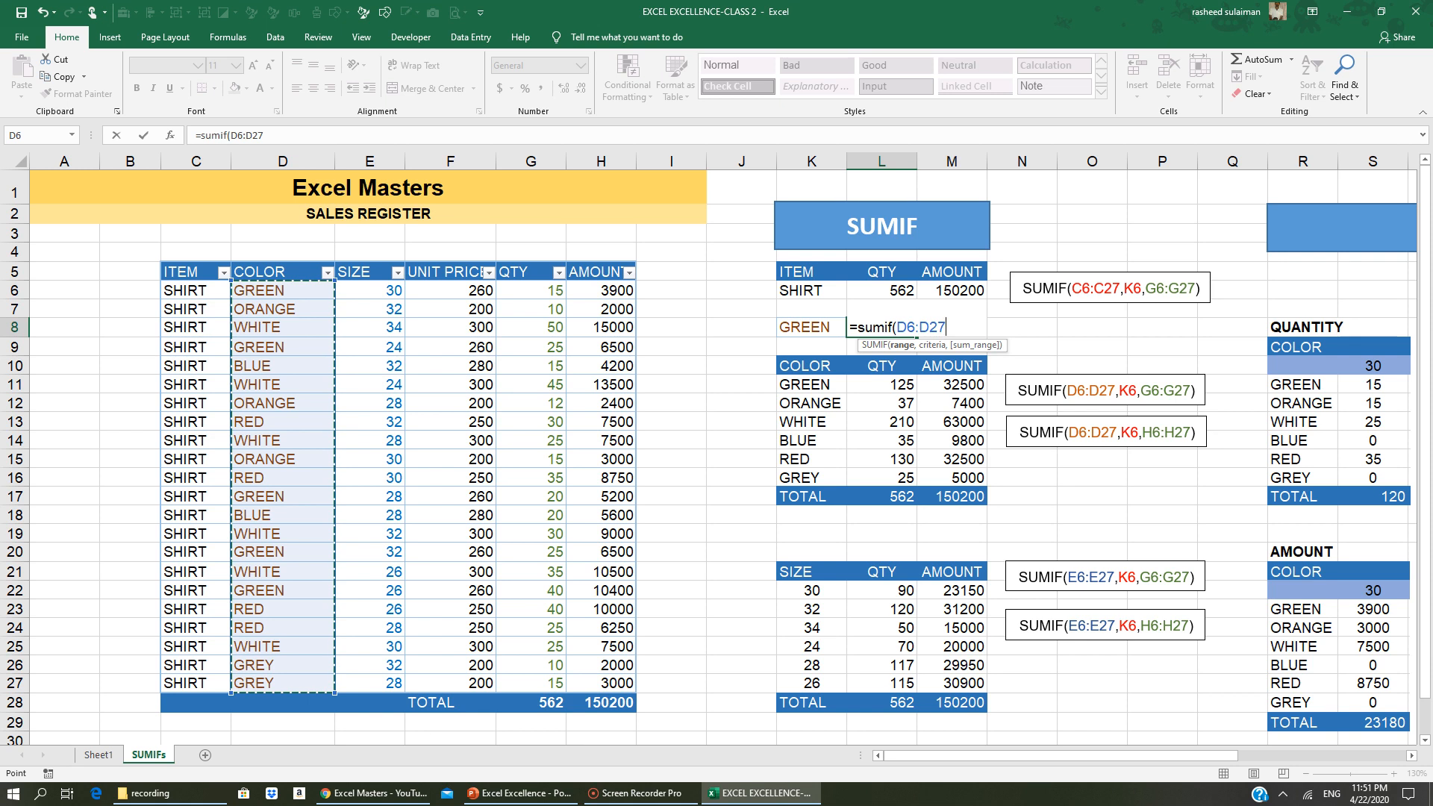
{"action": "type", "text": ","}
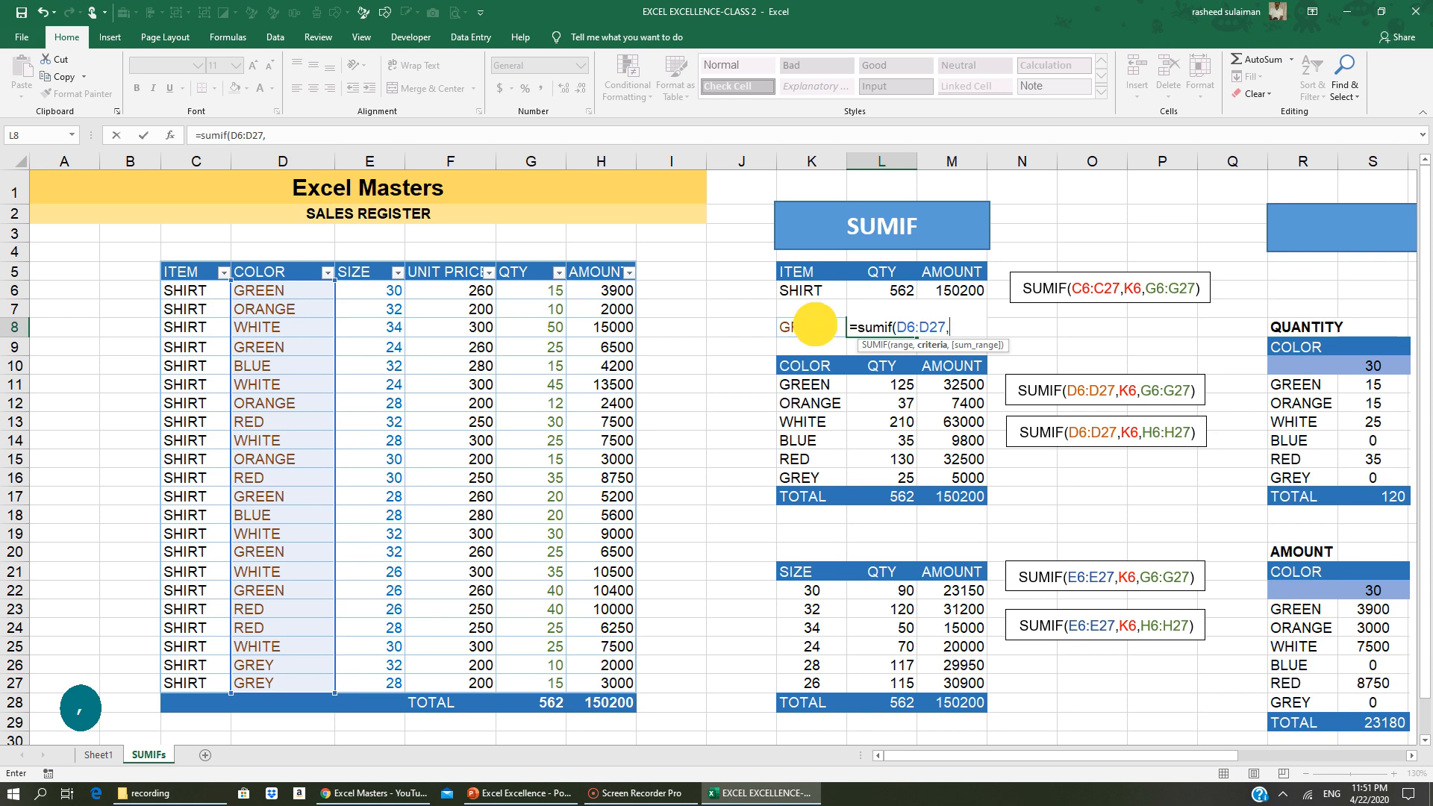
{"action": "left_click", "coordinate": [810, 327]}
{"action": "type", "text": ","}
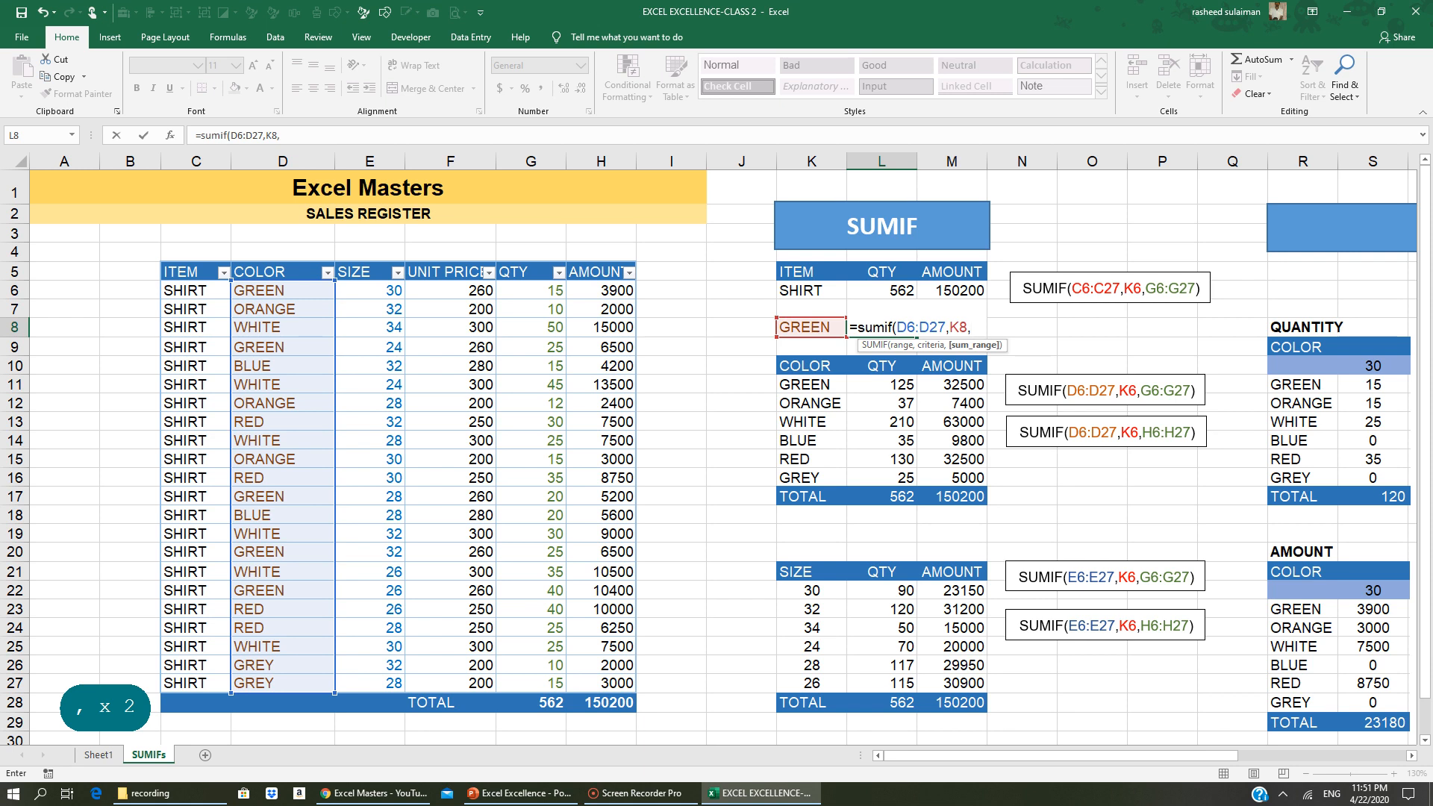
{"action": "left_click_drag", "start_coordinate": [534, 290], "coordinate": [541, 685]}
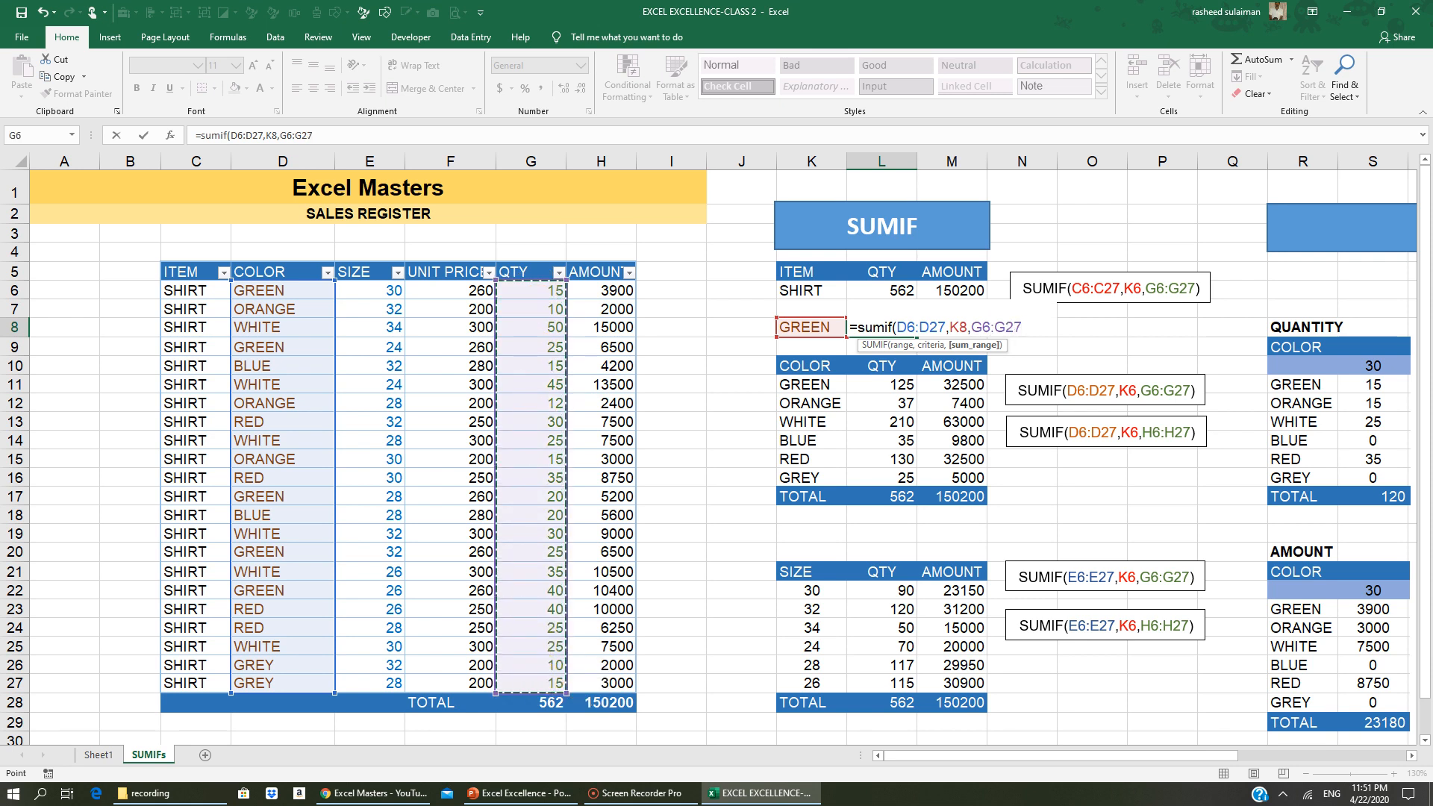
{"action": "type", "text": ")"}
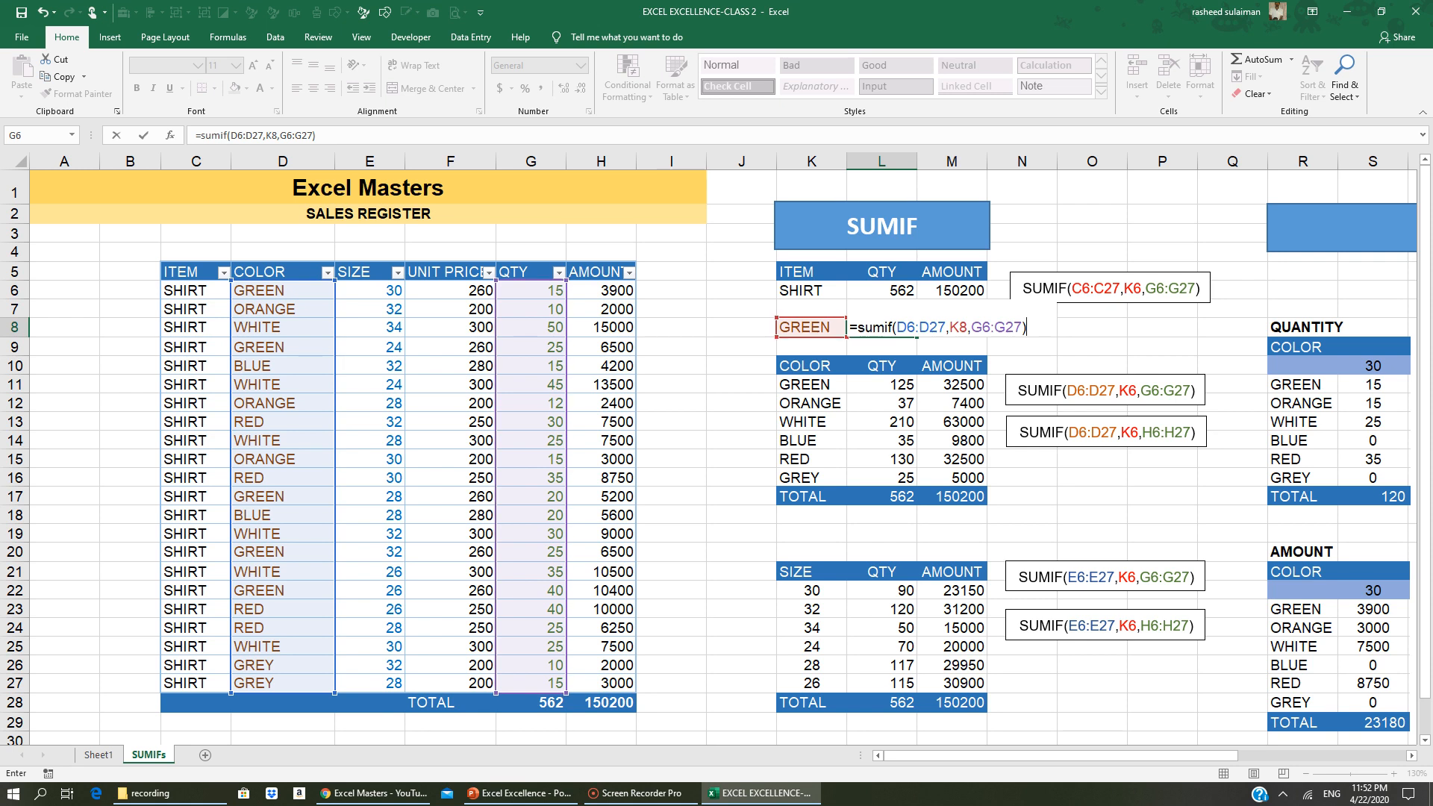
{"action": "key", "text": "Return"}
{"action": "left_click", "coordinate": [869, 325]}
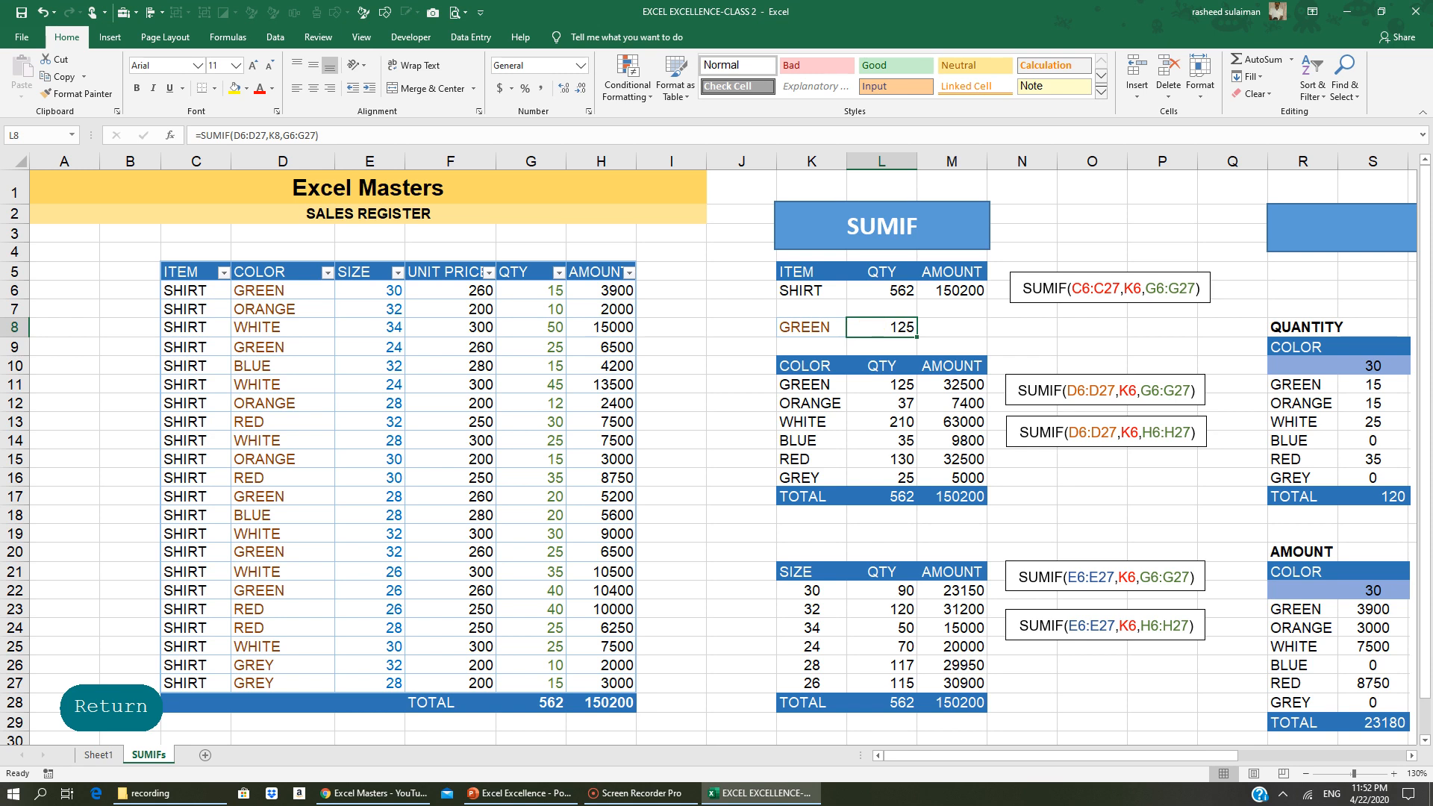
Check the sum of the GREEN rows' QTY cells by filtering the register's COLOR column to GREEN, and restore all colors
{"action": "left_click", "coordinate": [327, 272]}
{"action": "left_click", "coordinate": [179, 418]}
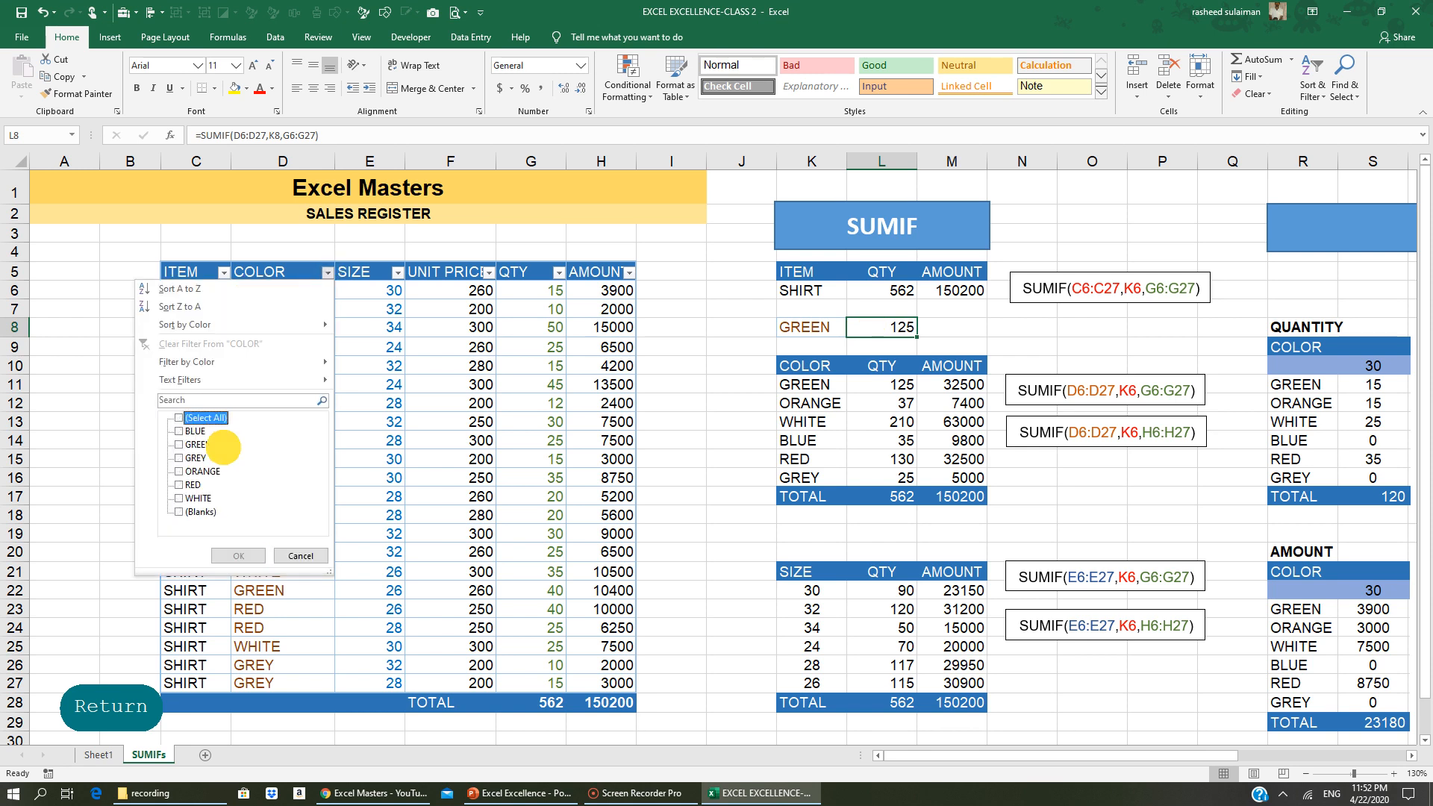
{"action": "left_click", "coordinate": [203, 445]}
{"action": "left_click", "coordinate": [238, 556]}
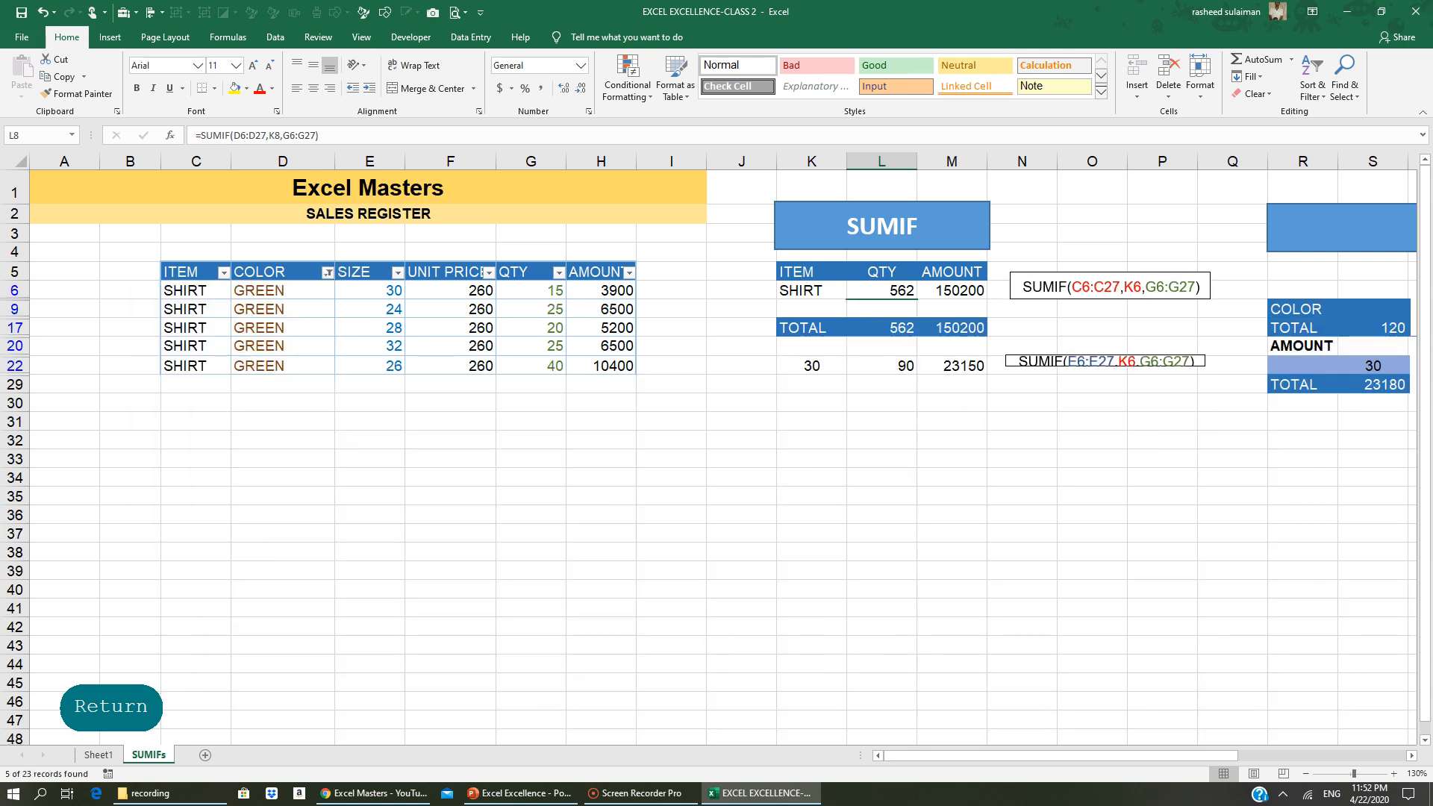
{"action": "left_click_drag", "start_coordinate": [530, 291], "coordinate": [550, 361]}
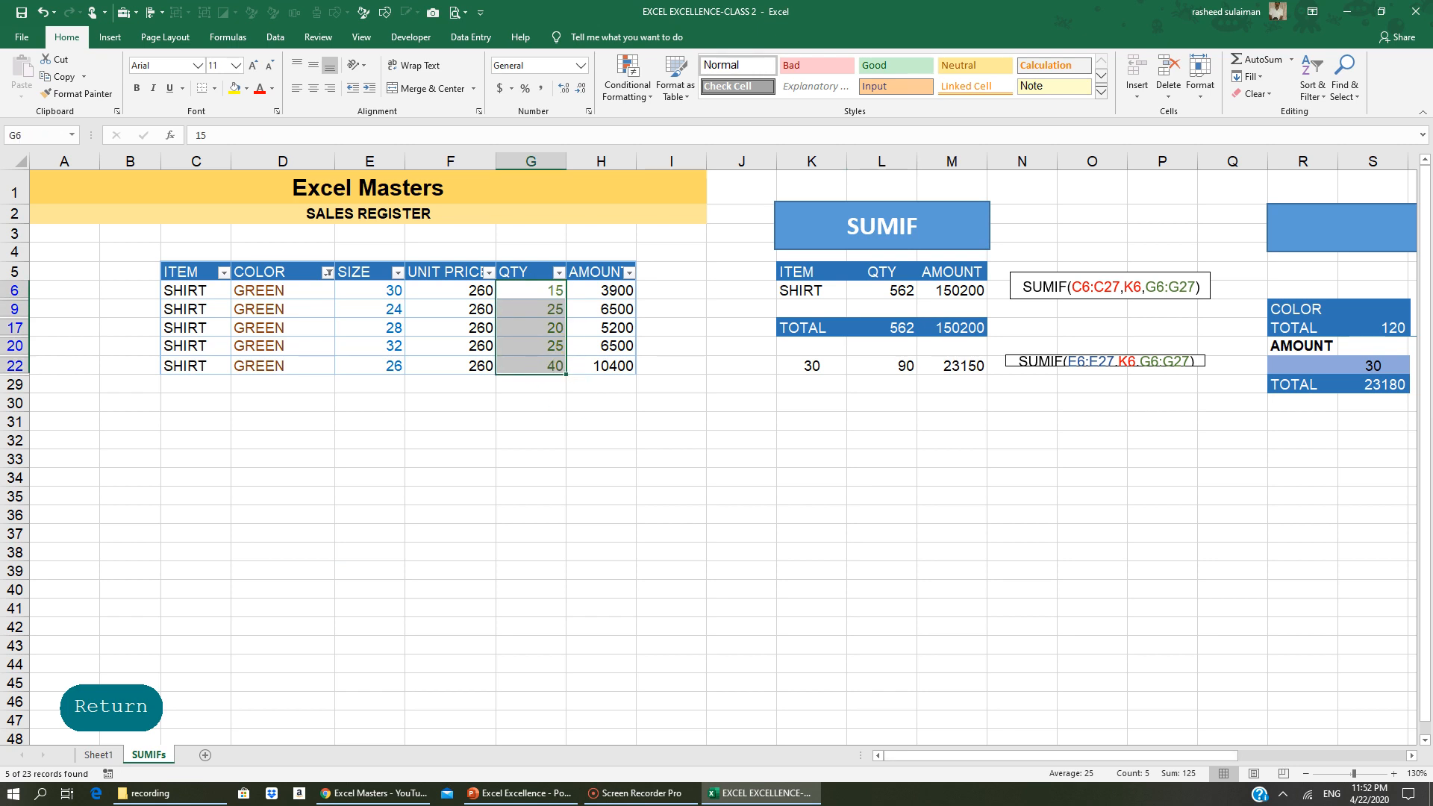
{"action": "left_click", "coordinate": [327, 273]}
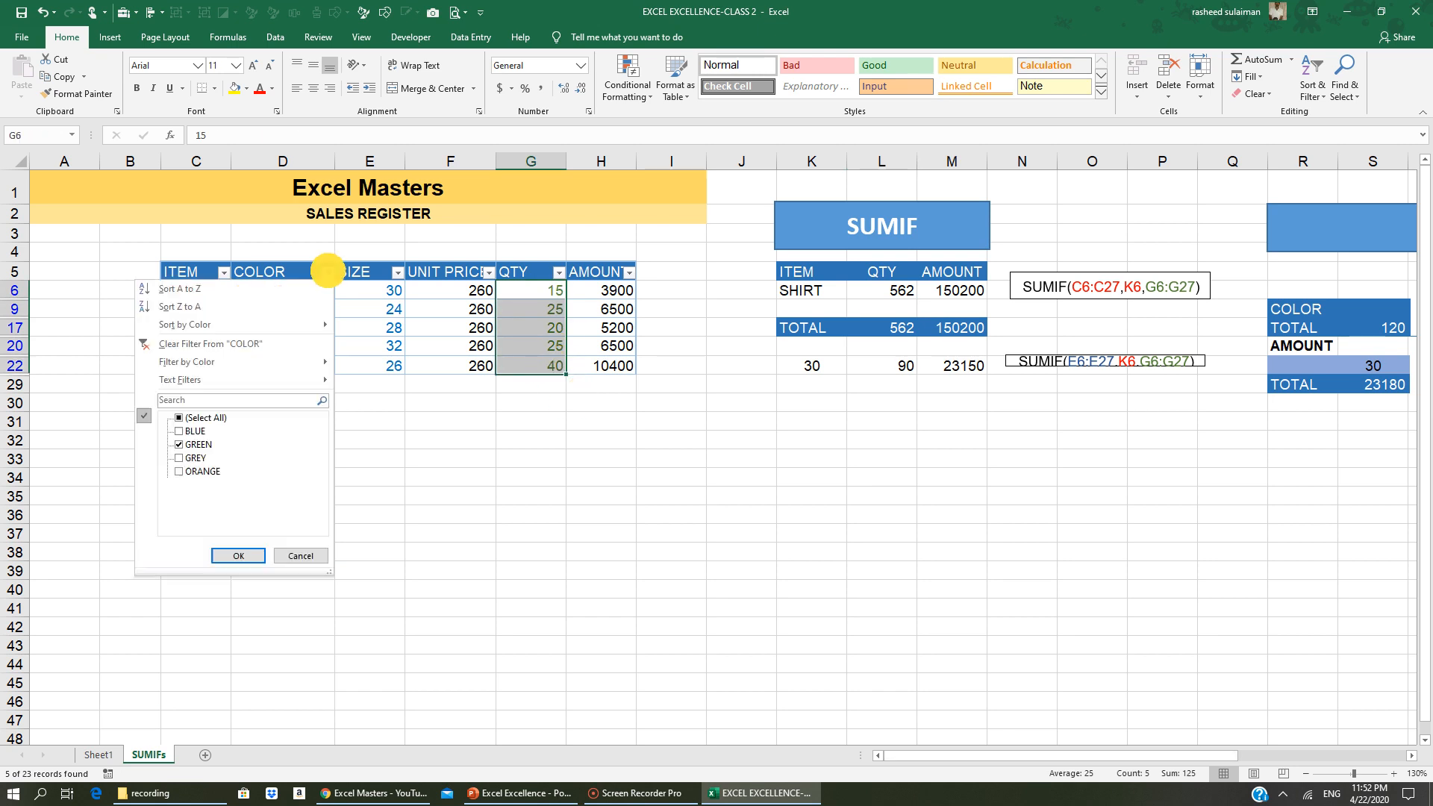
{"action": "left_click", "coordinate": [198, 418]}
{"action": "left_click", "coordinate": [238, 555]}
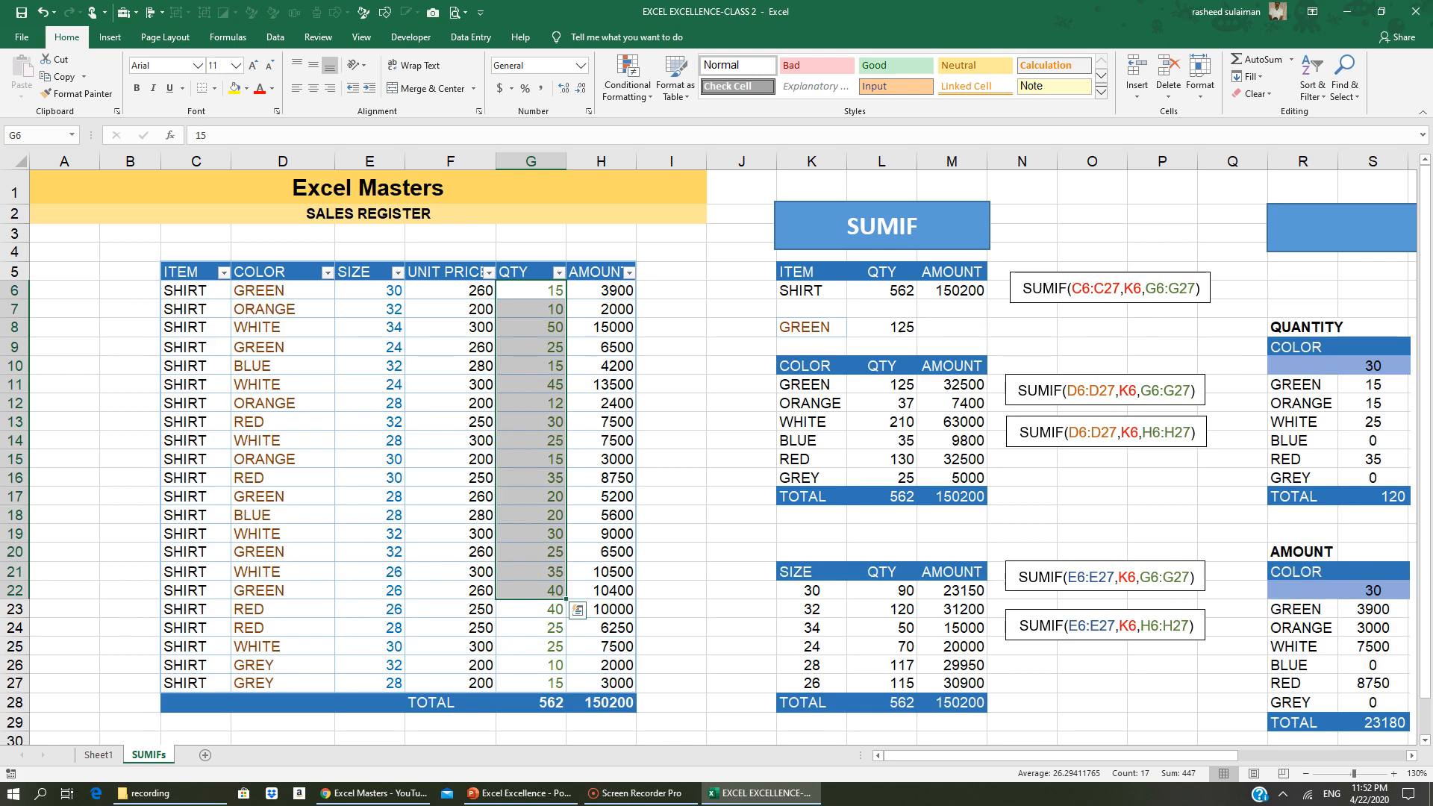
Replace the register's QTY total in G28 with =SUBTOTAL(9,G6:G27) and fill it across to the AMOUNT total in H28
{"action": "left_click", "coordinate": [541, 703]}
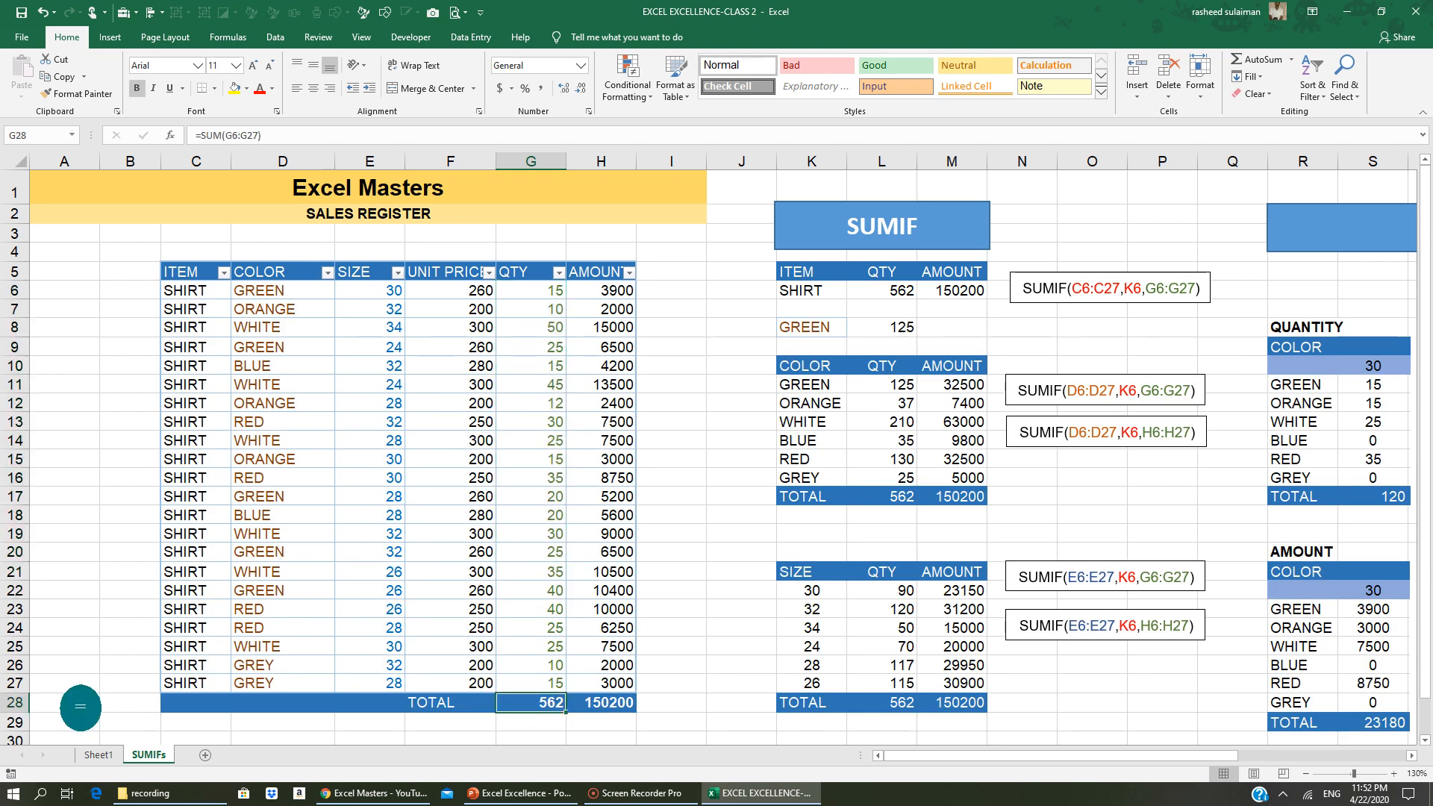
{"action": "type", "text": "=subt"}
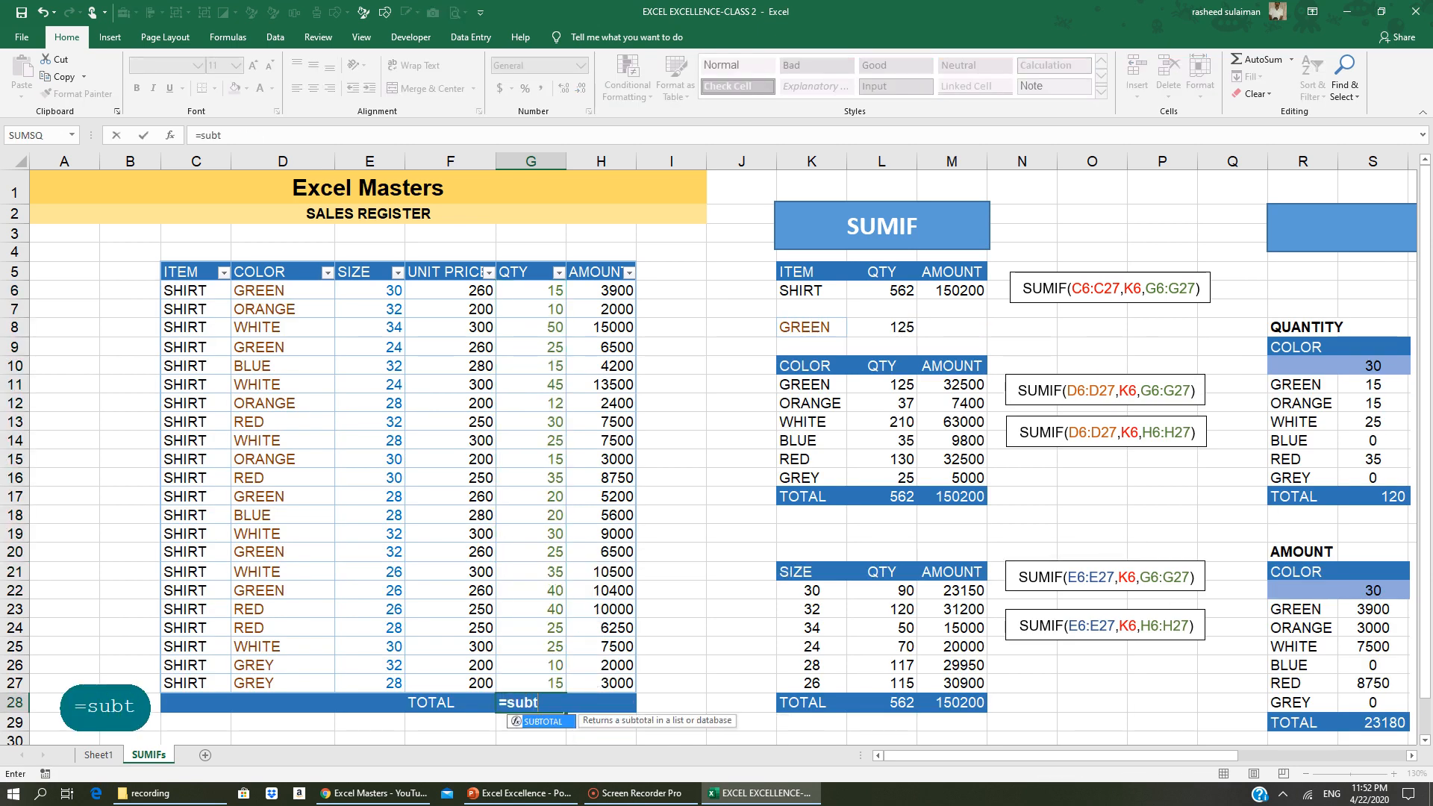
{"action": "type", "text": "otal"}
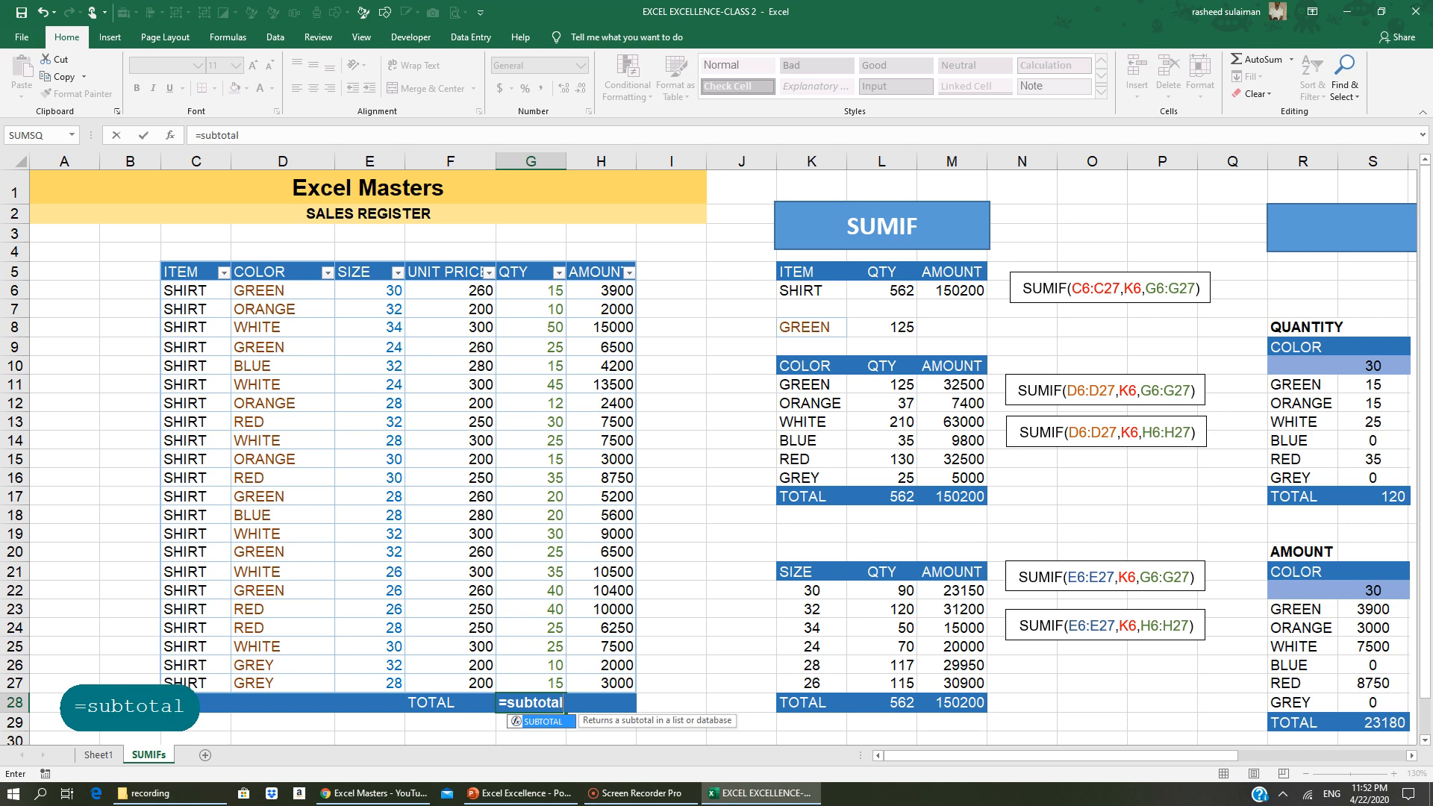
{"action": "type", "text": "("}
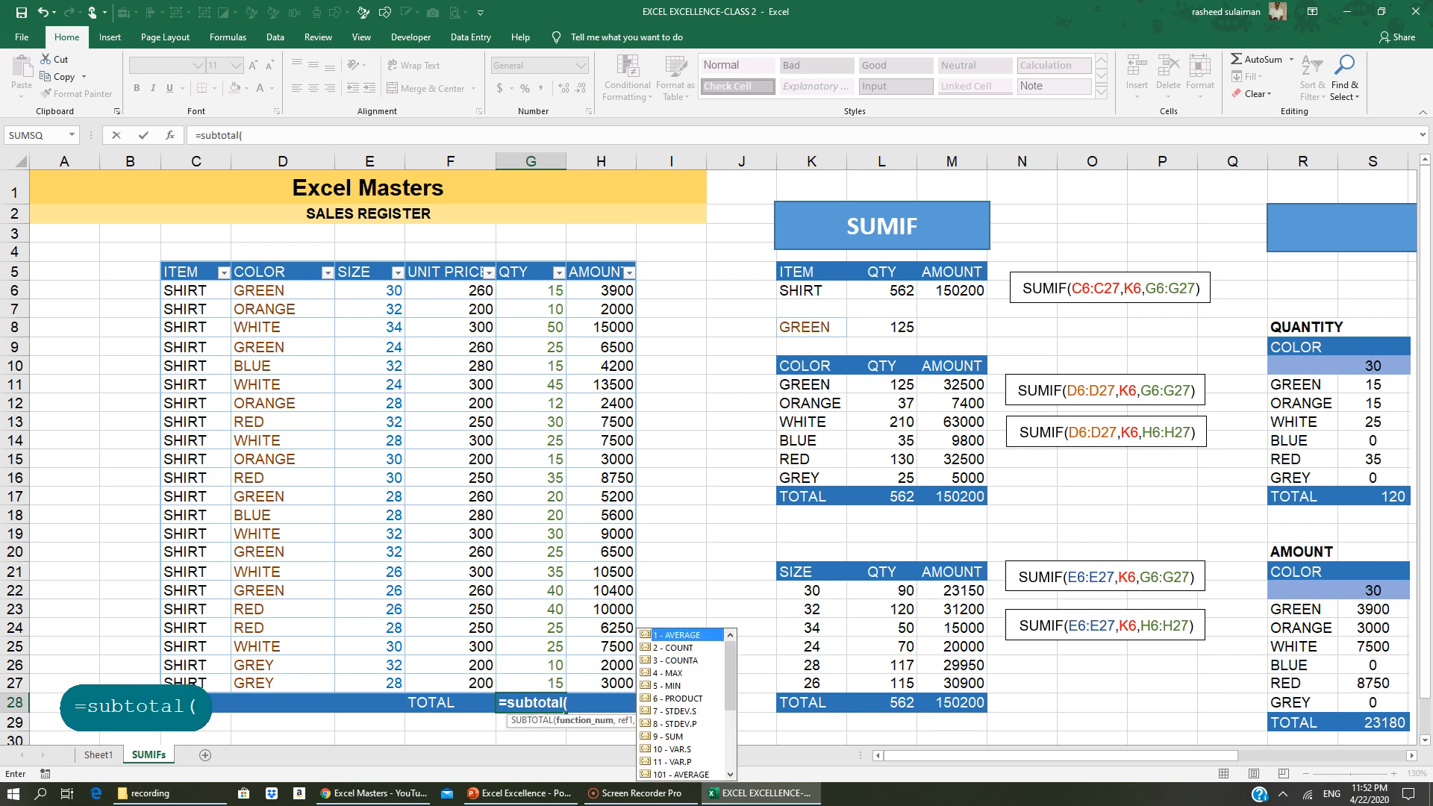
{"action": "type", "text": "9,"}
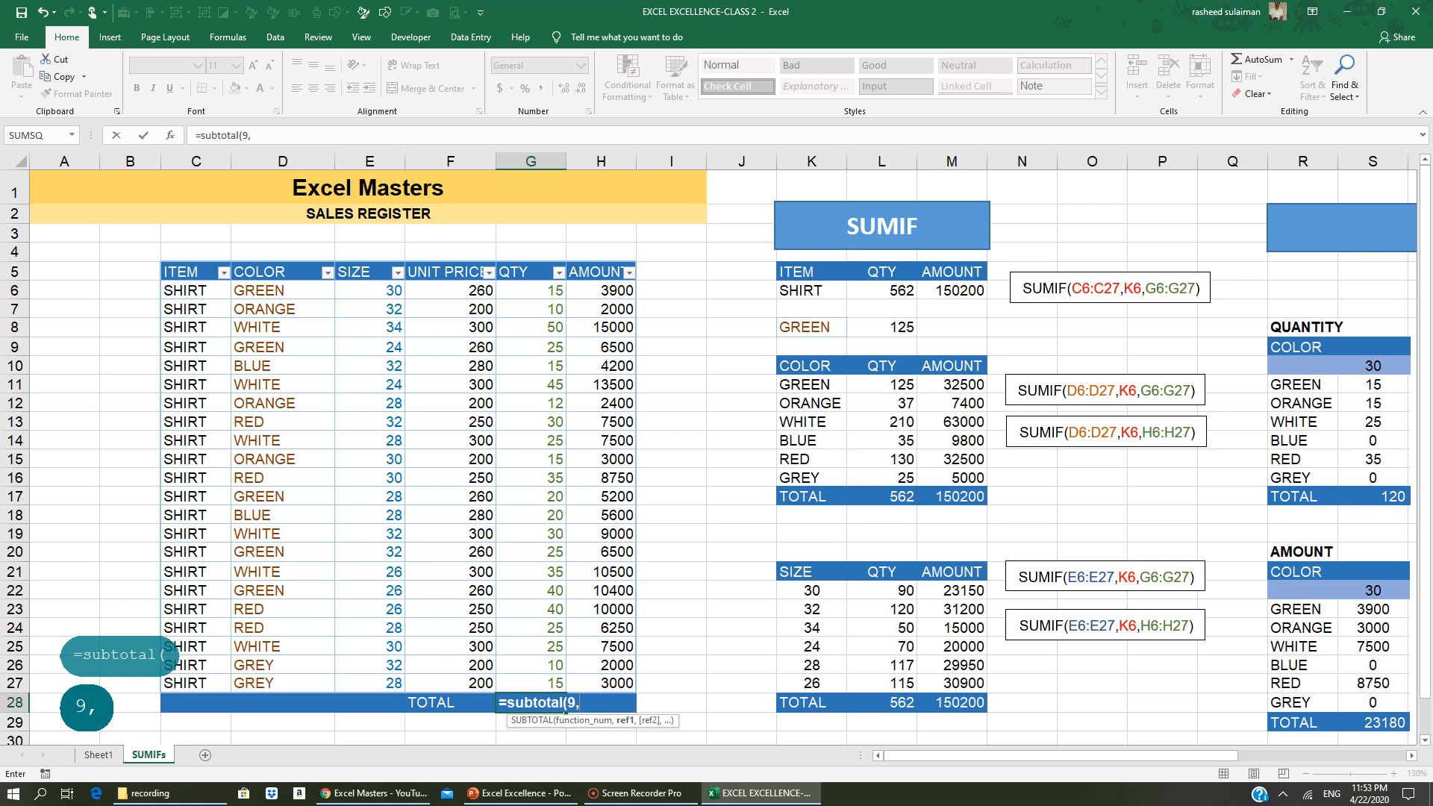
{"action": "left_click_drag", "start_coordinate": [545, 290], "coordinate": [541, 683]}
{"action": "key", "text": "Return"}
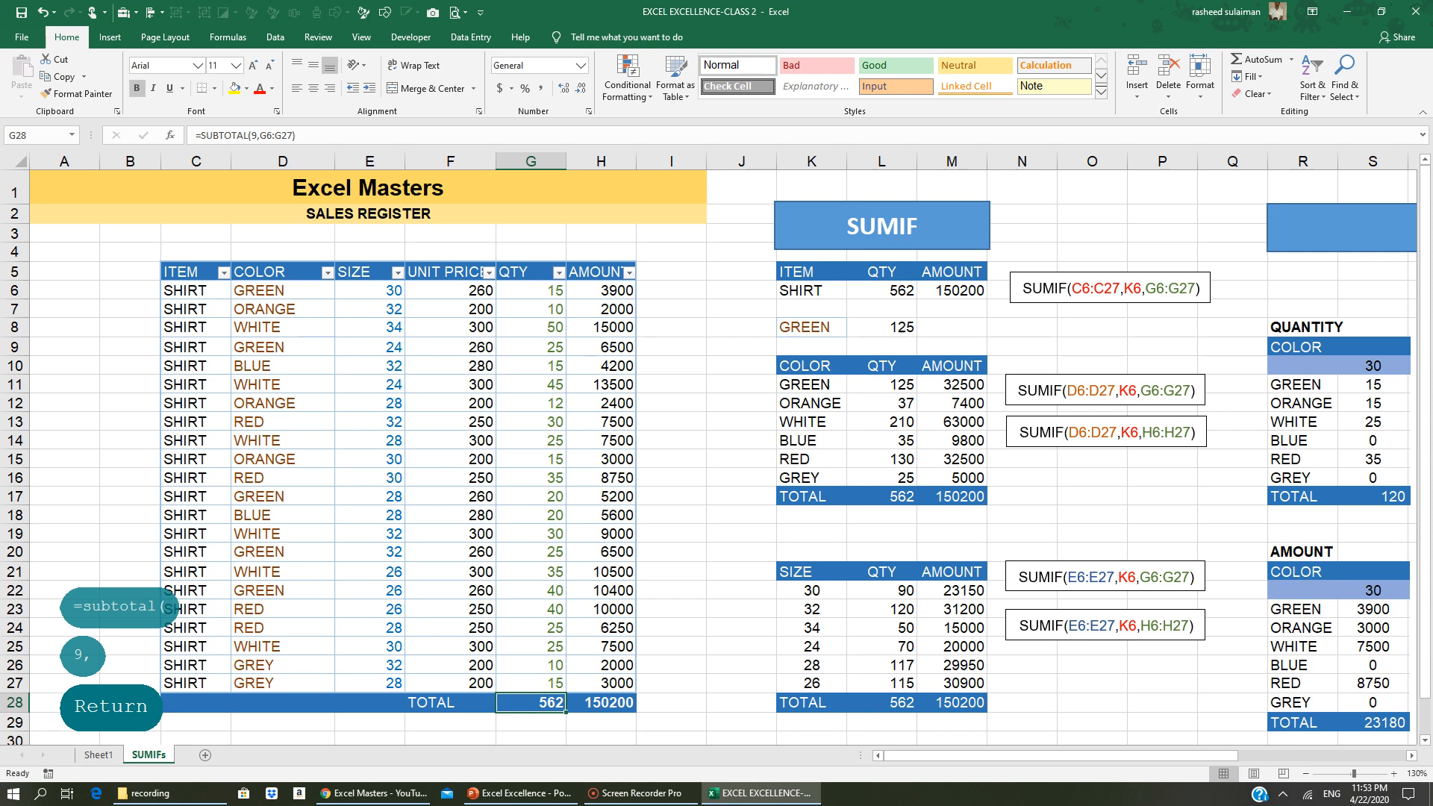
{"action": "left_click_drag", "start_coordinate": [552, 704], "coordinate": [608, 704]}
{"action": "left_click", "coordinate": [601, 738]}
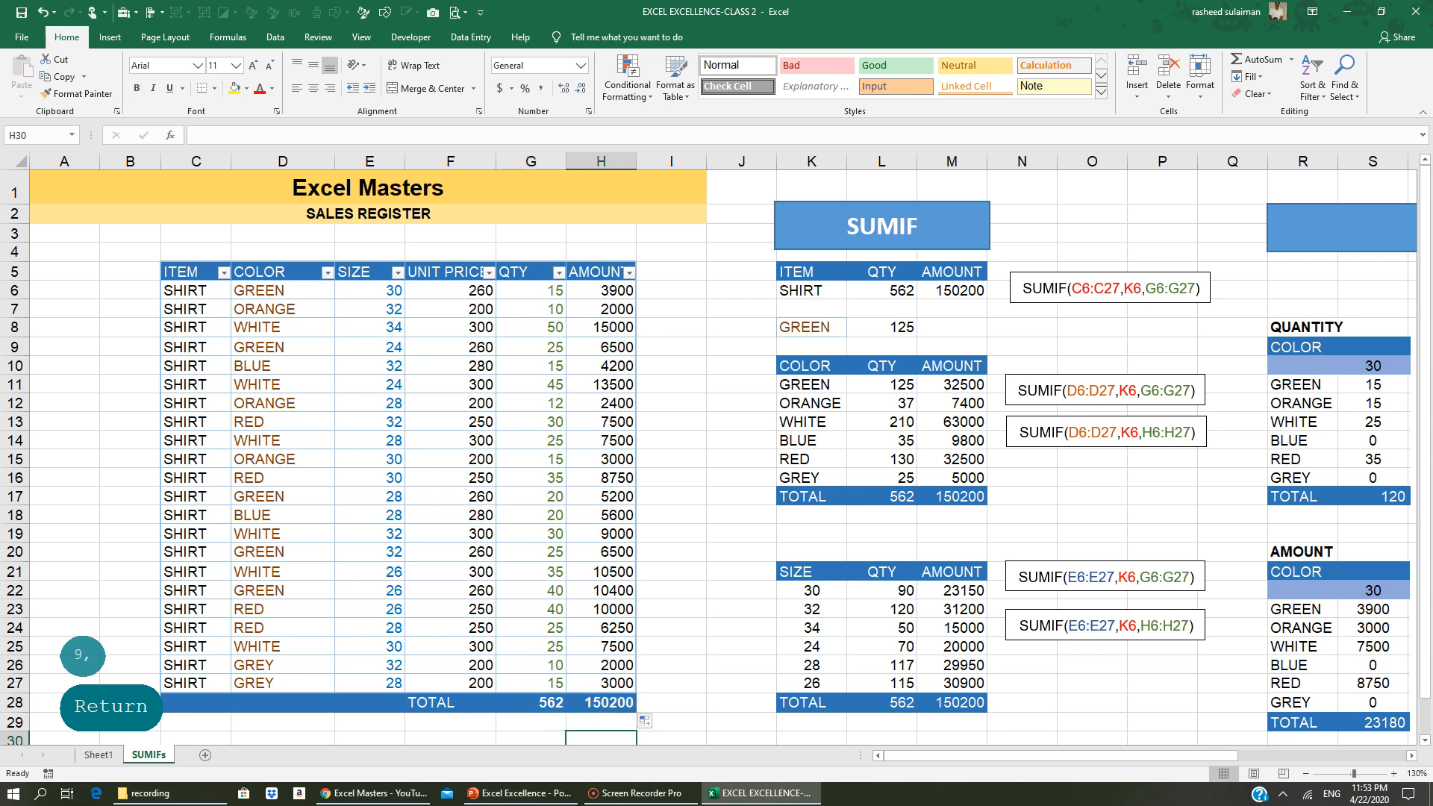
Check the register's subtotals with COLOR filtered to GREEN, restore all colors, and compare with the SUMIF in L8
{"action": "left_click", "coordinate": [327, 272]}
{"action": "left_click", "coordinate": [196, 417]}
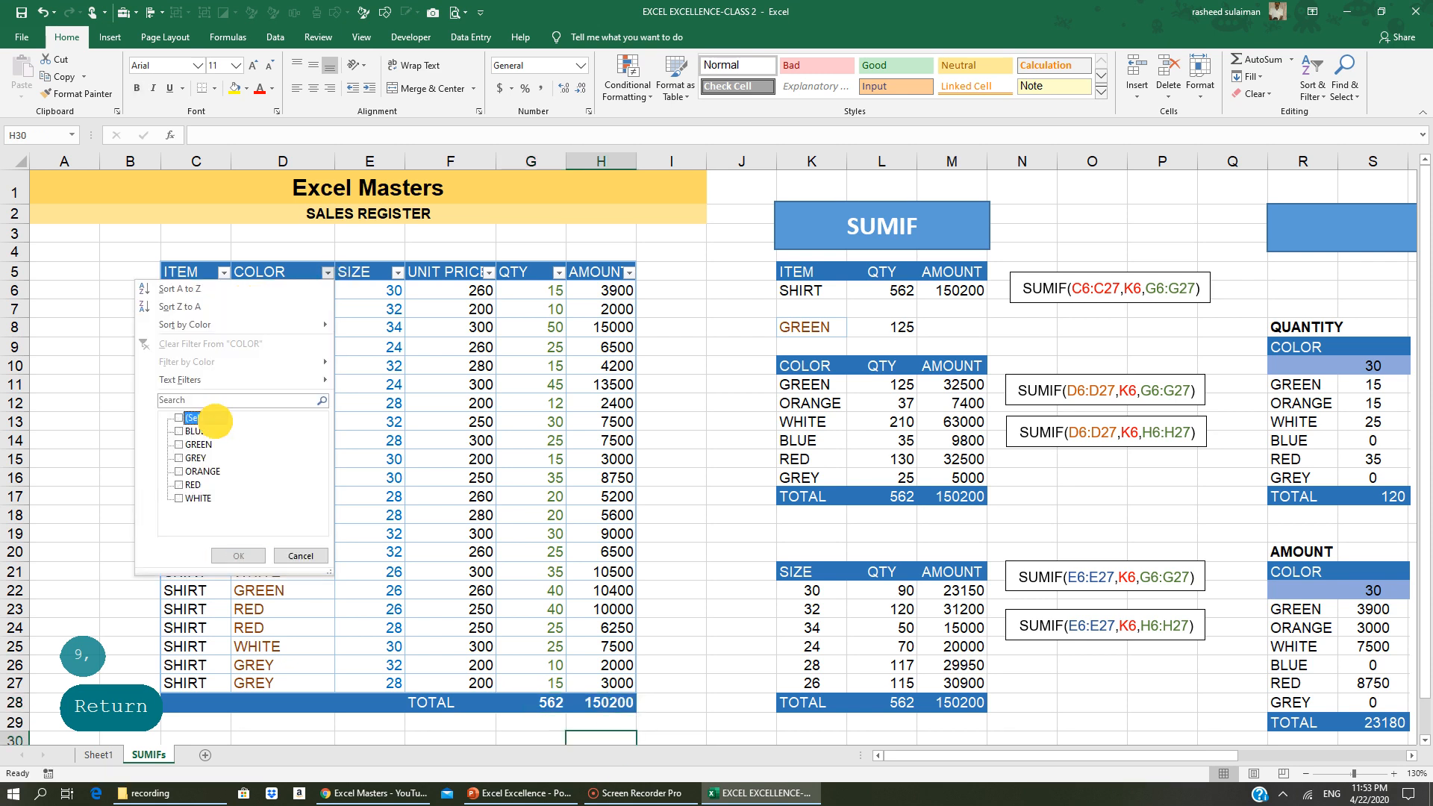
{"action": "left_click", "coordinate": [205, 442]}
{"action": "left_click", "coordinate": [238, 556]}
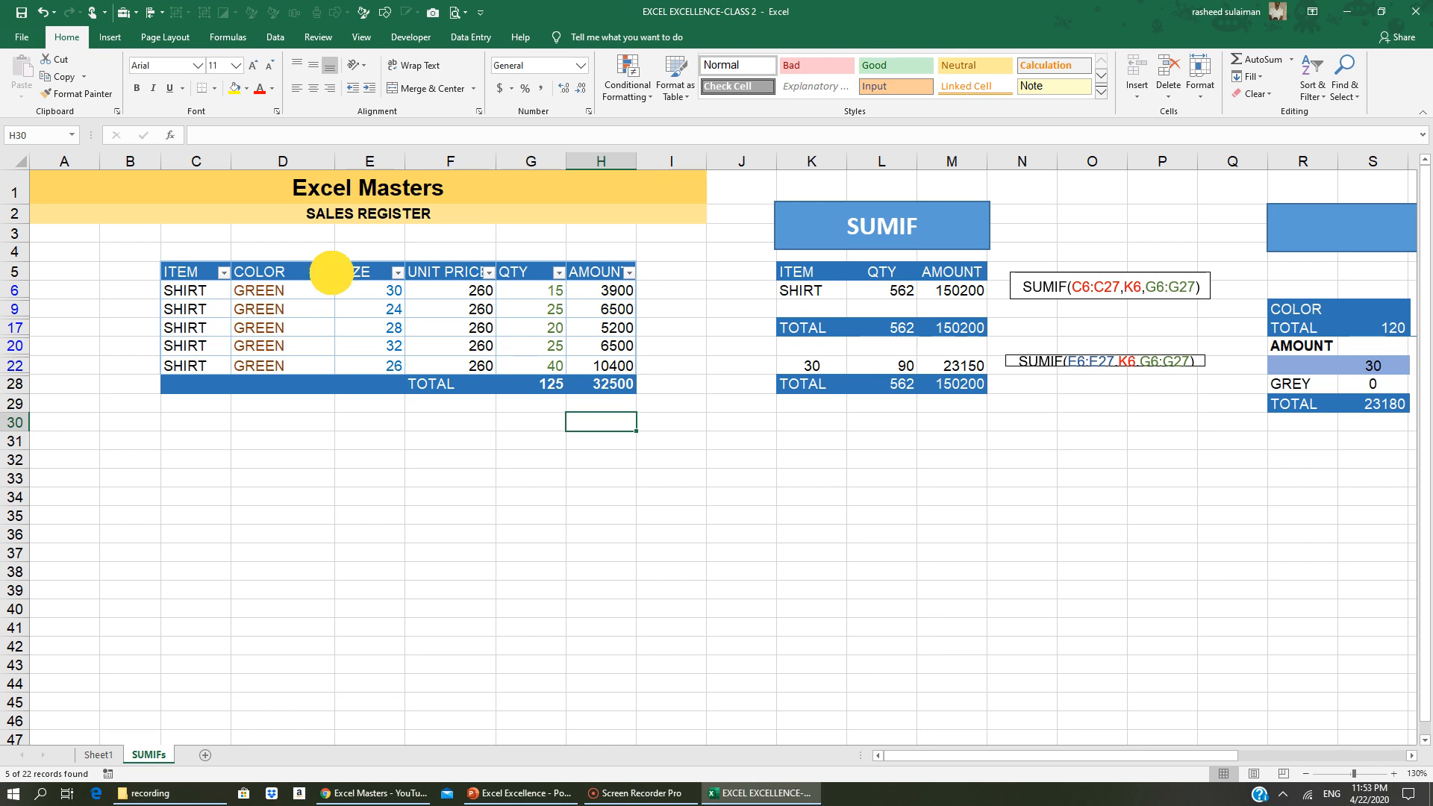
{"action": "left_click", "coordinate": [327, 272]}
{"action": "left_click", "coordinate": [193, 418]}
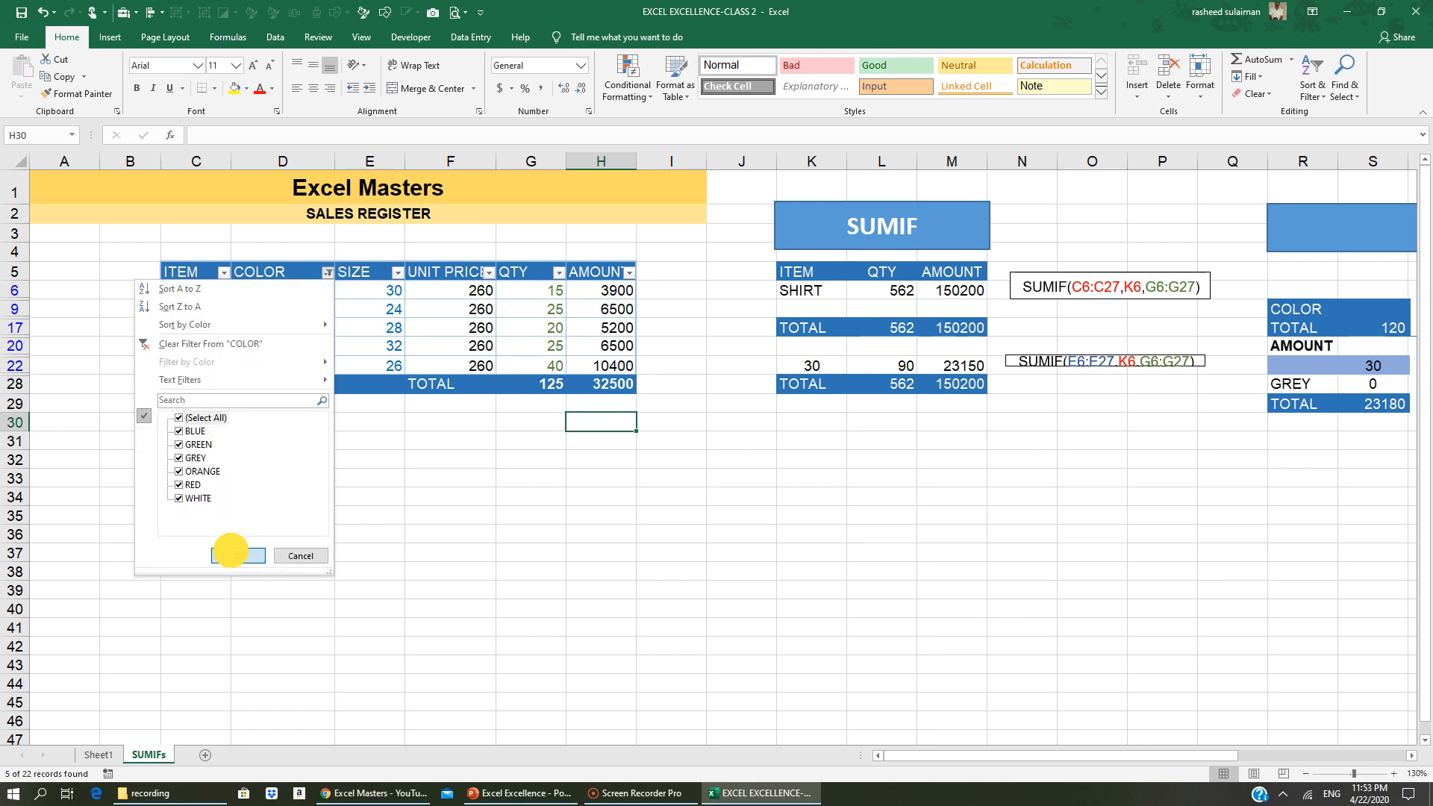
{"action": "left_click", "coordinate": [238, 556]}
{"action": "left_click", "coordinate": [882, 327]}
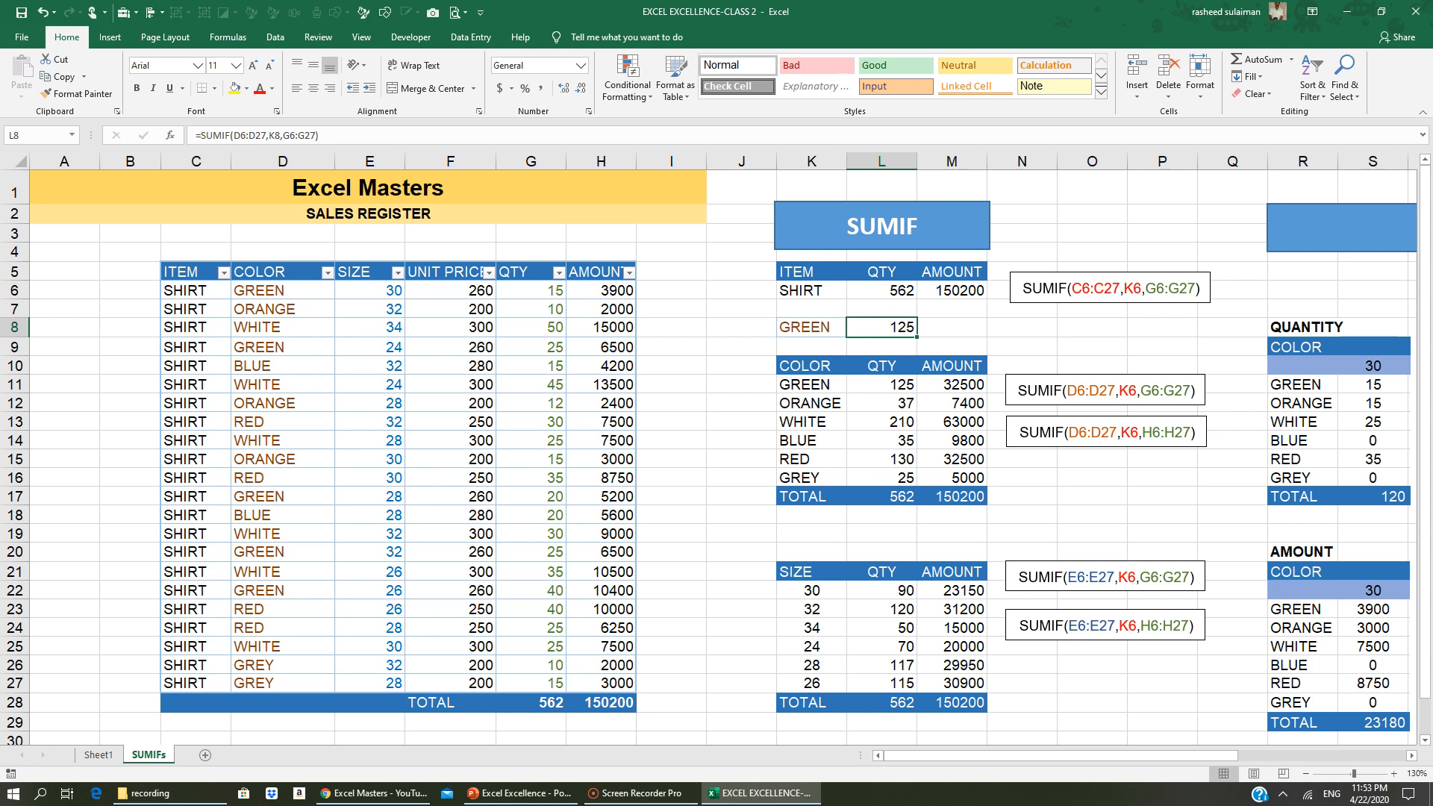
Total the GREEN amounts in M8 with =SUMIF(D6:D27,K8,H6:H27)
{"action": "left_click", "coordinate": [958, 327]}
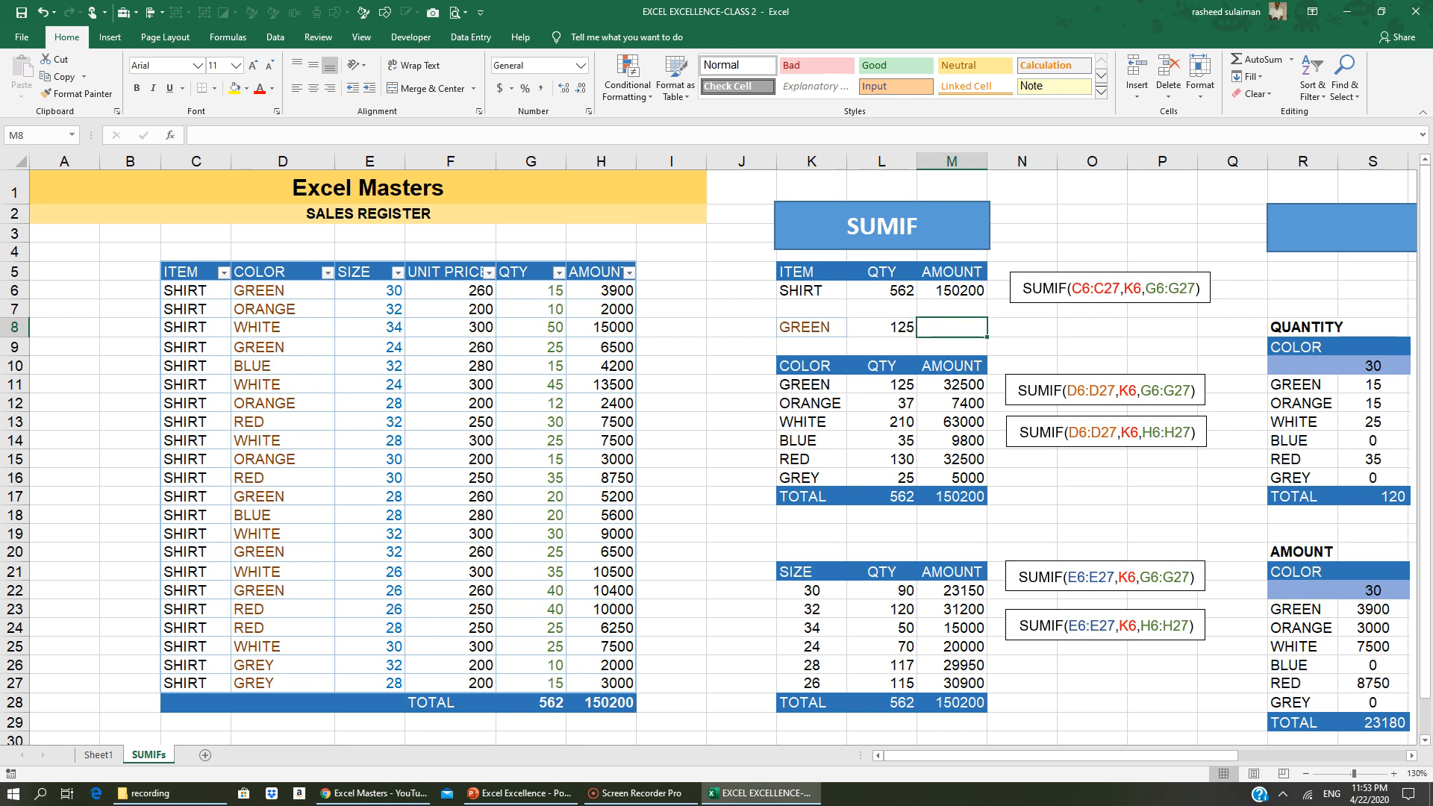
{"action": "type", "text": "=s"}
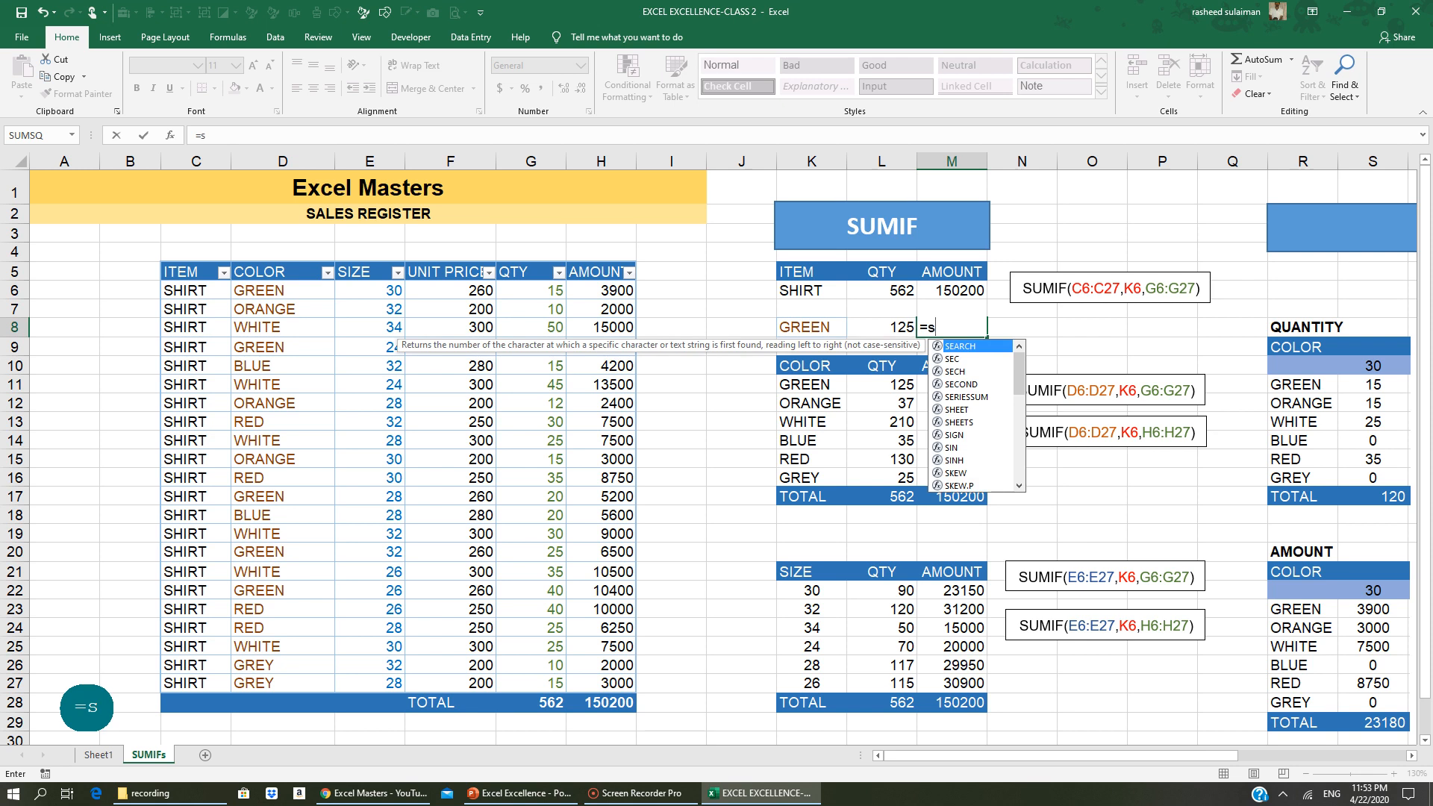
{"action": "type", "text": "um"}
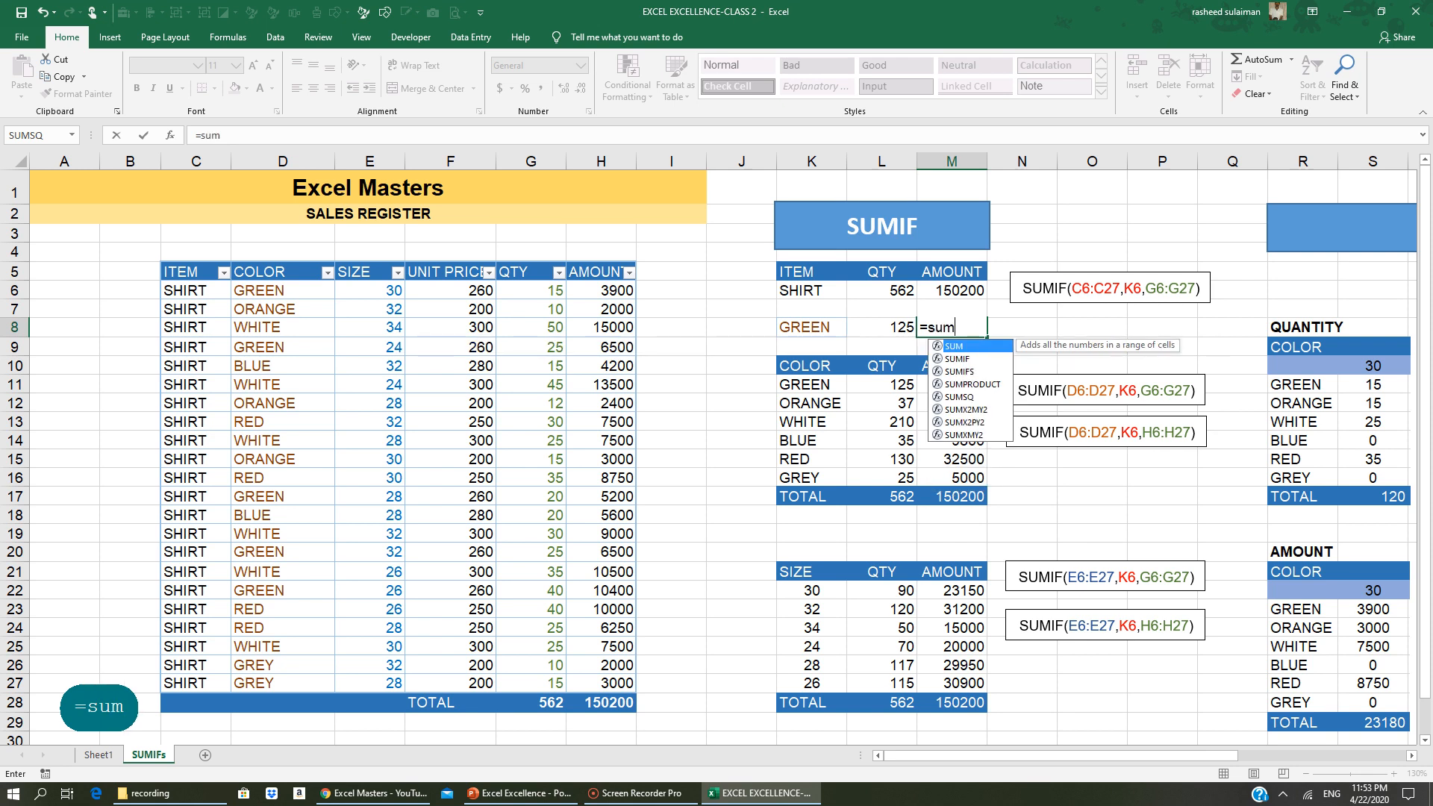
{"action": "type", "text": "if"}
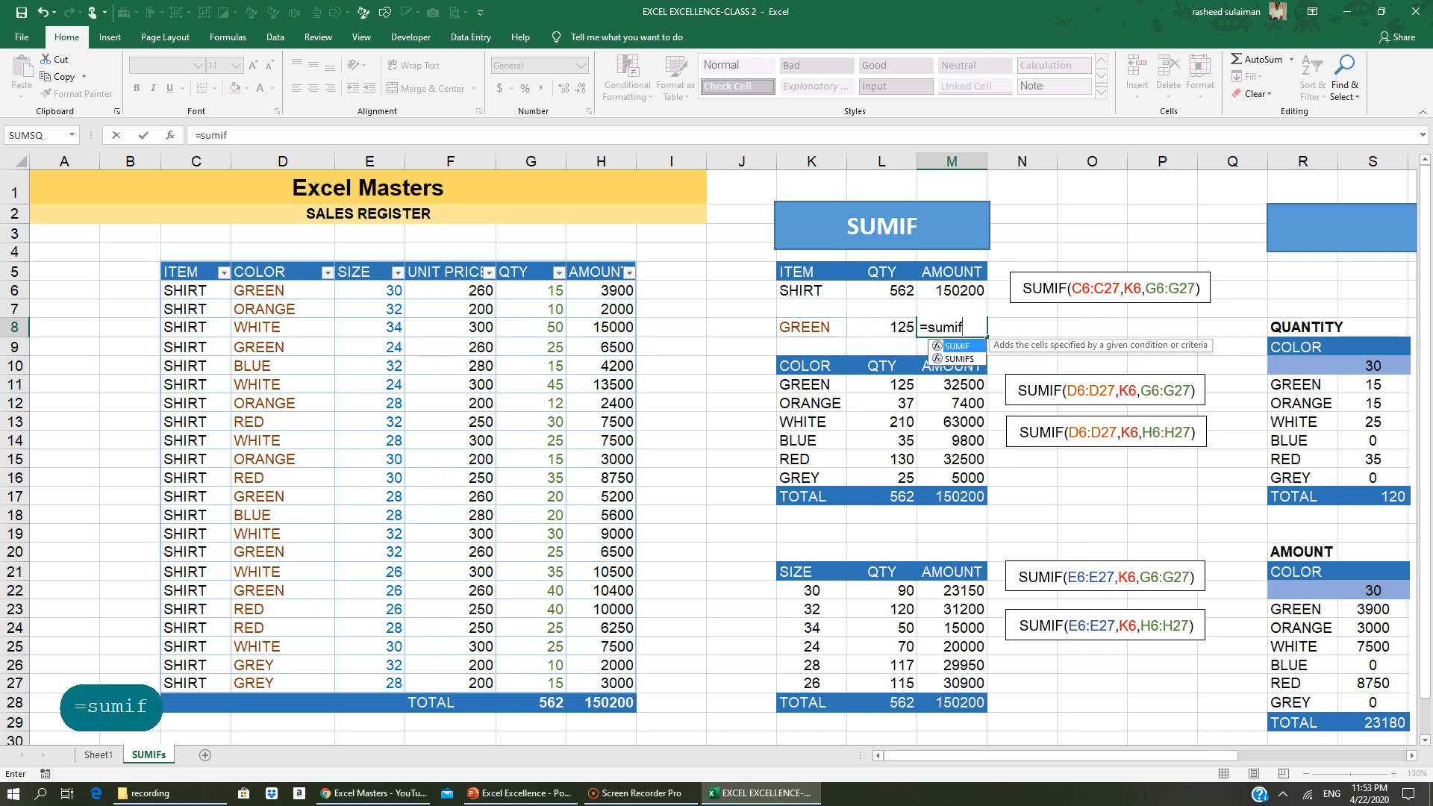
{"action": "type", "text": "("}
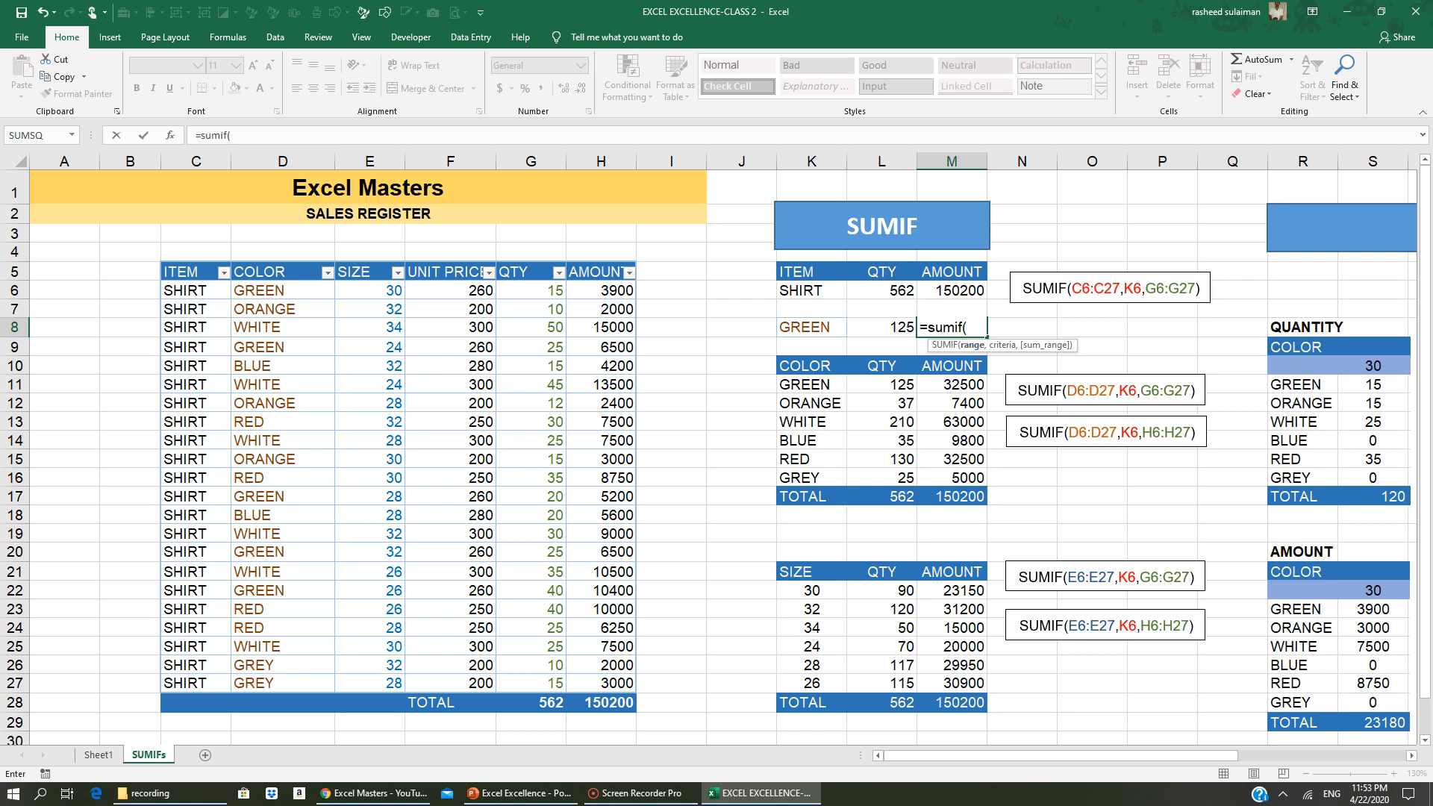
{"action": "left_click_drag", "start_coordinate": [257, 288], "coordinate": [269, 675]}
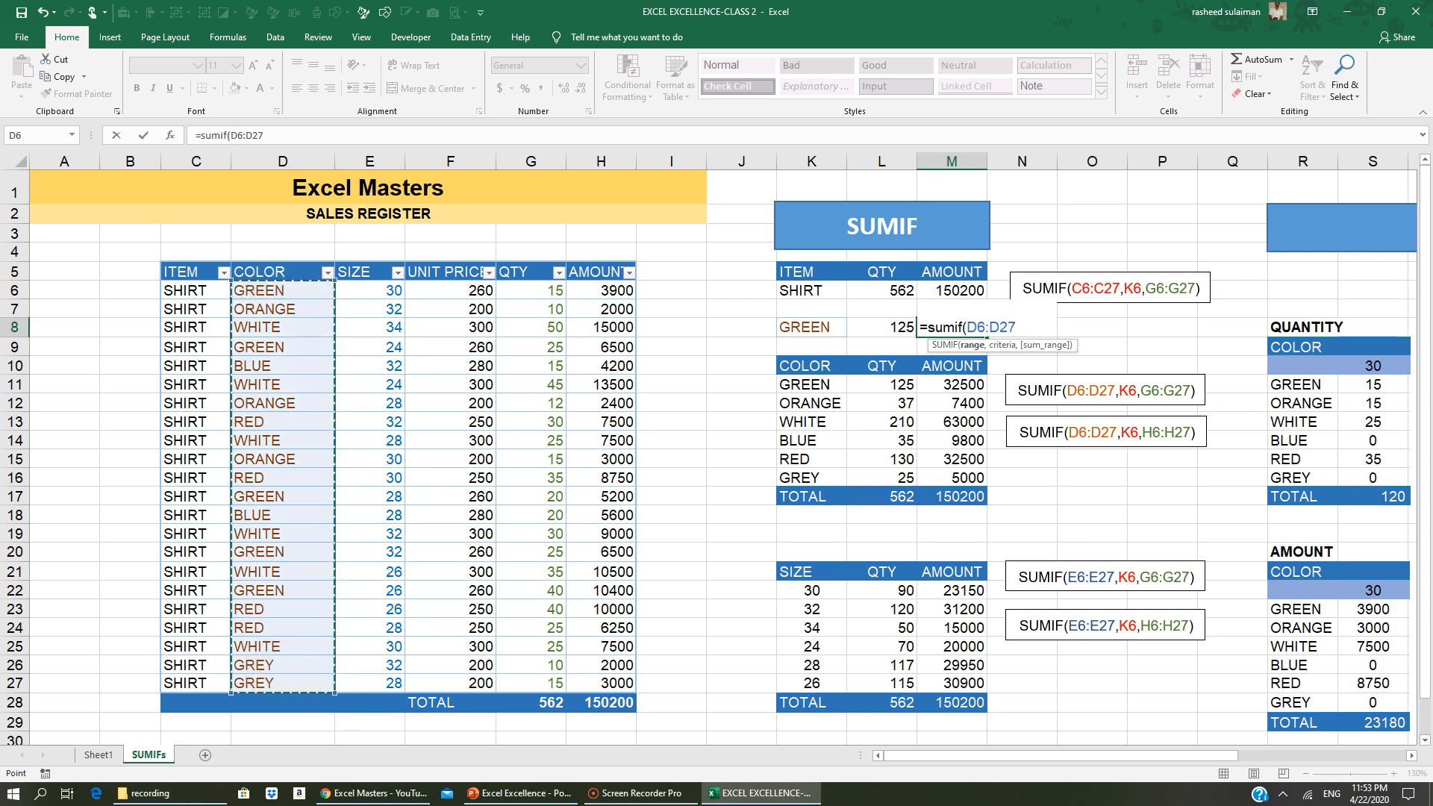
{"action": "type", "text": ","}
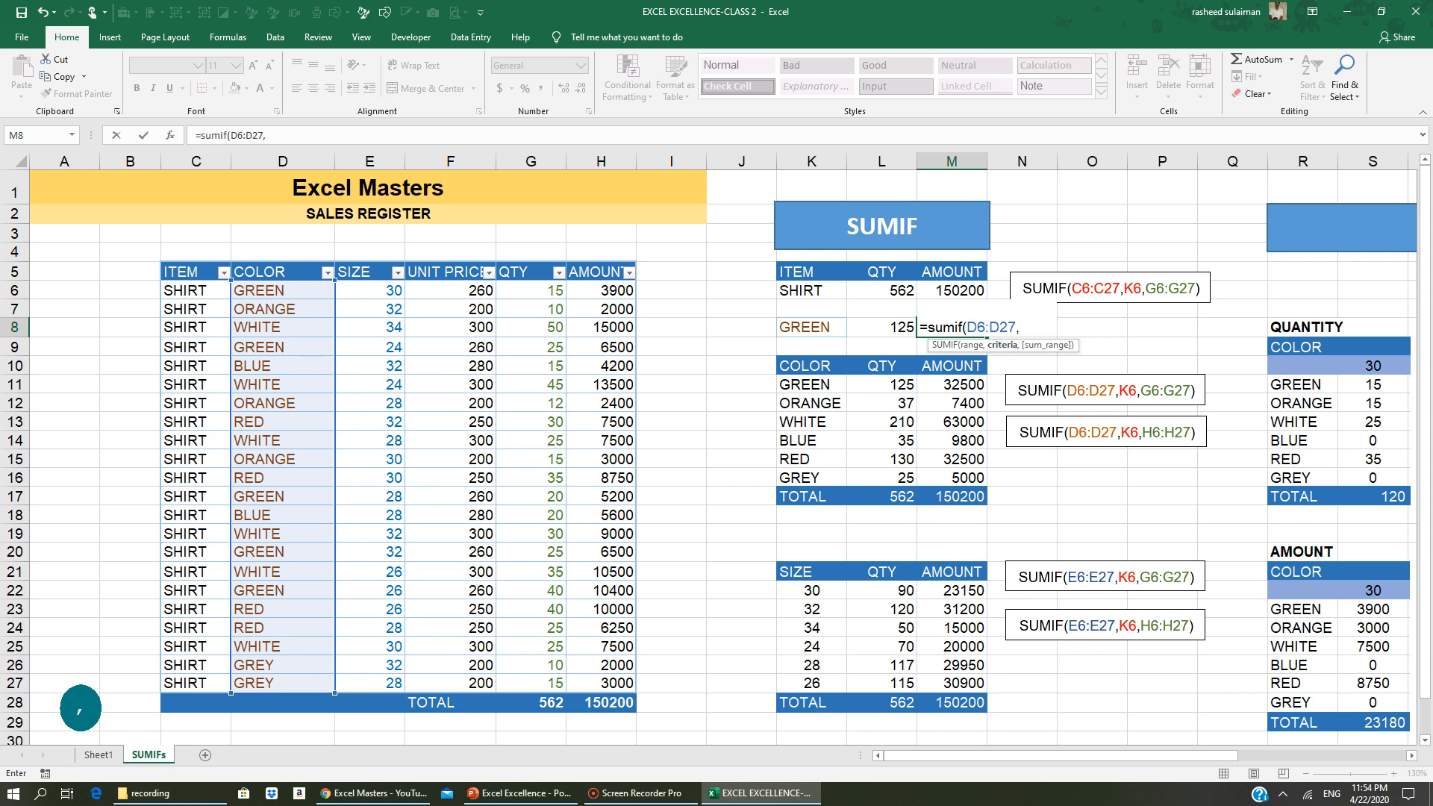
{"action": "left_click", "coordinate": [811, 327]}
{"action": "type", "text": ","}
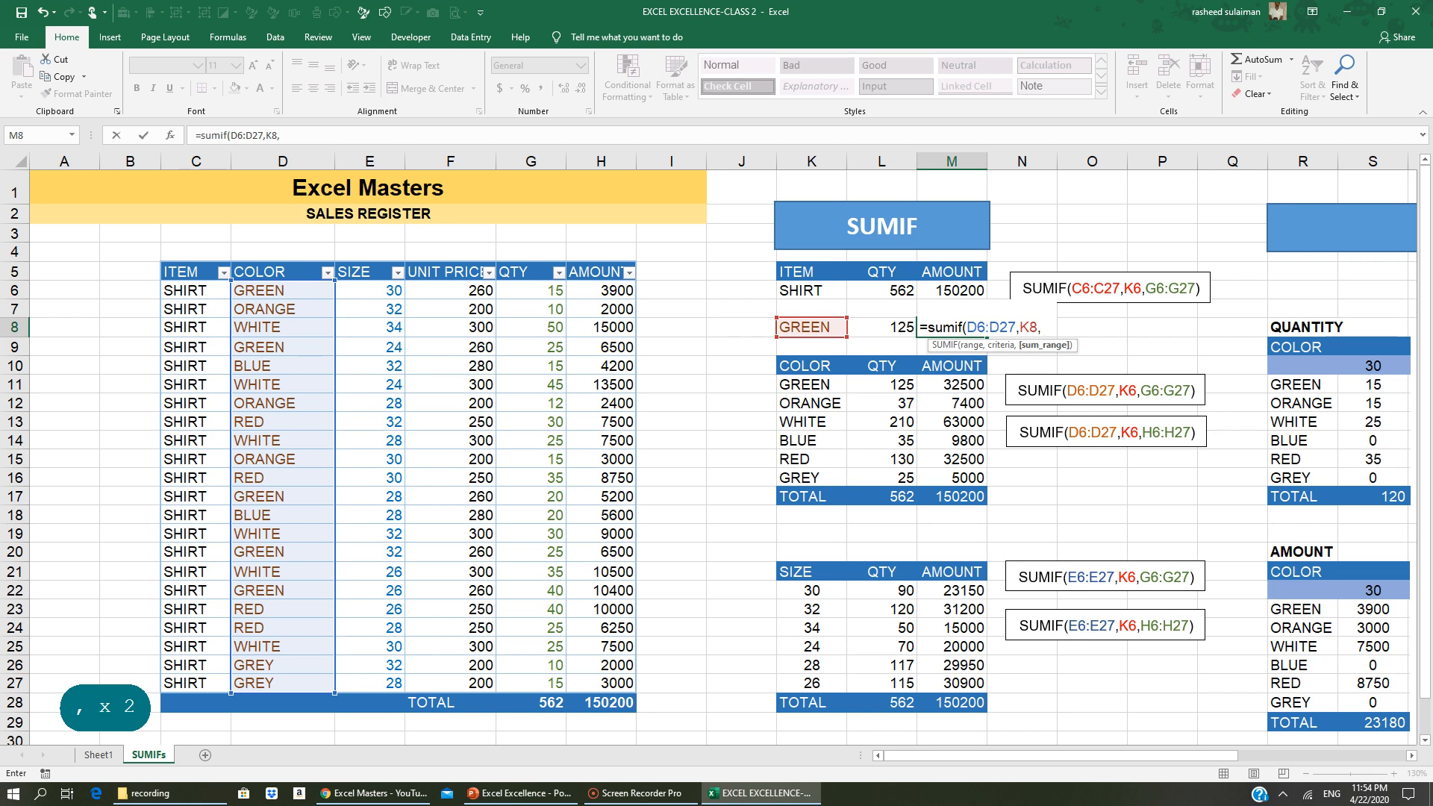
{"action": "left_click_drag", "start_coordinate": [601, 291], "coordinate": [605, 674]}
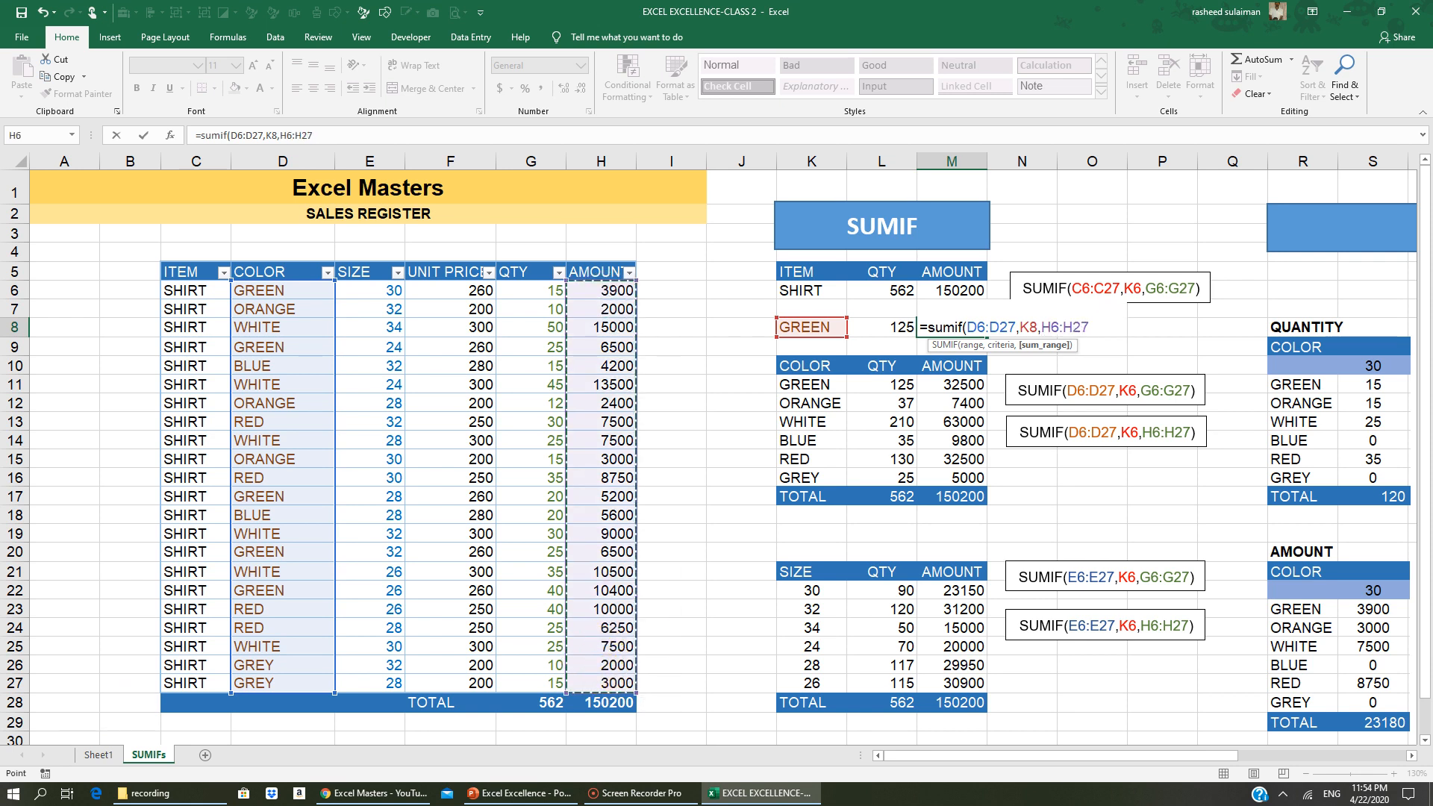
{"action": "key", "text": "Return"}
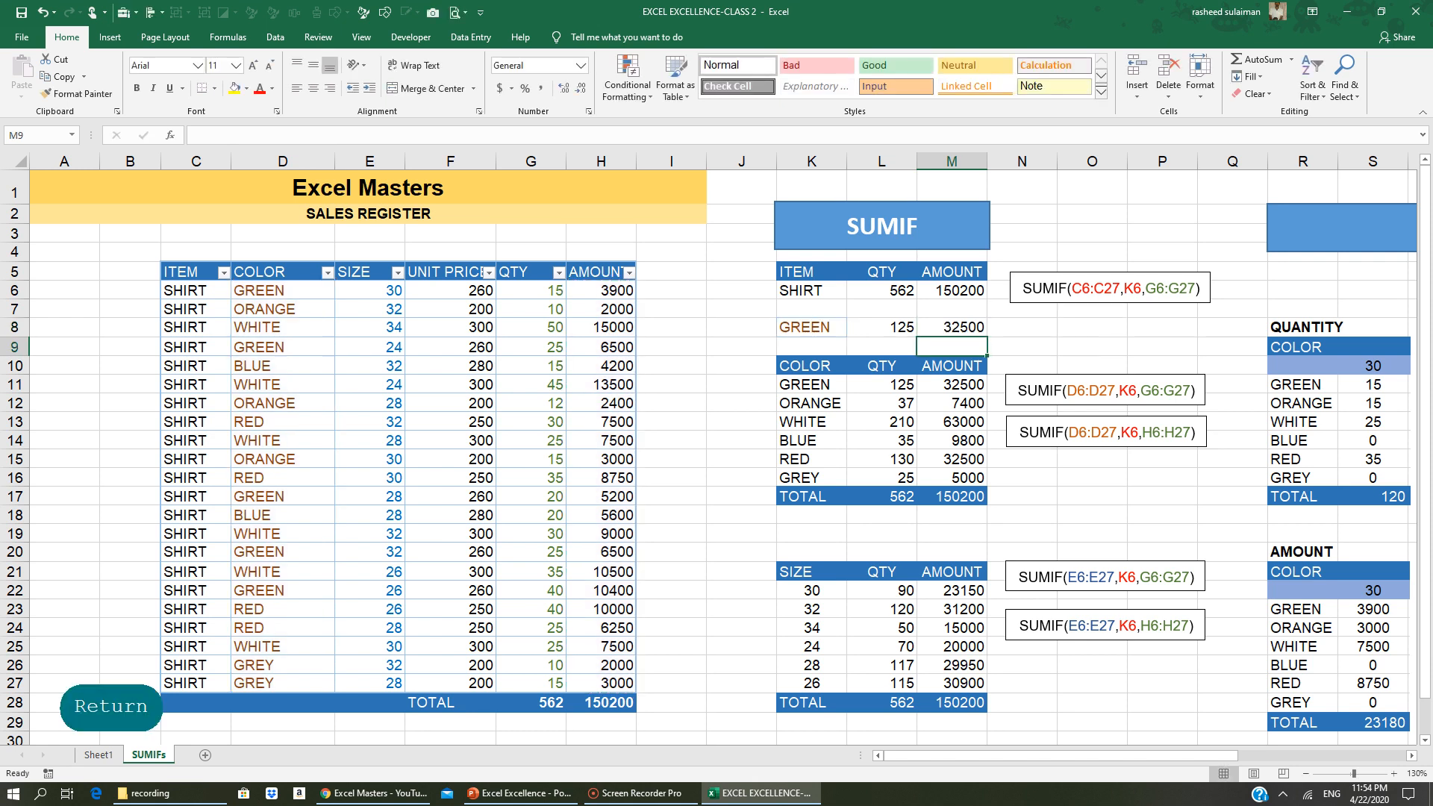
Check the GREEN subtotals again by filtering the register's COLOR column to GREEN, and clear the filter
{"action": "left_click", "coordinate": [327, 272]}
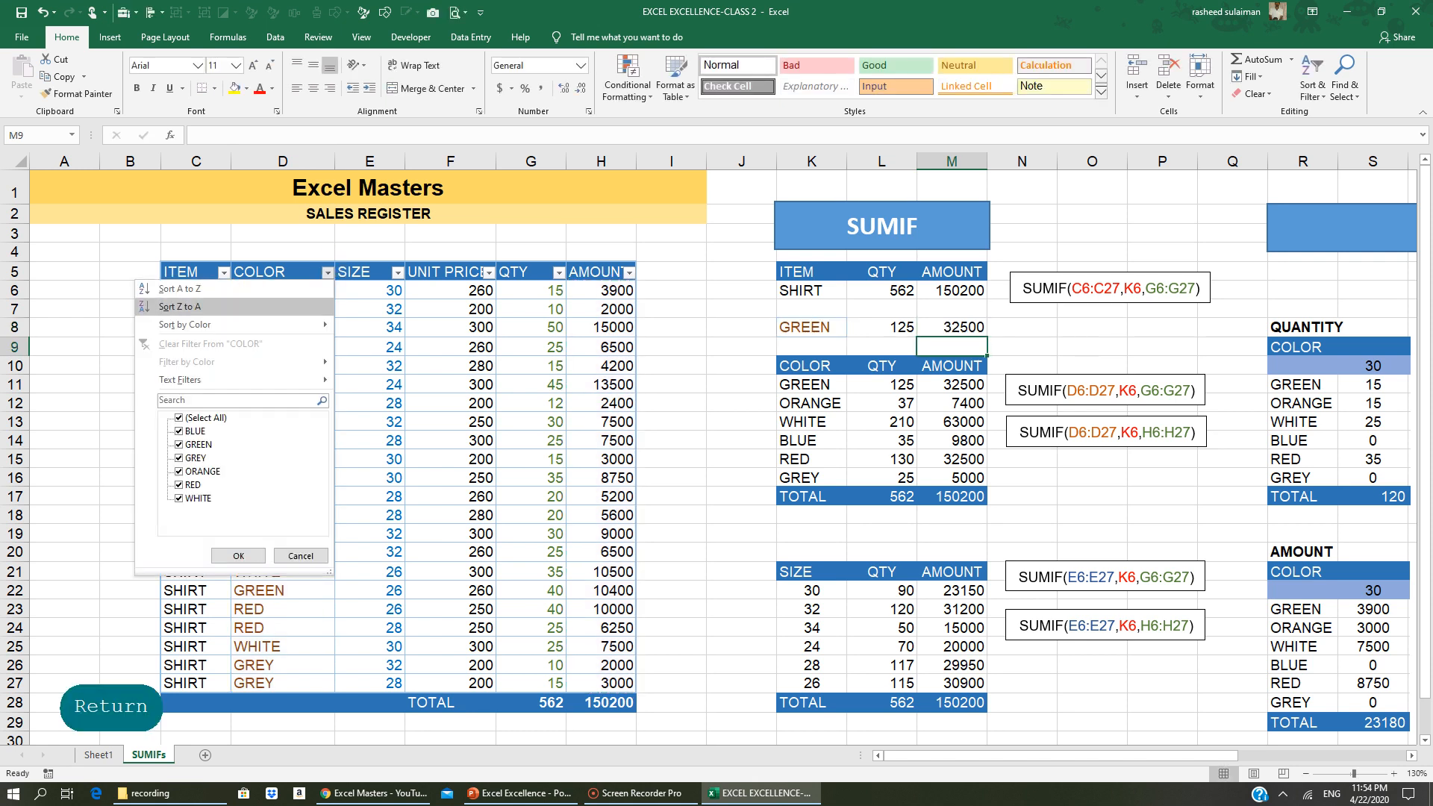
{"action": "left_click", "coordinate": [179, 418]}
{"action": "left_click", "coordinate": [200, 446]}
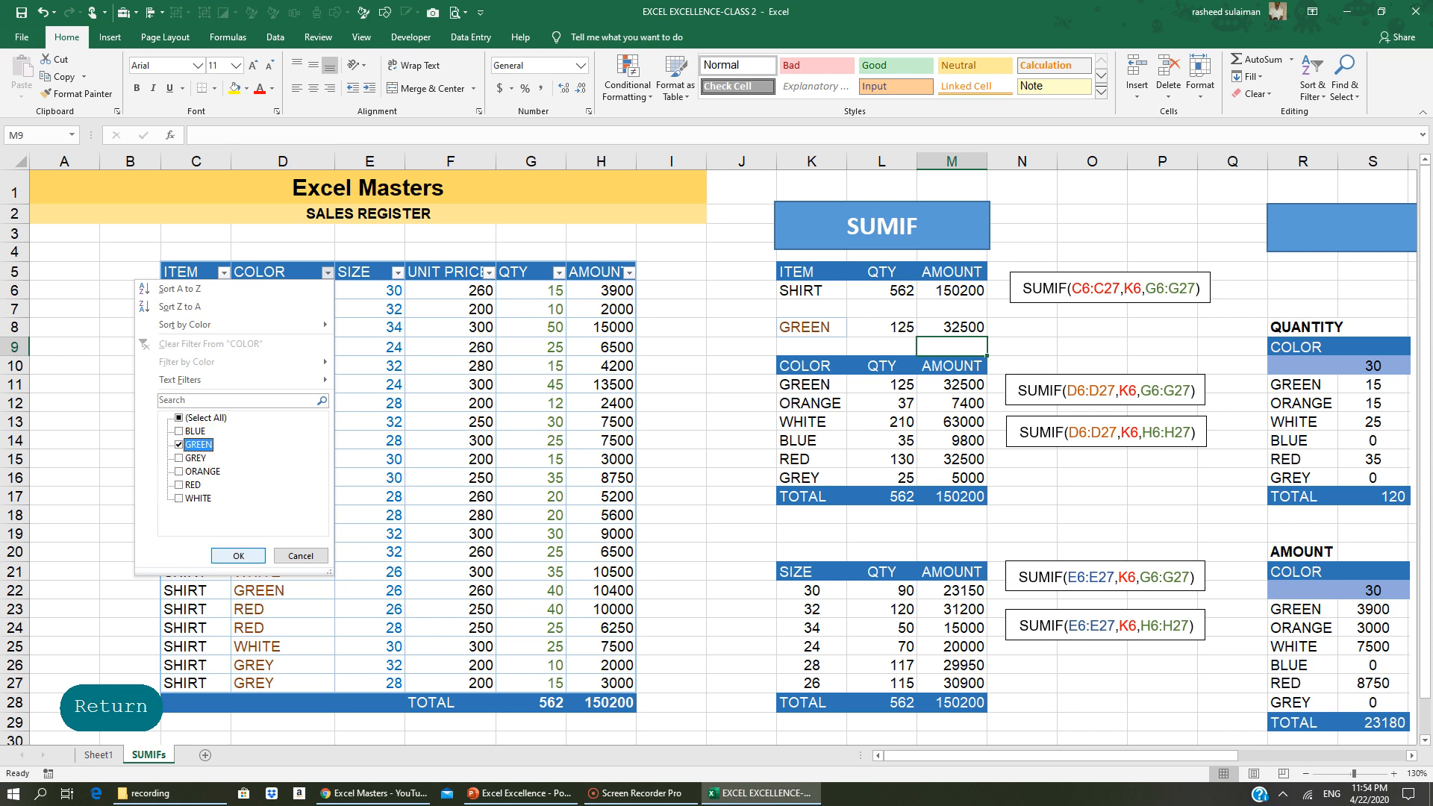
{"action": "left_click", "coordinate": [238, 556]}
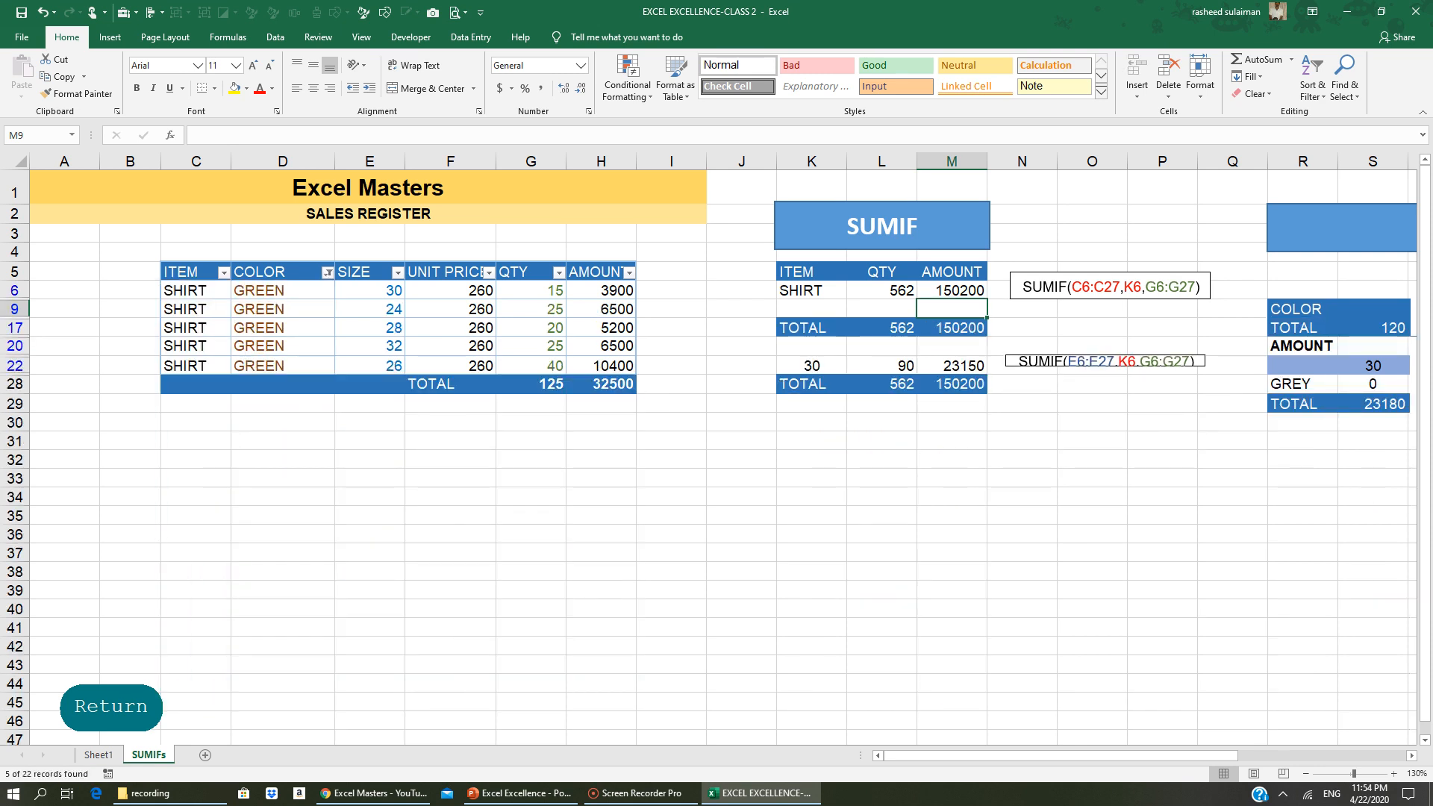
{"action": "left_click", "coordinate": [282, 327]}
{"action": "left_click", "coordinate": [275, 38]}
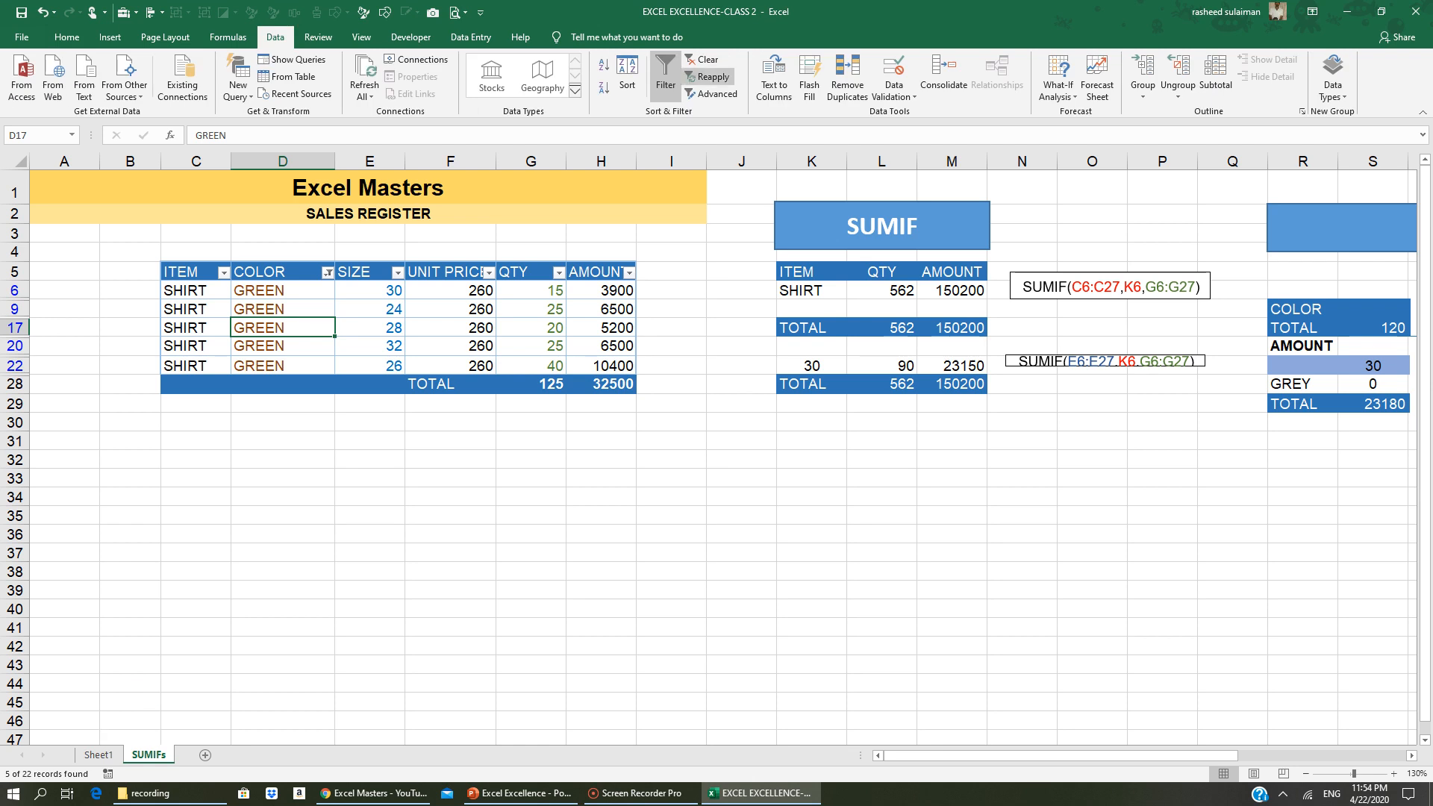
{"action": "left_click", "coordinate": [704, 60]}
{"action": "left_click", "coordinate": [732, 517]}
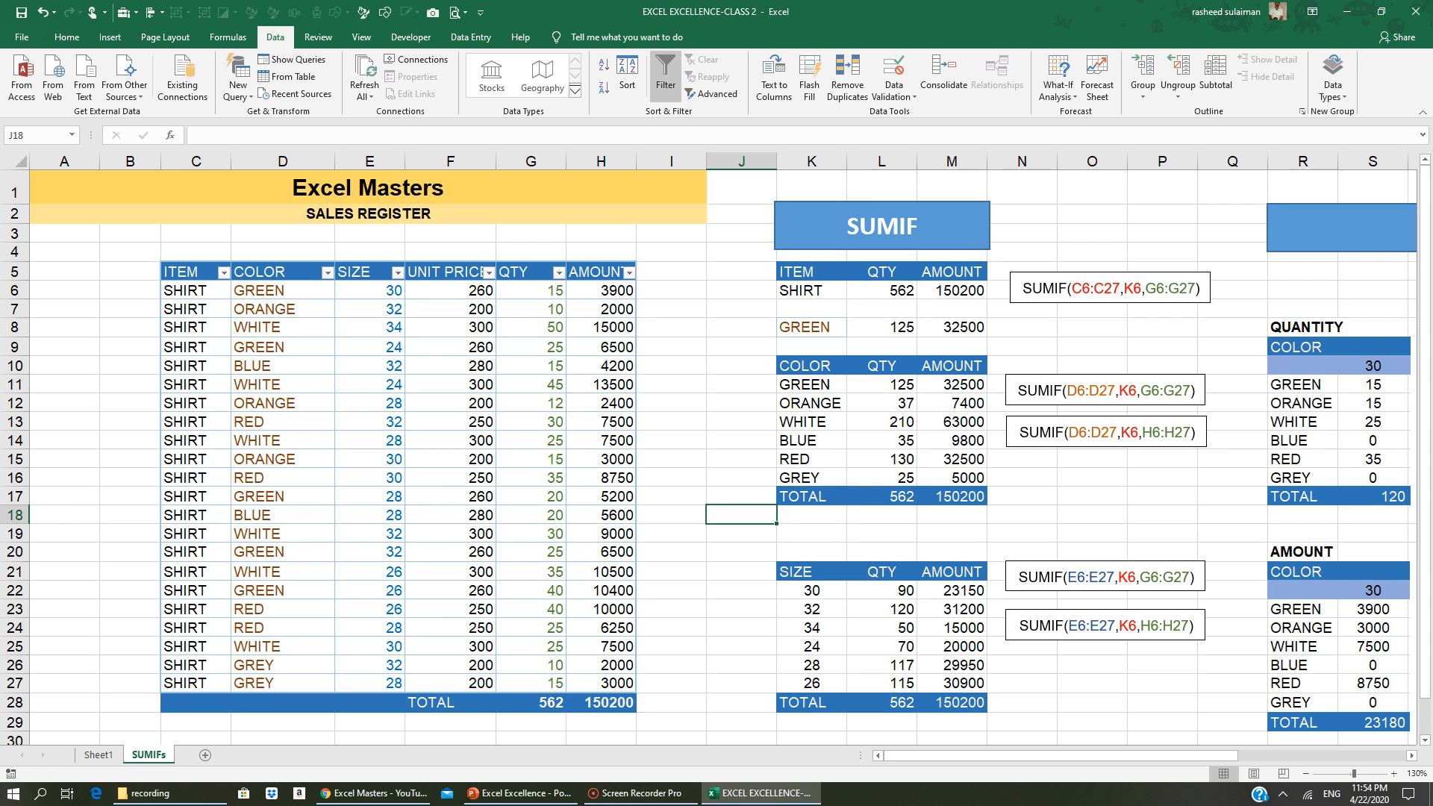
Duplicate the SUMIF(C6:C27,K6,G6:G27) formula note and place the copy beside the GREEN totals in row 8
{"action": "left_click", "coordinate": [818, 387]}
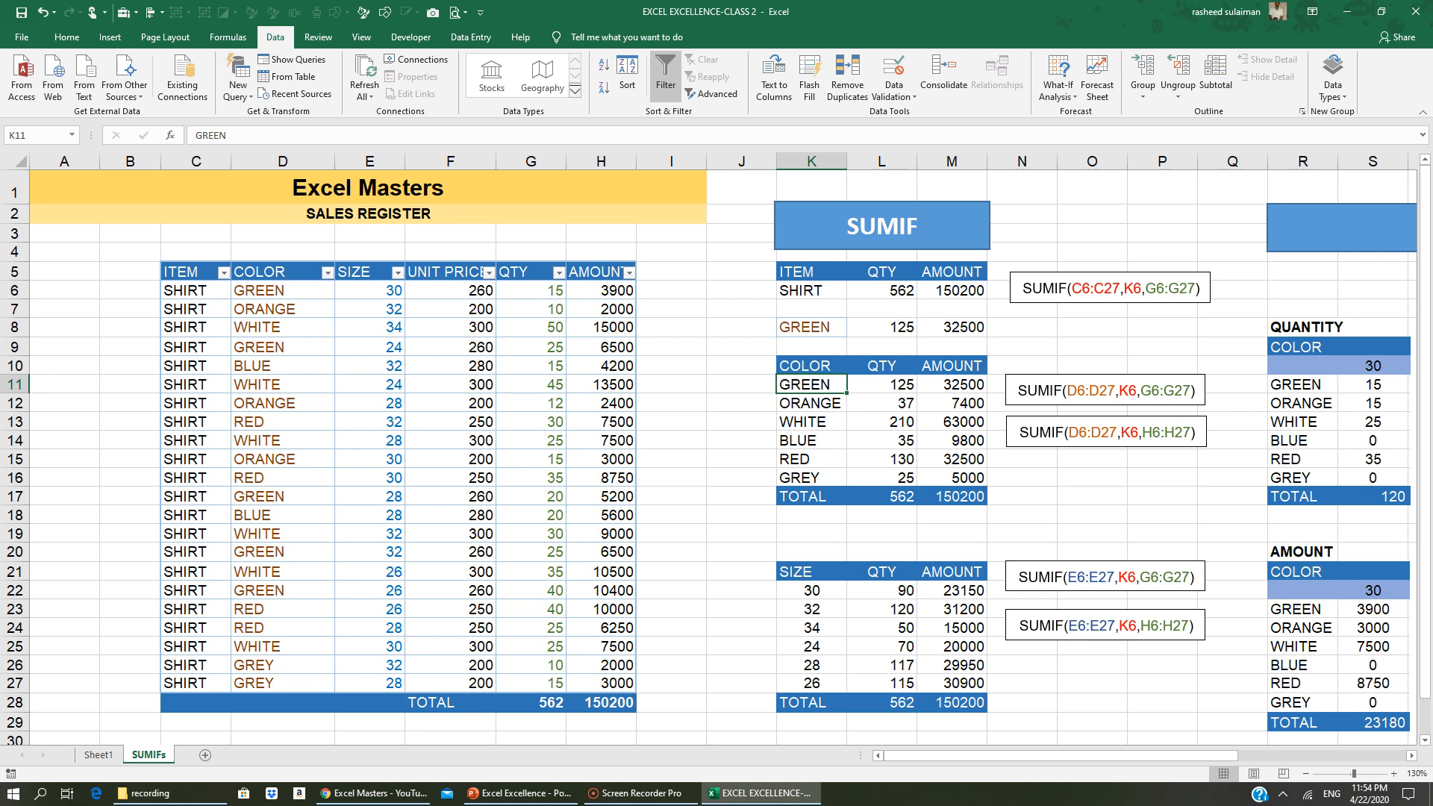
{"action": "left_click", "coordinate": [1088, 282]}
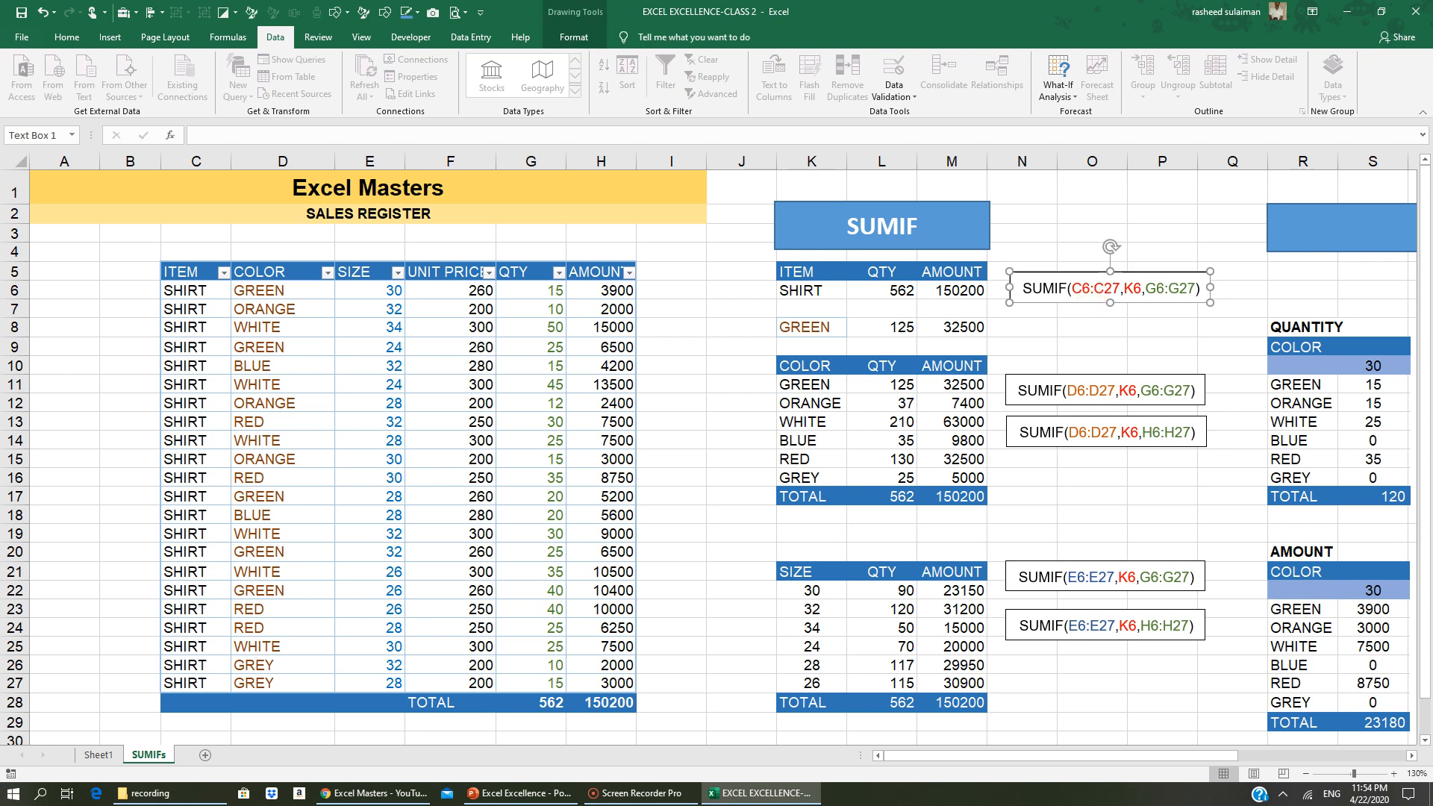
{"action": "key", "text": "ctrl+d"}
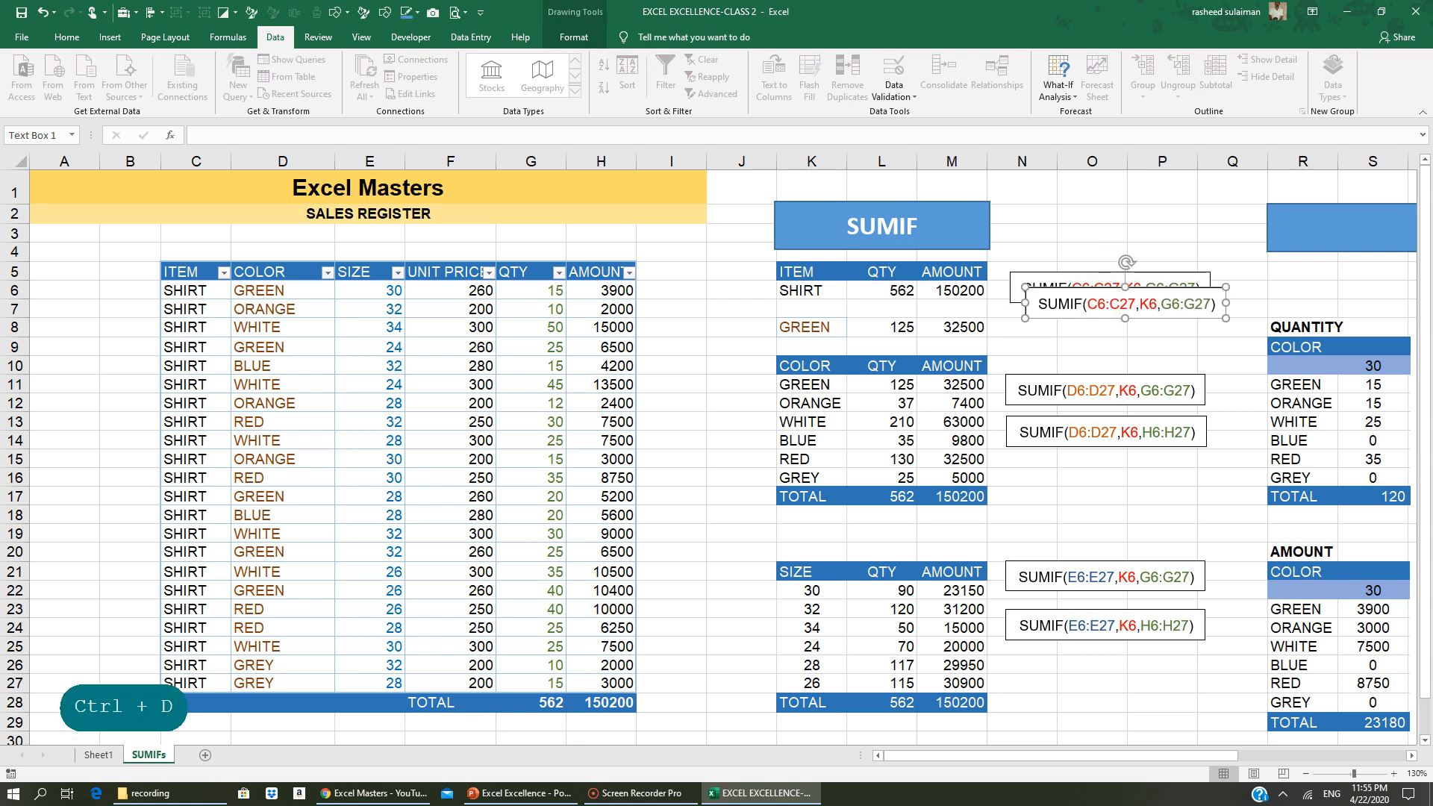
{"action": "left_click_drag", "start_coordinate": [1093, 318], "coordinate": [1075, 342]}
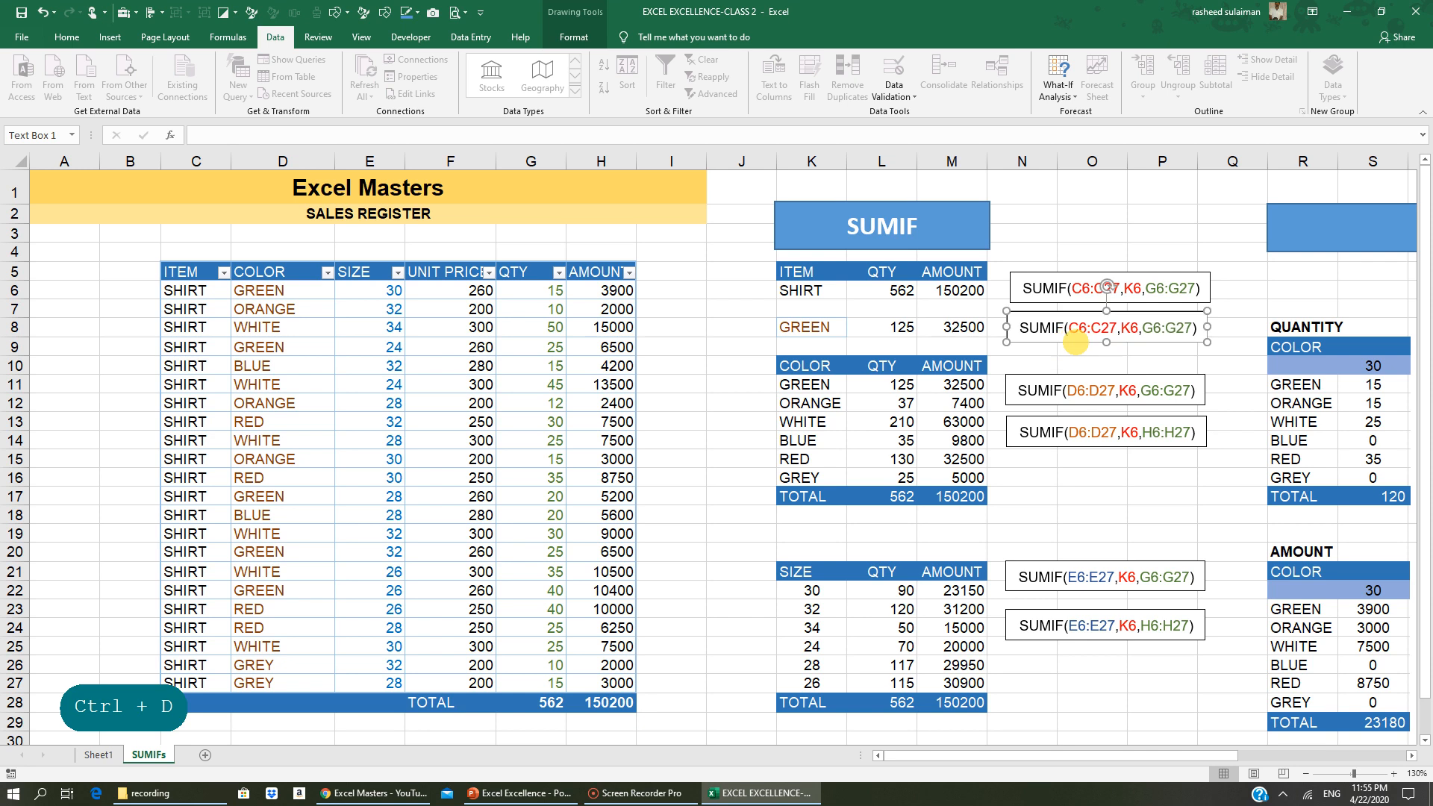
Change the criteria range in the row 8 formula note to D6:D27, using the L8 formula as reference
{"action": "left_click", "coordinate": [896, 327]}
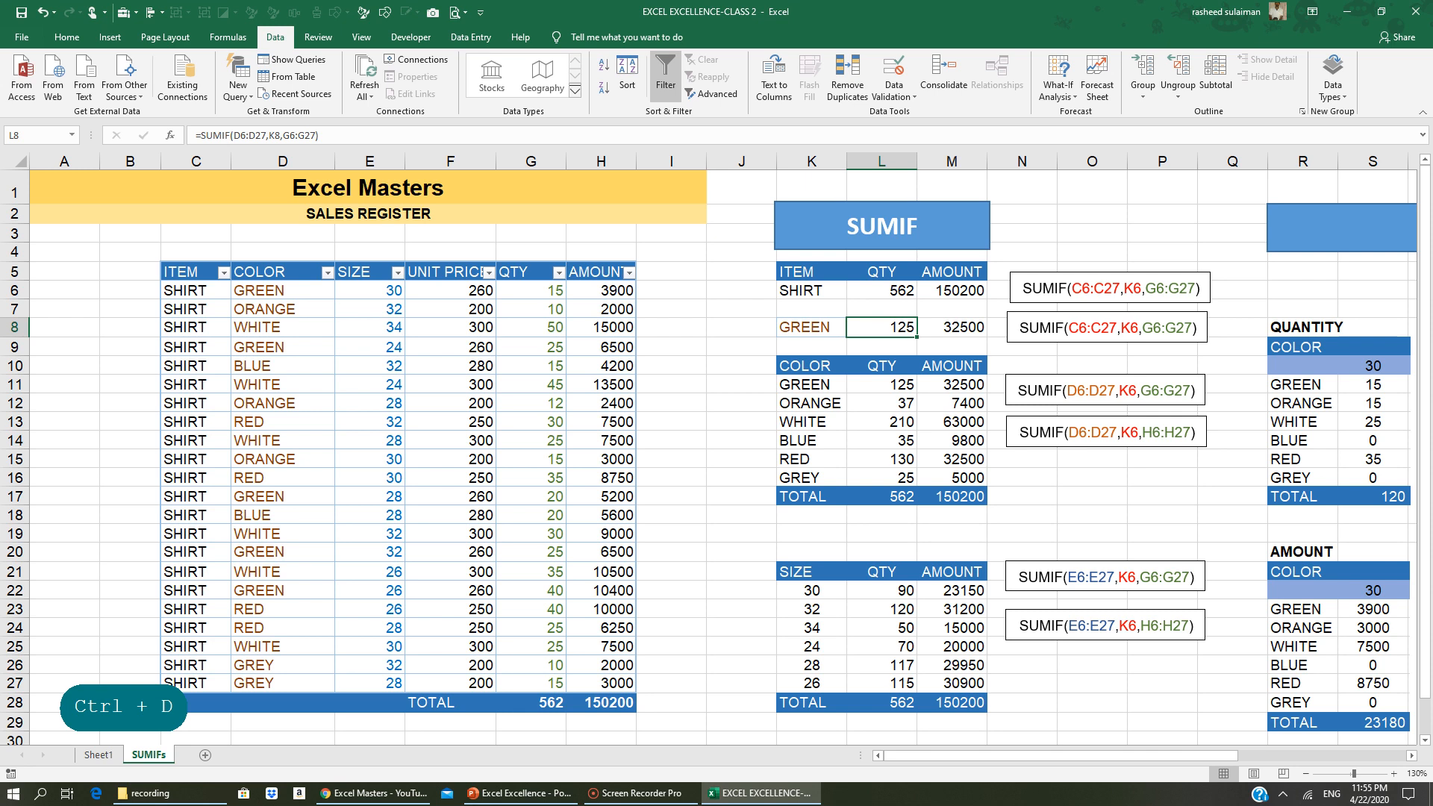
{"action": "left_click", "coordinate": [819, 327]}
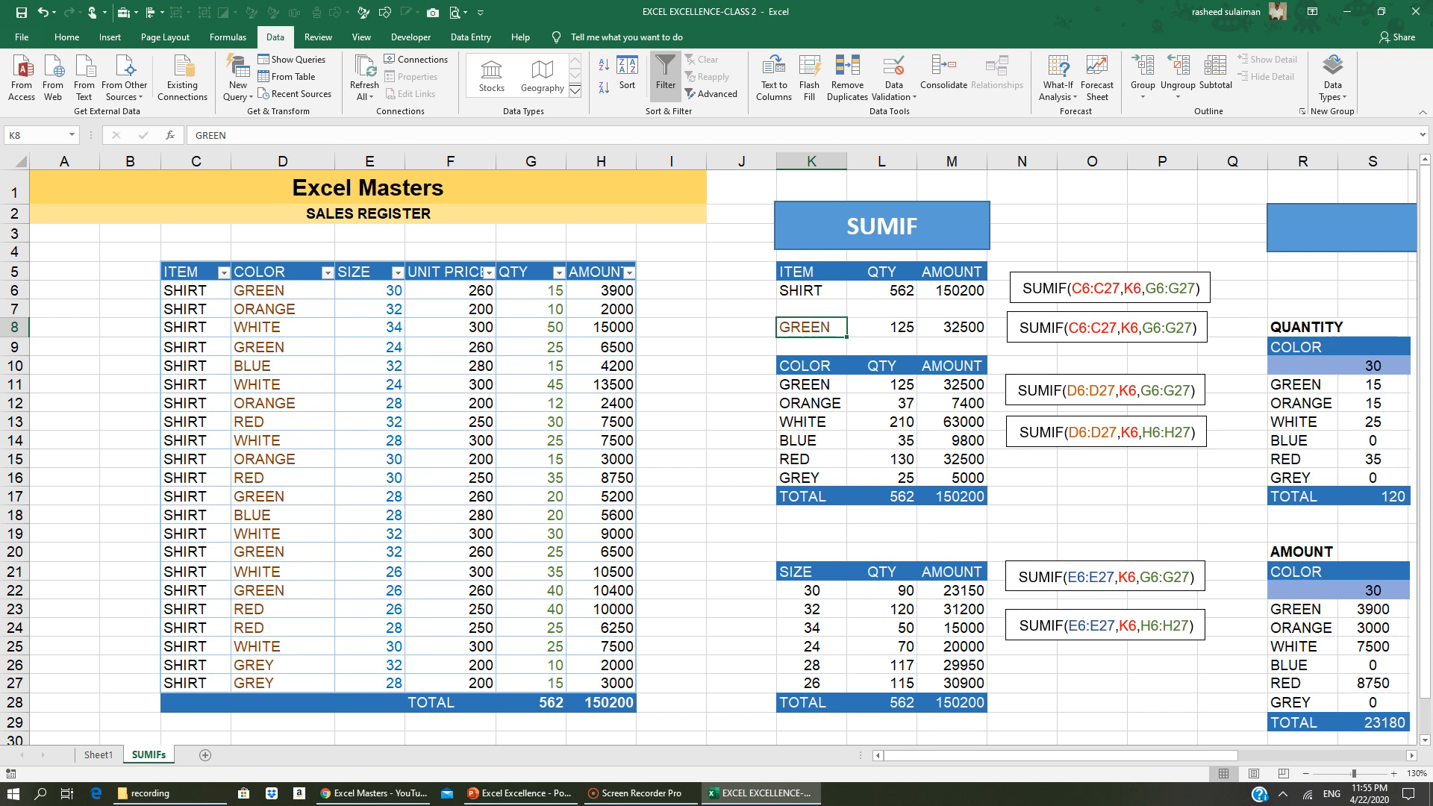
{"action": "left_click", "coordinate": [1072, 327]}
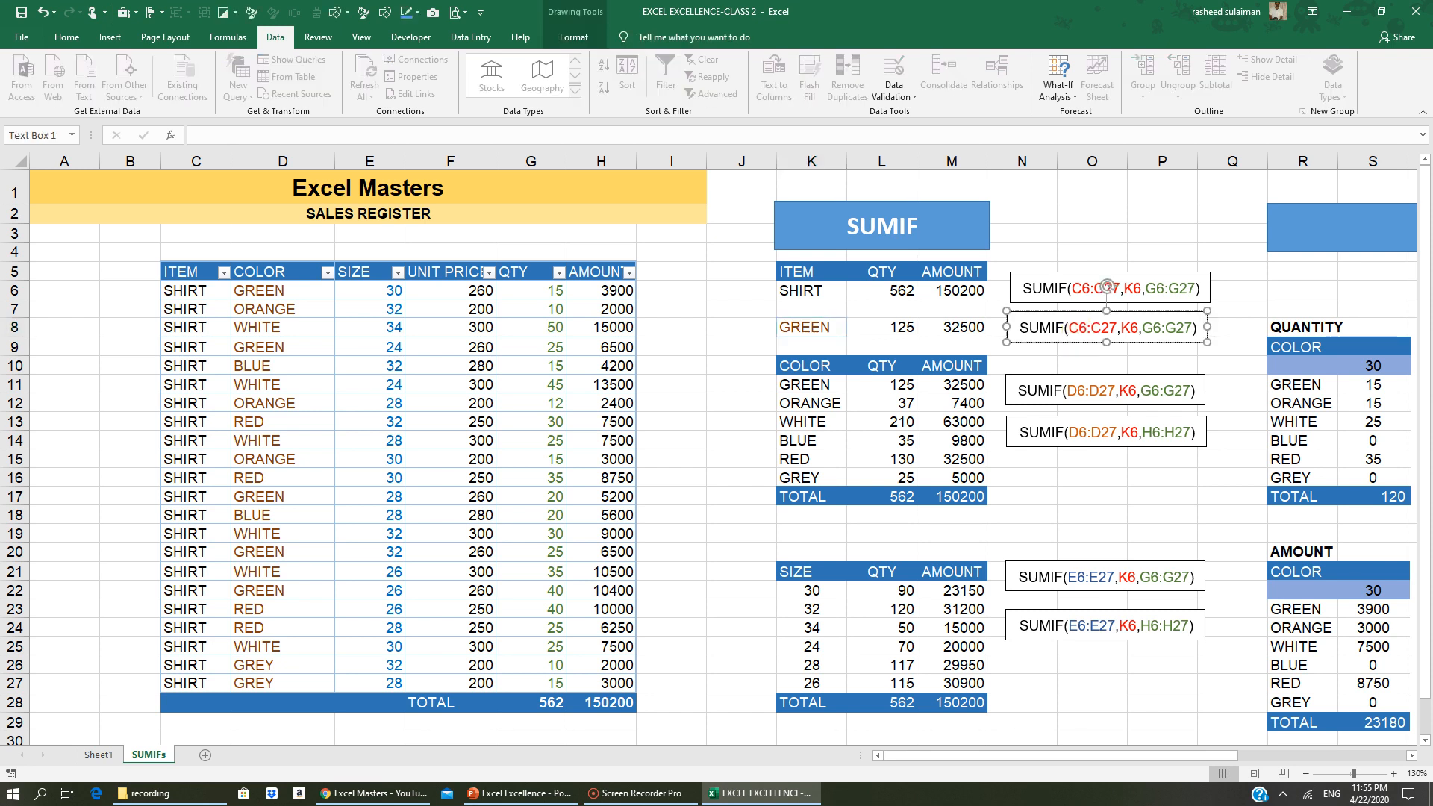
{"action": "key", "text": "BackSpace"}
{"action": "type", "text": "d"}
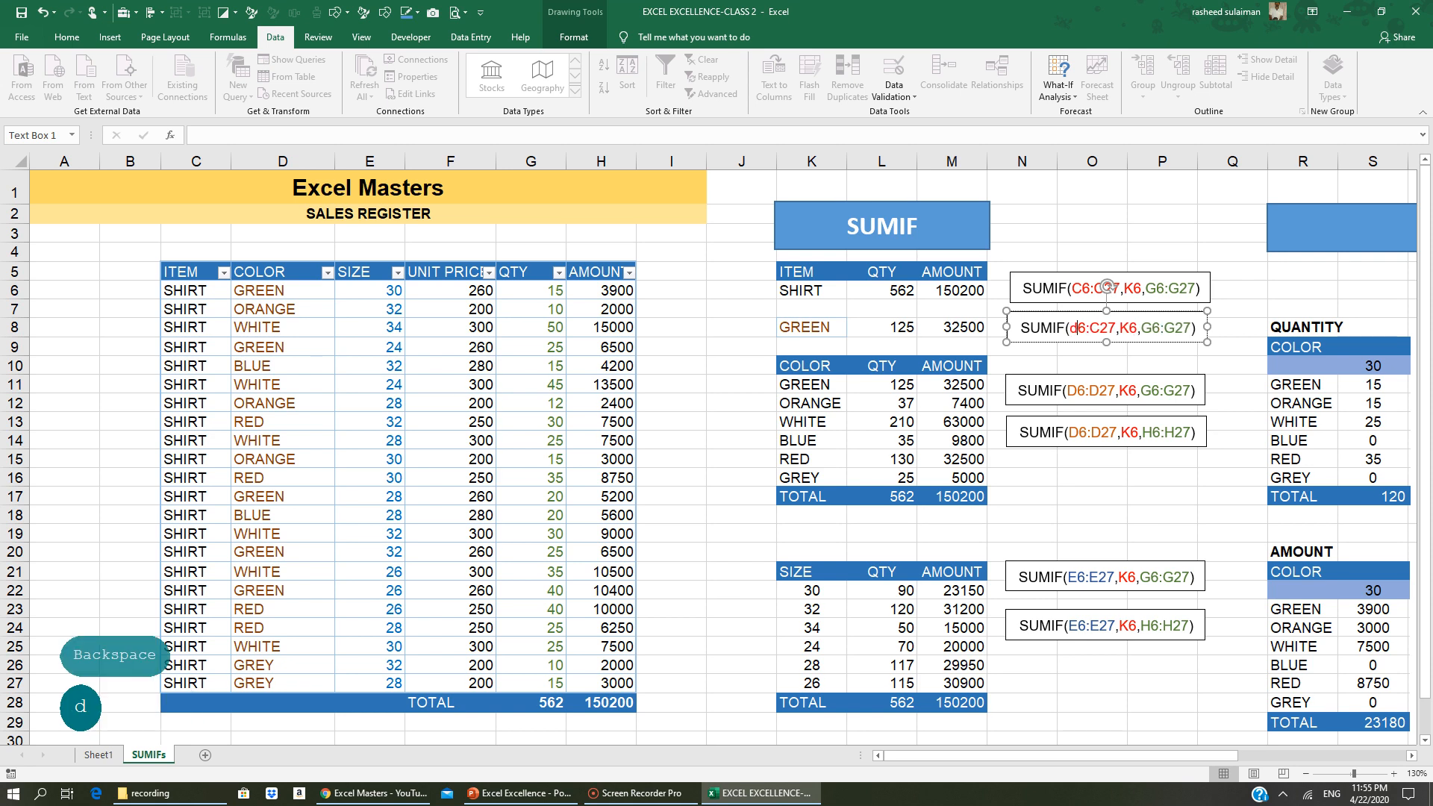
{"action": "key", "text": "BackSpace"}
{"action": "key", "text": "Caps_Lock"}
{"action": "type", "text": "D"}
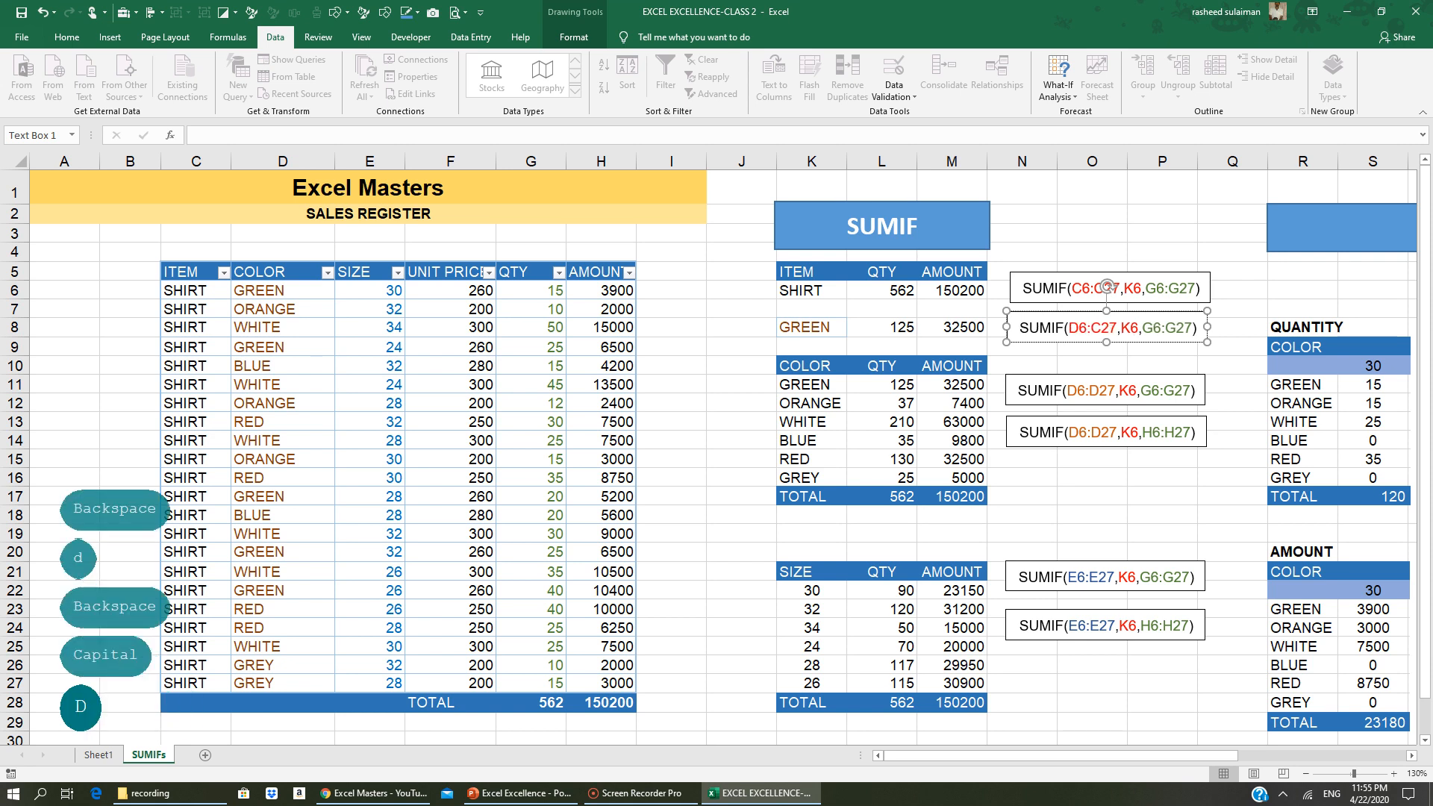
{"action": "left_click", "coordinate": [1101, 329]}
{"action": "key", "text": "BackSpace"}
{"action": "type", "text": "D"}
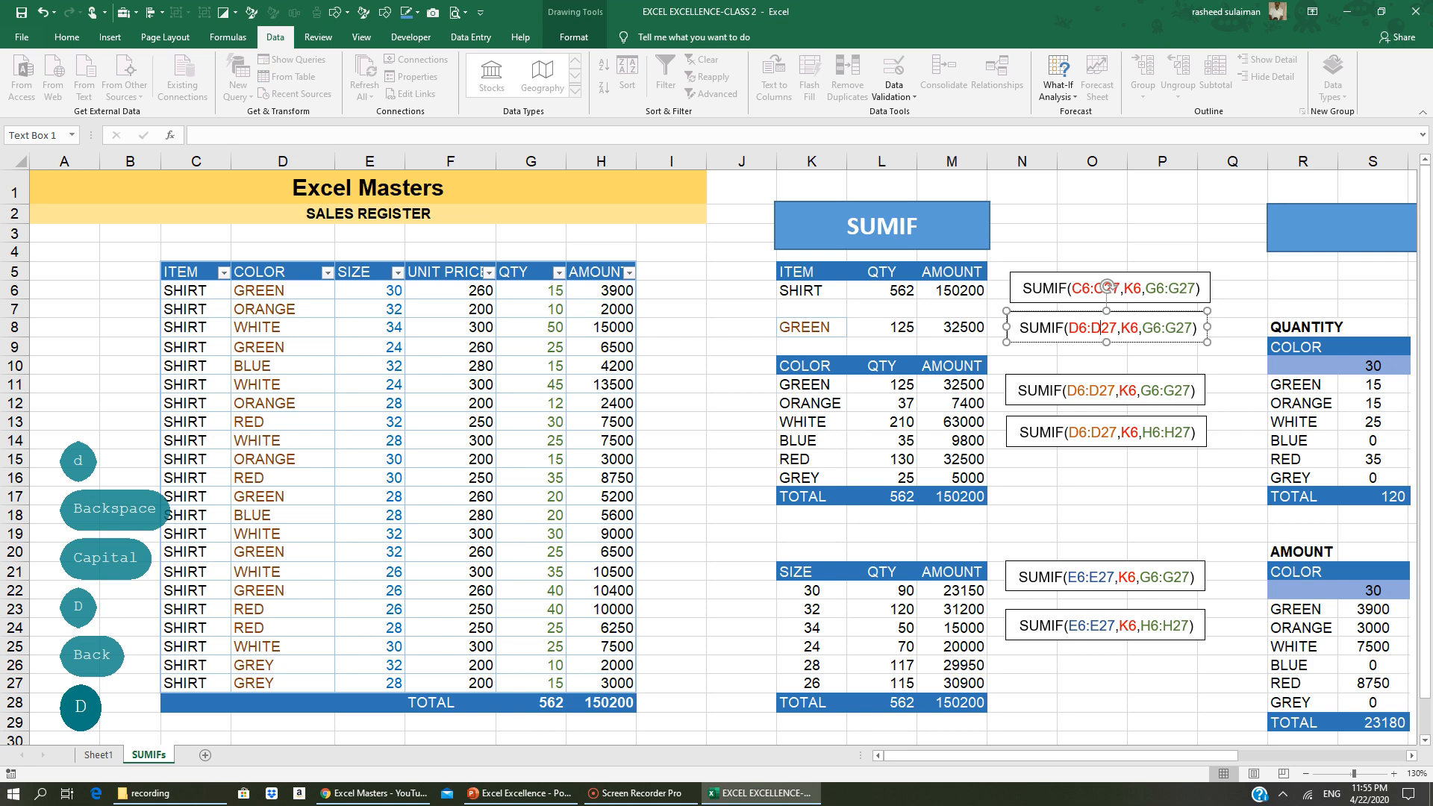
{"action": "left_click", "coordinate": [1125, 367]}
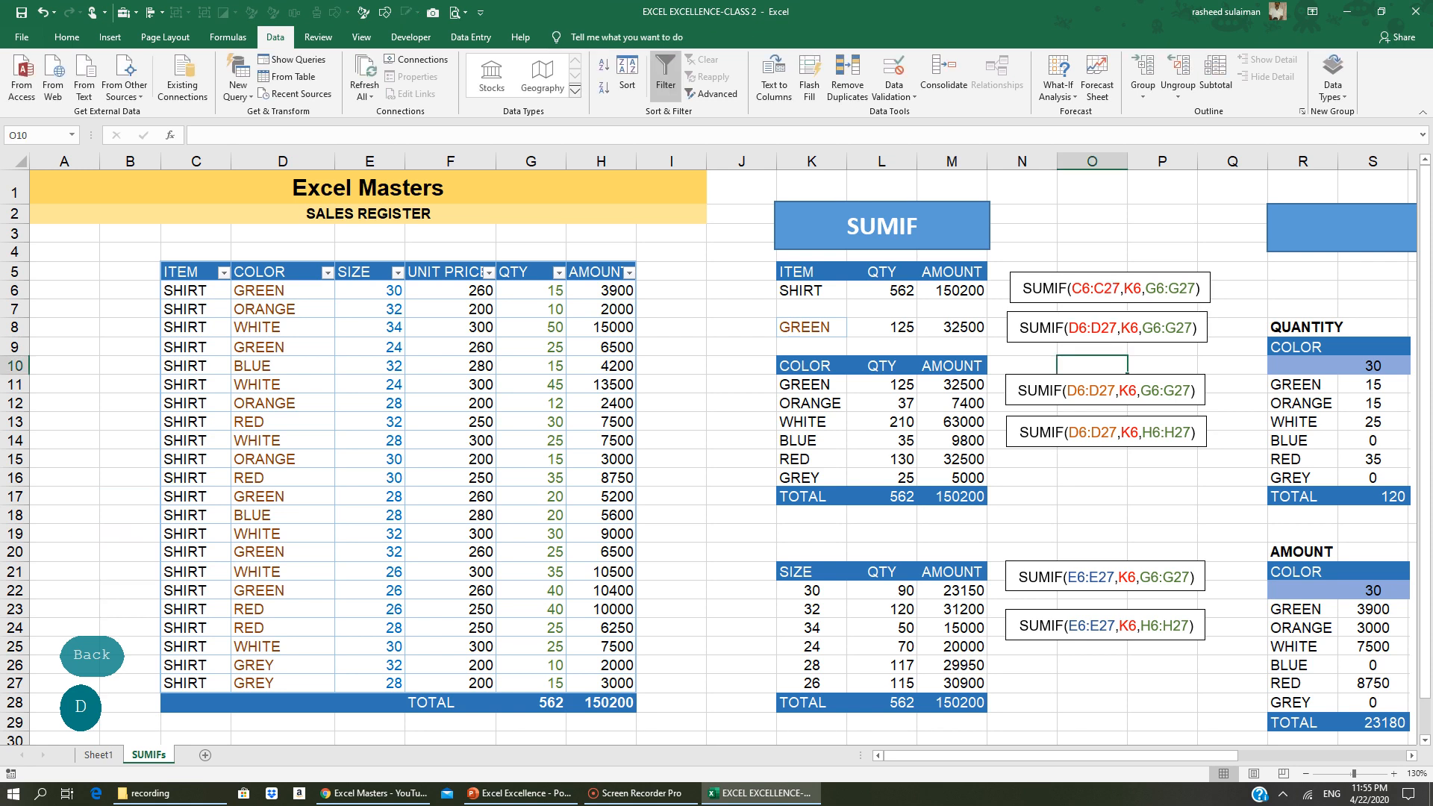
Examine the SUMIF formulas in L8 and M8 against the COLOR column, the criterion in K8 and the note beside them
{"action": "left_click", "coordinate": [881, 327]}
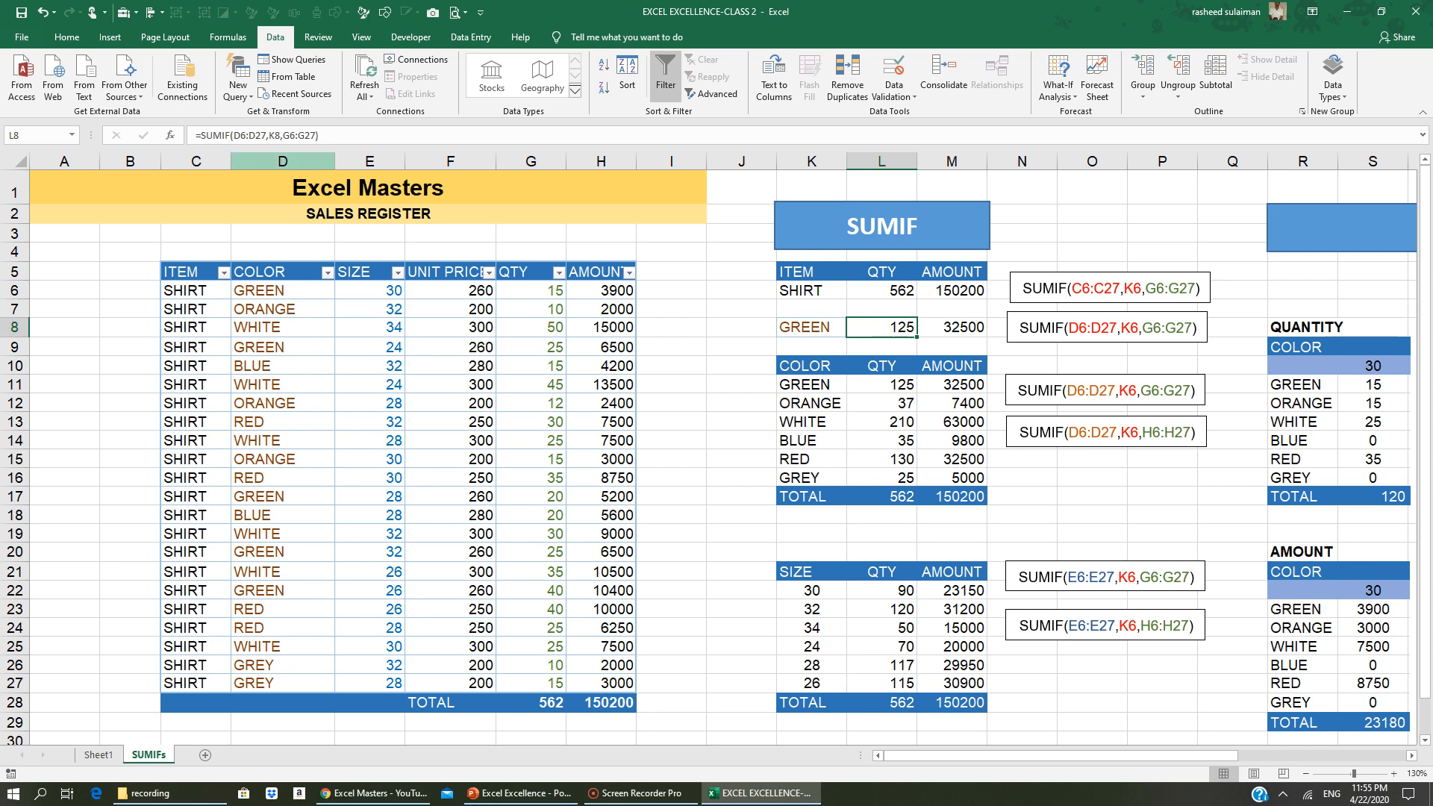
{"action": "left_click", "coordinate": [283, 161]}
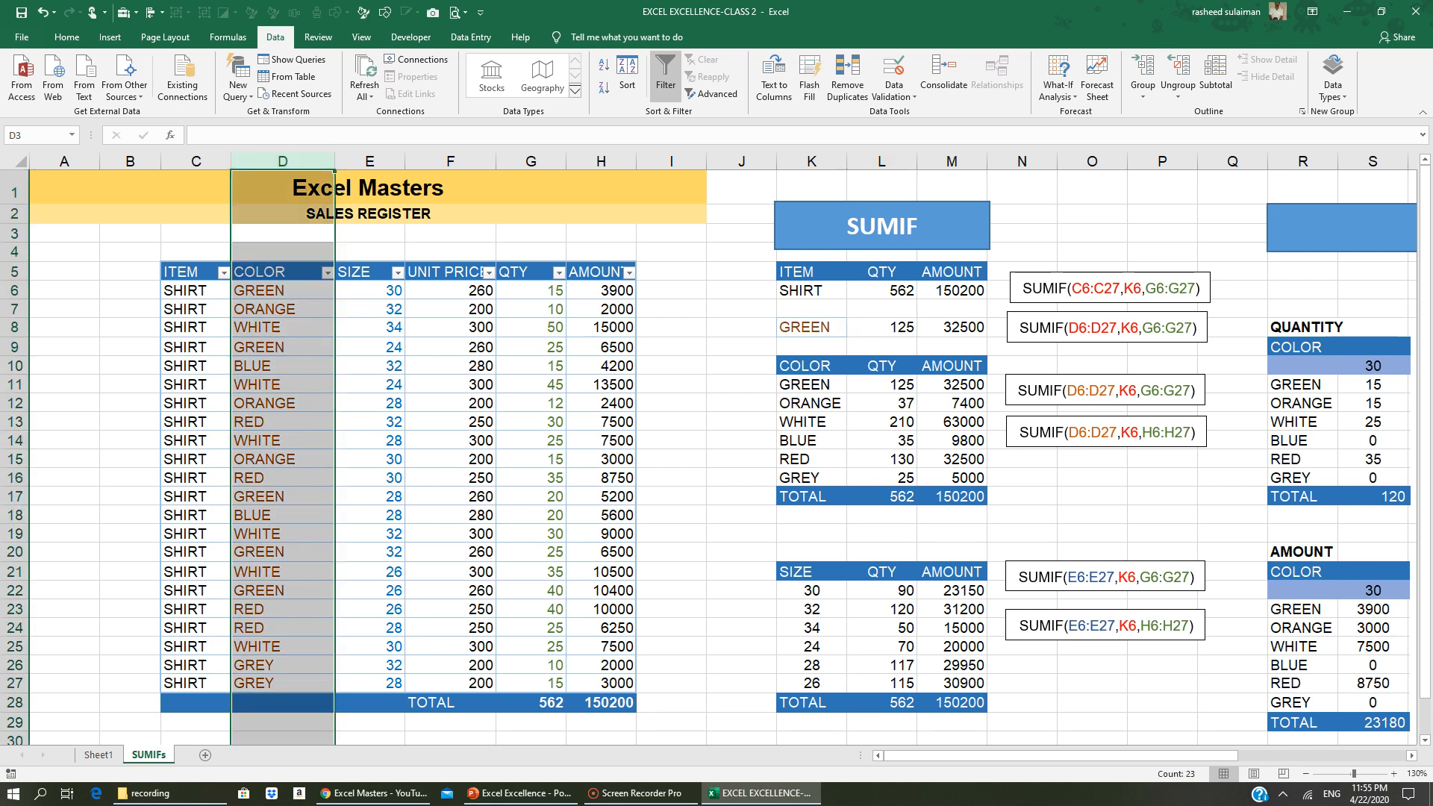
{"action": "left_click", "coordinate": [1073, 327]}
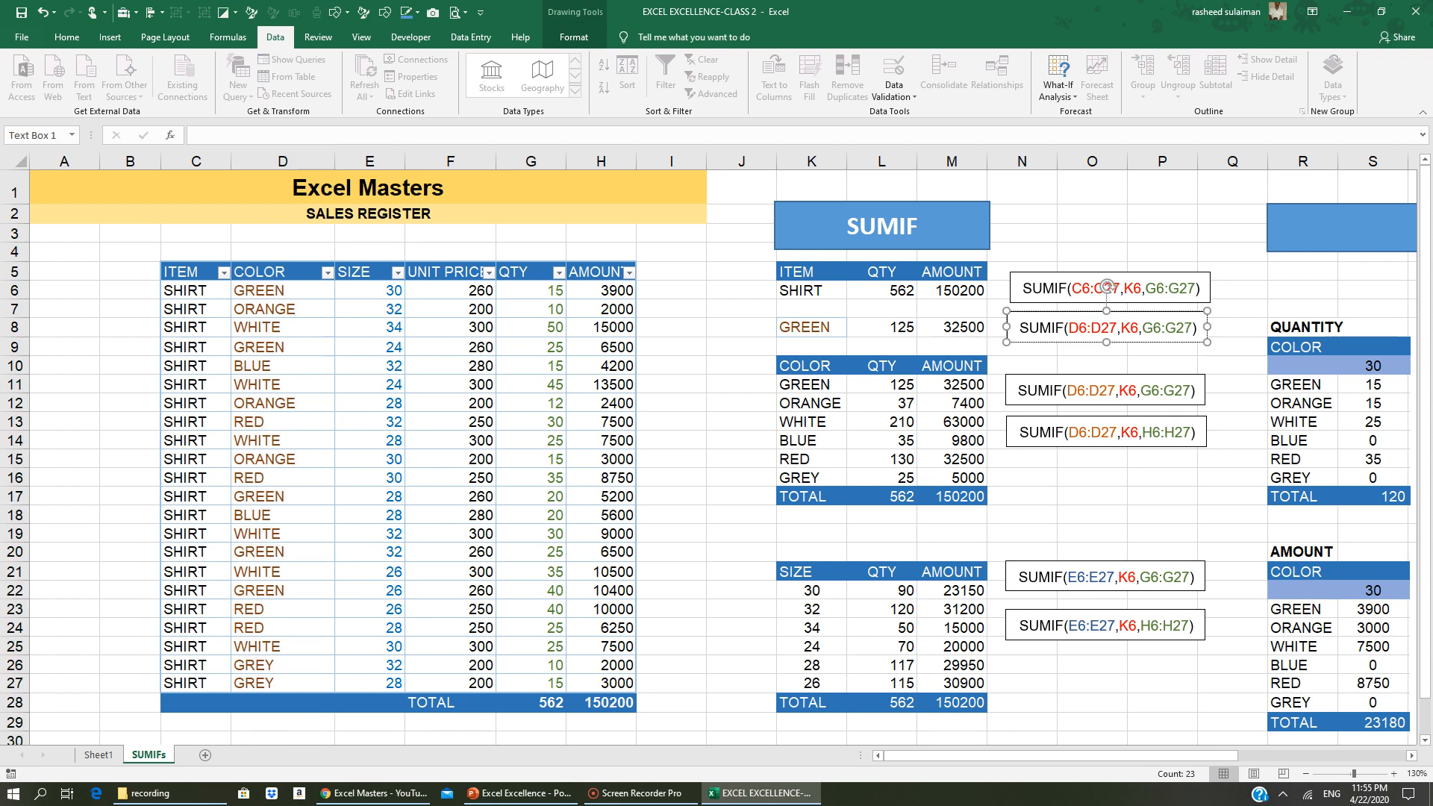
{"action": "left_click", "coordinate": [1100, 332]}
{"action": "left_click", "coordinate": [1130, 330]}
{"action": "left_click", "coordinate": [811, 327]}
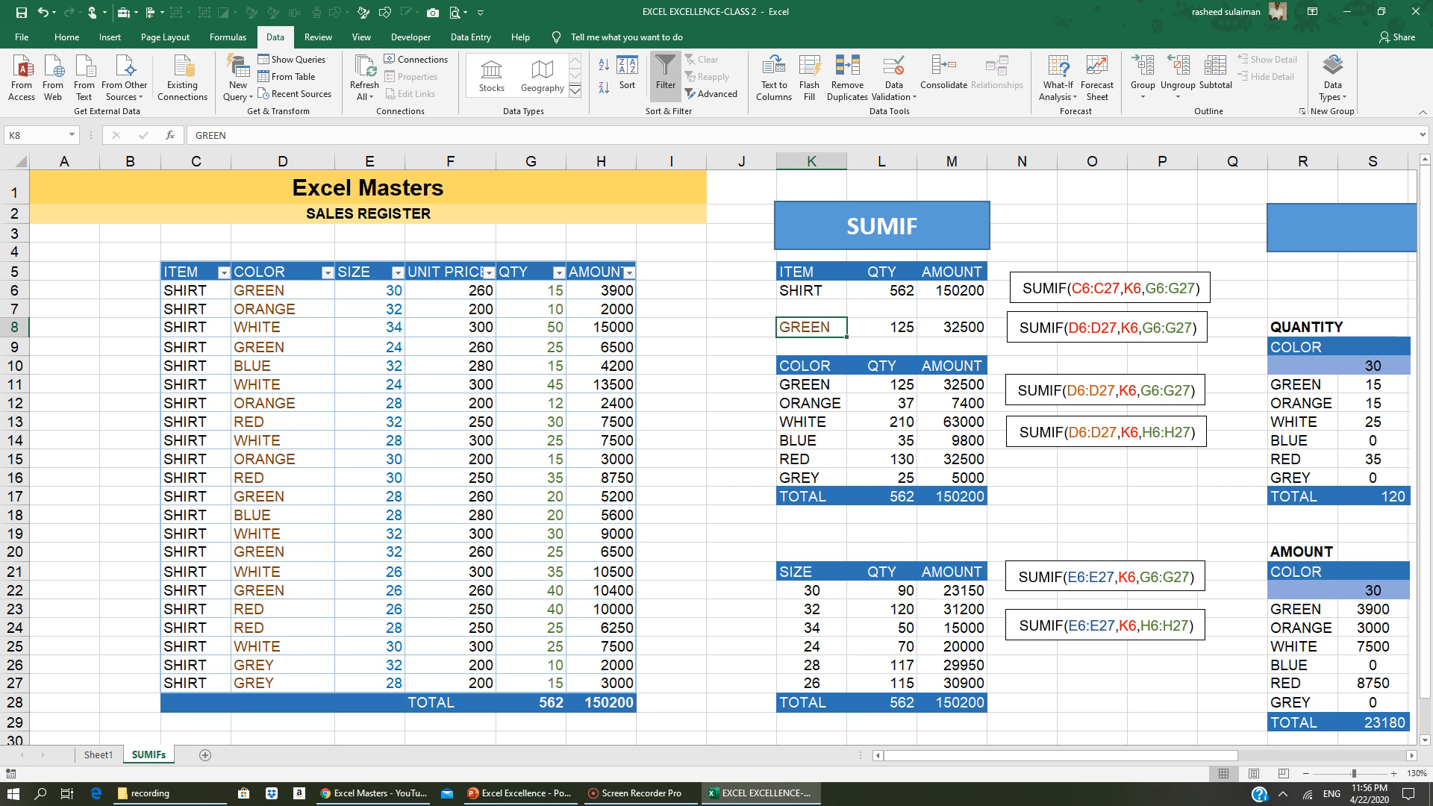
{"action": "left_click", "coordinate": [959, 327]}
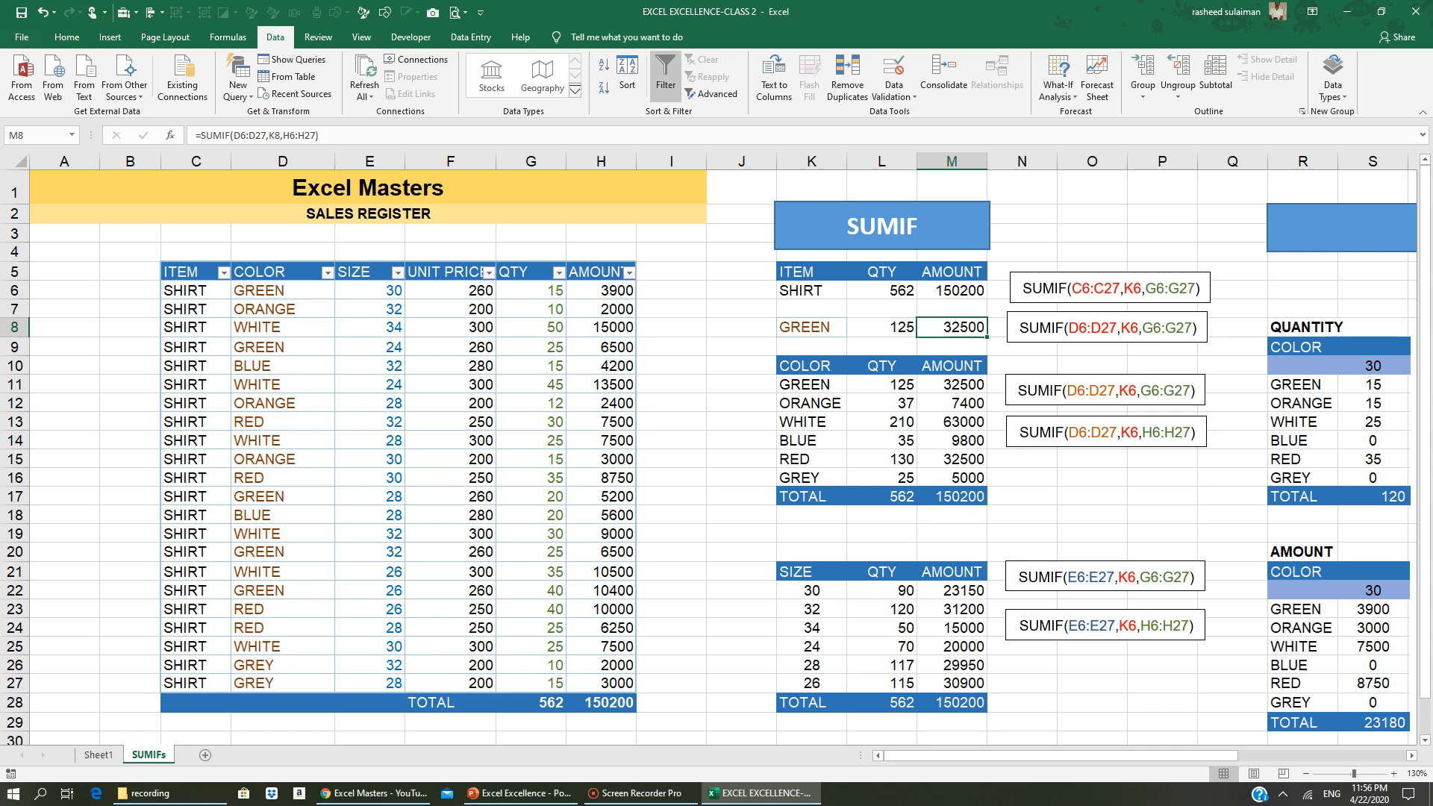
{"action": "left_click", "coordinate": [1024, 358]}
Replace the SUMIF criterion in K8 with RED
{"action": "left_click", "coordinate": [799, 325]}
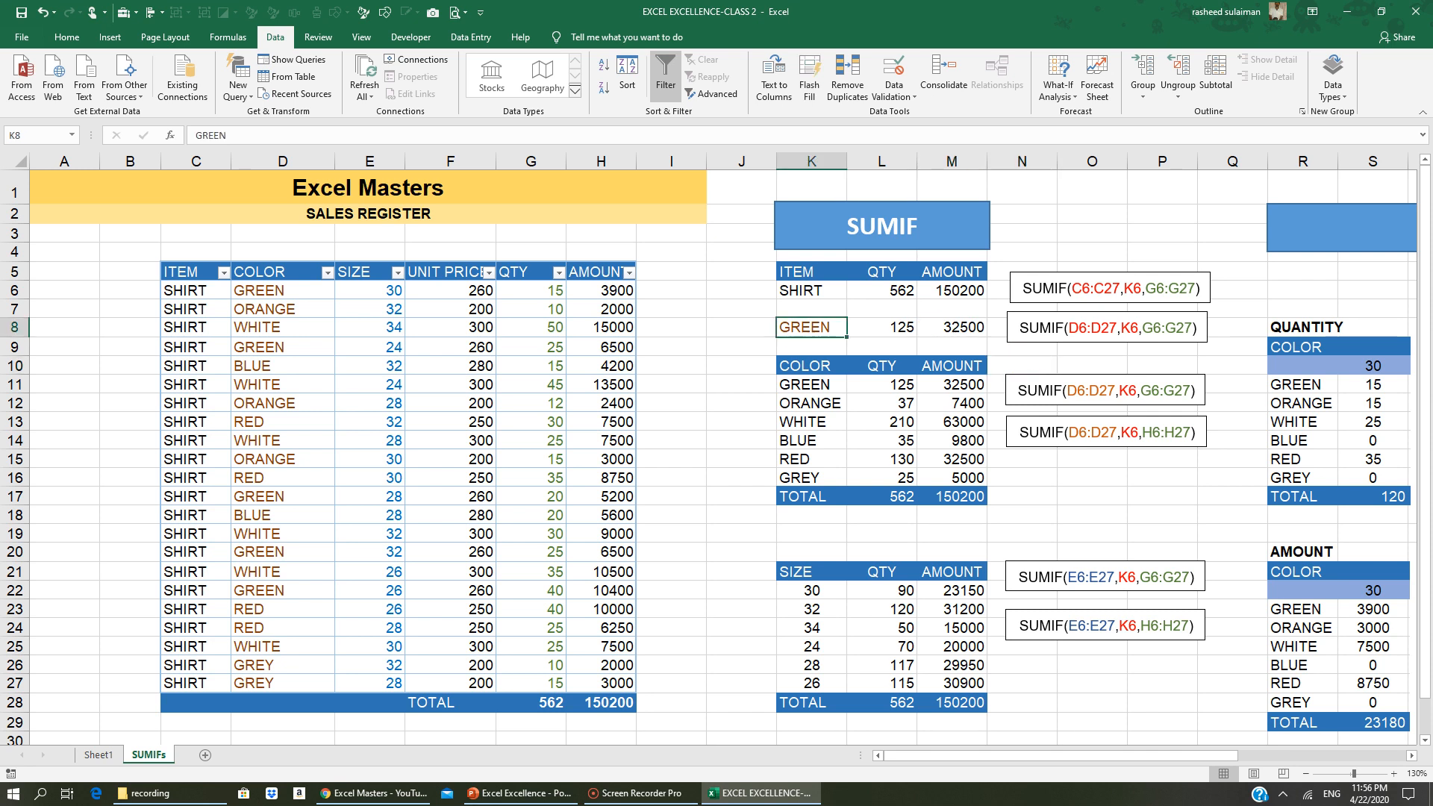
{"action": "type", "text": "RED"}
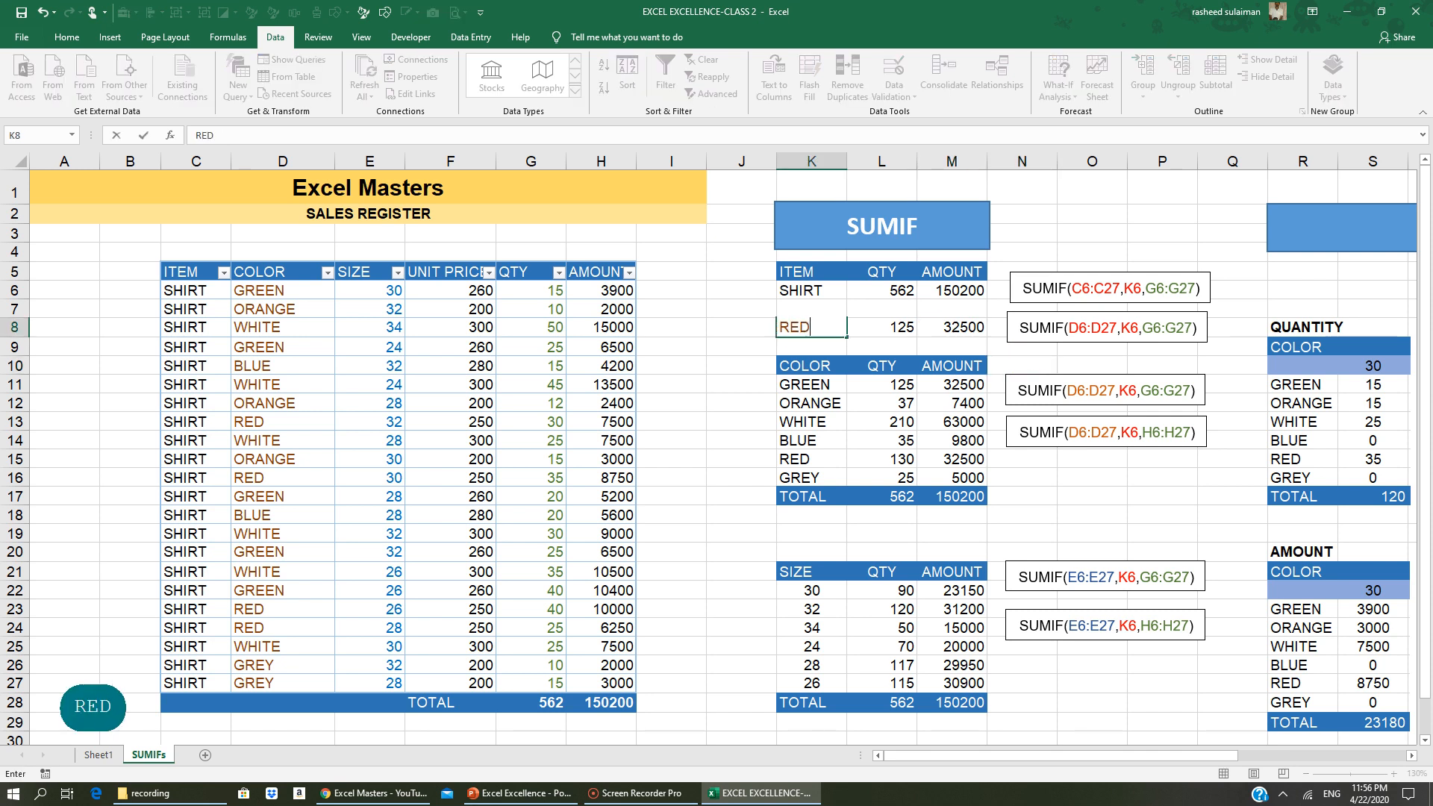
{"action": "key", "text": "Return"}
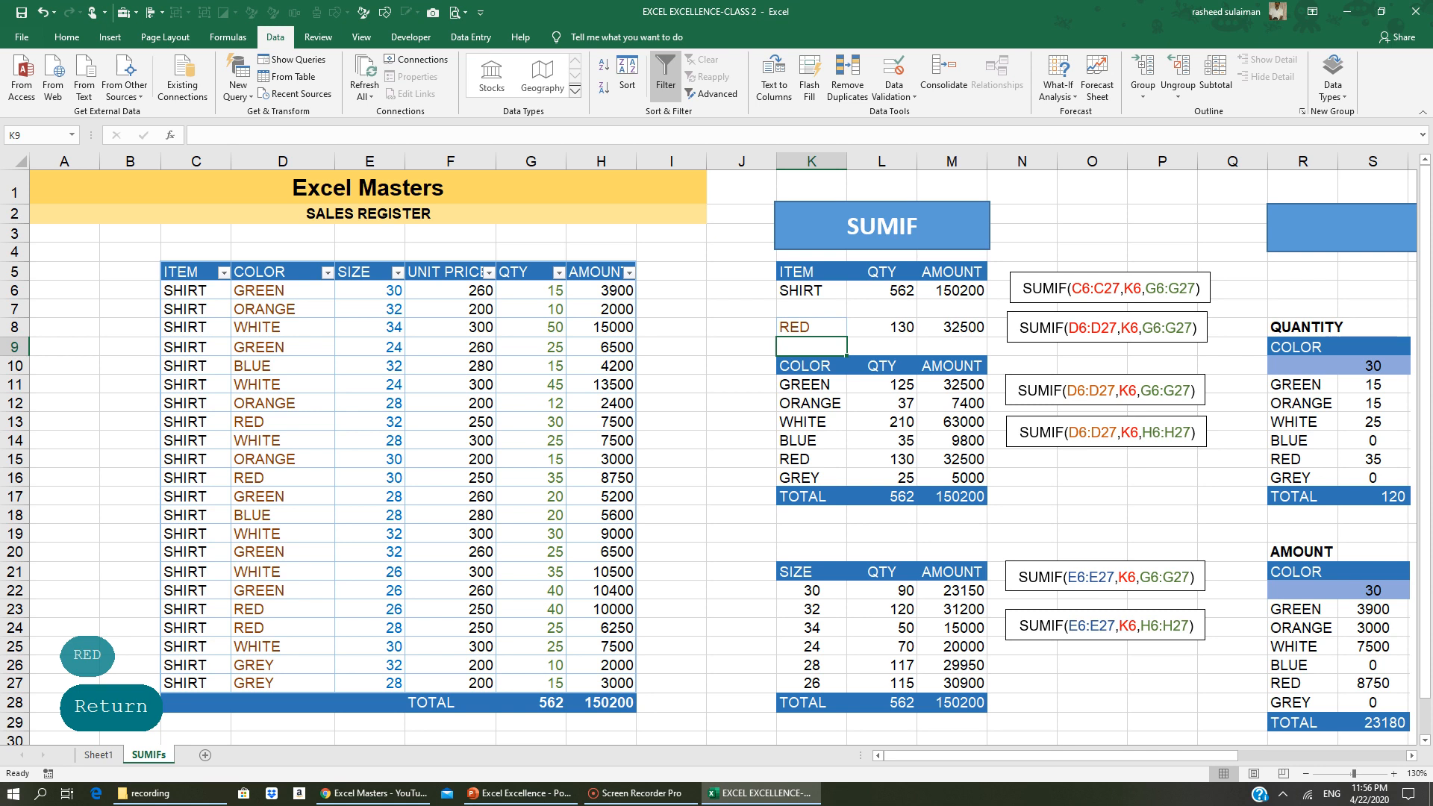
Compare the RED SUMIF in L8 with the register's QTY subtotal by filtering COLOR to RED, and restore all colors
{"action": "left_click", "coordinate": [327, 272]}
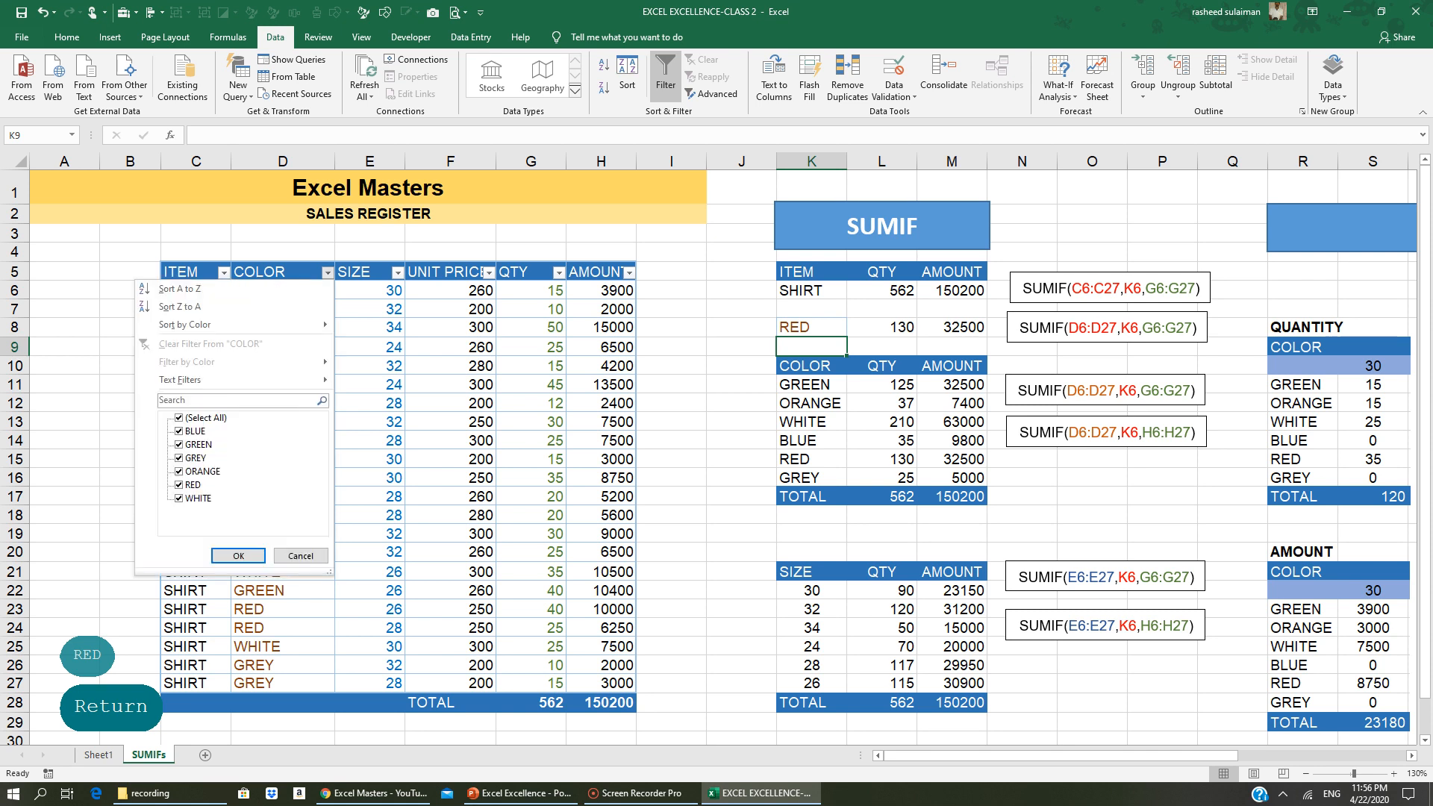
{"action": "left_click", "coordinate": [299, 556]}
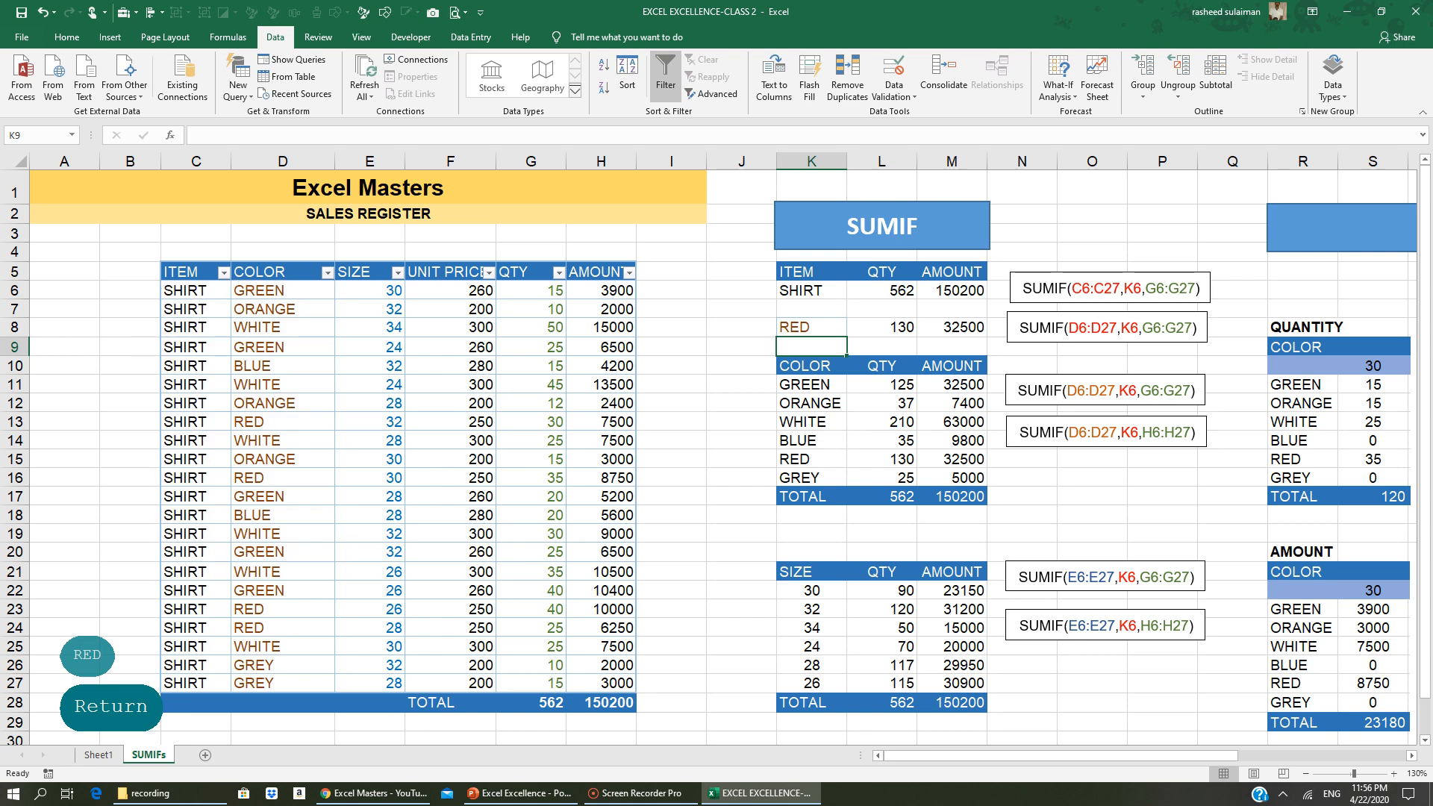
{"action": "left_click", "coordinate": [882, 327]}
{"action": "left_click", "coordinate": [327, 272]}
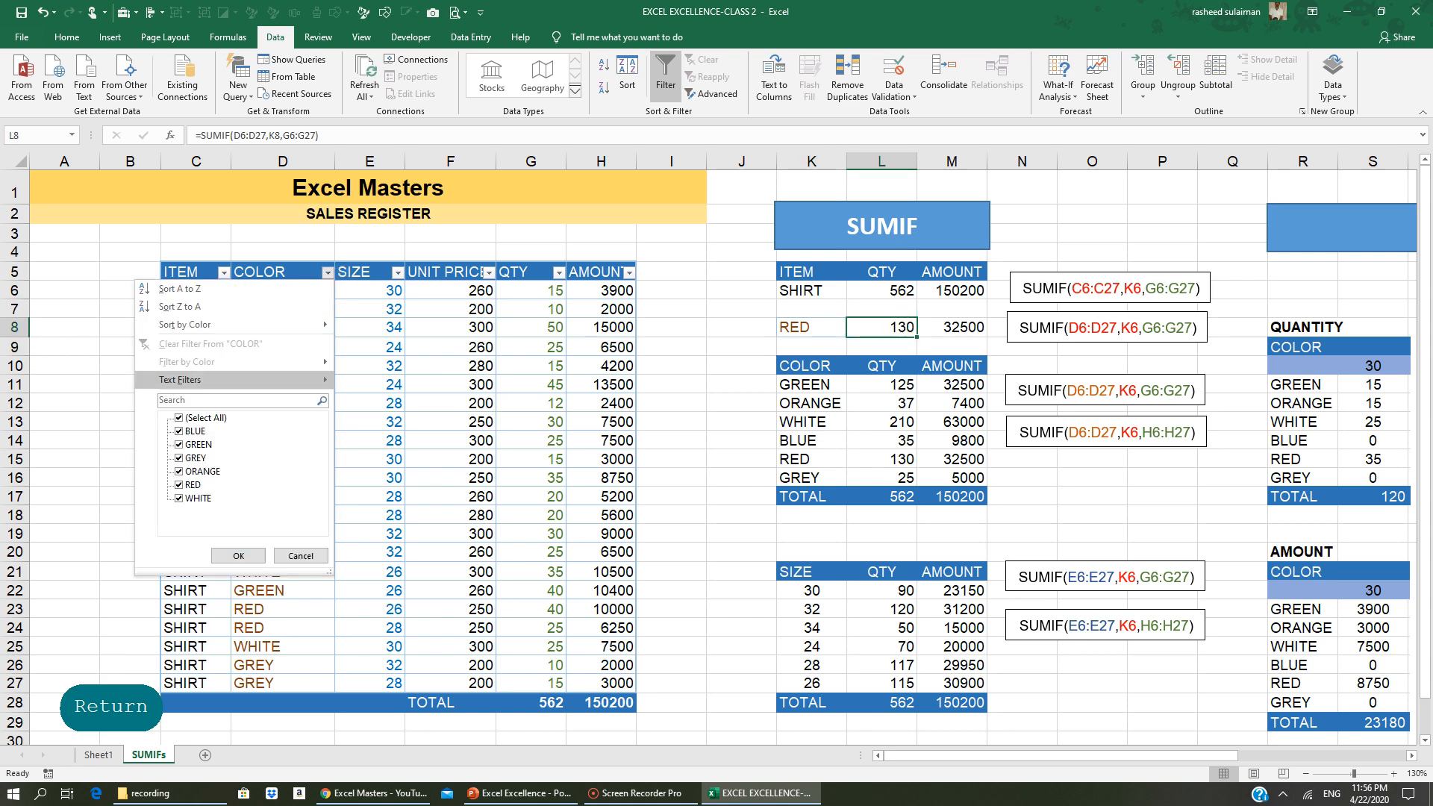
{"action": "left_click", "coordinate": [179, 418]}
{"action": "left_click", "coordinate": [179, 485]}
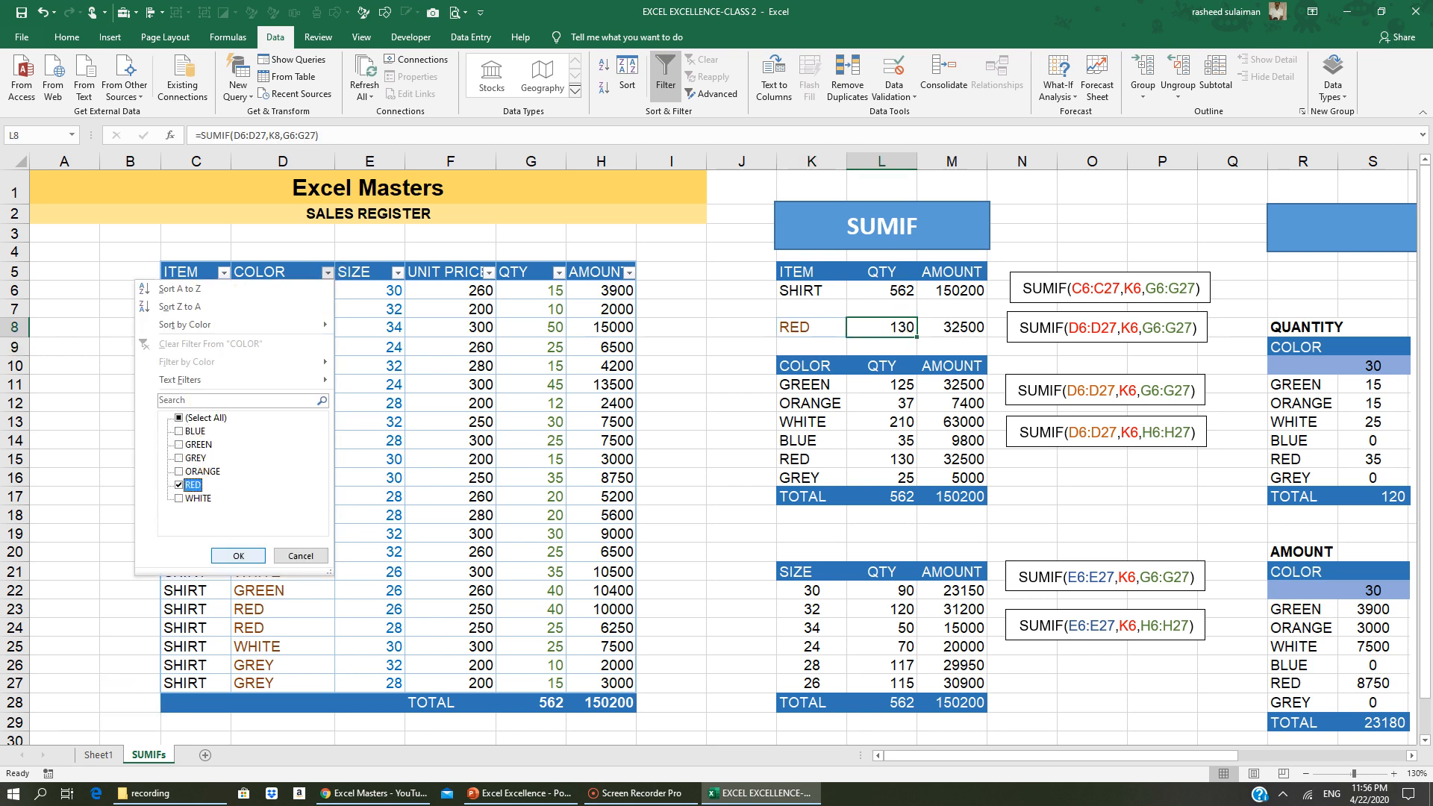
{"action": "left_click", "coordinate": [238, 556]}
{"action": "left_click", "coordinate": [530, 365]}
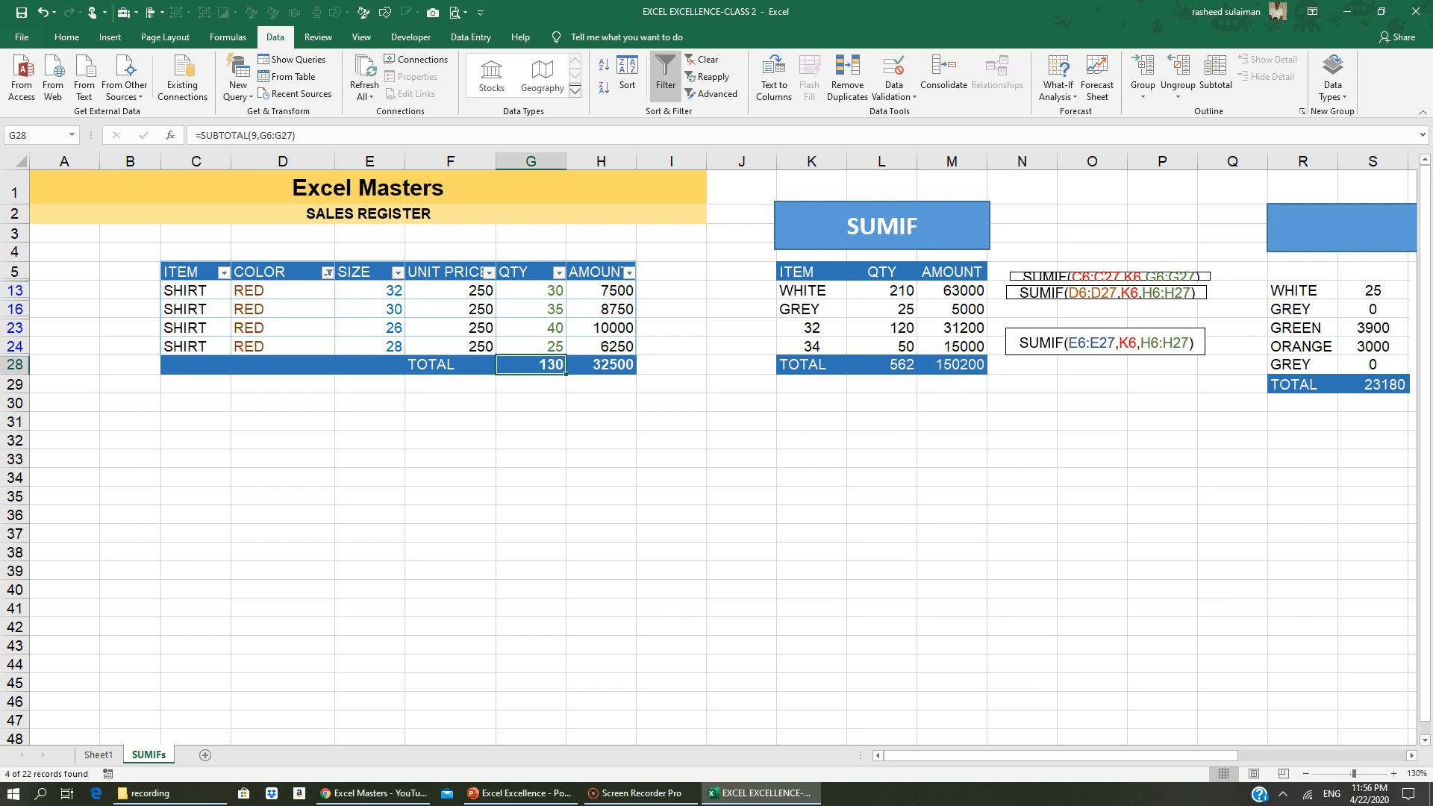
{"action": "left_click", "coordinate": [327, 272]}
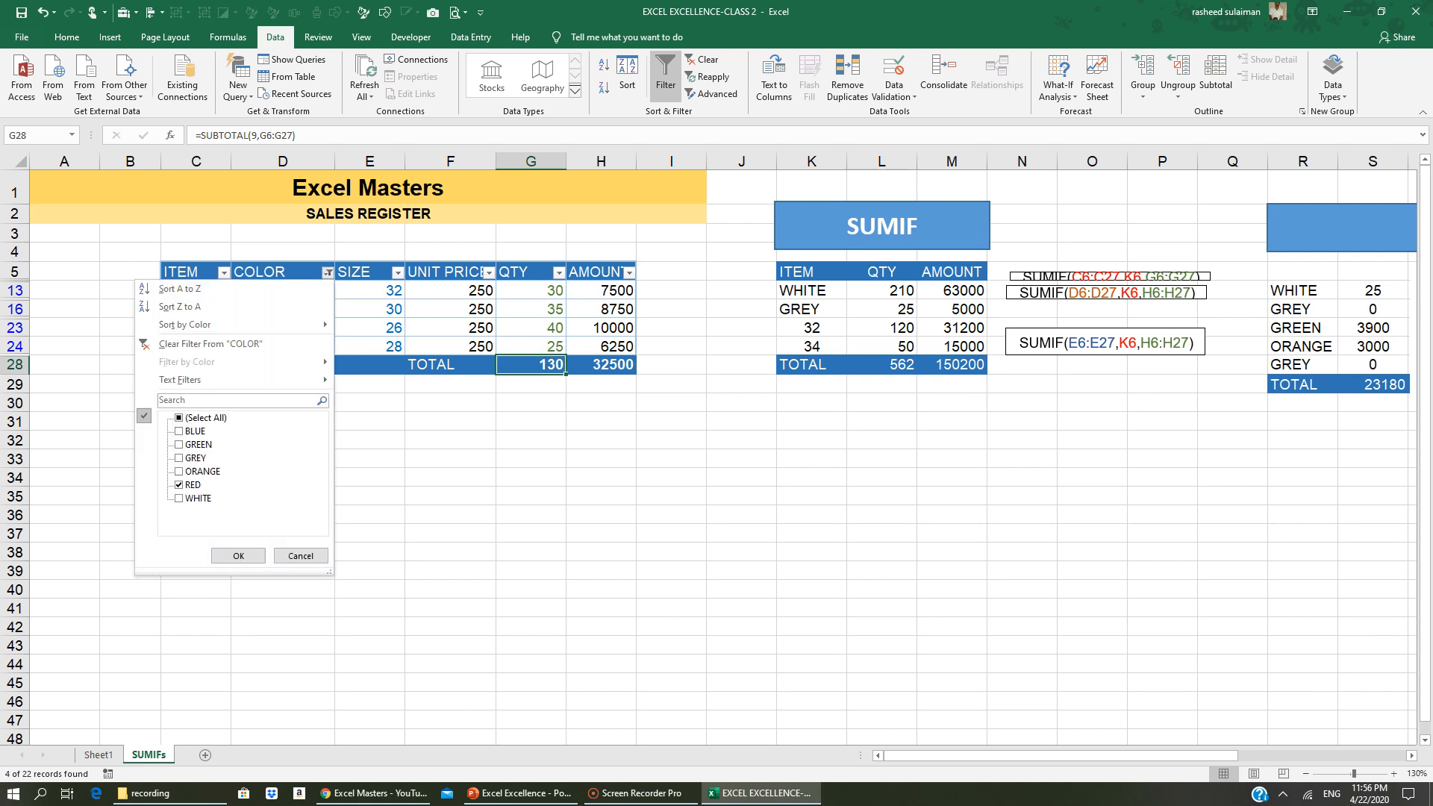
{"action": "left_click", "coordinate": [179, 418]}
{"action": "left_click", "coordinate": [239, 557]}
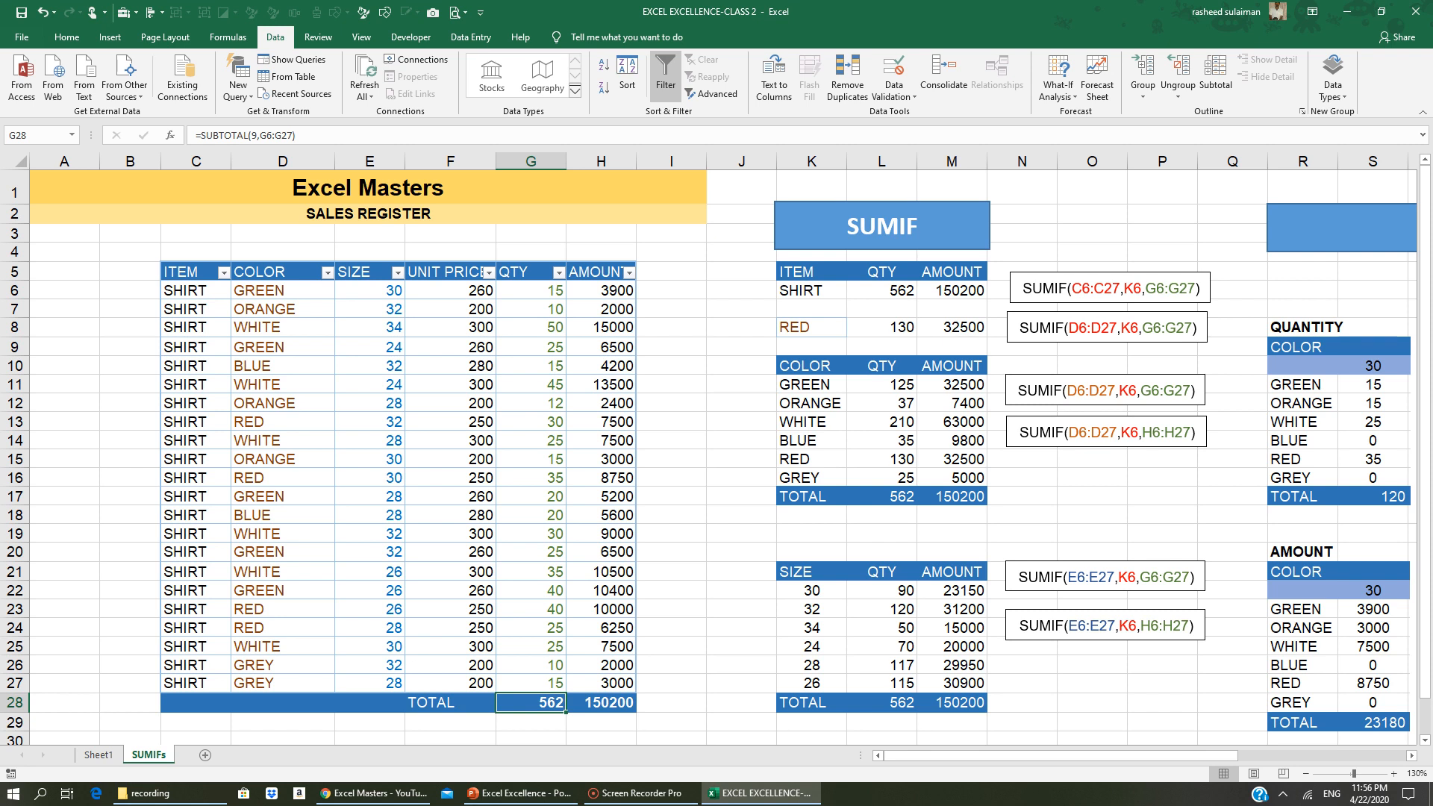
Set the SUMIF criterion in K8 to WHITE and review the recalculated amount formula in M8
{"action": "left_click", "coordinate": [813, 327]}
{"action": "type", "text": "WHIT"}
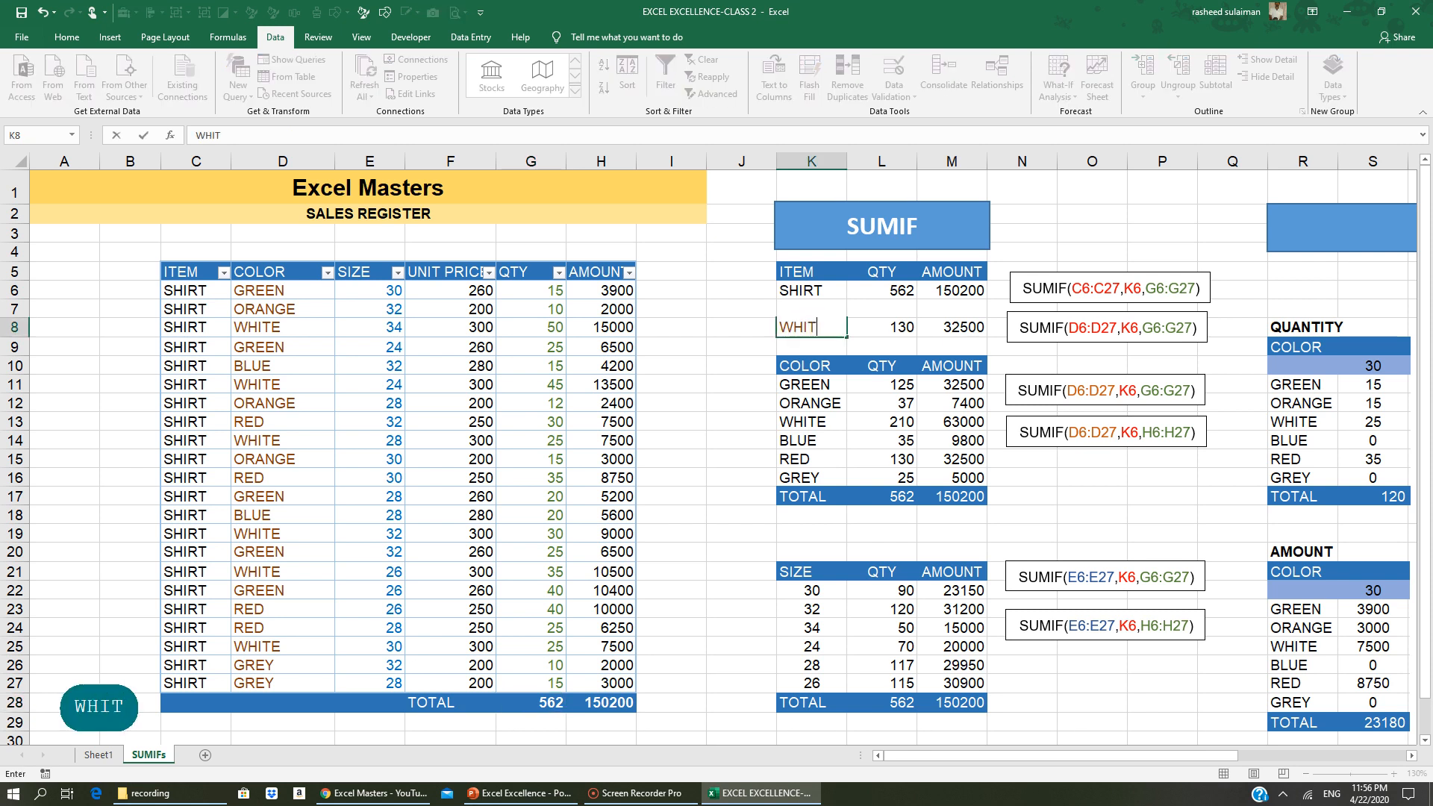
{"action": "type", "text": "E"}
{"action": "key", "text": "Return"}
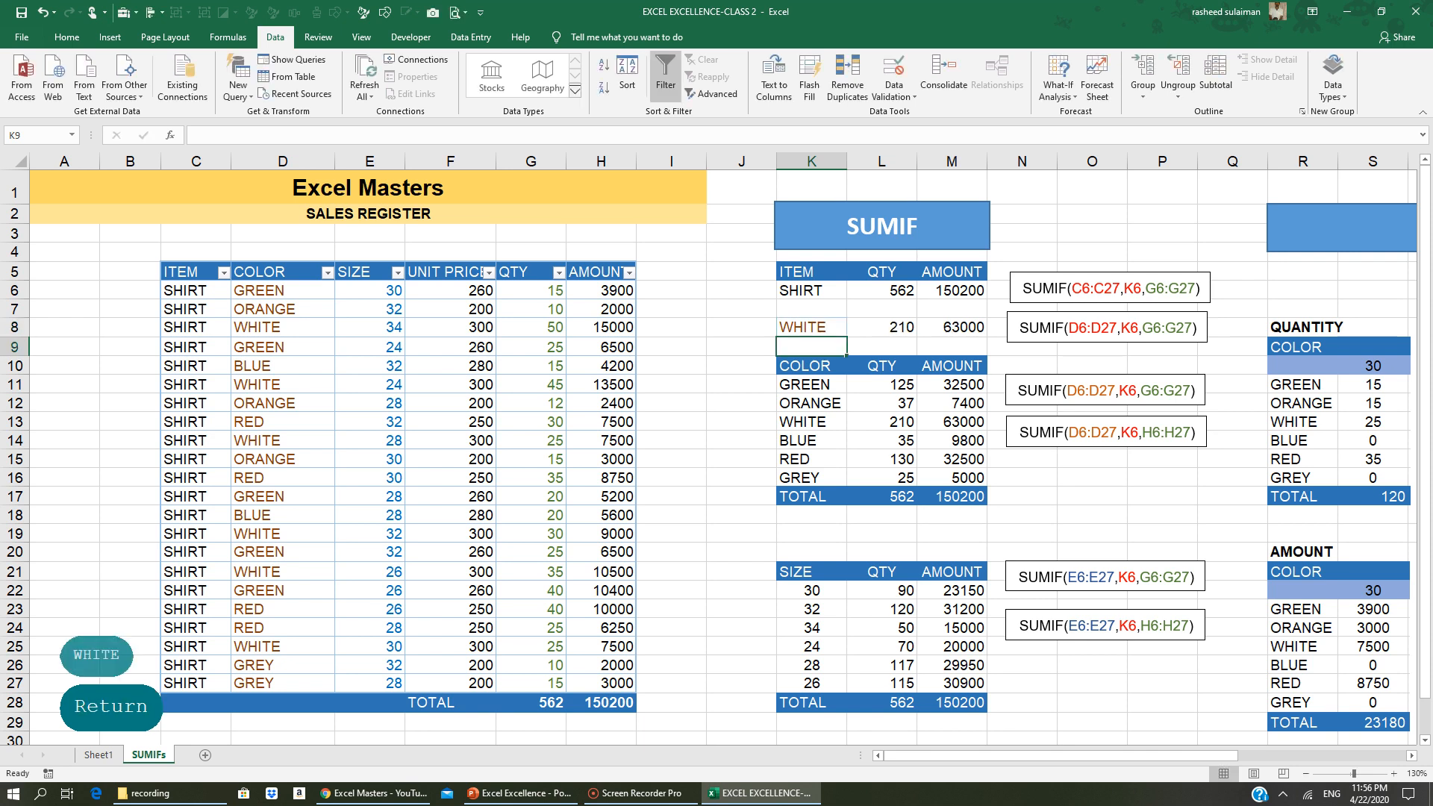
{"action": "left_click", "coordinate": [952, 328]}
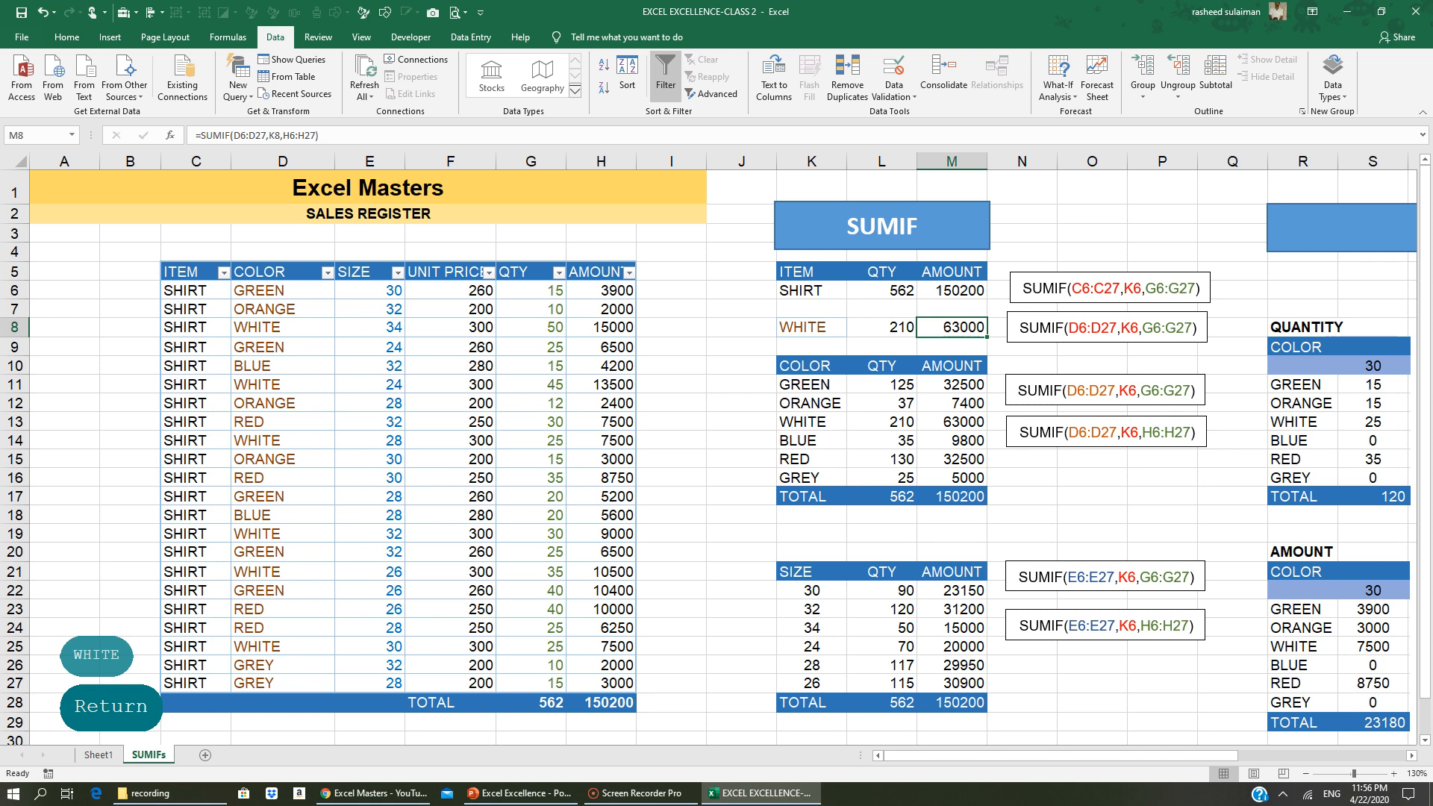
{"action": "left_click", "coordinate": [815, 324]}
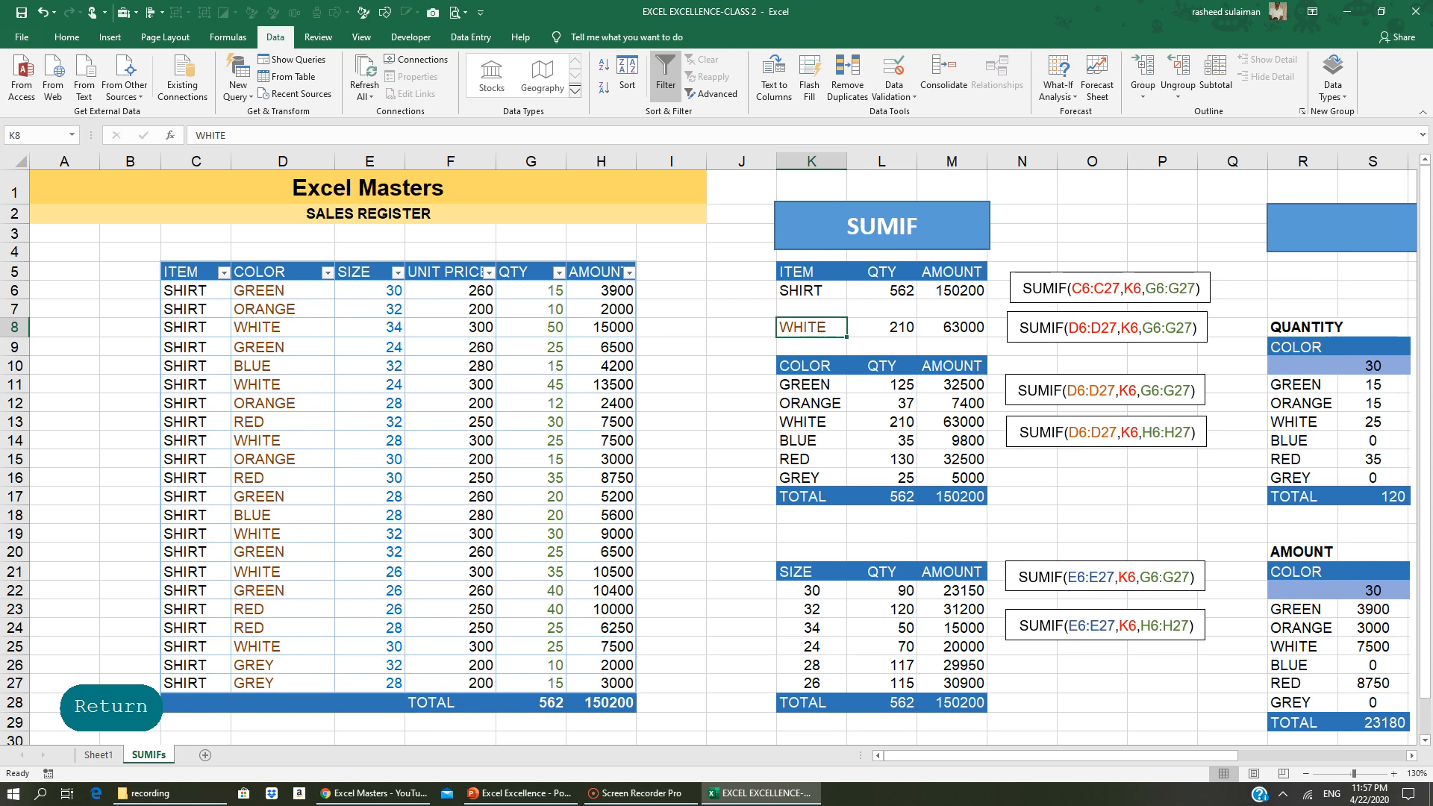
Review the SUMIF formulas in L8 and M8 and the color table's GREEN formulas in L11 and M11
{"action": "left_click", "coordinate": [883, 333]}
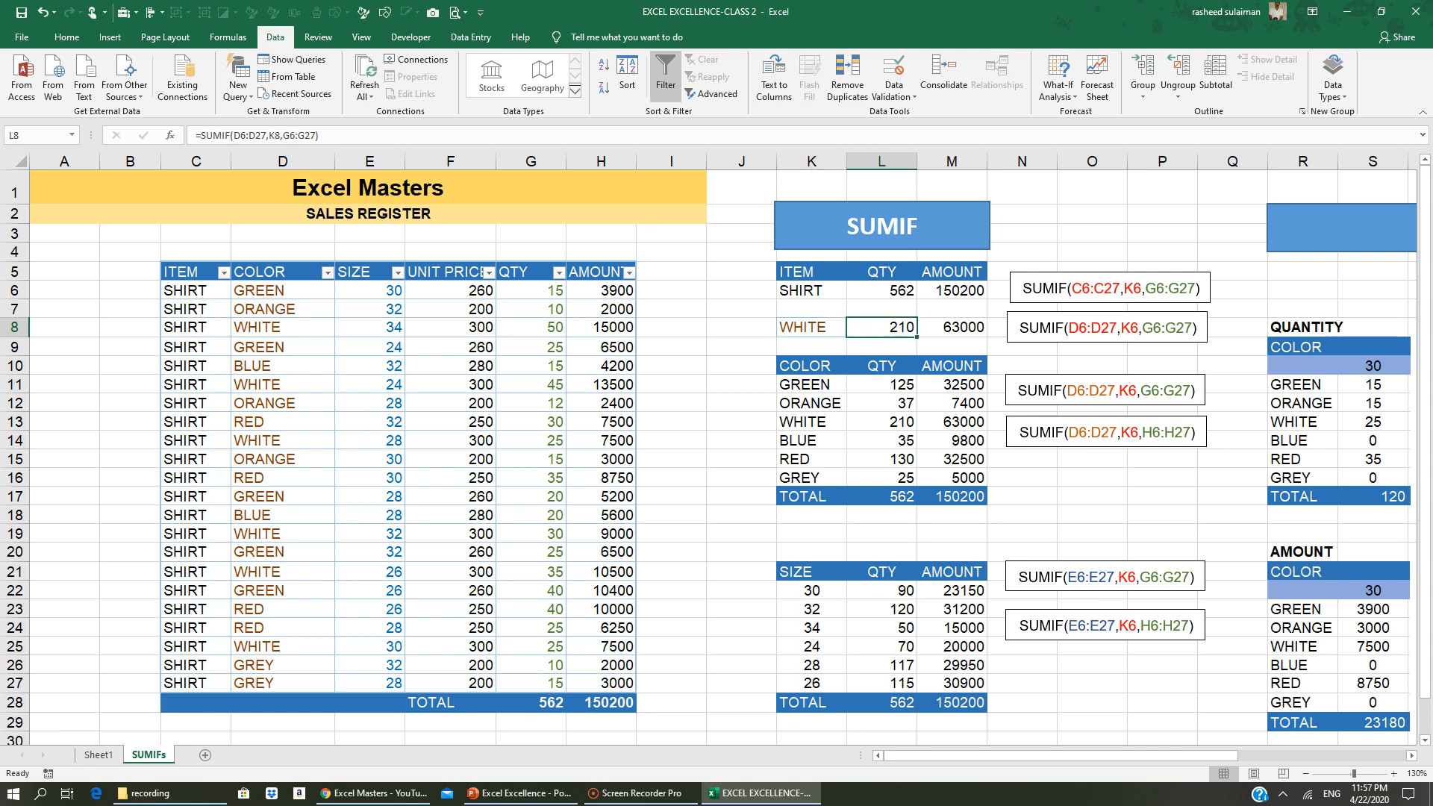
{"action": "key", "text": "Right"}
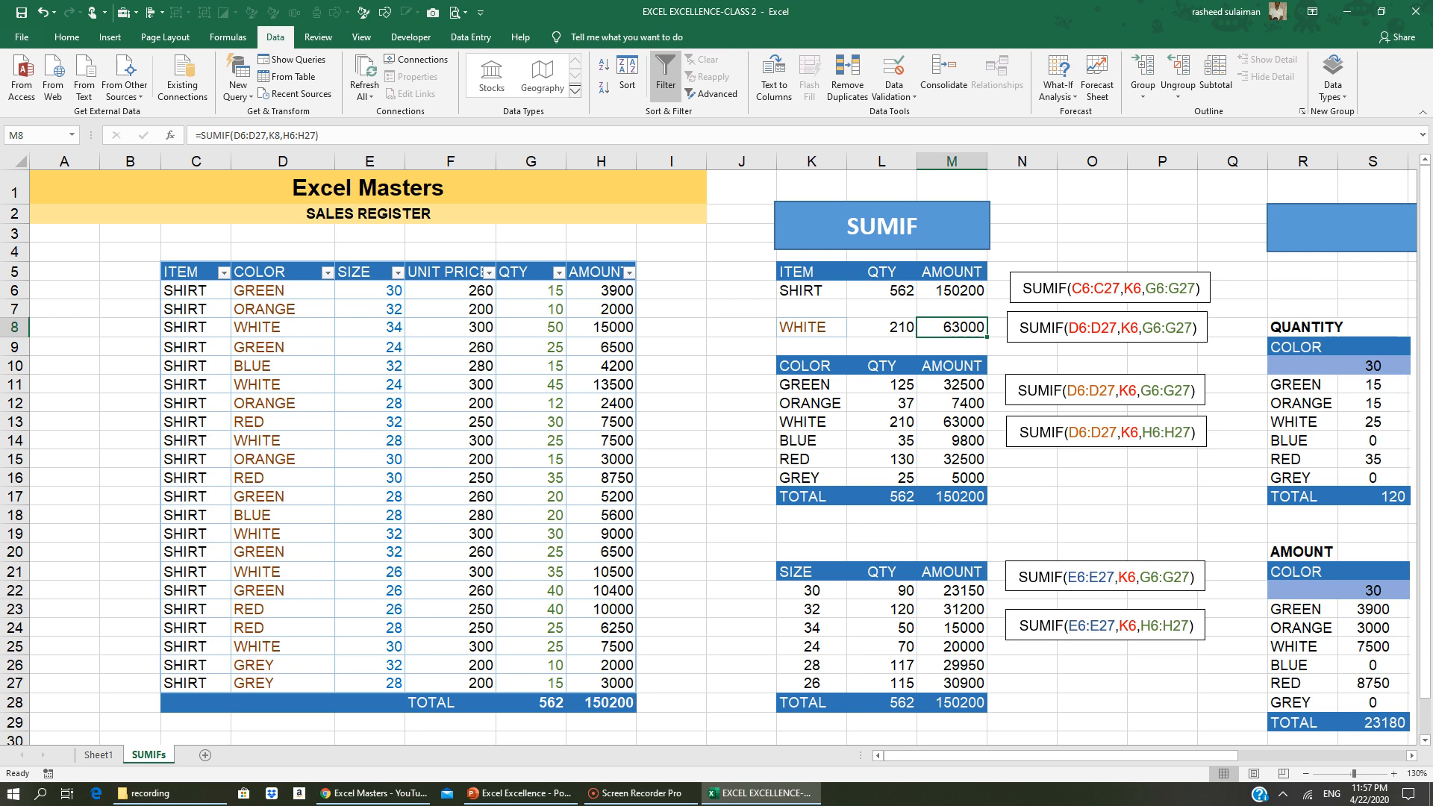
{"action": "left_click", "coordinate": [822, 388]}
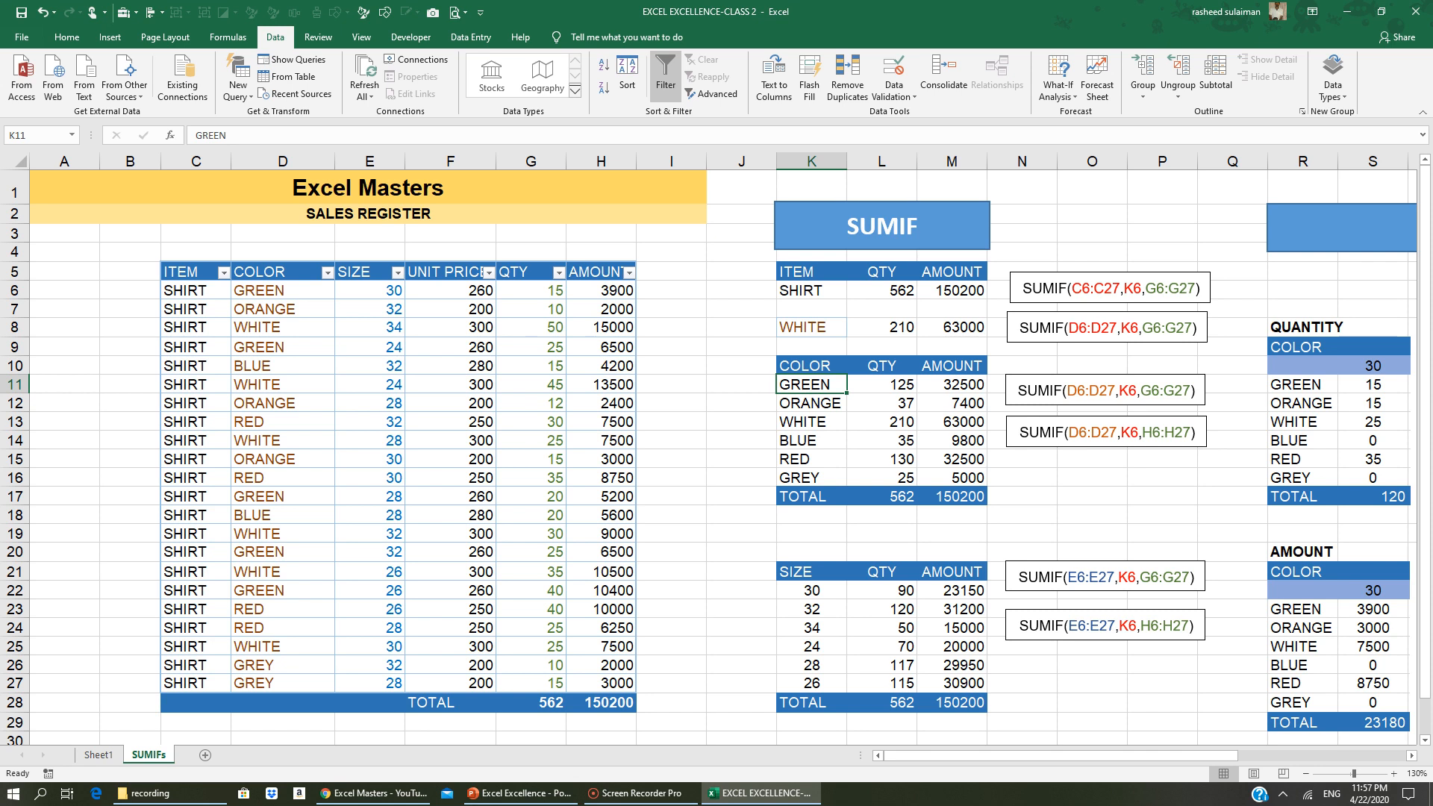
{"action": "left_click_drag", "start_coordinate": [810, 385], "coordinate": [803, 472]}
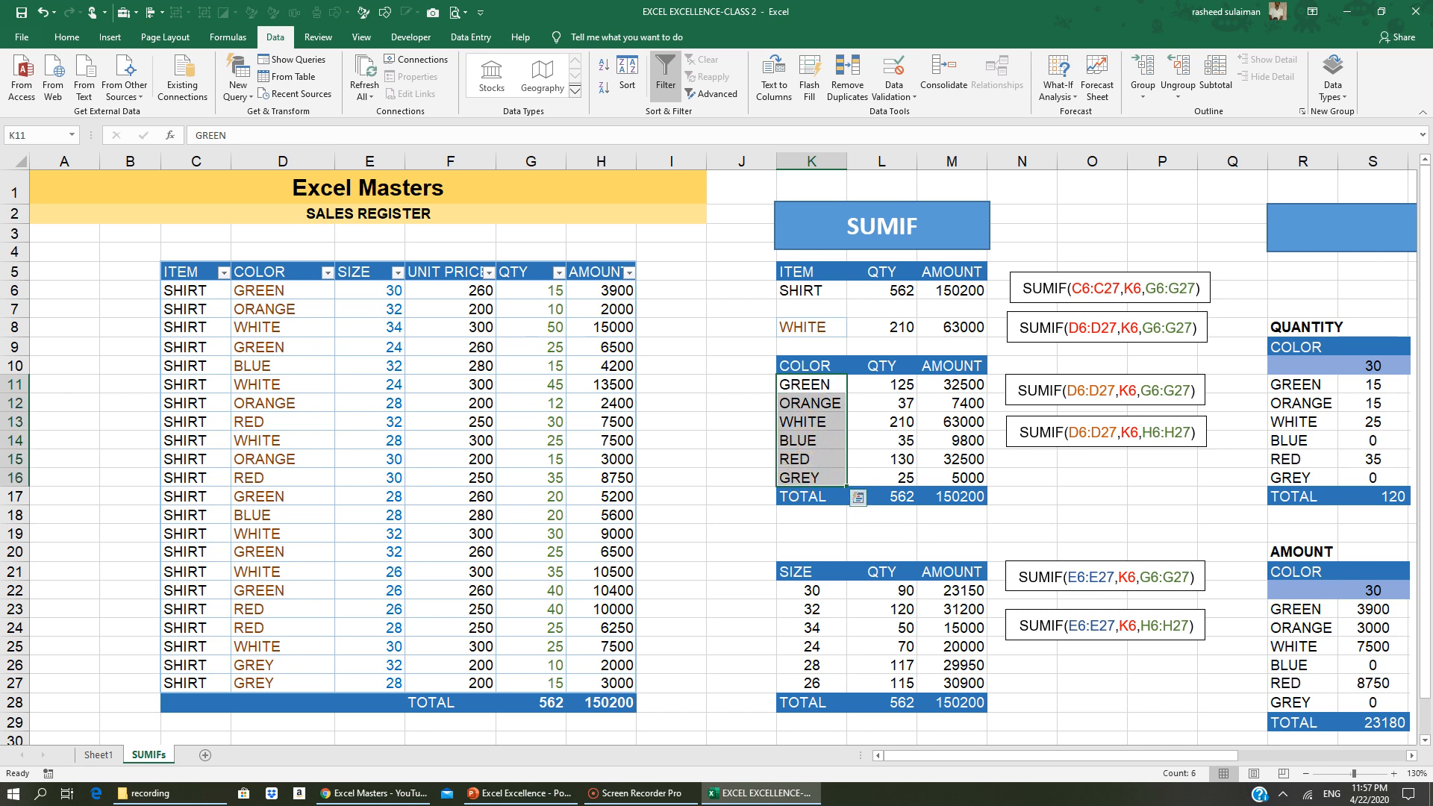
{"action": "left_click", "coordinate": [899, 384]}
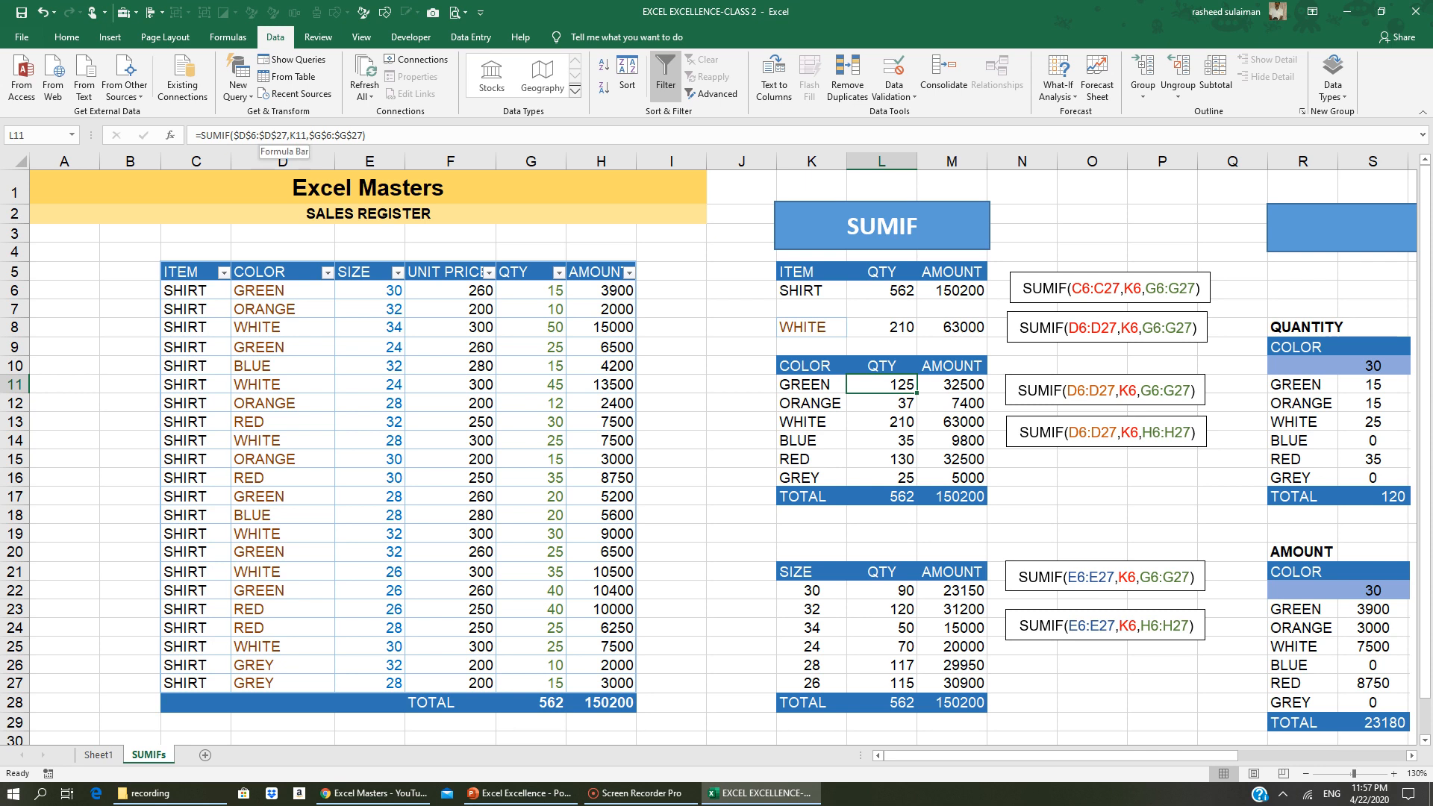
{"action": "left_click", "coordinate": [949, 383]}
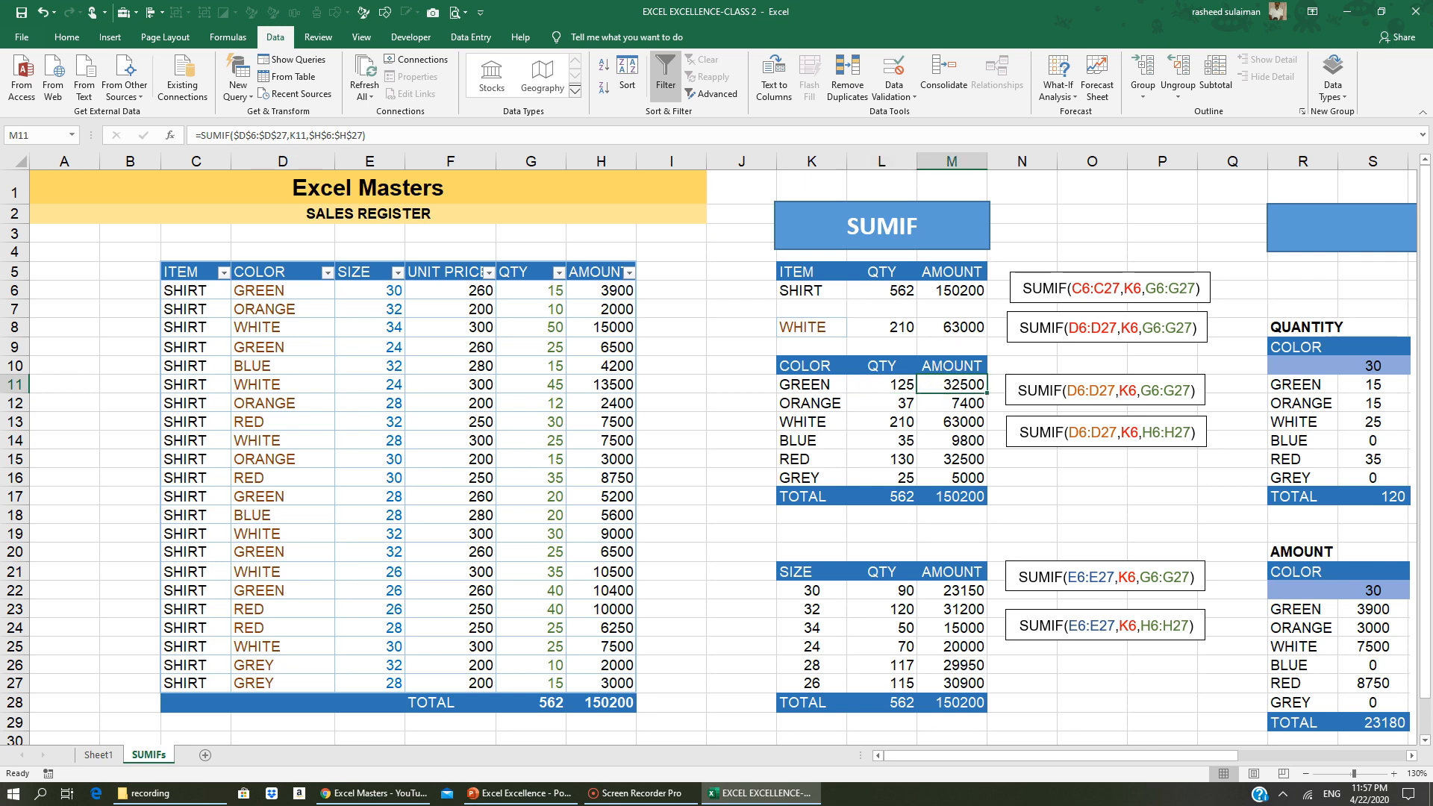
Examine the color table's SUMIF quantities for ORANGE, WHITE and BLUE, comparing the WHITE one with L8
{"action": "left_click", "coordinate": [844, 403]}
{"action": "left_click", "coordinate": [900, 403]}
{"action": "left_click", "coordinate": [806, 422]}
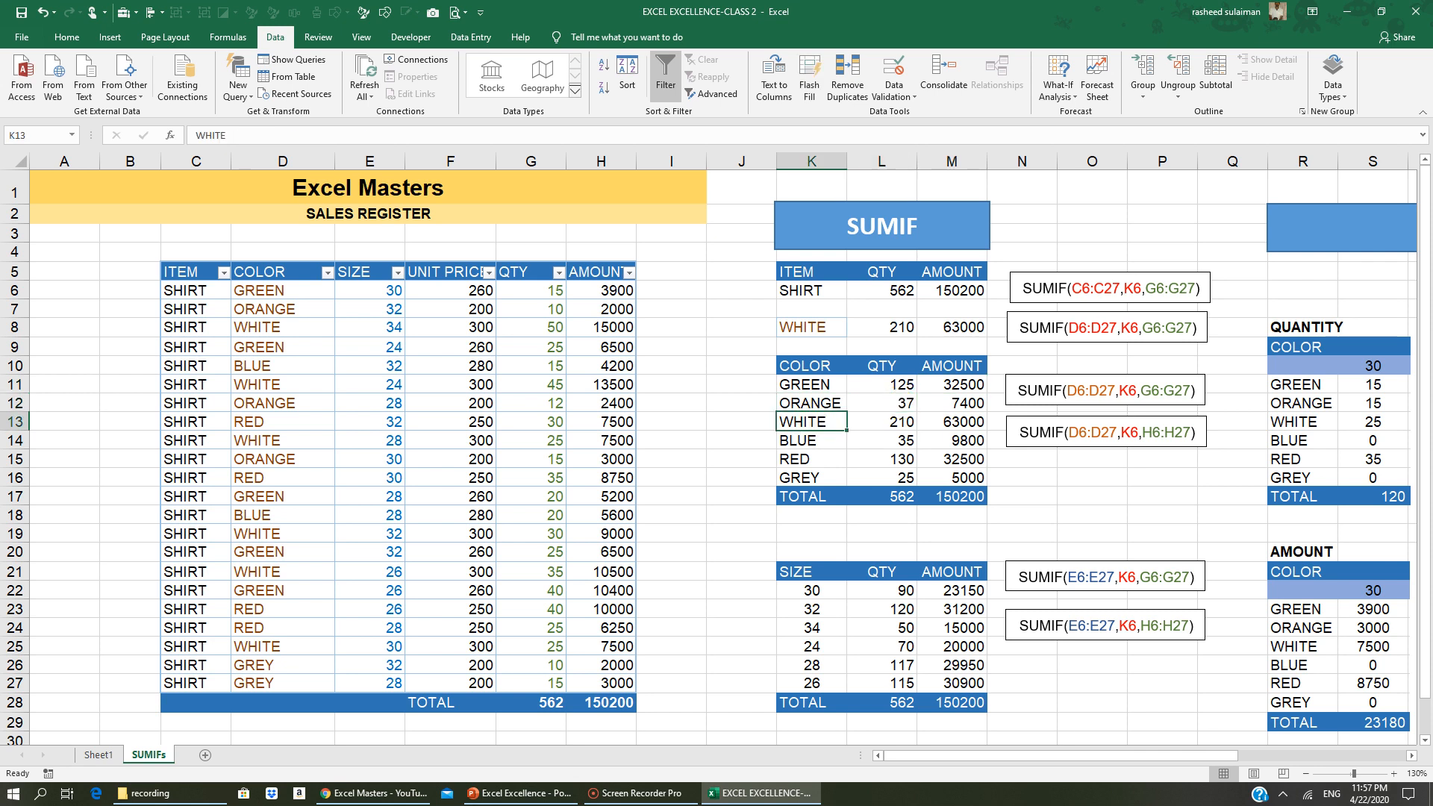
{"action": "left_click", "coordinate": [904, 419]}
{"action": "left_click", "coordinate": [901, 327]}
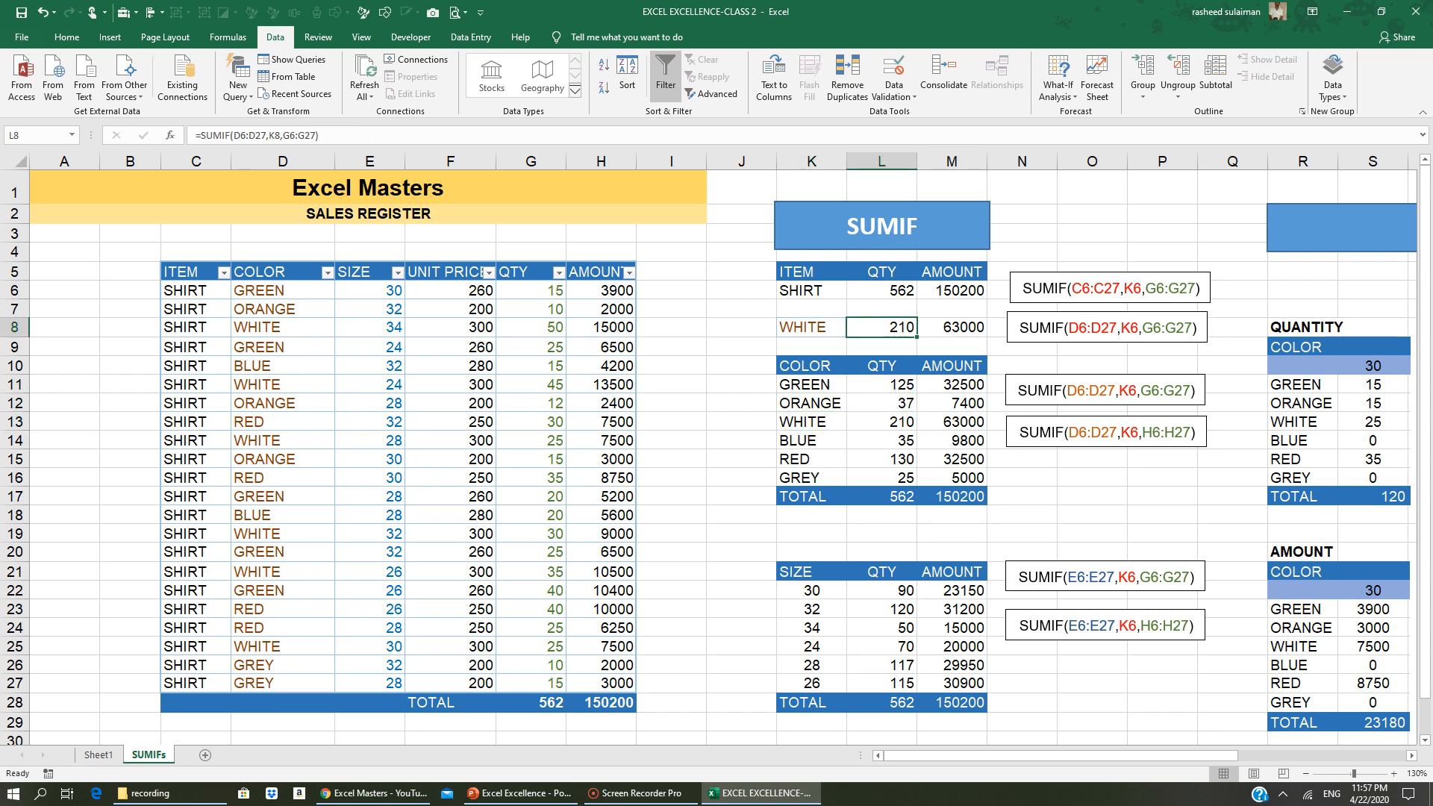
{"action": "left_click", "coordinate": [806, 441]}
{"action": "left_click", "coordinate": [901, 440]}
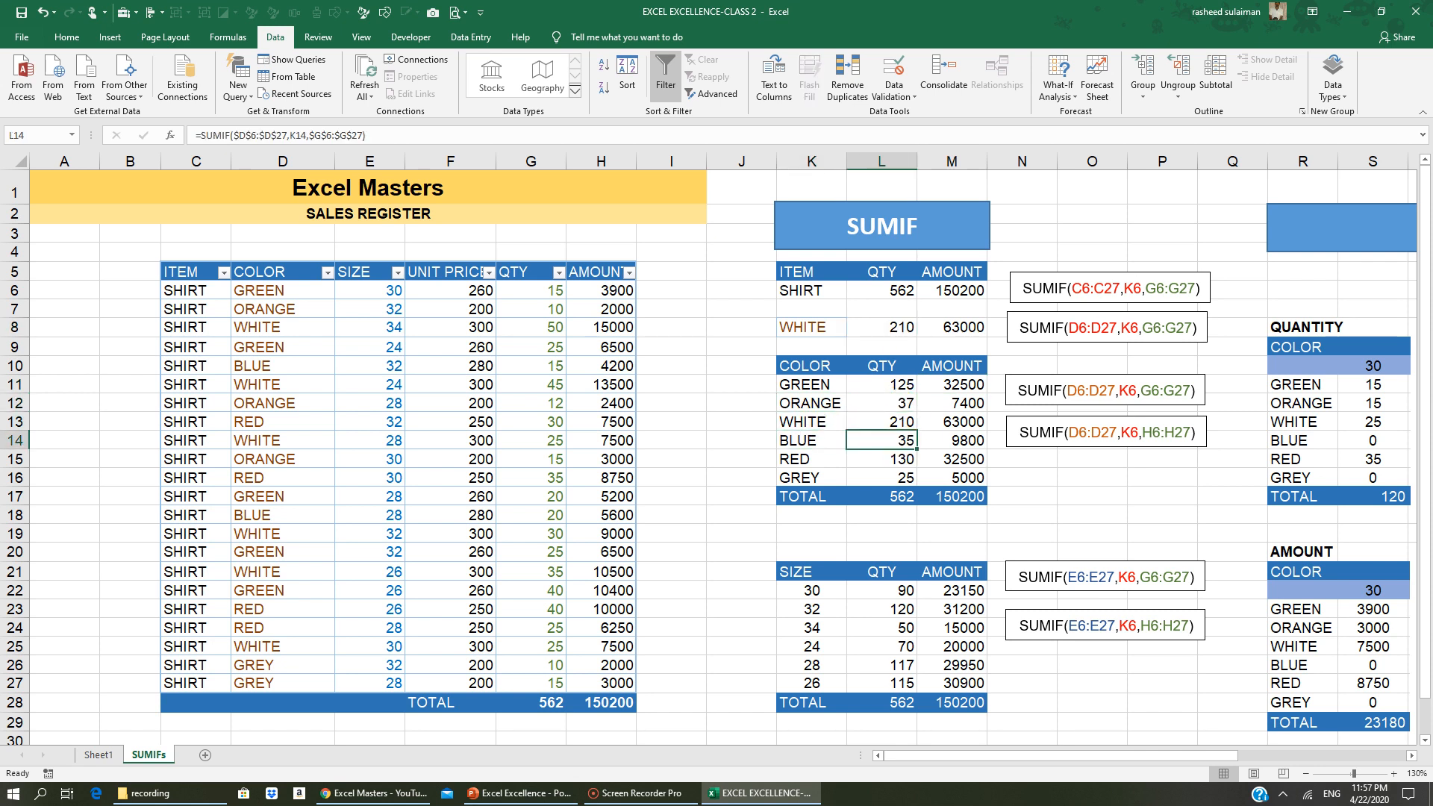
Set the SUMIF criterion in K8 to BLUE and compare row 8 with the color table's BLUE quantity and amount
{"action": "left_click", "coordinate": [820, 328]}
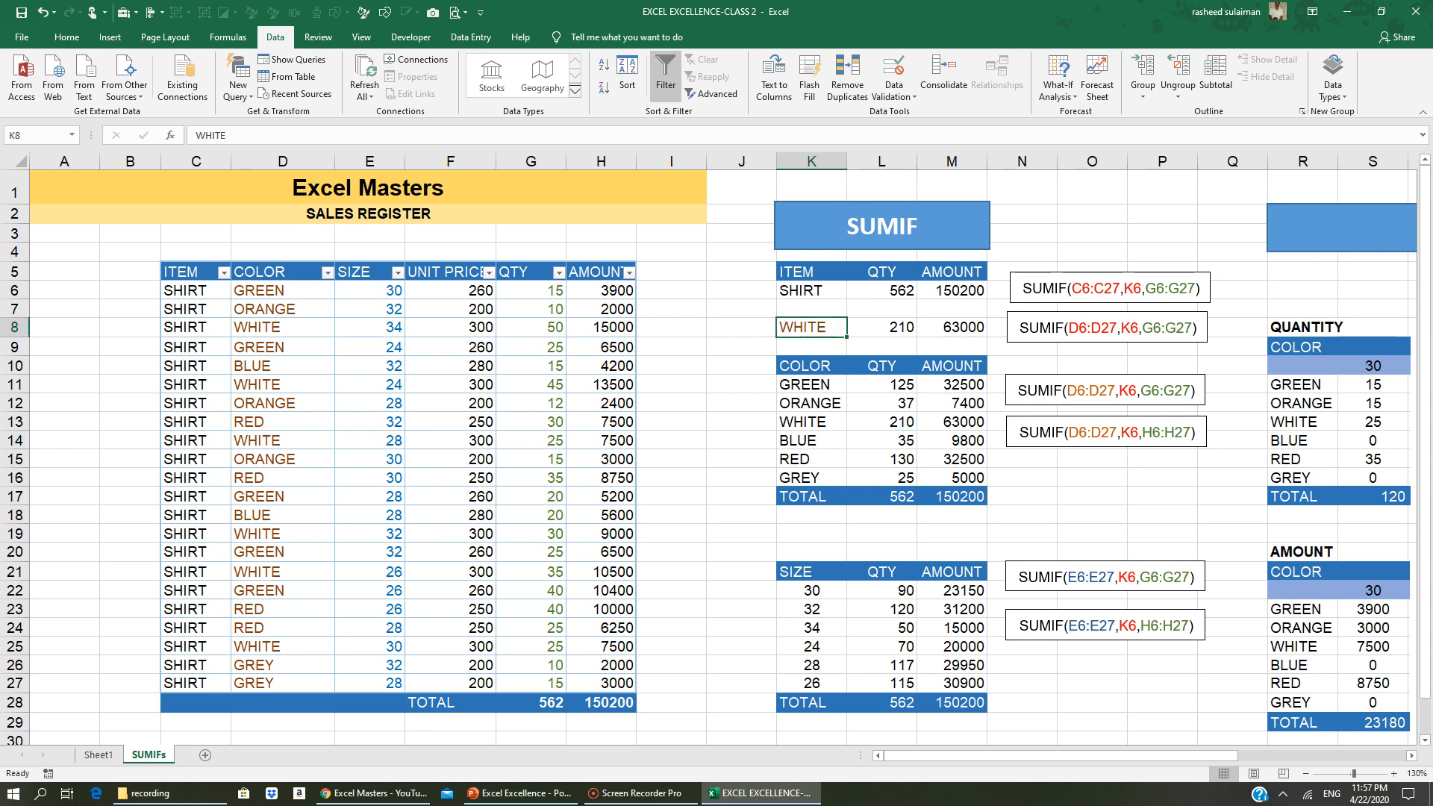
{"action": "type", "text": "BLUE"}
{"action": "key", "text": "Return"}
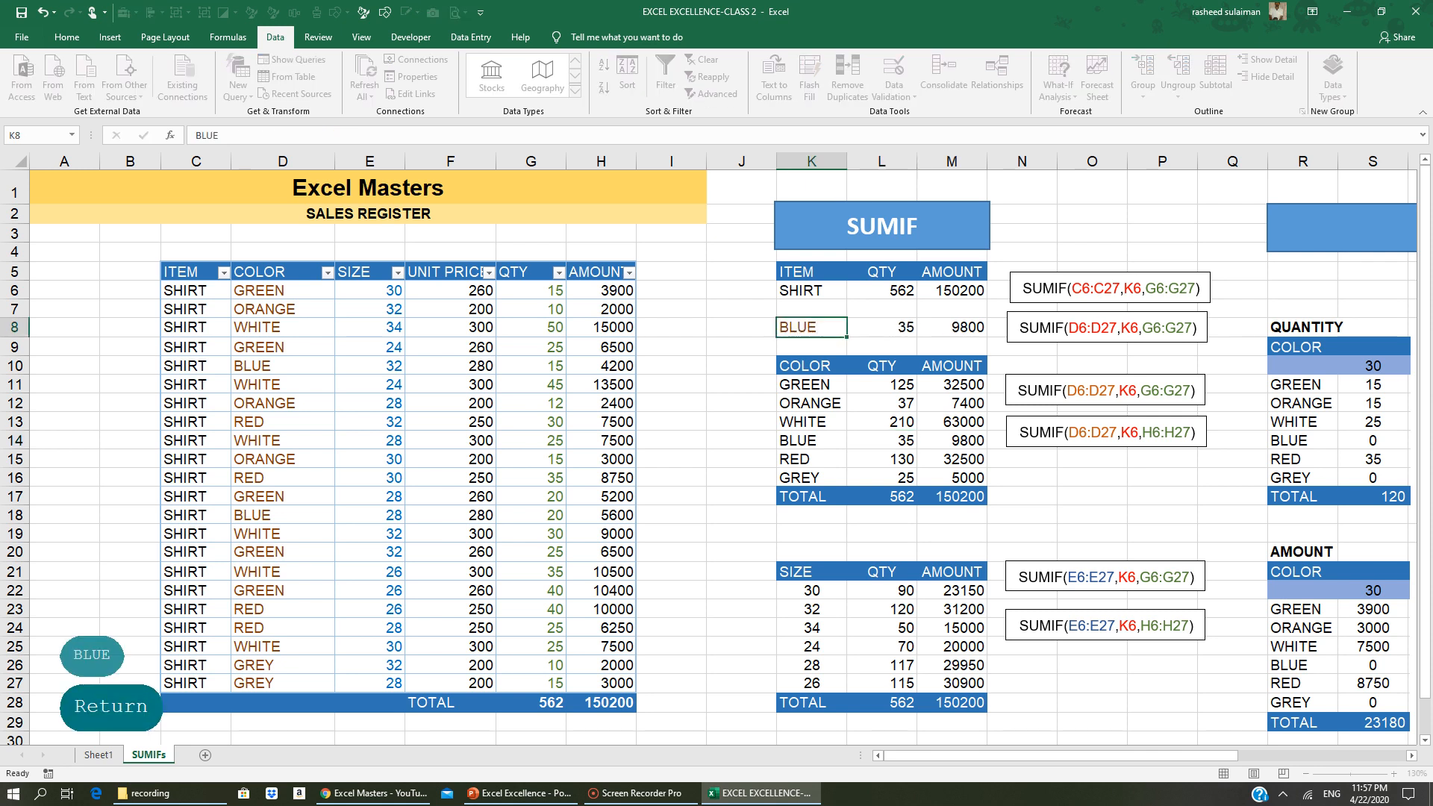
{"action": "left_click", "coordinate": [895, 441]}
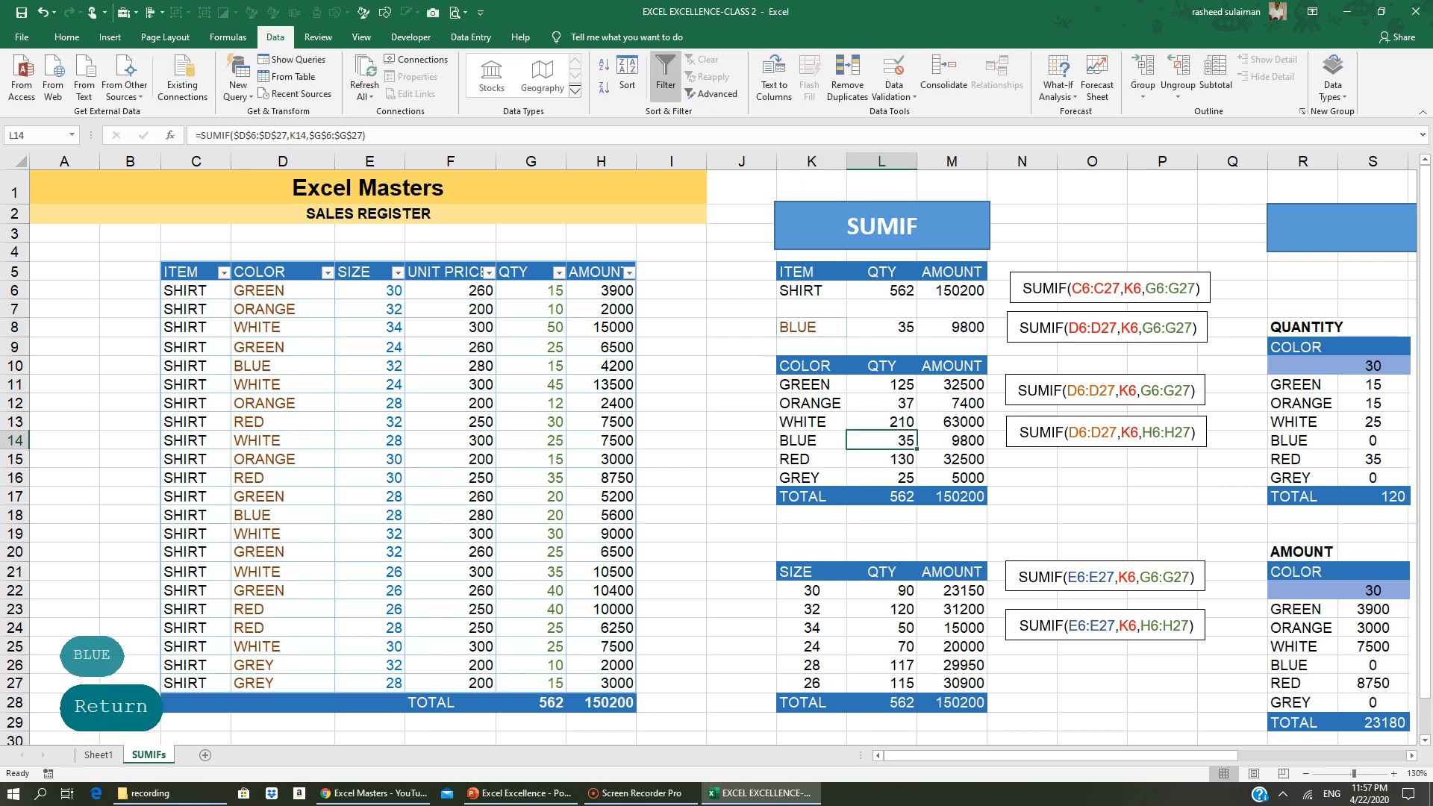
{"action": "left_click", "coordinate": [954, 441]}
Check the color table's RED and GREY rows and its totals in L17 and M17 against the register's QTY total in G28
{"action": "left_click", "coordinate": [812, 459]}
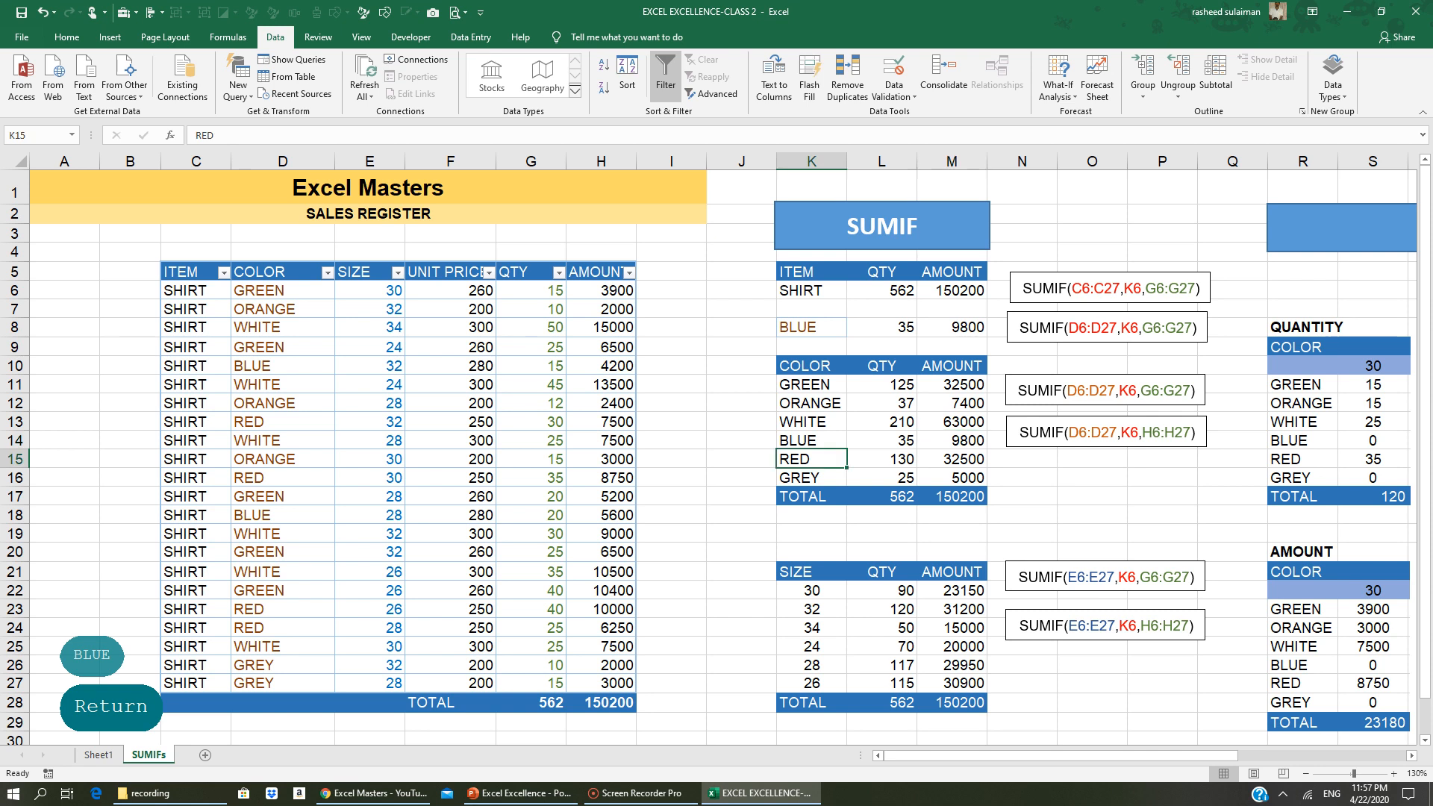
{"action": "left_click", "coordinate": [796, 474]}
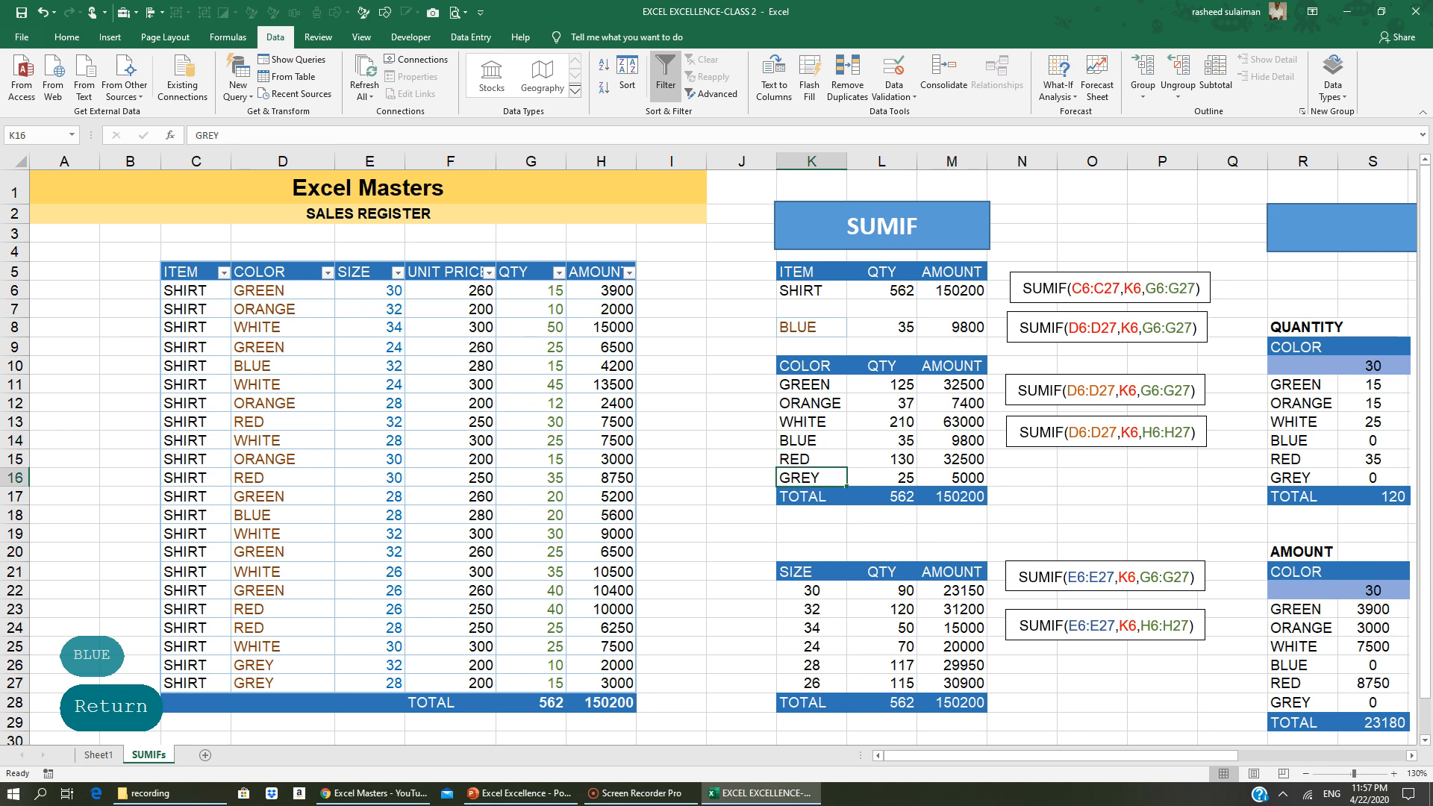
{"action": "left_click", "coordinate": [894, 492]}
{"action": "left_click", "coordinate": [230, 135]}
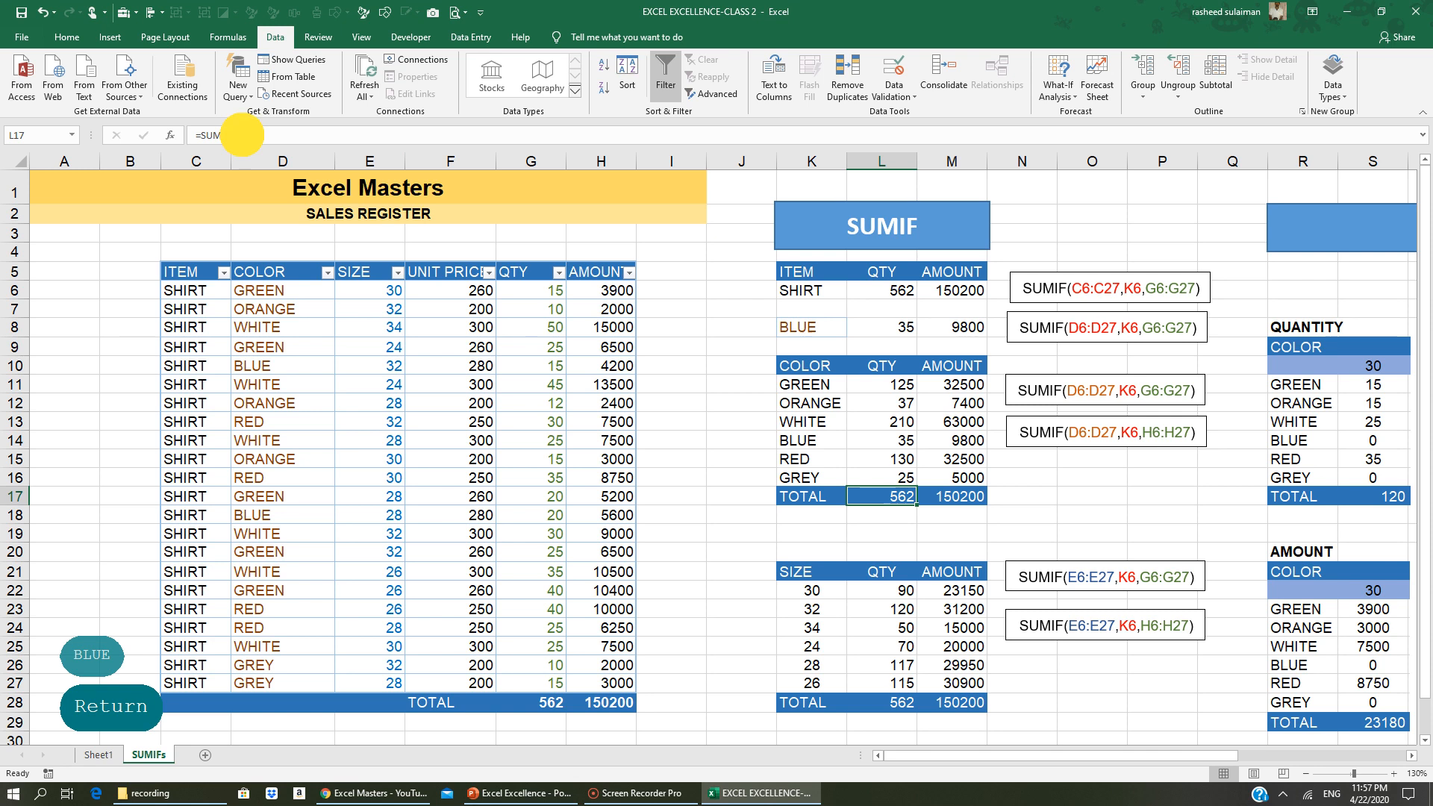
{"action": "key", "text": "Return"}
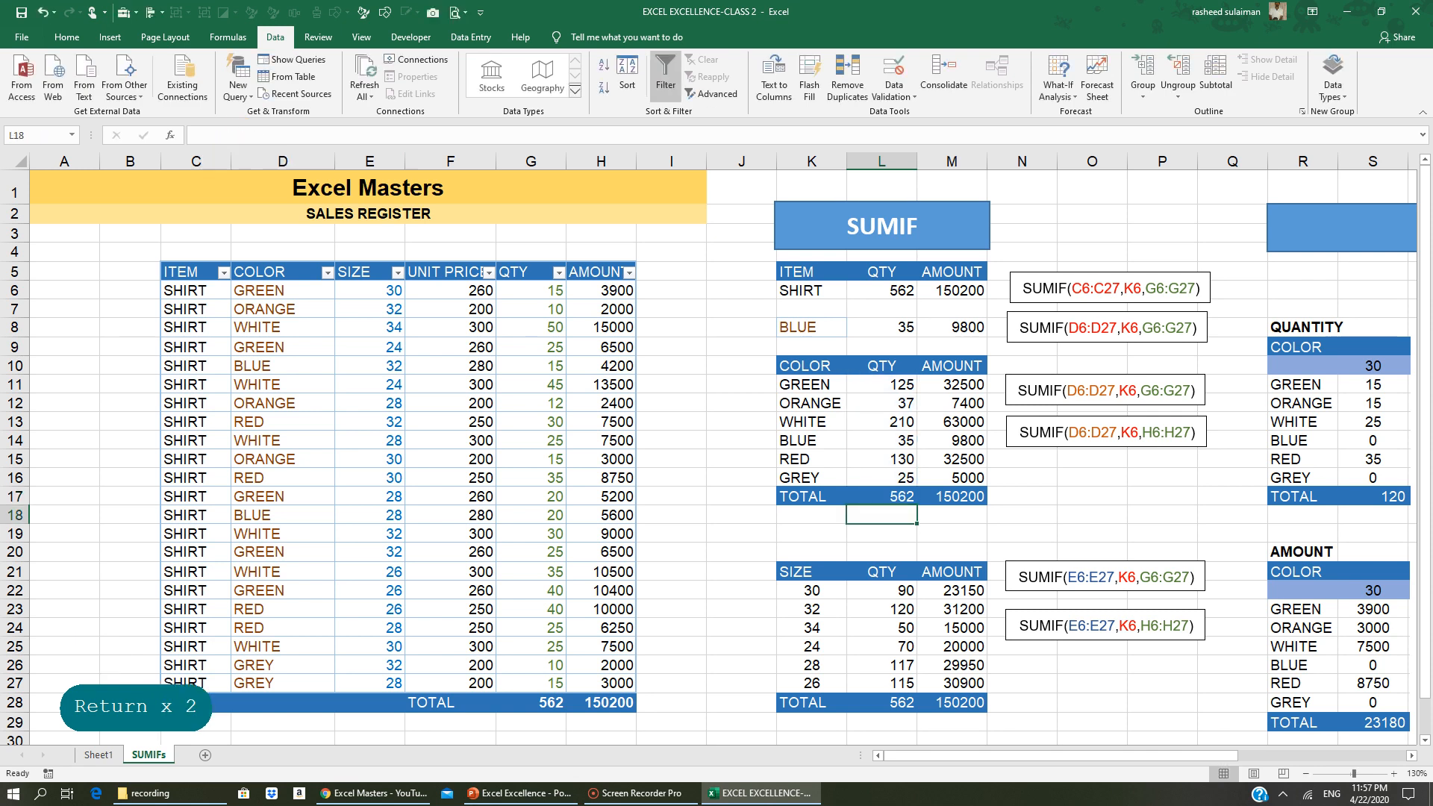
{"action": "left_click", "coordinate": [533, 706]}
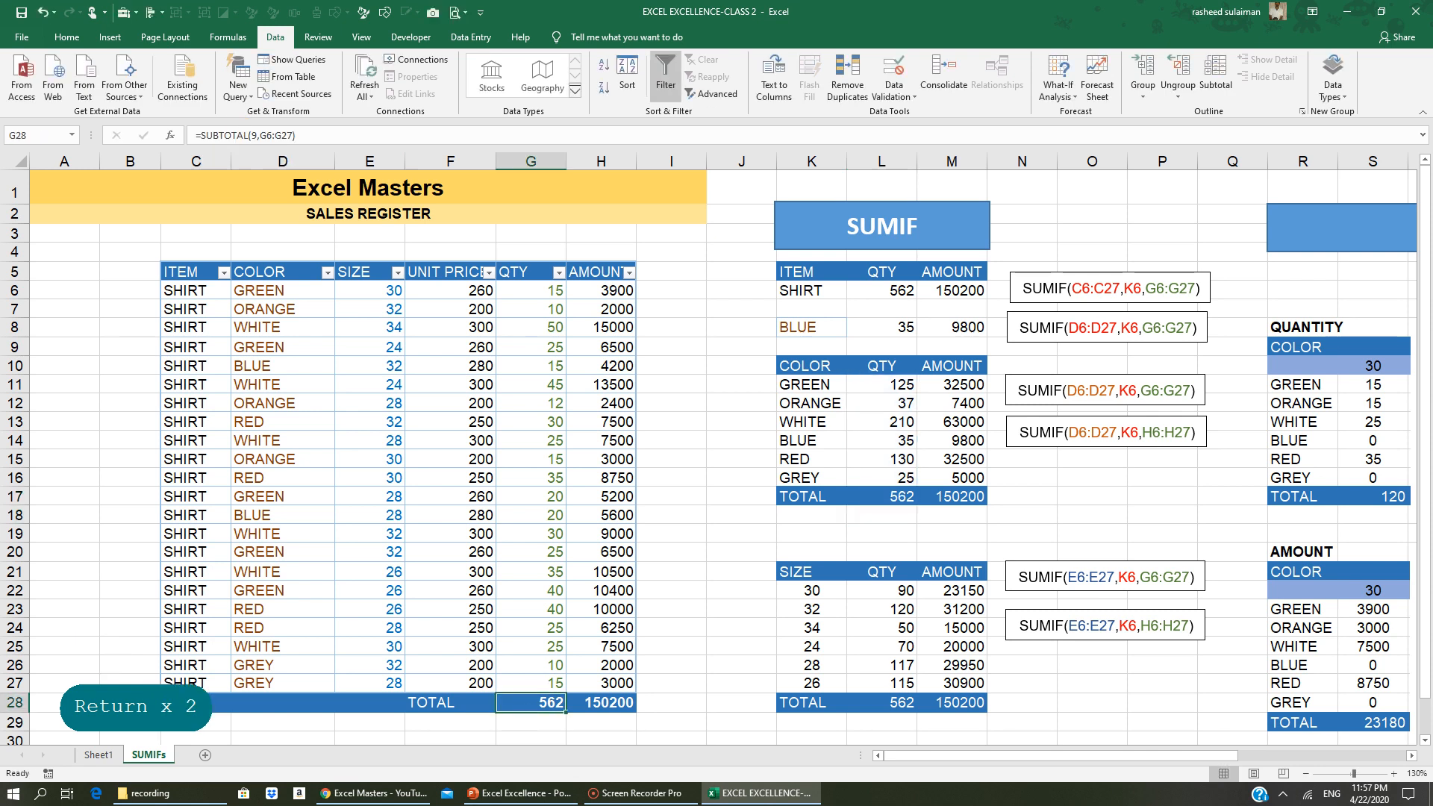
{"action": "left_click", "coordinate": [960, 495]}
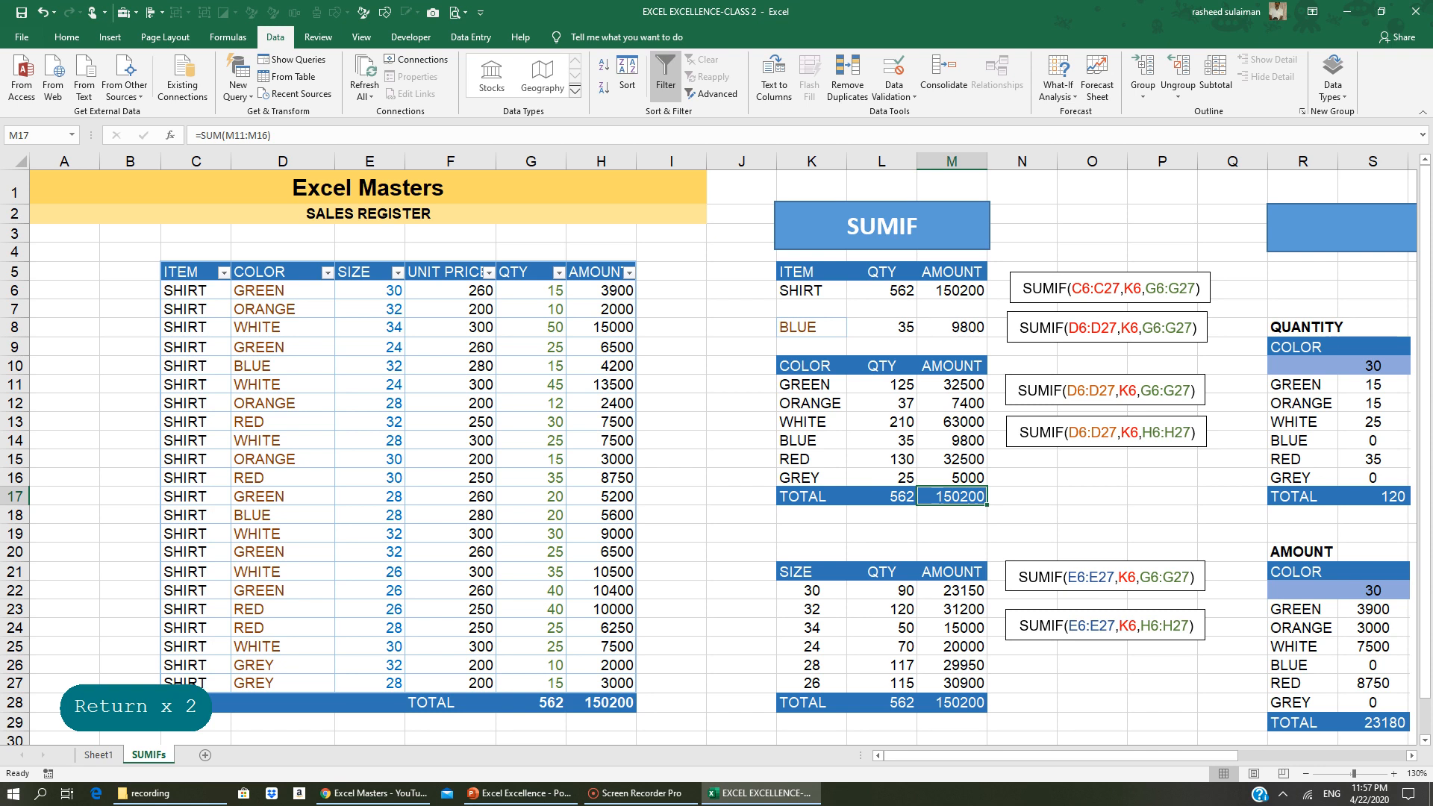
{"action": "left_click", "coordinate": [792, 327]}
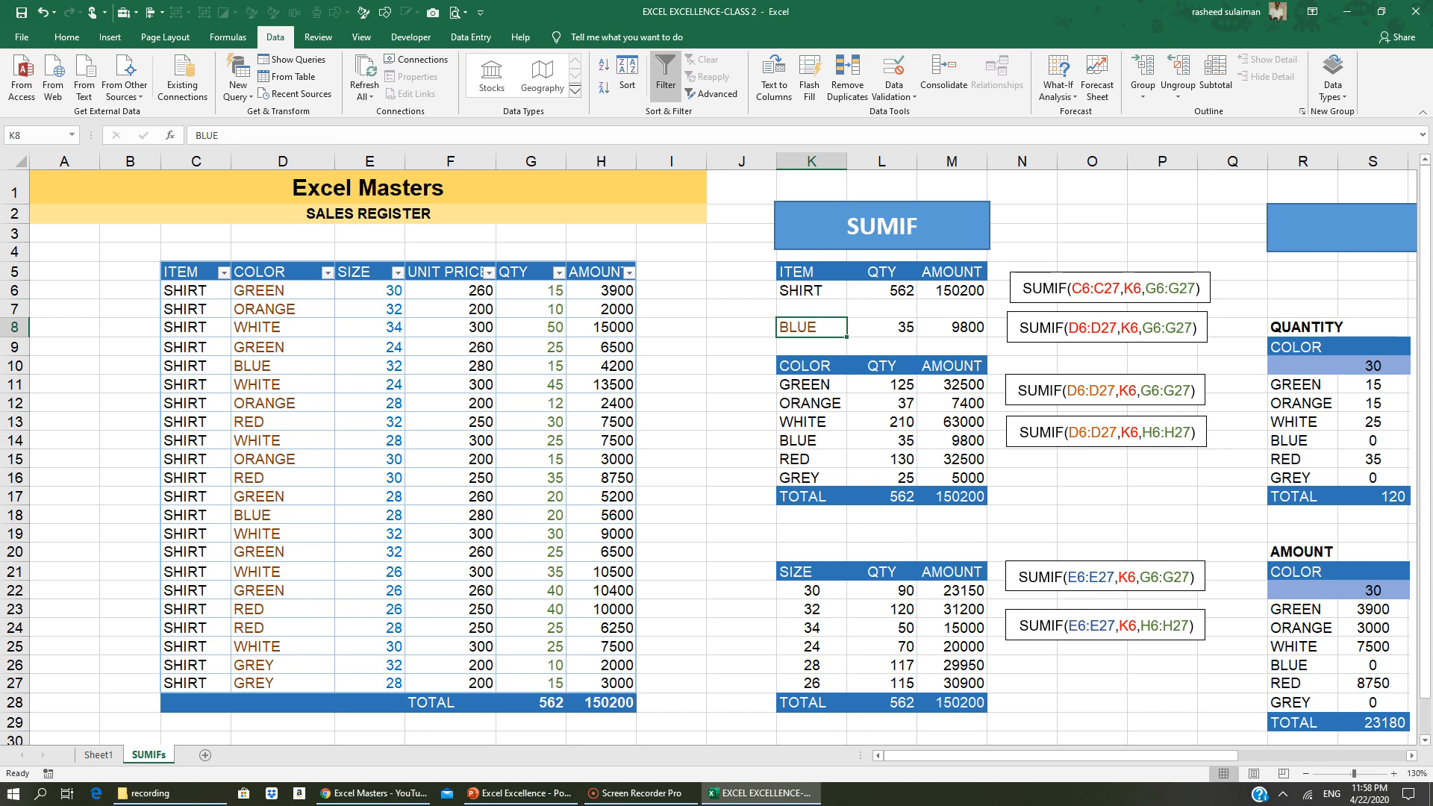
Enter =SUMIF(E6:E27,K22,G6:G27) in L22 to total the quantity for size 30
{"action": "left_click", "coordinate": [817, 592]}
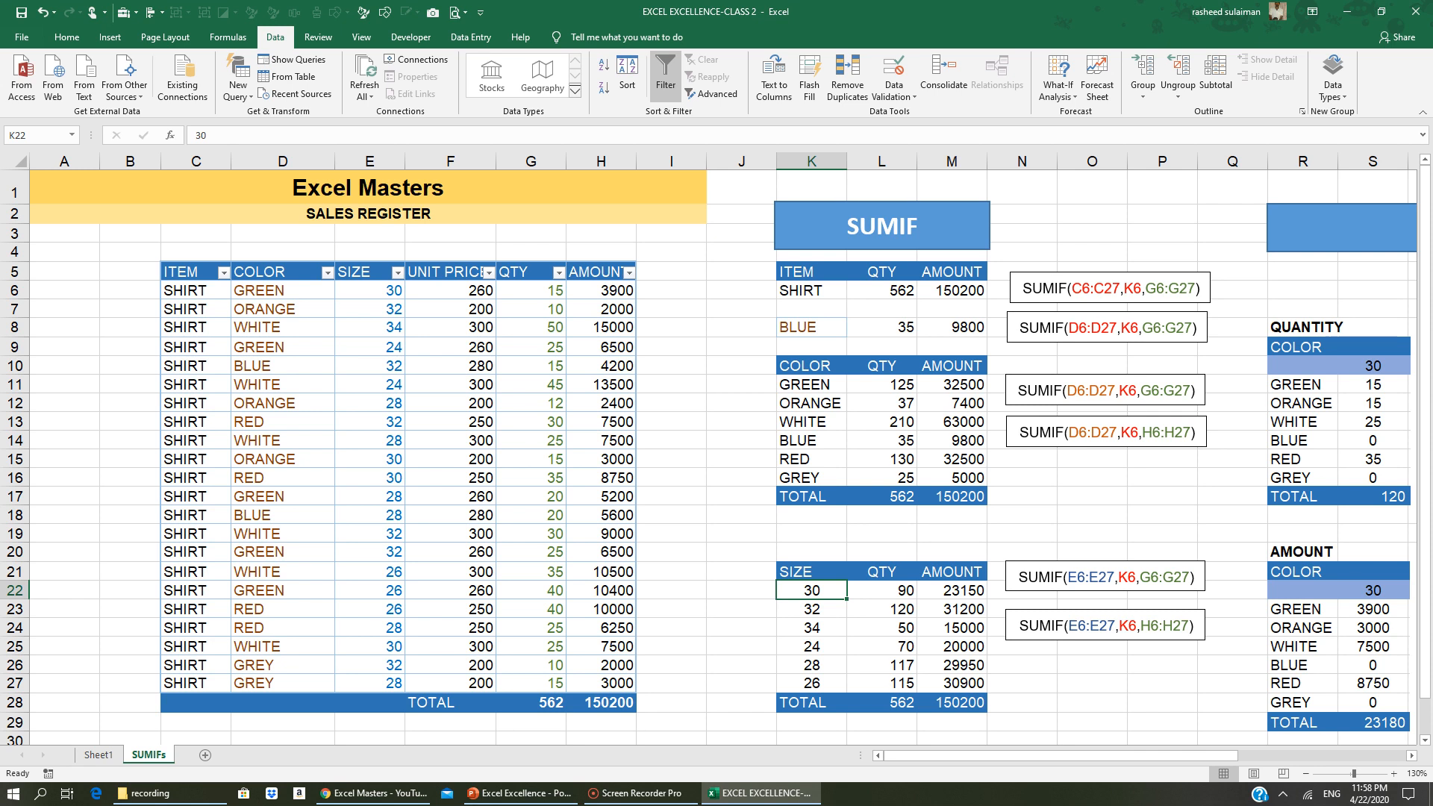
{"action": "left_click", "coordinate": [888, 592]}
{"action": "type", "text": "="}
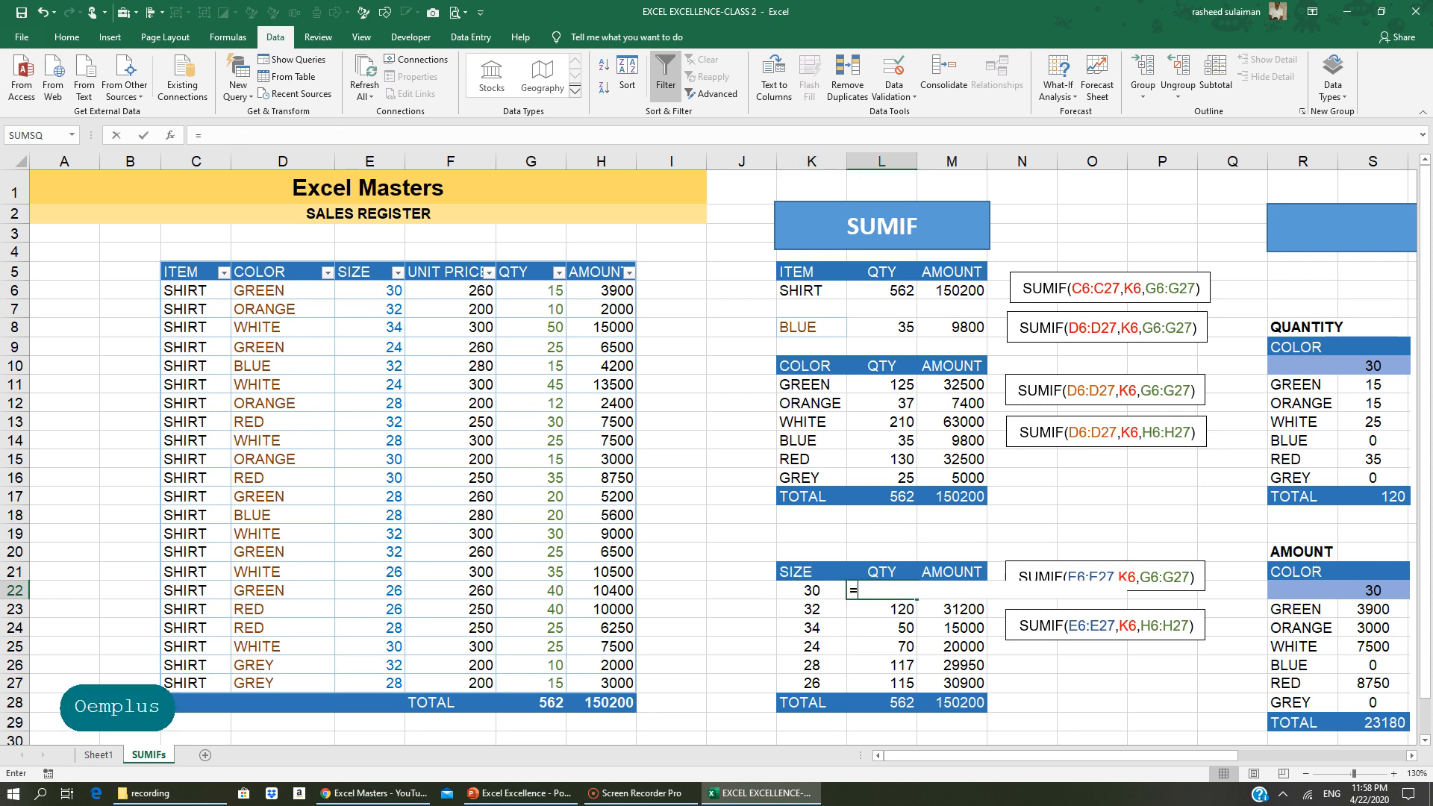
{"action": "type", "text": "SUM"}
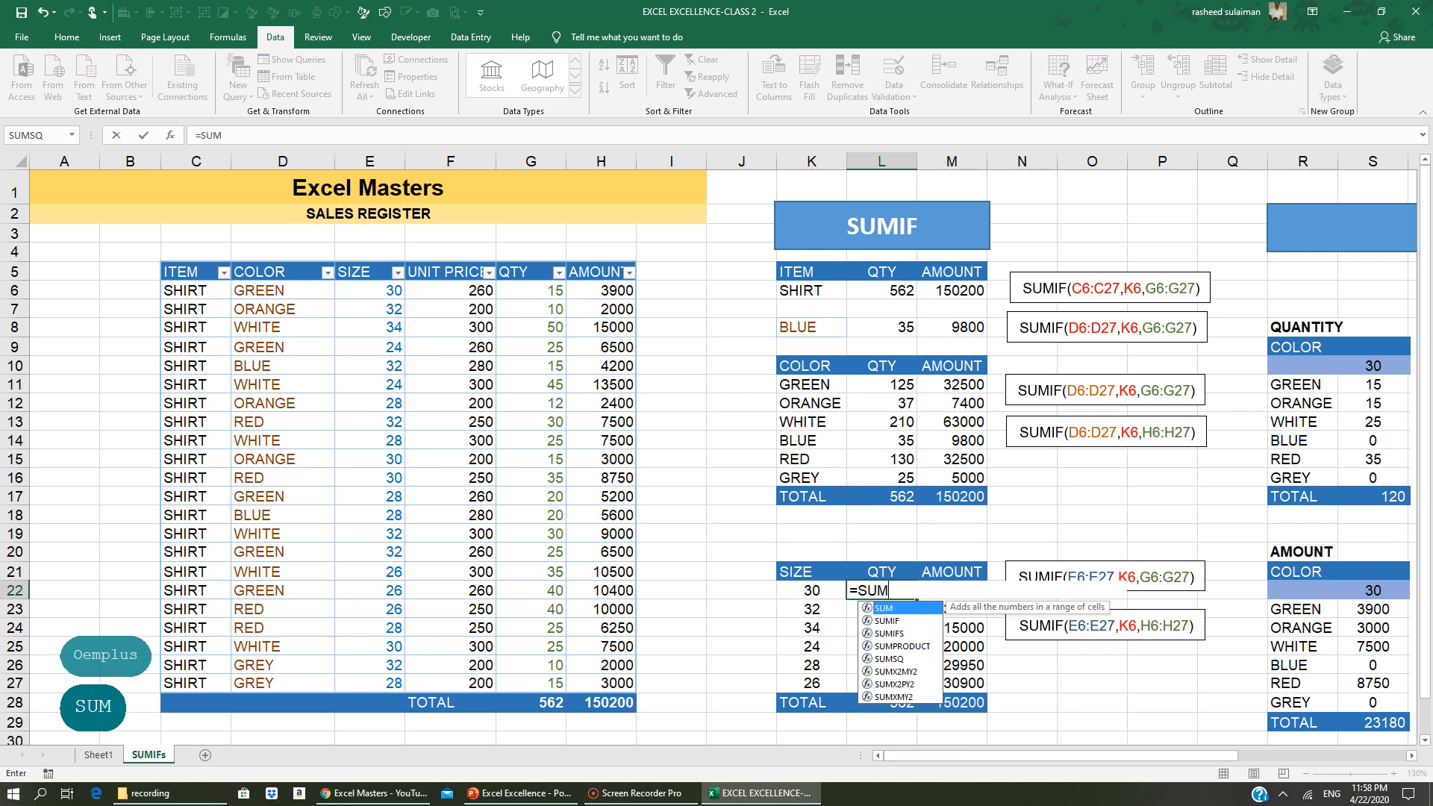
{"action": "type", "text": "IF("}
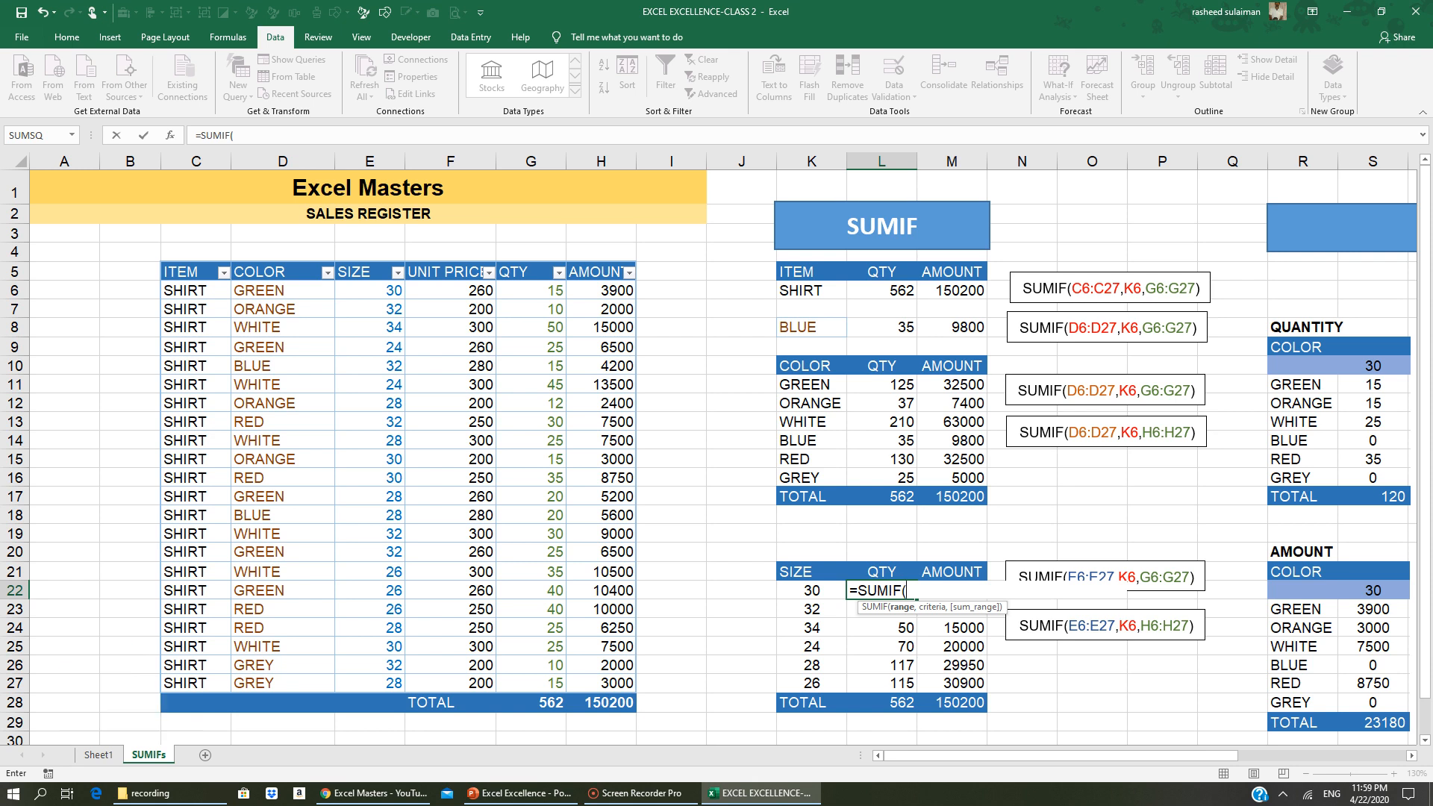
{"action": "left_click_drag", "start_coordinate": [381, 288], "coordinate": [385, 682]}
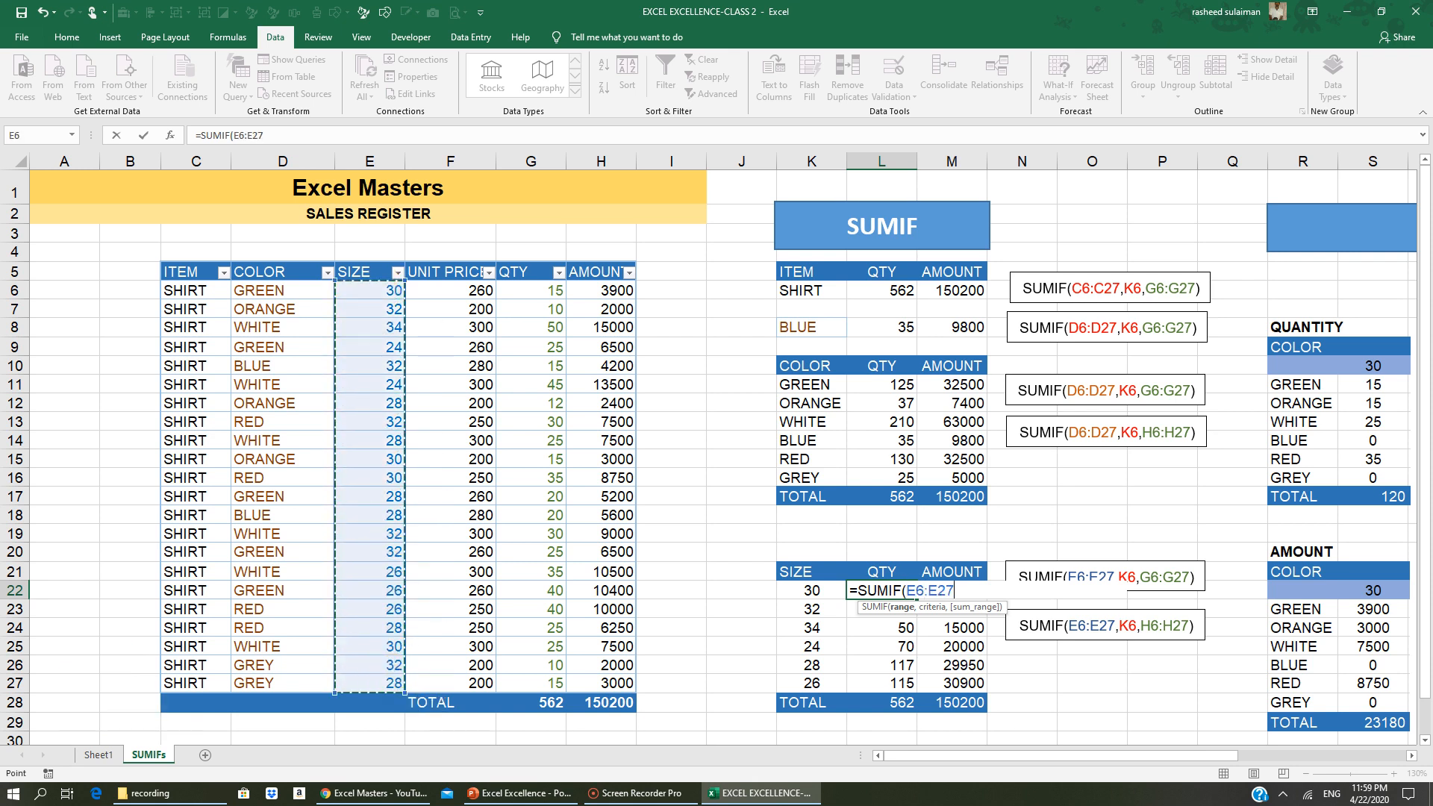
{"action": "type", "text": ","}
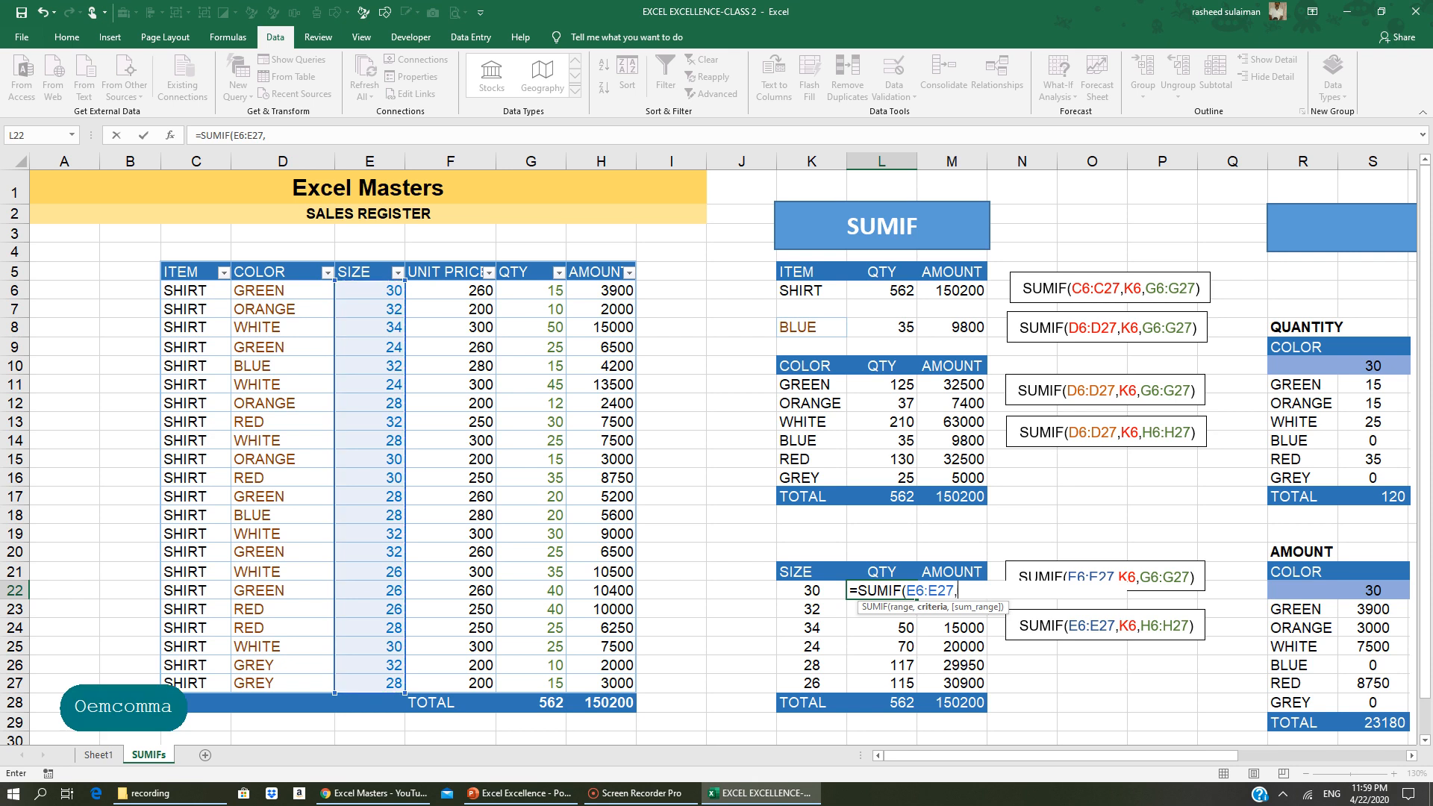
{"action": "left_click", "coordinate": [812, 590]}
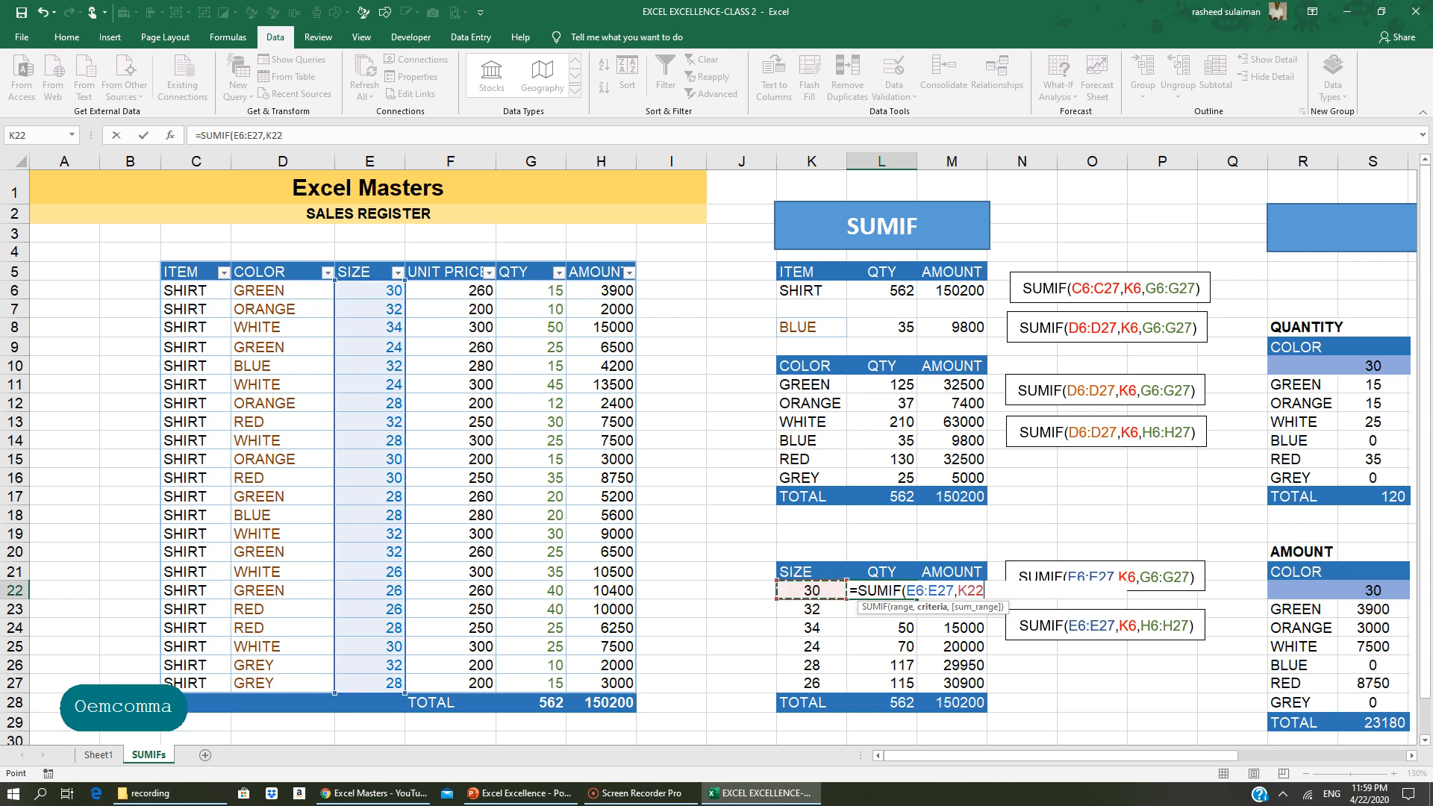
{"action": "type", "text": ","}
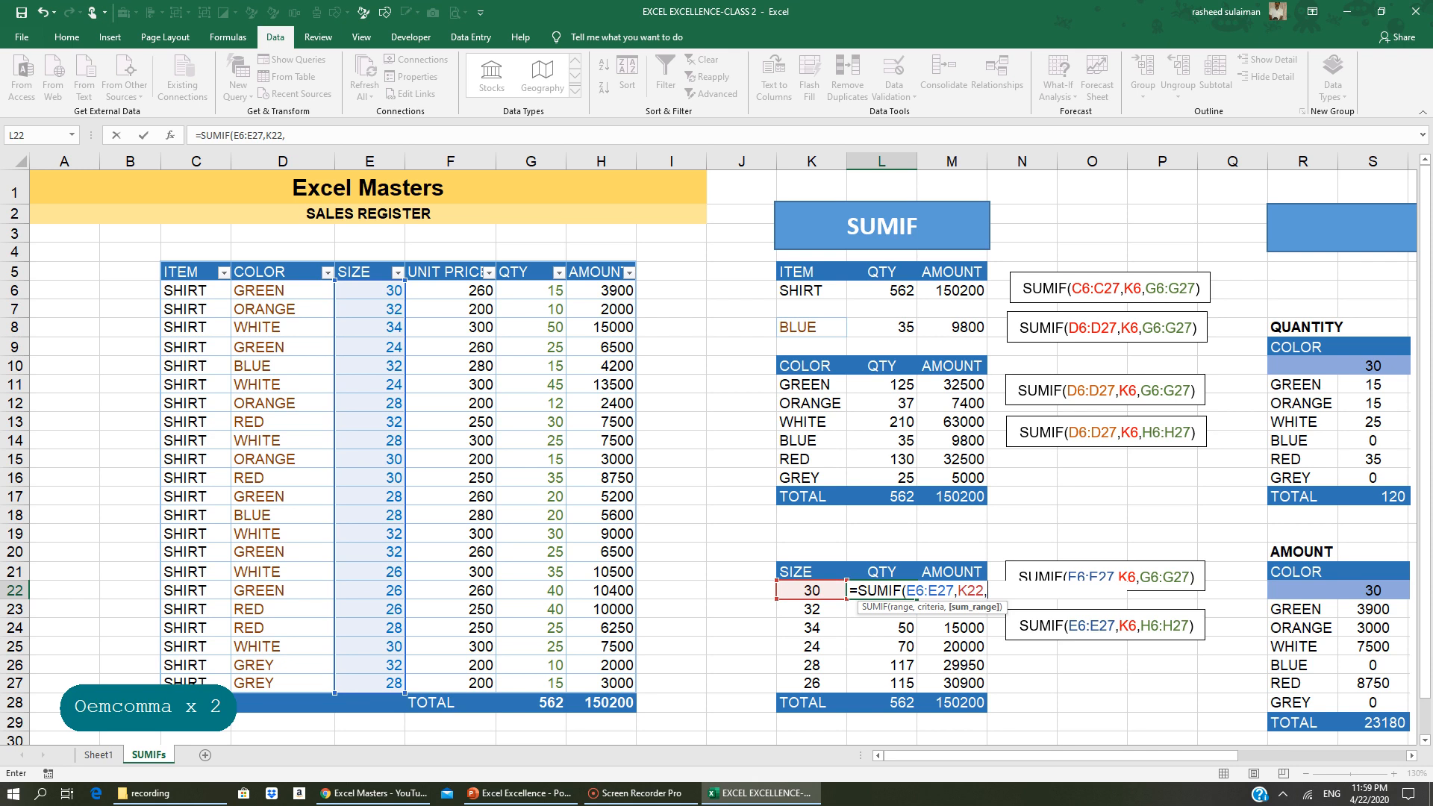
{"action": "left_click_drag", "start_coordinate": [531, 291], "coordinate": [533, 678]}
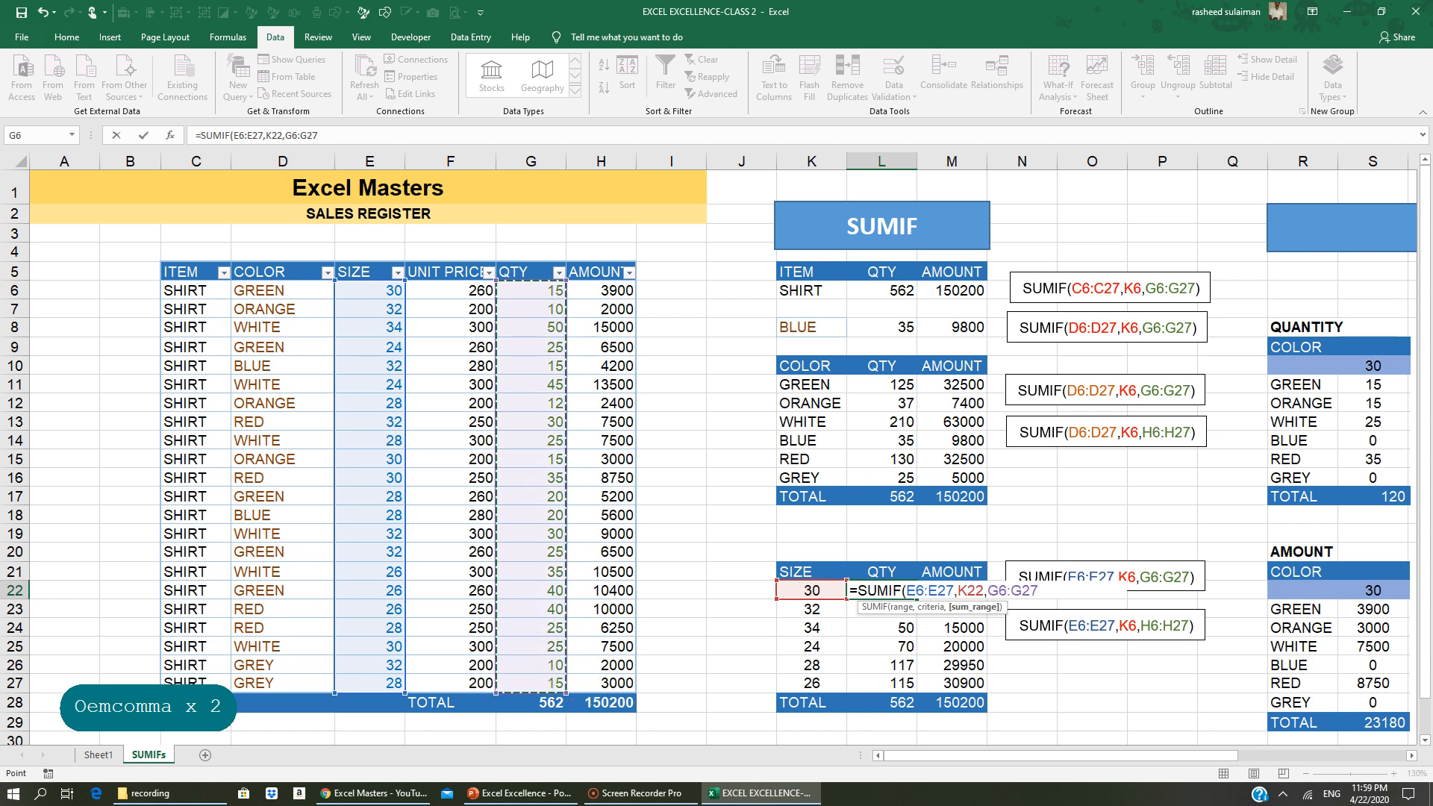
{"action": "type", "text": ")"}
{"action": "key", "text": "Return"}
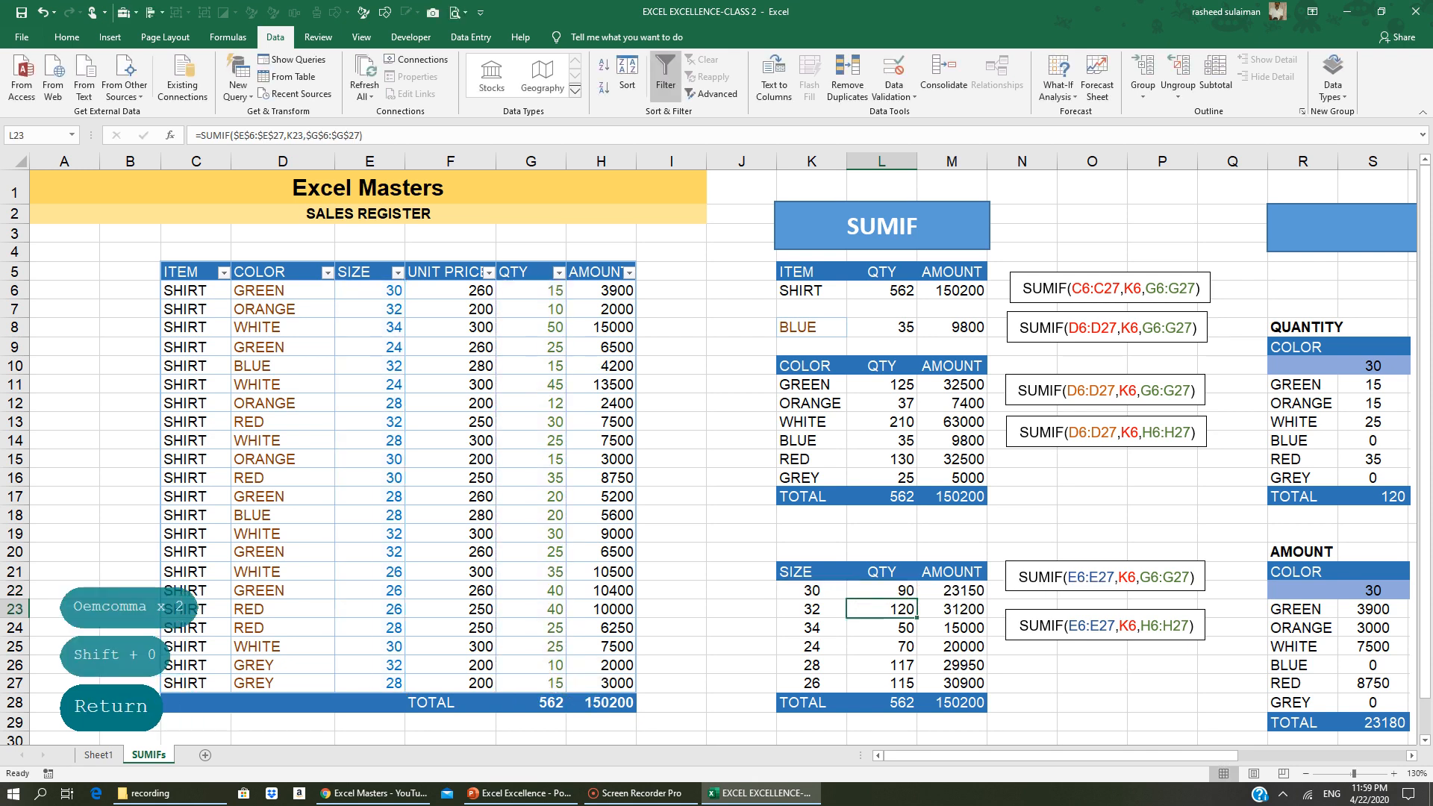
Filter the register's SIZE column to 30 and compare the QTY subtotal in G28 with the SUMIF quantity in L22
{"action": "left_click", "coordinate": [874, 591]}
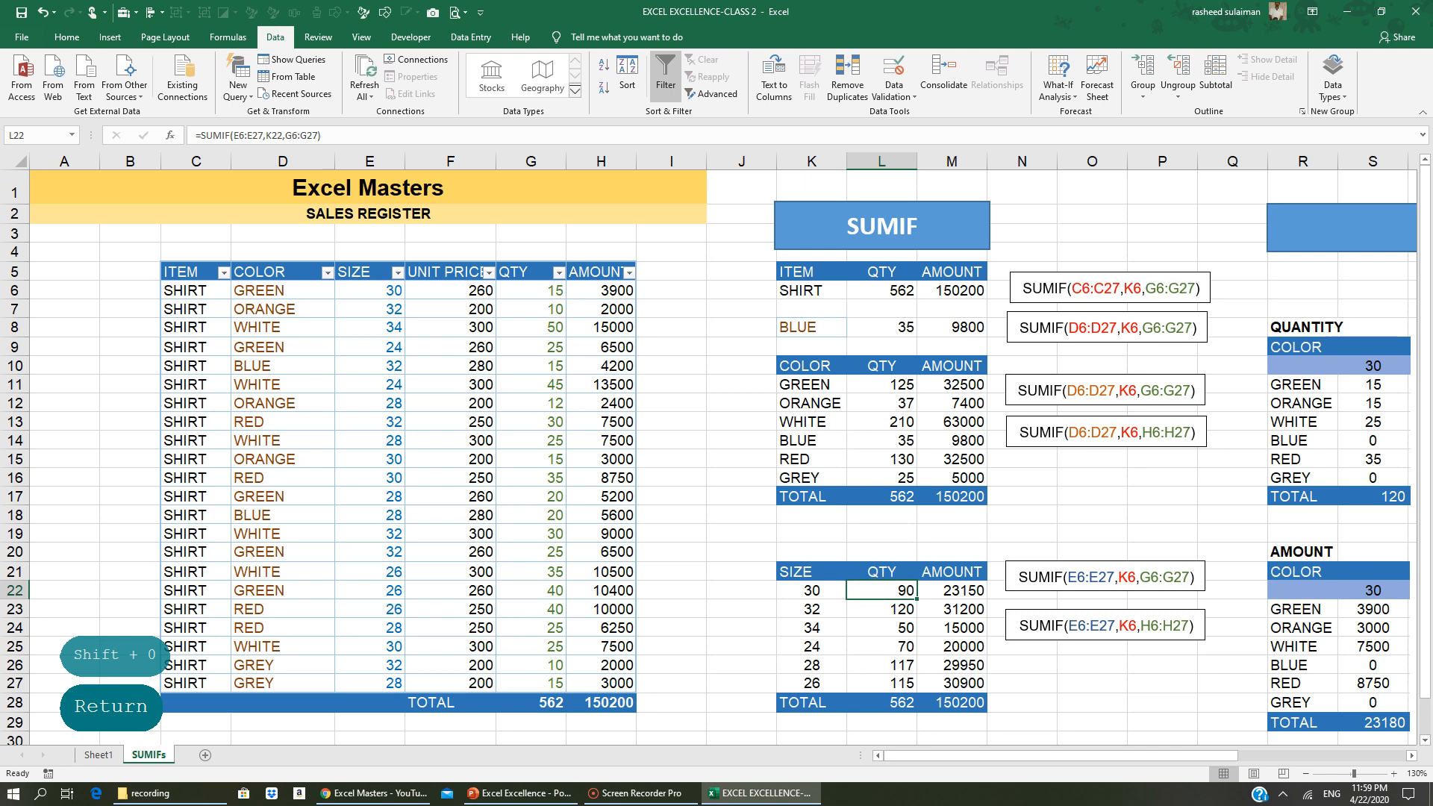
{"action": "left_click", "coordinate": [373, 290]}
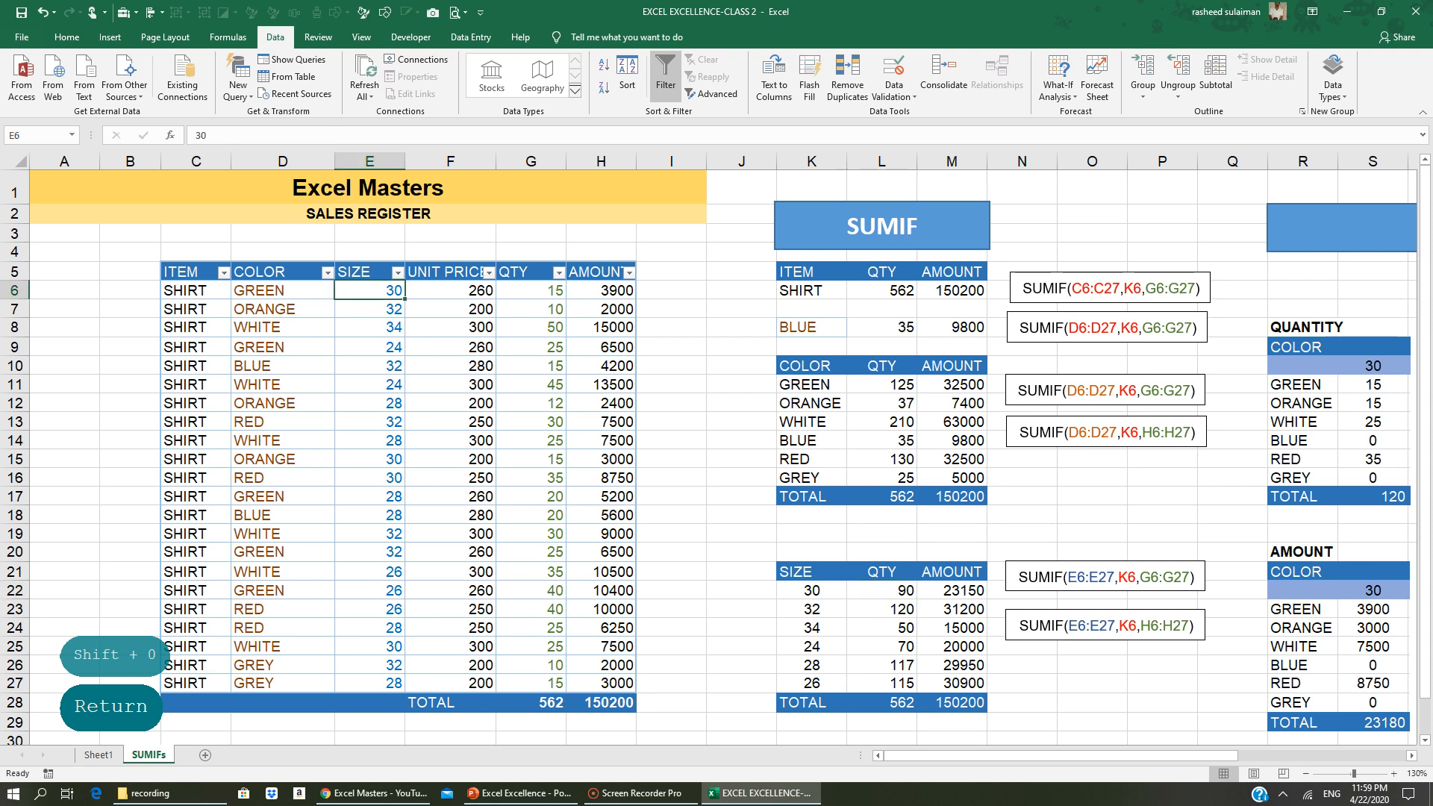
{"action": "left_click", "coordinate": [398, 272]}
{"action": "left_click", "coordinate": [279, 418]}
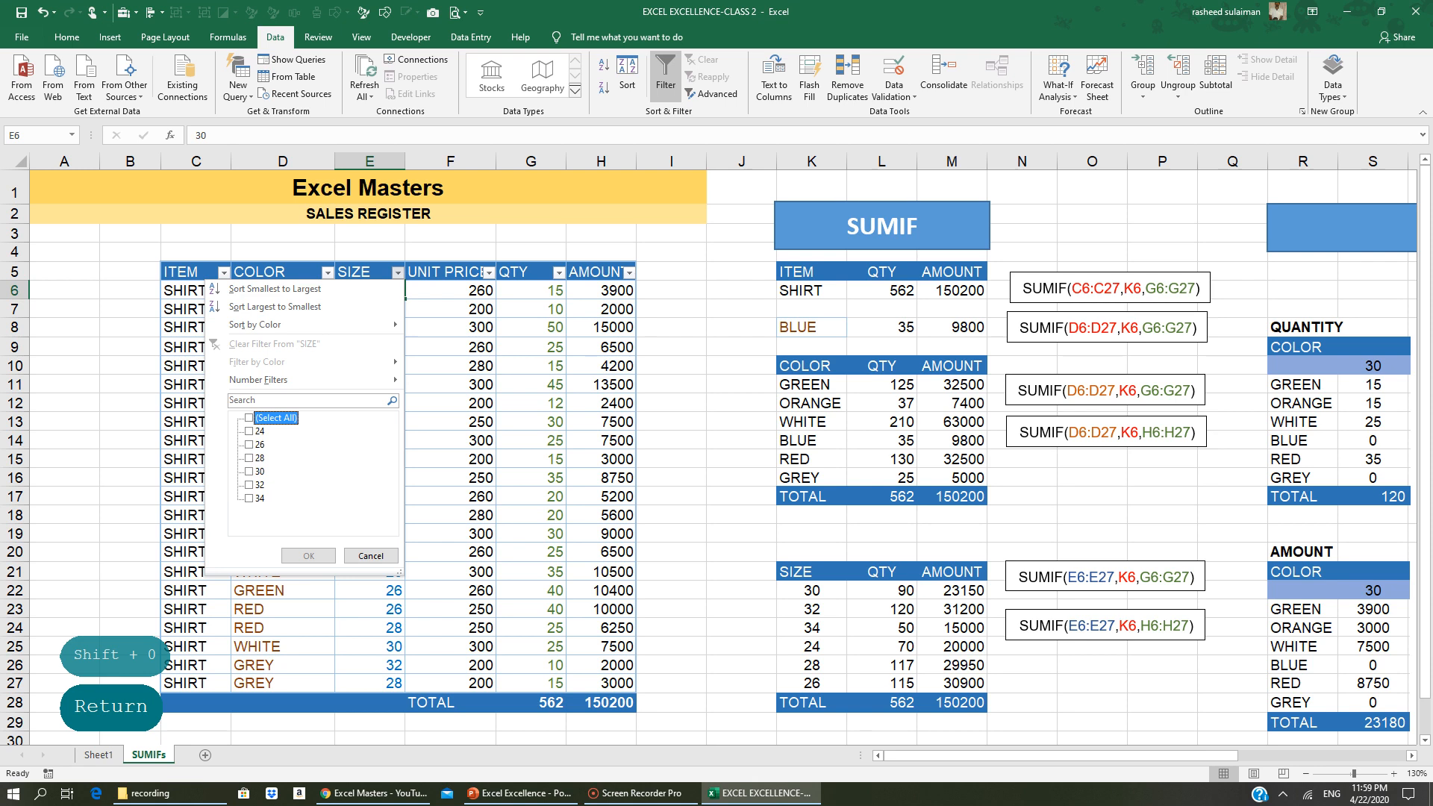
{"action": "left_click", "coordinate": [254, 471]}
{"action": "left_click", "coordinate": [308, 556]}
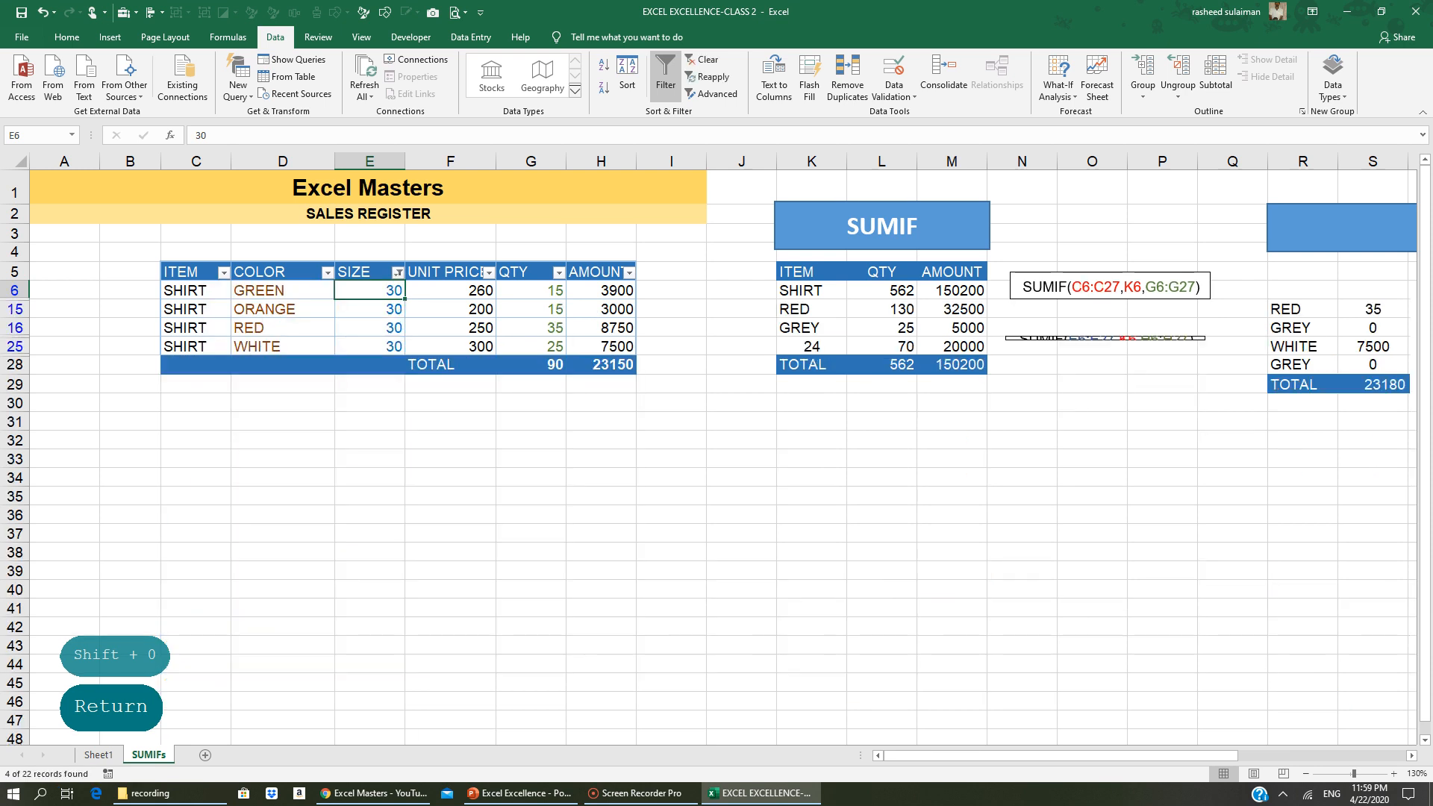
{"action": "left_click", "coordinate": [531, 365]}
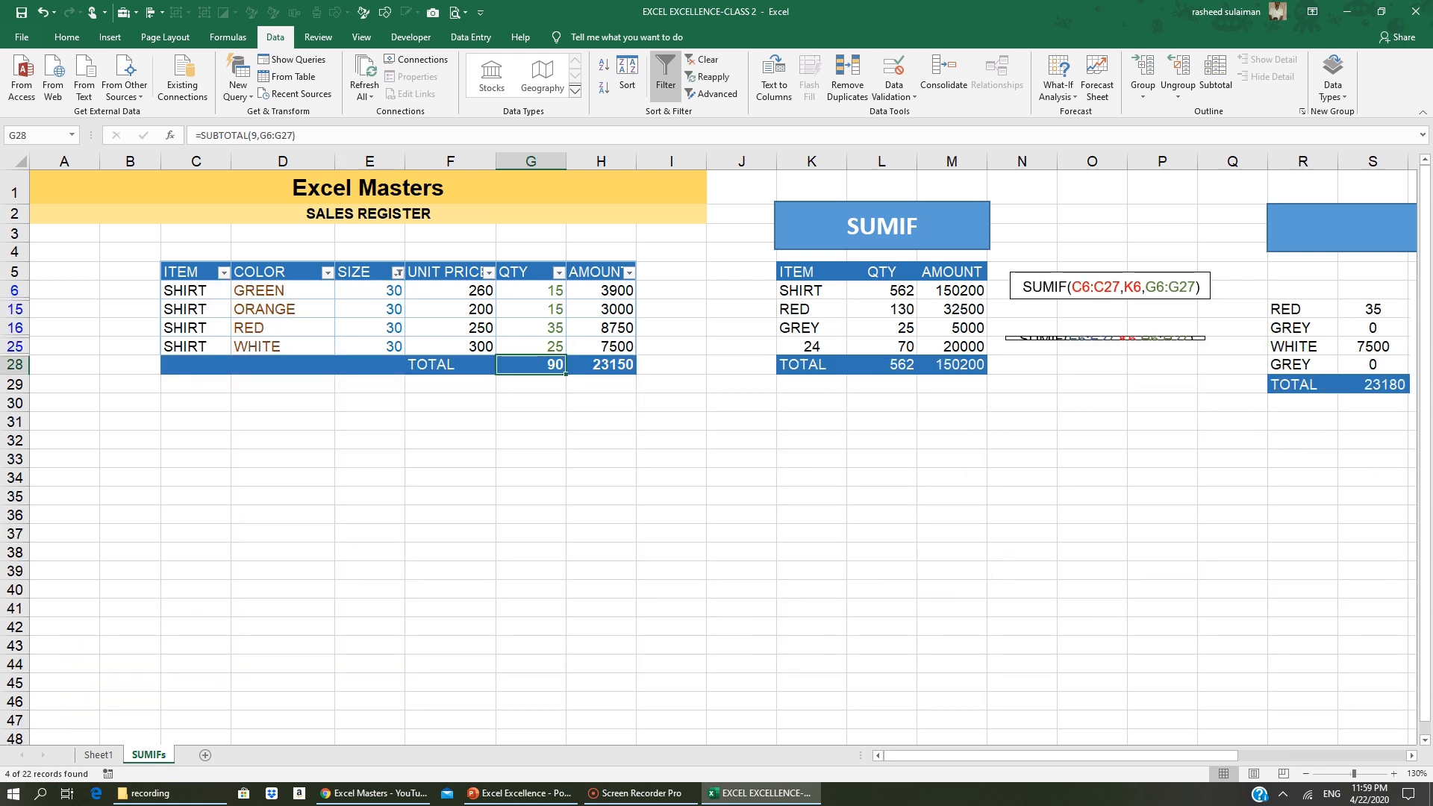
Reselect all sizes in the SIZE filter so the full sales register is listed
{"action": "left_click", "coordinate": [398, 271]}
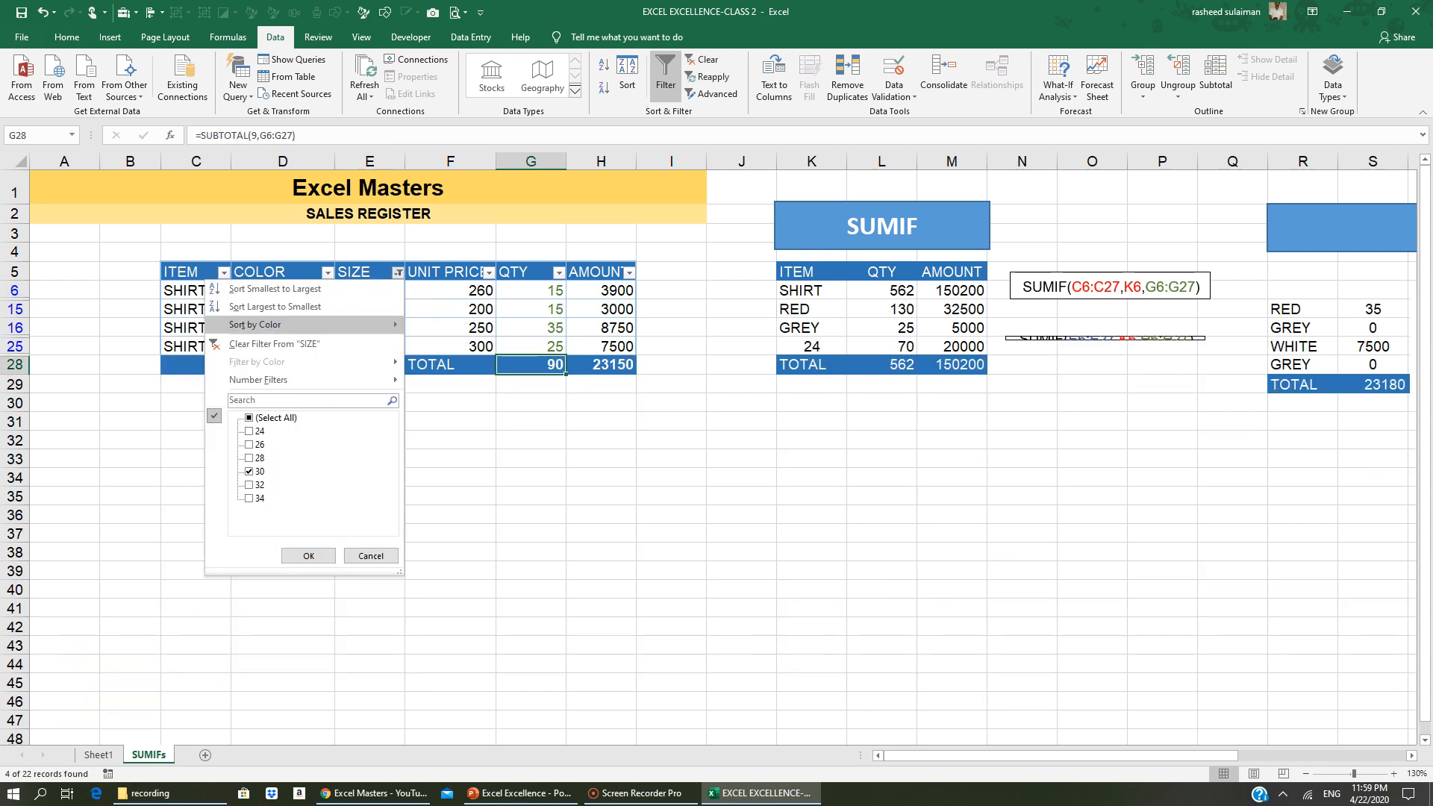
{"action": "left_click", "coordinate": [518, 486]}
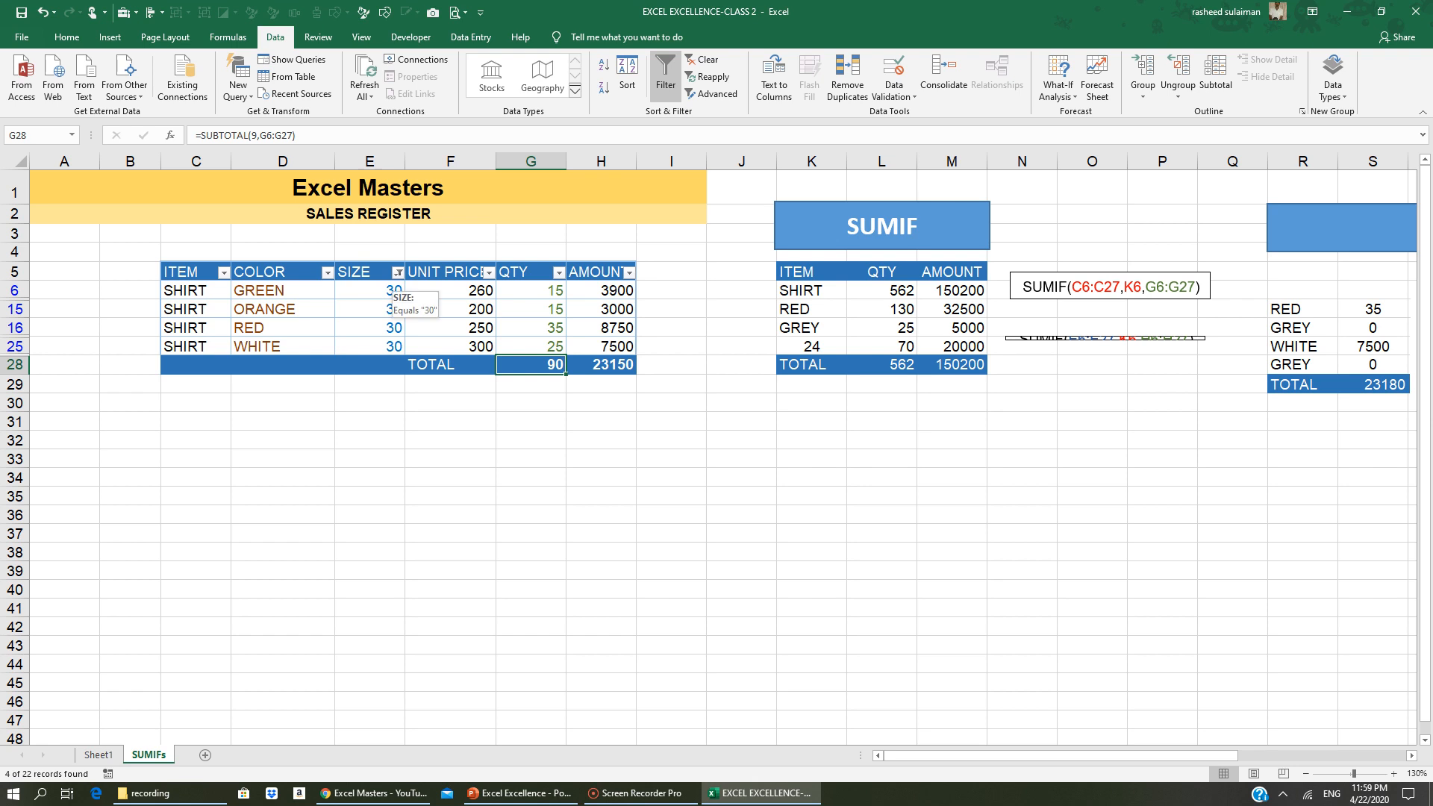
{"action": "left_click", "coordinate": [398, 272]}
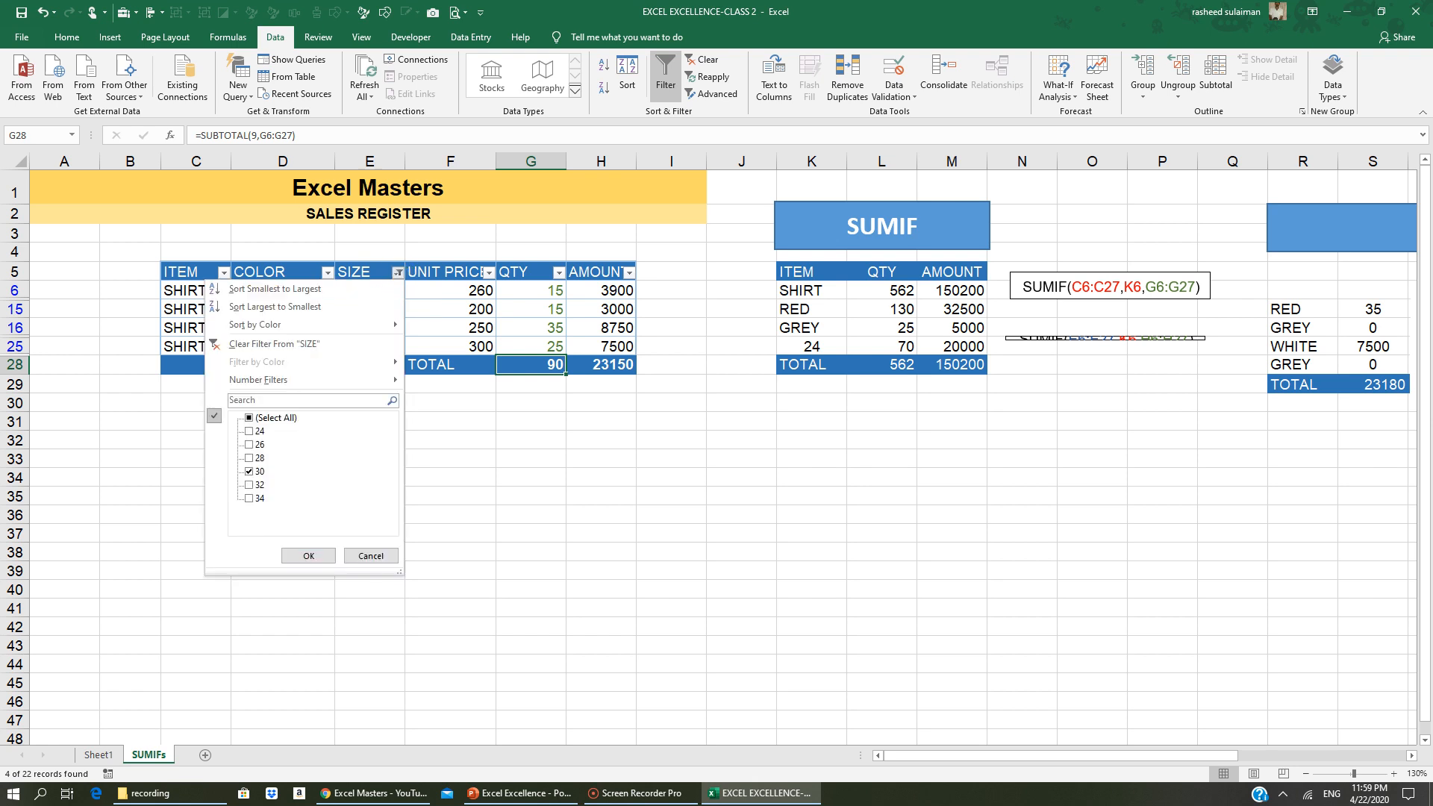
{"action": "left_click", "coordinate": [254, 417]}
{"action": "left_click", "coordinate": [308, 556]}
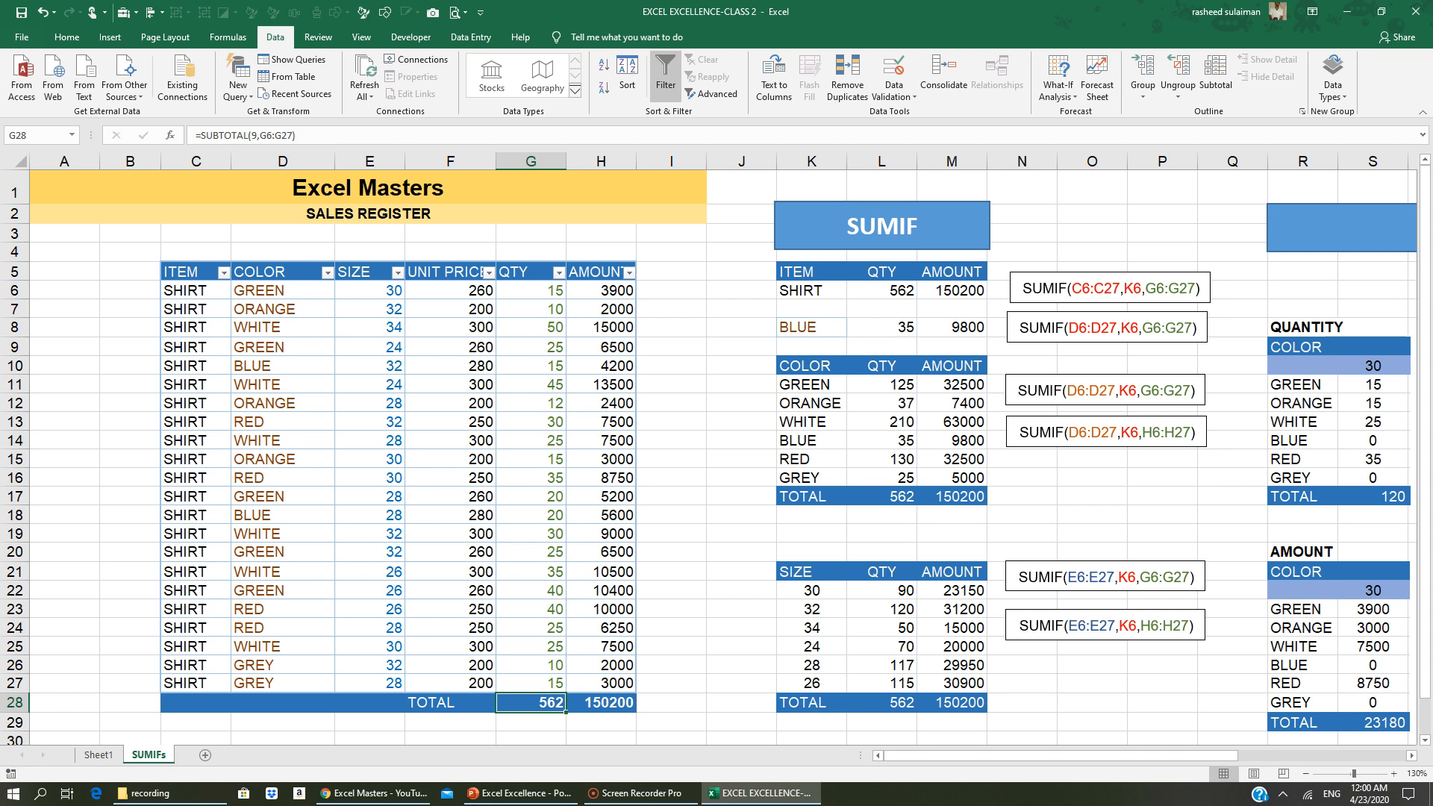
Enter =SUMIF(E6:E27,K22,H6:H27) in M22 to total the amount for size 30
{"action": "left_click", "coordinate": [956, 590]}
{"action": "type", "text": "="}
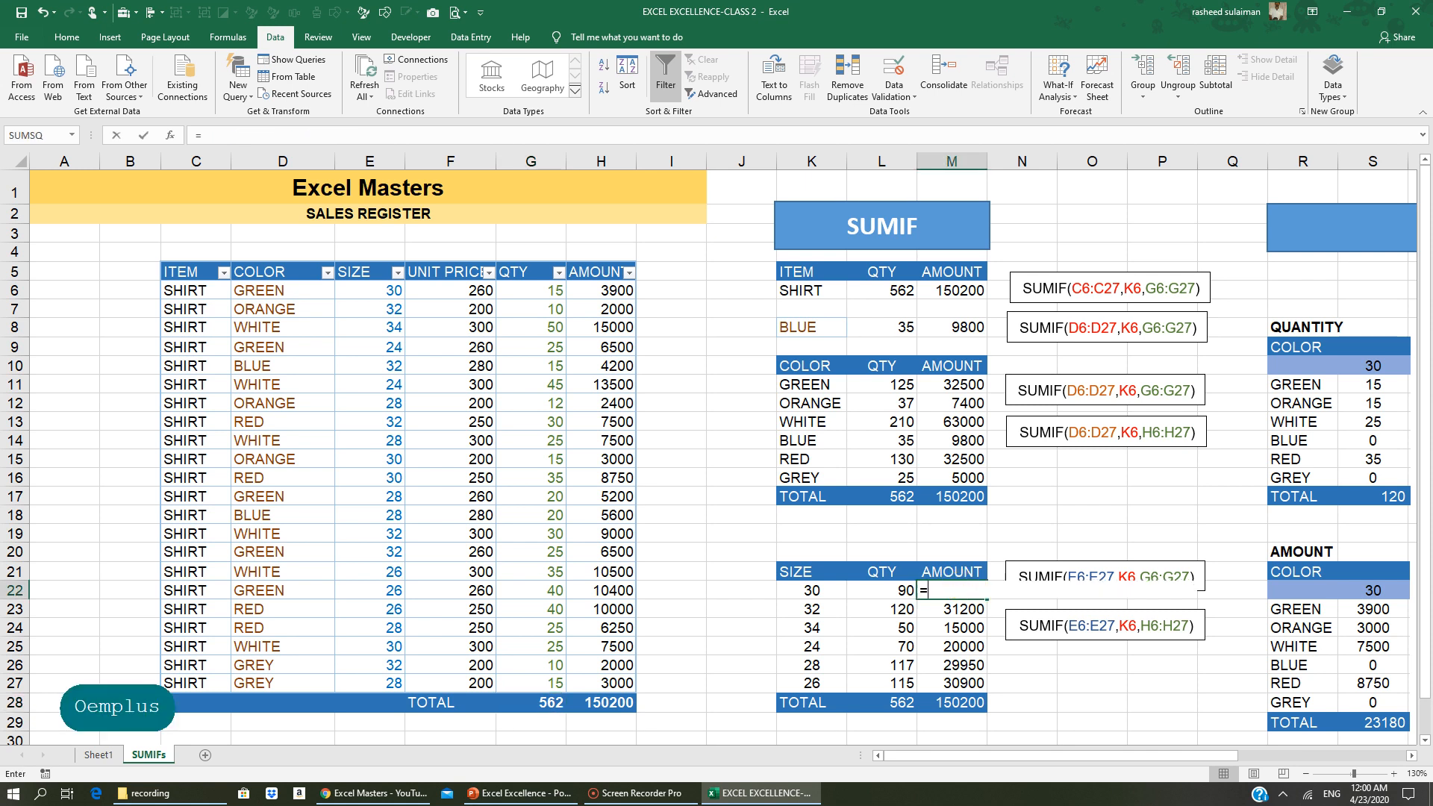
{"action": "type", "text": "SUMIF"}
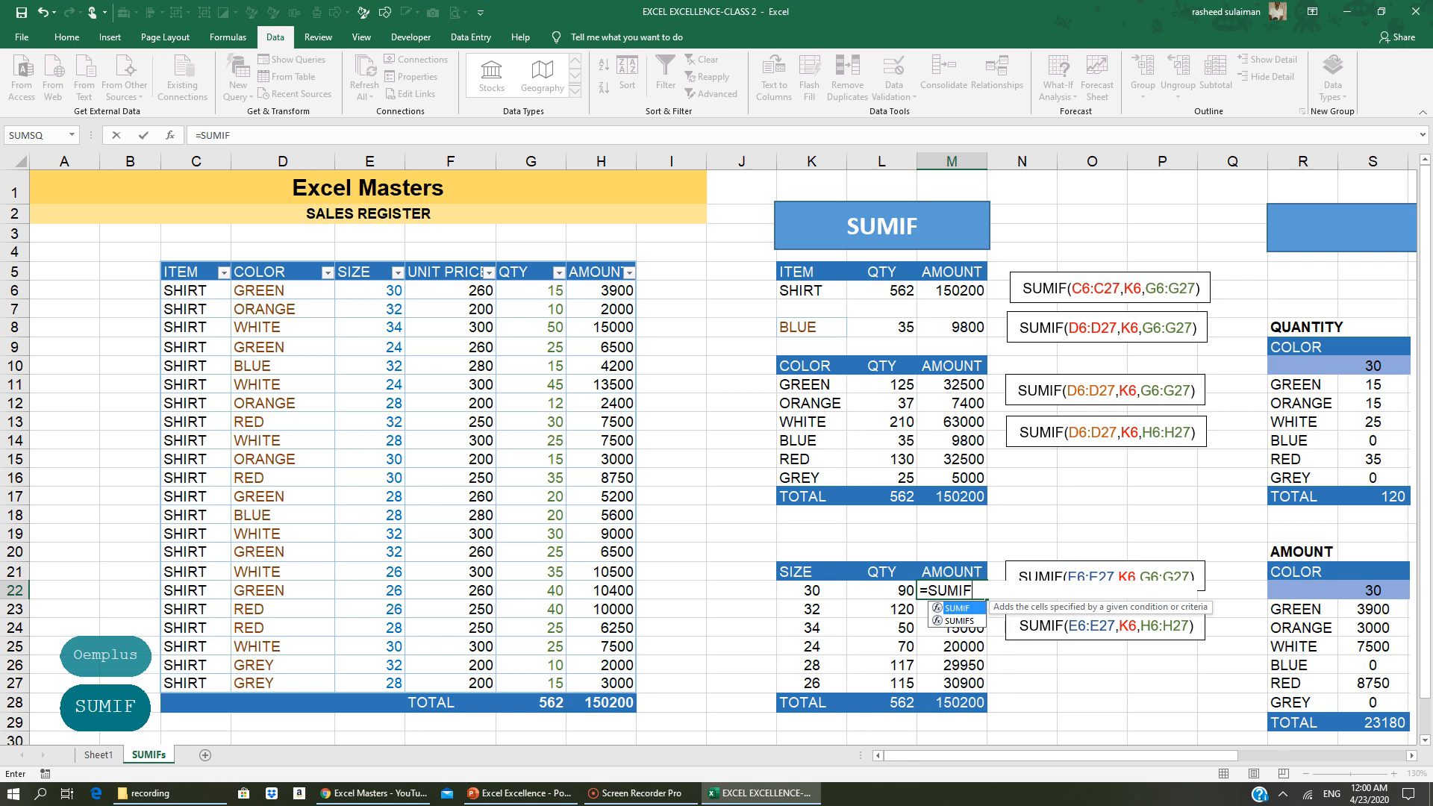
{"action": "type", "text": "("}
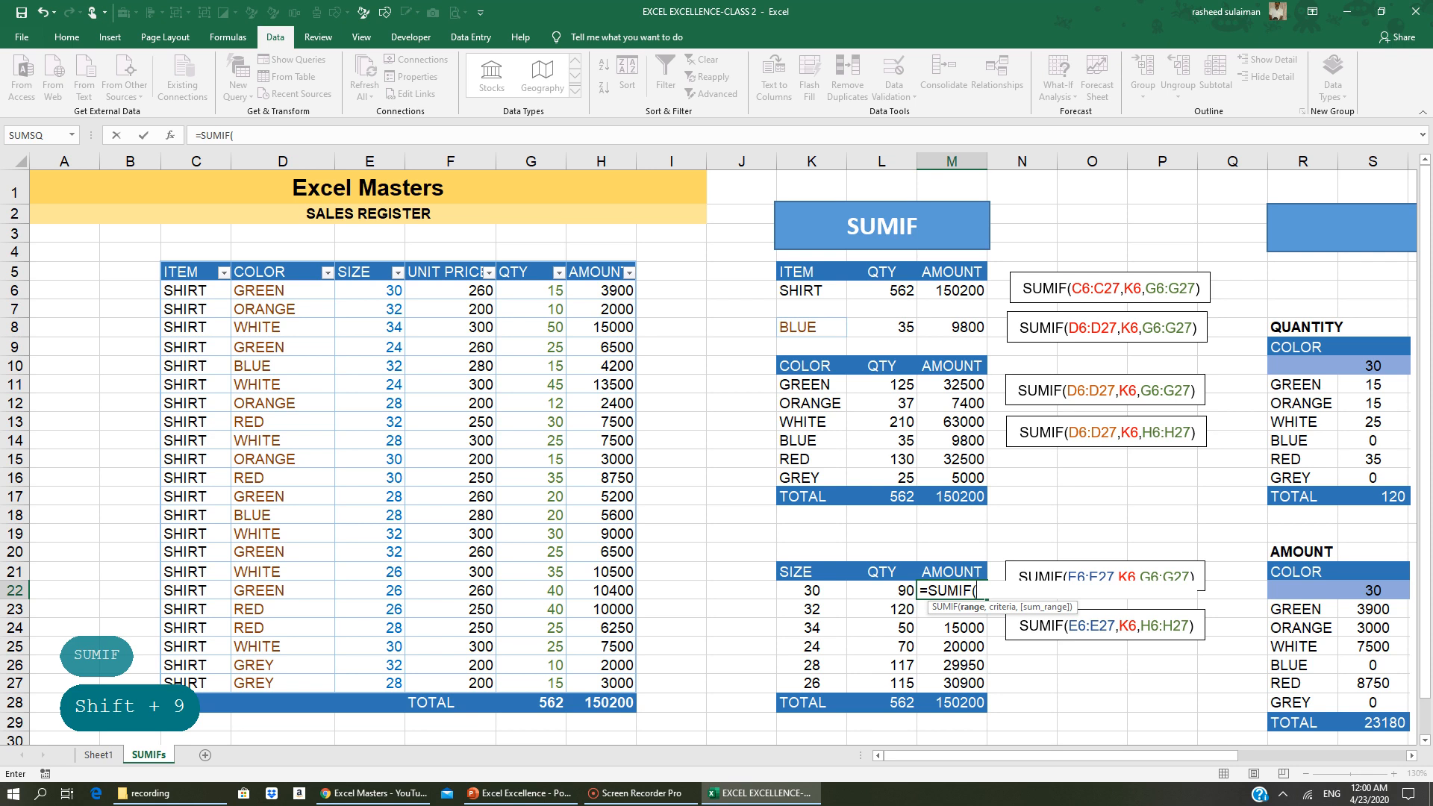
{"action": "left_click_drag", "start_coordinate": [391, 291], "coordinate": [376, 682]}
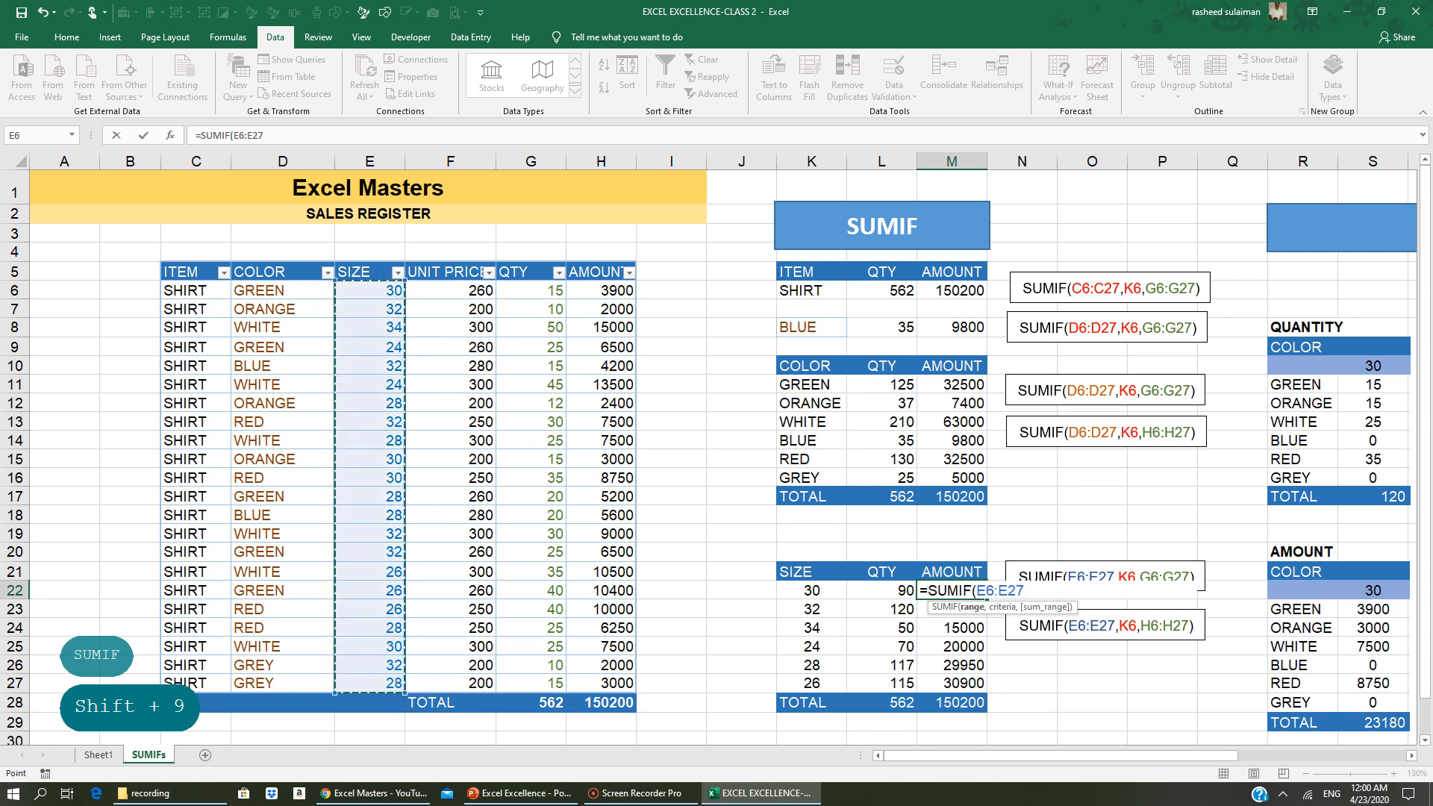
{"action": "type", "text": ","}
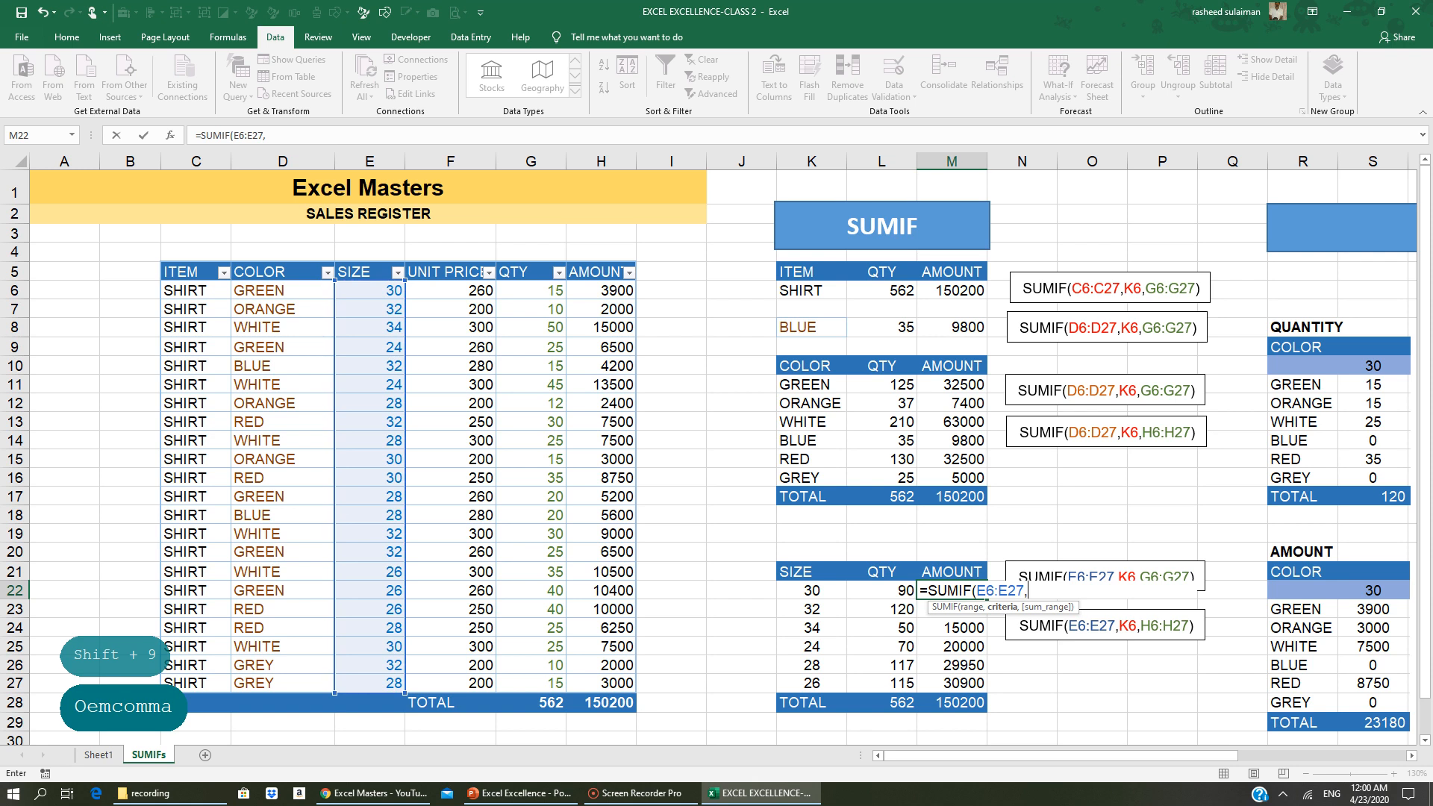
{"action": "left_click", "coordinate": [816, 592]}
{"action": "type", "text": ","}
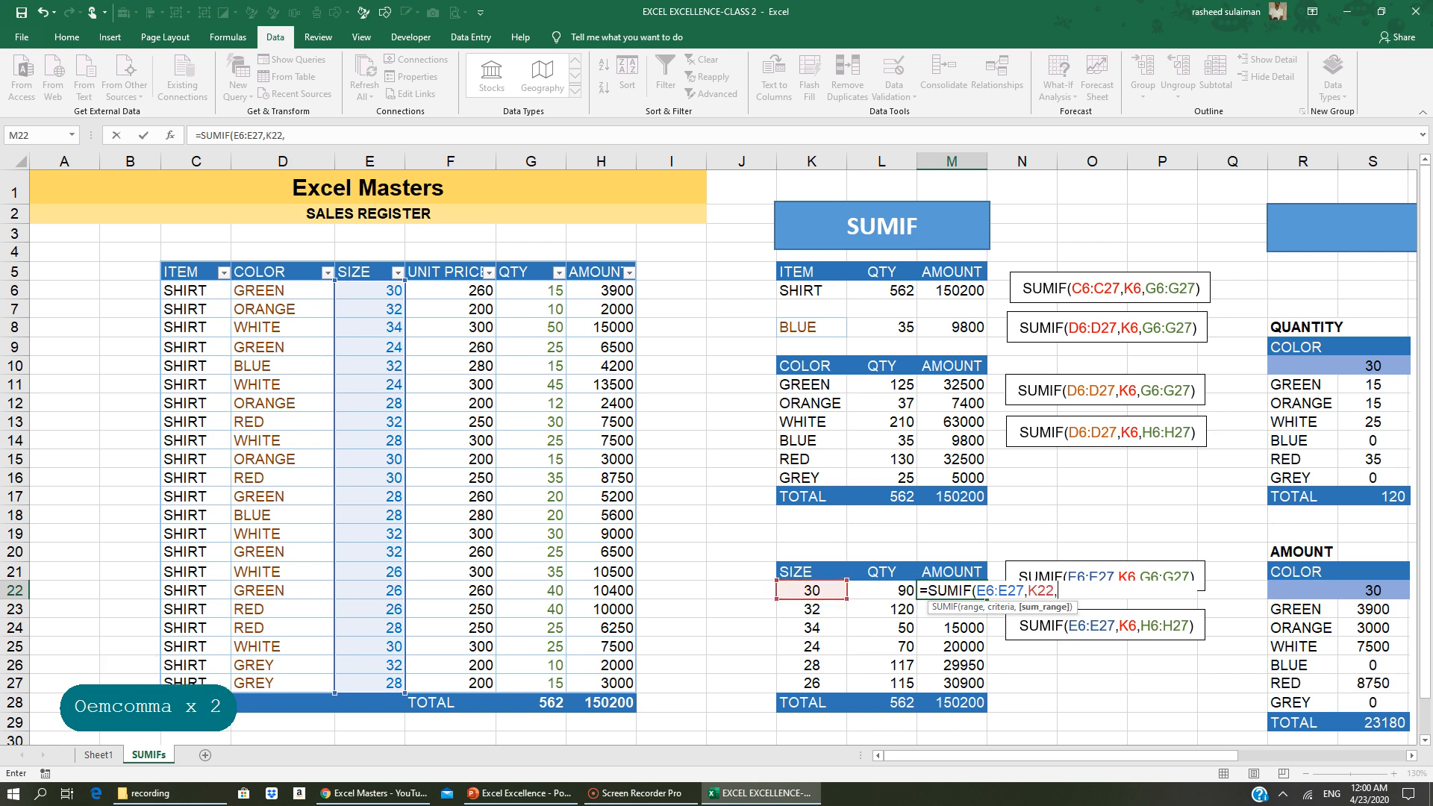
{"action": "left_click_drag", "start_coordinate": [616, 291], "coordinate": [610, 679]}
{"action": "key", "text": "Return"}
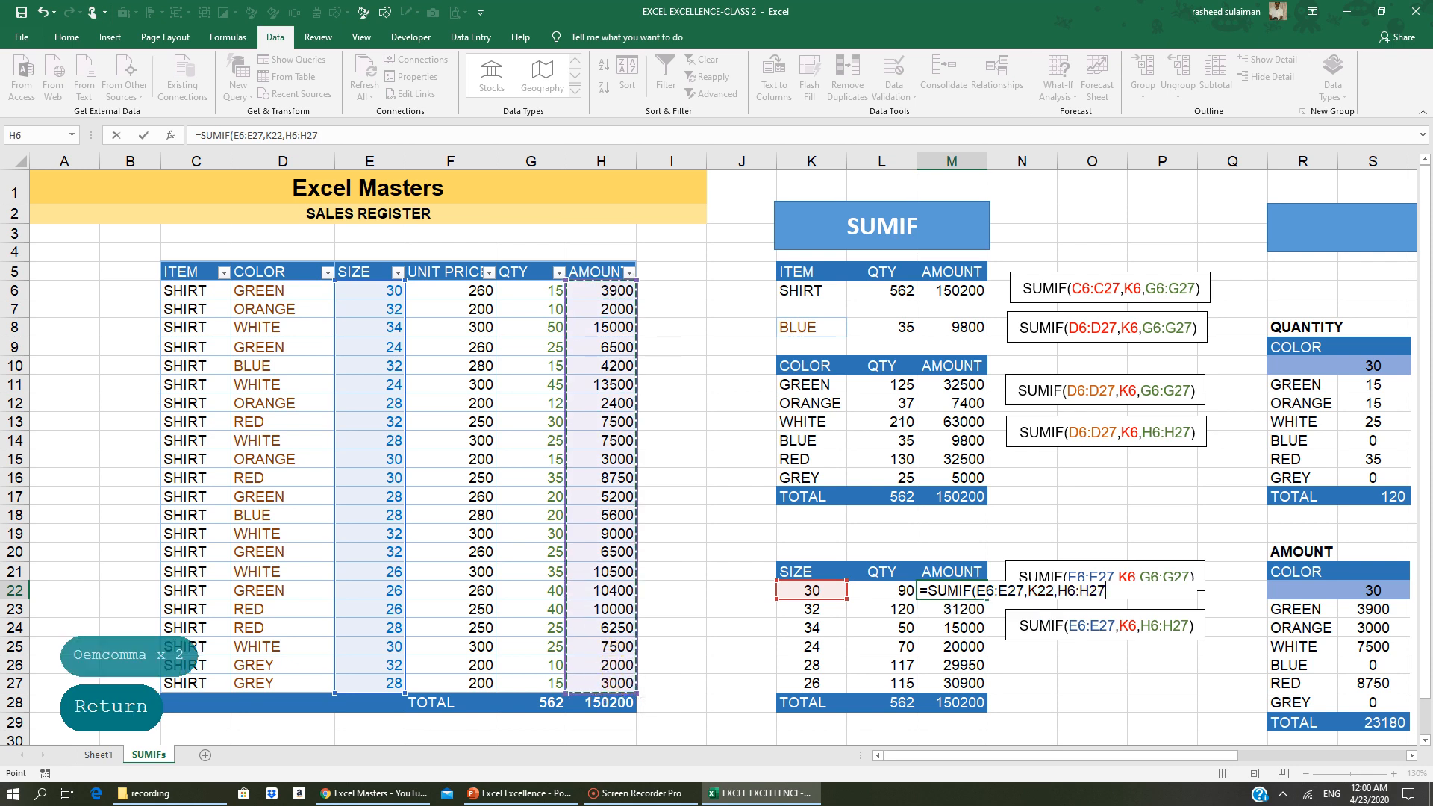
{"action": "left_click", "coordinate": [958, 591]}
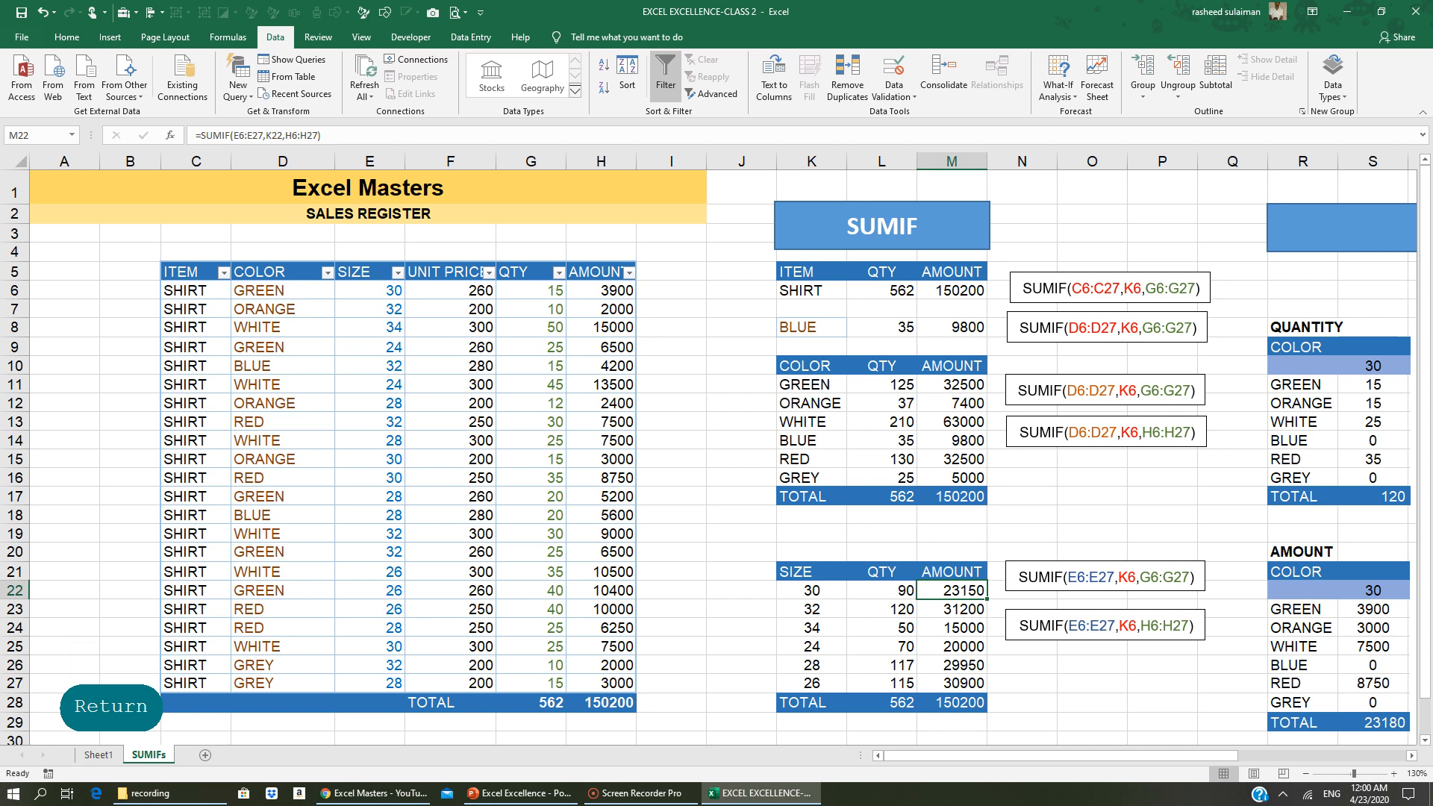
Compare the size table's totals in L28 and M28 with the color table's totals and the register's totals
{"action": "scroll", "coordinate": [716, 448], "scroll_direction": "down", "scroll_amount": 3}
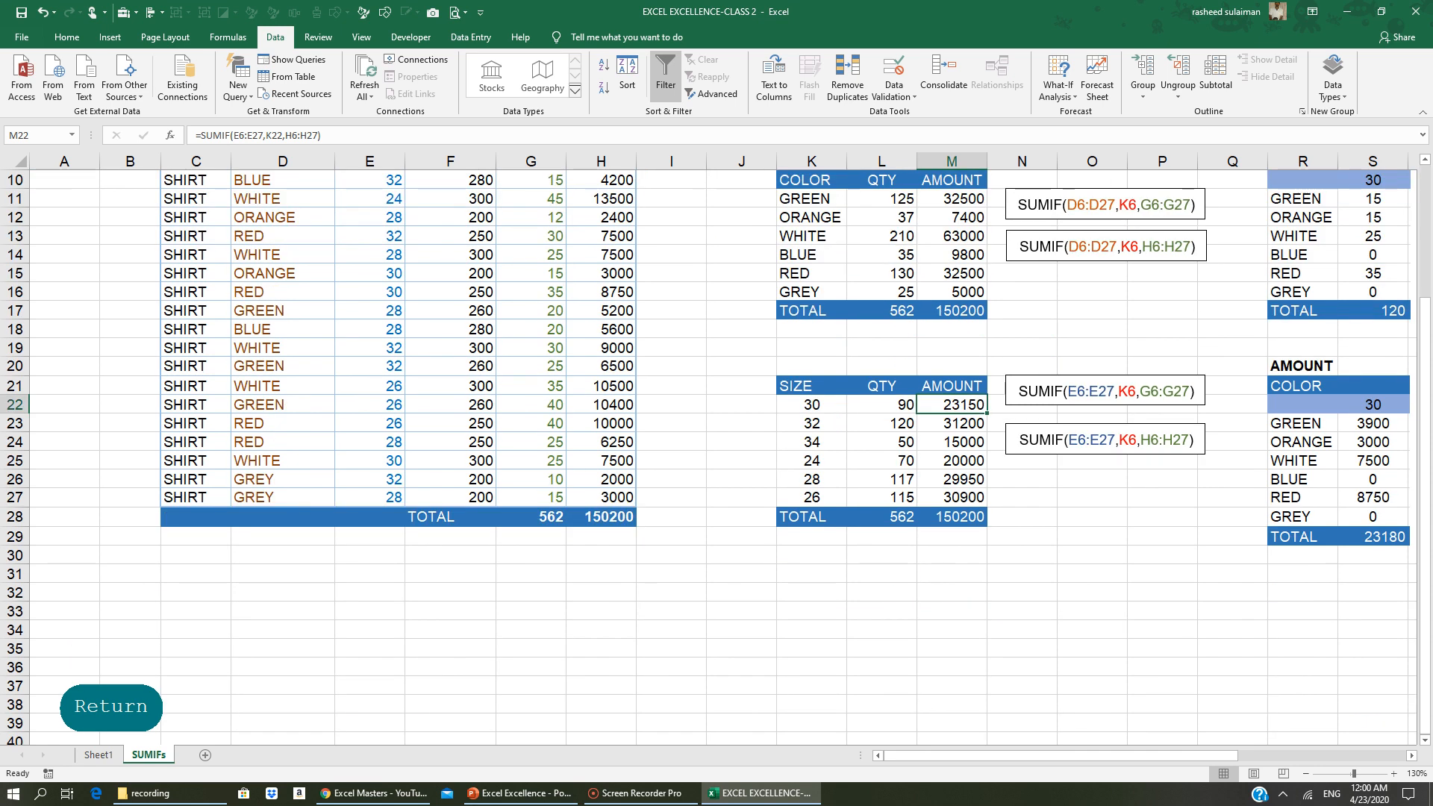
{"action": "scroll", "coordinate": [716, 448], "scroll_direction": "up", "scroll_amount": 3}
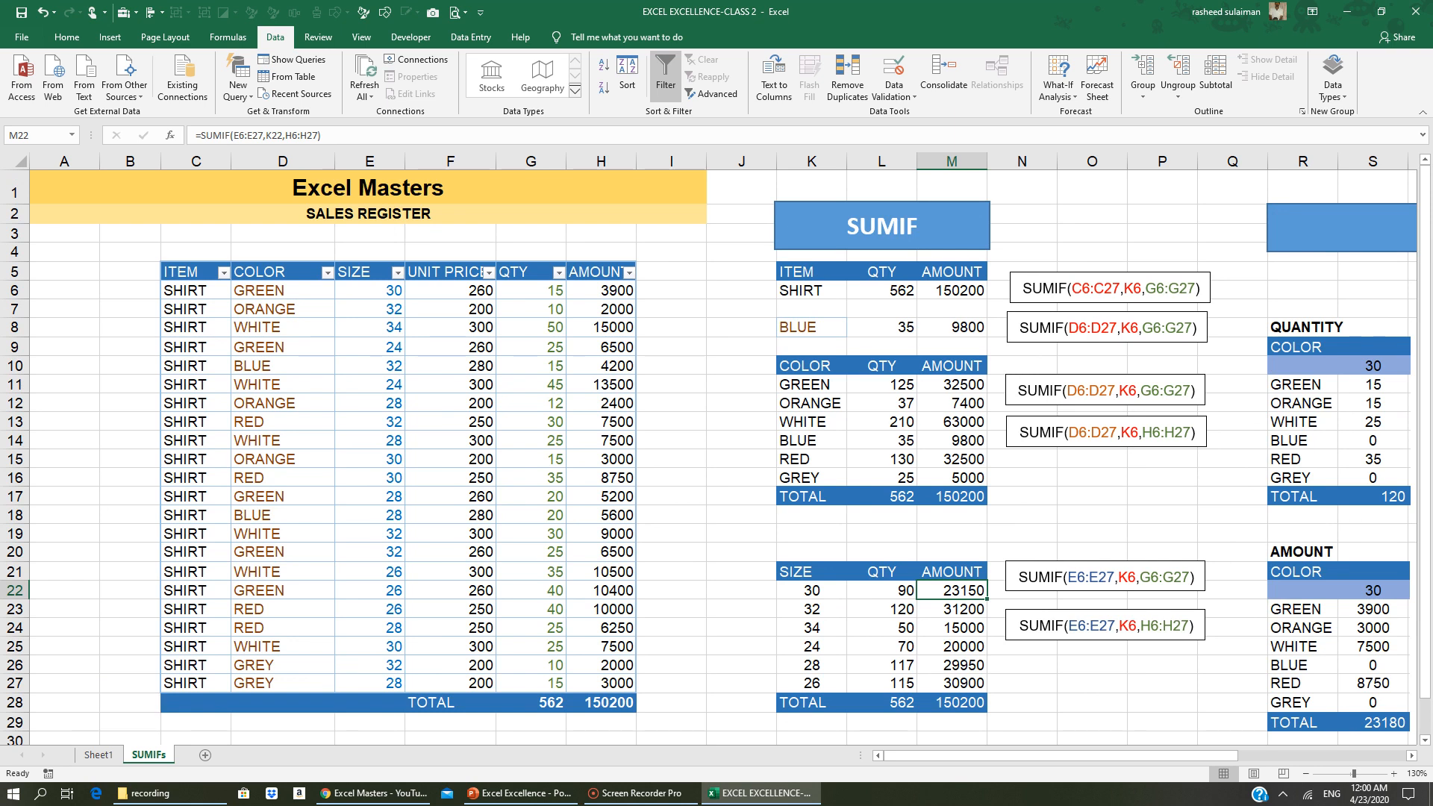
{"action": "left_click", "coordinate": [894, 499]}
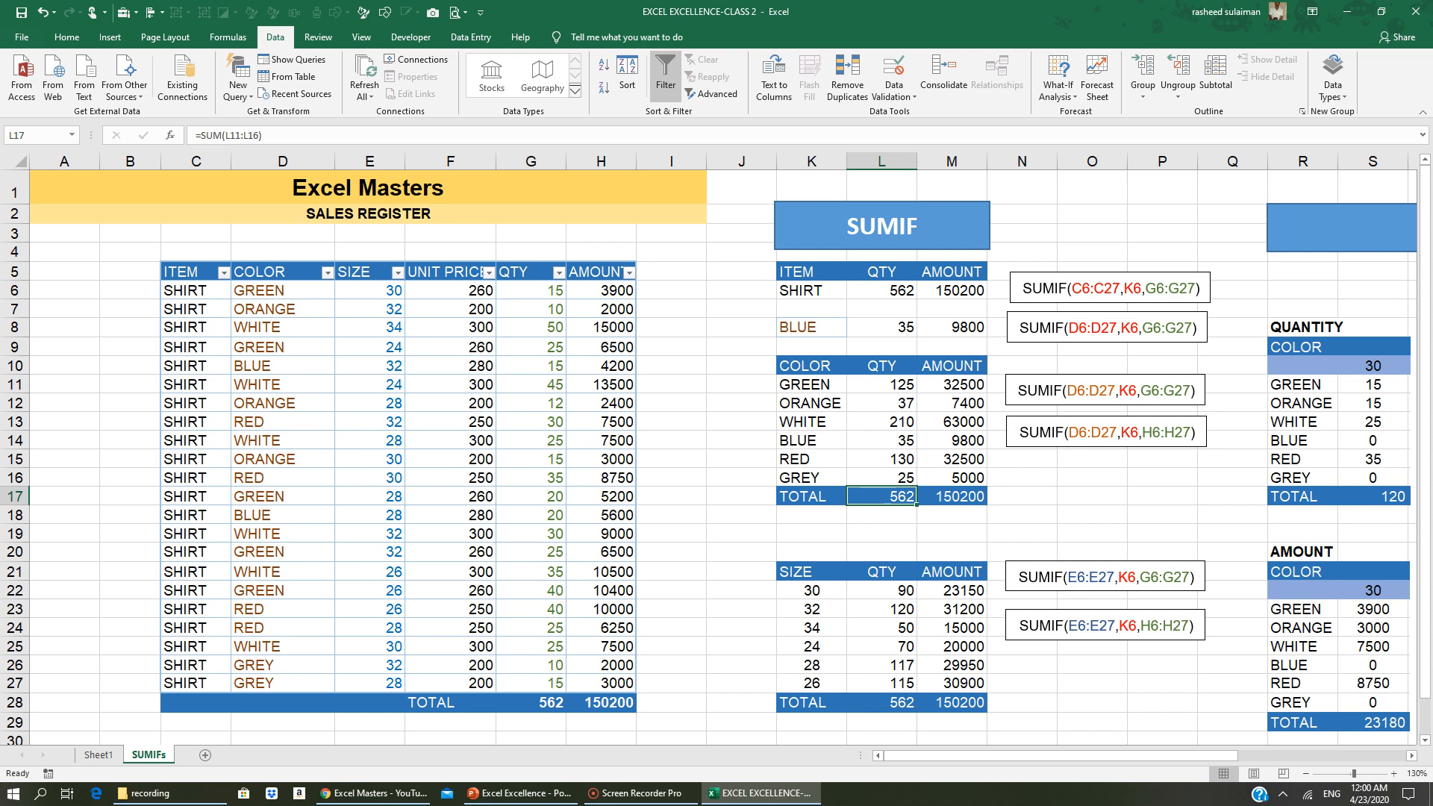
{"action": "left_click", "coordinate": [903, 702]}
{"action": "left_click", "coordinate": [948, 707]}
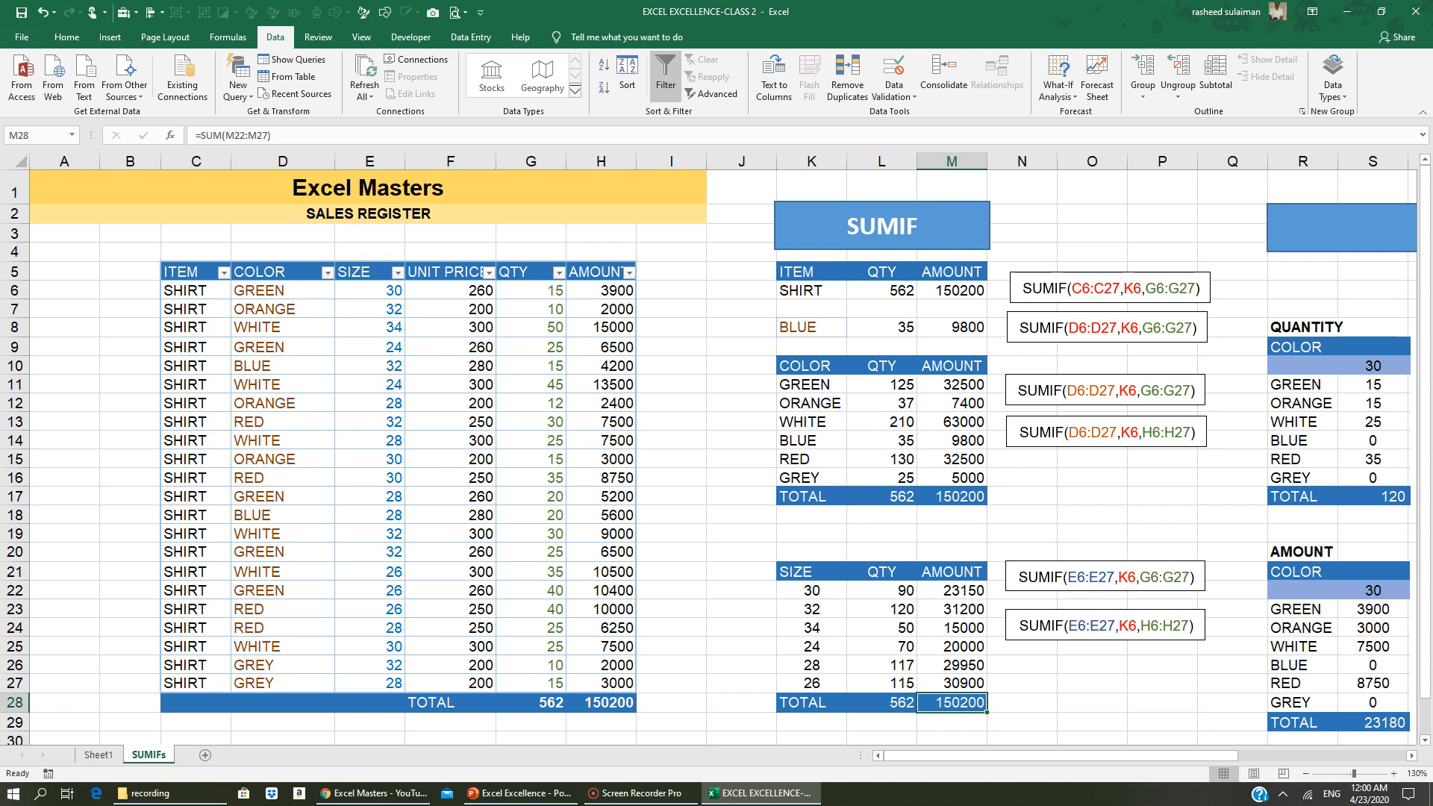
Review the size criterion in K22, the color criterion in K8 and the SUMIF formulas in L8 and M8
{"action": "left_click", "coordinate": [816, 587]}
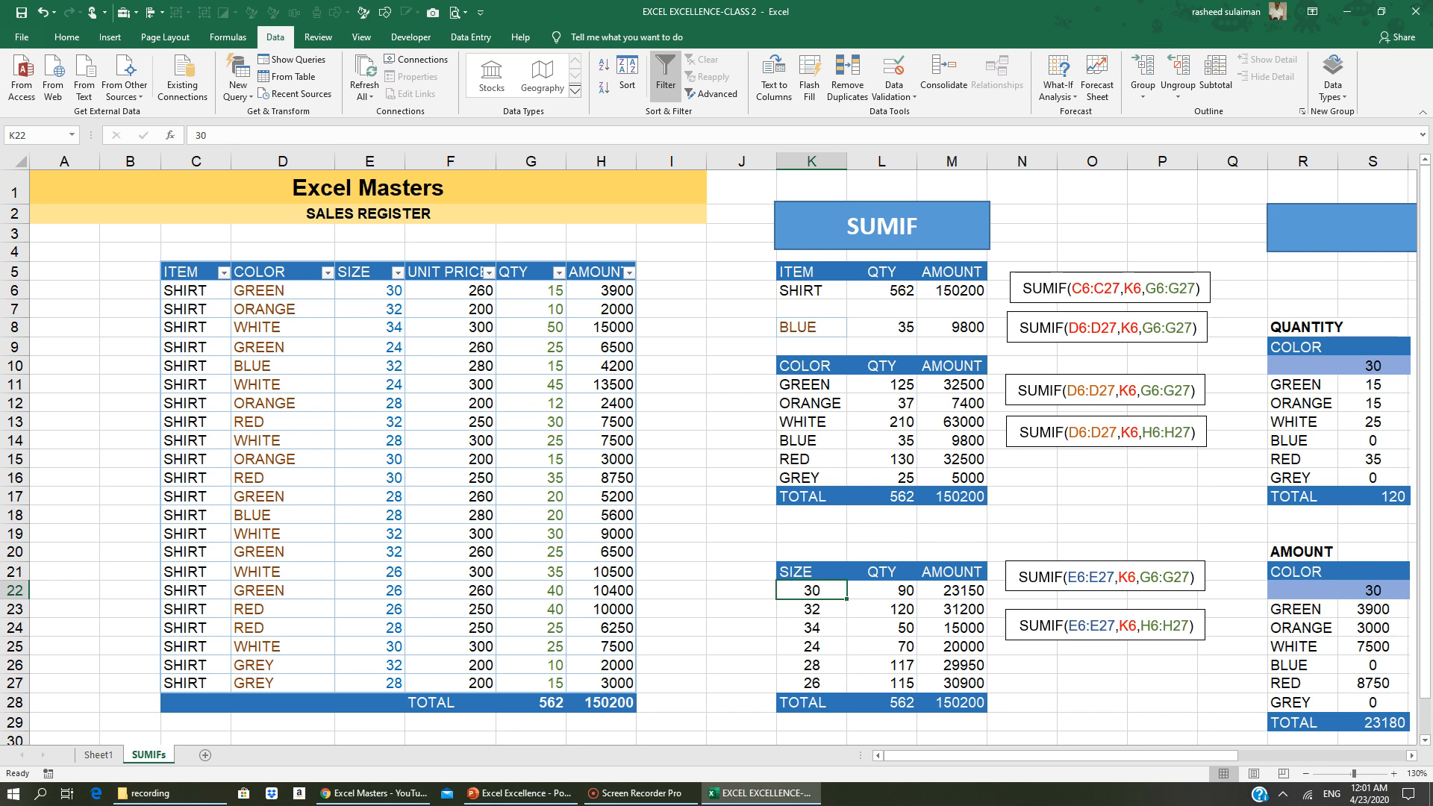
{"action": "scroll", "coordinate": [722, 457], "scroll_direction": "down", "scroll_amount": 2}
{"action": "scroll", "coordinate": [722, 457], "scroll_direction": "up", "scroll_amount": 2}
{"action": "left_click", "coordinate": [811, 327]}
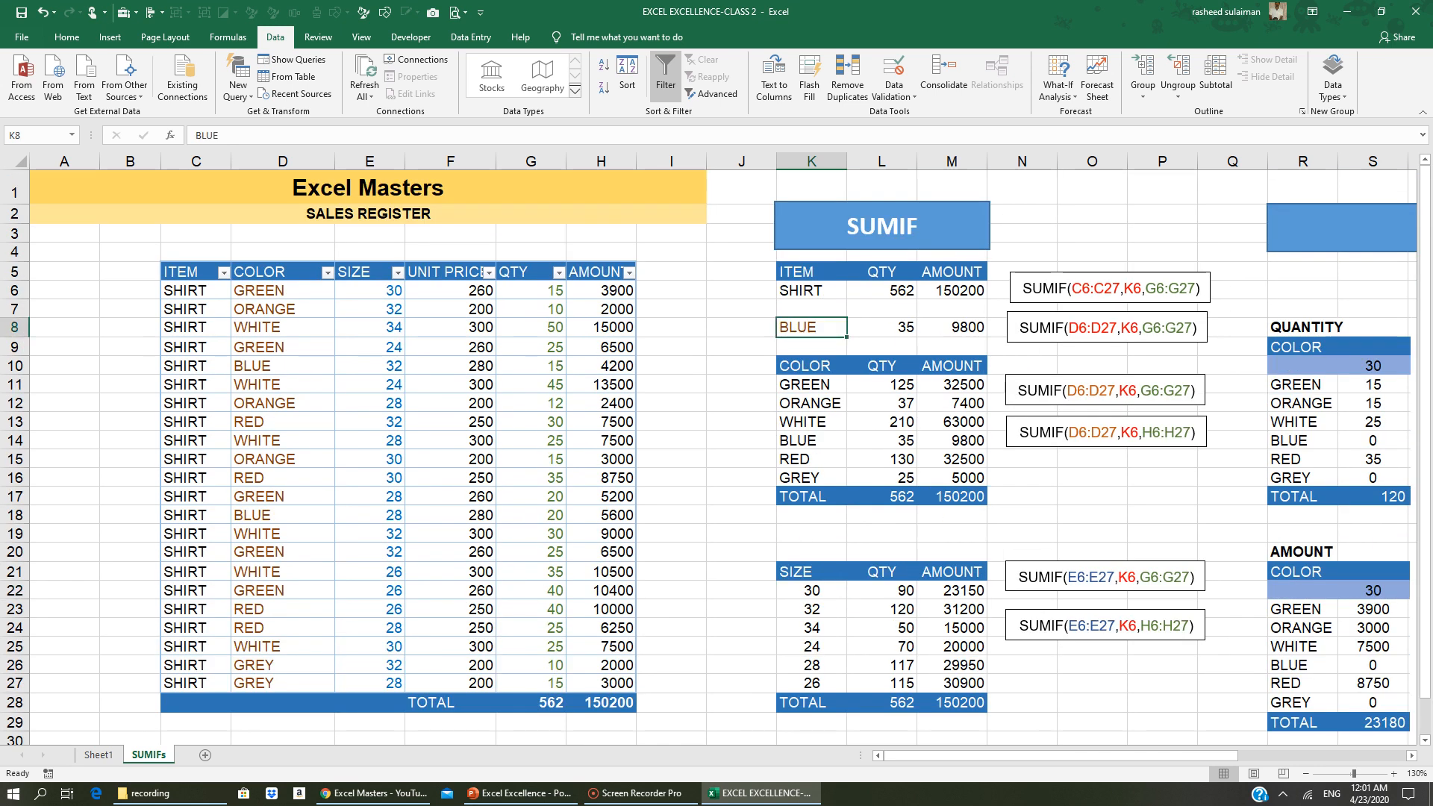
{"action": "left_click", "coordinate": [898, 326]}
{"action": "left_click", "coordinate": [954, 327]}
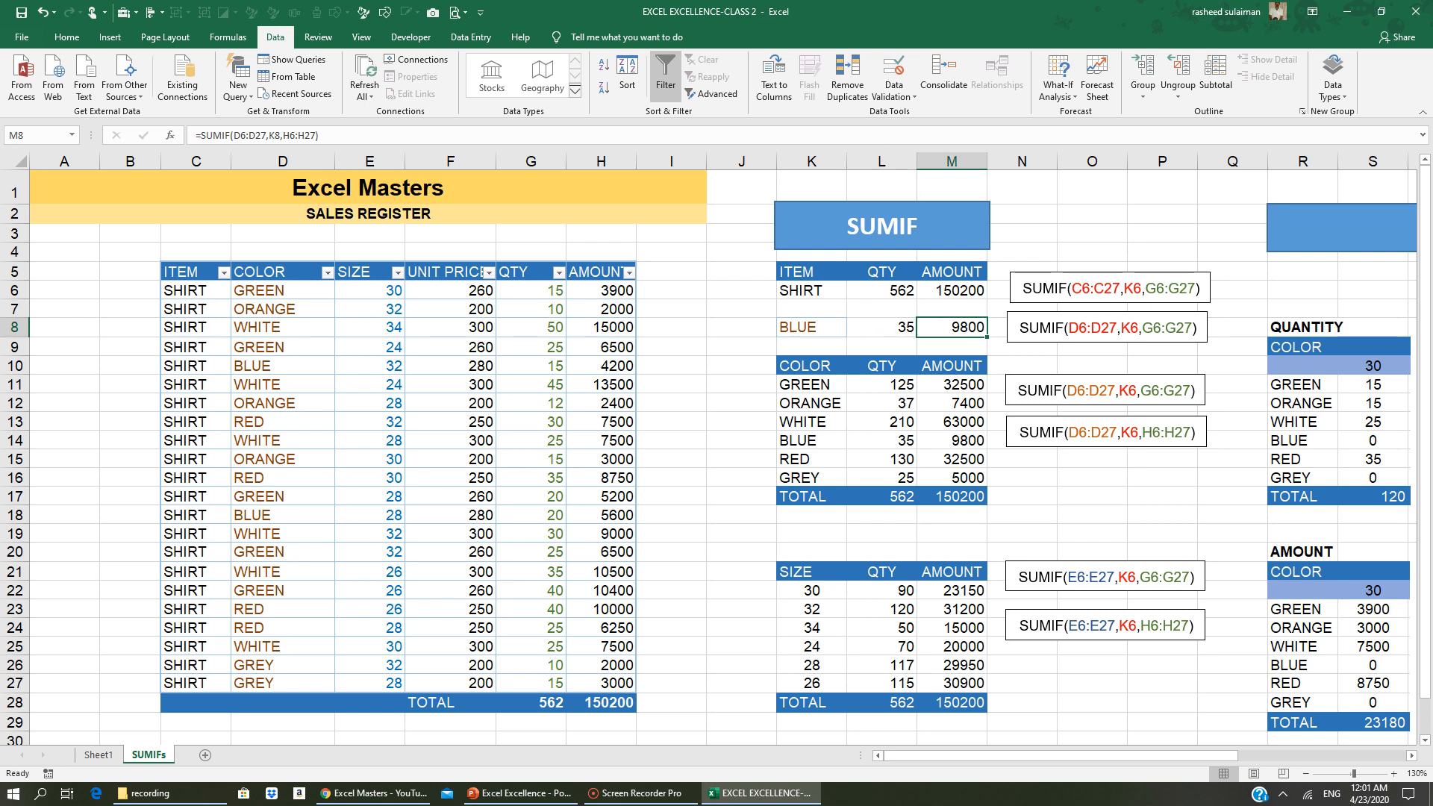
Set the criterion in K8 to 30 and check which range the SUMIF formula in L8 searches
{"action": "left_click", "coordinate": [822, 327]}
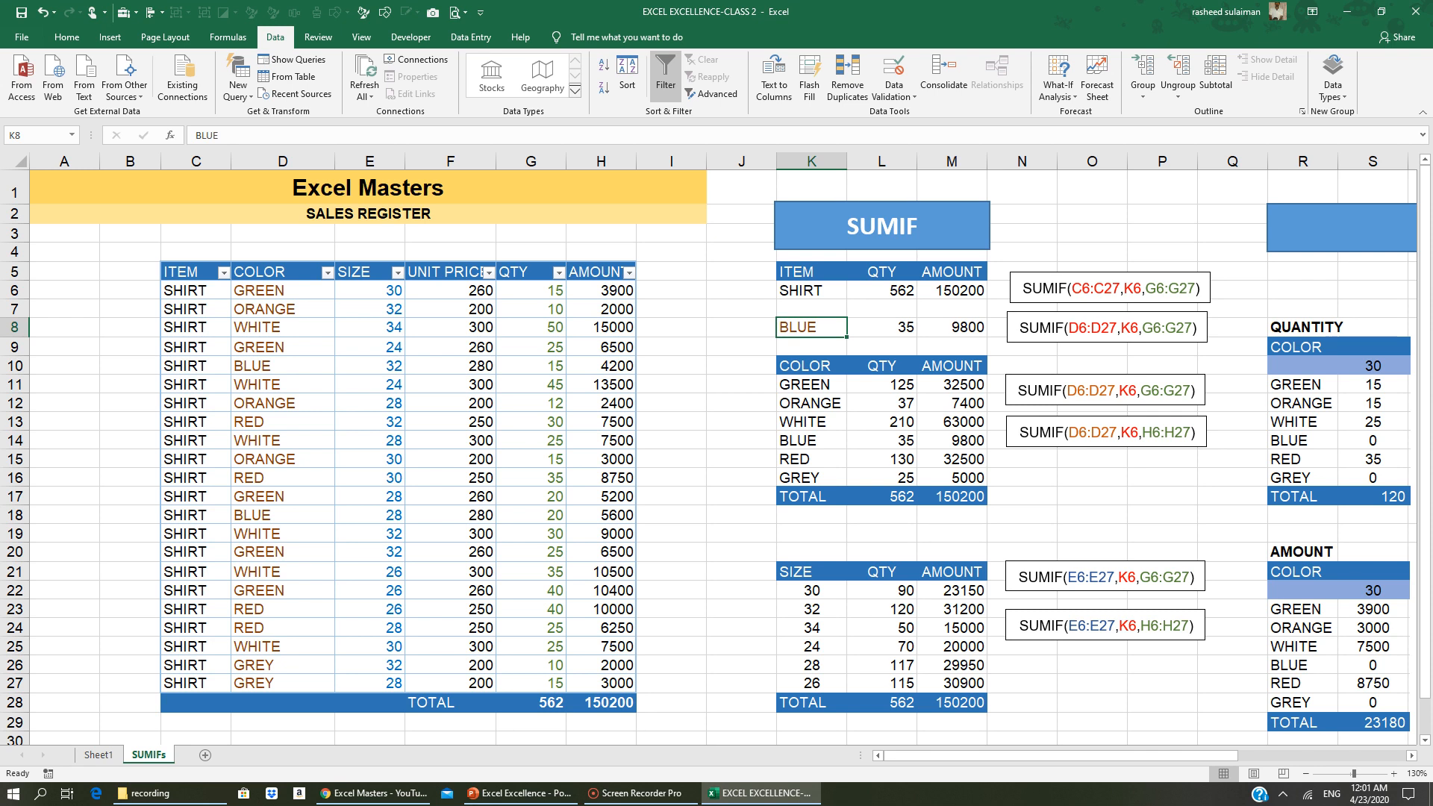
{"action": "type", "text": "30"}
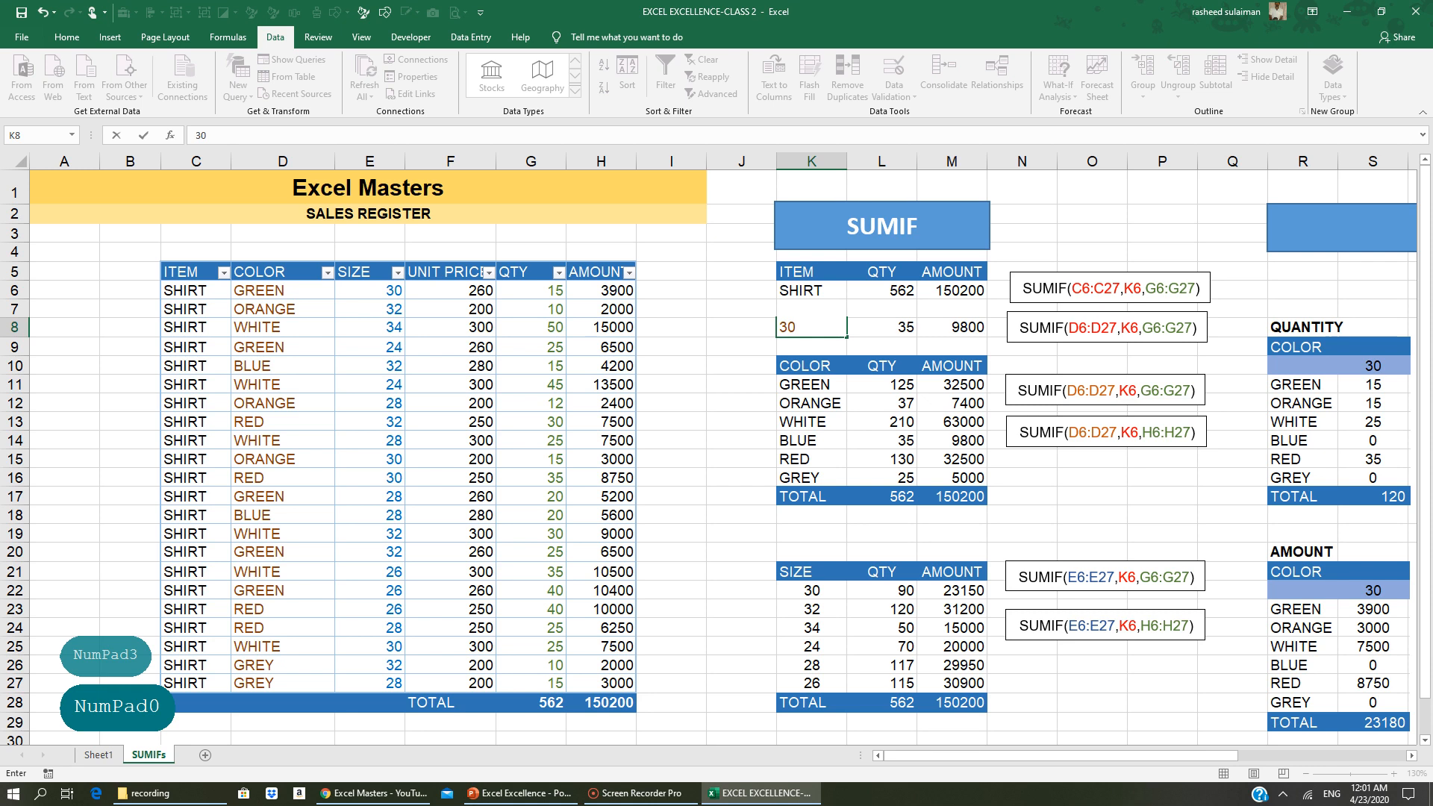
{"action": "left_click", "coordinate": [716, 418]}
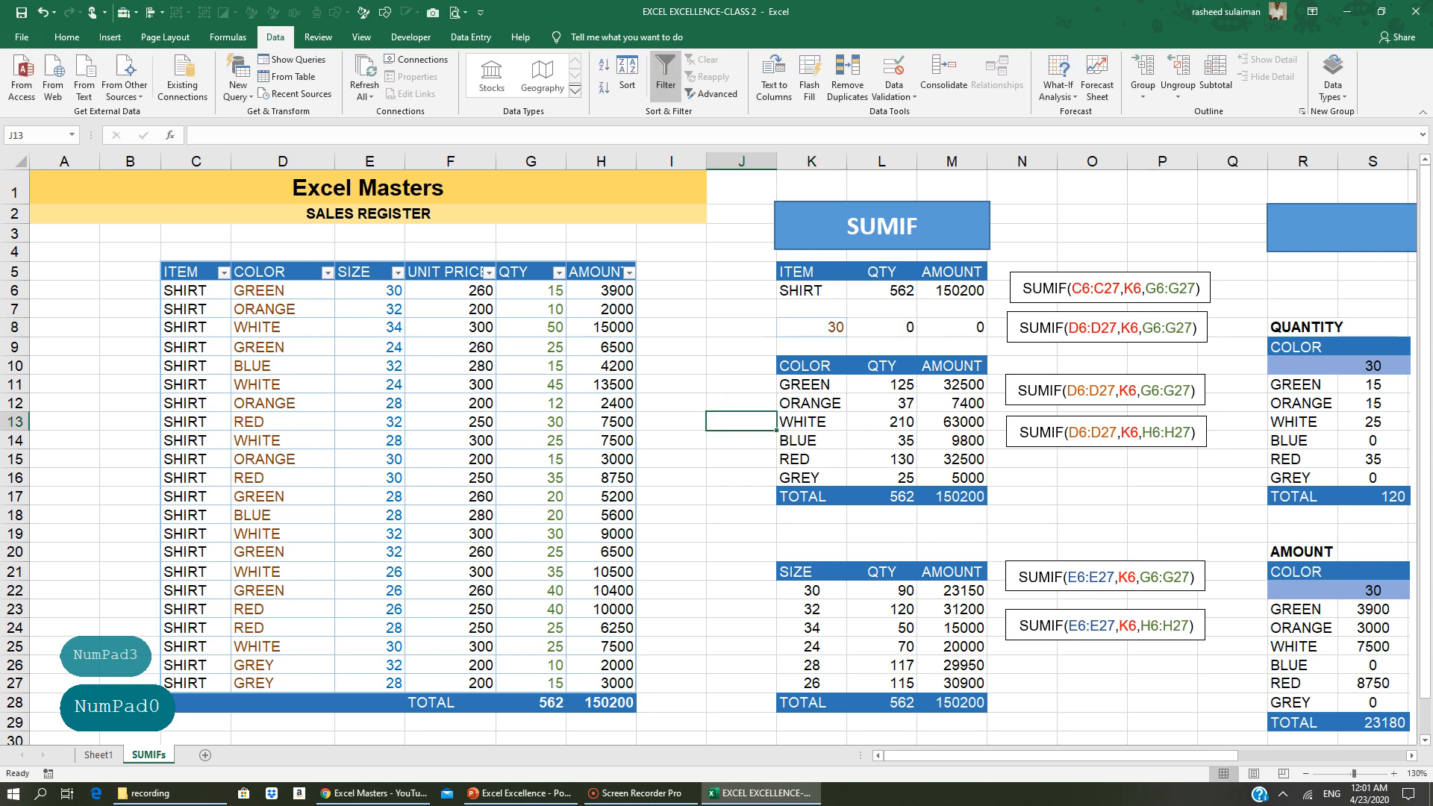
{"action": "left_click", "coordinate": [824, 326]}
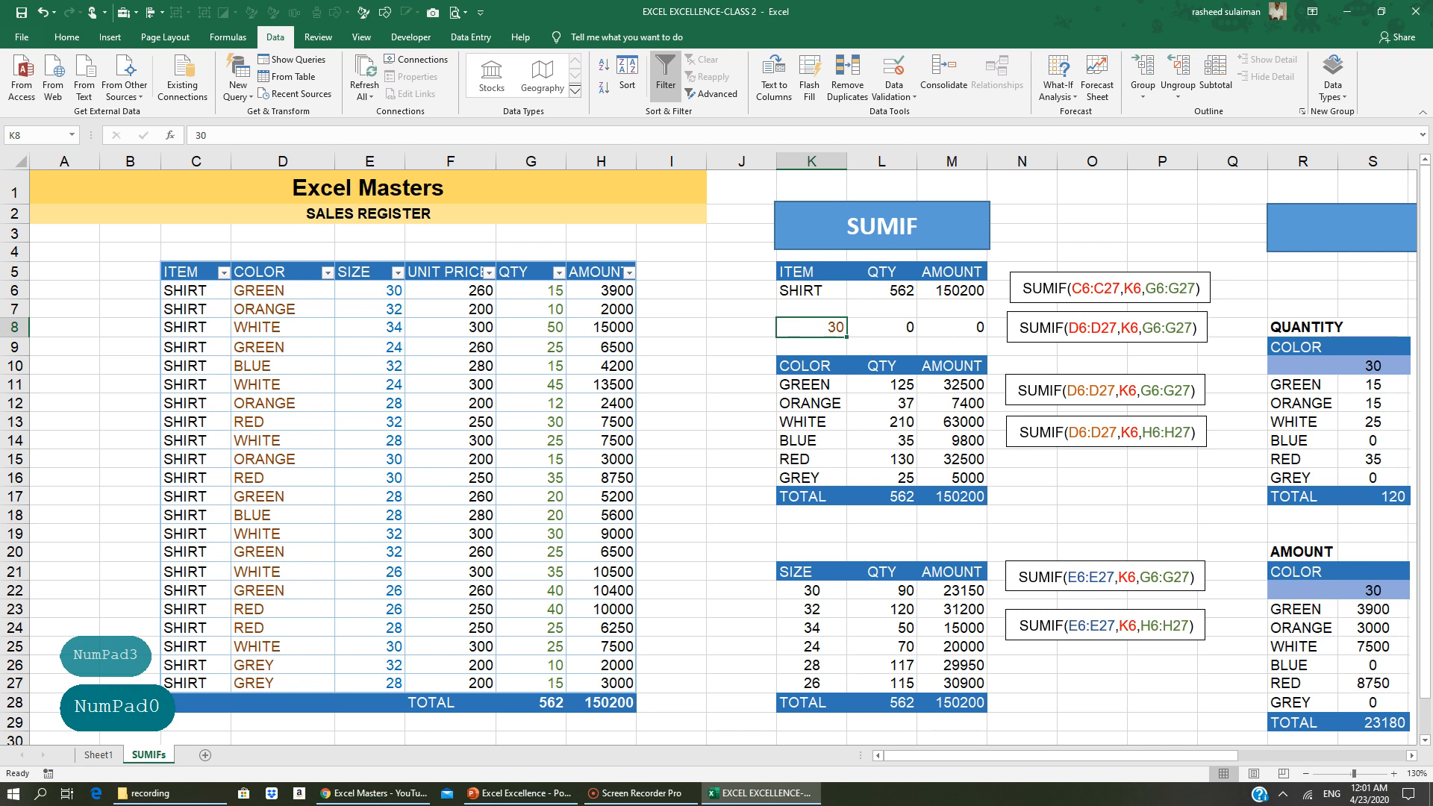
{"action": "left_click", "coordinate": [902, 330]}
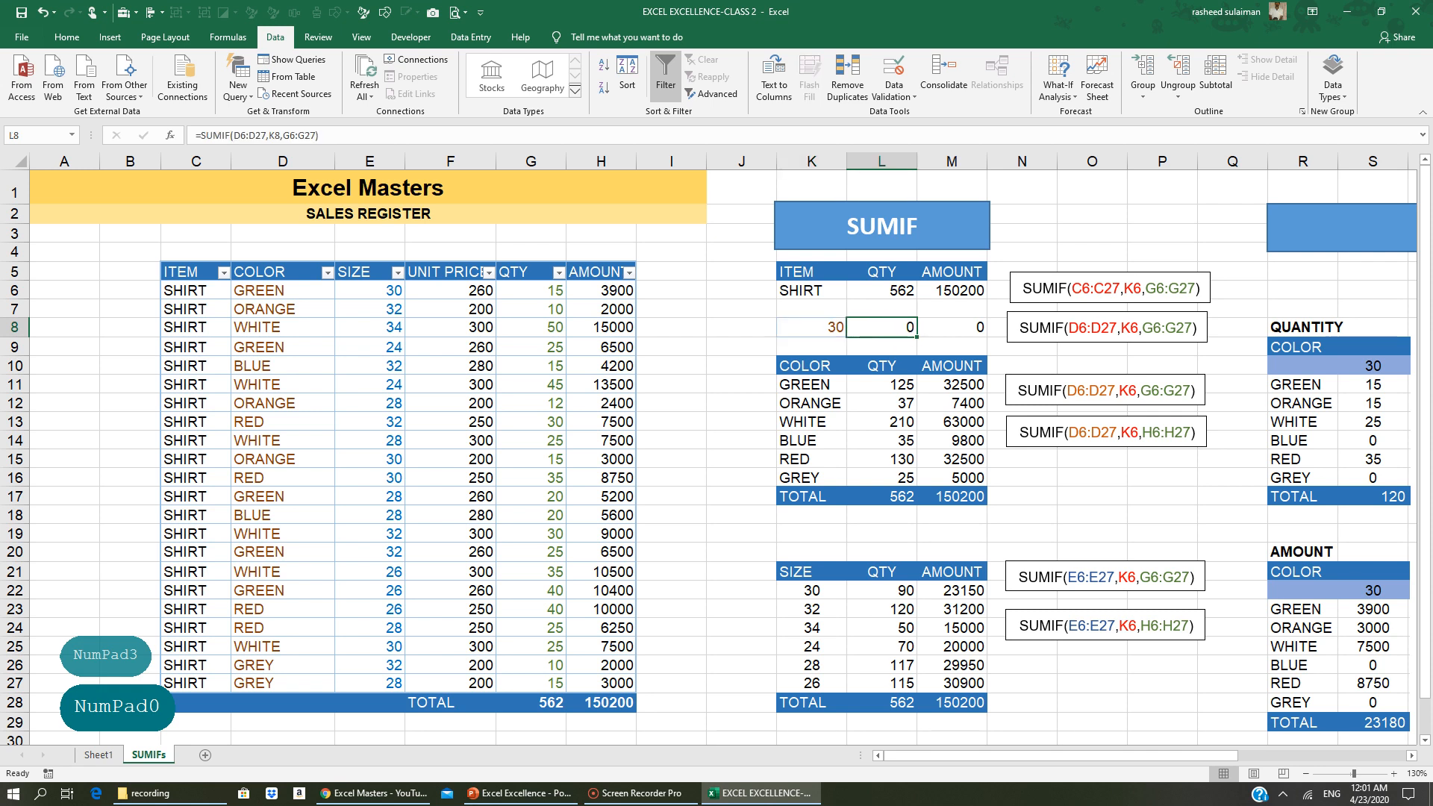
{"action": "left_click", "coordinate": [829, 331]}
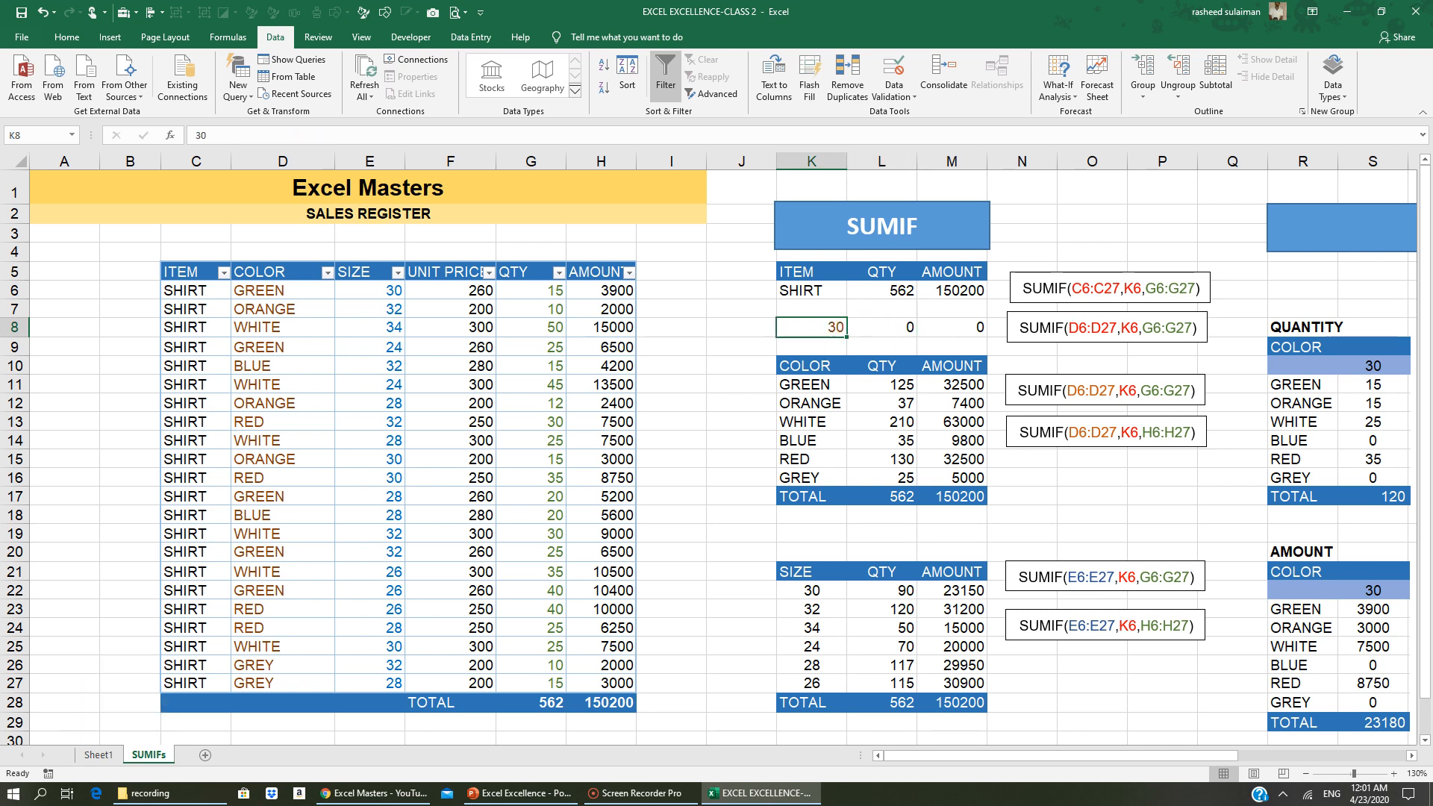
Change the SUMIF criteria range in L8 to the SIZE column, E6:E27, keeping K8 as criterion and G6:G27 as sum range
{"action": "left_click", "coordinate": [882, 325]}
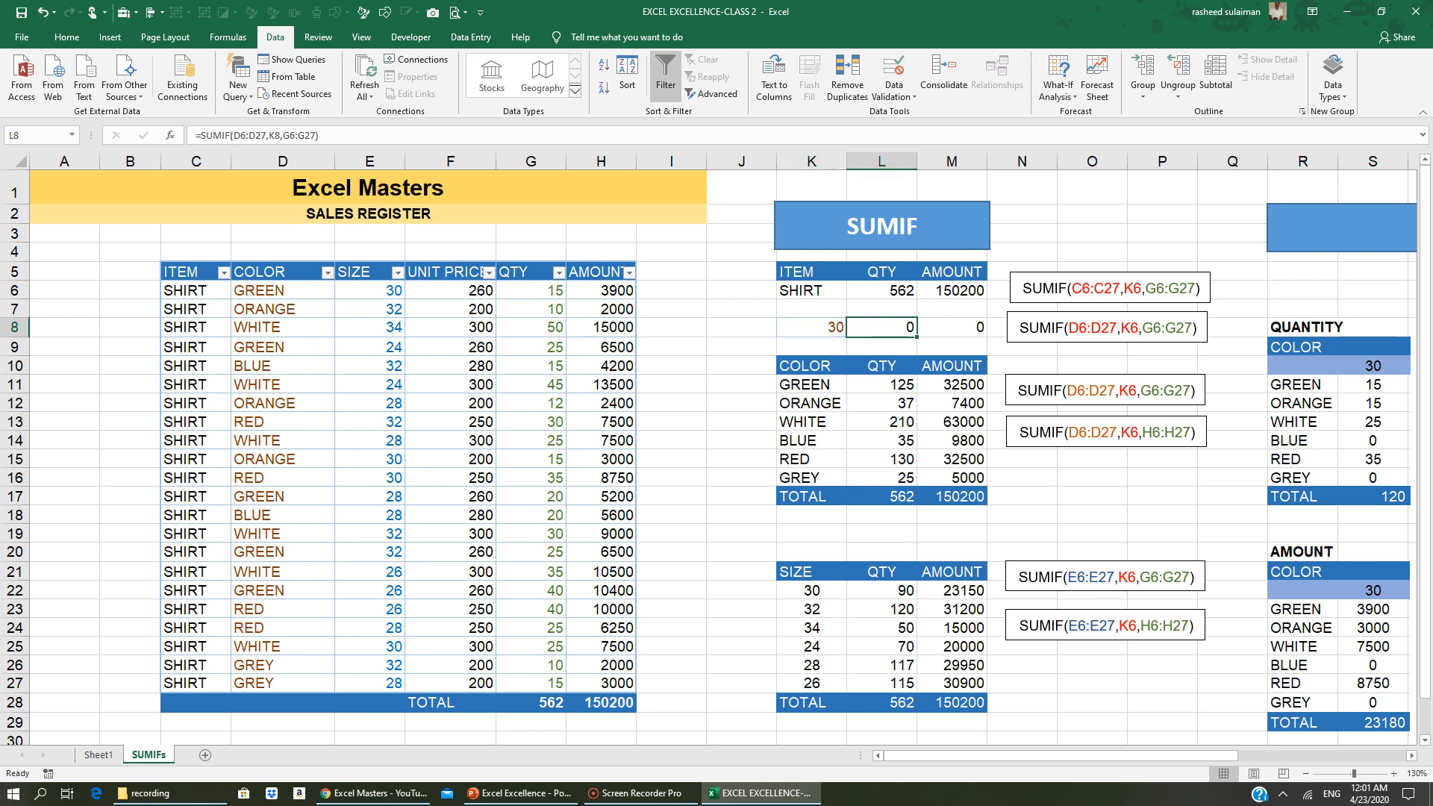
{"action": "left_click", "coordinate": [275, 135]}
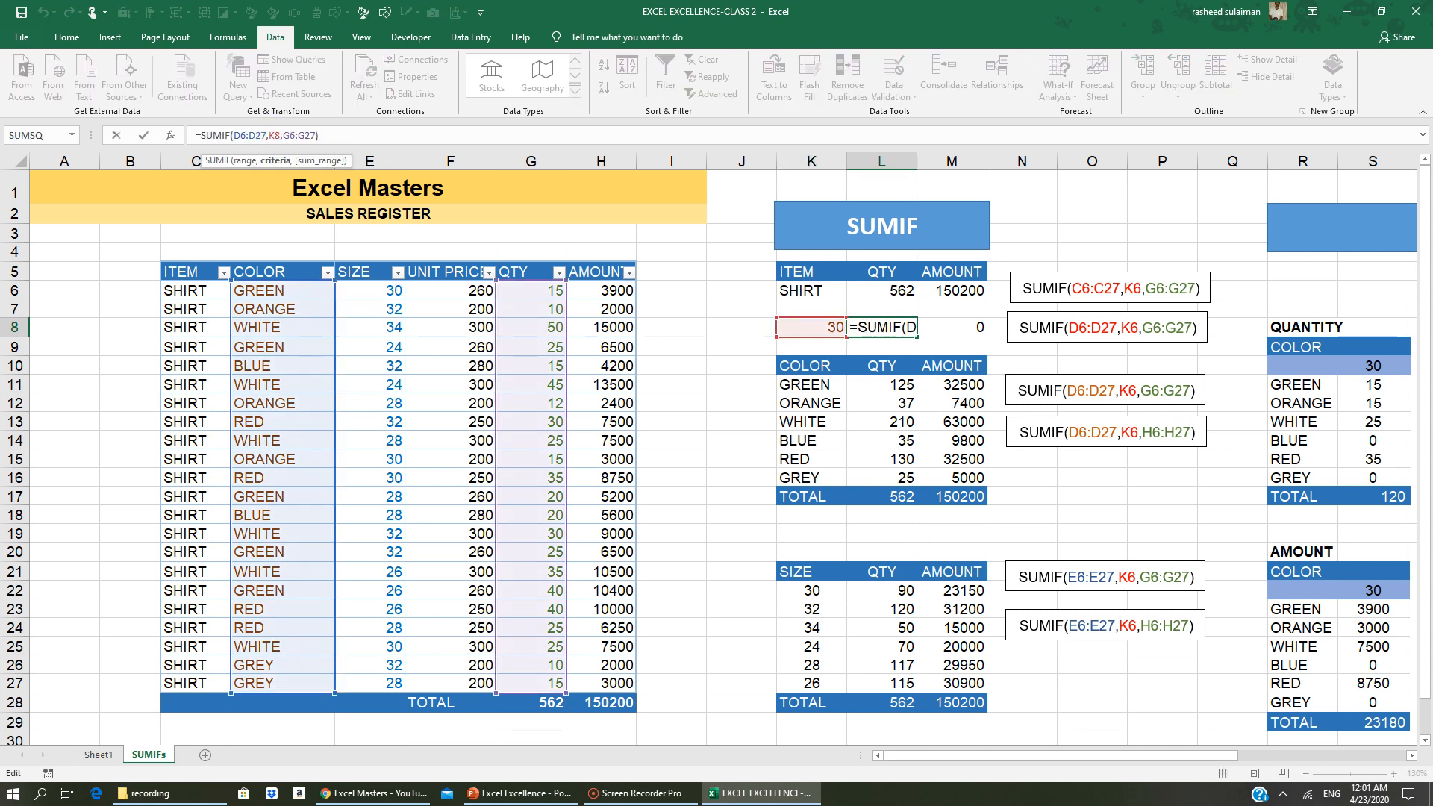
{"action": "left_click_drag", "start_coordinate": [337, 361], "coordinate": [374, 368]}
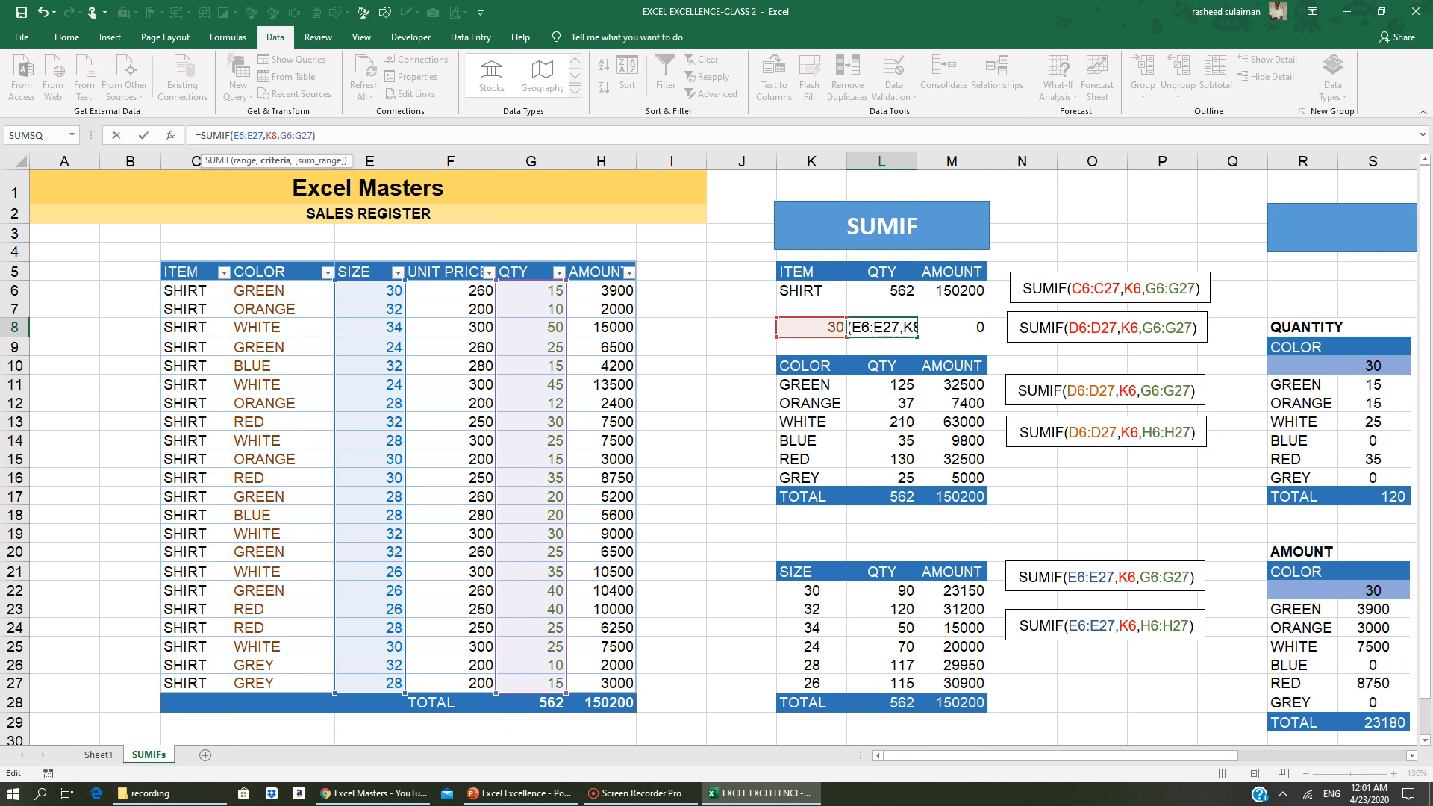
{"action": "key", "text": "Return"}
{"action": "left_click", "coordinate": [889, 329]}
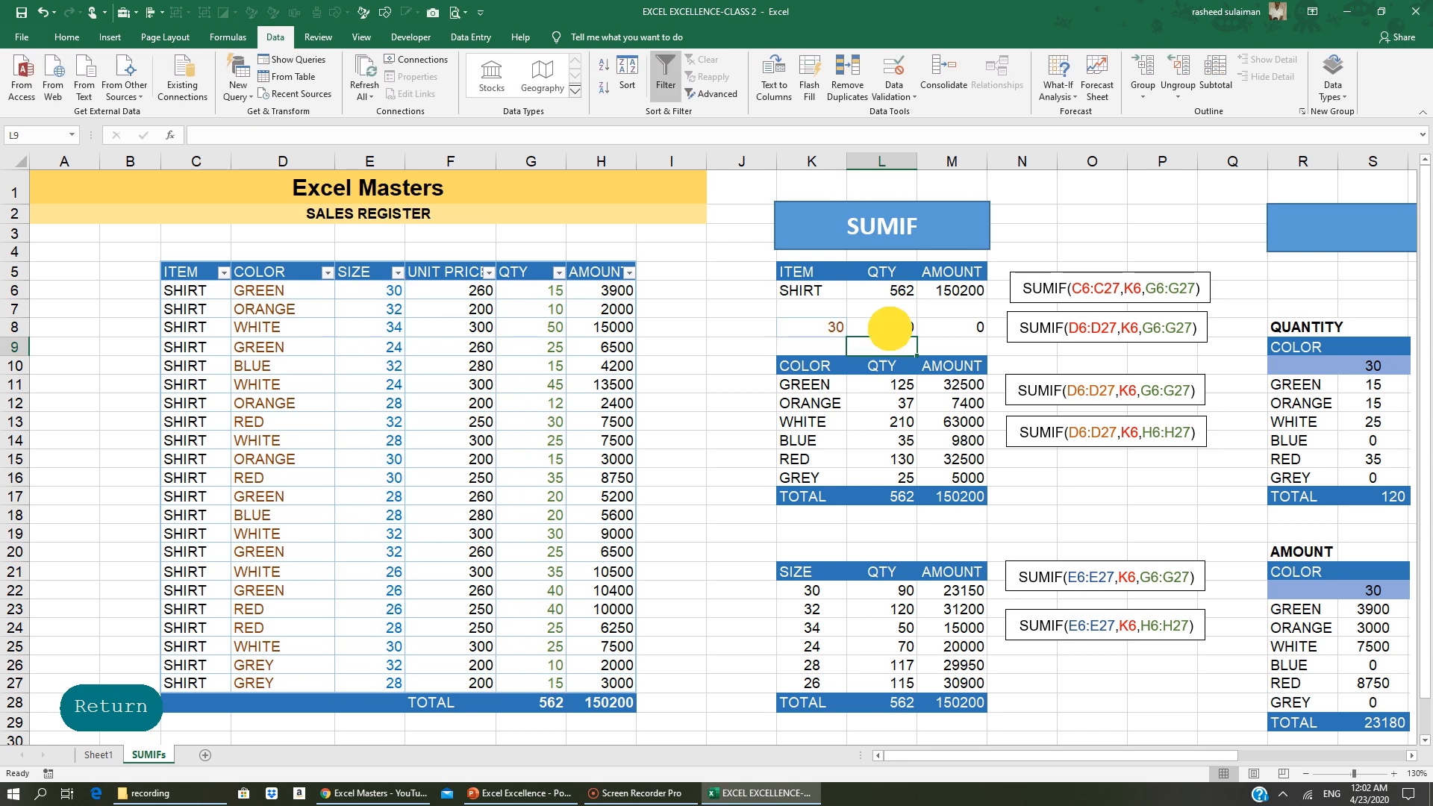
{"action": "key", "text": "Right"}
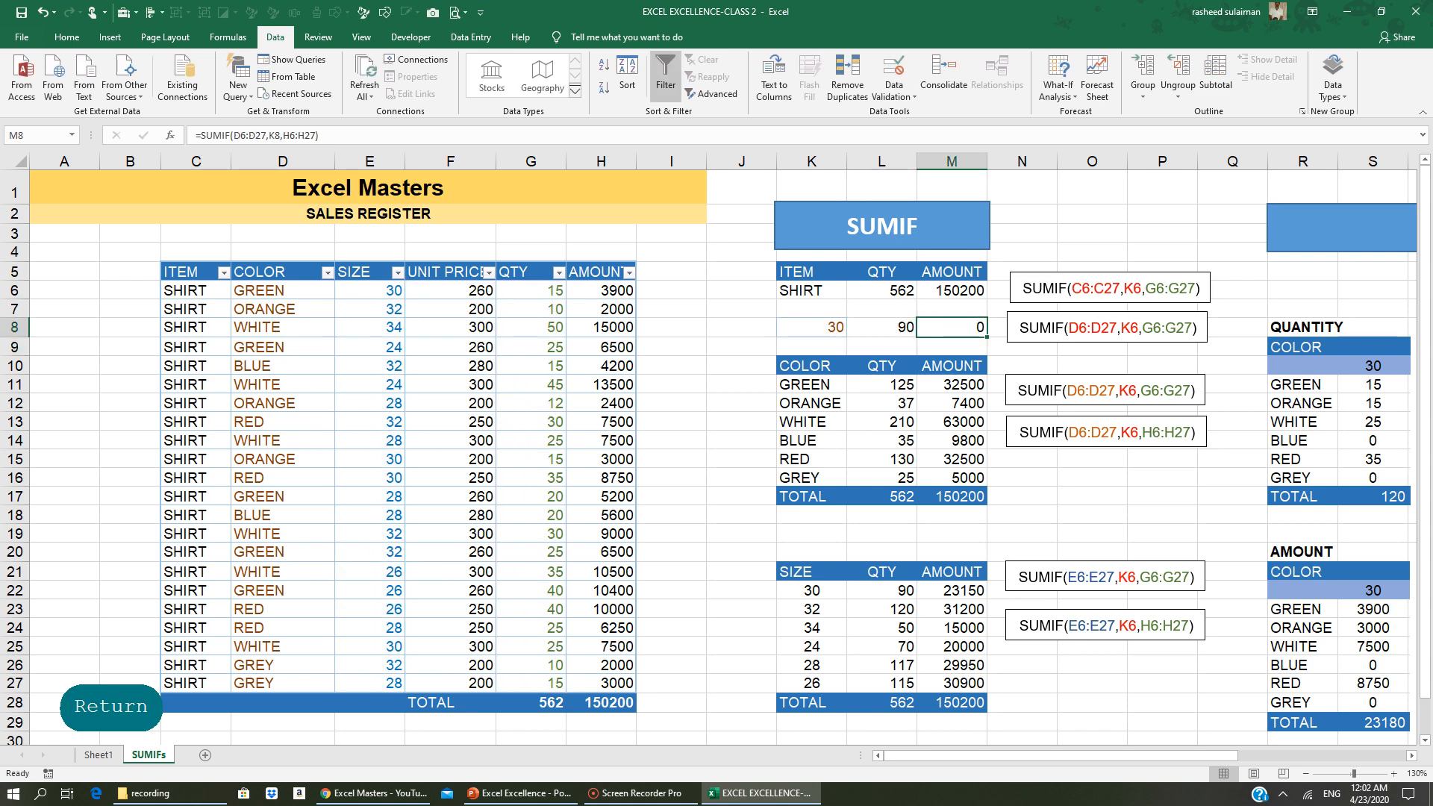
Change the SUMIF criteria range in M8 to the SIZE column, E6:E27, and recheck the ranges the formula uses
{"action": "left_click", "coordinate": [249, 135]}
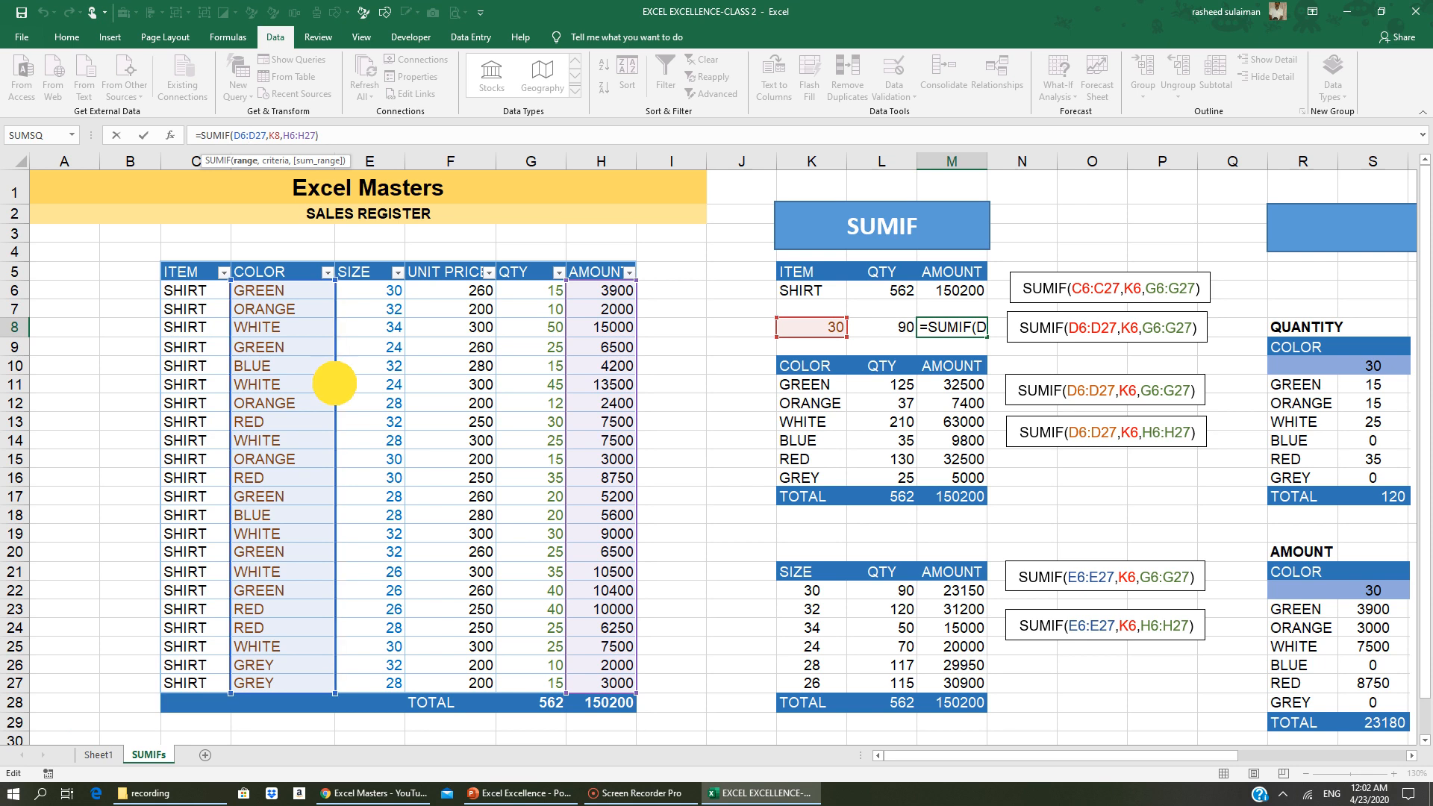
{"action": "left_click_drag", "start_coordinate": [336, 374], "coordinate": [378, 381]}
{"action": "key", "text": "Return"}
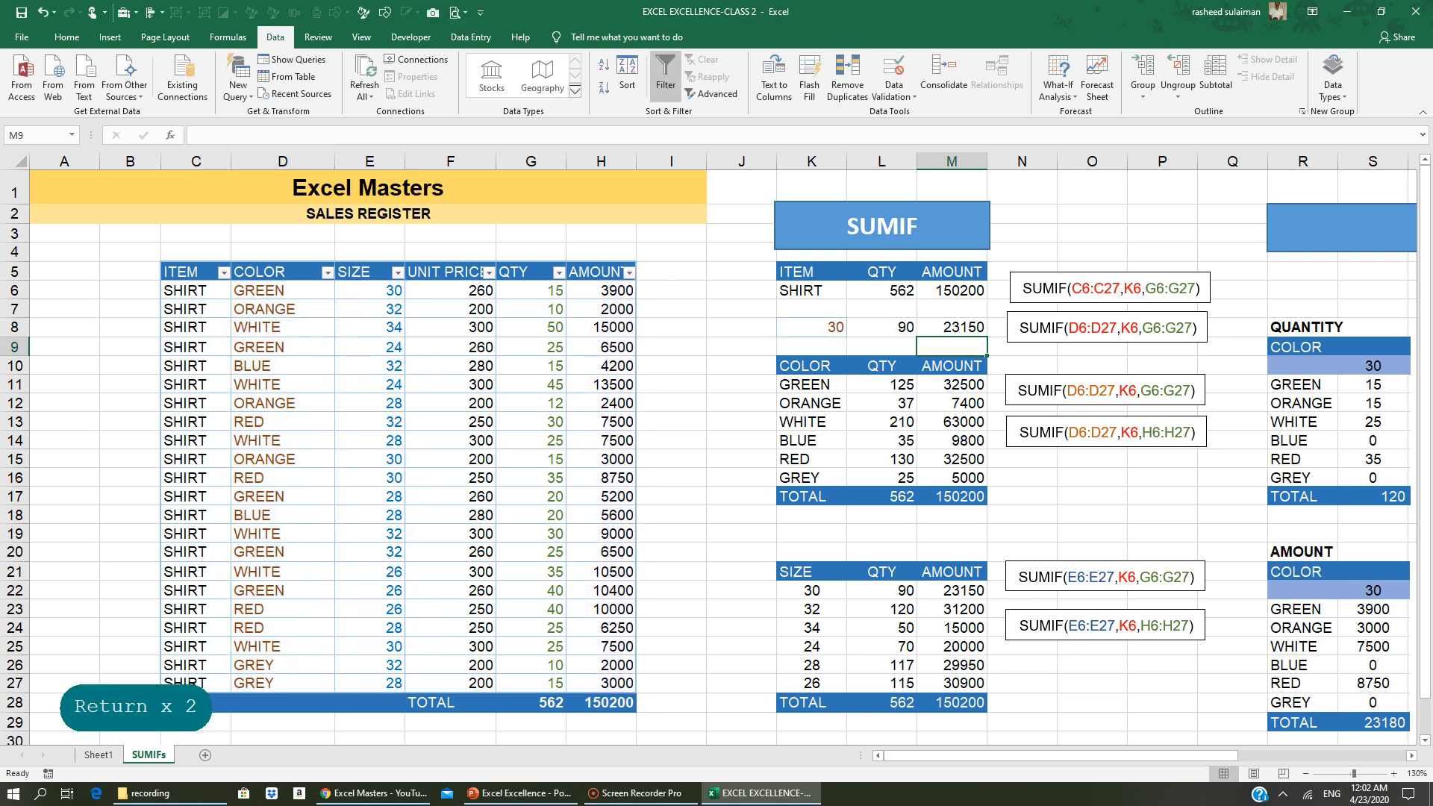
{"action": "left_click", "coordinate": [963, 329]}
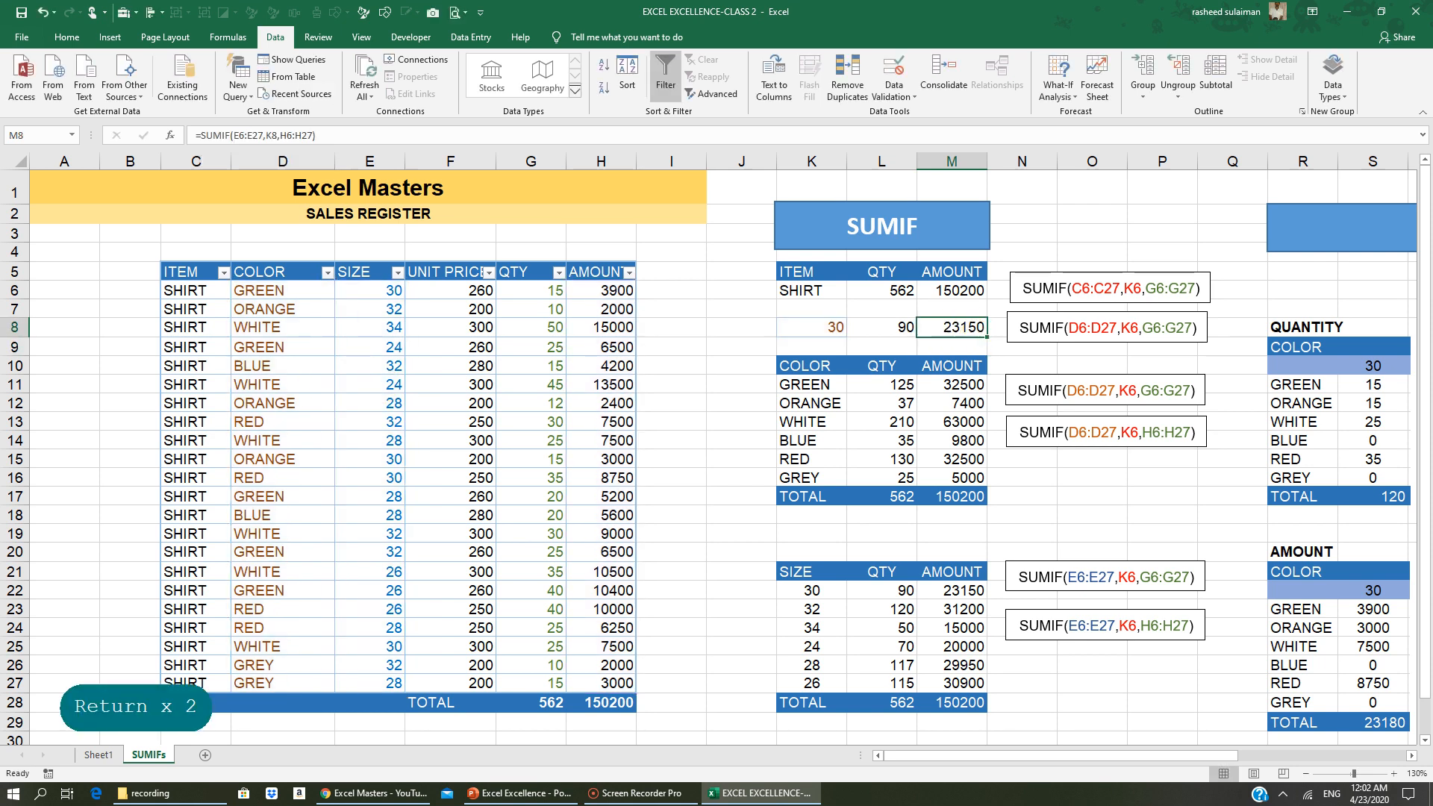
{"action": "left_click", "coordinate": [258, 135]}
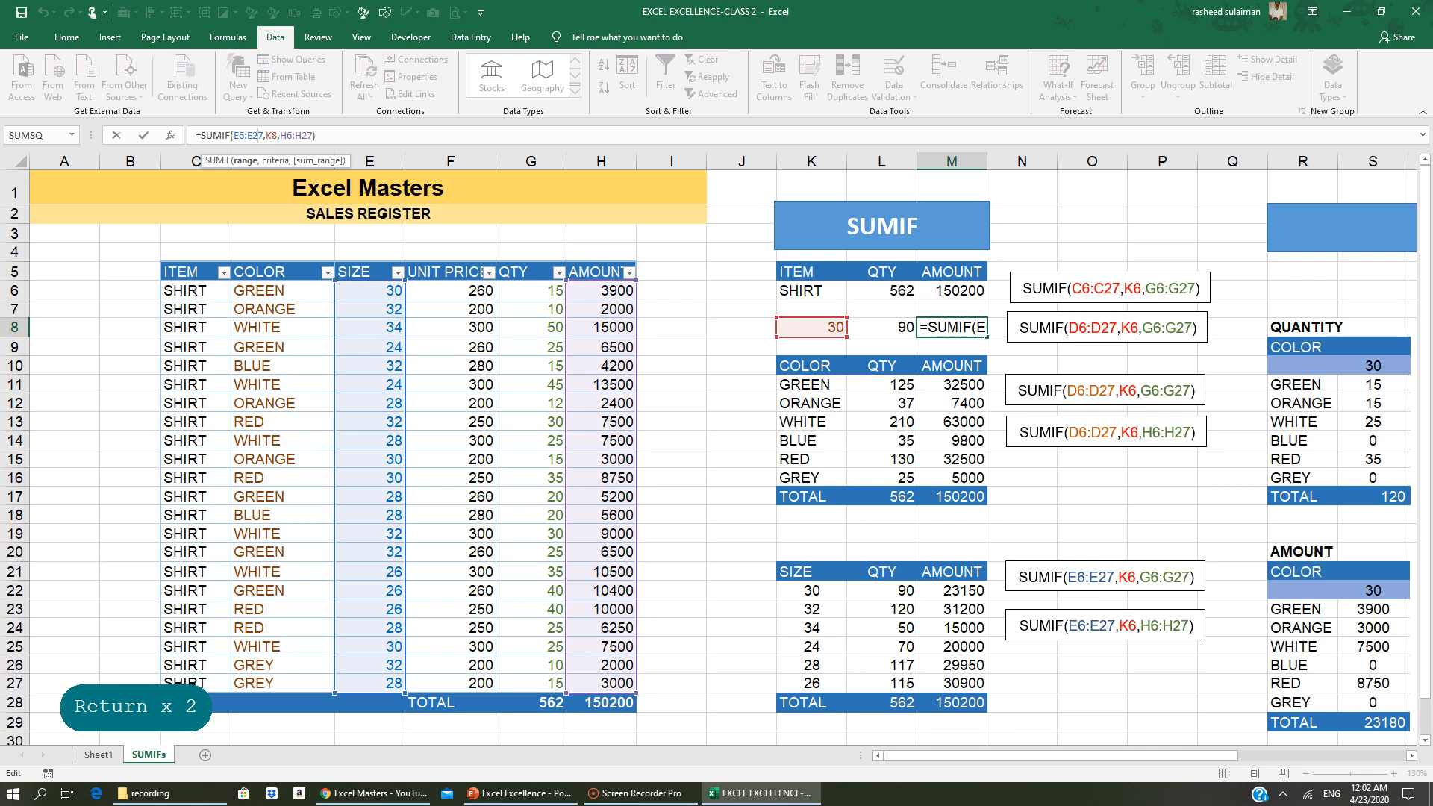
{"action": "key", "text": "Return"}
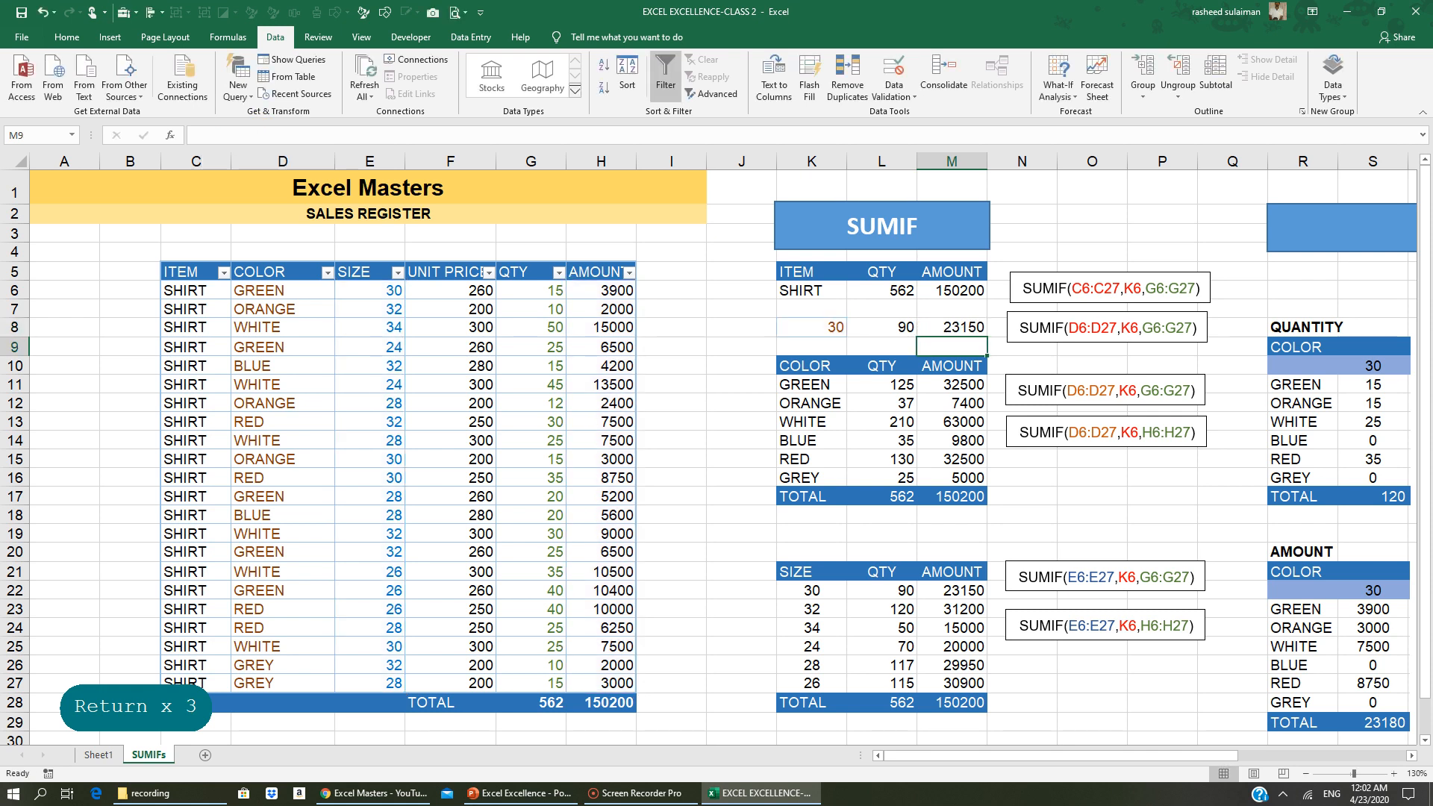
{"action": "scroll", "coordinate": [715, 455], "scroll_direction": "down", "scroll_amount": 1}
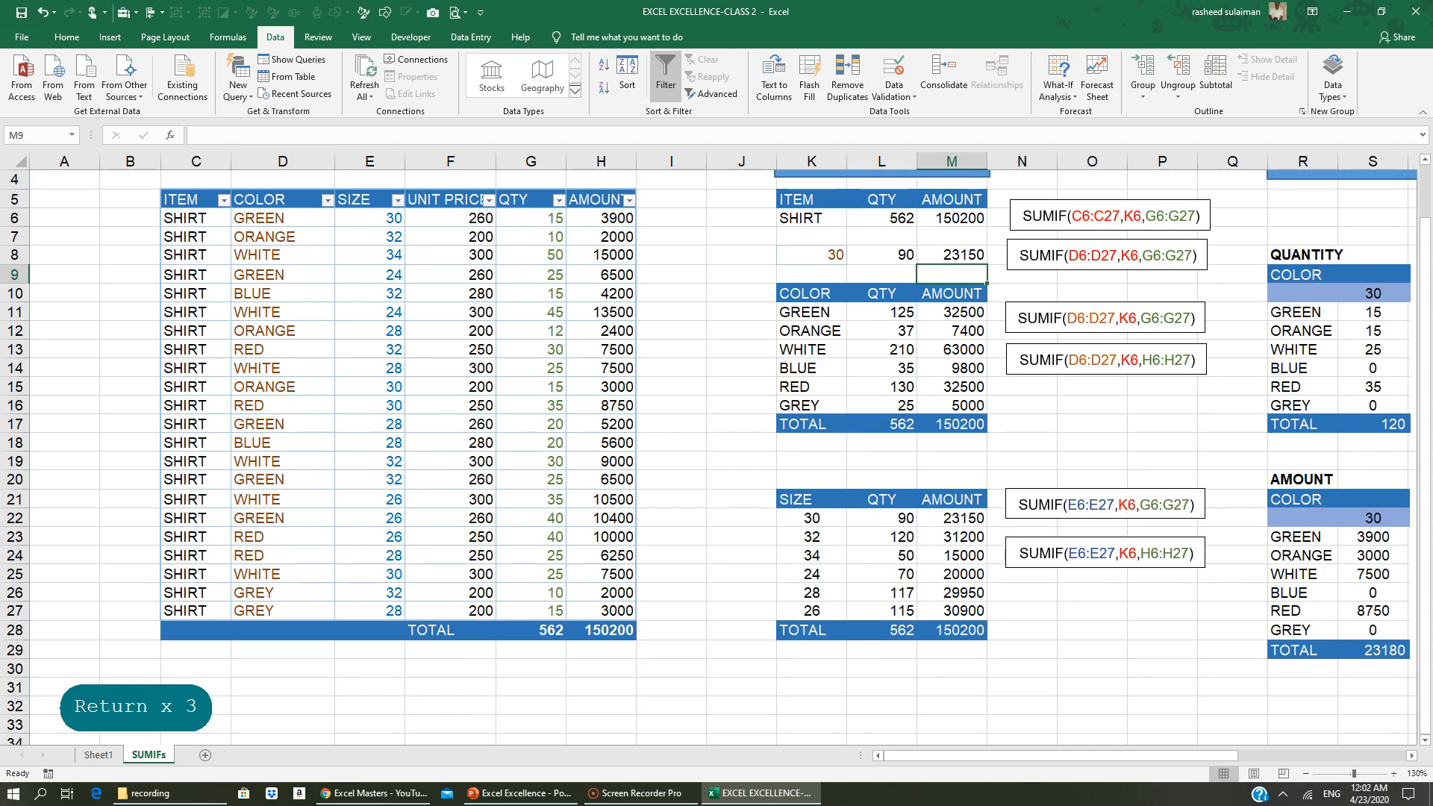
{"action": "scroll", "coordinate": [715, 454], "scroll_direction": "up", "scroll_amount": 1}
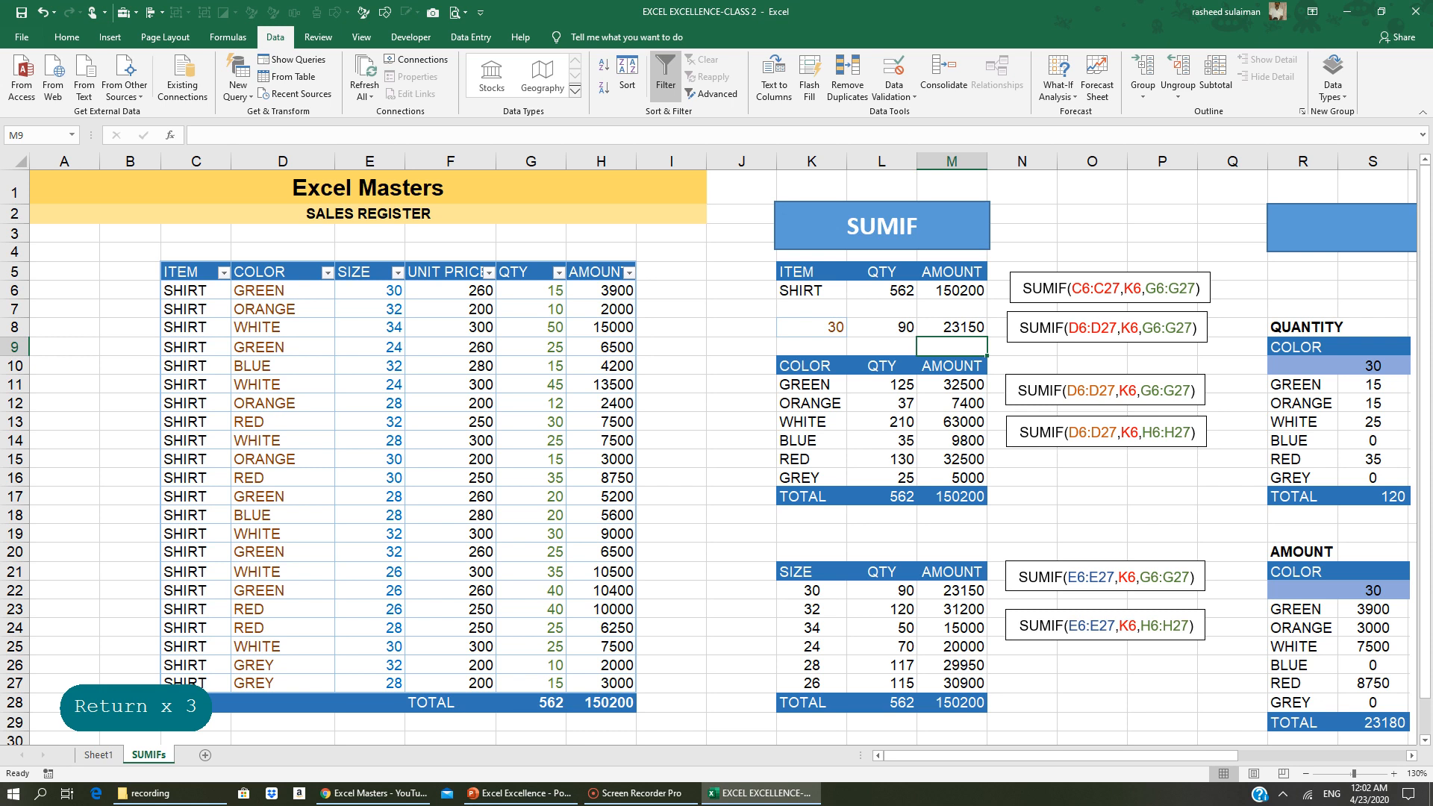
{"action": "scroll", "coordinate": [715, 454], "scroll_direction": "down", "scroll_amount": 1}
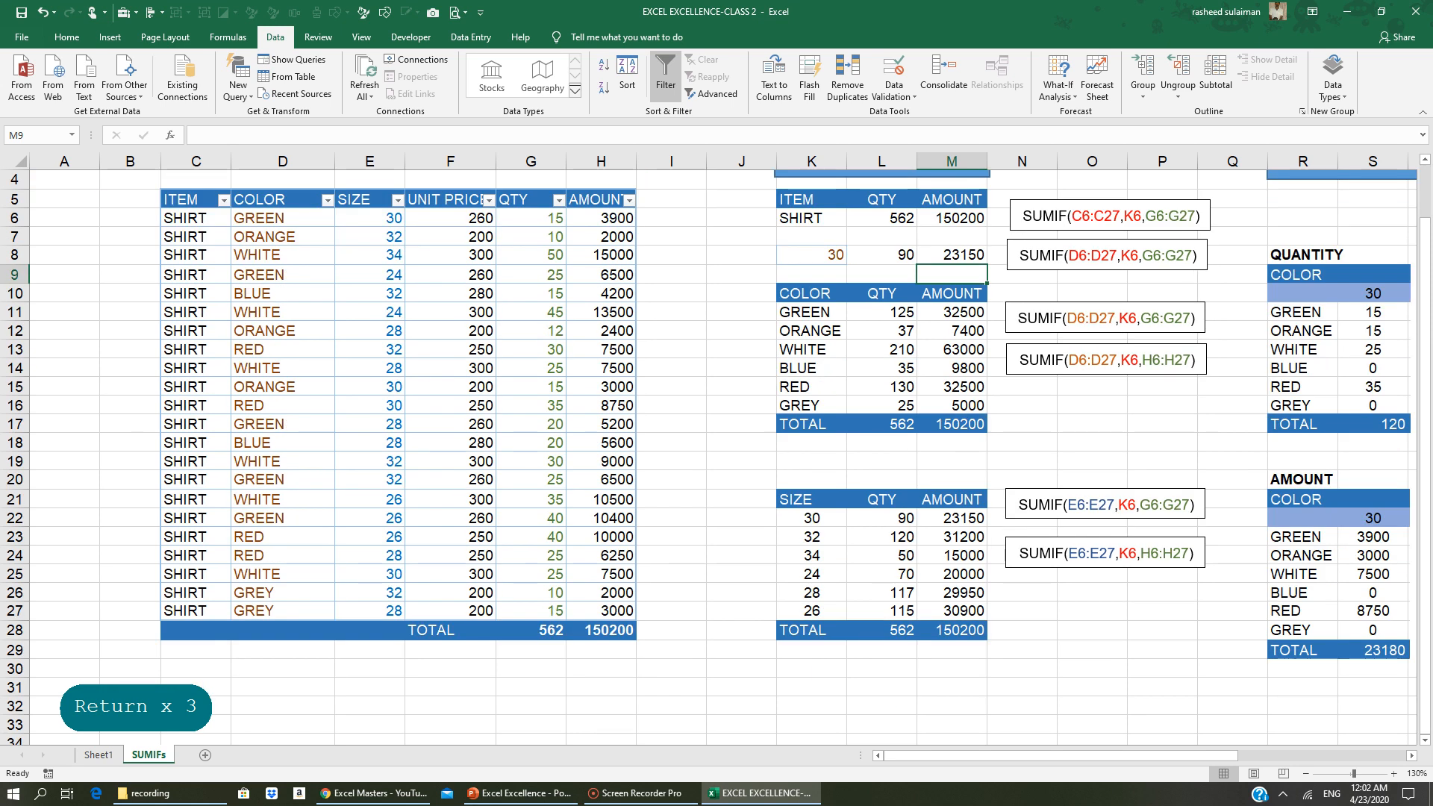
{"action": "scroll", "coordinate": [715, 455], "scroll_direction": "up", "scroll_amount": 1}
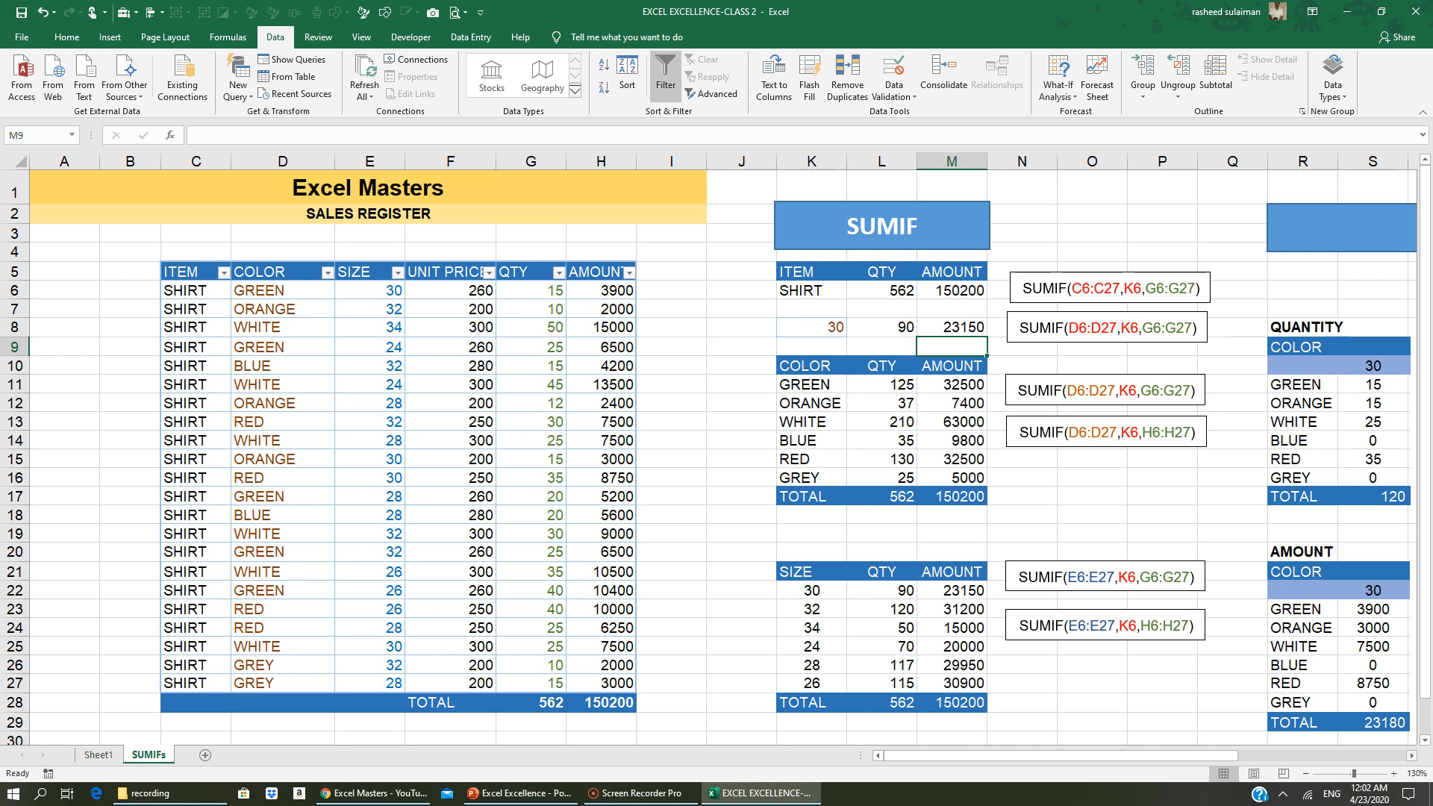
Review the single size criteria in K8 and K23 and the heading of the SUMIFS section beside the SUMIF tables
{"action": "scroll", "coordinate": [715, 455], "scroll_direction": "right", "scroll_amount": 6}
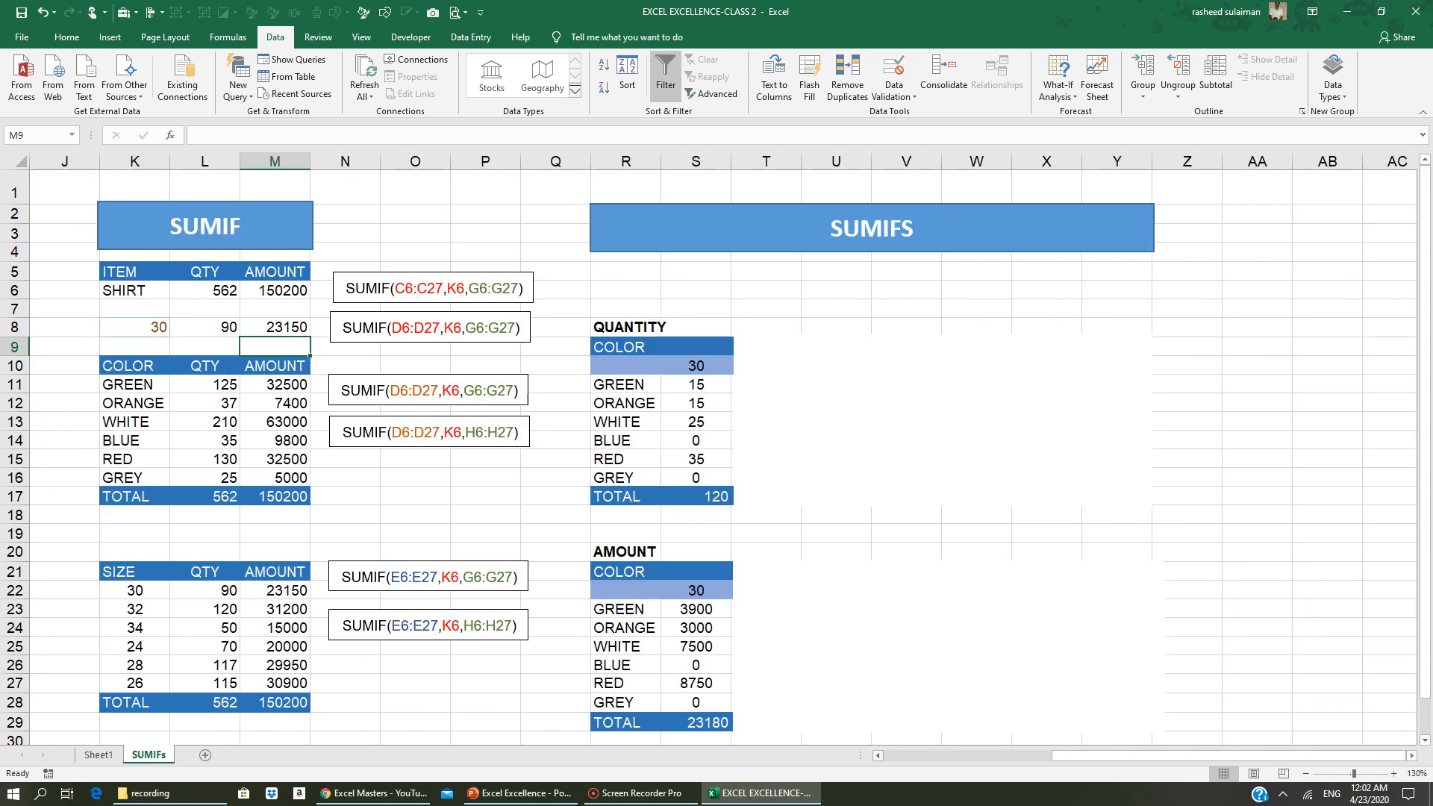
{"action": "left_click", "coordinate": [878, 755]}
{"action": "left_click", "coordinate": [879, 756]}
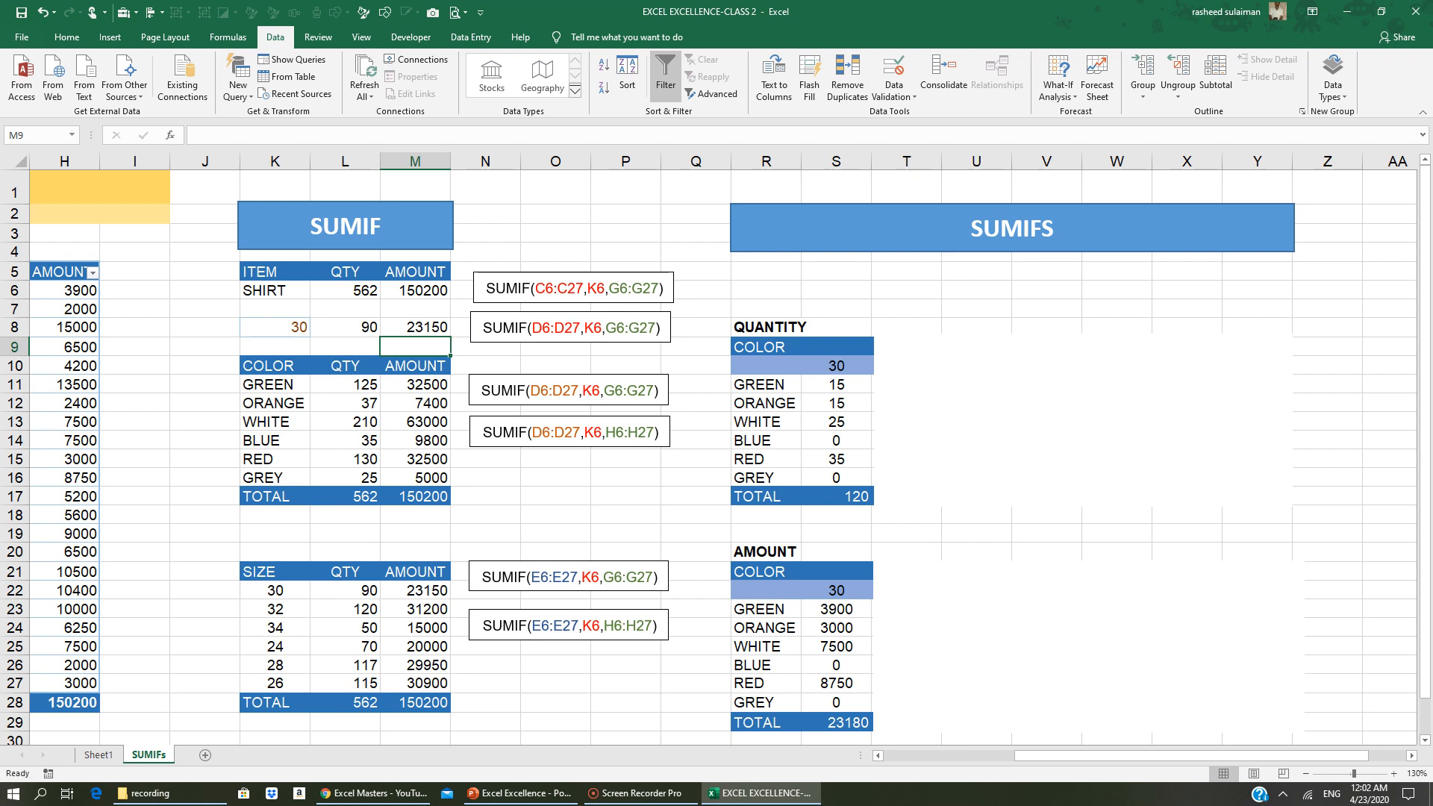
{"action": "left_click", "coordinate": [280, 327]}
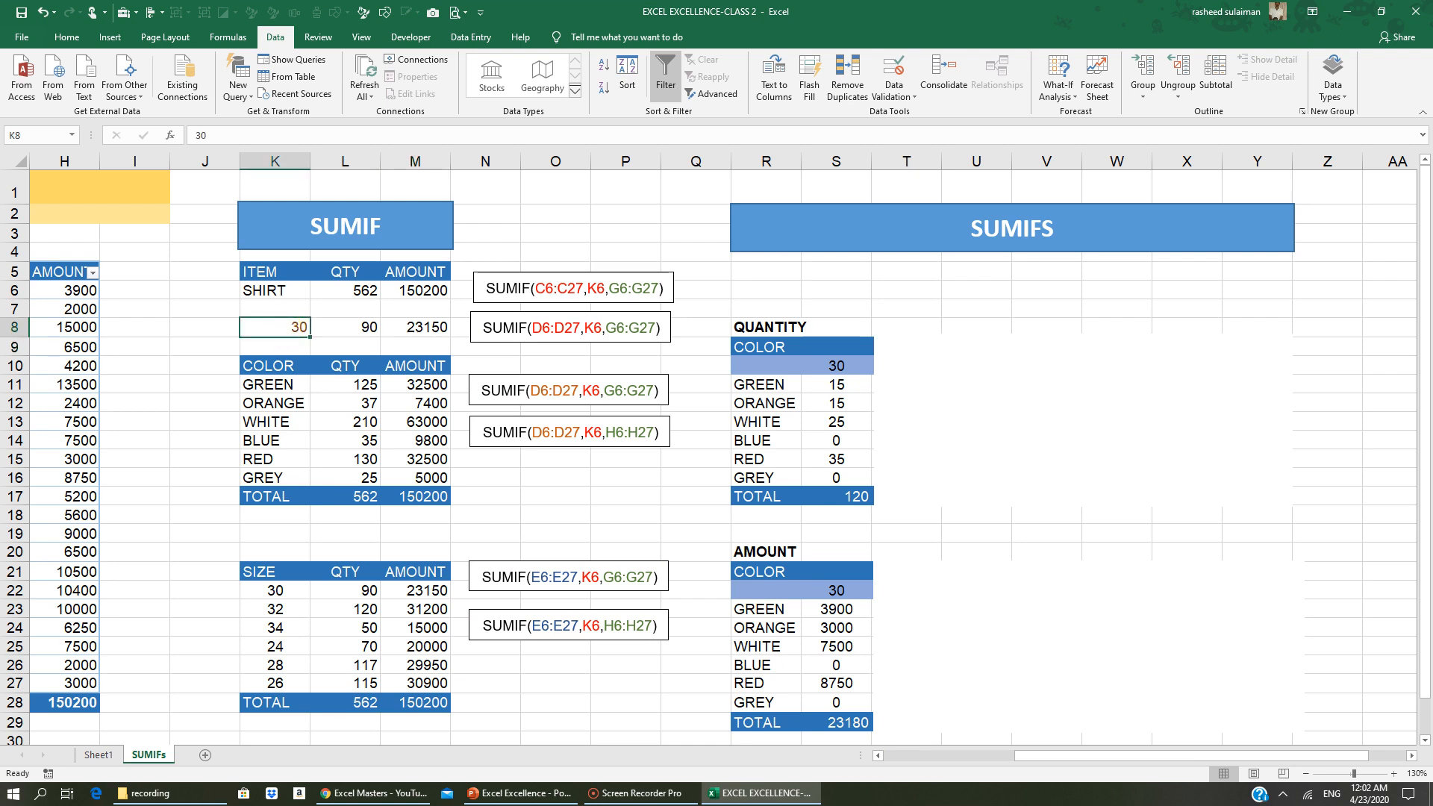
{"action": "left_click", "coordinate": [276, 610]}
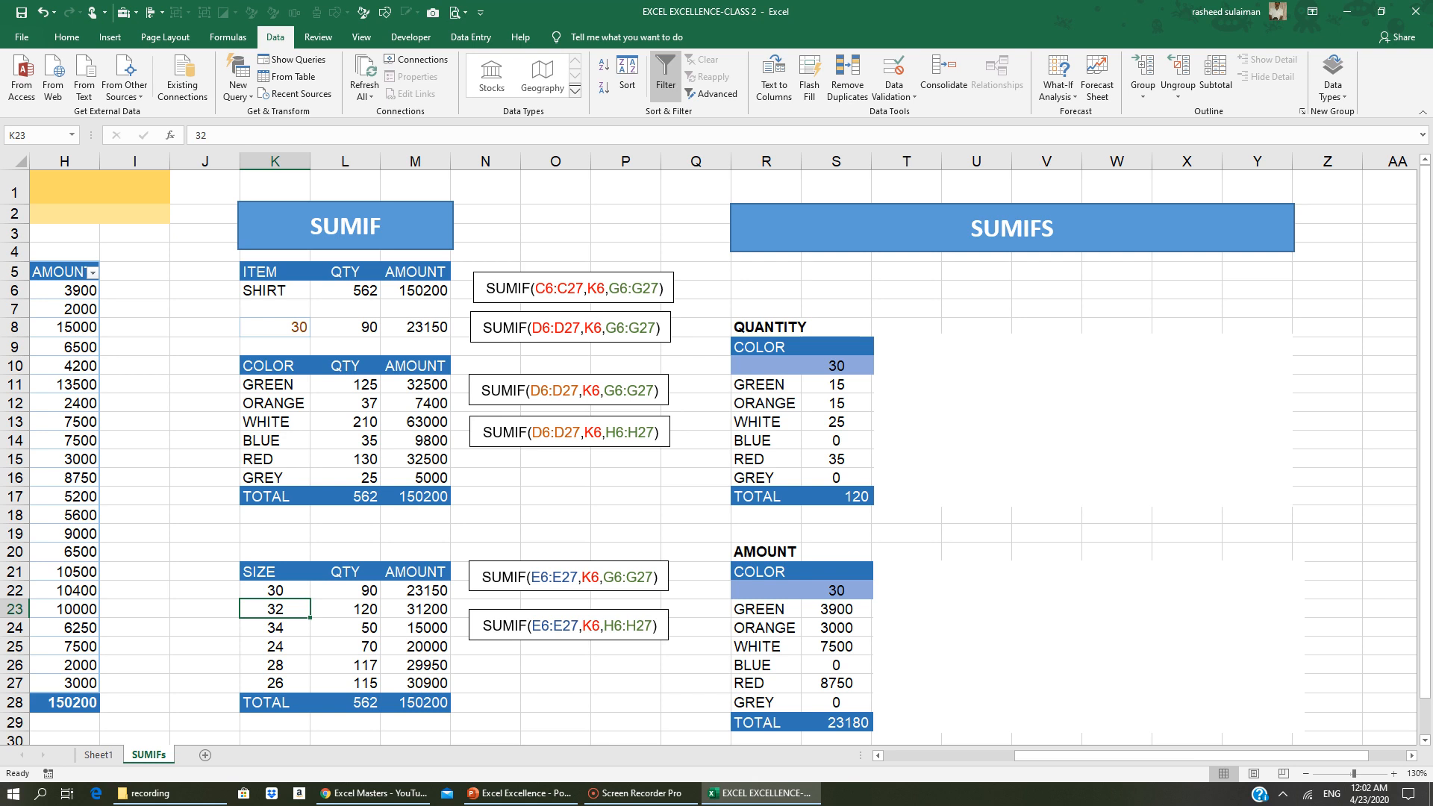
{"action": "double_click", "coordinate": [1047, 227]}
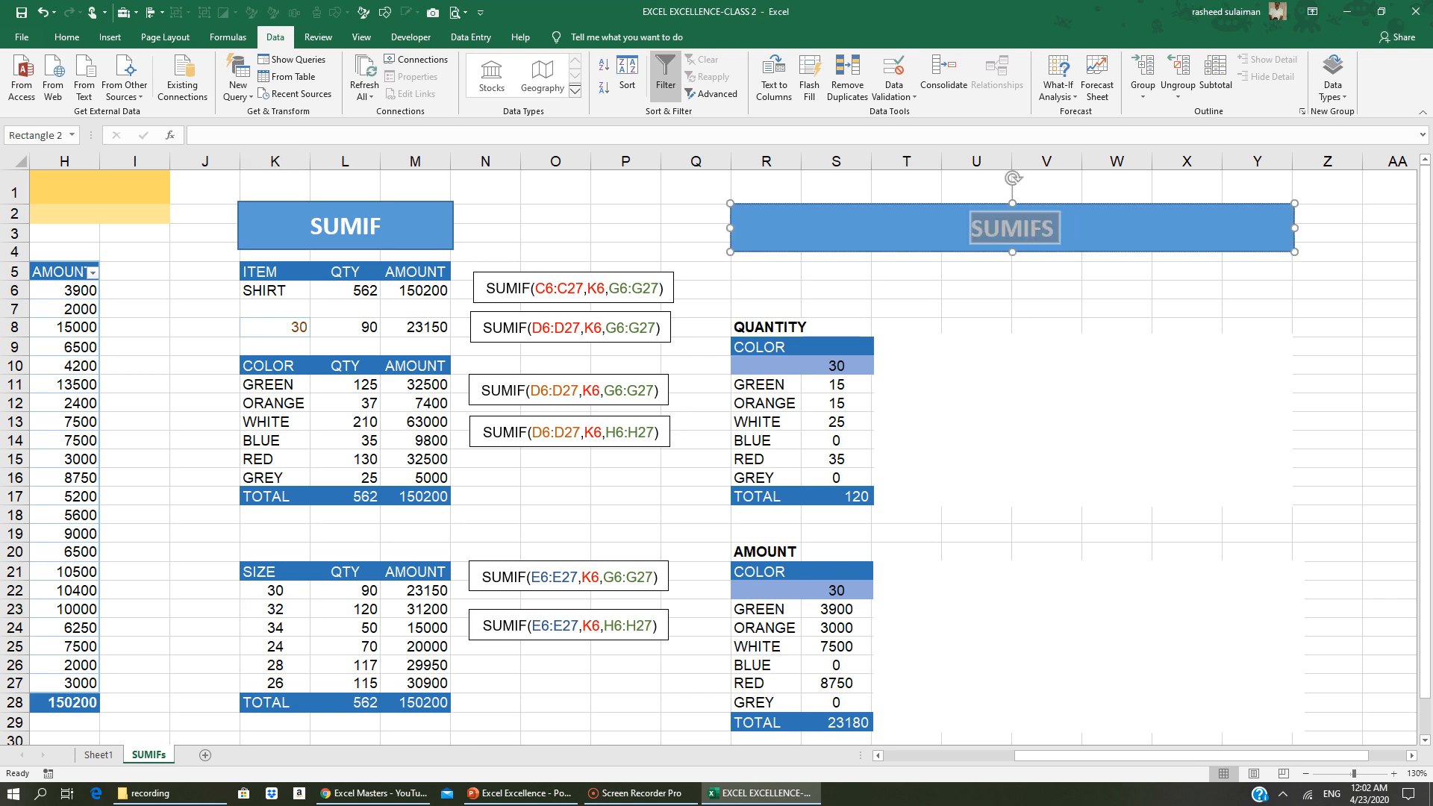
{"action": "left_click", "coordinate": [1049, 227]}
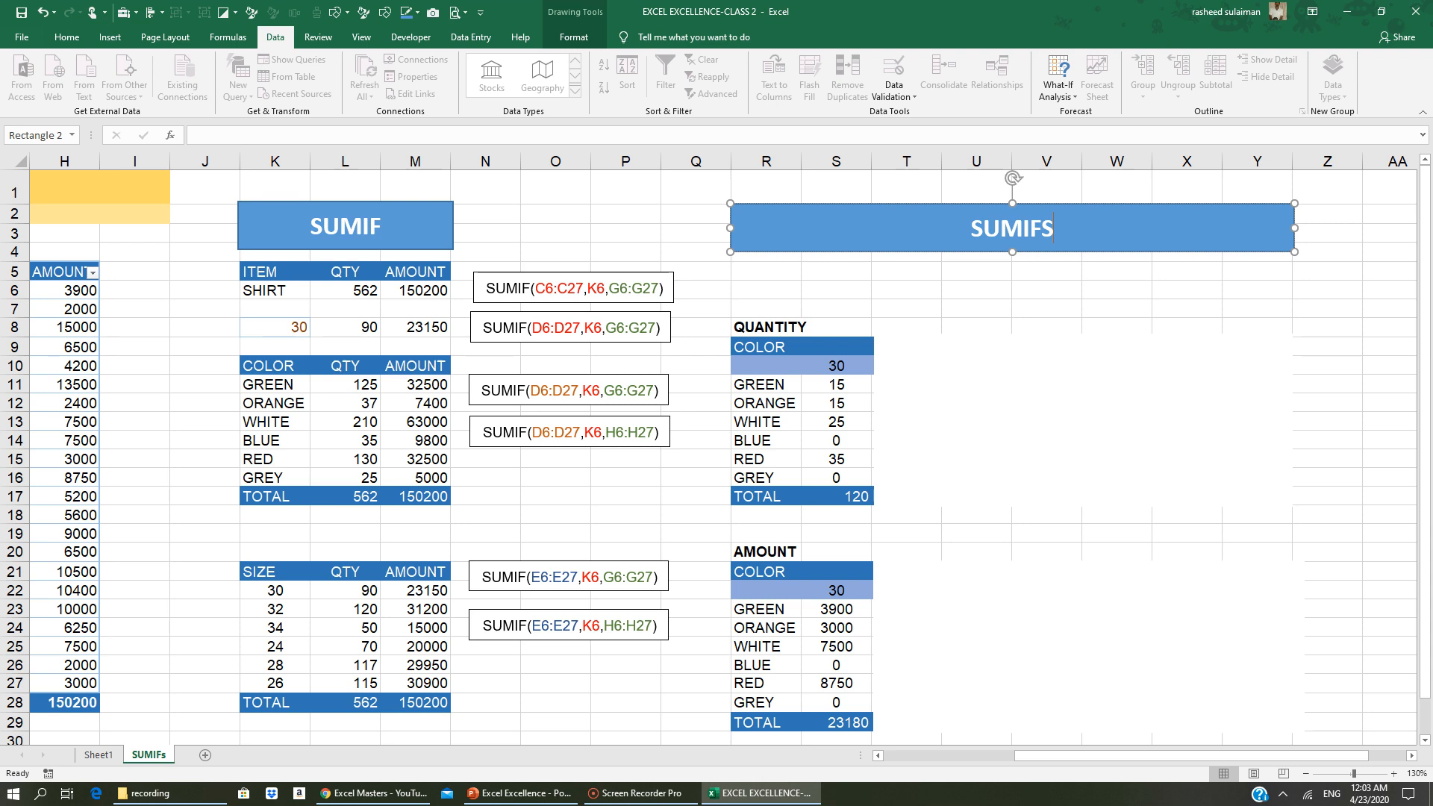
Examine the SUMIFS formula in S11 together with its color criterion in R11 and size criterion in S10
{"action": "left_click", "coordinate": [835, 387]}
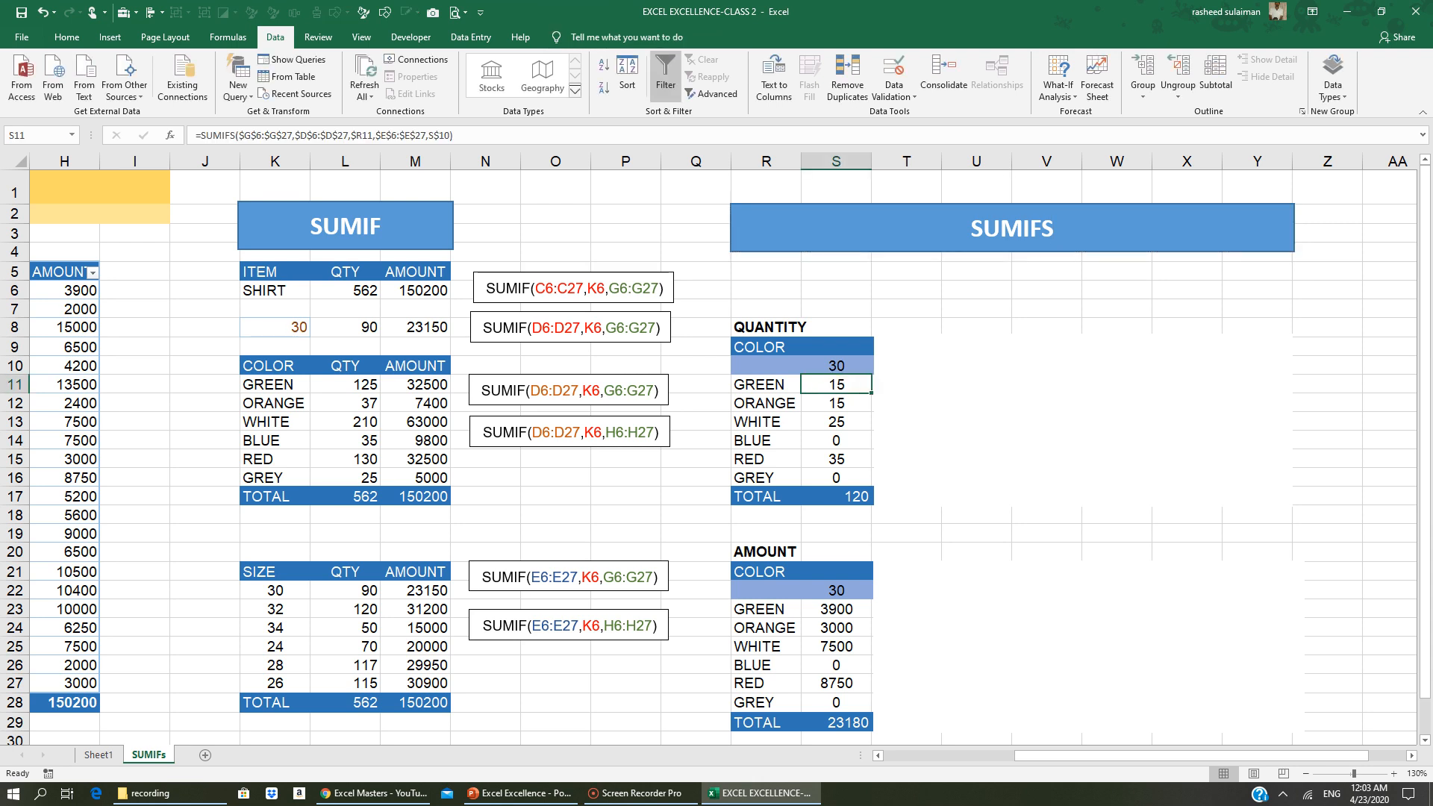
{"action": "left_click", "coordinate": [829, 367]}
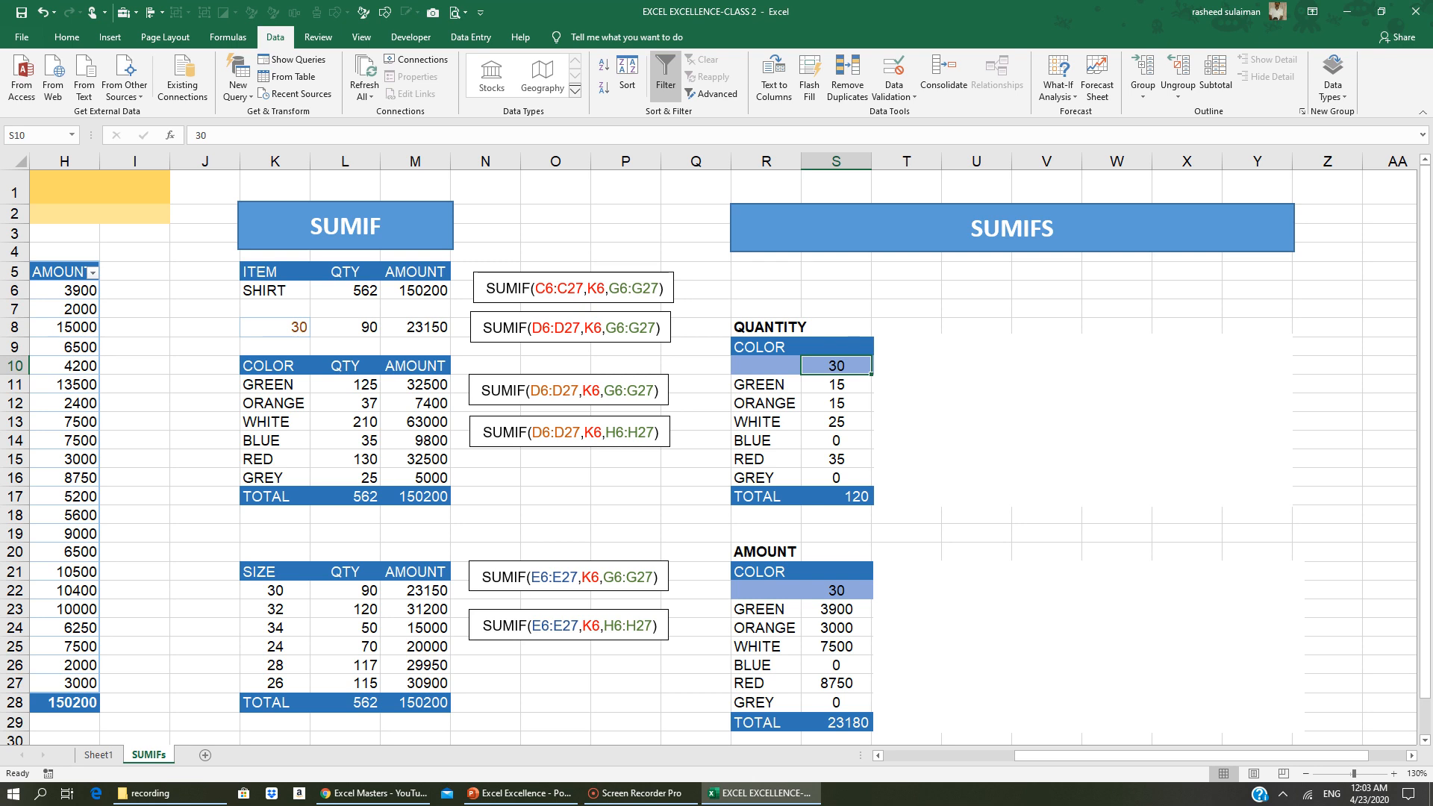
{"action": "left_click", "coordinate": [777, 390]}
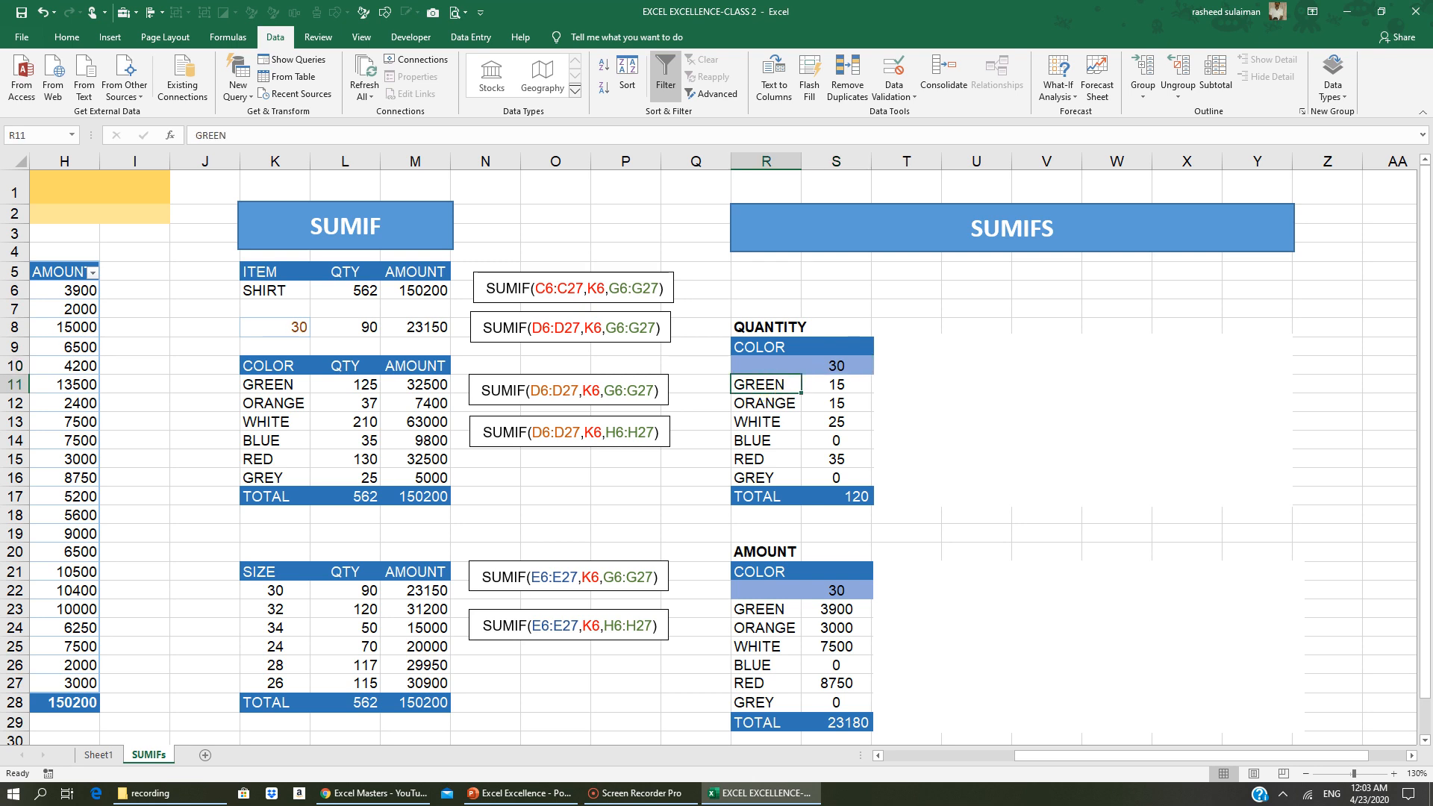
{"action": "left_click", "coordinate": [836, 366]}
{"action": "left_click", "coordinate": [836, 384]}
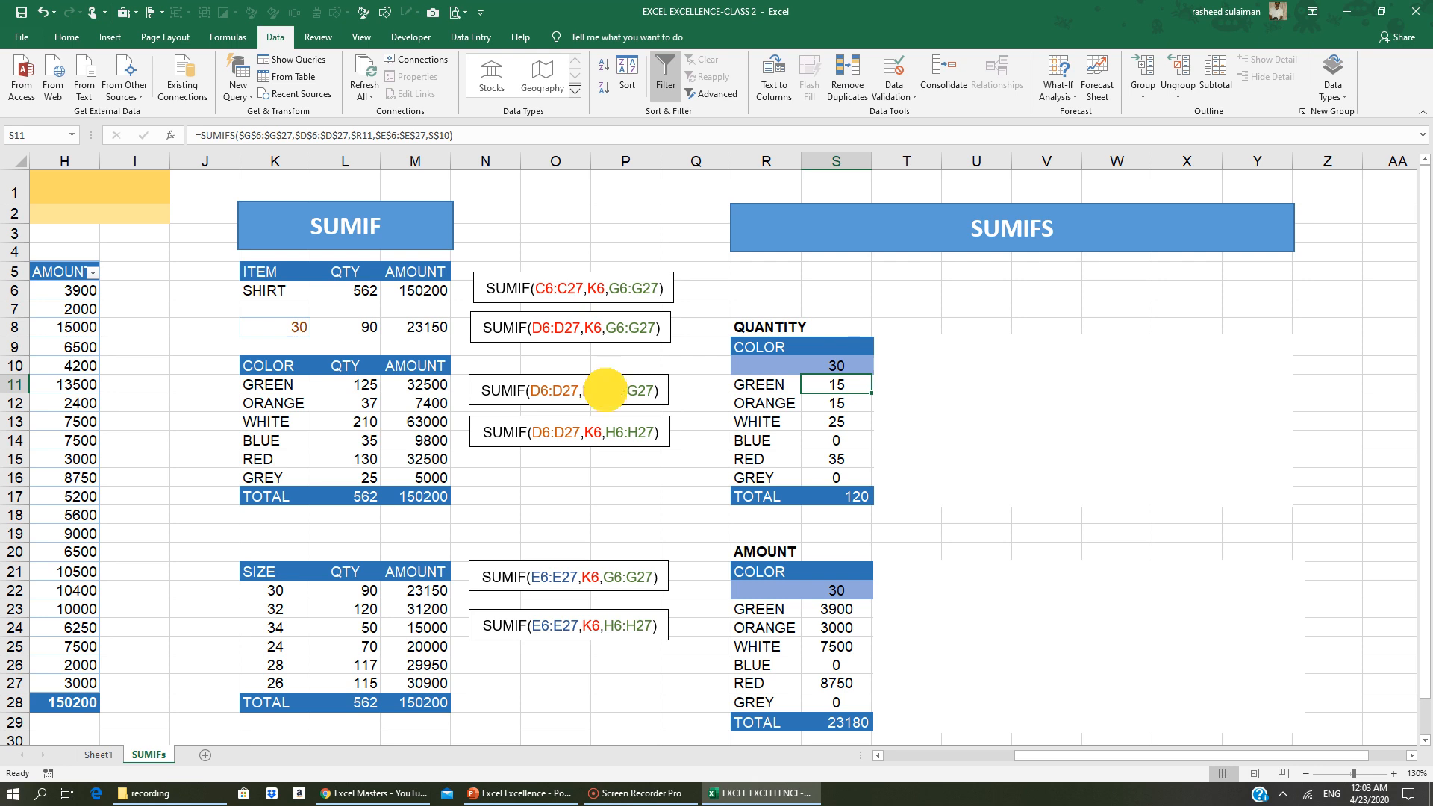
Compare the order of the SUMIF arguments D6:D27, K6 and G6:G27 in the color table's quantity note with the SUMIFS formula in S11
{"action": "left_click_drag", "start_coordinate": [605, 390], "coordinate": [657, 392]}
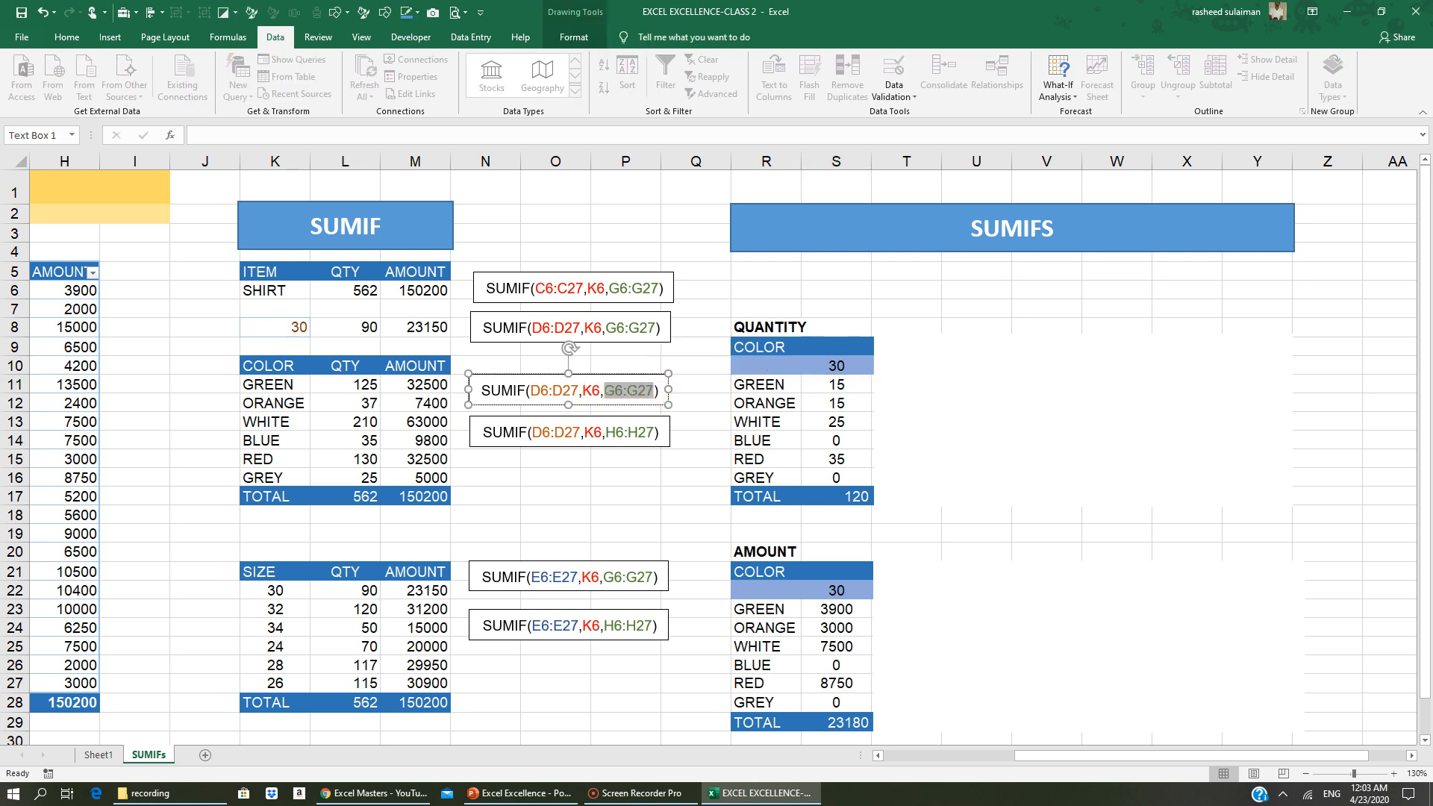
{"action": "scroll", "coordinate": [716, 448], "scroll_direction": "left", "scroll_amount": 3}
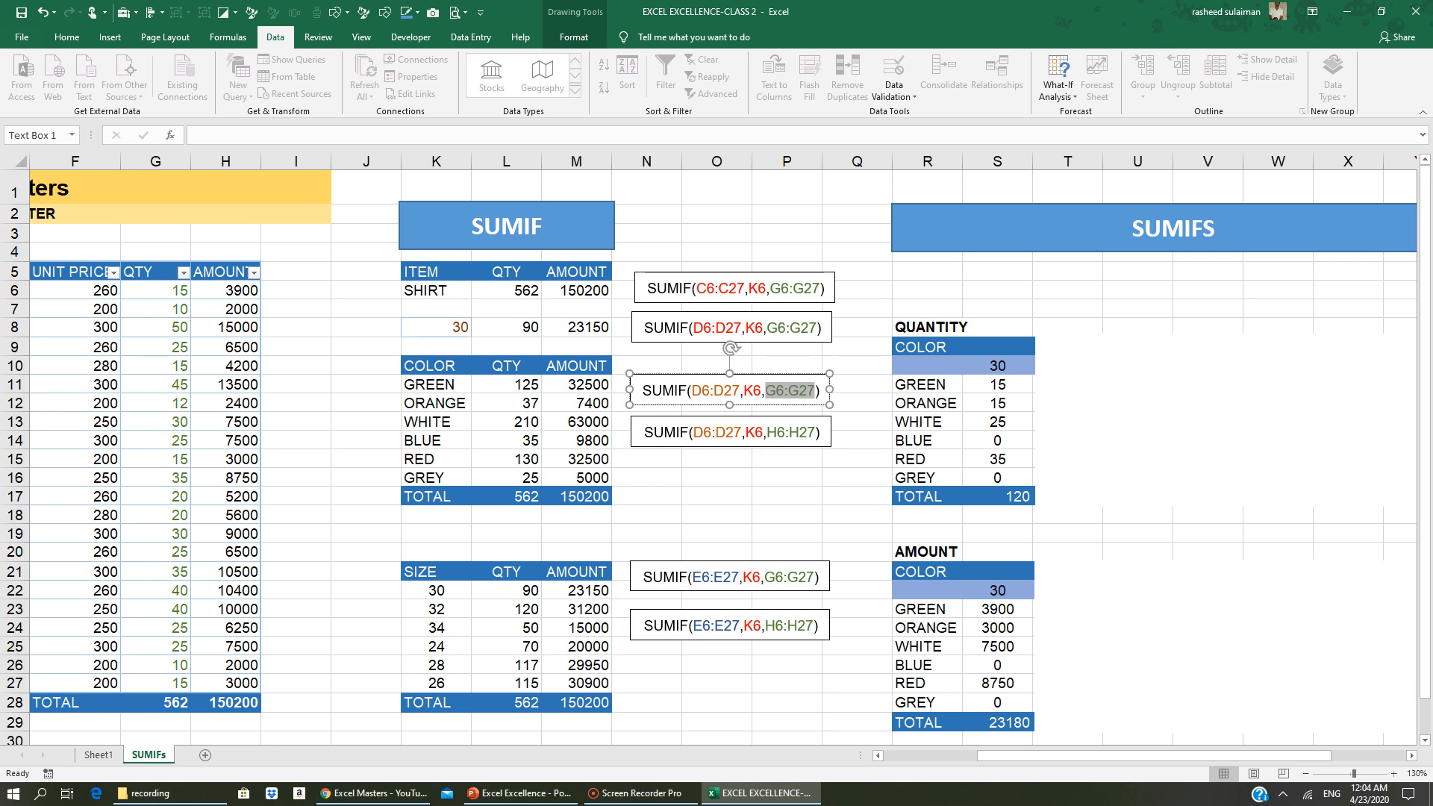
{"action": "left_click", "coordinate": [1000, 385]}
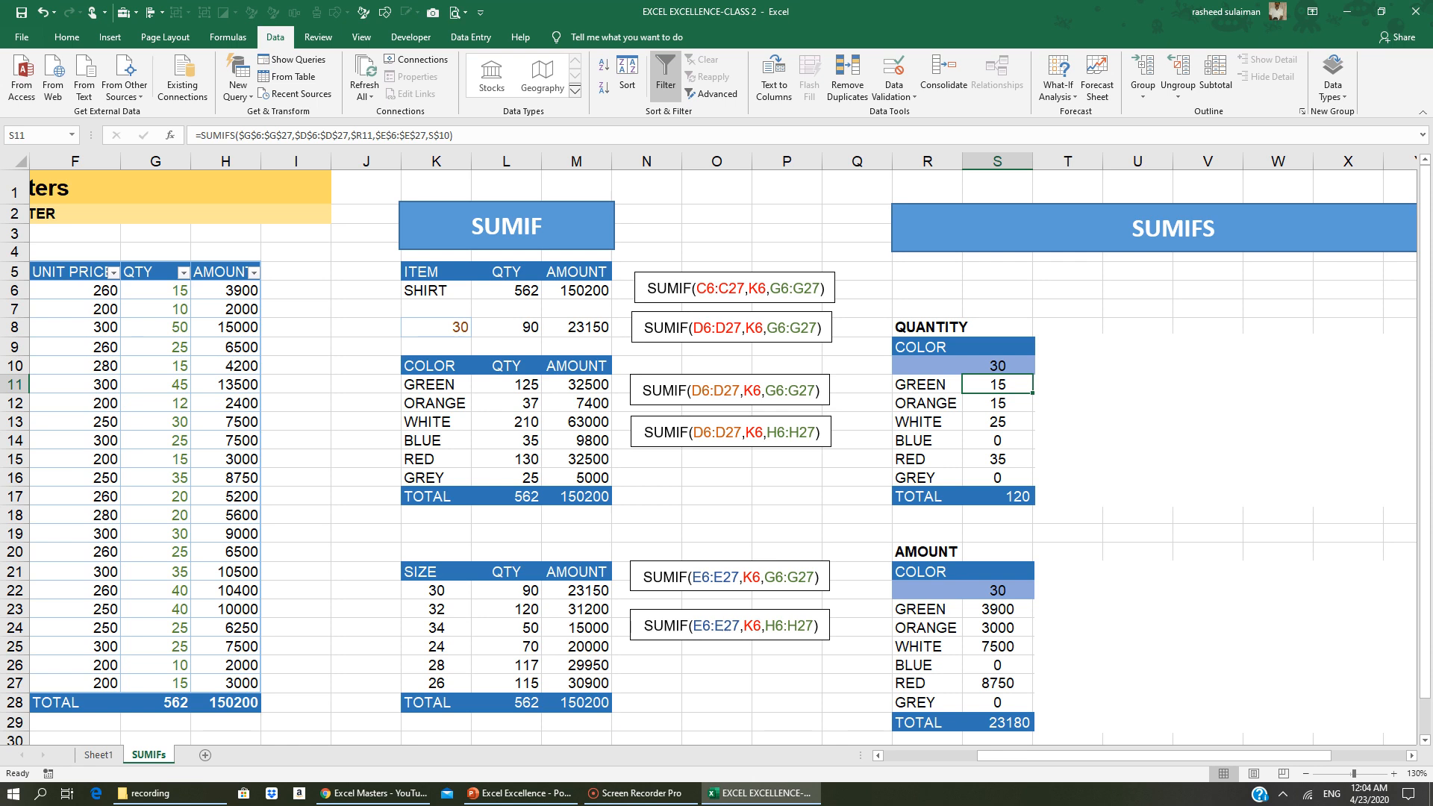
{"action": "left_click_drag", "start_coordinate": [695, 390], "coordinate": [741, 390]}
{"action": "left_click", "coordinate": [748, 389]}
{"action": "left_click", "coordinate": [743, 389]}
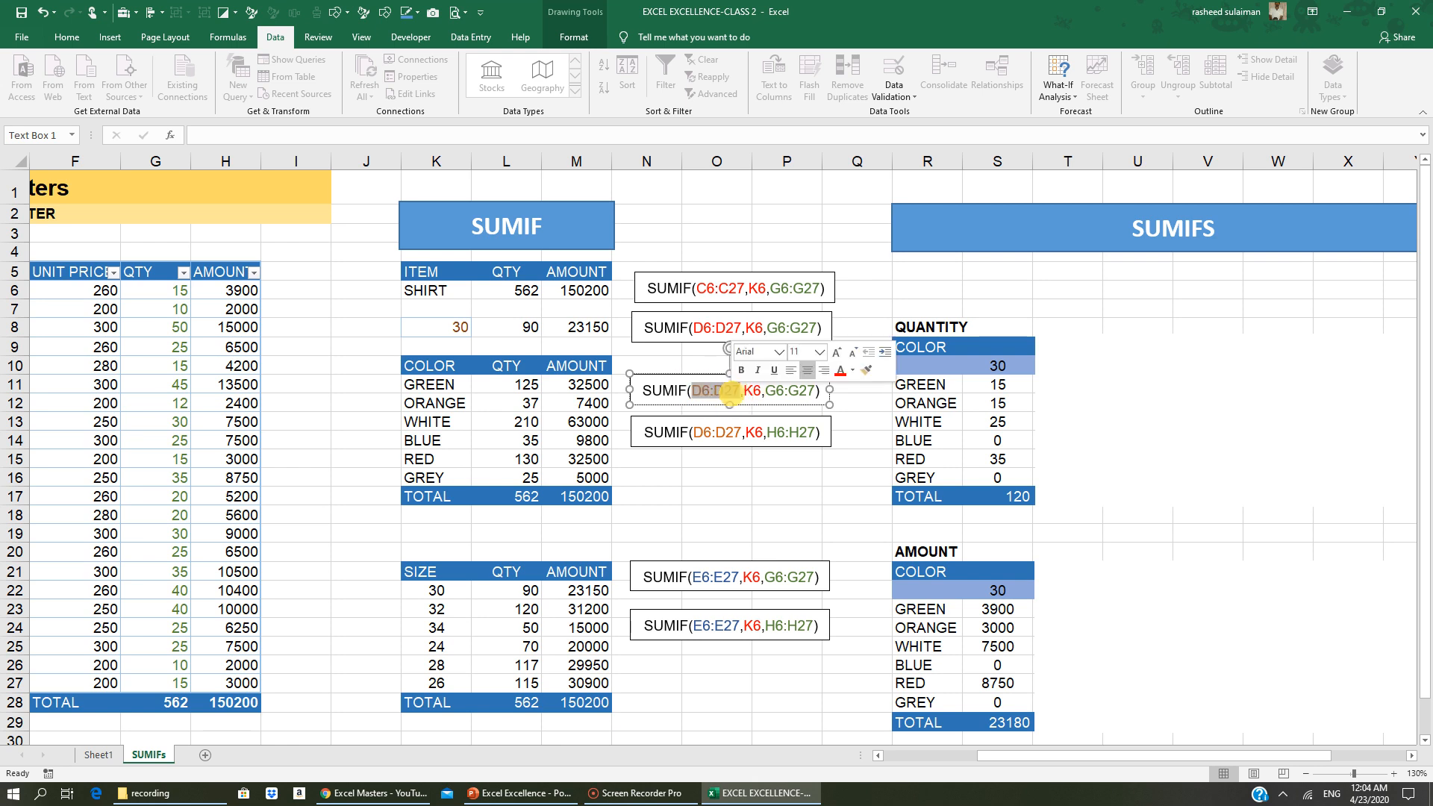
{"action": "double_click", "coordinate": [754, 389]}
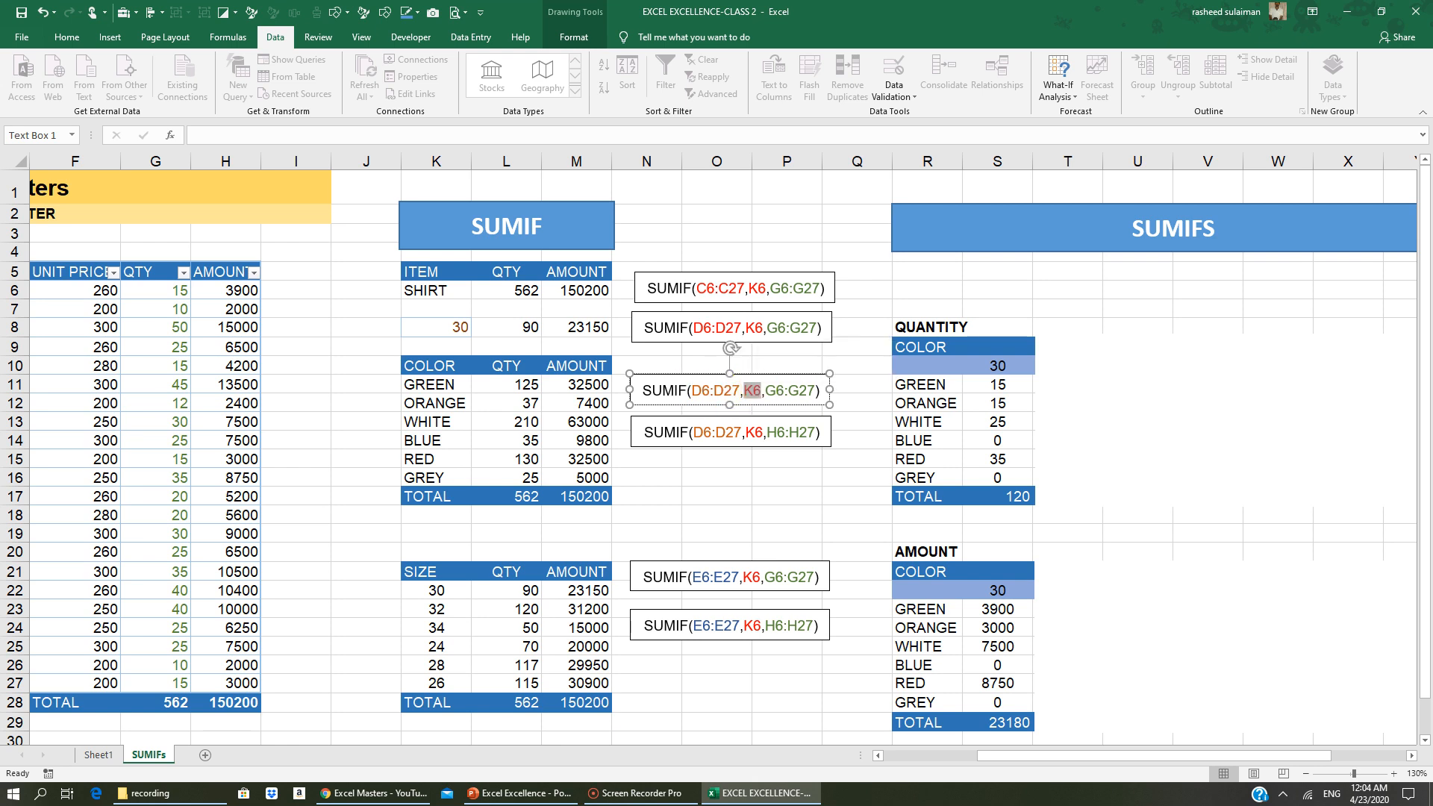
{"action": "left_click_drag", "start_coordinate": [767, 389], "coordinate": [809, 390]}
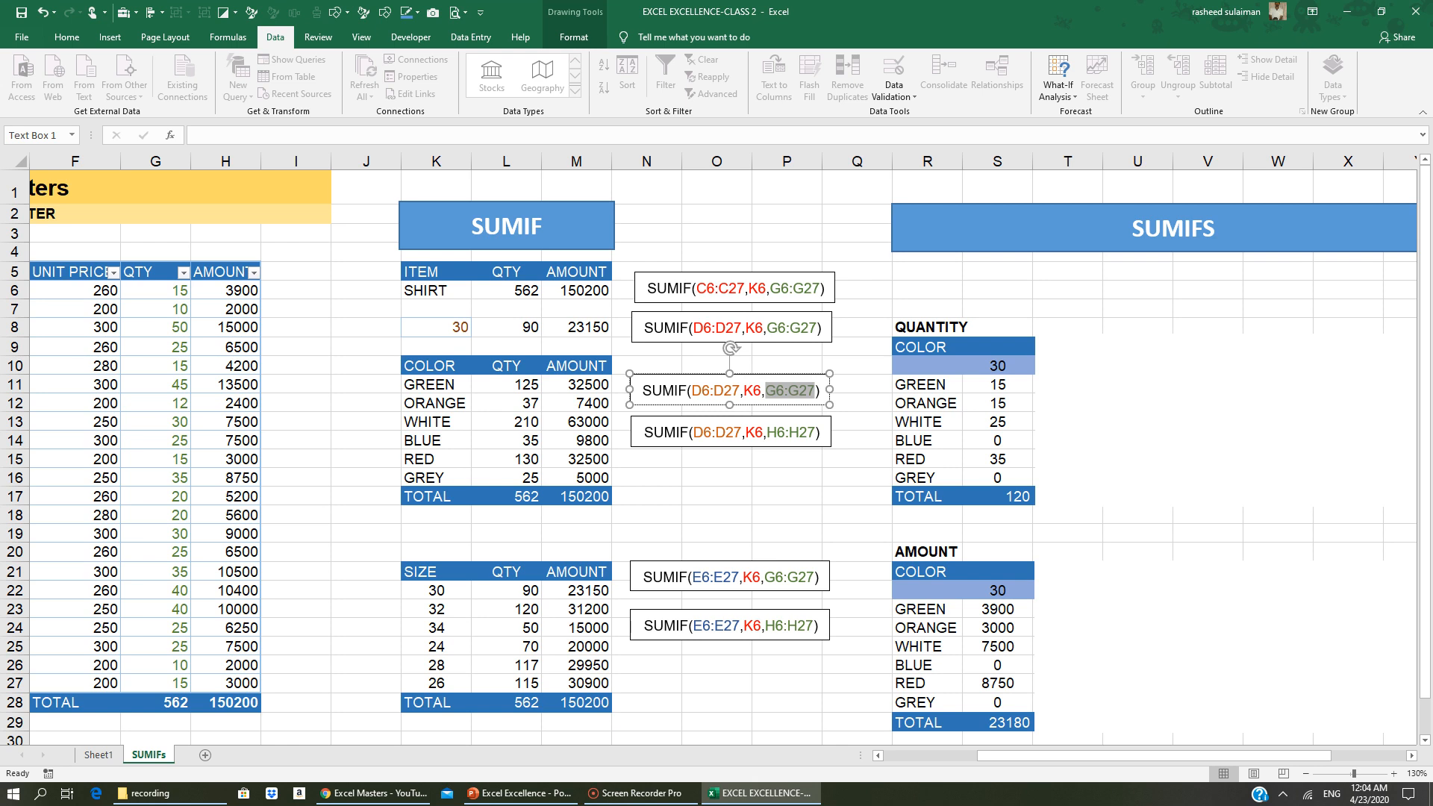
Begin a new SUMIFS formula in S11 with the QTY column, G6:G27, as the sum range
{"action": "left_click", "coordinate": [997, 384]}
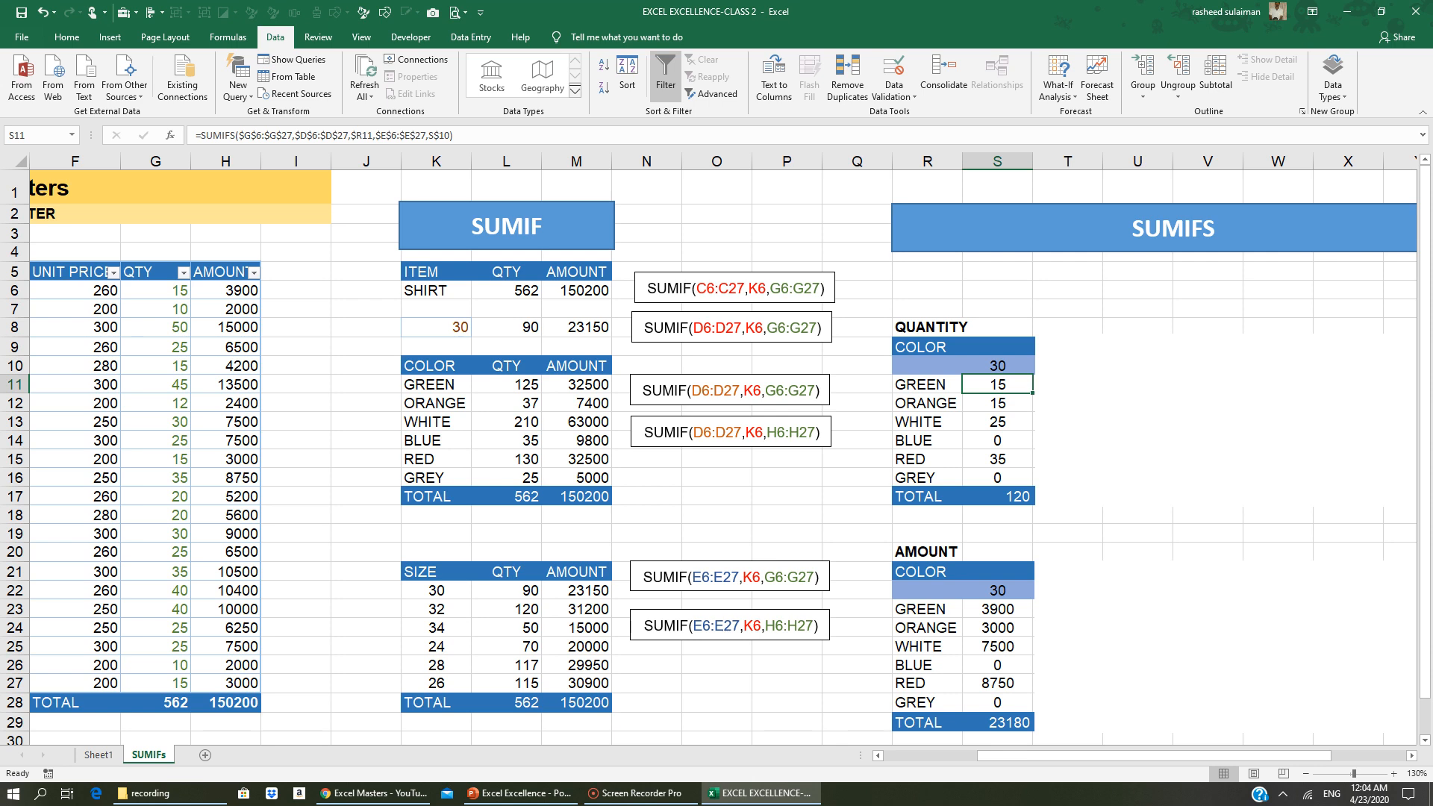
{"action": "type", "text": "="}
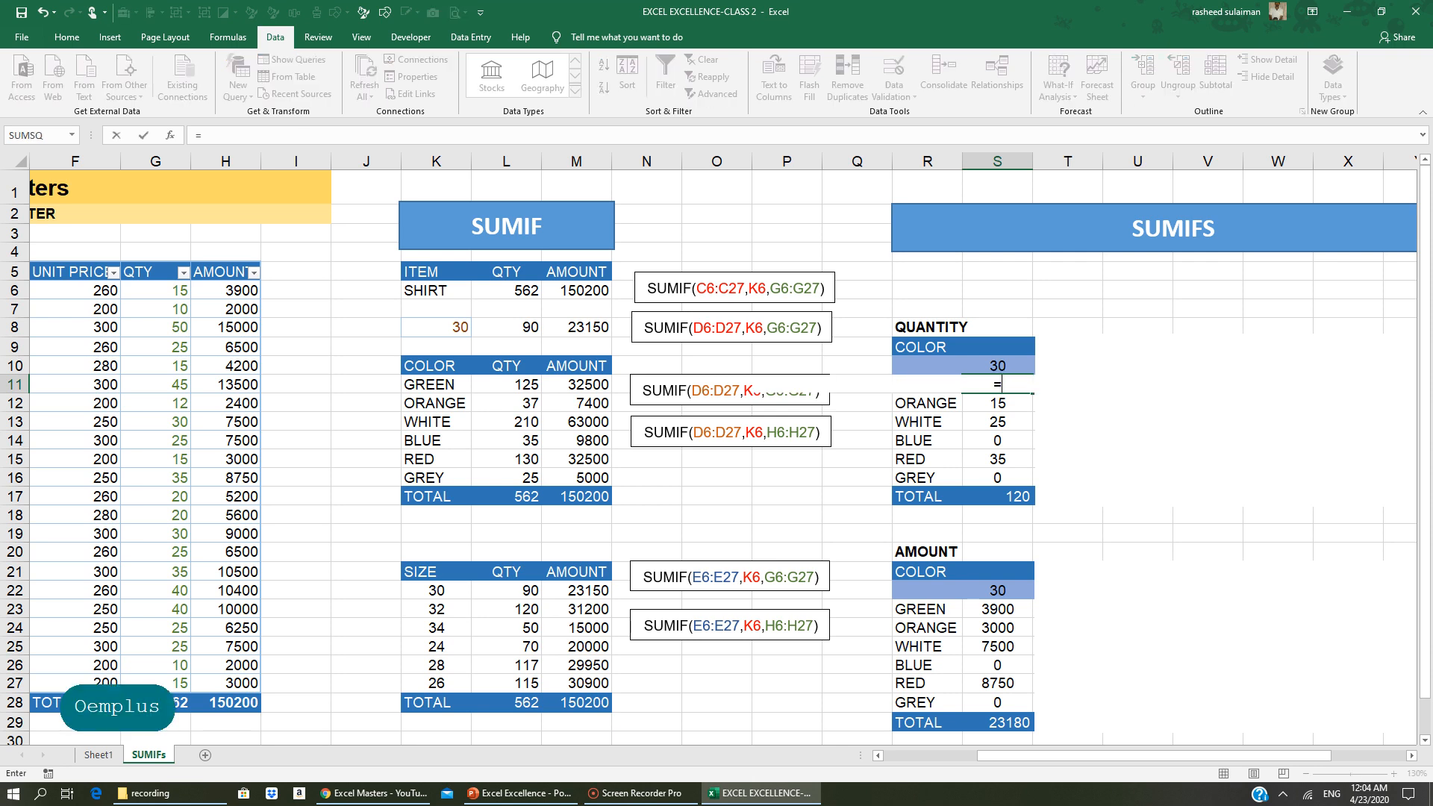
{"action": "type", "text": "SUMIFS"}
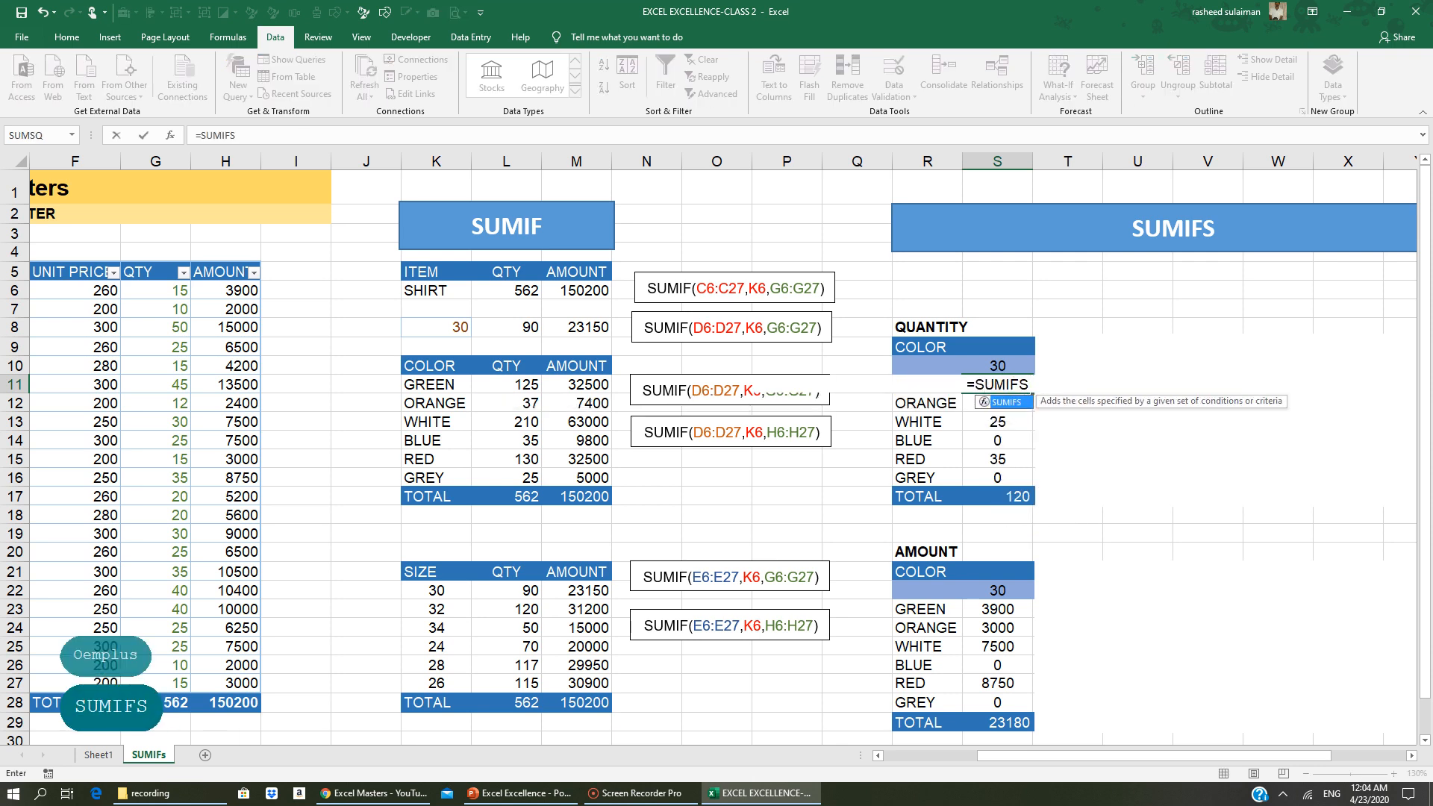
{"action": "type", "text": "("}
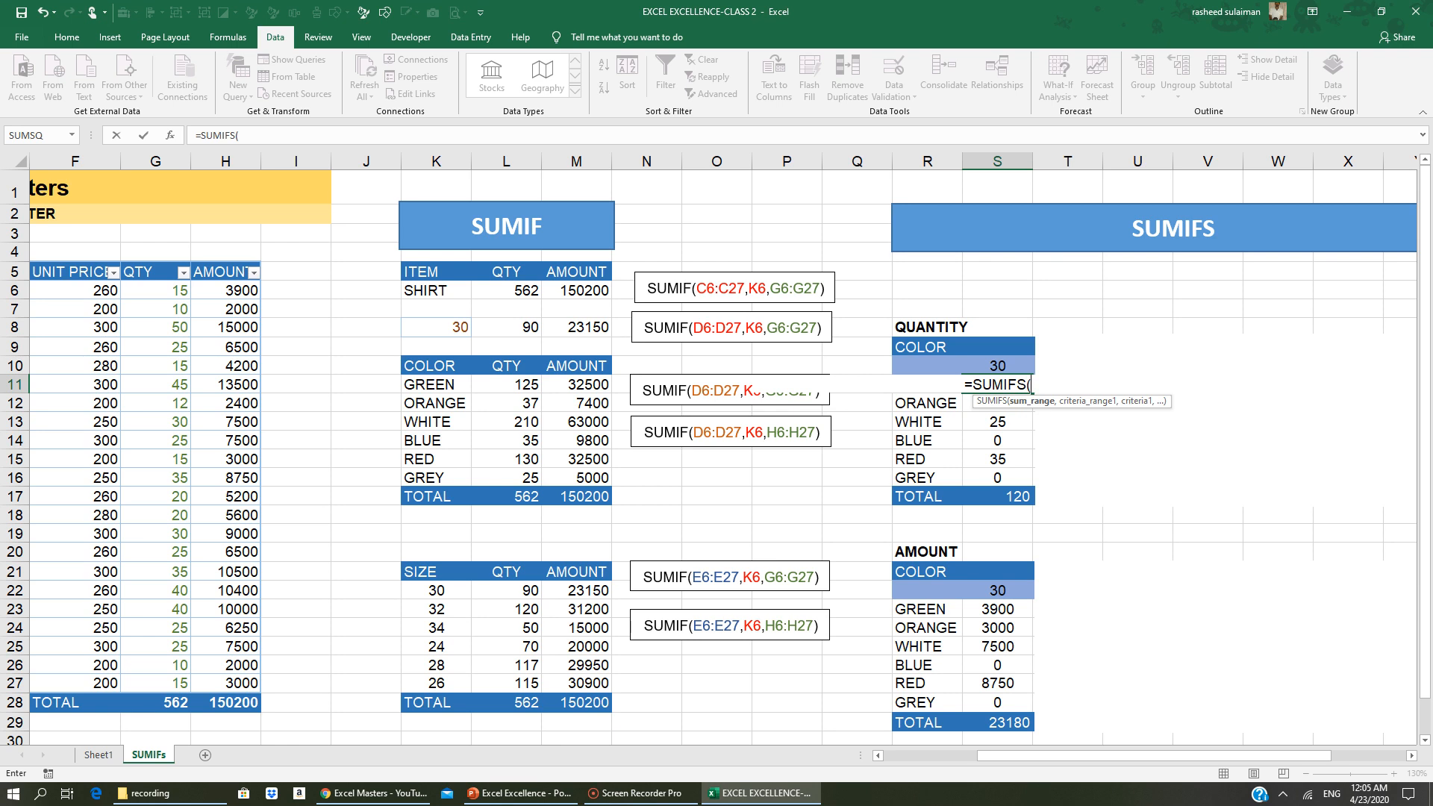
{"action": "left_click_drag", "start_coordinate": [157, 290], "coordinate": [166, 678]}
{"action": "type", "text": ","}
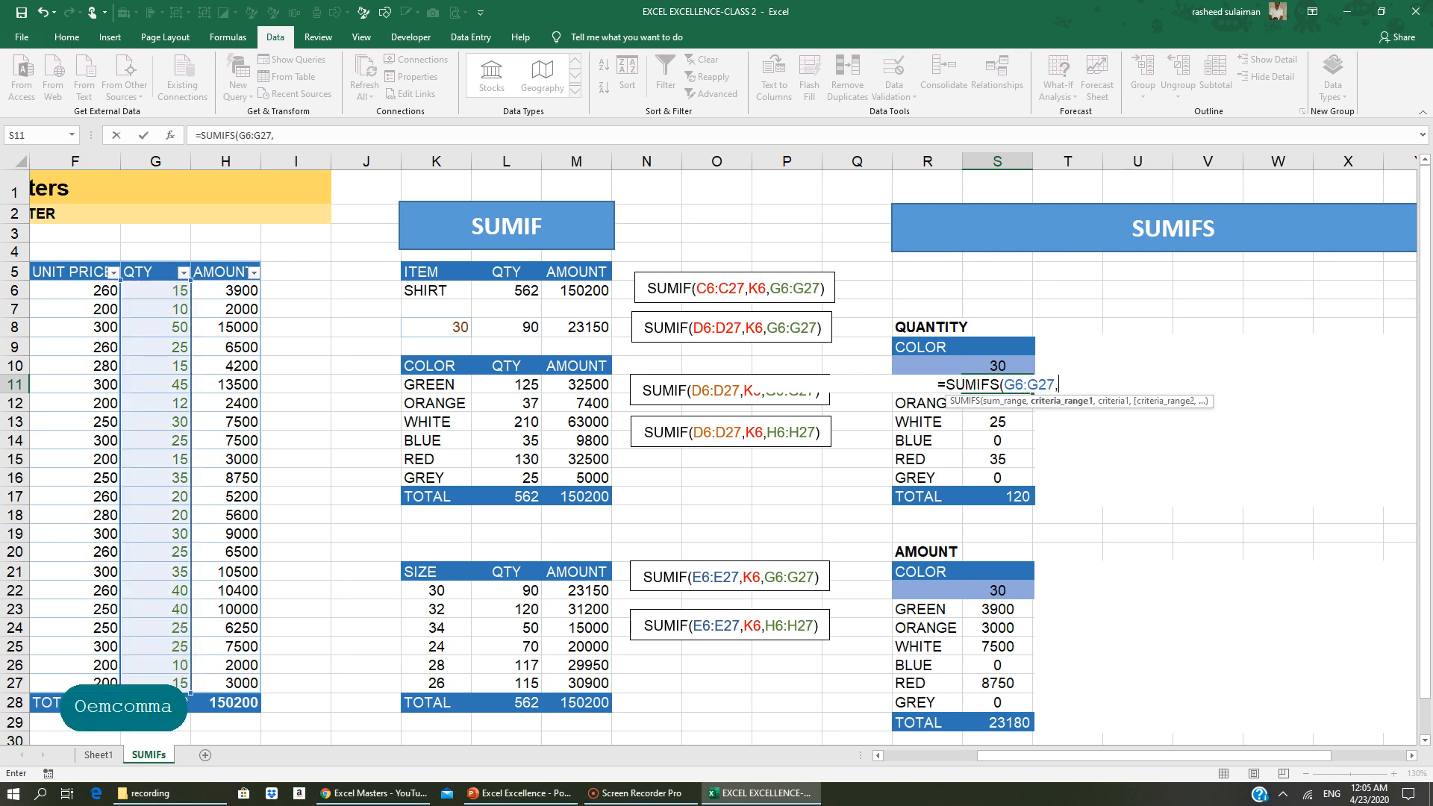
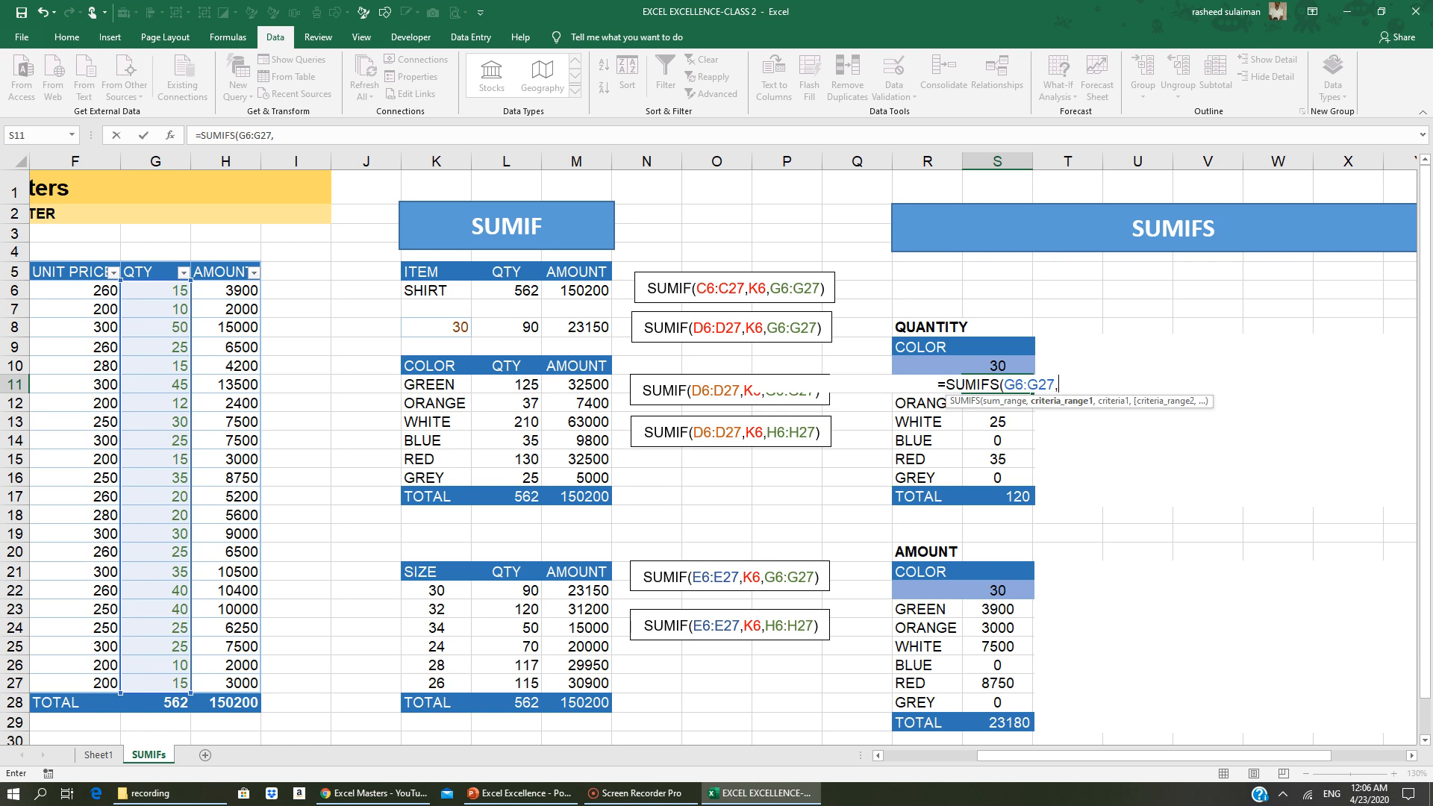
Extend the SUMIFS formula in S11 with the COLOR column, D6:D27, as criteria range and R12 as its criterion
{"action": "left_click", "coordinate": [877, 755]}
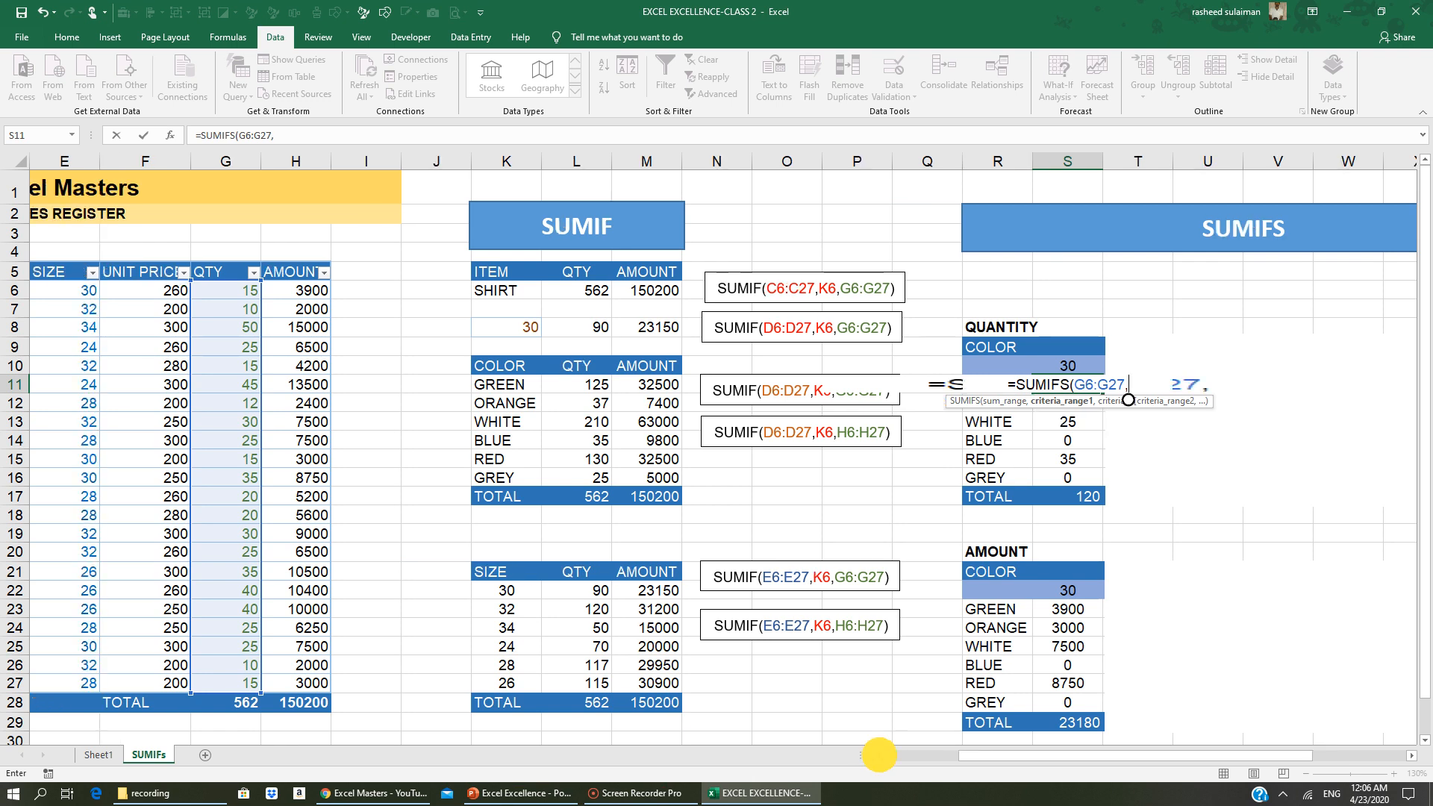
{"action": "left_click", "coordinate": [878, 755]}
{"action": "left_click_drag", "start_coordinate": [77, 291], "coordinate": [78, 683]}
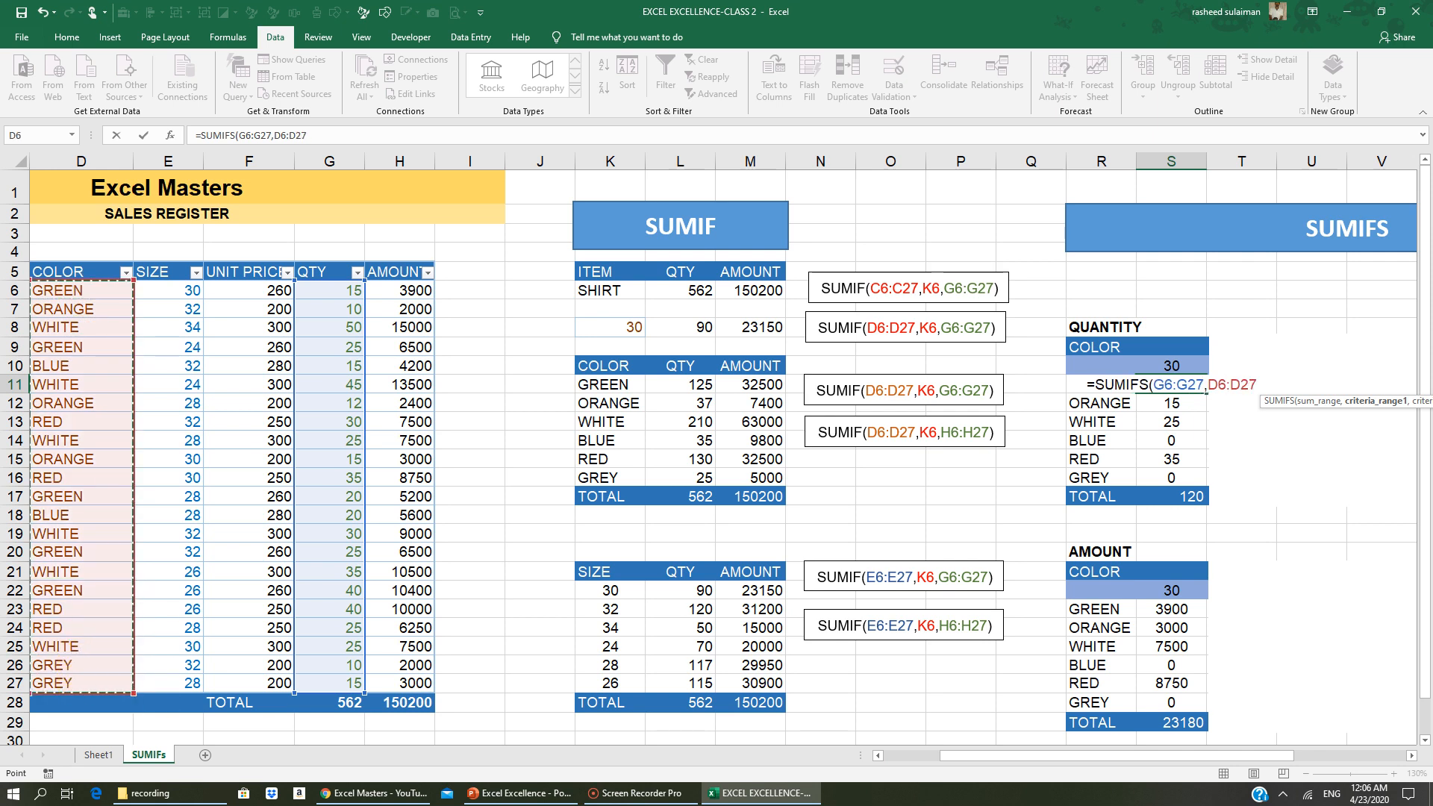
{"action": "type", "text": ","}
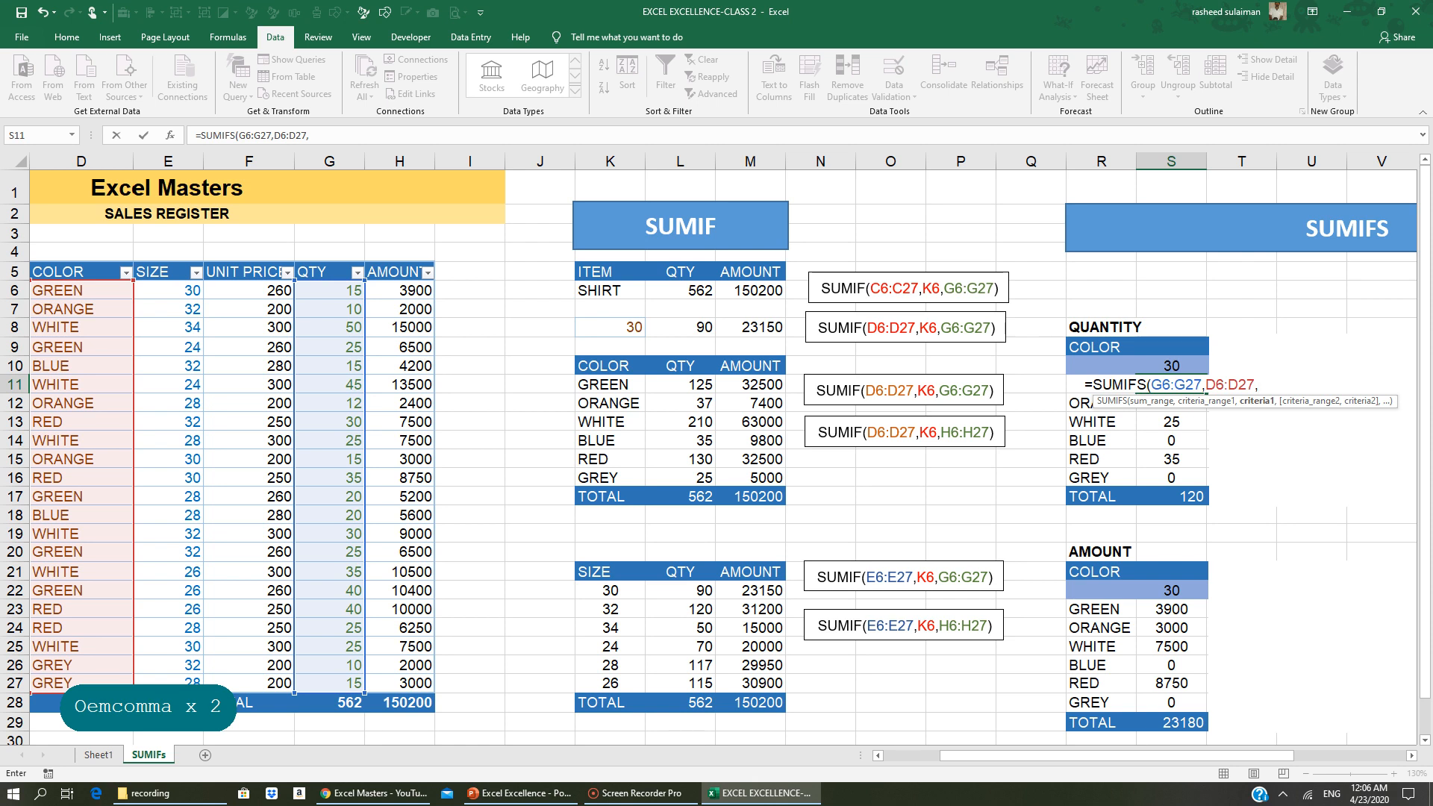
{"action": "left_click", "coordinate": [1078, 406]}
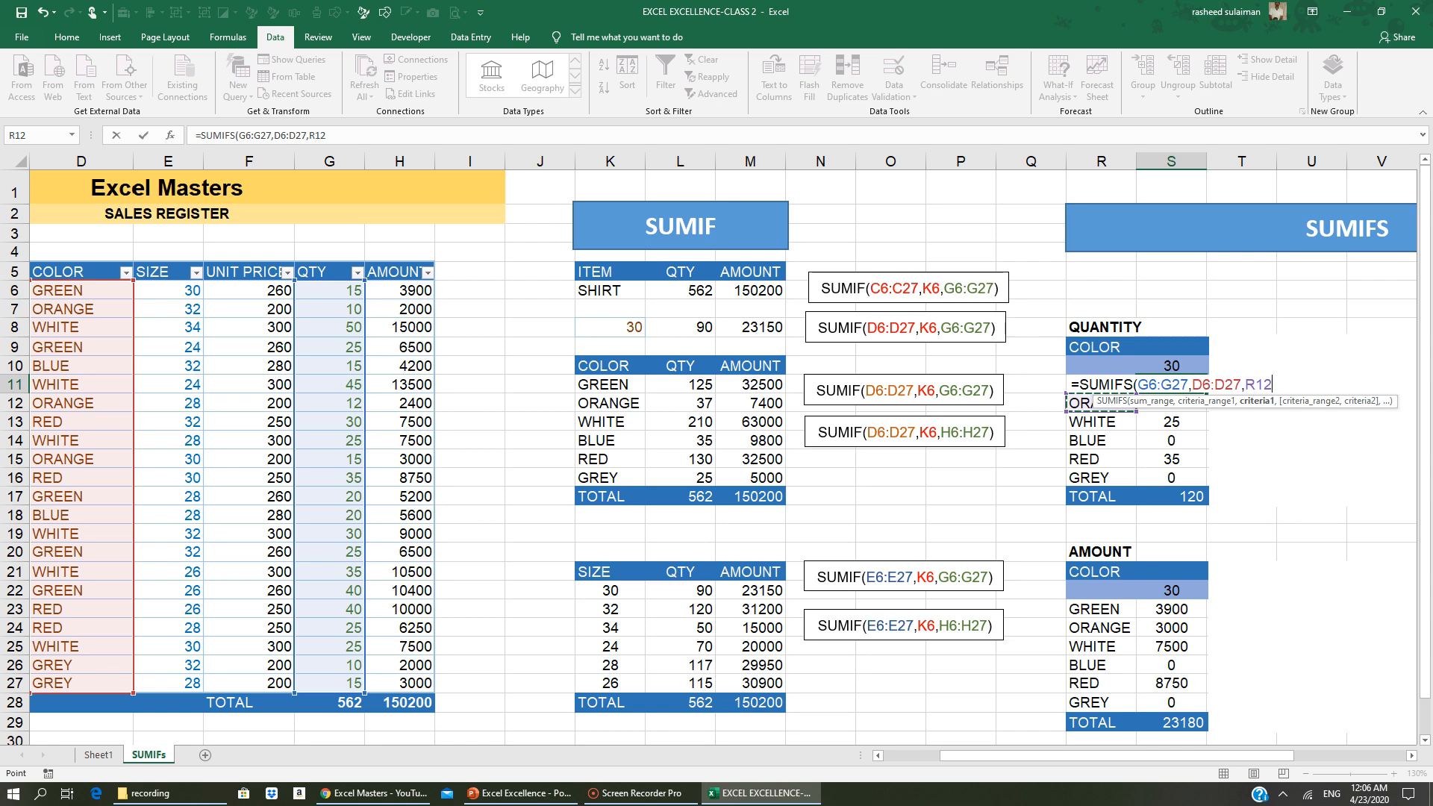
{"action": "type", "text": ","}
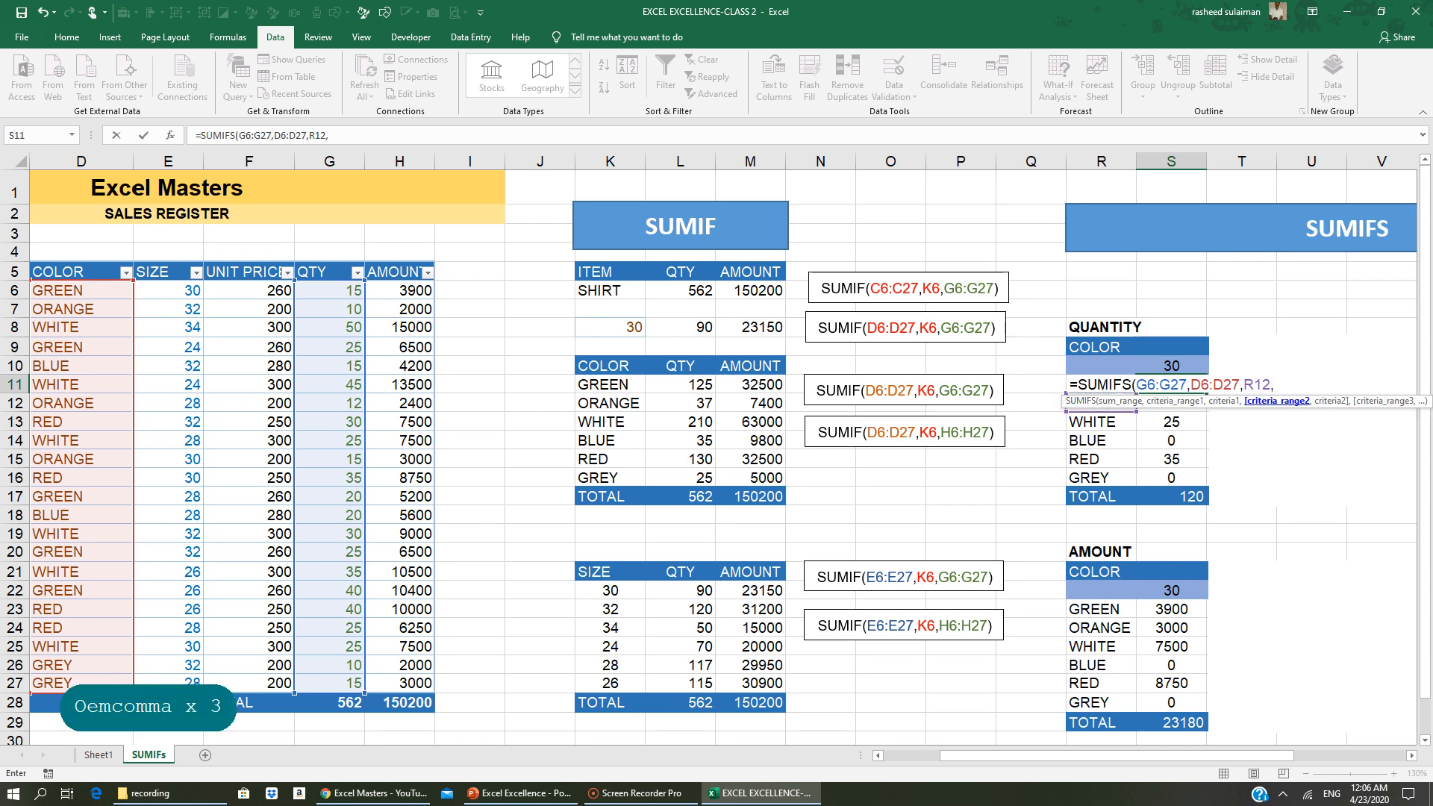
Complete the SUMIFS formula in S11 with the SIZE column, E6:E27, as second criteria range and S10 as its criterion
{"action": "left_click_drag", "start_coordinate": [1281, 408], "coordinate": [1283, 420]}
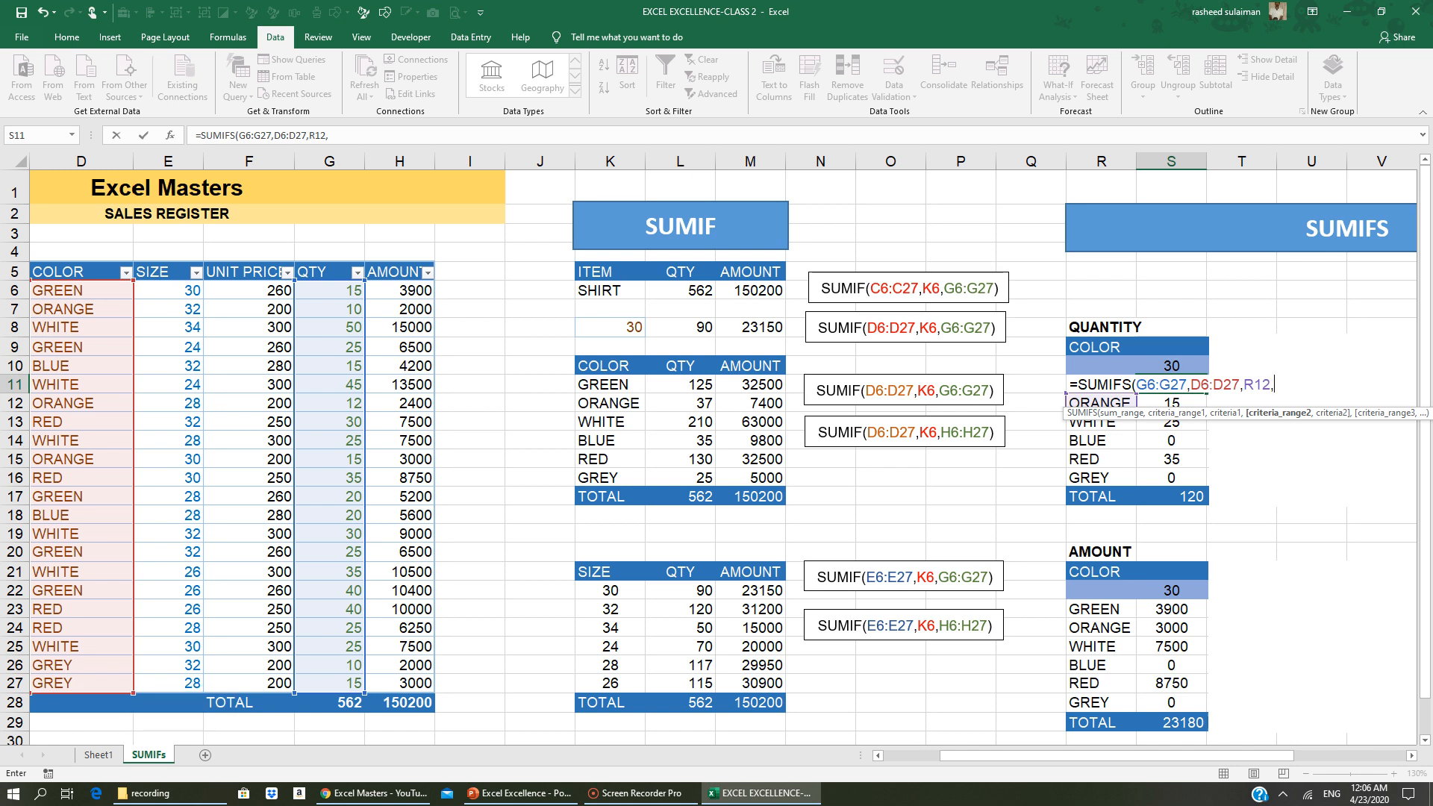
{"action": "left_click_drag", "start_coordinate": [179, 290], "coordinate": [184, 682]}
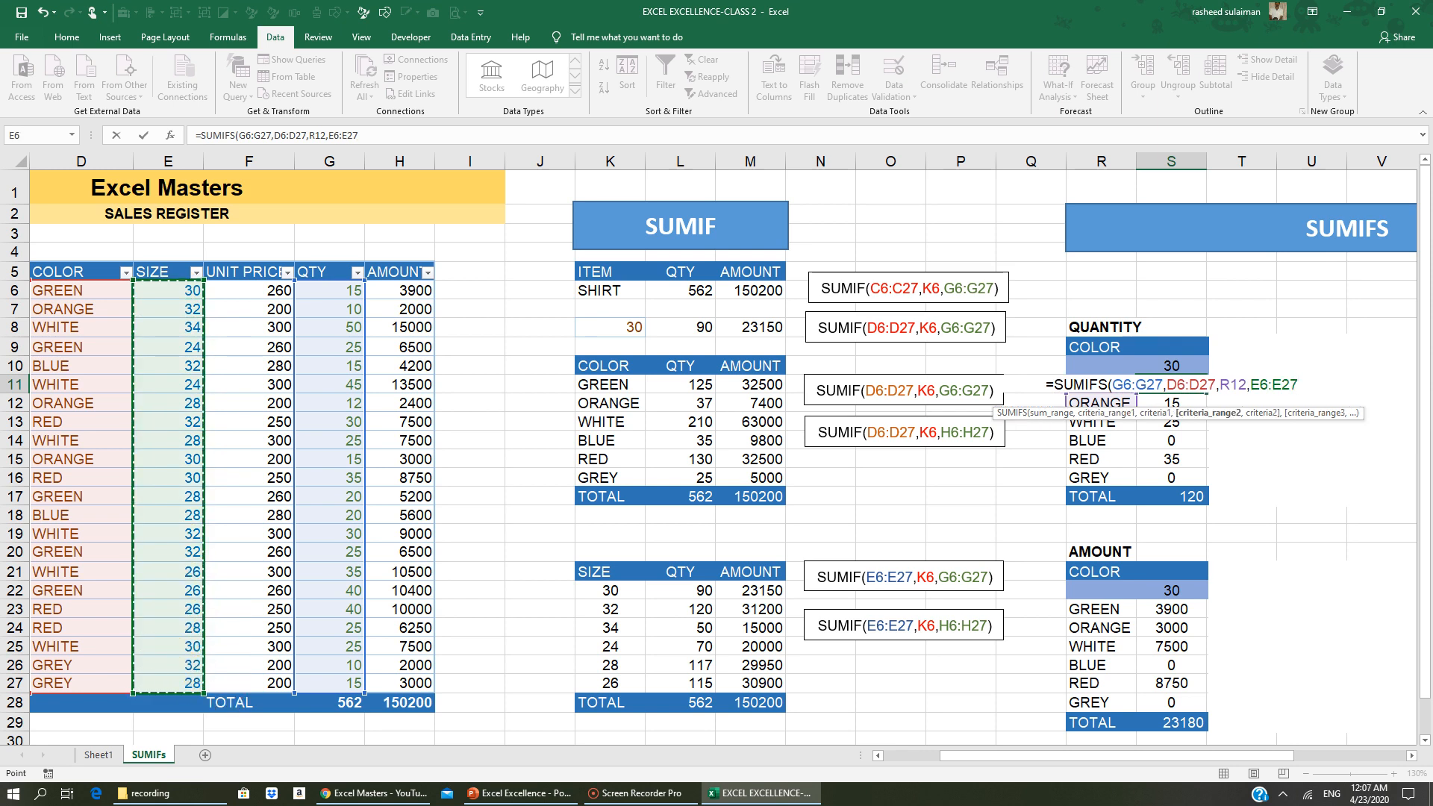
{"action": "type", "text": ","}
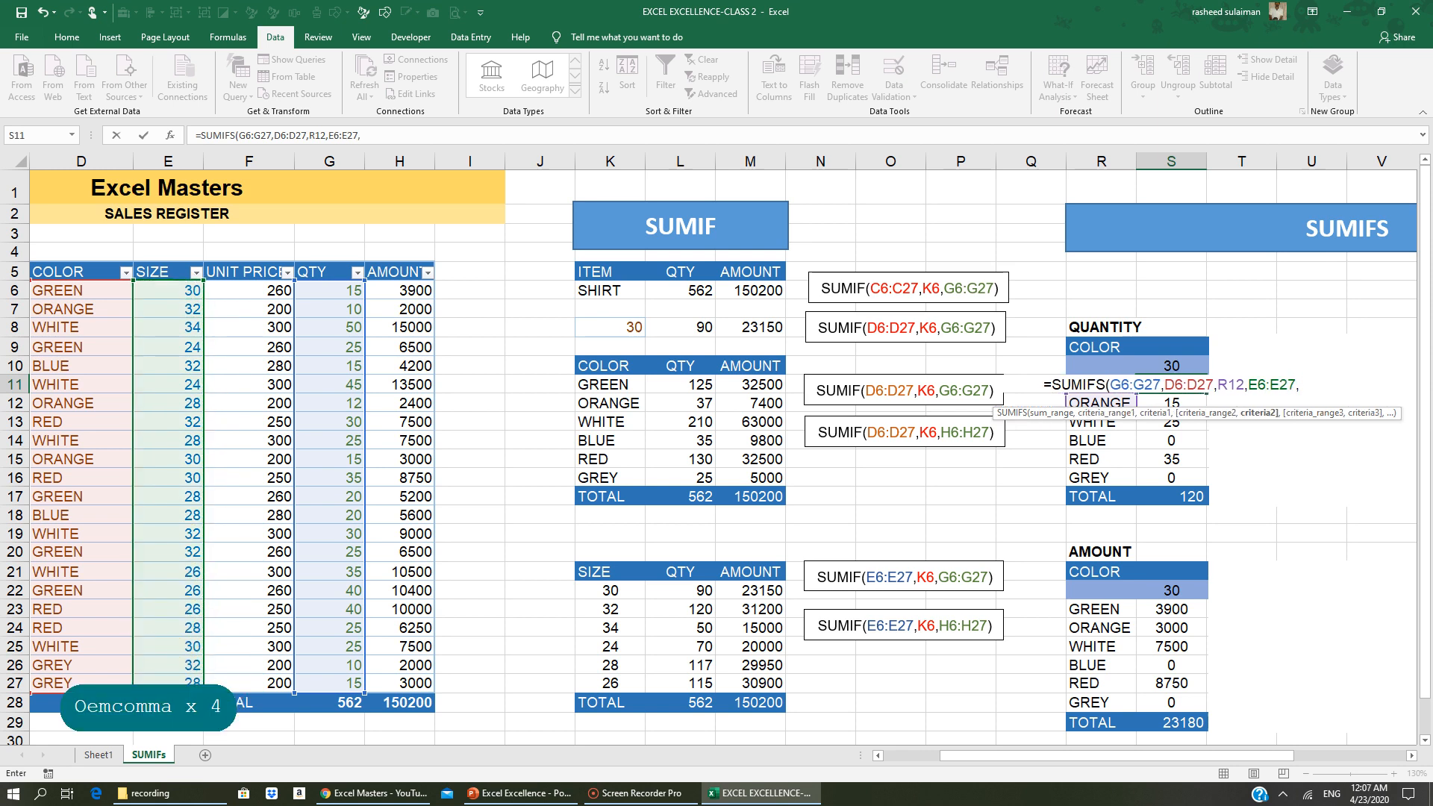
{"action": "left_click", "coordinate": [1171, 365]}
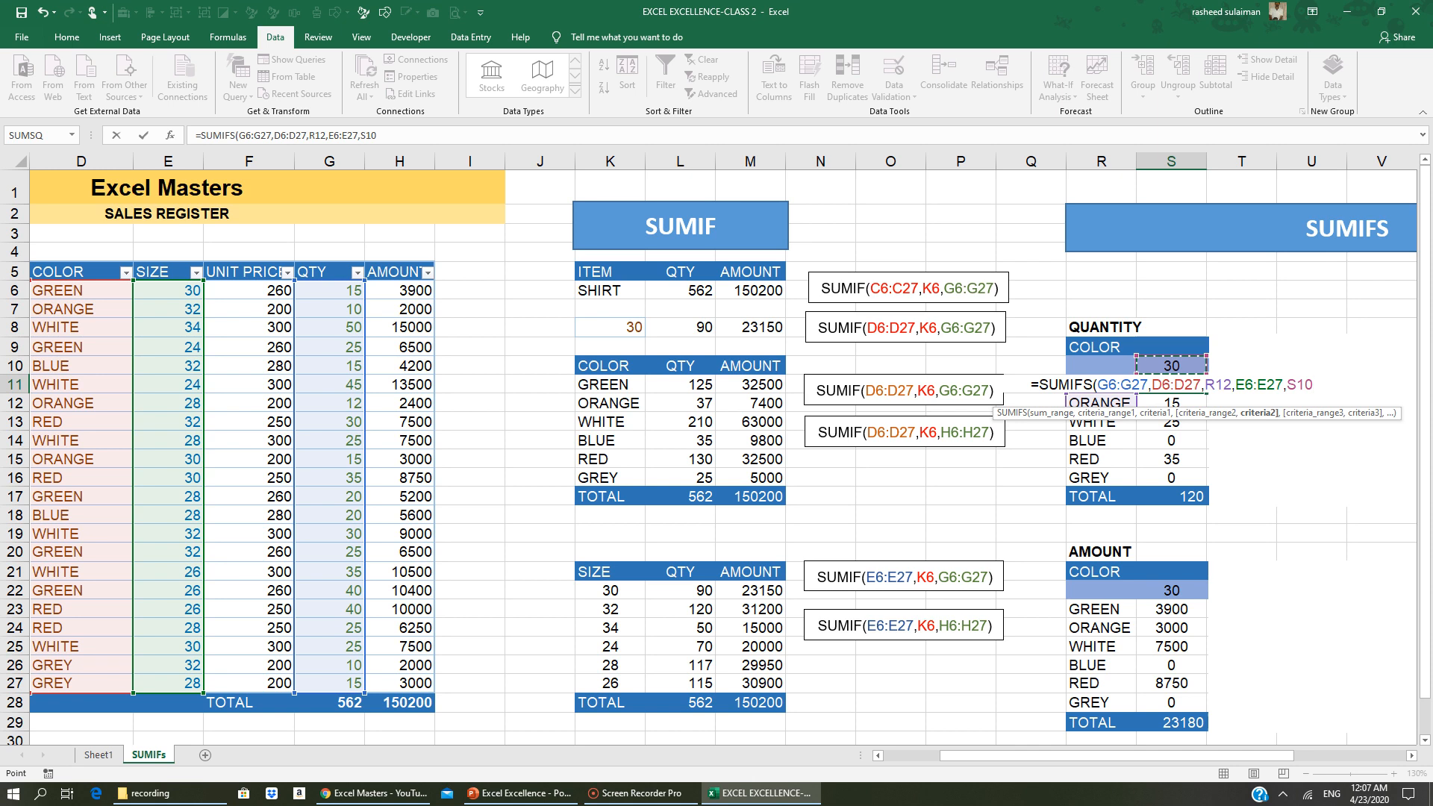
{"action": "type", "text": ")"}
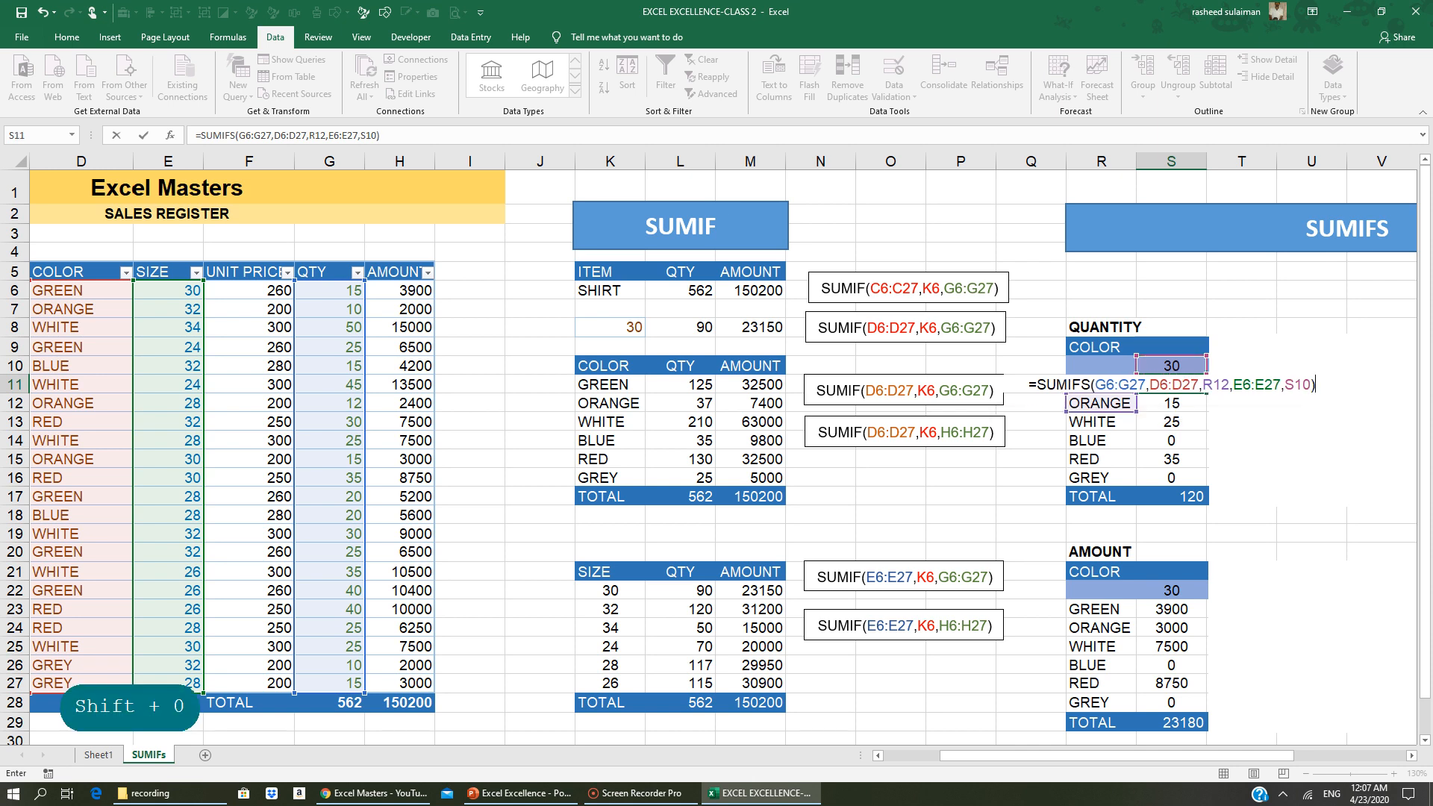
{"action": "key", "text": "Return"}
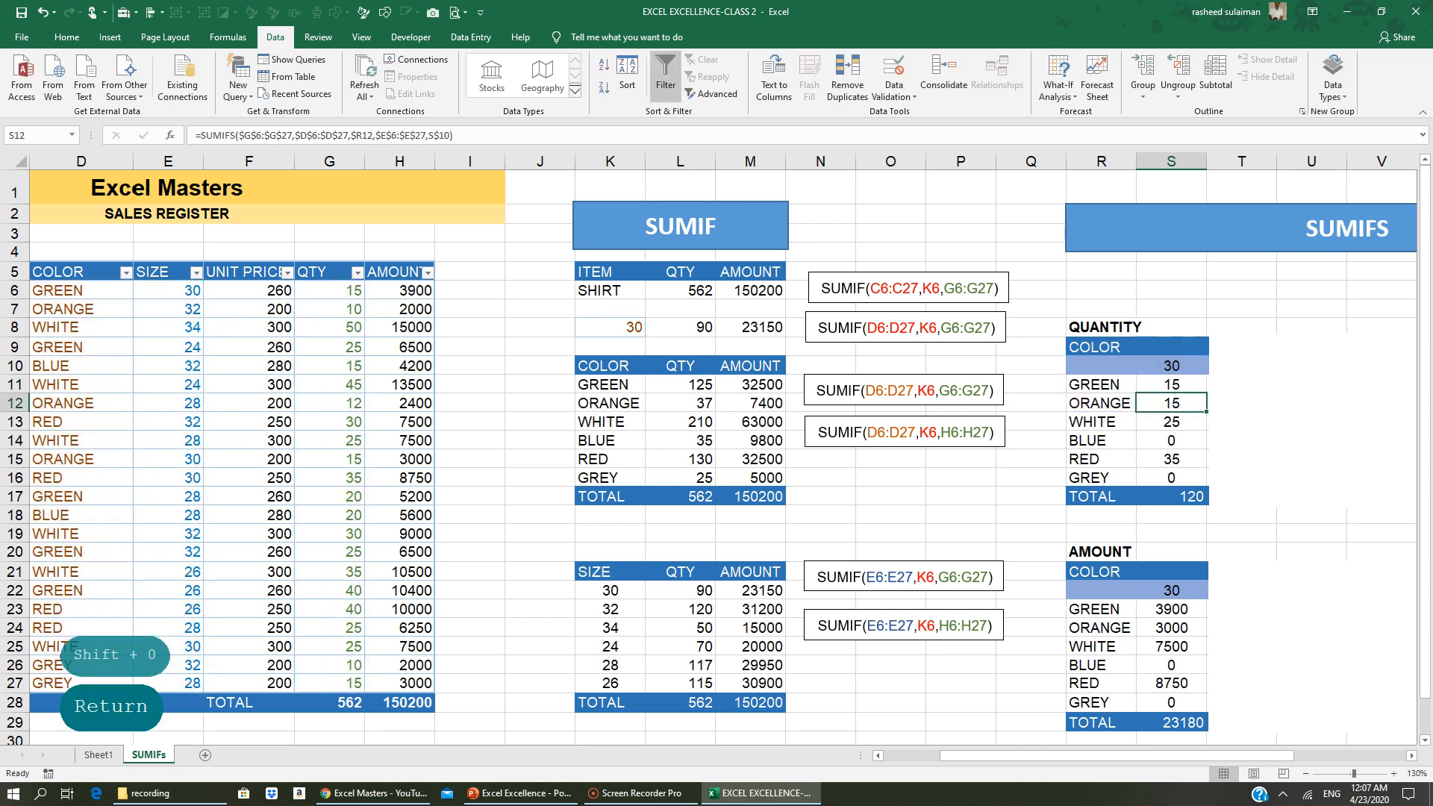
Check the S11 quantity by filtering the sales register to color GREEN and size 30, and clear the filters
{"action": "left_click", "coordinate": [1176, 382]}
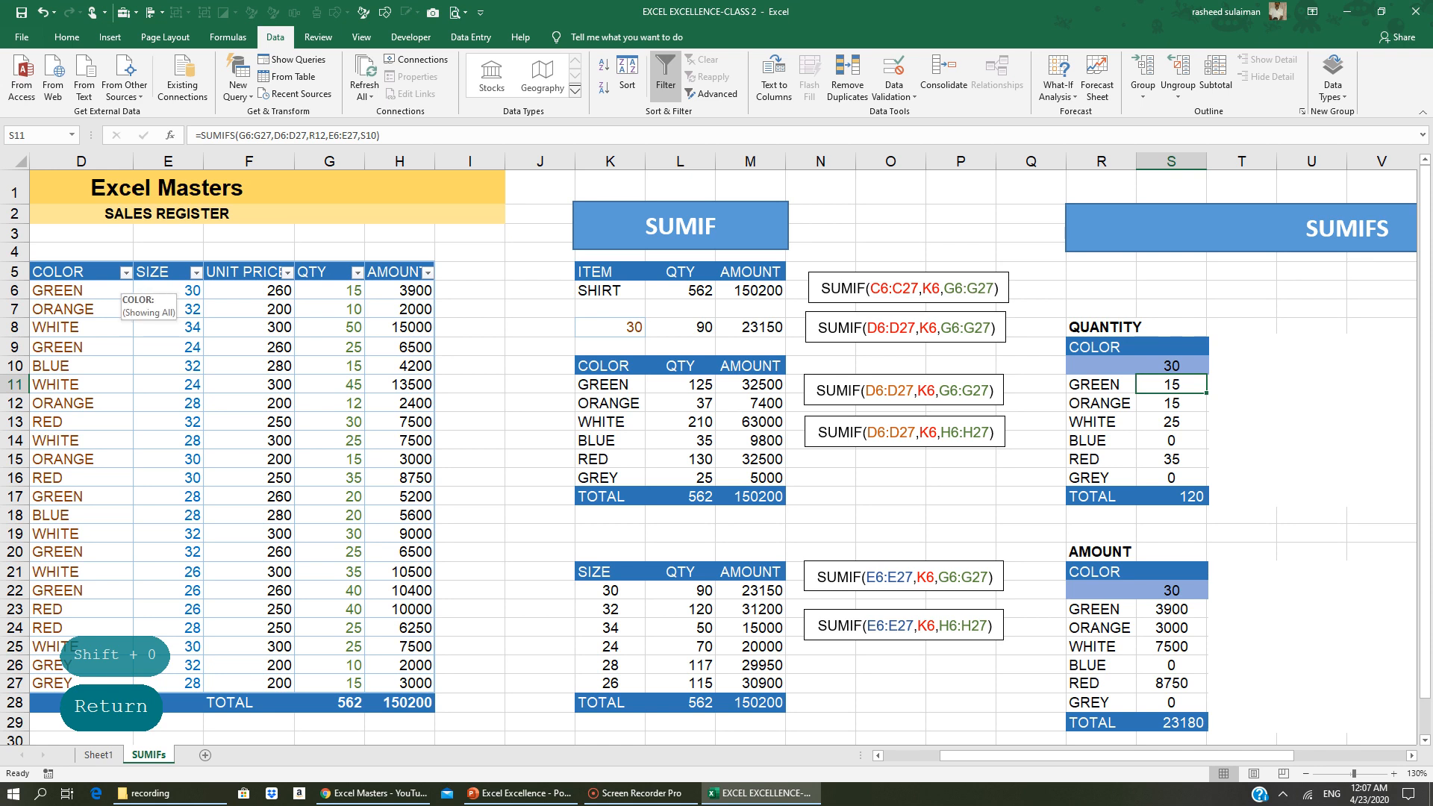
{"action": "left_click", "coordinate": [126, 273]}
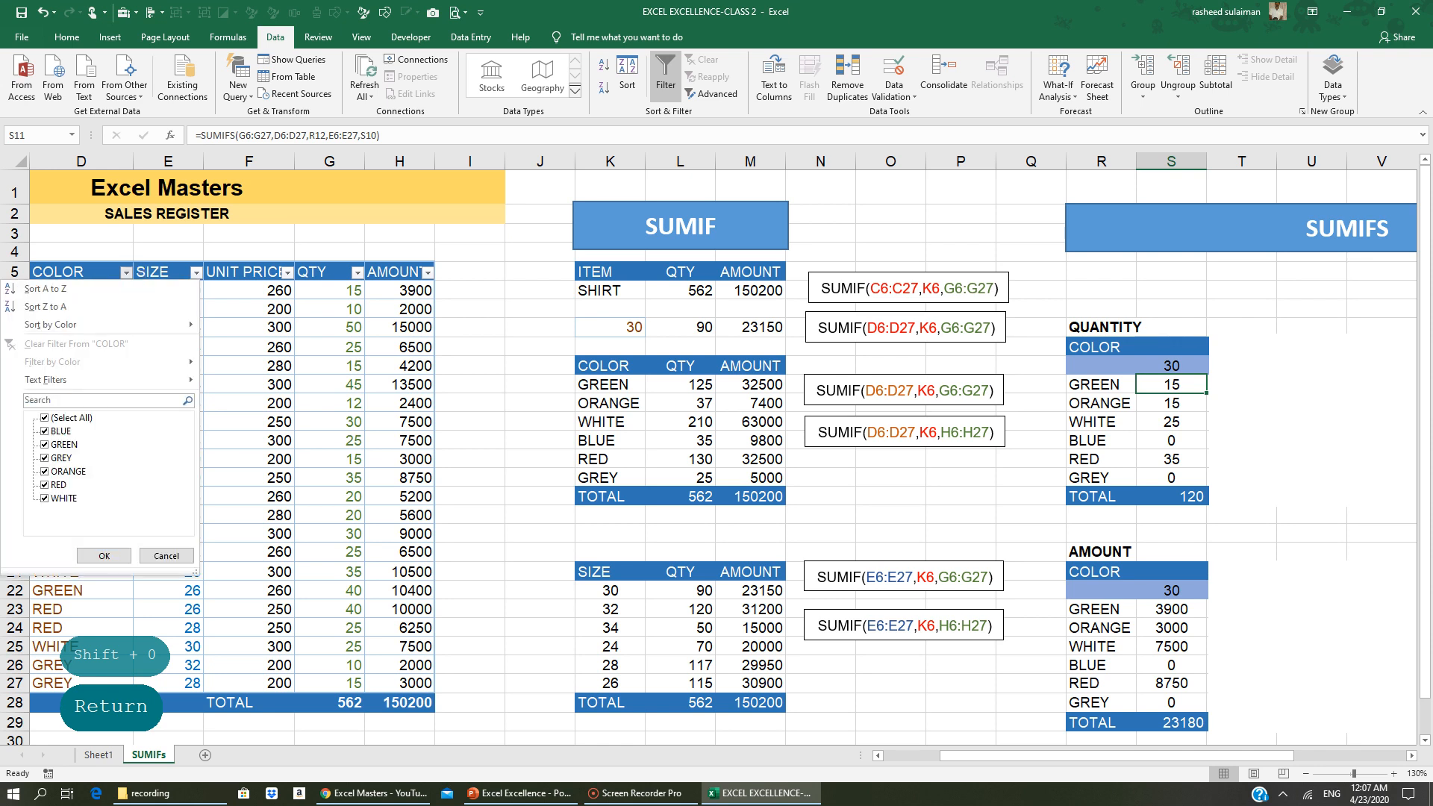
{"action": "left_click", "coordinate": [71, 418]}
{"action": "left_click", "coordinate": [64, 444]}
{"action": "key", "text": "Return"}
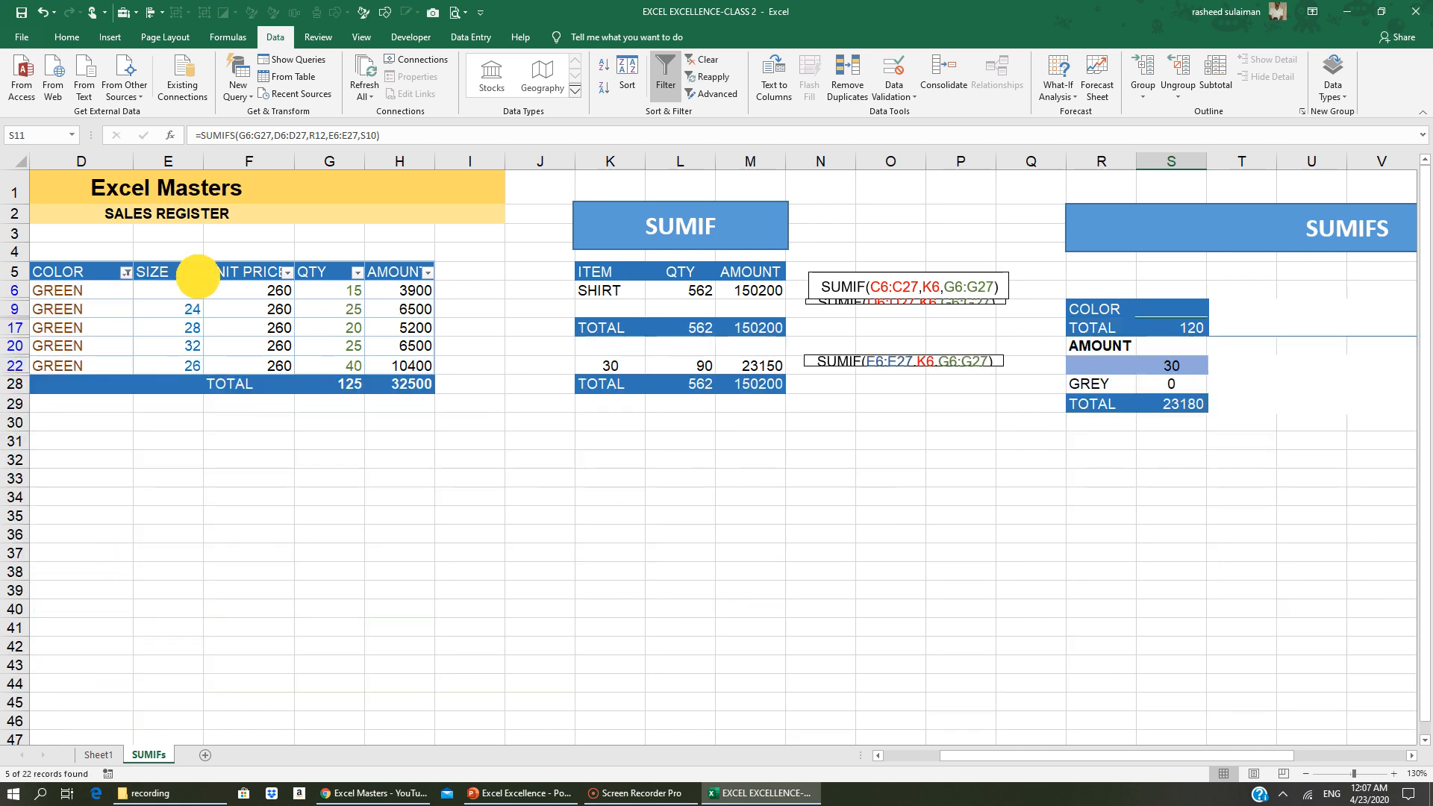
{"action": "left_click", "coordinate": [197, 272]}
{"action": "left_click", "coordinate": [78, 422]}
{"action": "left_click", "coordinate": [48, 471]}
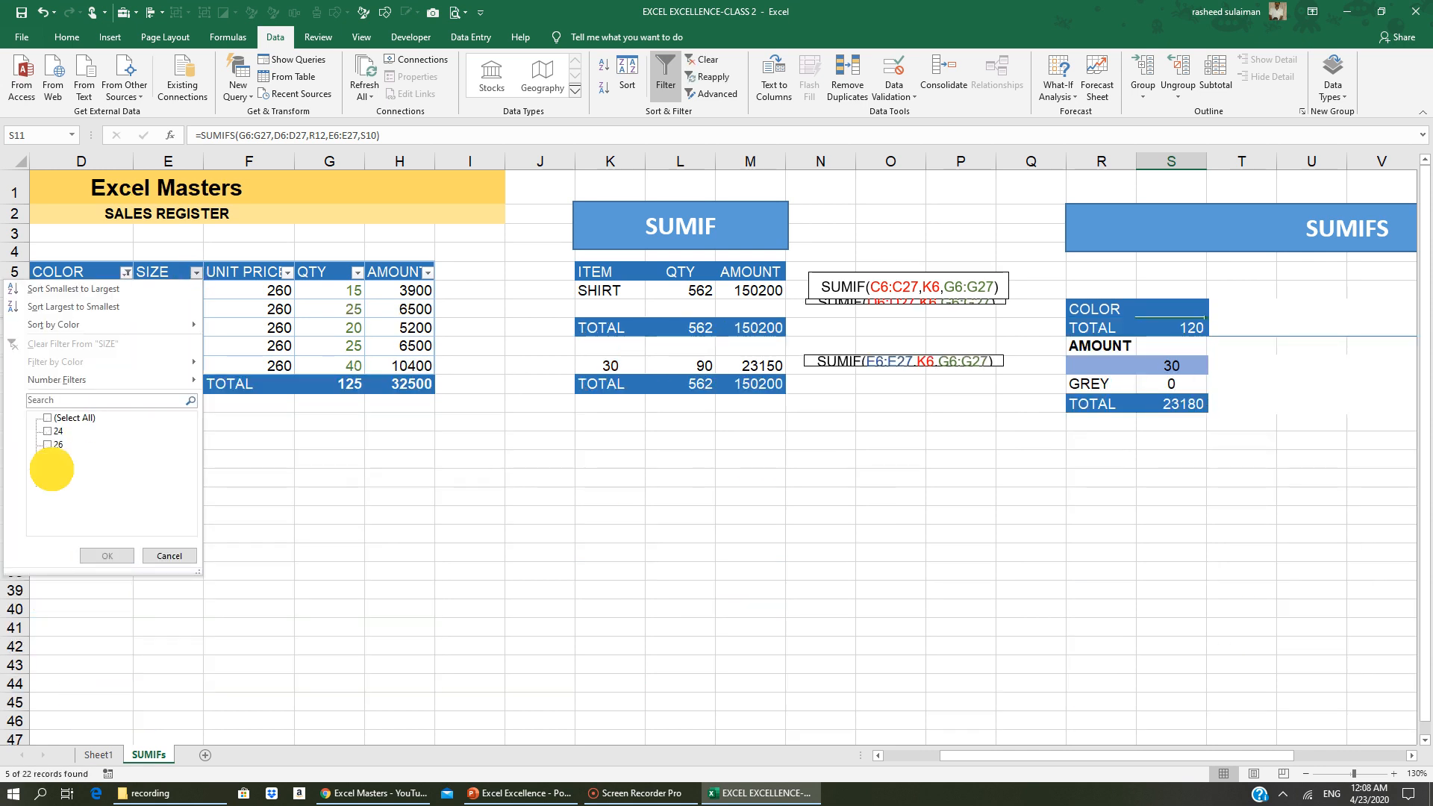
{"action": "left_click", "coordinate": [107, 556]}
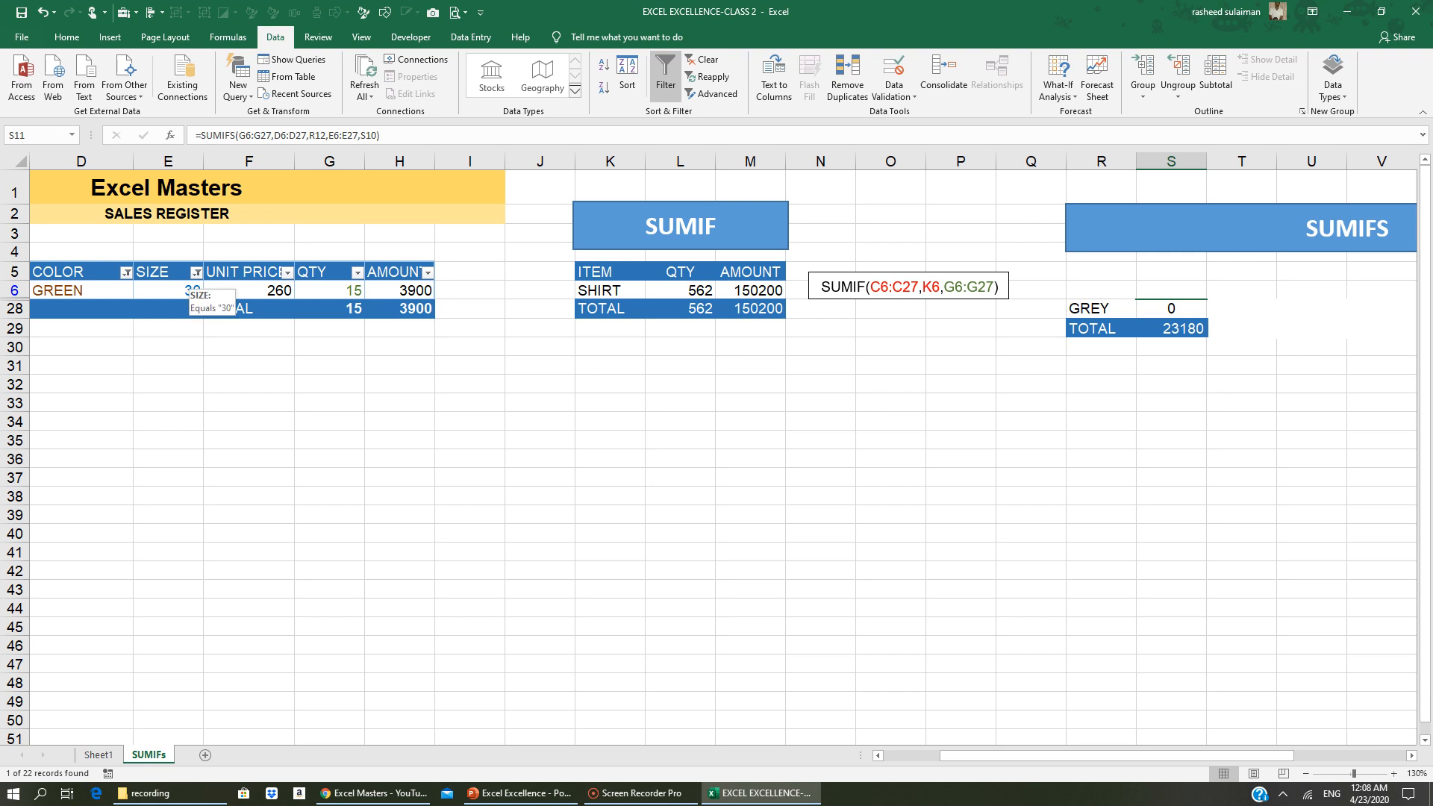
{"action": "left_click", "coordinate": [195, 293]}
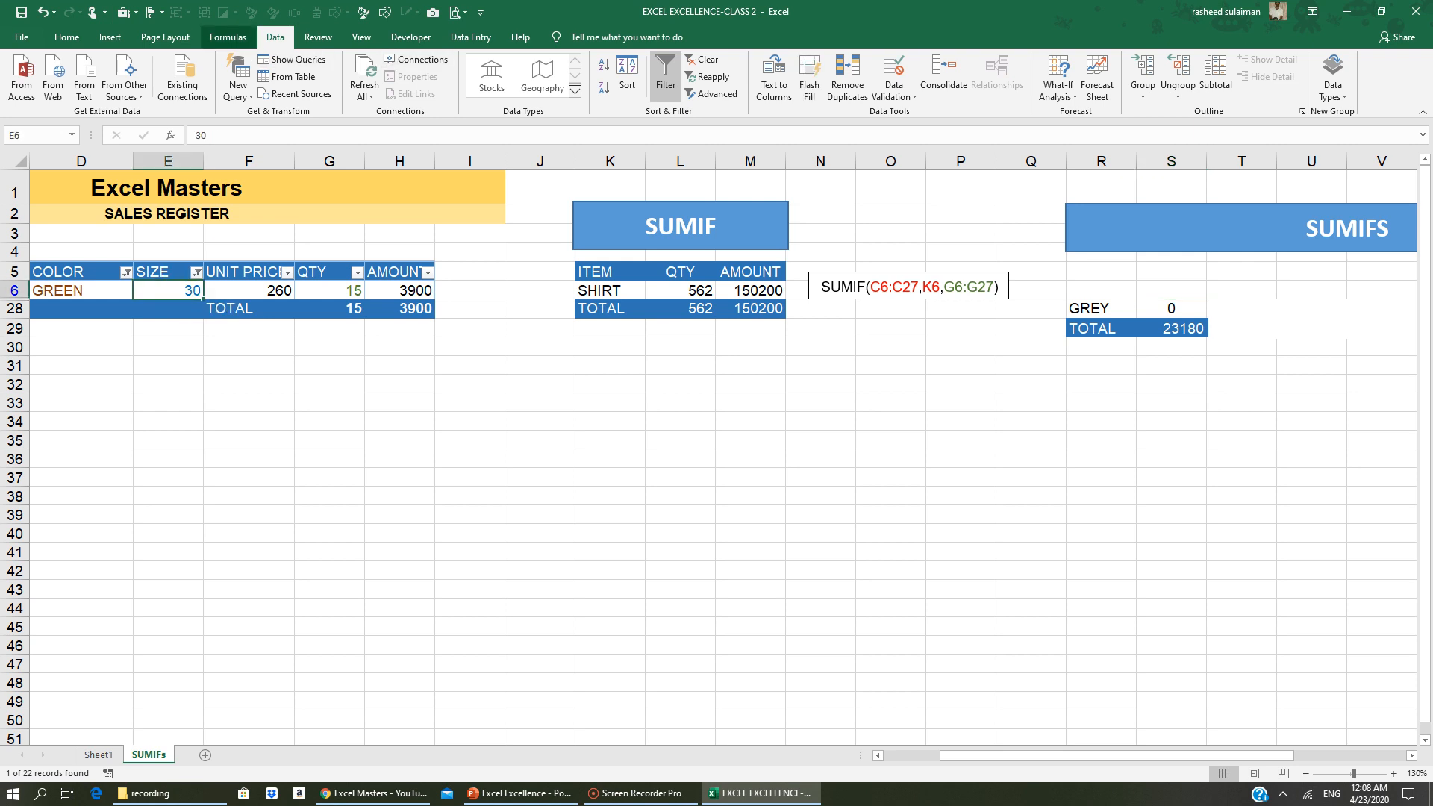
{"action": "left_click", "coordinate": [702, 59]}
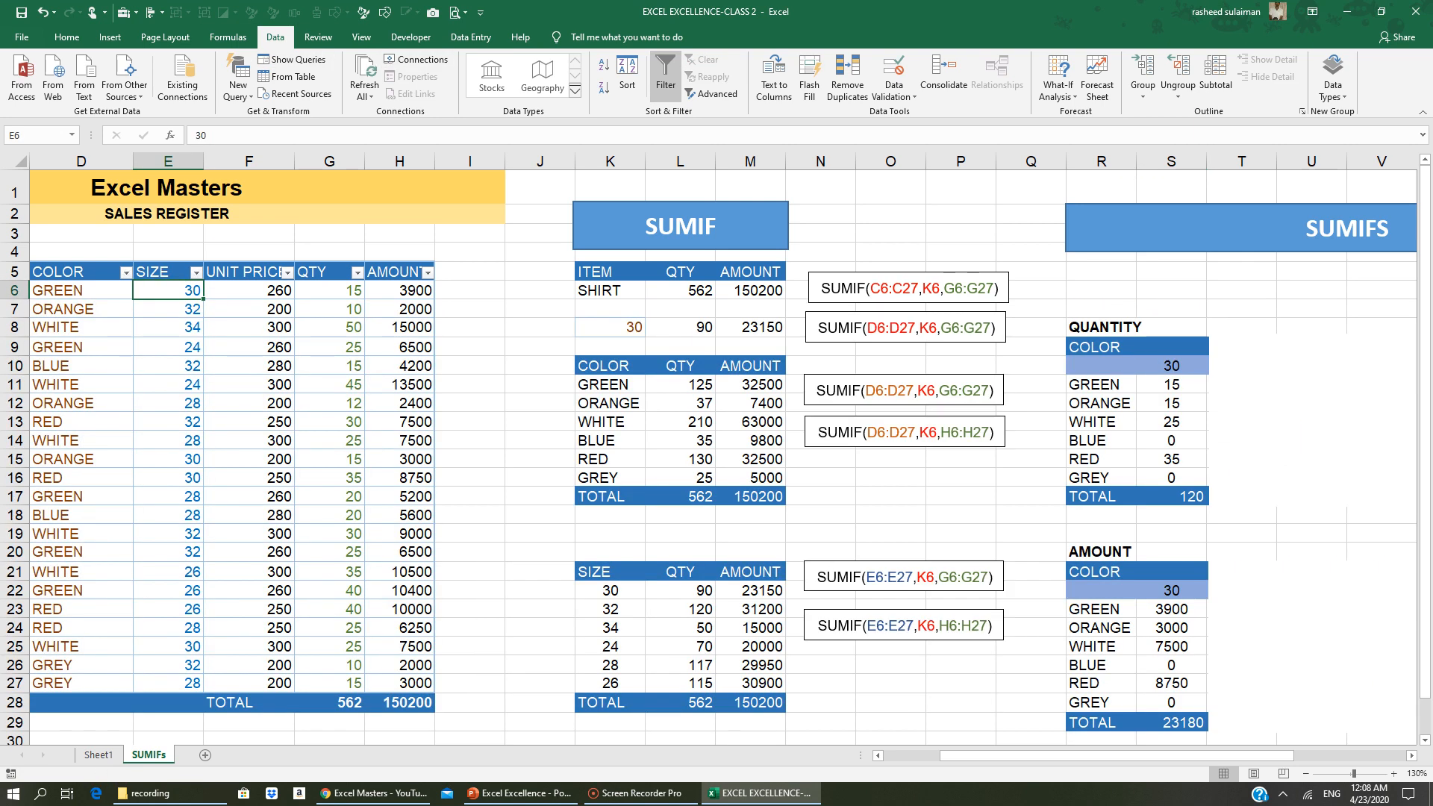
Compare the color criterion used by the SUMIFS formulas in S11 and S12 with the color labels in R11 and R12
{"action": "left_click", "coordinate": [1101, 404]}
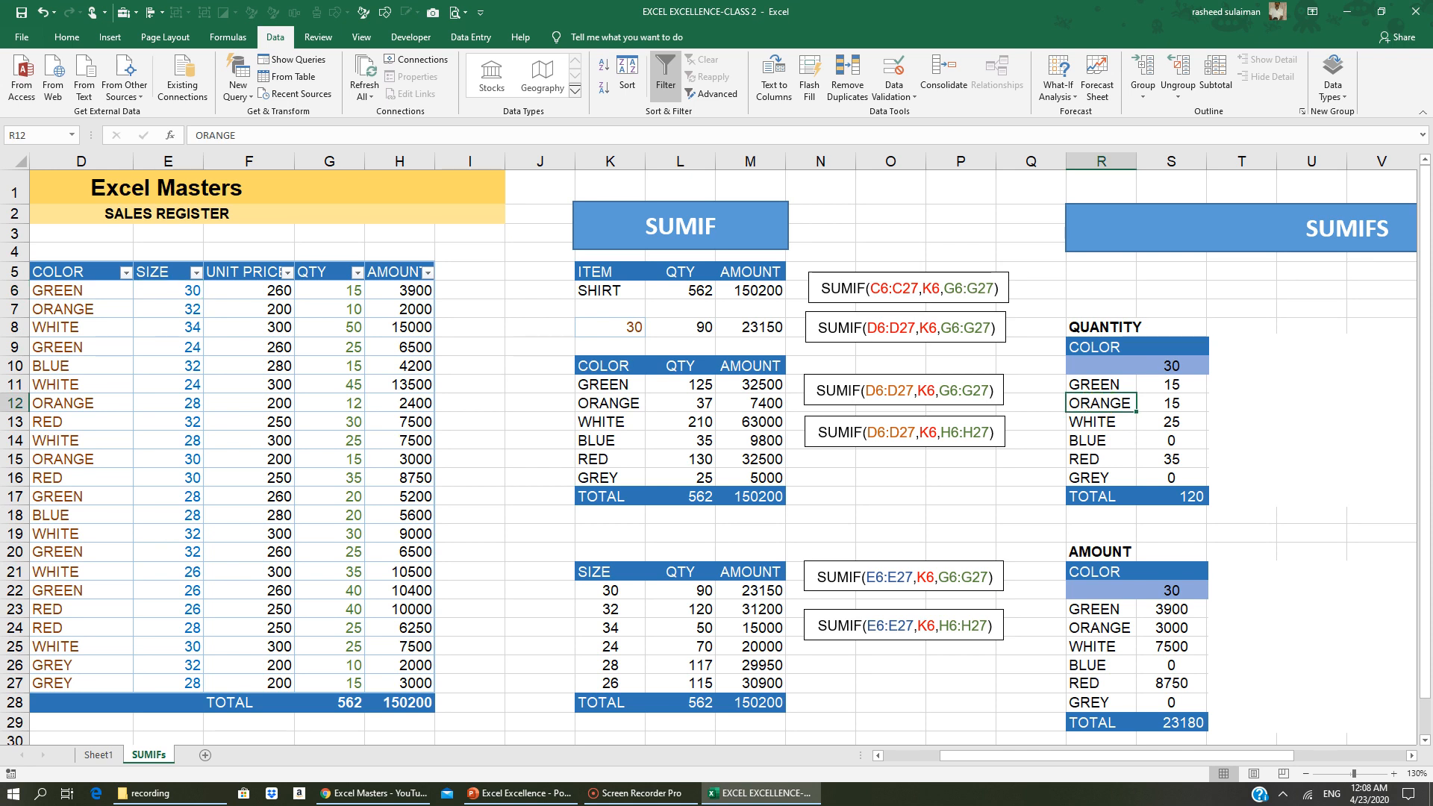
{"action": "left_click", "coordinate": [1155, 401]}
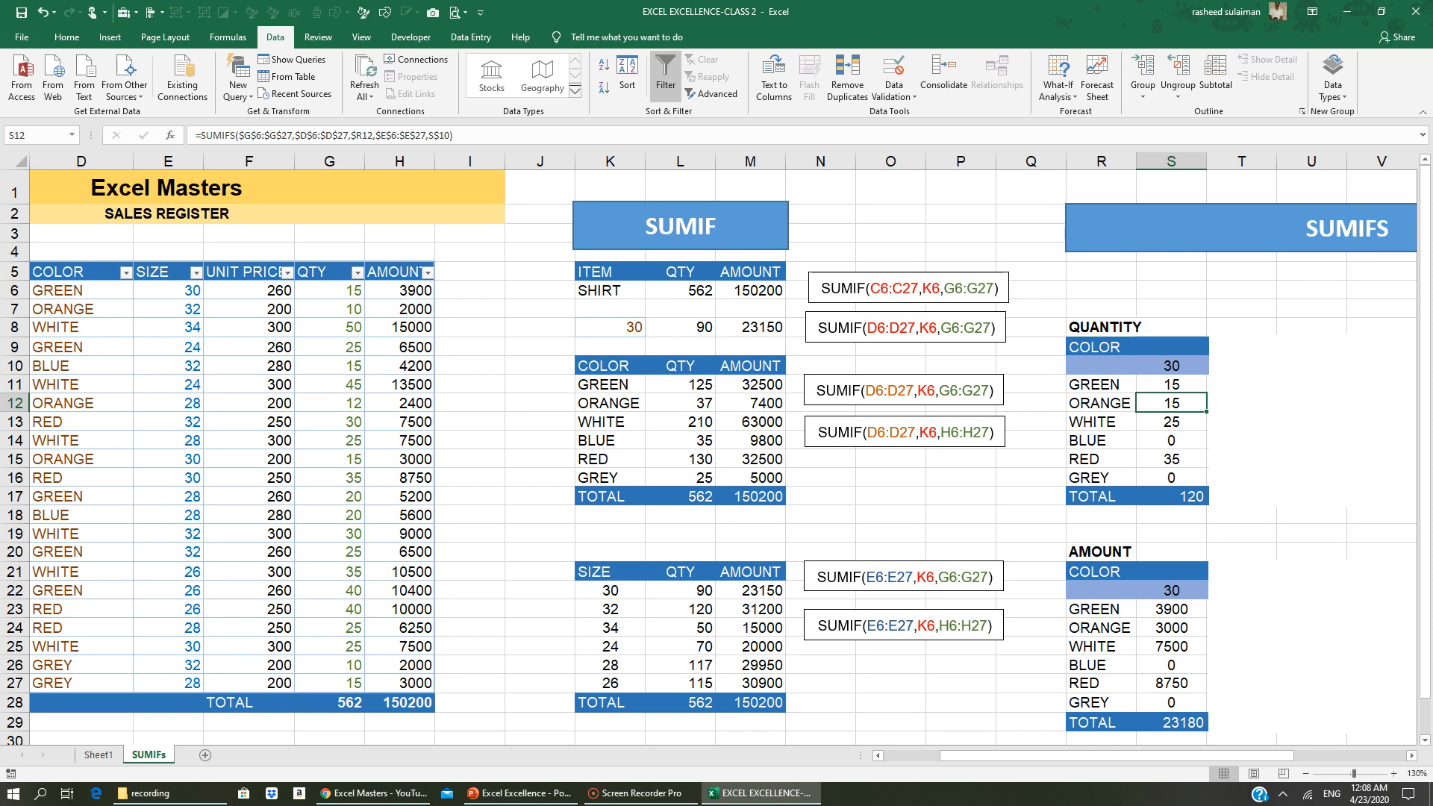
{"action": "left_click", "coordinate": [1155, 384]}
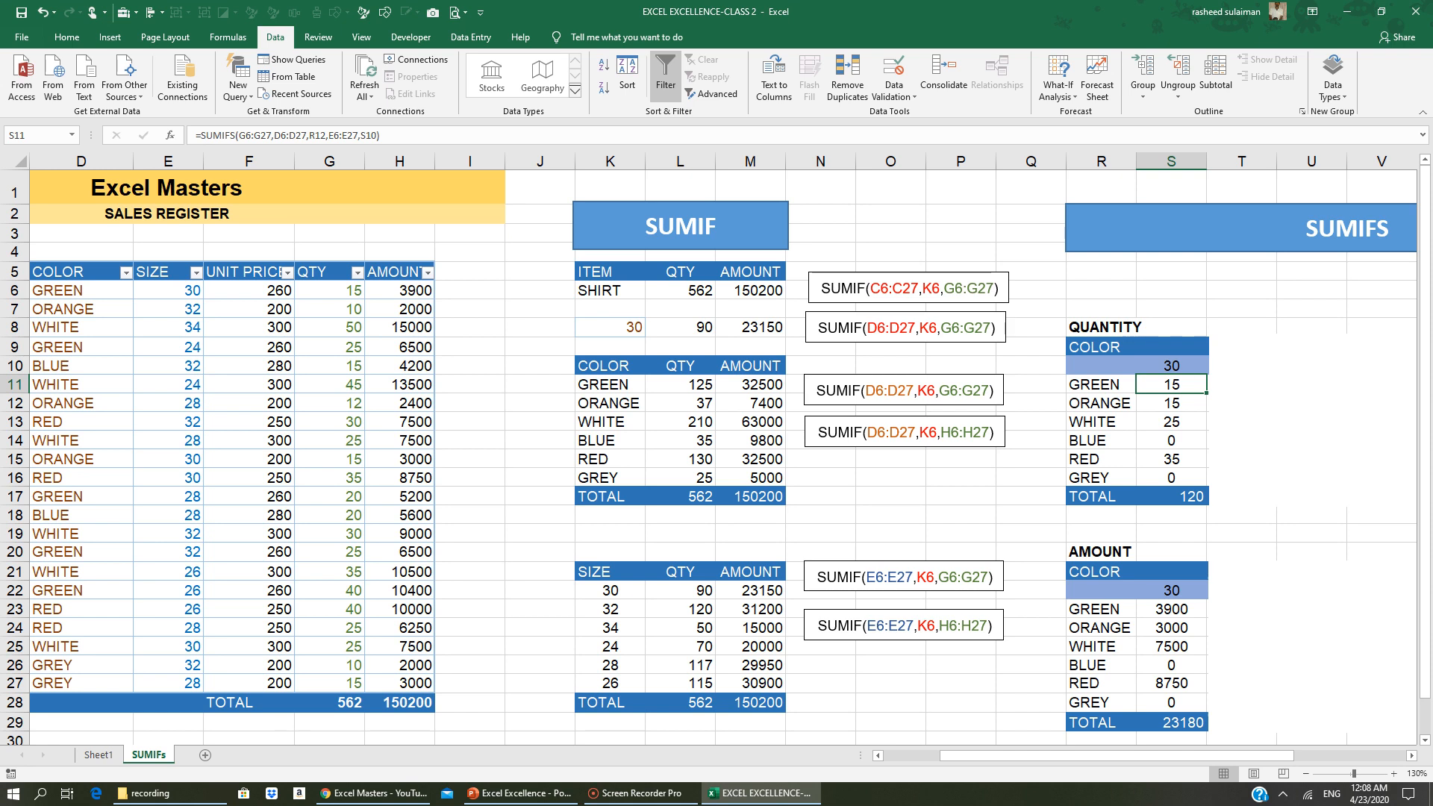
{"action": "left_click", "coordinate": [1097, 387]}
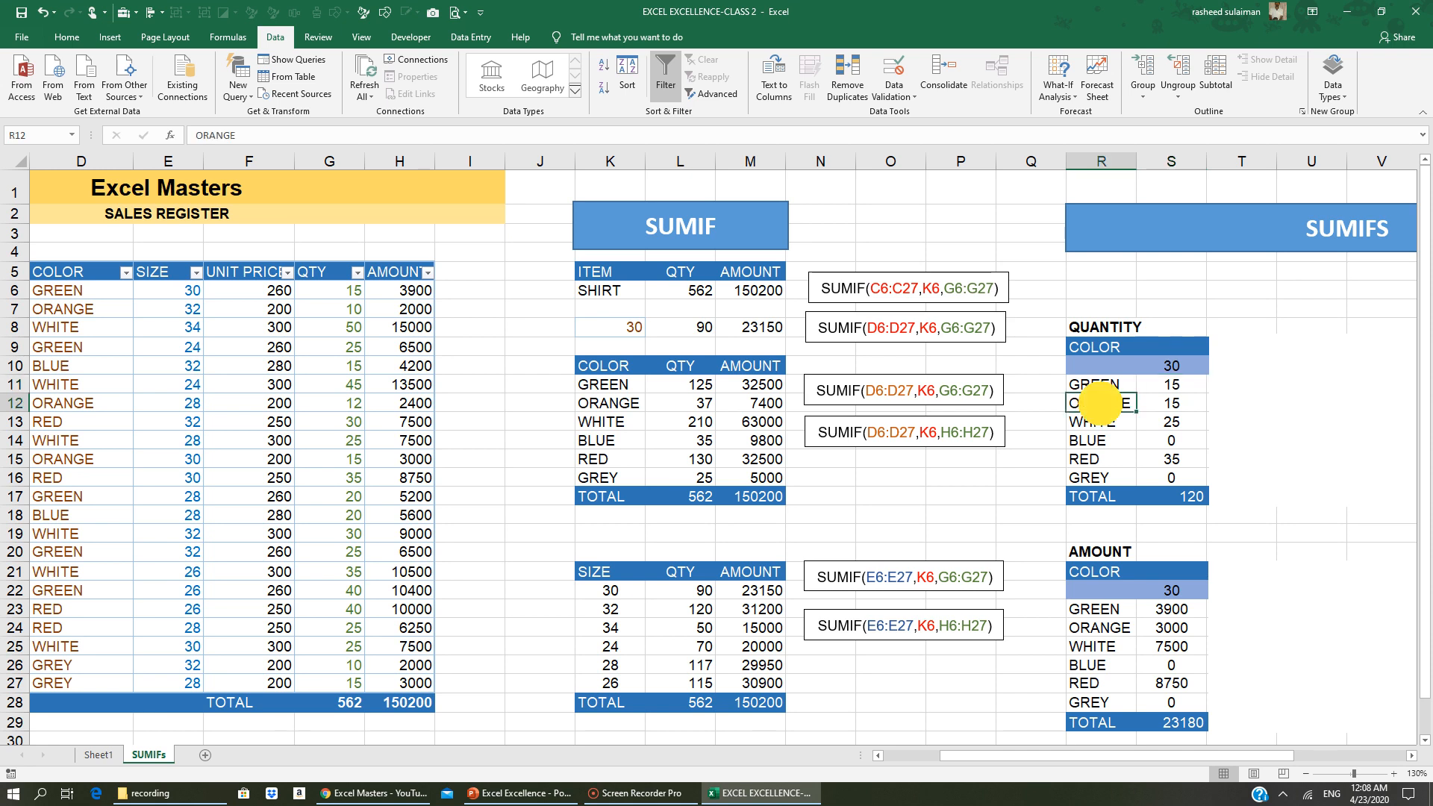
{"action": "left_click", "coordinate": [1098, 386]}
{"action": "left_click", "coordinate": [1099, 408]}
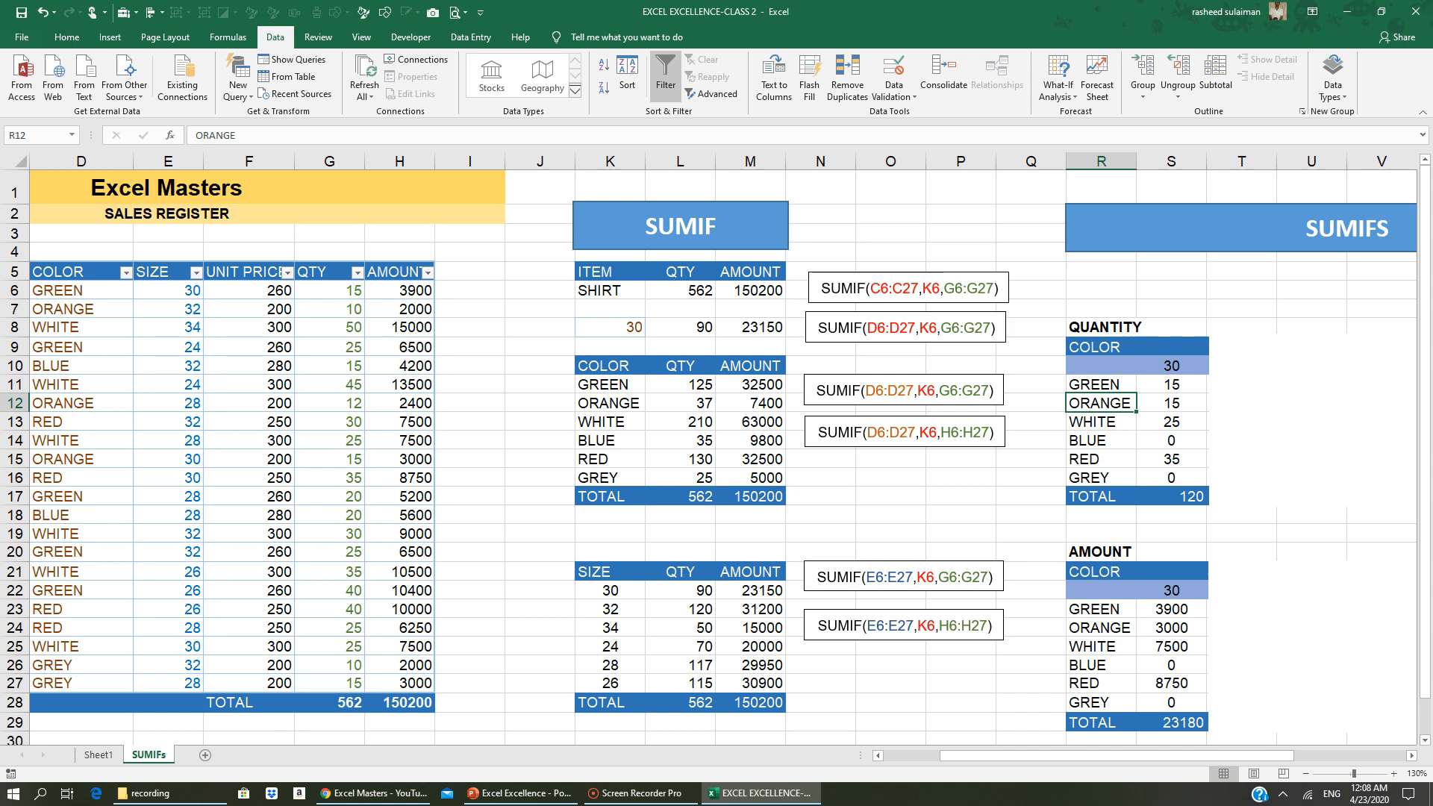
{"action": "left_click", "coordinate": [1099, 385]}
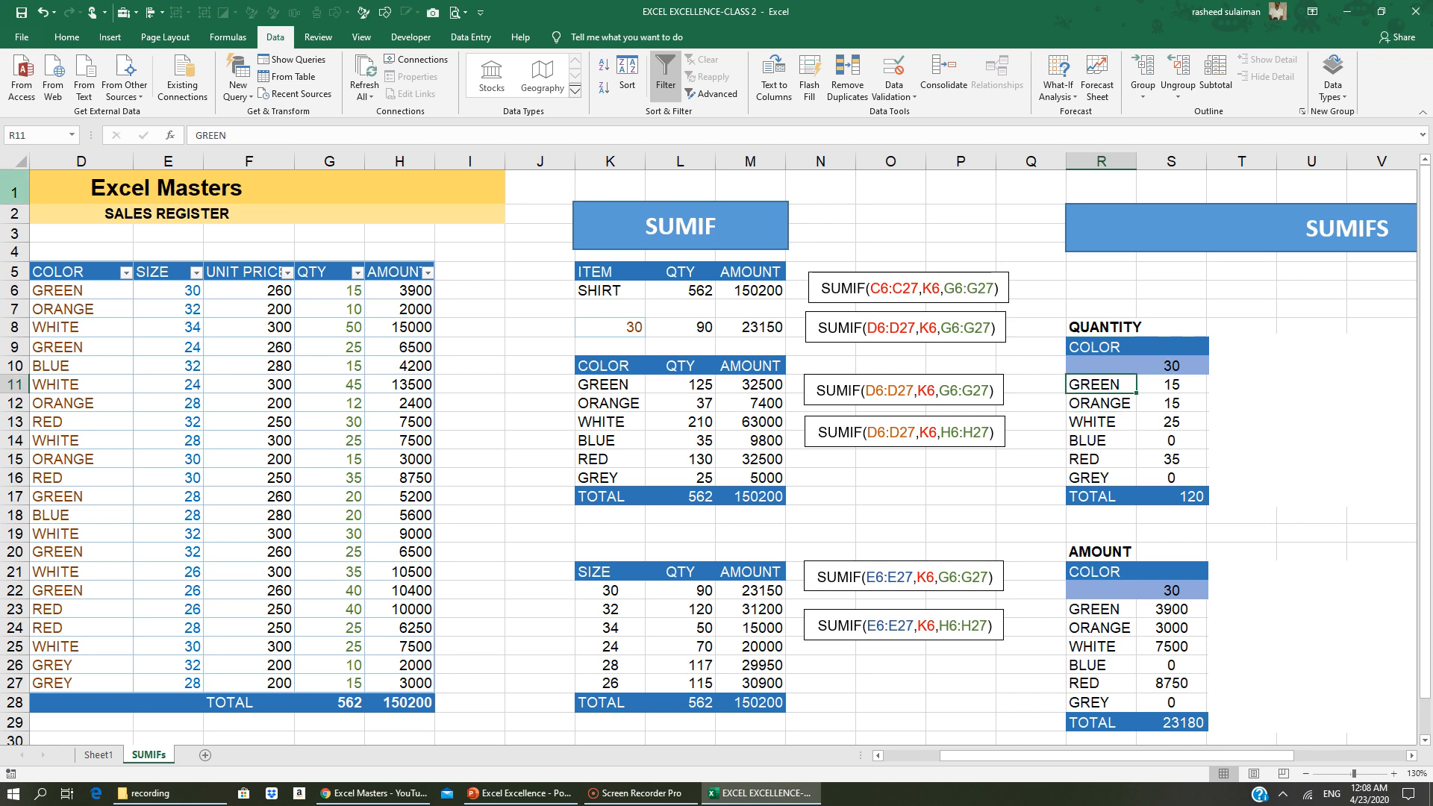
Correct the color criterion in the S11 SUMIFS formula to R11
{"action": "left_click", "coordinate": [1178, 384]}
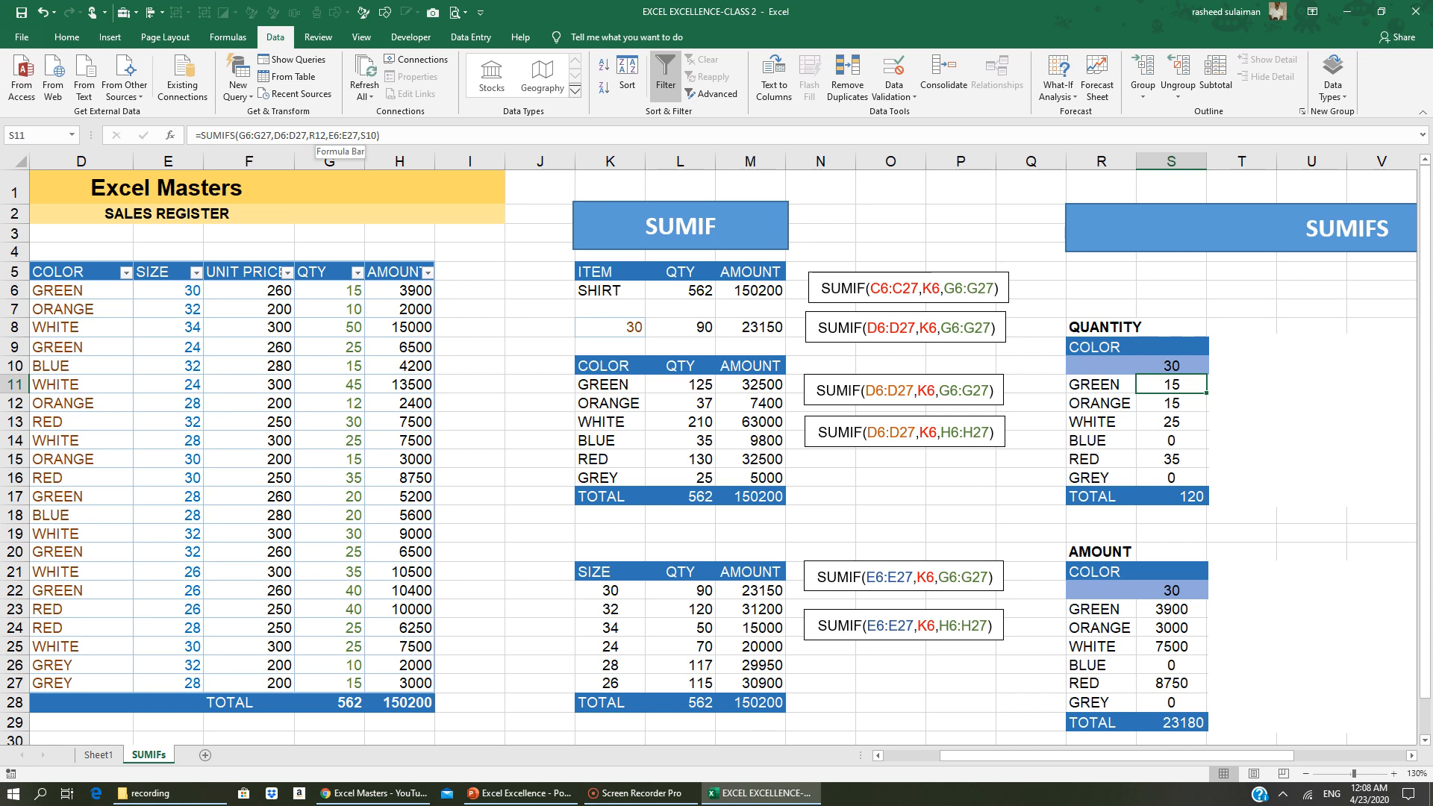
{"action": "left_click", "coordinate": [320, 135]}
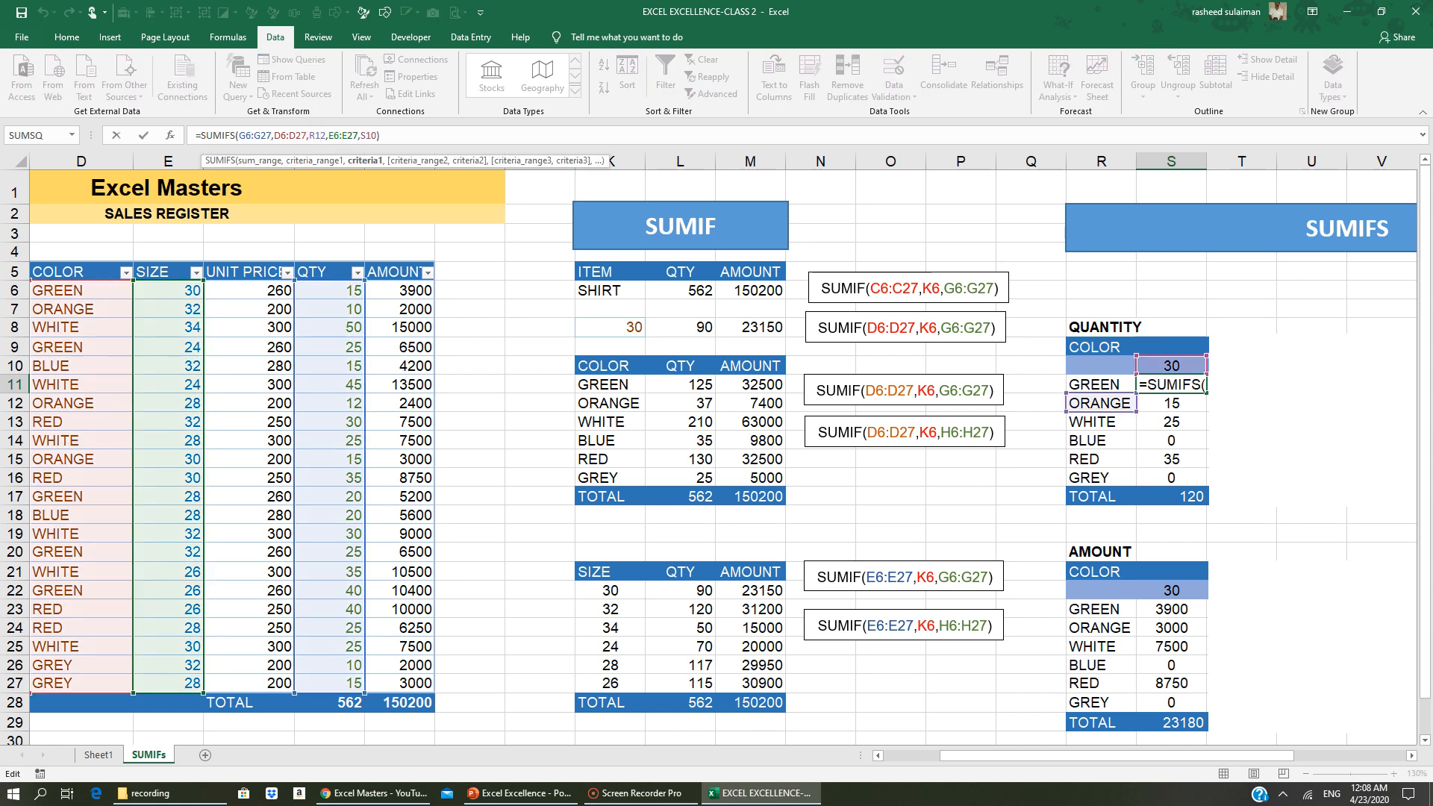
{"action": "key", "text": "Delete"}
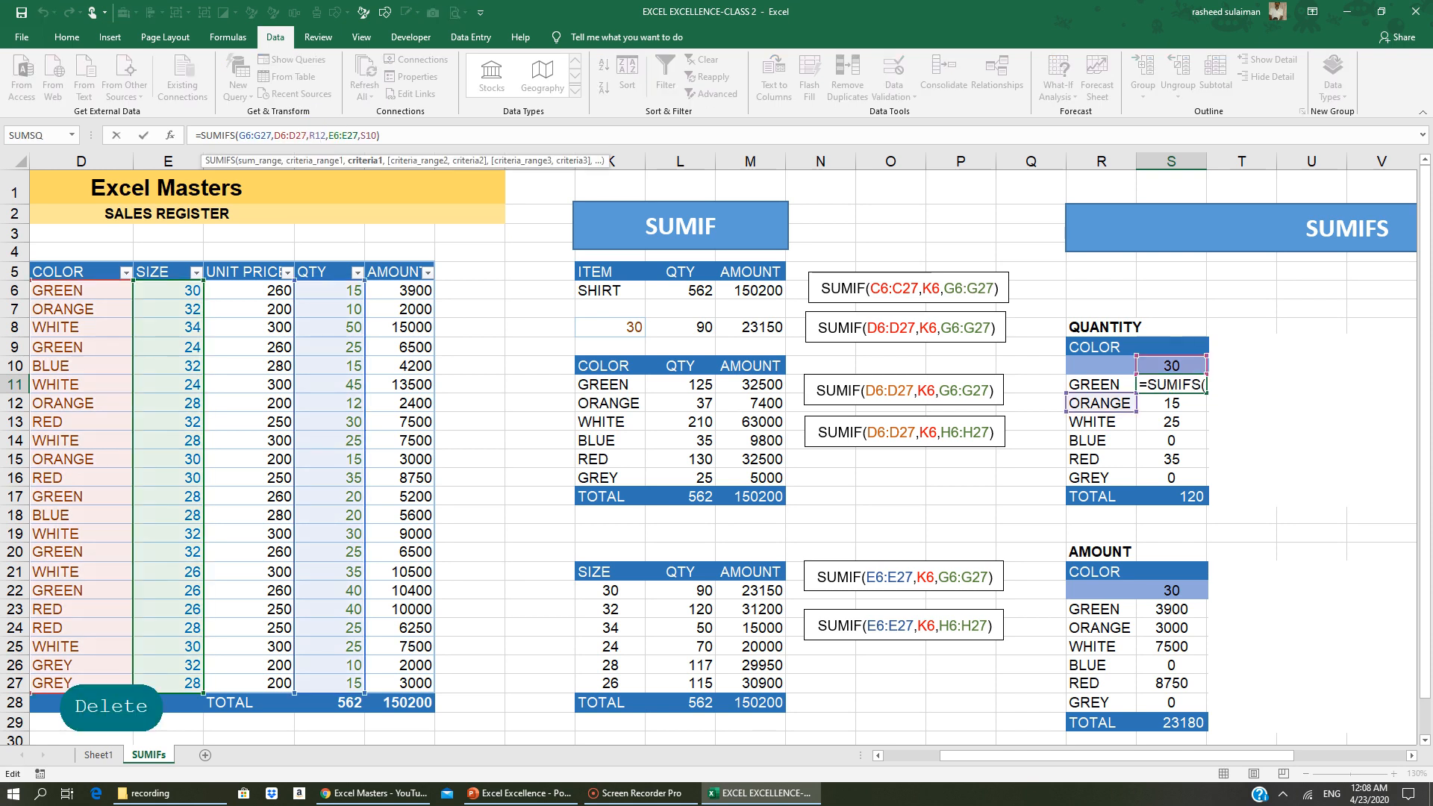
{"action": "type", "text": "1"}
{"action": "key", "text": "Return"}
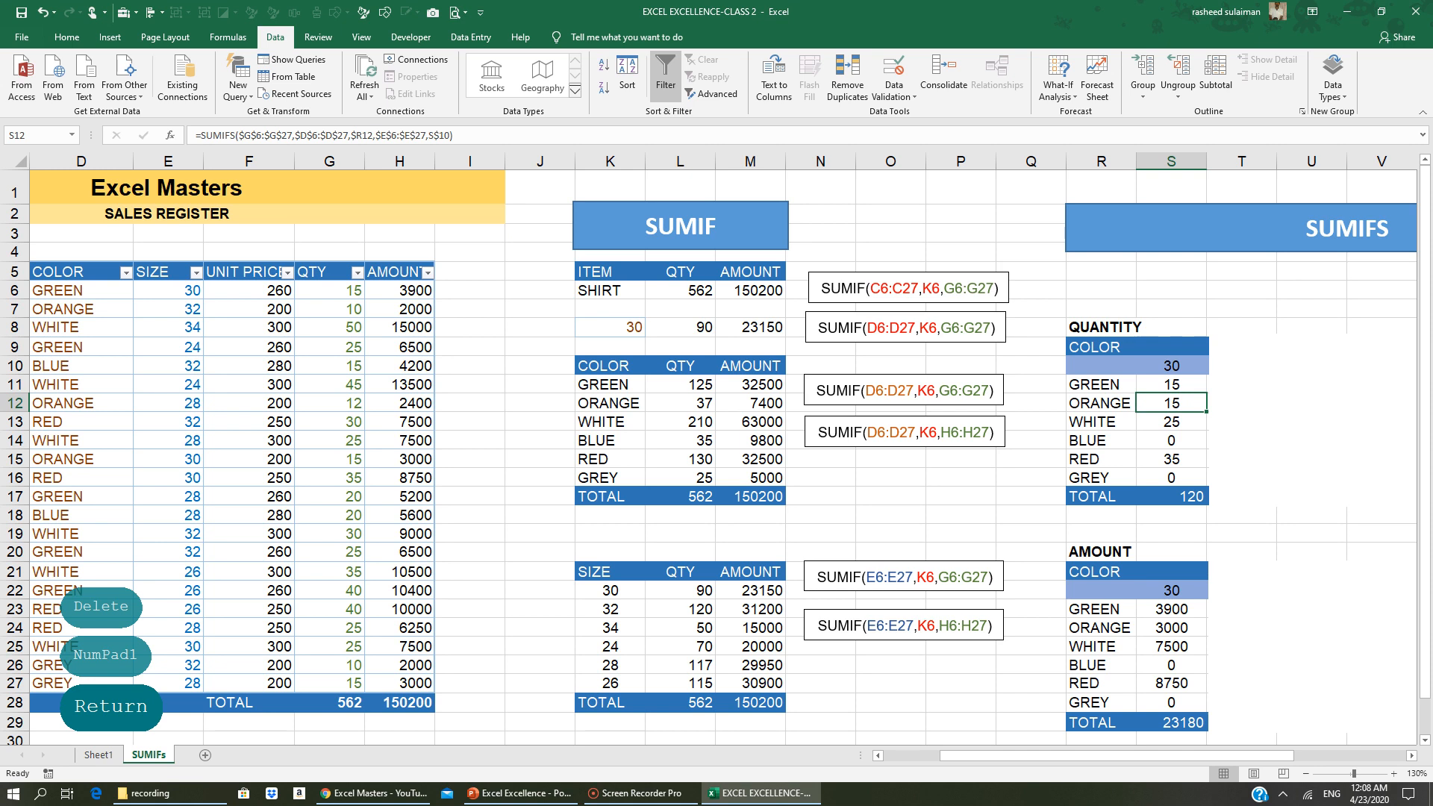
{"action": "left_click", "coordinate": [1171, 384]}
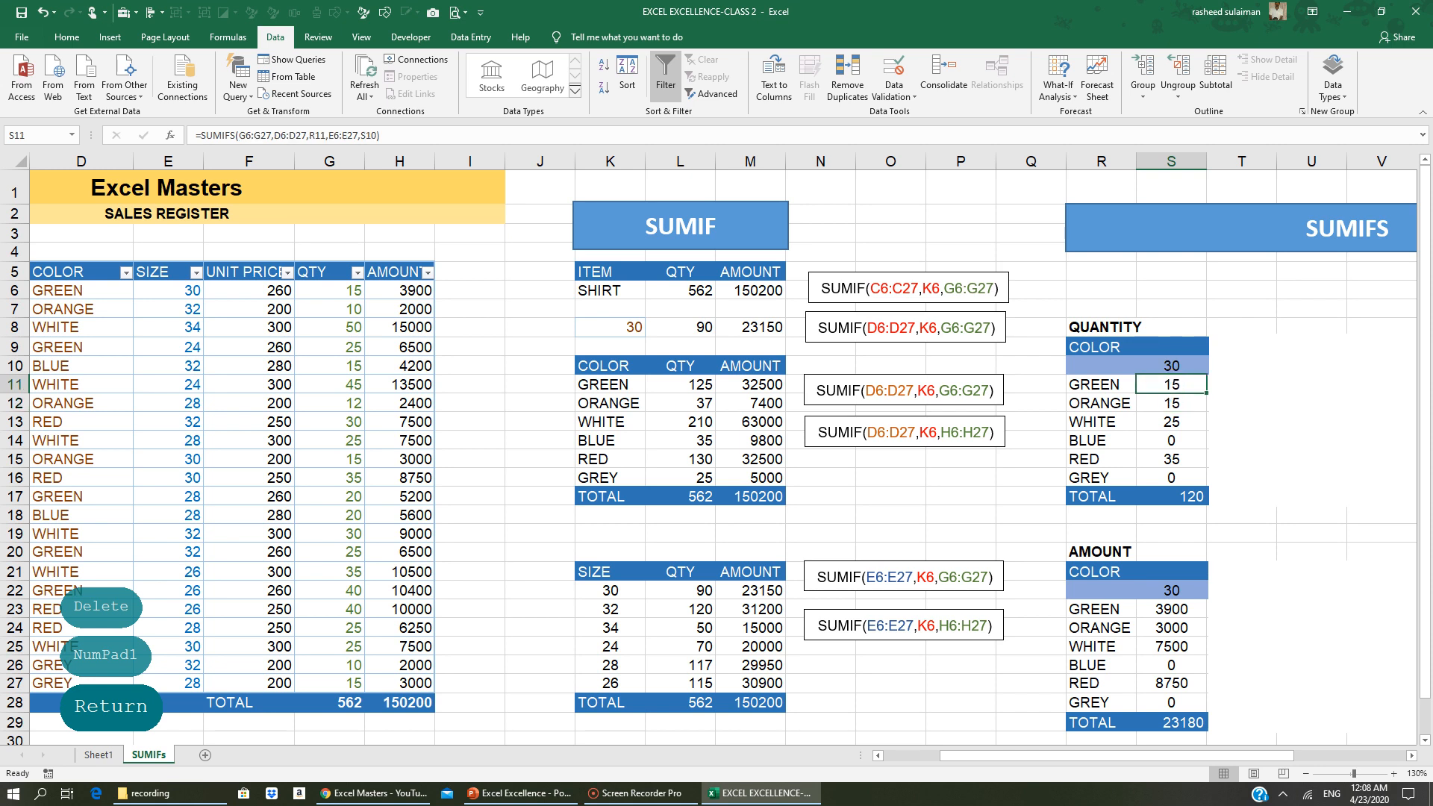
{"action": "key", "text": "Down"}
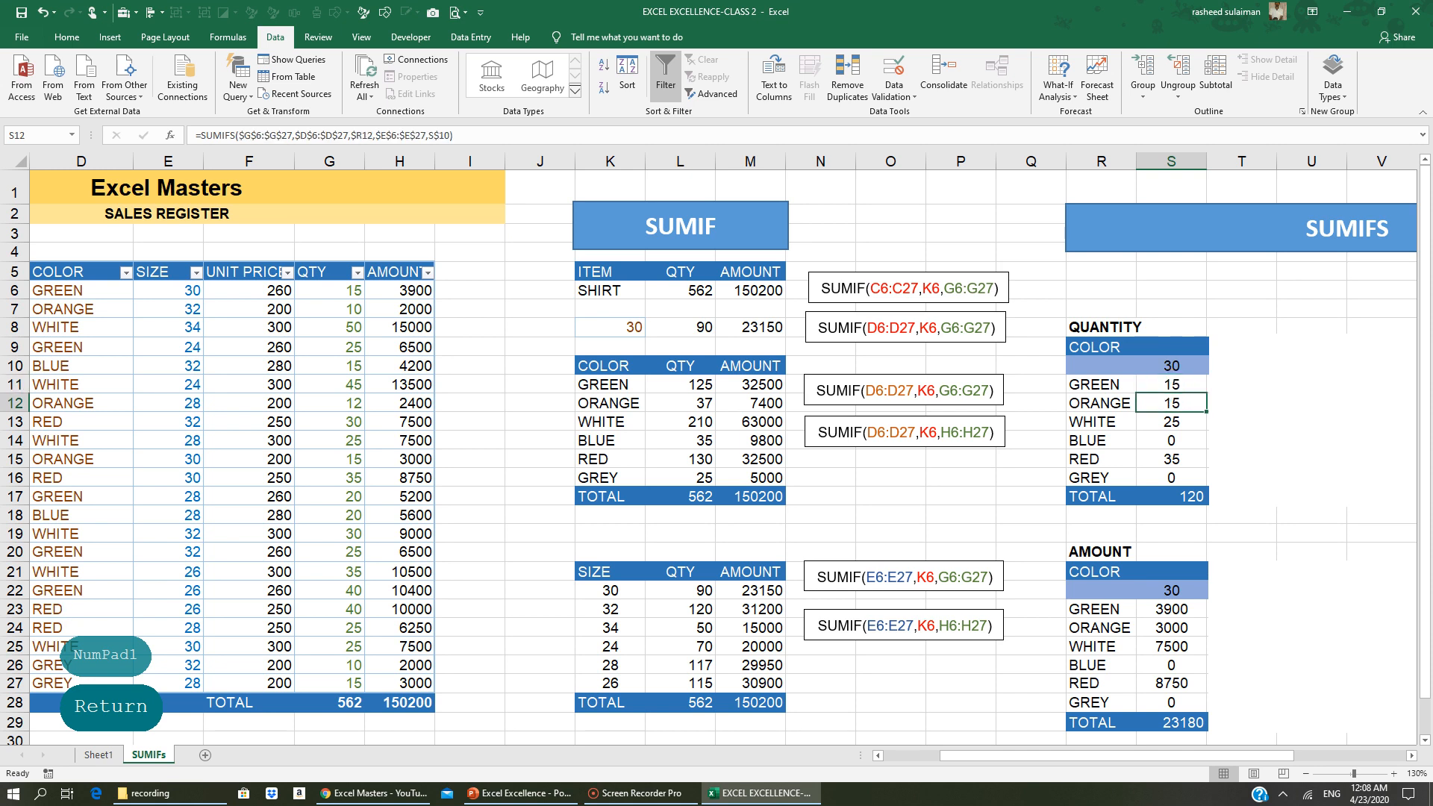
{"action": "key", "text": "Left"}
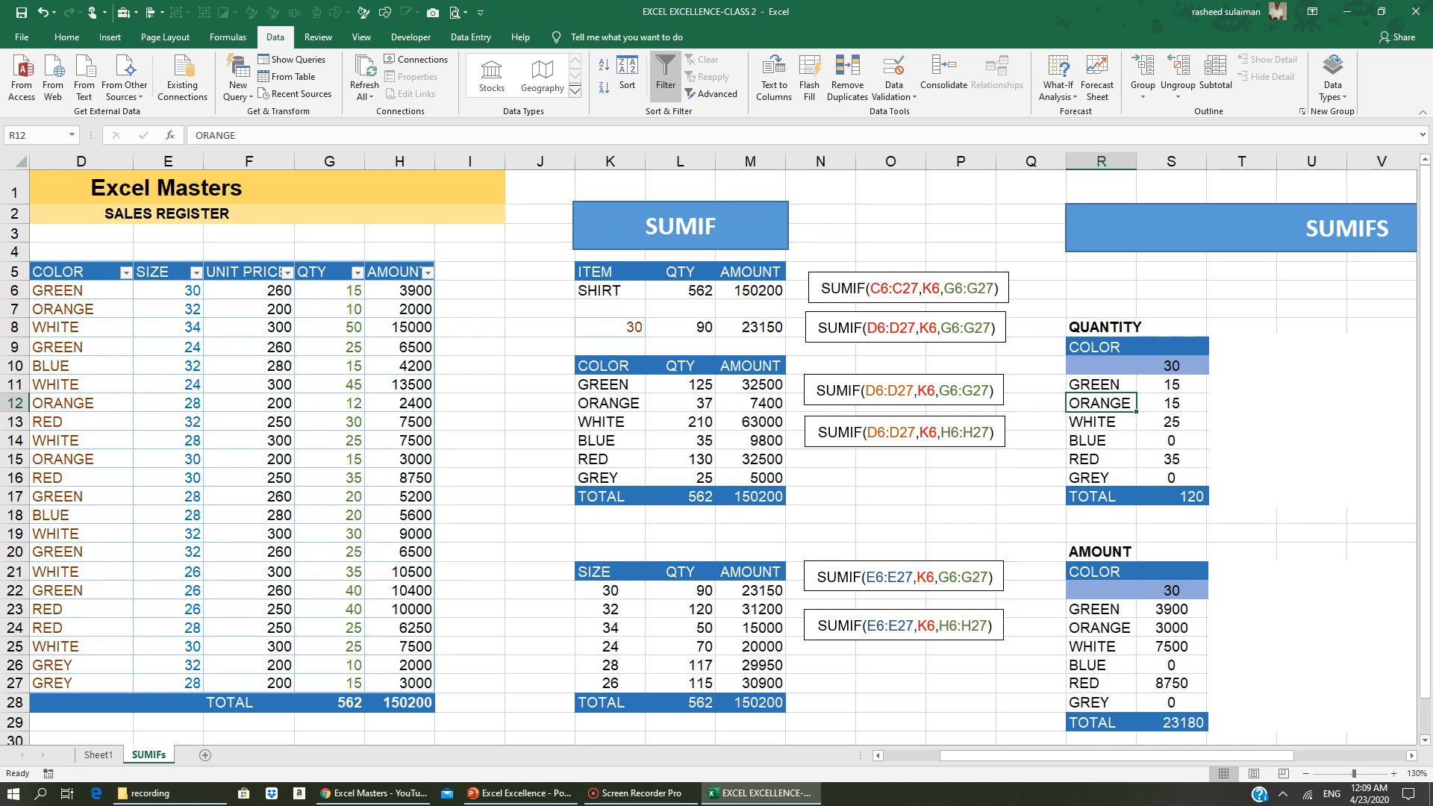
{"action": "left_click", "coordinate": [1158, 400]}
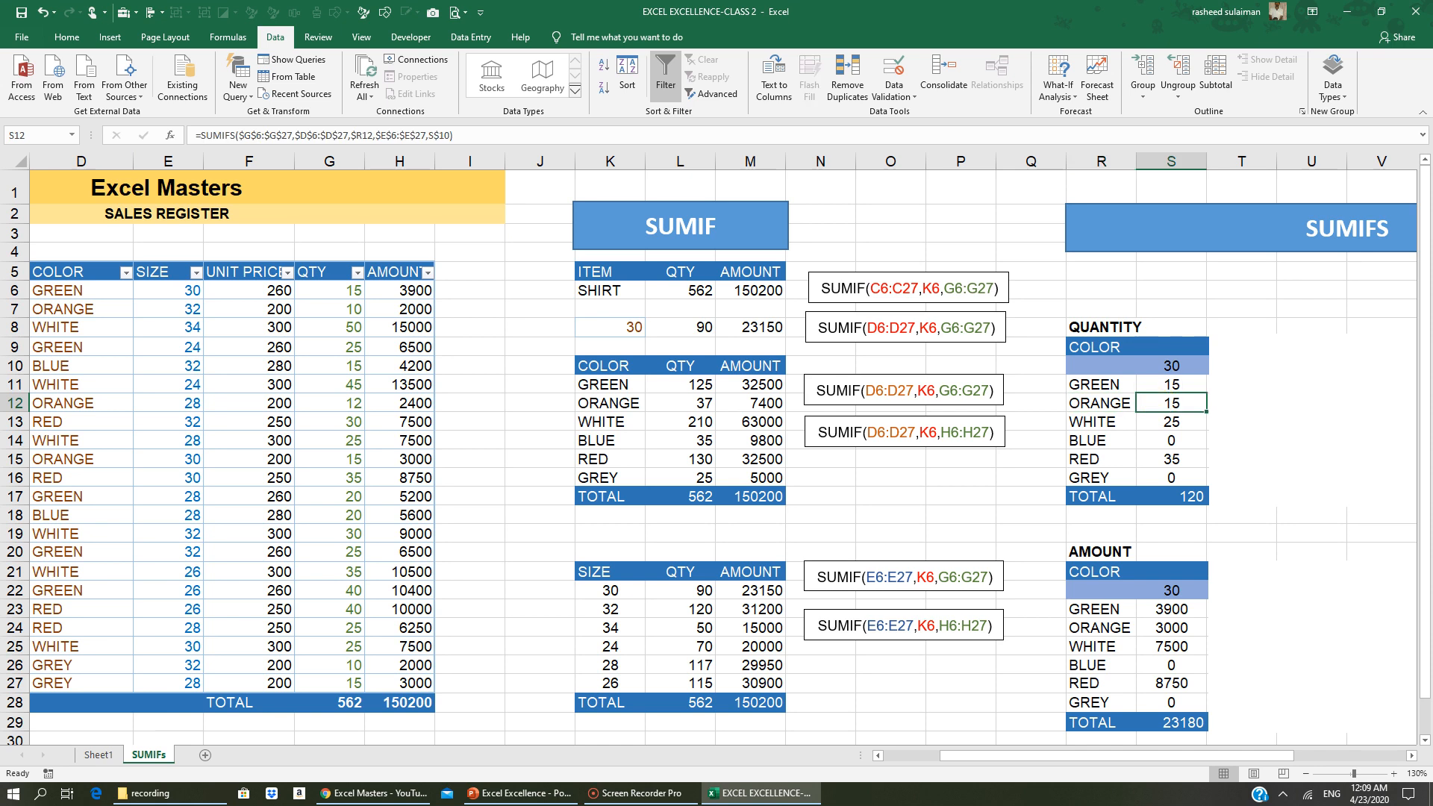
{"action": "type", "text": "="}
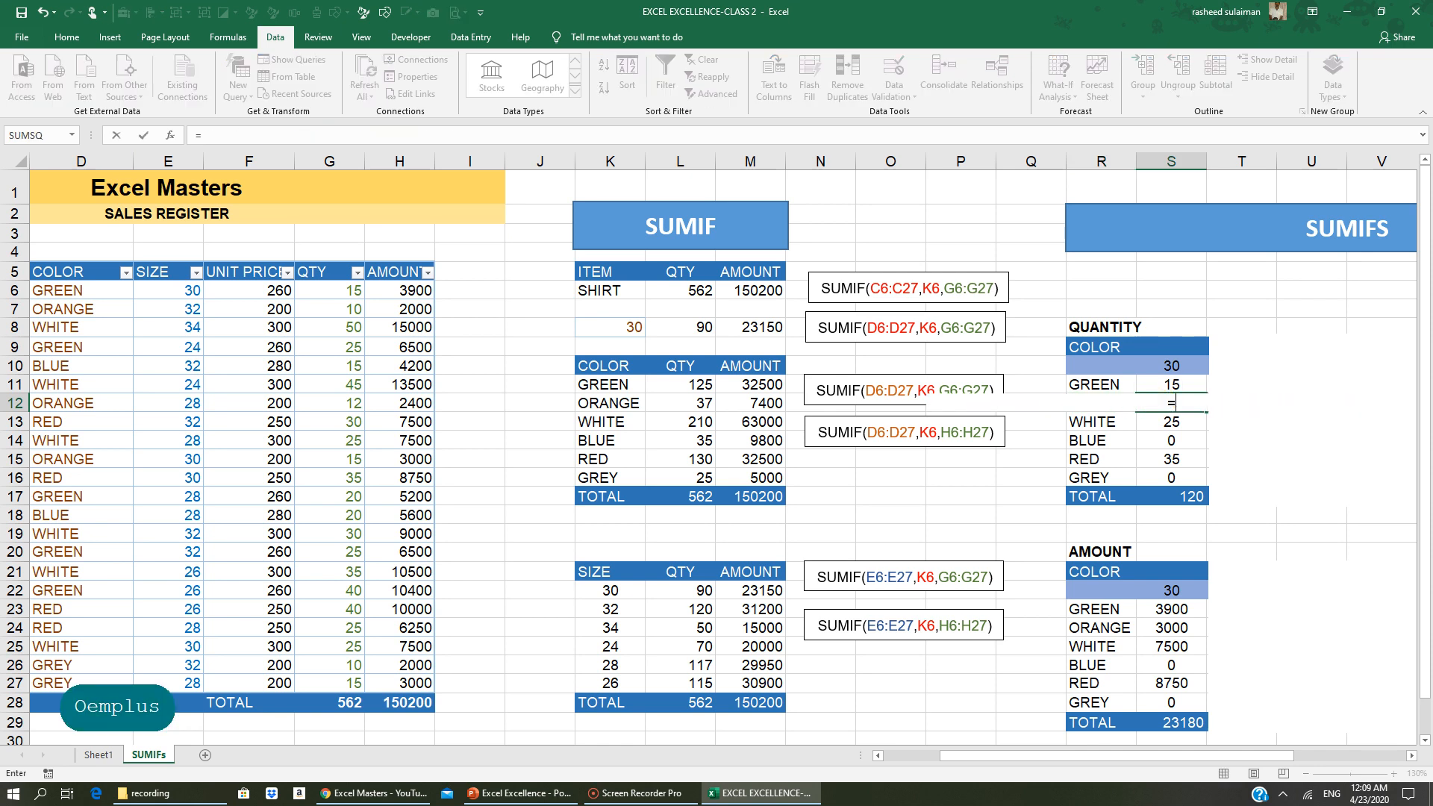
{"action": "type", "text": "SUMIFS"}
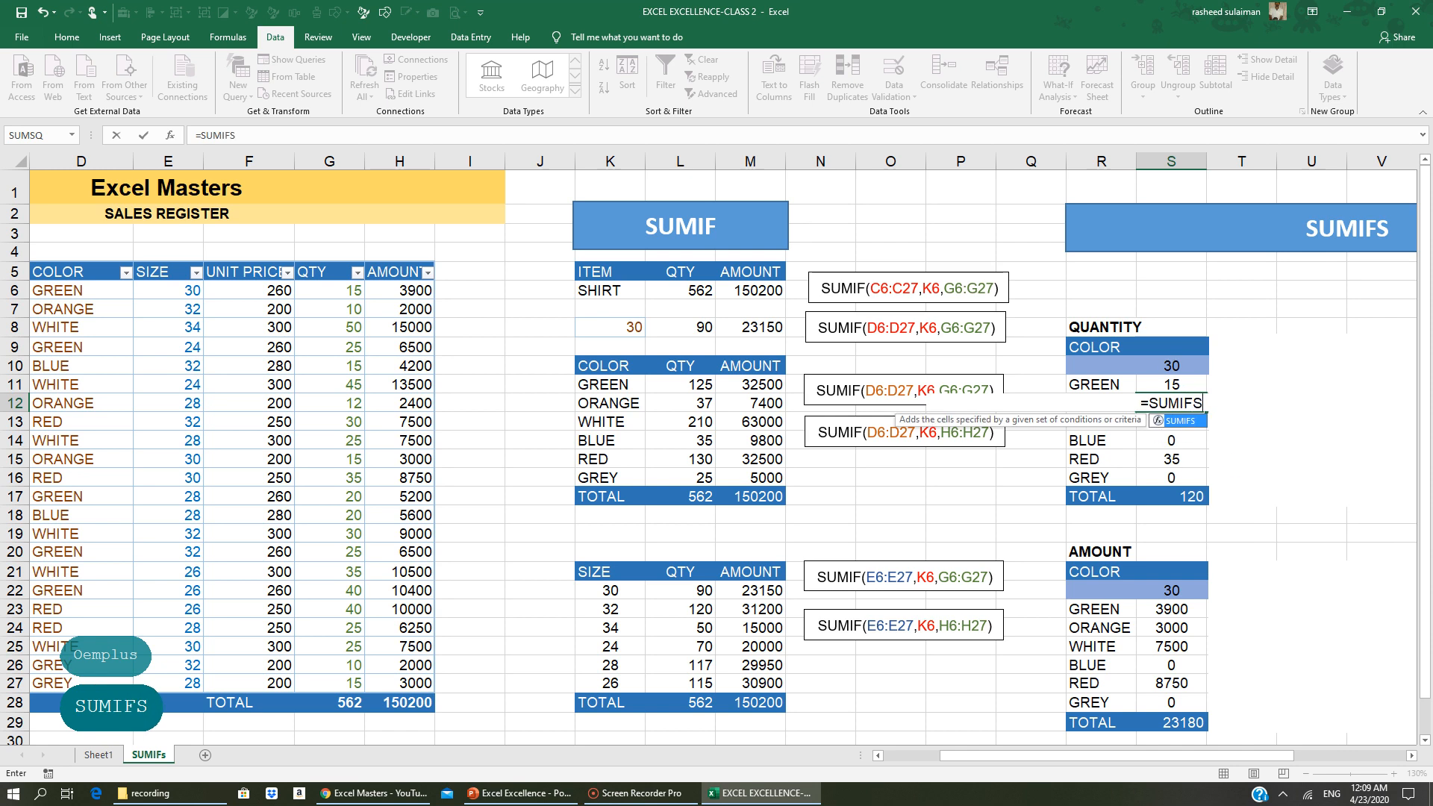
{"action": "type", "text": "("}
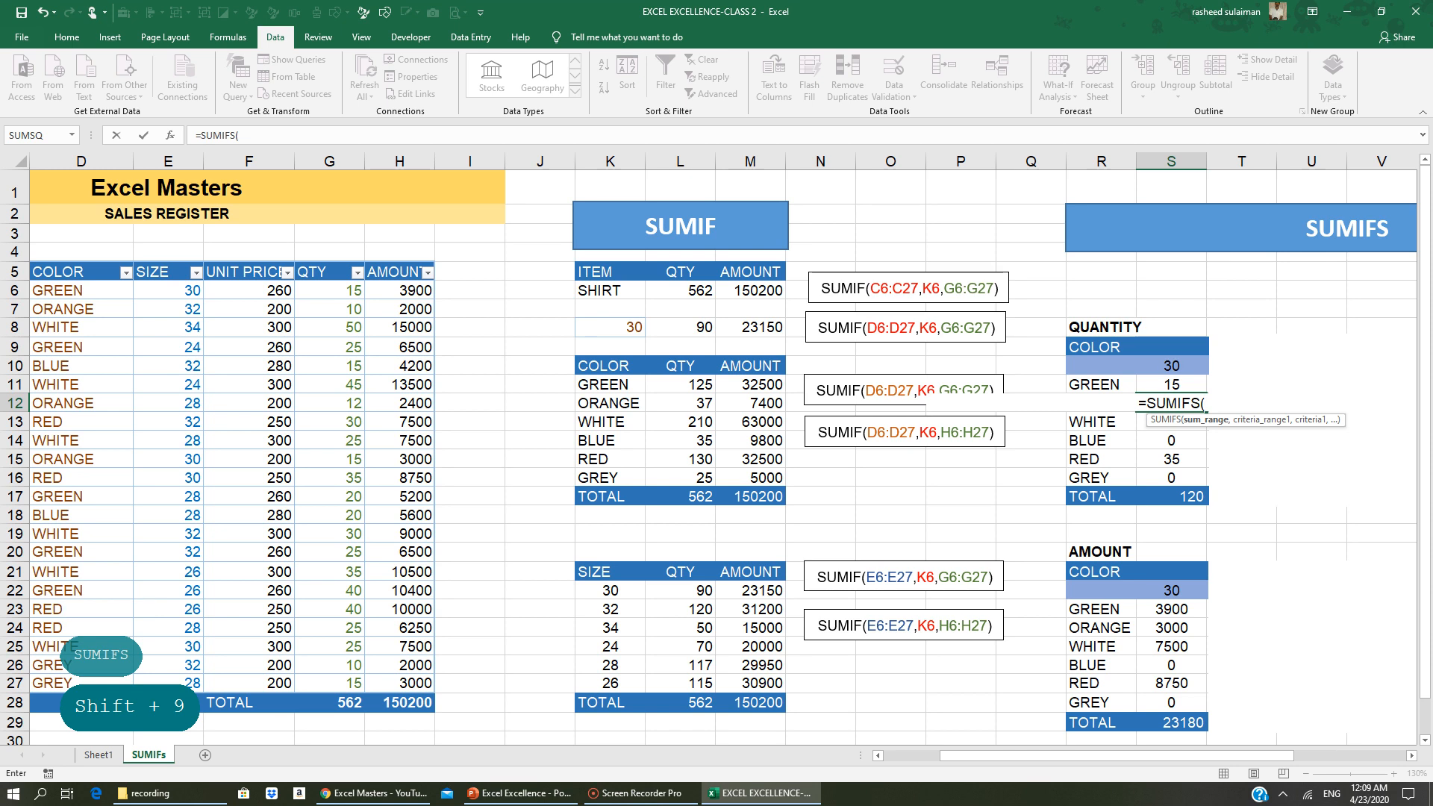
{"action": "left_click_drag", "start_coordinate": [343, 290], "coordinate": [341, 684]}
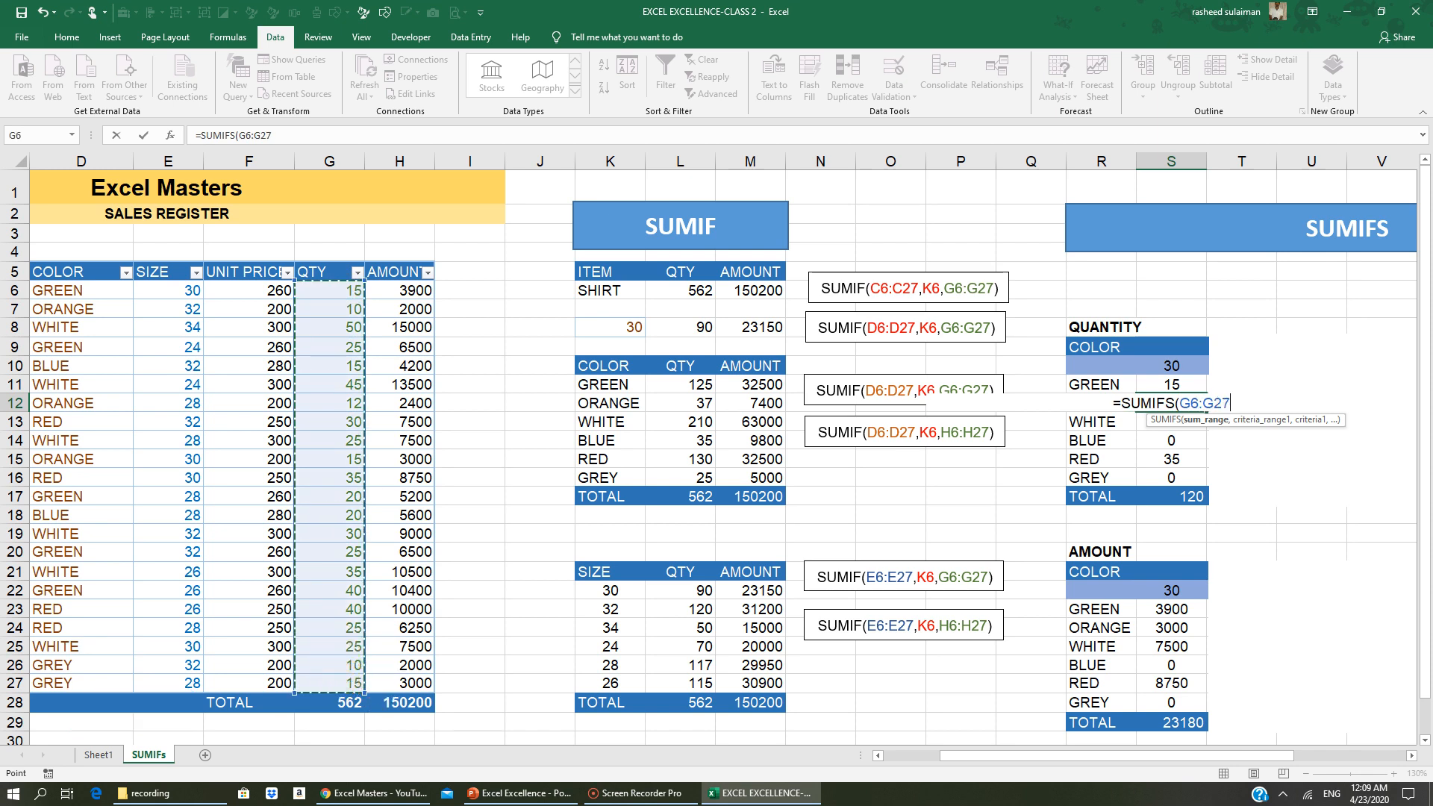
{"action": "type", "text": ","}
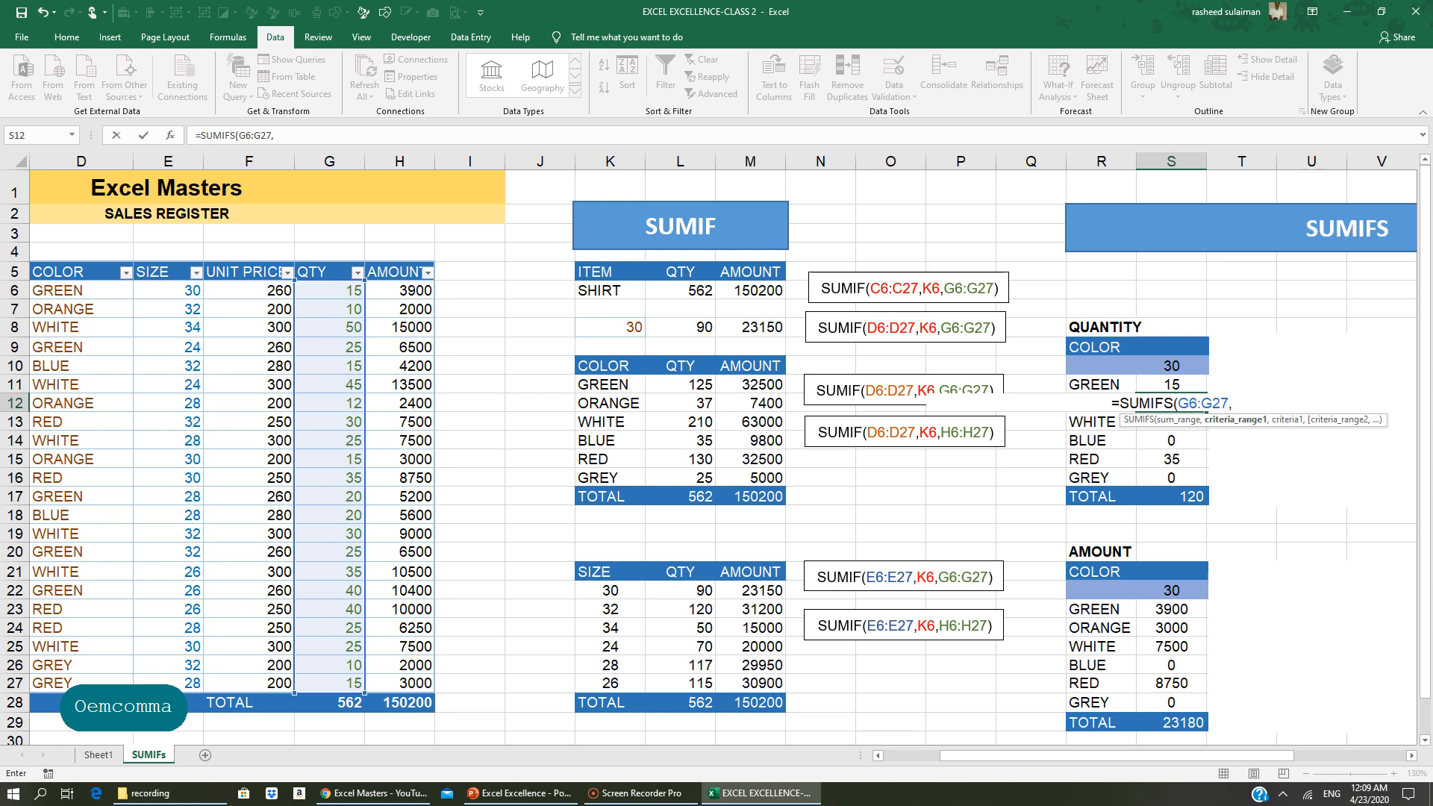
{"action": "left_click_drag", "start_coordinate": [82, 290], "coordinate": [93, 678]}
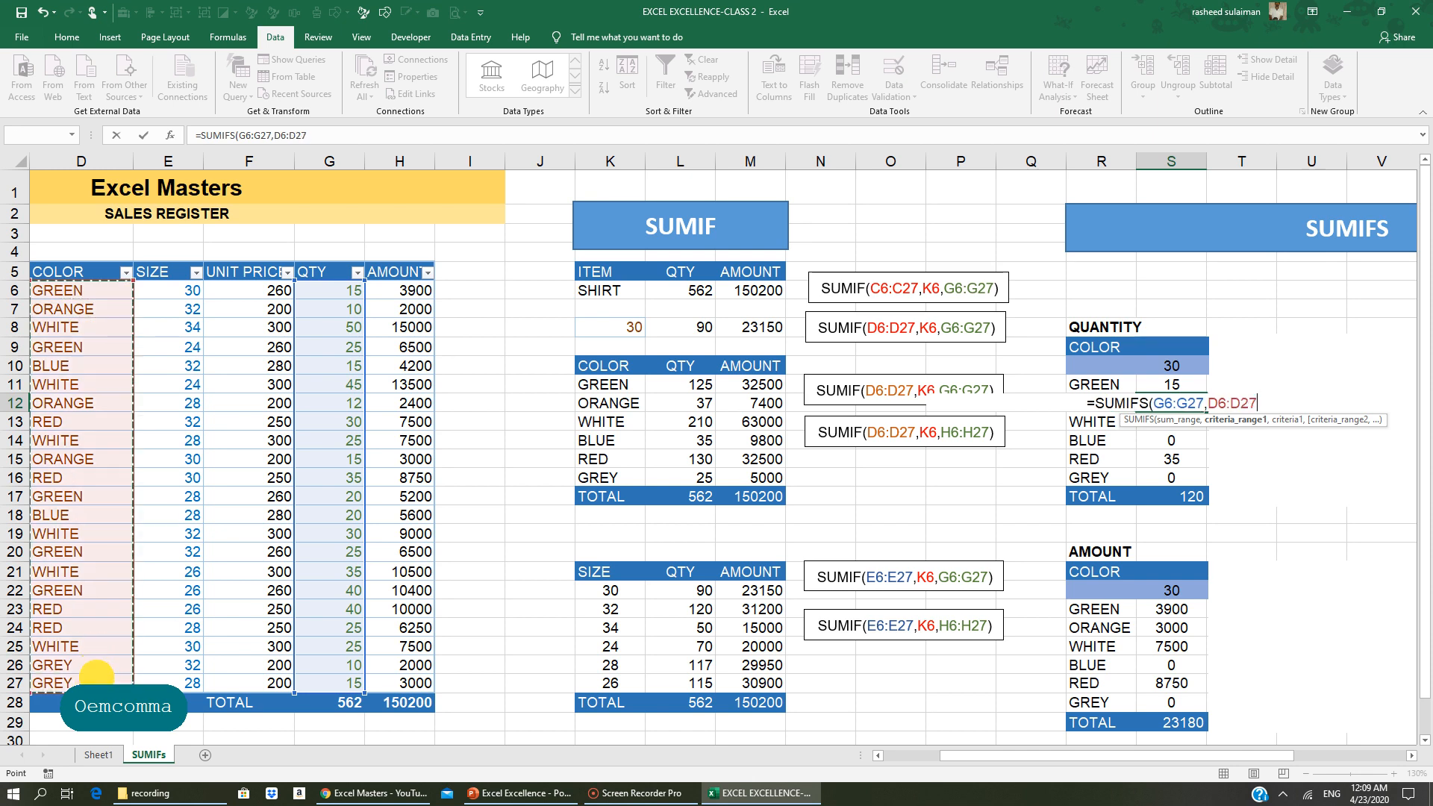
{"action": "type", "text": ","}
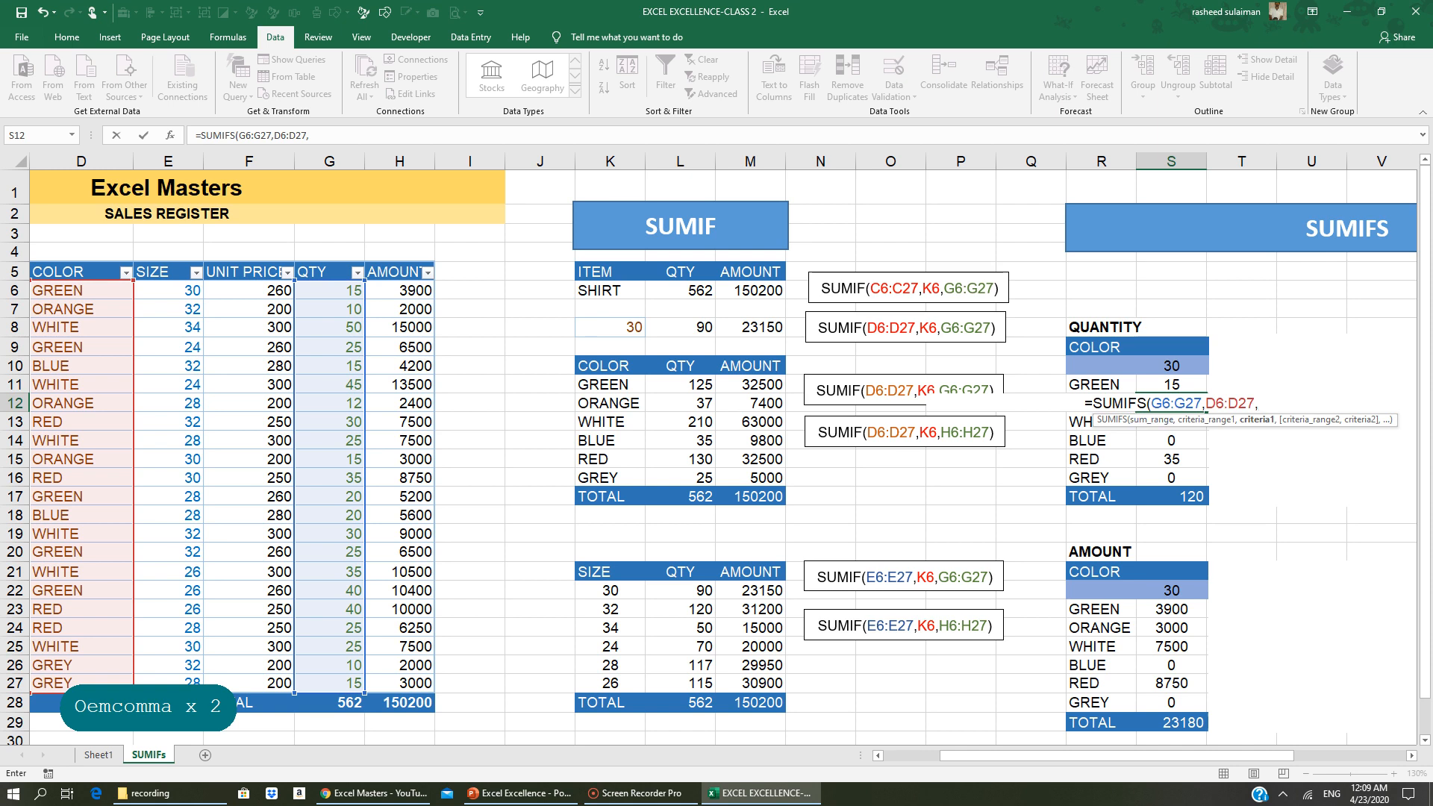
{"action": "left_click", "coordinate": [1082, 402]}
{"action": "left_click", "coordinate": [1057, 400]}
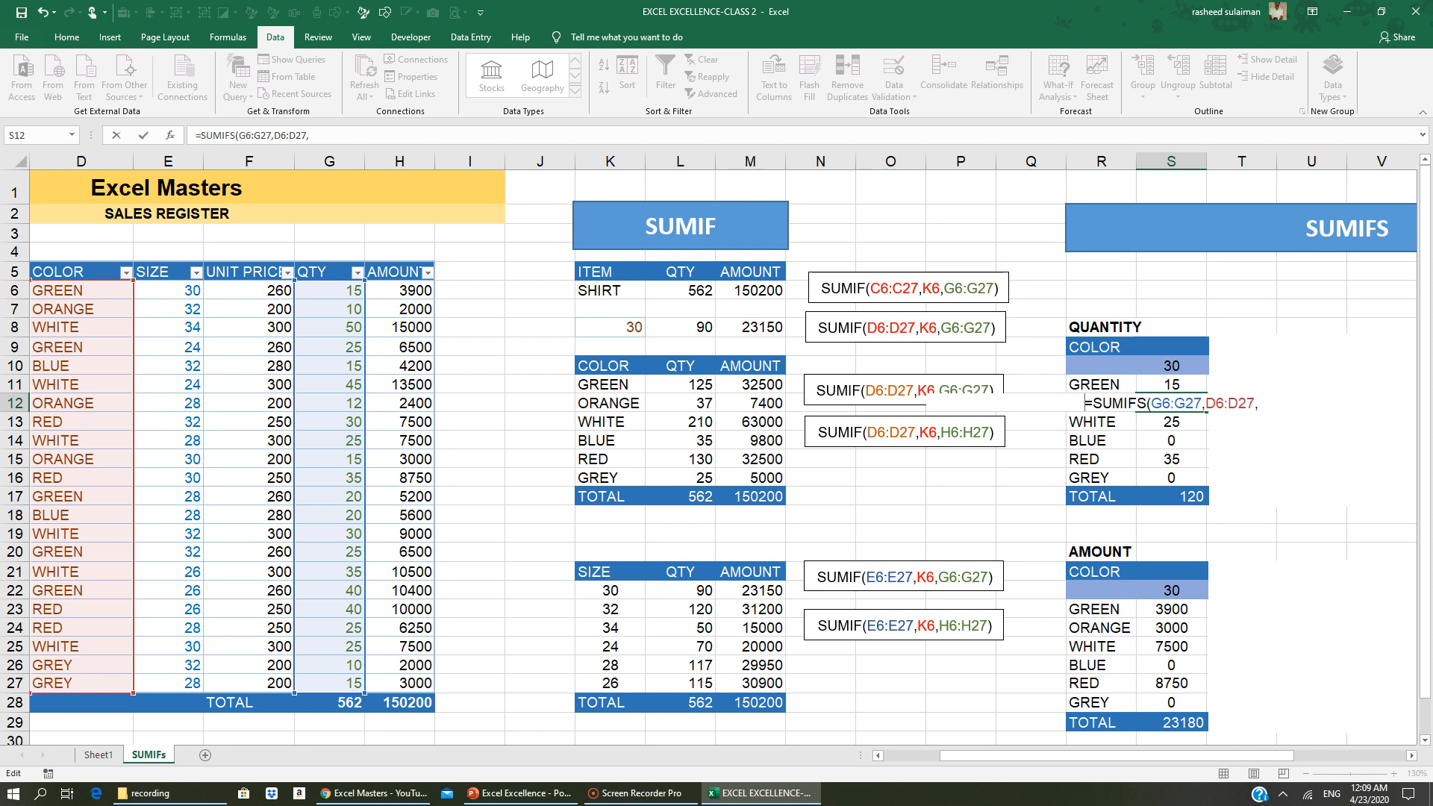
{"action": "left_click", "coordinate": [1175, 403]}
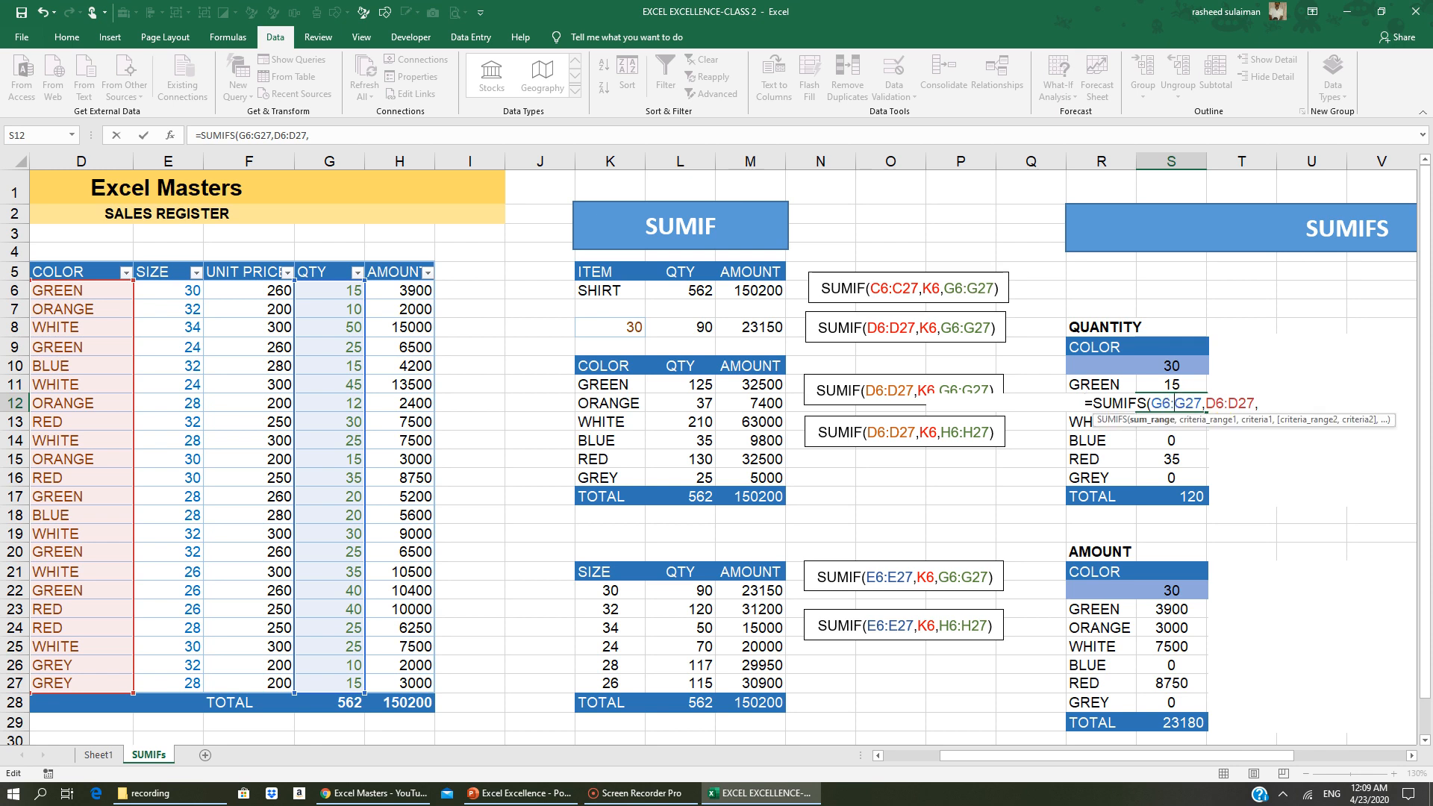
{"action": "left_click", "coordinate": [1169, 399]}
Shift the white cover shape beside the QUANTITY table slightly away from column S
{"action": "left_click", "coordinate": [1245, 451]}
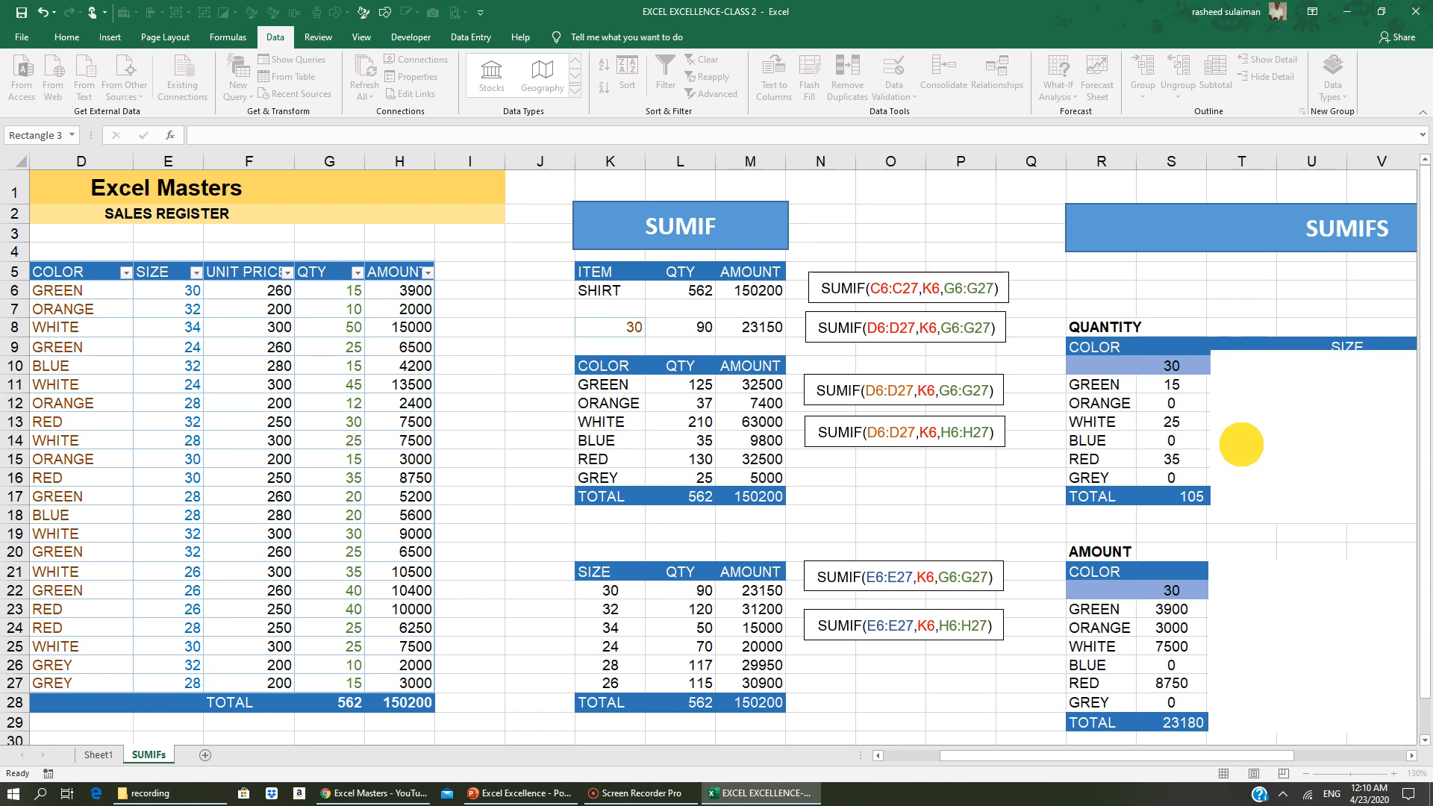
{"action": "left_click", "coordinate": [1208, 413]}
{"action": "left_click", "coordinate": [1172, 403]}
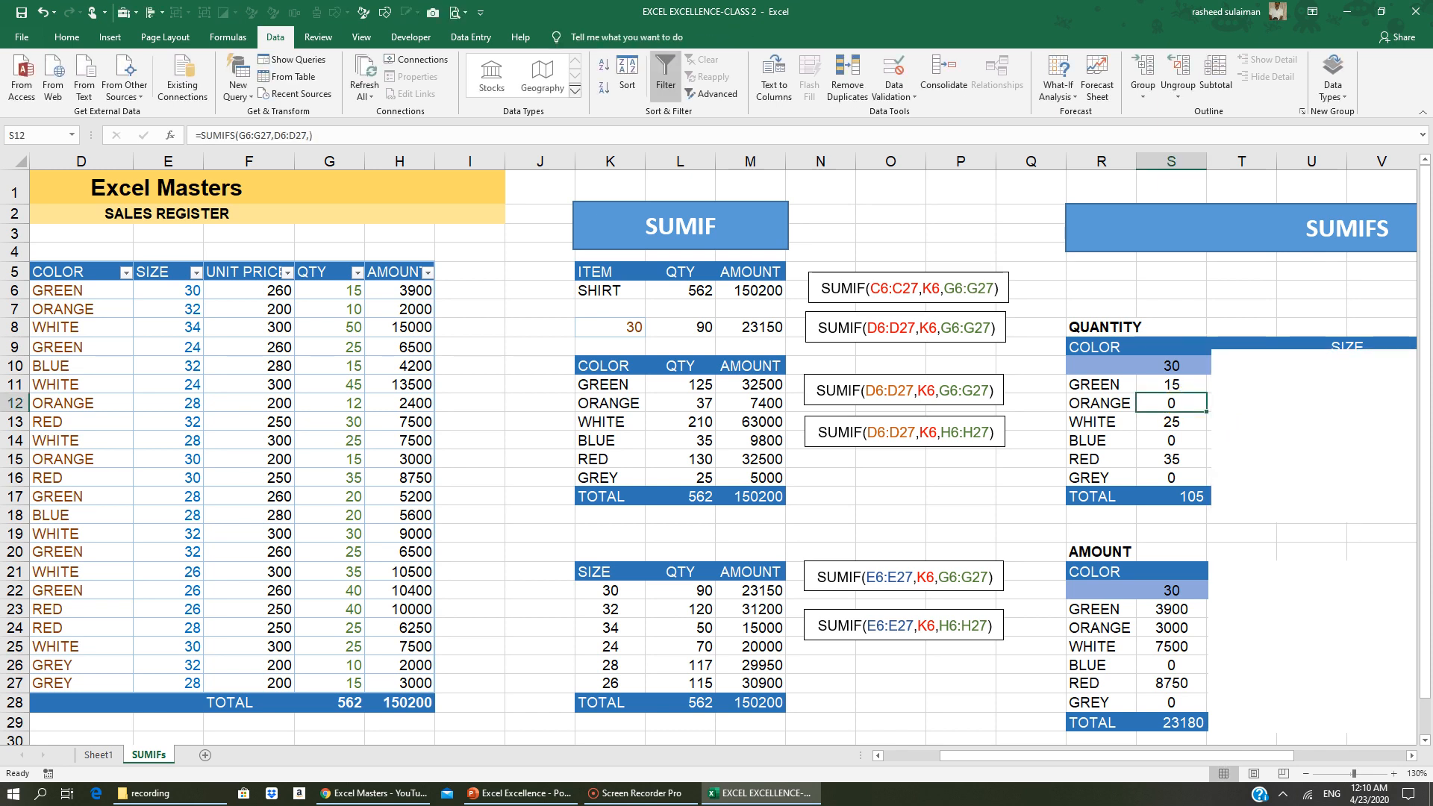
{"action": "left_click_drag", "start_coordinate": [1248, 419], "coordinate": [1261, 419]}
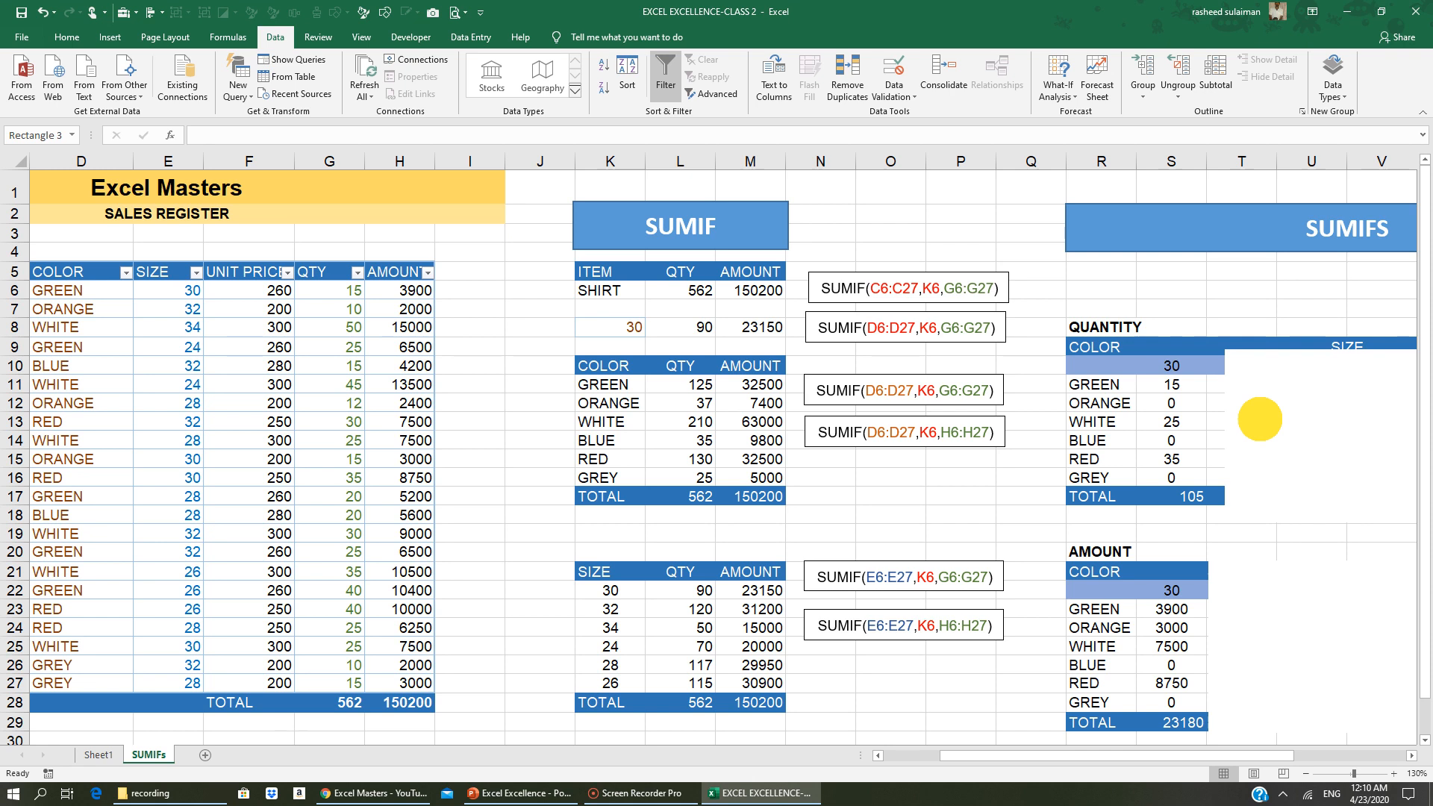
Start a new SUMIFS formula in S12 with the QTY column, G6:G27, as the sum range
{"action": "left_click", "coordinate": [1180, 403]}
{"action": "type", "text": "="}
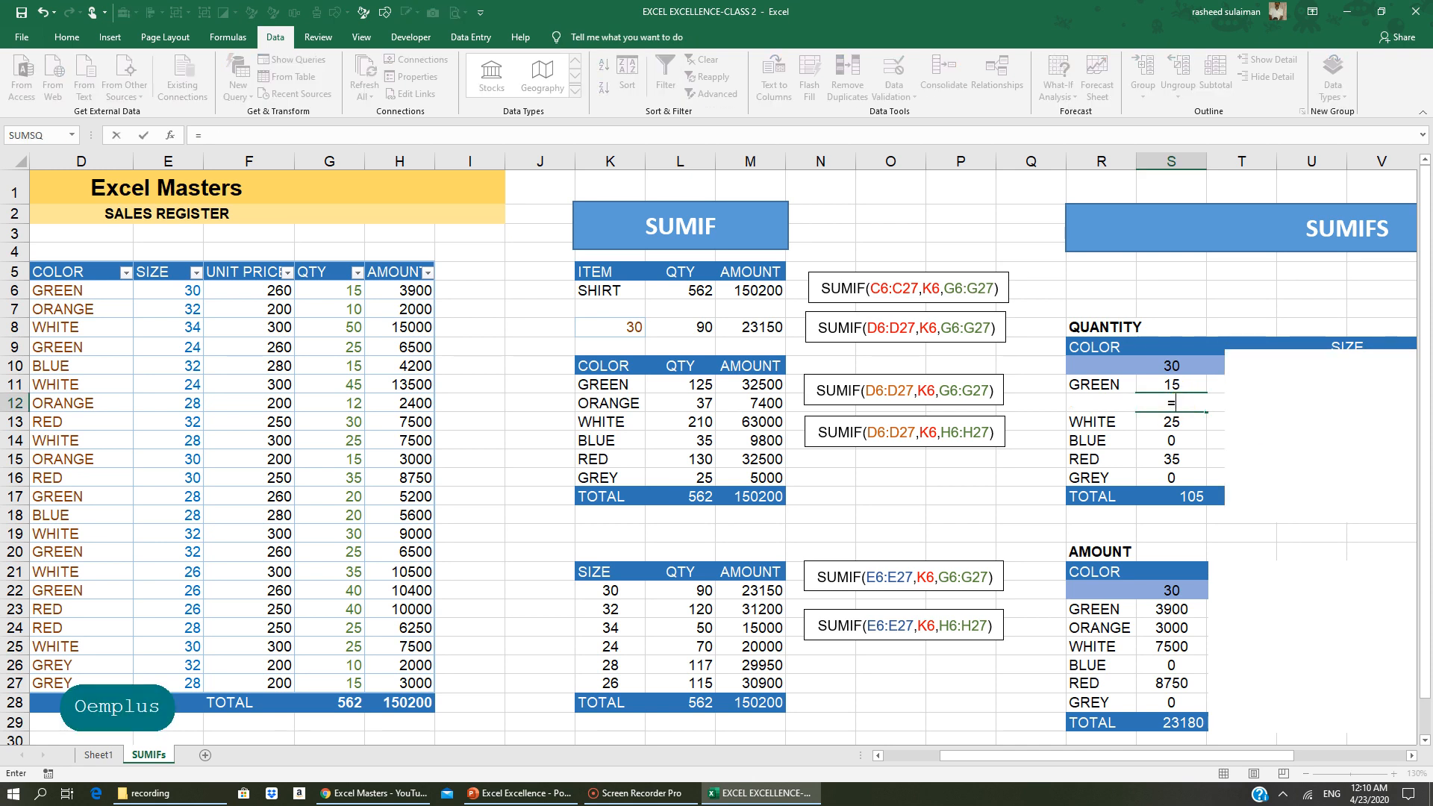
{"action": "type", "text": "SUMI"}
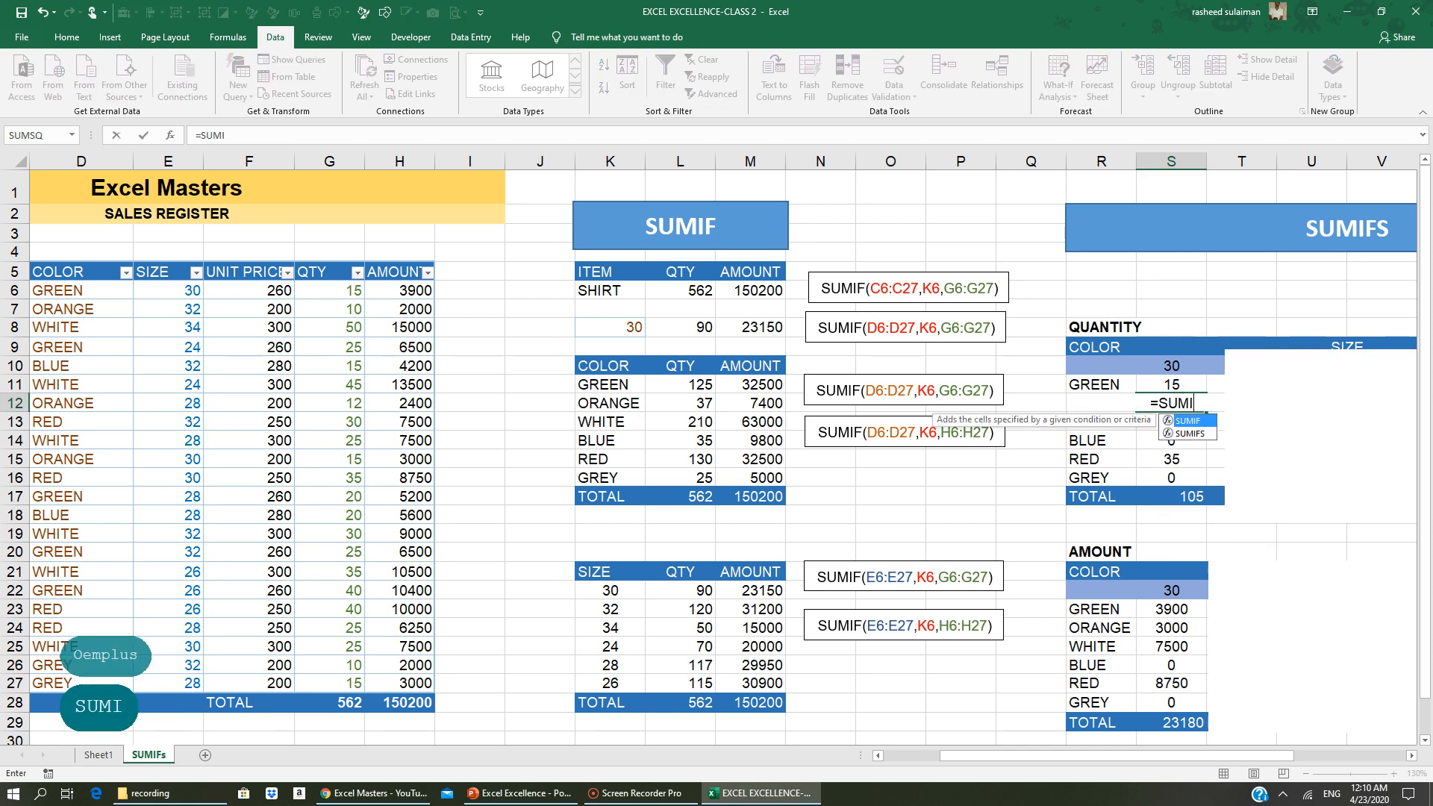
{"action": "type", "text": "FS("}
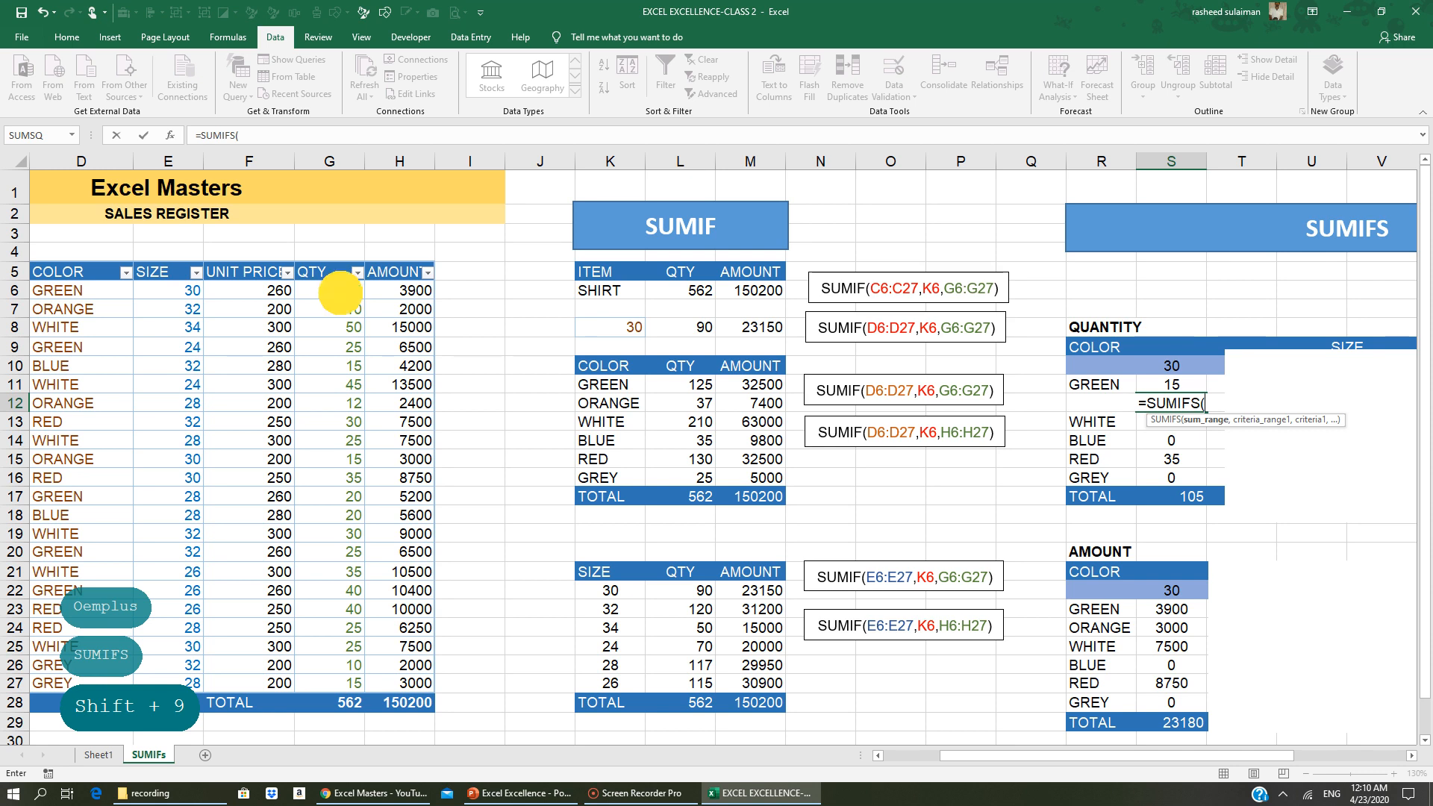
{"action": "left_click_drag", "start_coordinate": [342, 291], "coordinate": [335, 683]}
{"action": "type", "text": ","}
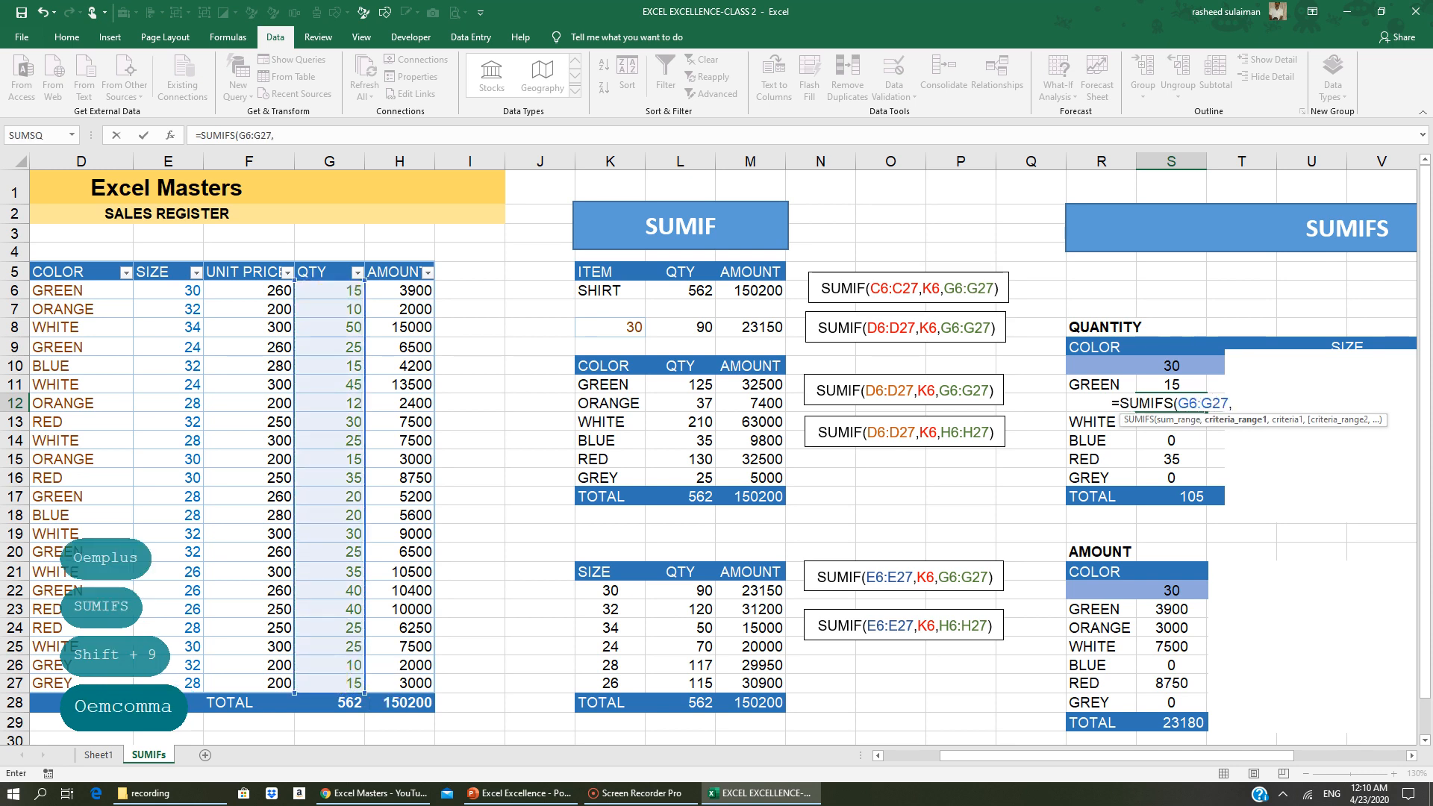
Add the COLOR column, D6:D27, as first criteria range of the S12 formula and R12 as its criterion
{"action": "left_click_drag", "start_coordinate": [74, 290], "coordinate": [84, 680]}
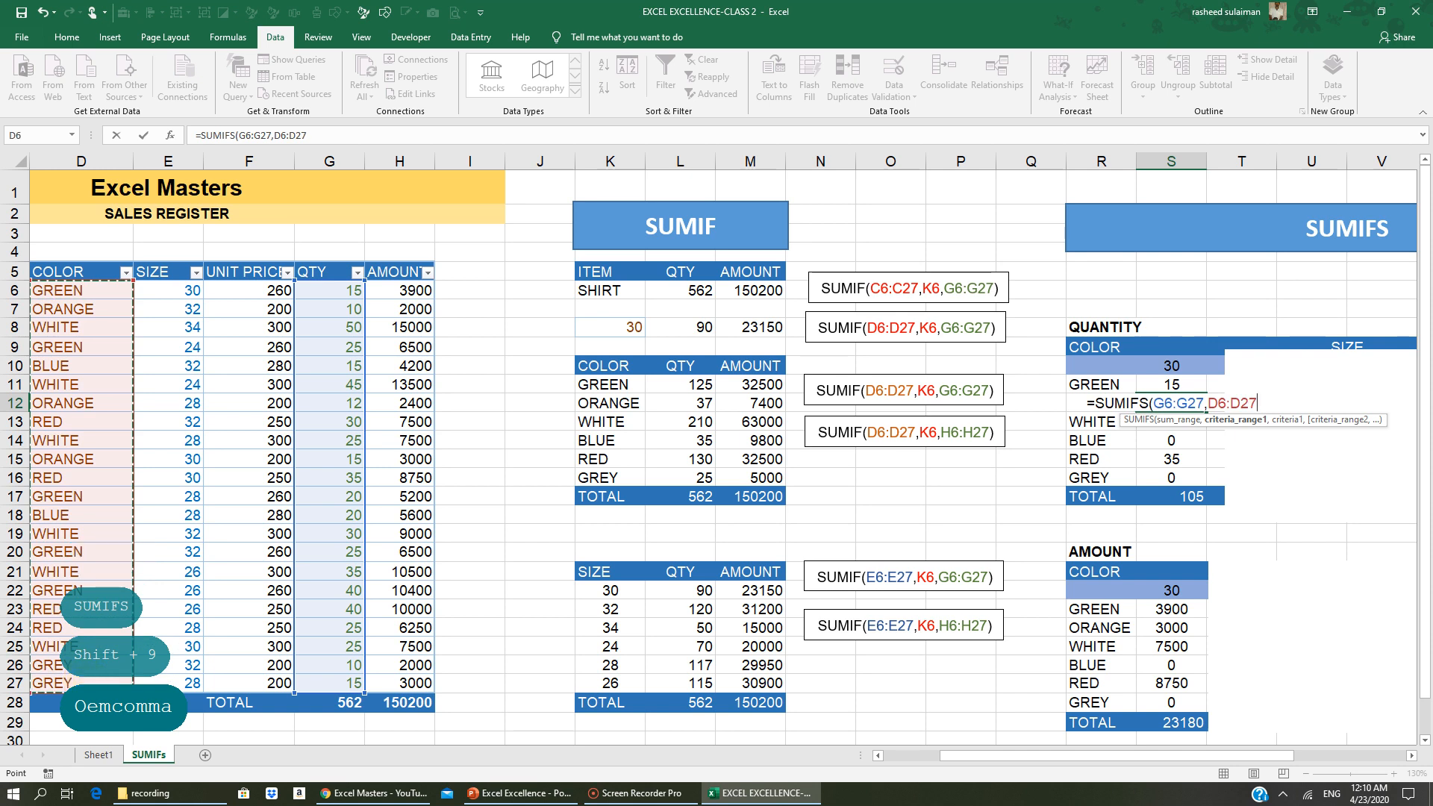
{"action": "type", "text": ","}
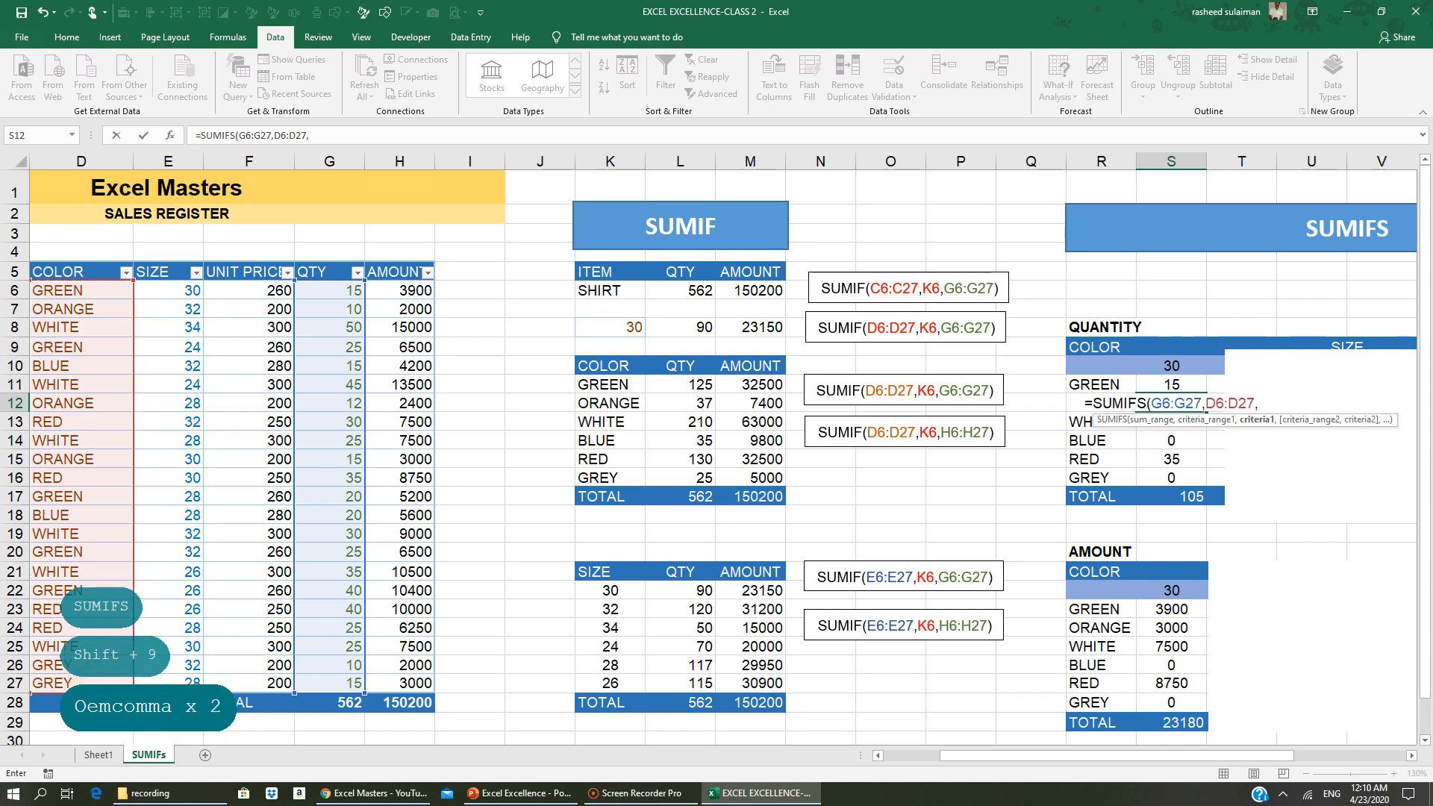
{"action": "type", "text": "R"}
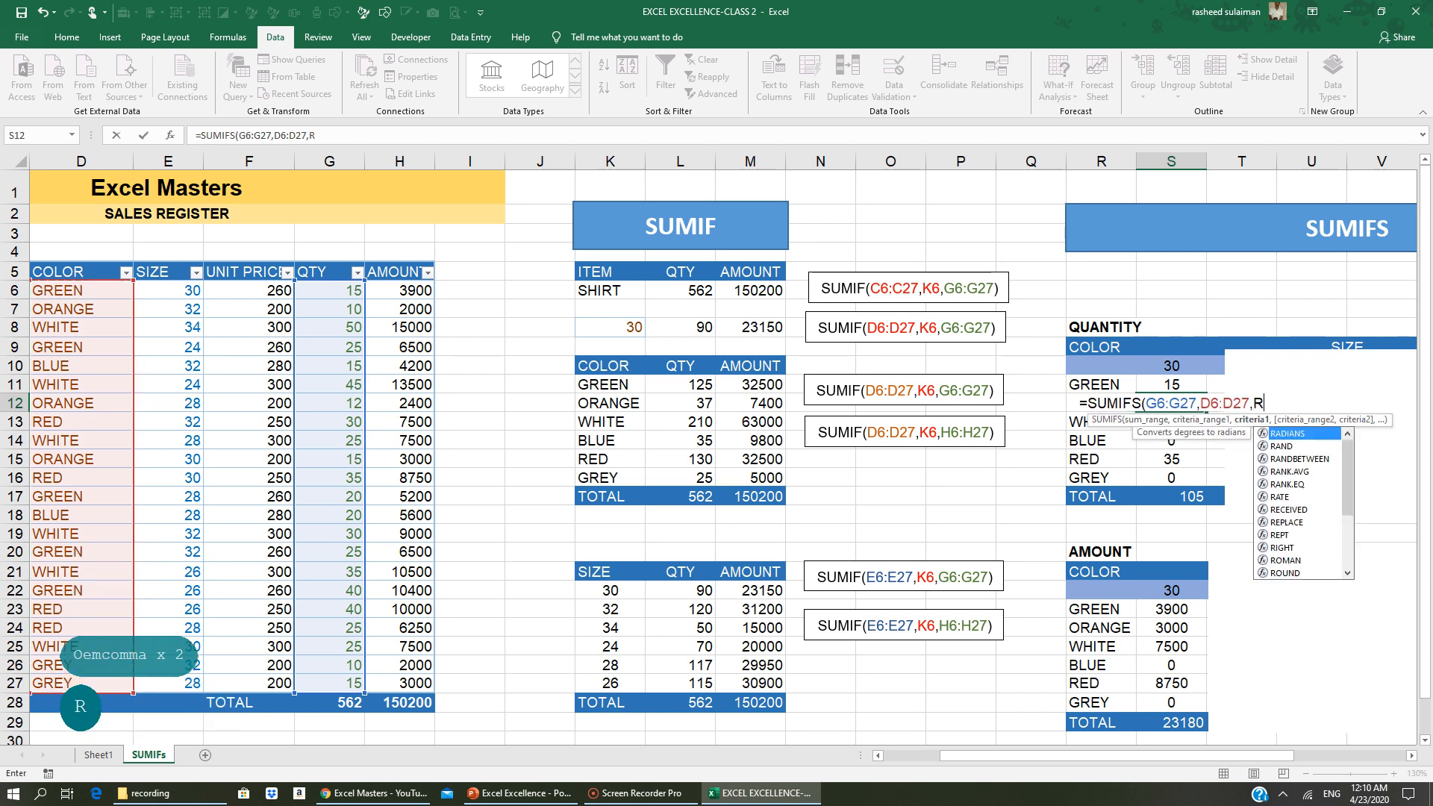
{"action": "type", "text": "12,"}
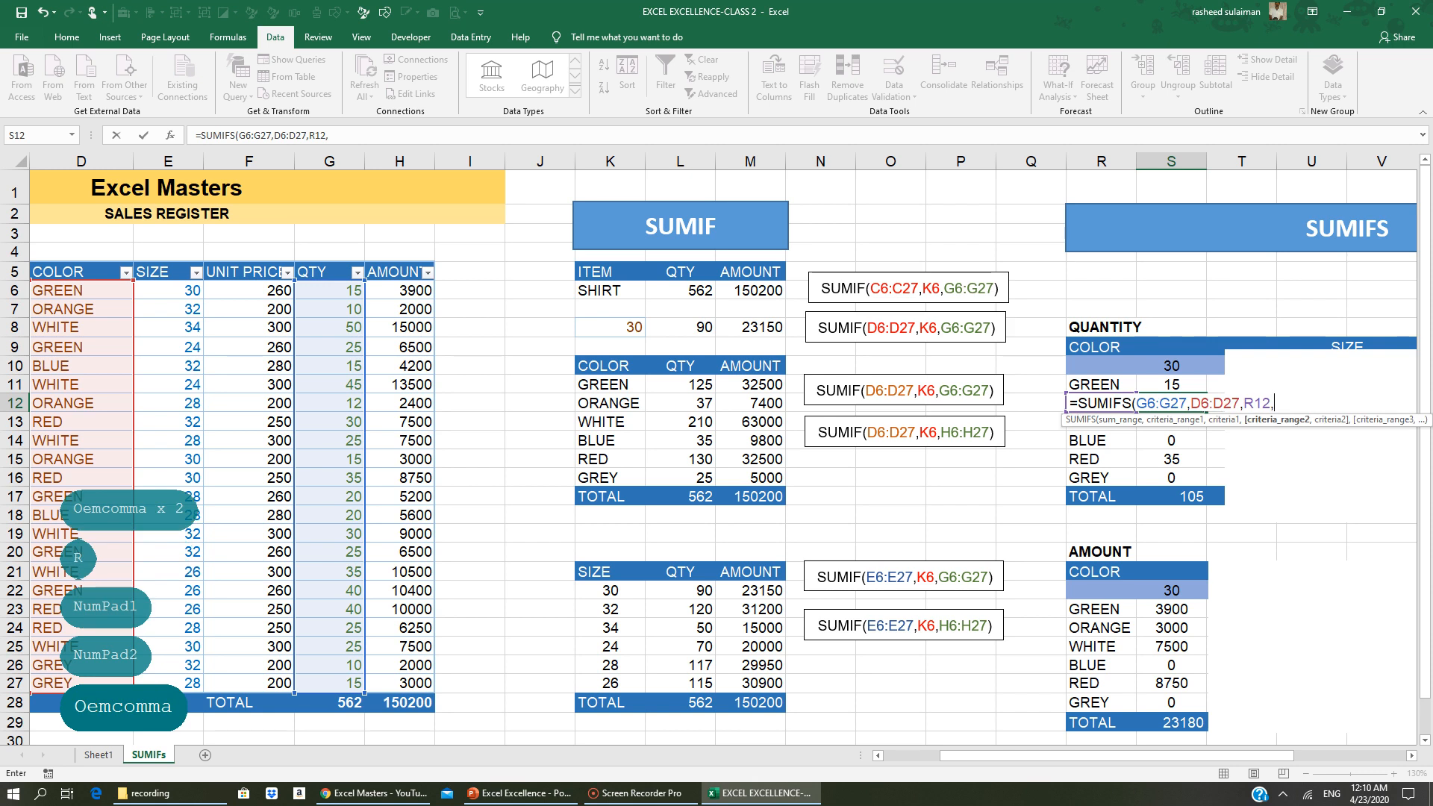
Complete the S12 formula with the SIZE column, E6:E27, as second criteria range and S10 as its criterion
{"action": "left_click_drag", "start_coordinate": [183, 290], "coordinate": [184, 687]}
{"action": "type", "text": ","}
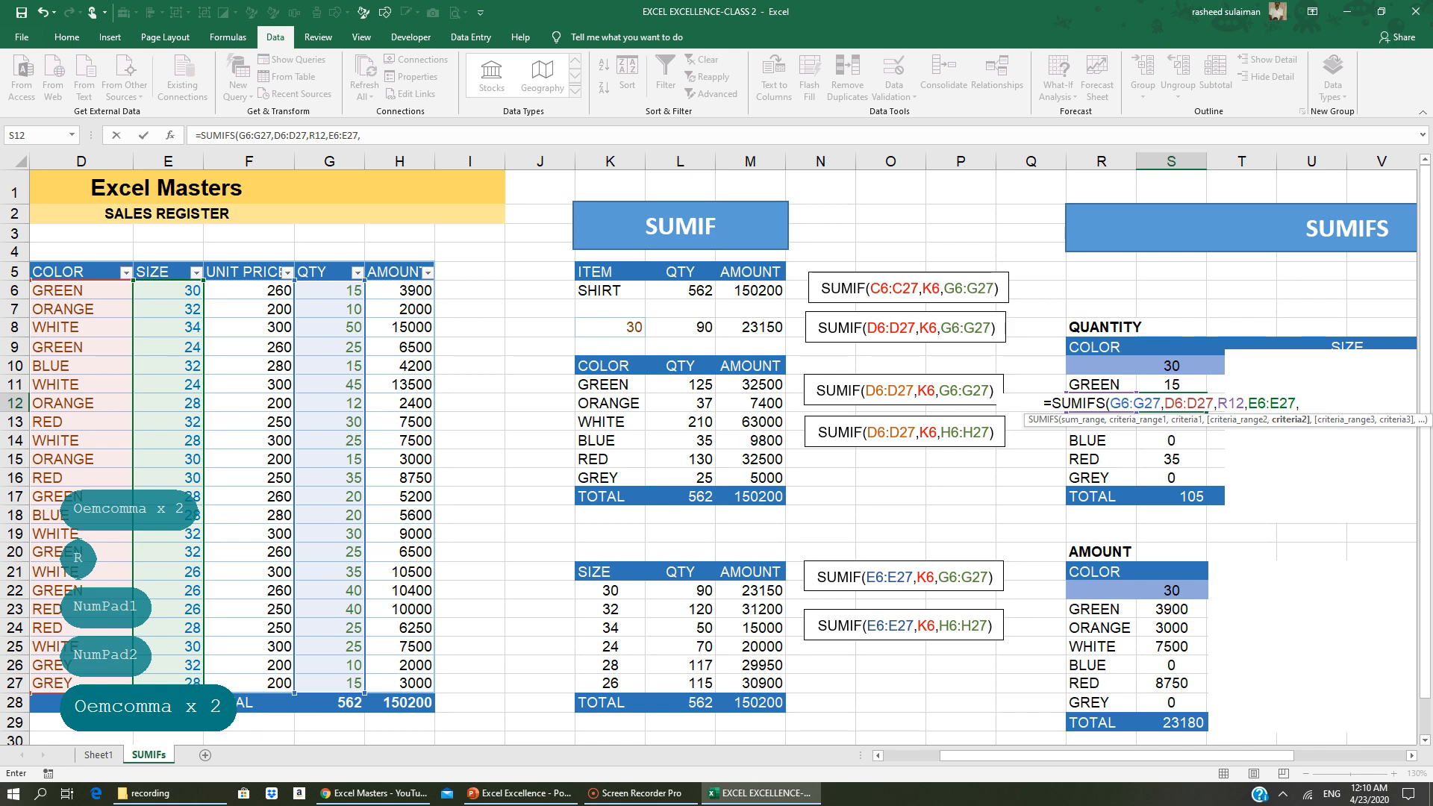
{"action": "left_click", "coordinate": [1171, 366]}
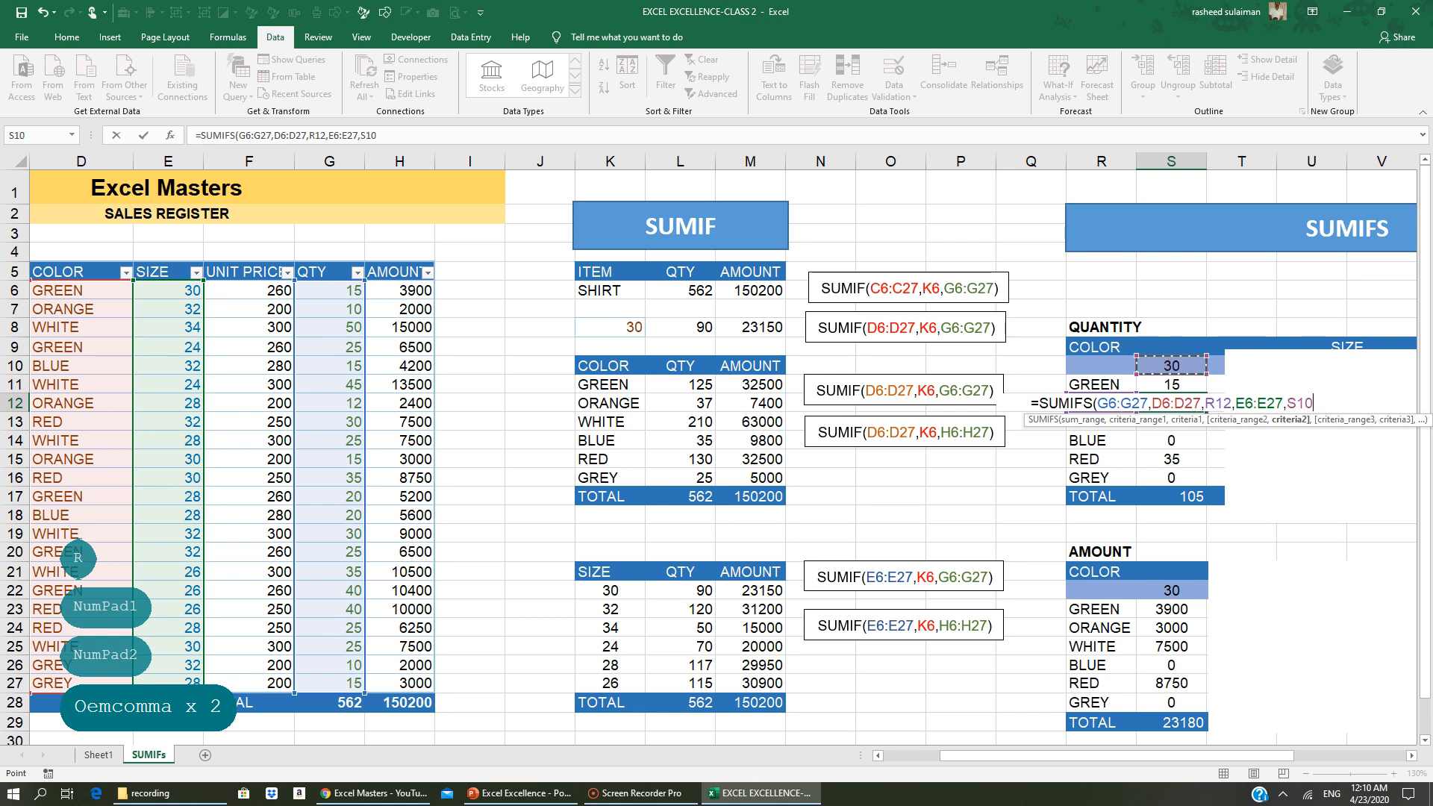
{"action": "key", "text": "Return"}
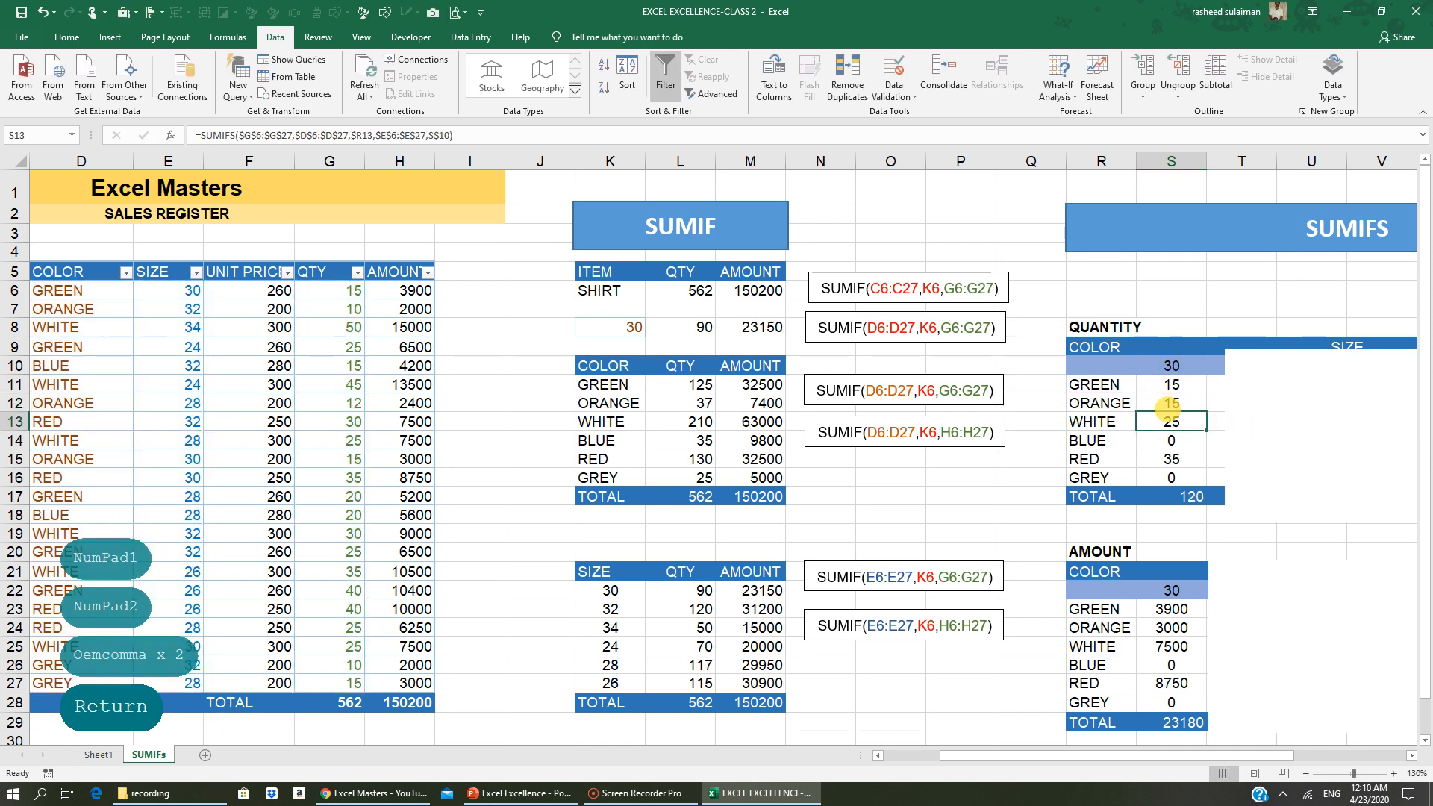
Compare the color criteria of the SUMIFS formulas in S11 and S12 with the labels in R11 and R12
{"action": "left_click", "coordinate": [1171, 405]}
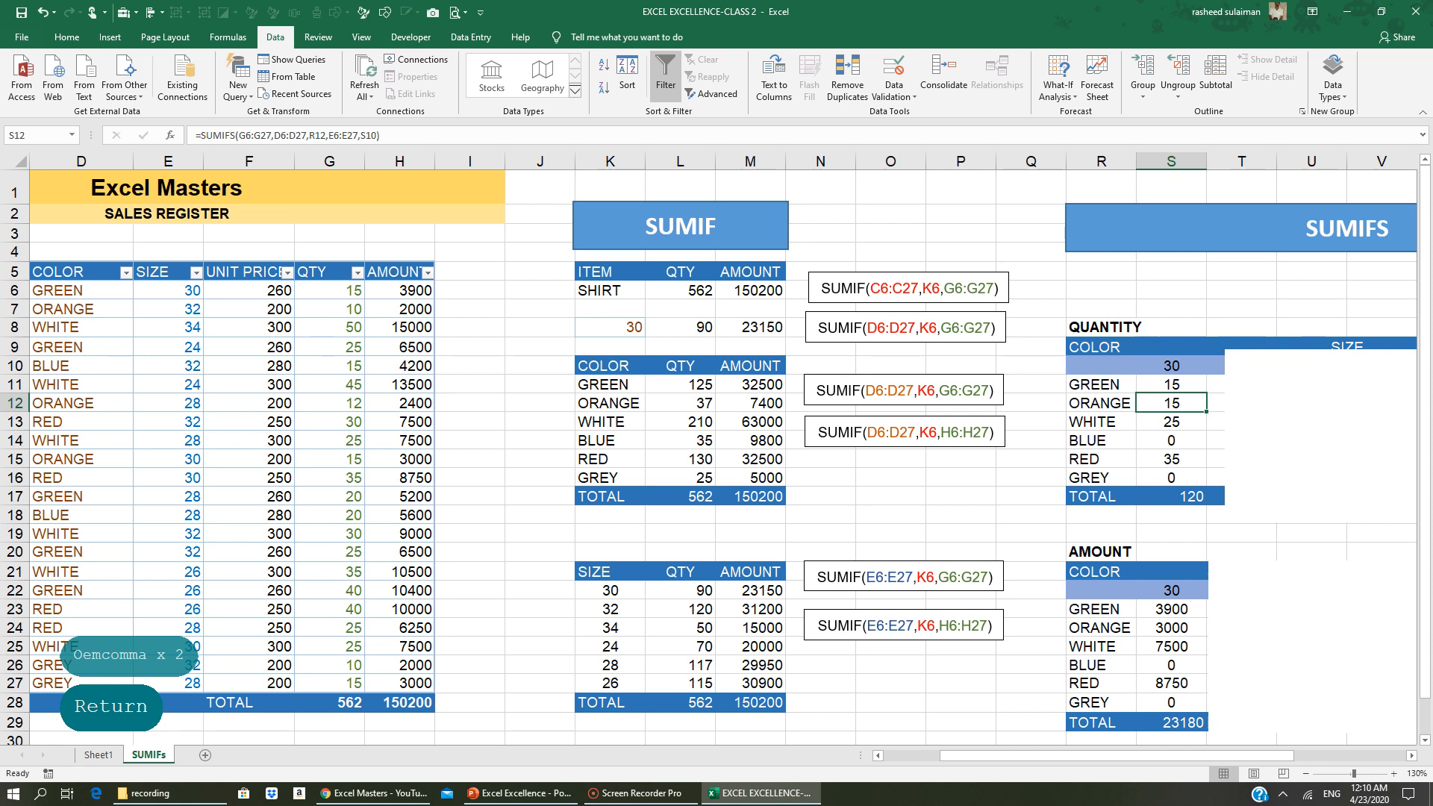
{"action": "left_click", "coordinate": [1102, 403]}
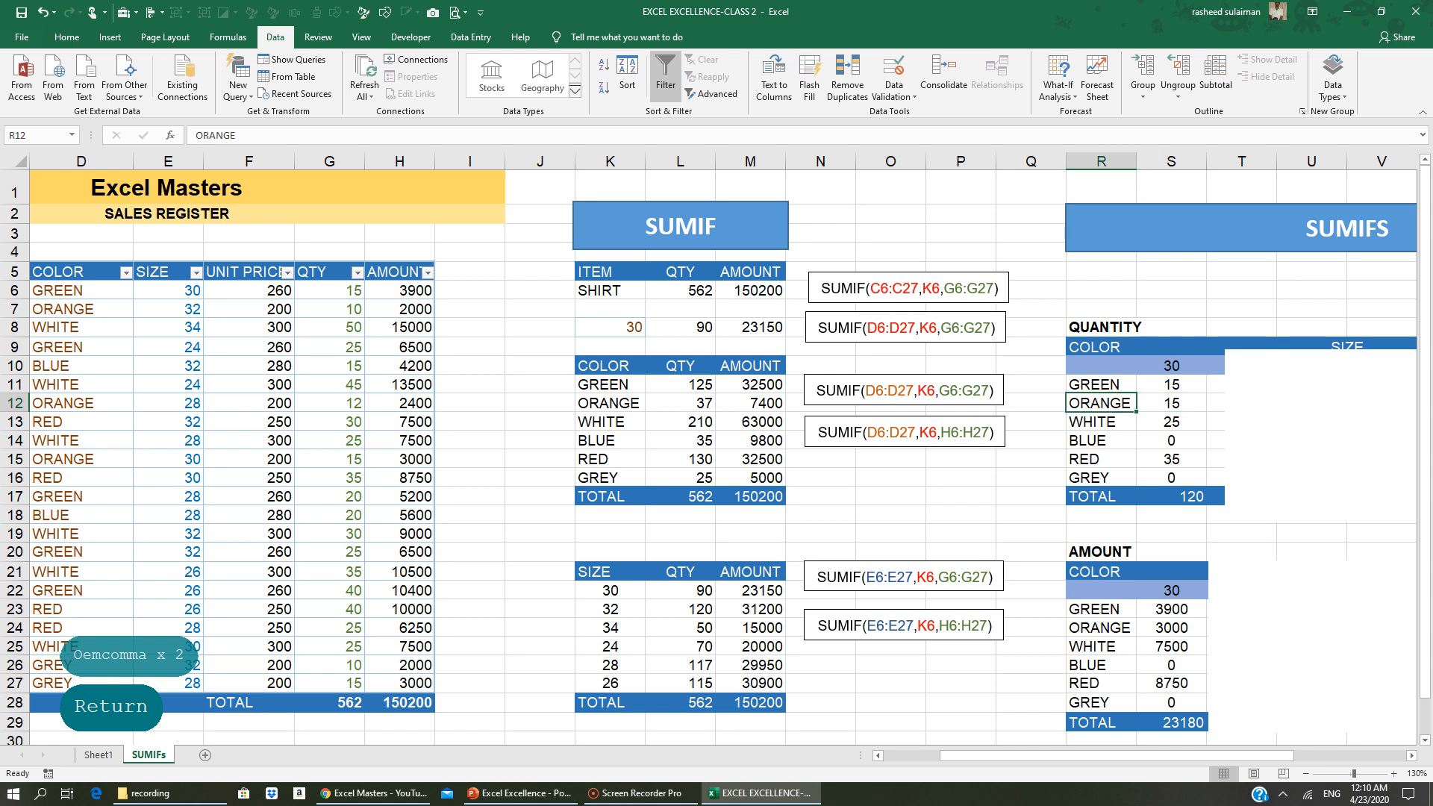
{"action": "left_click", "coordinate": [1099, 387]}
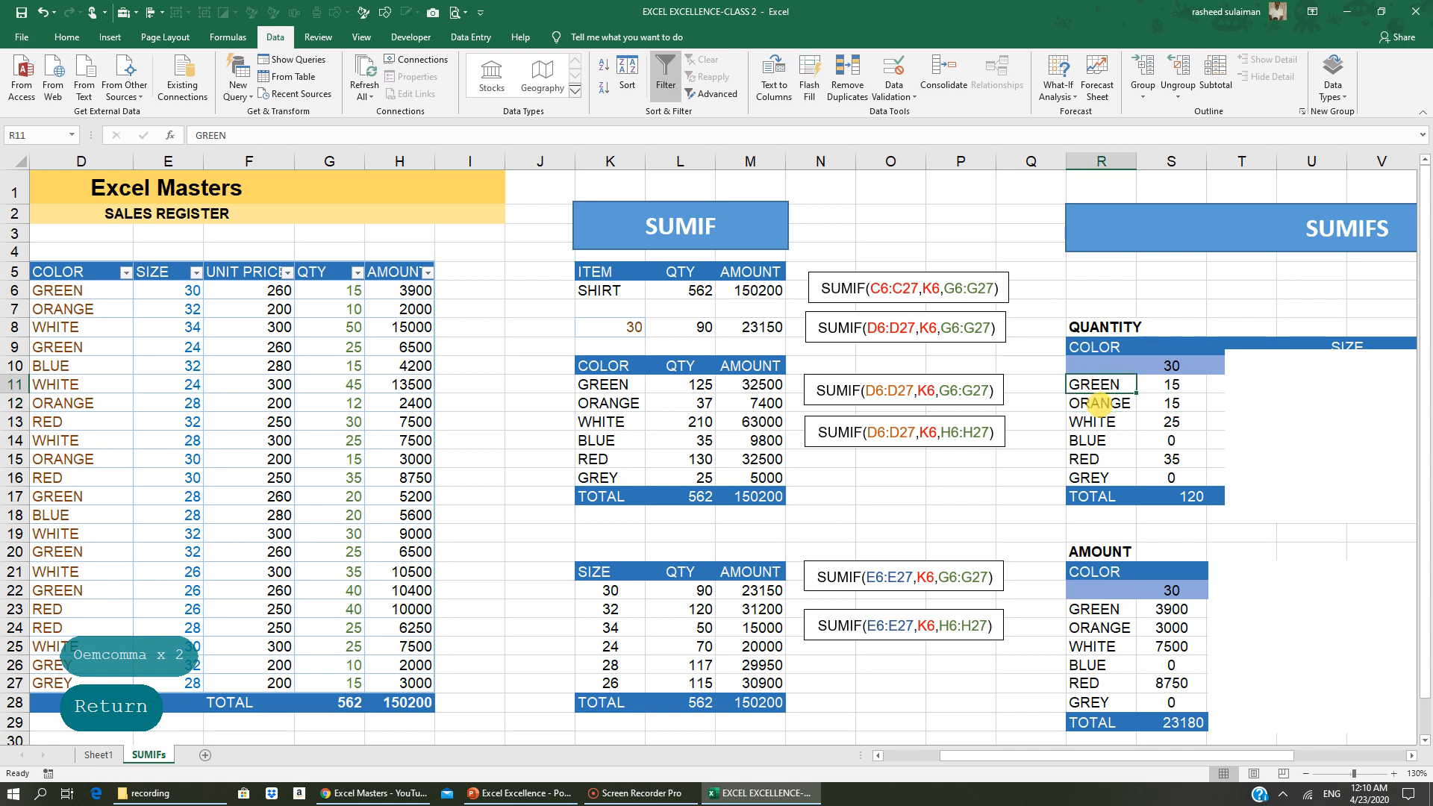
{"action": "left_click", "coordinate": [1164, 383]}
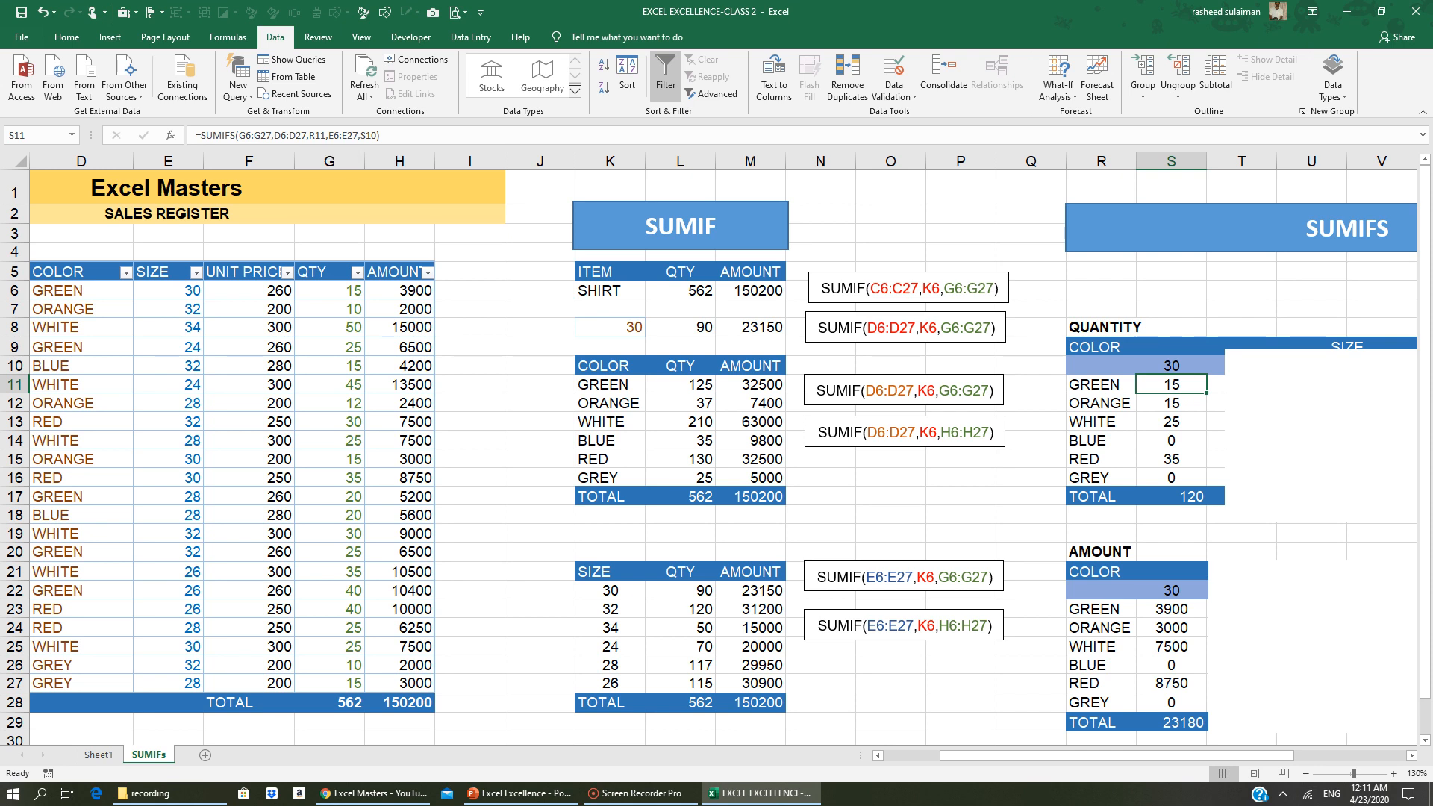
{"action": "left_click", "coordinate": [1169, 406]}
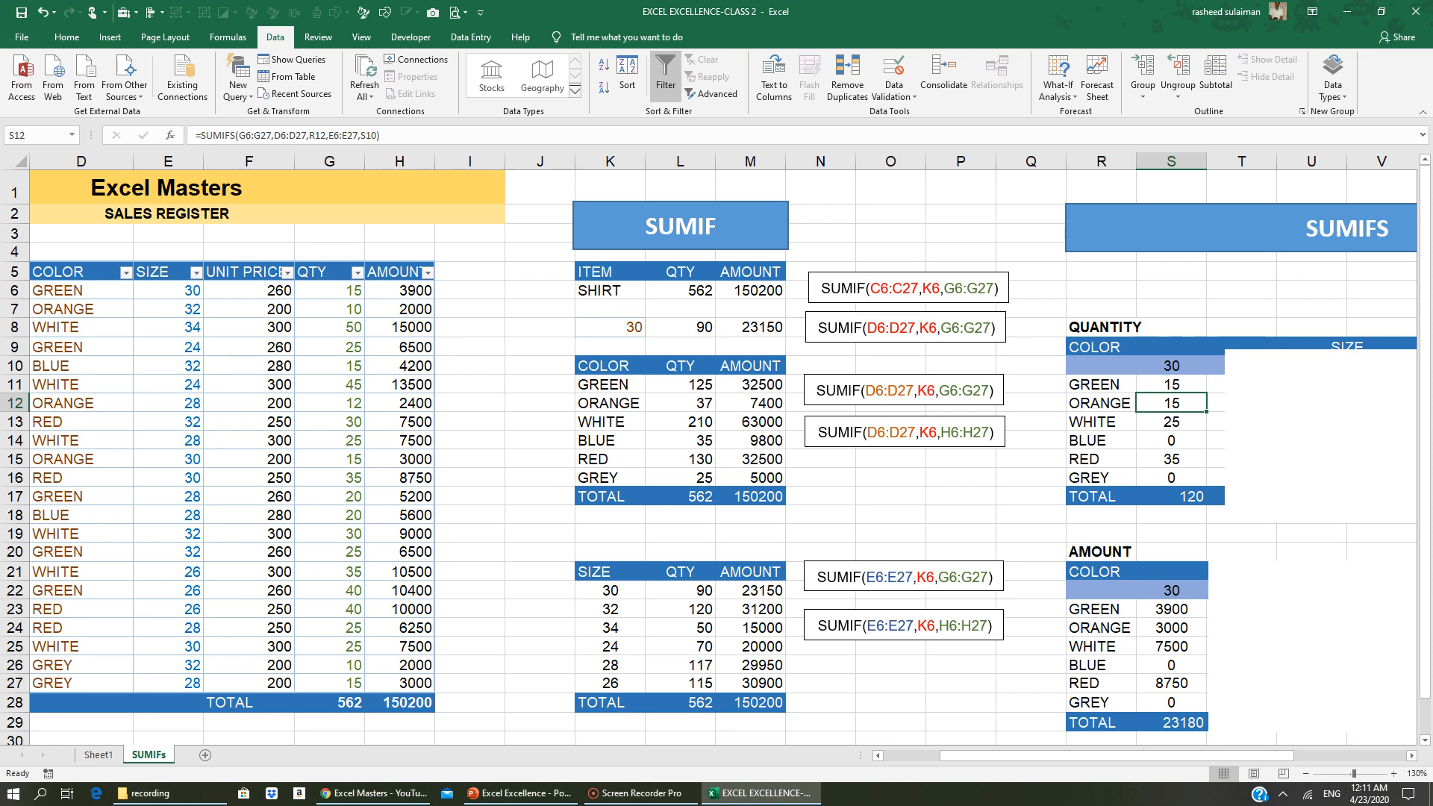
Copy the S11 SUMIFS formula text without its equals sign and paste it into S12
{"action": "left_click", "coordinate": [1145, 385]}
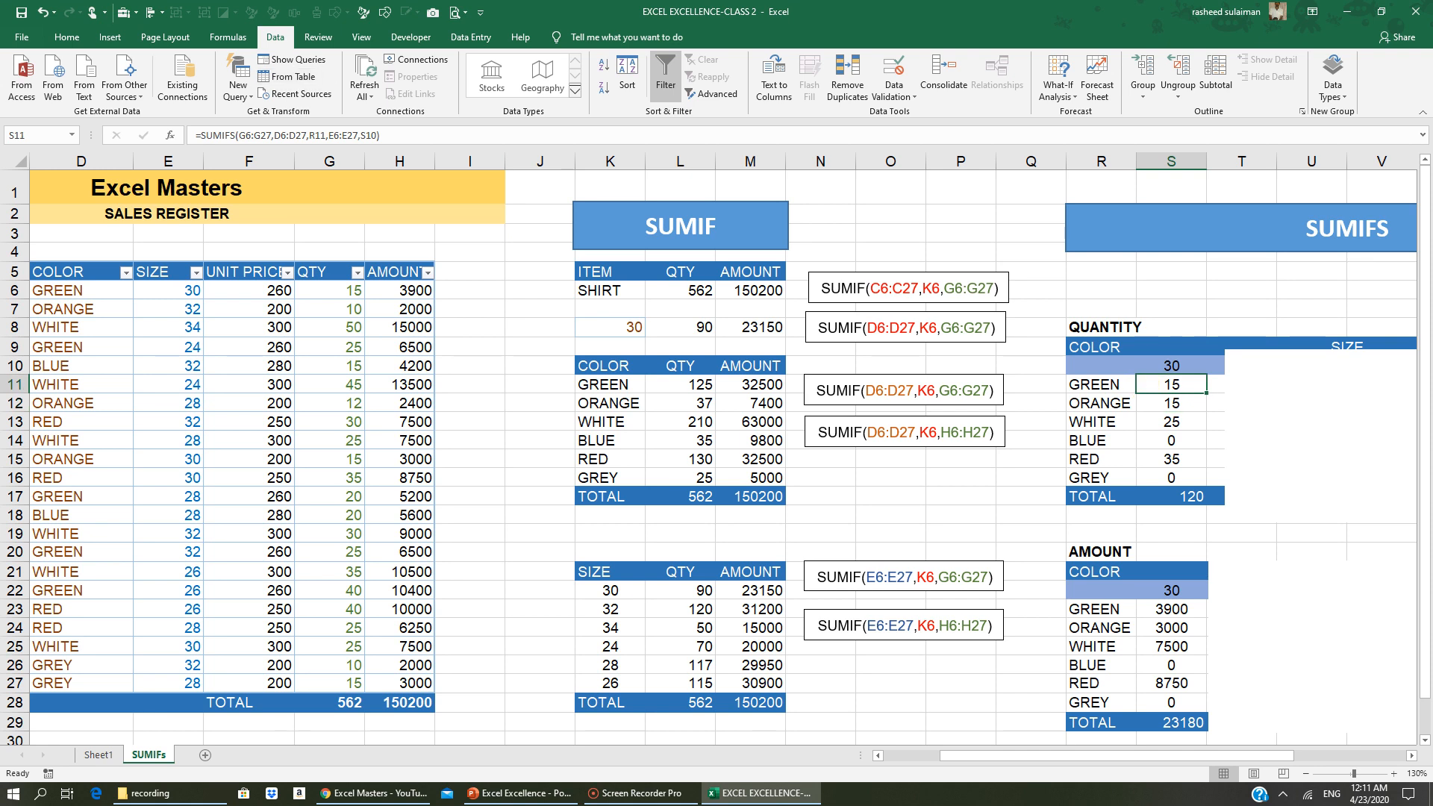
{"action": "left_click", "coordinate": [282, 136]}
{"action": "left_click_drag", "start_coordinate": [204, 135], "coordinate": [202, 135]}
{"action": "key", "text": "ctrl+c"}
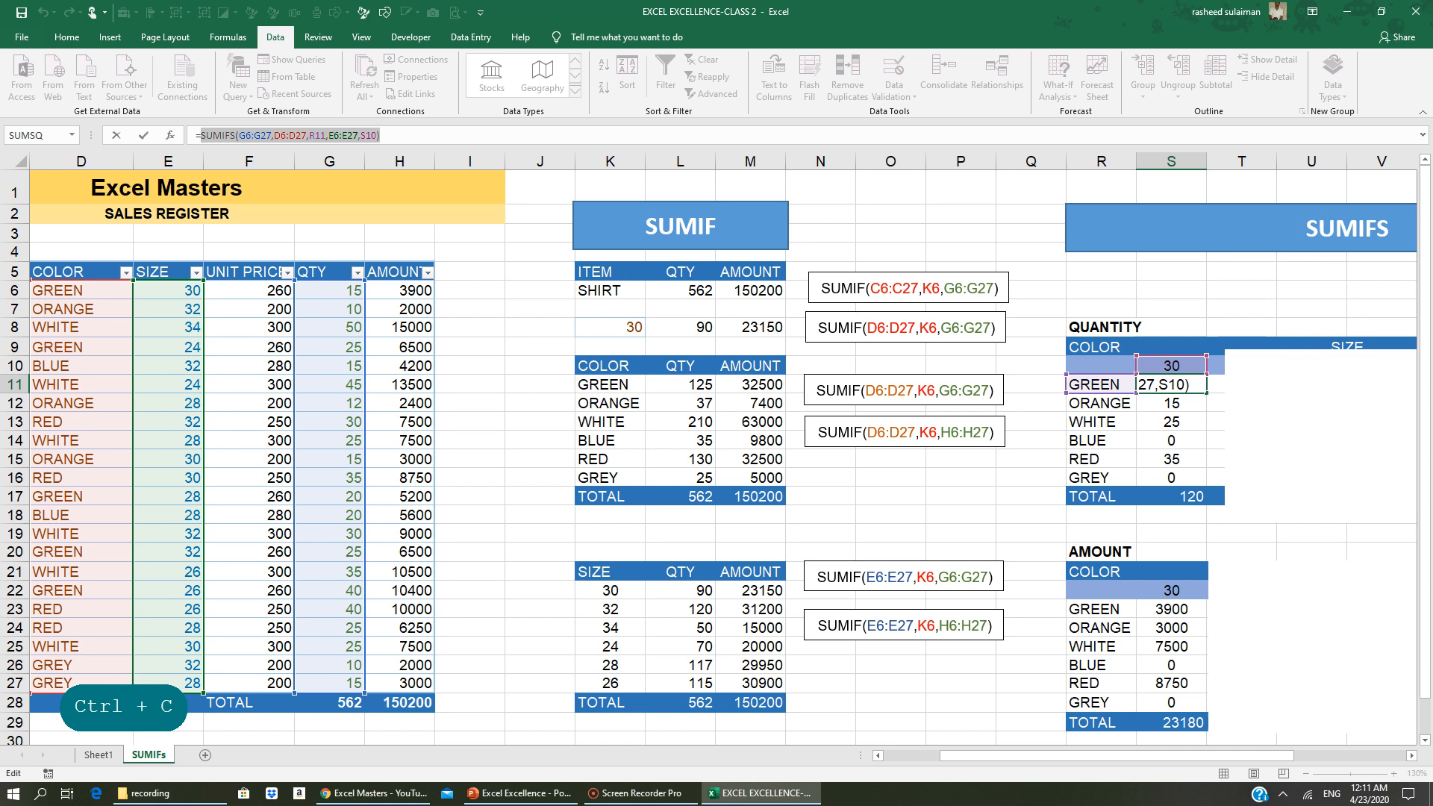
{"action": "key", "text": "Return"}
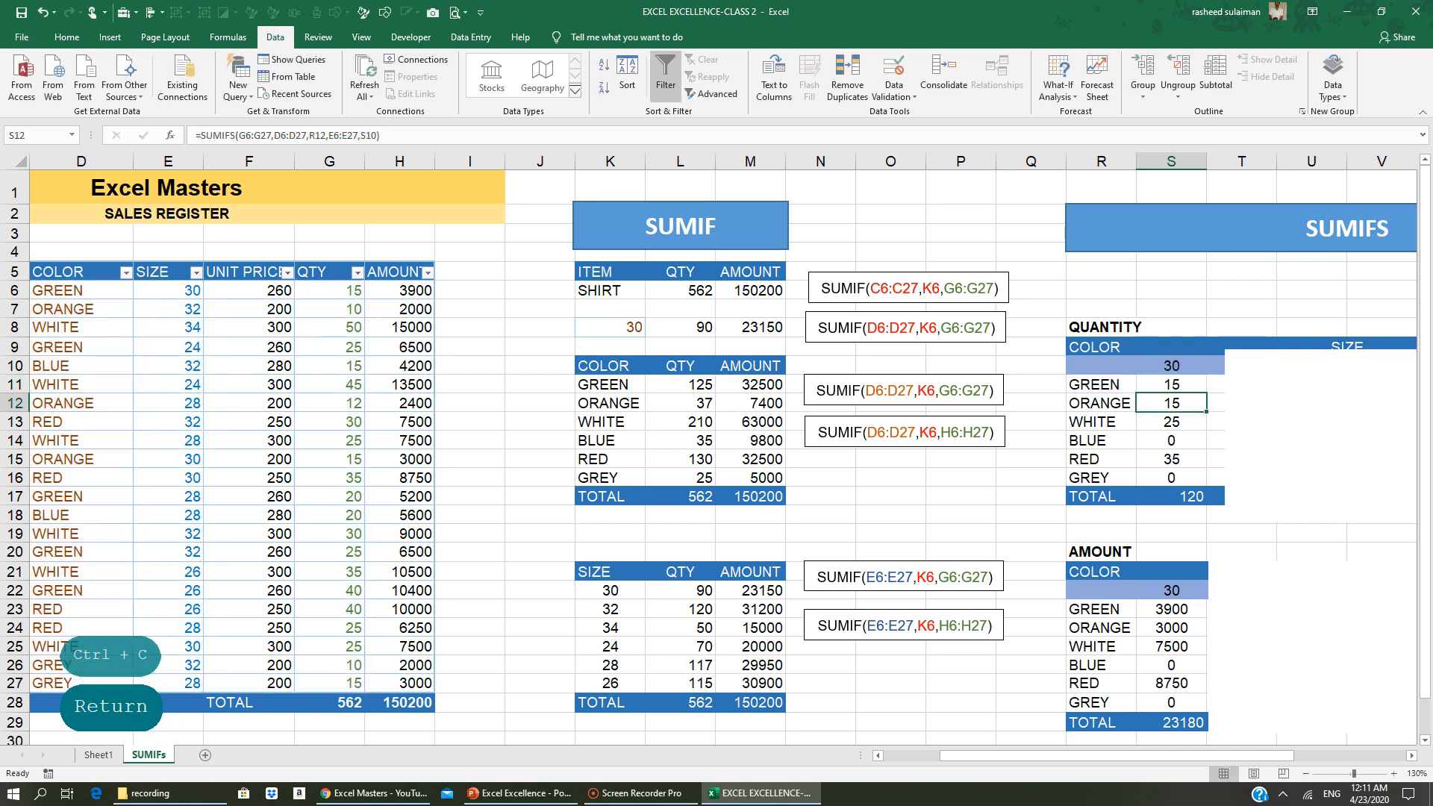
{"action": "key", "text": "ctrl+v"}
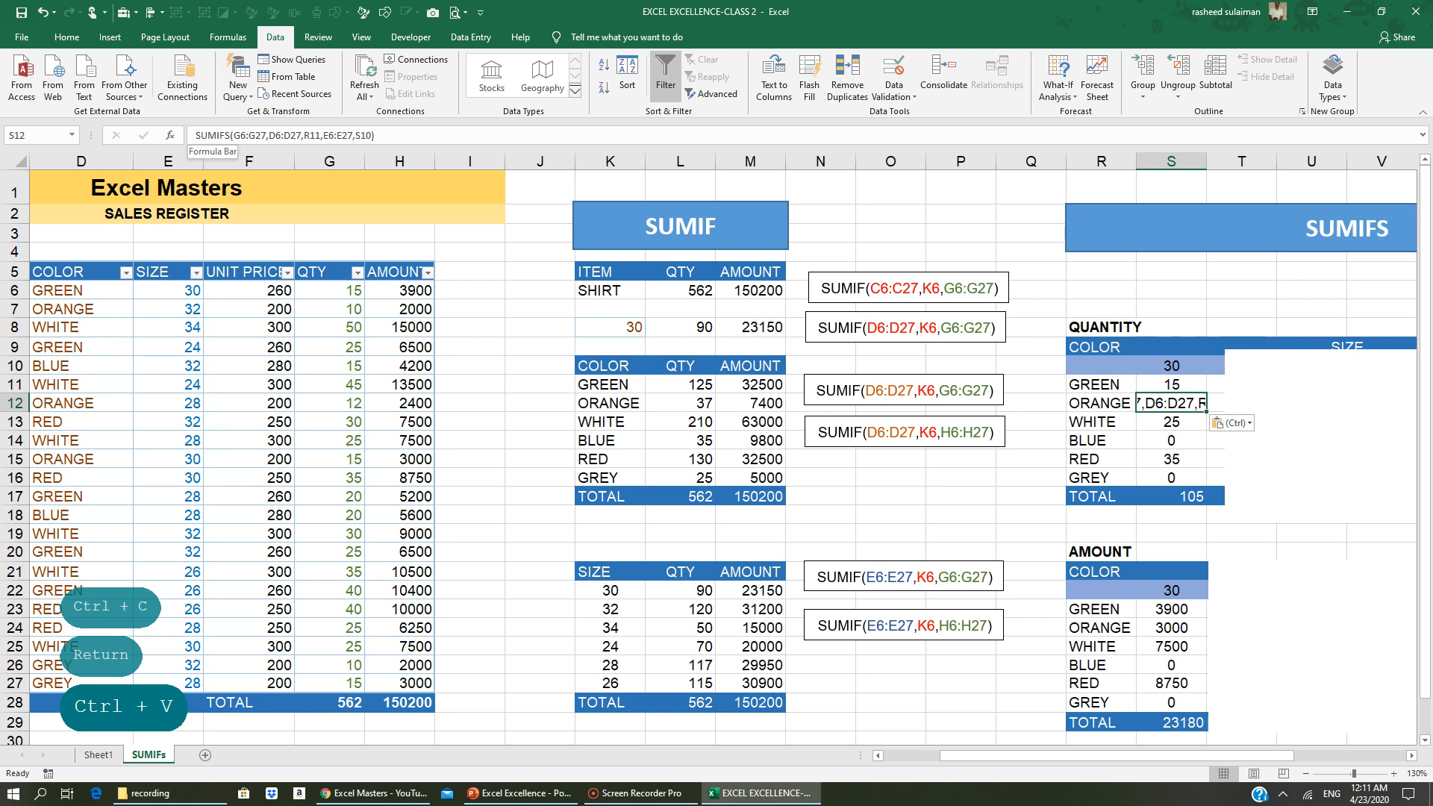
Change the color criterion in the pasted S12 formula to R12 and restore its leading equals sign
{"action": "left_click", "coordinate": [316, 135]}
{"action": "key", "text": "Delete"}
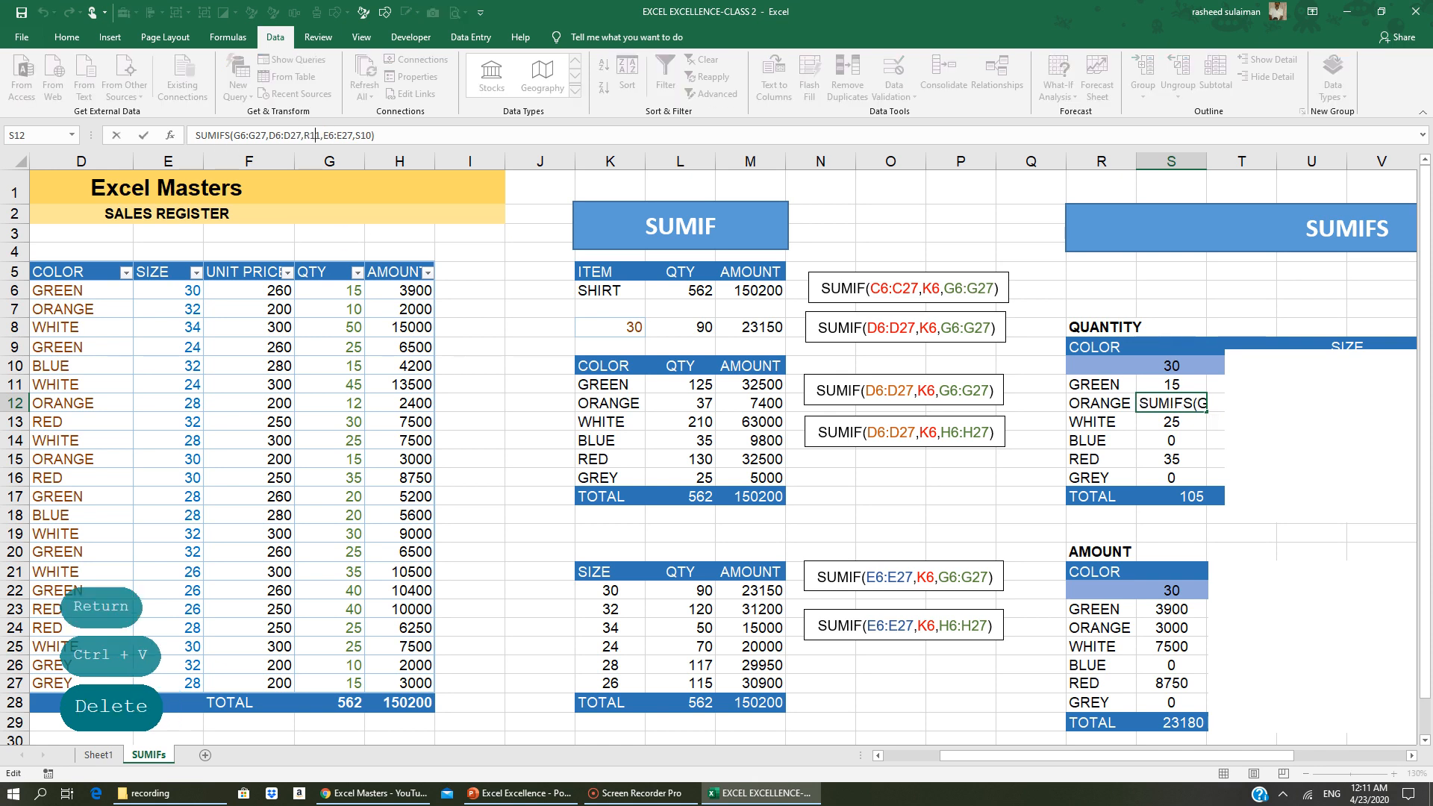
{"action": "type", "text": "2"}
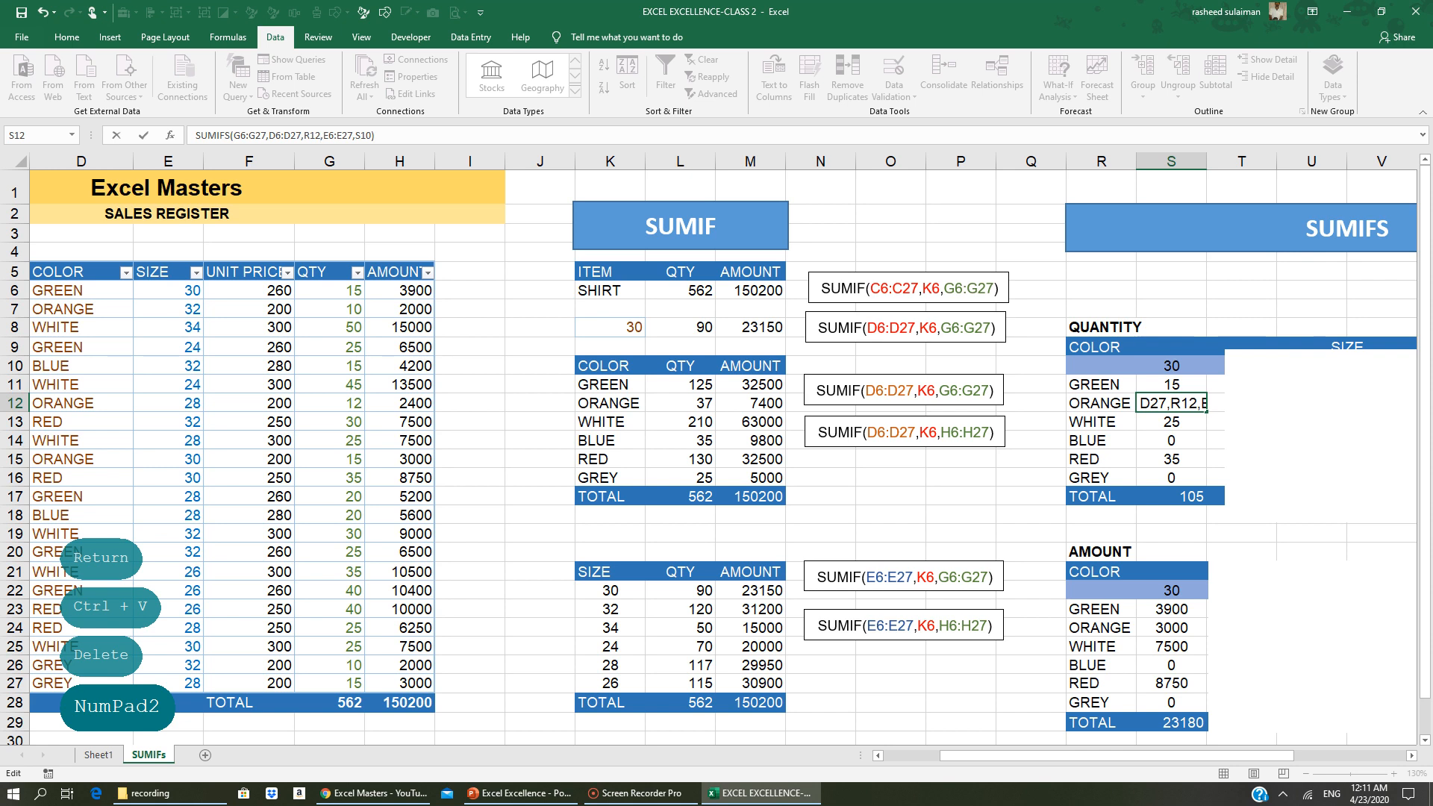
{"action": "left_click", "coordinate": [195, 135]}
{"action": "type", "text": "="}
{"action": "key", "text": "Return"}
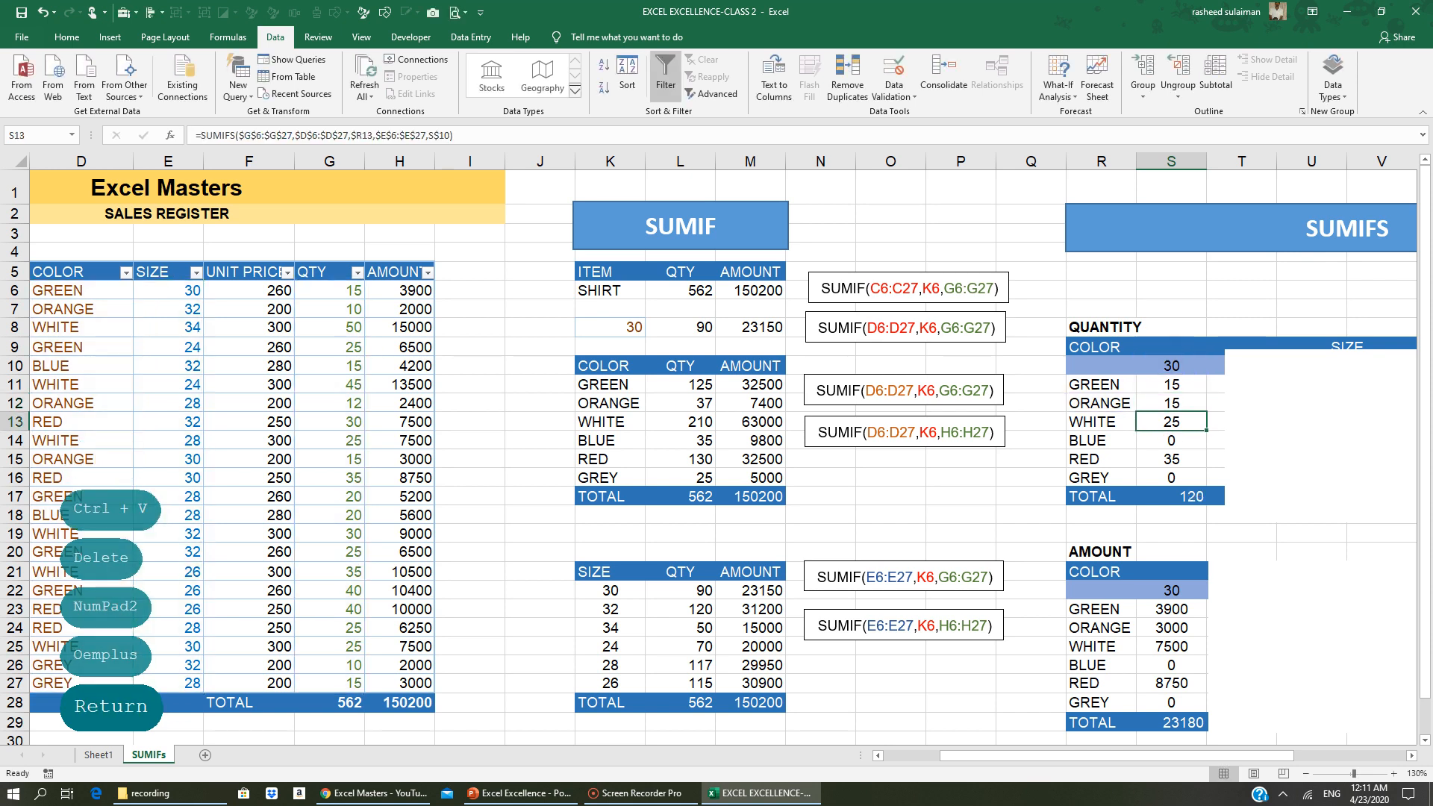
{"action": "left_click", "coordinate": [1171, 403]}
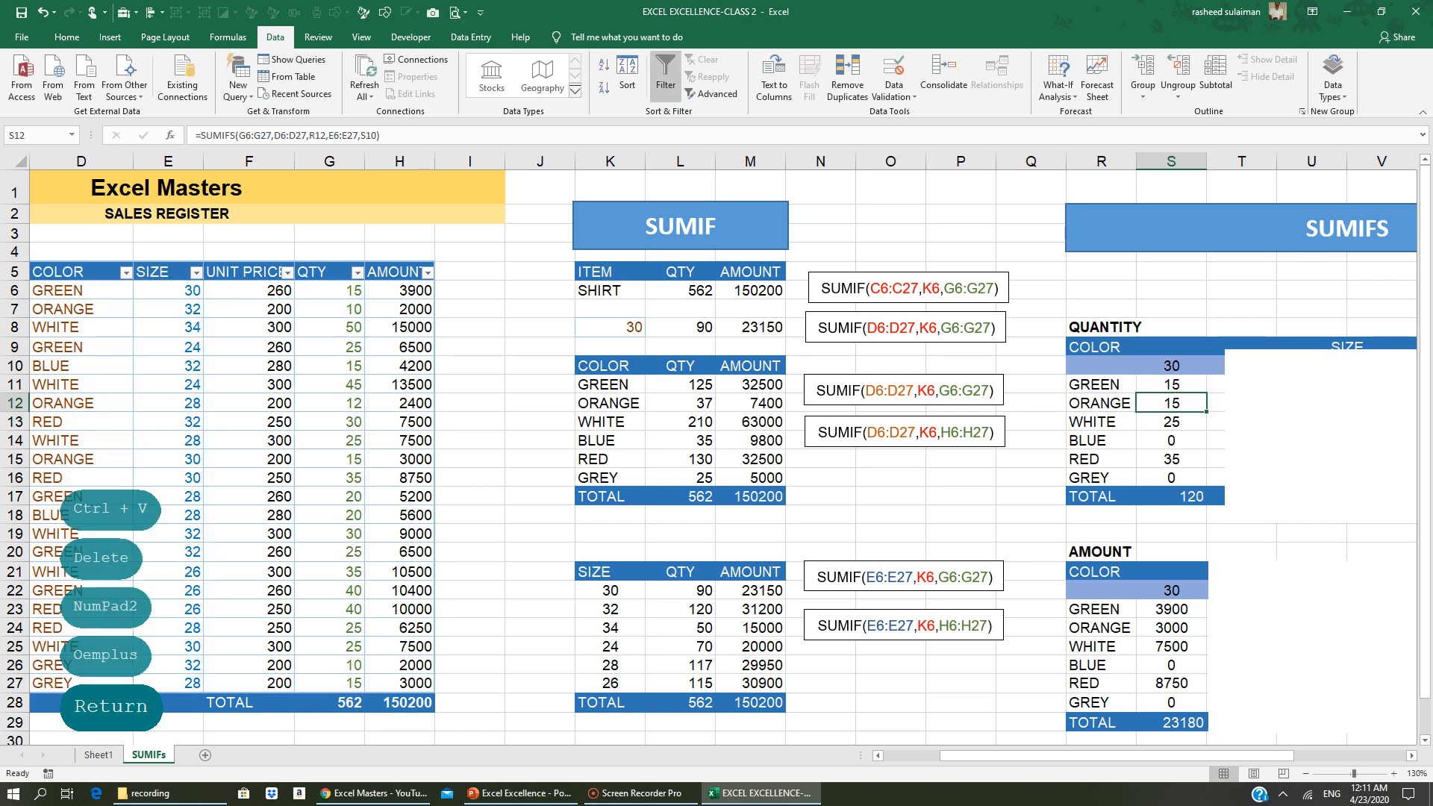
{"action": "left_click", "coordinate": [289, 135]}
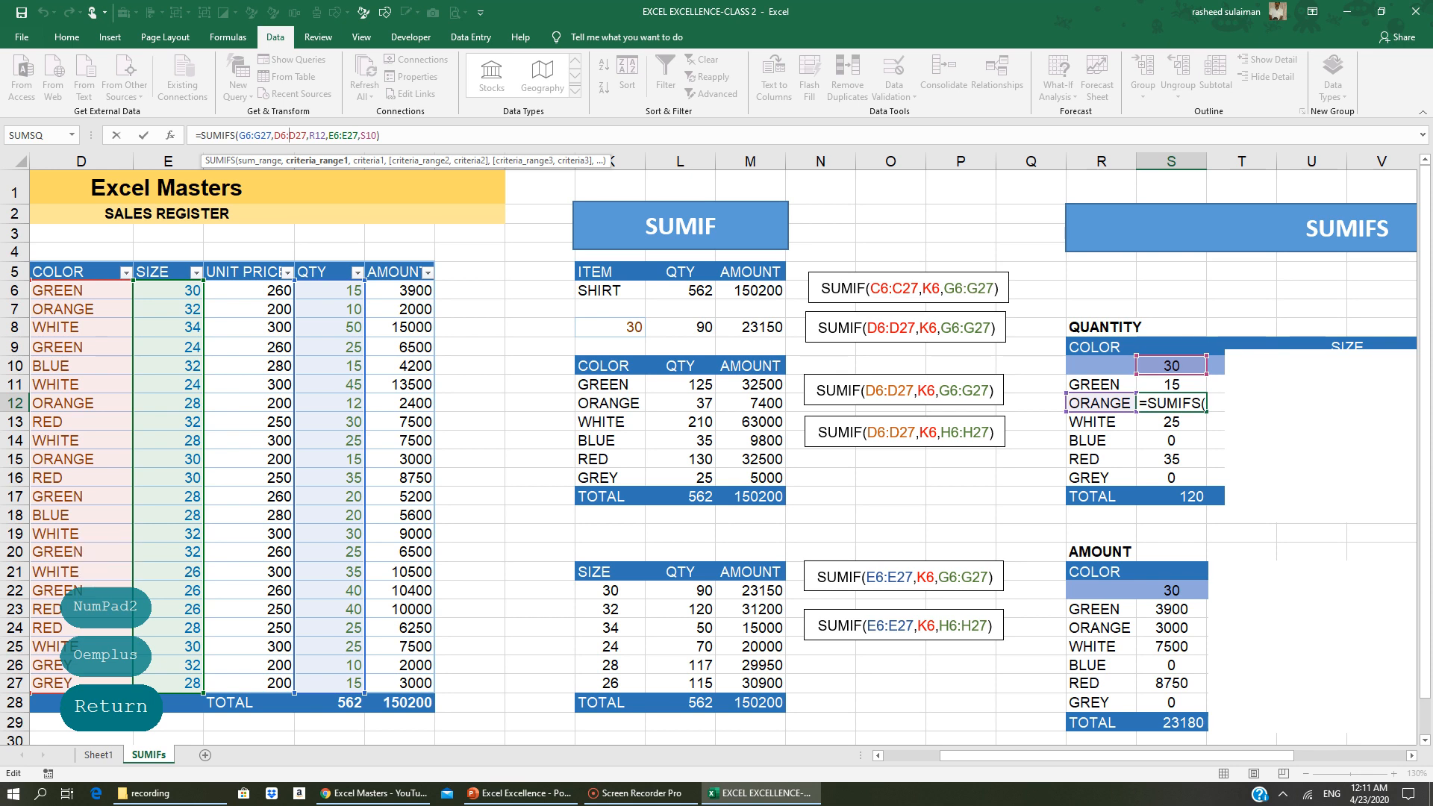
{"action": "key", "text": "Return"}
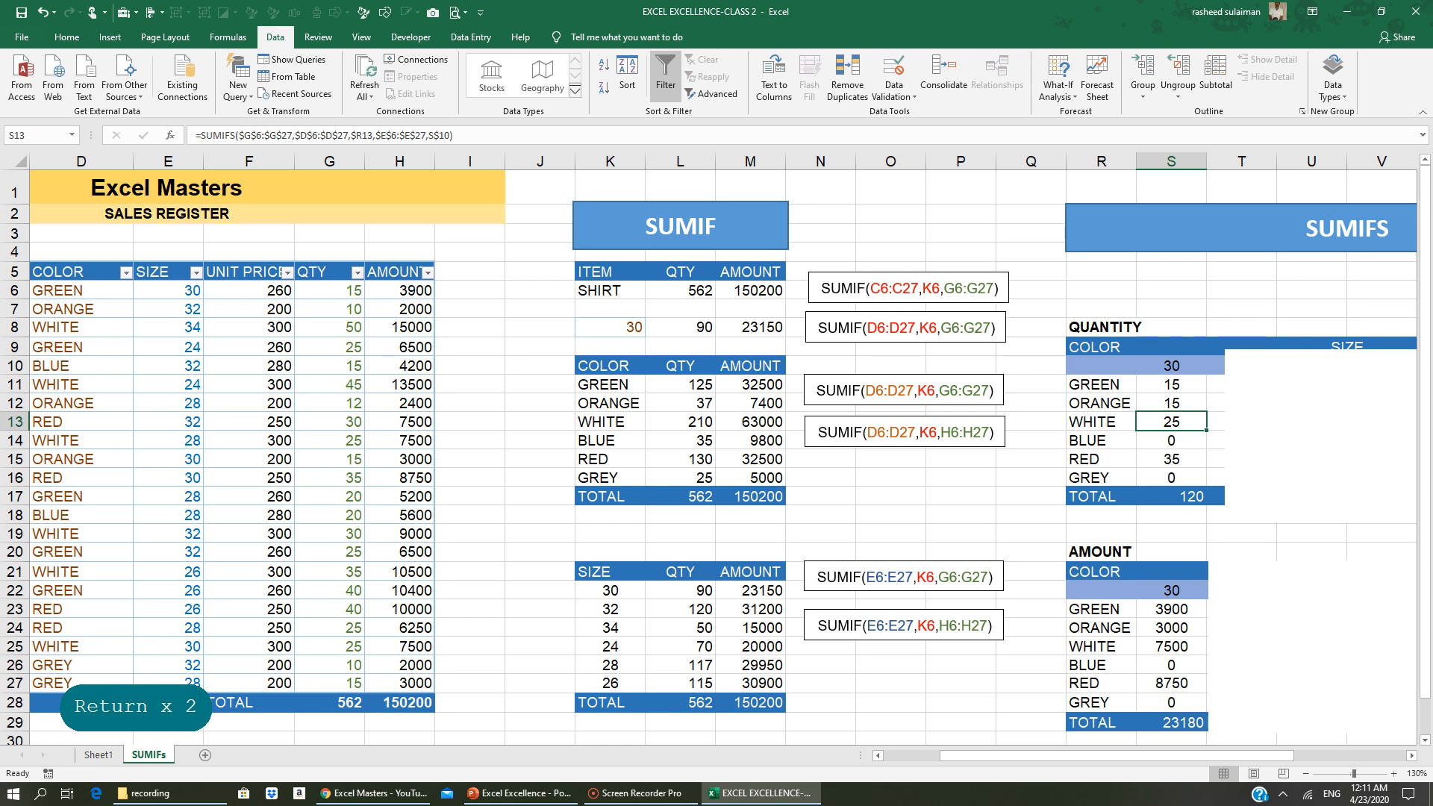
Begin a SUMIFS formula in S13 with G6:G27 as sum range and the COLOR column, D6:D27, as first criteria range
{"action": "type", "text": "=SUM"}
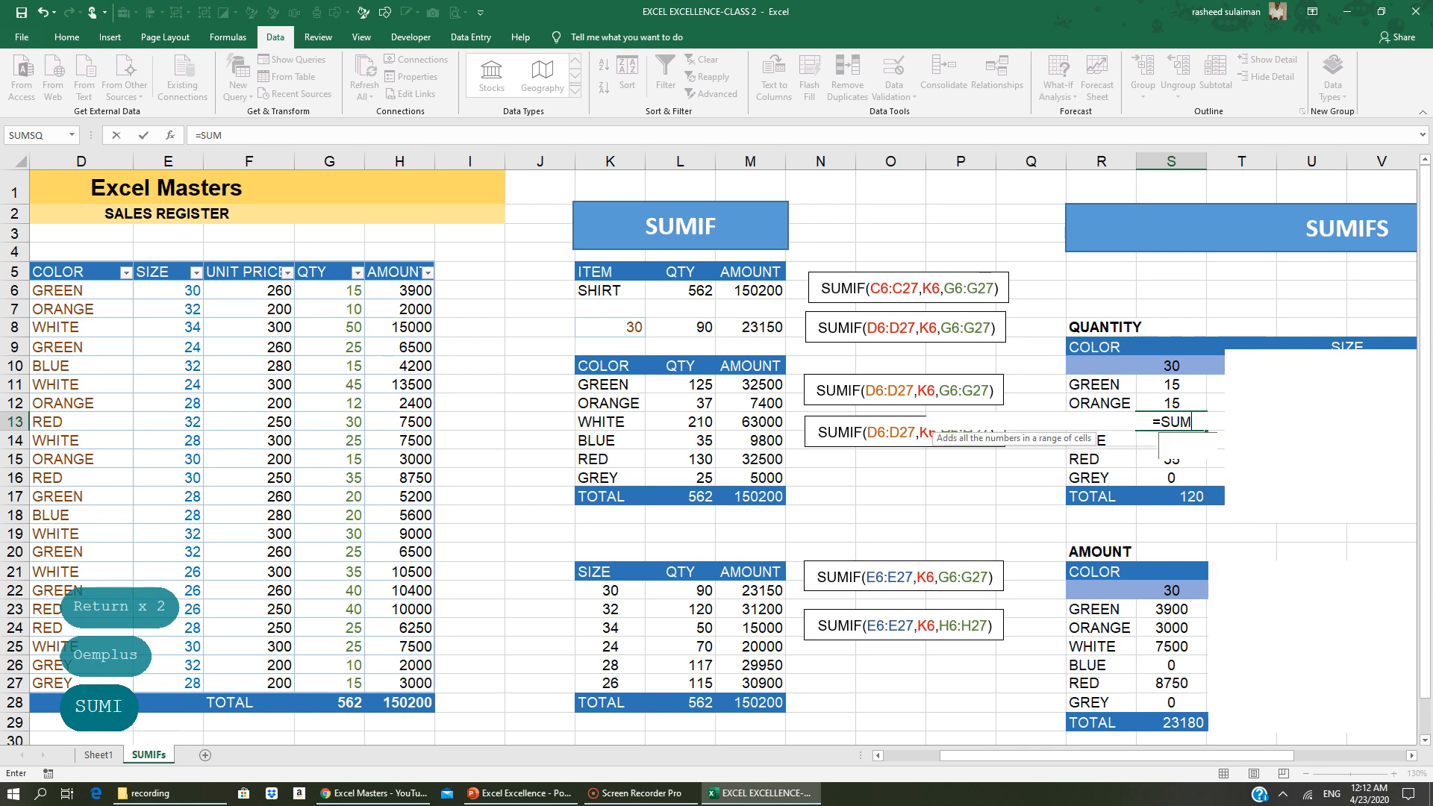
{"action": "type", "text": "IFS("}
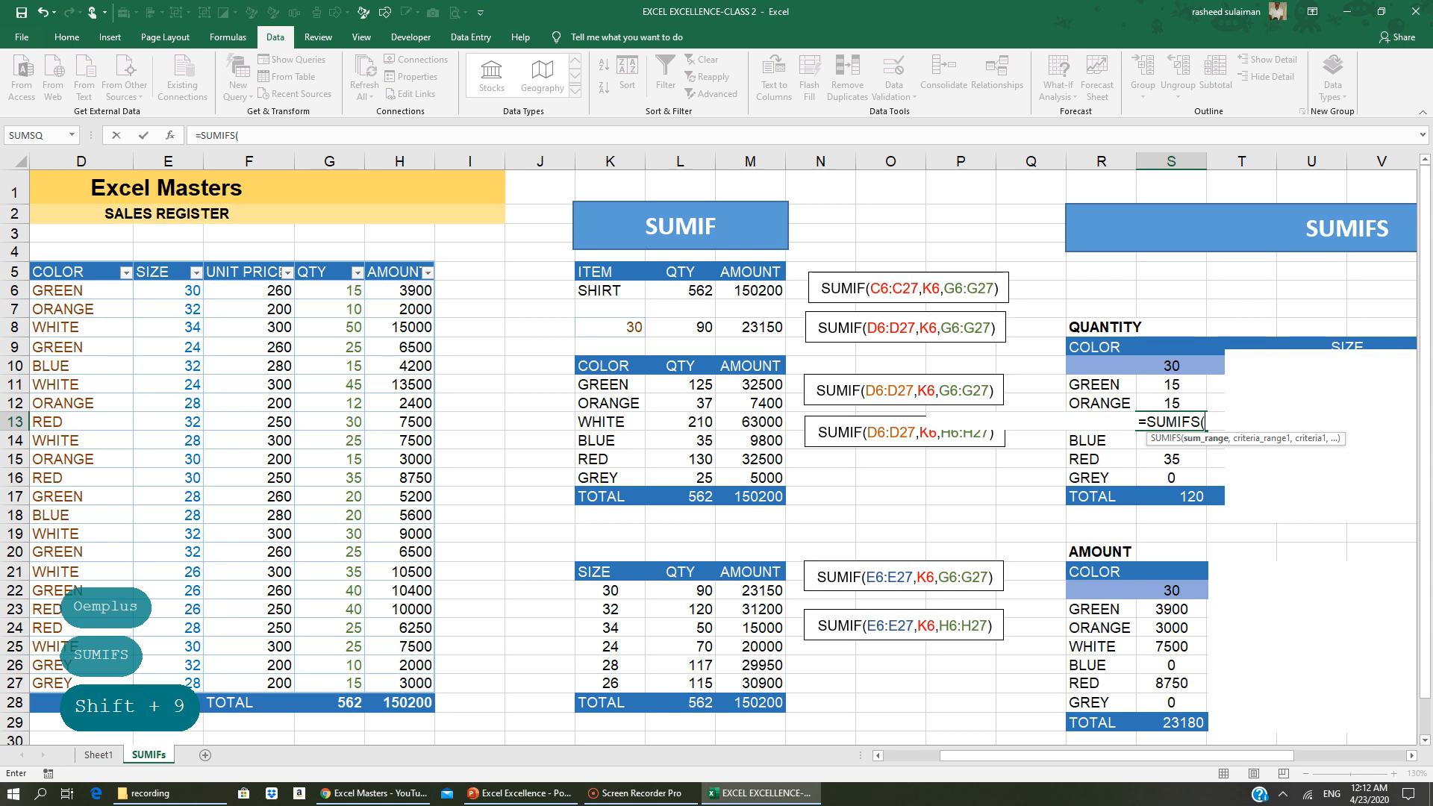
{"action": "left_click_drag", "start_coordinate": [329, 290], "coordinate": [339, 683]}
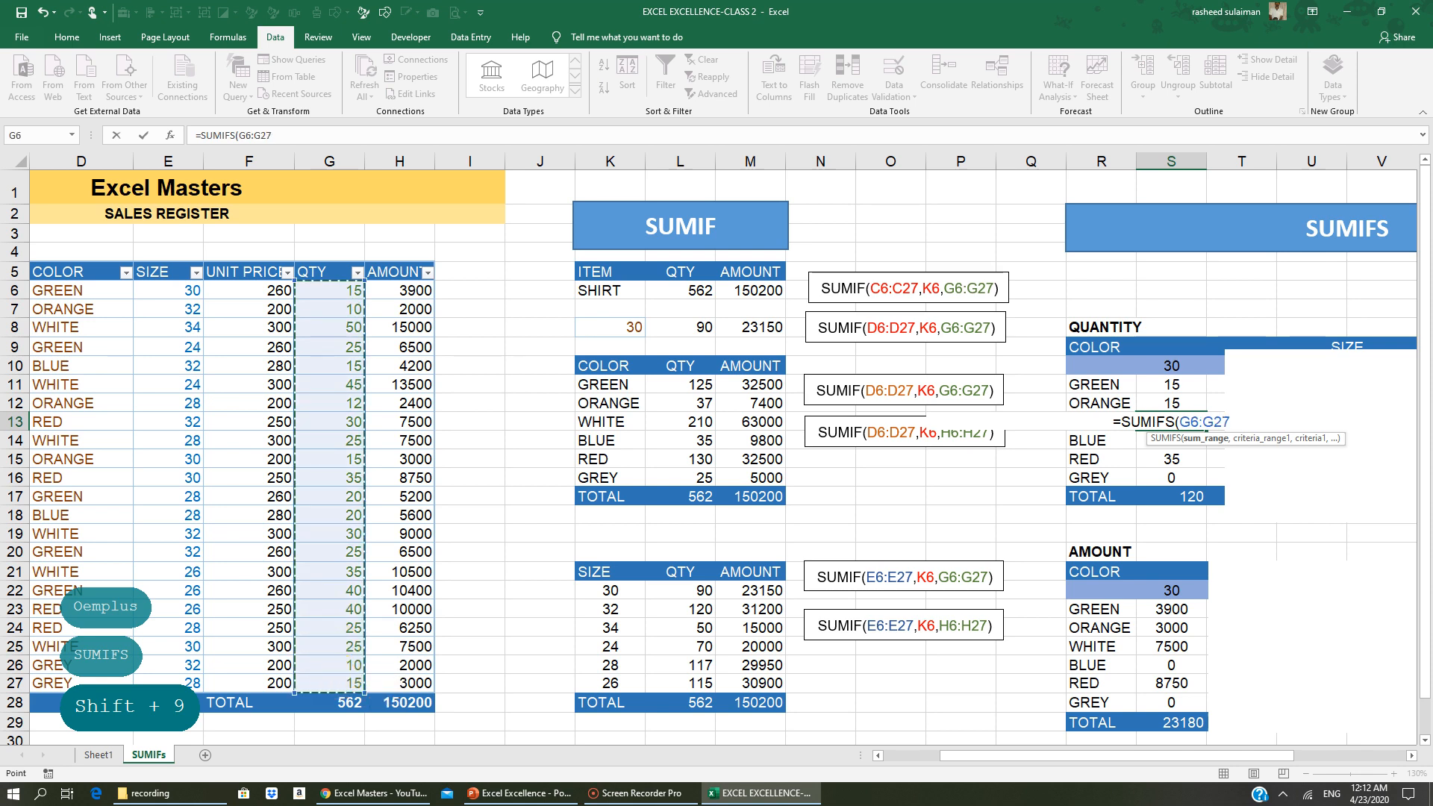
{"action": "type", "text": ","}
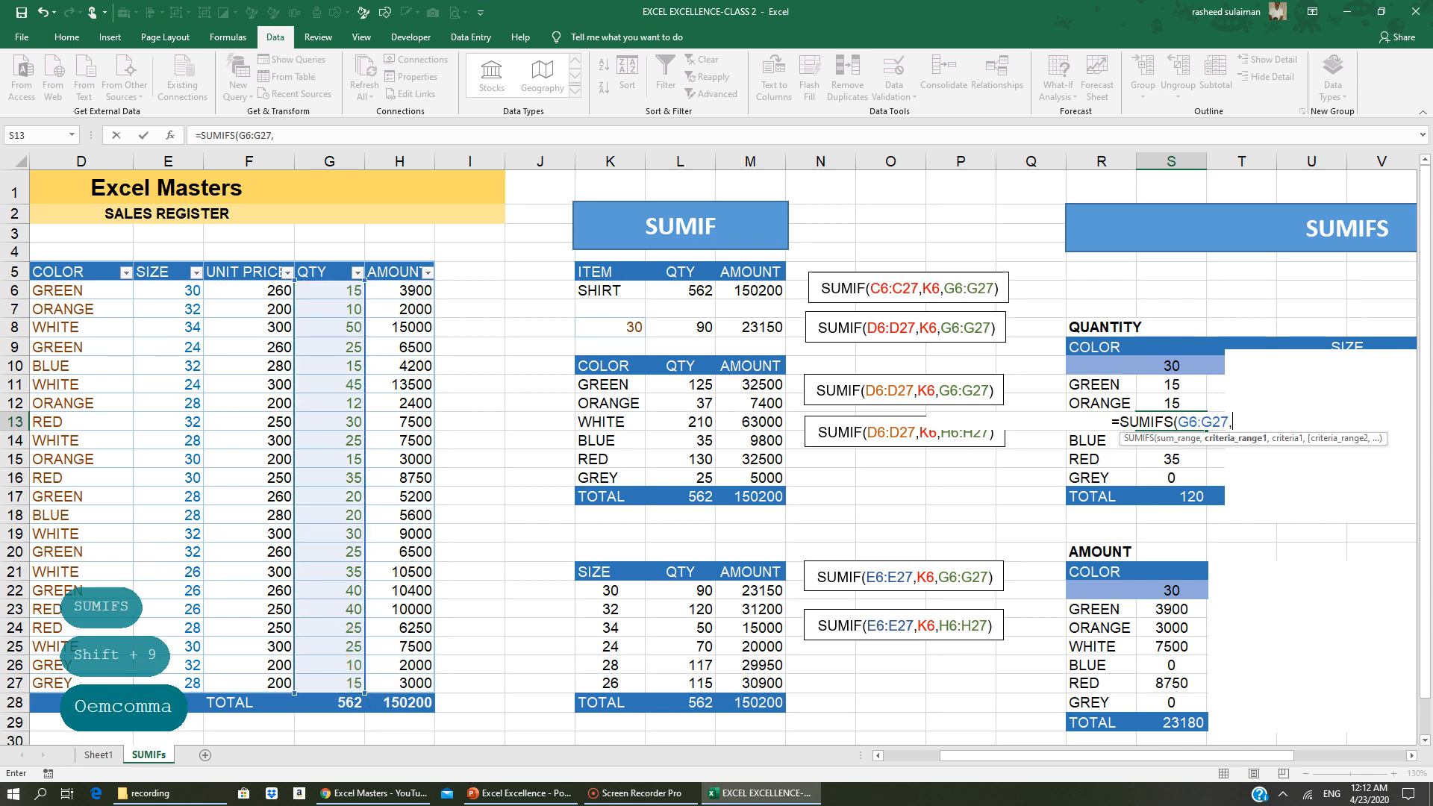
{"action": "left_click_drag", "start_coordinate": [52, 291], "coordinate": [52, 683]}
{"action": "type", "text": ","}
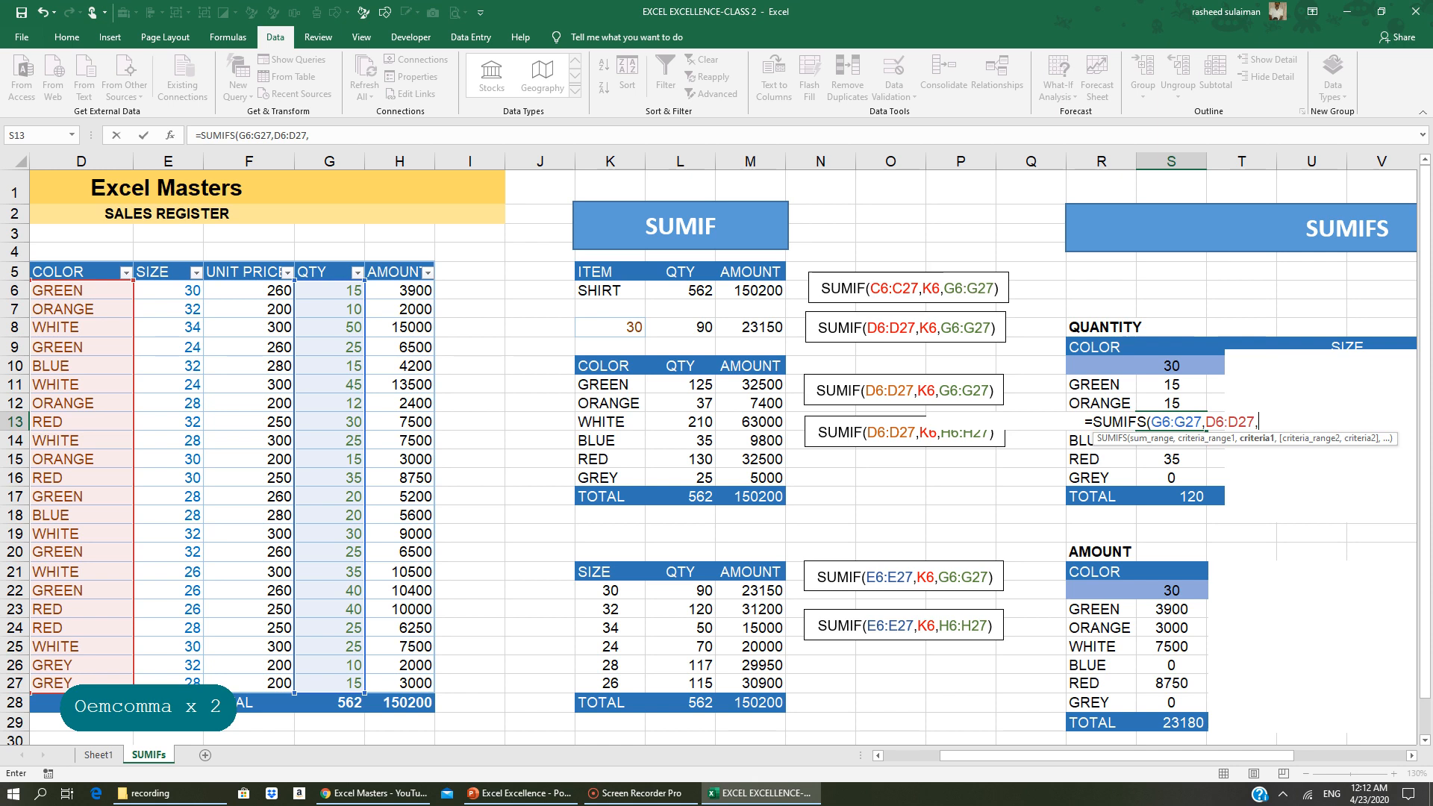
Complete the S13 formula with R13 as color criterion, the SIZE column, E6:E27, as second criteria range and S10 as its criterion
{"action": "type", "text": "R13"}
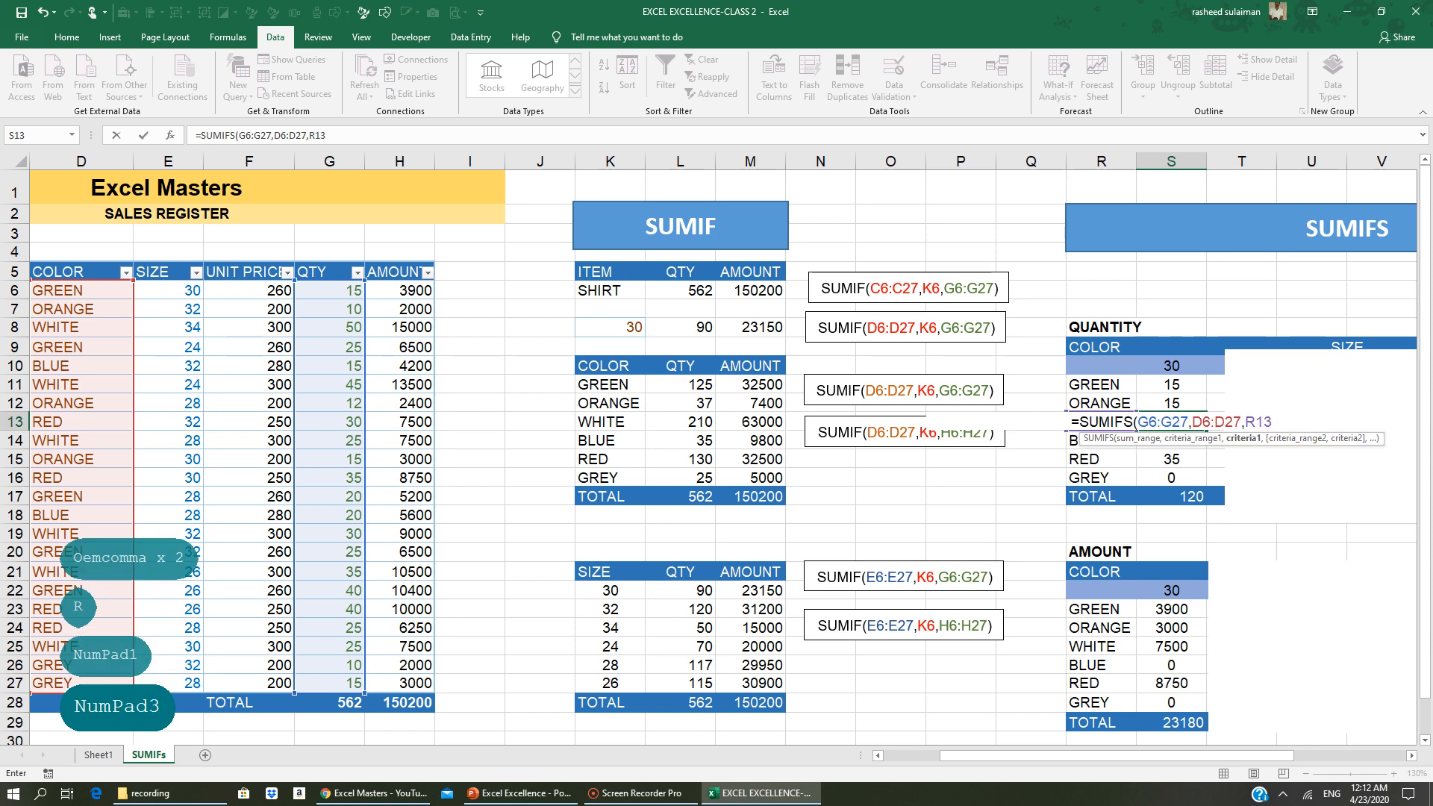
{"action": "type", "text": ","}
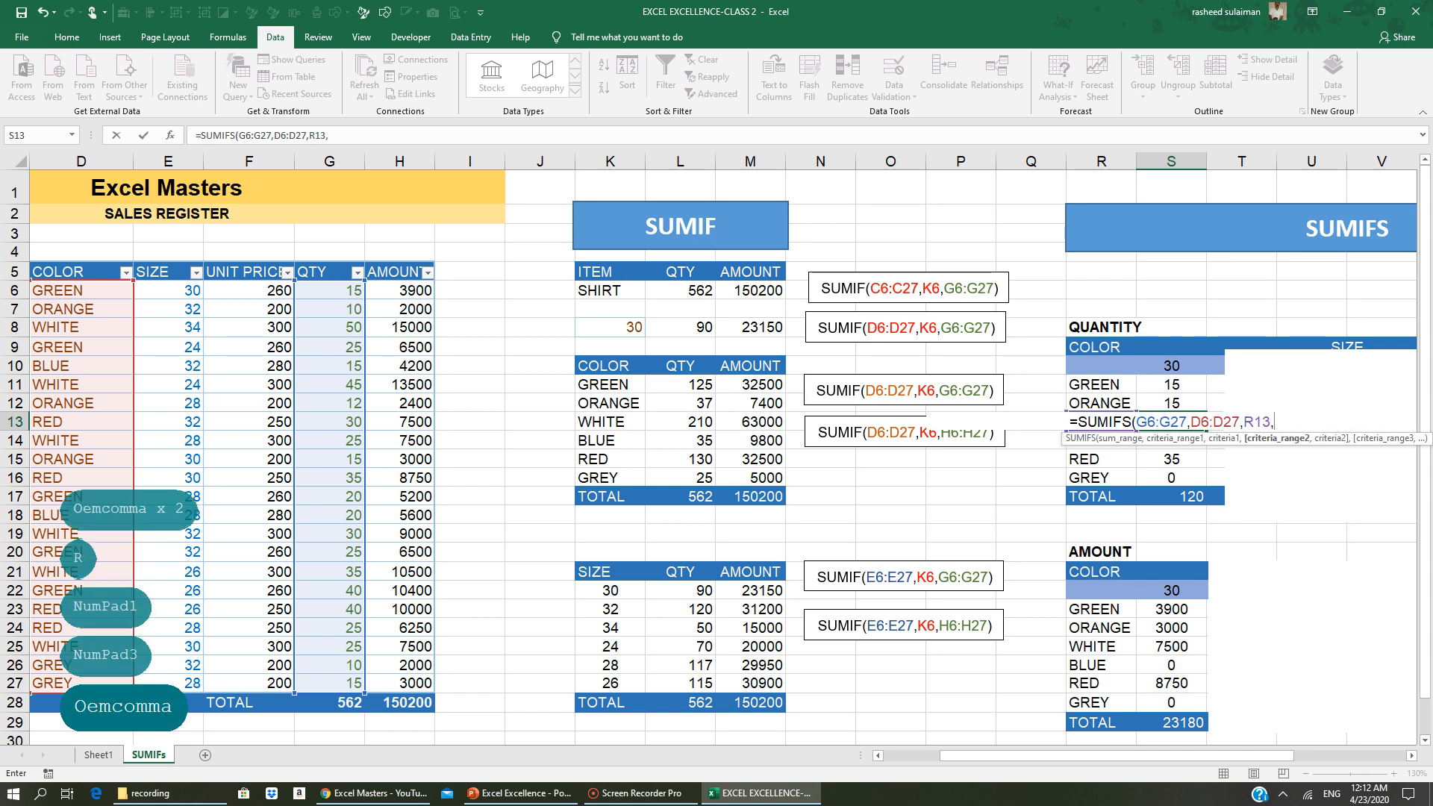
{"action": "left_click_drag", "start_coordinate": [187, 290], "coordinate": [183, 679]}
{"action": "type", "text": ","}
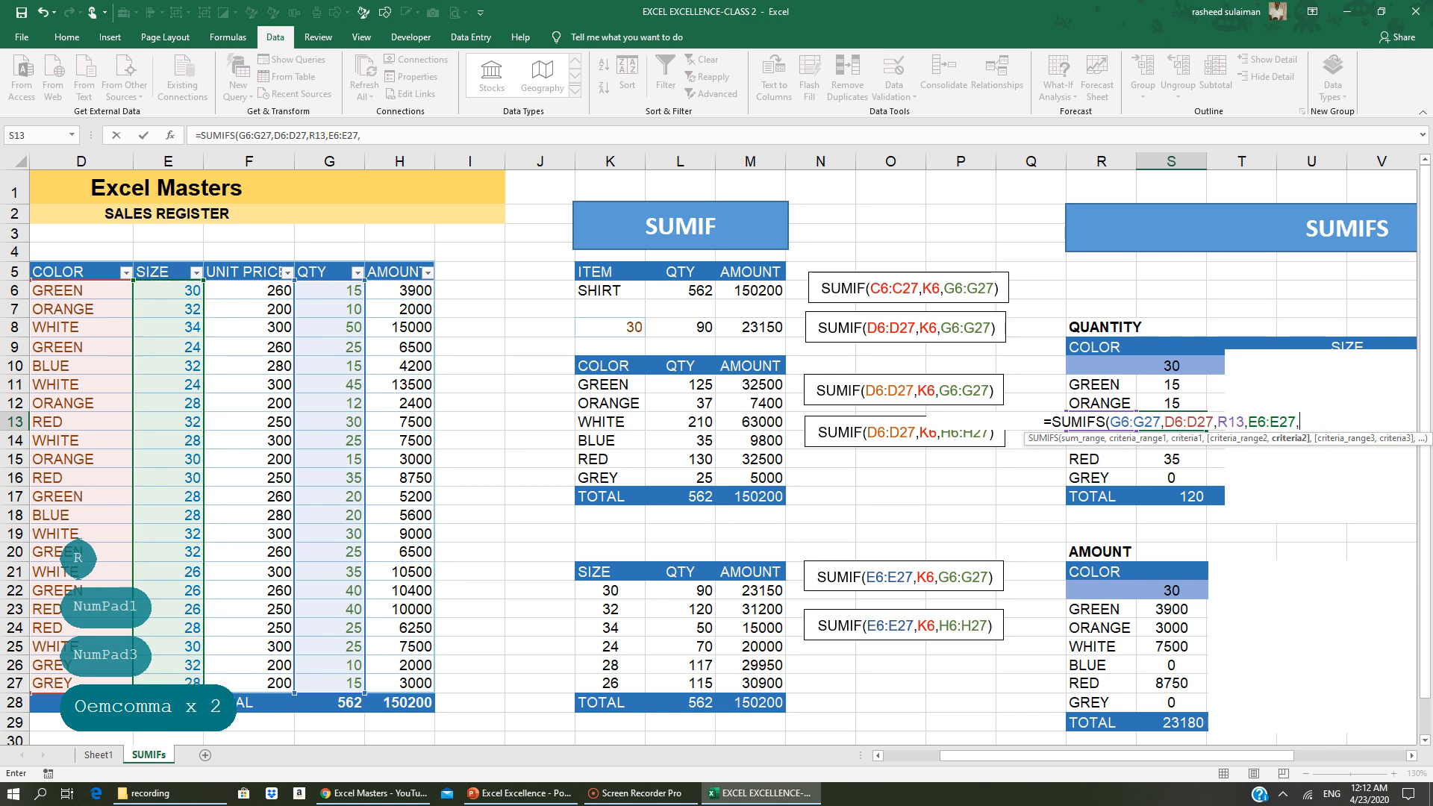
{"action": "left_click", "coordinate": [1172, 367]}
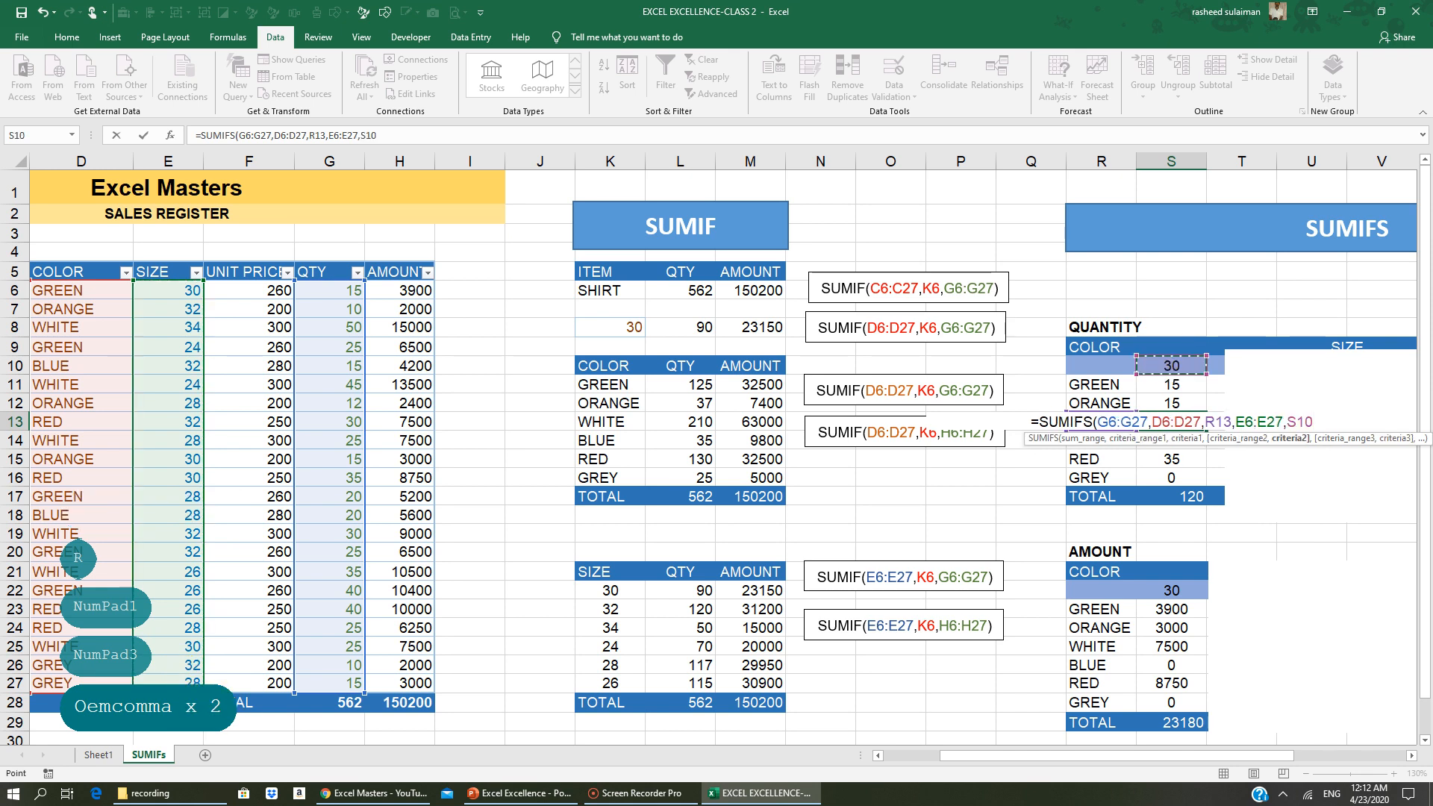
{"action": "type", "text": ")"}
{"action": "key", "text": "Return"}
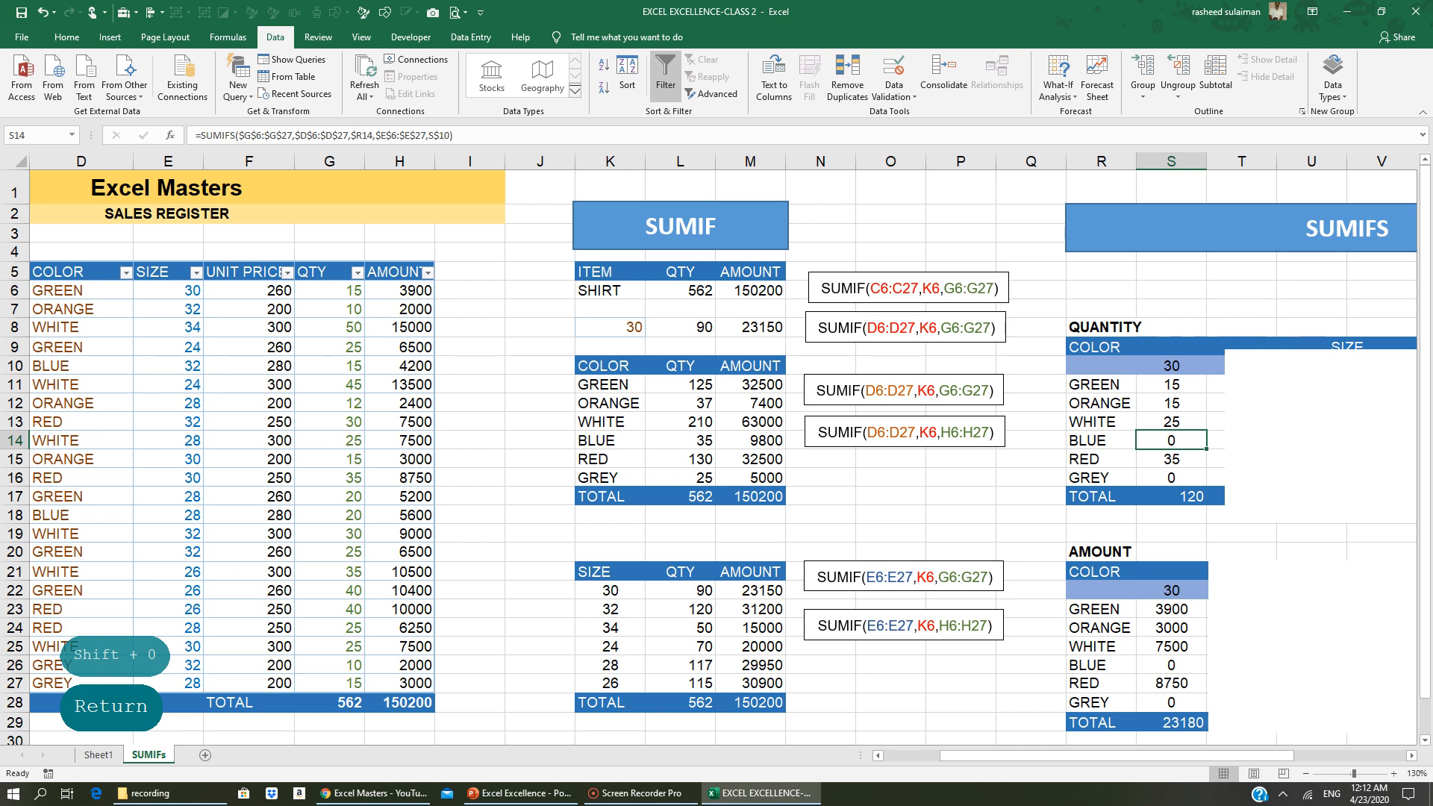
Begin a SUMIFS formula in S14 with G6:G27 as sum range and the COLOR column, D6:D27, as first criteria range
{"action": "type", "text": "="}
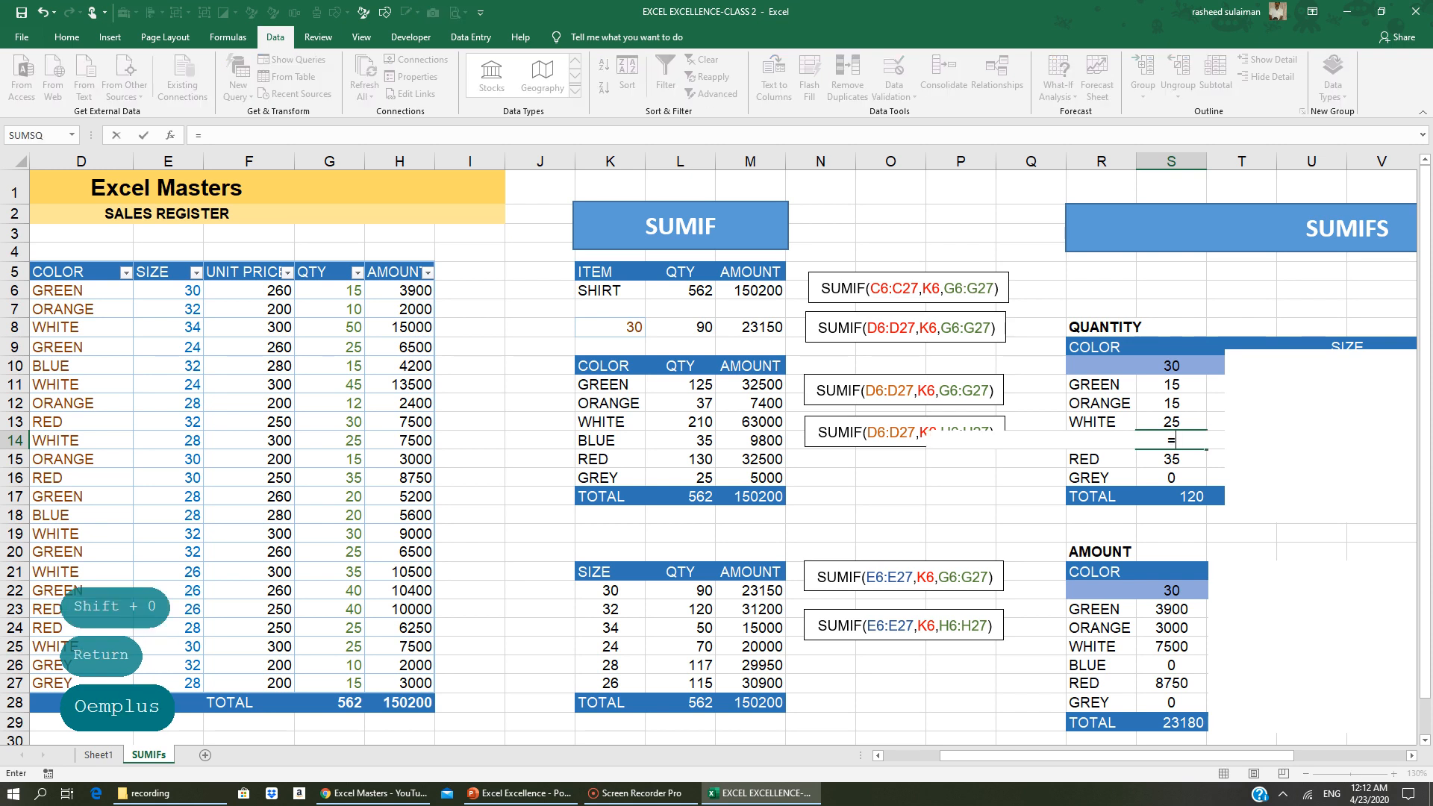
{"action": "type", "text": "SUMIFS"}
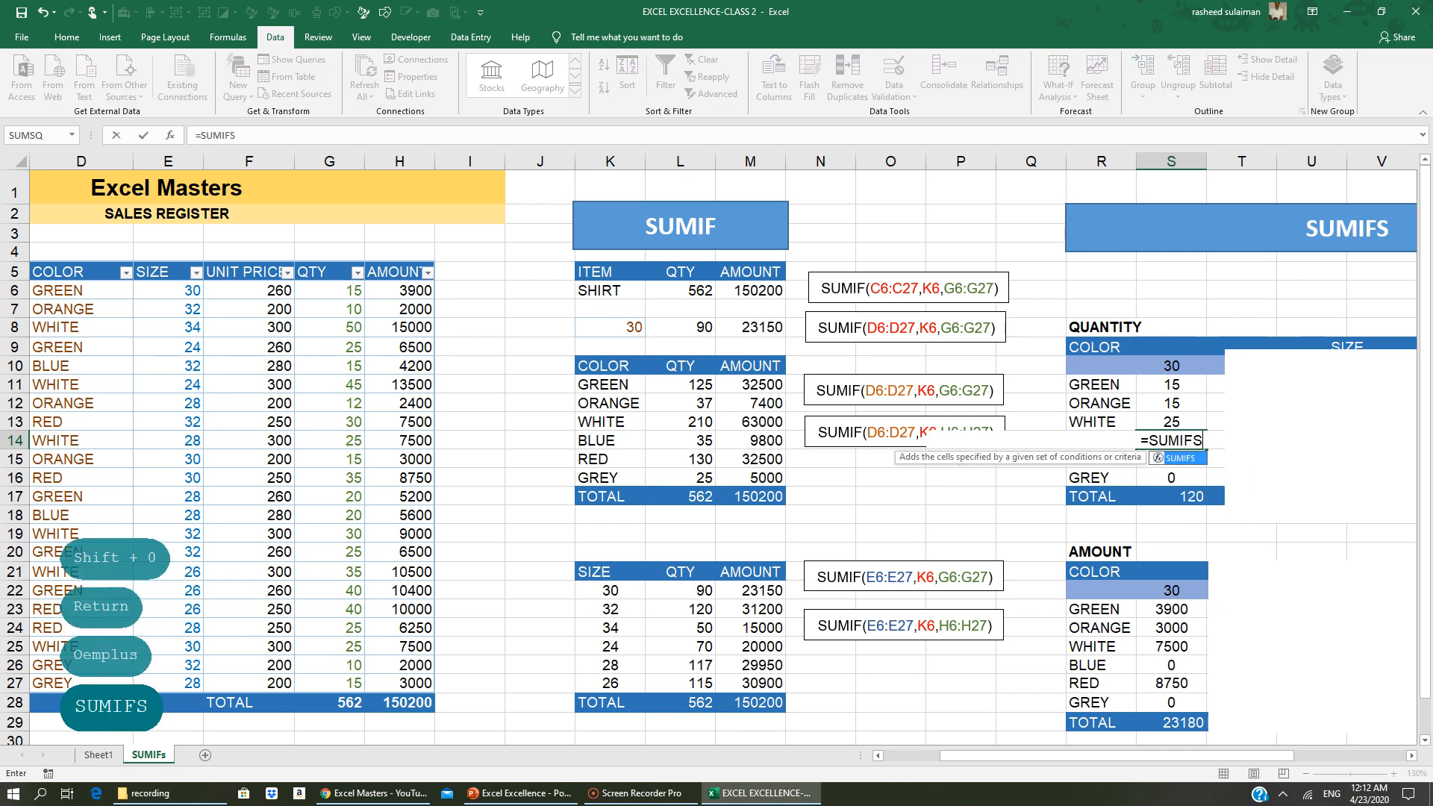
{"action": "type", "text": "("}
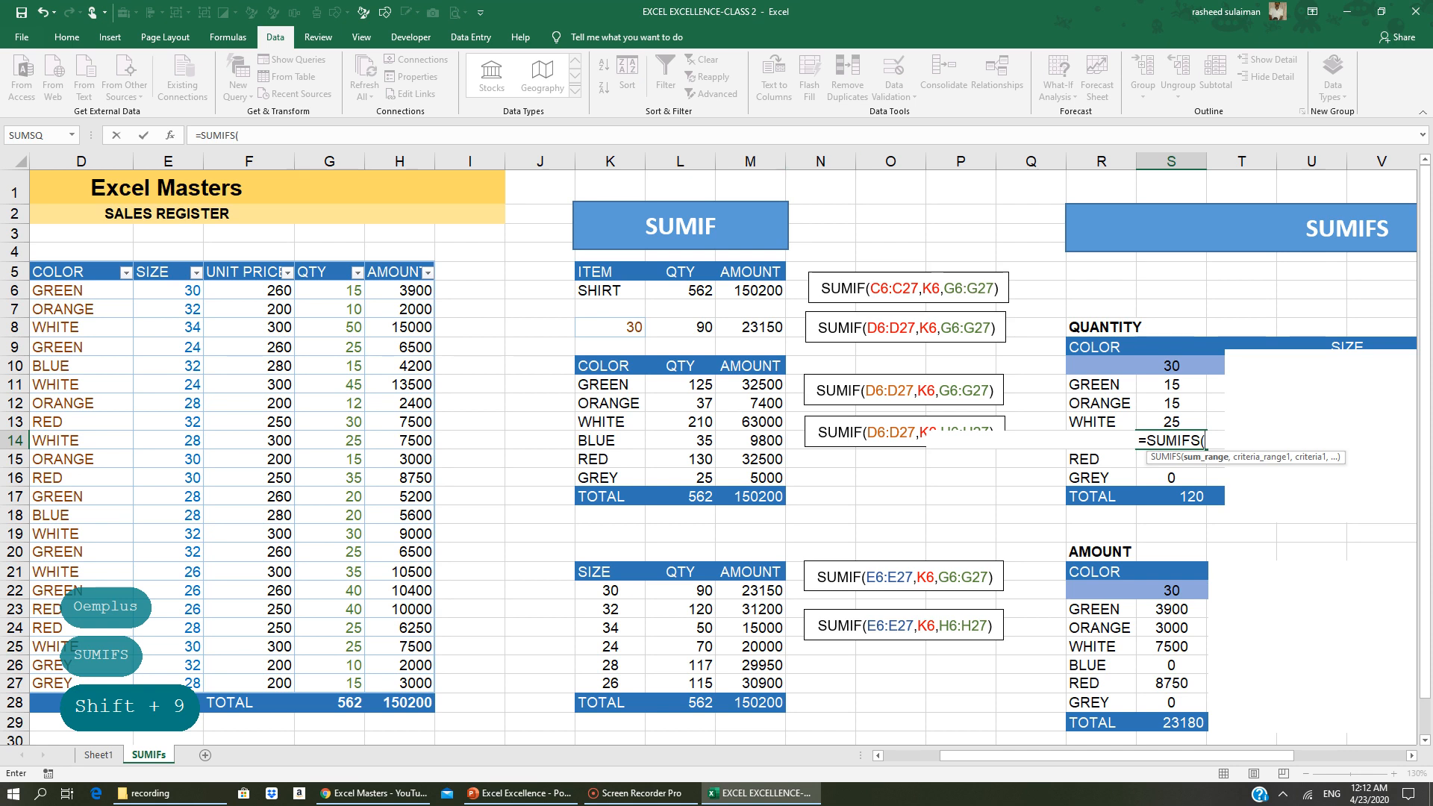
{"action": "left_click_drag", "start_coordinate": [325, 292], "coordinate": [342, 679]}
{"action": "type", "text": ","}
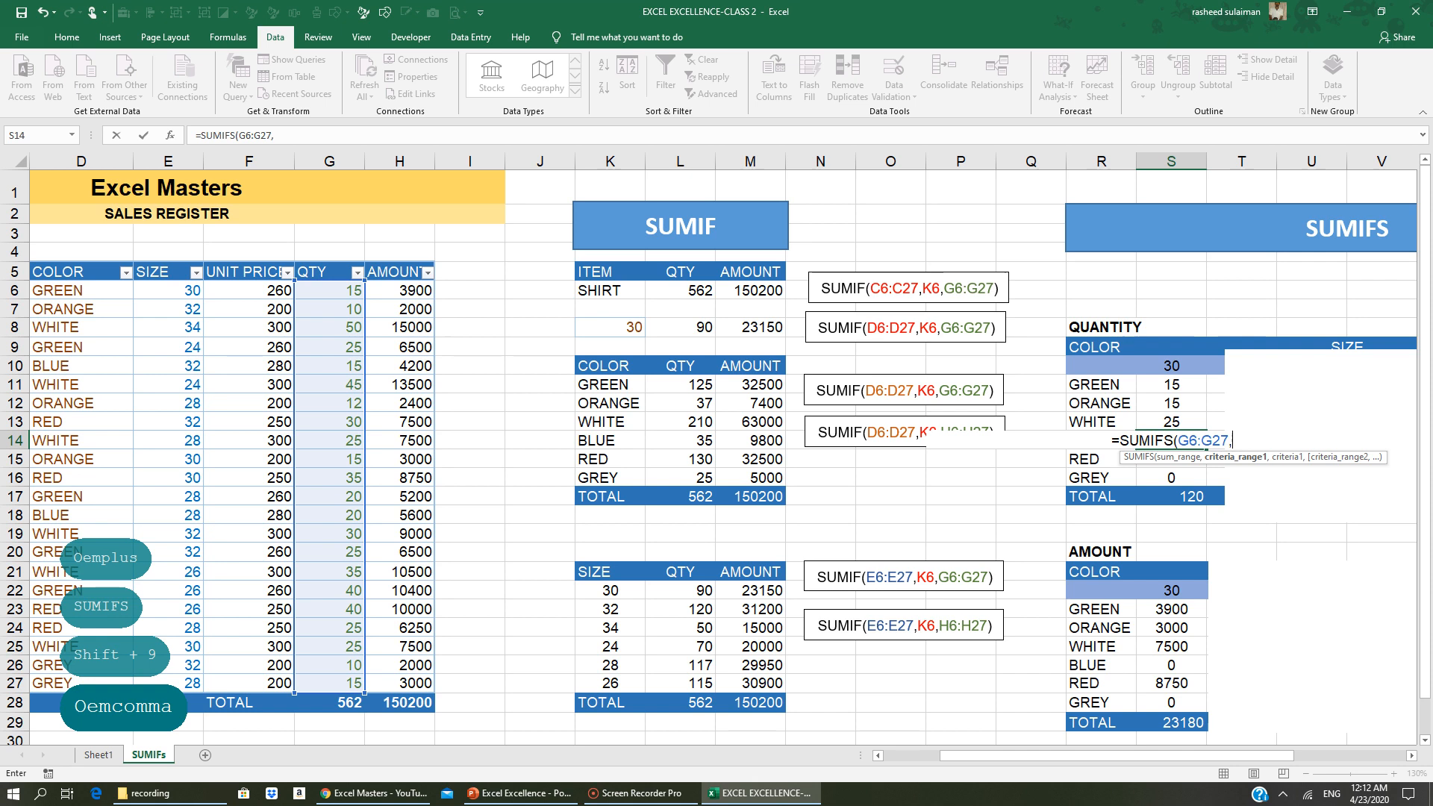
{"action": "left_click_drag", "start_coordinate": [59, 292], "coordinate": [63, 680]}
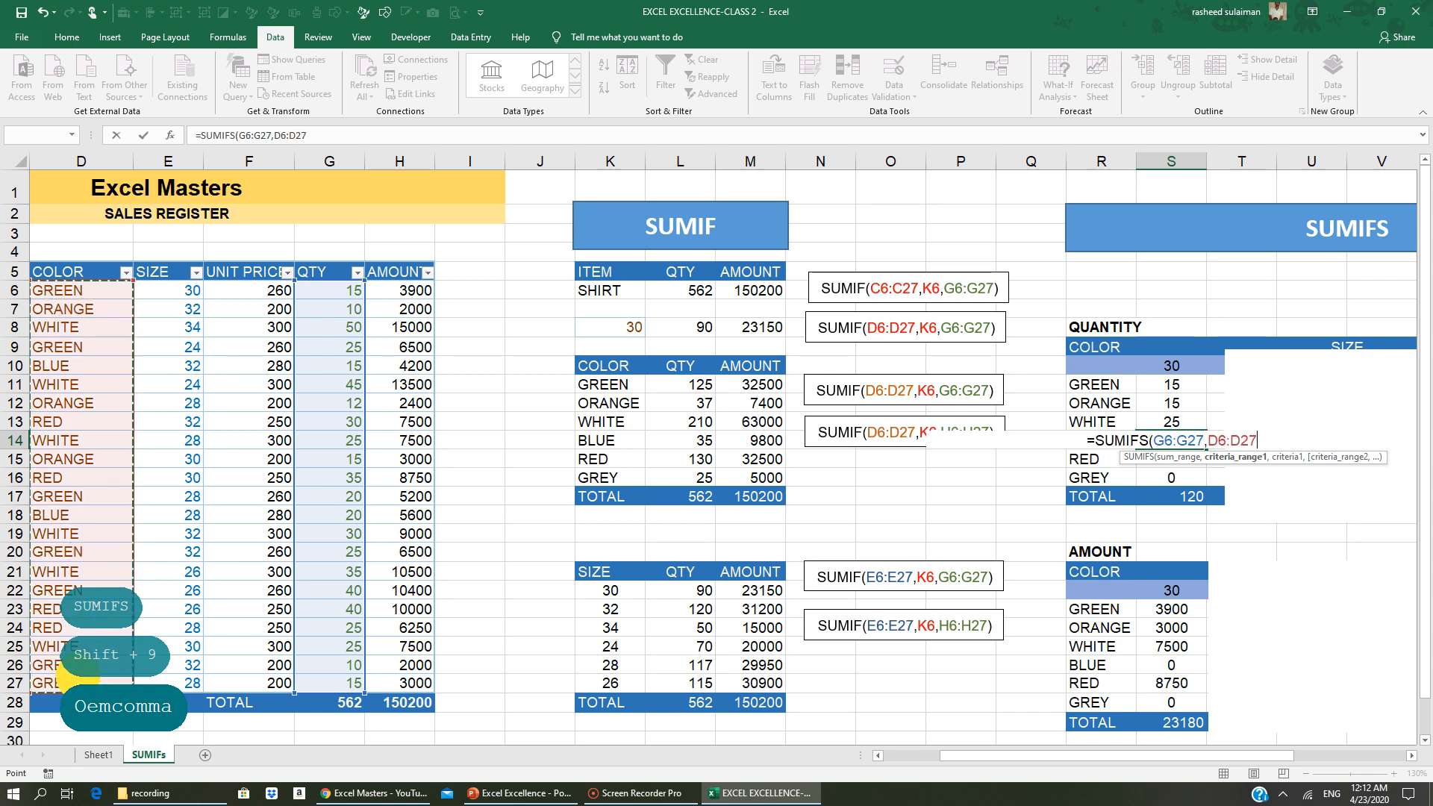
{"action": "type", "text": ","}
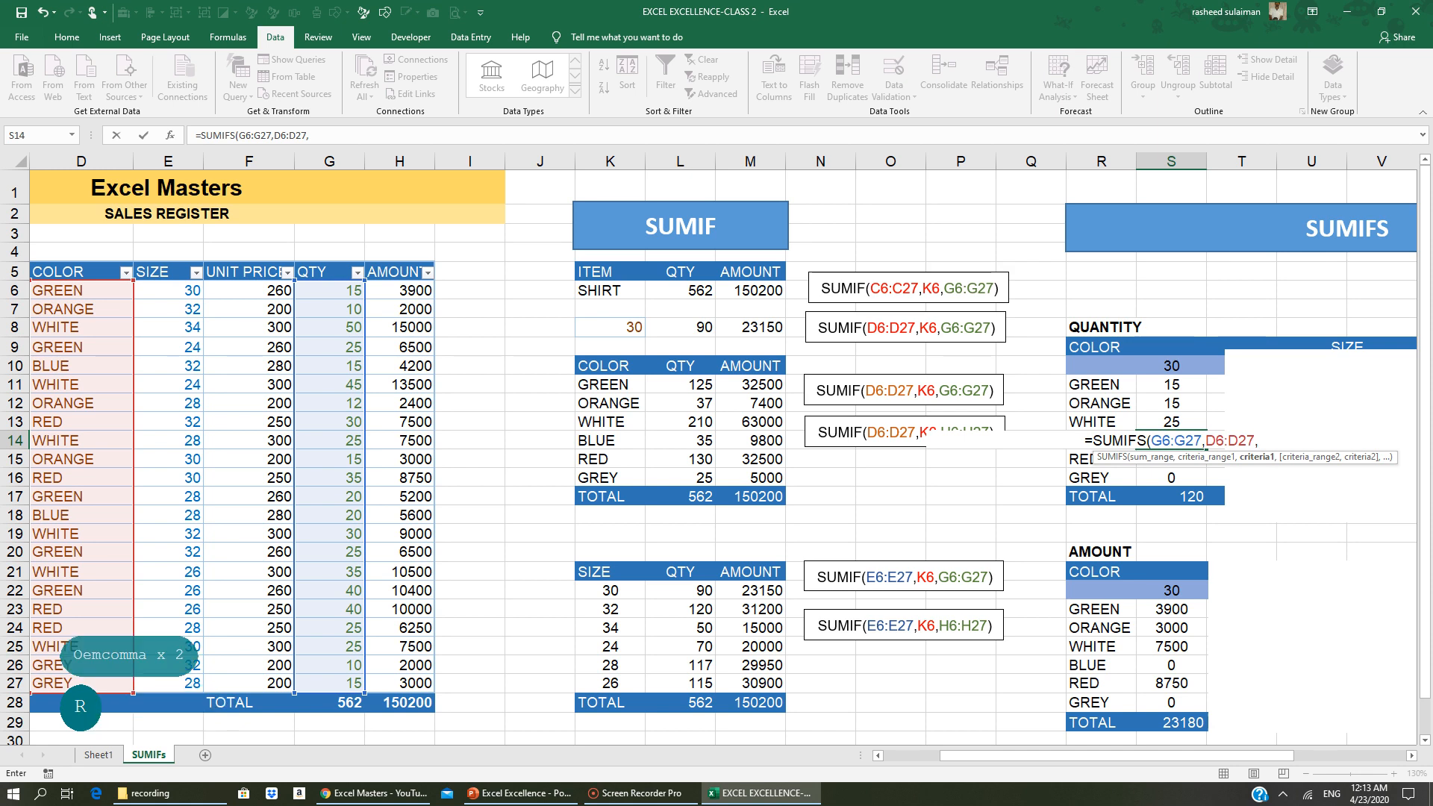
Complete the S14 formula with R14 as color criterion, the SIZE column, E6:E27, as second criteria range and S10 as its criterion
{"action": "type", "text": "R14"}
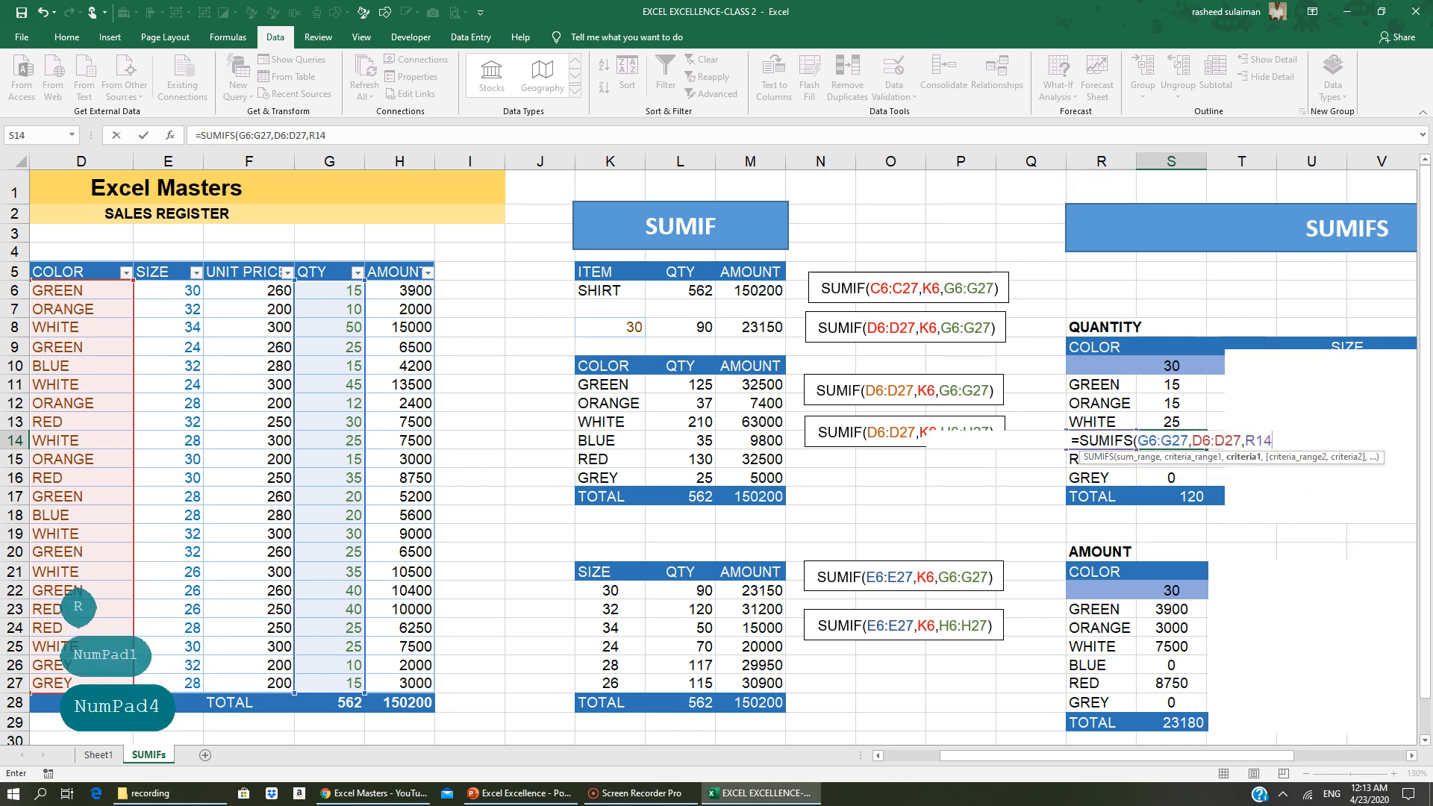
{"action": "type", "text": ","}
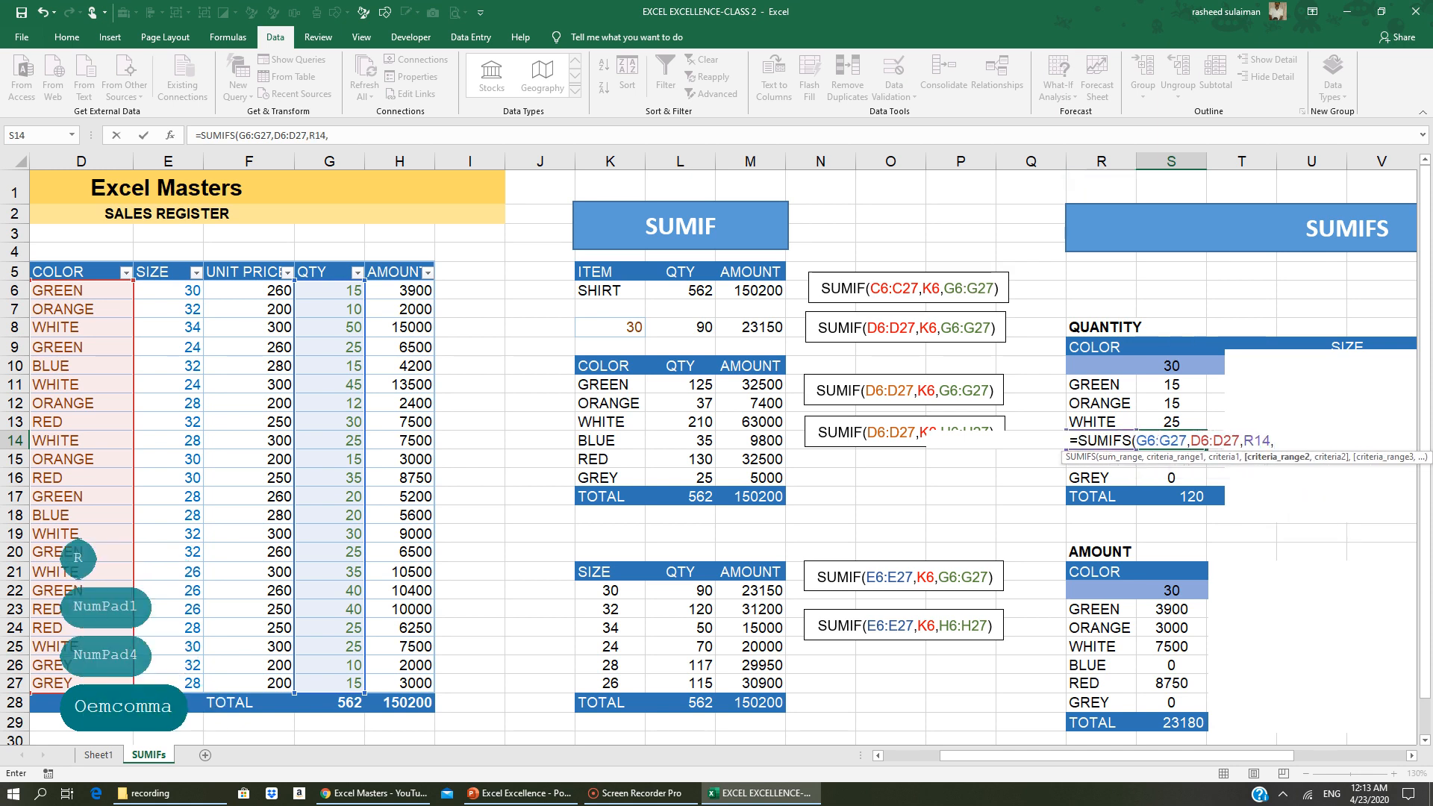
{"action": "left_click_drag", "start_coordinate": [172, 291], "coordinate": [190, 683]}
{"action": "type", "text": ","}
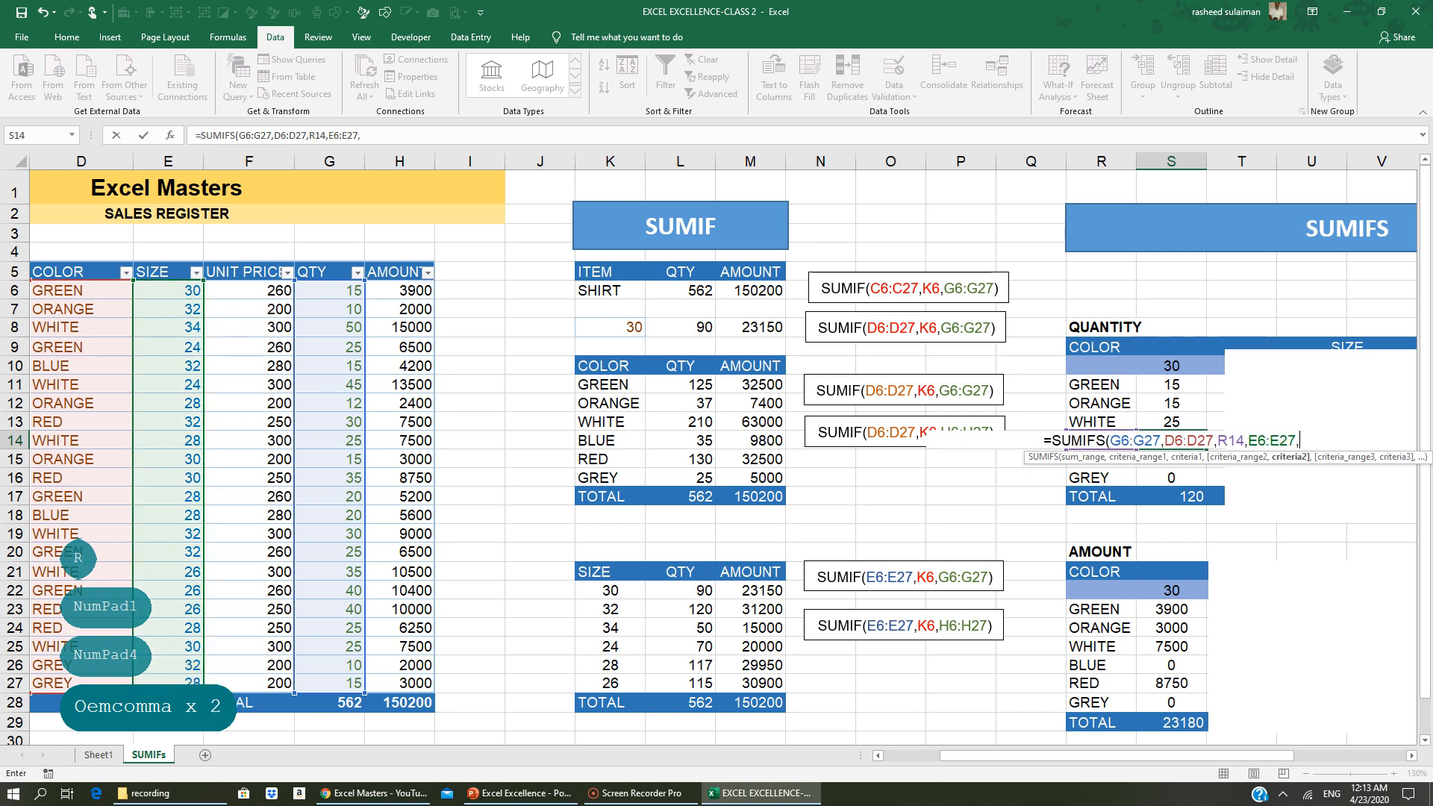
{"action": "left_click", "coordinate": [1164, 368]}
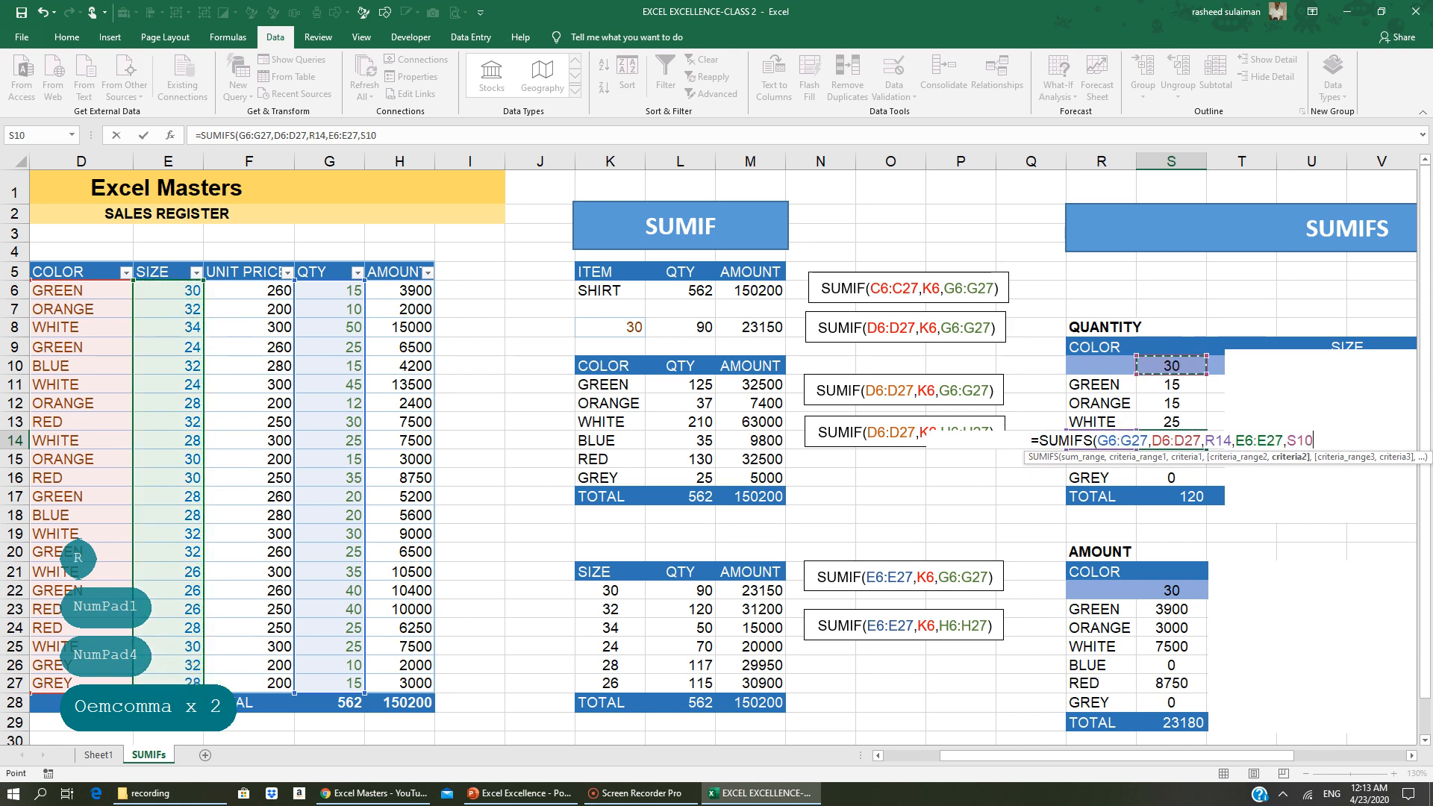
{"action": "key", "text": "Return"}
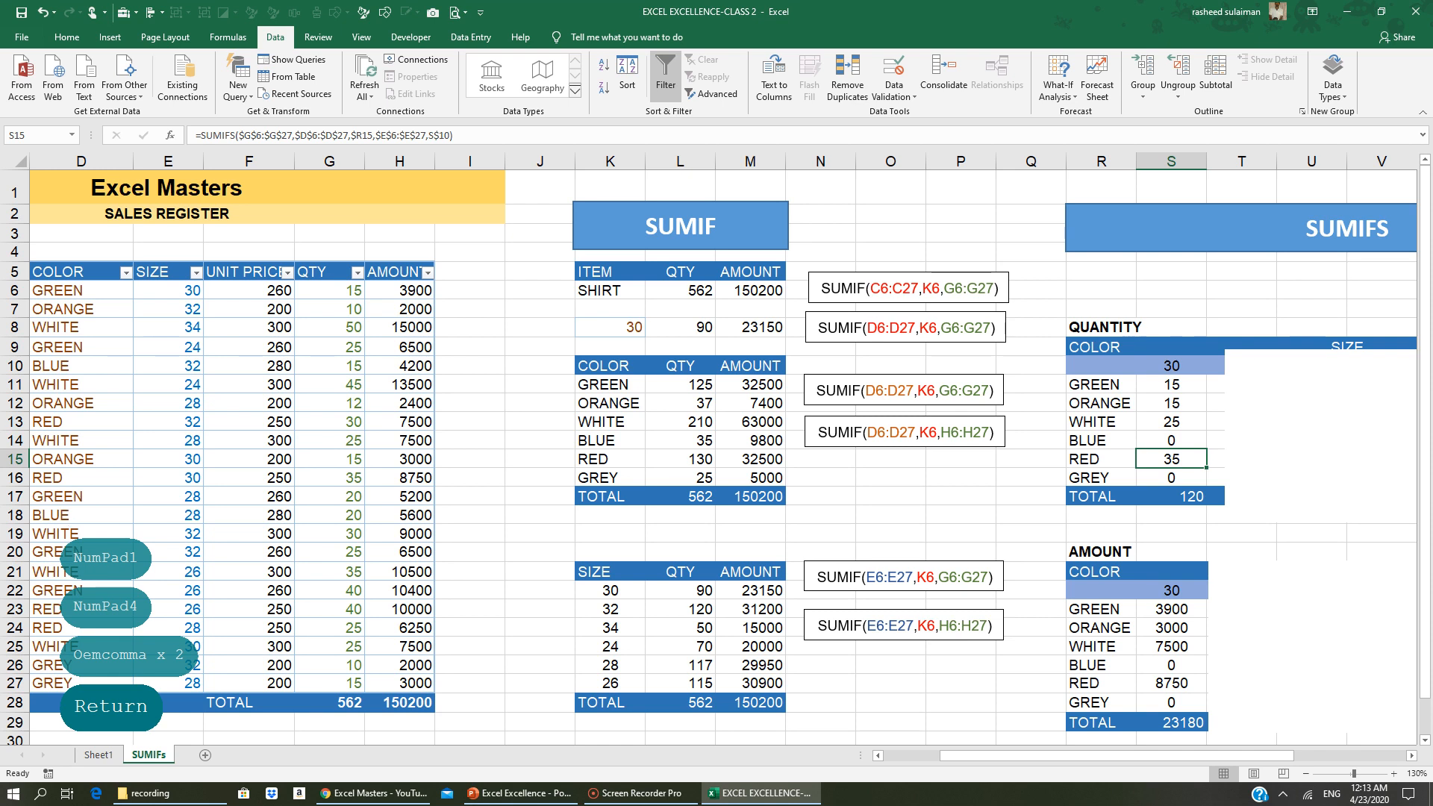
Filter the sales register's COLOR column to RED only, and clear that filter
{"action": "left_click", "coordinate": [1171, 440]}
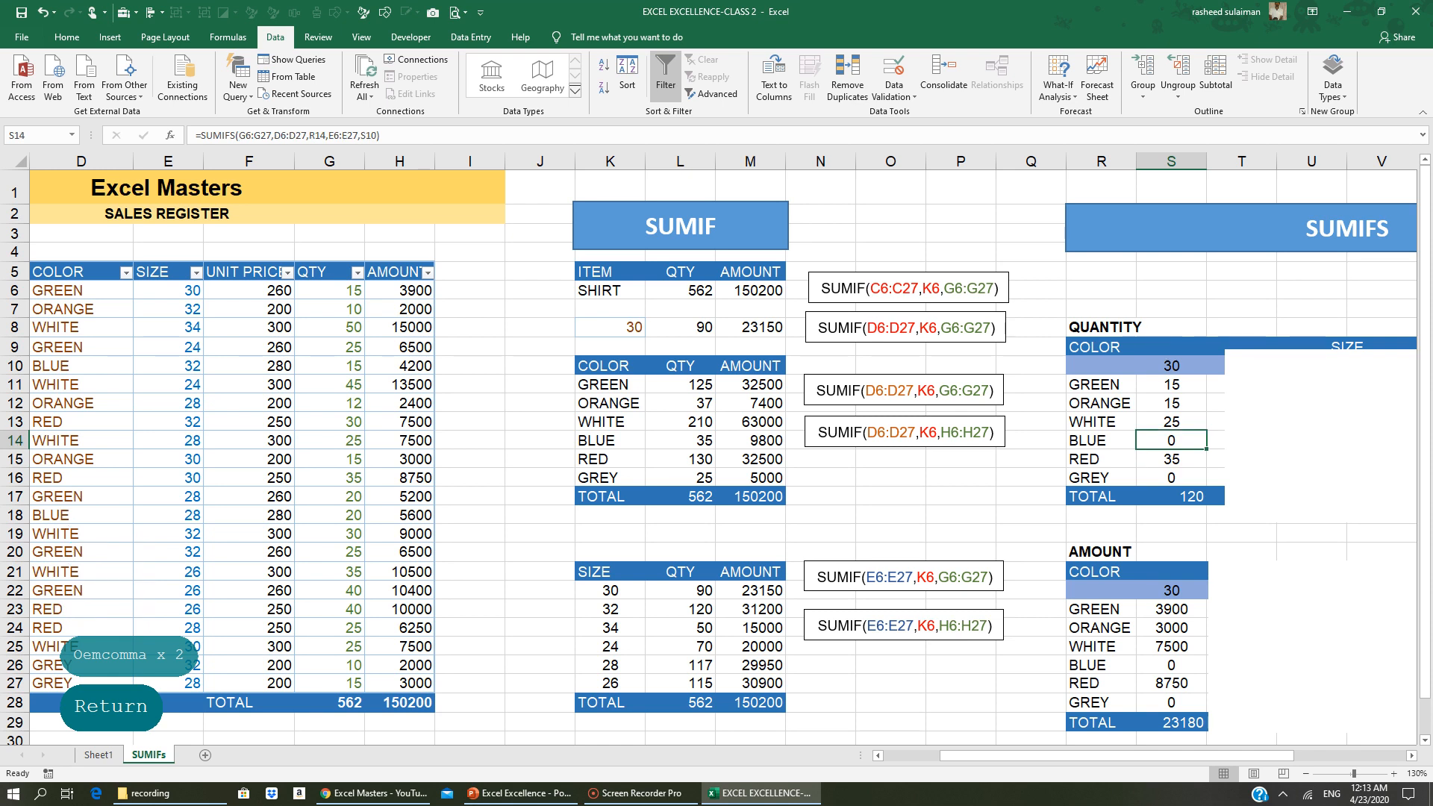
{"action": "left_click", "coordinate": [126, 273]}
{"action": "left_click", "coordinate": [68, 419]}
{"action": "left_click", "coordinate": [56, 486]}
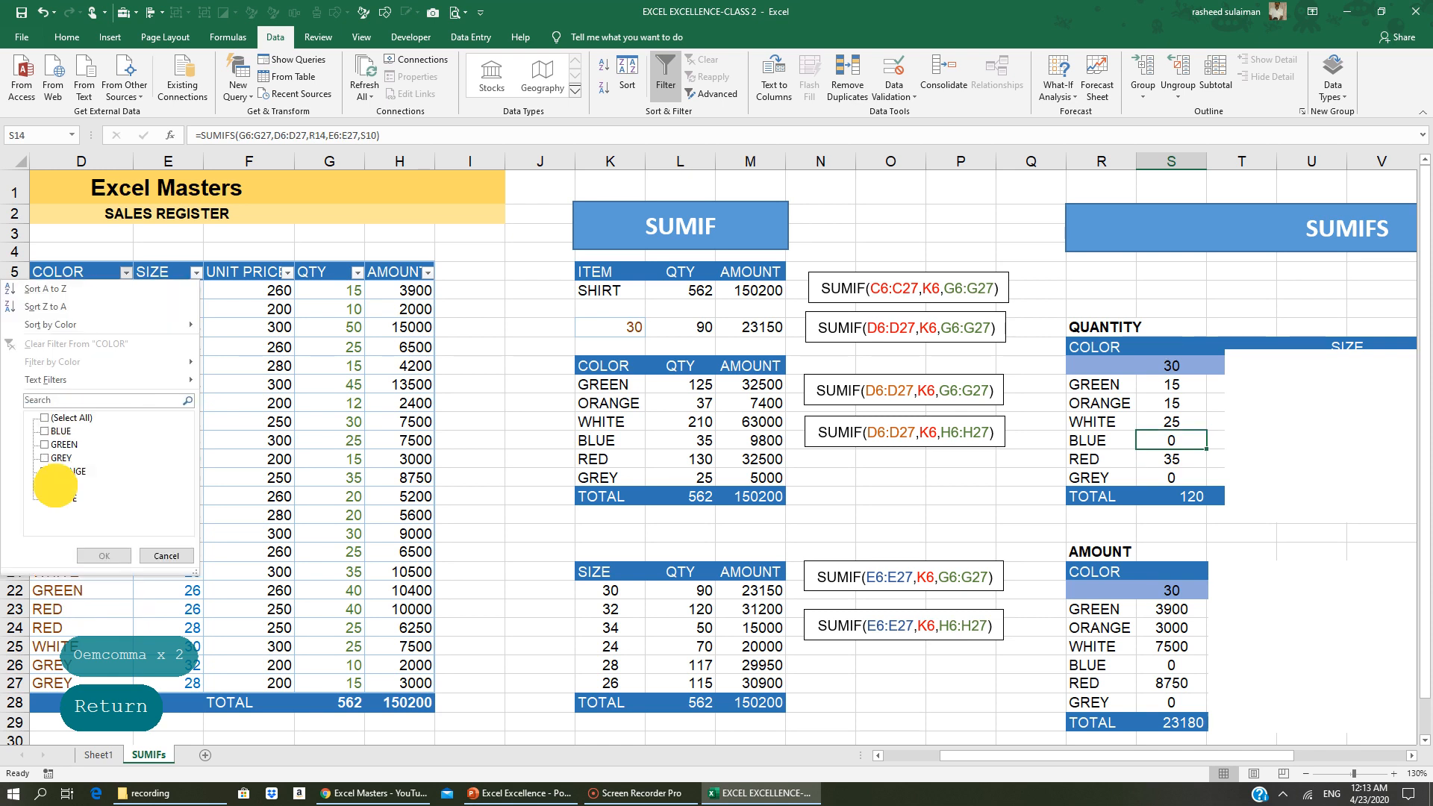
{"action": "left_click", "coordinate": [103, 556]}
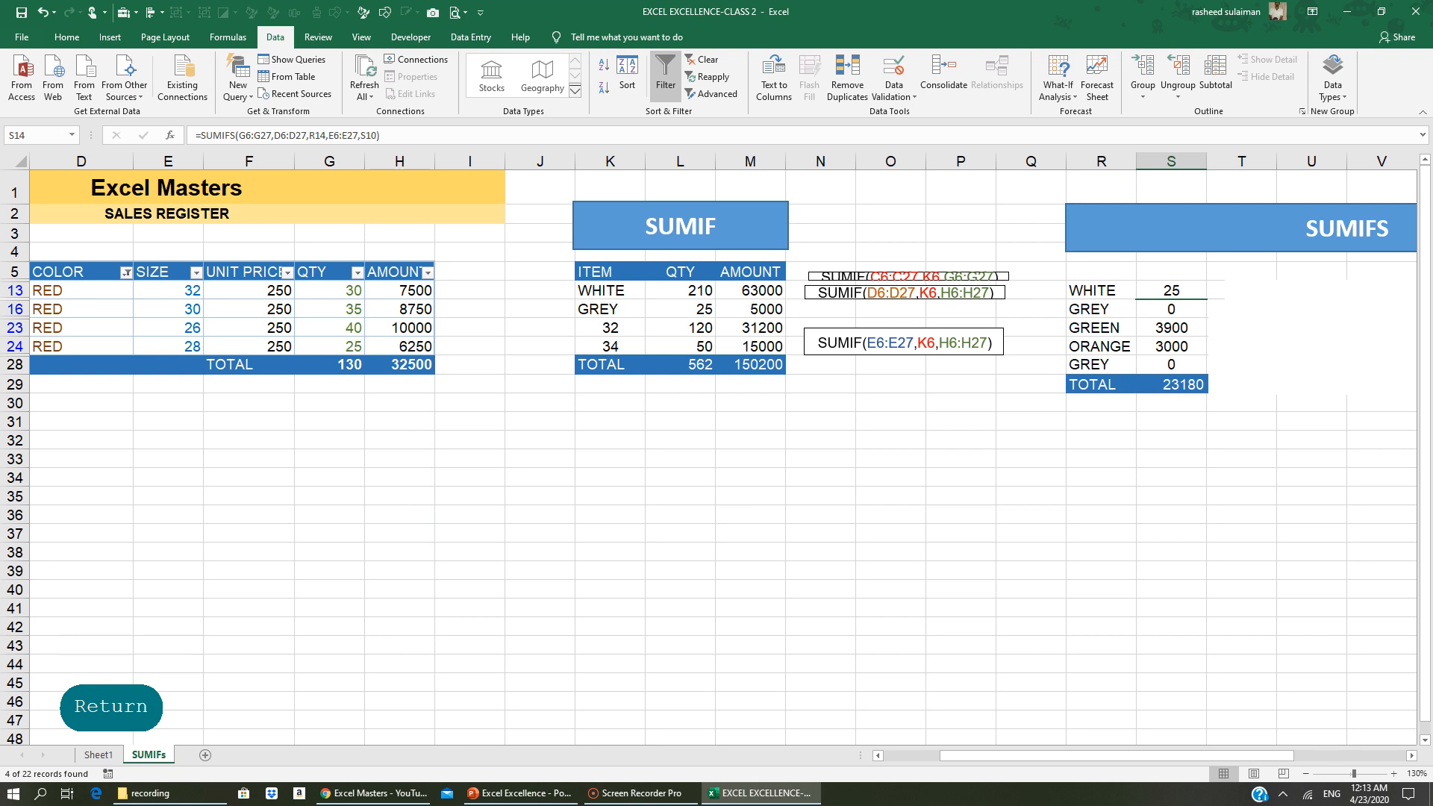
{"action": "left_click", "coordinate": [172, 291]}
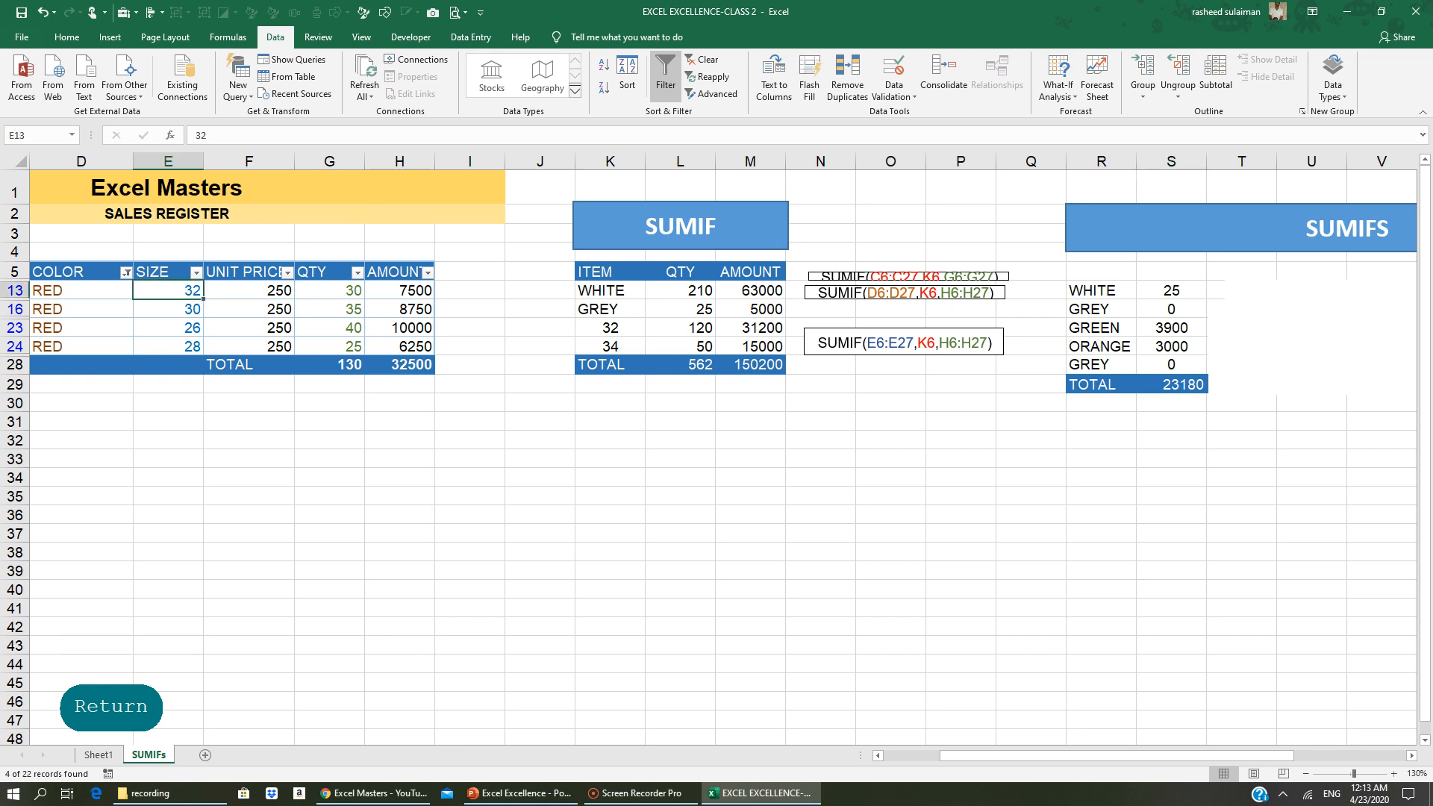
{"action": "left_click", "coordinate": [701, 59]}
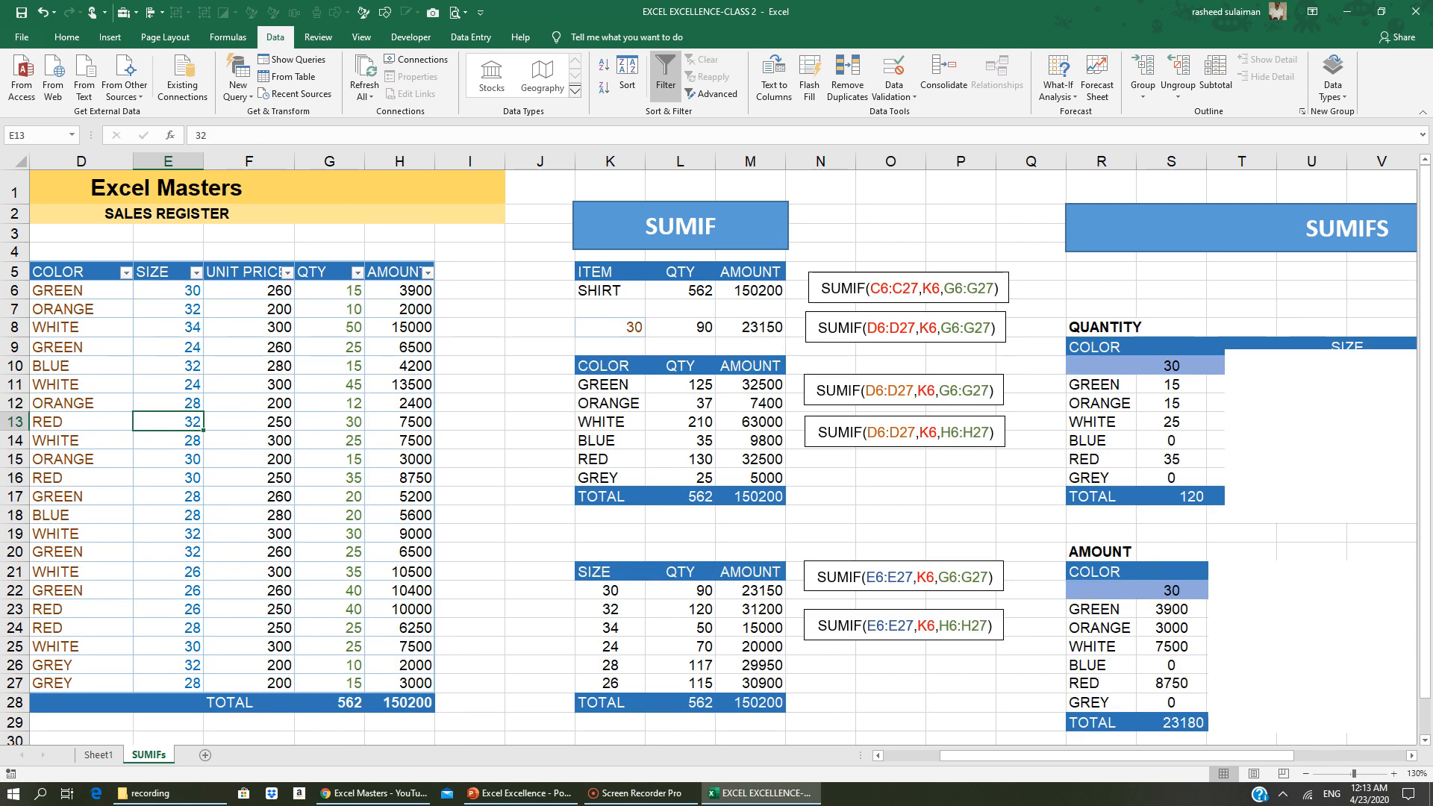
Filter the sales register's COLOR column to show only BLUE rows for checking the S14 quantity
{"action": "left_click", "coordinate": [1172, 440]}
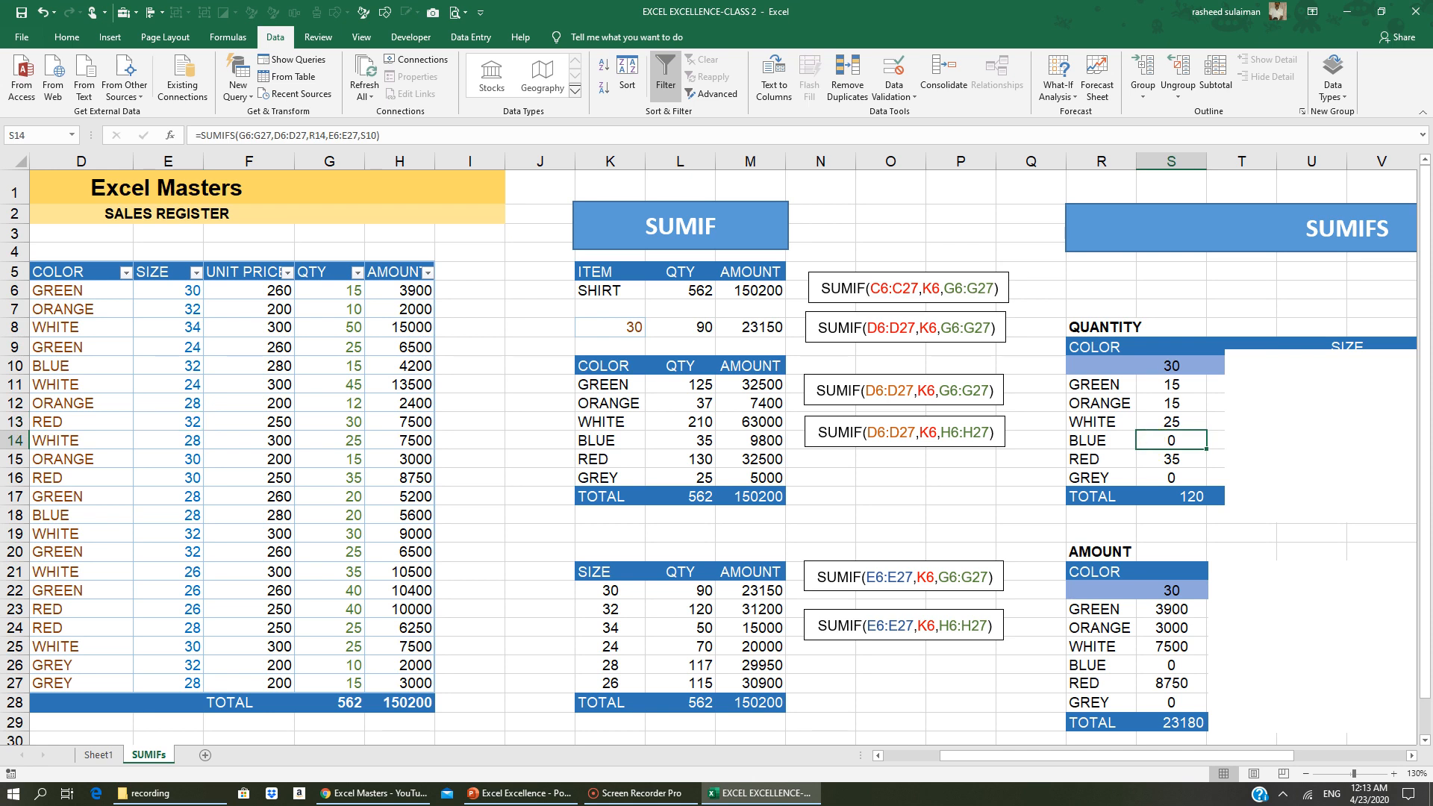
{"action": "left_click", "coordinate": [125, 272]}
{"action": "left_click", "coordinate": [45, 417]}
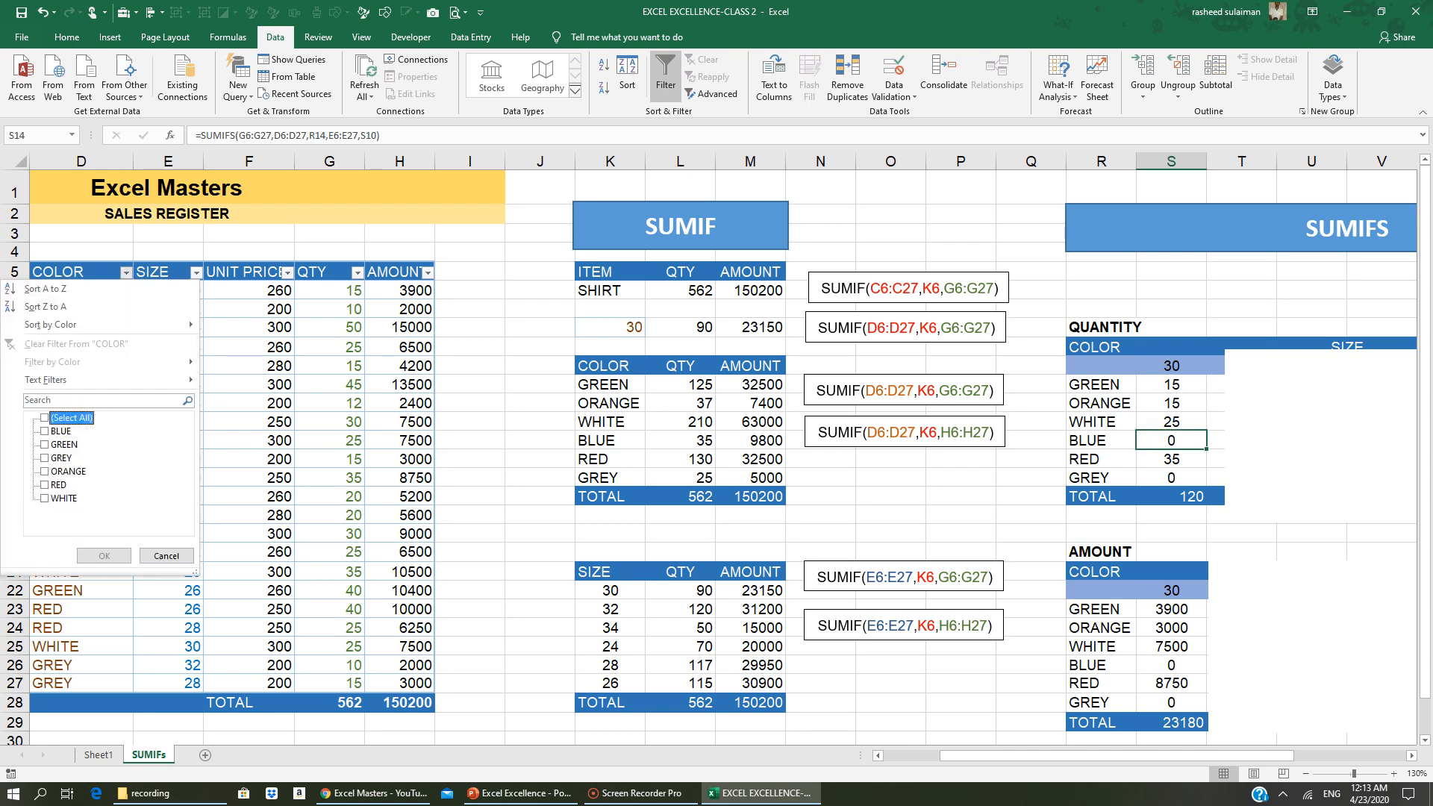
{"action": "left_click", "coordinate": [45, 431]}
{"action": "left_click", "coordinate": [104, 556]}
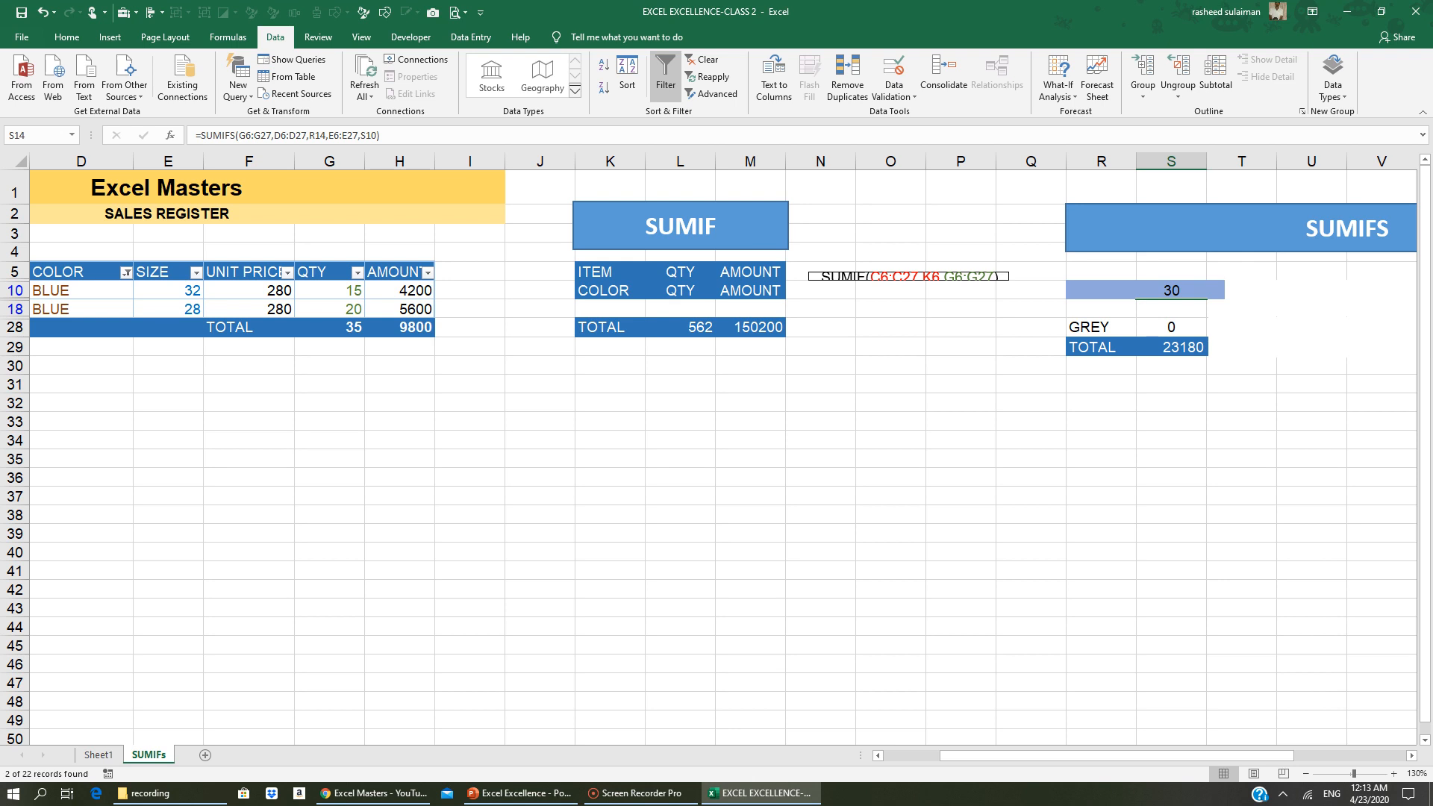
Clear the sales register's COLOR filter and inspect the RED and GREY quantity formulas in S15 and S16
{"action": "left_click", "coordinate": [179, 307]}
{"action": "left_click", "coordinate": [703, 59]}
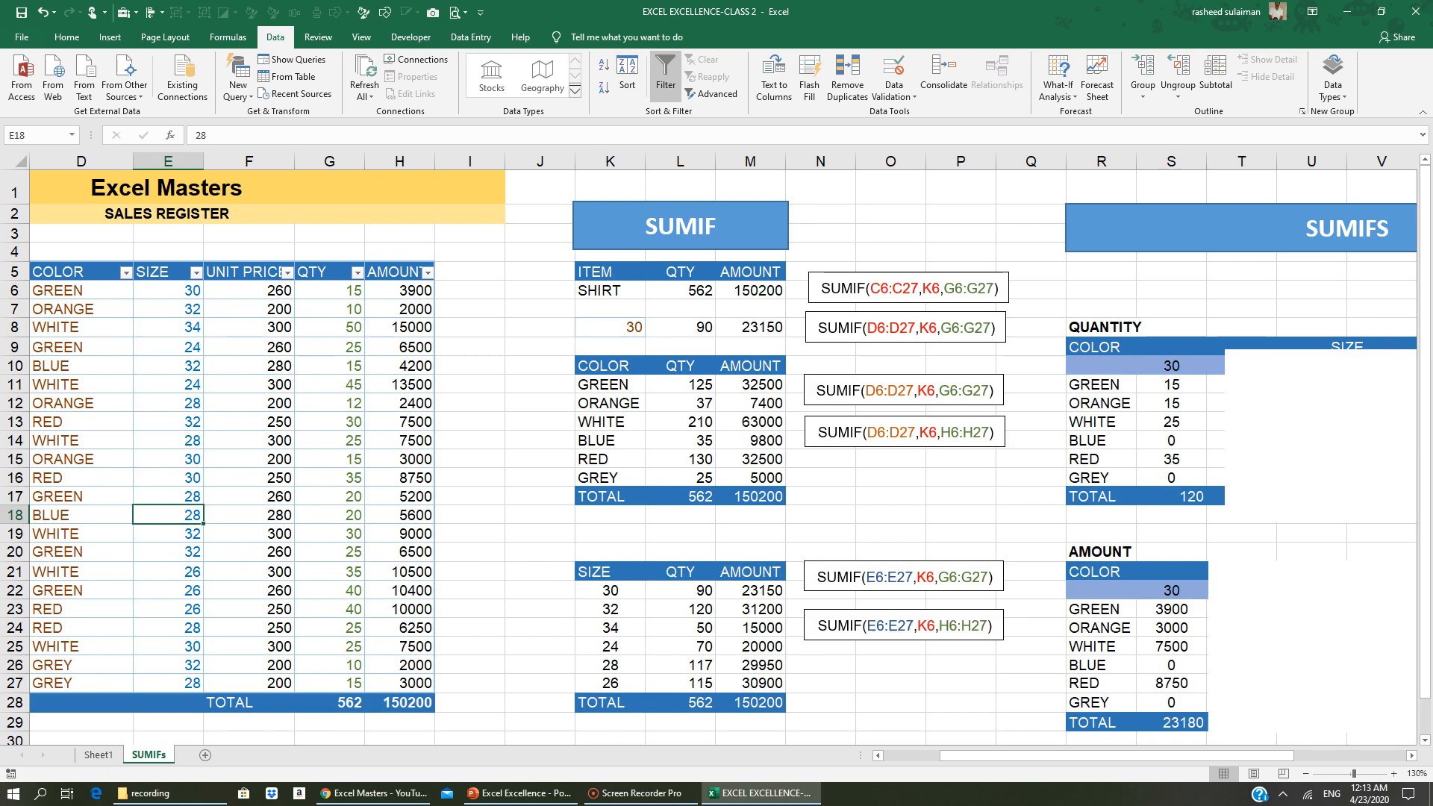
{"action": "left_click", "coordinate": [1174, 460]}
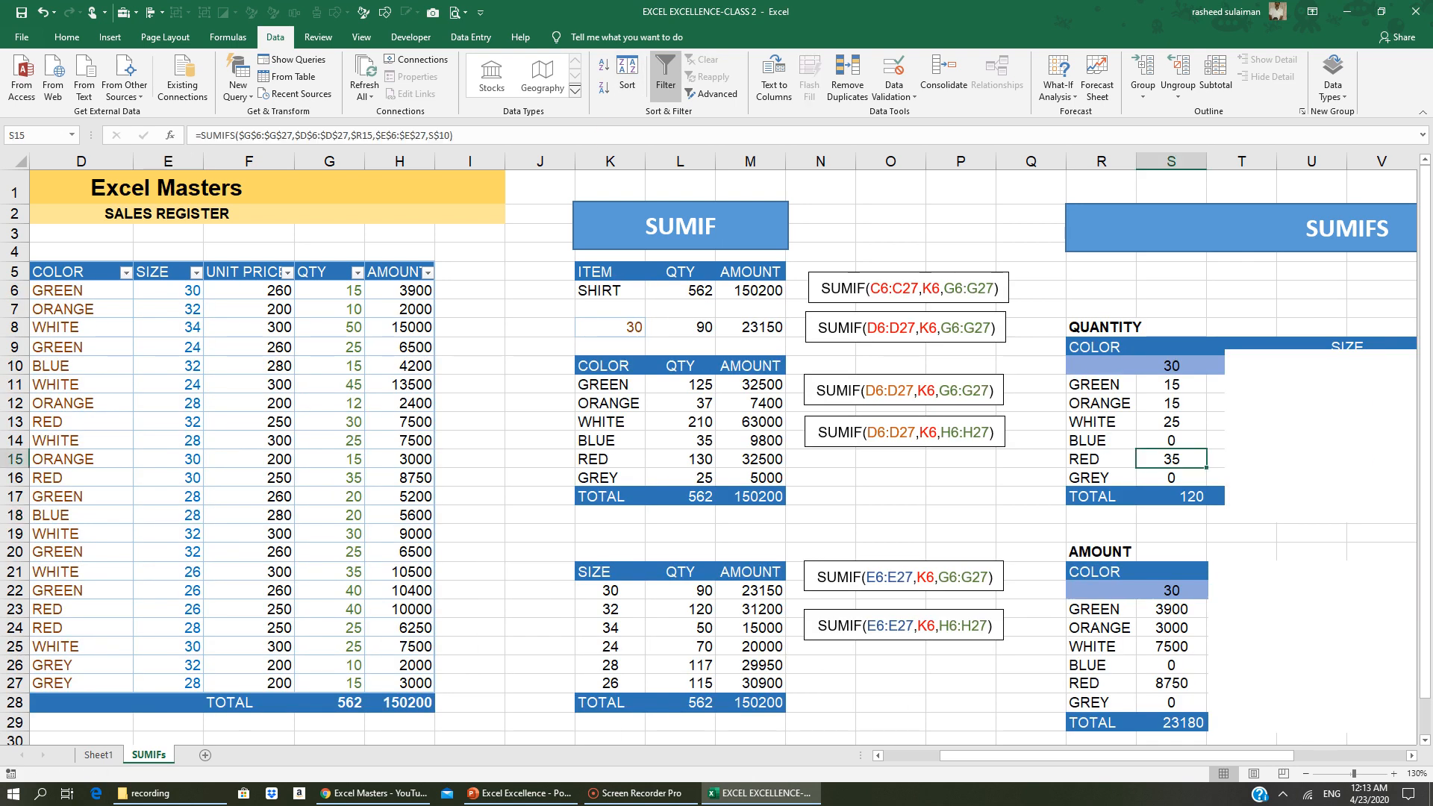
{"action": "left_click", "coordinate": [1176, 479]}
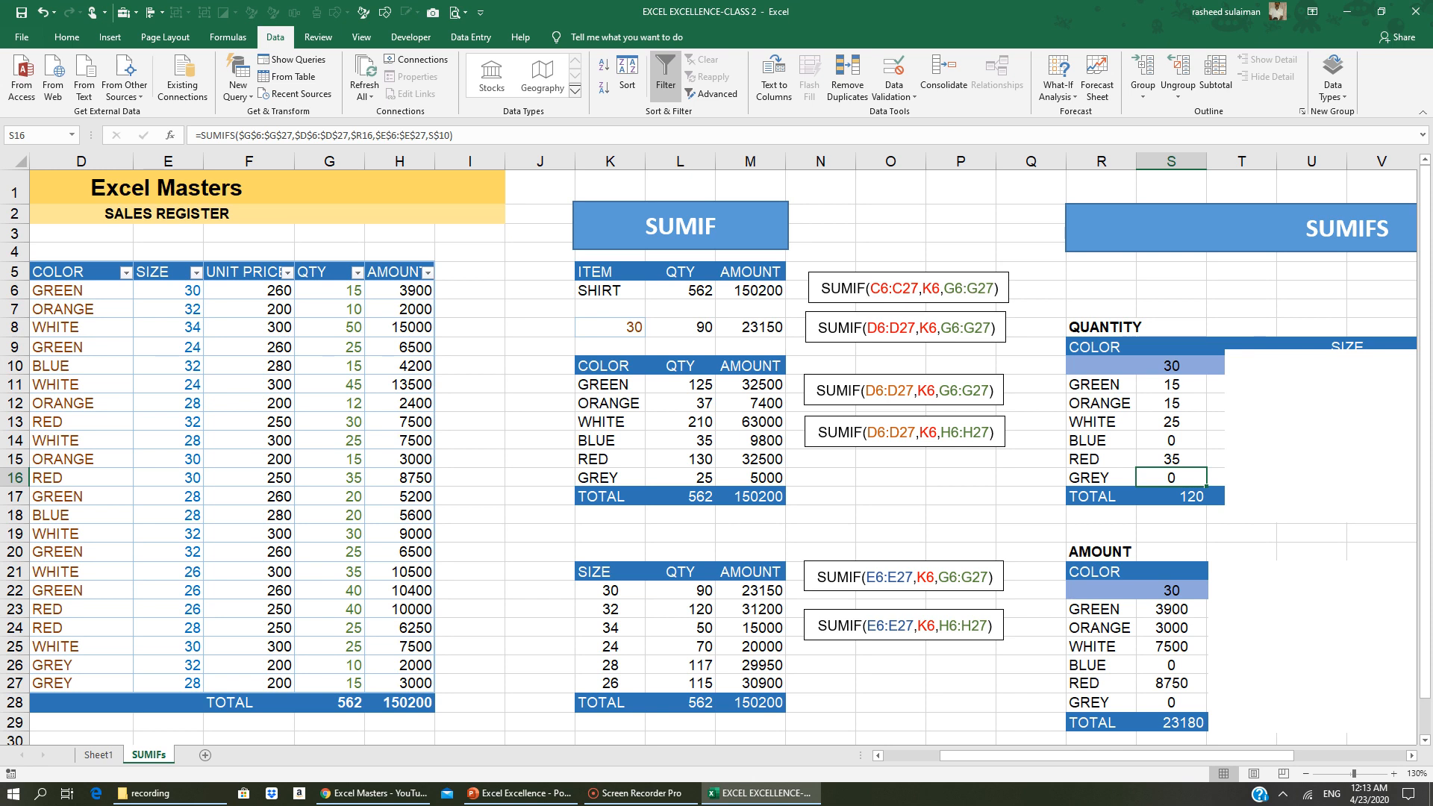
Delete the white rectangle covering the remaining size columns of the SUMIFS QUANTITY table
{"action": "left_click", "coordinate": [1412, 756]}
{"action": "left_click", "coordinate": [1412, 755]}
{"action": "left_click", "coordinate": [1412, 756]}
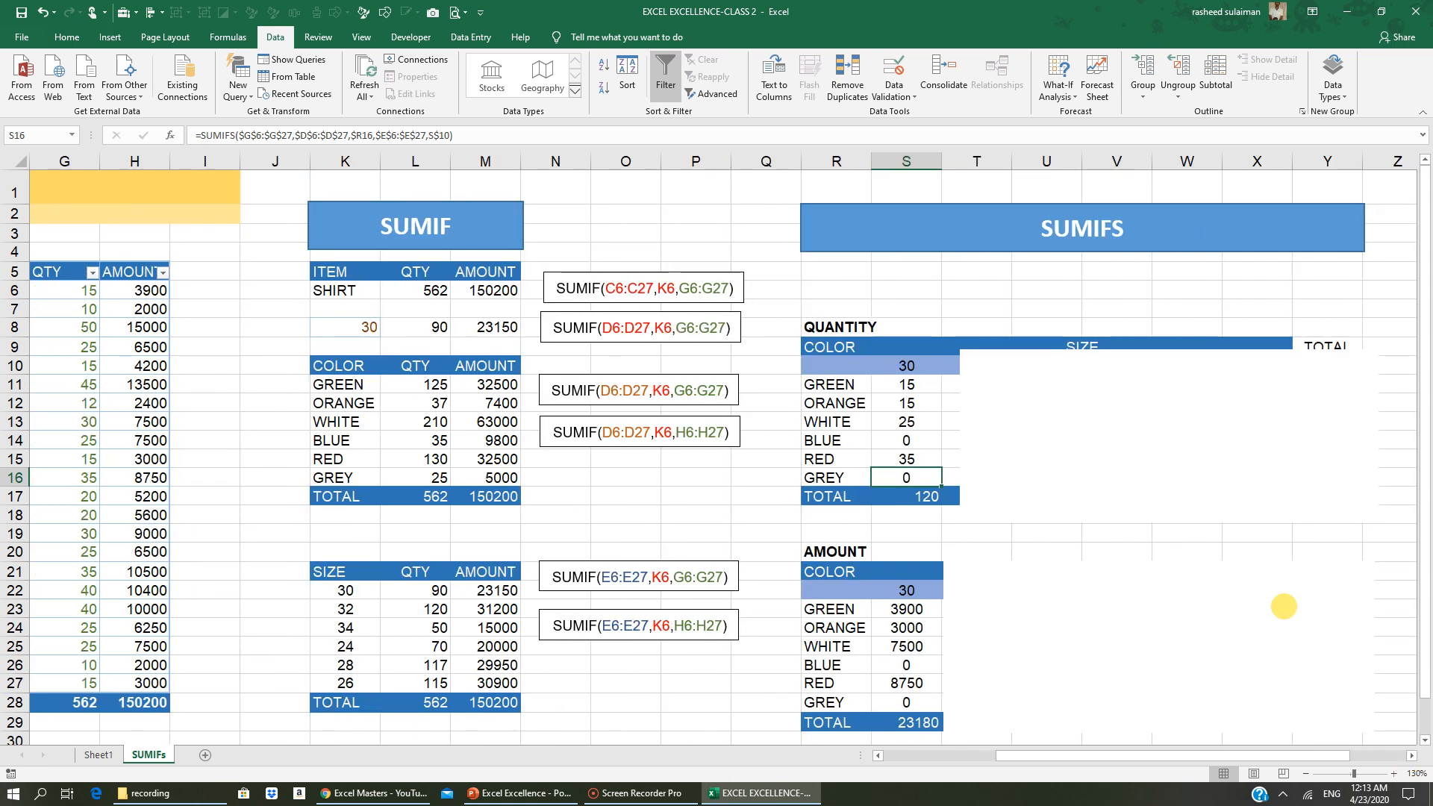
{"action": "left_click_drag", "start_coordinate": [1046, 410], "coordinate": [1426, 403]}
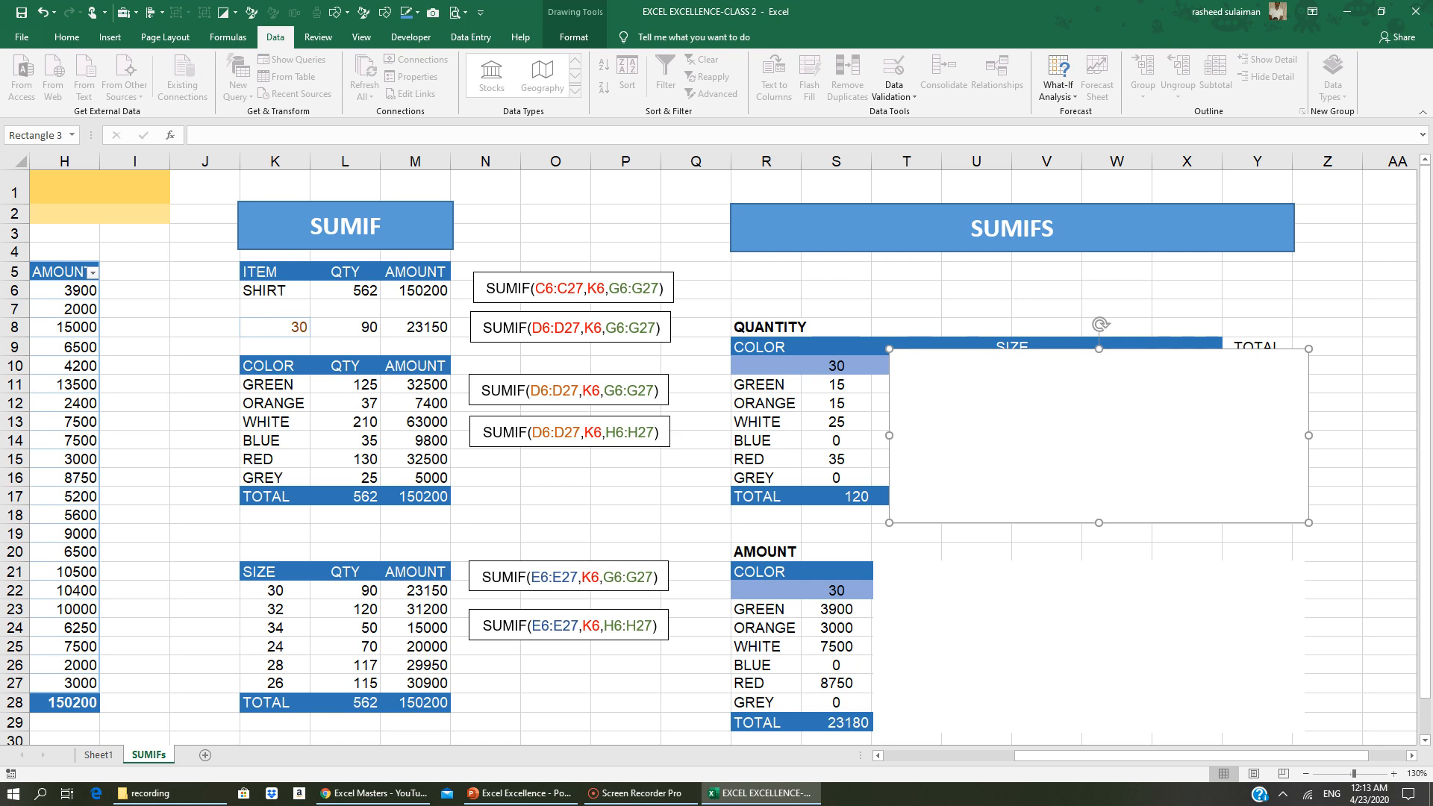
{"action": "left_click_drag", "start_coordinate": [1062, 412], "coordinate": [1424, 440]}
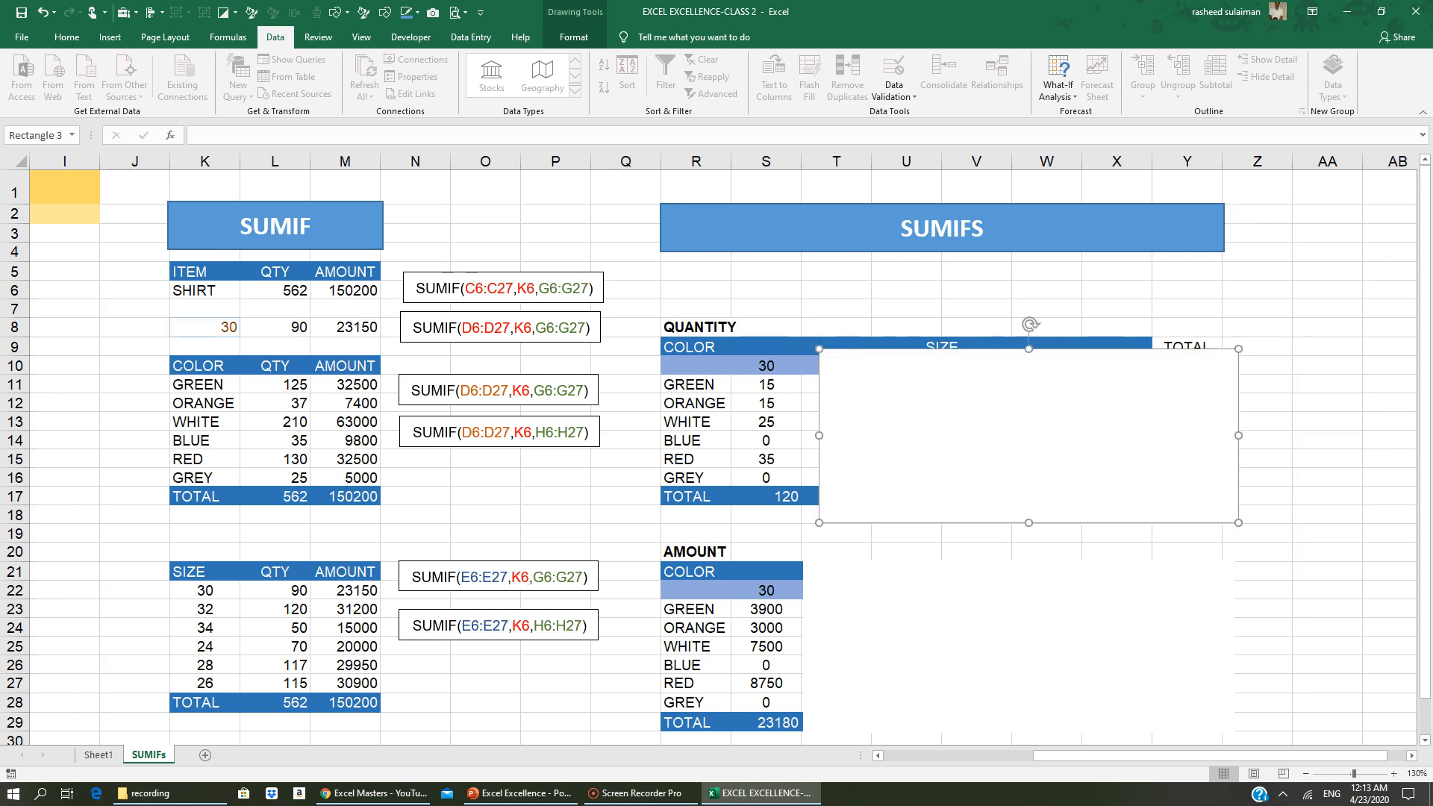
{"action": "key", "text": "Delete"}
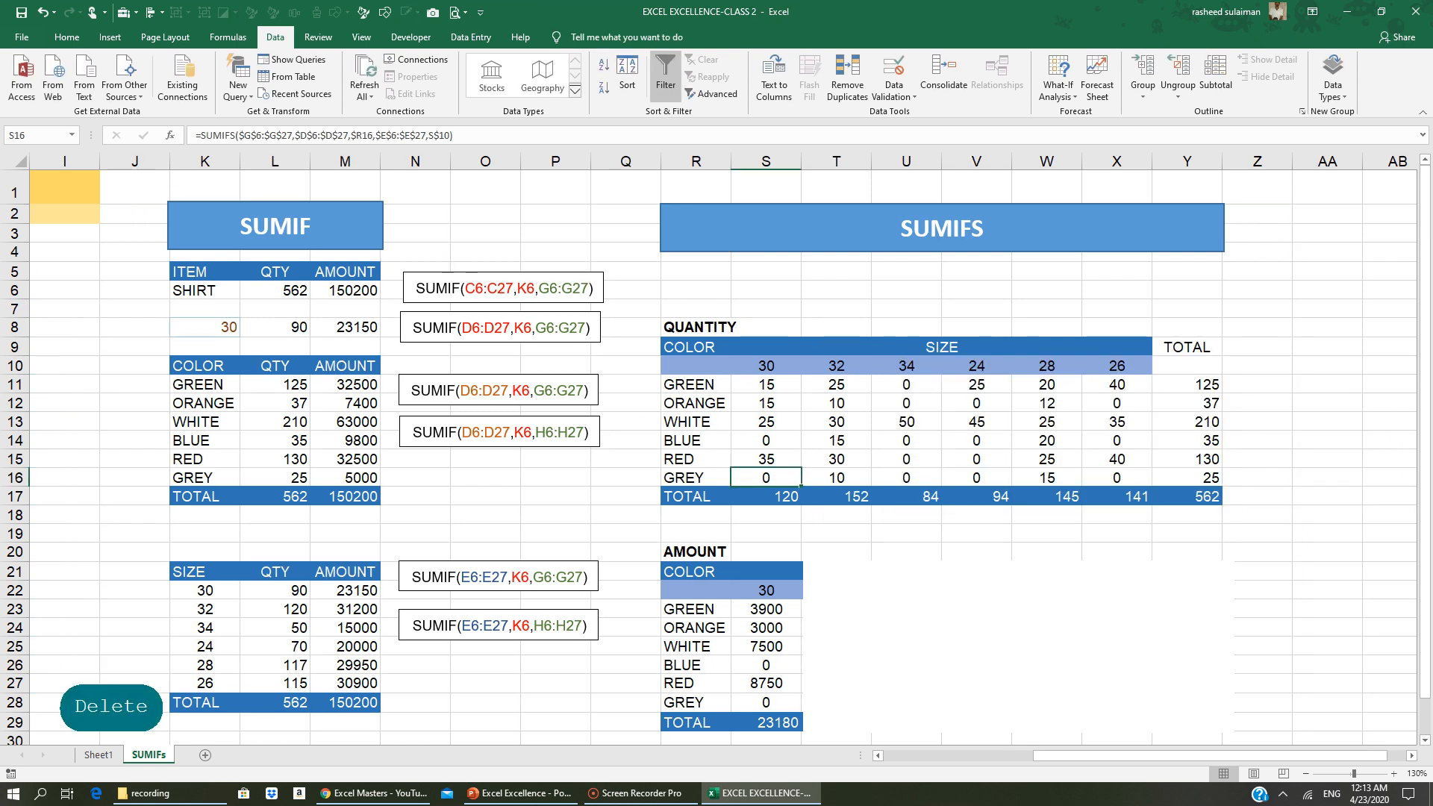
Begin a SUMIFS formula in T11 with G6:G27 as sum range and the COLOR column, D6:D27, as first criteria range
{"action": "left_click", "coordinate": [835, 382]}
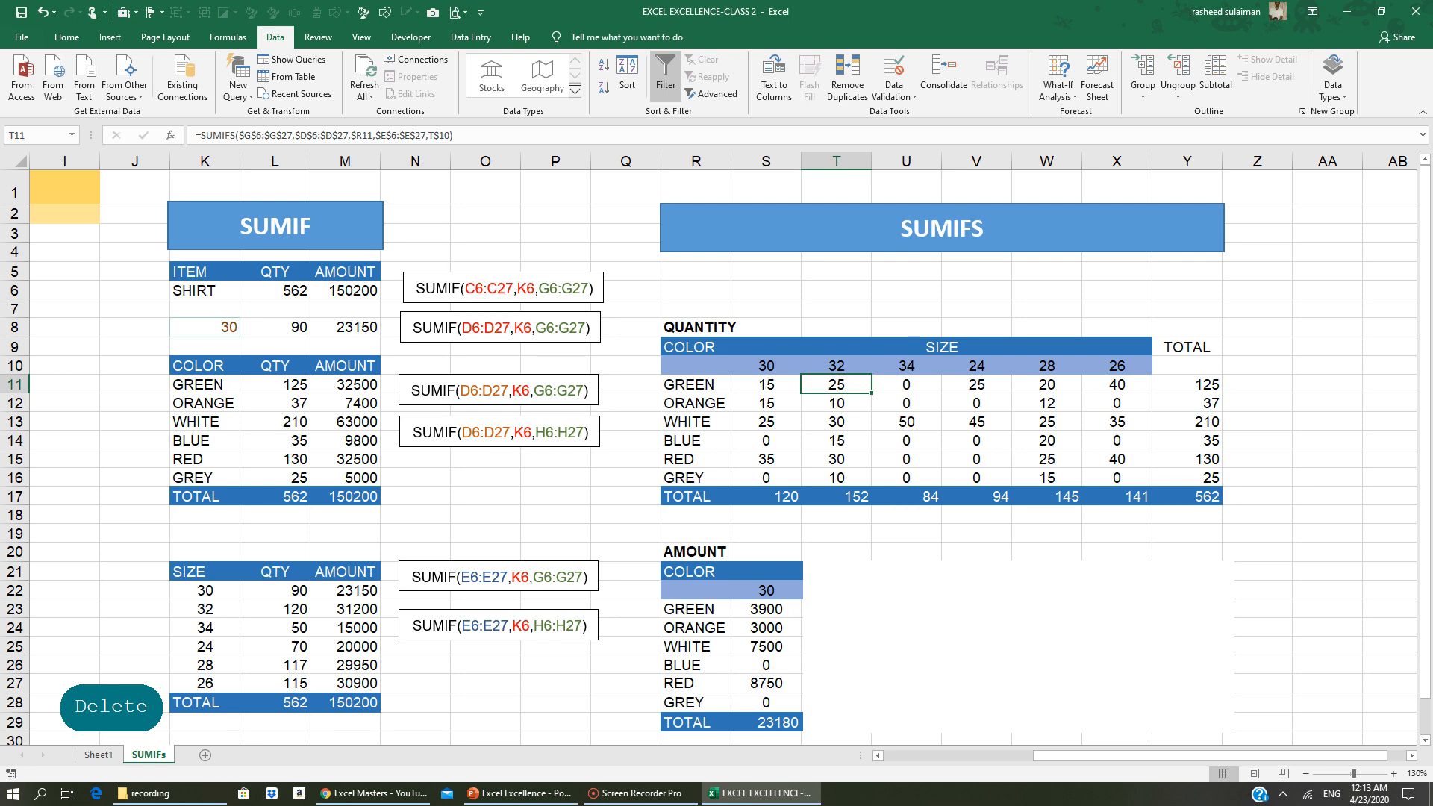
{"action": "type", "text": "="}
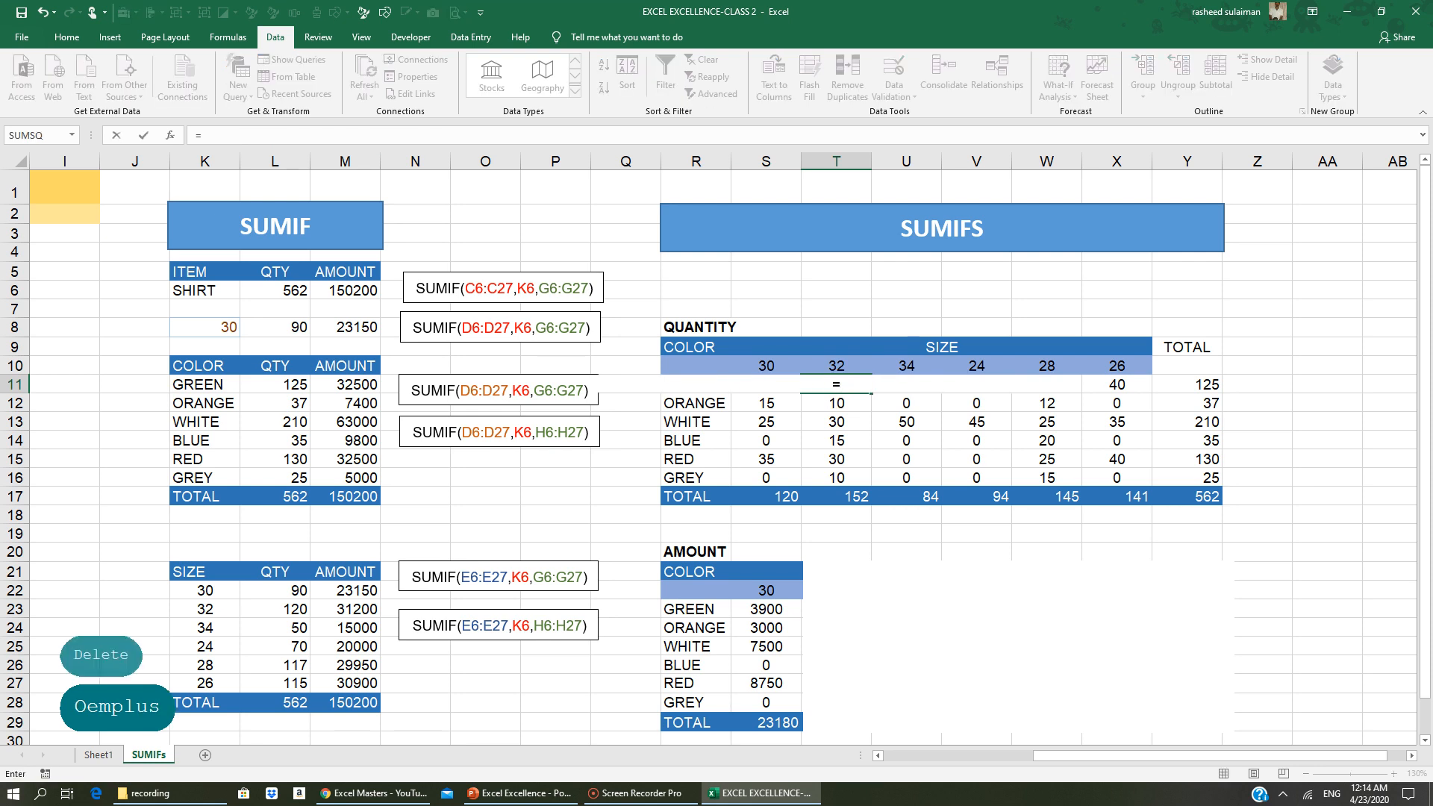
{"action": "type", "text": "SUMIF"}
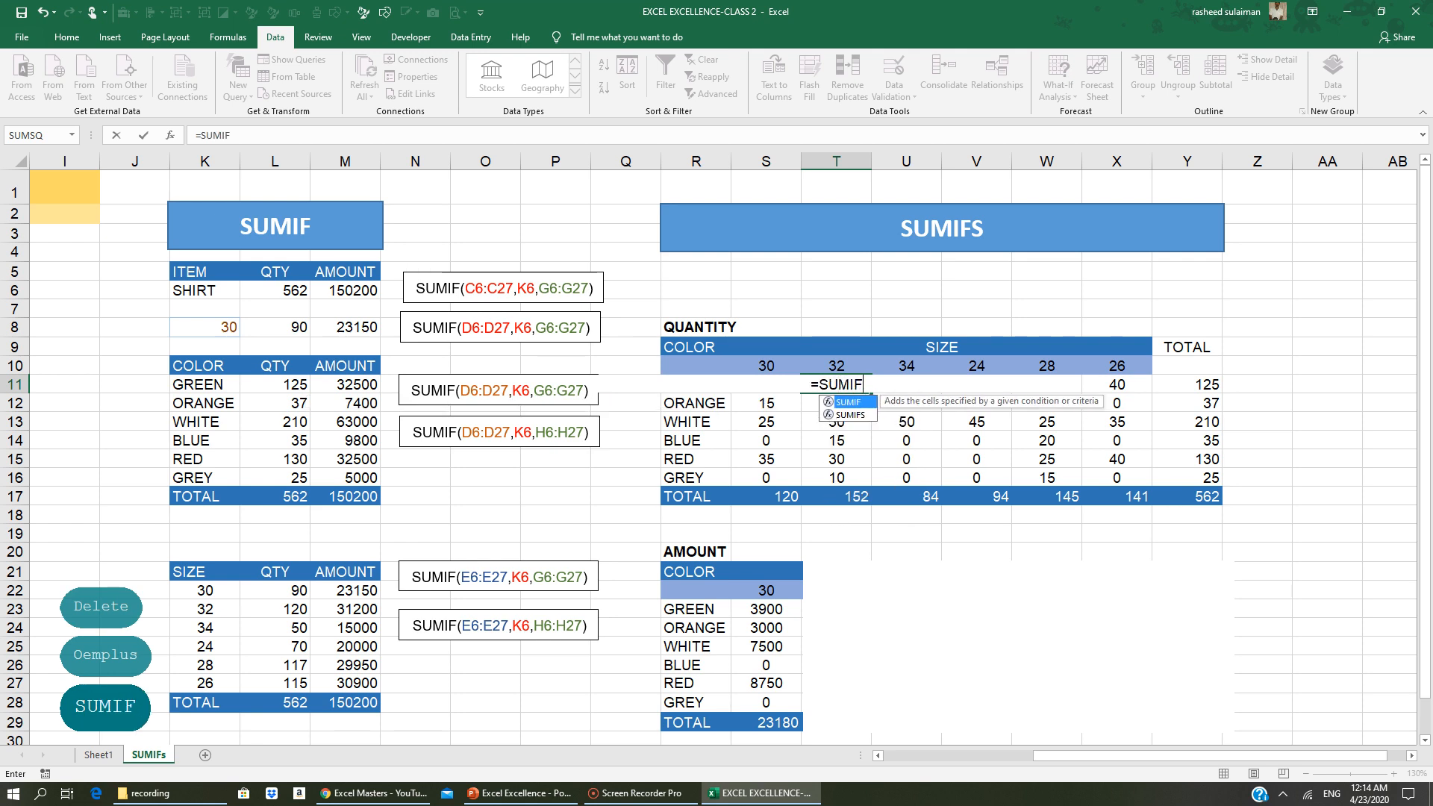
{"action": "type", "text": "S("}
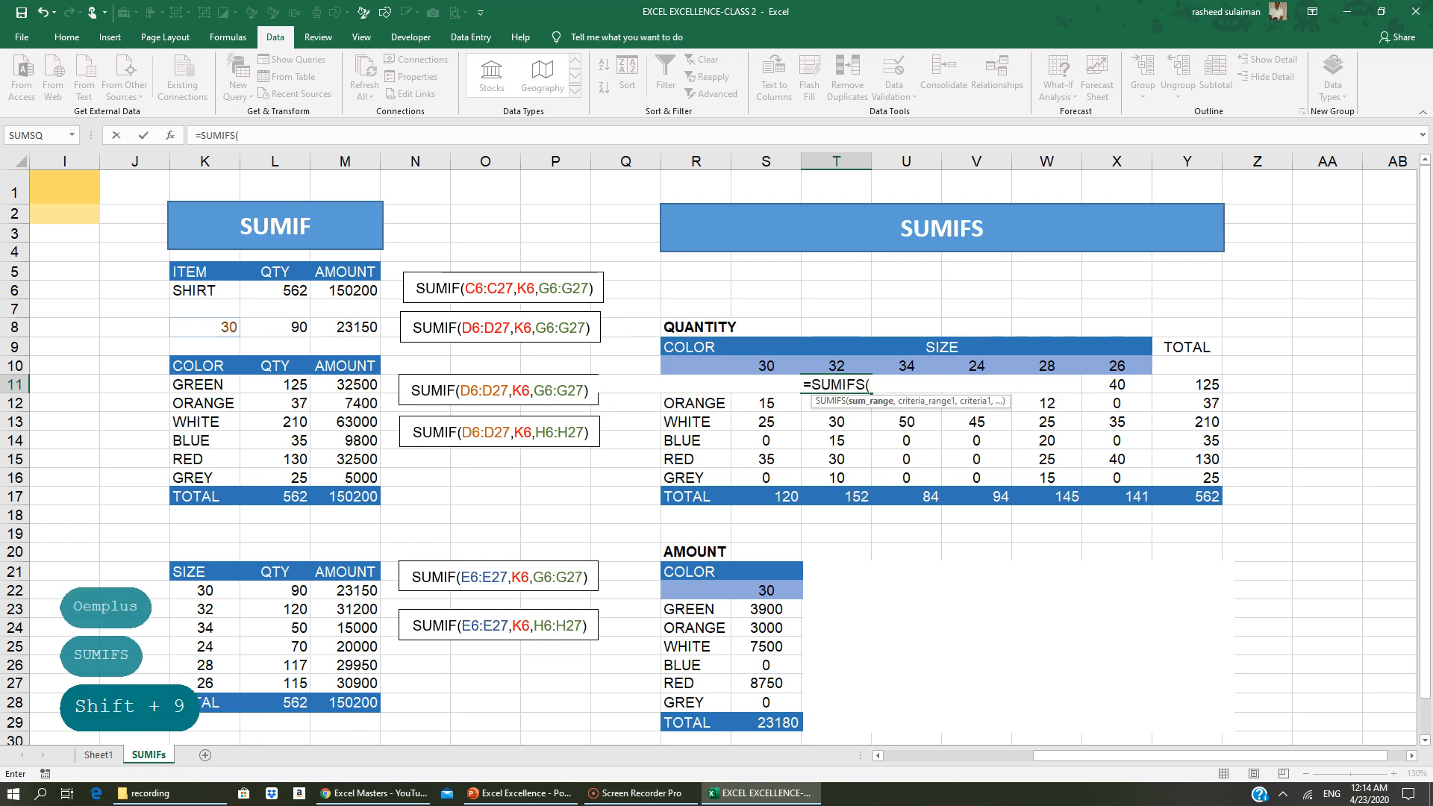
{"action": "left_click", "coordinate": [879, 755]}
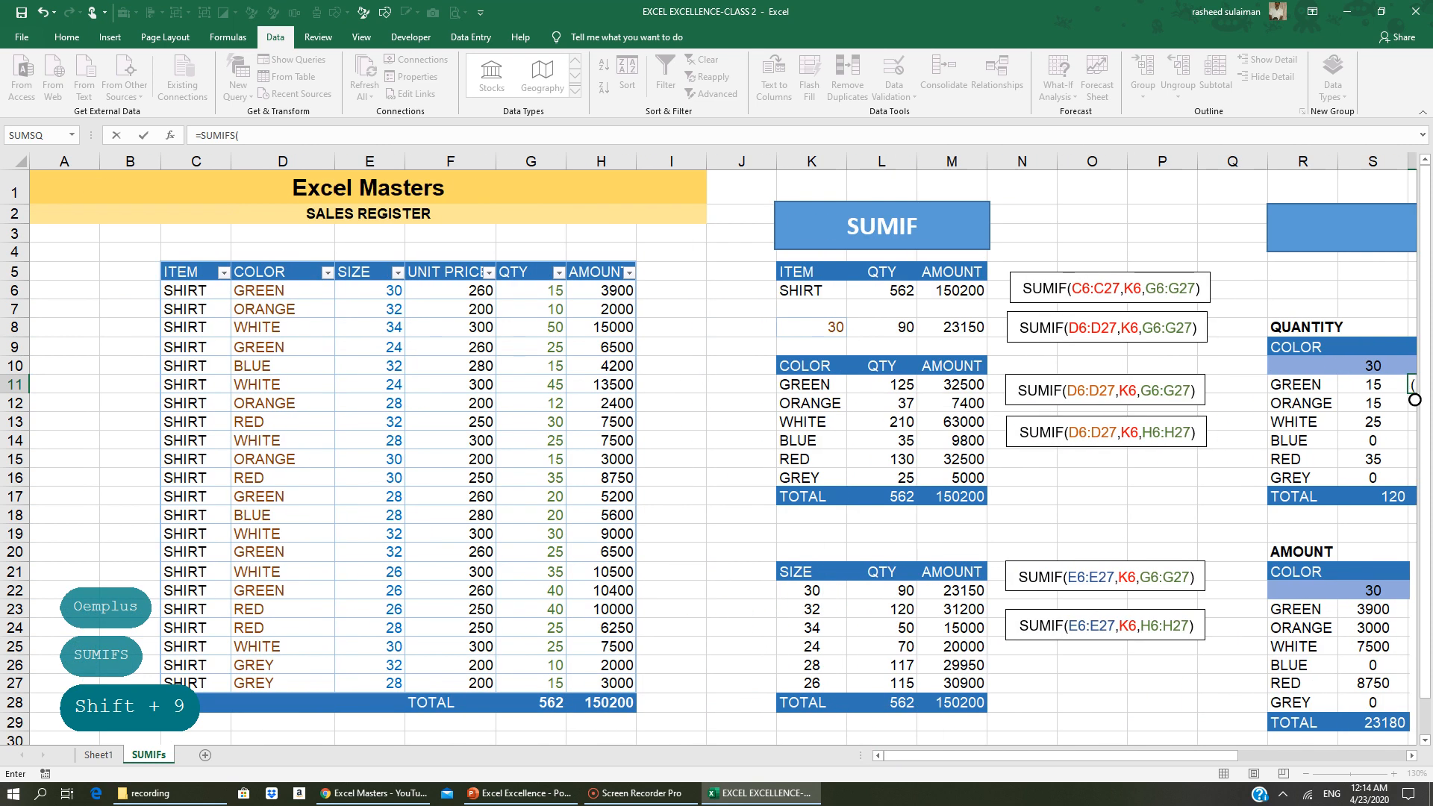
{"action": "left_click_drag", "start_coordinate": [531, 290], "coordinate": [538, 684]}
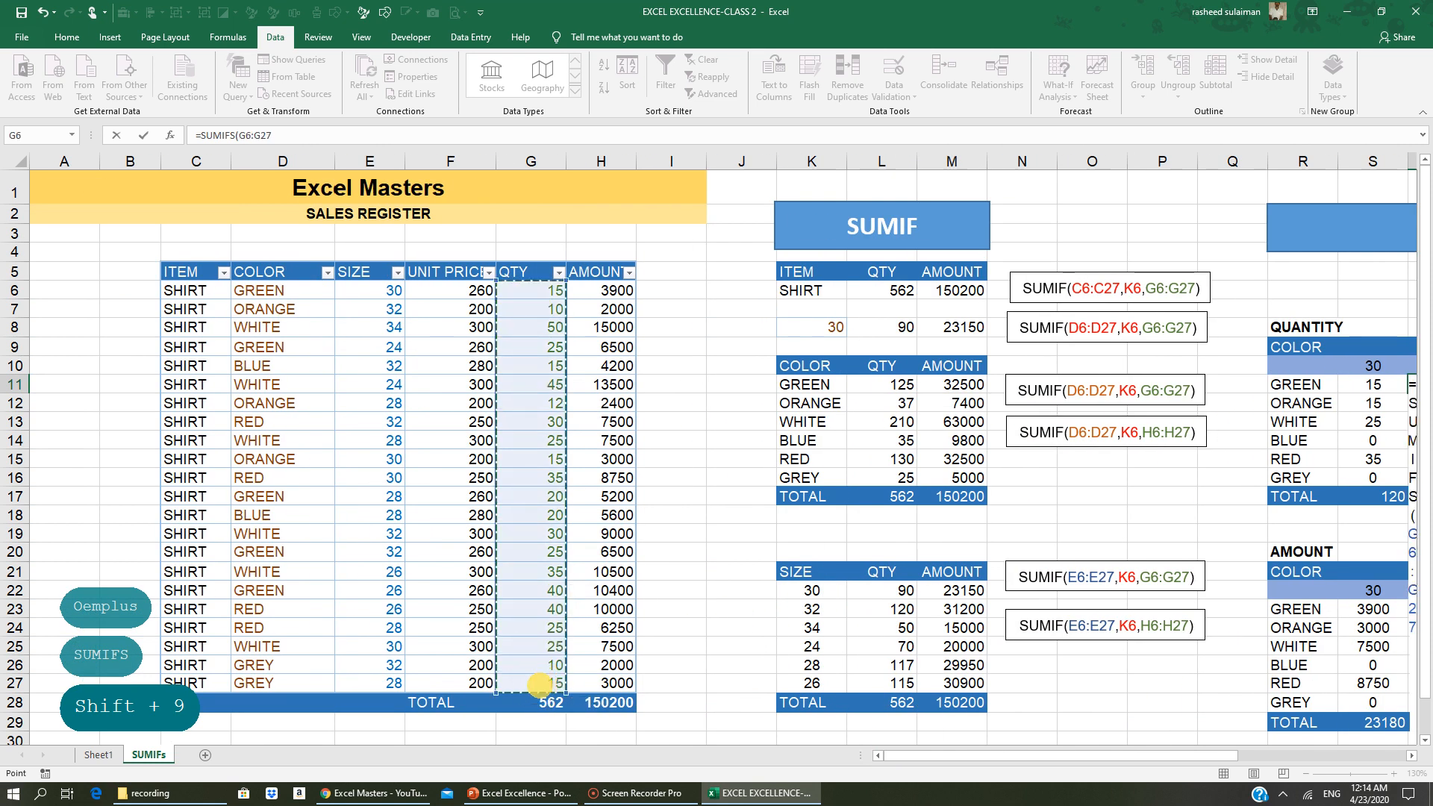
{"action": "type", "text": ","}
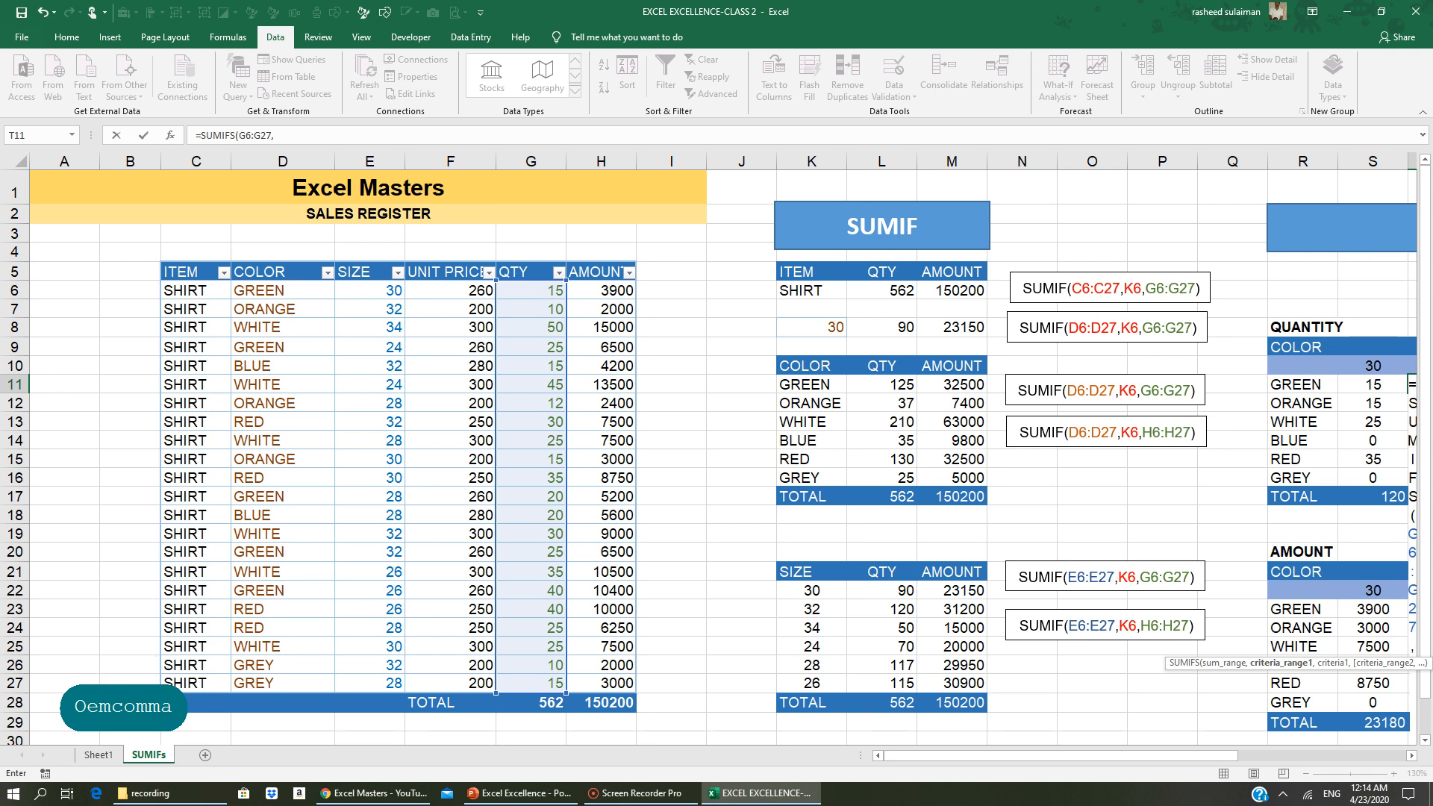
{"action": "left_click_drag", "start_coordinate": [269, 292], "coordinate": [266, 684]}
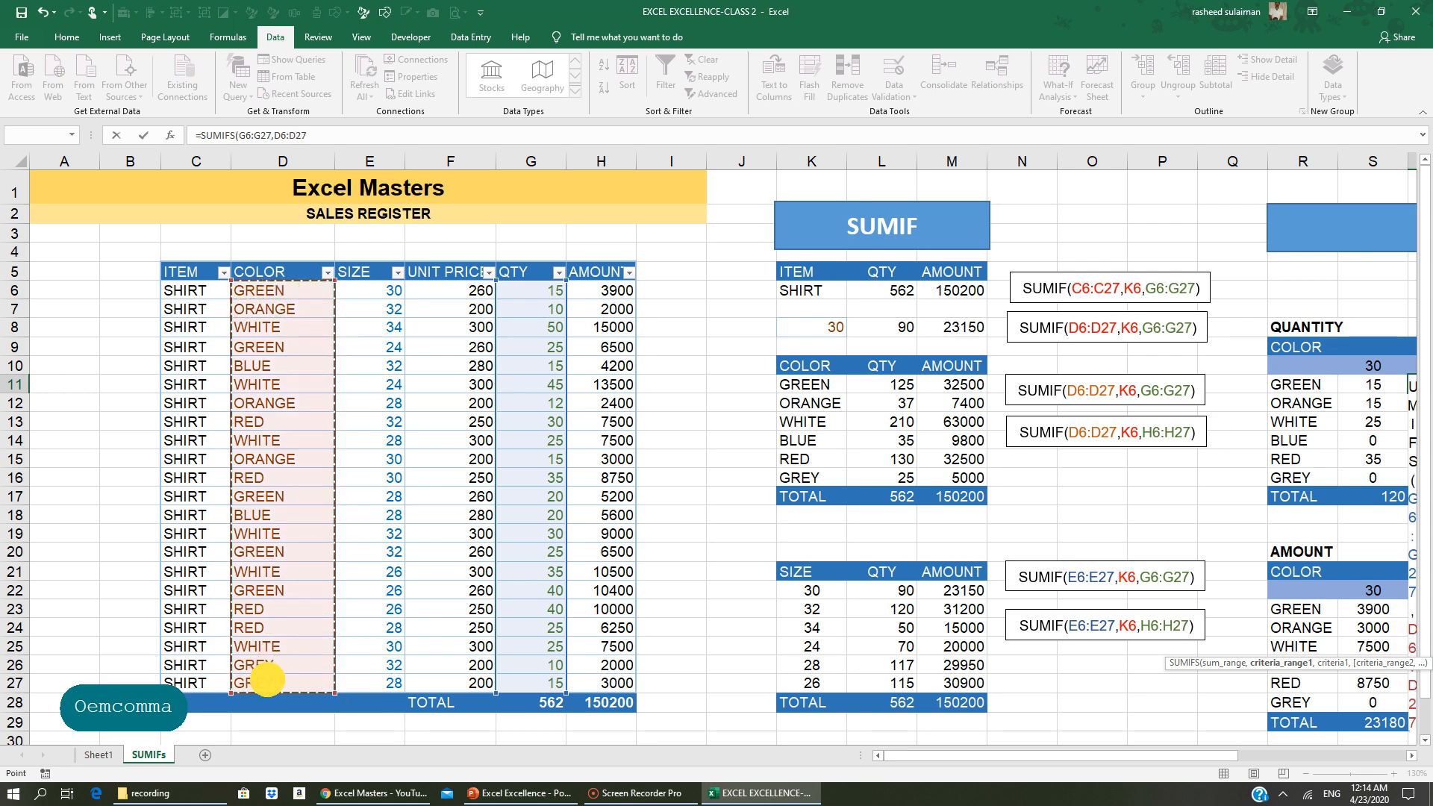
{"action": "type", "text": ","}
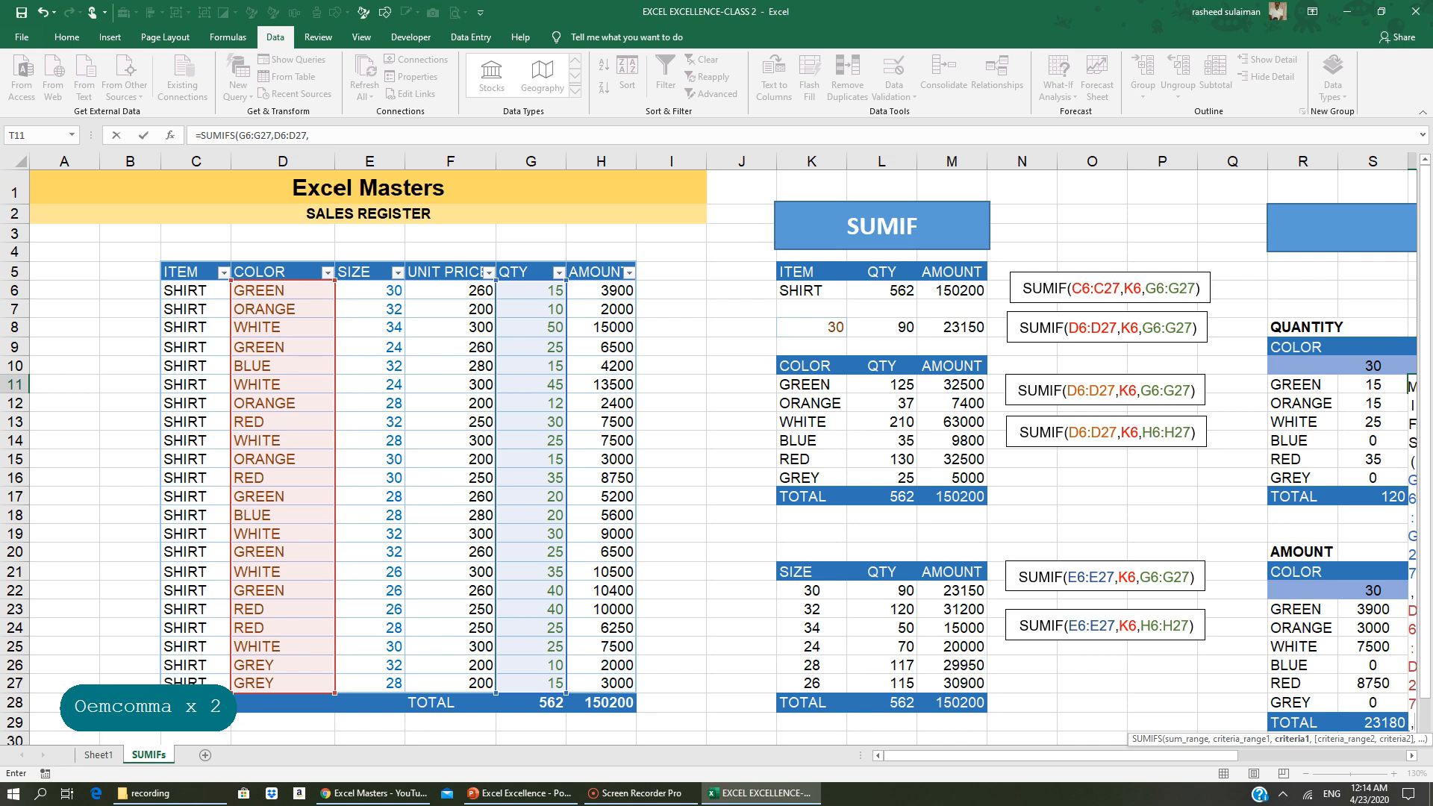
Complete the T11 formula with R11 as color criterion, the SIZE column, E6:E27, as second criteria range and T10 as its criterion
{"action": "left_click", "coordinate": [1412, 755]}
{"action": "left_click", "coordinate": [1411, 755]}
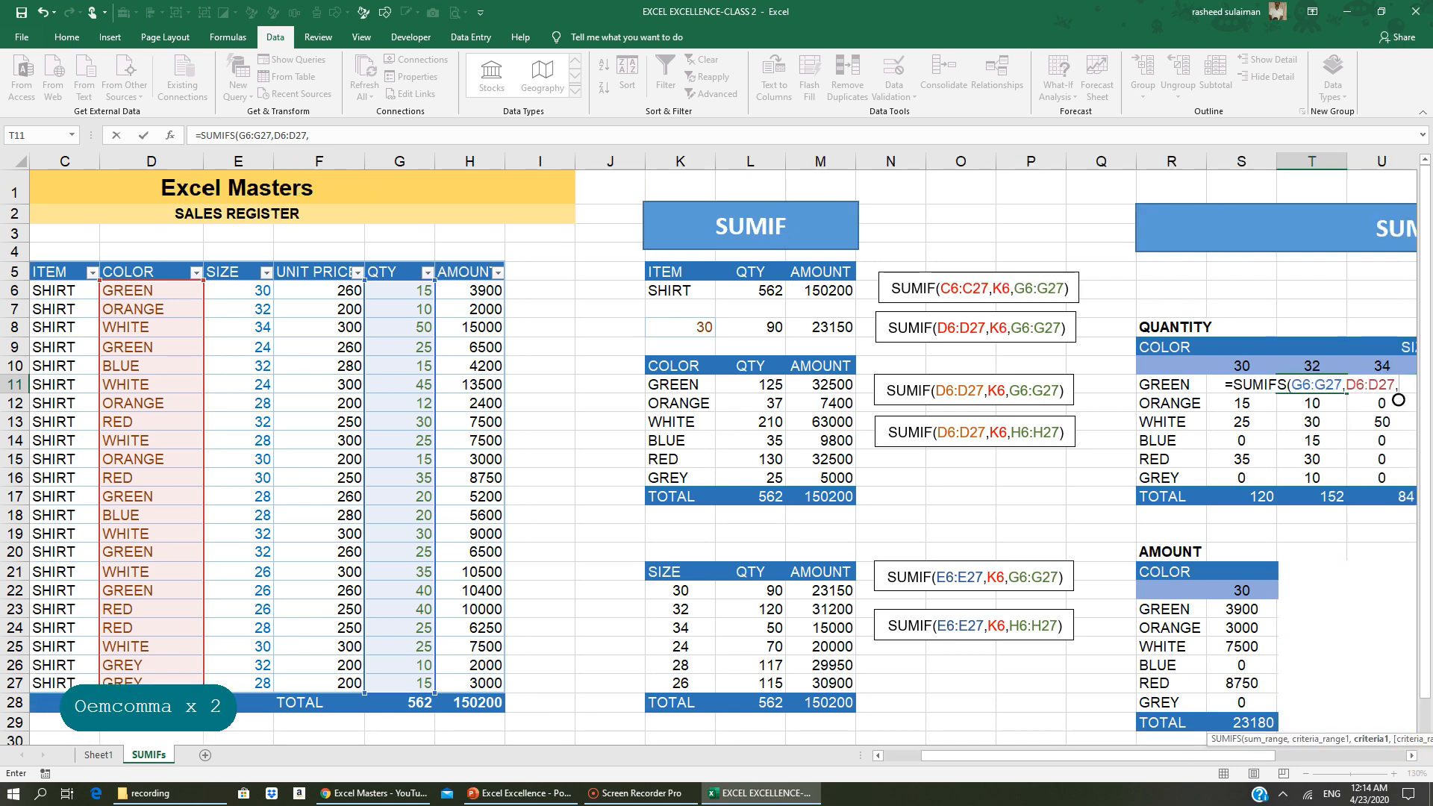
{"action": "left_click", "coordinate": [1168, 385]}
{"action": "type", "text": ","}
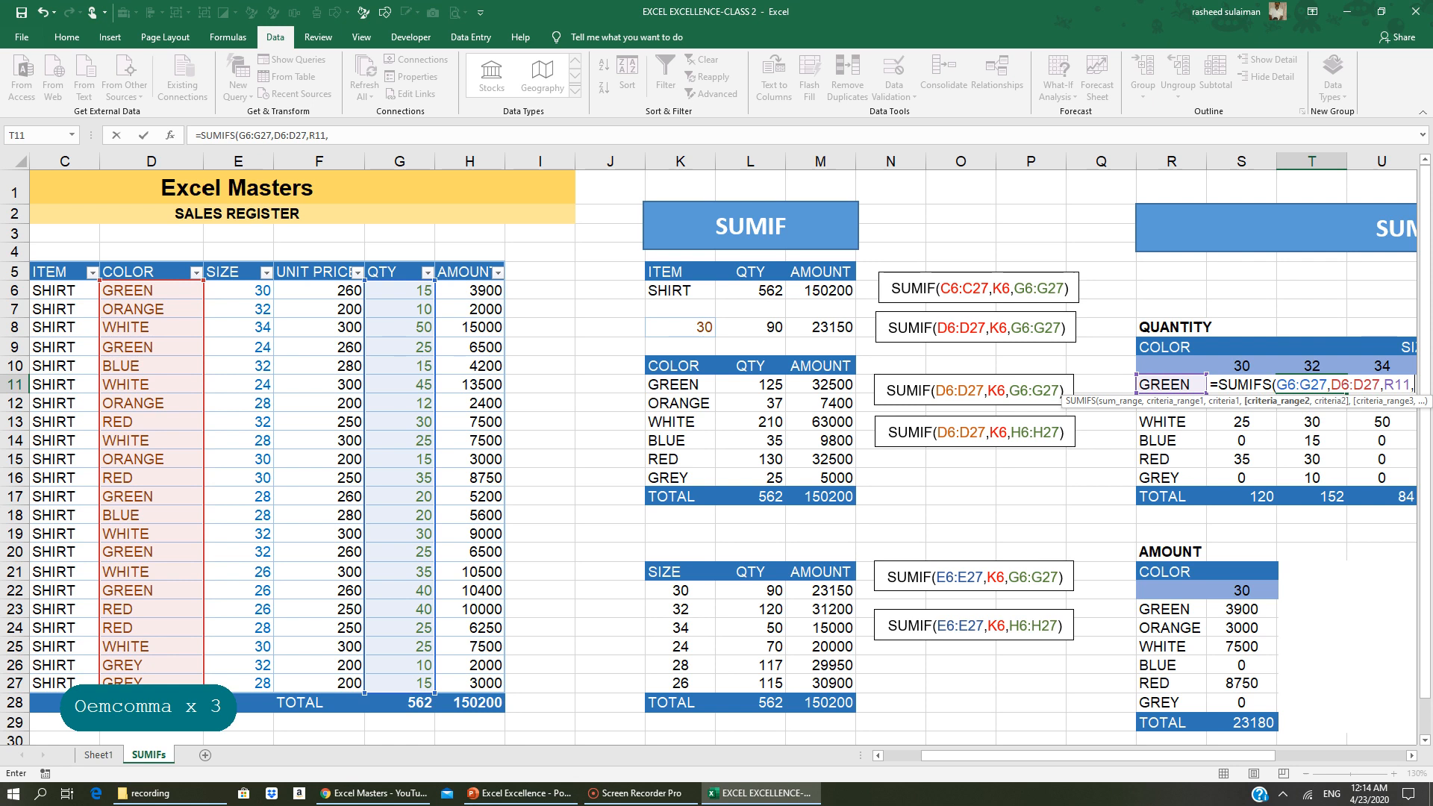
{"action": "left_click_drag", "start_coordinate": [245, 290], "coordinate": [243, 683]}
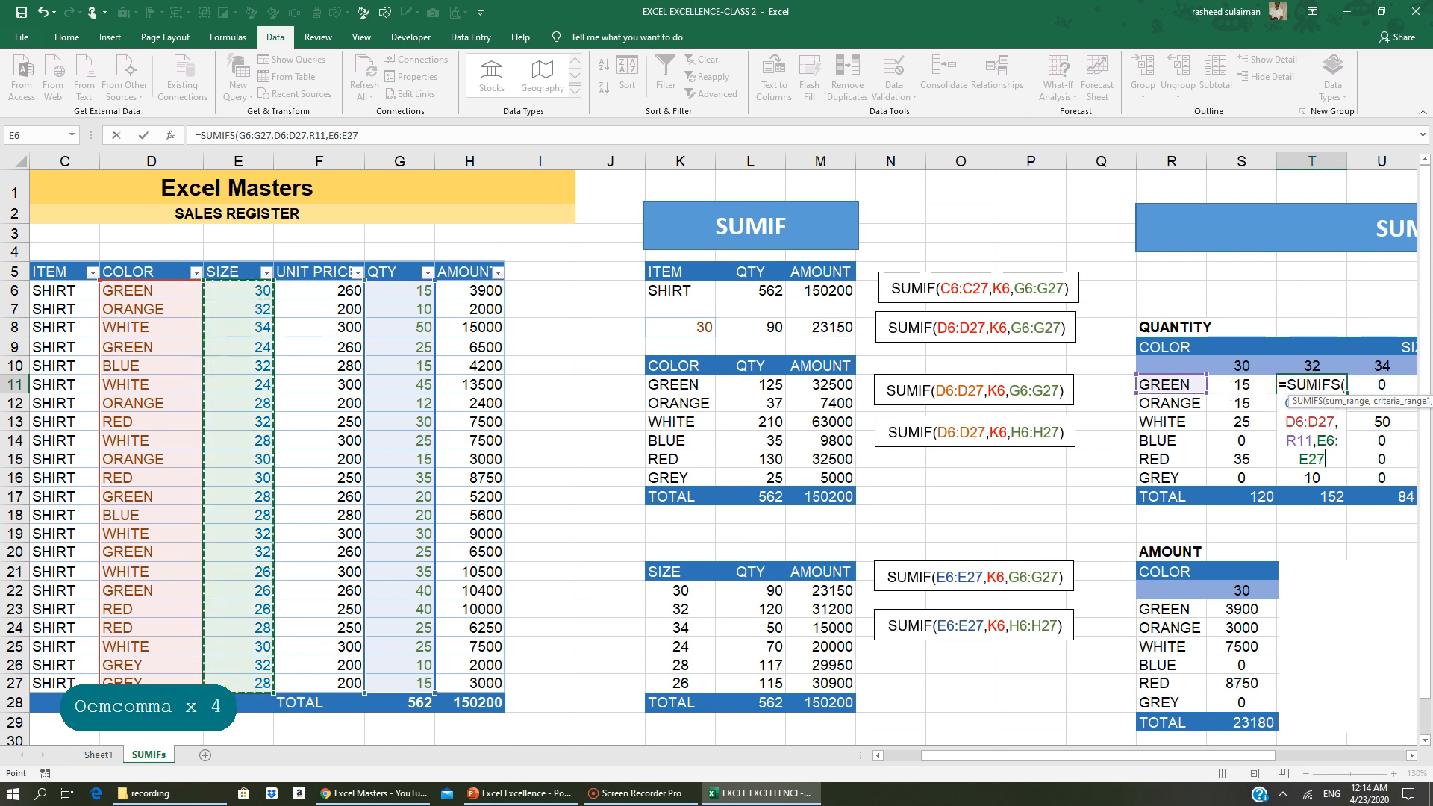
{"action": "type", "text": ","}
{"action": "left_click", "coordinate": [1310, 367]}
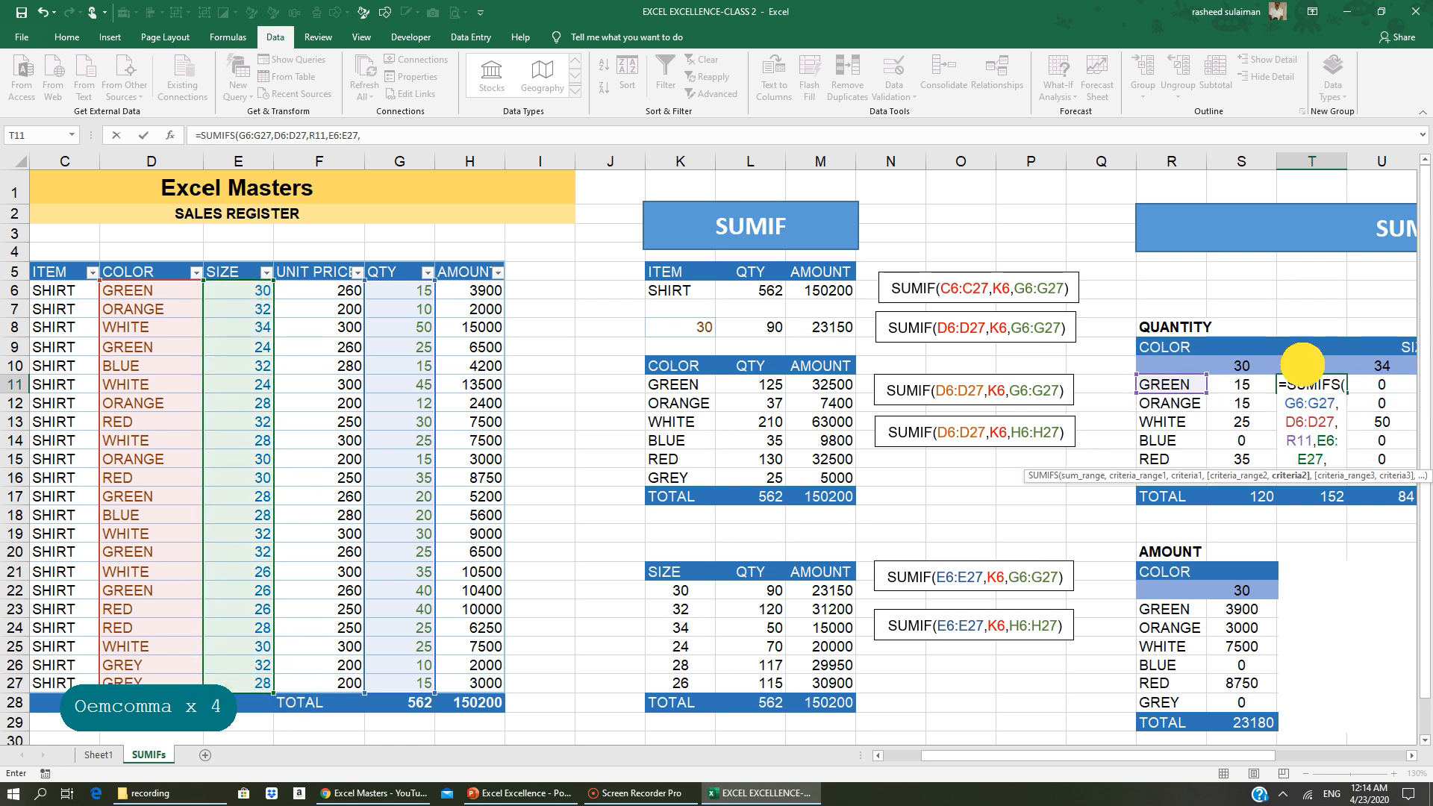
{"action": "key", "text": "Return"}
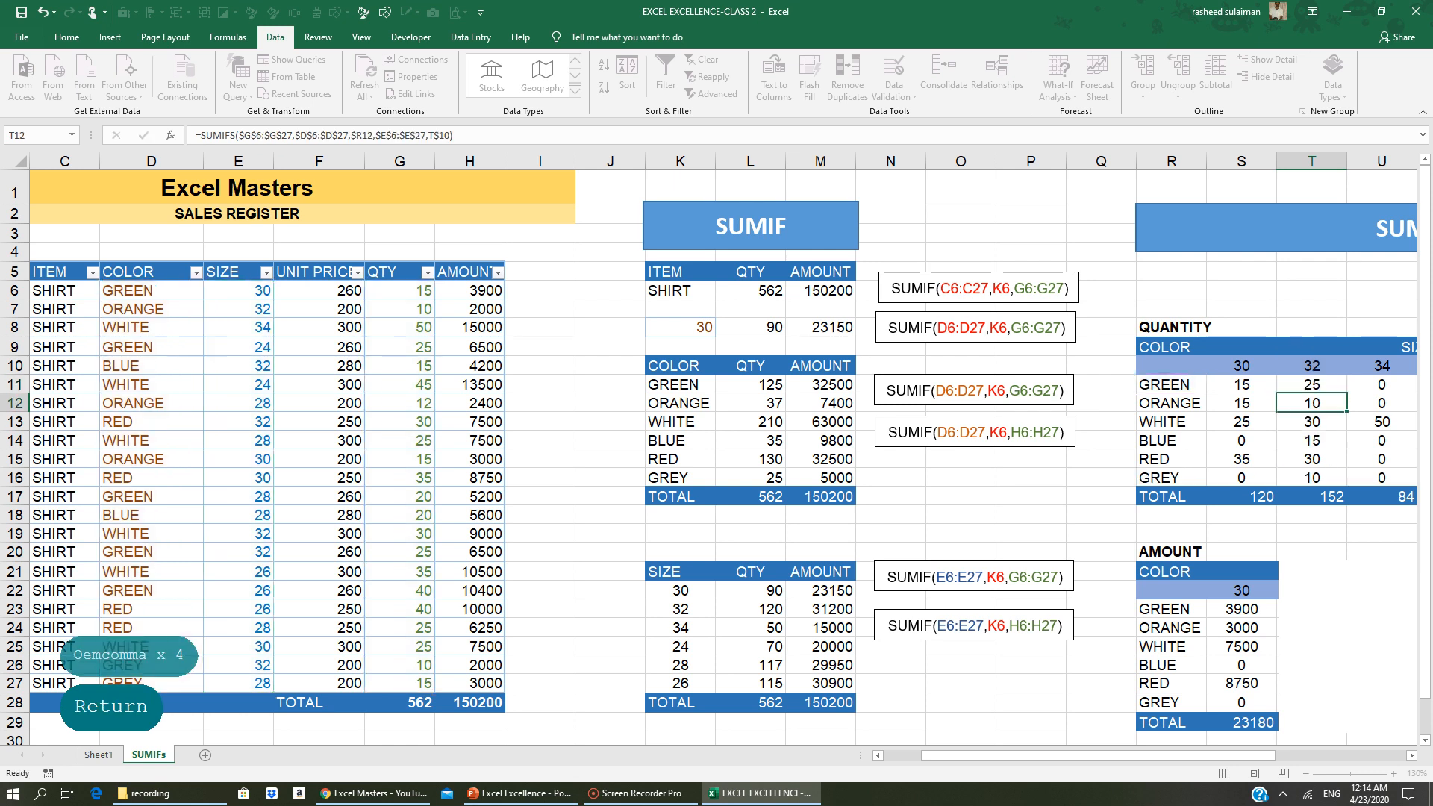
{"action": "left_click", "coordinate": [1412, 755]}
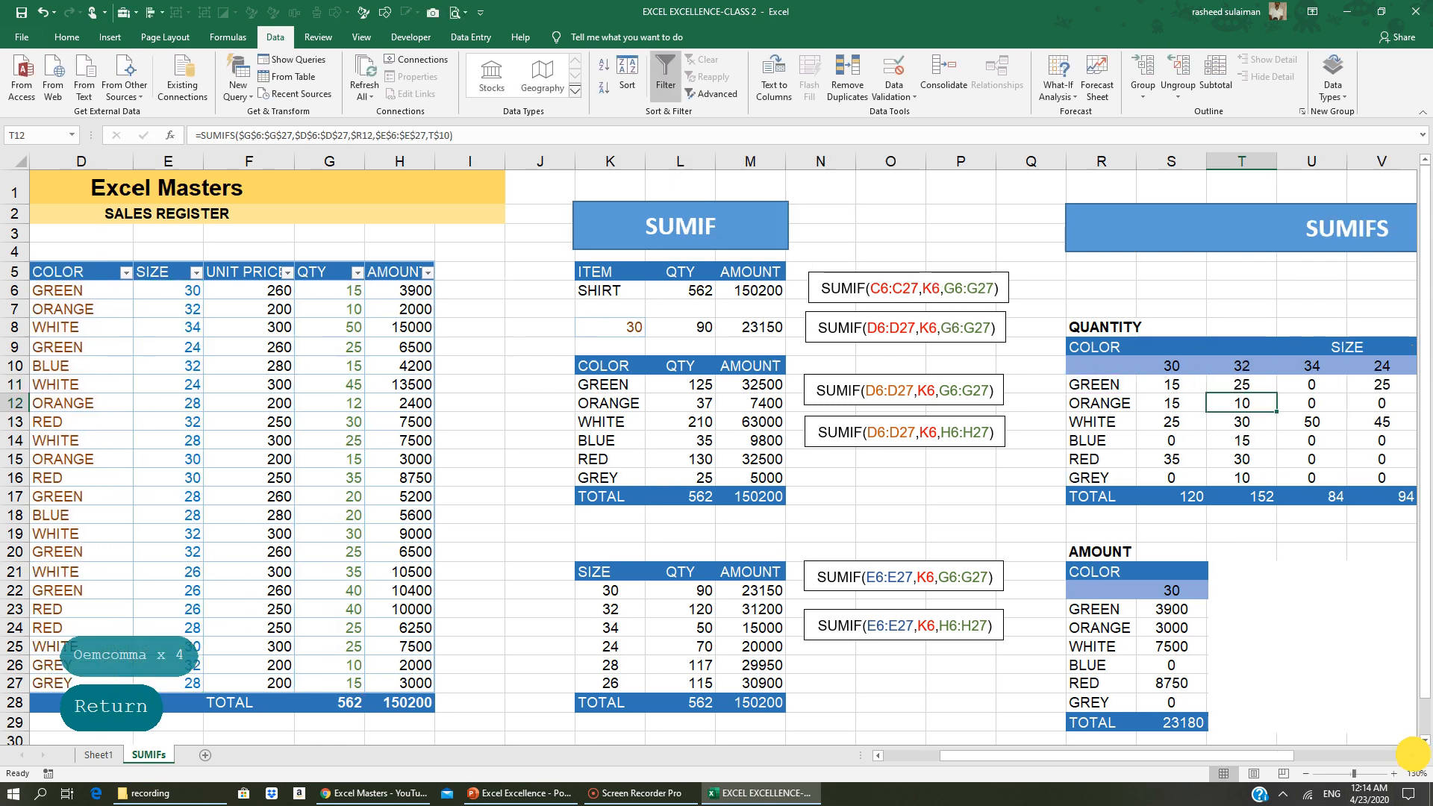
Compare the SUMIFS formulas in cells S11 and U11 of the QUANTITY table
{"action": "left_click", "coordinate": [1411, 756]}
{"action": "left_click", "coordinate": [1412, 755]}
{"action": "left_click", "coordinate": [1412, 755]}
{"action": "left_click", "coordinate": [1411, 755]}
{"action": "left_click", "coordinate": [986, 384]}
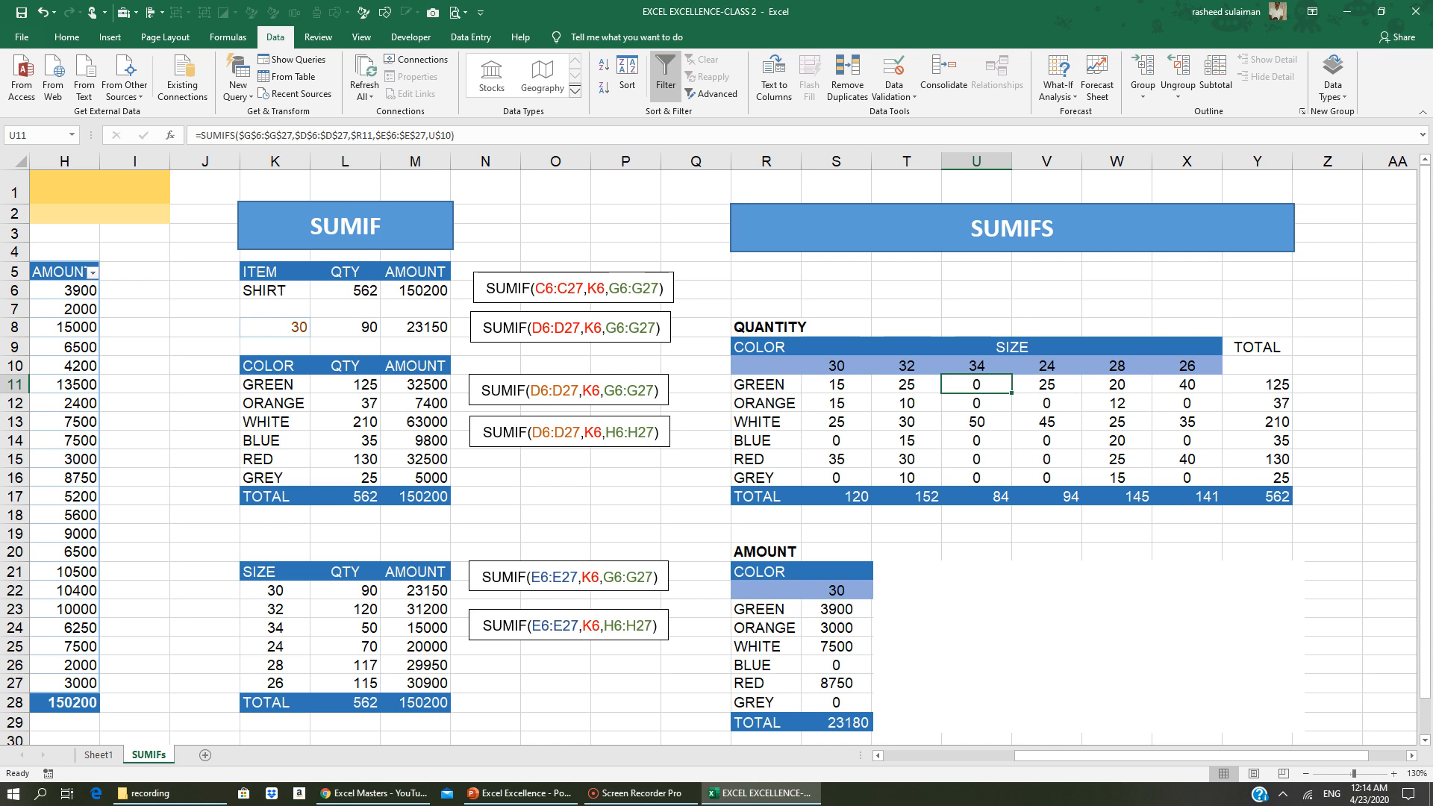
{"action": "left_click", "coordinate": [836, 387]}
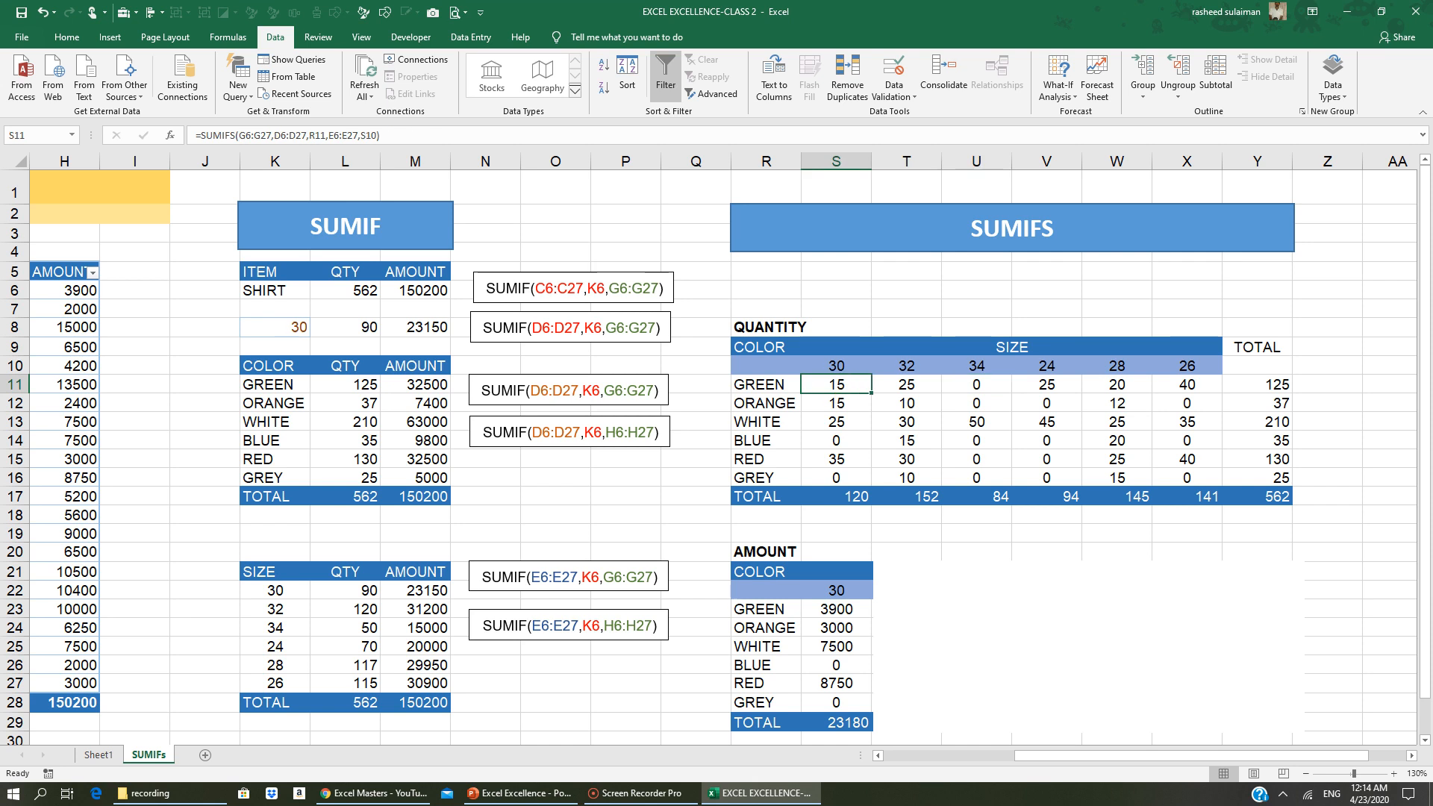
{"action": "left_click", "coordinate": [973, 382]}
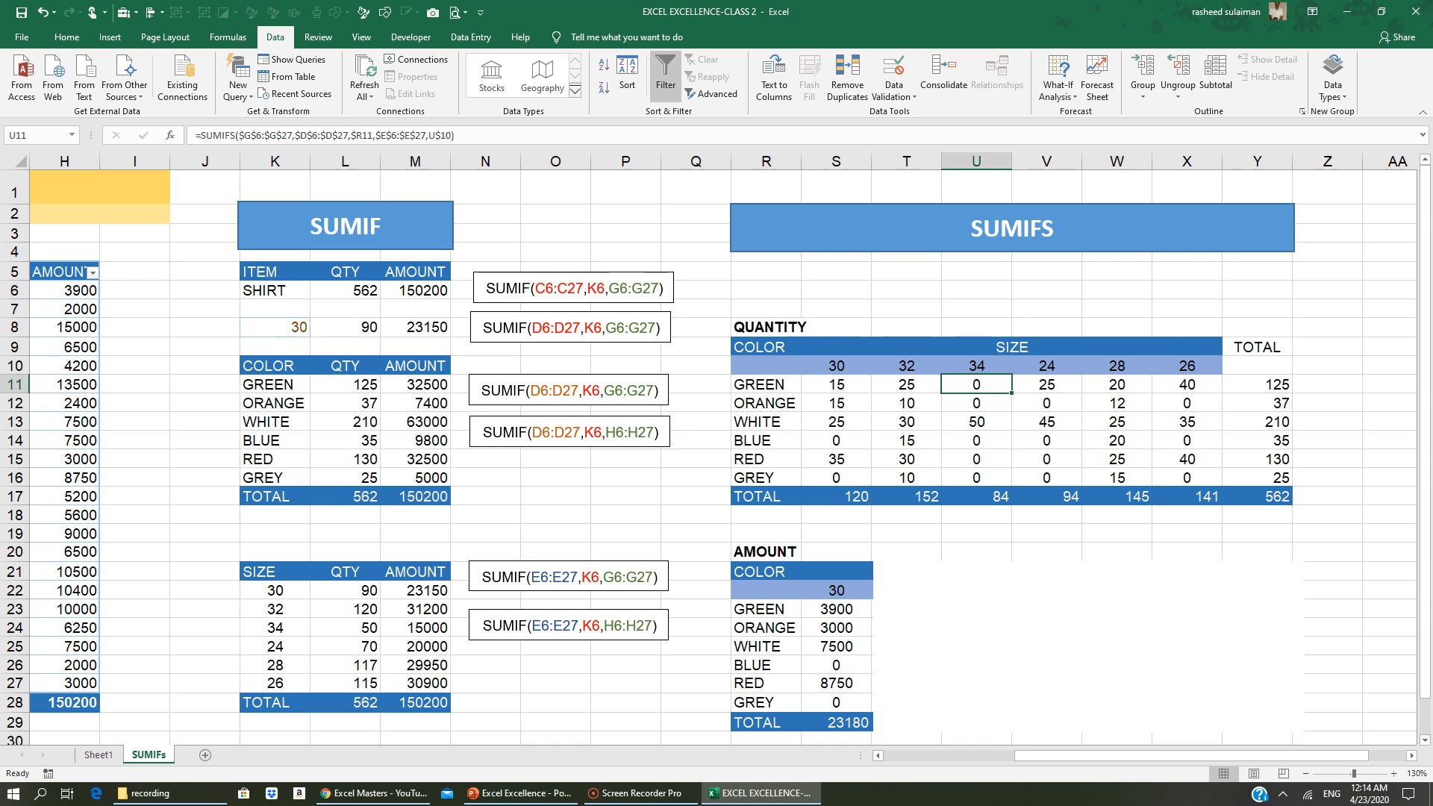
{"action": "scroll", "coordinate": [716, 448], "scroll_direction": "up", "scroll_amount": 1}
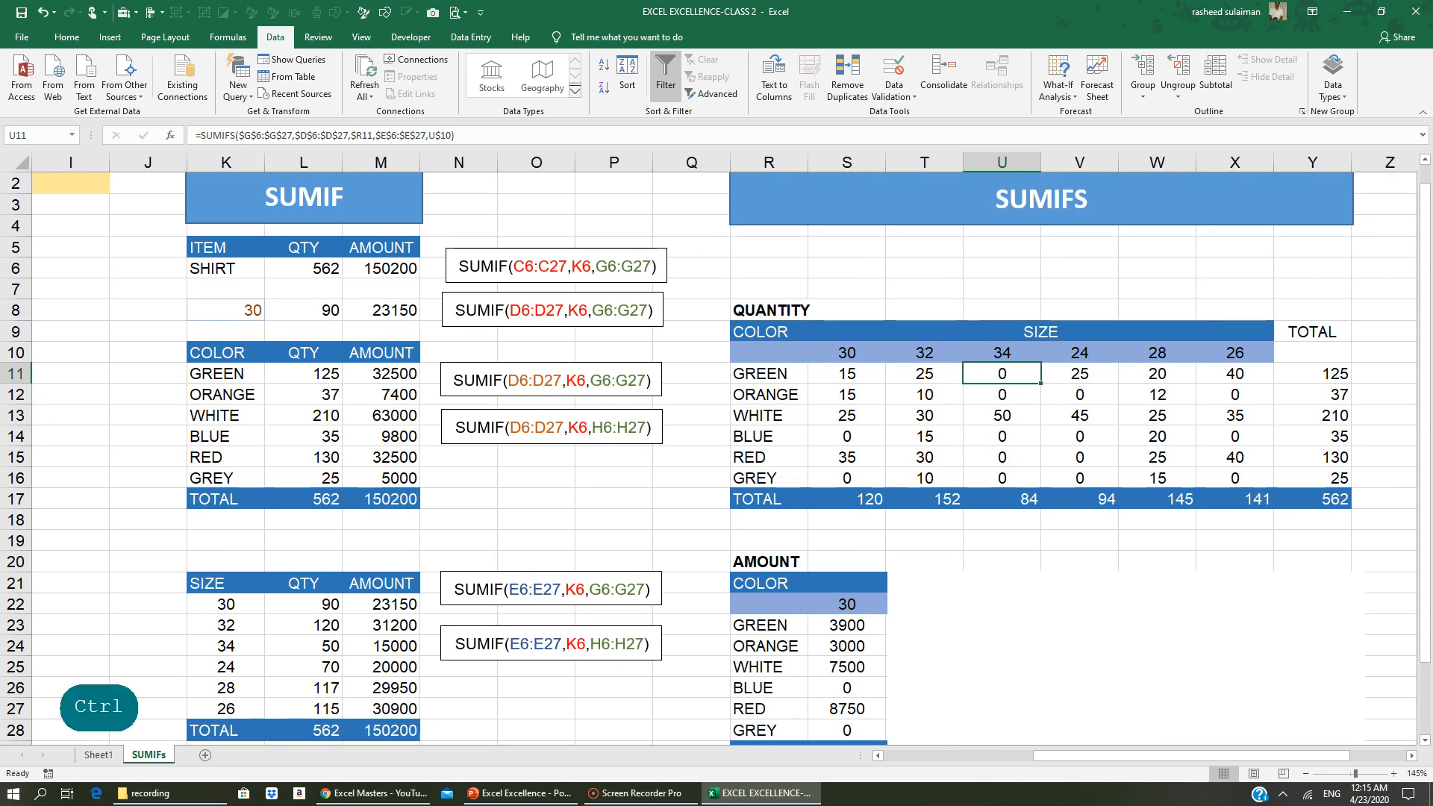
Copy the SUMIFS formula from cell S11 without its equals sign and paste it as text into cell S7
{"action": "left_click", "coordinate": [846, 374]}
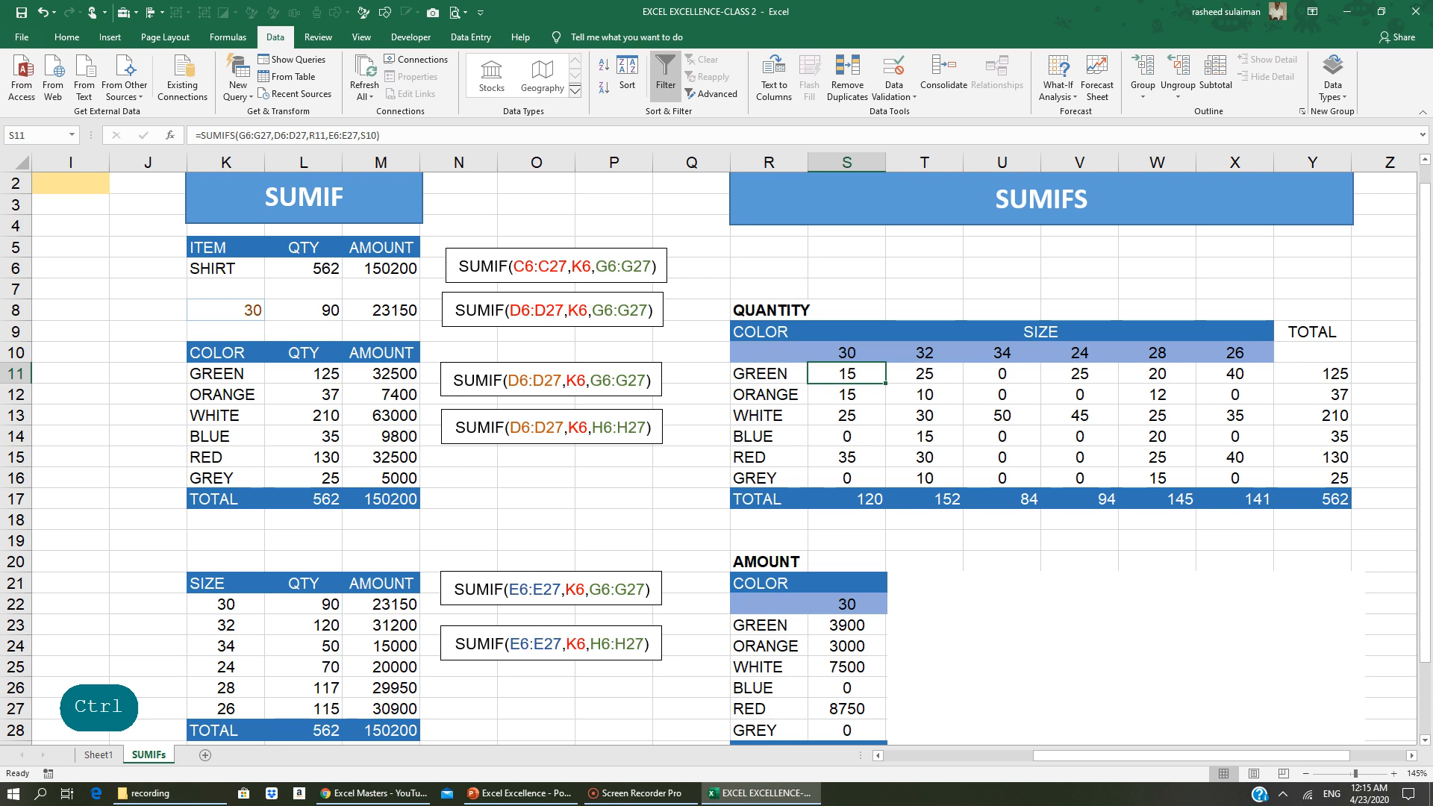
{"action": "left_click_drag", "start_coordinate": [200, 135], "coordinate": [382, 136]}
{"action": "key", "text": "ctrl+c"}
{"action": "key", "text": "Return"}
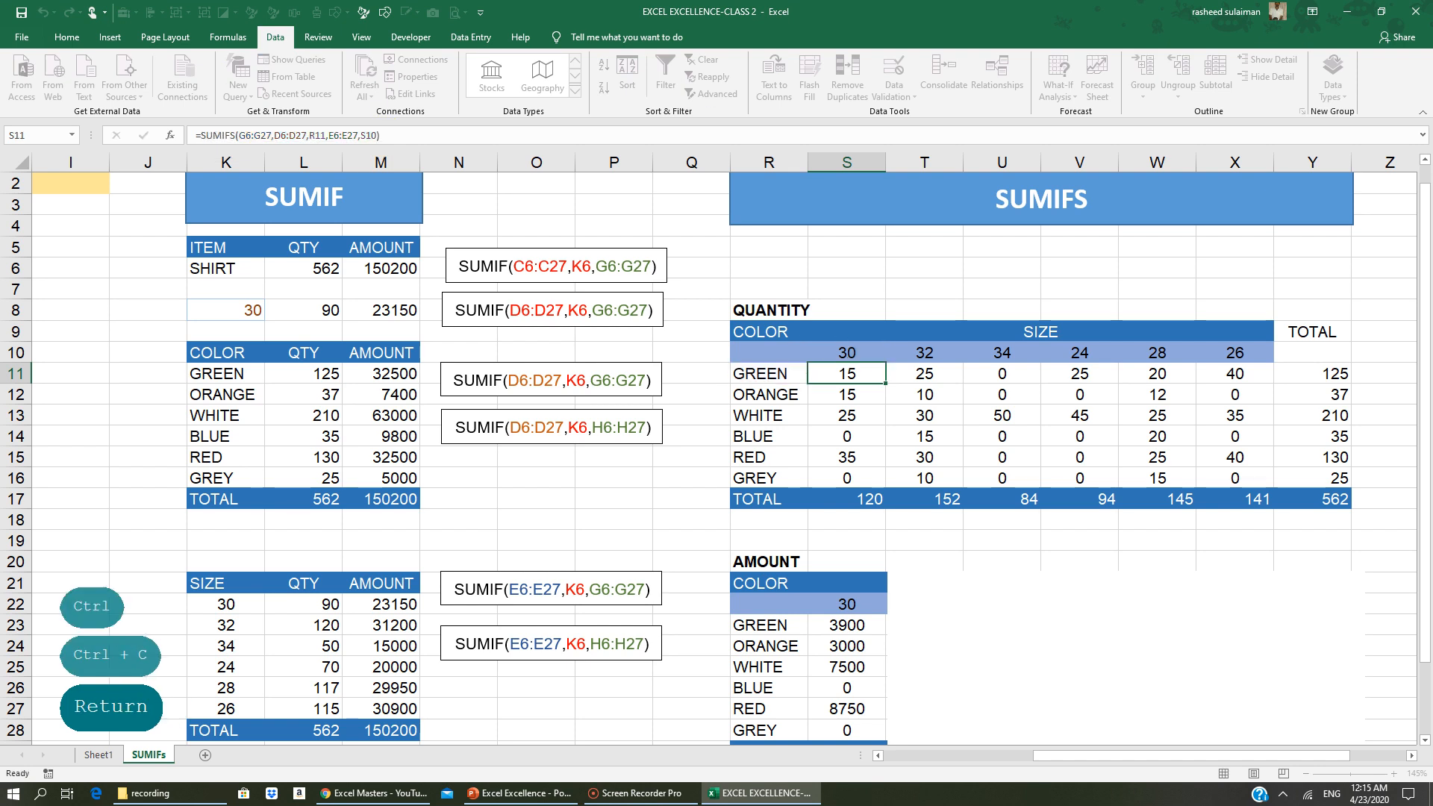
{"action": "left_click", "coordinate": [851, 289]}
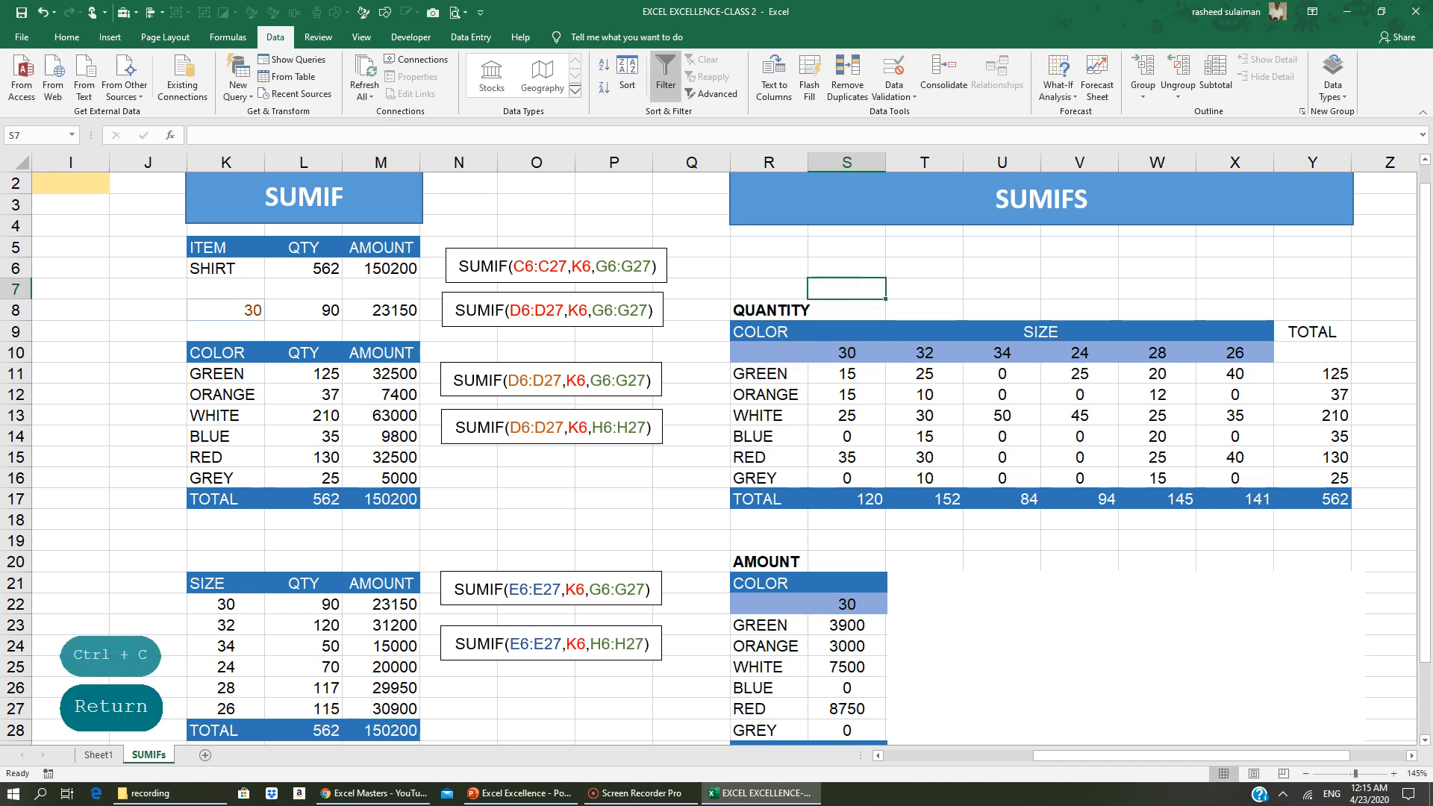
{"action": "key", "text": "ctrl+v"}
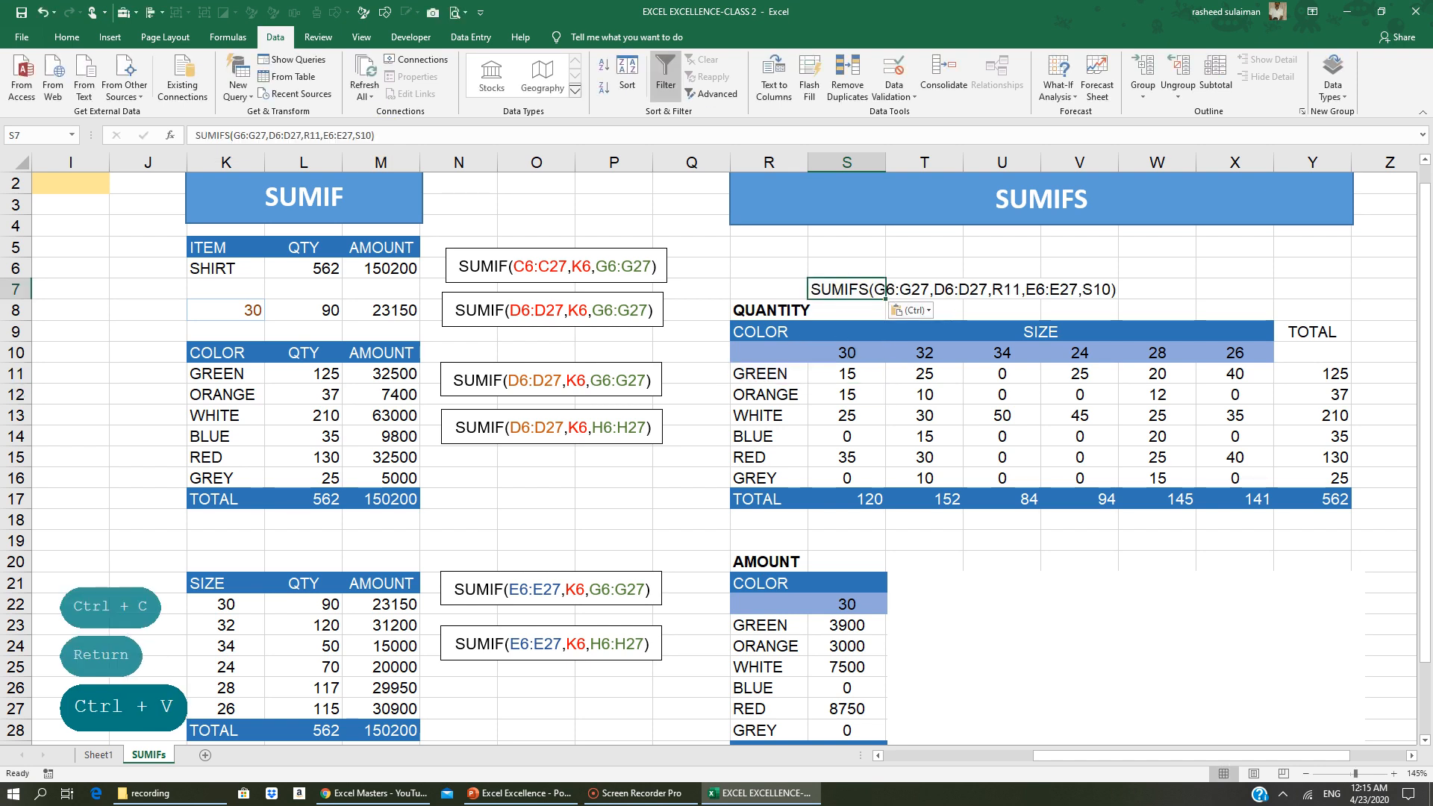
{"action": "left_click", "coordinate": [1112, 247]}
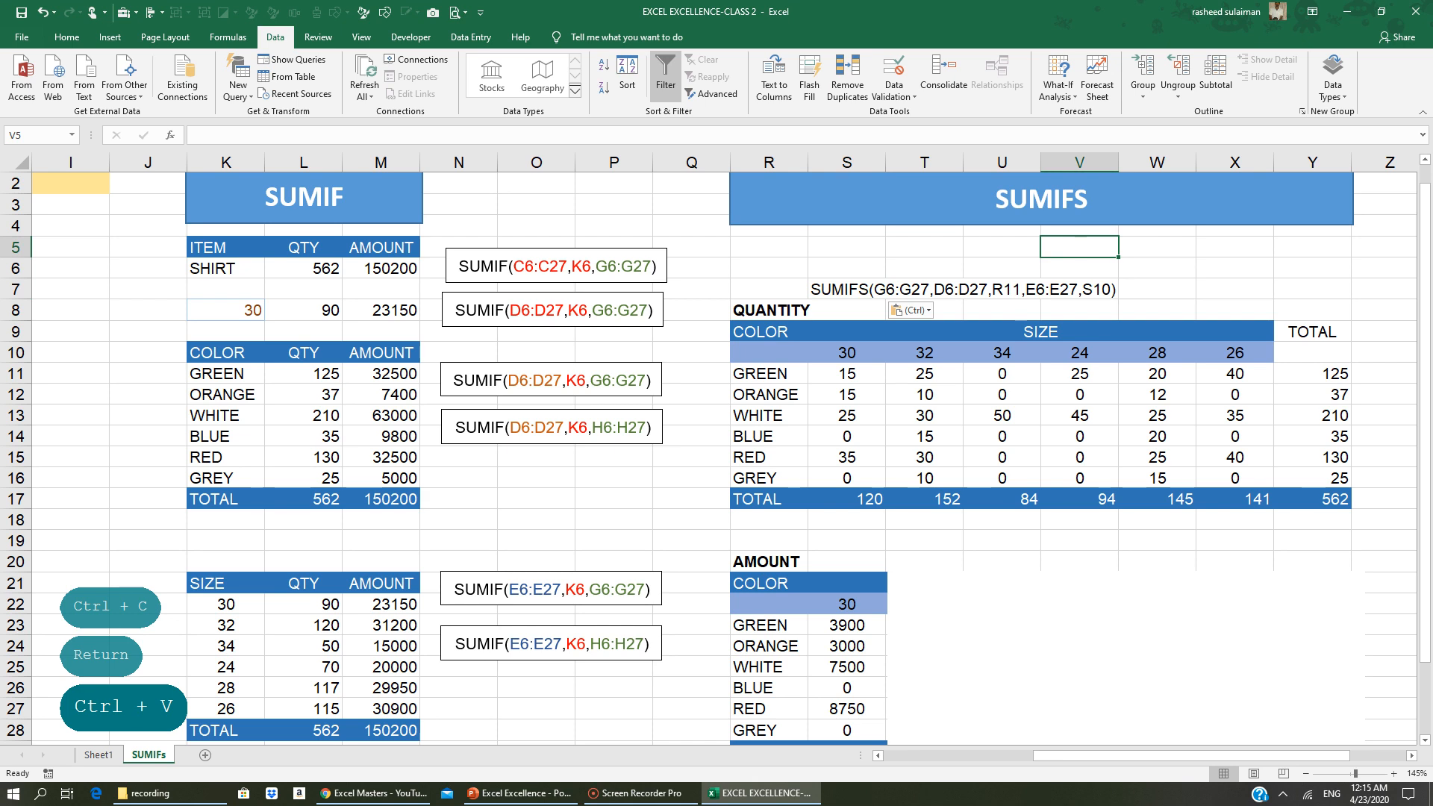
Examine the sum range G6:G27 in the S7 formula text against the sales register's QTY column
{"action": "left_click", "coordinate": [875, 290]}
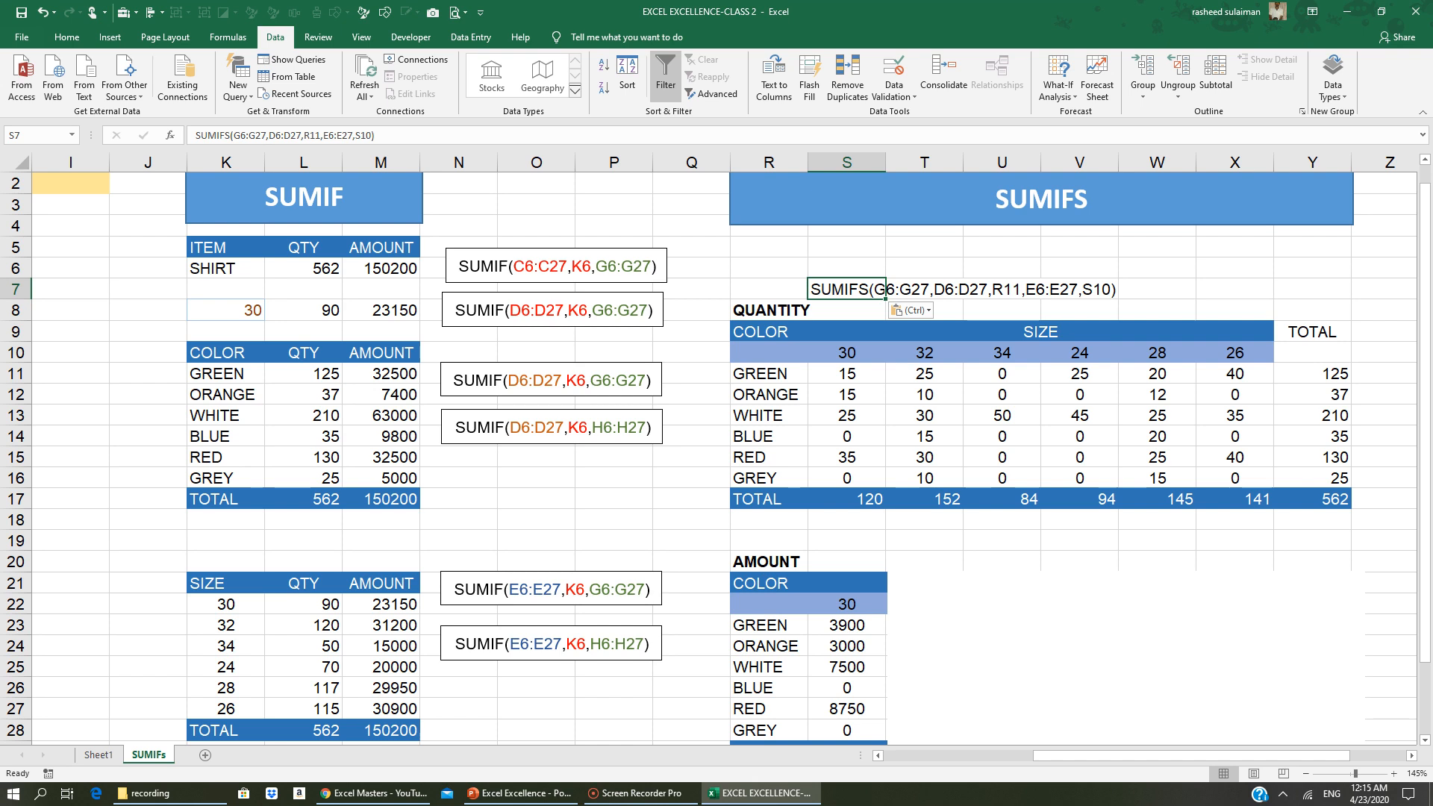
{"action": "key", "text": "Up"}
{"action": "key", "text": "Down"}
{"action": "left_click", "coordinate": [911, 271]}
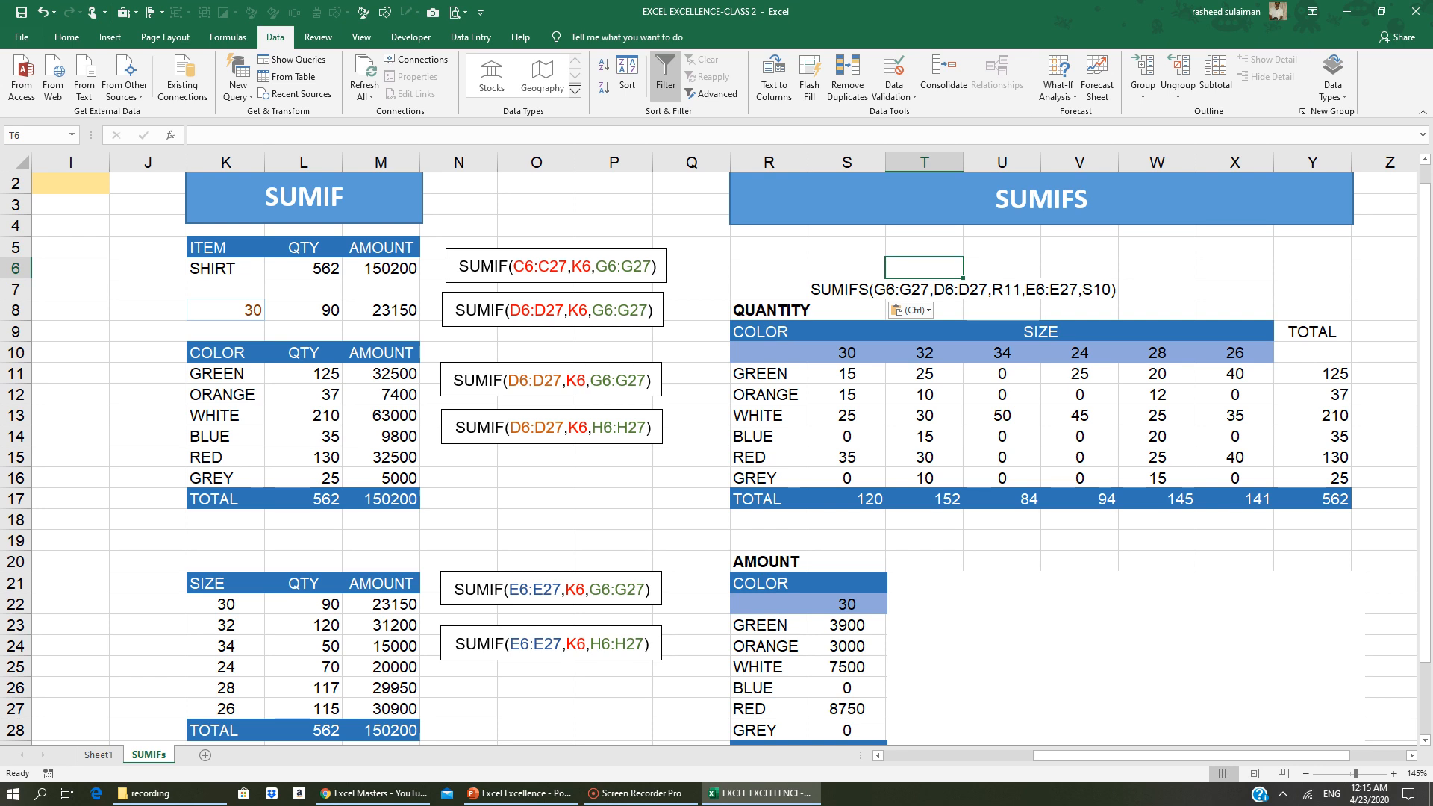
{"action": "left_click_drag", "start_coordinate": [878, 290], "coordinate": [903, 289]}
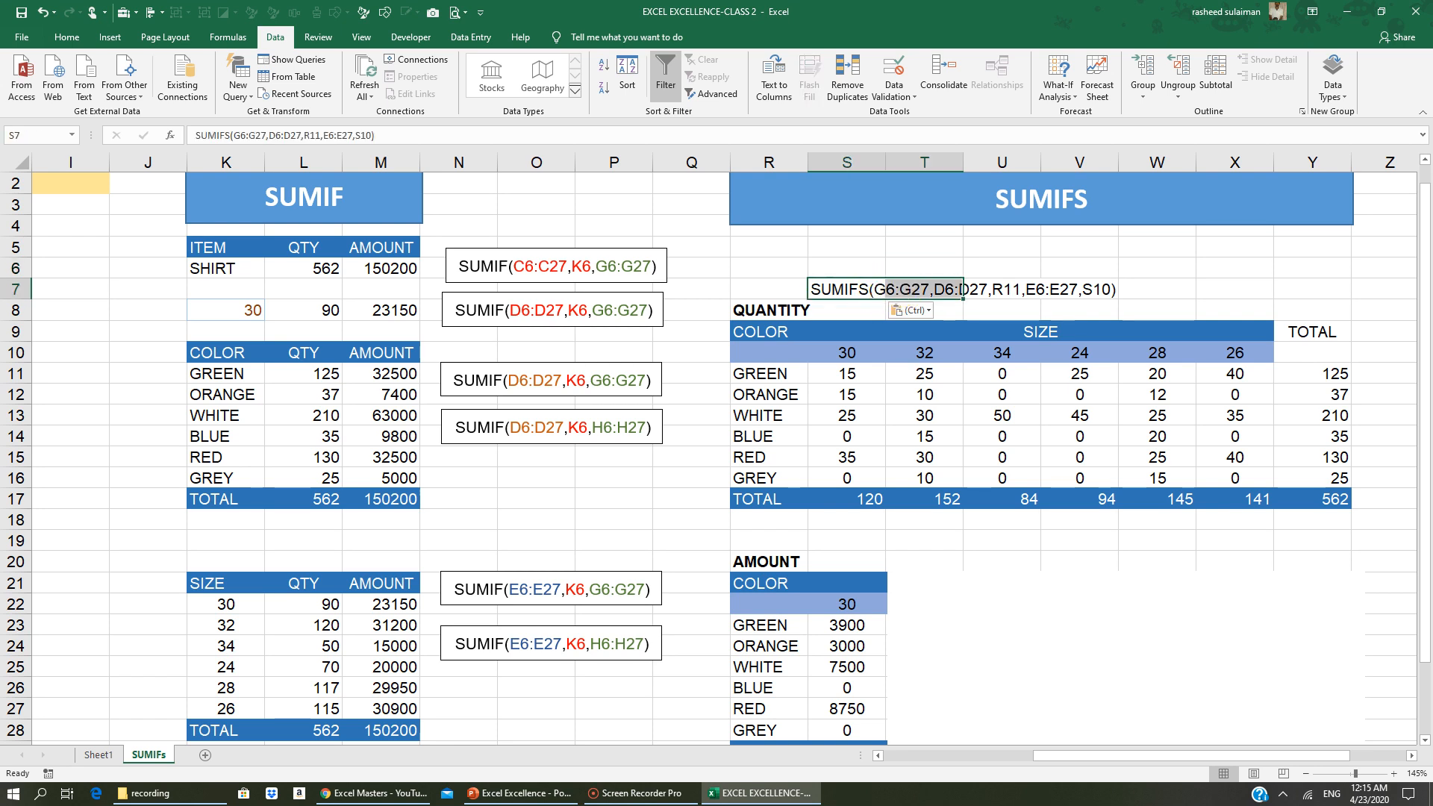
{"action": "left_click", "coordinate": [884, 289]}
{"action": "left_click", "coordinate": [911, 289]}
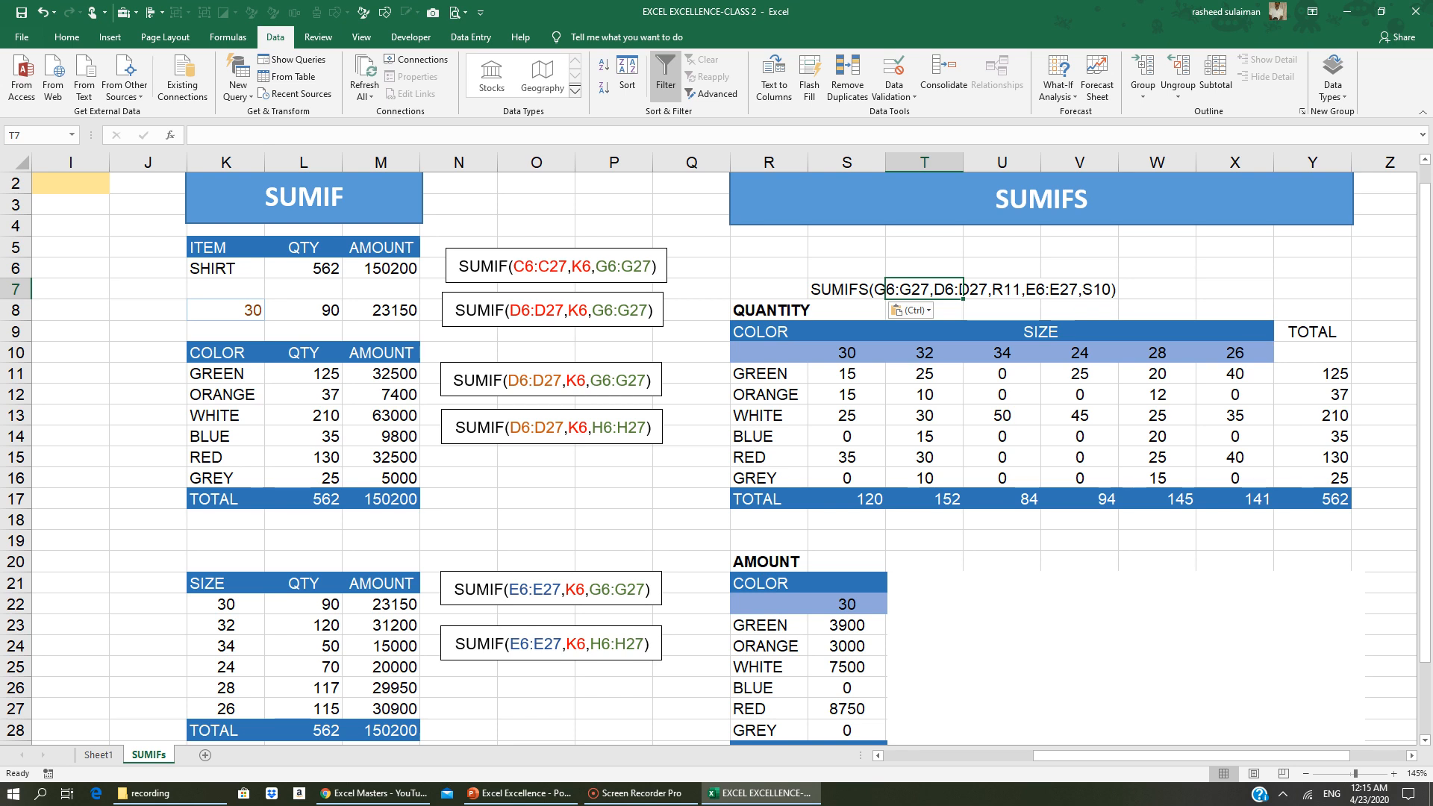
{"action": "left_click", "coordinate": [878, 755]}
{"action": "left_click", "coordinate": [877, 755]}
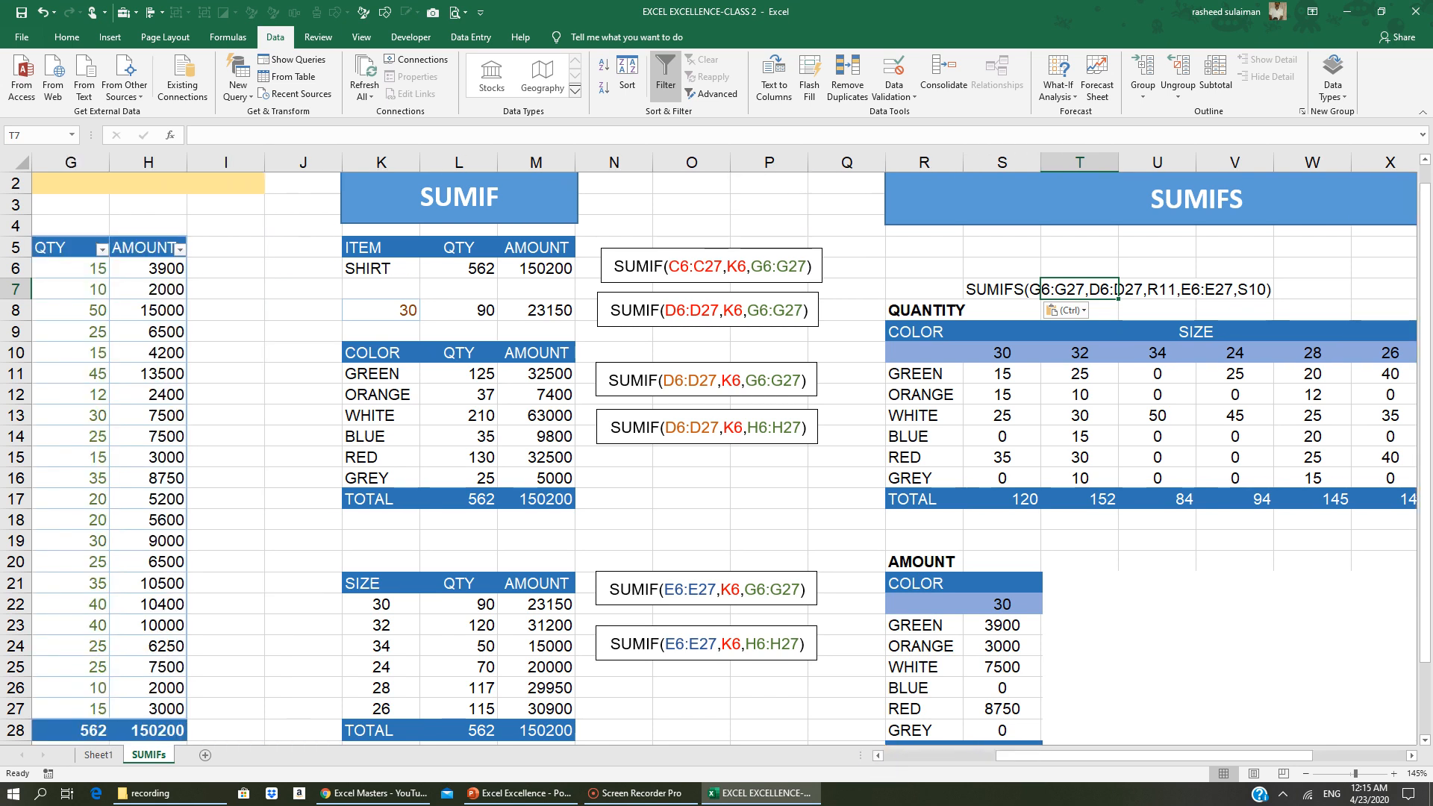
{"action": "left_click_drag", "start_coordinate": [75, 268], "coordinate": [75, 332]}
{"action": "left_click_drag", "start_coordinate": [91, 399], "coordinate": [93, 439]}
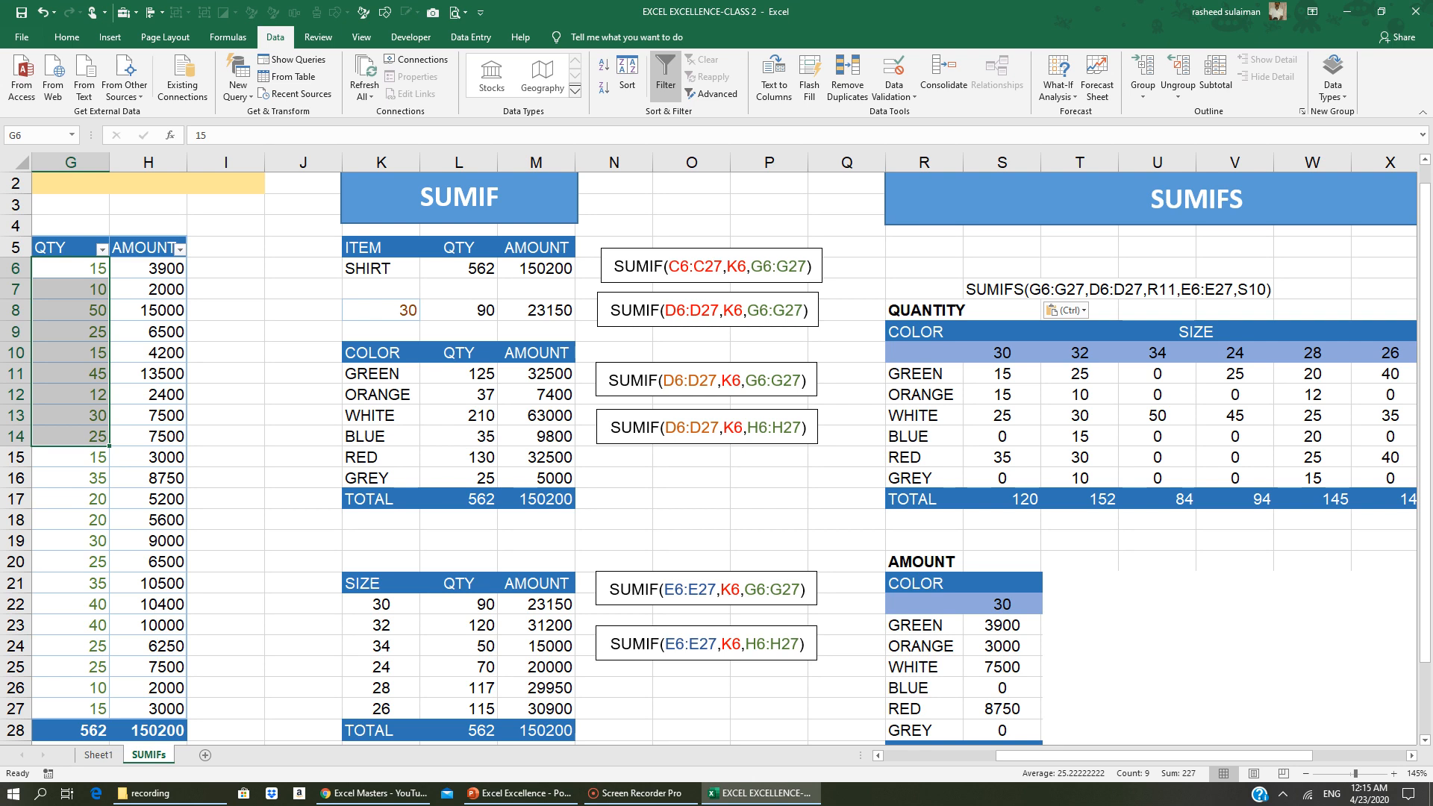
Examine the criteria ranges D6:D27 and E6:E27 in the formula text against the register's COLOR and SIZE columns and the size headings
{"action": "left_click", "coordinate": [1102, 289]}
{"action": "left_click", "coordinate": [1125, 286]}
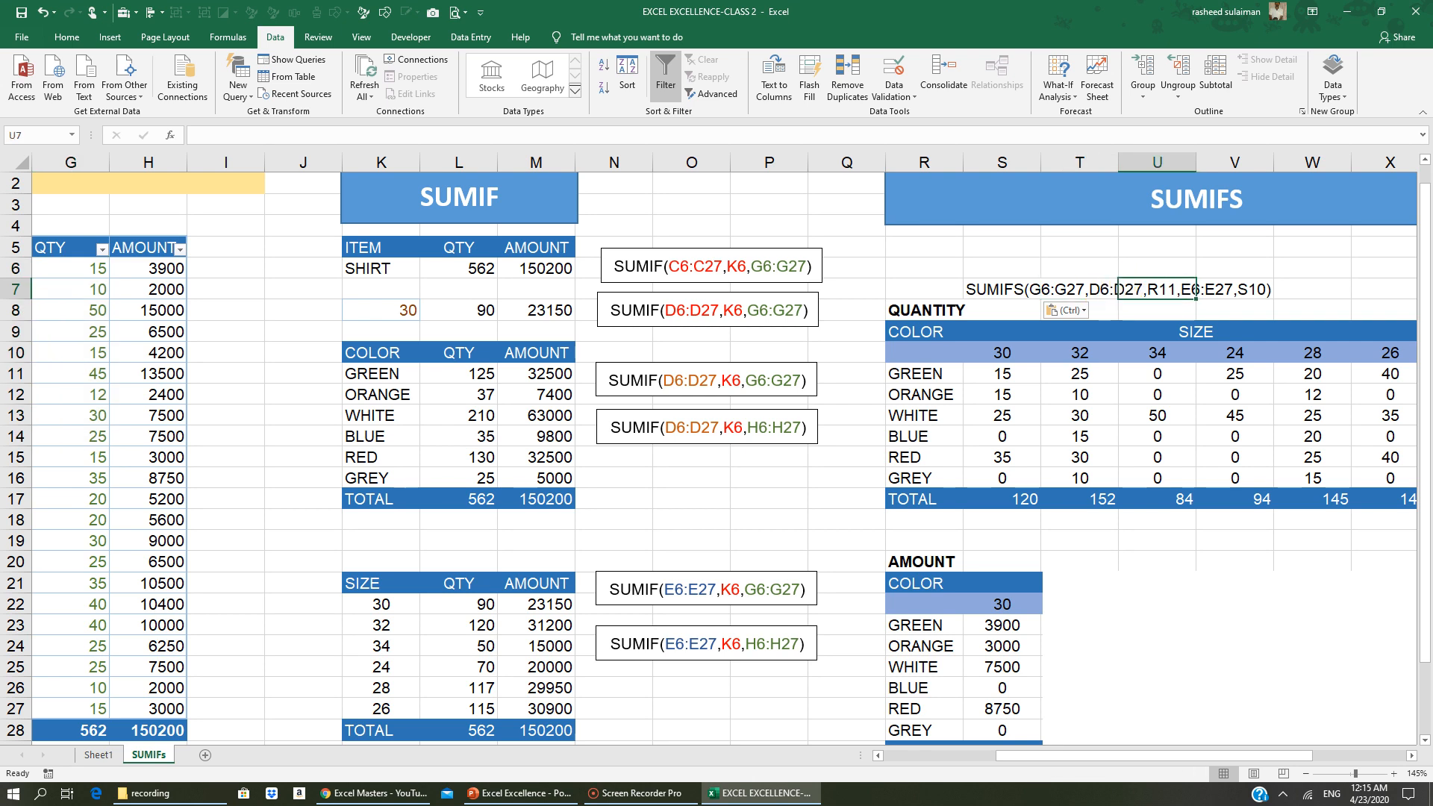
{"action": "left_click", "coordinate": [878, 756]}
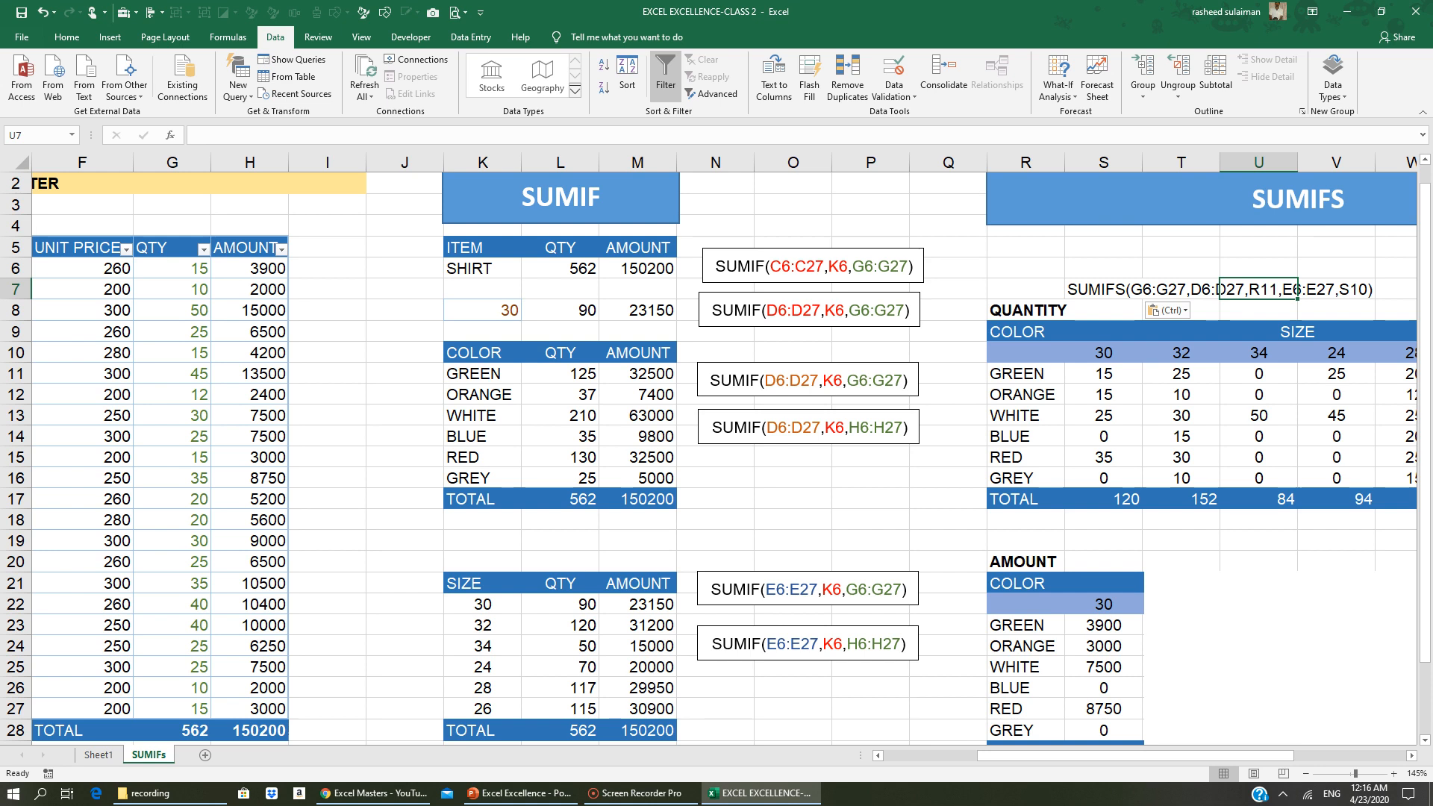
{"action": "left_click", "coordinate": [879, 756]}
{"action": "left_click", "coordinate": [879, 756]}
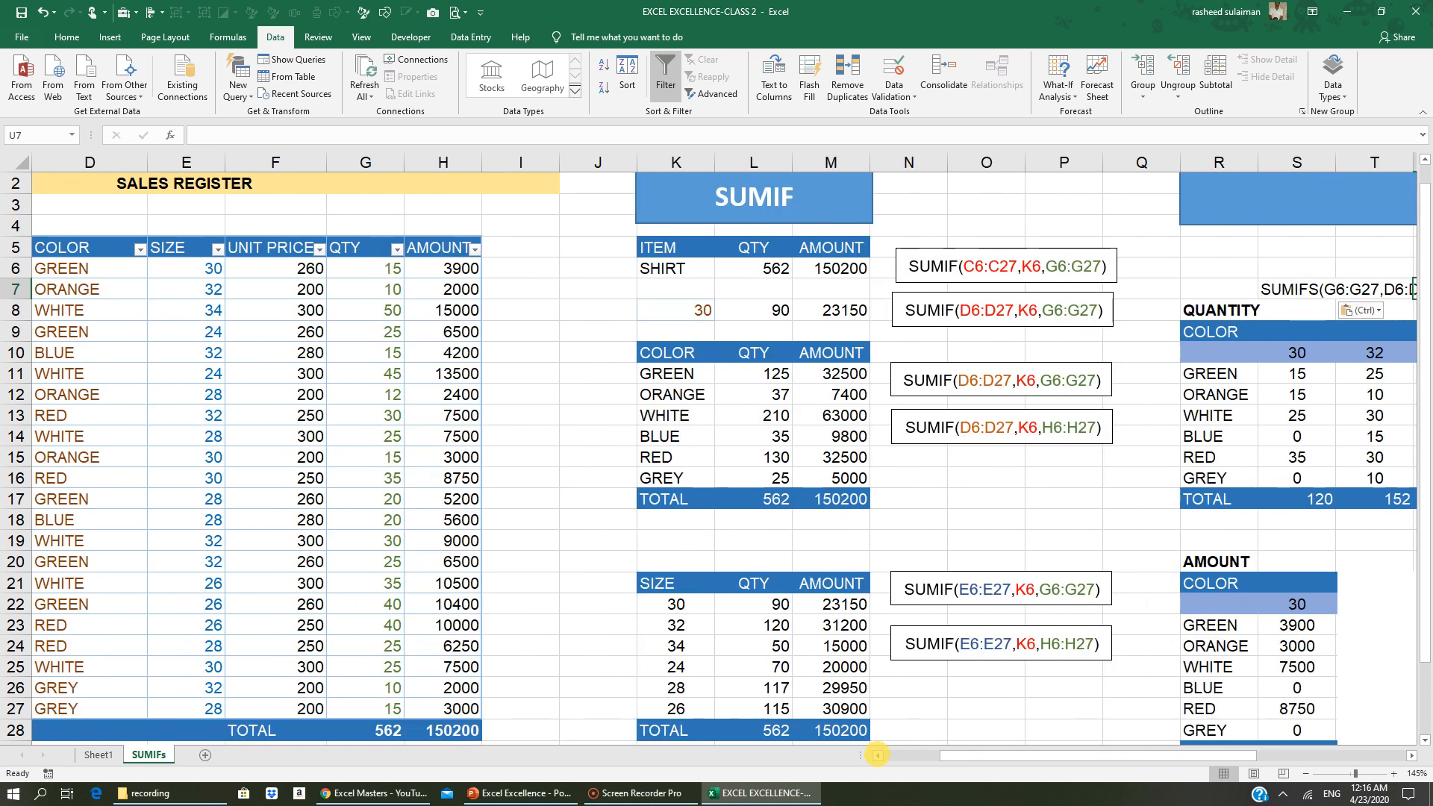
{"action": "left_click", "coordinate": [879, 756]}
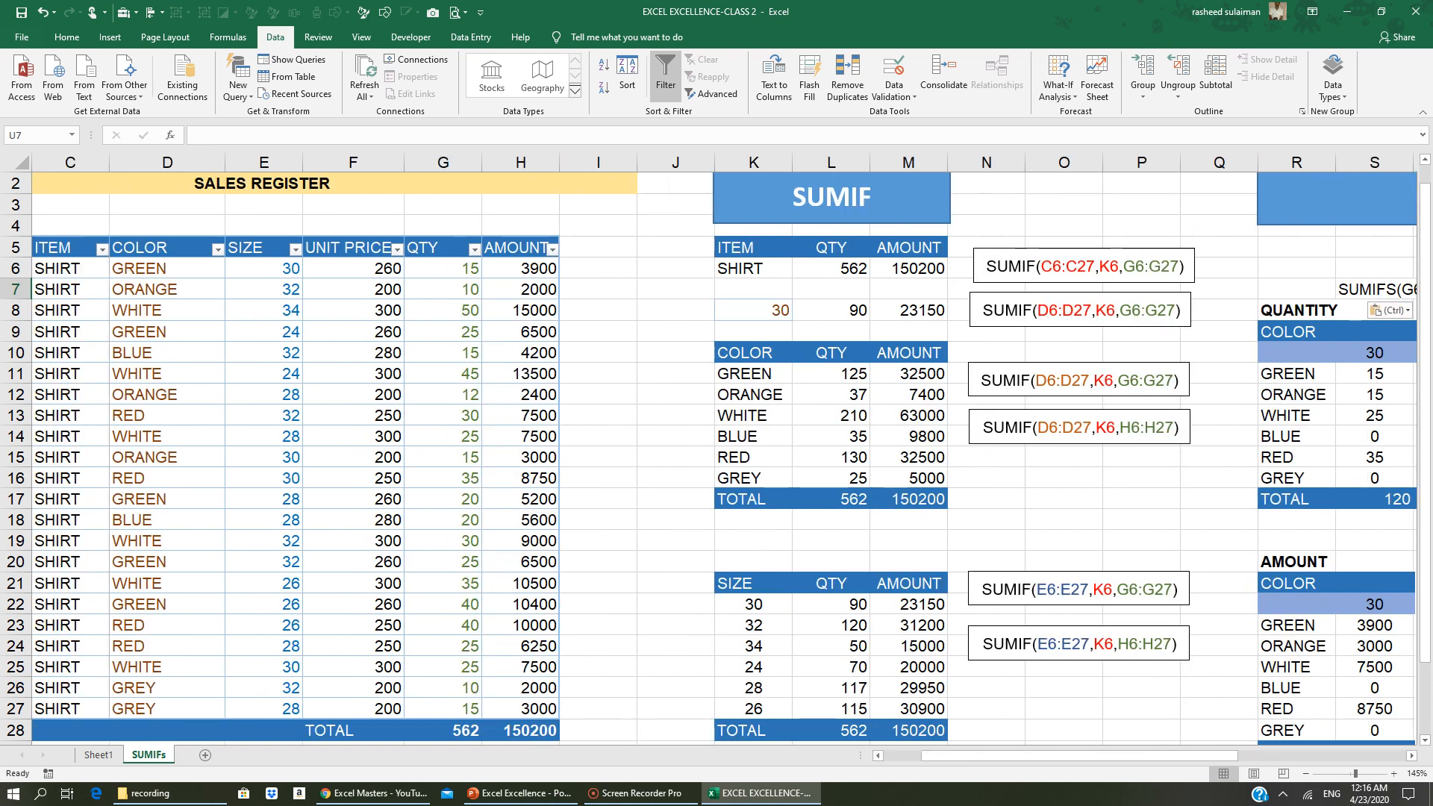
{"action": "scroll", "coordinate": [717, 447], "scroll_direction": "right", "scroll_amount": 5}
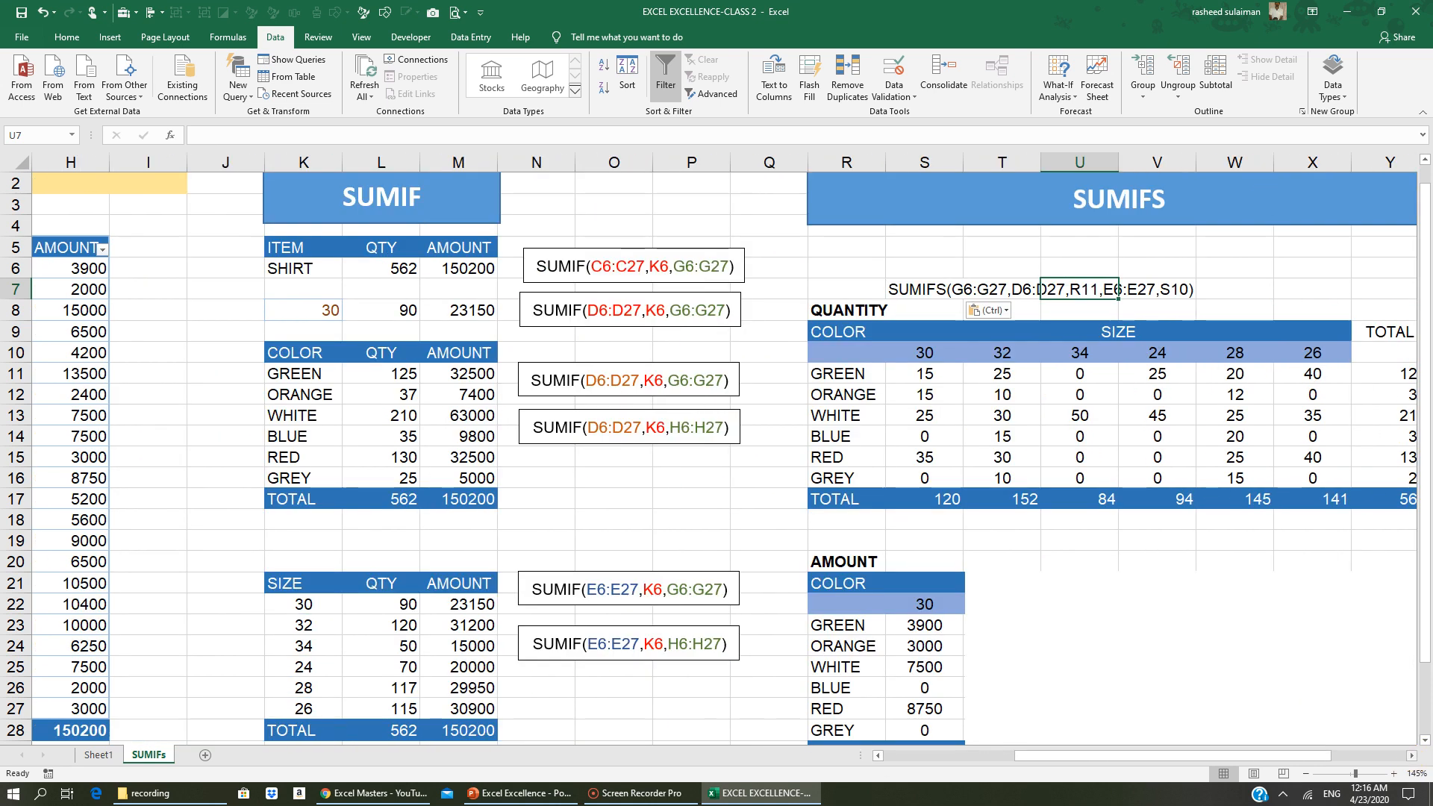
{"action": "left_click", "coordinate": [1139, 290]}
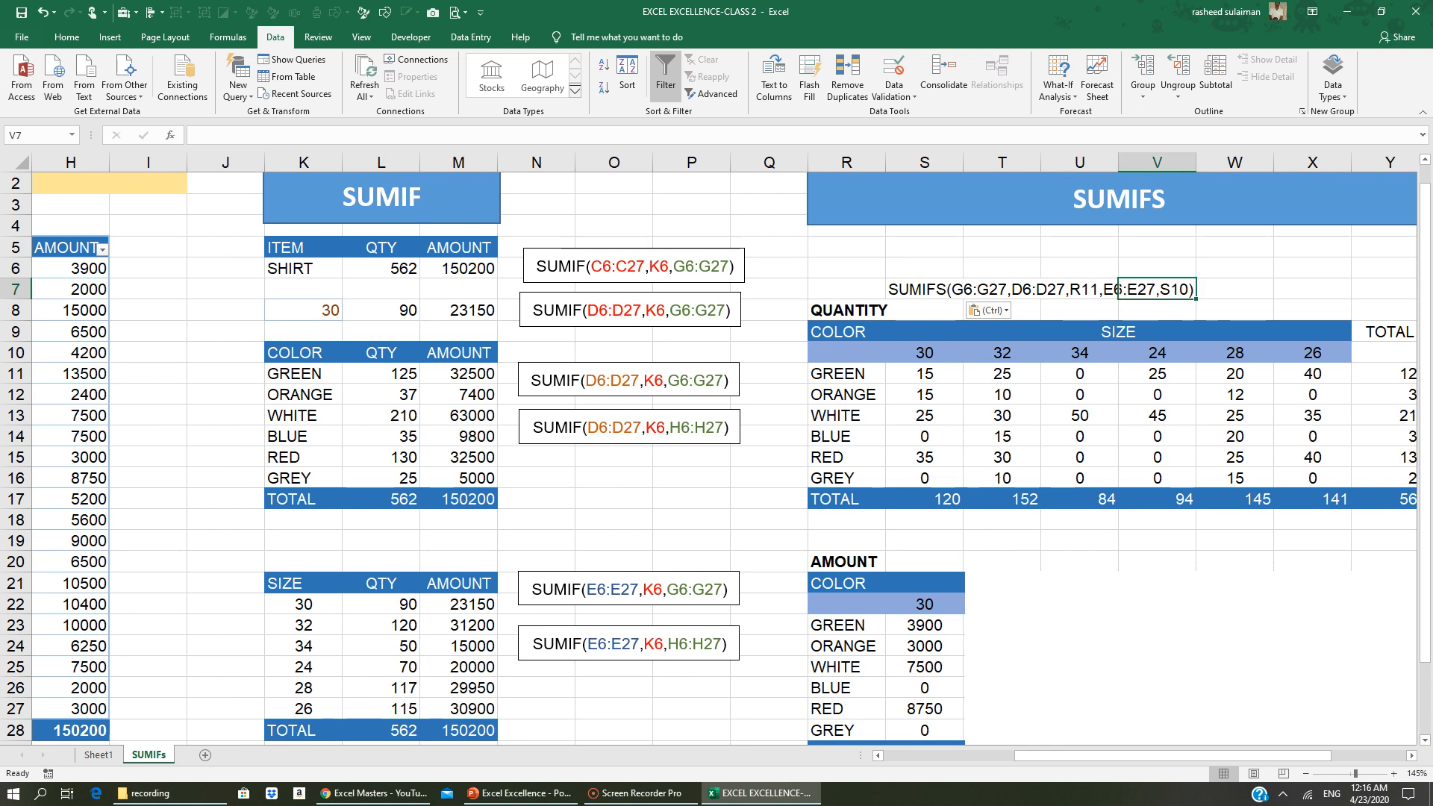
{"action": "left_click", "coordinate": [925, 352]}
{"action": "left_click", "coordinate": [1009, 352]}
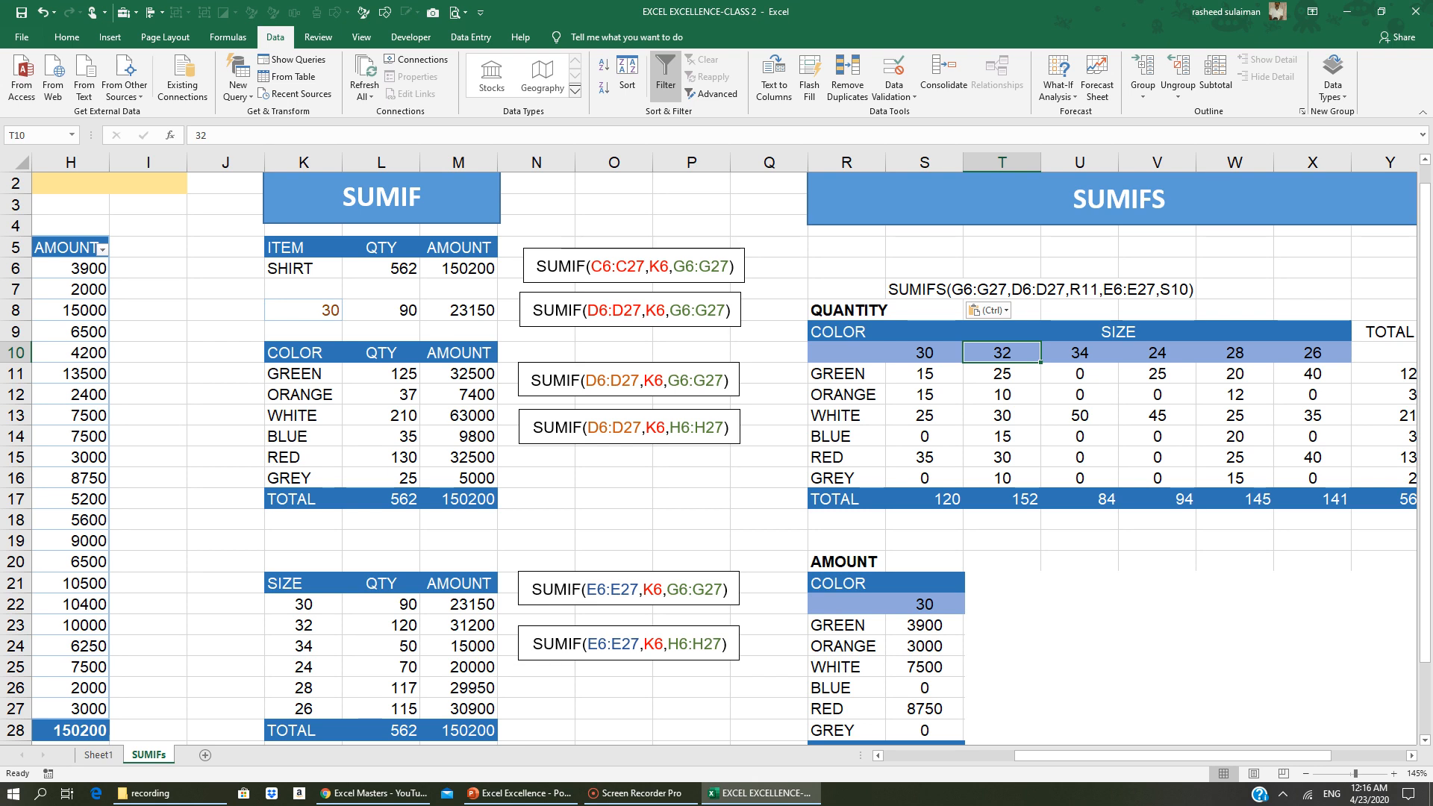
Compare the SUMIF formulas in L11 and L12 with the SUMIFS formulas in S11 through S13
{"action": "left_click", "coordinate": [381, 374]}
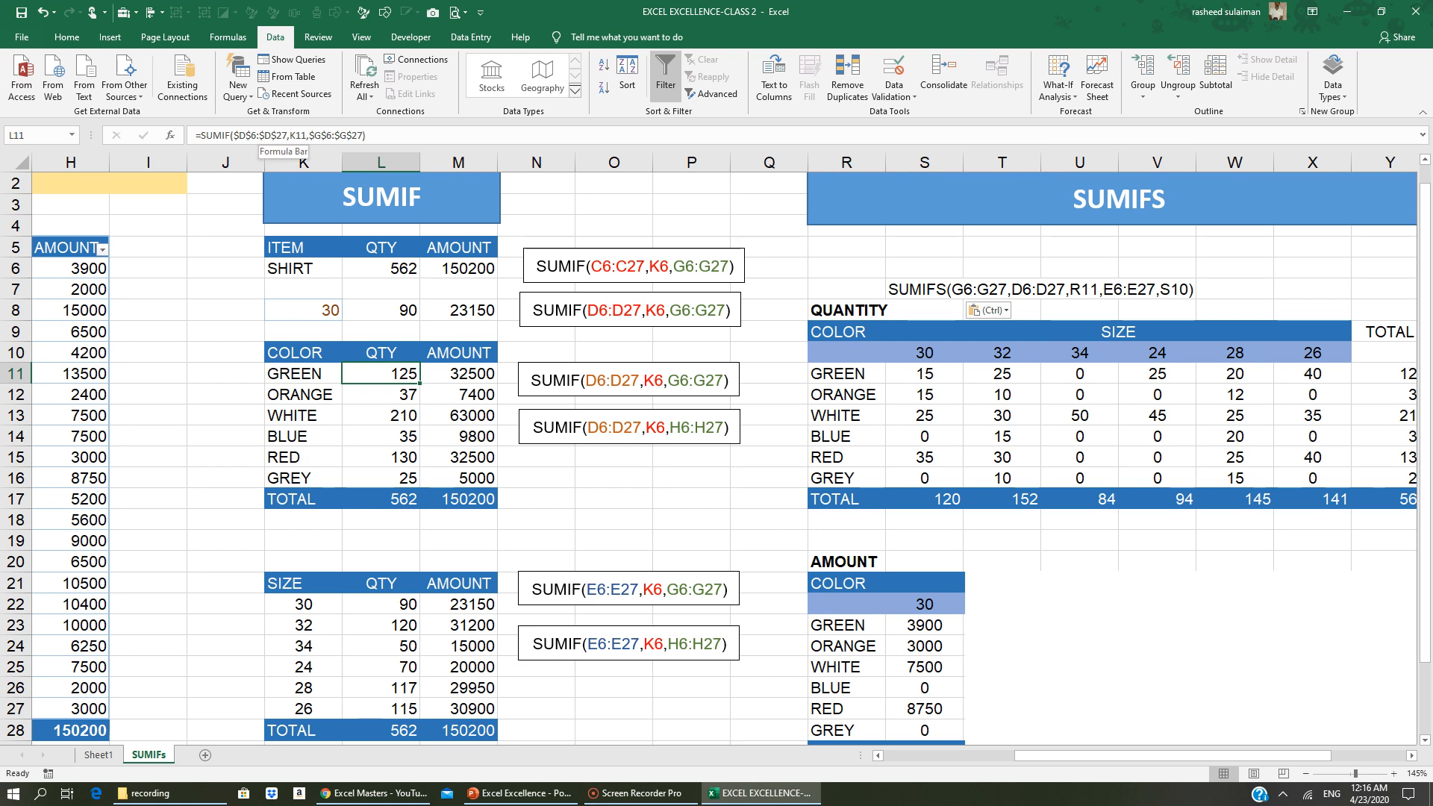
{"action": "left_click", "coordinate": [377, 391]}
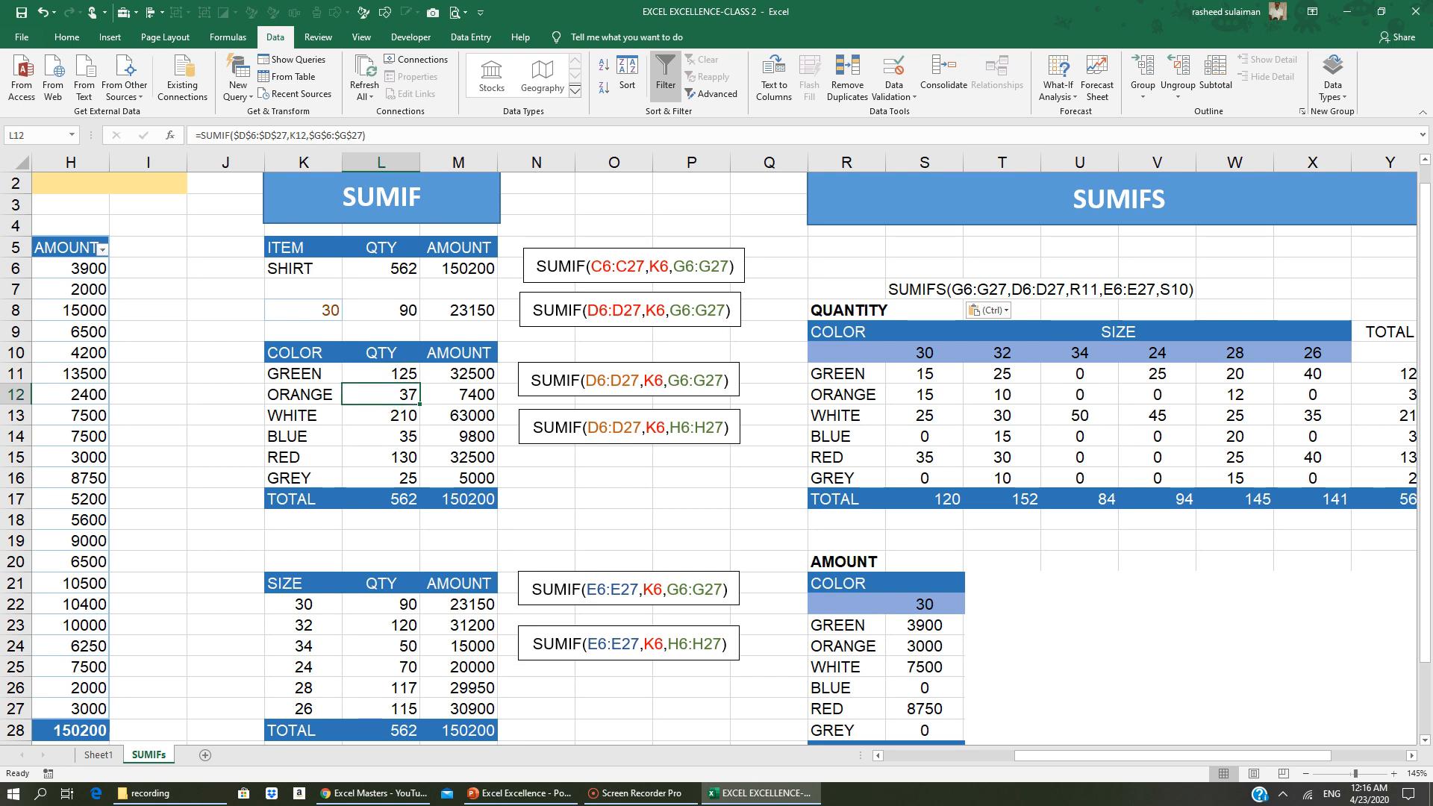
{"action": "left_click", "coordinate": [925, 372]}
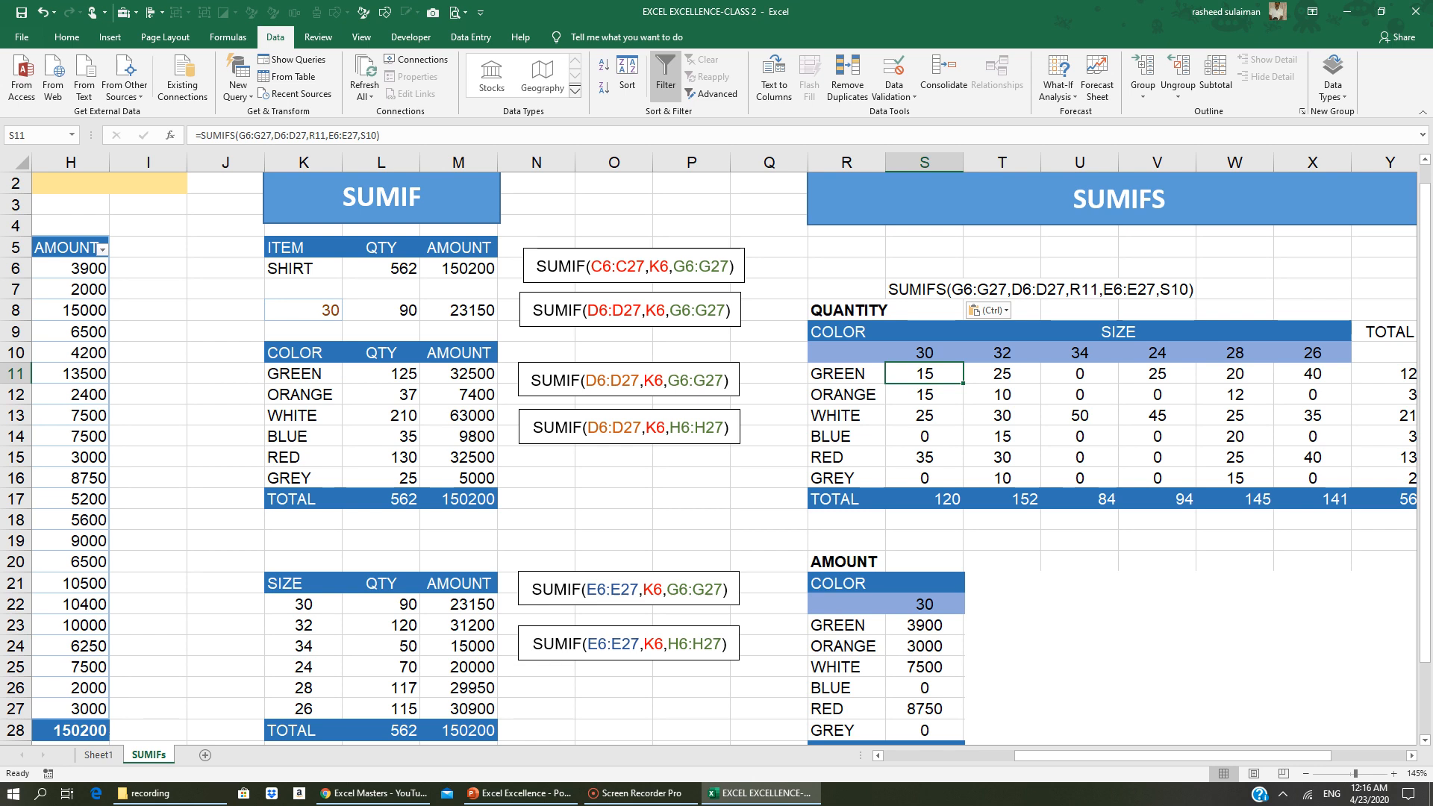
{"action": "left_click", "coordinate": [925, 394]}
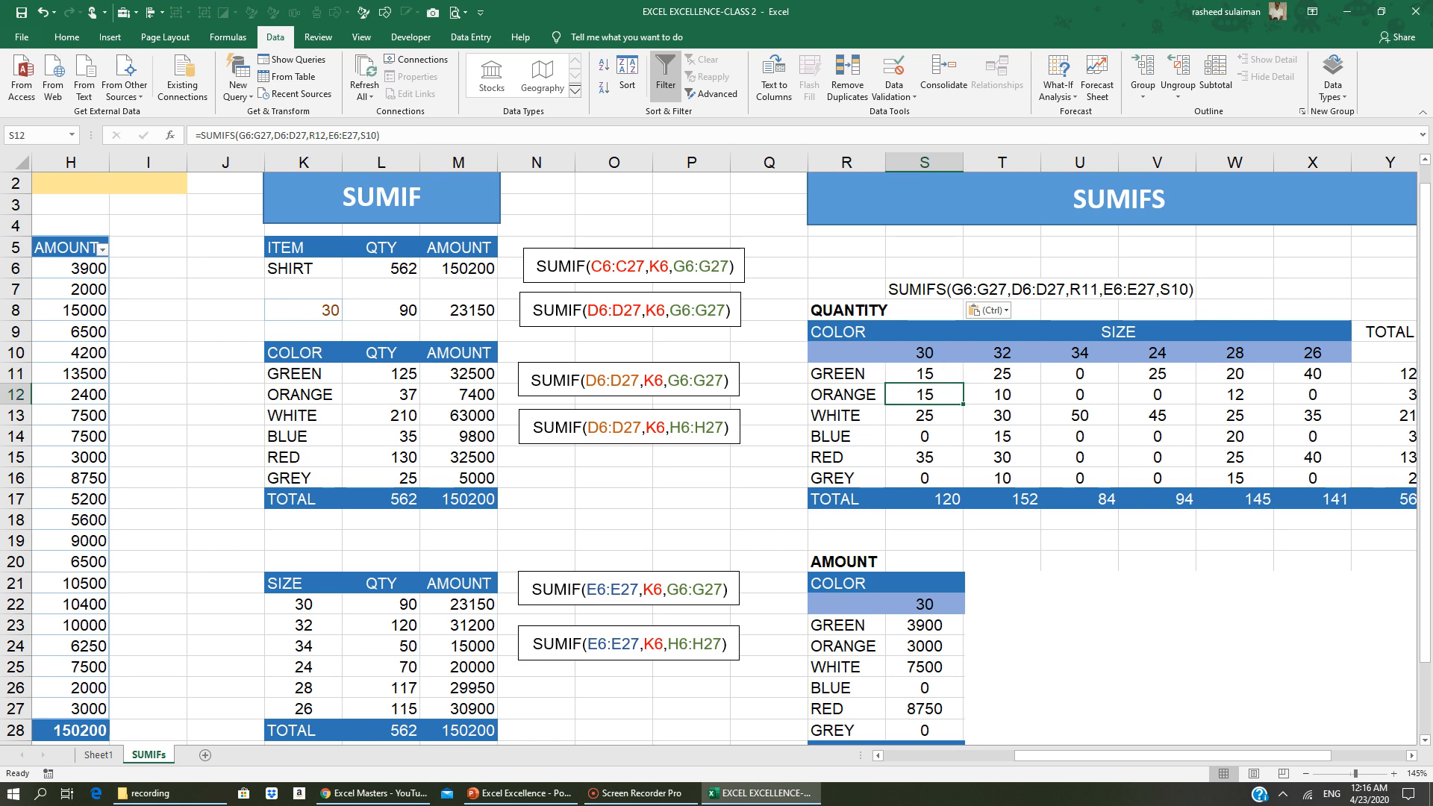
{"action": "left_click", "coordinate": [925, 416]}
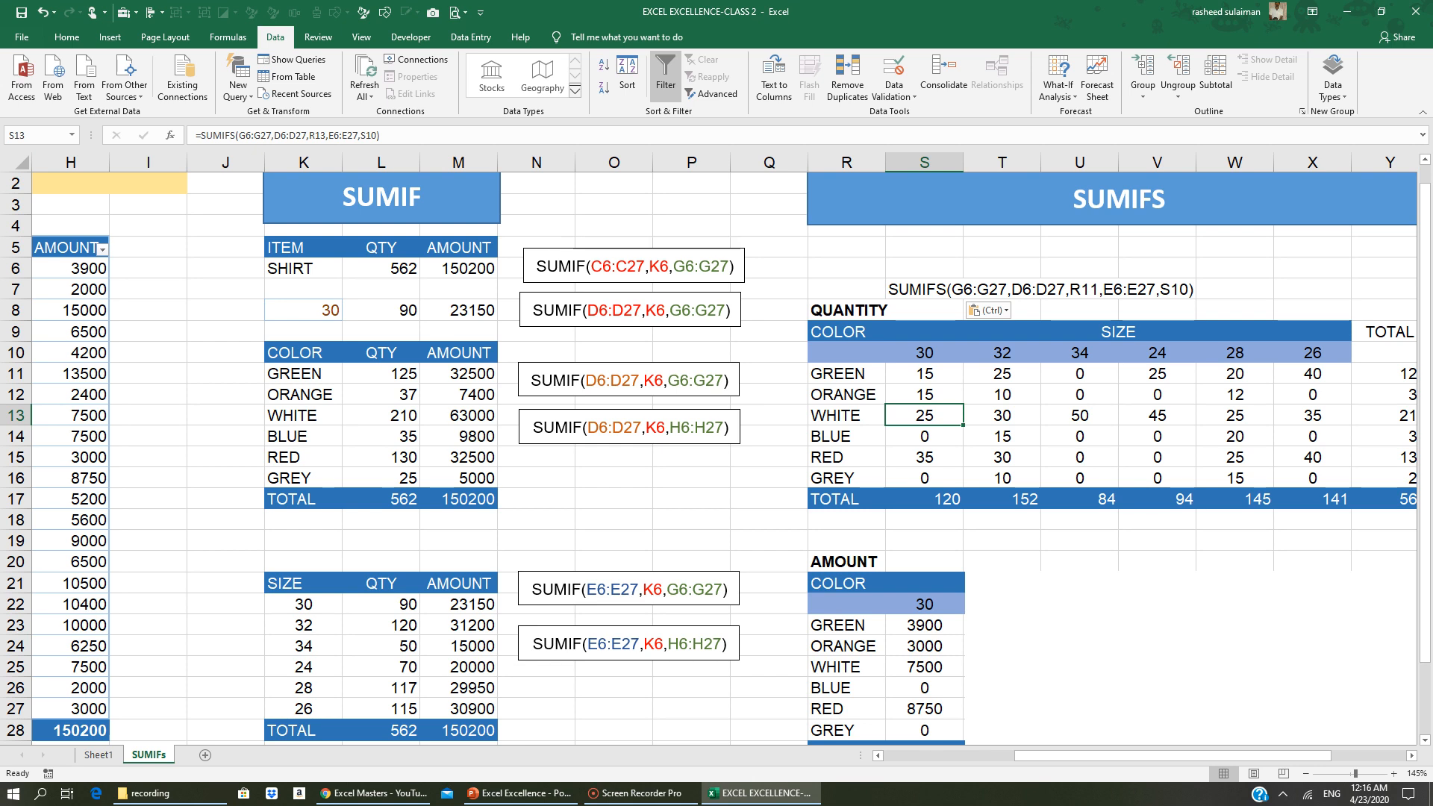
Check the color criterion in R11 and the size criterion in S10 against the SUMIFS formula in S11
{"action": "left_click", "coordinate": [850, 375]}
{"action": "left_click", "coordinate": [925, 356]}
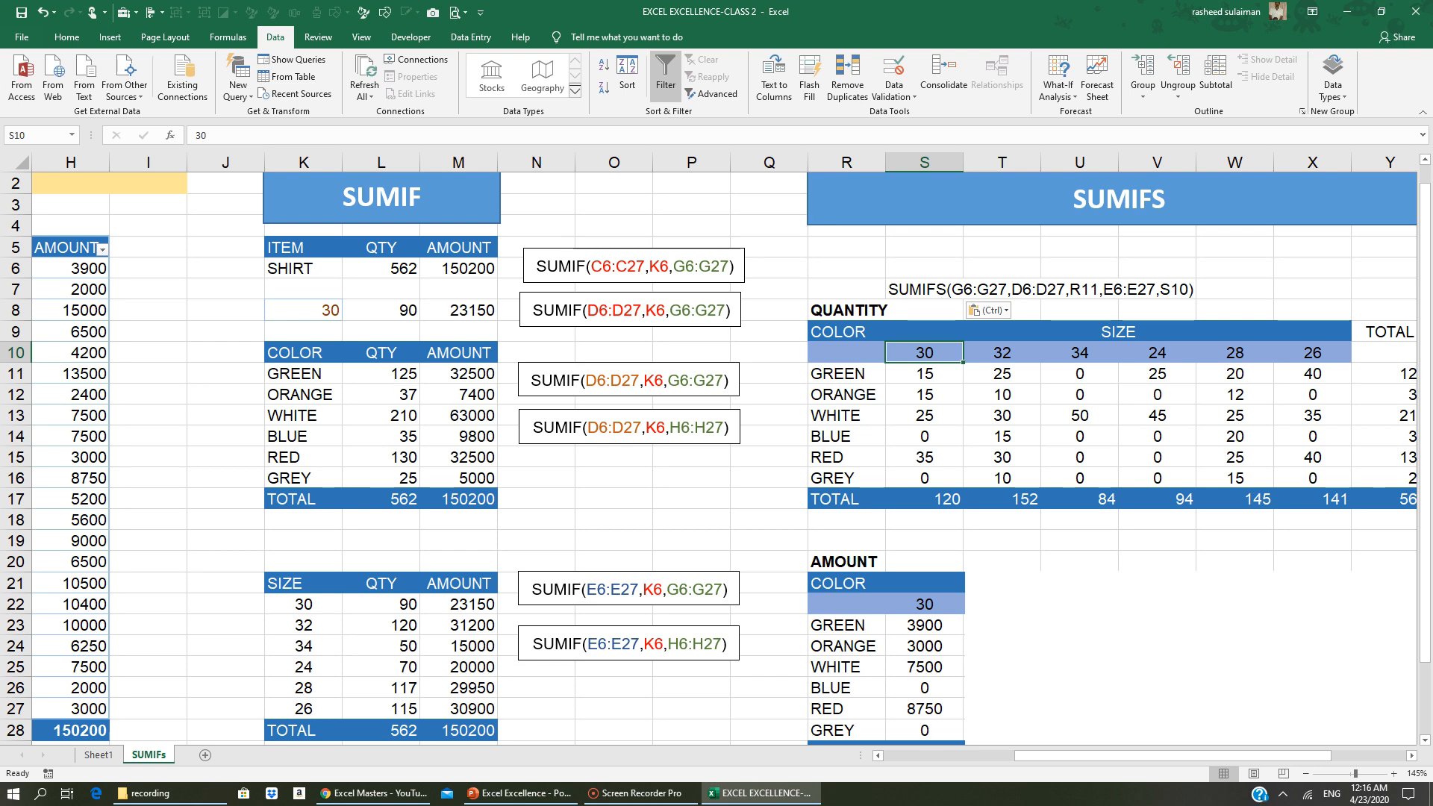
{"action": "left_click", "coordinate": [848, 375]}
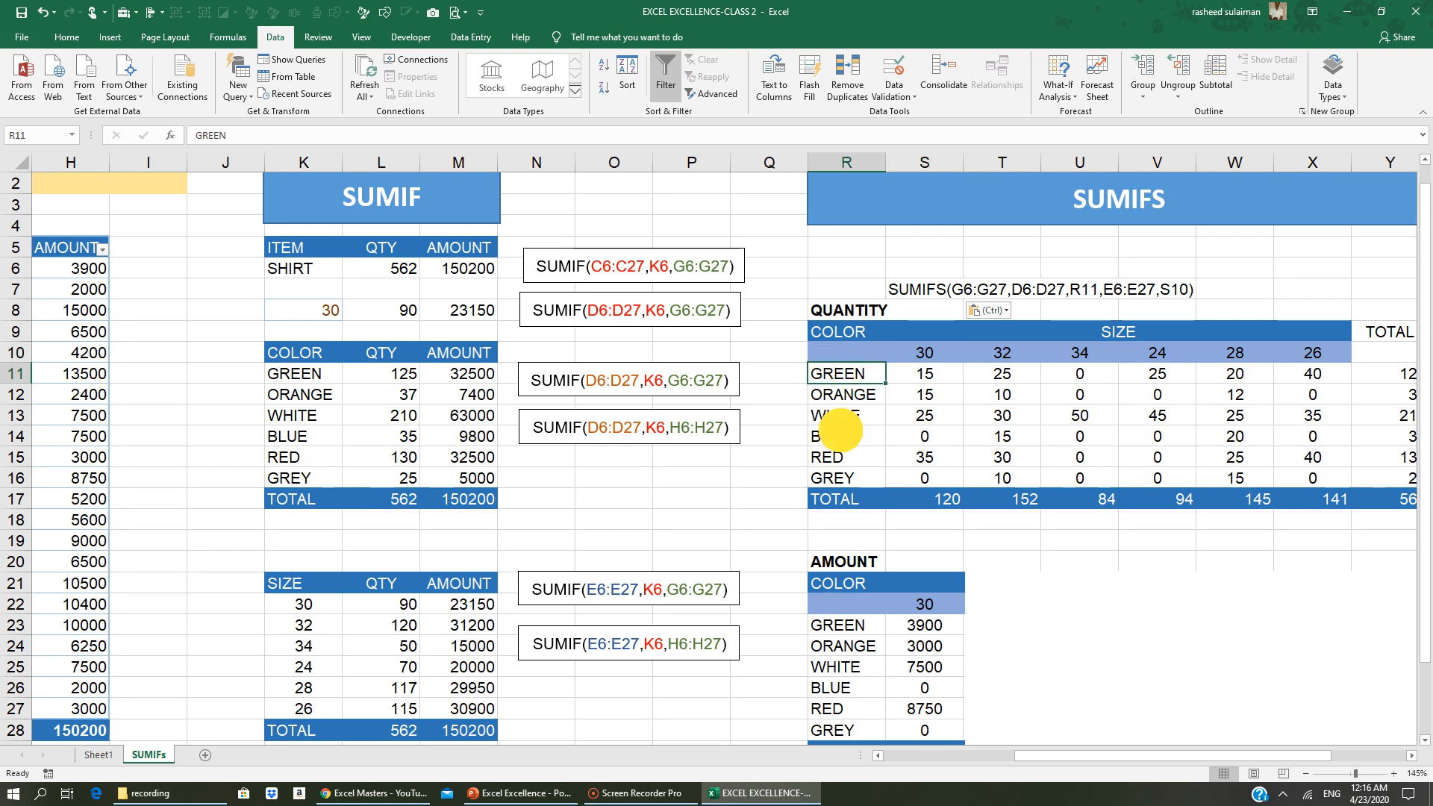
{"action": "left_click", "coordinate": [840, 436]}
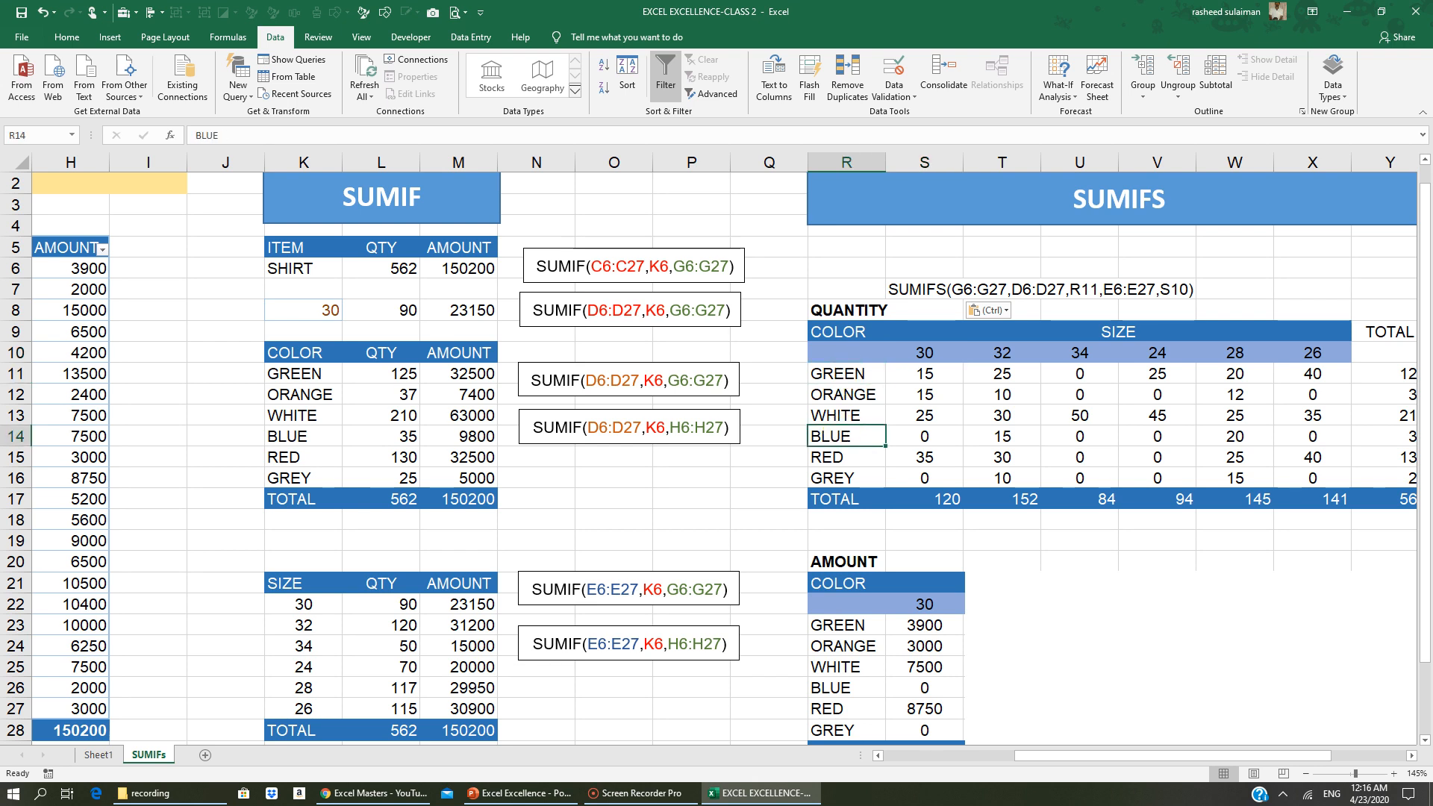
{"action": "left_click", "coordinate": [925, 376]}
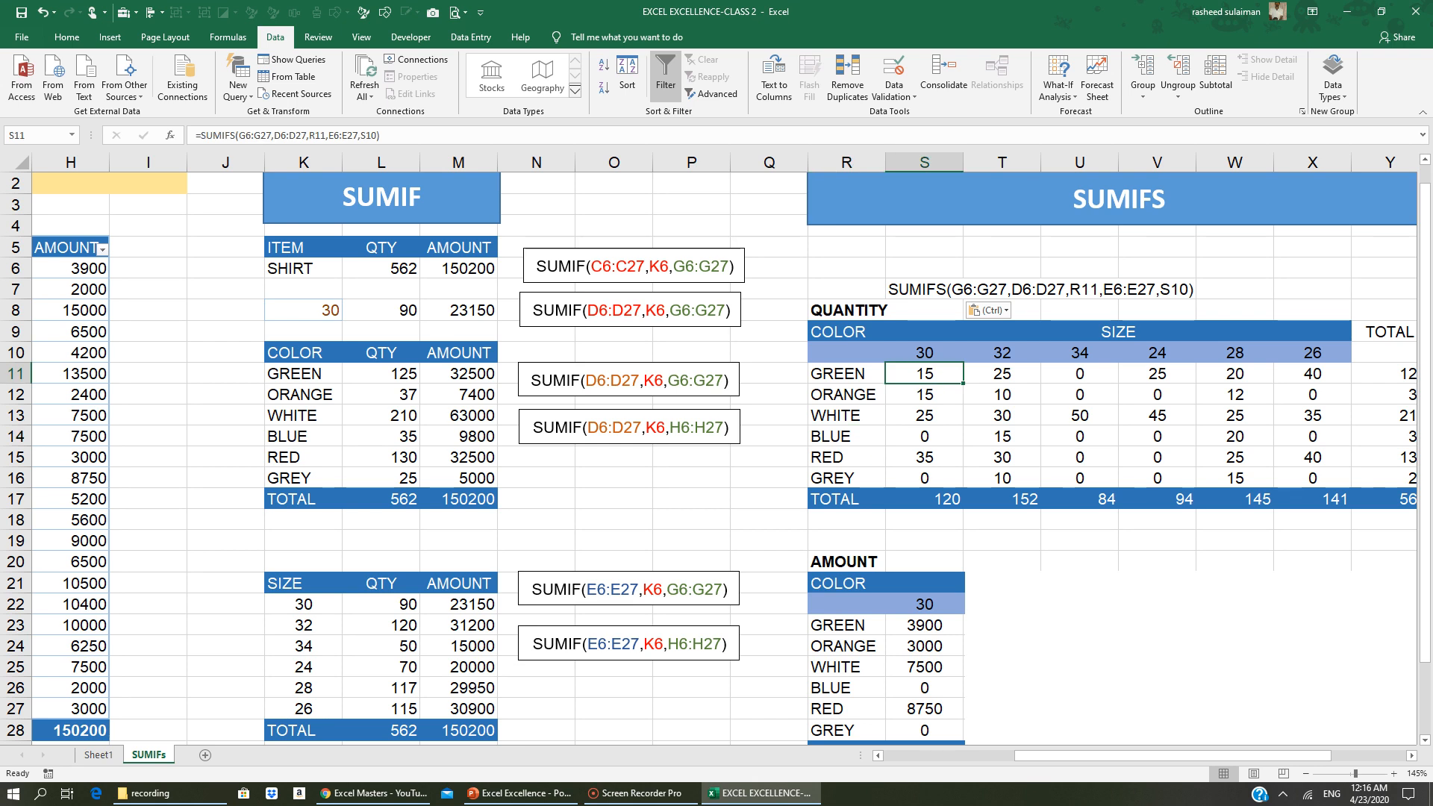
{"action": "scroll", "coordinate": [724, 448], "scroll_direction": "left", "scroll_amount": 1}
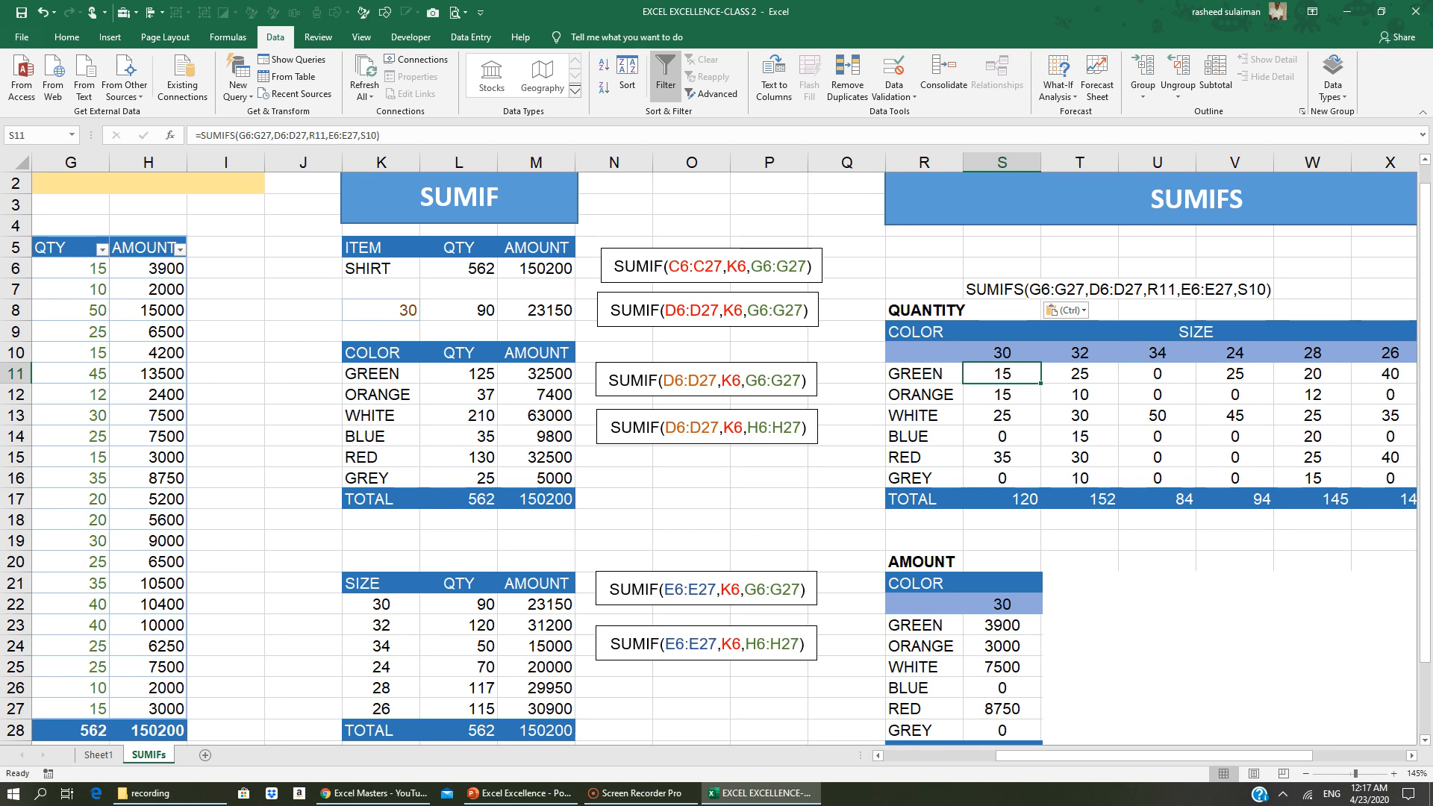
{"action": "left_click", "coordinate": [918, 374]}
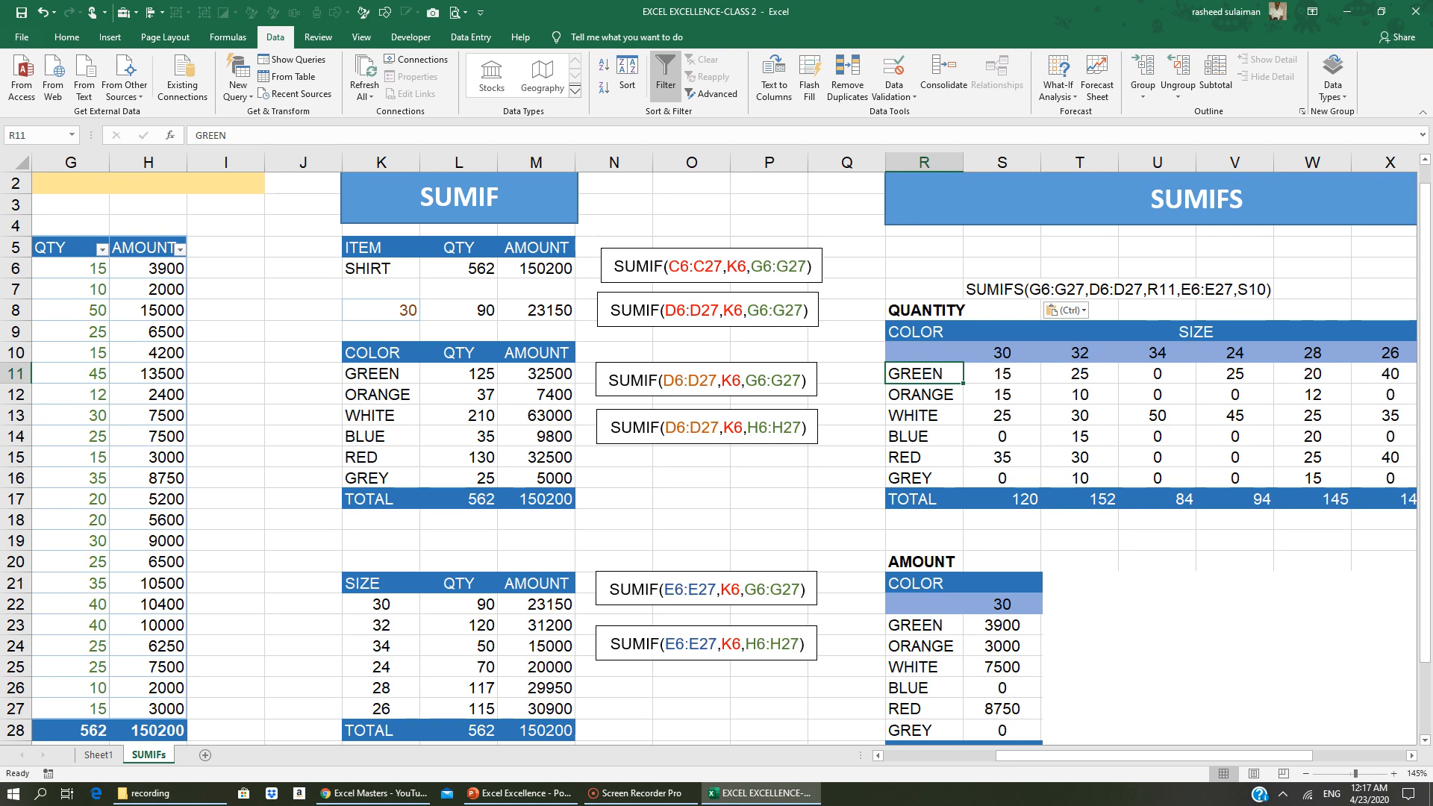
{"action": "left_click", "coordinate": [995, 357]}
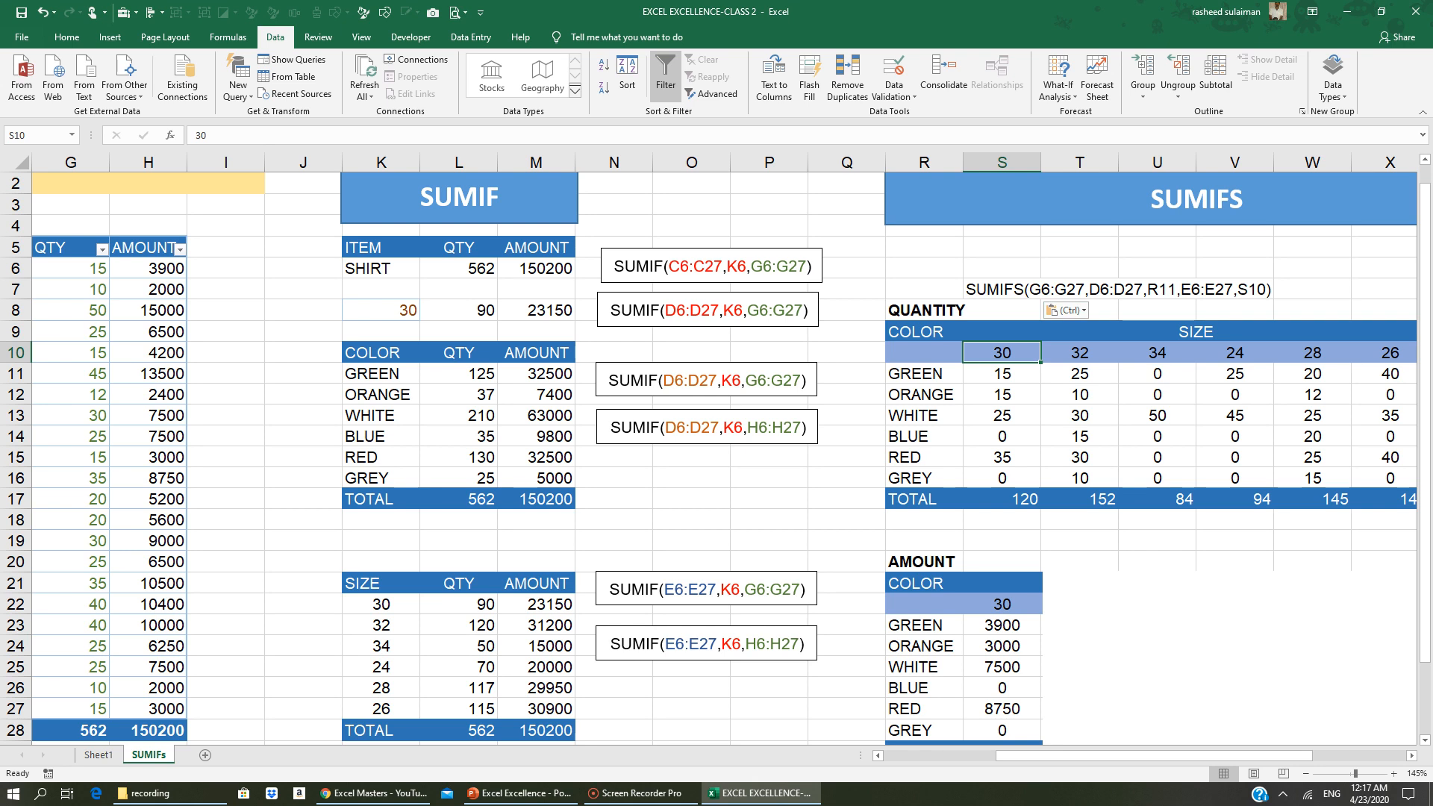
{"action": "left_click", "coordinate": [1002, 374]}
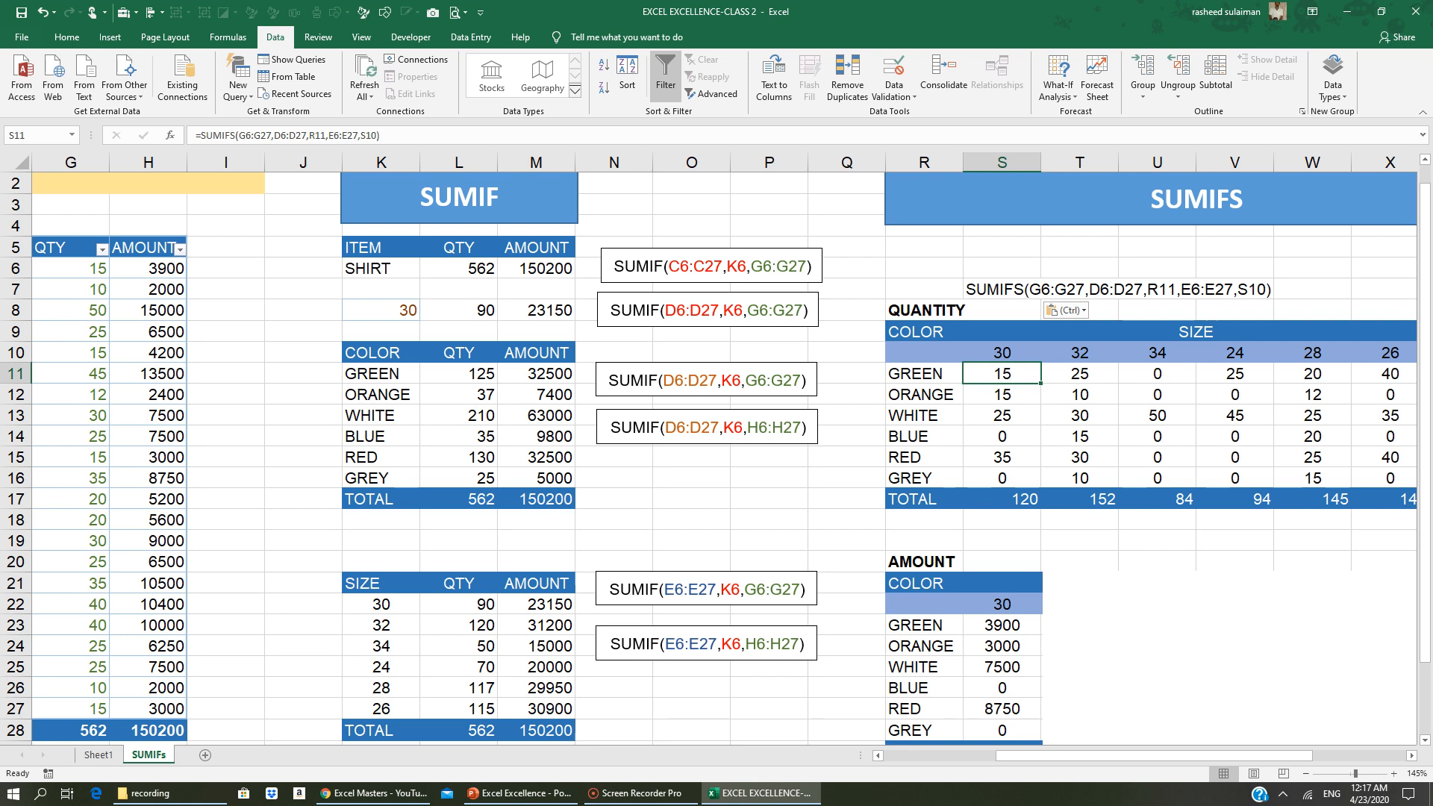
Fill the SUMIFS formula from S11 down to S12 and compare the references in the two cells
{"action": "left_click_drag", "start_coordinate": [1042, 383], "coordinate": [1033, 405]}
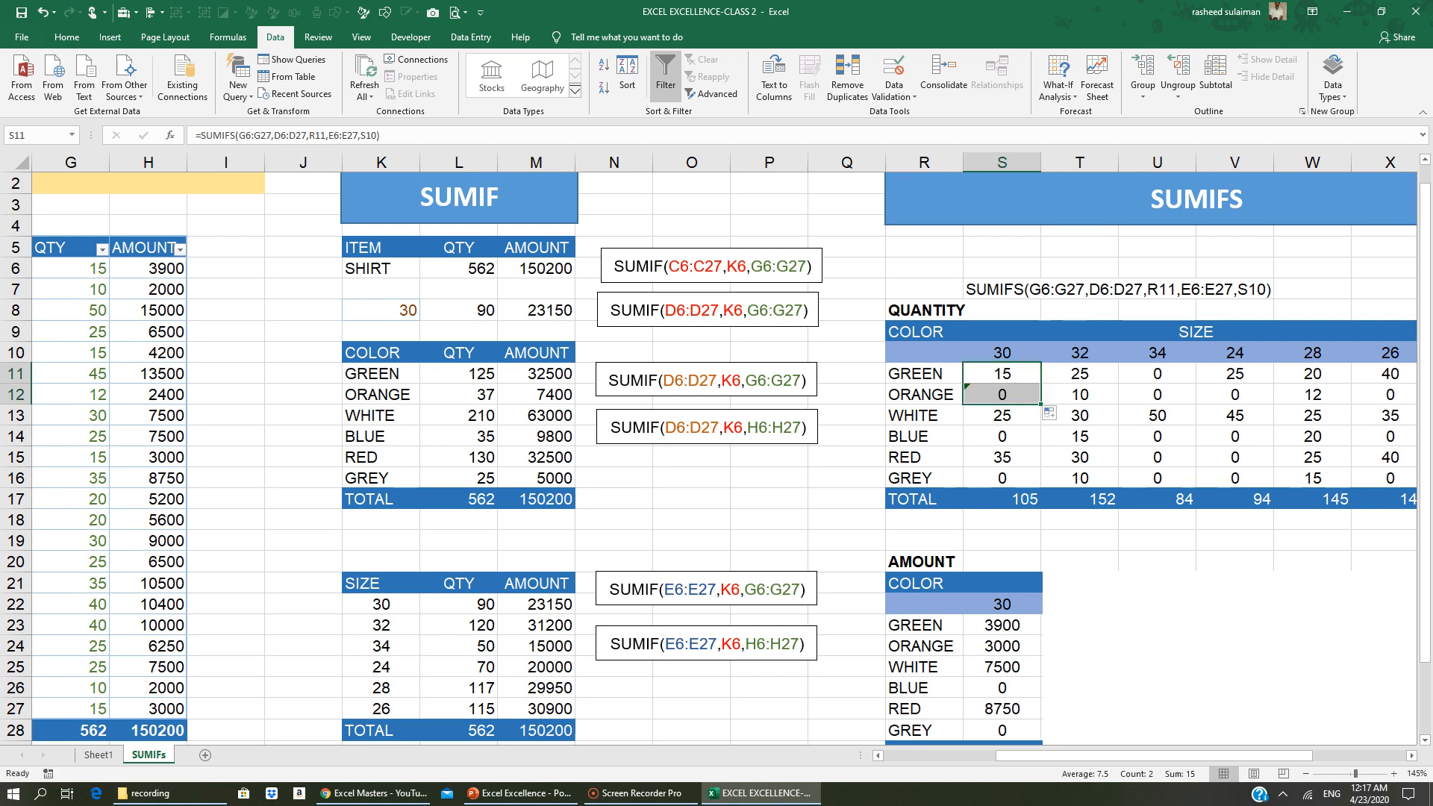
{"action": "left_click", "coordinate": [1019, 377]}
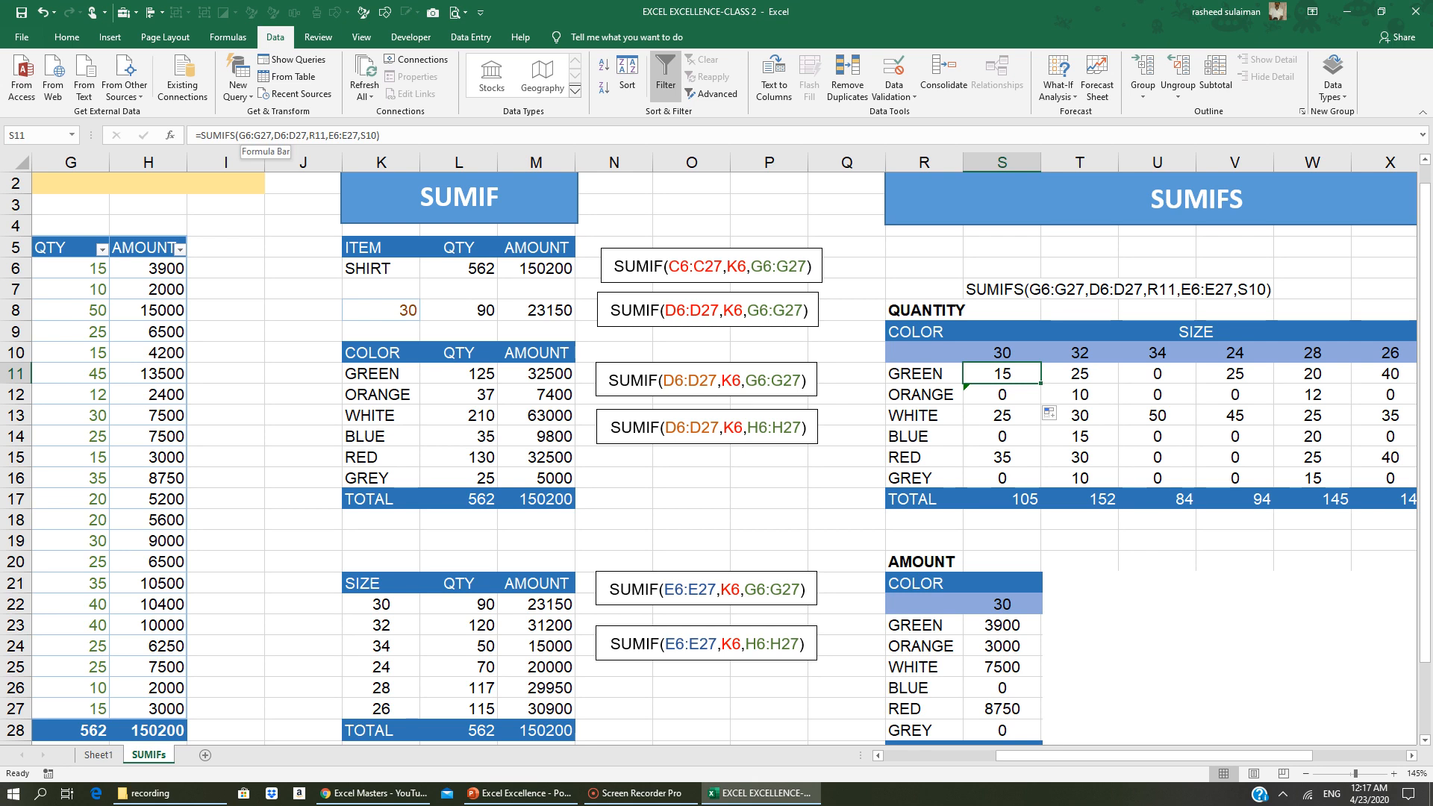
{"action": "left_click", "coordinate": [1003, 391]}
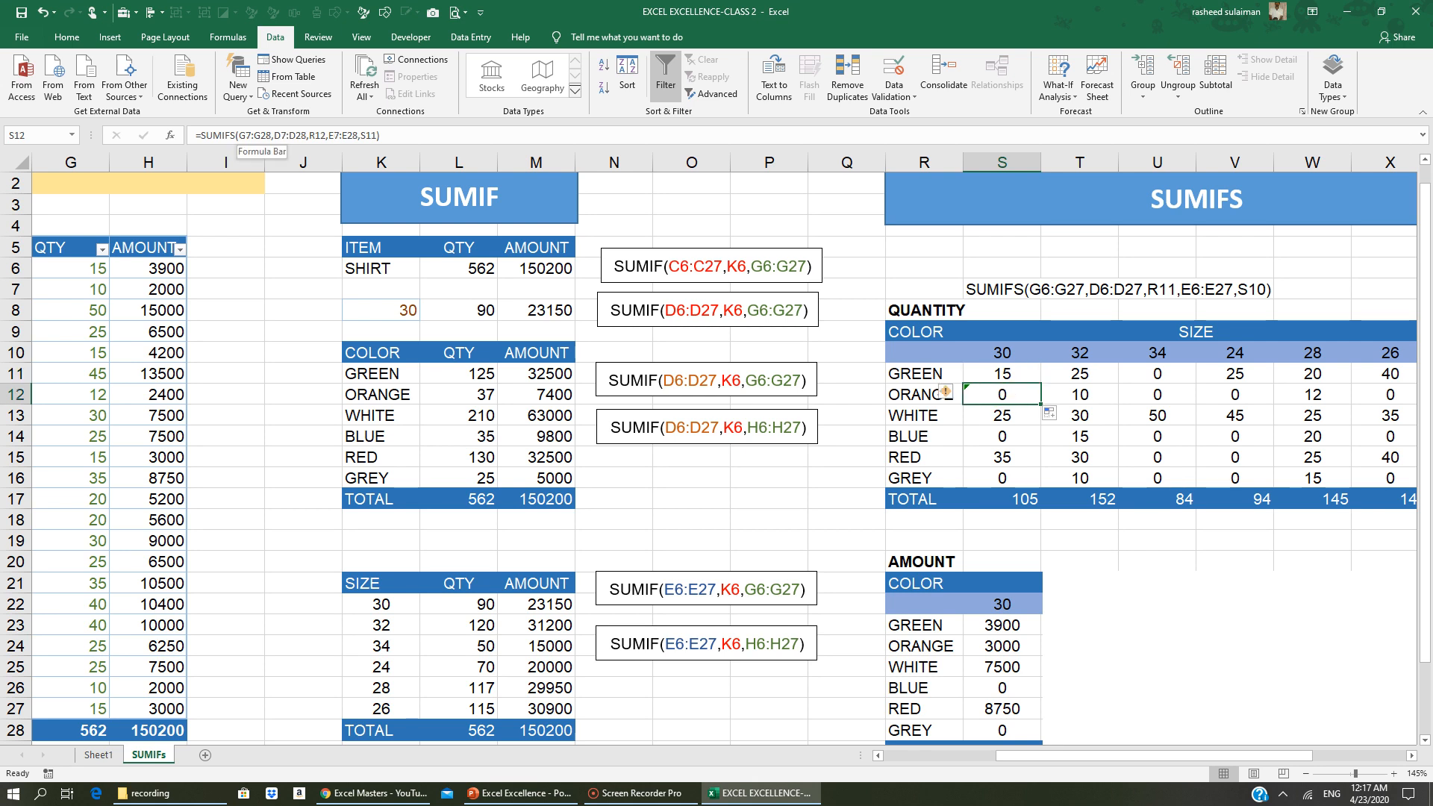
{"action": "left_click", "coordinate": [1005, 375]}
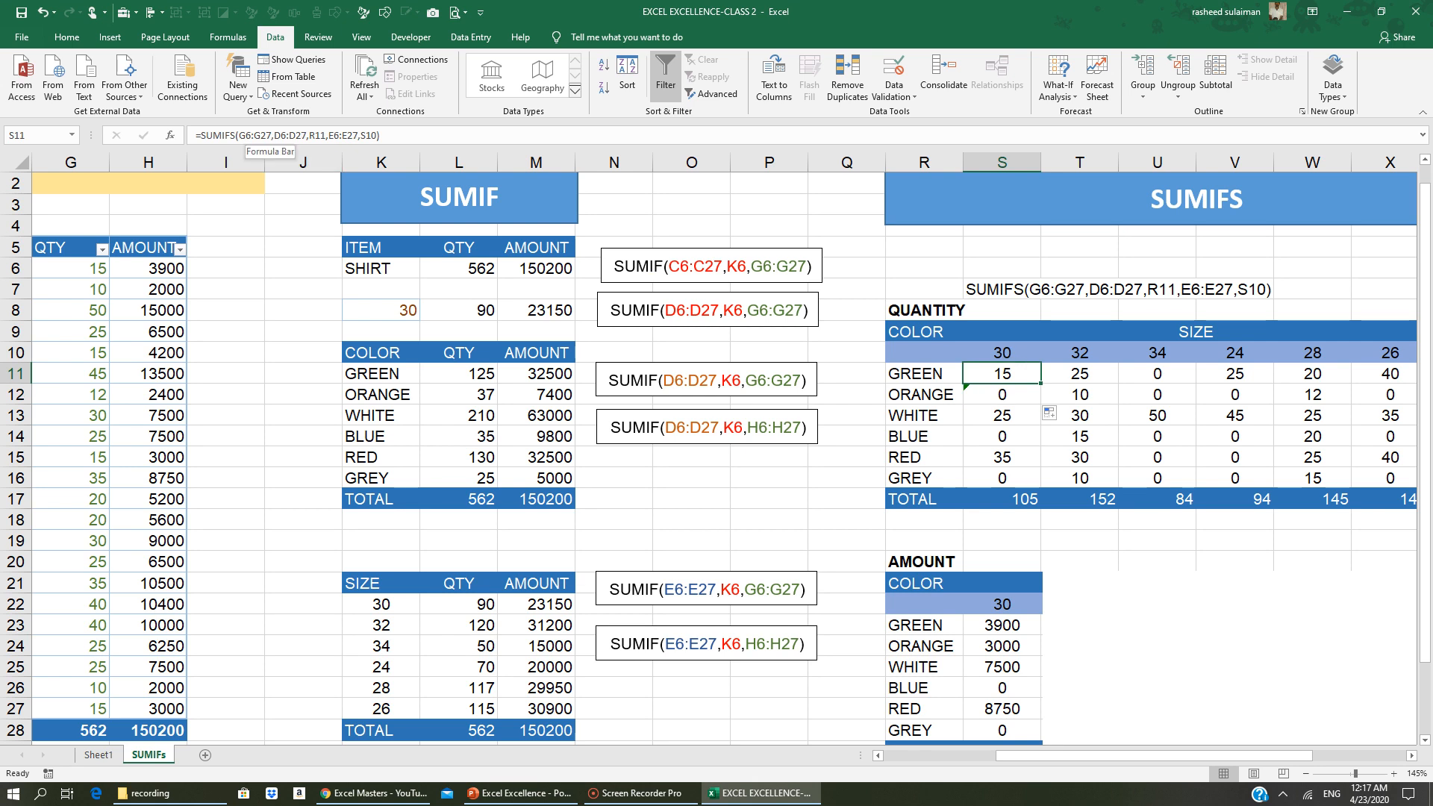
{"action": "left_click", "coordinate": [1002, 401]}
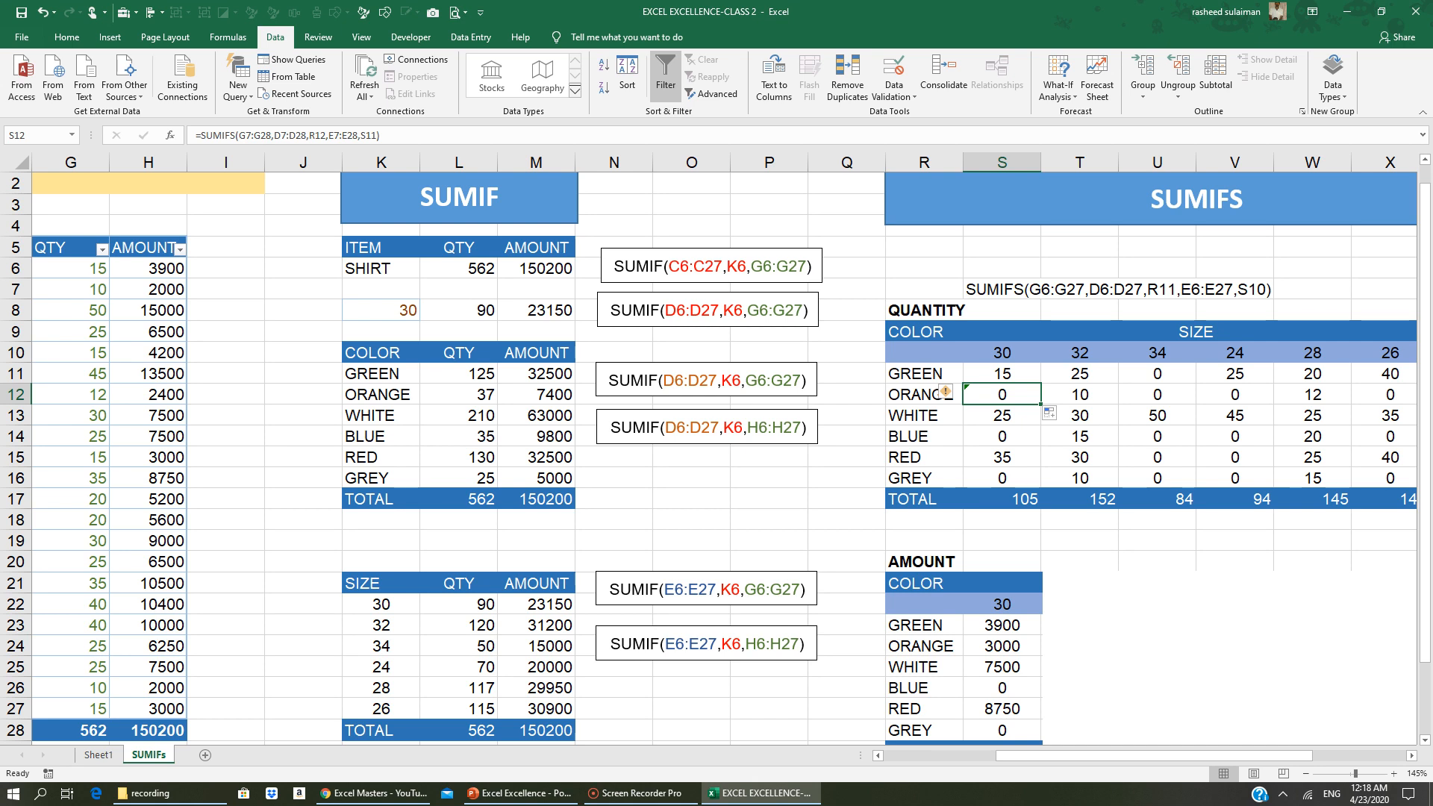
Enter the sample numbers 25, 20 and 10 in O35:O37, in the empty area below the tables
{"action": "scroll", "coordinate": [724, 458], "scroll_direction": "down", "scroll_amount": 4}
{"action": "left_click", "coordinate": [700, 623]}
{"action": "key", "text": "KP_2"}
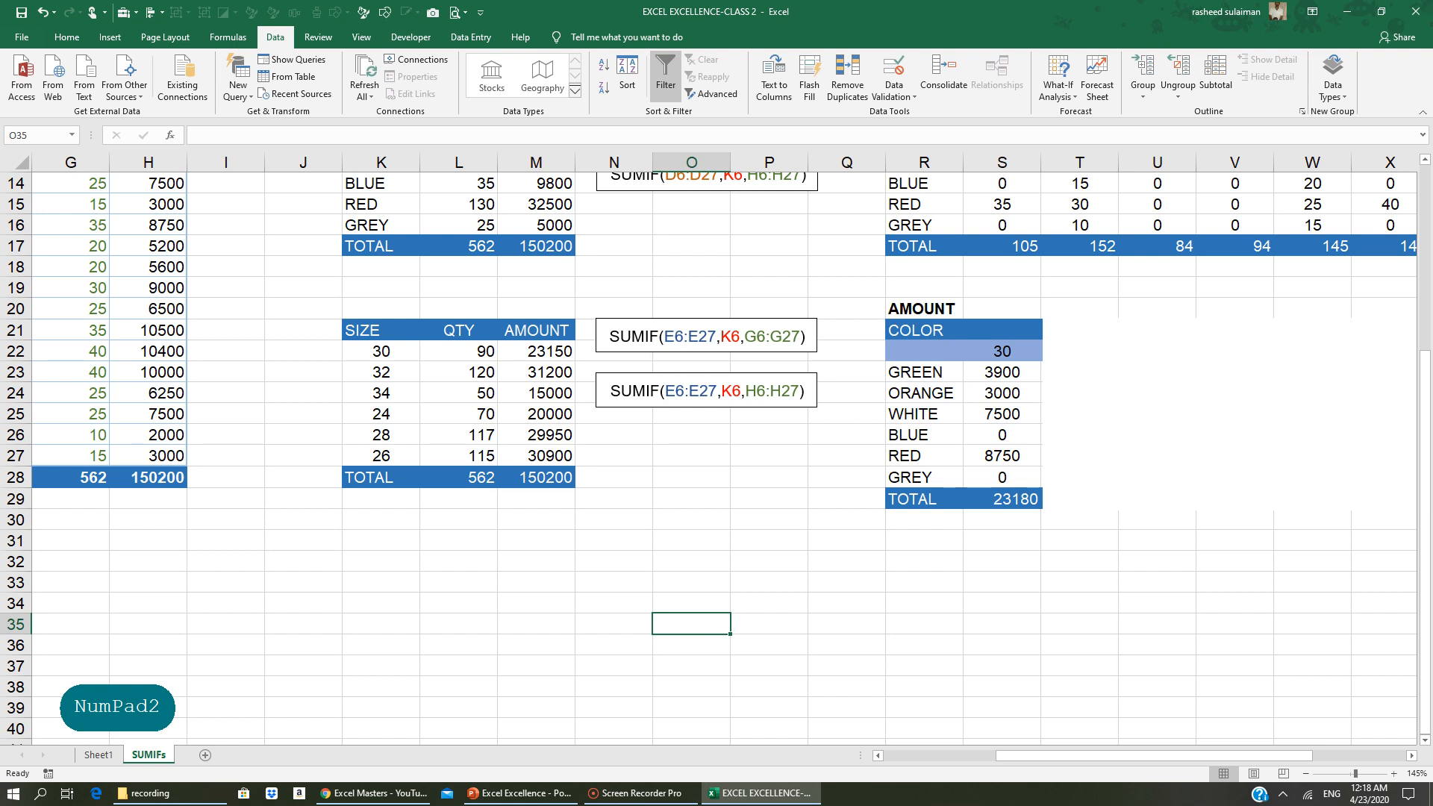
{"action": "type", "text": "5"}
{"action": "key", "text": "Down"}
{"action": "type", "text": "20"}
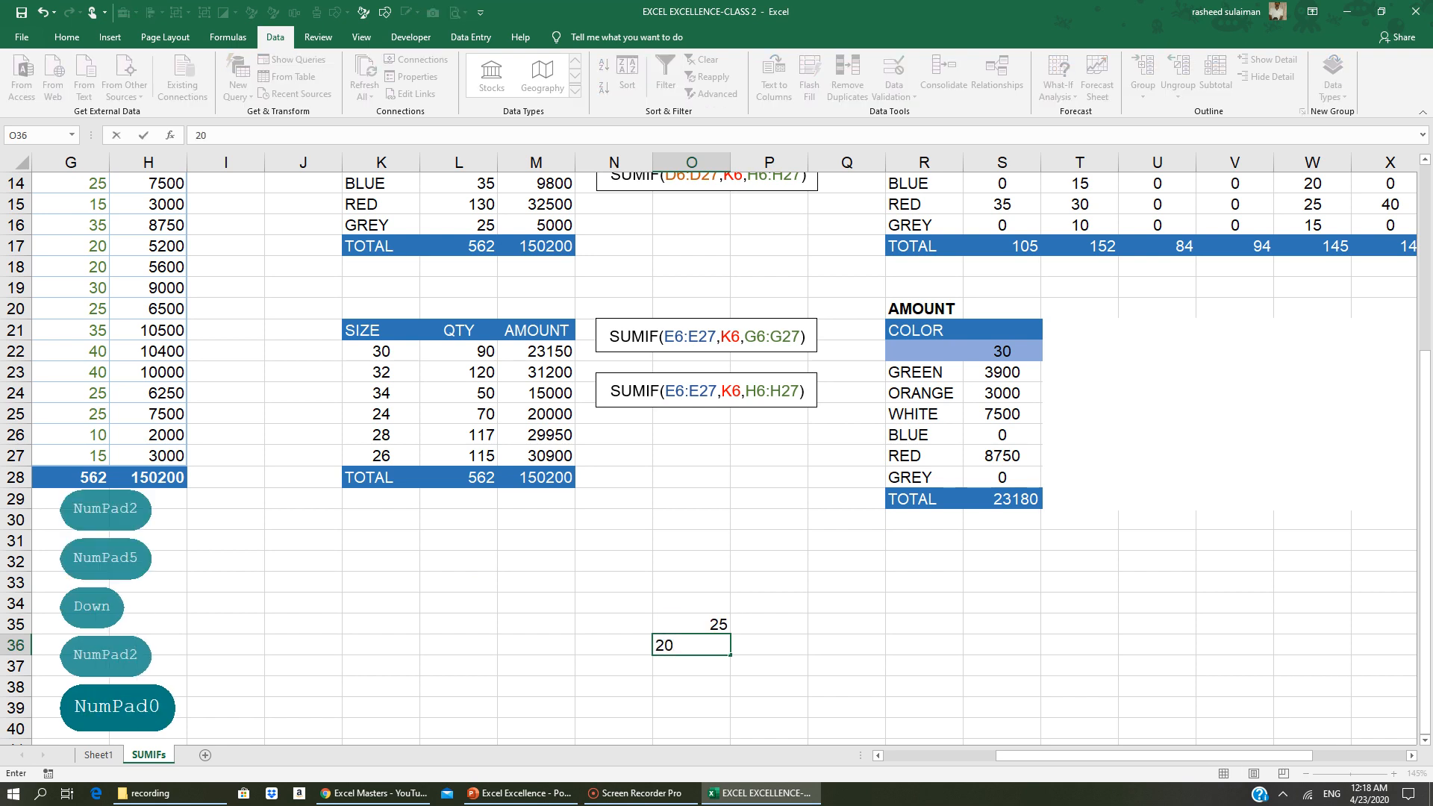
{"action": "key", "text": "Return"}
{"action": "type", "text": "10"}
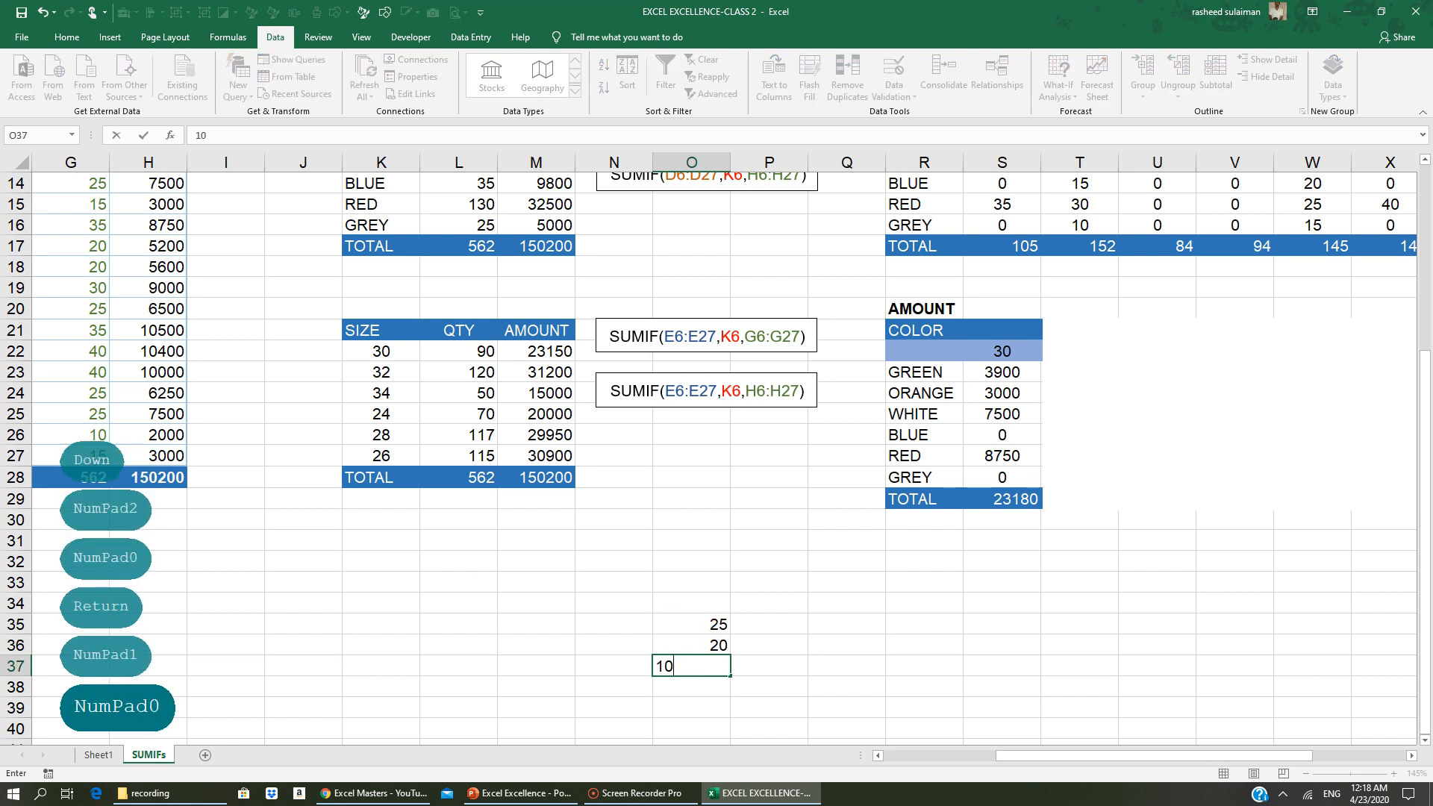
Enter the sample numbers 15, 10 and 5 in P35:P37 beside the first column of numbers
{"action": "left_click", "coordinate": [762, 623]}
{"action": "type", "text": "15"}
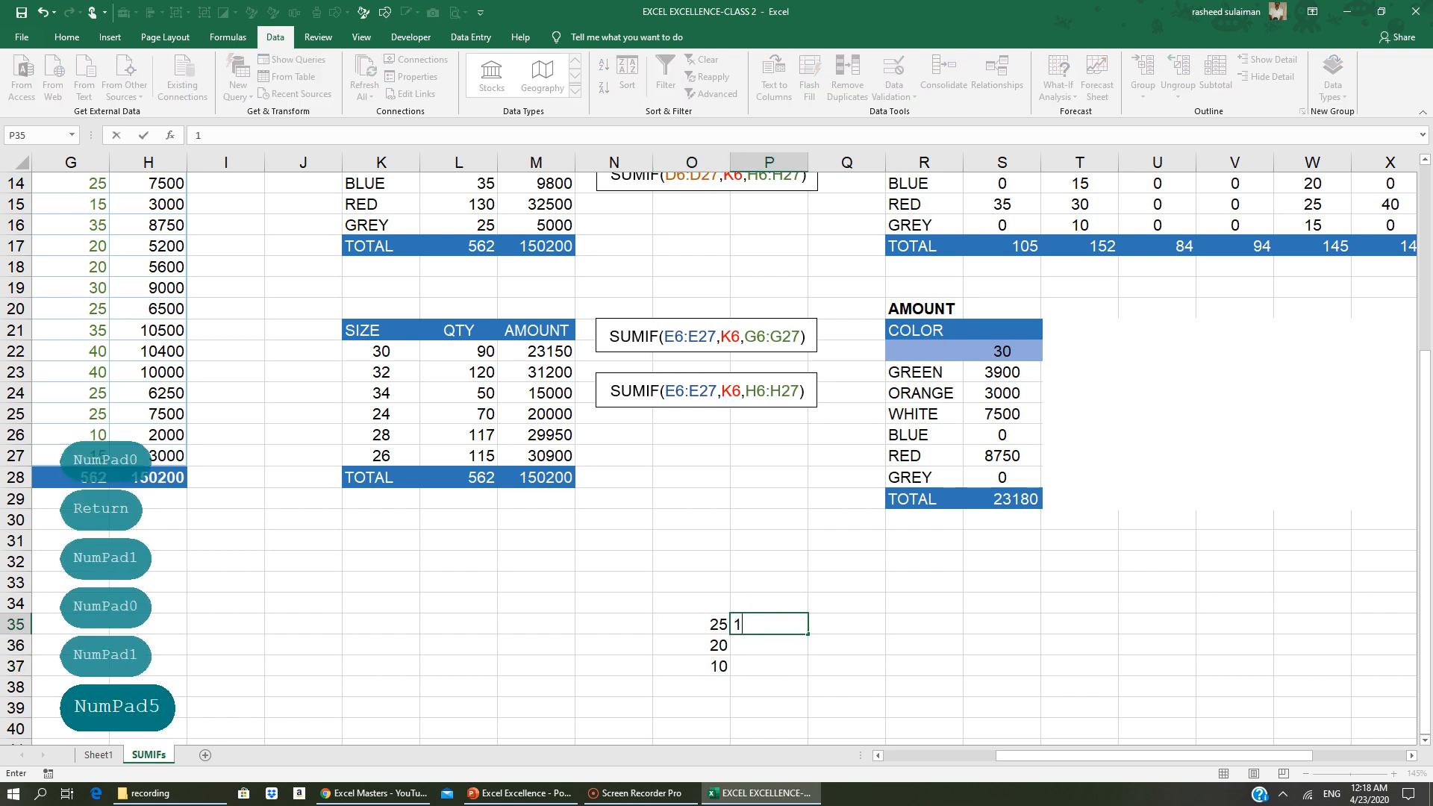
{"action": "key", "text": "Return"}
{"action": "type", "text": "10"}
{"action": "key", "text": "Return"}
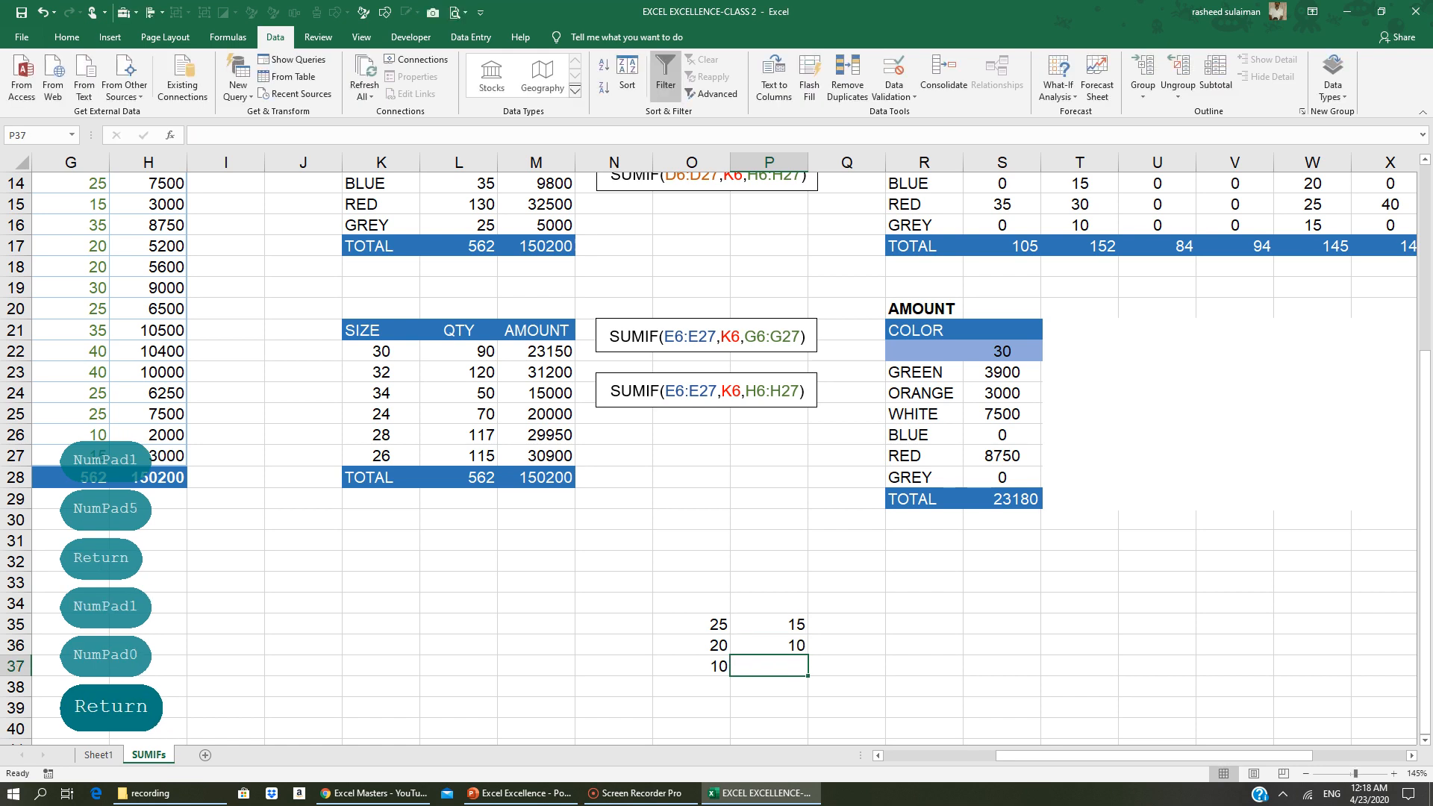
{"action": "type", "text": "5"}
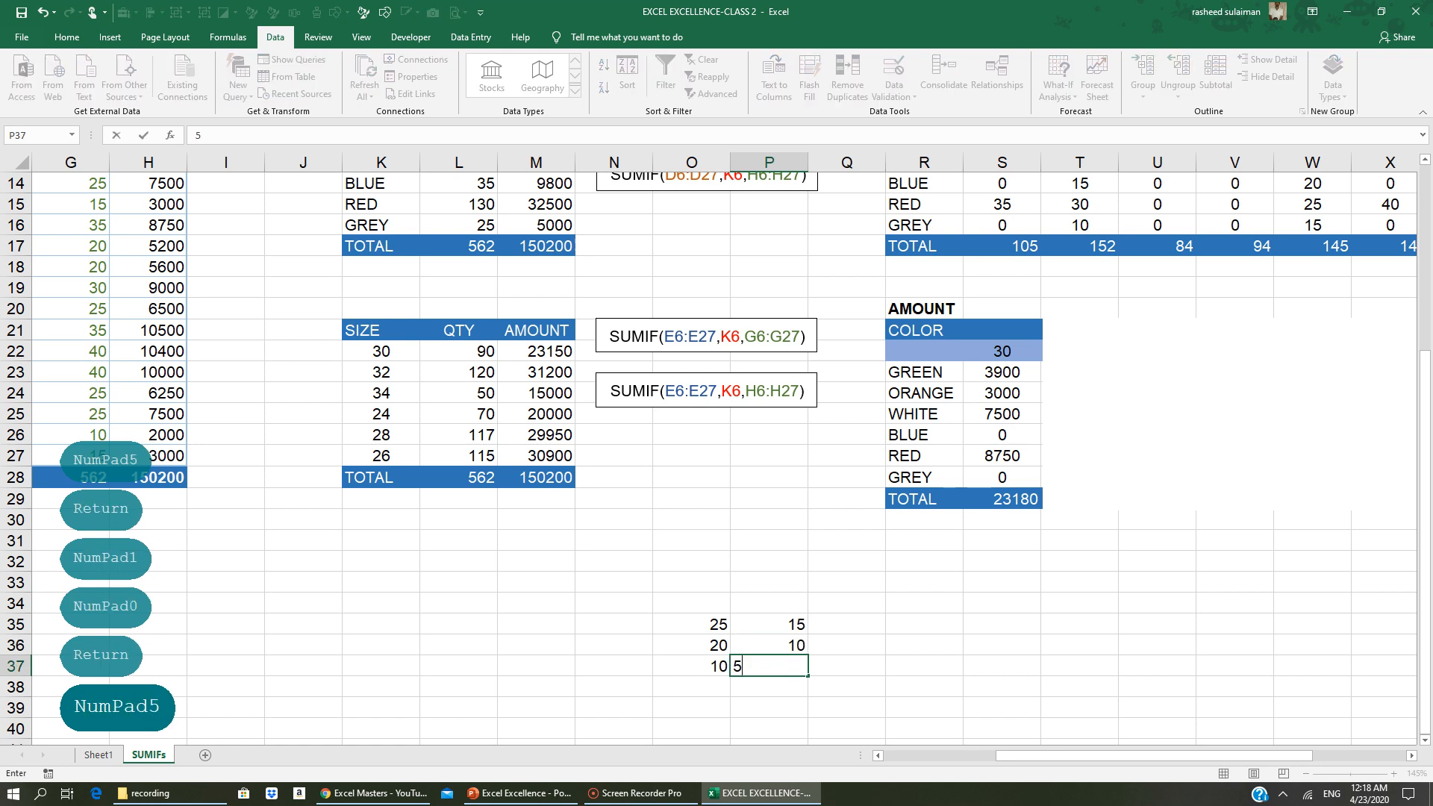
{"action": "left_click", "coordinate": [847, 624]}
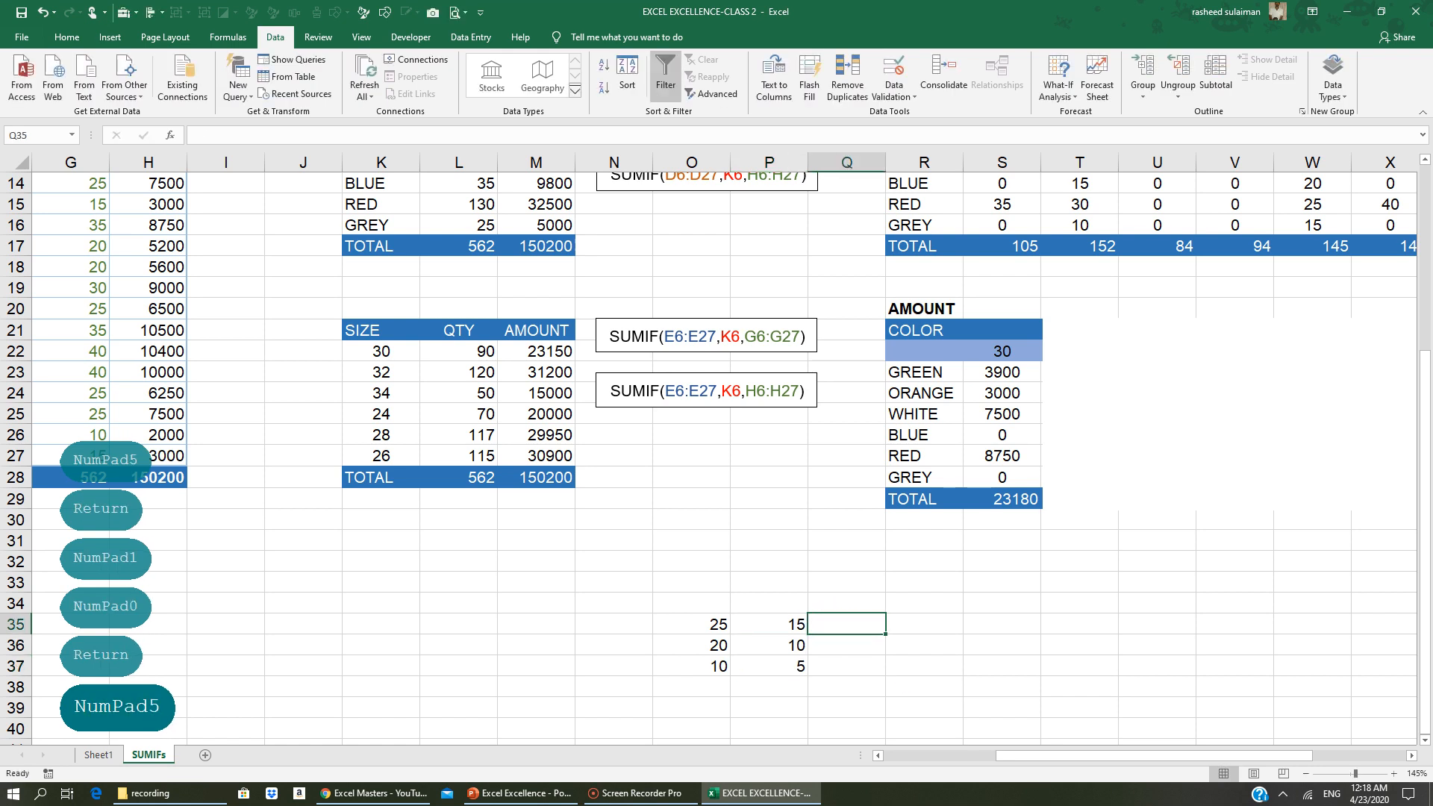
{"action": "type", "text": "=SU"}
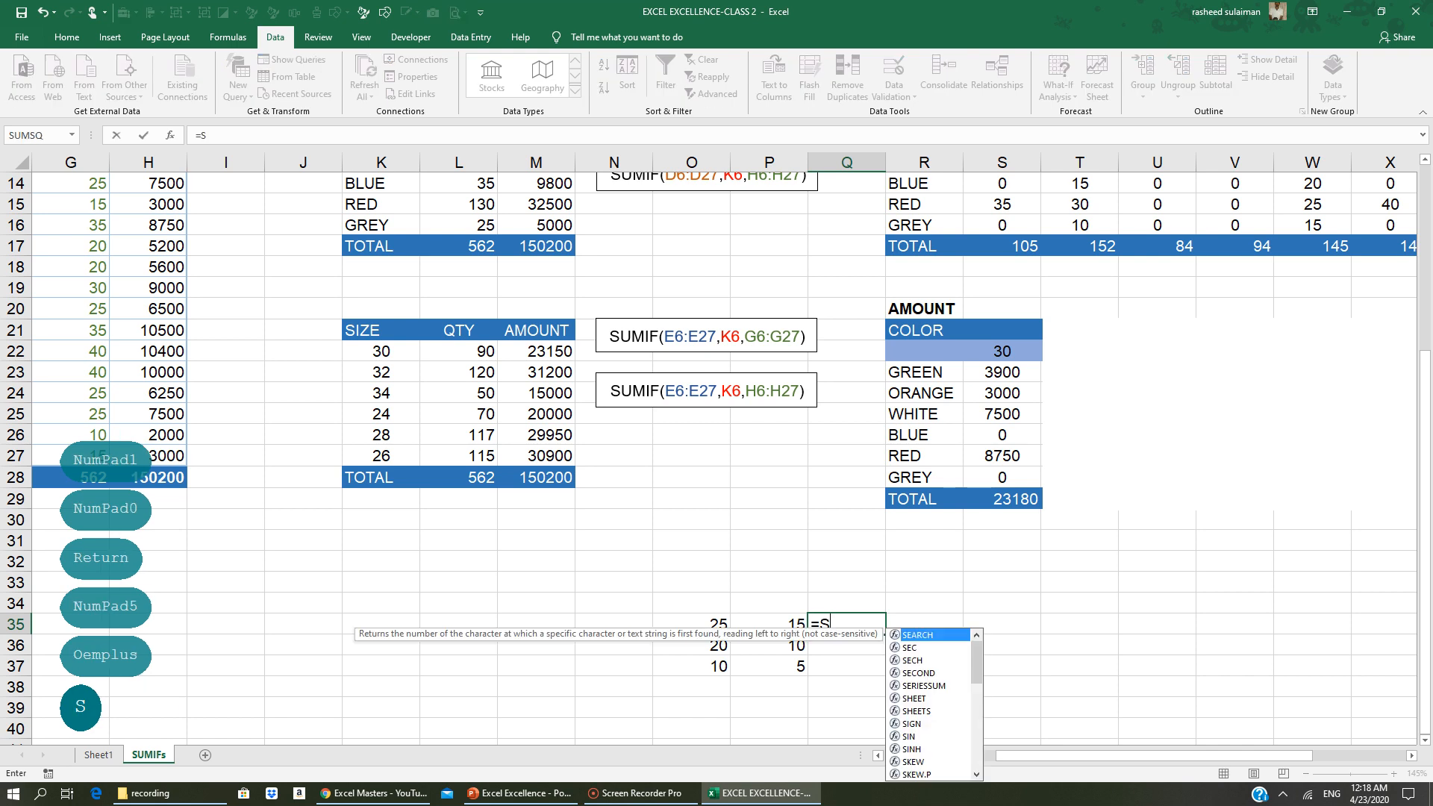
{"action": "key", "text": "BackSpace"}
{"action": "key", "text": "BackSpace"}
{"action": "key", "text": "BackSpace"}
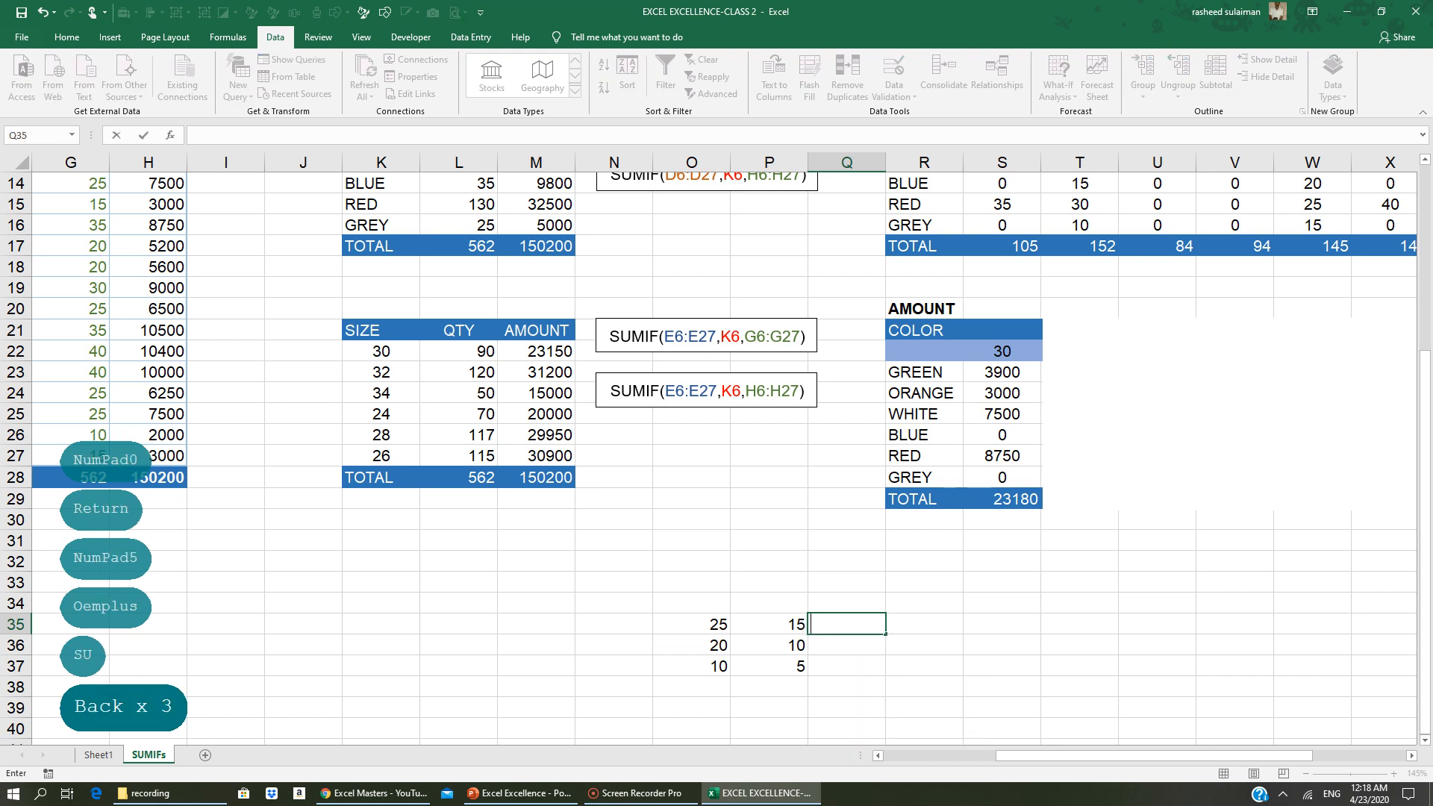
Total the sample rows 35 and 36 with AutoSum formulas in Q35 and Q36
{"action": "key", "text": "alt+equal"}
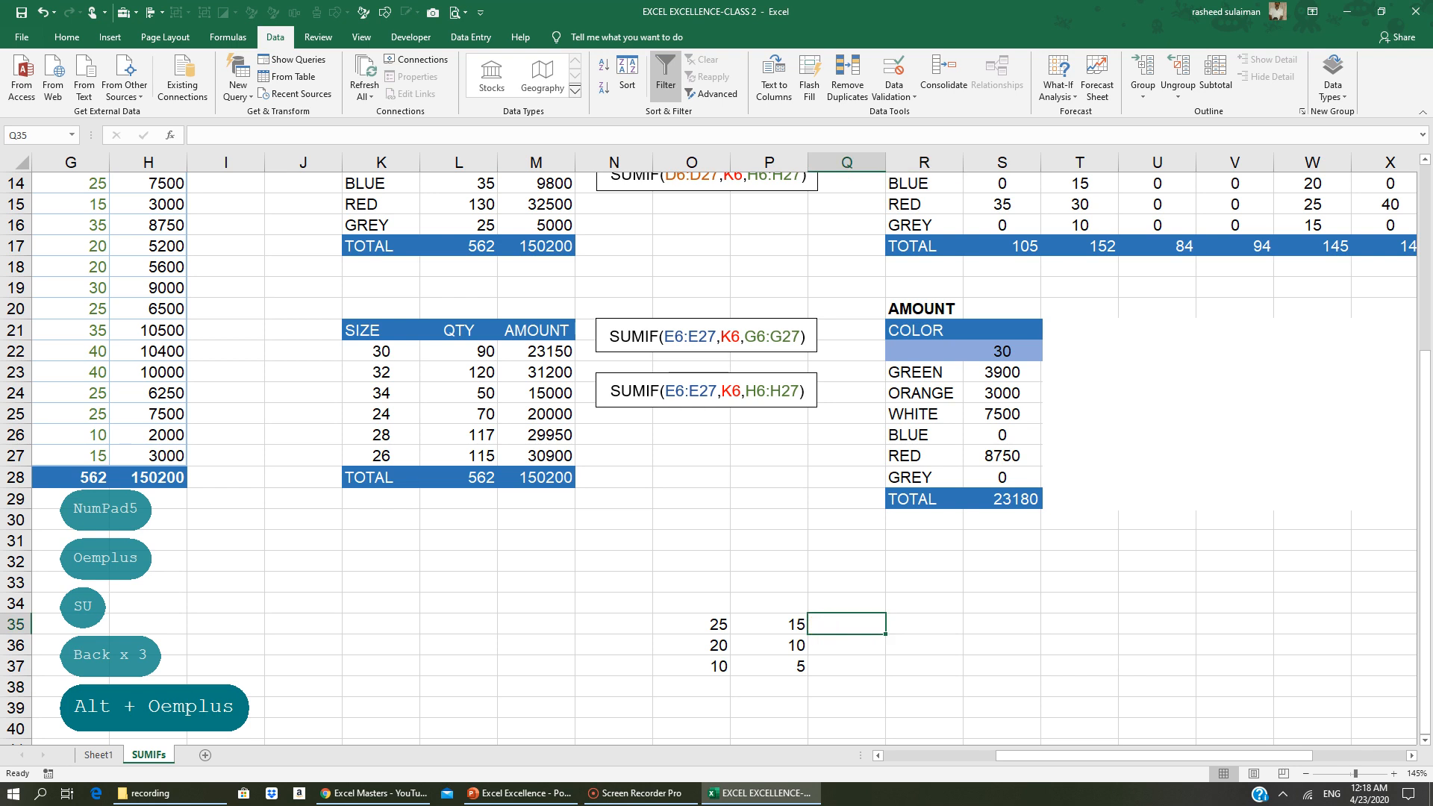
{"action": "key", "text": "alt+equal"}
{"action": "key", "text": "Return"}
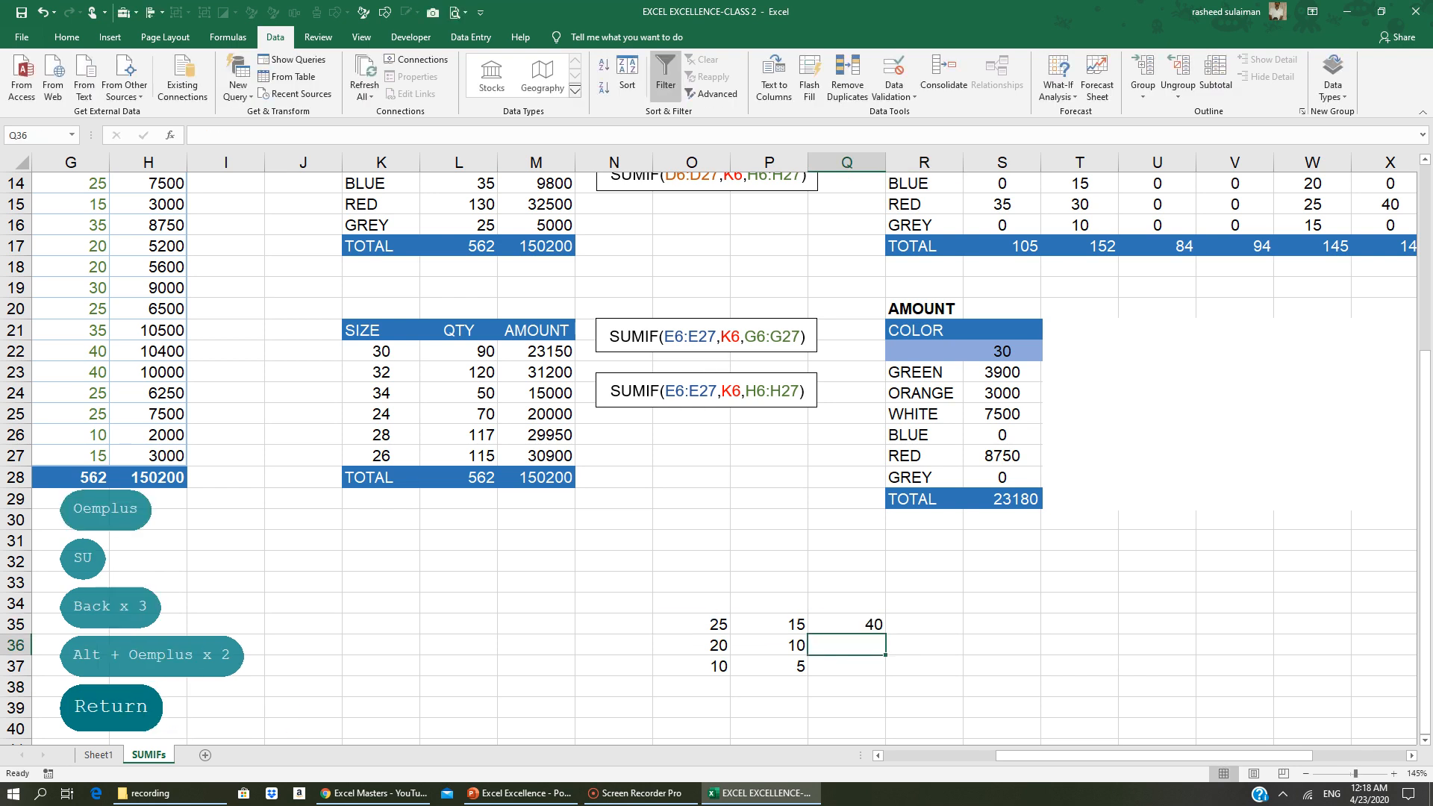
{"action": "left_click", "coordinate": [847, 624]}
{"action": "left_click", "coordinate": [827, 642]}
{"action": "key", "text": "alt+equal"}
{"action": "key", "text": "Return"}
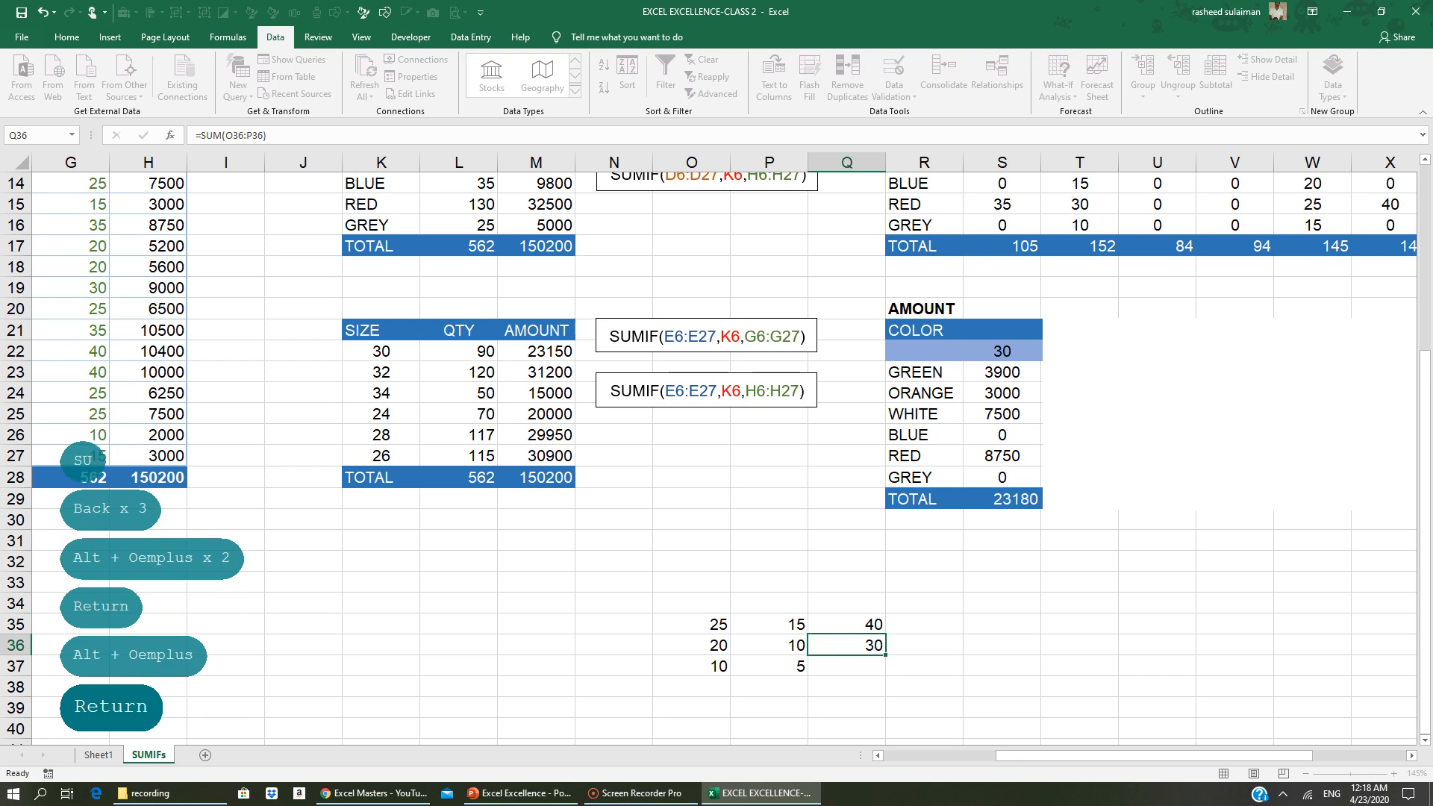
Total the third sample row in Q37 with a SUM formula over O37:P37
{"action": "key", "text": "alt+equal"}
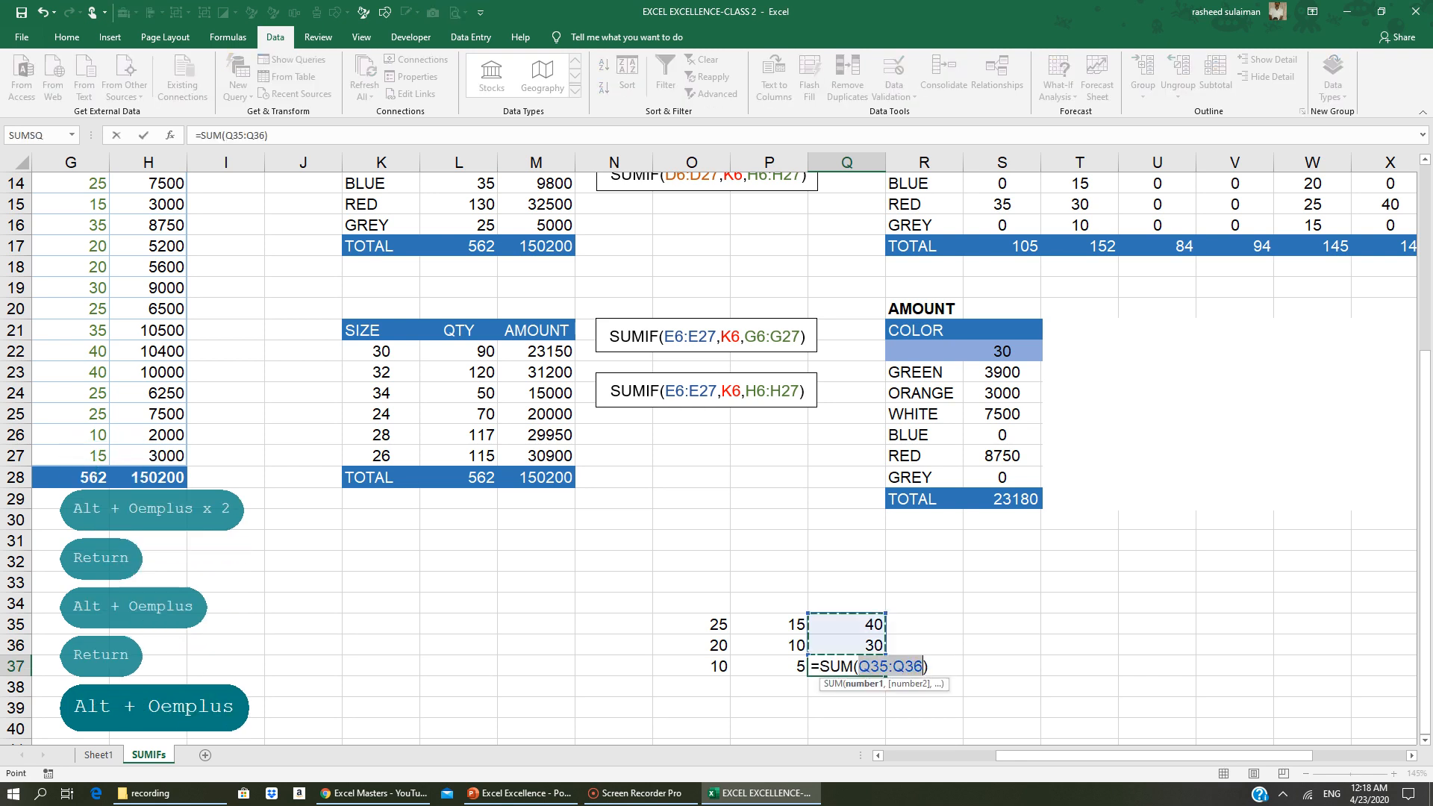
{"action": "key", "text": "Return"}
{"action": "left_click", "coordinate": [838, 665]}
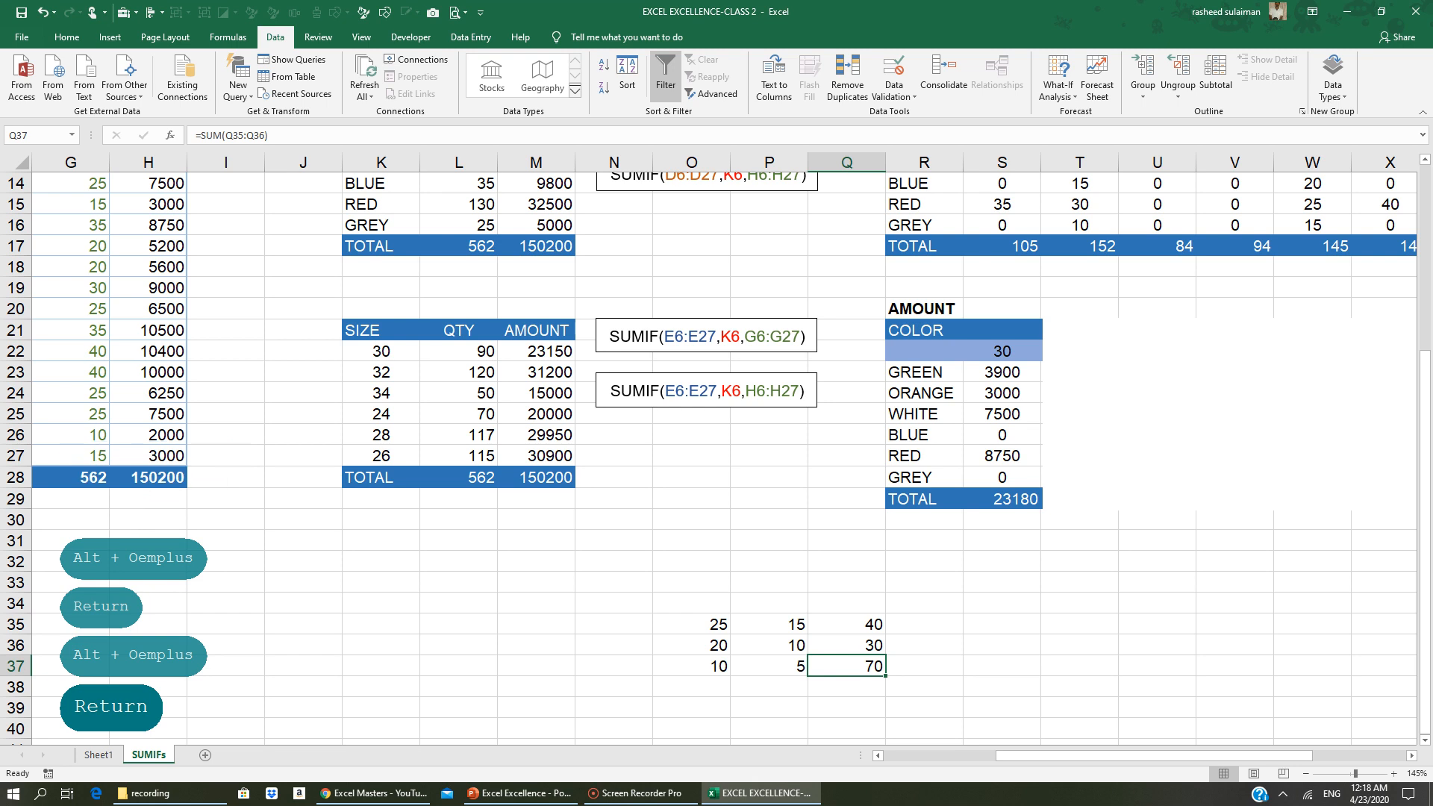
{"action": "type", "text": "=SU"}
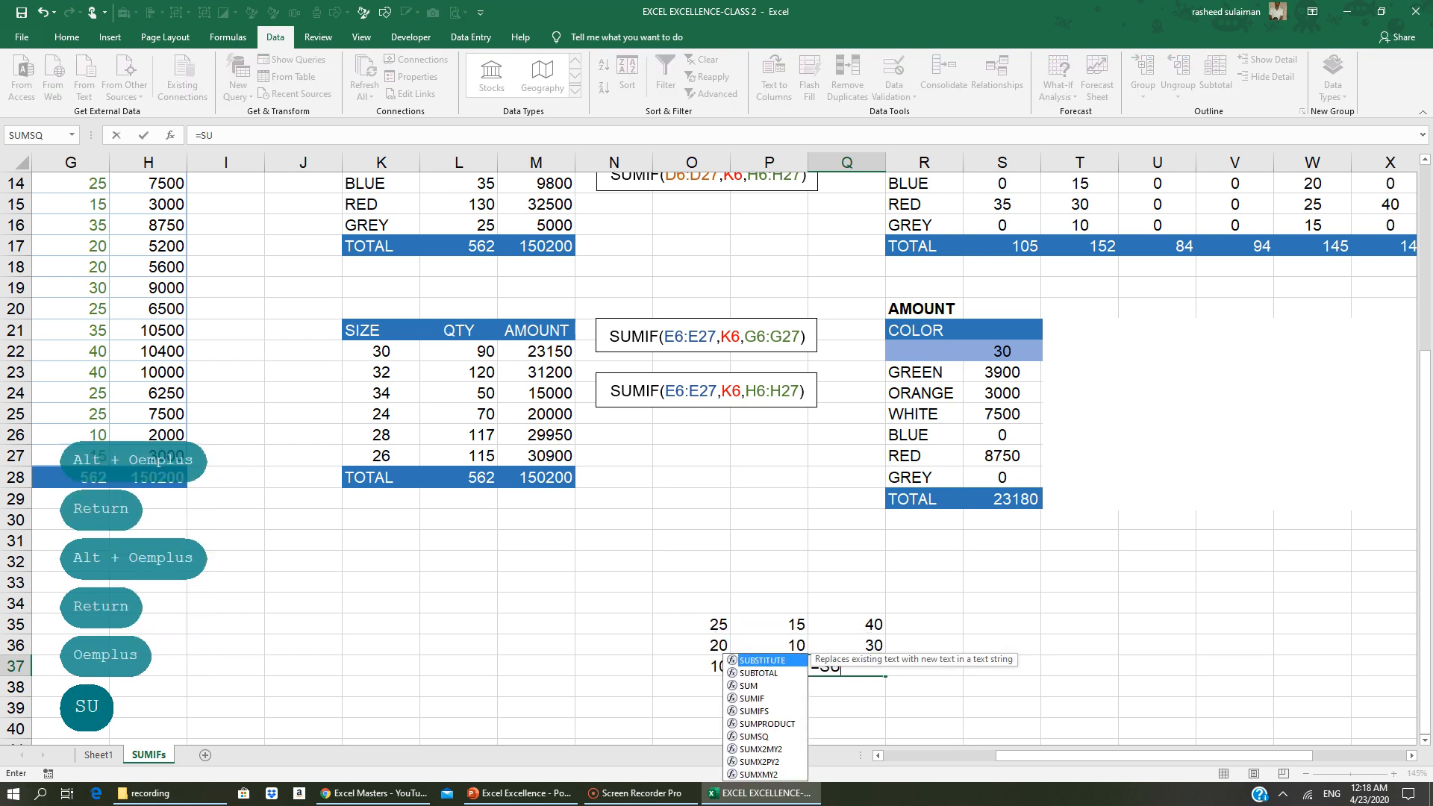
{"action": "type", "text": "M("}
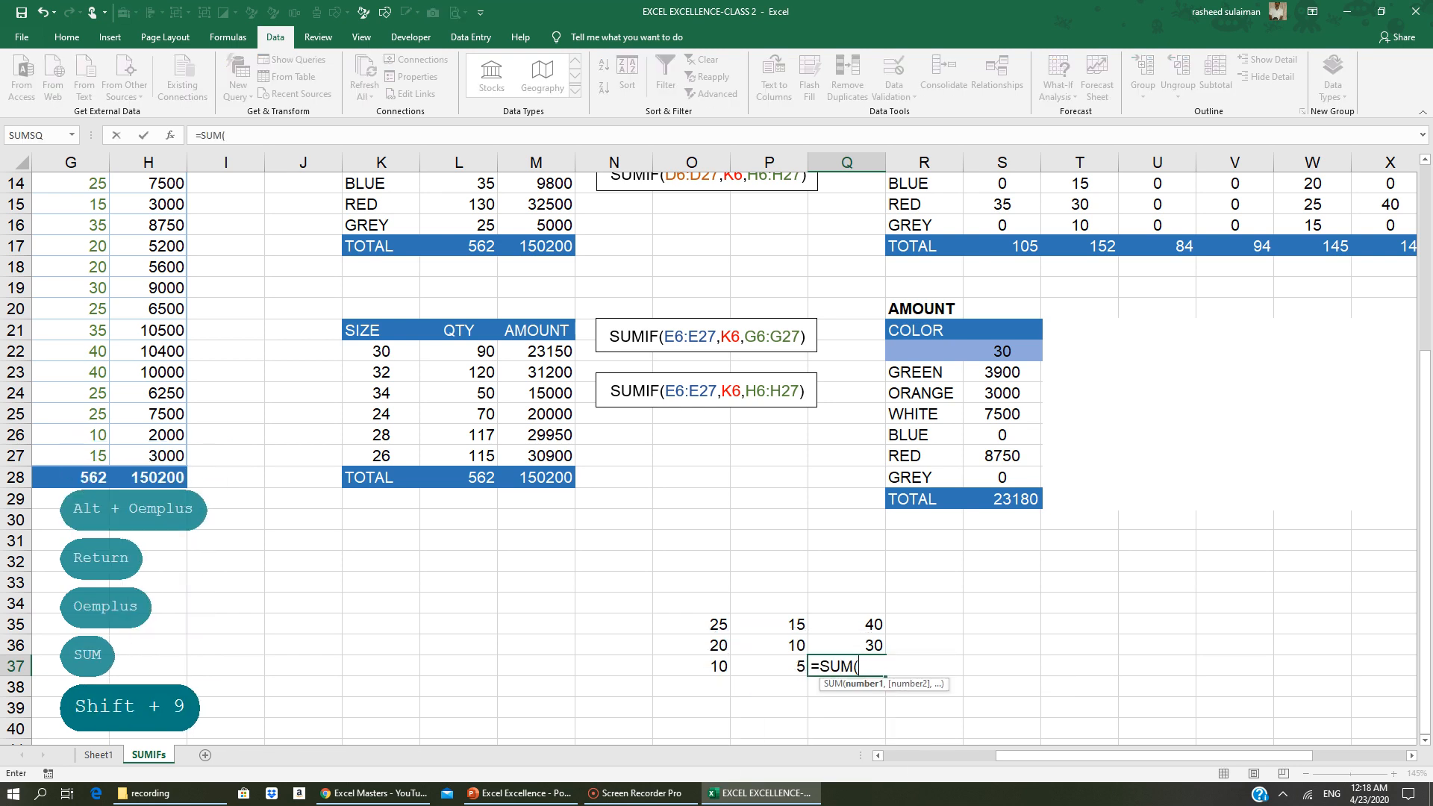
{"action": "left_click_drag", "start_coordinate": [729, 664], "coordinate": [765, 668]}
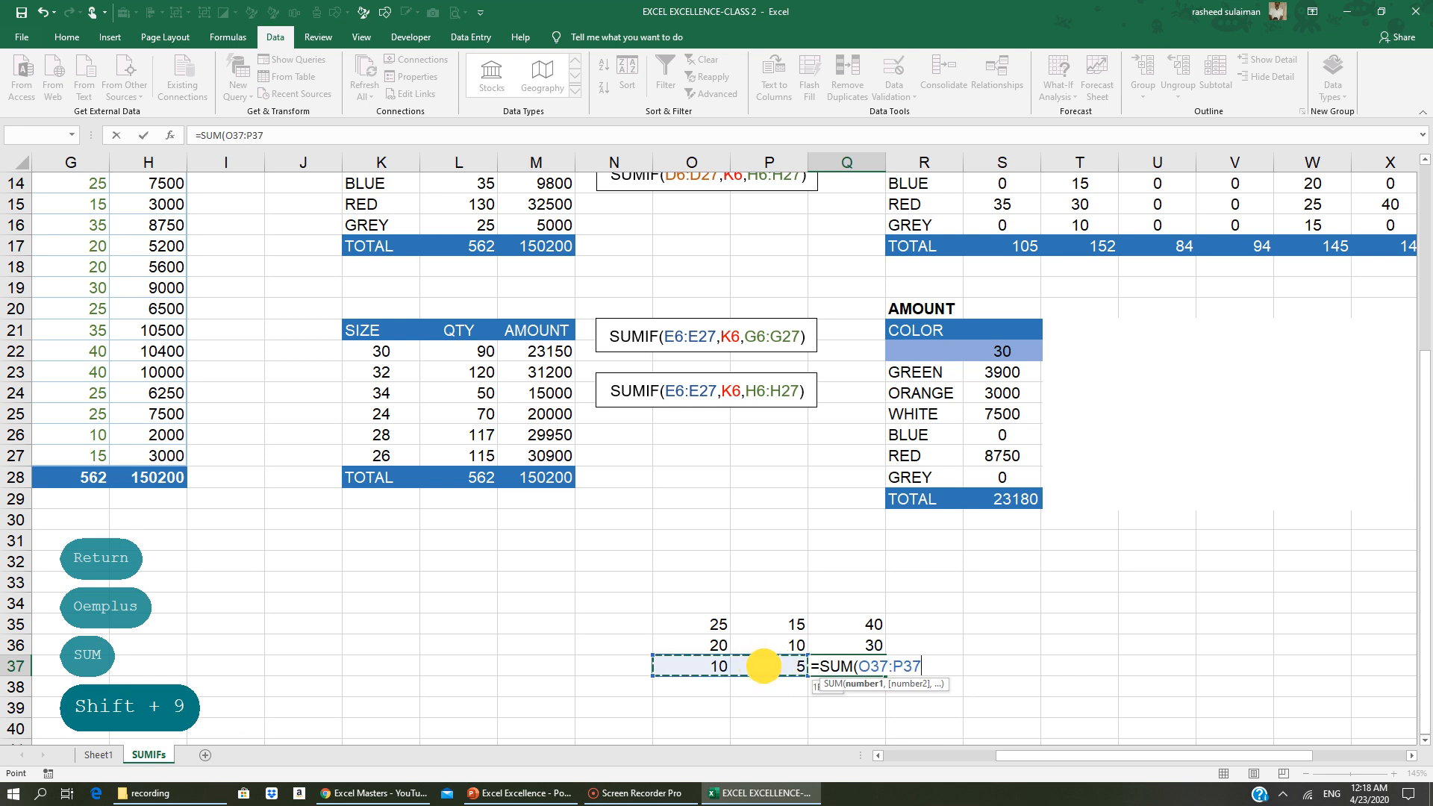
{"action": "key", "text": "Return"}
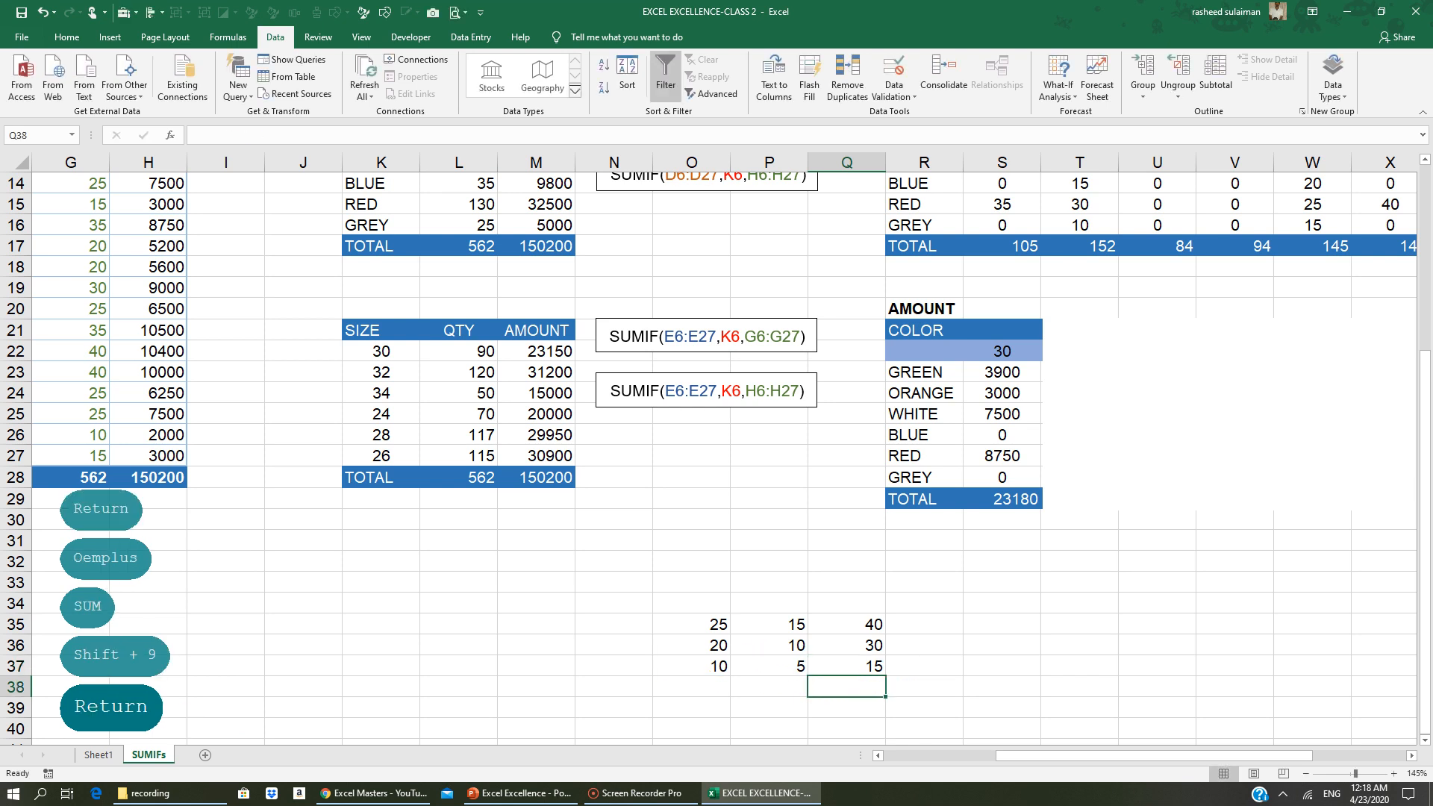
Check the row totals in Q35:Q37 against the sample numbers beside them in columns O and P
{"action": "left_click", "coordinate": [838, 662]}
{"action": "left_click", "coordinate": [709, 645]}
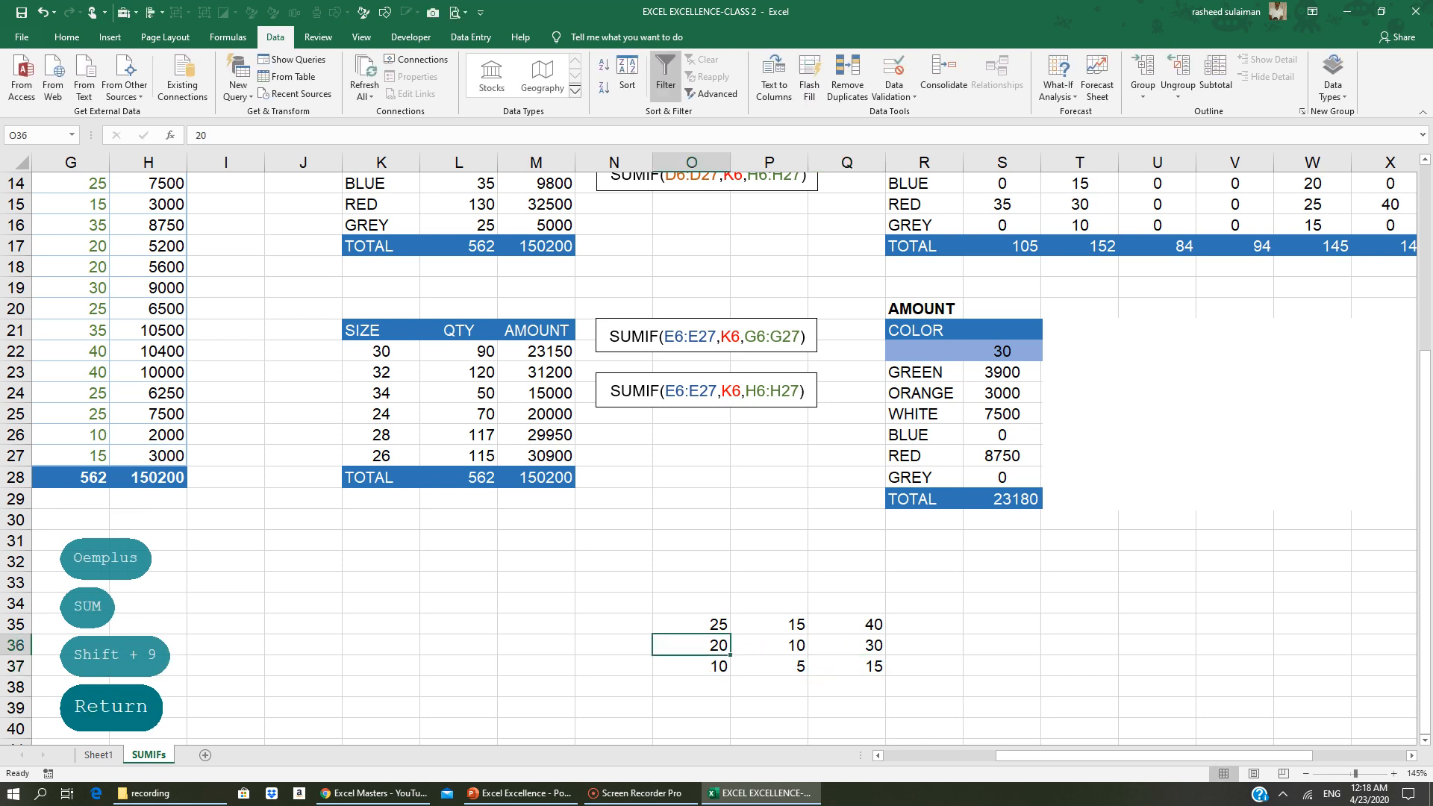
{"action": "left_click", "coordinate": [892, 659]}
{"action": "left_click", "coordinate": [722, 664]}
{"action": "left_click", "coordinate": [799, 665]}
{"action": "left_click", "coordinate": [838, 663]}
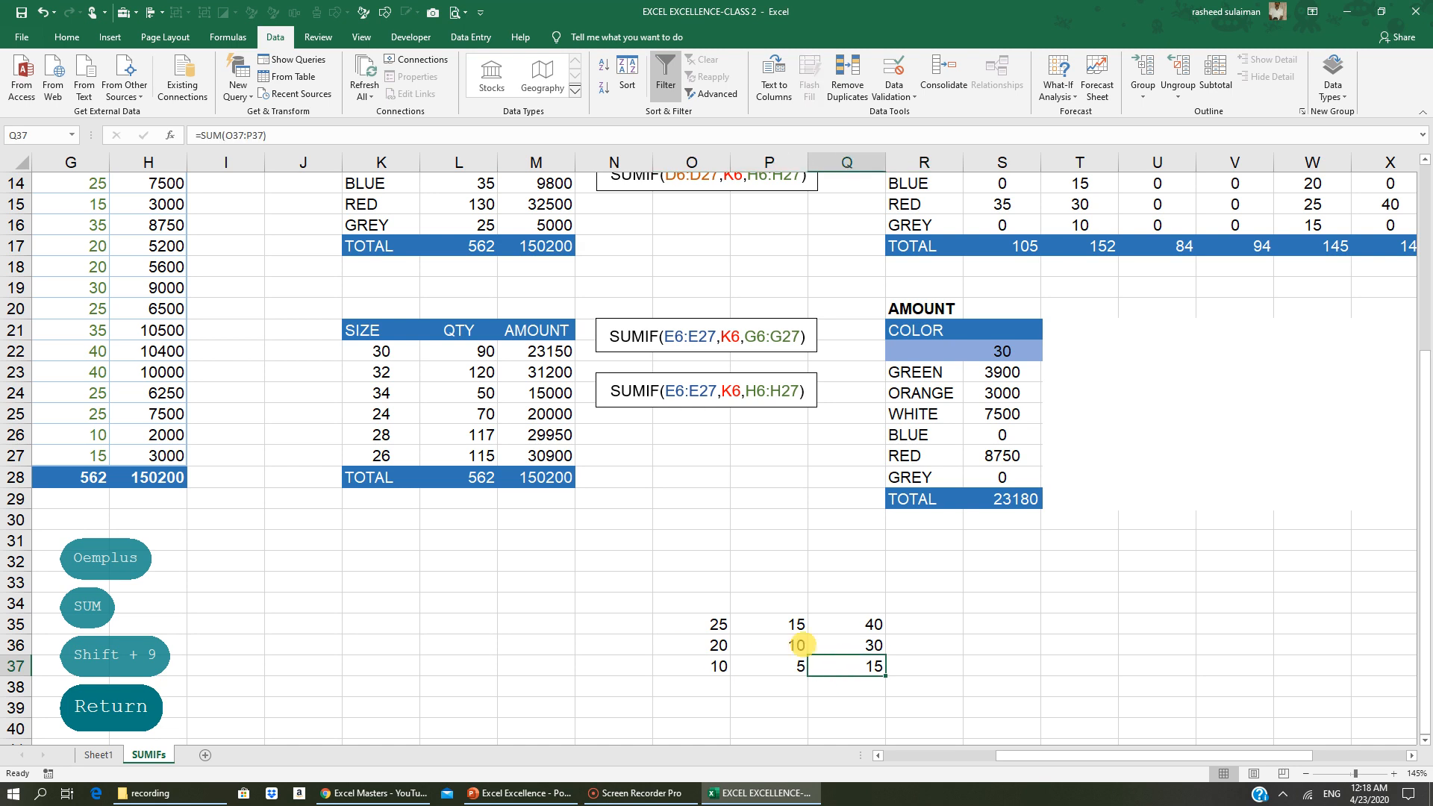
{"action": "left_click", "coordinate": [715, 627]}
{"action": "left_click", "coordinate": [787, 626]}
{"action": "left_click", "coordinate": [866, 627]}
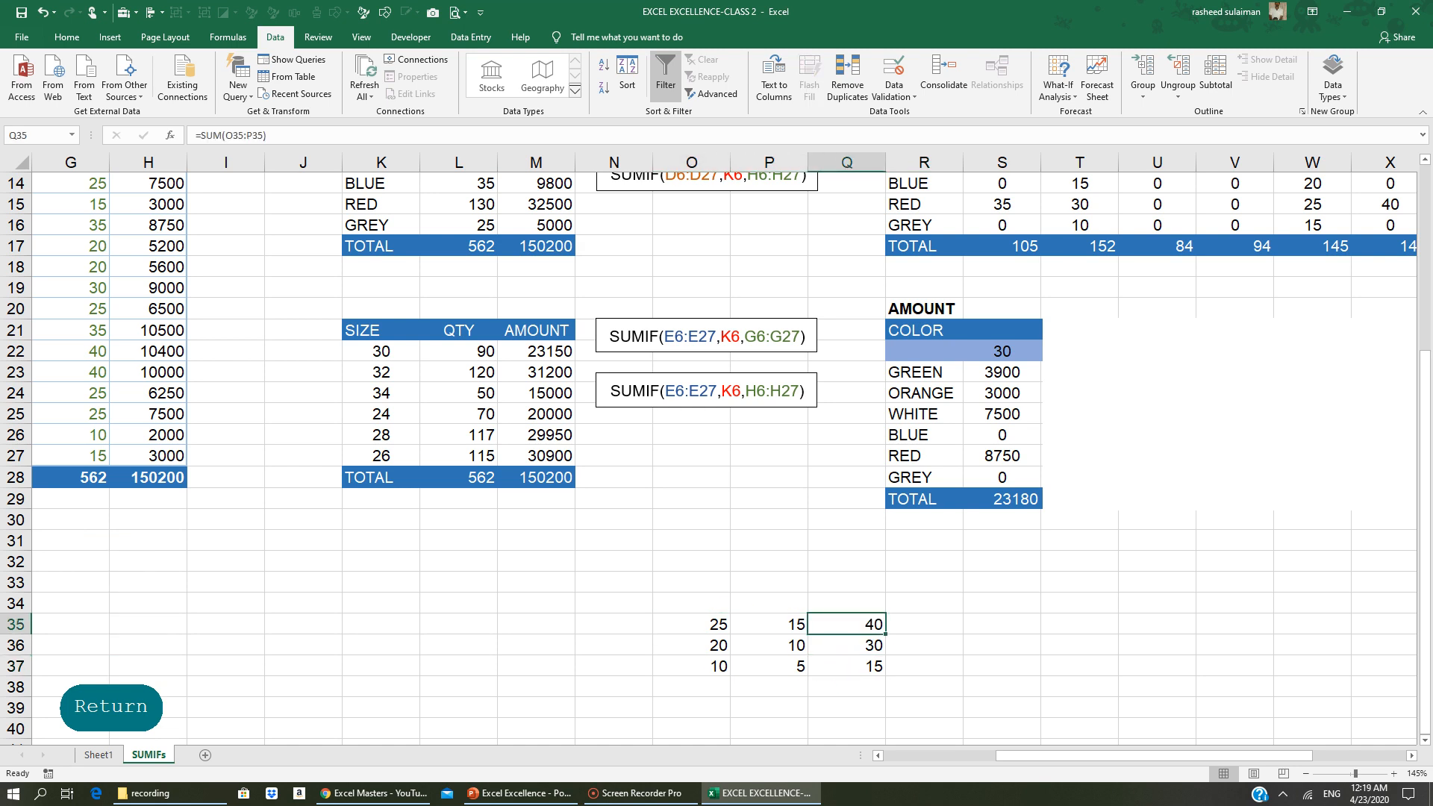
{"action": "left_click_drag", "start_coordinate": [847, 645], "coordinate": [847, 666]}
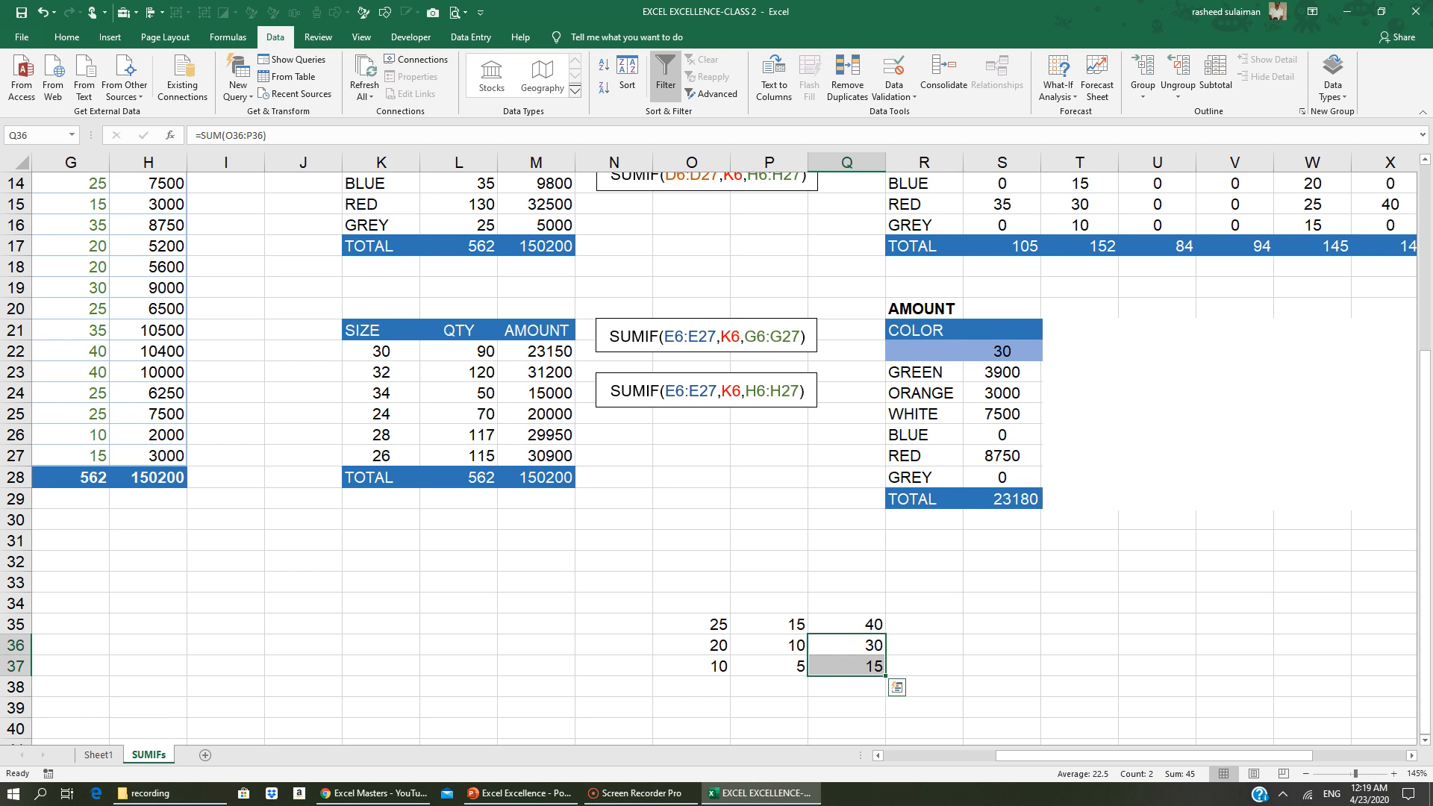
{"action": "left_click", "coordinate": [858, 644]}
{"action": "left_click", "coordinate": [856, 665]}
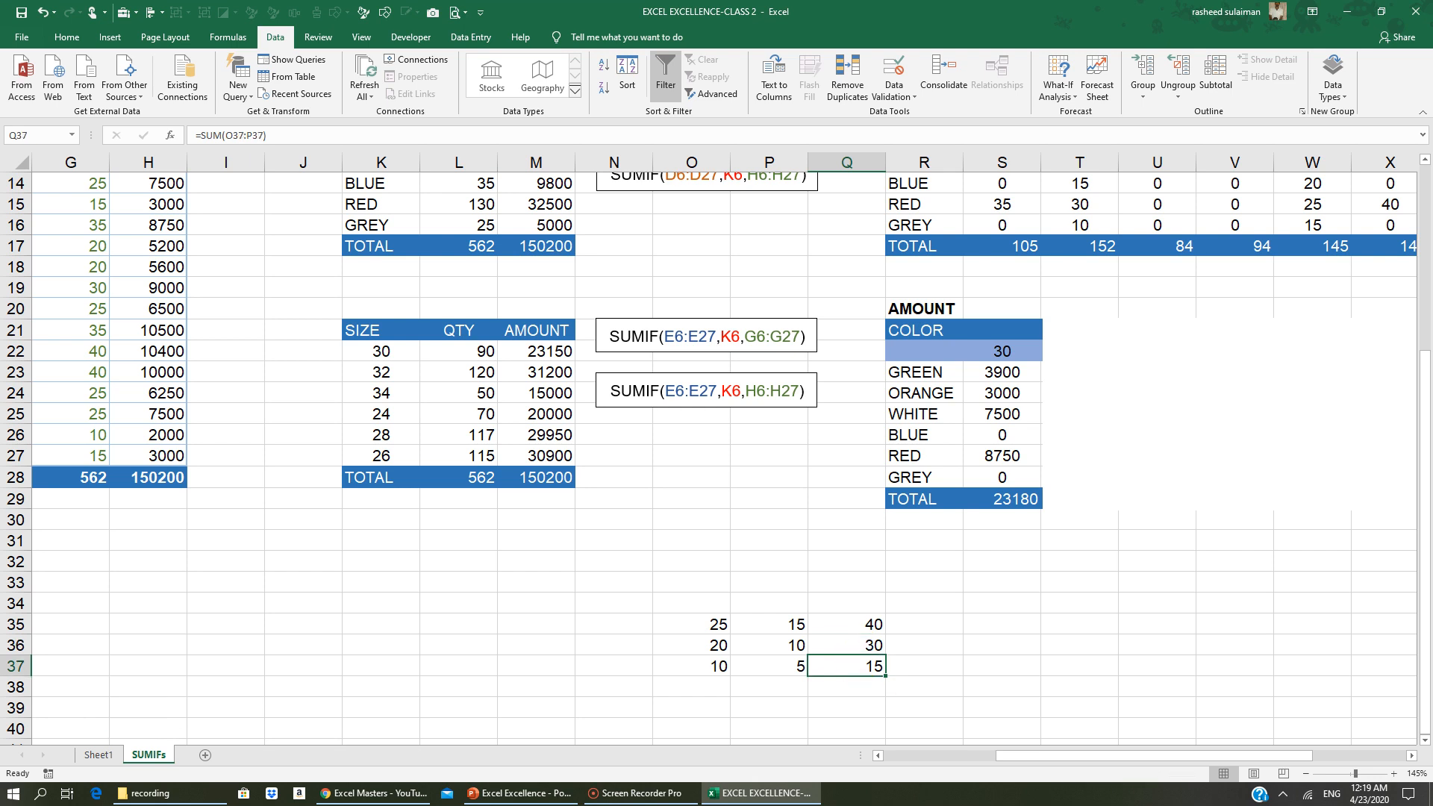
Delete the row totals in Q36 and Q37
{"action": "left_click", "coordinate": [862, 639]}
{"action": "key", "text": "Delete"}
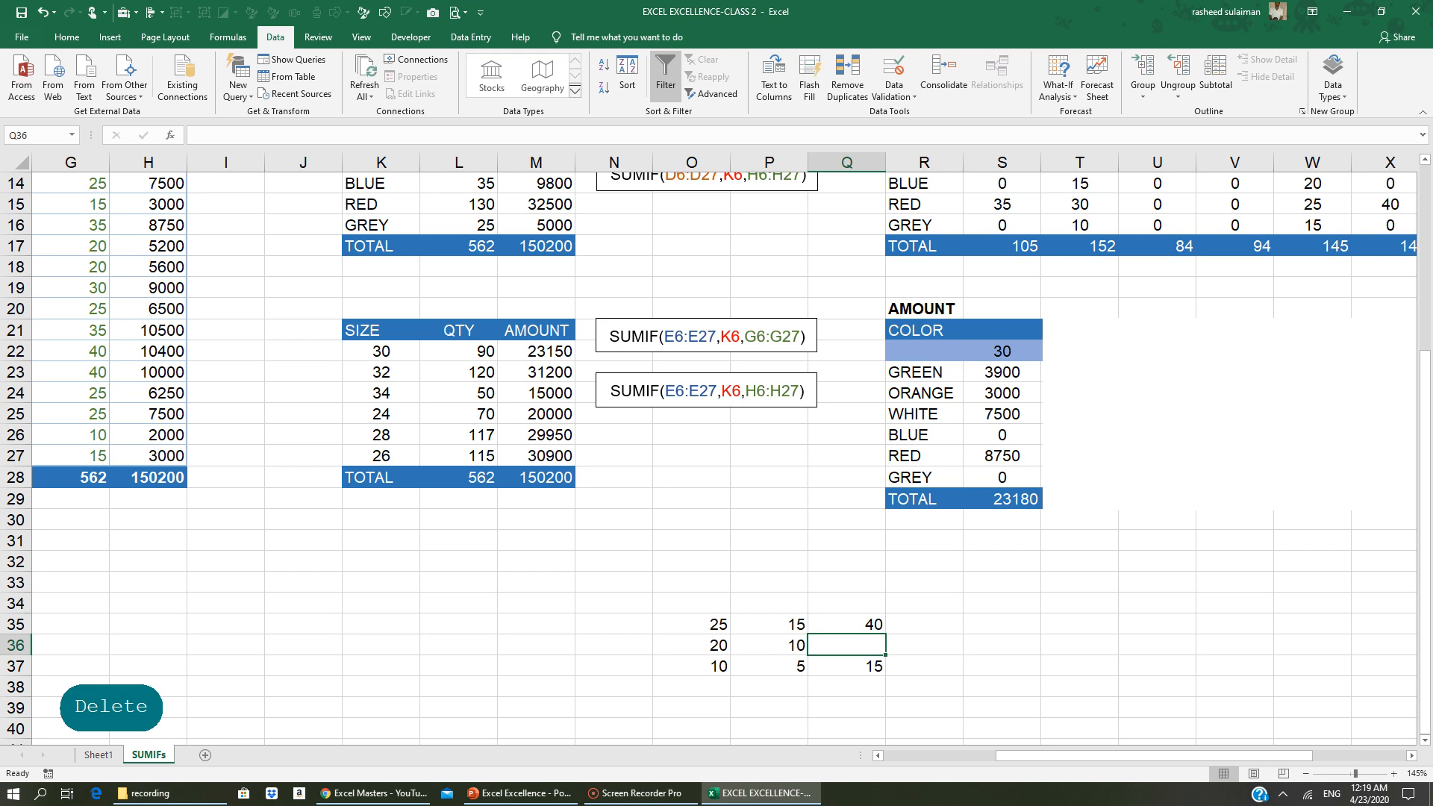
{"action": "left_click", "coordinate": [858, 665]}
{"action": "key", "text": "Delete"}
{"action": "left_click", "coordinate": [921, 664]}
Fill the SUM formula from Q35 down to Q37 and check how the references shift in Q36
{"action": "left_click", "coordinate": [865, 626]}
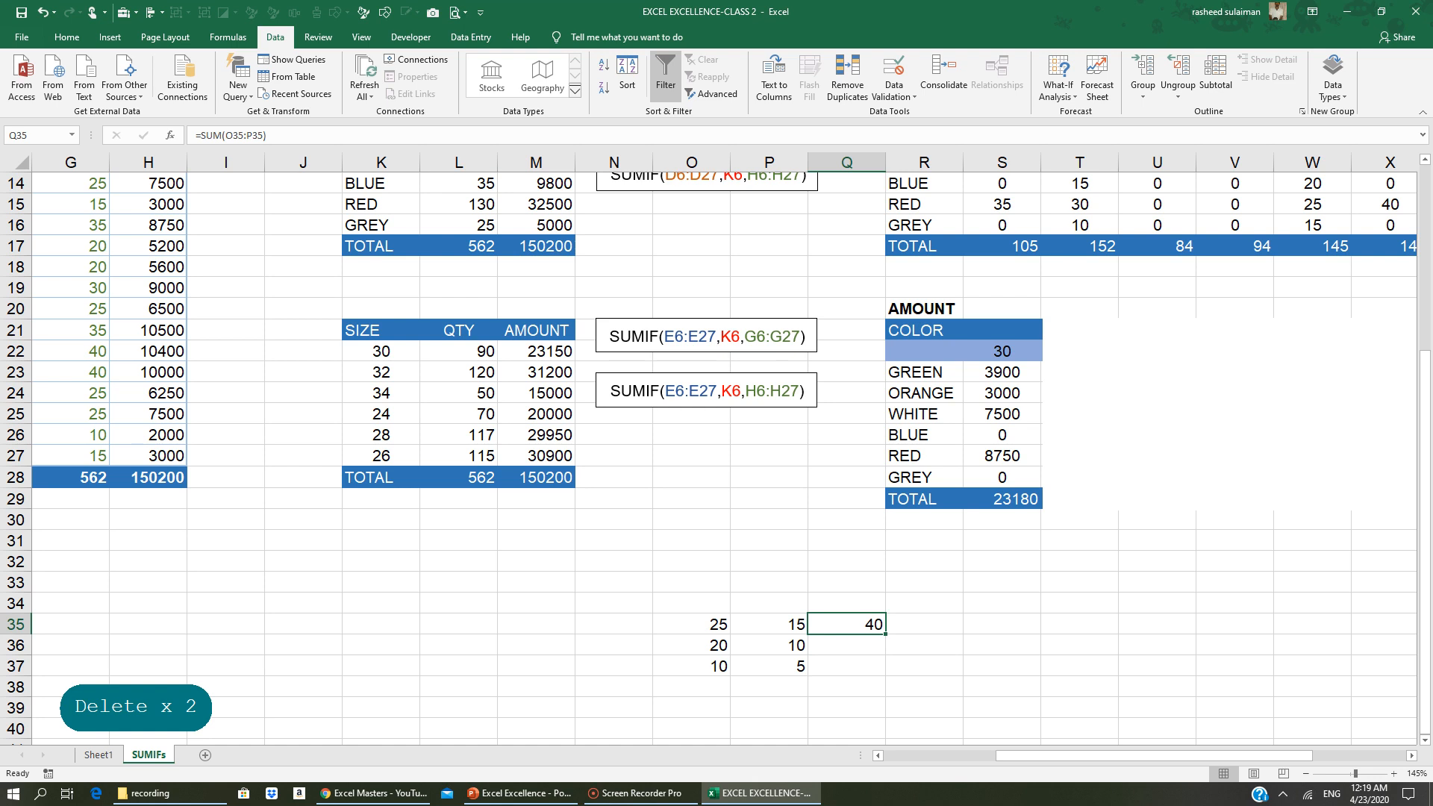
{"action": "left_click", "coordinate": [717, 627]}
{"action": "left_click", "coordinate": [766, 626]}
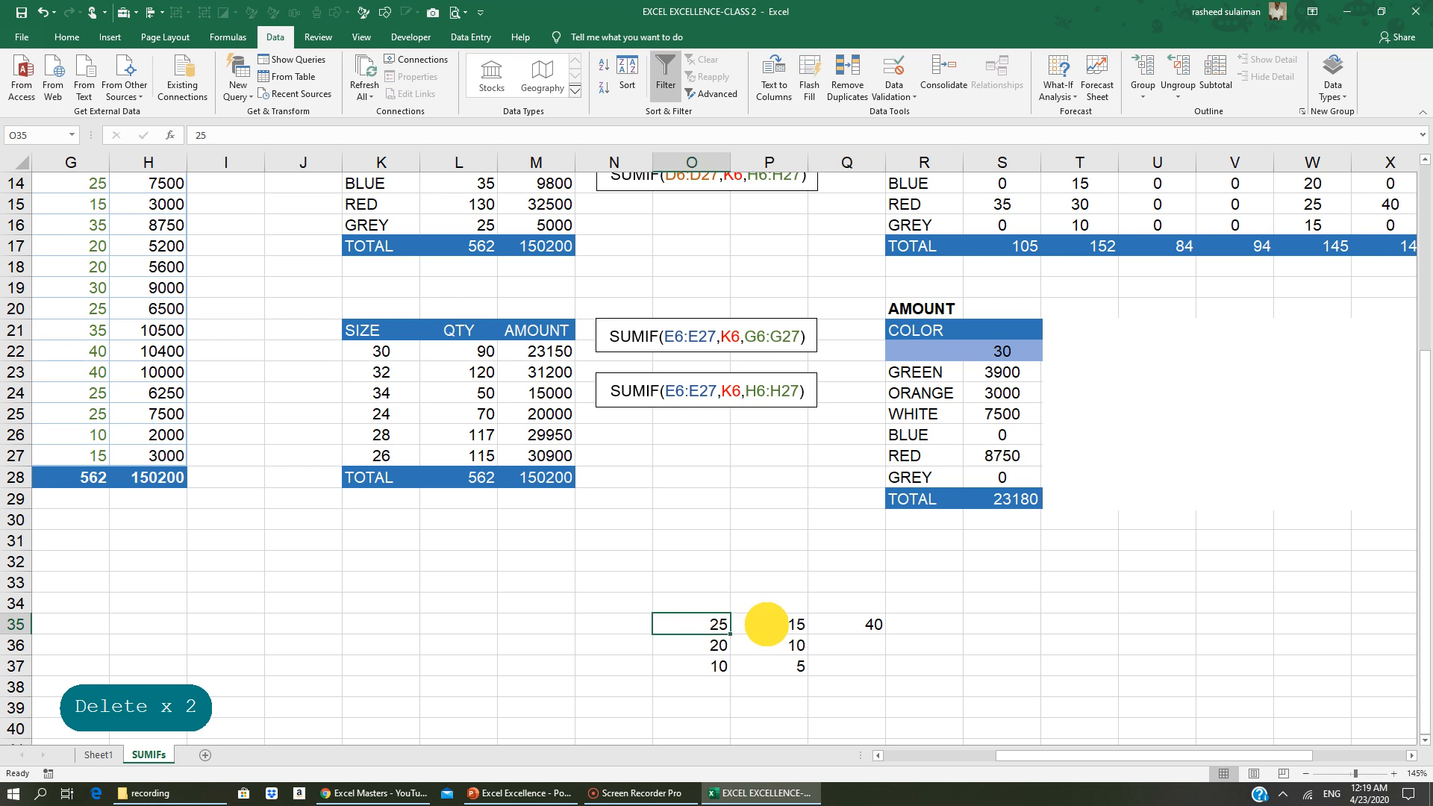
{"action": "left_click", "coordinate": [851, 630]}
{"action": "left_click_drag", "start_coordinate": [885, 634], "coordinate": [883, 671]}
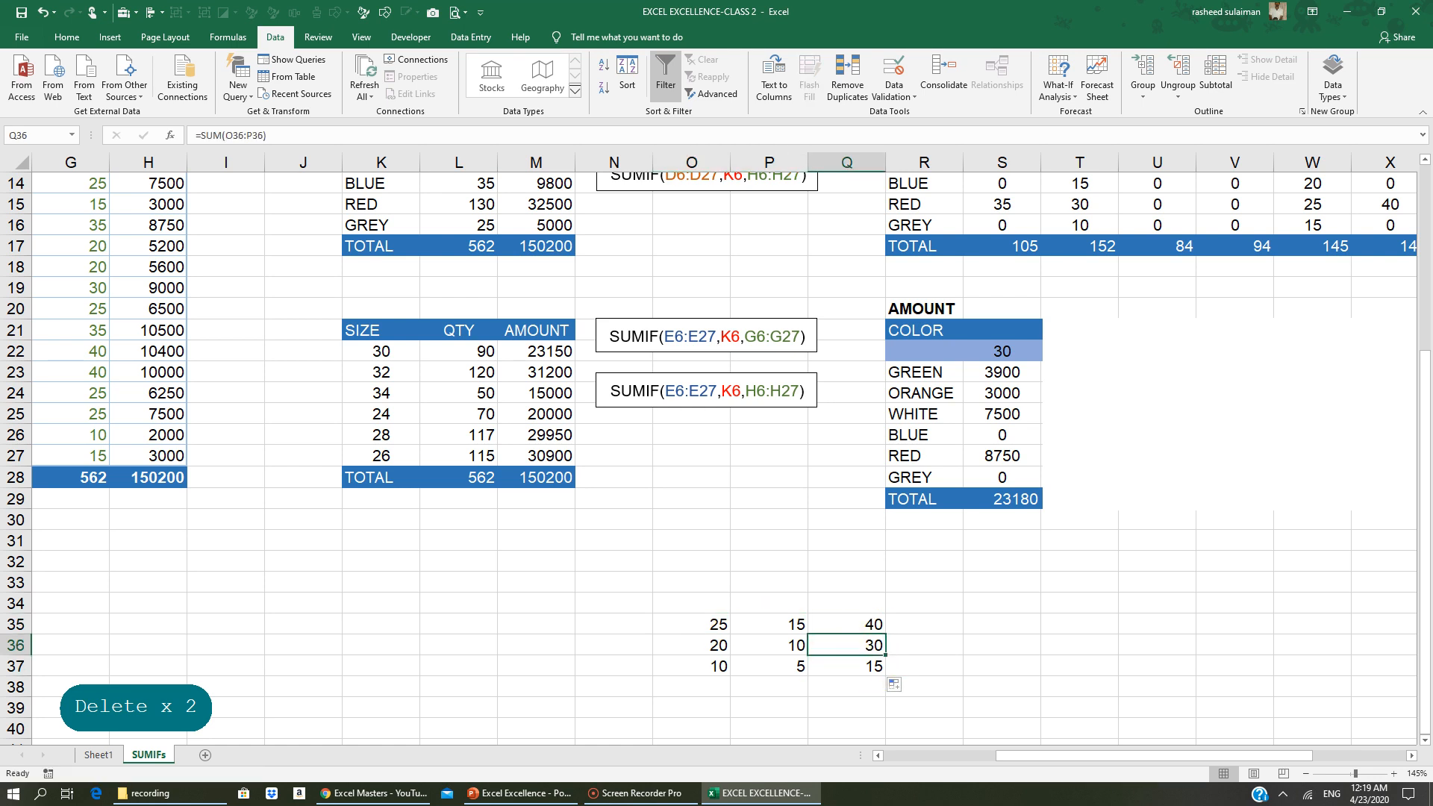
{"action": "left_click", "coordinate": [858, 632]}
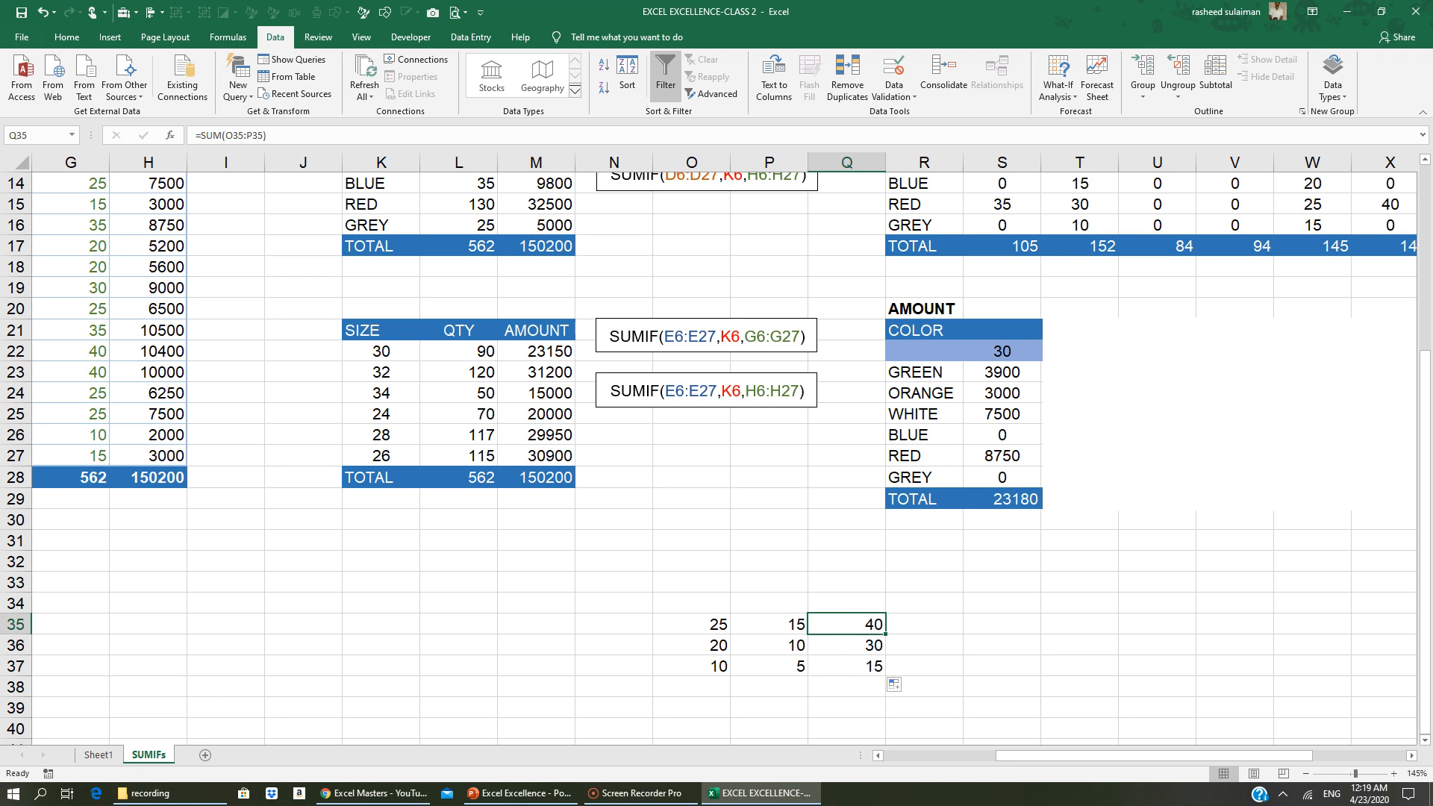
{"action": "left_click", "coordinate": [712, 627]}
{"action": "left_click", "coordinate": [767, 627]}
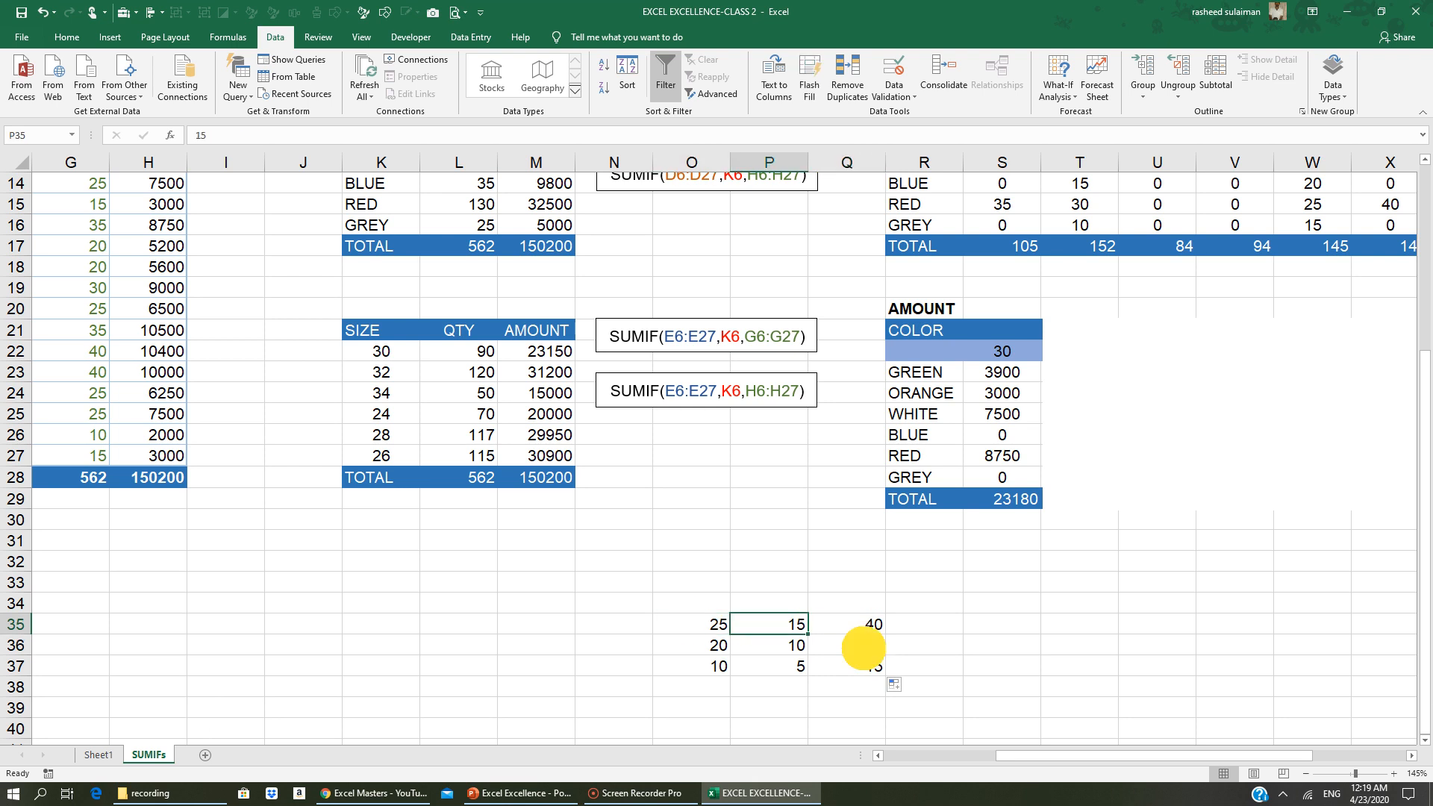
{"action": "left_click", "coordinate": [864, 647]}
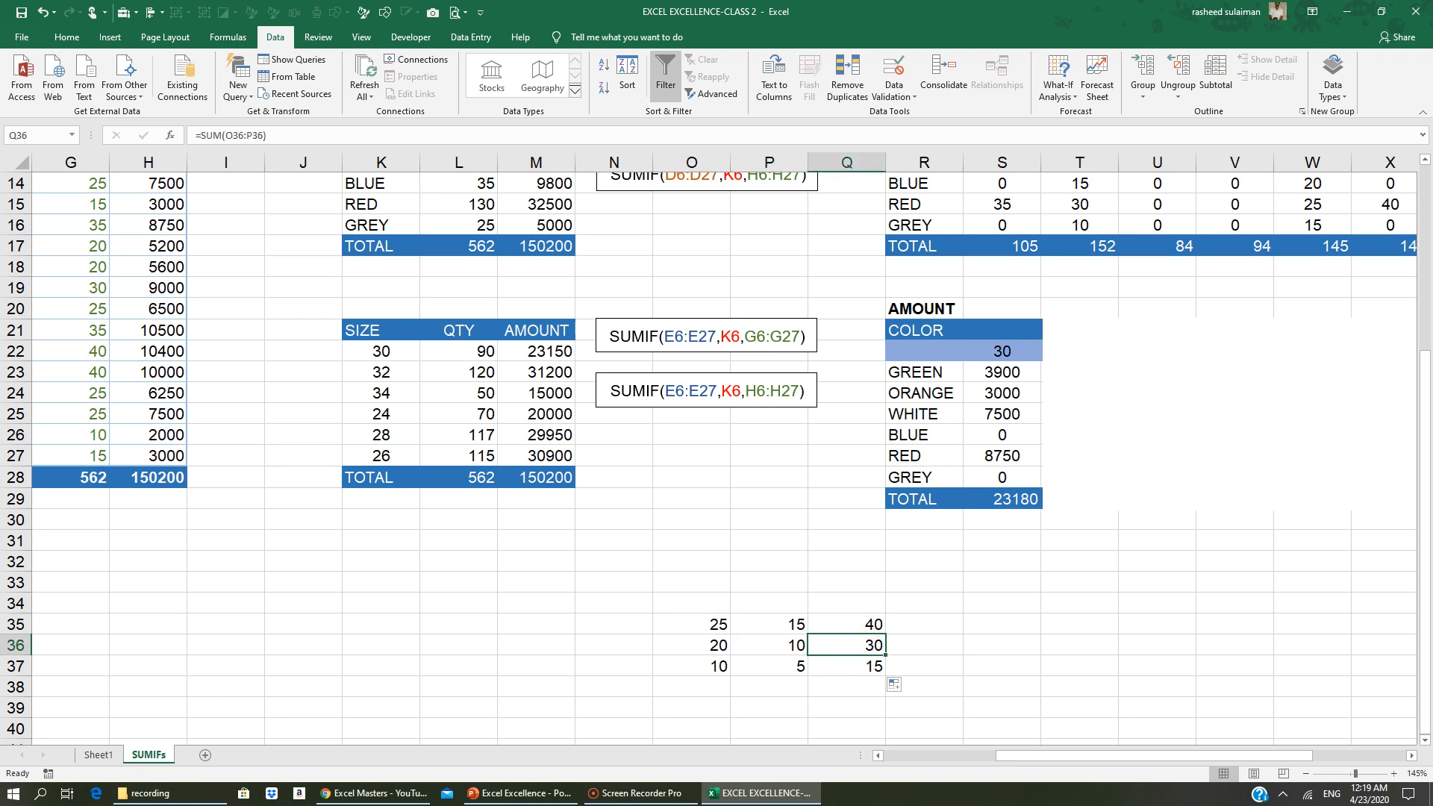
Check which sample numbers the copied SUM formulas in Q36 and Q37 add up
{"action": "left_click", "coordinate": [719, 651]}
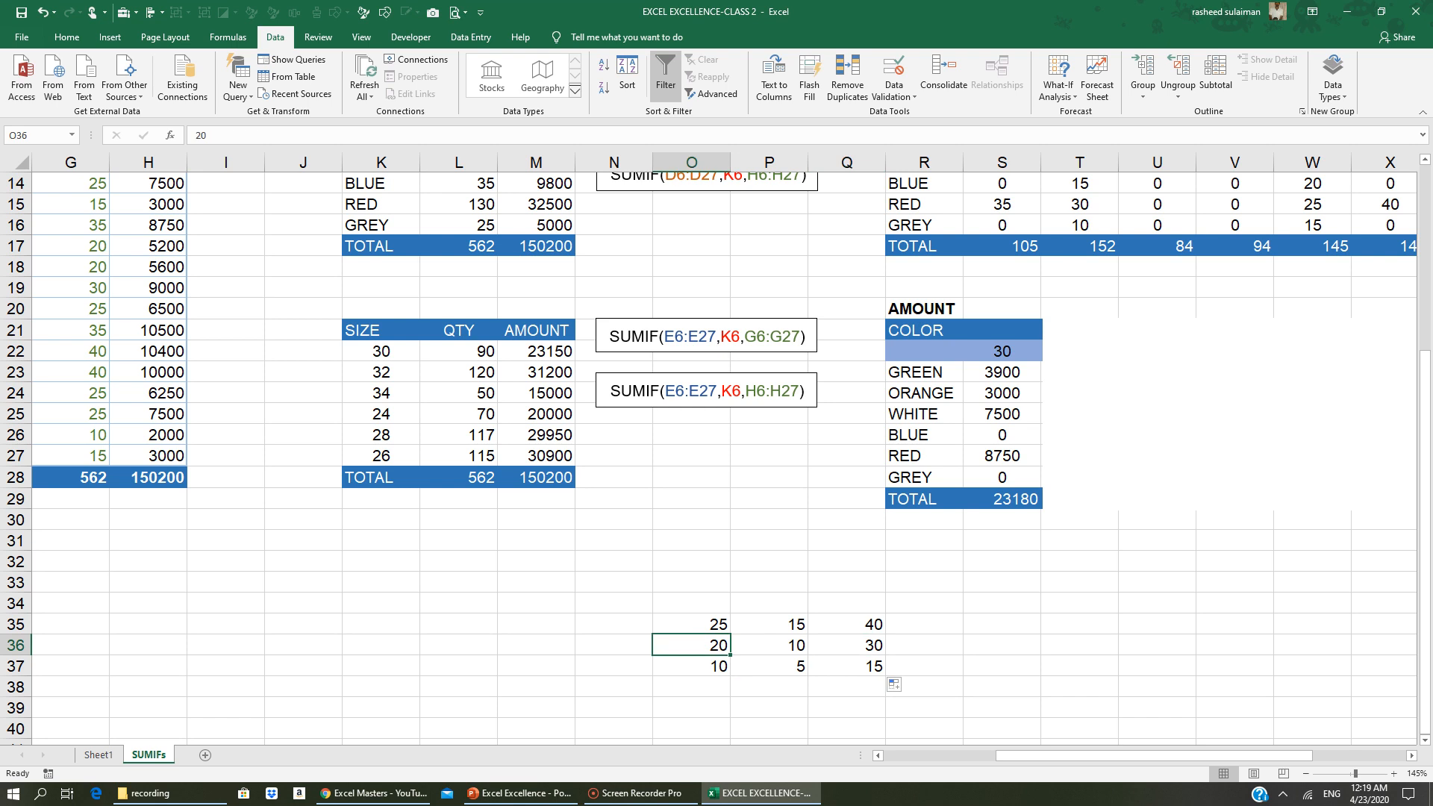
{"action": "left_click", "coordinate": [794, 649]}
{"action": "left_click", "coordinate": [853, 645]}
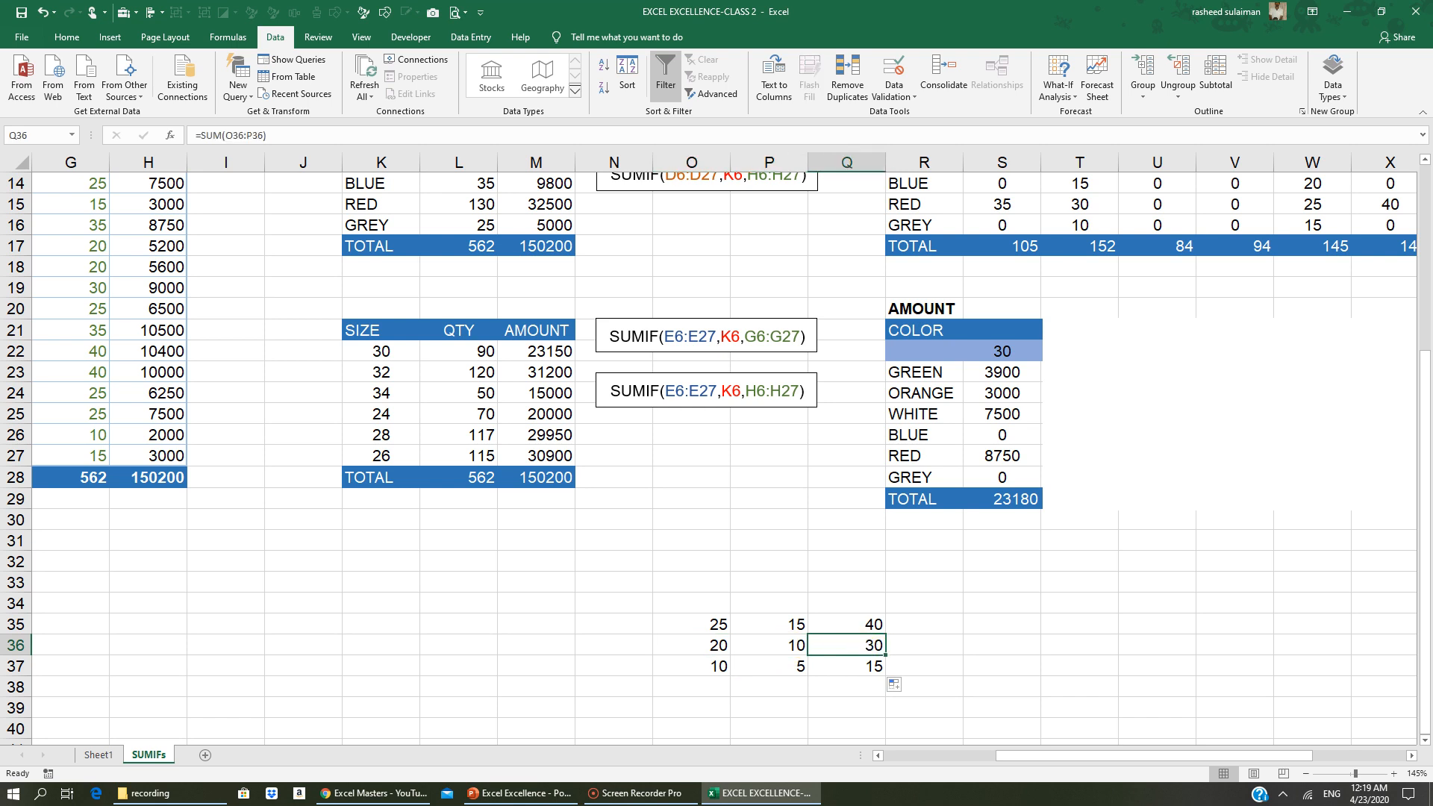
{"action": "left_click", "coordinate": [859, 665]}
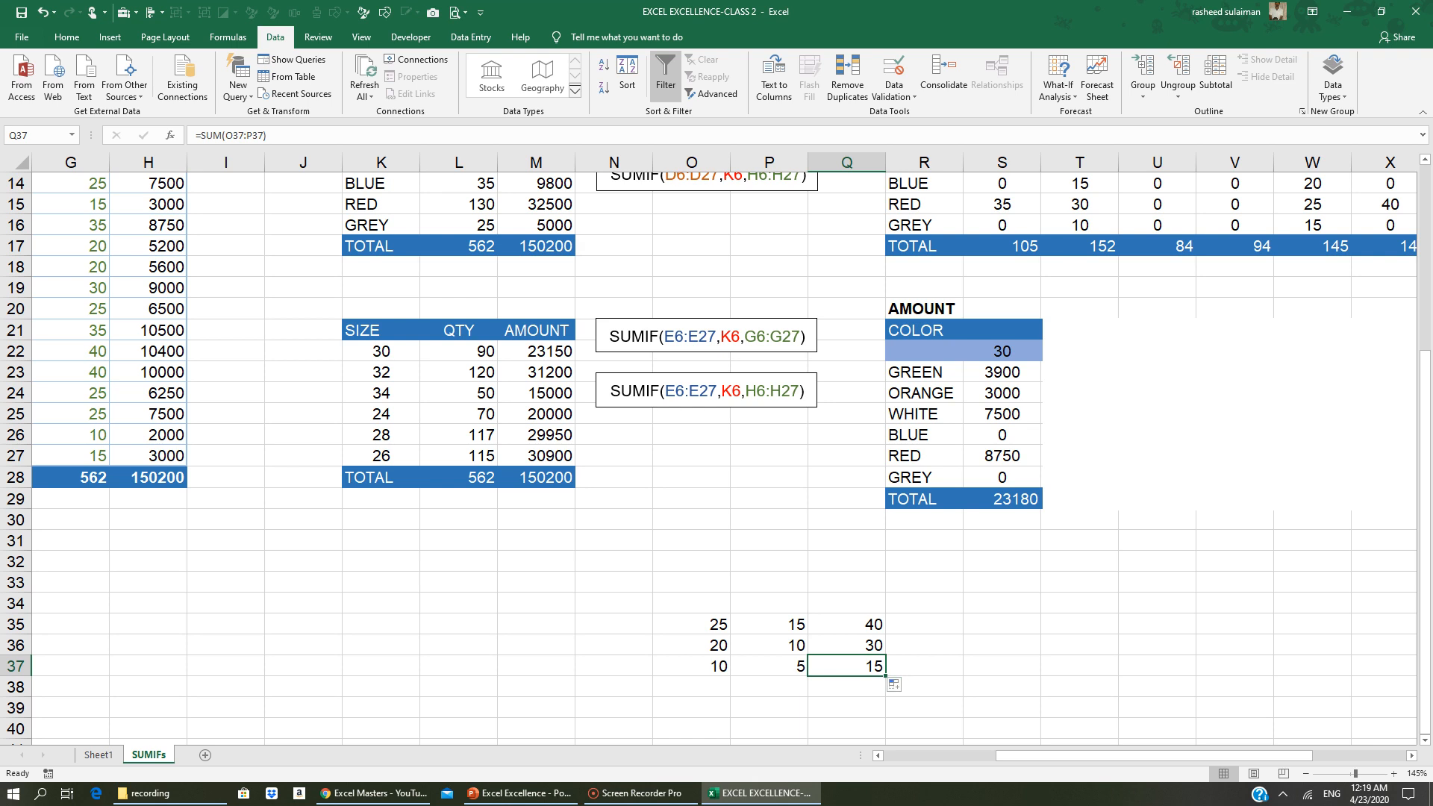
Extend the SUM formula from Q37 down to Q38 and enter 25 in O38 and 50 in P38
{"action": "left_click_drag", "start_coordinate": [886, 675], "coordinate": [880, 688]}
{"action": "left_click", "coordinate": [945, 685]}
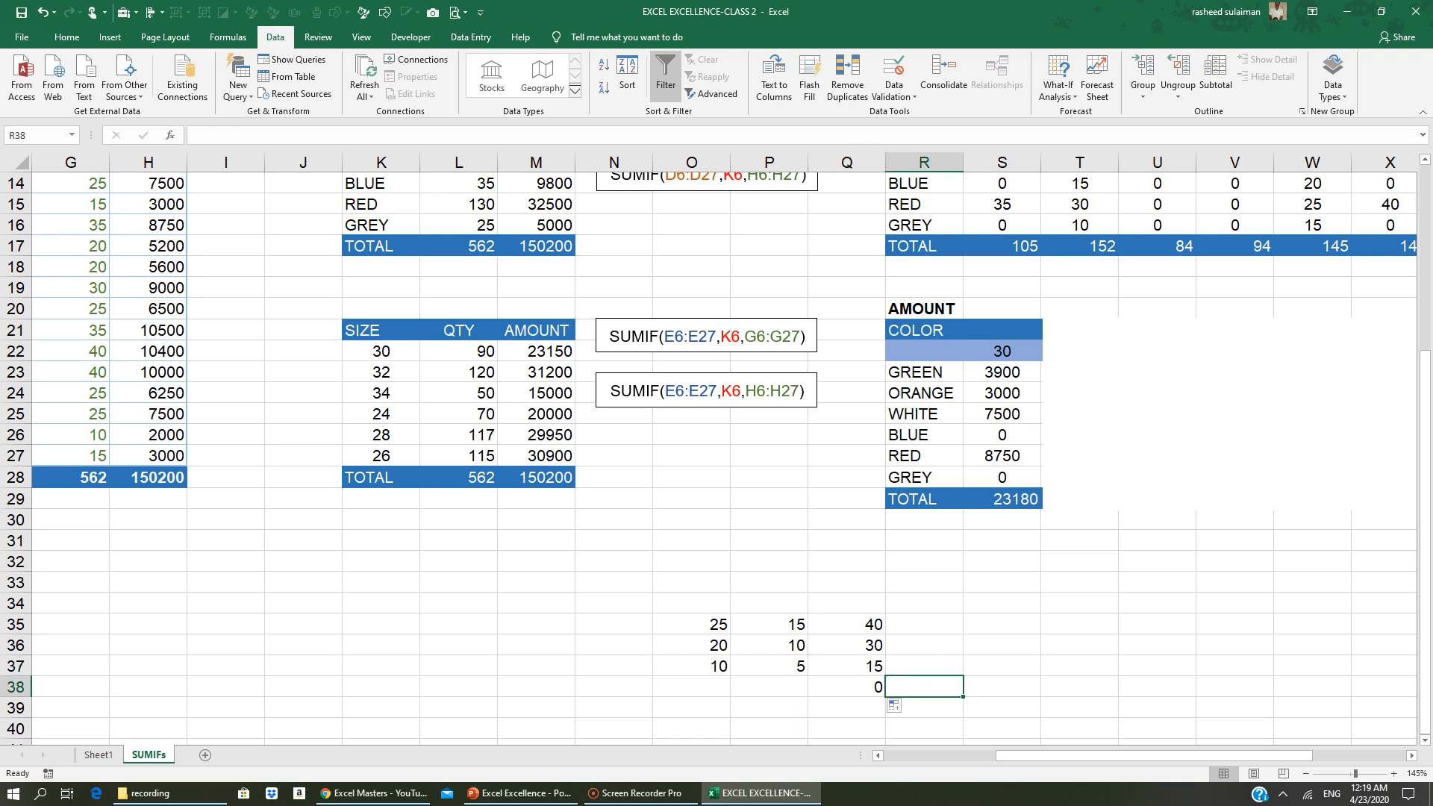
{"action": "key", "text": "Left"}
{"action": "key", "text": "Left"}
{"action": "key", "text": "Left"}
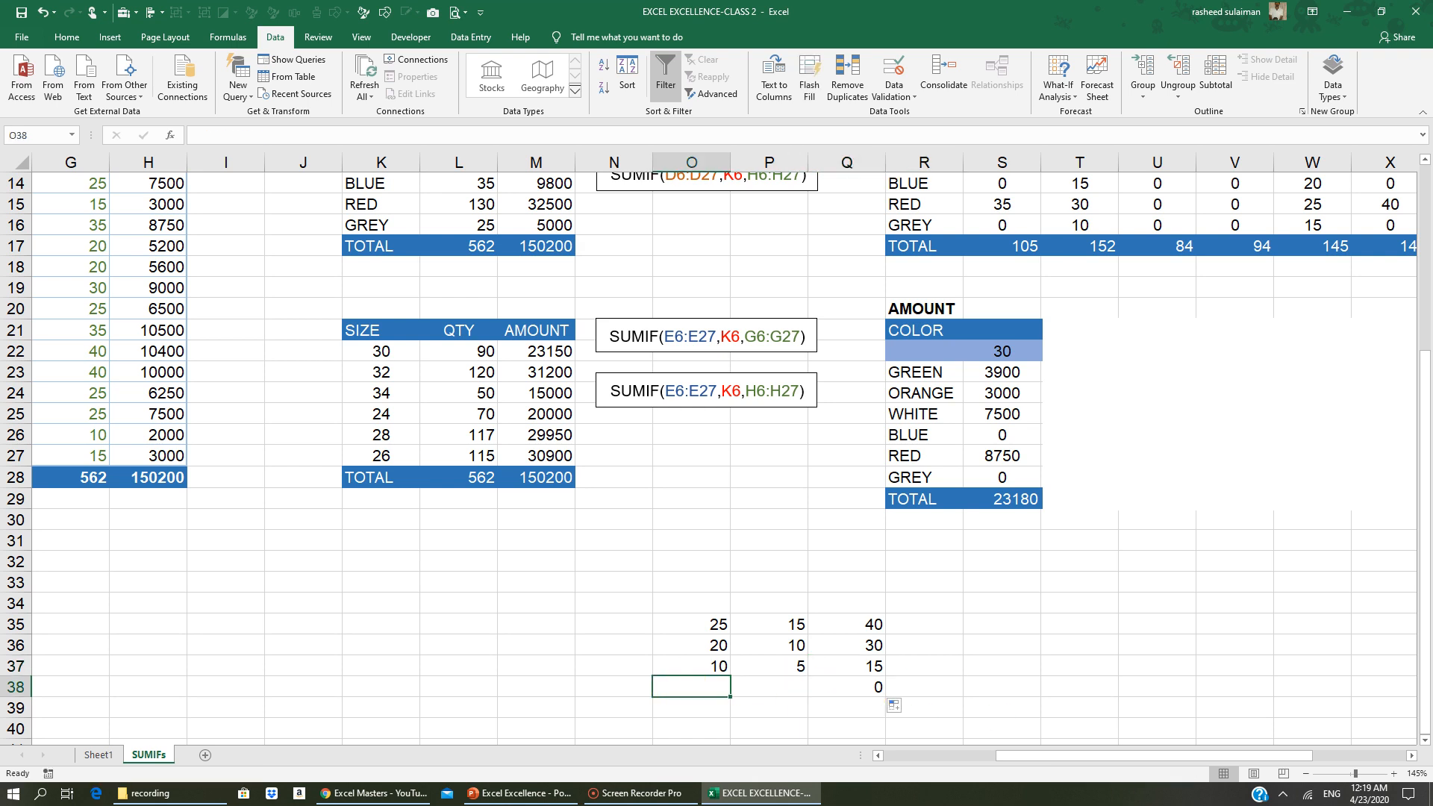
{"action": "type", "text": "25"}
{"action": "key", "text": "Right"}
{"action": "type", "text": "50"}
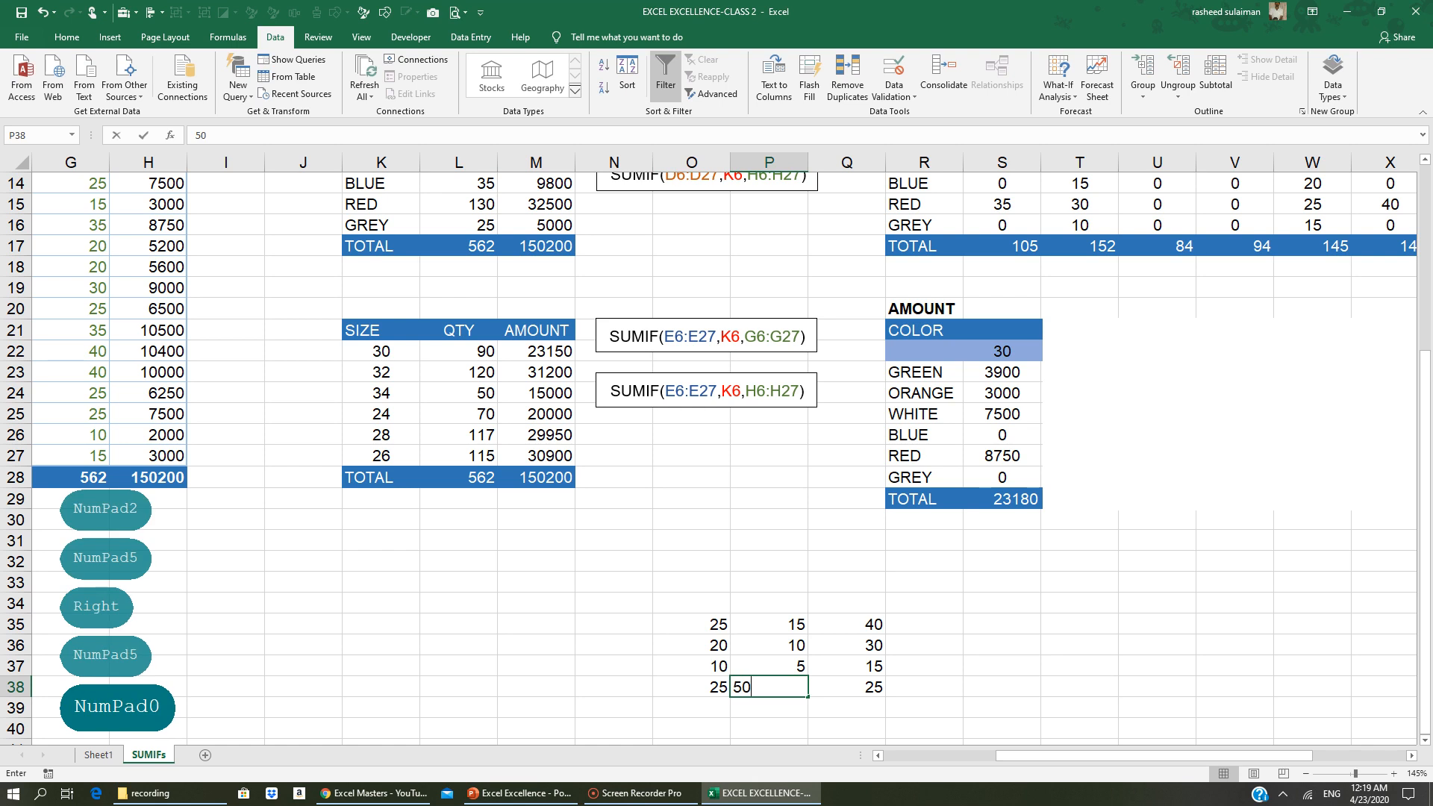
{"action": "key", "text": "Return"}
{"action": "left_click", "coordinate": [847, 688]}
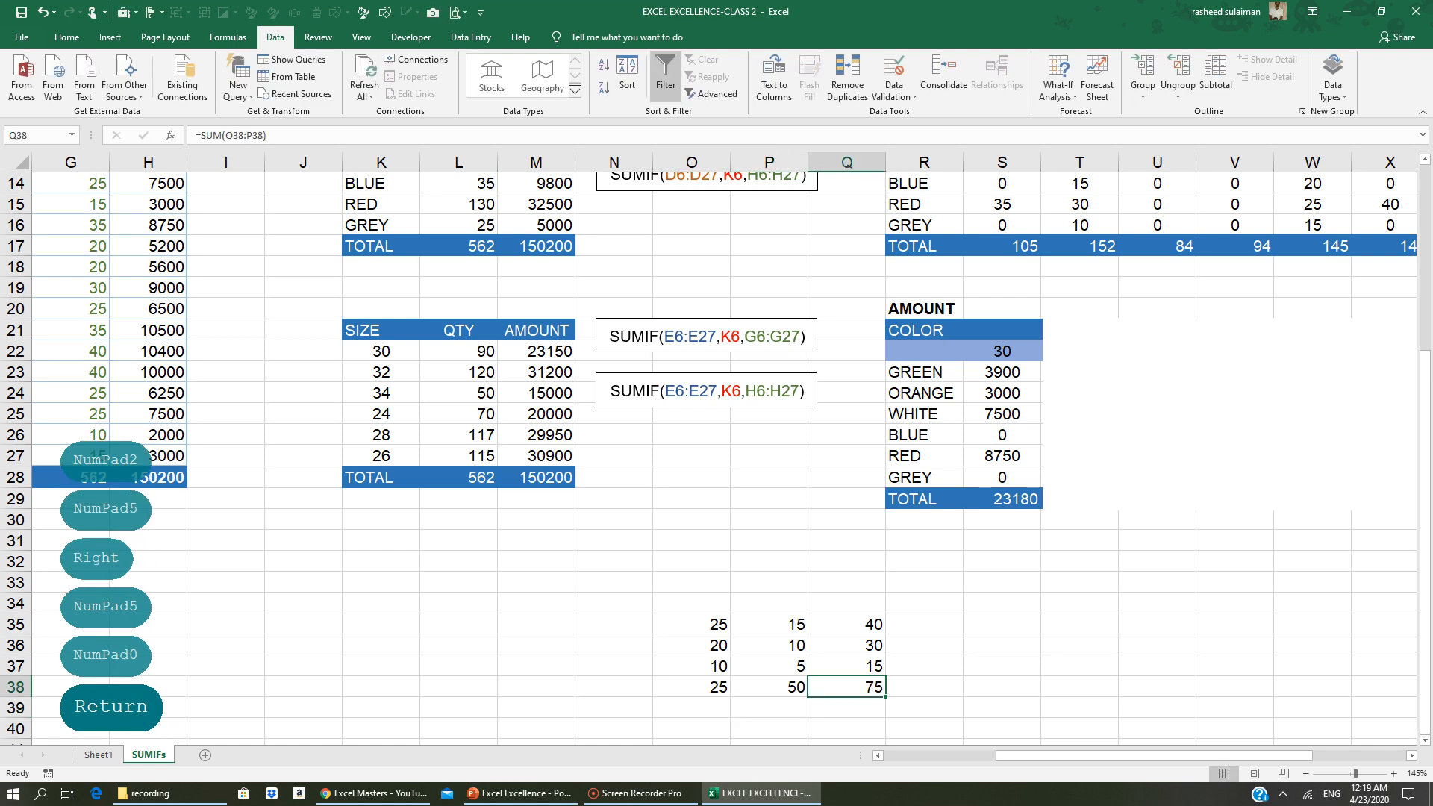
Compare the SUM formulas in Q35:Q38 row by row to see how their cell references shift
{"action": "left_click", "coordinate": [862, 626]}
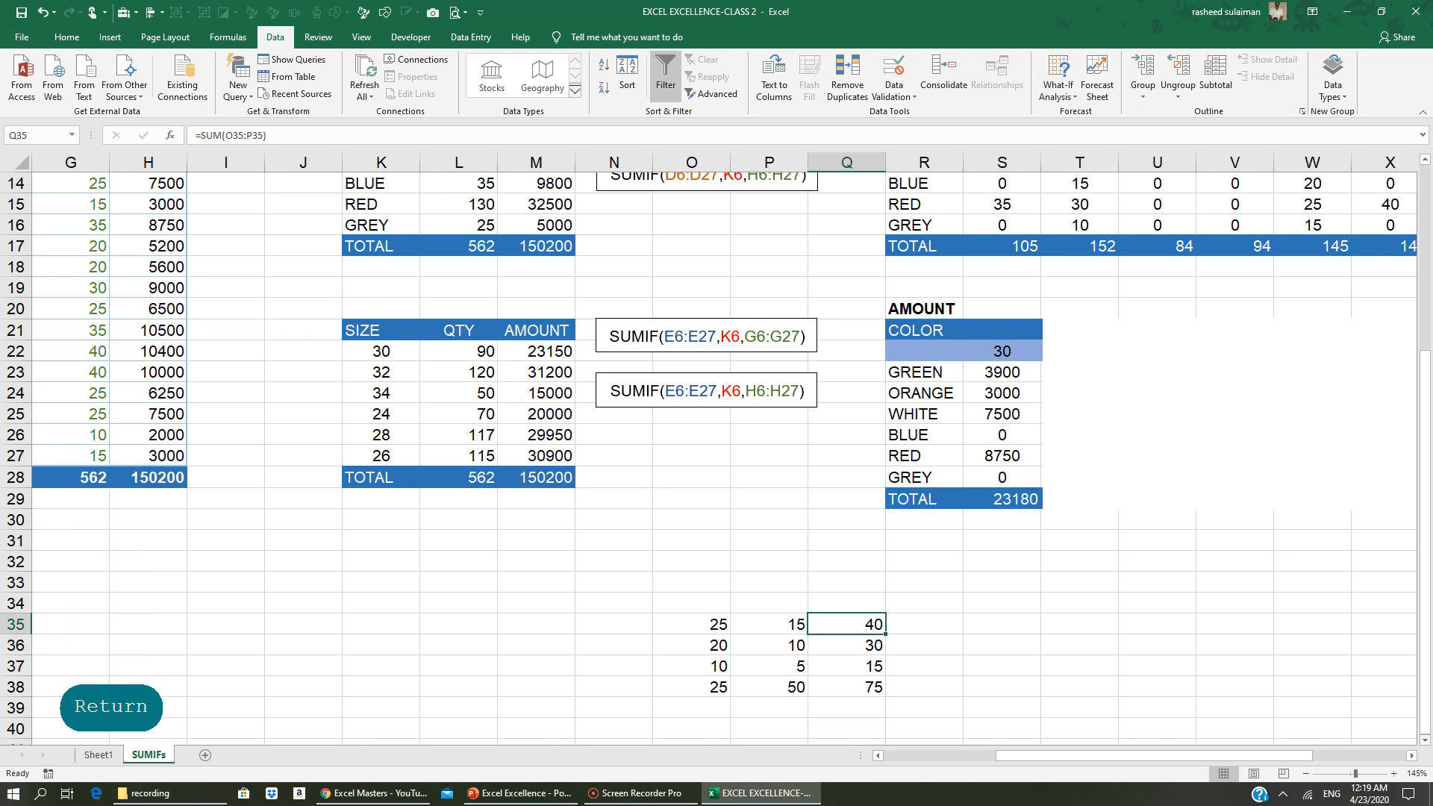
{"action": "left_click", "coordinate": [860, 647]}
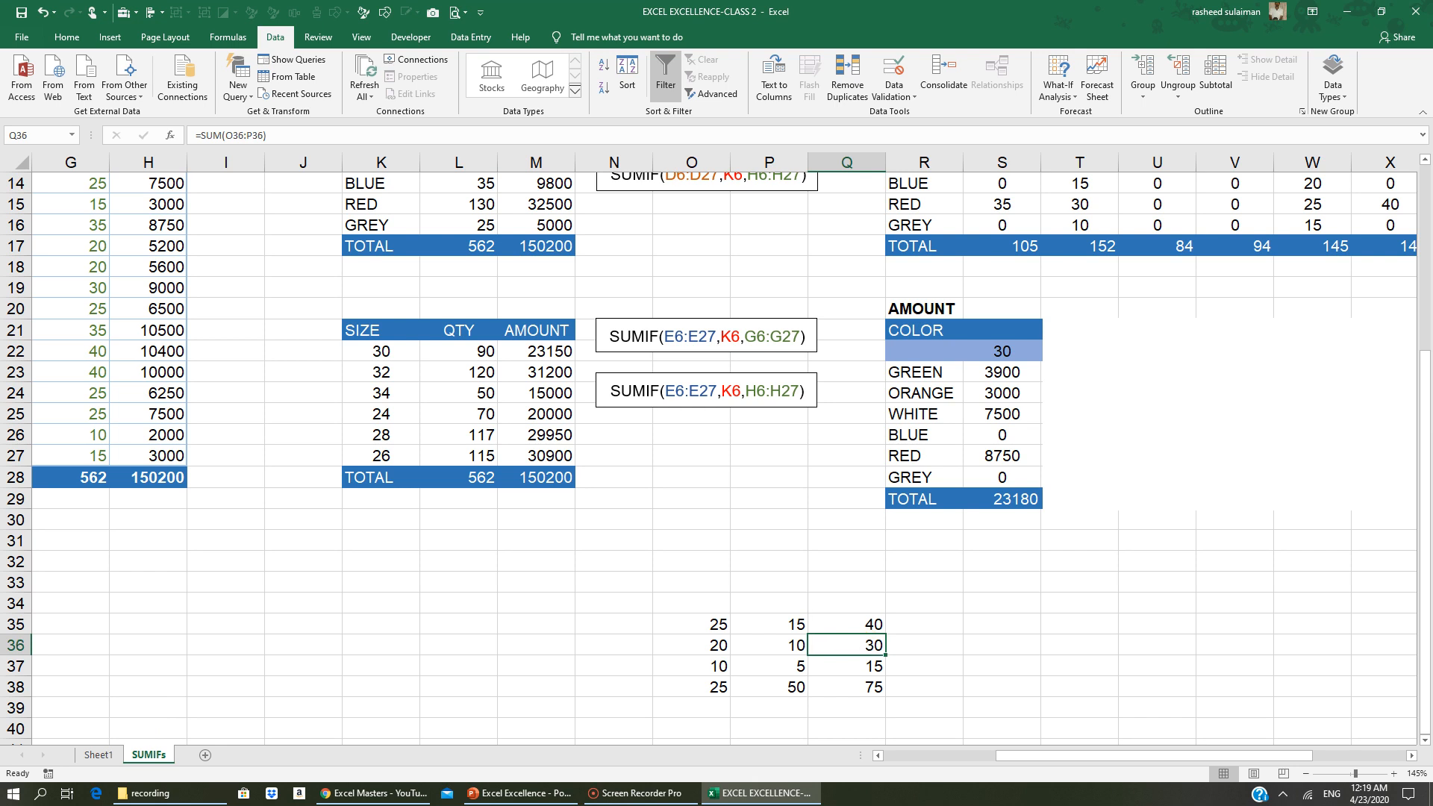
{"action": "left_click", "coordinate": [864, 626]}
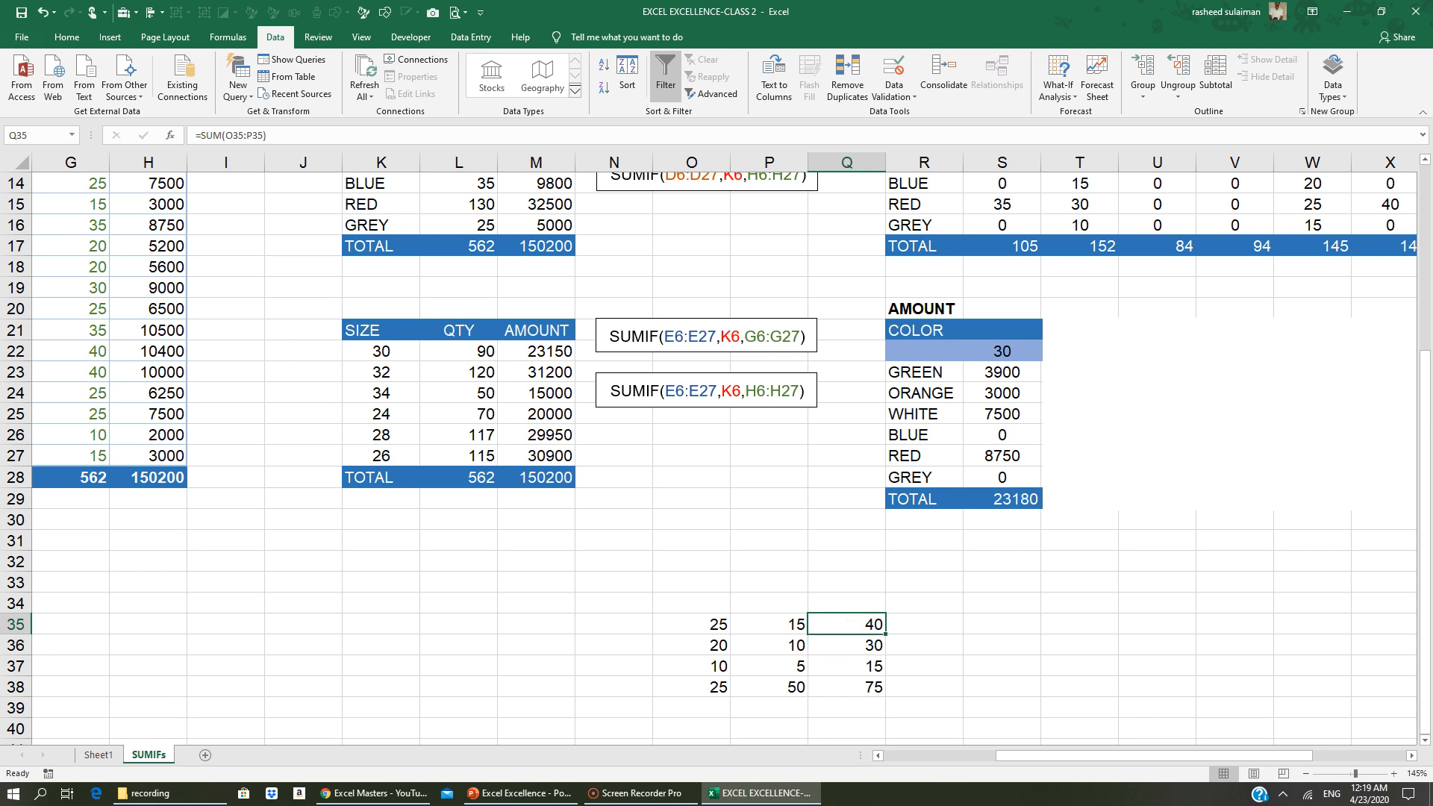
{"action": "left_click", "coordinate": [860, 646]}
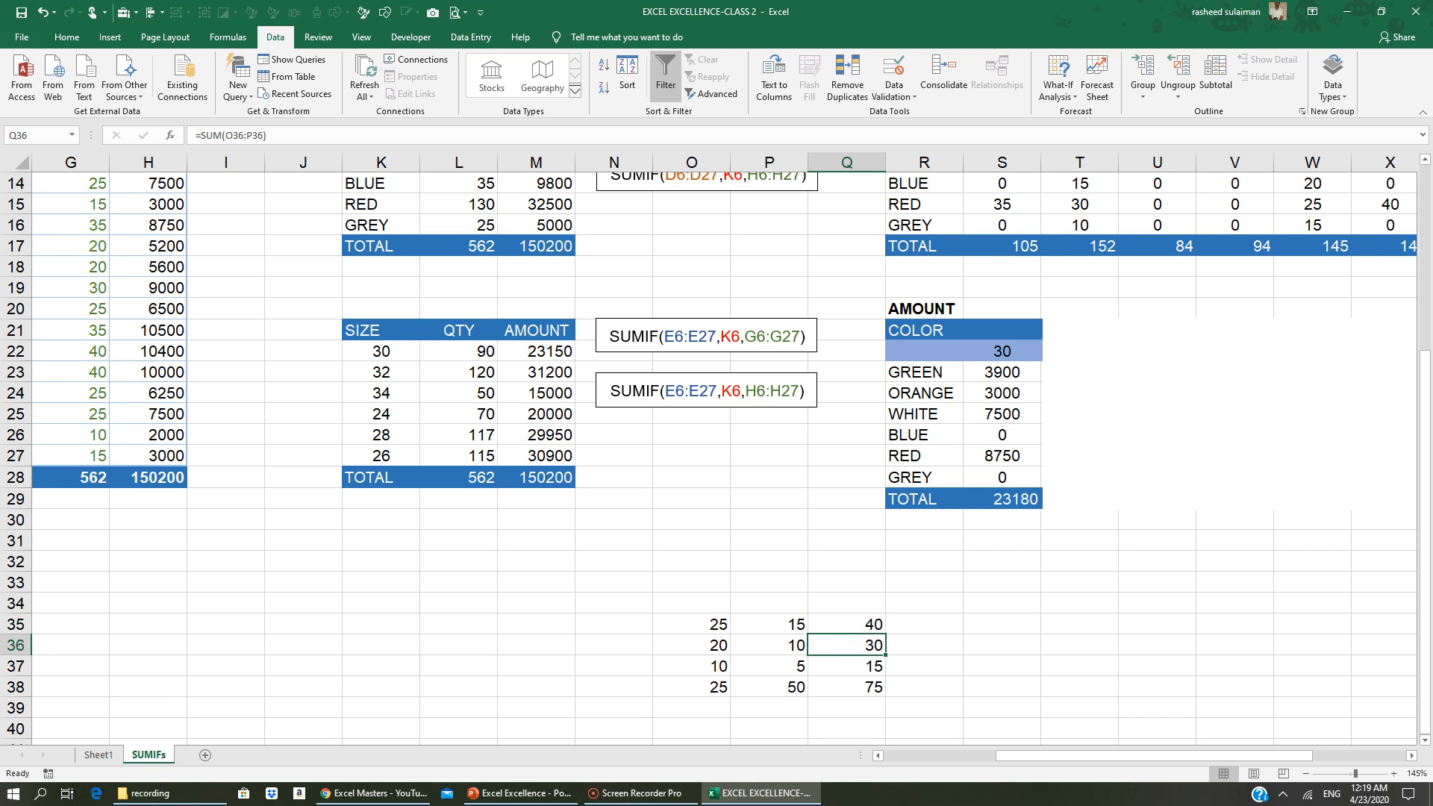
{"action": "left_click", "coordinate": [869, 667]}
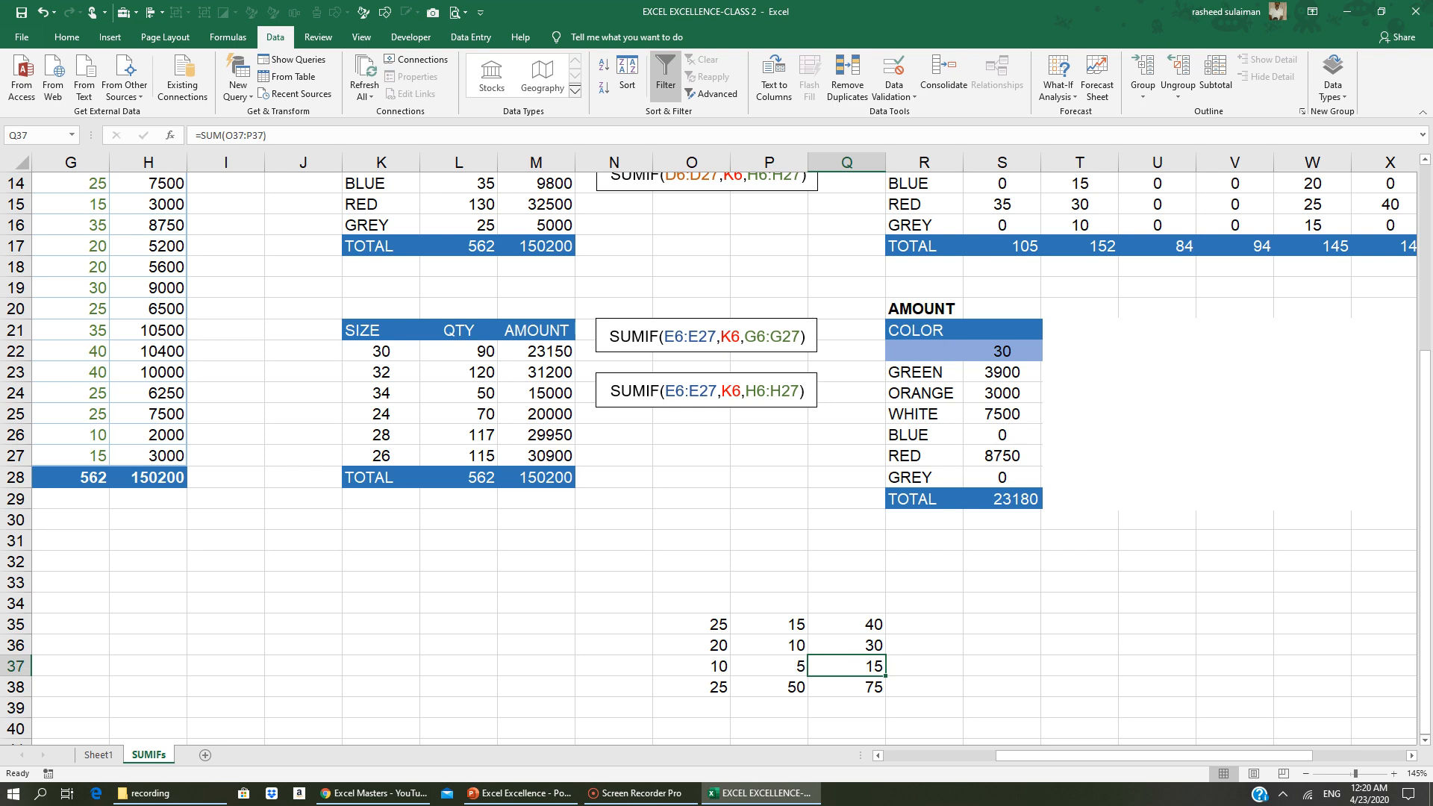
{"action": "left_click", "coordinate": [859, 685]}
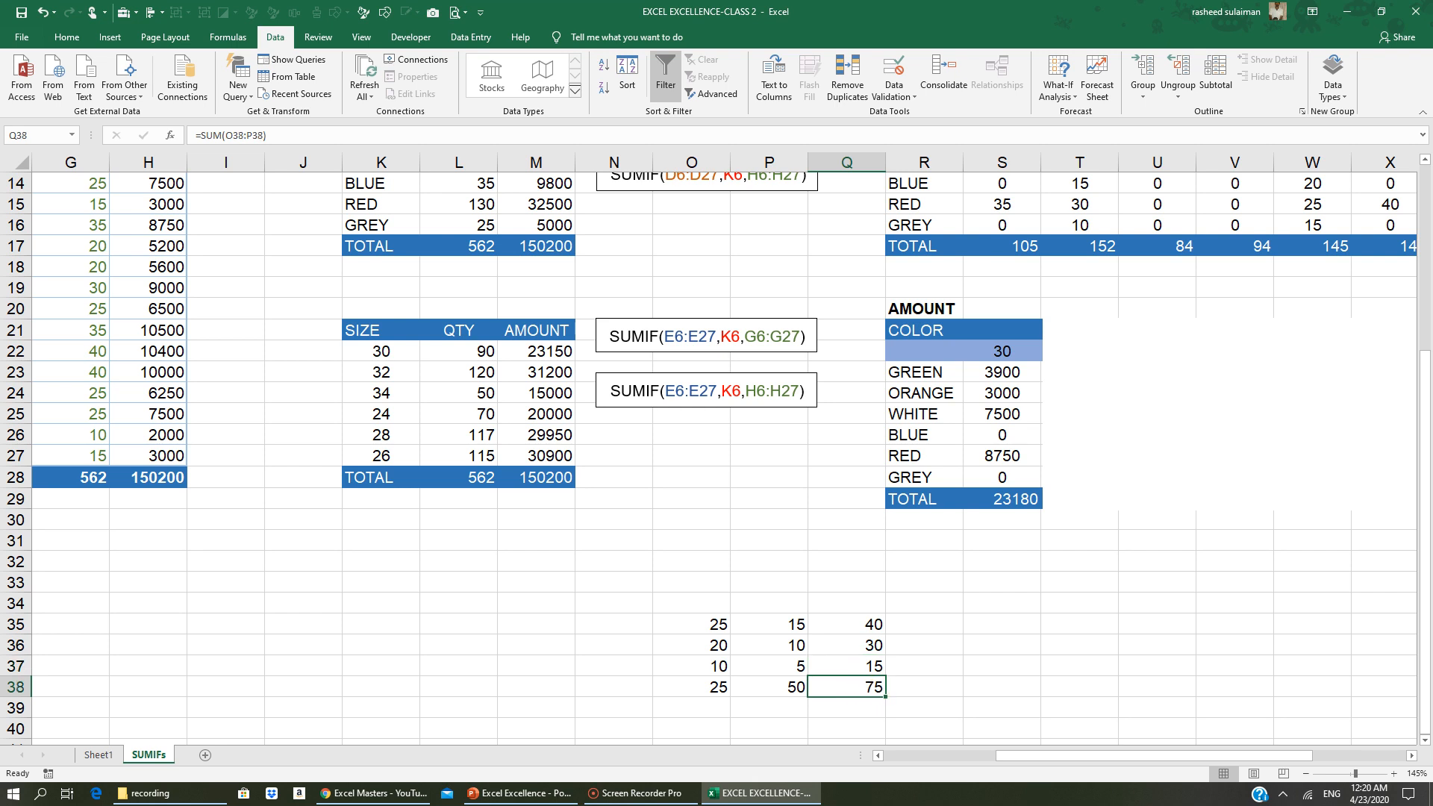
Copy the SUMIFS formula from S11 down to S12 in the quantity table
{"action": "scroll", "coordinate": [715, 459], "scroll_direction": "up", "scroll_amount": 1}
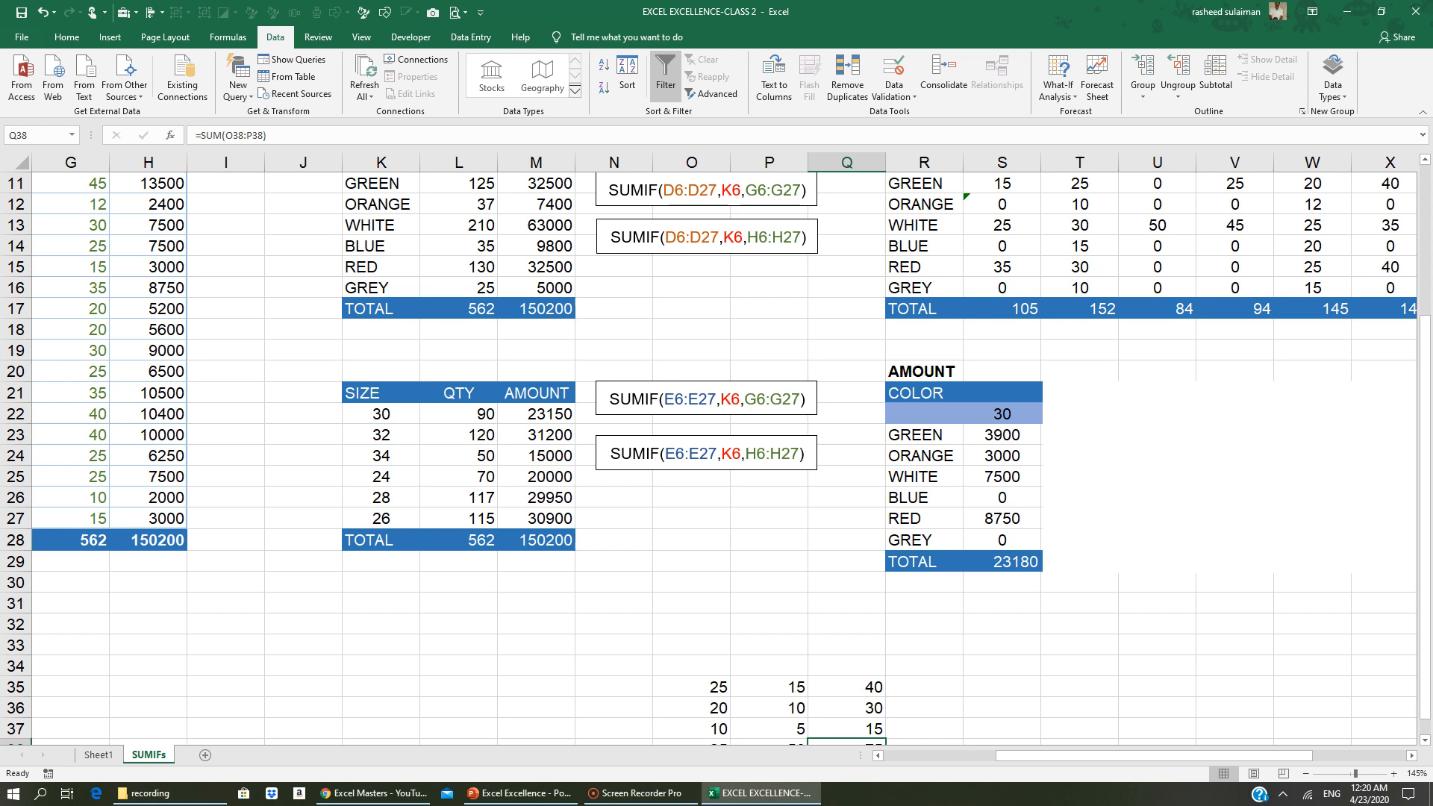
{"action": "scroll", "coordinate": [1001, 415], "scroll_direction": "up", "scroll_amount": 3}
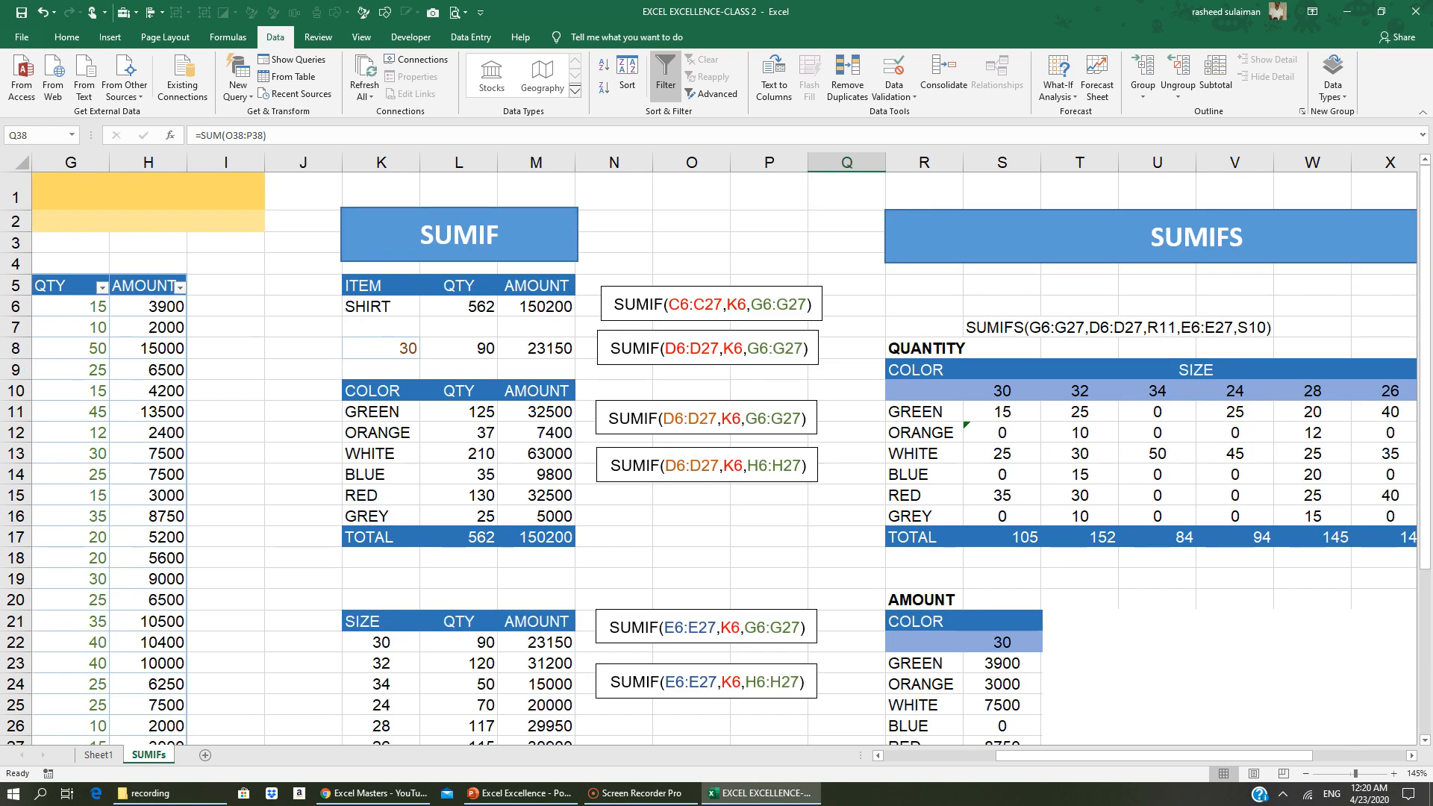
{"action": "left_click", "coordinate": [1001, 412]}
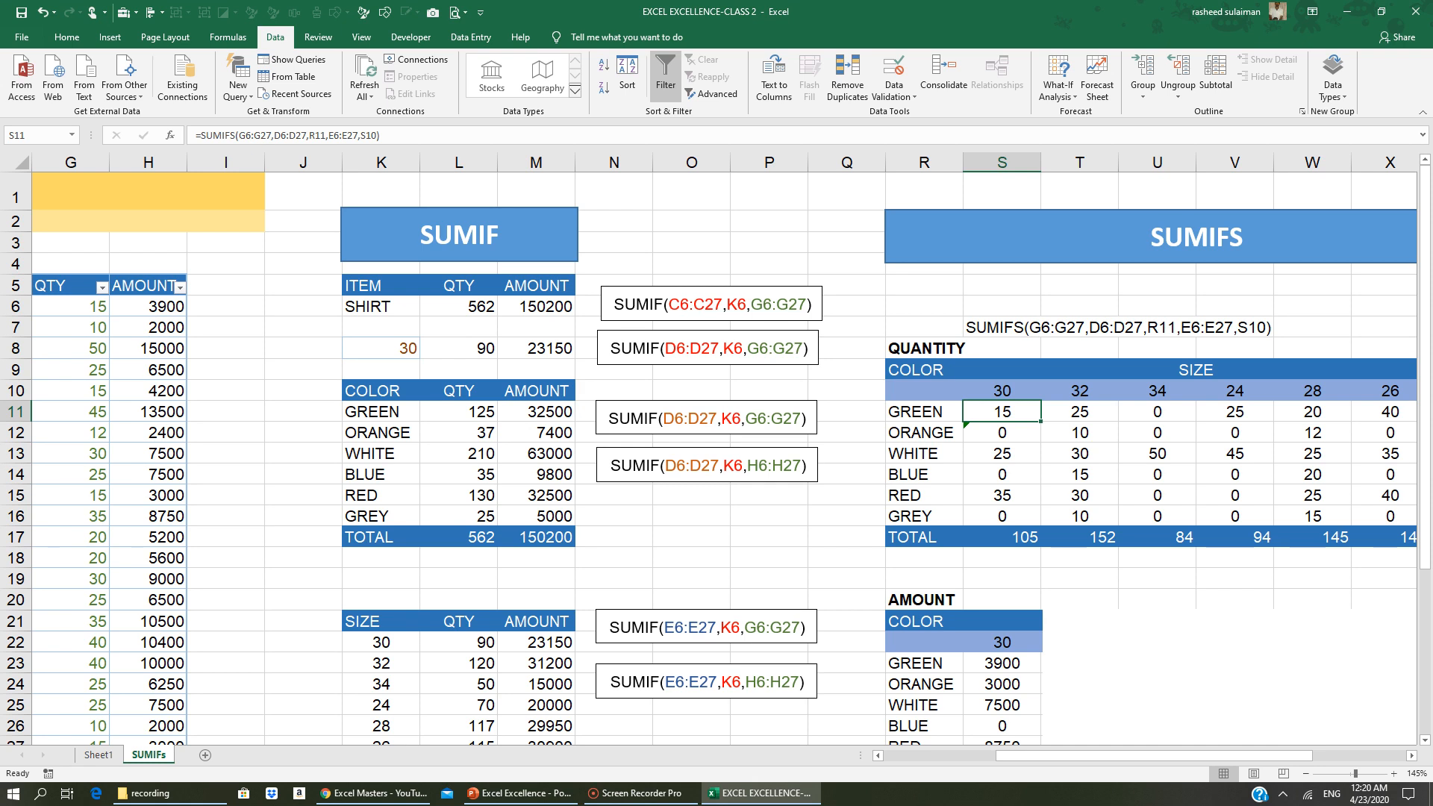
{"action": "left_click_drag", "start_coordinate": [1040, 421], "coordinate": [1041, 436]}
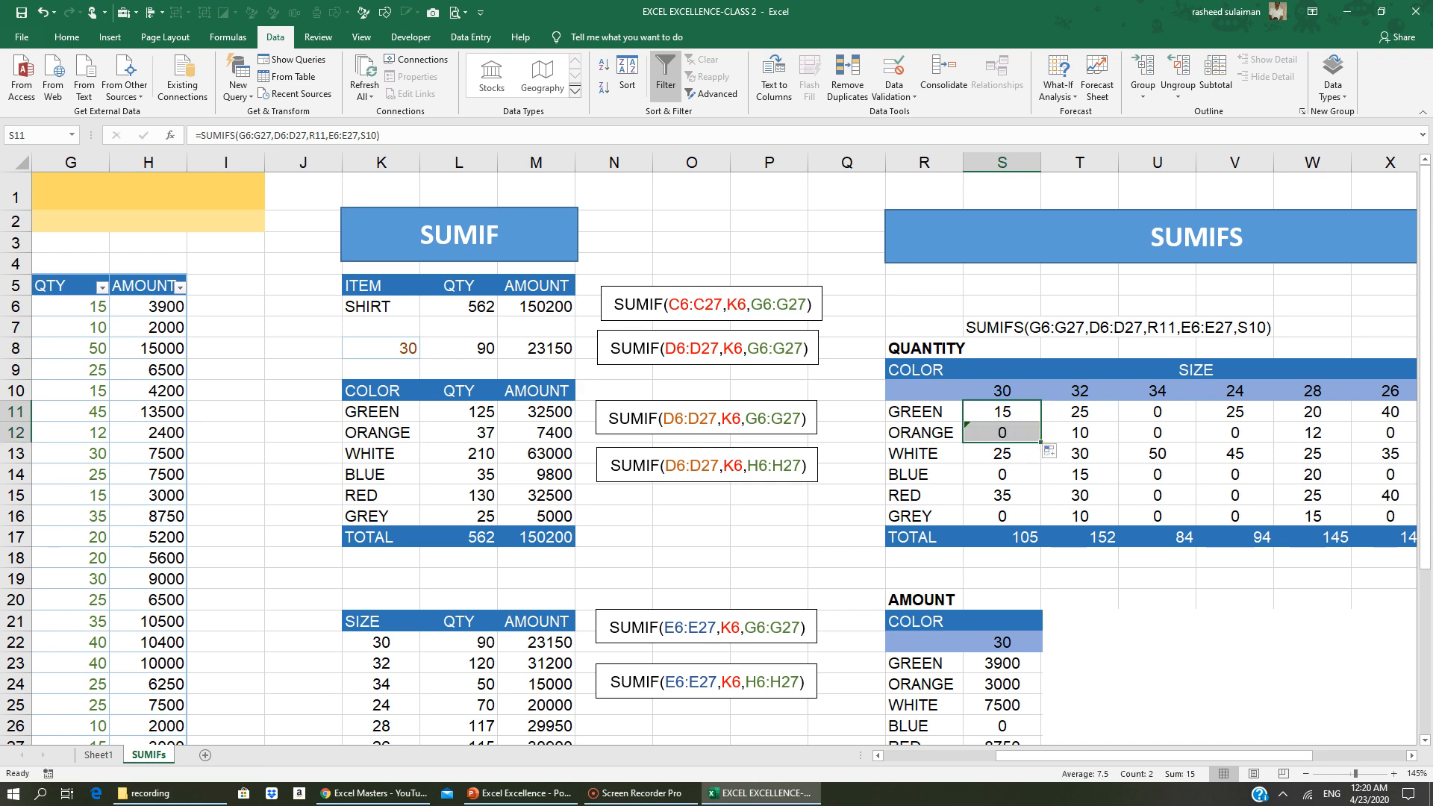
{"action": "left_click", "coordinate": [1009, 416]}
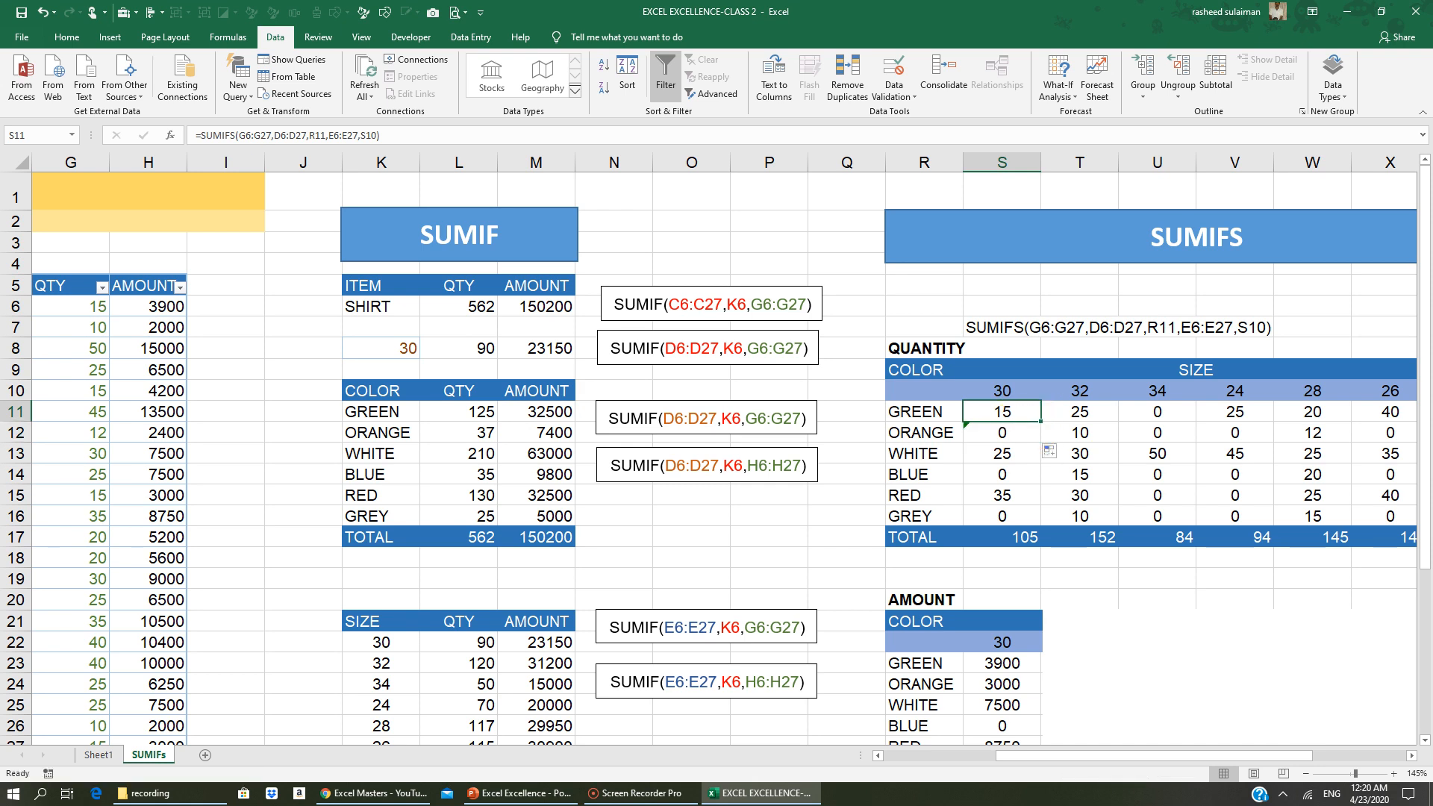
Review the sales register's quantity range G6:G27, color range D6:D27 and size column used by the SUMIFS formula
{"action": "left_click", "coordinate": [56, 304]}
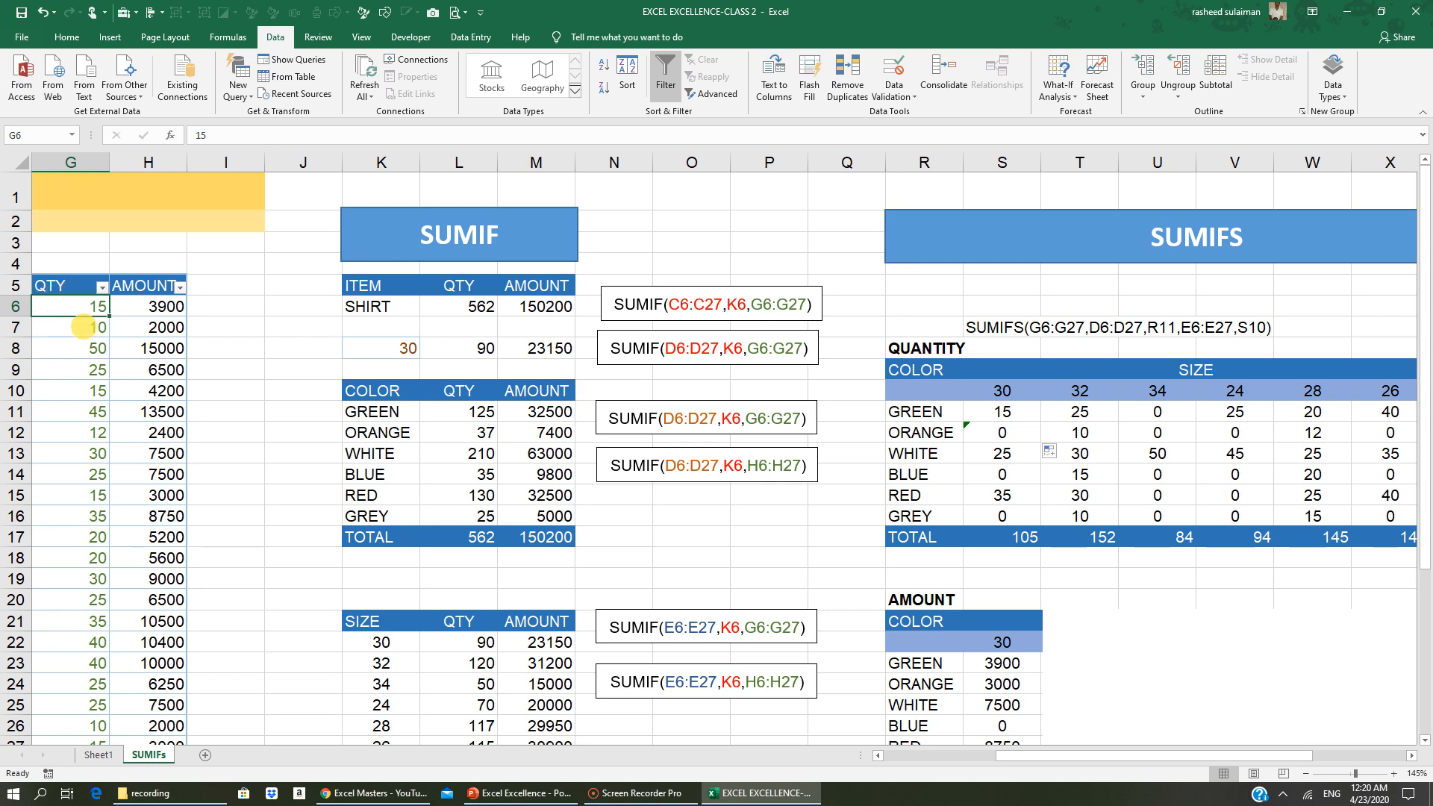
{"action": "left_click", "coordinate": [877, 756]}
{"action": "left_click", "coordinate": [876, 756]}
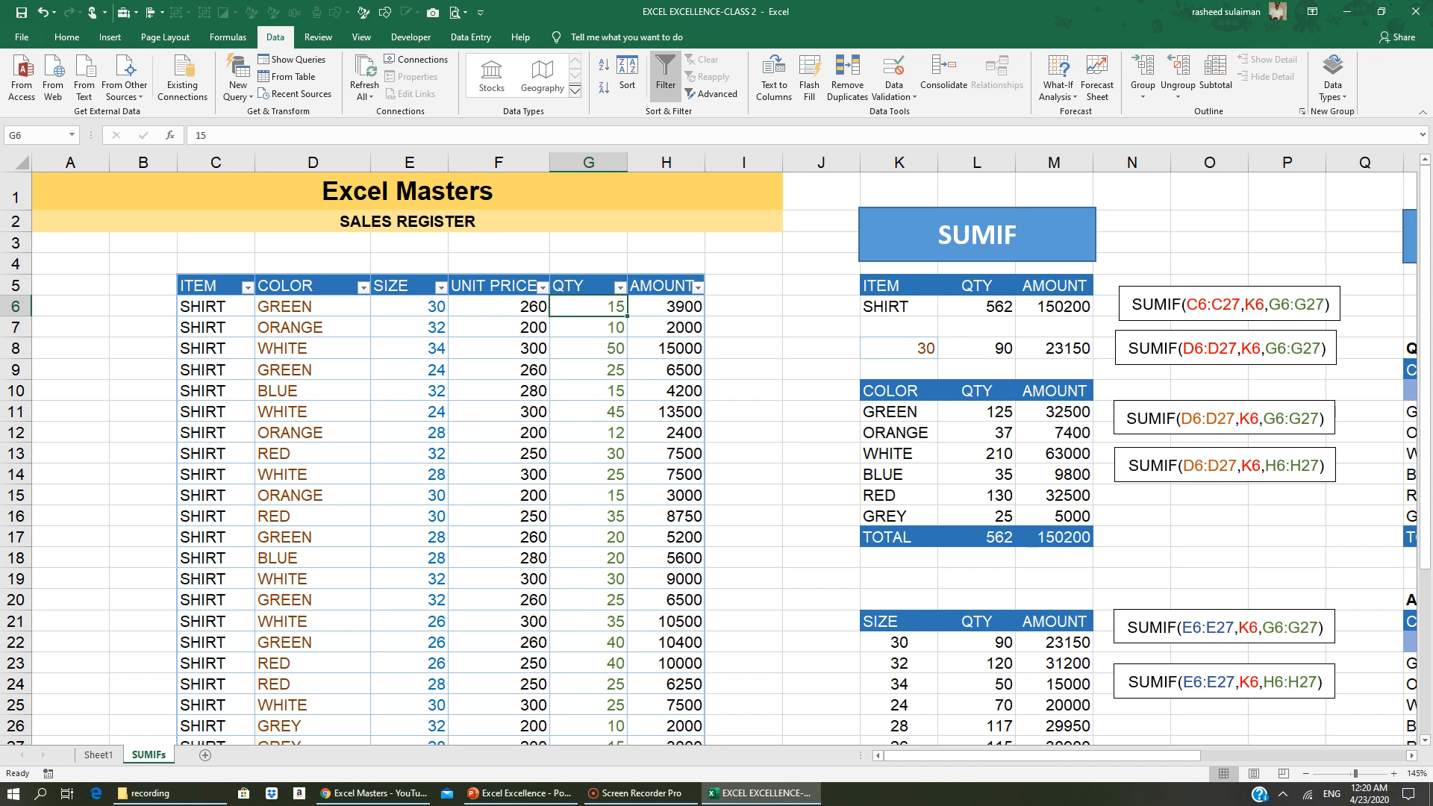
{"action": "mouse_move", "coordinate": [605, 309]}
{"action": "left_mouse_down"}
{"action": "mouse_move", "coordinate": [612, 742]}
{"action": "mouse_move", "coordinate": [617, 686]}
{"action": "left_mouse_up"}
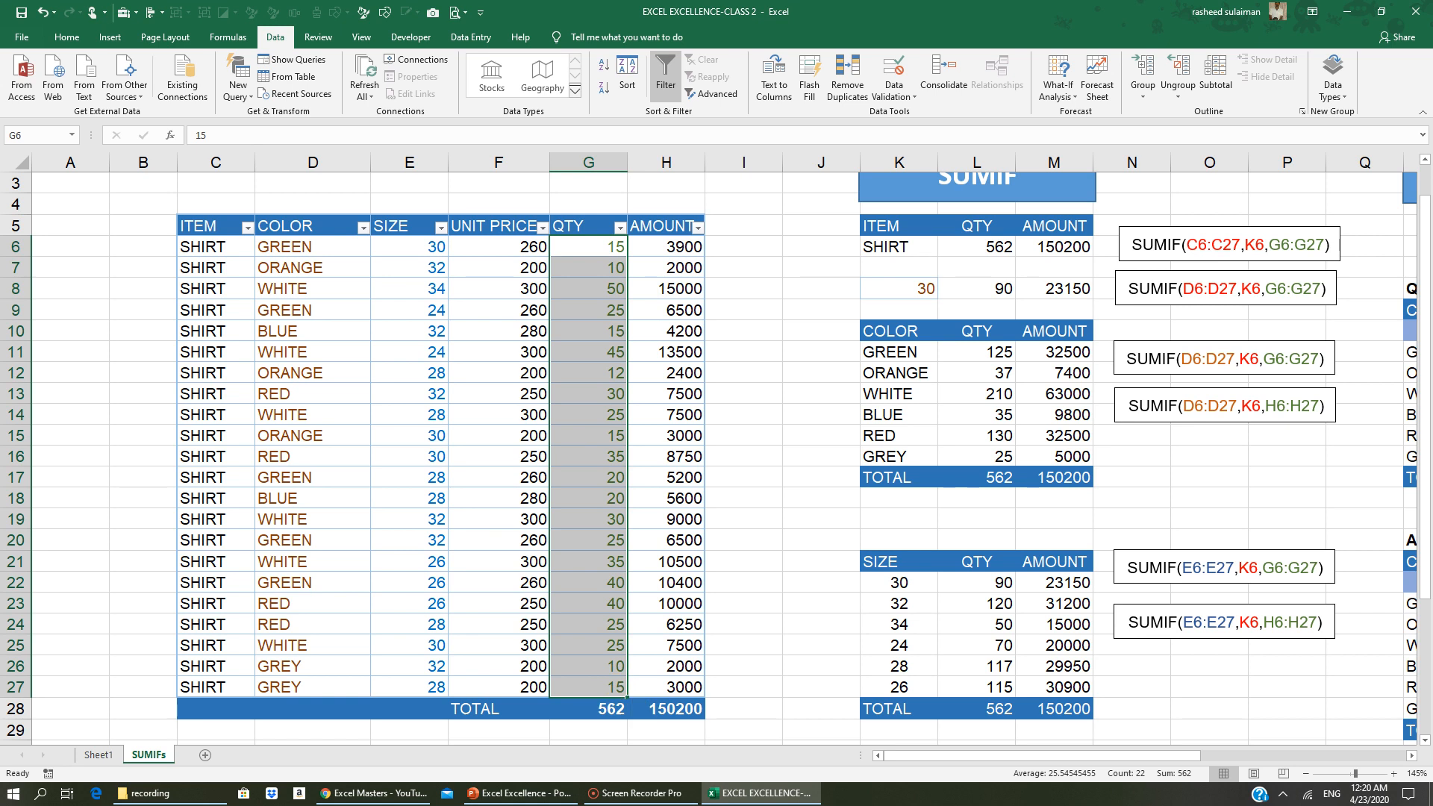
{"action": "mouse_move", "coordinate": [300, 250]}
{"action": "left_mouse_down"}
{"action": "mouse_move", "coordinate": [320, 311]}
{"action": "mouse_move", "coordinate": [317, 679]}
{"action": "left_mouse_up"}
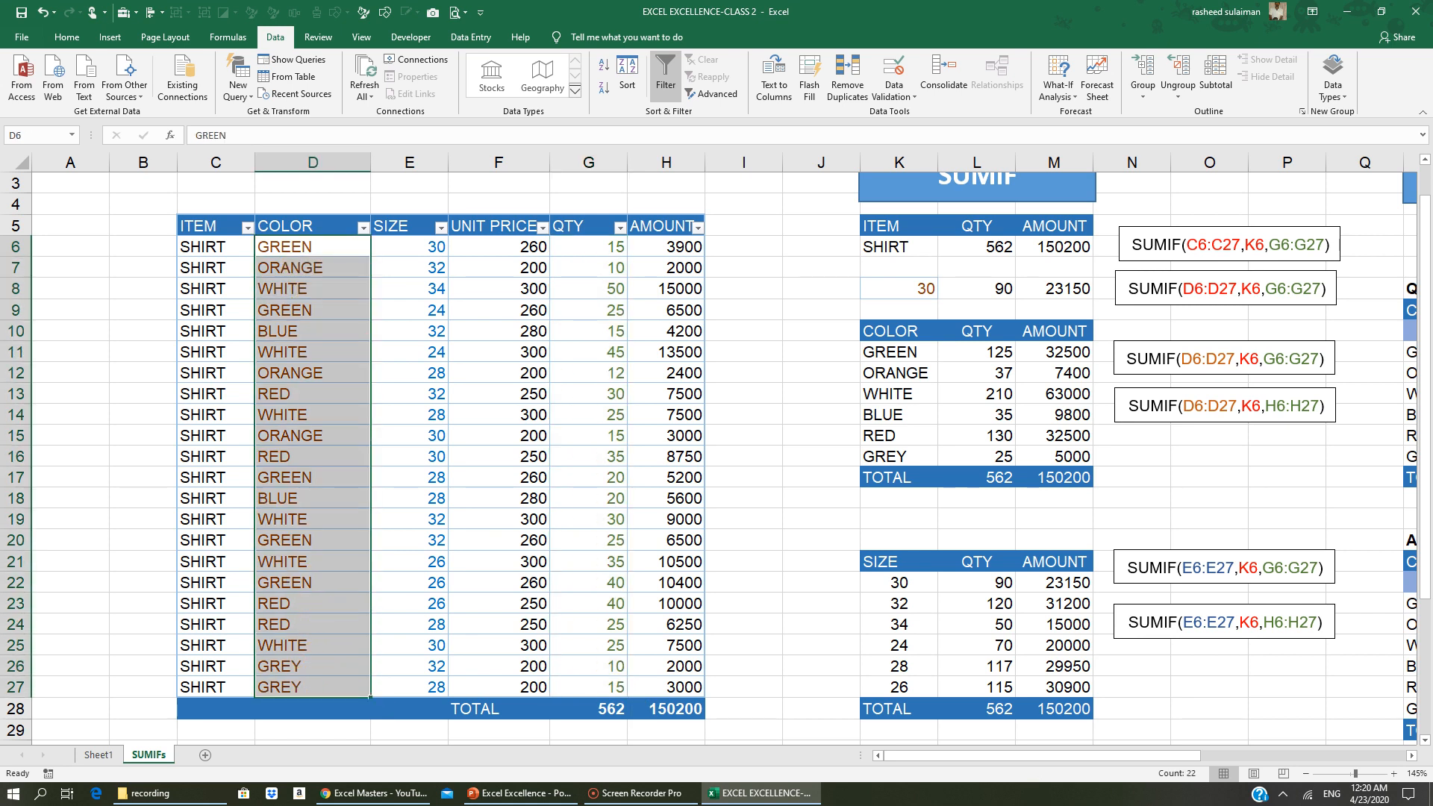
{"action": "left_click_drag", "start_coordinate": [418, 247], "coordinate": [419, 540]}
{"action": "left_click", "coordinate": [1412, 755]}
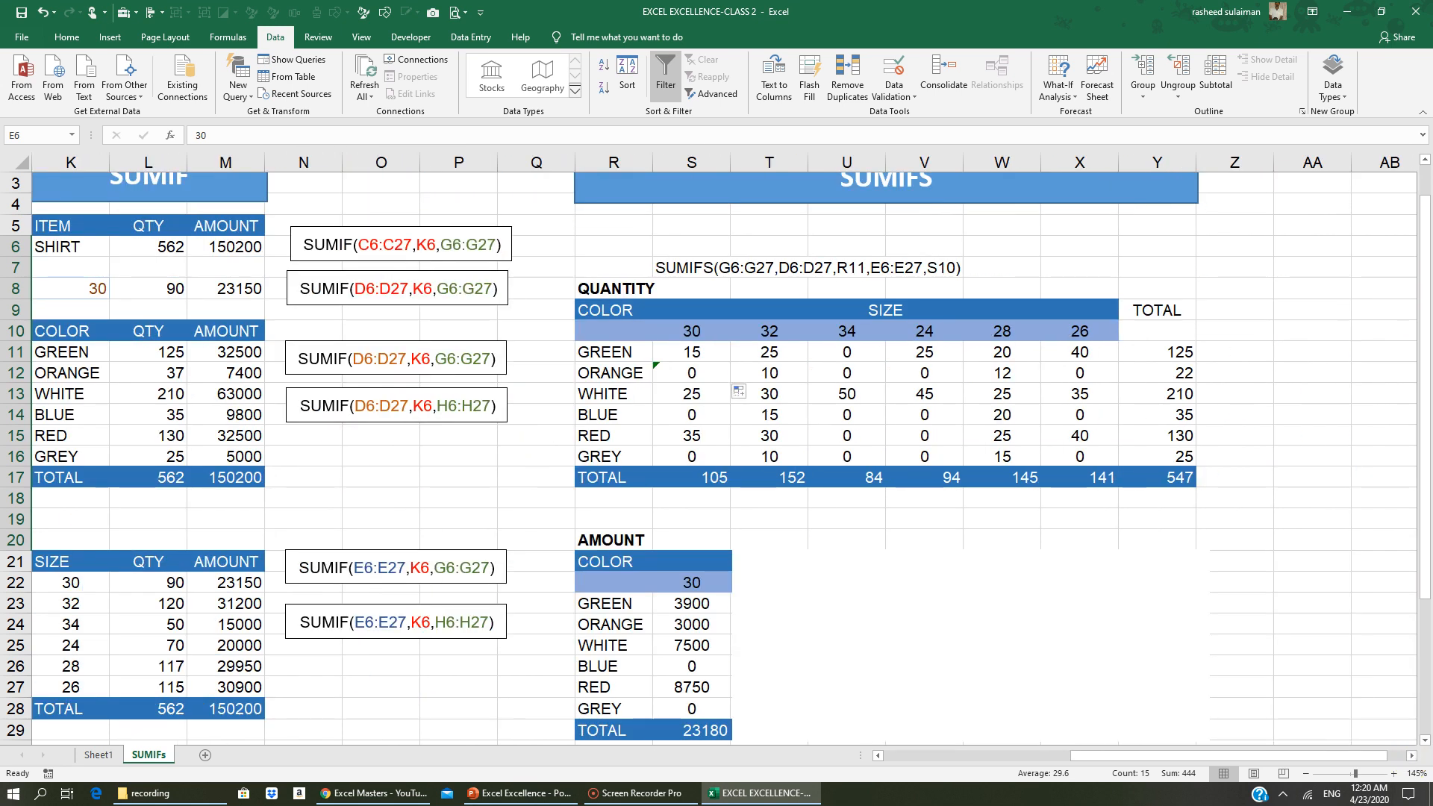
Make the sum range in the S11 SUMIFS formula absolute as $G$6:$G$27
{"action": "left_click", "coordinate": [692, 352]}
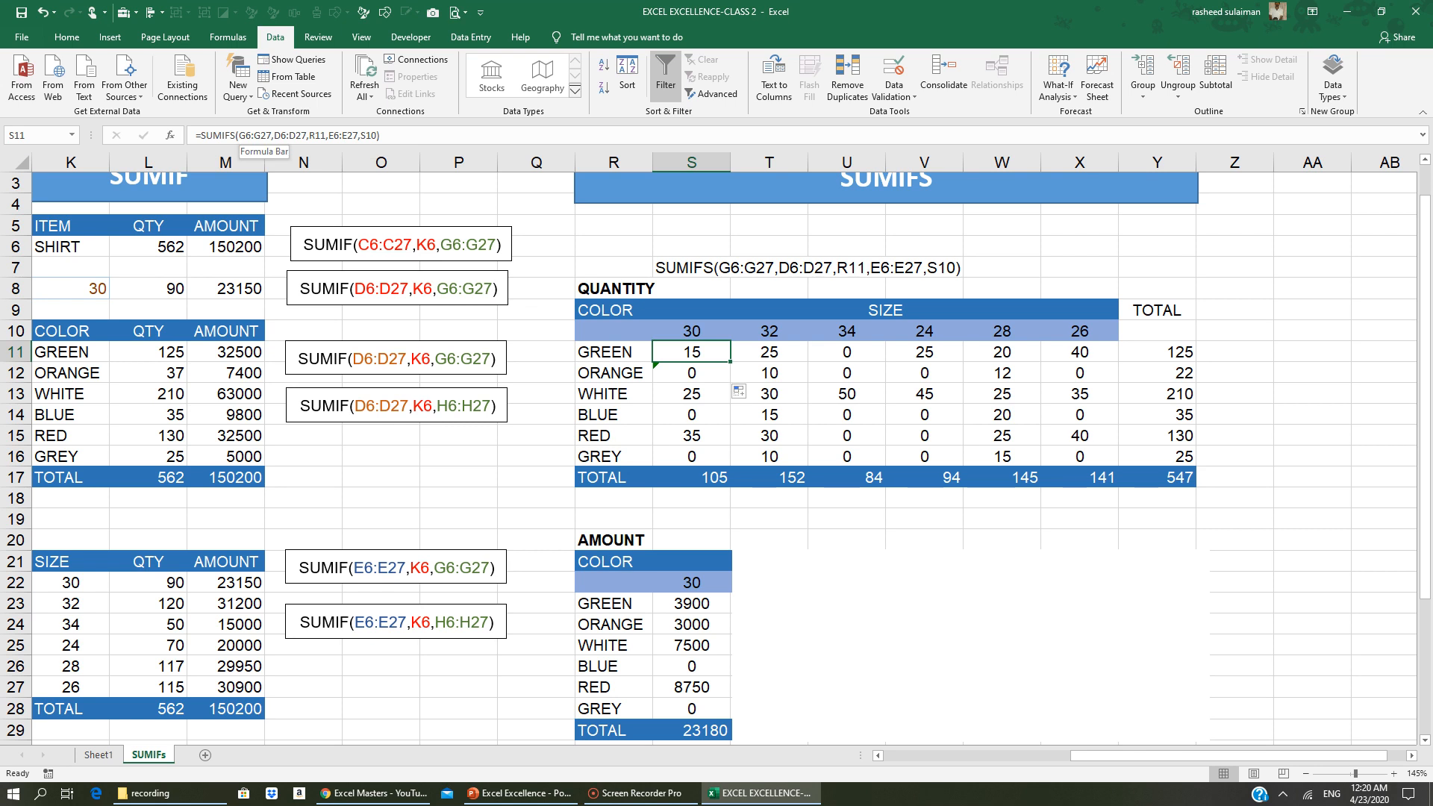
{"action": "left_click", "coordinate": [246, 135]}
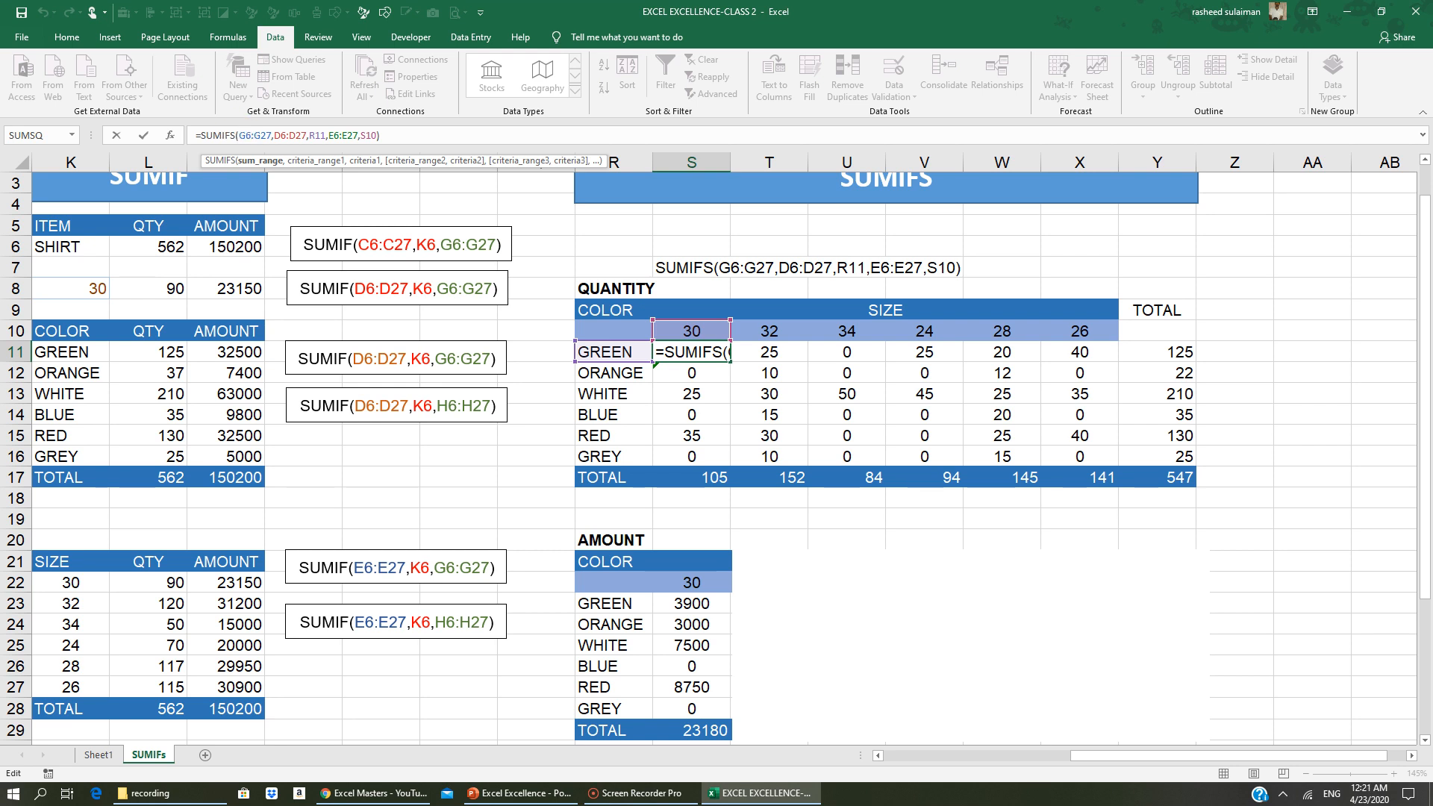
{"action": "type", "text": "$"}
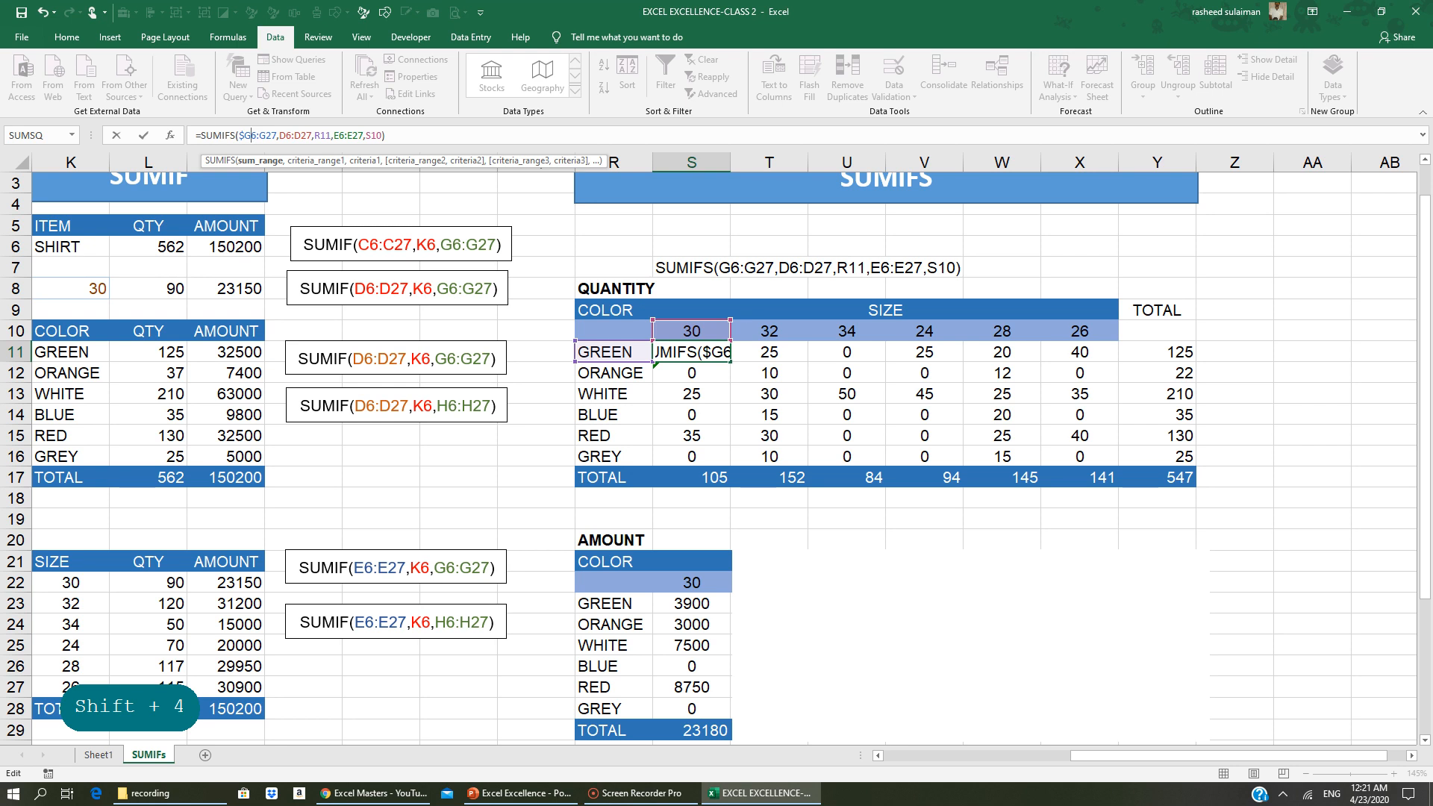
{"action": "type", "text": "$"}
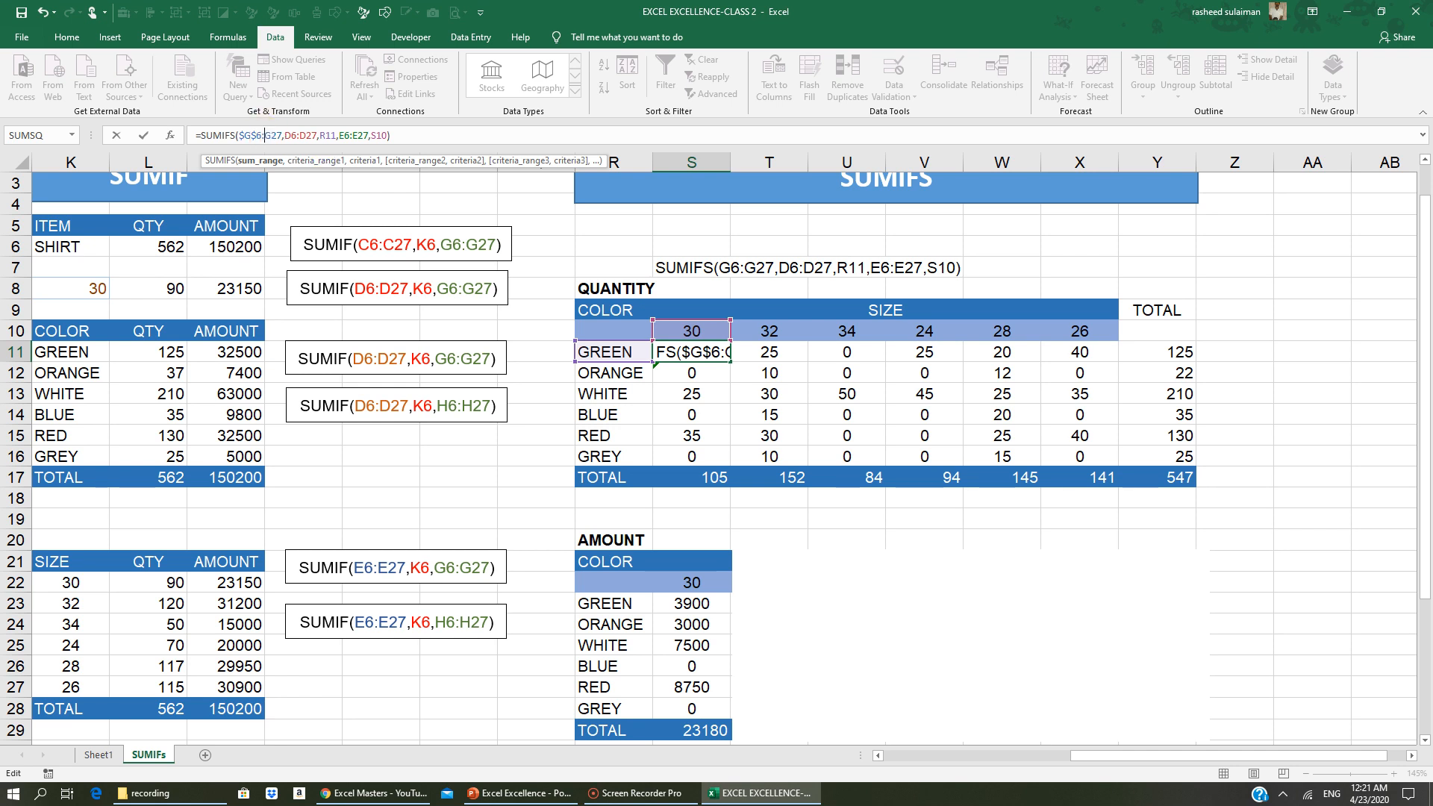
{"action": "left_click", "coordinate": [278, 135]}
{"action": "key", "text": "F4"}
Make both criteria ranges in the S11 SUMIFS formula absolute as $D$6:$D$27 and $E$6:$E$27
{"action": "left_click", "coordinate": [296, 135]}
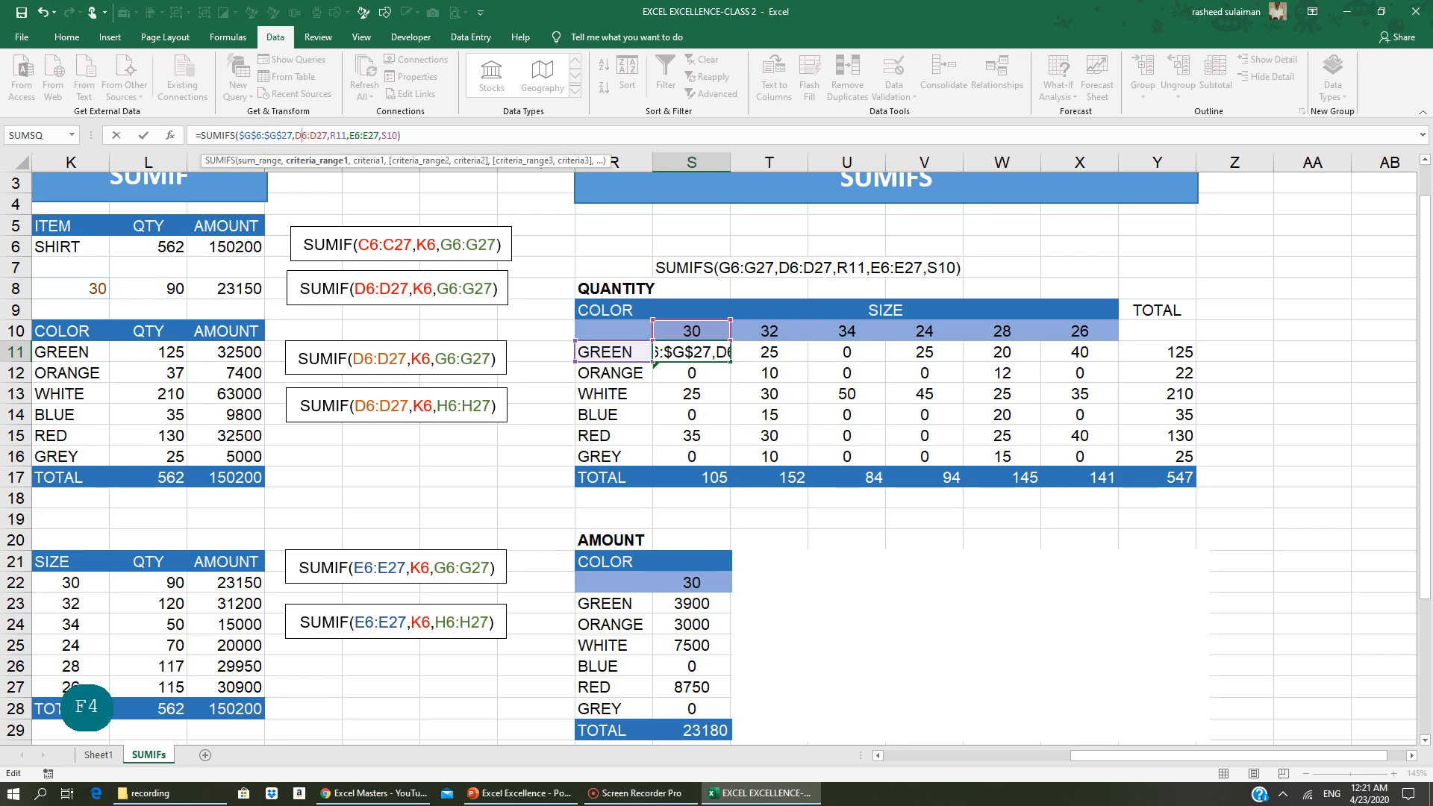
{"action": "key", "text": "F4"}
{"action": "left_click", "coordinate": [330, 135]}
{"action": "key", "text": "F4"}
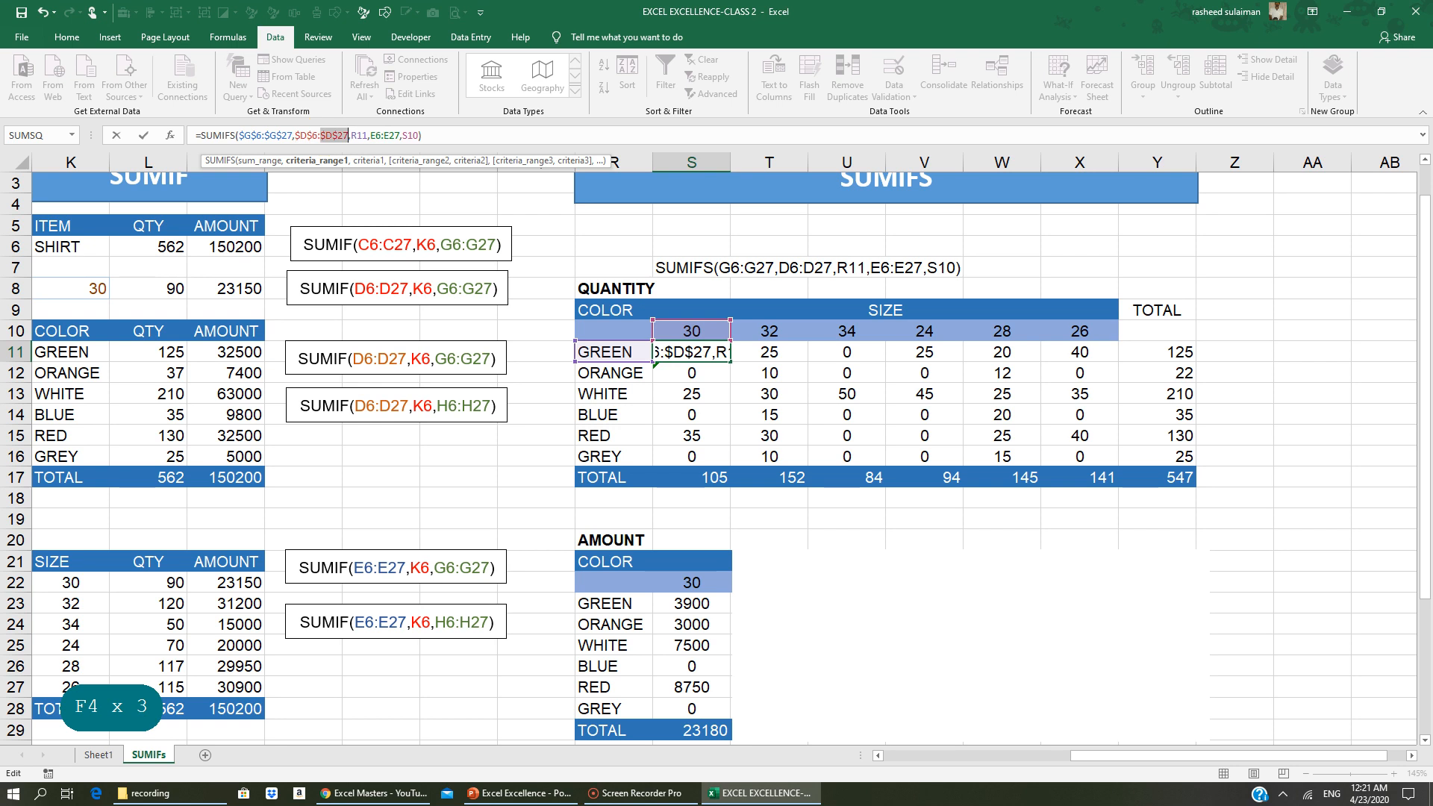
{"action": "left_click", "coordinate": [376, 135]}
{"action": "key", "text": "F4"}
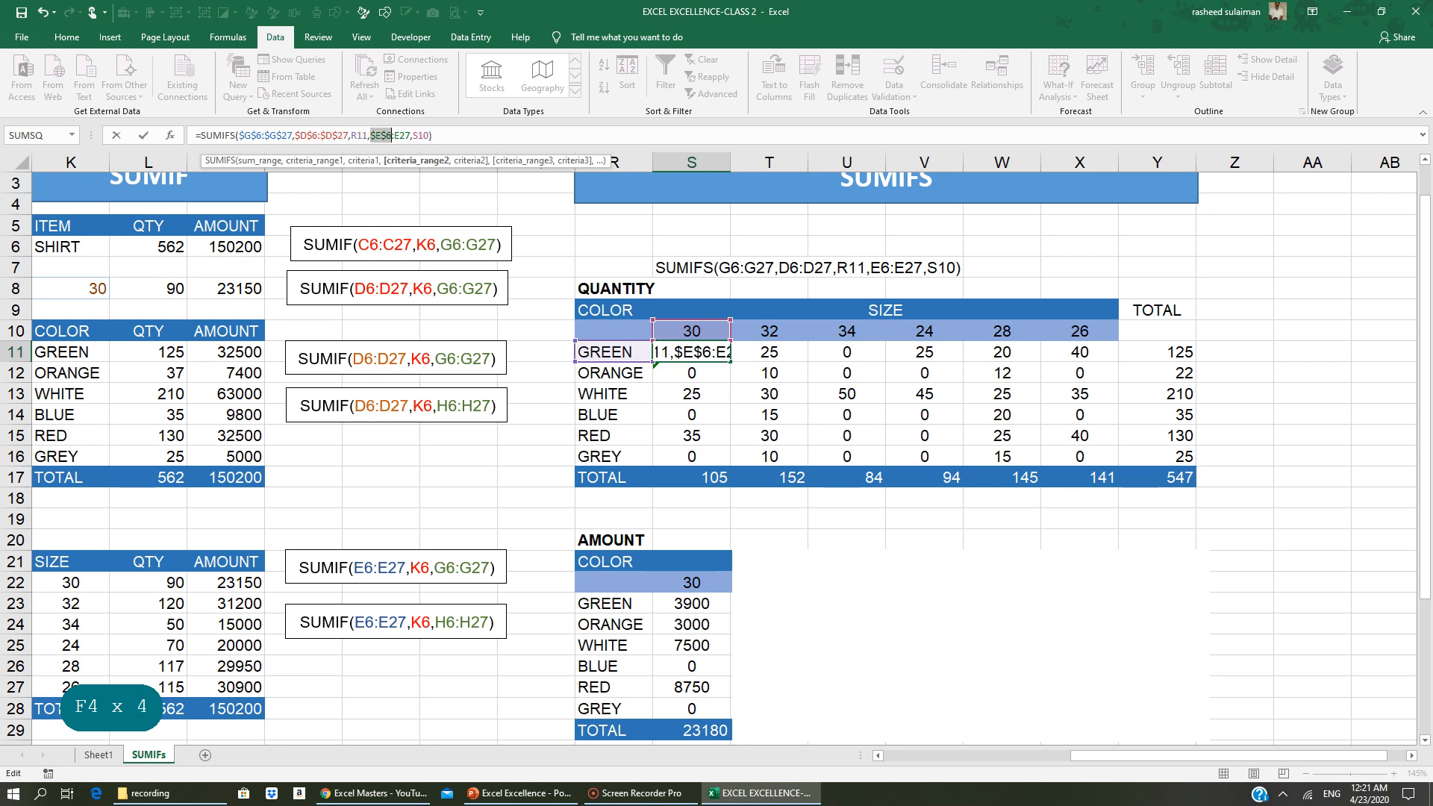
{"action": "left_click", "coordinate": [402, 135]}
{"action": "key", "text": "F4"}
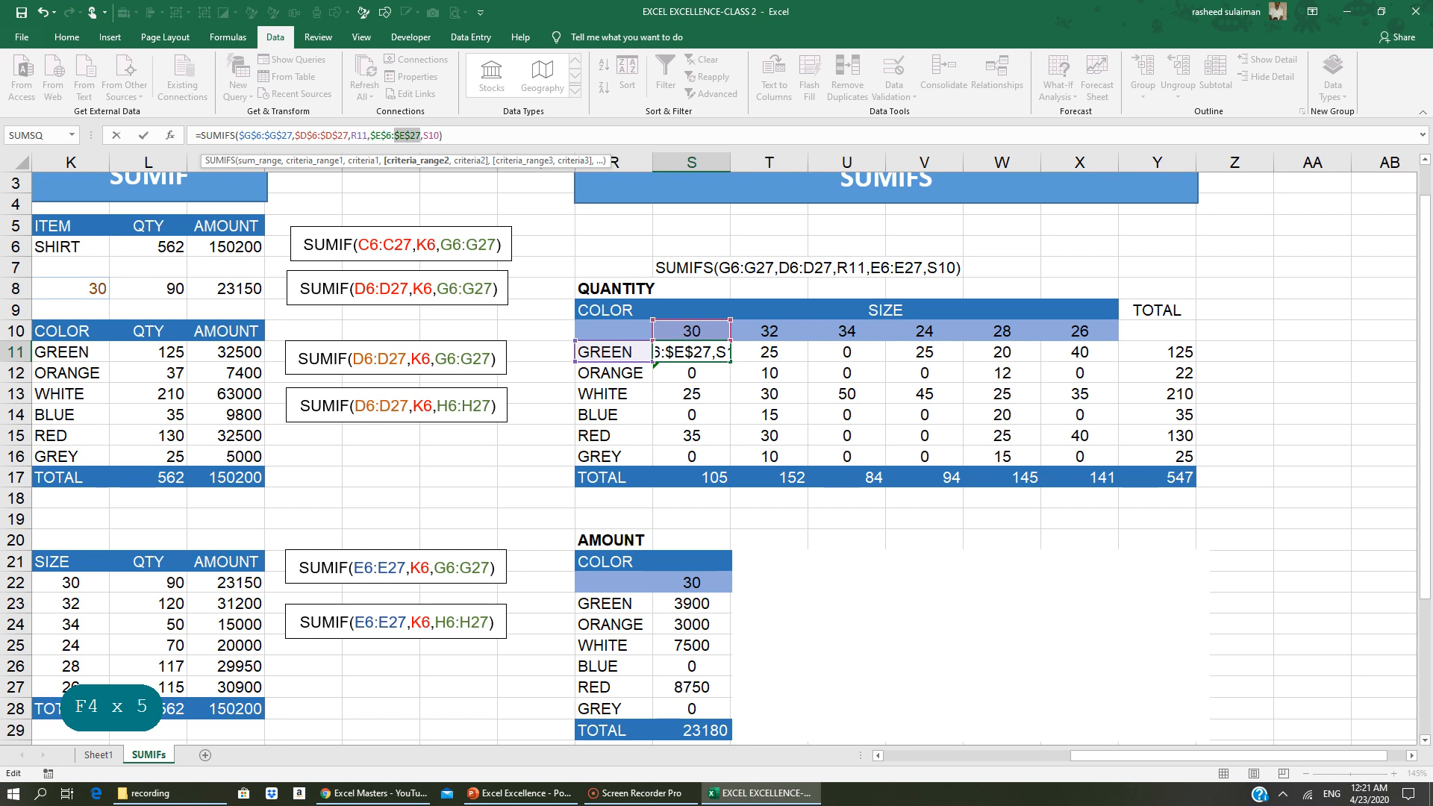
{"action": "key", "text": "Return"}
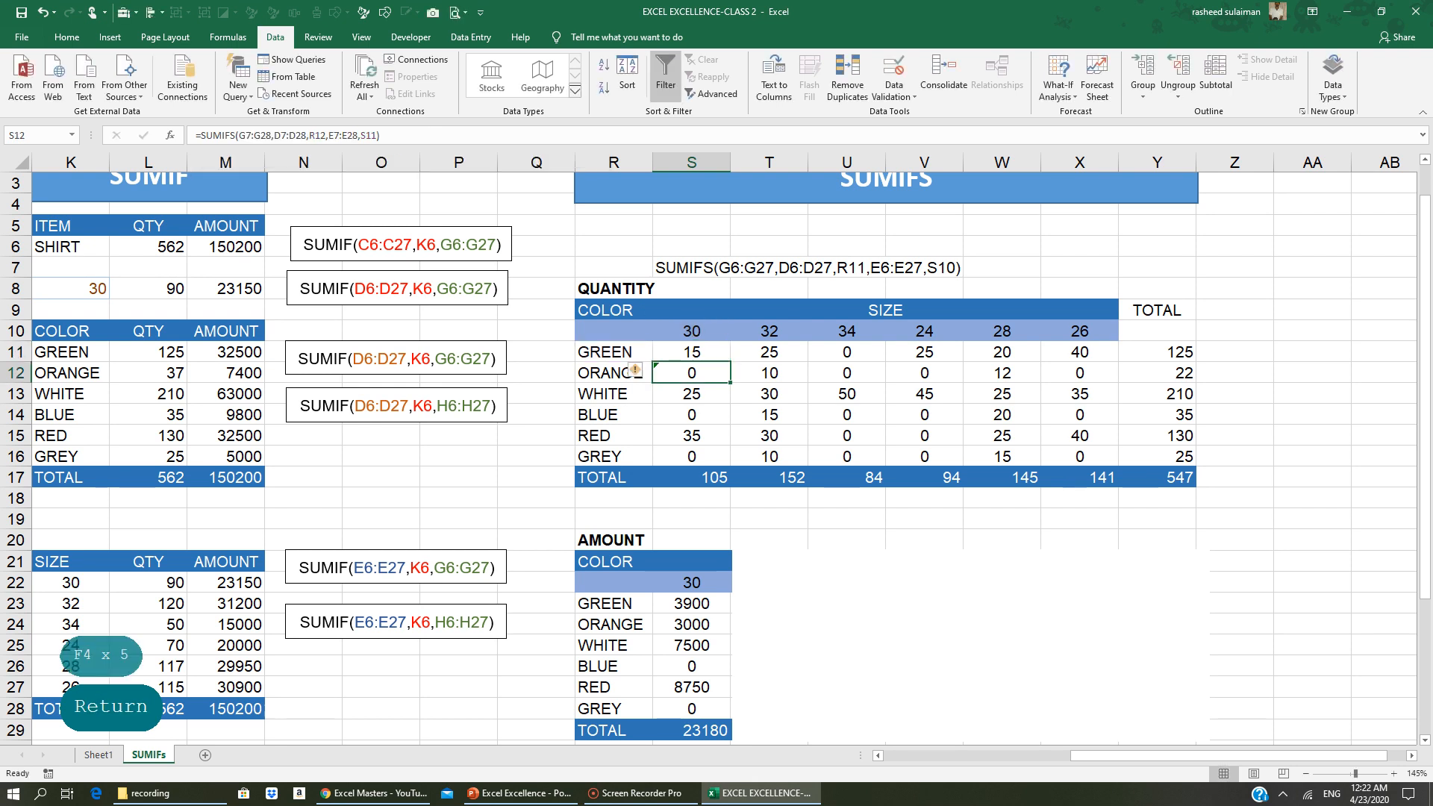
Examine the criteria references R11 and S10 in the S11 formula and the color cell R11 it points to
{"action": "left_click", "coordinate": [705, 349]}
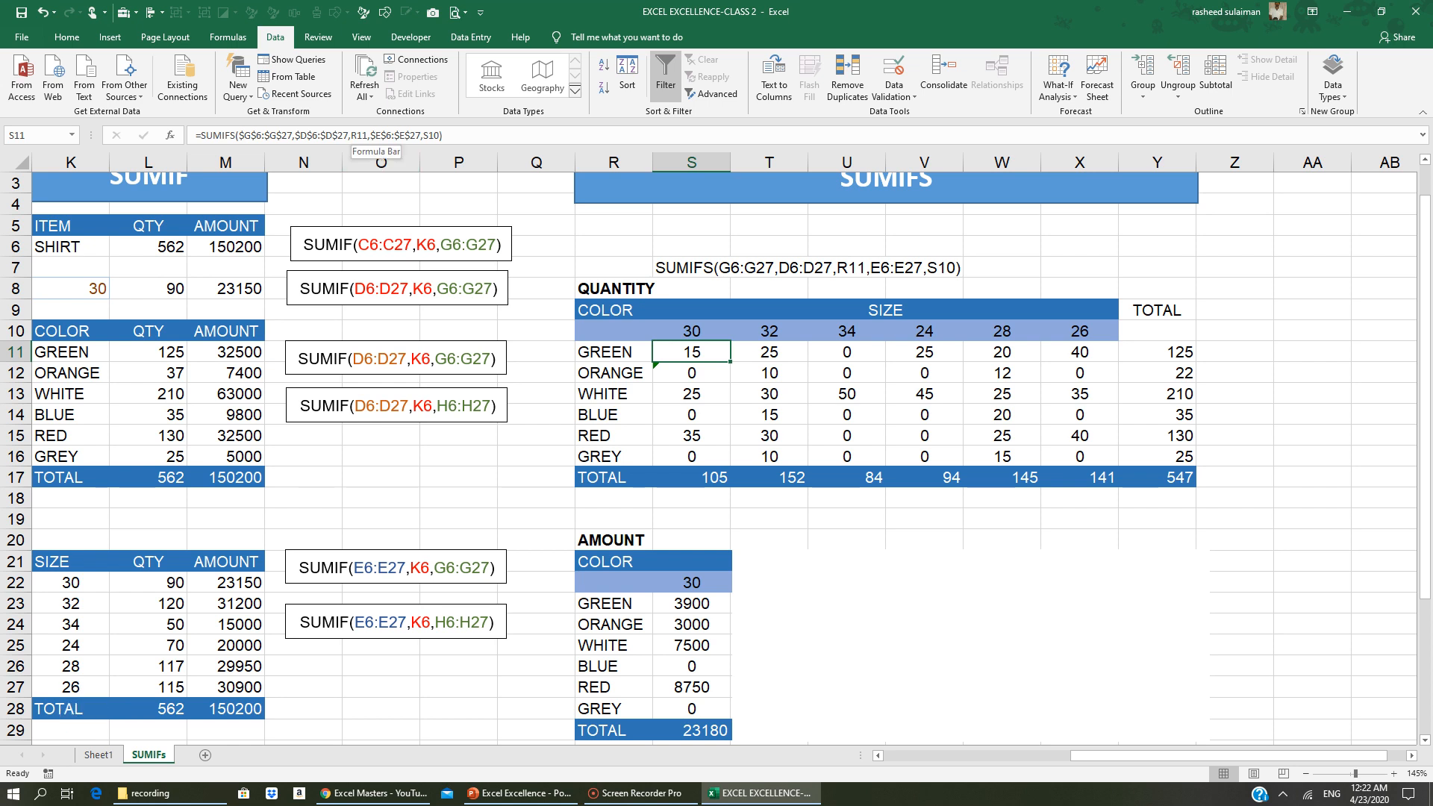
{"action": "left_click", "coordinate": [357, 135]}
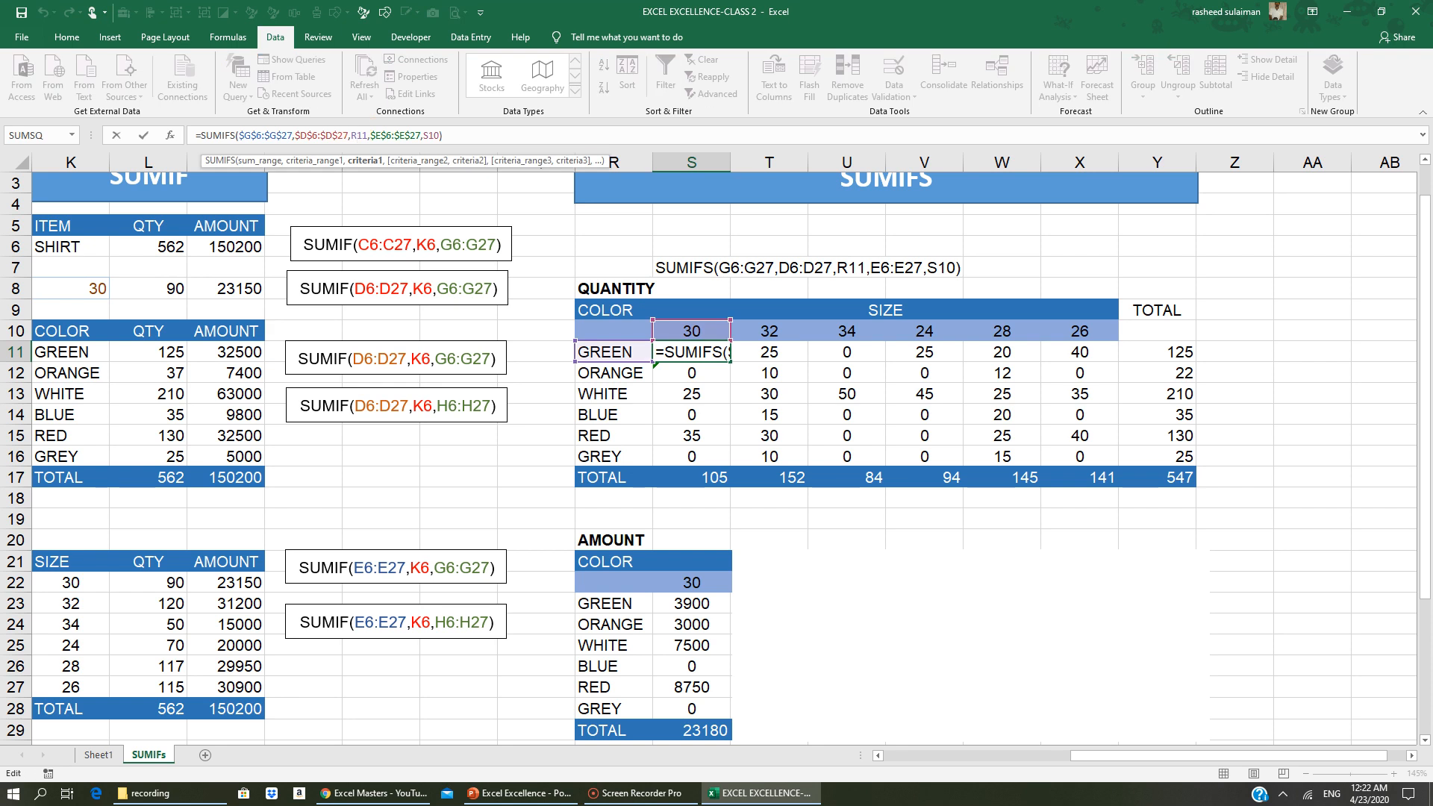
{"action": "left_click", "coordinate": [432, 135]}
{"action": "left_click", "coordinate": [357, 135]}
{"action": "key", "text": "Return"}
{"action": "key", "text": "Return"}
{"action": "left_click", "coordinate": [624, 352]}
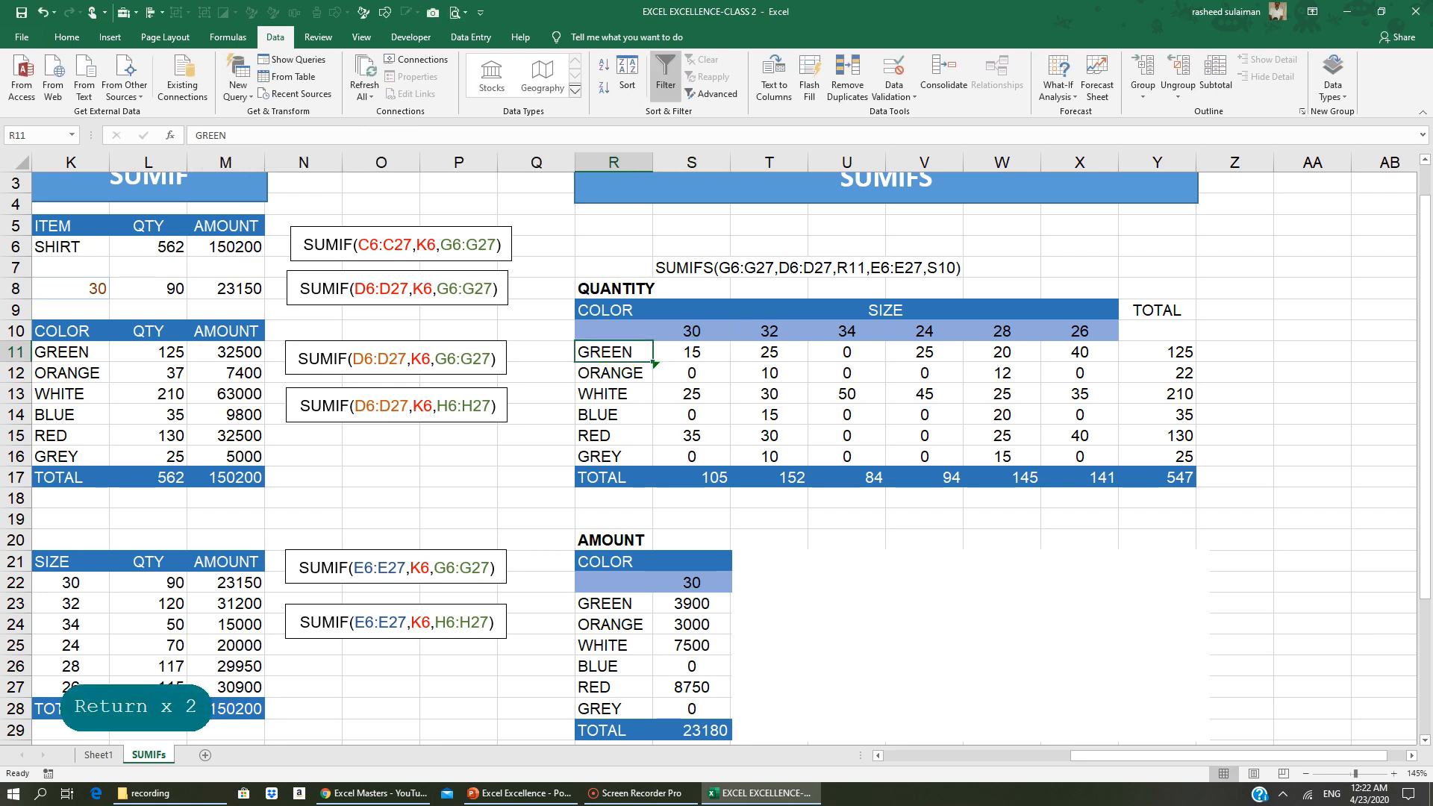
Examine how the color criterion moves down column R from R11 to R12, comparing rows 11 and 12 and the S12 formula
{"action": "left_click", "coordinate": [613, 372]}
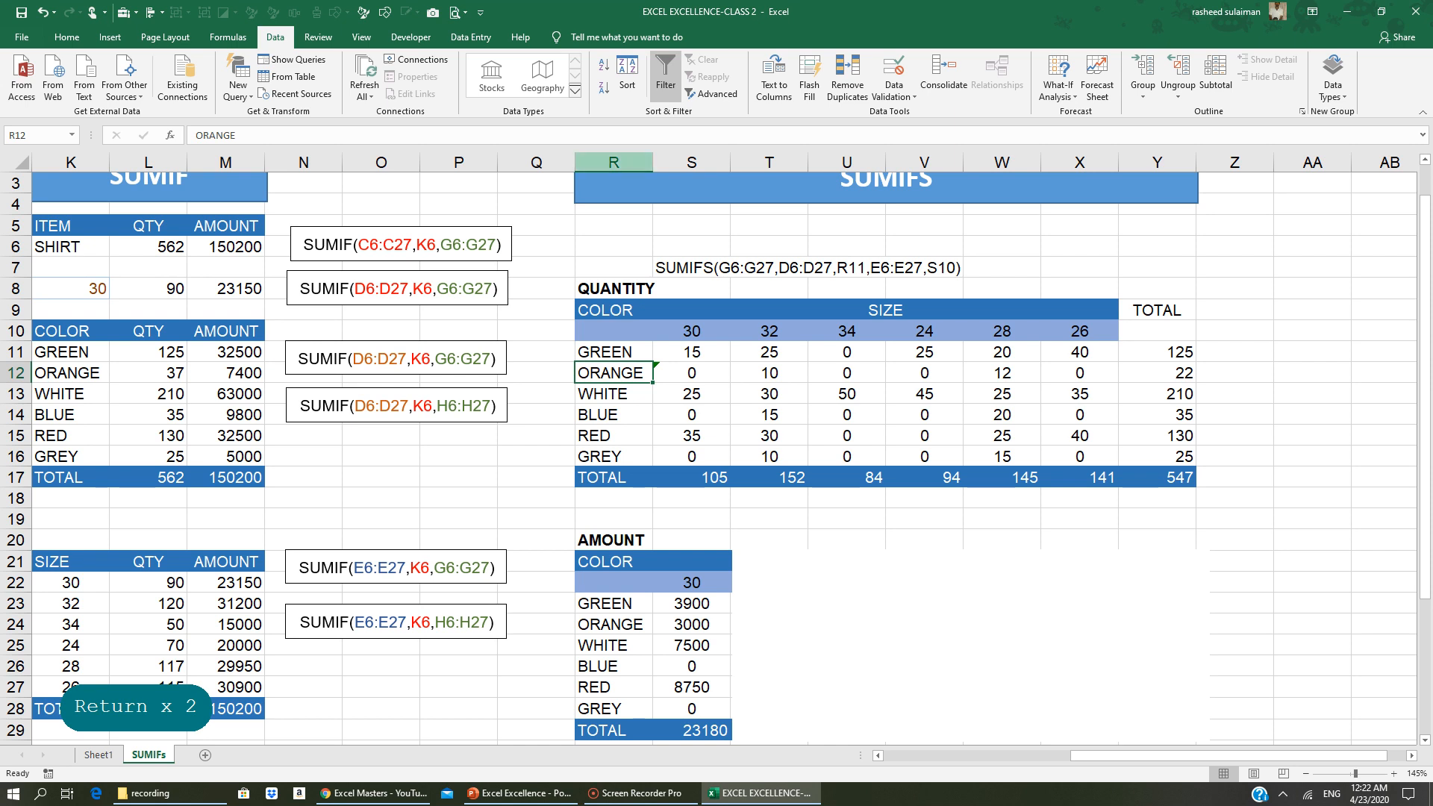
{"action": "left_click", "coordinate": [613, 162]}
{"action": "left_click", "coordinate": [608, 371]}
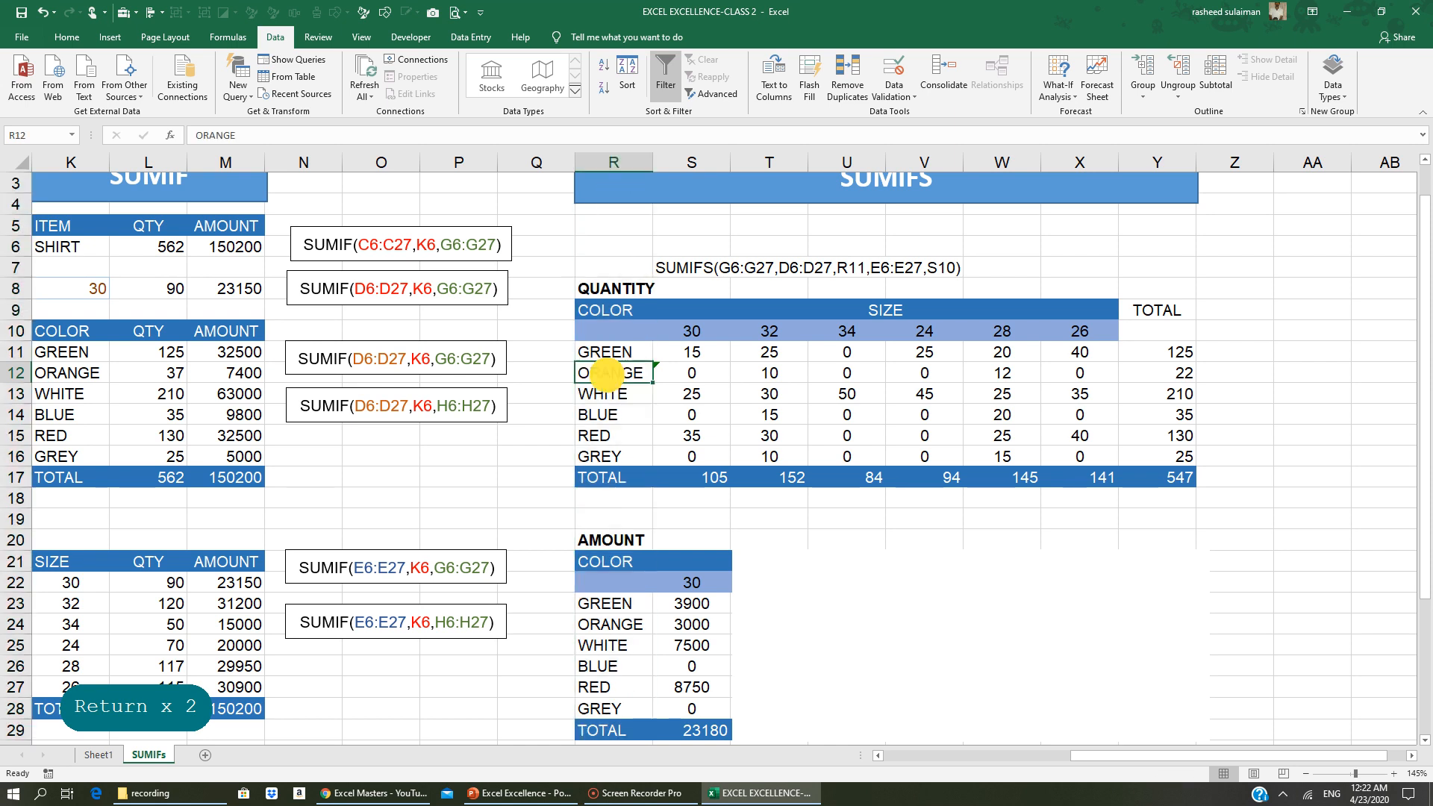
{"action": "left_click", "coordinate": [15, 353]}
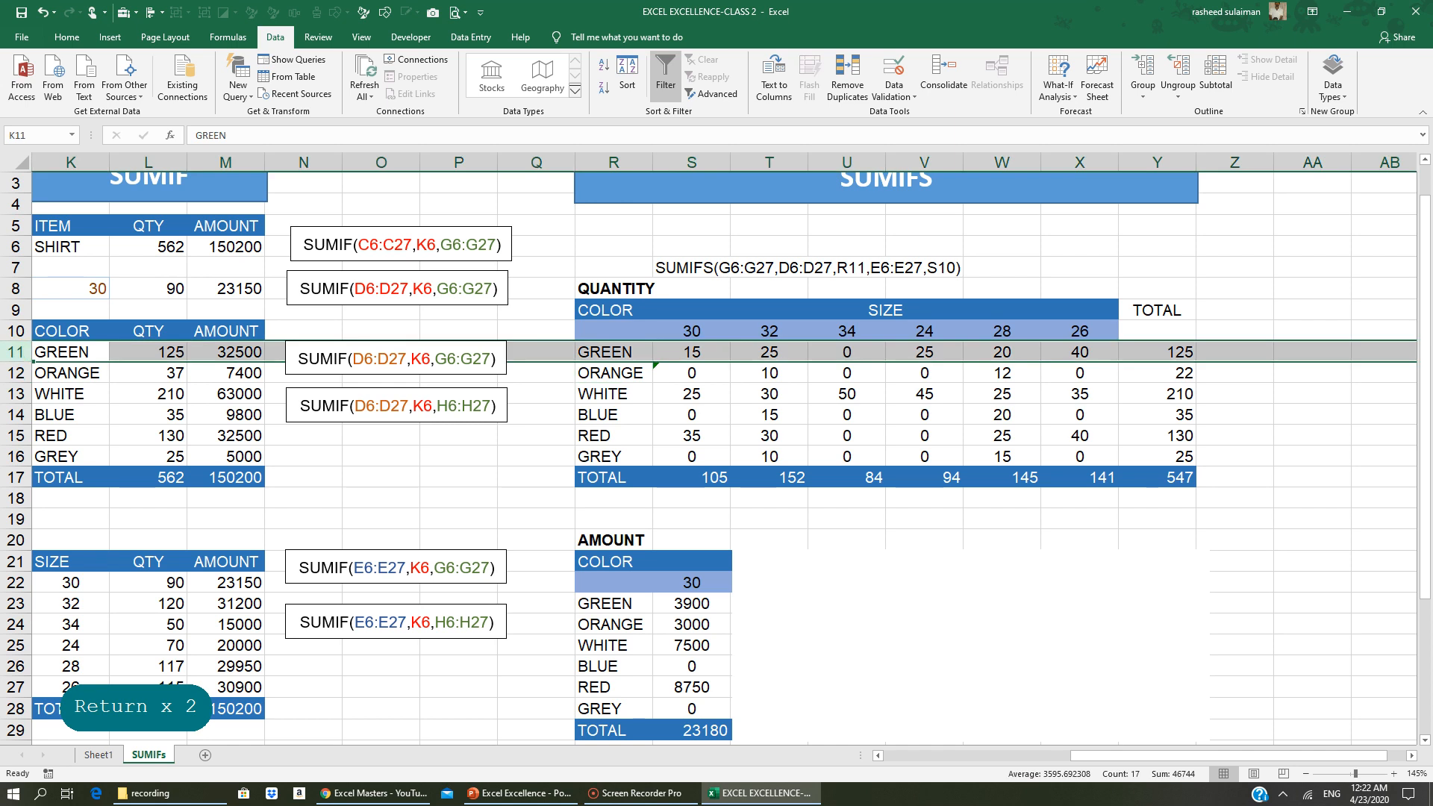
{"action": "left_click", "coordinate": [16, 372]}
{"action": "left_click", "coordinate": [627, 372]}
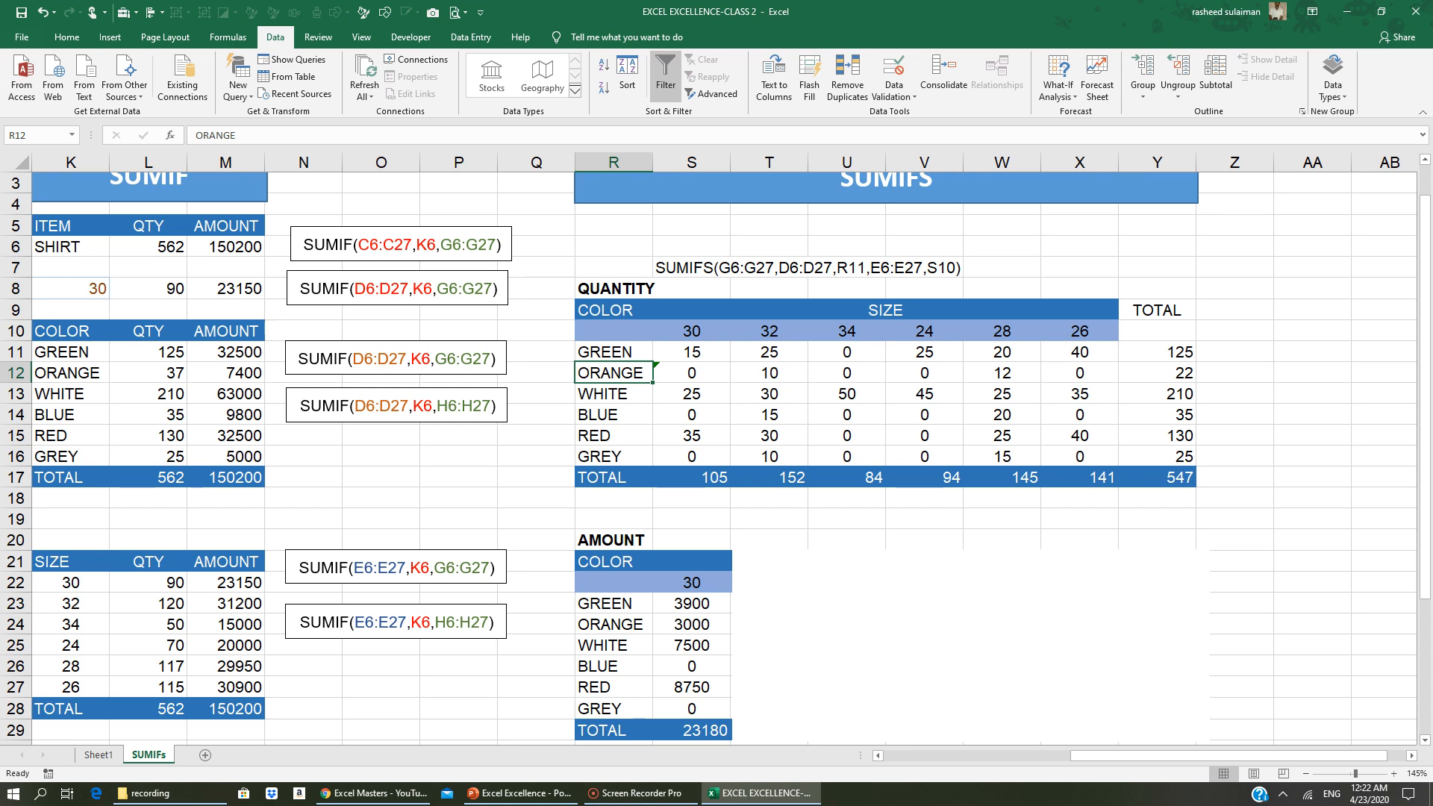
{"action": "left_click", "coordinate": [694, 368]}
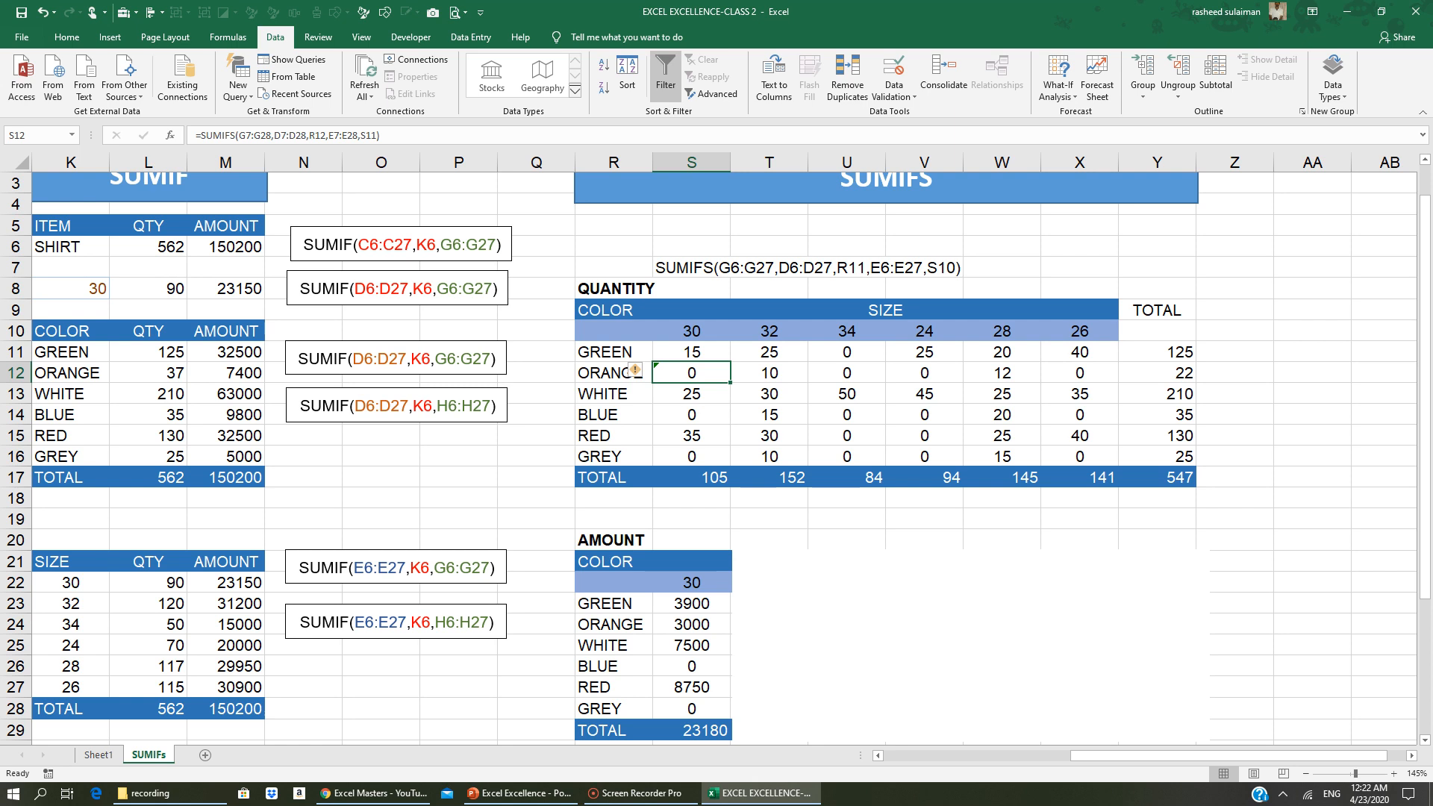
Examine the size criterion S10 used by the S11 formula, checking its column S and its row 10
{"action": "left_click", "coordinate": [692, 351]}
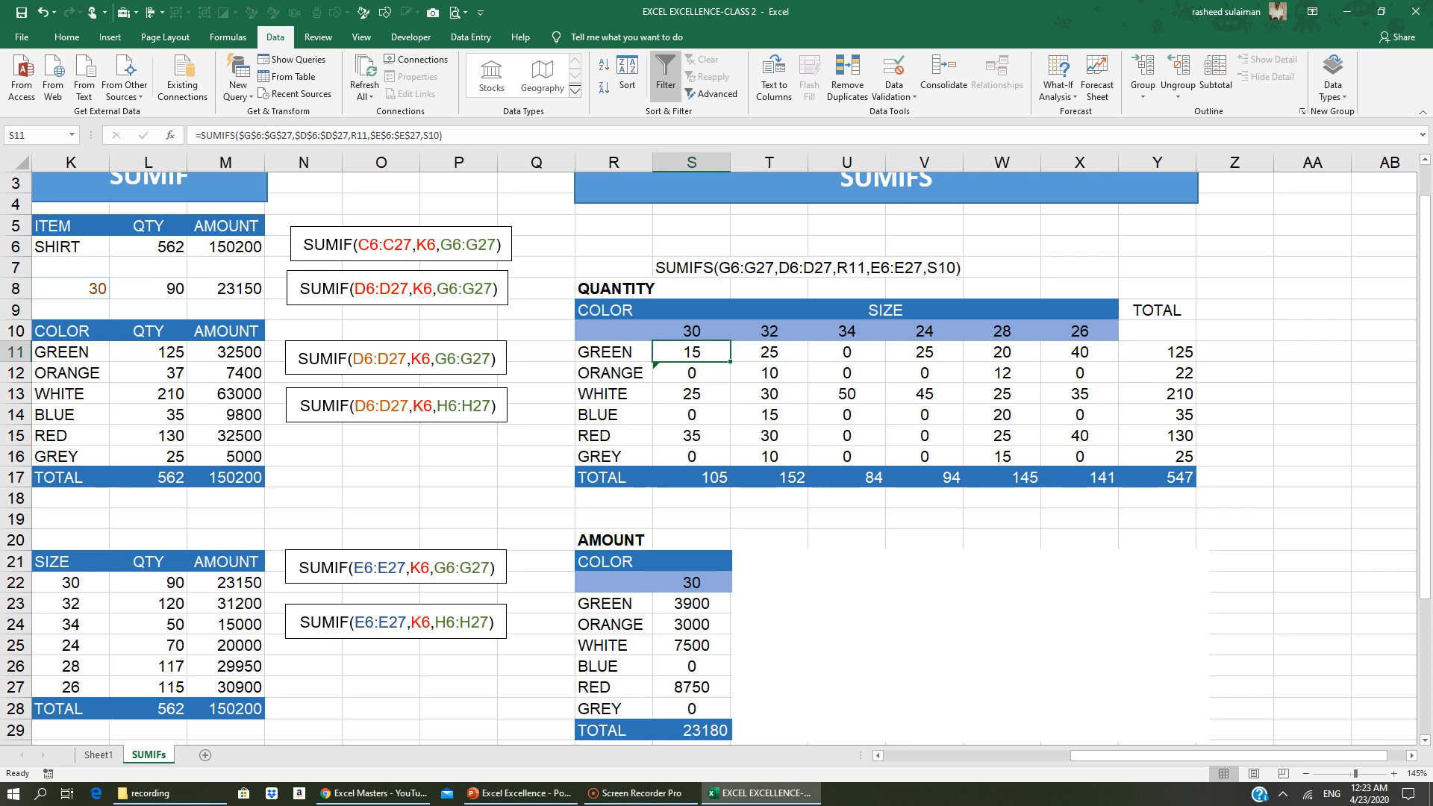
{"action": "left_click", "coordinate": [690, 329]}
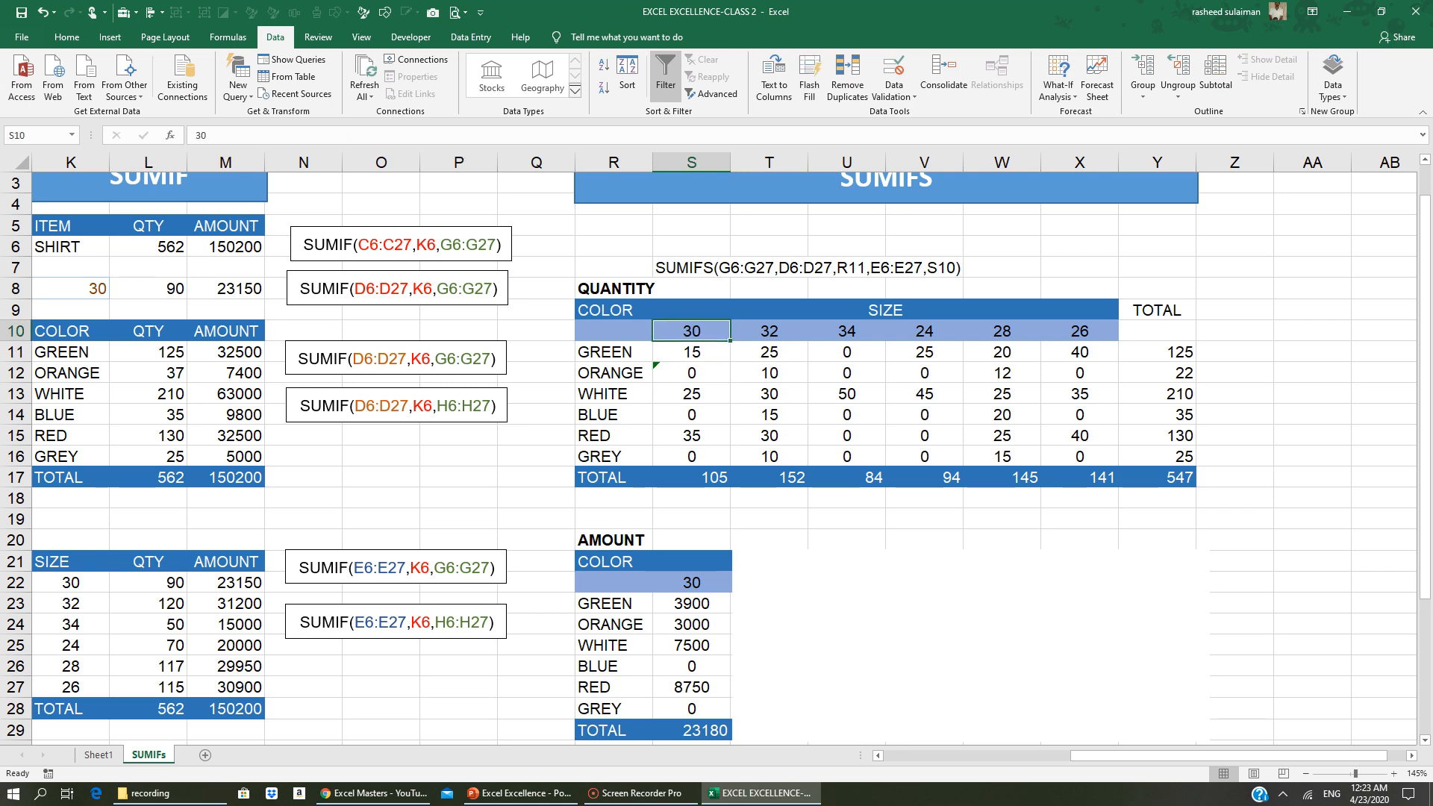
{"action": "left_click", "coordinate": [692, 357]}
{"action": "left_click", "coordinate": [692, 332]}
{"action": "left_click", "coordinate": [693, 354]}
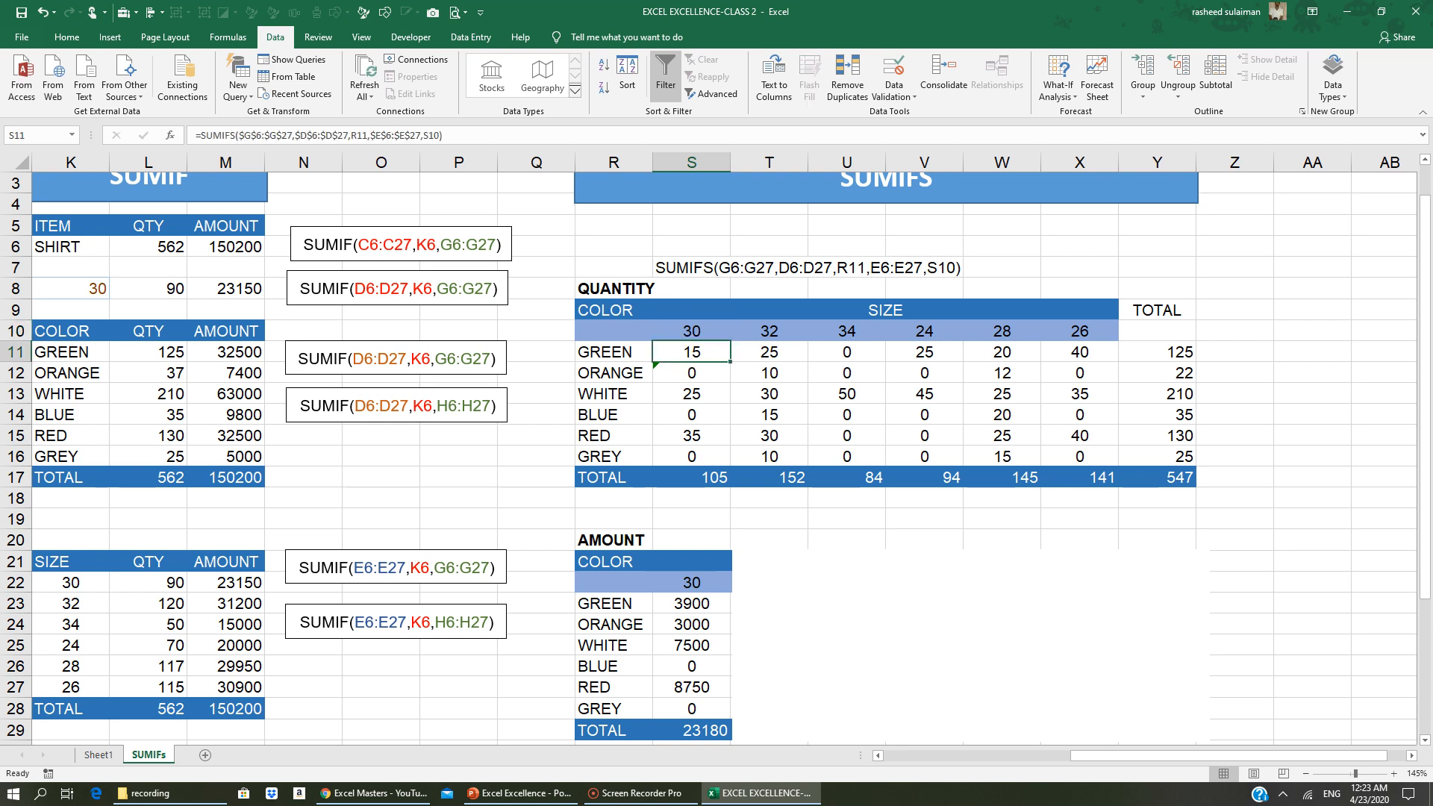
{"action": "left_click", "coordinate": [692, 331]}
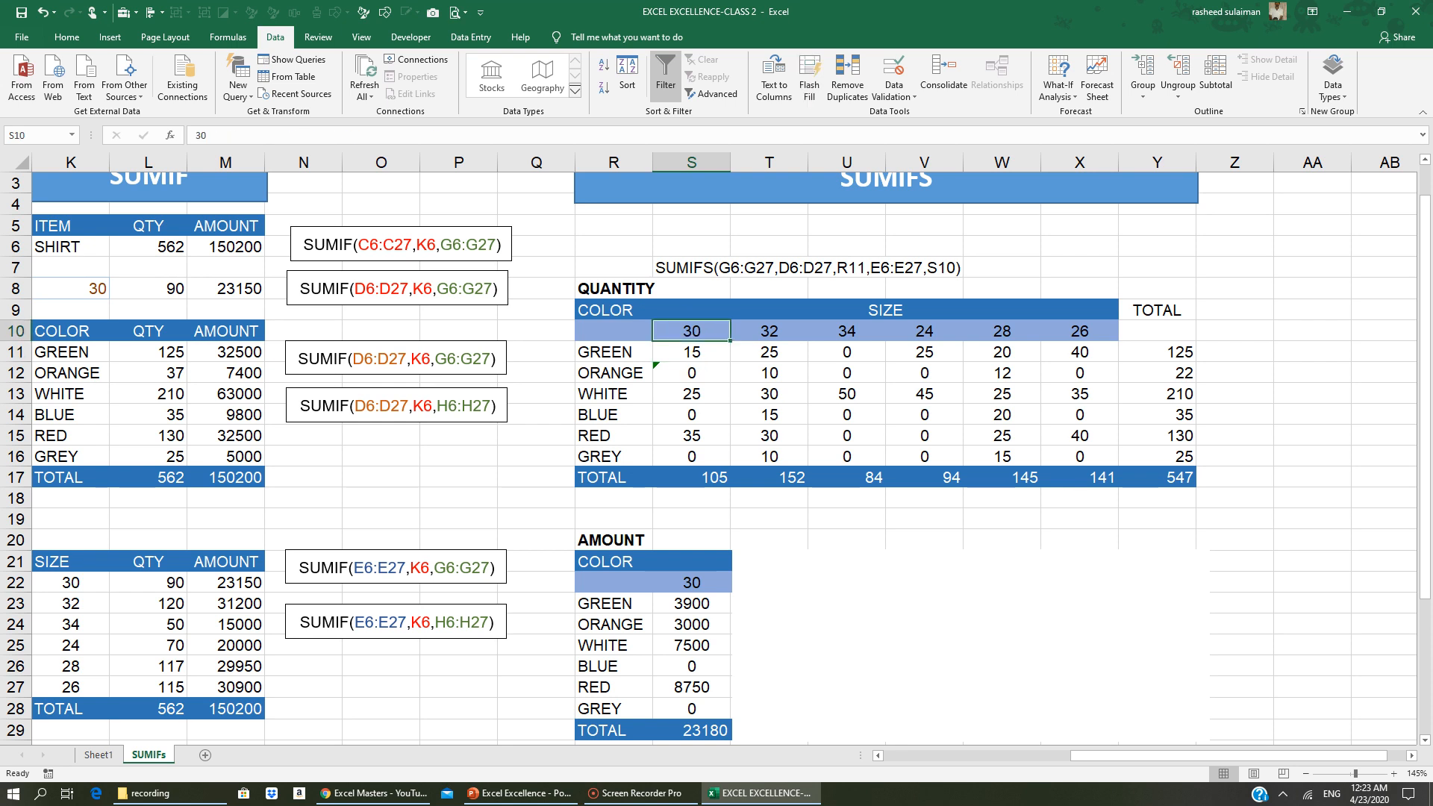
{"action": "left_click", "coordinate": [692, 162]}
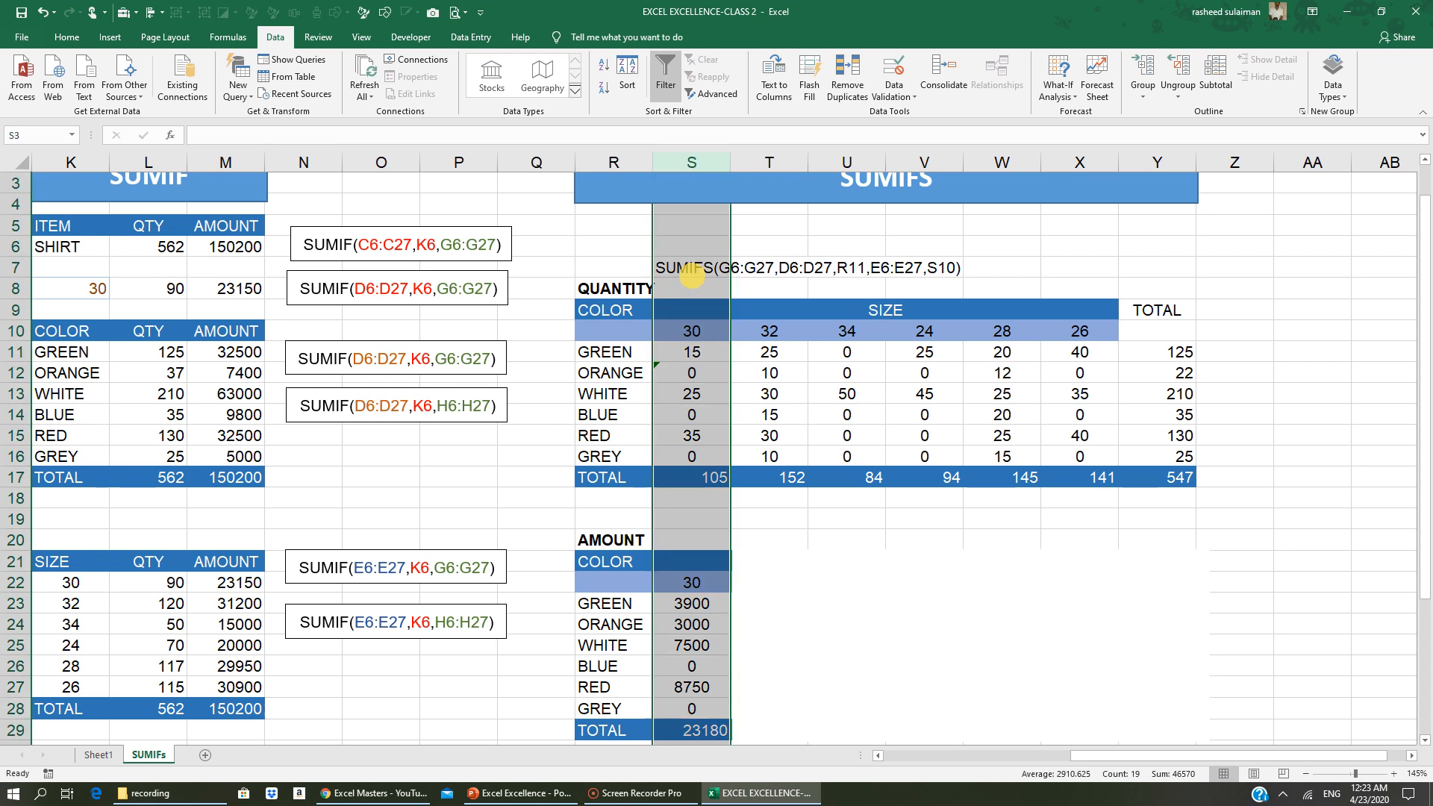
{"action": "left_click", "coordinate": [692, 332]}
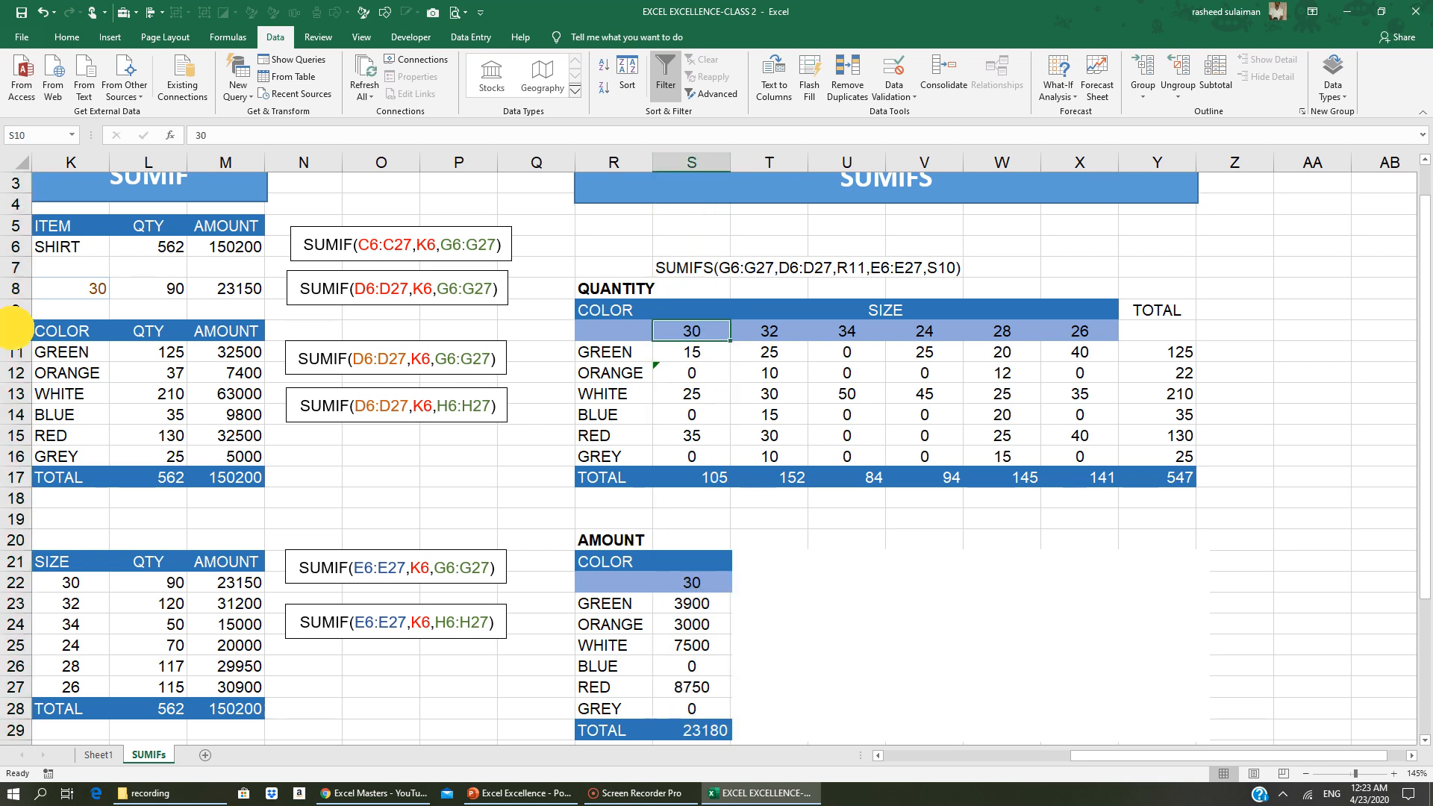
{"action": "left_click", "coordinate": [16, 331]}
{"action": "left_click", "coordinate": [692, 332]}
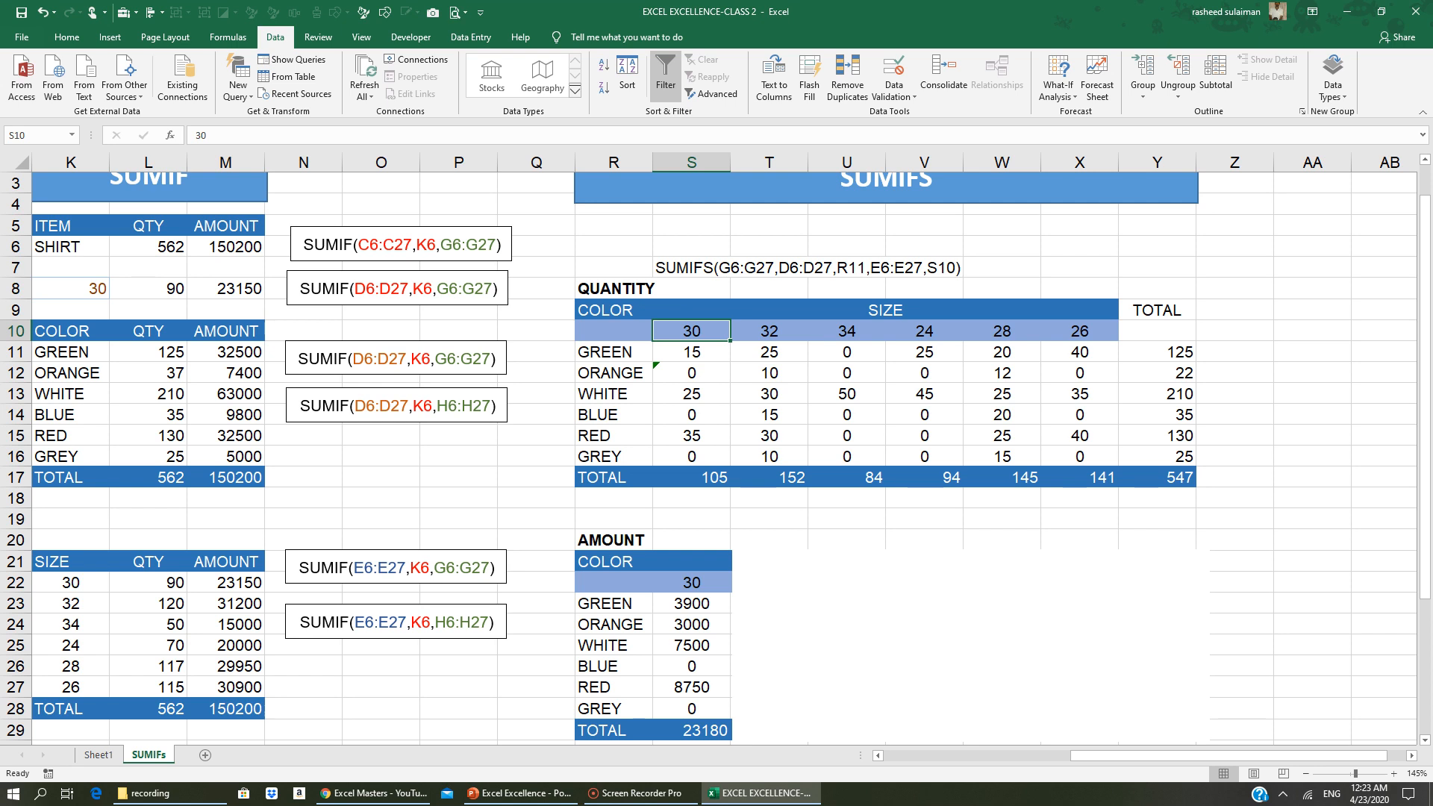
{"action": "left_click", "coordinate": [694, 353]}
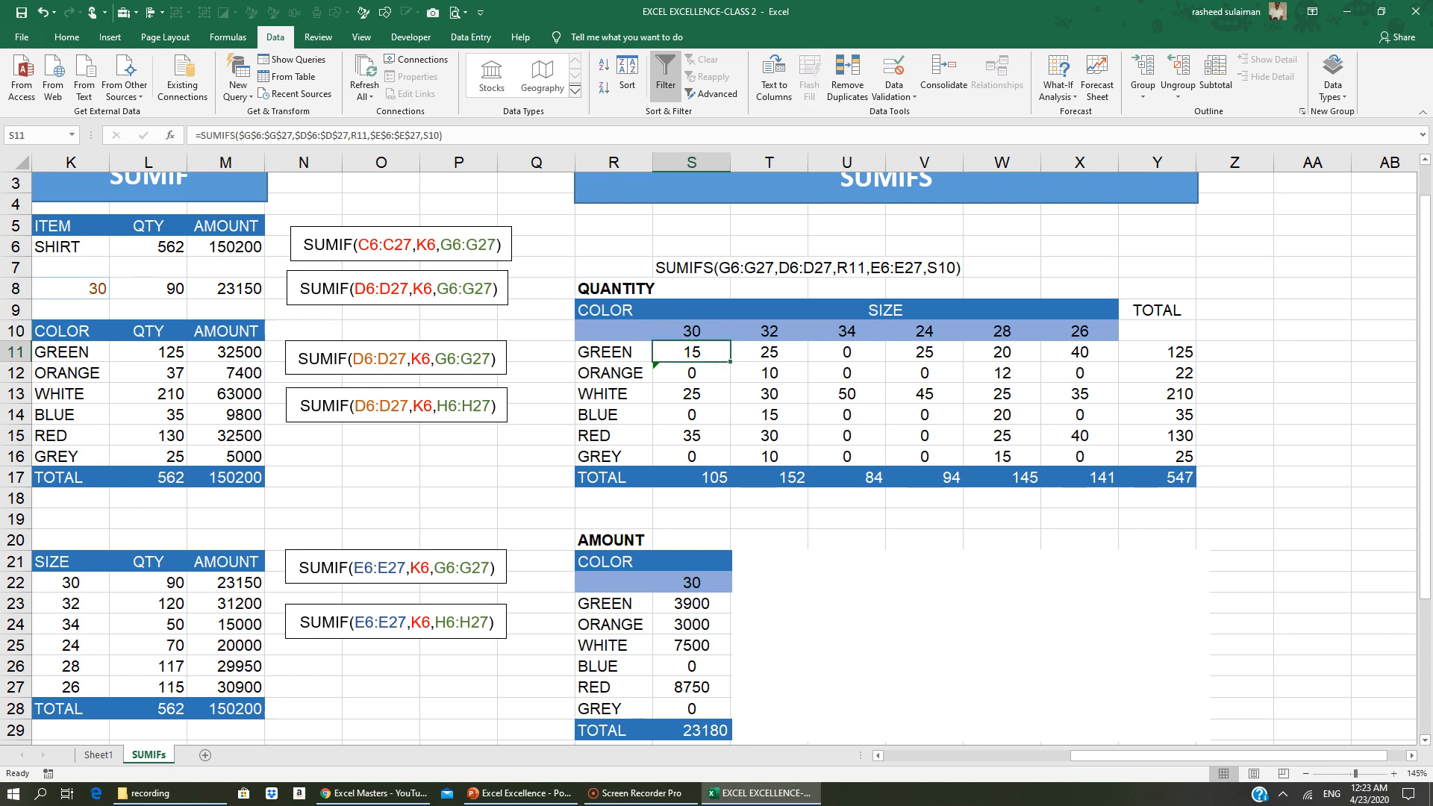
{"action": "left_click", "coordinate": [691, 330]}
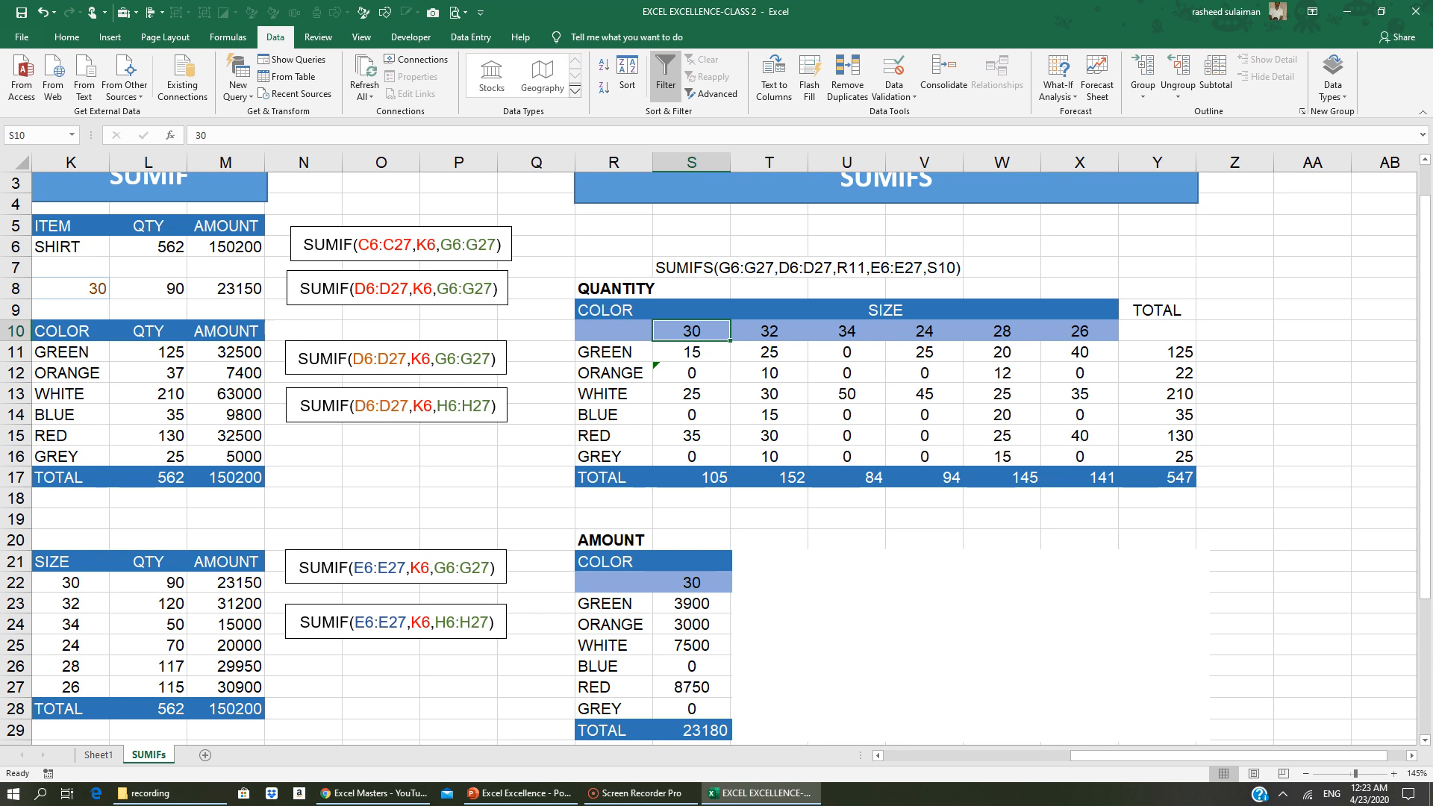
{"action": "left_click", "coordinate": [676, 356]}
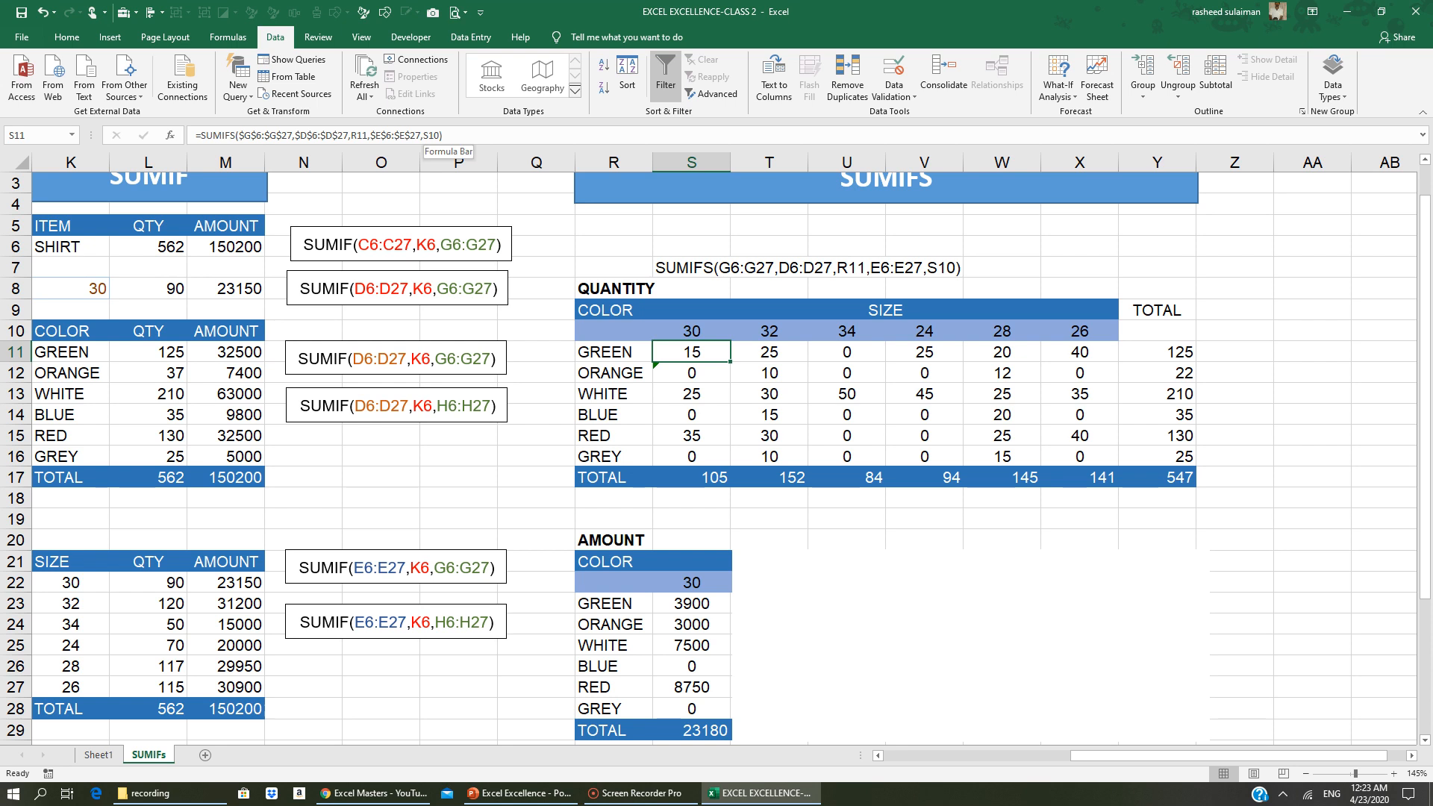
Lock the row of the size criterion in the S11 SUMIFS formula as S$10
{"action": "left_click", "coordinate": [444, 135]}
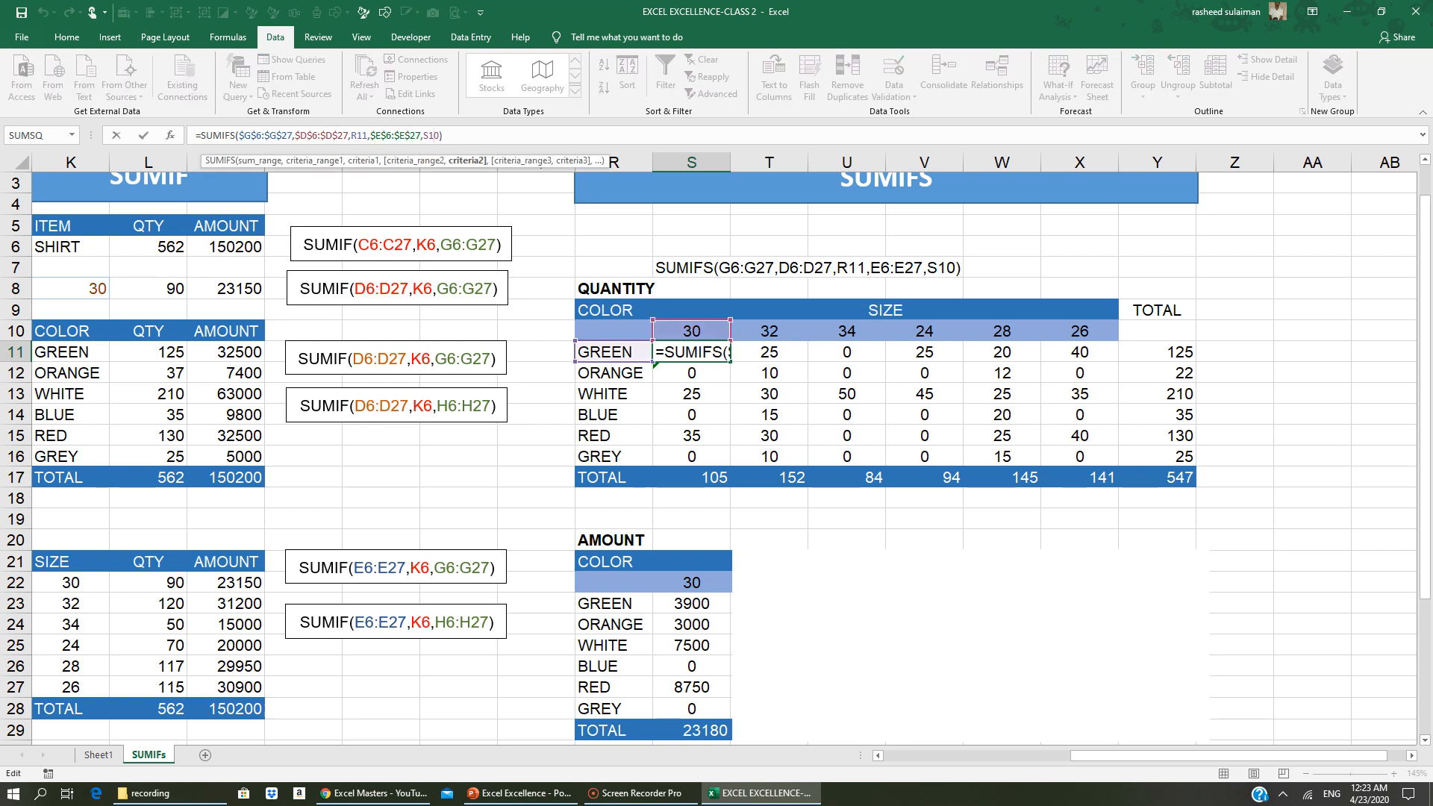
{"action": "key", "text": "Return"}
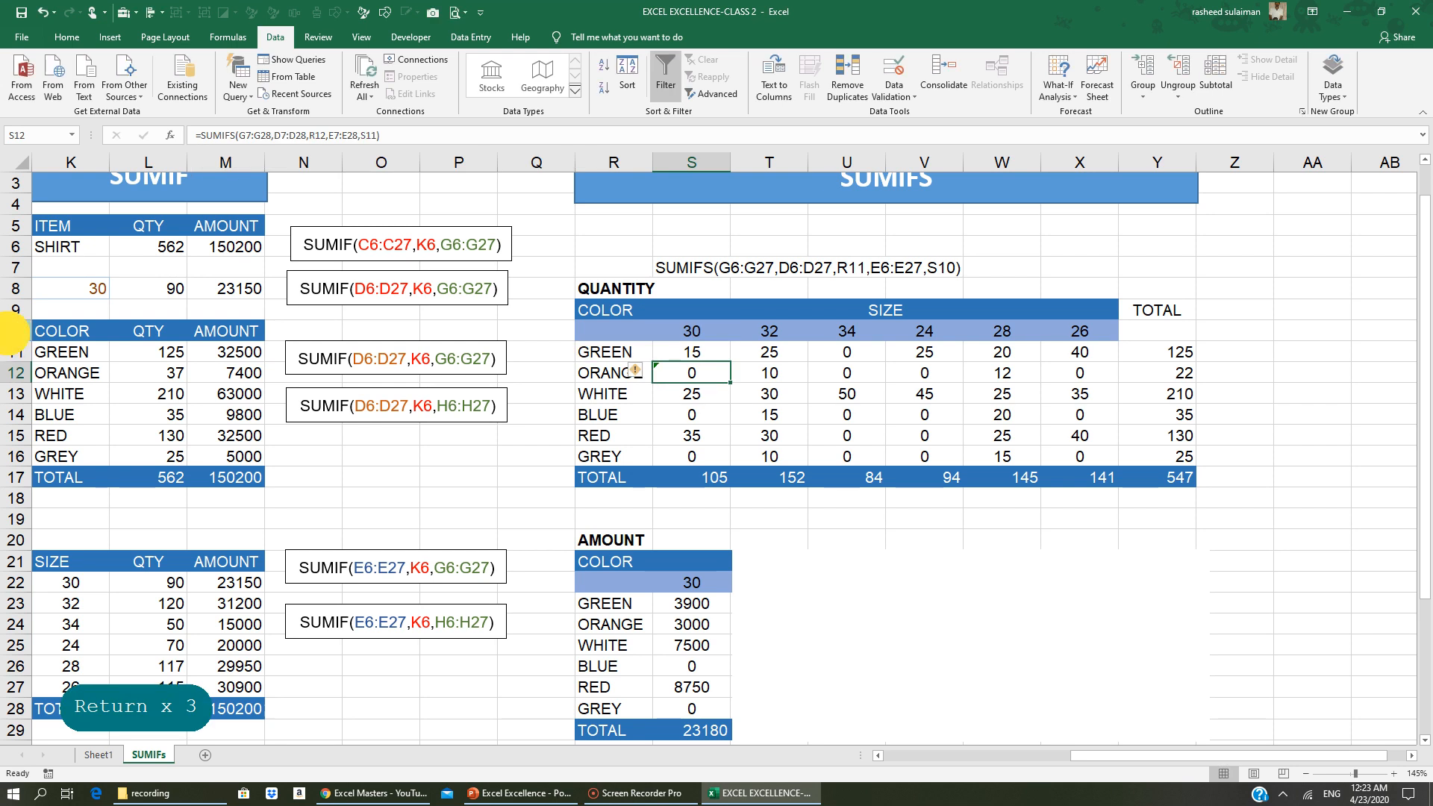
{"action": "left_click", "coordinate": [16, 331]}
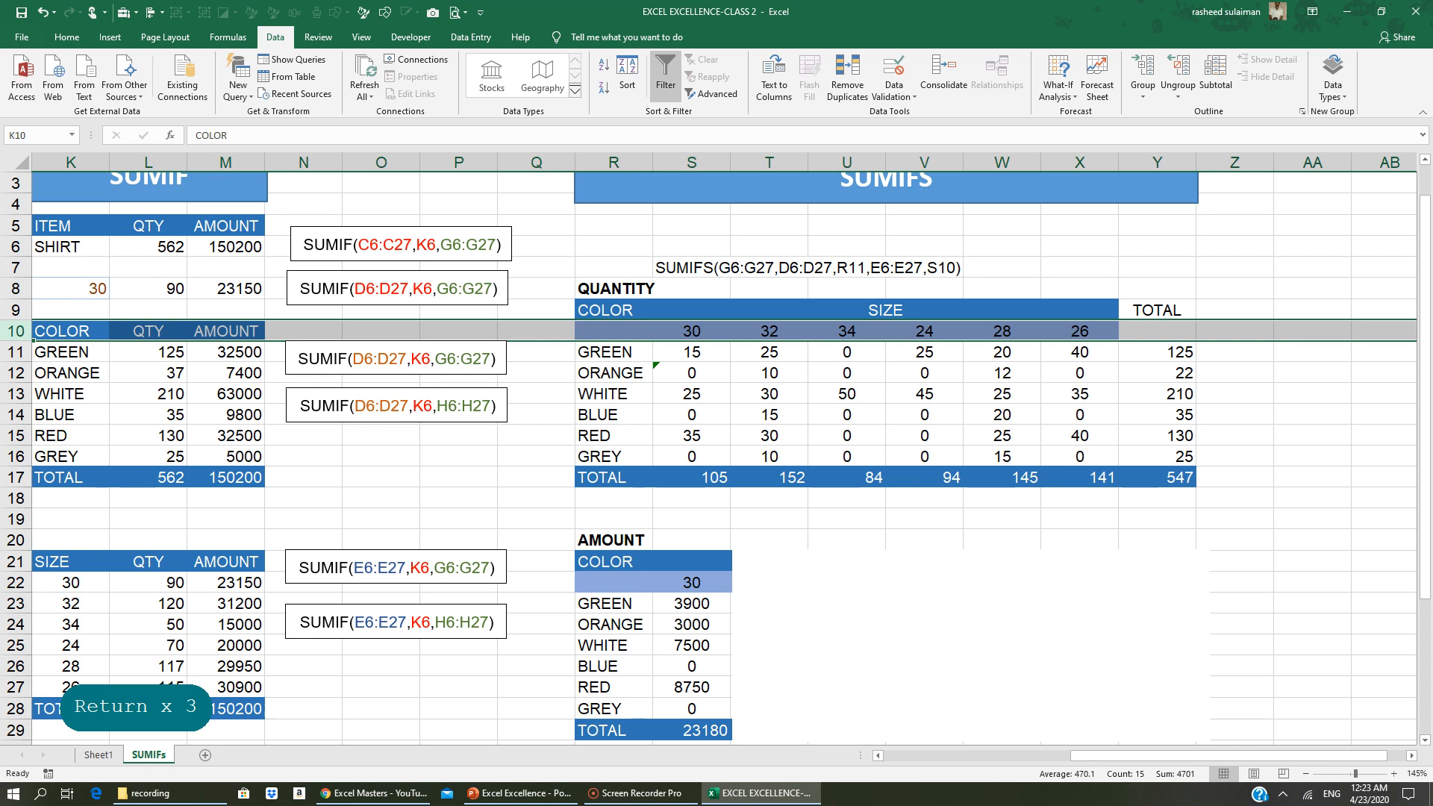
{"action": "left_click", "coordinate": [692, 352]}
{"action": "left_click", "coordinate": [429, 135]}
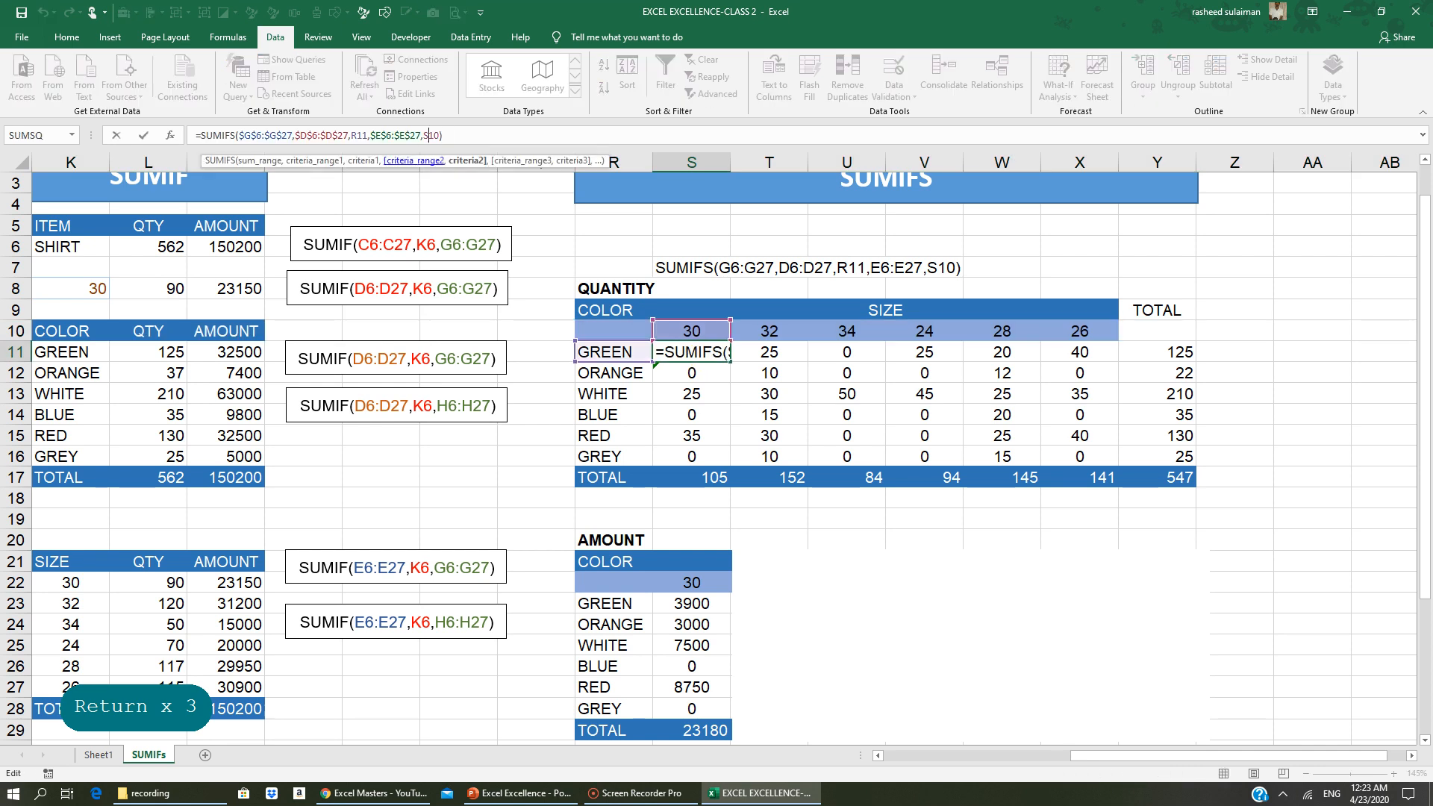
{"action": "type", "text": "$"}
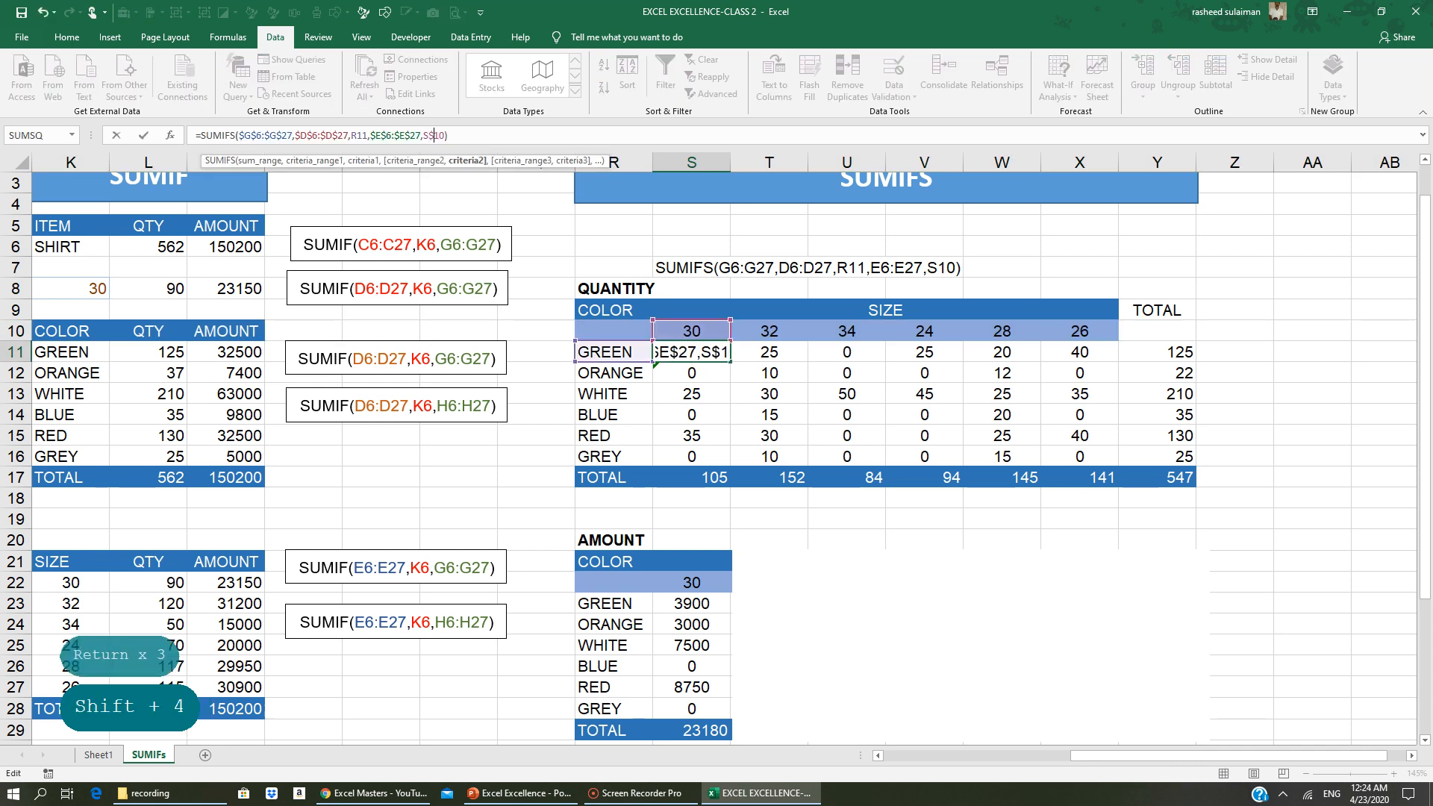
{"action": "key", "text": "Return"}
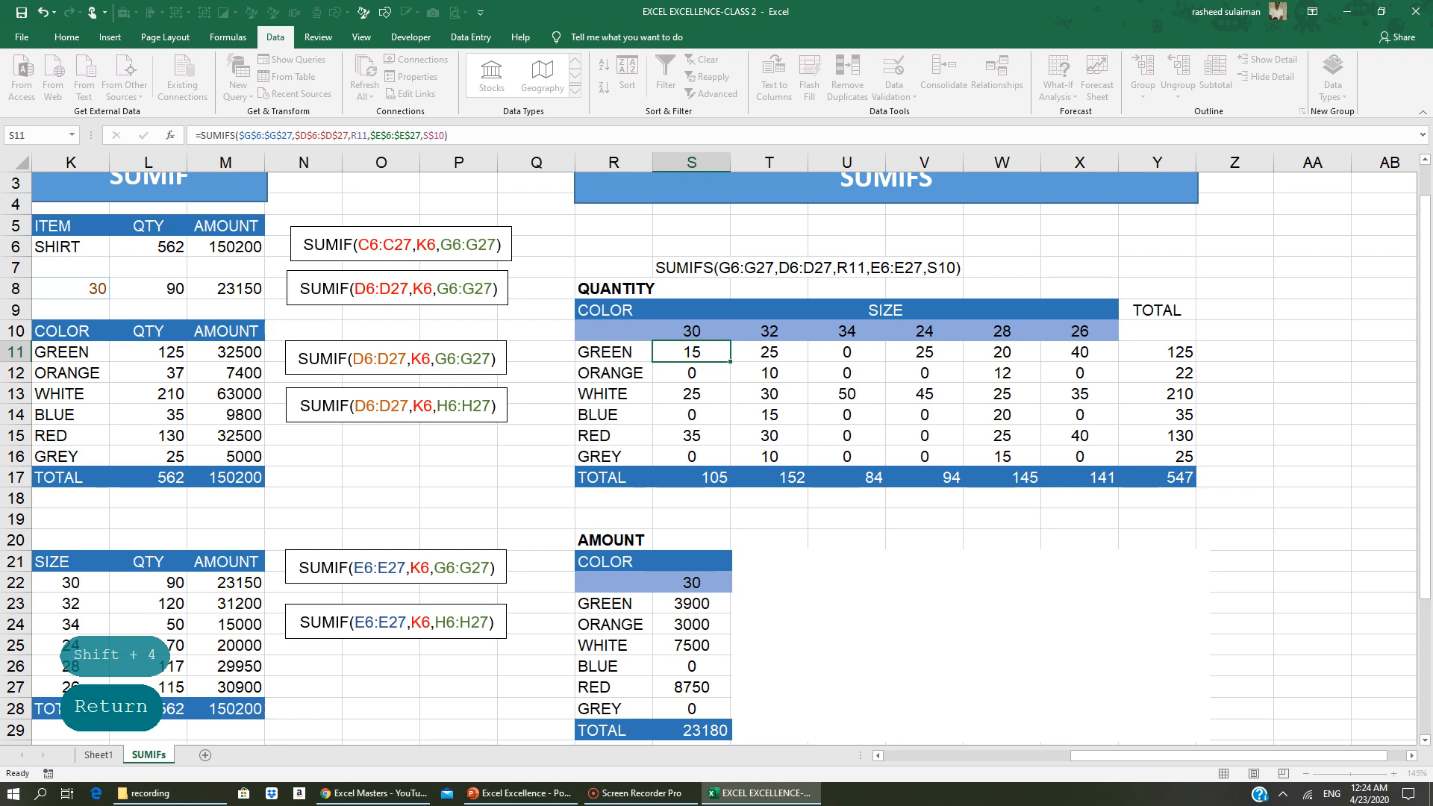
Lock the column of the color criterion in the S11 SUMIFS formula as $R11
{"action": "left_click", "coordinate": [681, 351]}
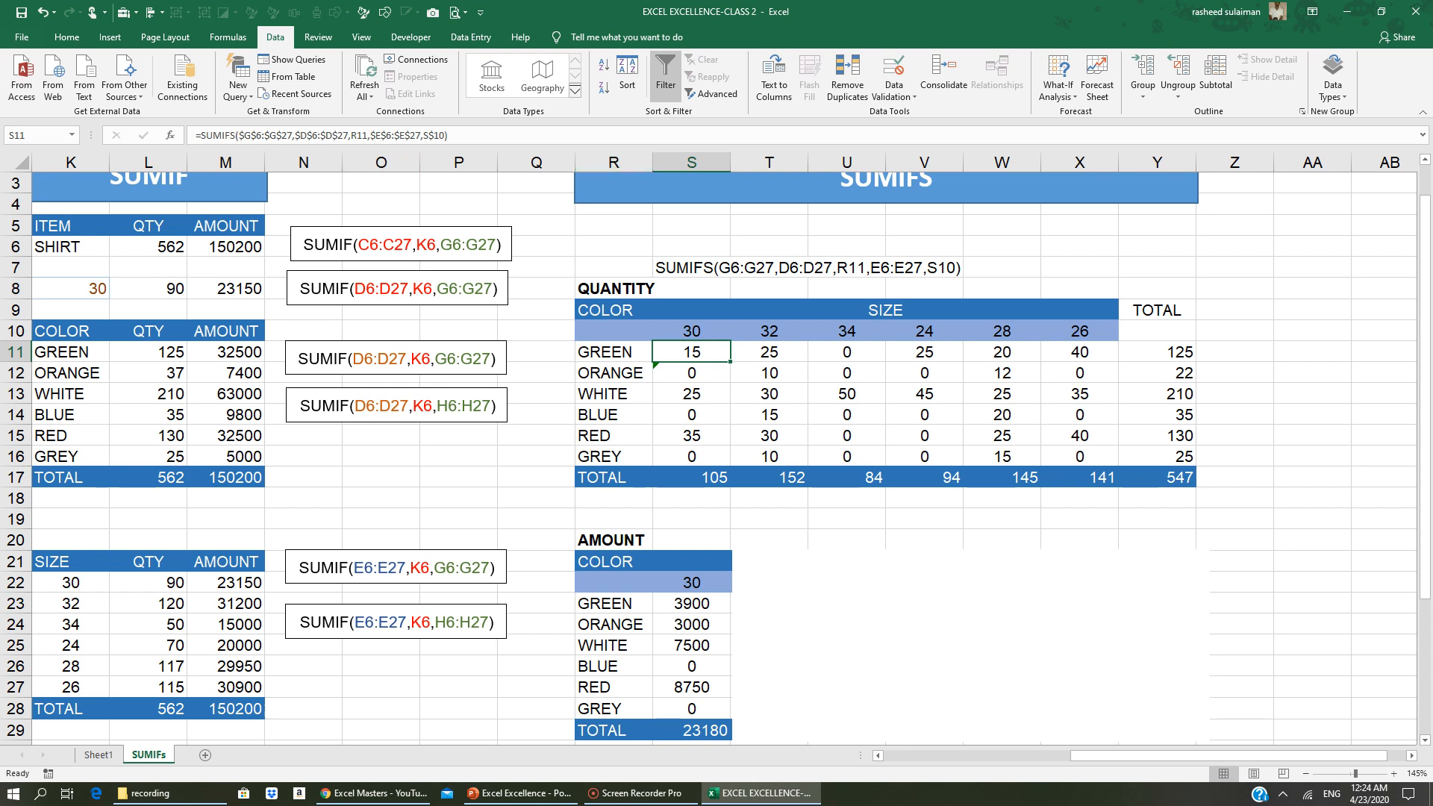
{"action": "left_click", "coordinate": [351, 135]}
{"action": "type", "text": "$"}
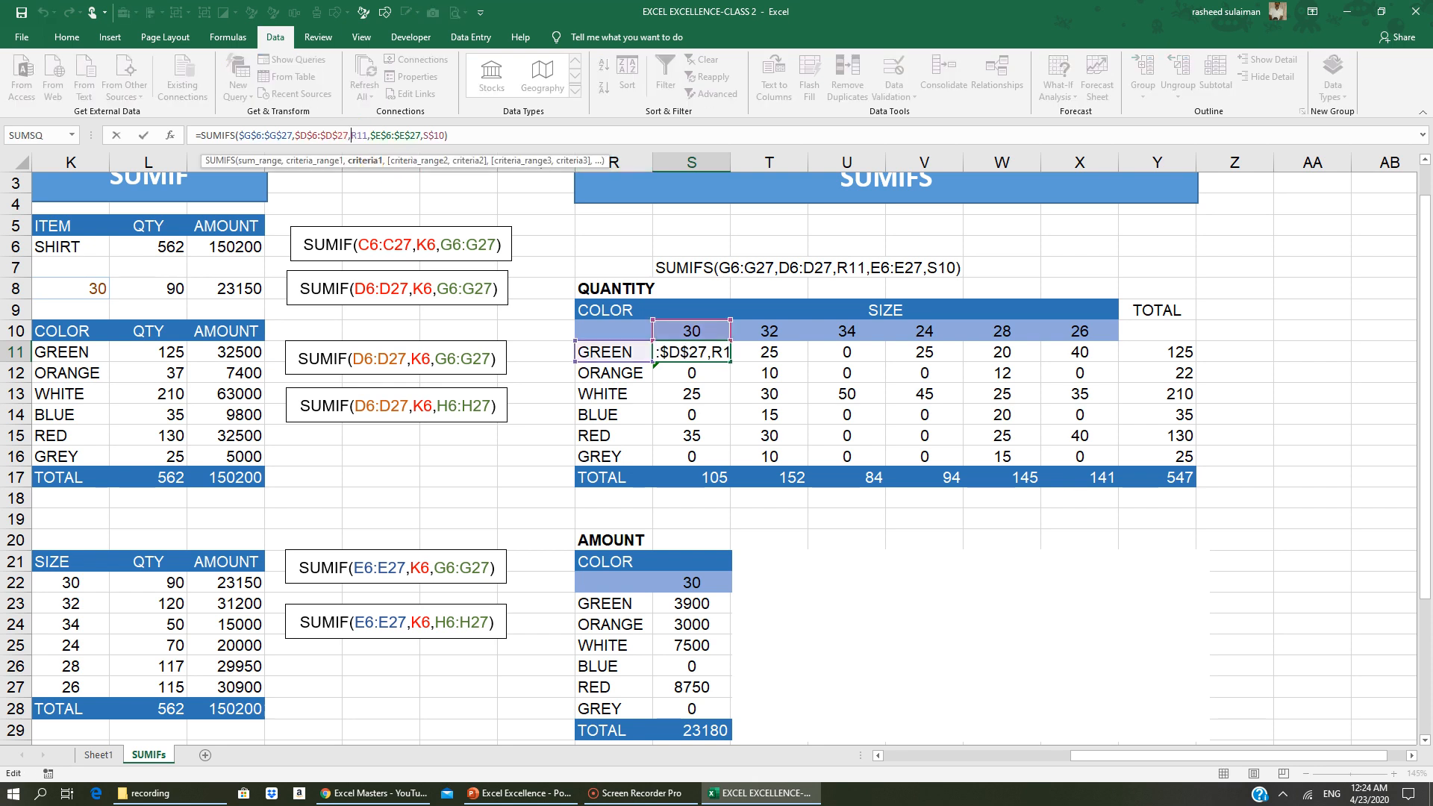
{"action": "key", "text": "Return"}
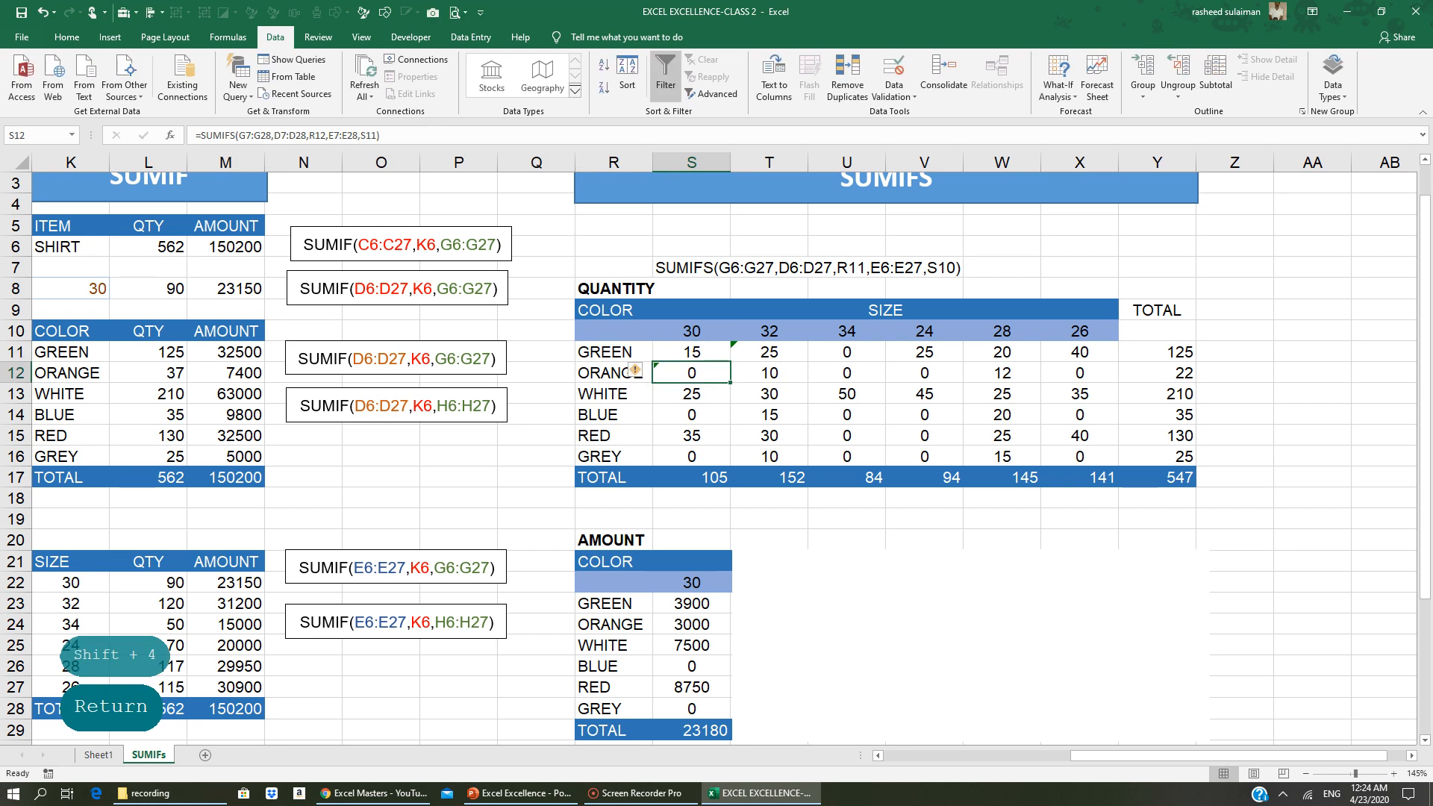
Fill the S11 SUMIFS formula across the green row to X11
{"action": "left_click", "coordinate": [702, 351]}
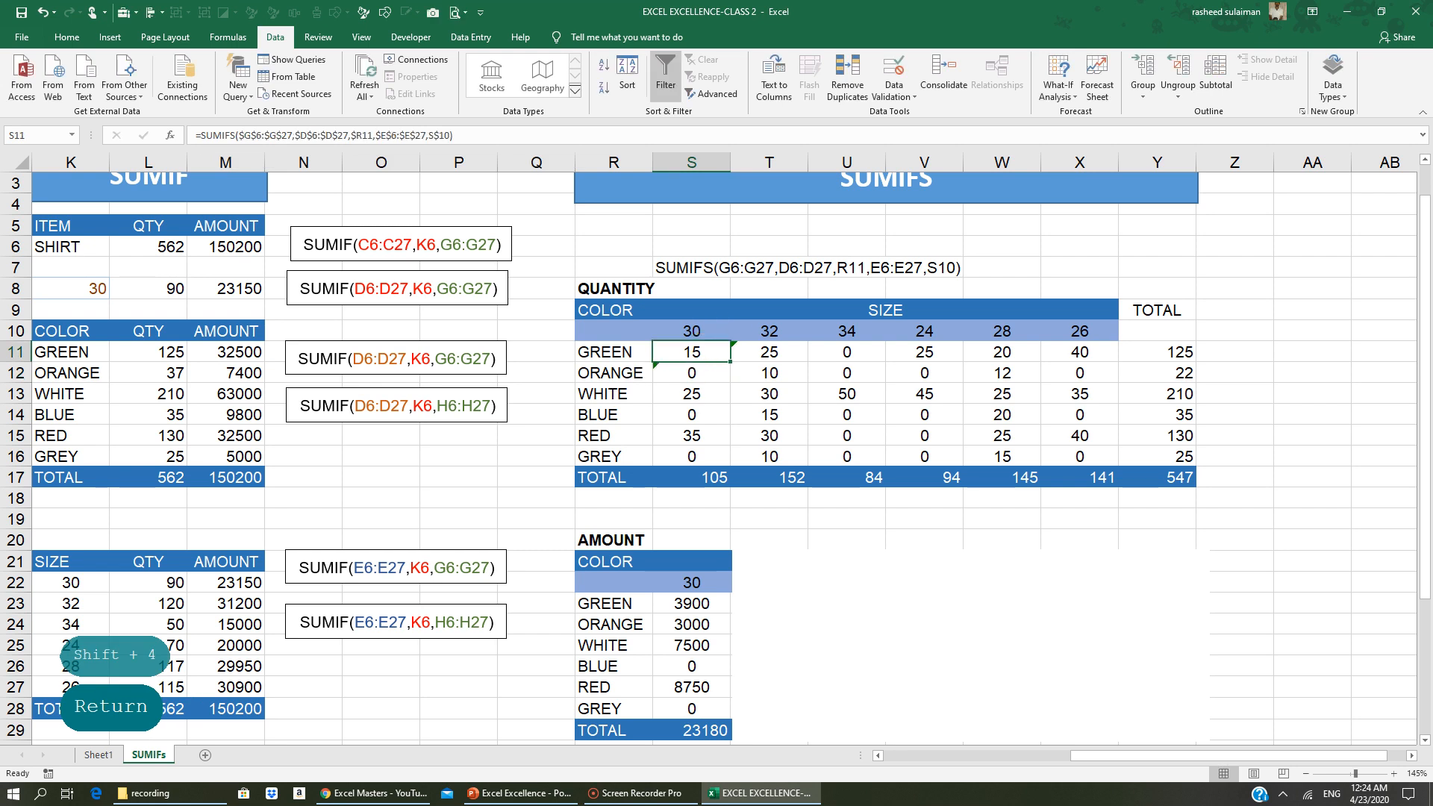
{"action": "left_click_drag", "start_coordinate": [730, 362], "coordinate": [1098, 366]}
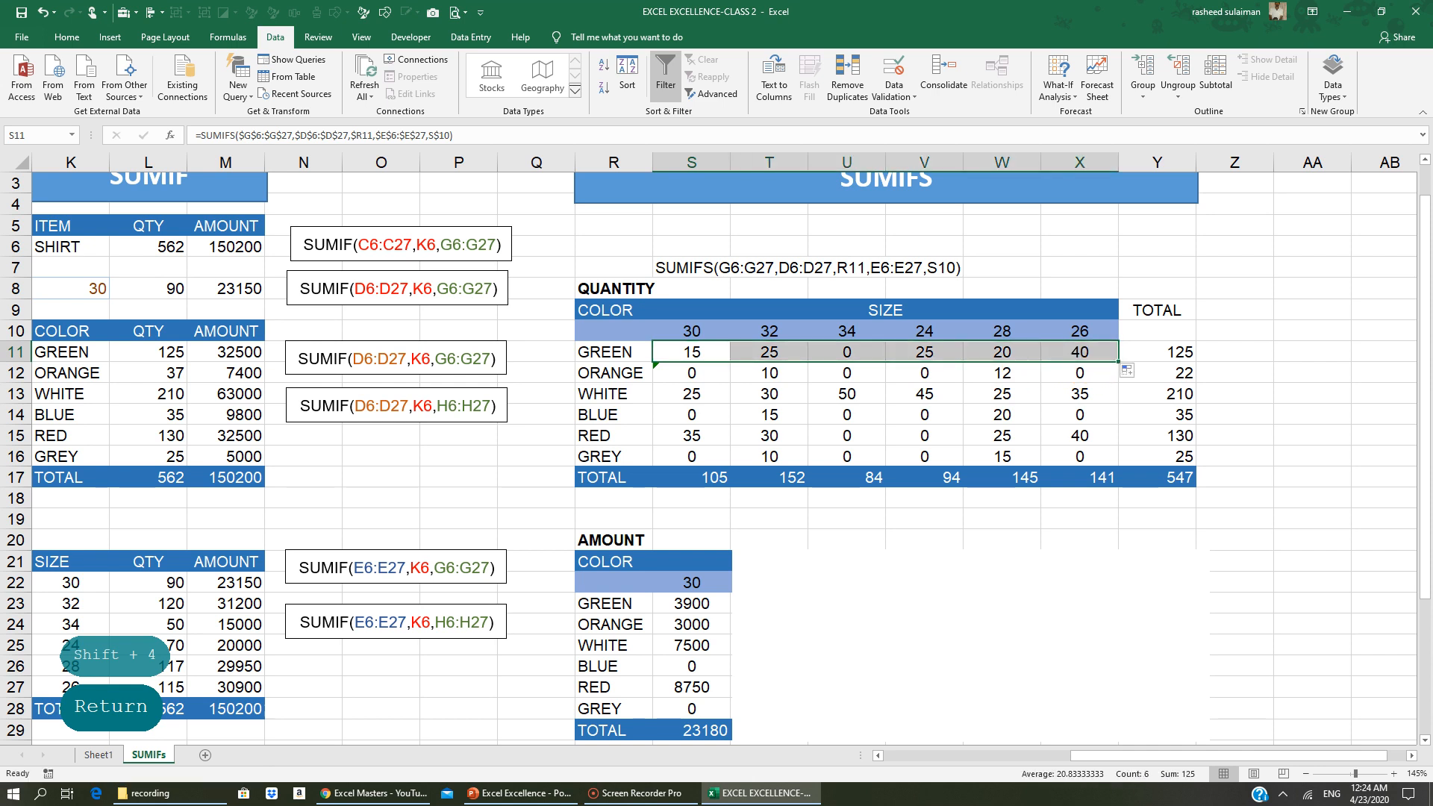
{"action": "left_click", "coordinate": [700, 356]}
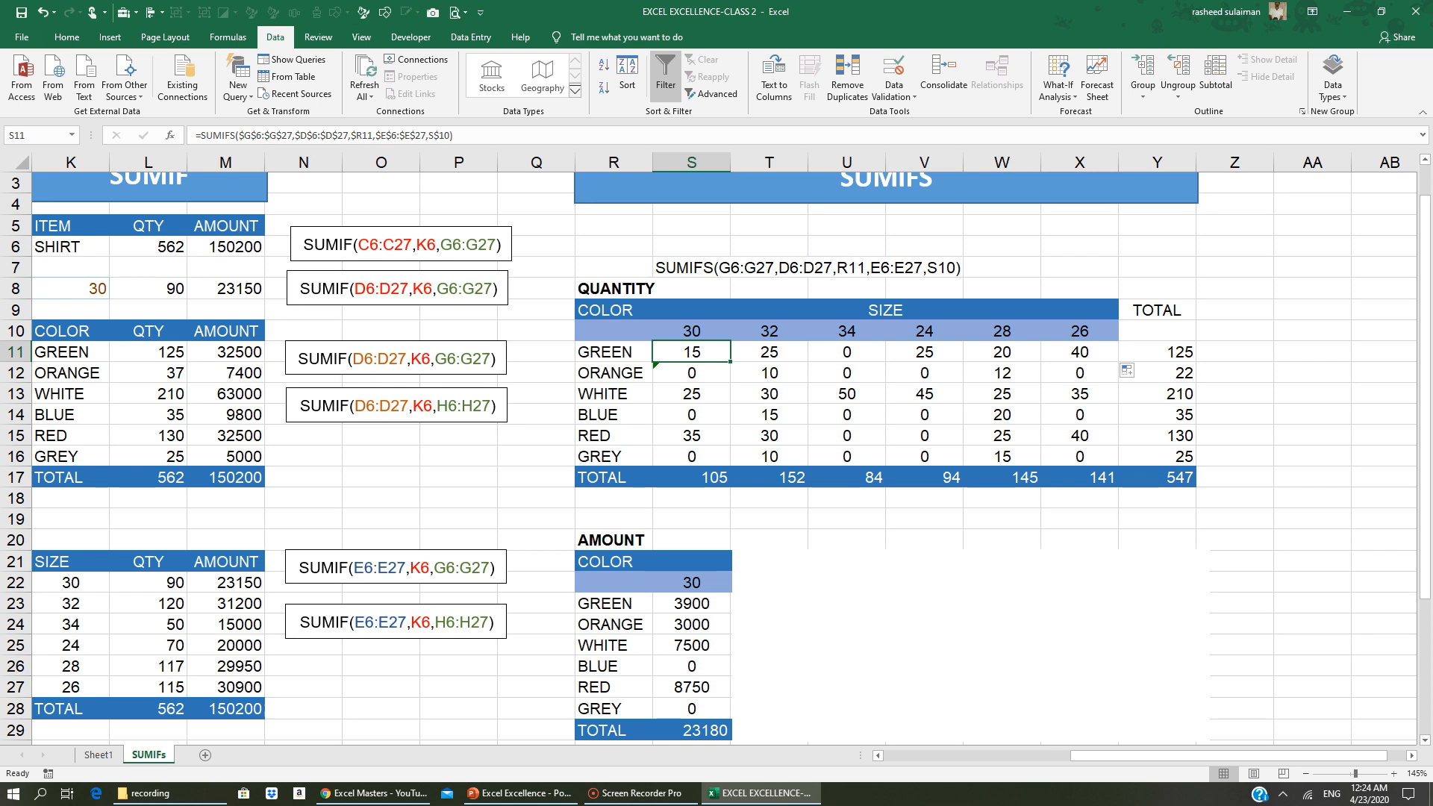
Clear the quantity formulas from S12:X16 and T11:X11, keeping only the SUMIFS formula in S11
{"action": "left_click_drag", "start_coordinate": [687, 371], "coordinate": [1069, 449]}
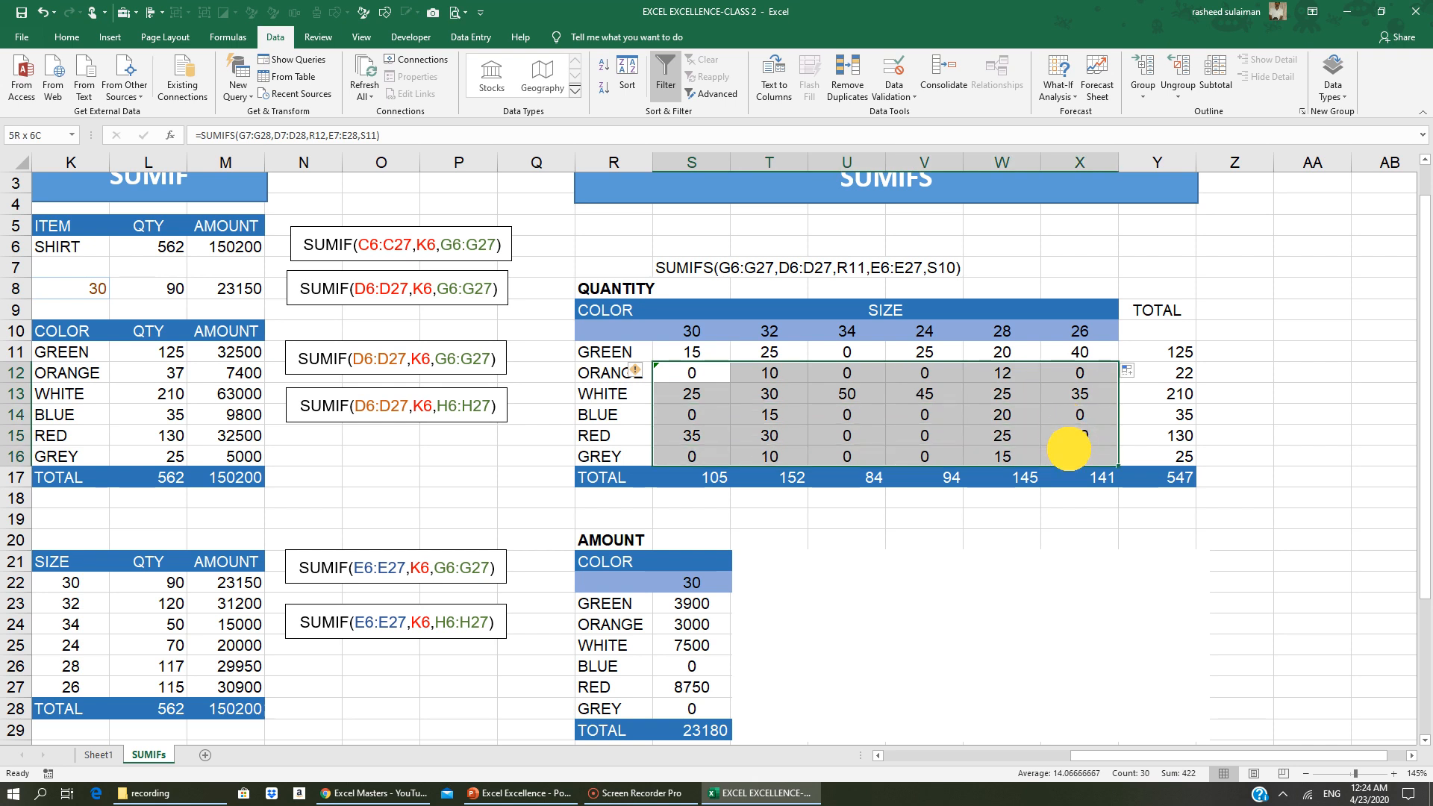
{"action": "key", "text": "Delete"}
{"action": "left_click", "coordinate": [1312, 582]}
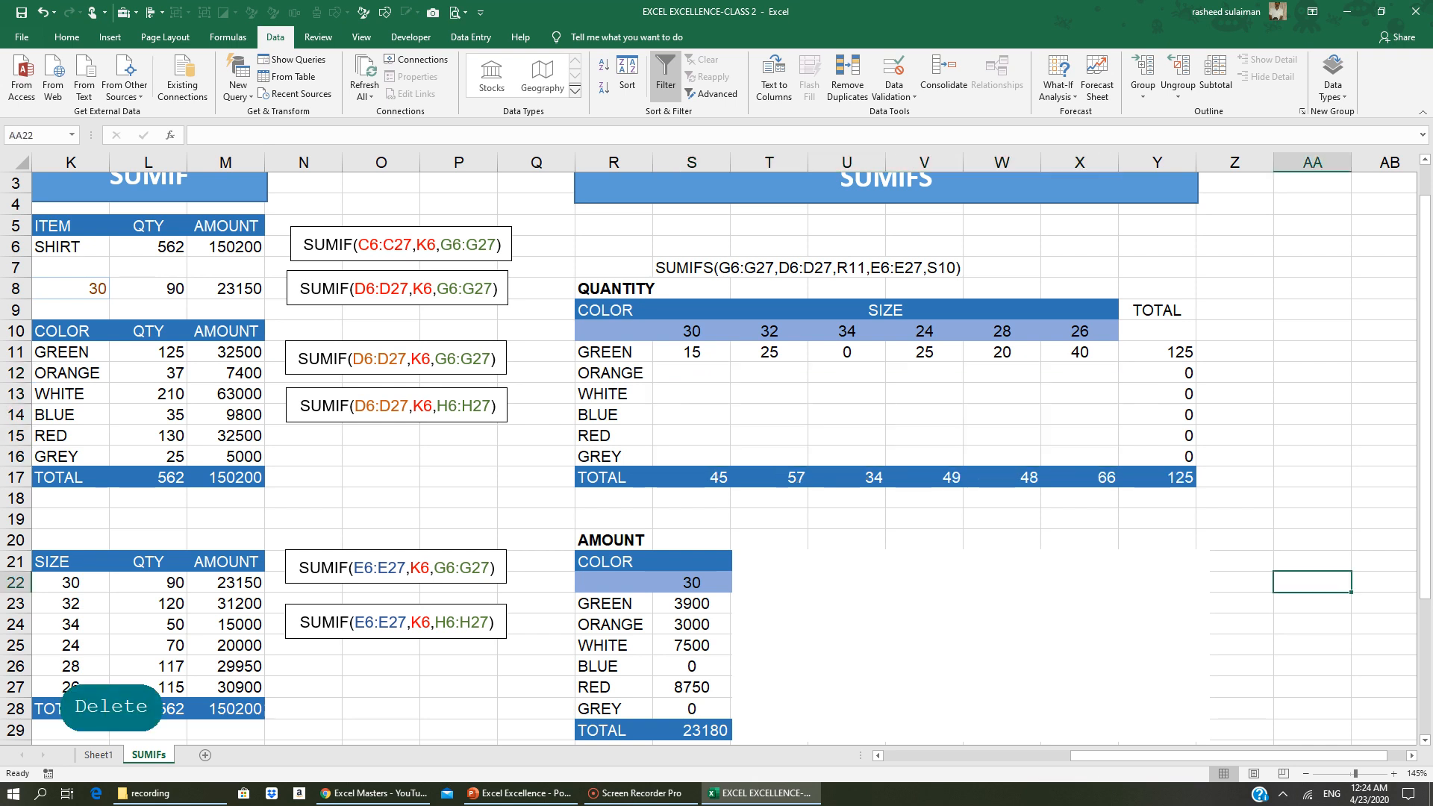
{"action": "left_click_drag", "start_coordinate": [768, 351], "coordinate": [1075, 359]}
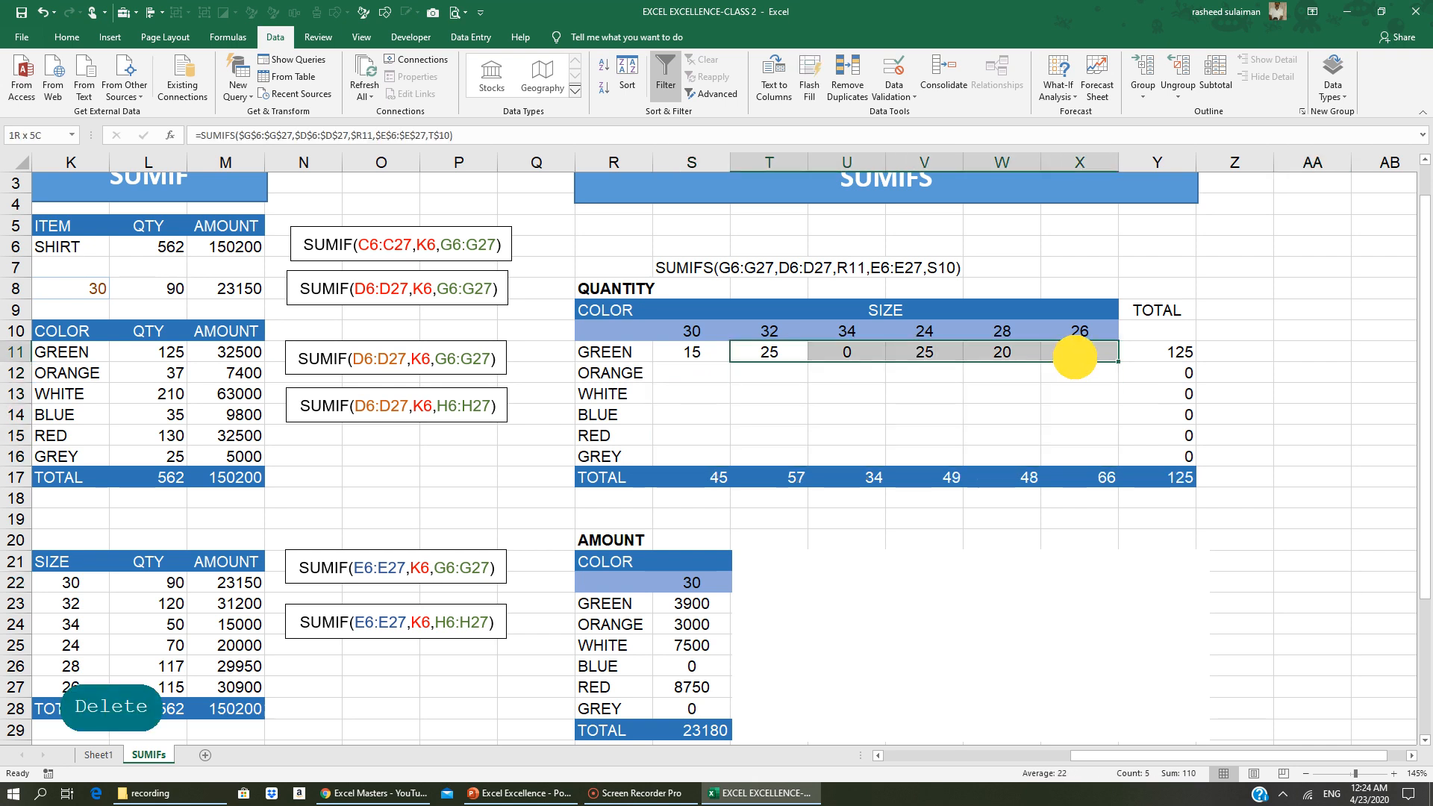
{"action": "key", "text": "Delete"}
{"action": "left_click", "coordinate": [1313, 540]}
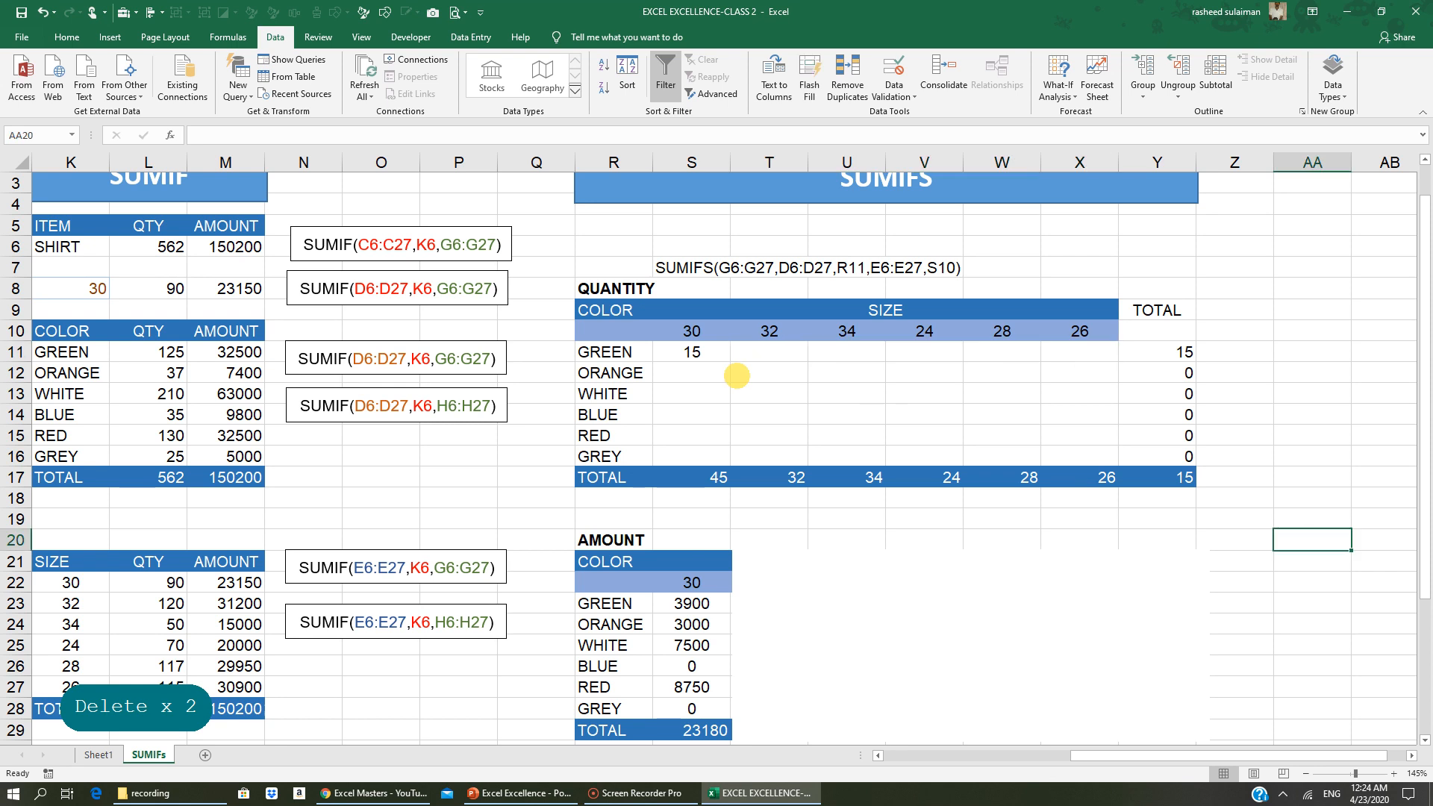
Review the locked sum range, criteria ranges and the color criterion $R11 in the S11 SUMIFS formula
{"action": "left_click", "coordinate": [694, 351]}
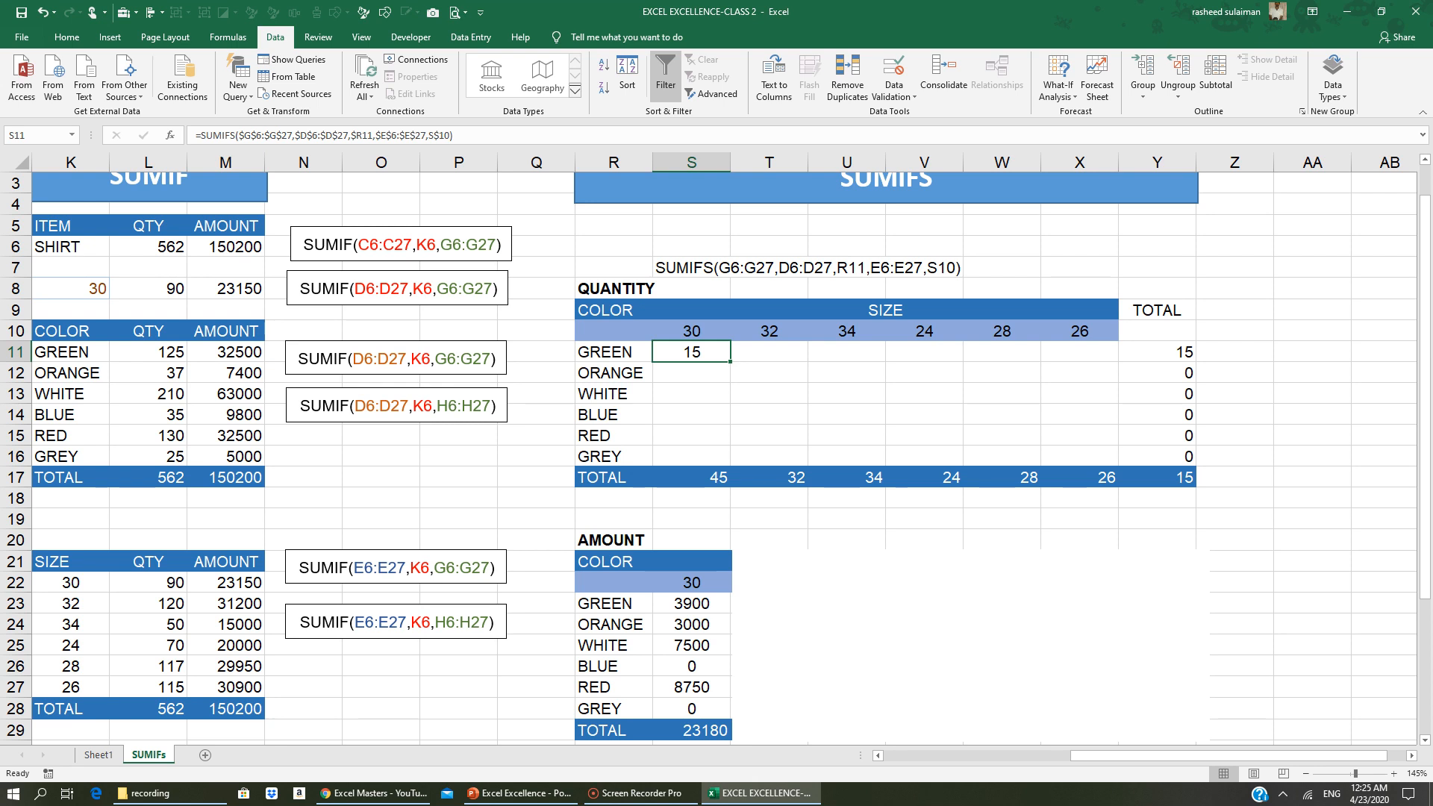
{"action": "left_click", "coordinate": [237, 135]}
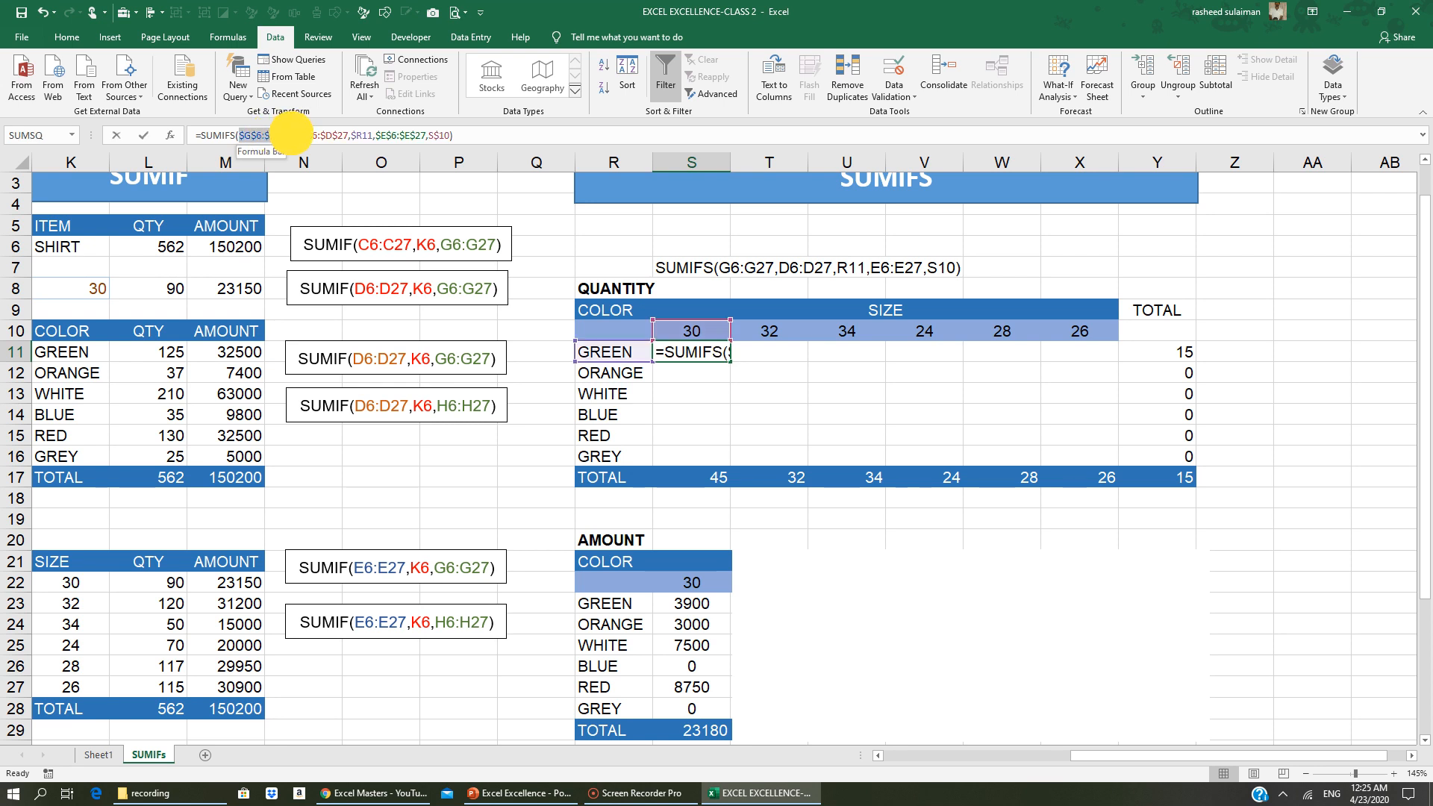
{"action": "left_click_drag", "start_coordinate": [239, 136], "coordinate": [292, 135]}
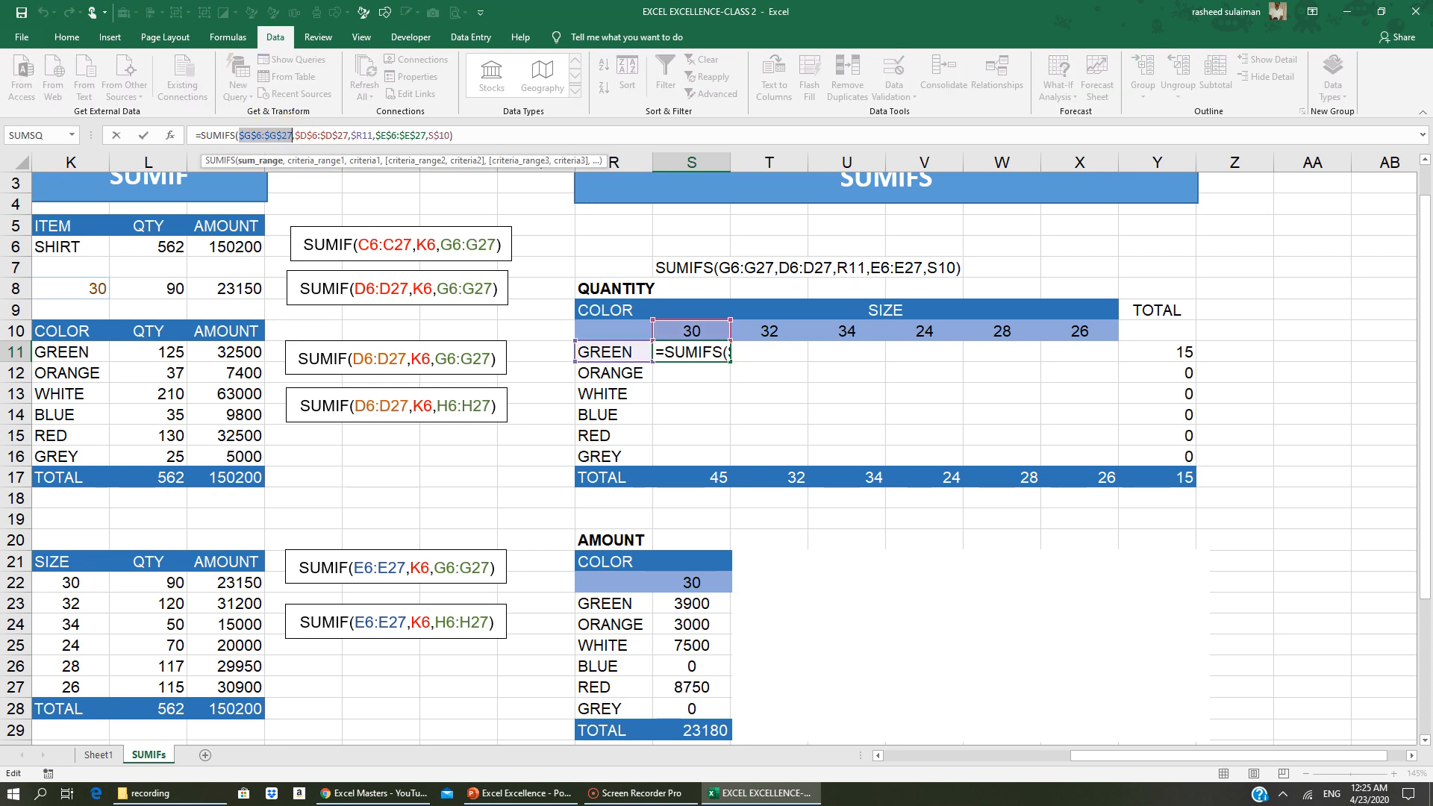
{"action": "left_click_drag", "start_coordinate": [295, 135], "coordinate": [415, 135]}
{"action": "left_click", "coordinate": [358, 135]}
{"action": "key", "text": "Return"}
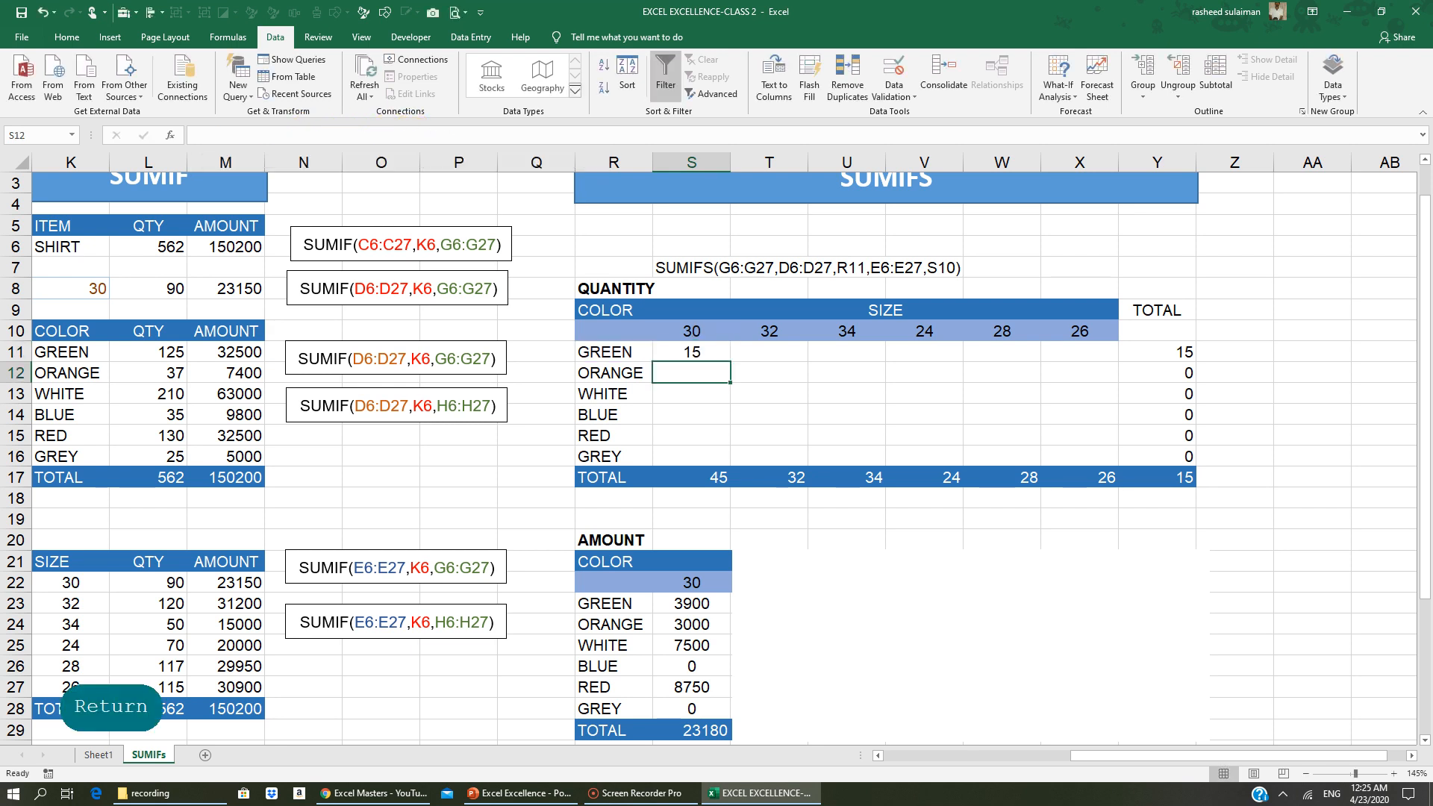
Fill the S11 SUMIFS formula across all sizes and down all colors of the quantity table, through X16
{"action": "left_click", "coordinate": [689, 358]}
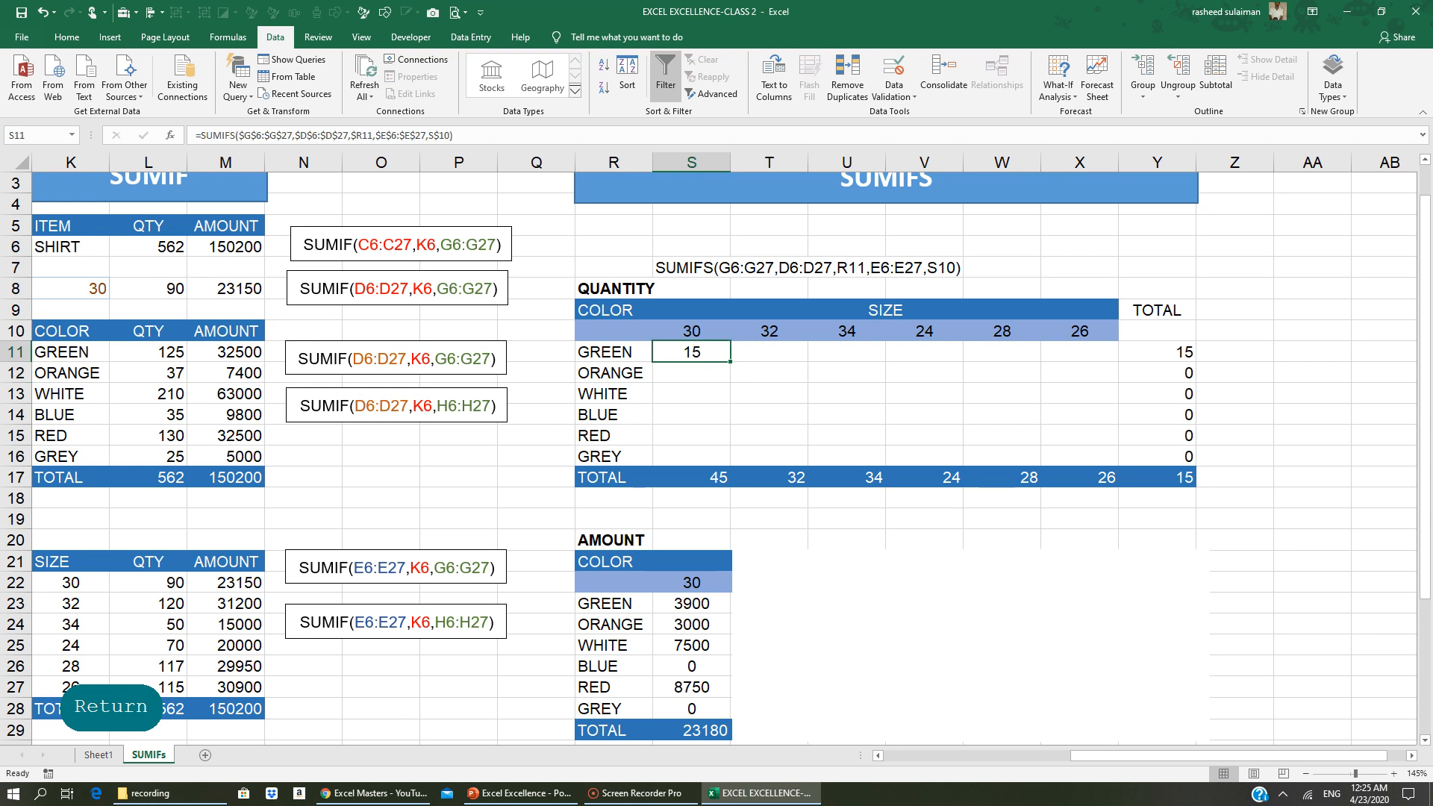
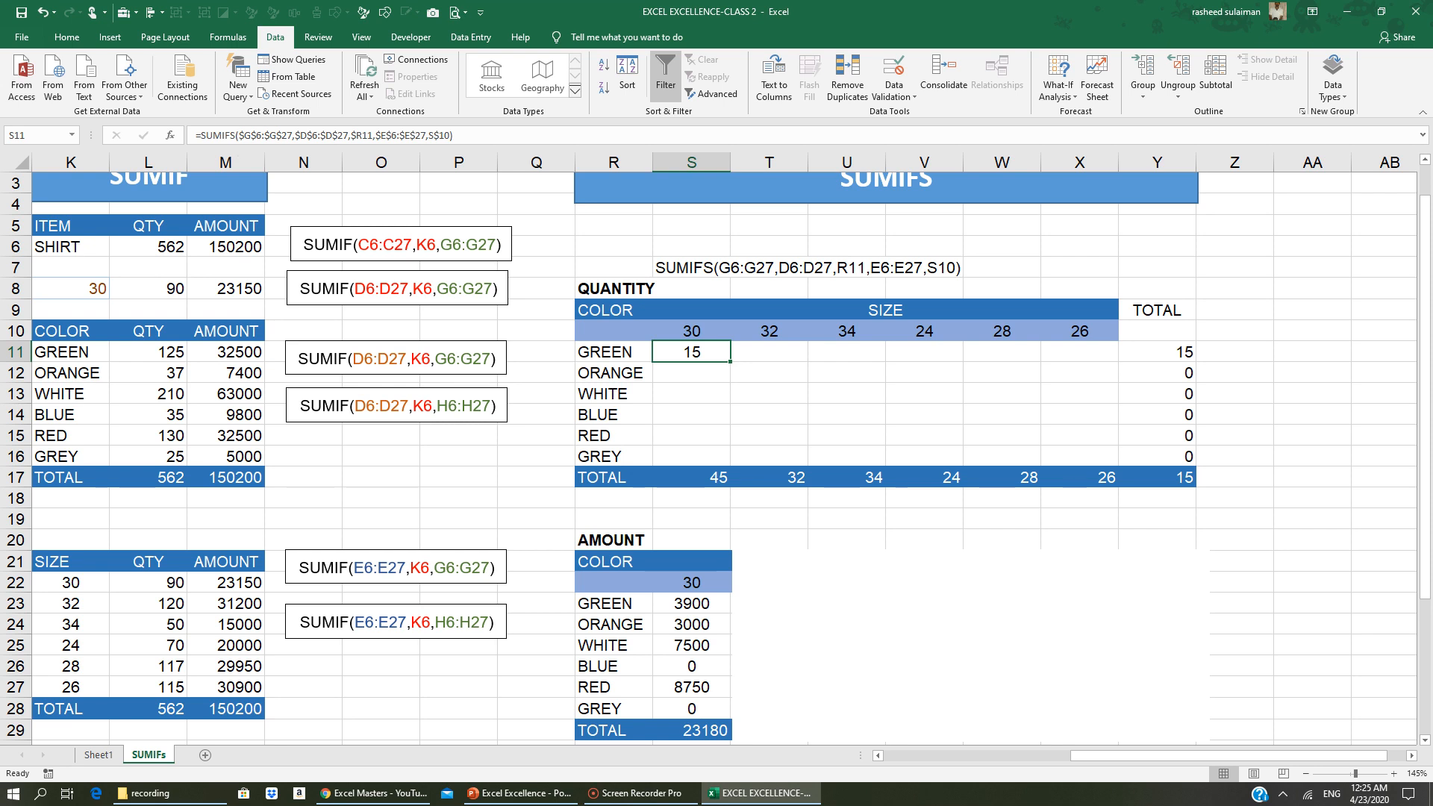
{"action": "left_click", "coordinate": [621, 351]}
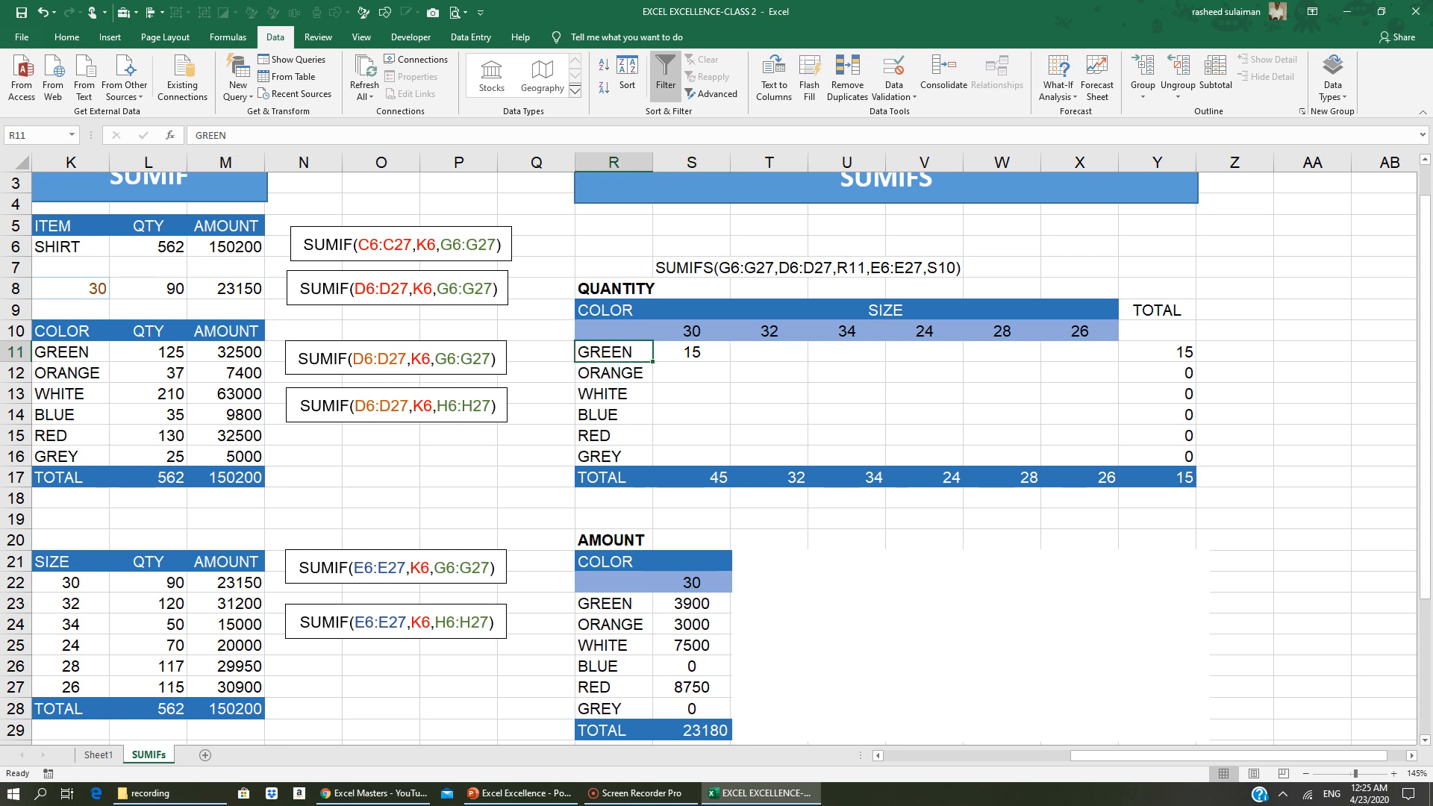
{"action": "left_click", "coordinate": [613, 162]}
{"action": "left_click", "coordinate": [621, 351]}
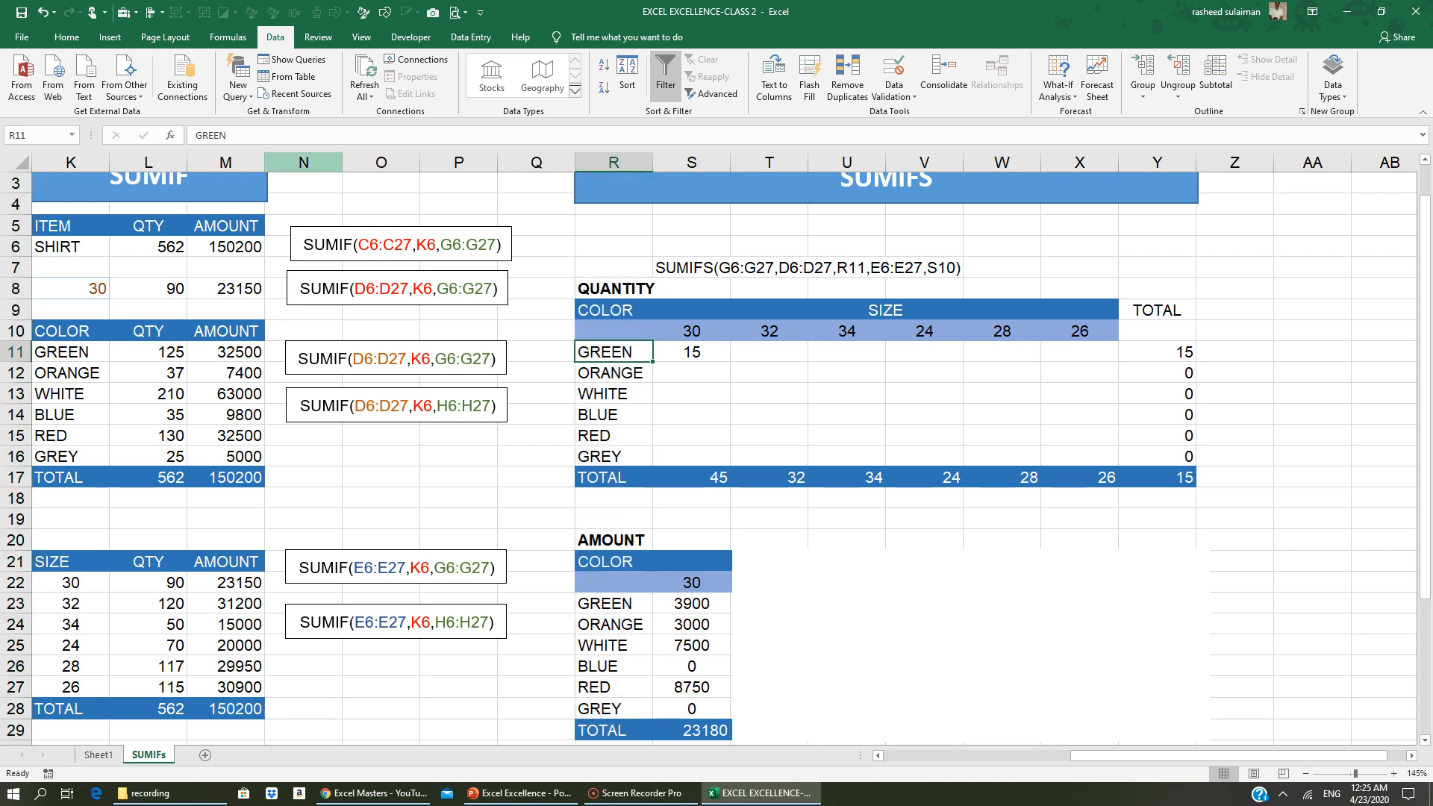
{"action": "left_click", "coordinate": [683, 351]}
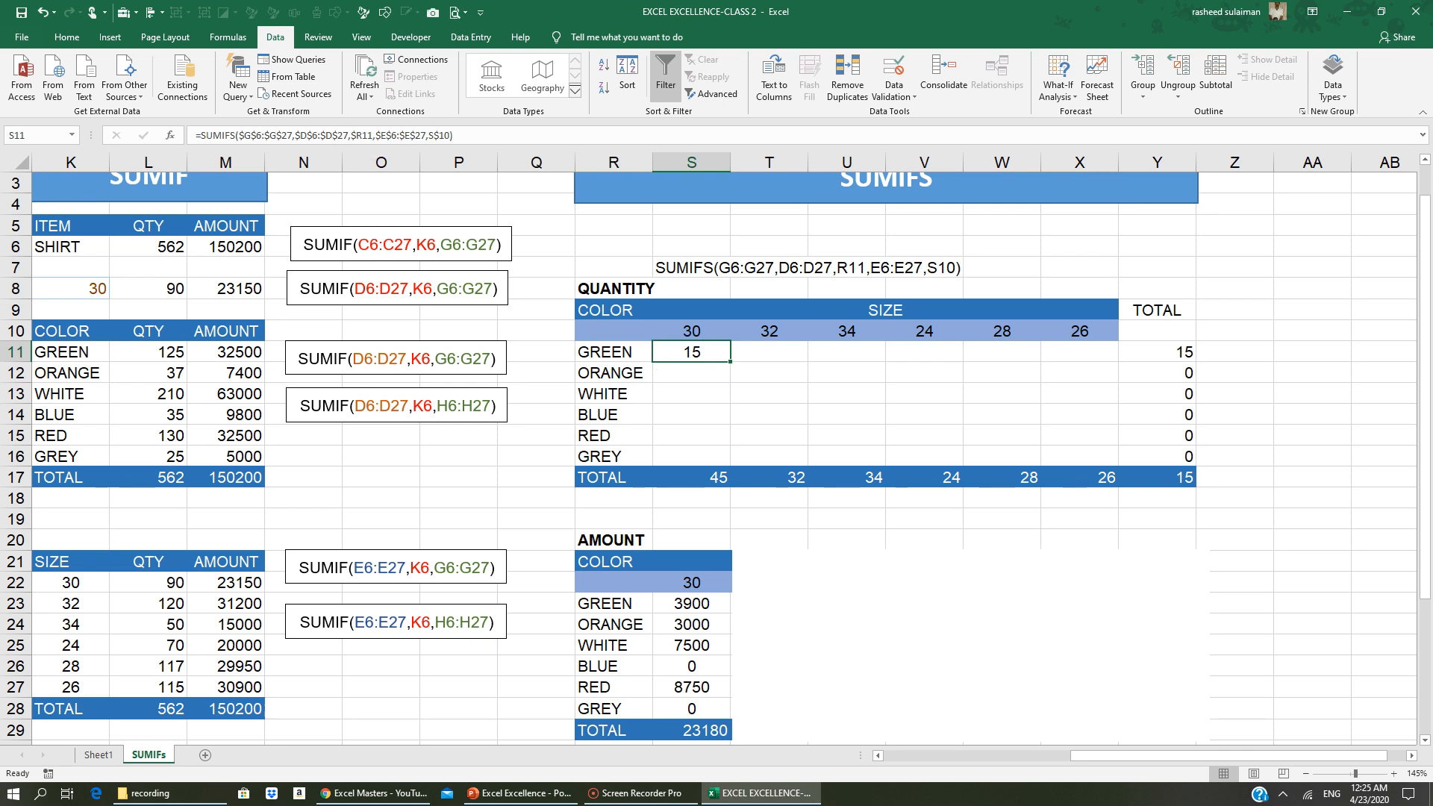
{"action": "left_click", "coordinate": [696, 328]}
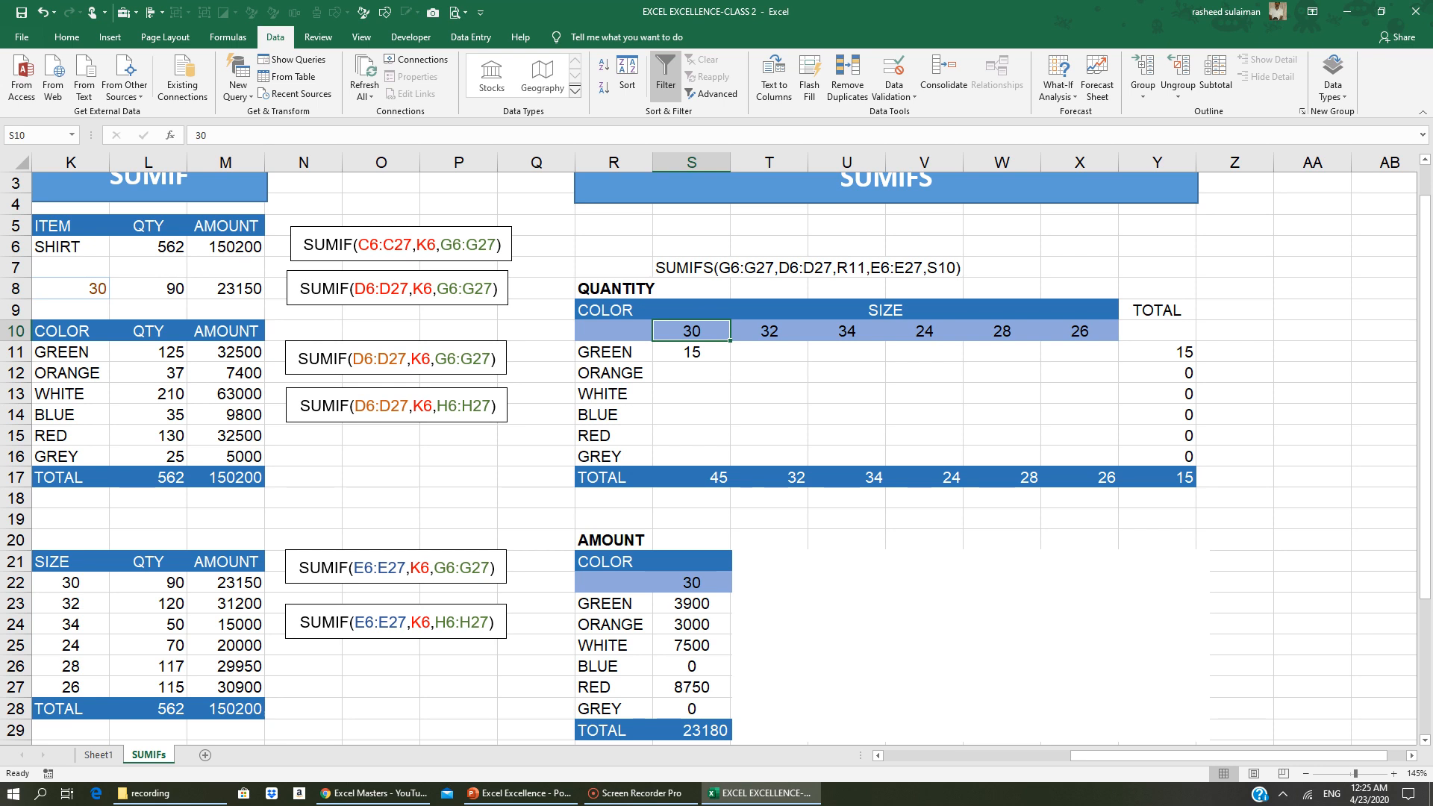
{"action": "left_click", "coordinate": [707, 354]}
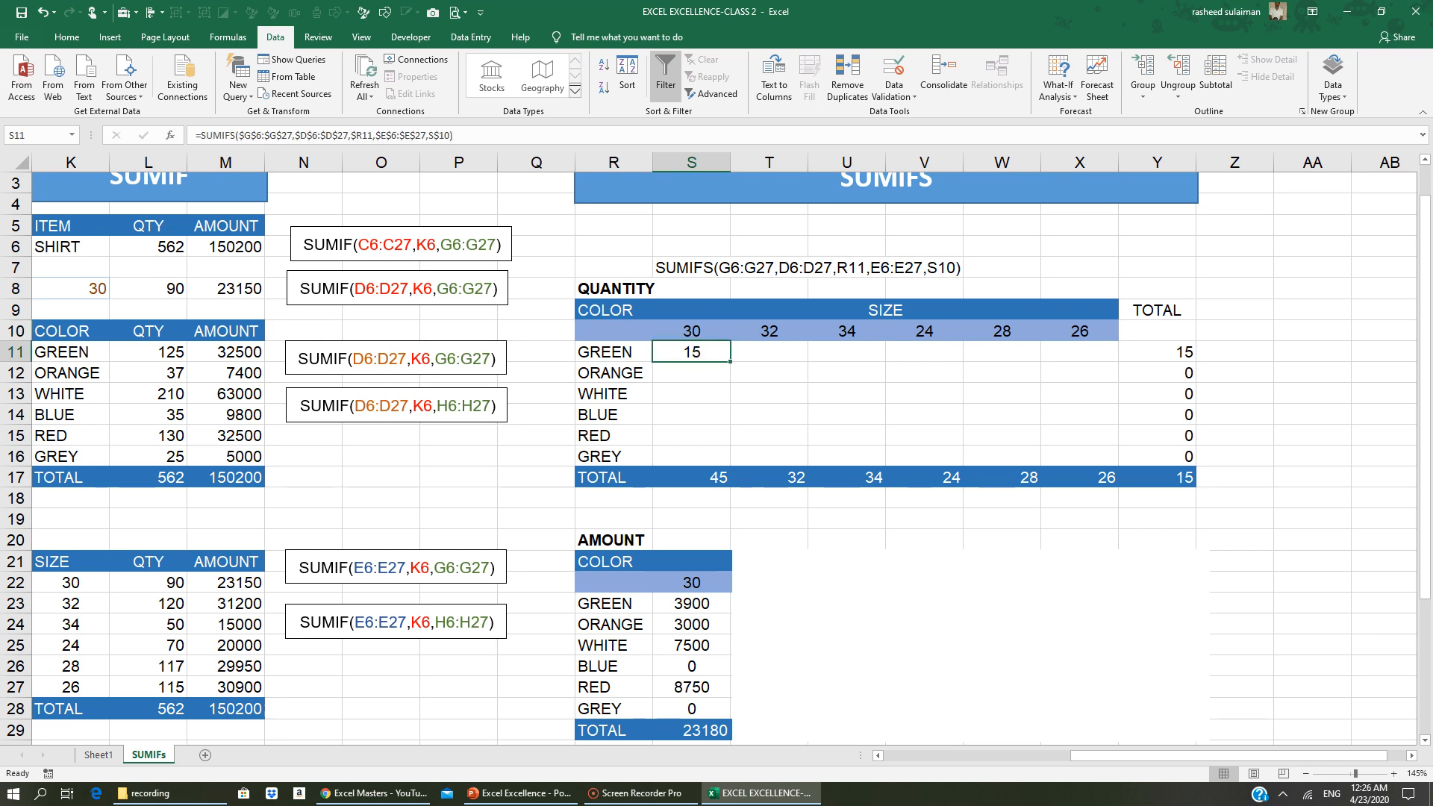
{"action": "left_click_drag", "start_coordinate": [730, 362], "coordinate": [1116, 456]}
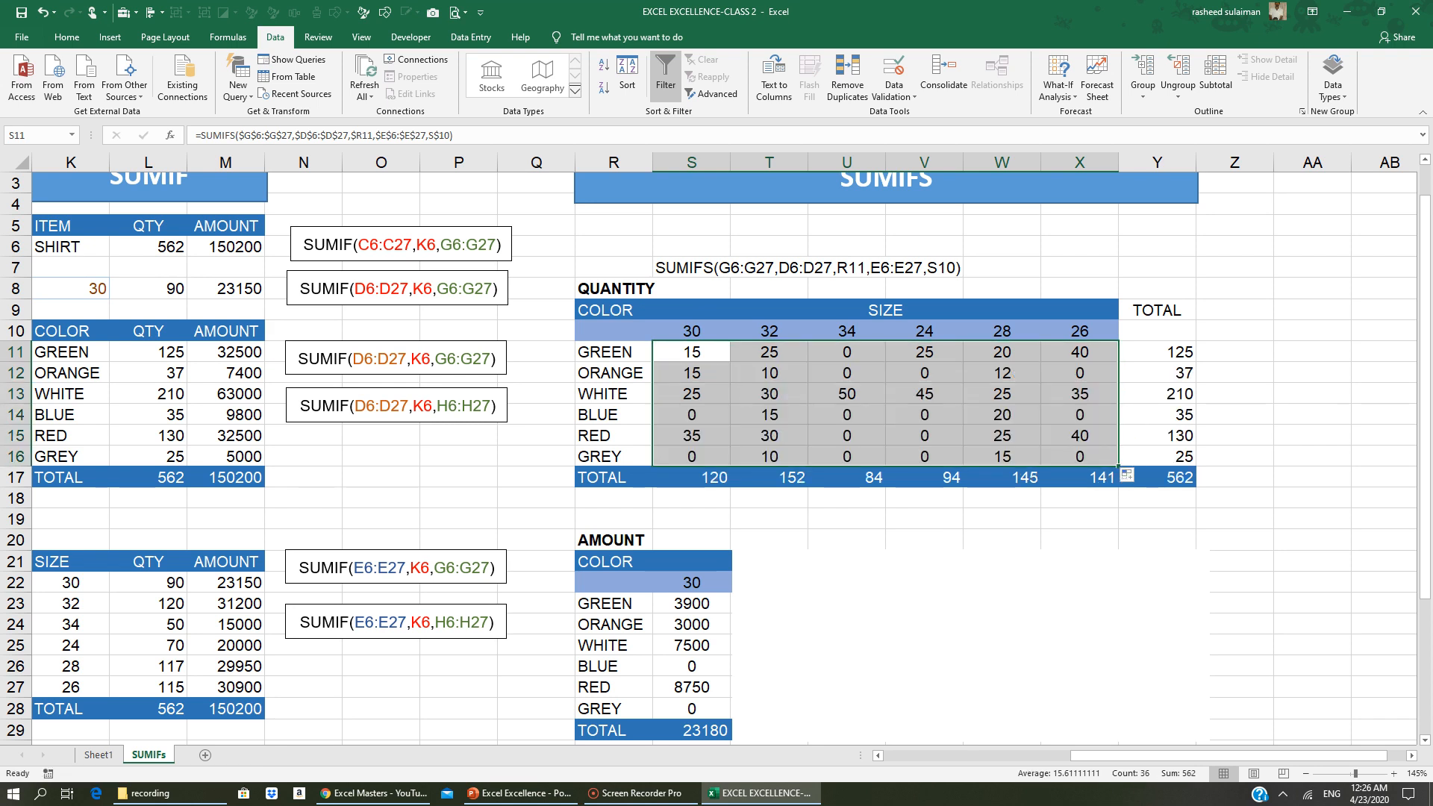
Delete the blank rectangle covering the amount table and select its first value cell, S23
{"action": "left_click", "coordinate": [831, 551]}
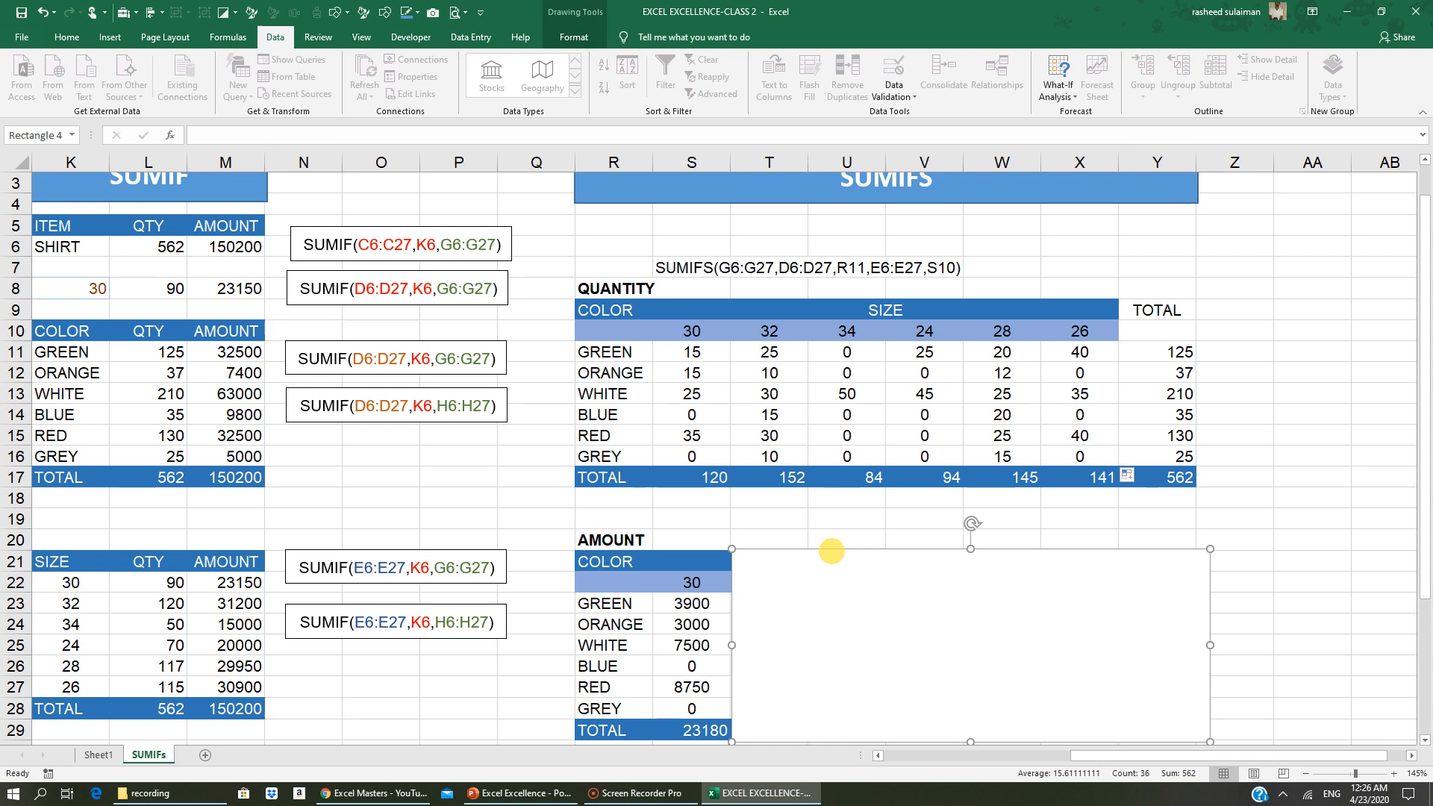
{"action": "key", "text": "Delete"}
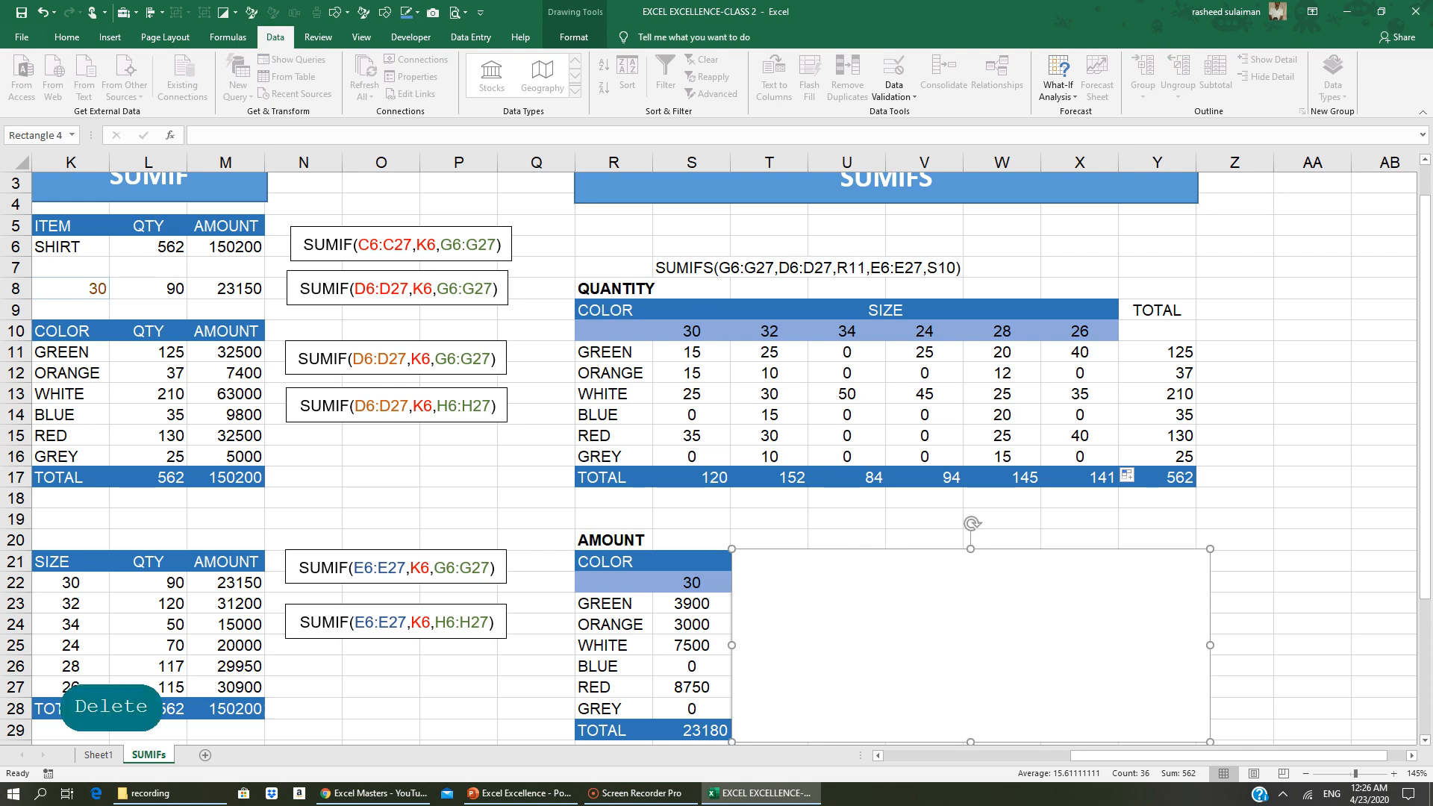
{"action": "left_click", "coordinate": [688, 606]}
{"action": "scroll", "coordinate": [688, 607], "scroll_direction": "down", "scroll_amount": 1}
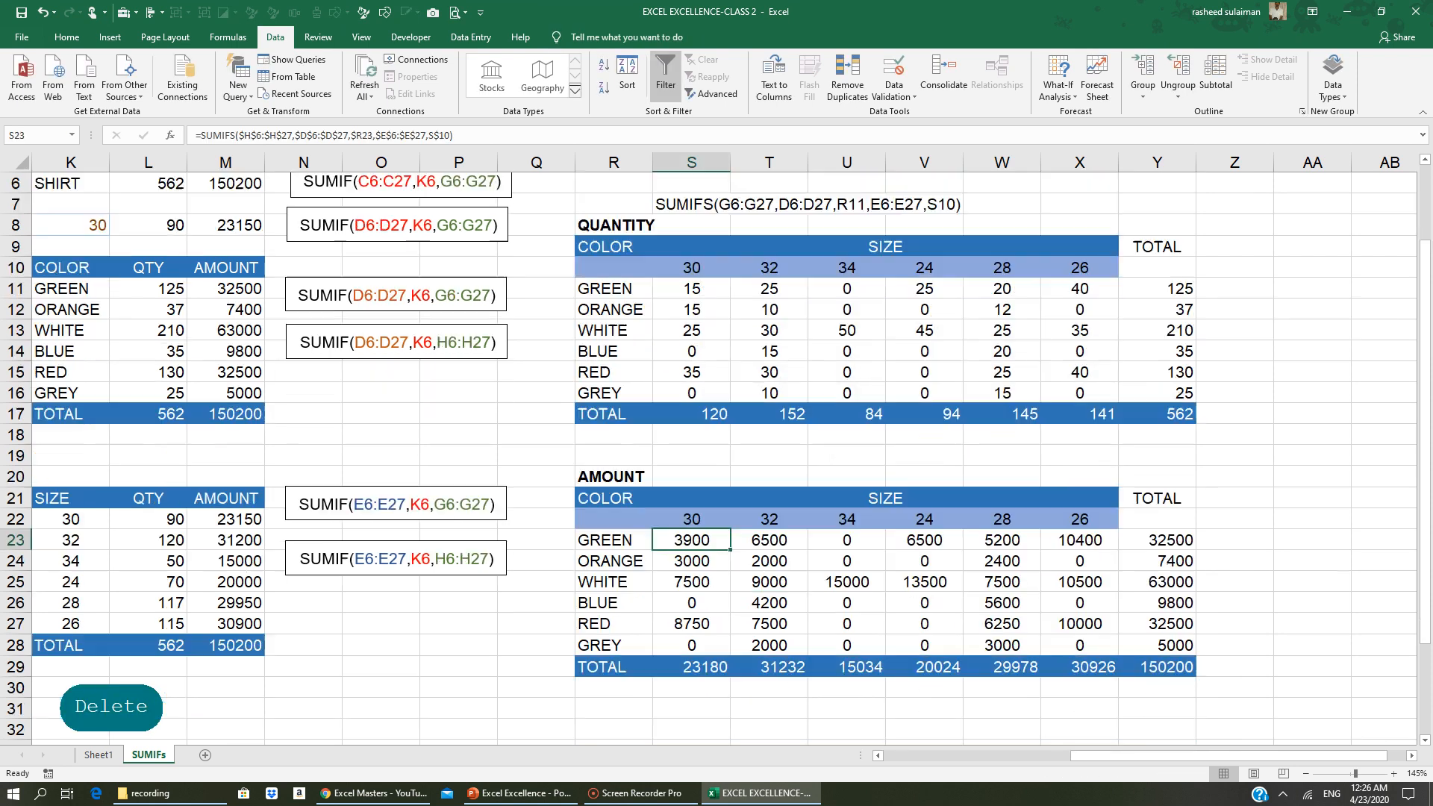
Copy the quantity formula from S11 over the existing amount formula in S23
{"action": "left_click", "coordinate": [700, 288]}
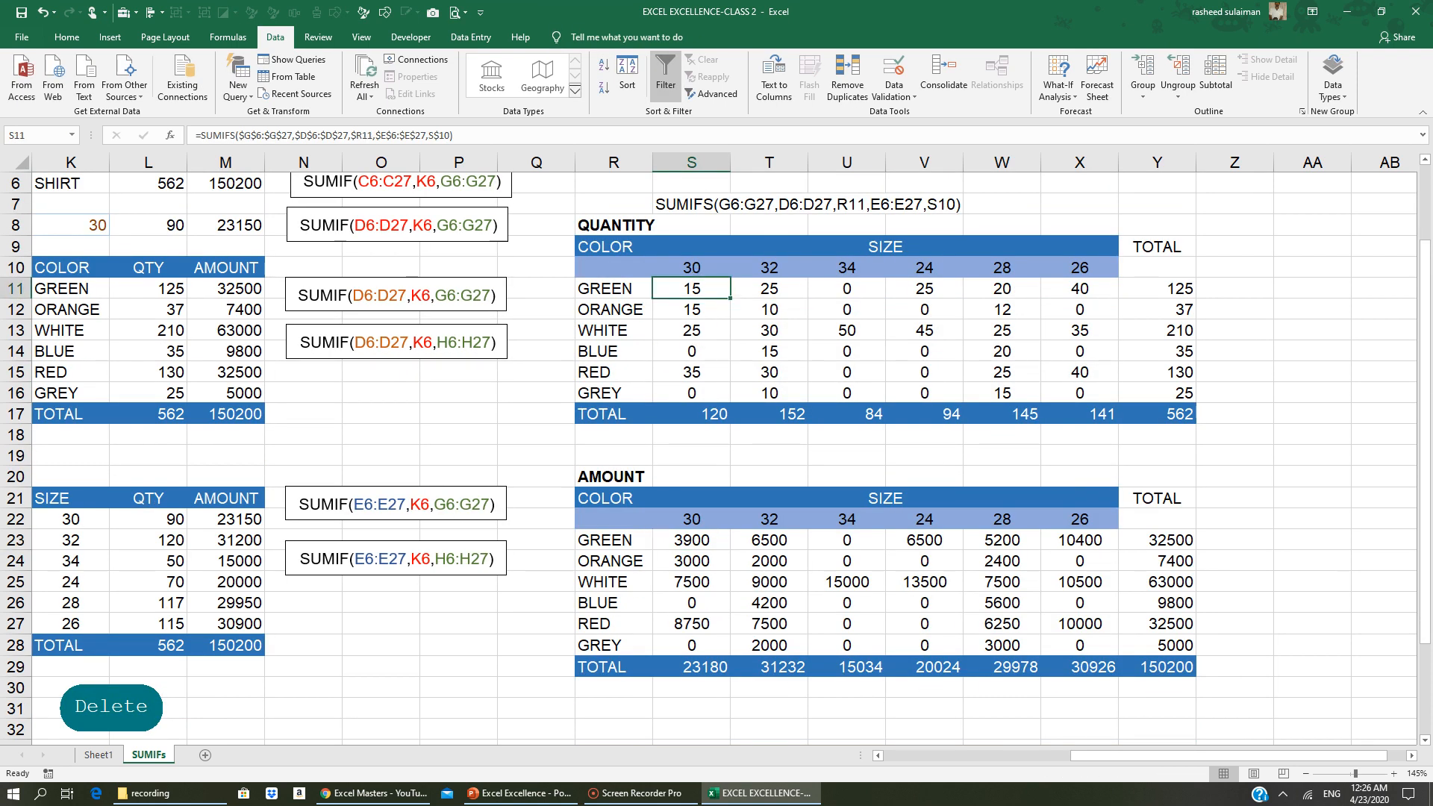
{"action": "key", "text": "ctrl+c"}
{"action": "left_click", "coordinate": [698, 543]}
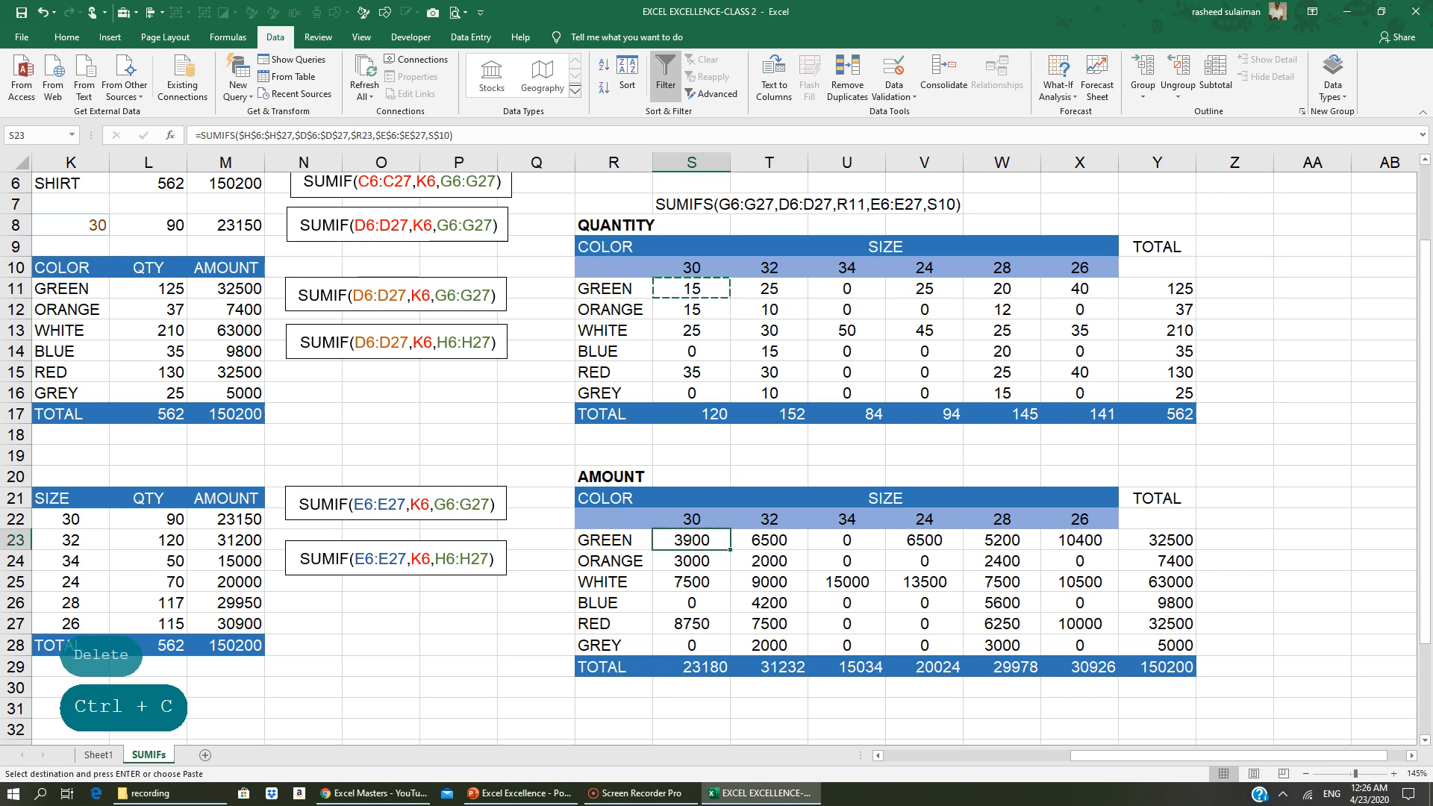
{"action": "key", "text": "Return"}
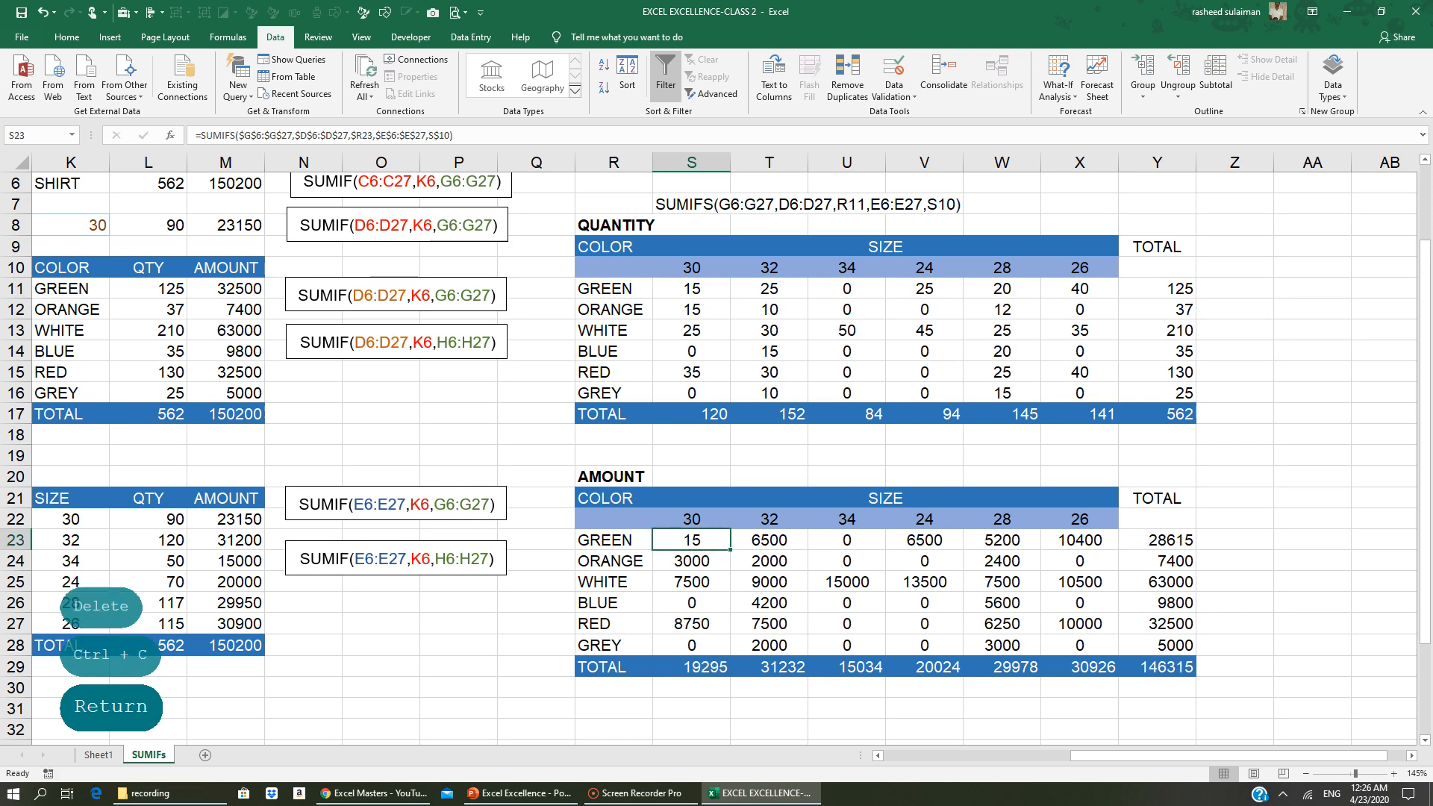
{"action": "left_click", "coordinate": [692, 289]}
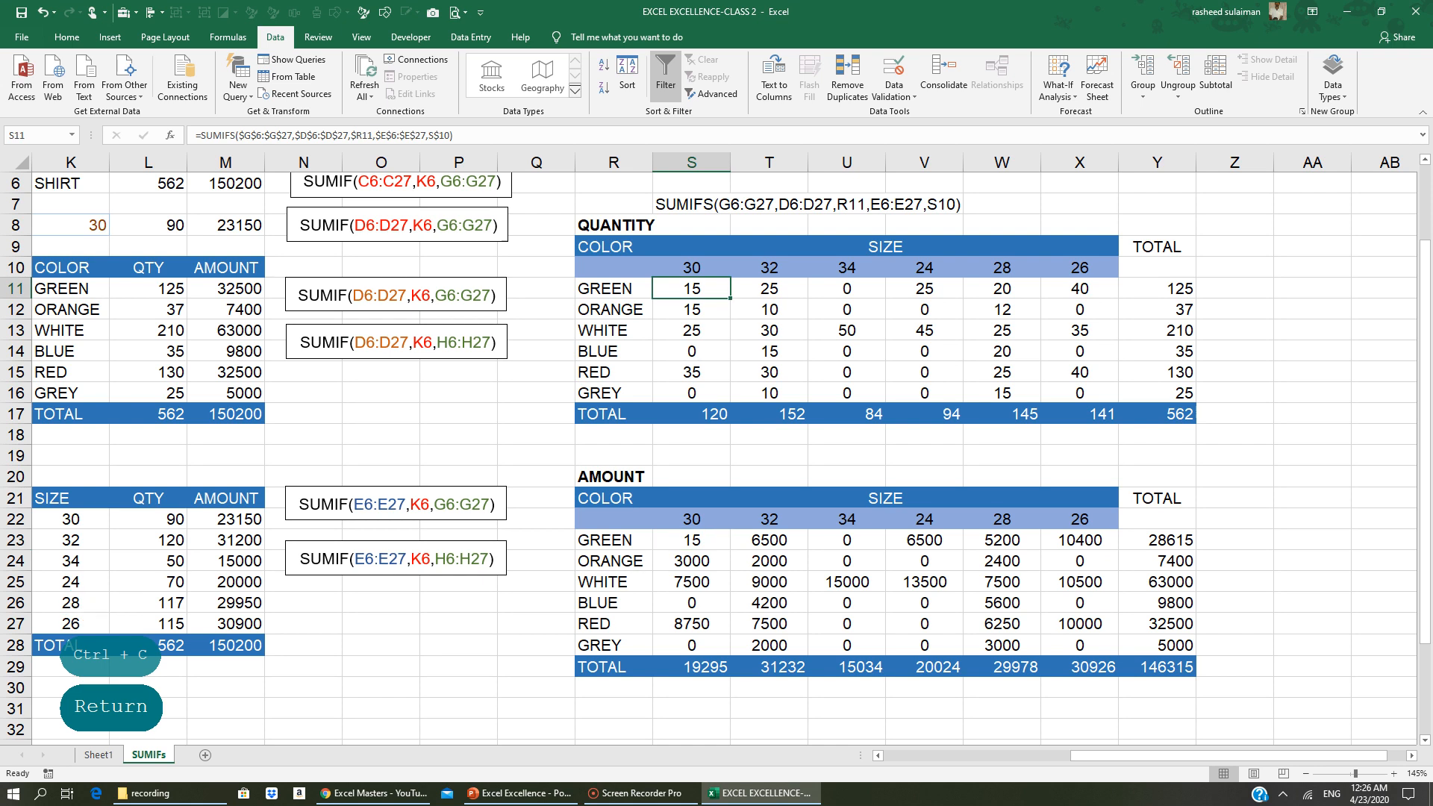
Clear all formulas from the amount table's color and size cells, S23:X28
{"action": "left_click", "coordinate": [701, 542]}
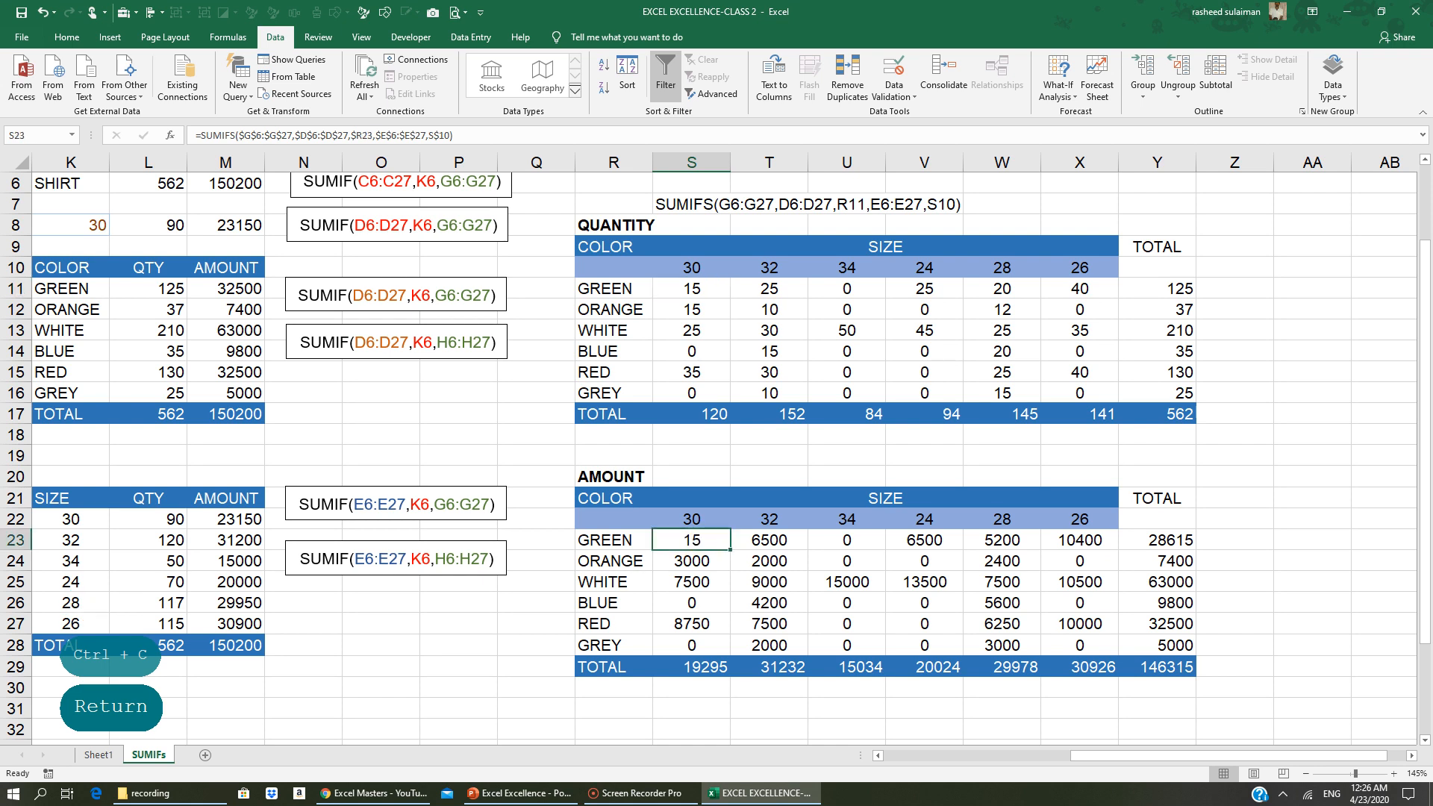
{"action": "left_click_drag", "start_coordinate": [700, 542], "coordinate": [1104, 648]}
{"action": "key", "text": "Delete"}
{"action": "left_click", "coordinate": [692, 540]}
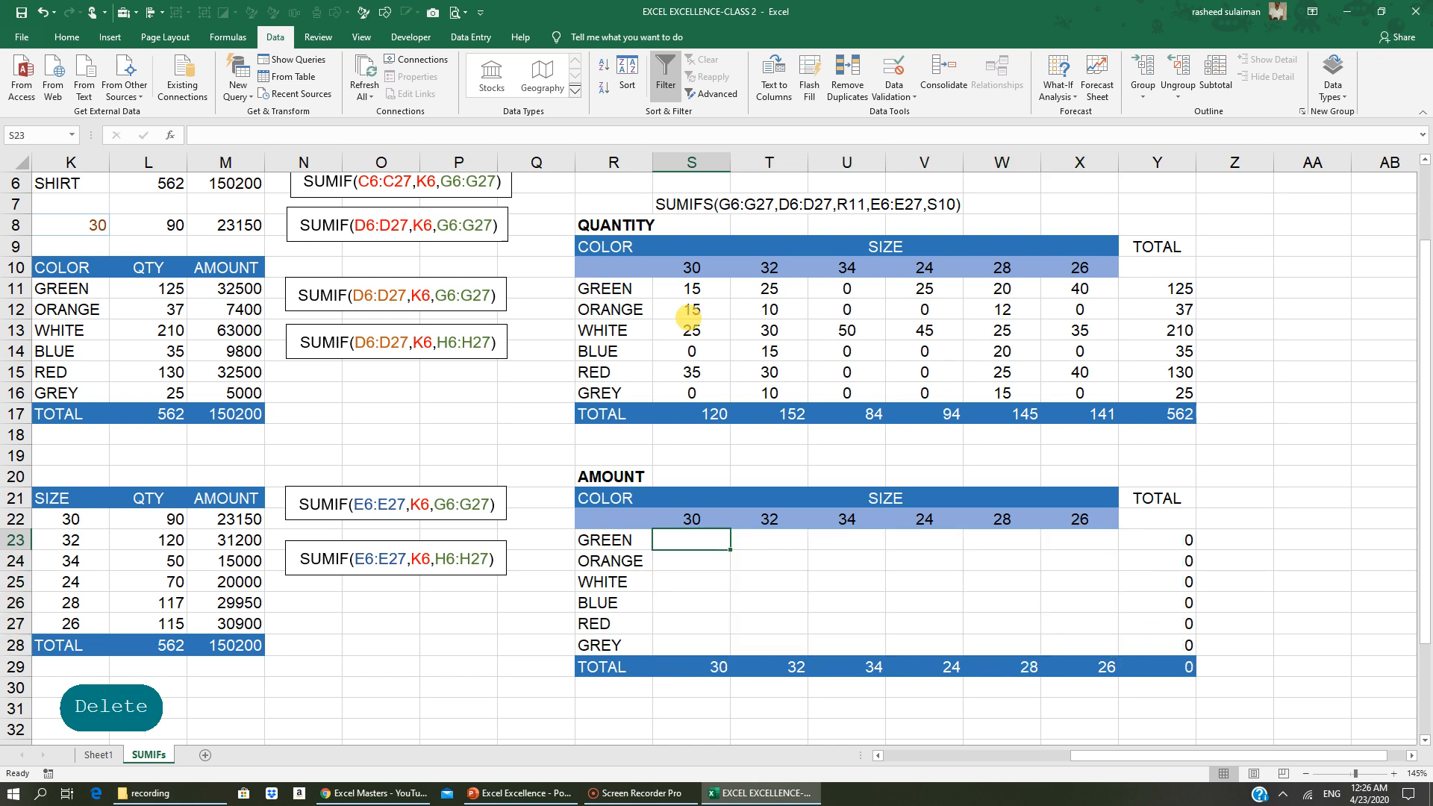
{"action": "left_click", "coordinate": [690, 290]}
{"action": "key", "text": "ctrl+c"}
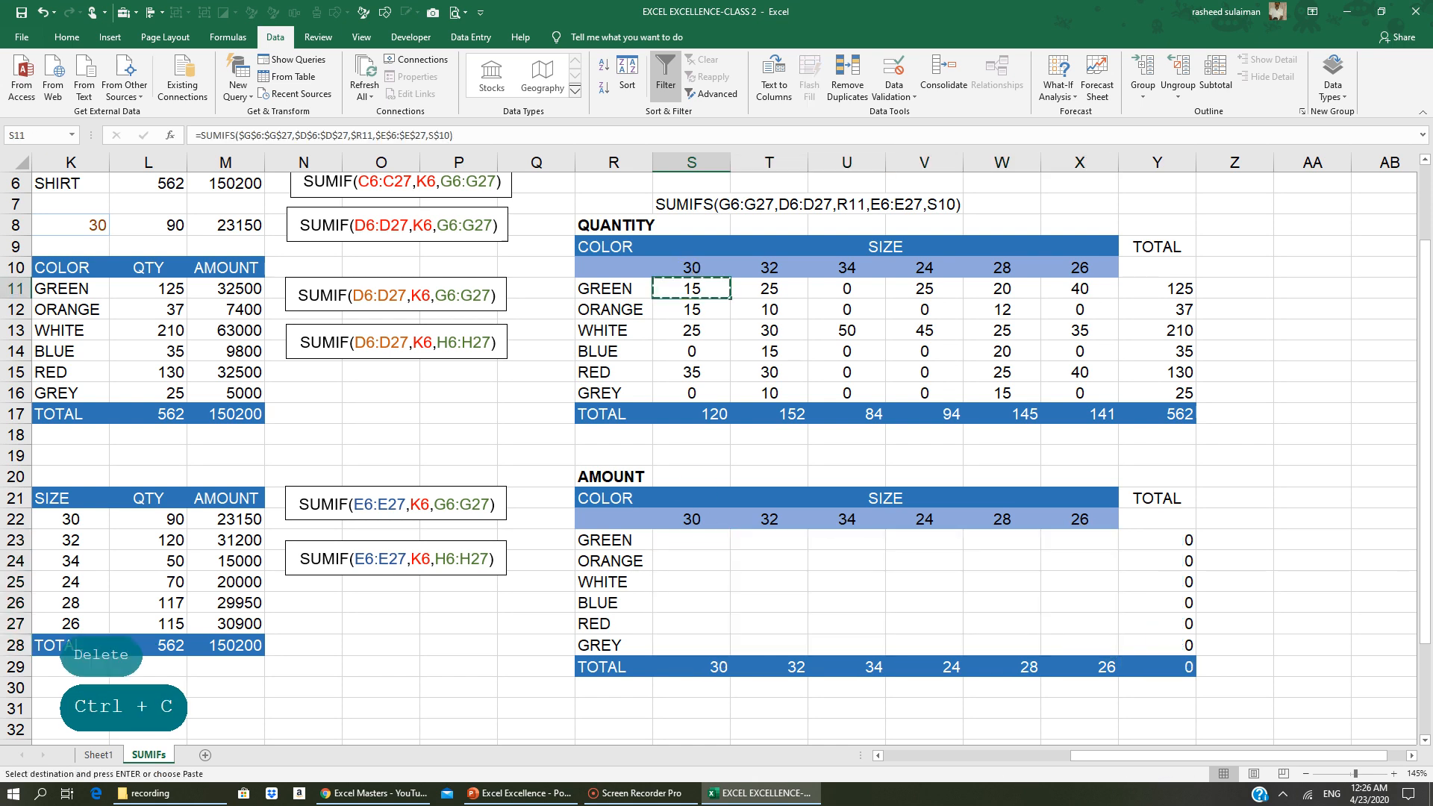
{"action": "left_click", "coordinate": [687, 539]}
{"action": "type", "text": "."}
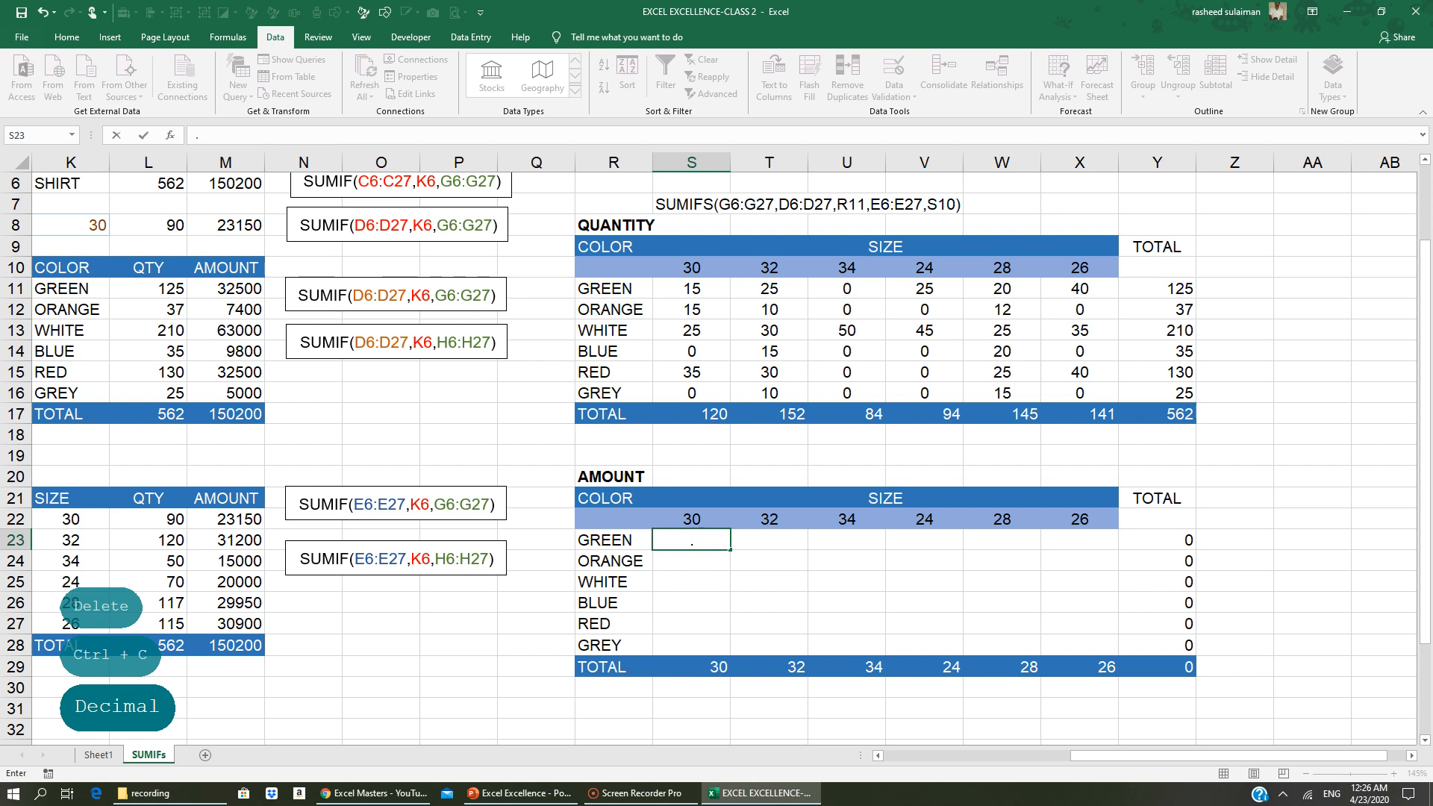
{"action": "key", "text": "BackSpace"}
{"action": "left_click", "coordinate": [713, 597]}
Copy the SUMIFS formula from S11 into the empty cell S23 for green, size 30
{"action": "left_click", "coordinate": [683, 288]}
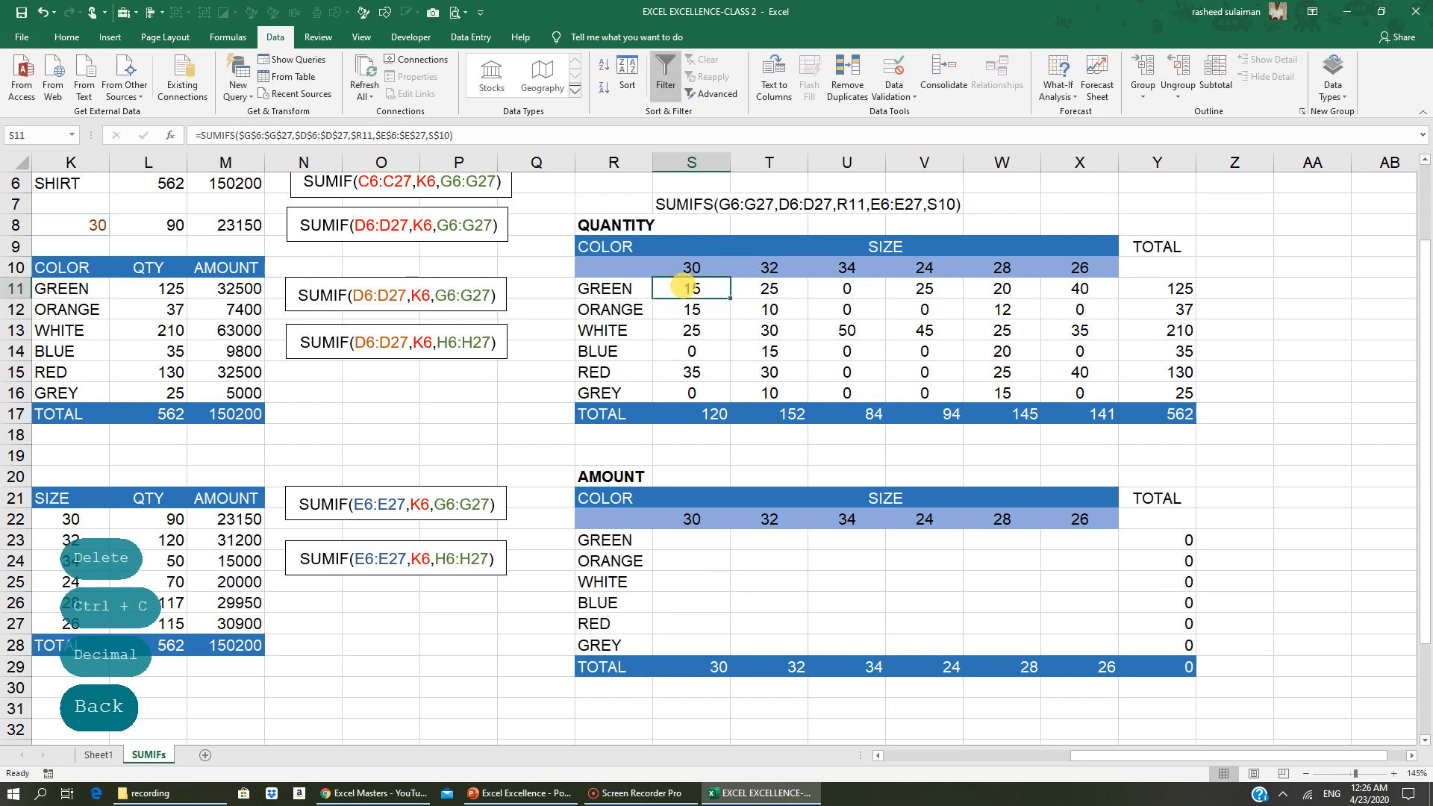
{"action": "key", "text": "ctrl+c"}
{"action": "left_click", "coordinate": [692, 539]}
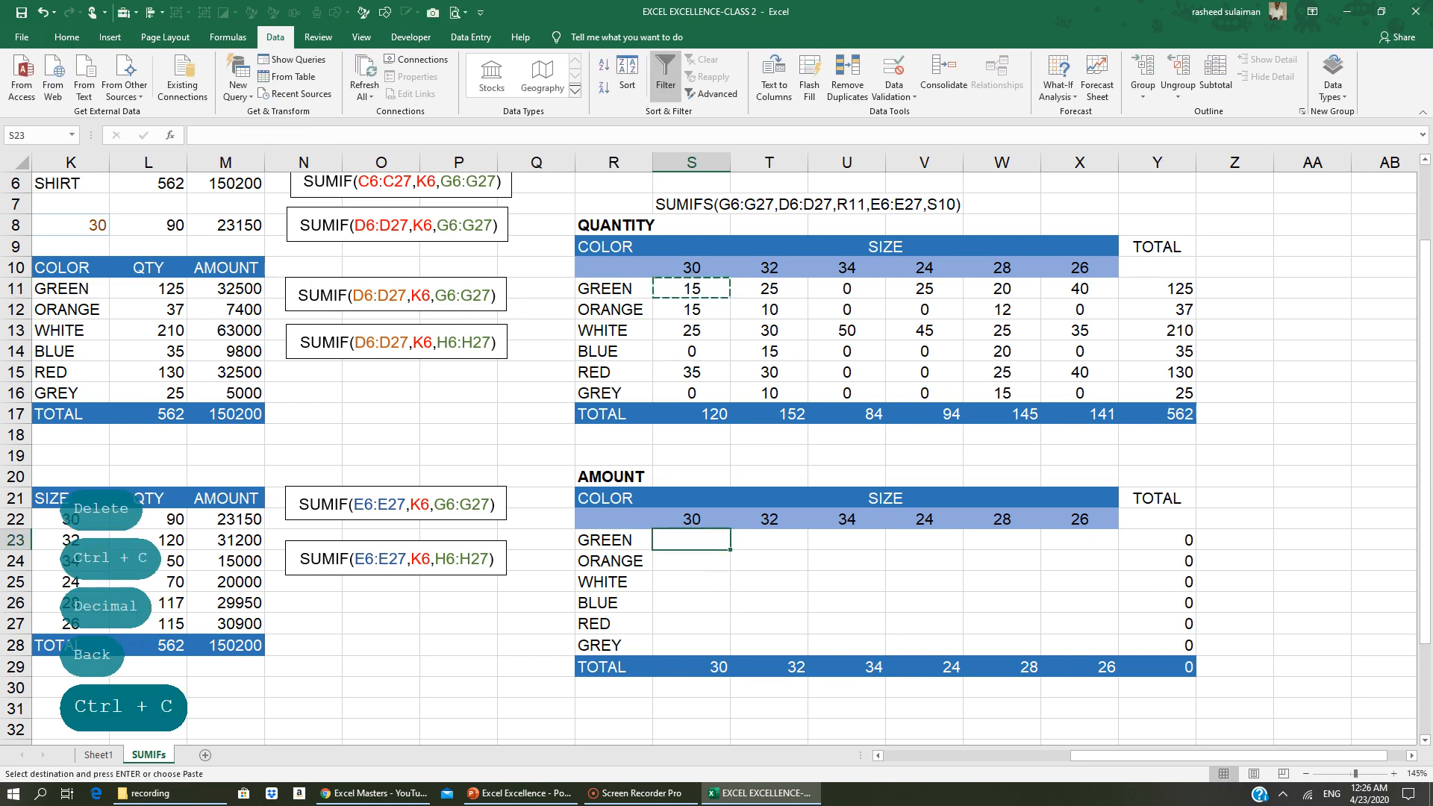
{"action": "key", "text": "Return"}
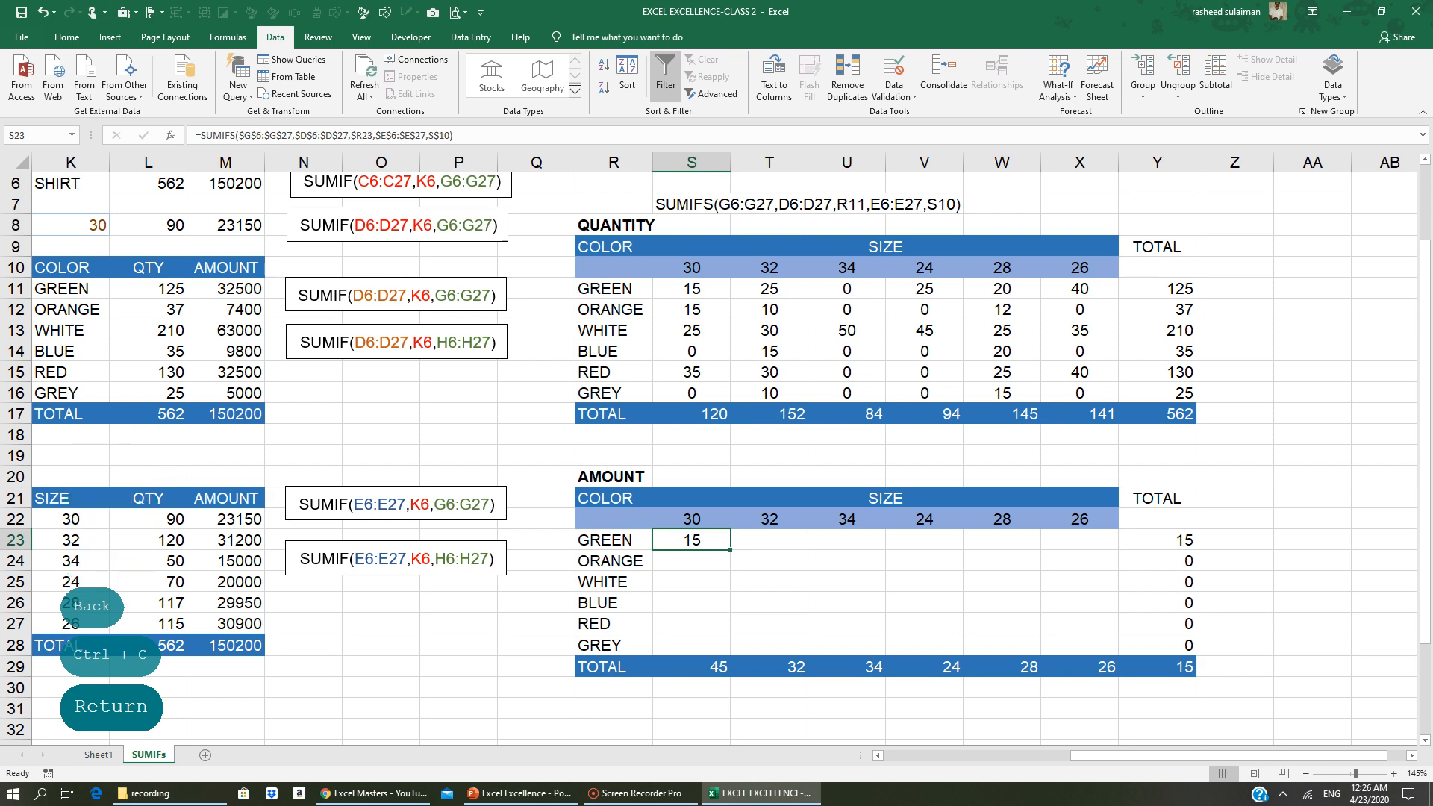
Change the size criterion in the S23 SUMIFS formula to the amount table's own size header, S$22
{"action": "left_click", "coordinate": [692, 520]}
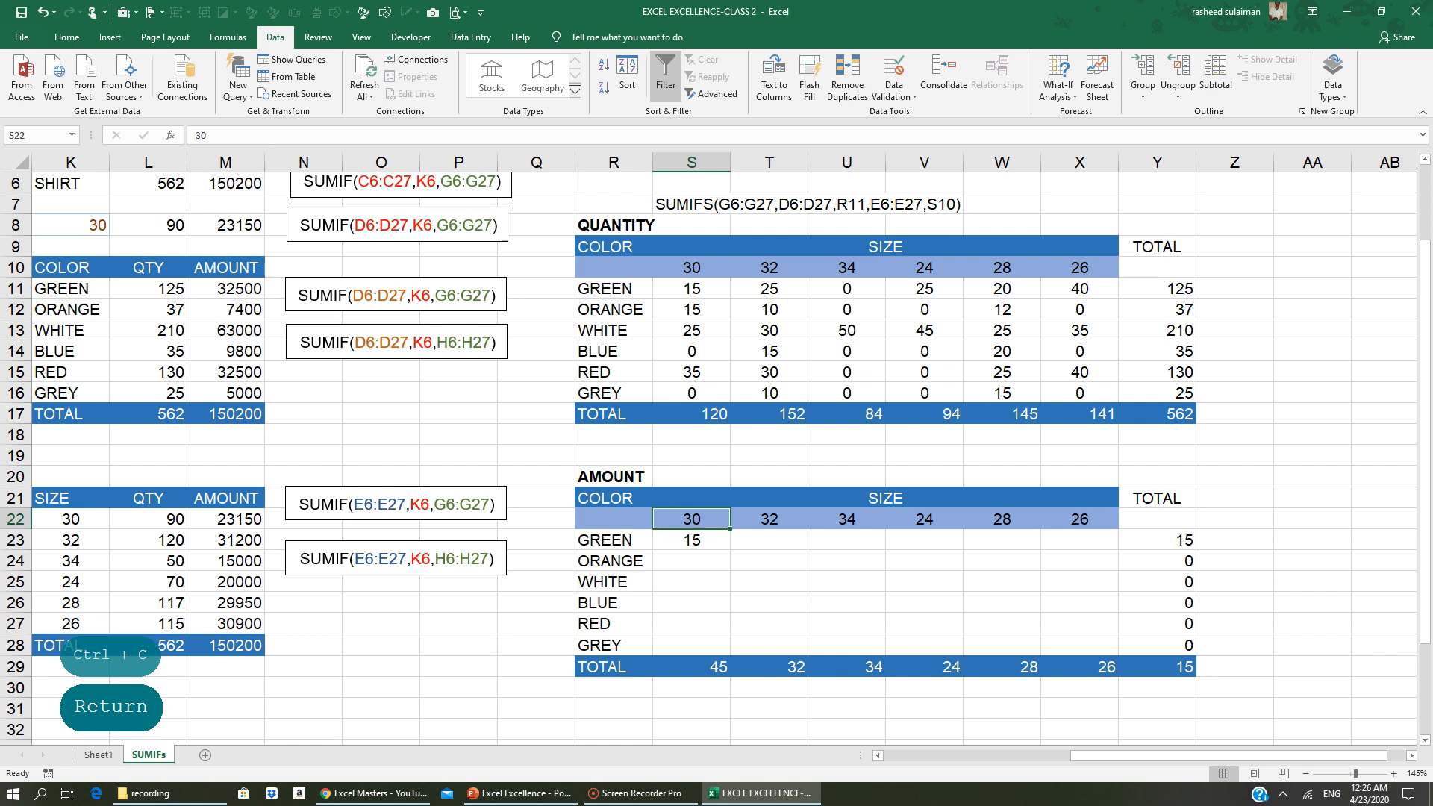
{"action": "left_click", "coordinate": [692, 542]}
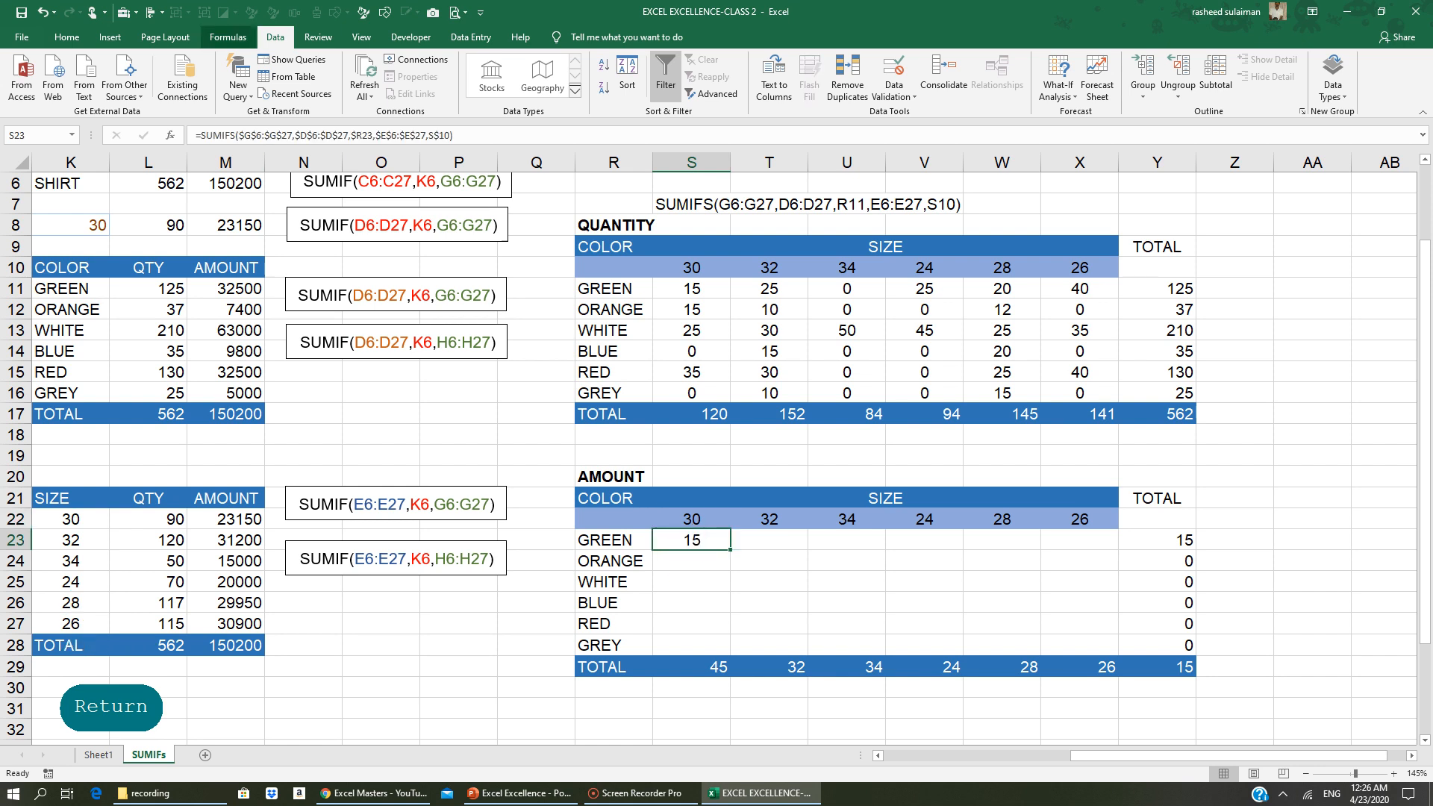
{"action": "left_click", "coordinate": [296, 136]}
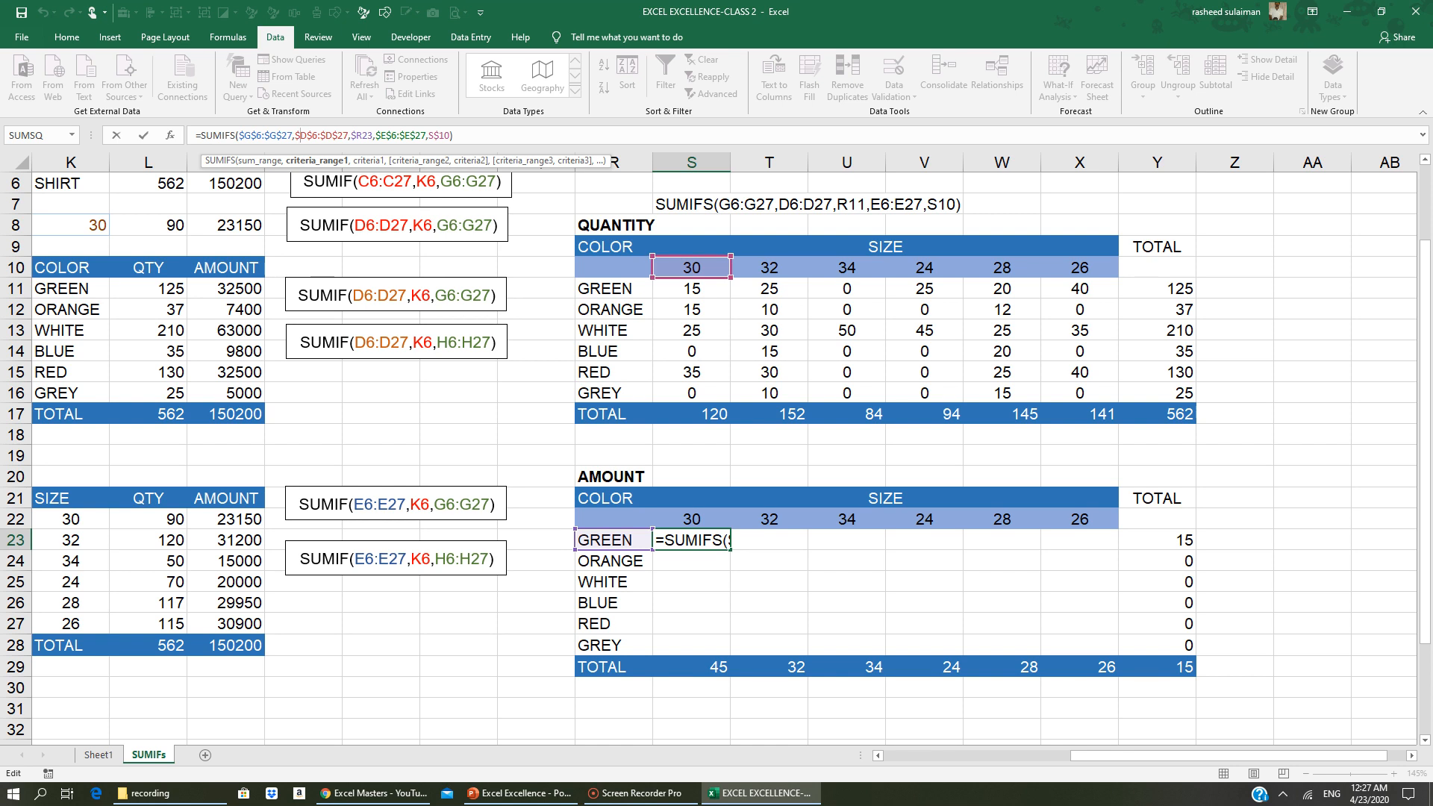
{"action": "left_click_drag", "start_coordinate": [694, 277], "coordinate": [710, 519]}
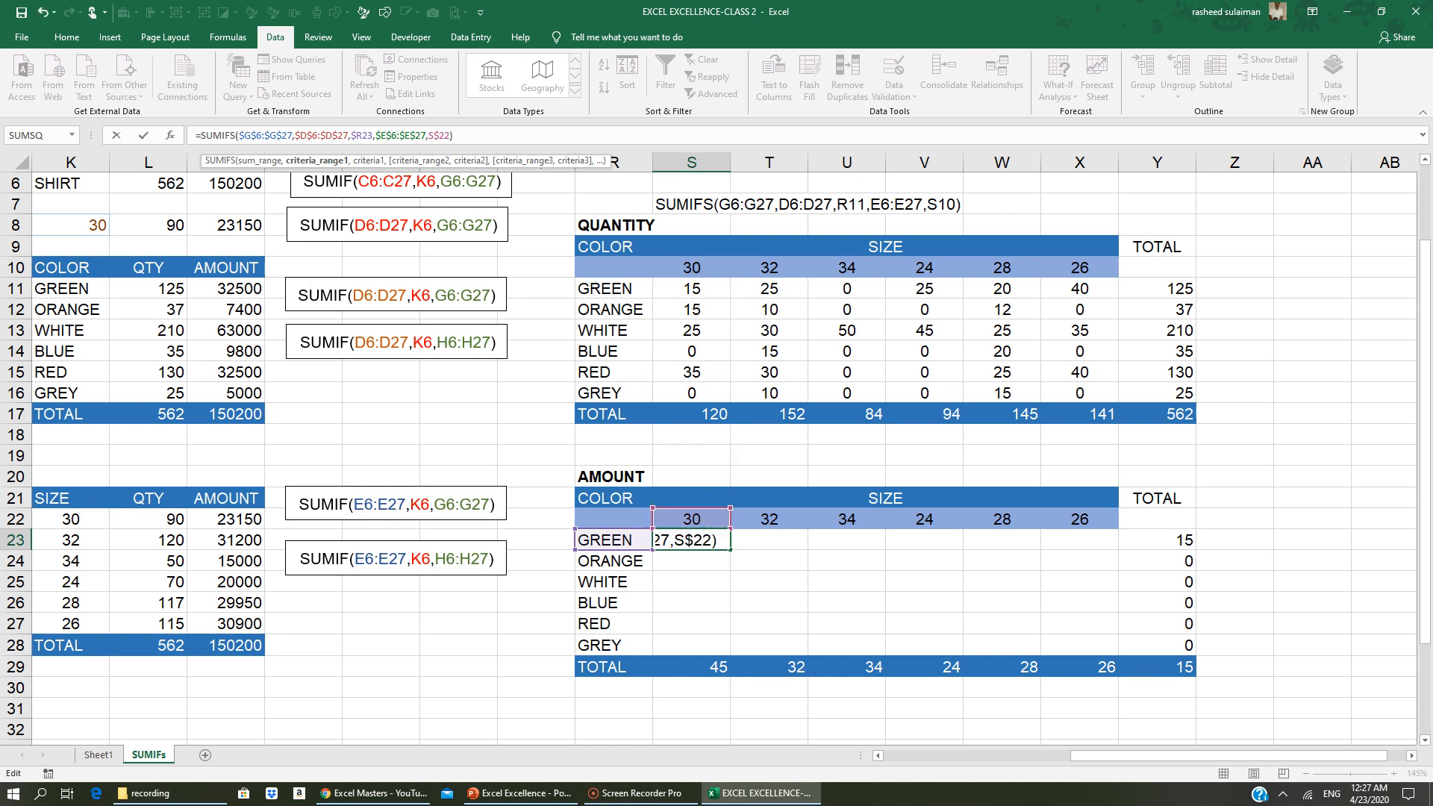
{"action": "key", "text": "Return"}
{"action": "left_click", "coordinate": [694, 540]}
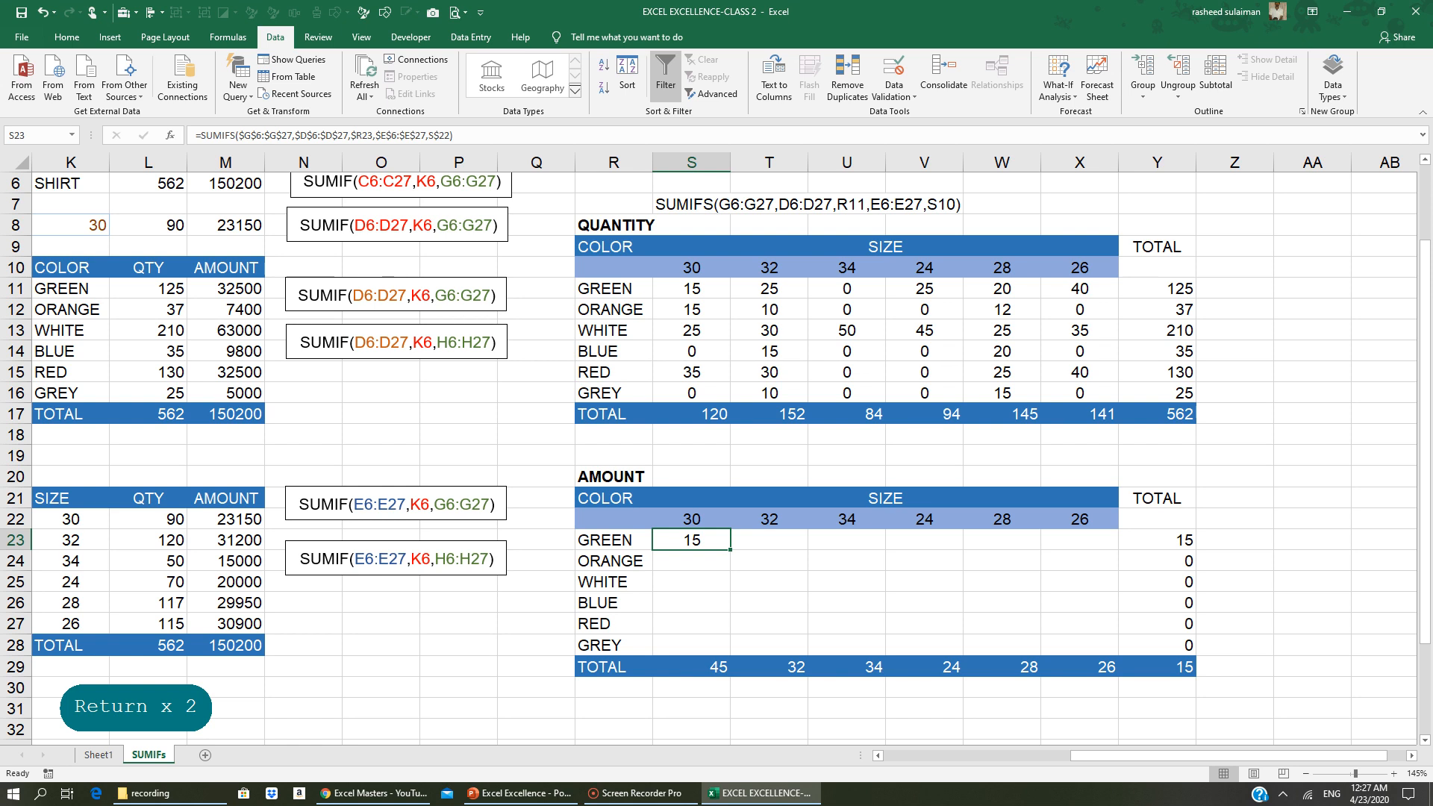
Change the sum range of the S23 SUMIFS formula to the sales register's amount column, $H$6:$H$27
{"action": "left_click", "coordinate": [879, 756]}
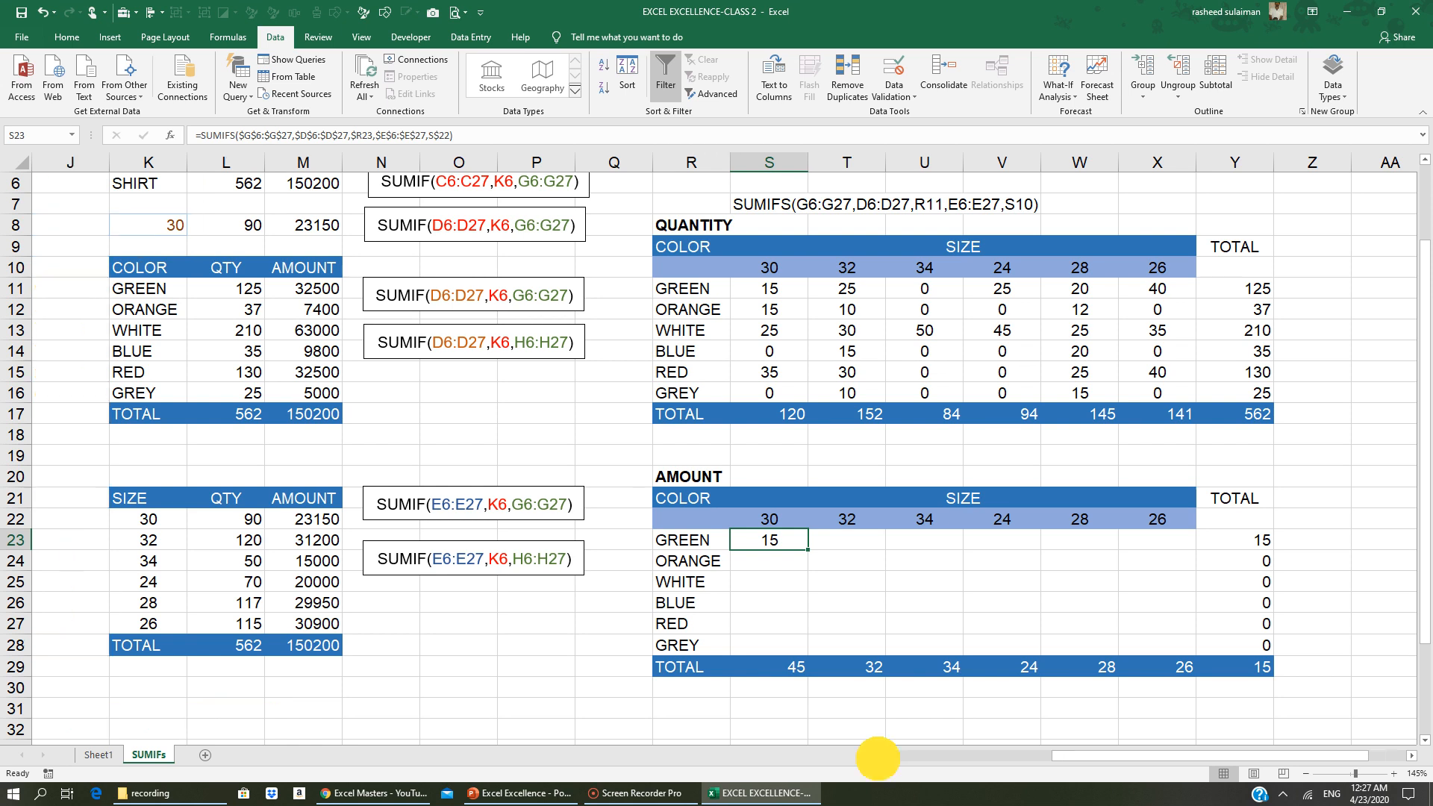
{"action": "scroll", "coordinate": [822, 478], "scroll_direction": "up", "scroll_amount": 2}
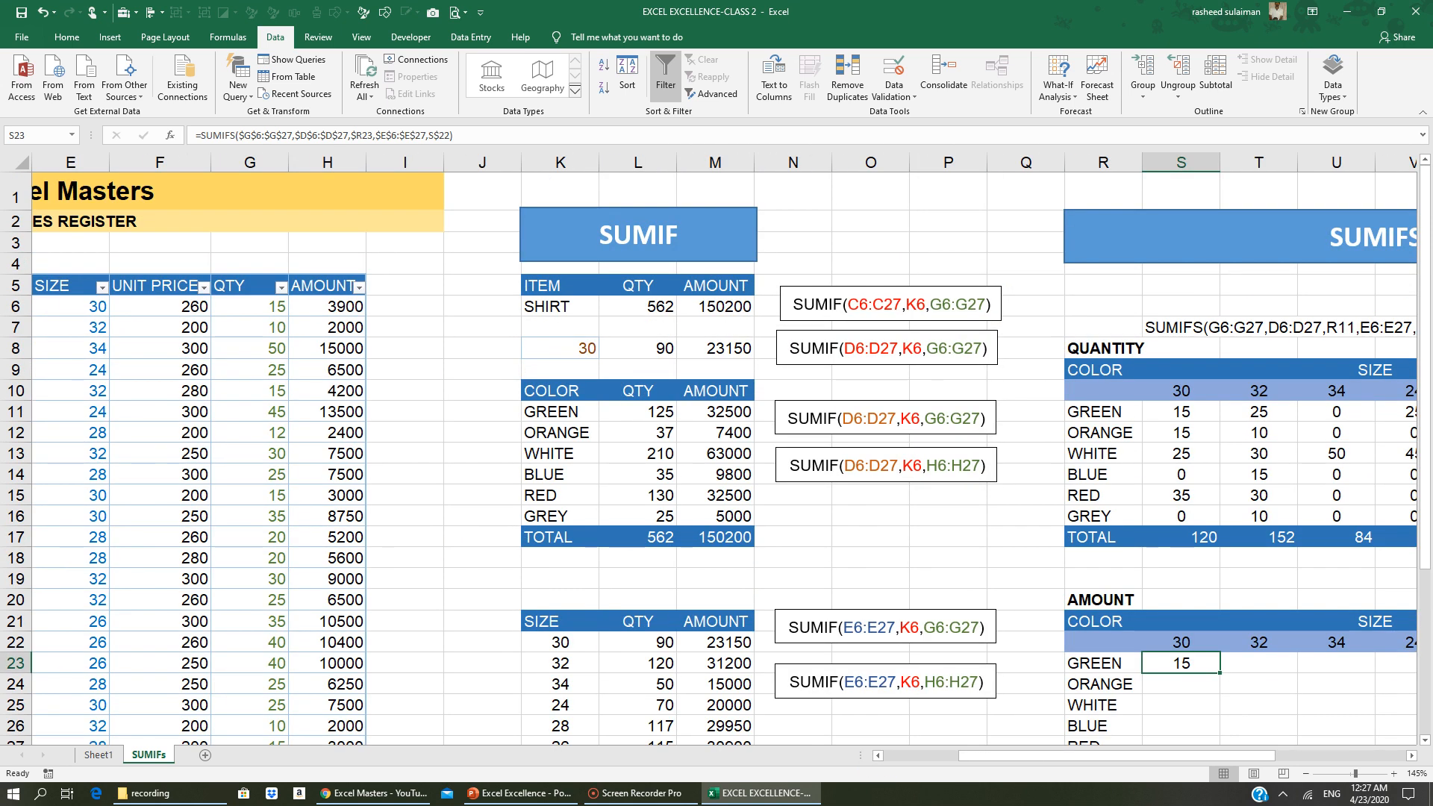
{"action": "left_click", "coordinate": [318, 290]}
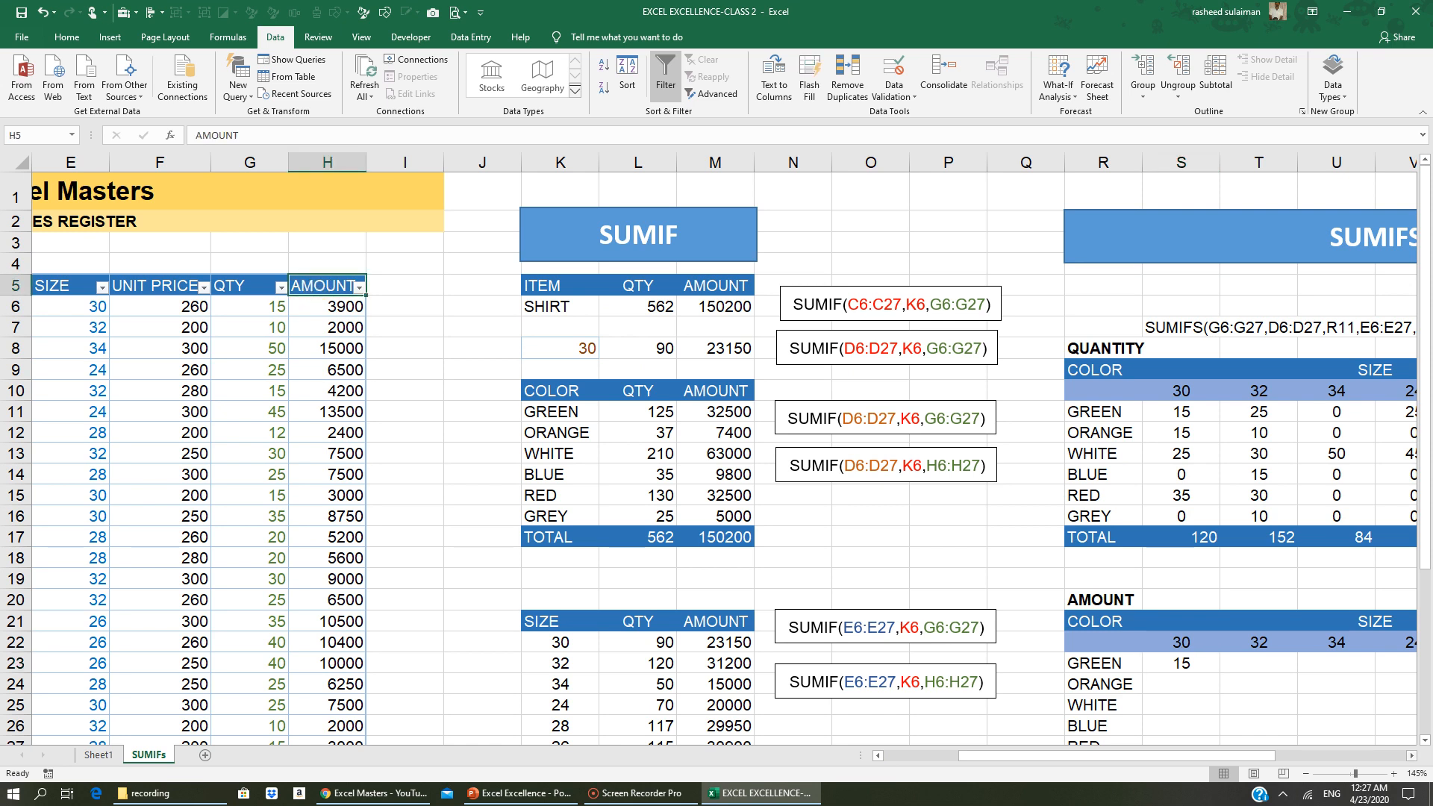
{"action": "left_click", "coordinate": [1412, 756]}
{"action": "left_click", "coordinate": [1412, 757]}
{"action": "left_click", "coordinate": [1003, 664]}
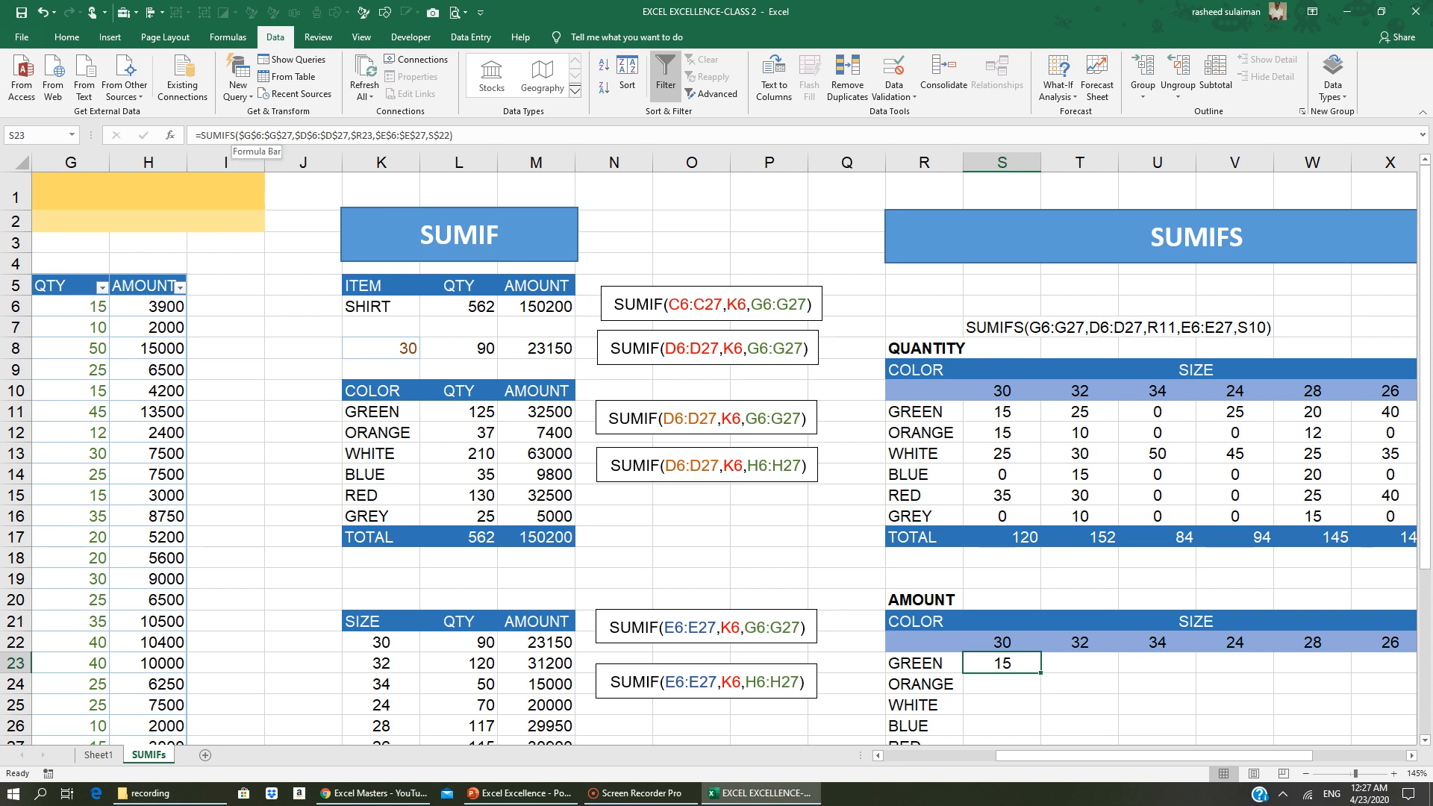
{"action": "left_click", "coordinate": [251, 135]}
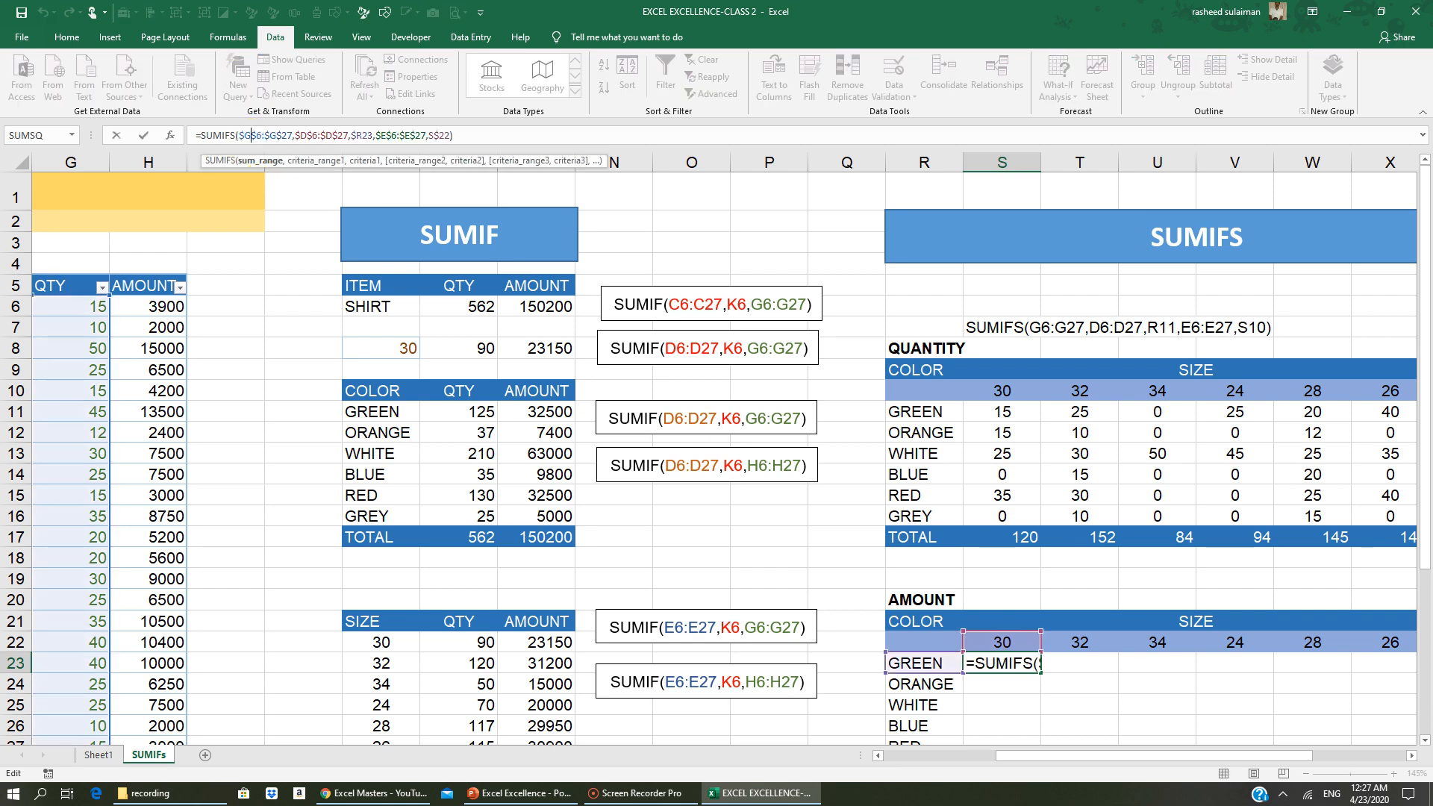
{"action": "key", "text": "BackSpace"}
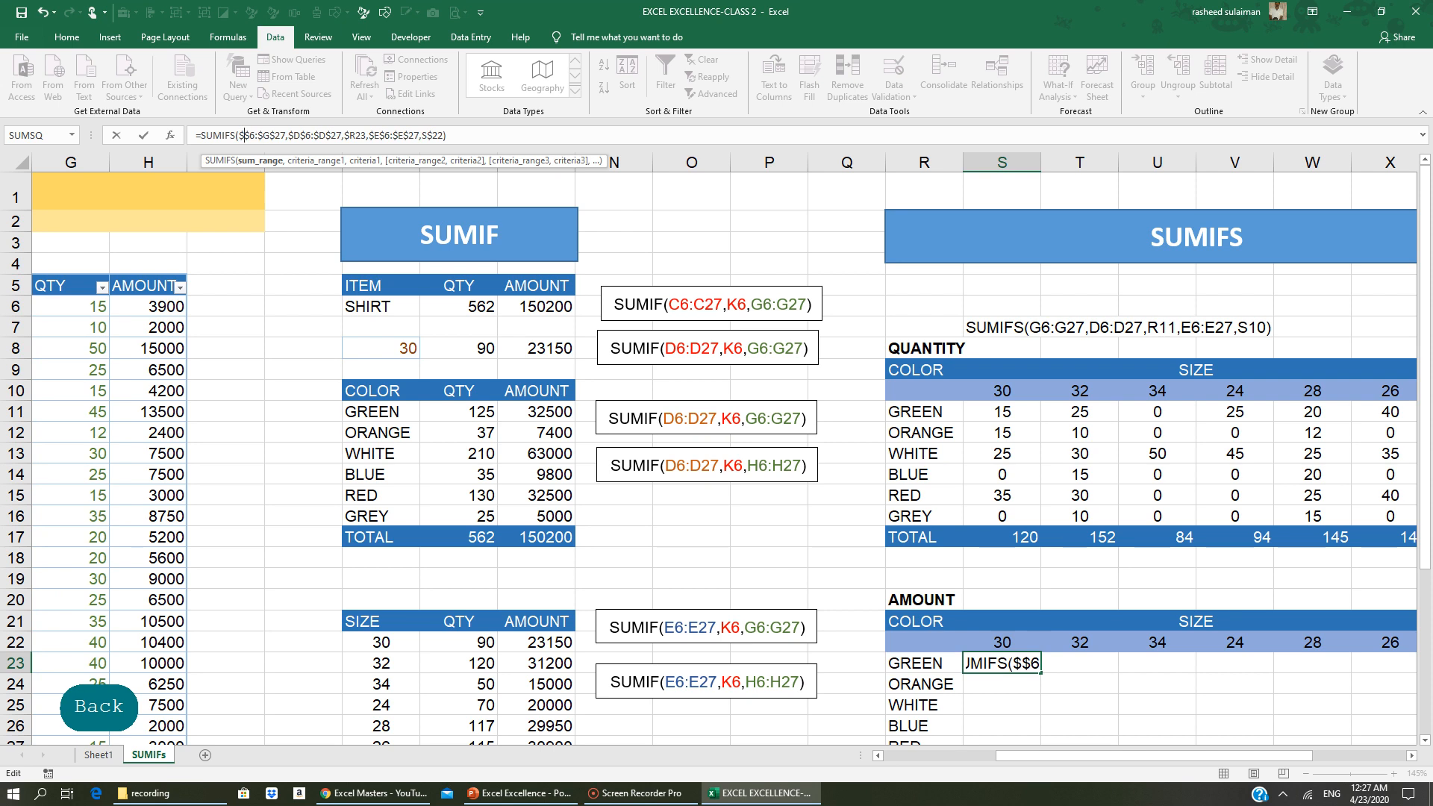
{"action": "type", "text": "G"}
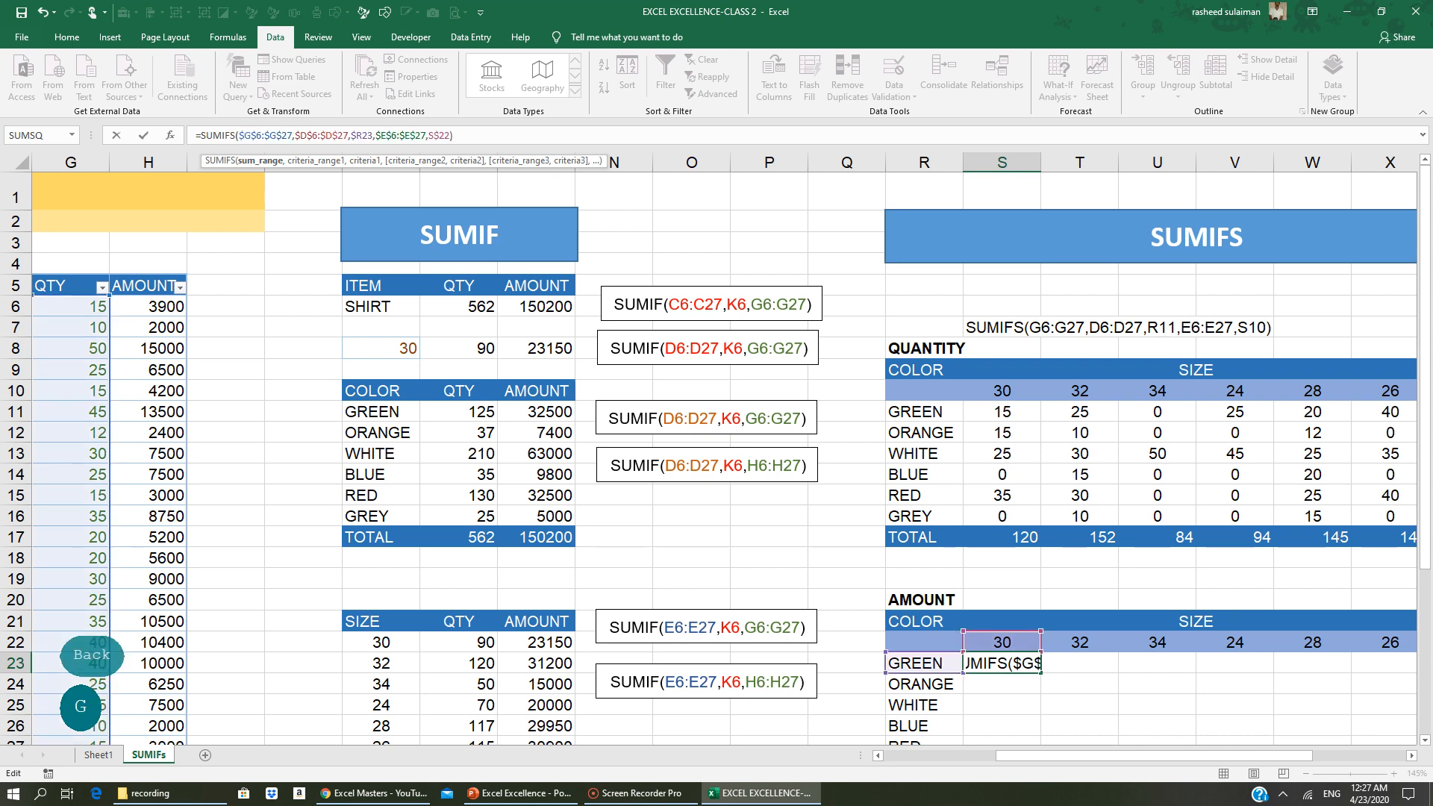
{"action": "left_click_drag", "start_coordinate": [110, 389], "coordinate": [145, 390]}
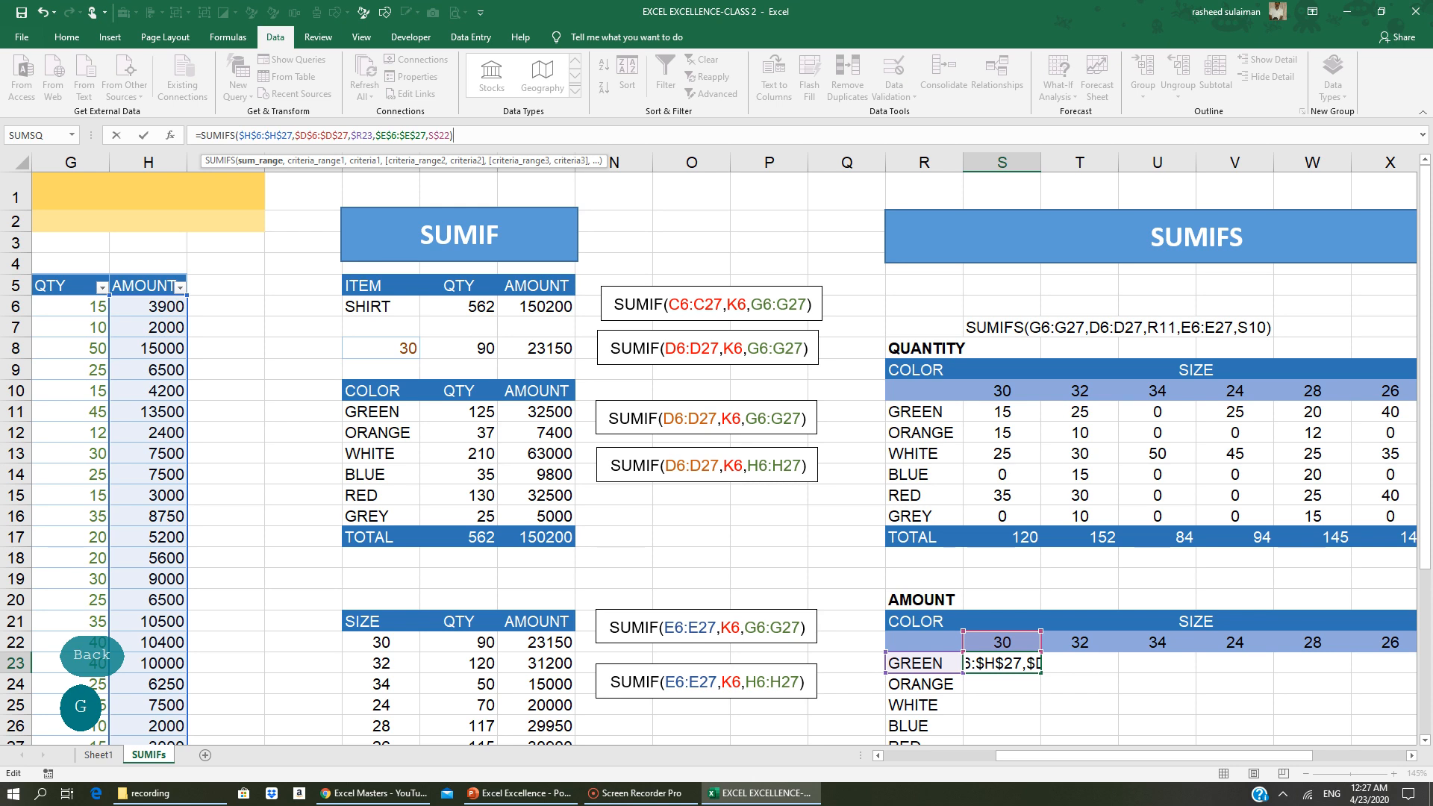
{"action": "key", "text": "Return"}
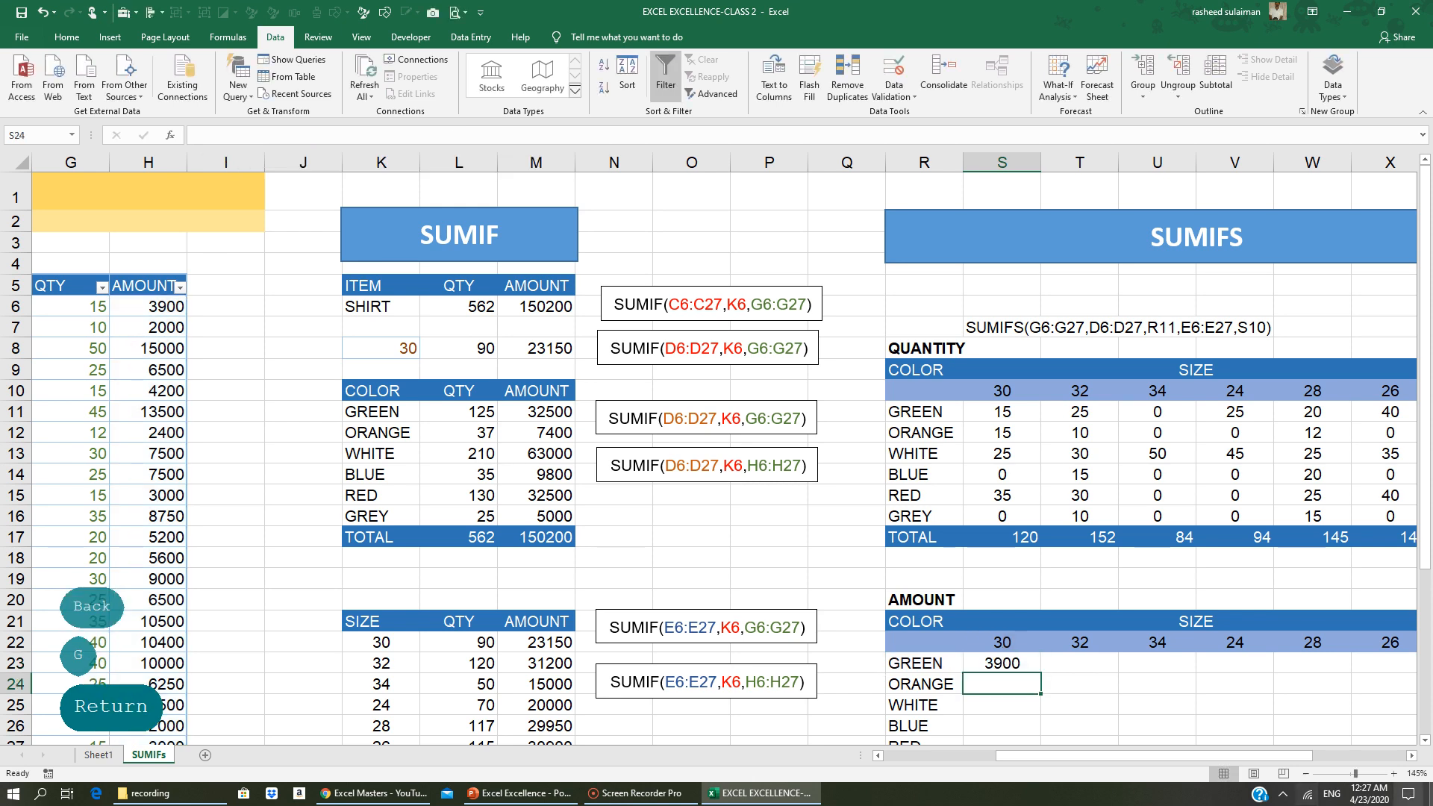
Fill the S23 SUMIFS formula across all sizes and down all colors of the amount table, through X28
{"action": "scroll", "coordinate": [717, 448], "scroll_direction": "down", "scroll_amount": 2}
{"action": "scroll", "coordinate": [716, 448], "scroll_direction": "right", "scroll_amount": 3}
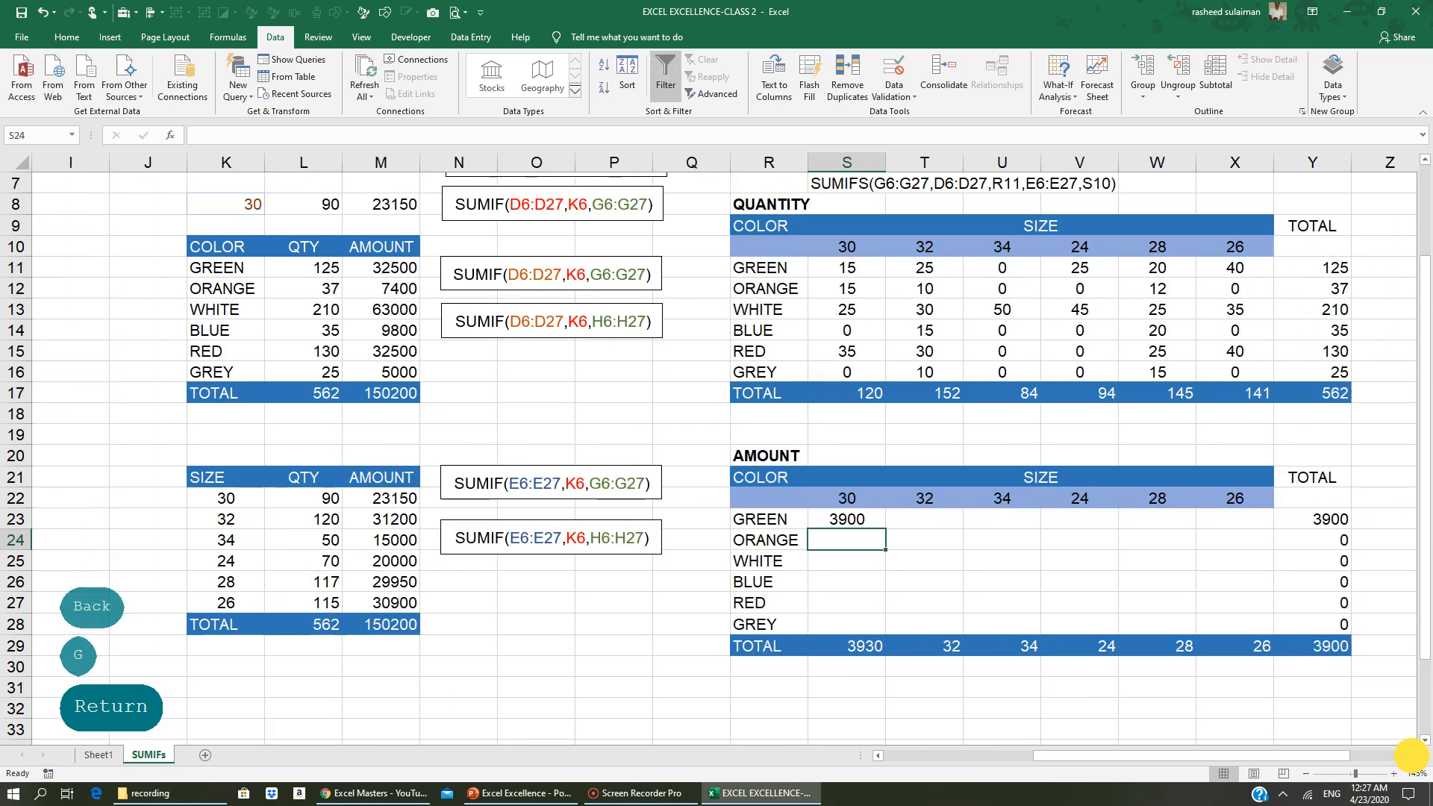
{"action": "left_click", "coordinate": [776, 518]}
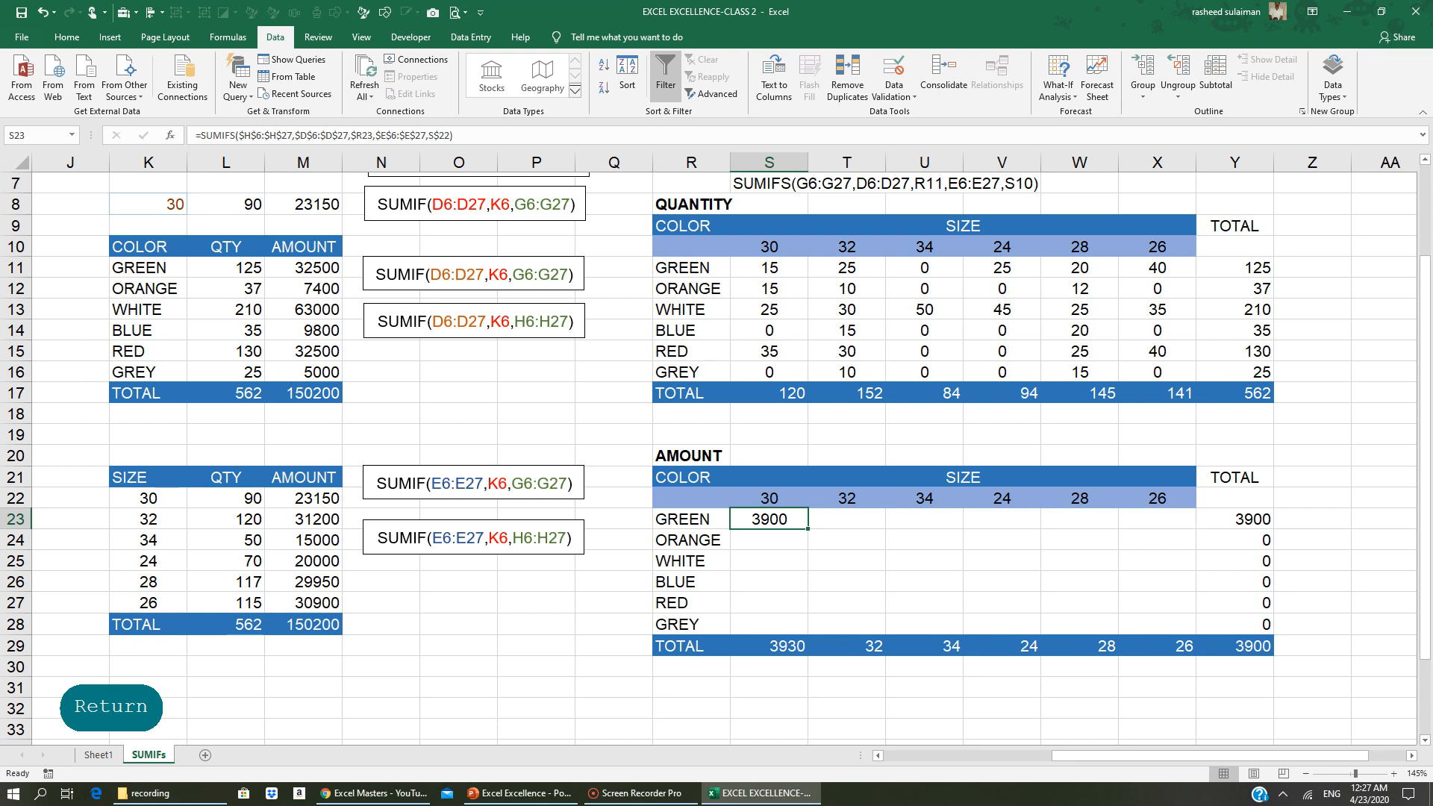
{"action": "left_click_drag", "start_coordinate": [808, 529], "coordinate": [1197, 633]}
{"action": "left_click", "coordinate": [1127, 705]}
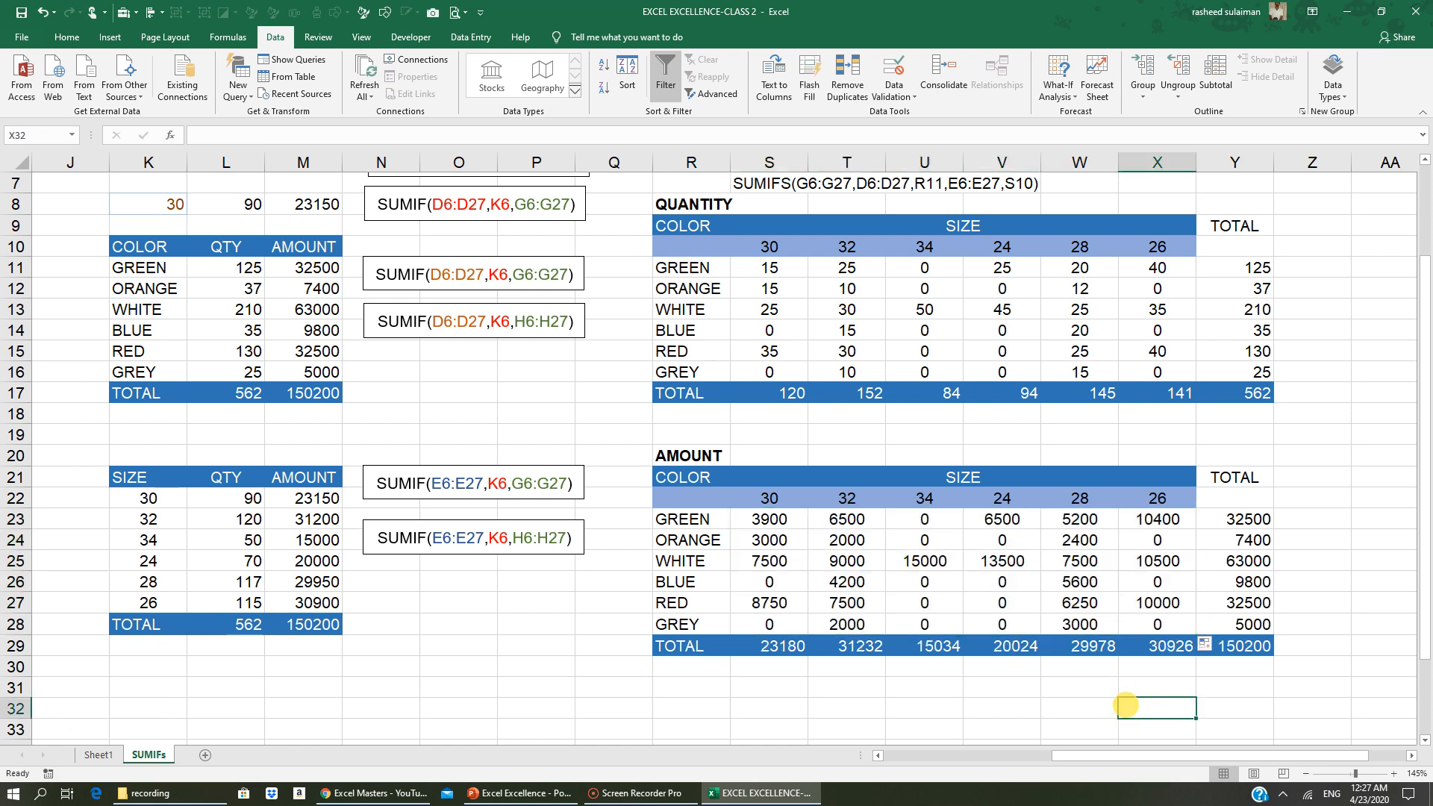
Check a filled amount cell and its size header, and compare the amount table's grand total with the sales register's total amount
{"action": "left_click", "coordinate": [925, 582]}
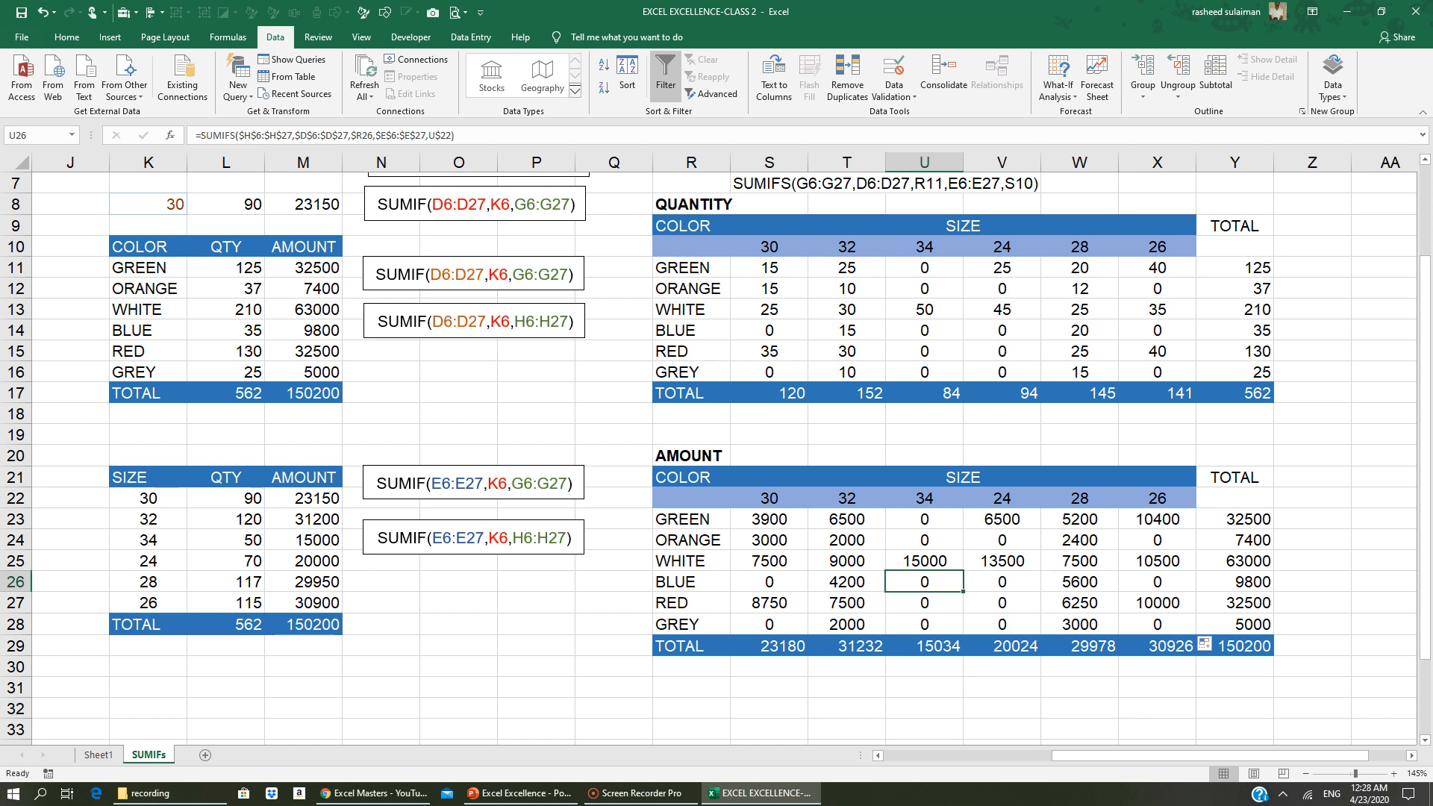
{"action": "left_click", "coordinate": [926, 496]}
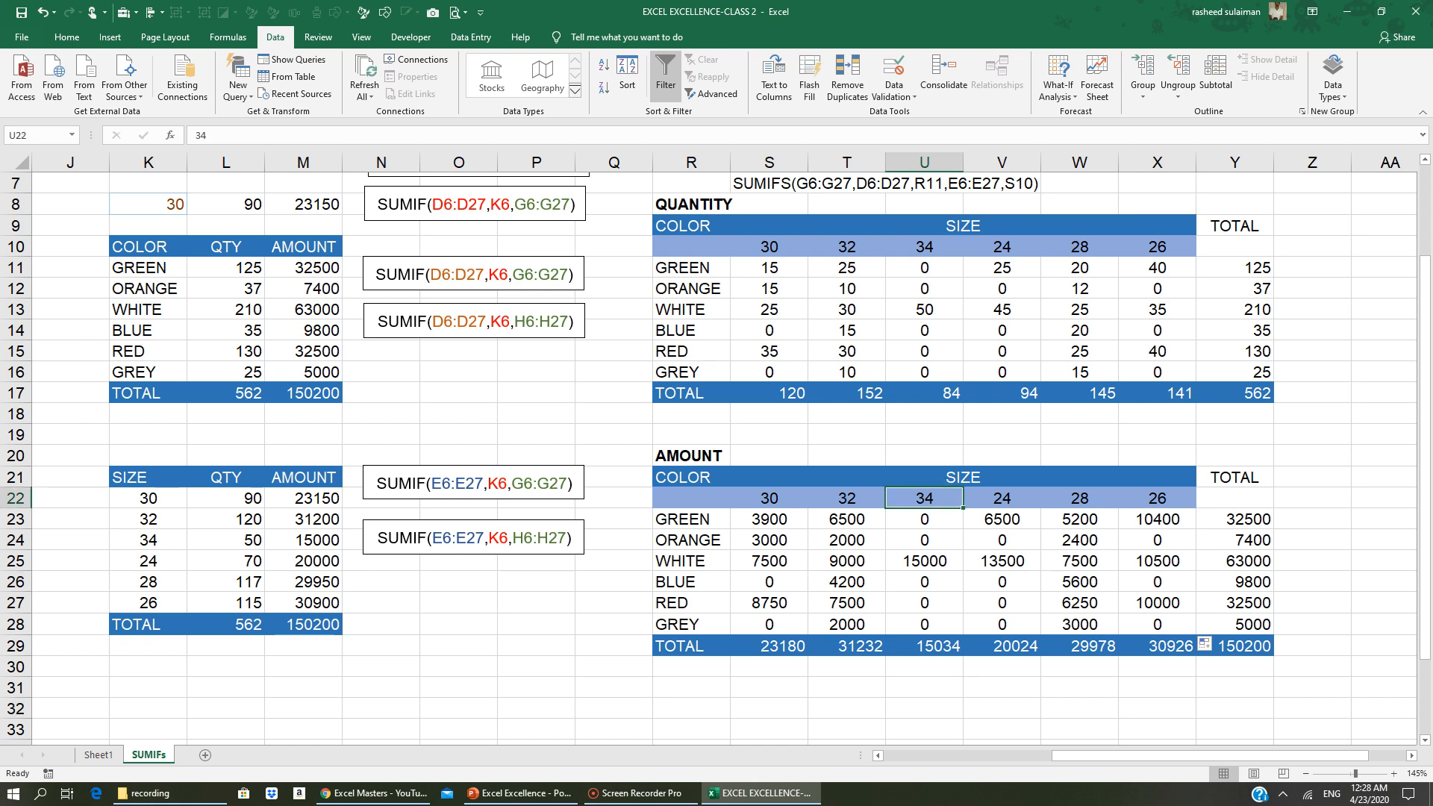
{"action": "left_click", "coordinate": [1232, 645]}
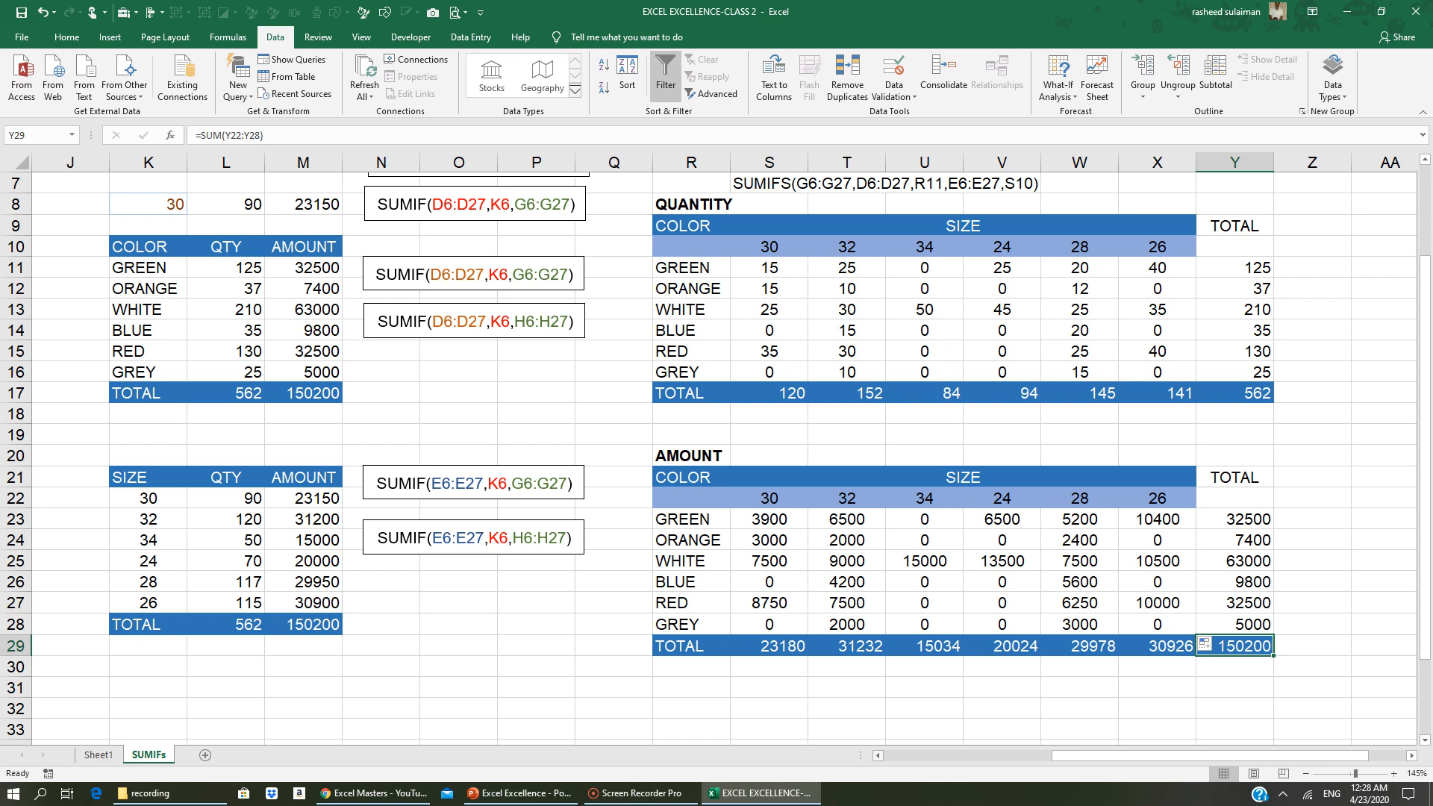
{"action": "left_click", "coordinate": [879, 755]}
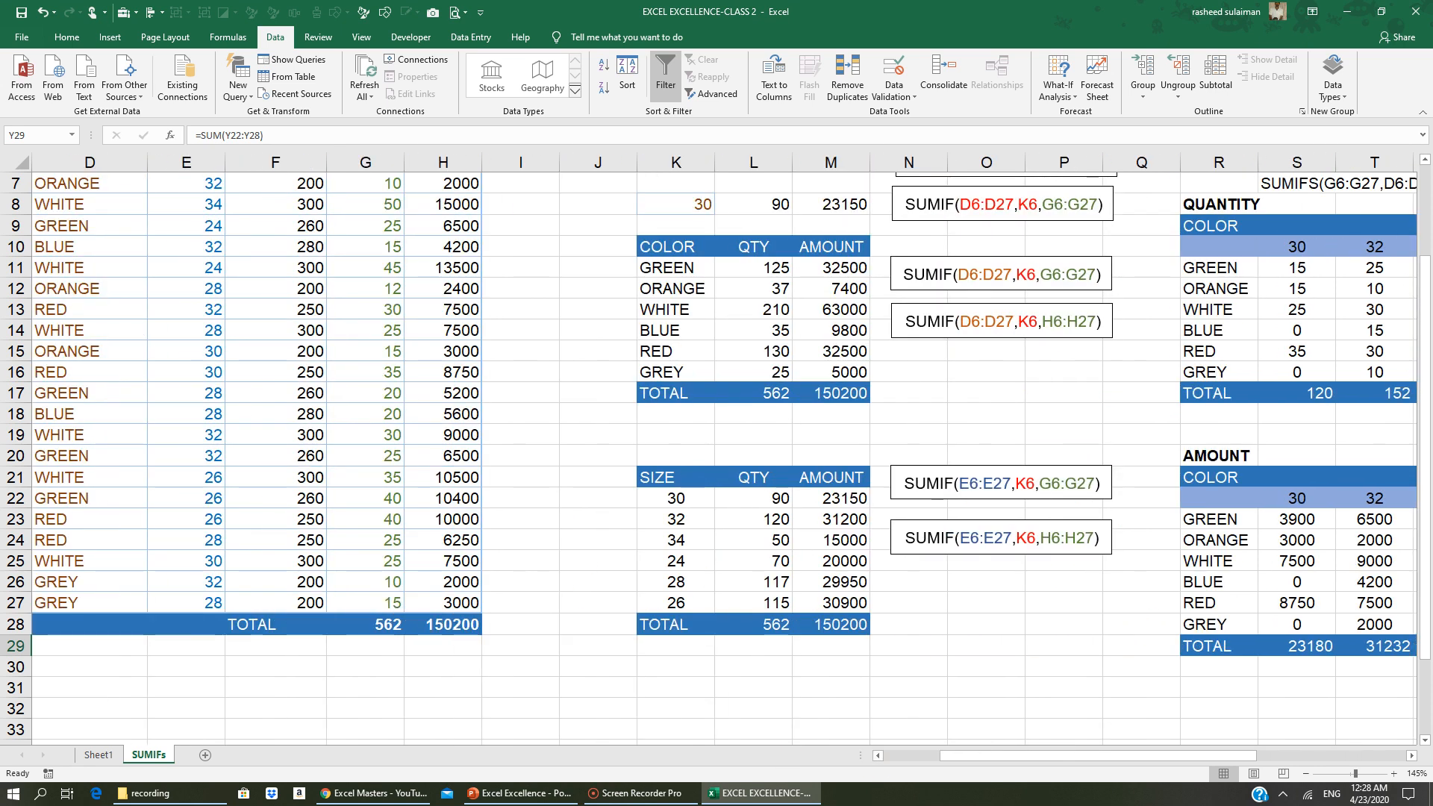
{"action": "left_click", "coordinate": [459, 625]}
Compare the quantity table's grand total in Y17 with the sales register's total quantity in G28
{"action": "left_click", "coordinate": [1411, 756]}
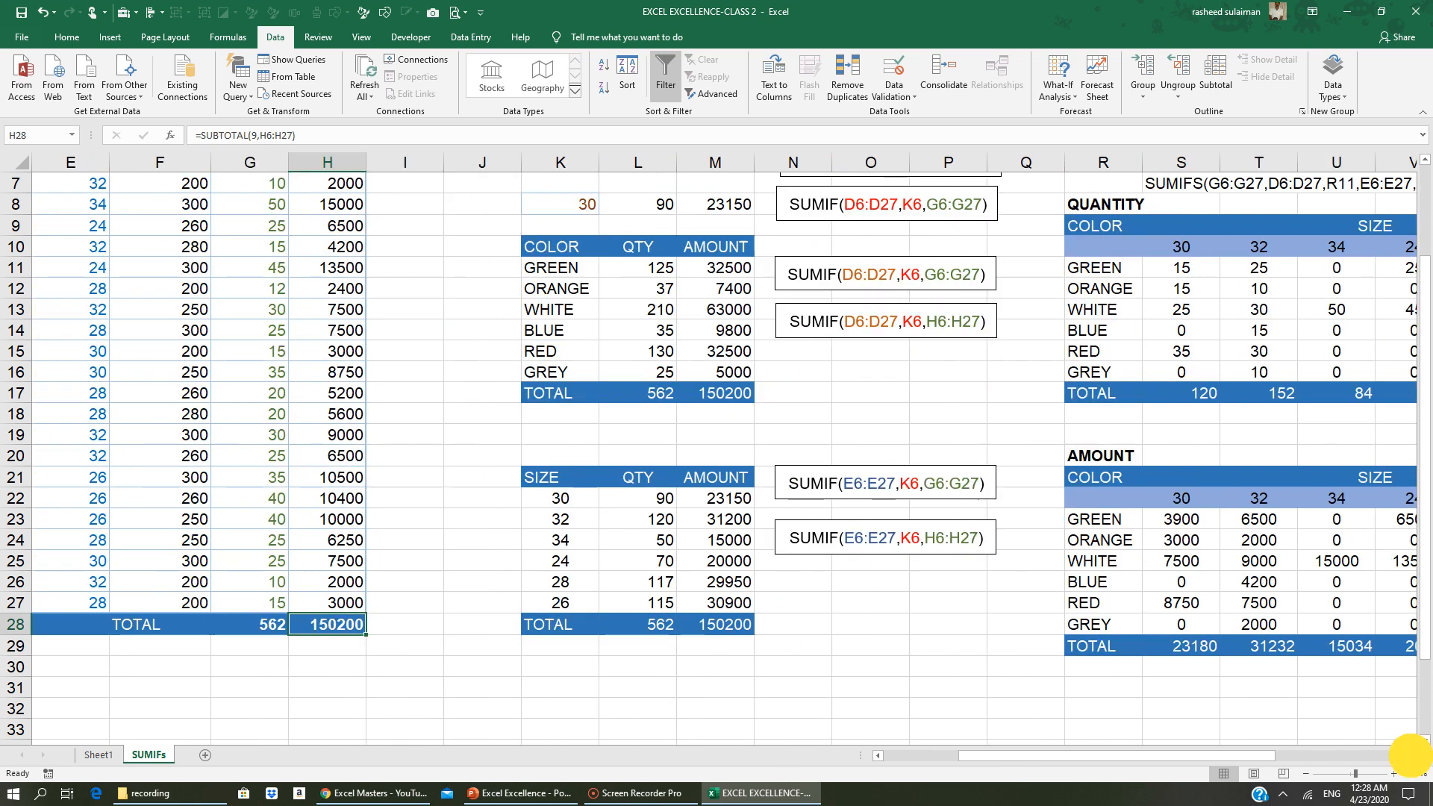
{"action": "left_click", "coordinate": [1411, 755]}
{"action": "left_click", "coordinate": [1410, 756]}
{"action": "left_click", "coordinate": [1411, 756]}
{"action": "left_click", "coordinate": [1411, 755]}
{"action": "left_click", "coordinate": [1320, 385]}
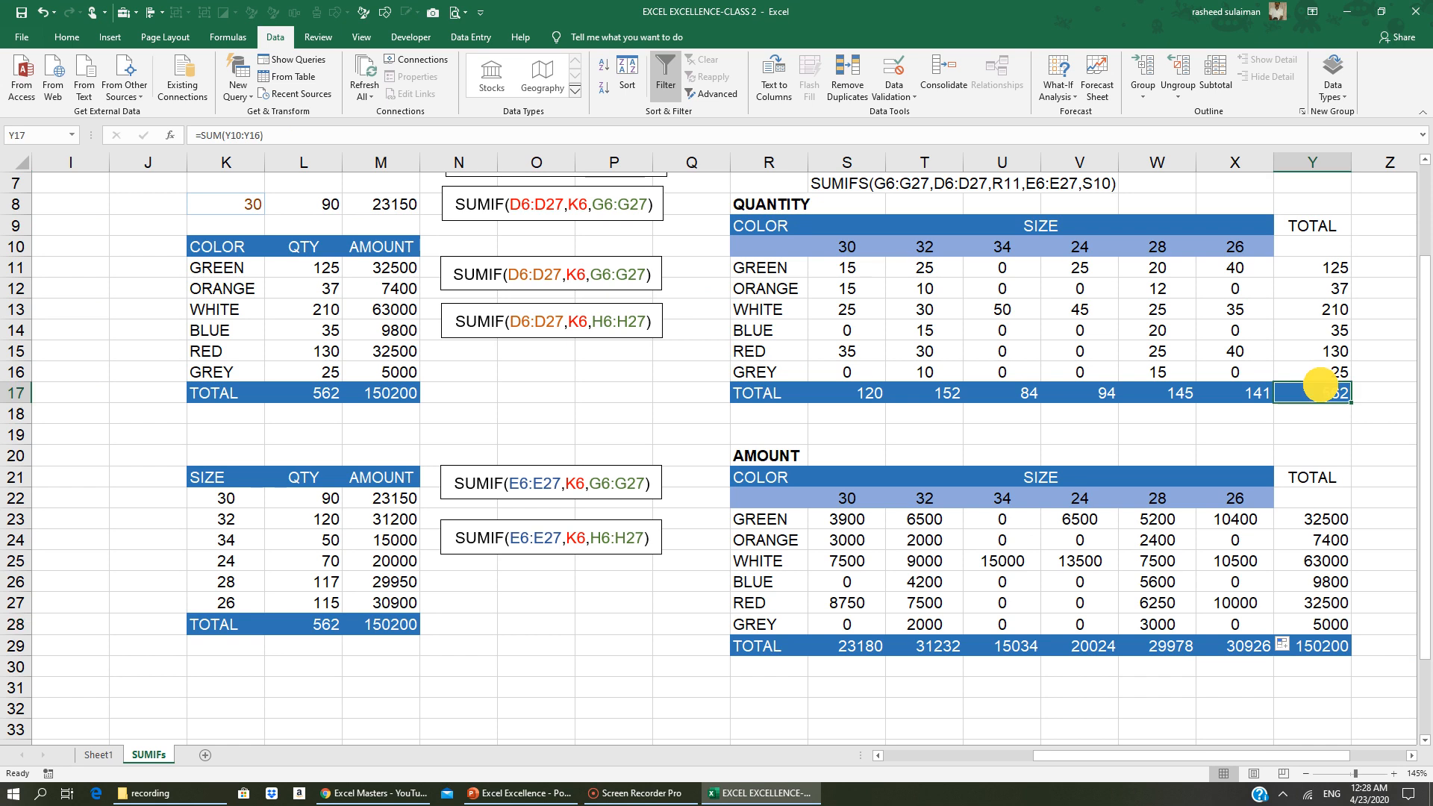
{"action": "left_click", "coordinate": [878, 755]}
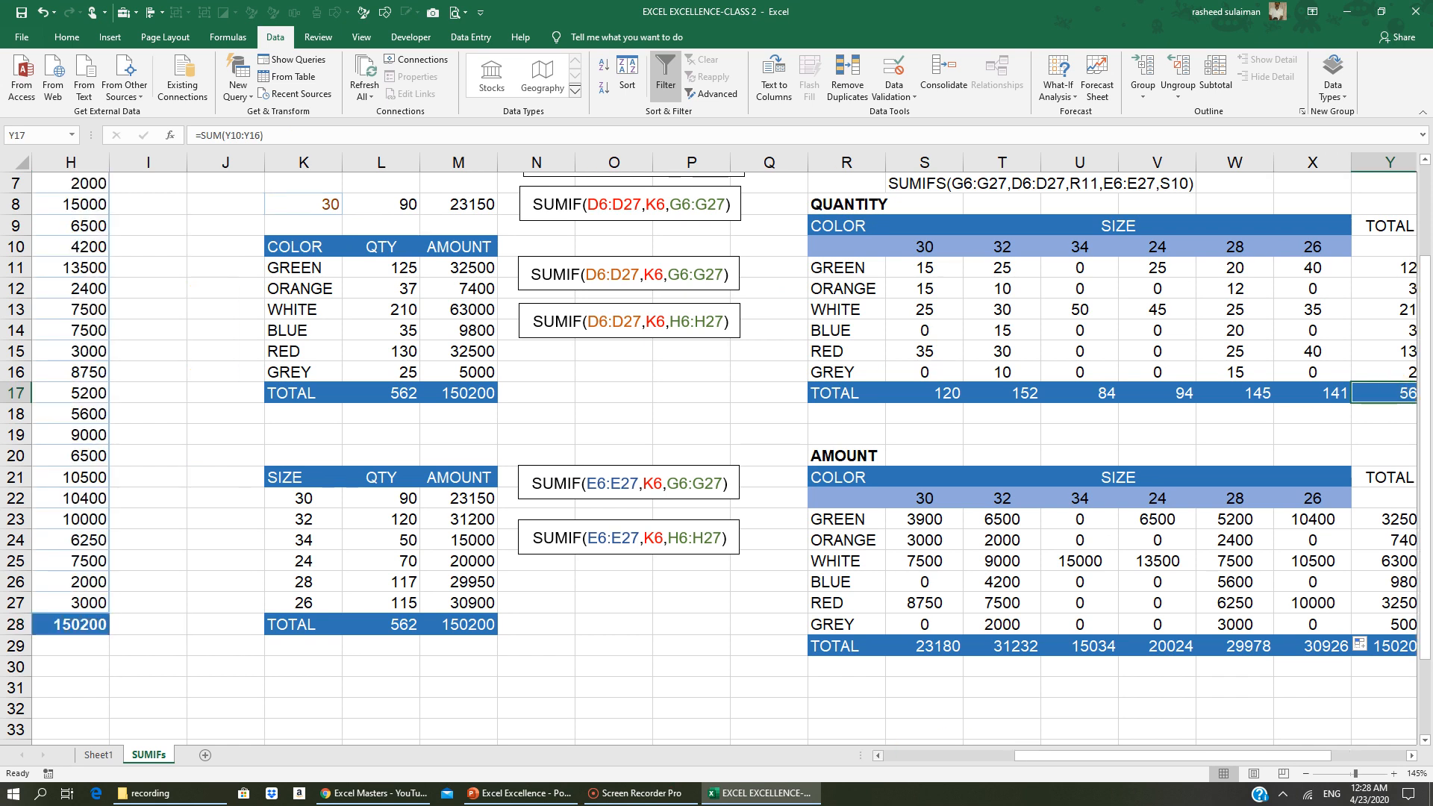
{"action": "left_click", "coordinate": [878, 755]}
{"action": "left_click", "coordinate": [82, 633]}
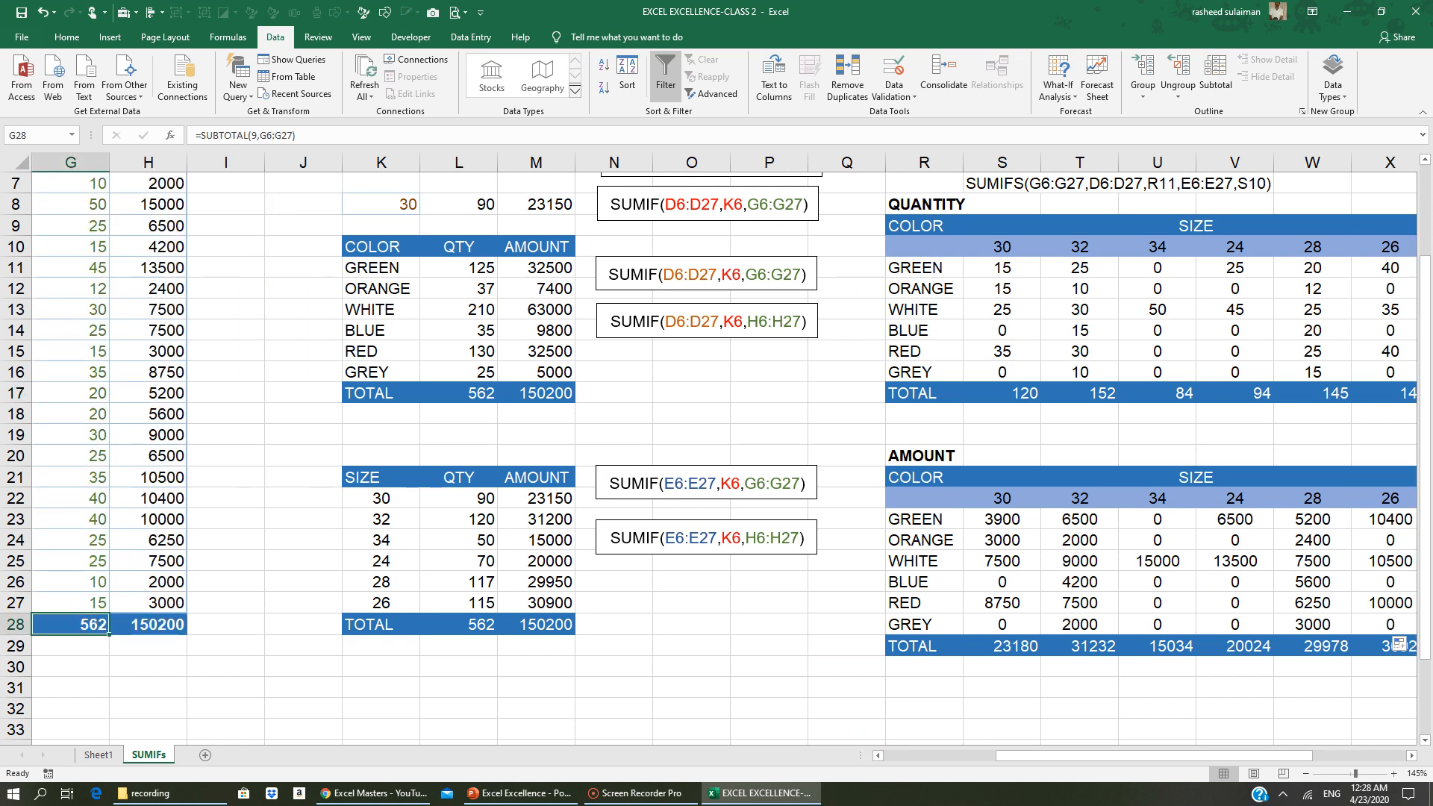
{"action": "scroll", "coordinate": [82, 633], "scroll_direction": "up", "scroll_amount": 2}
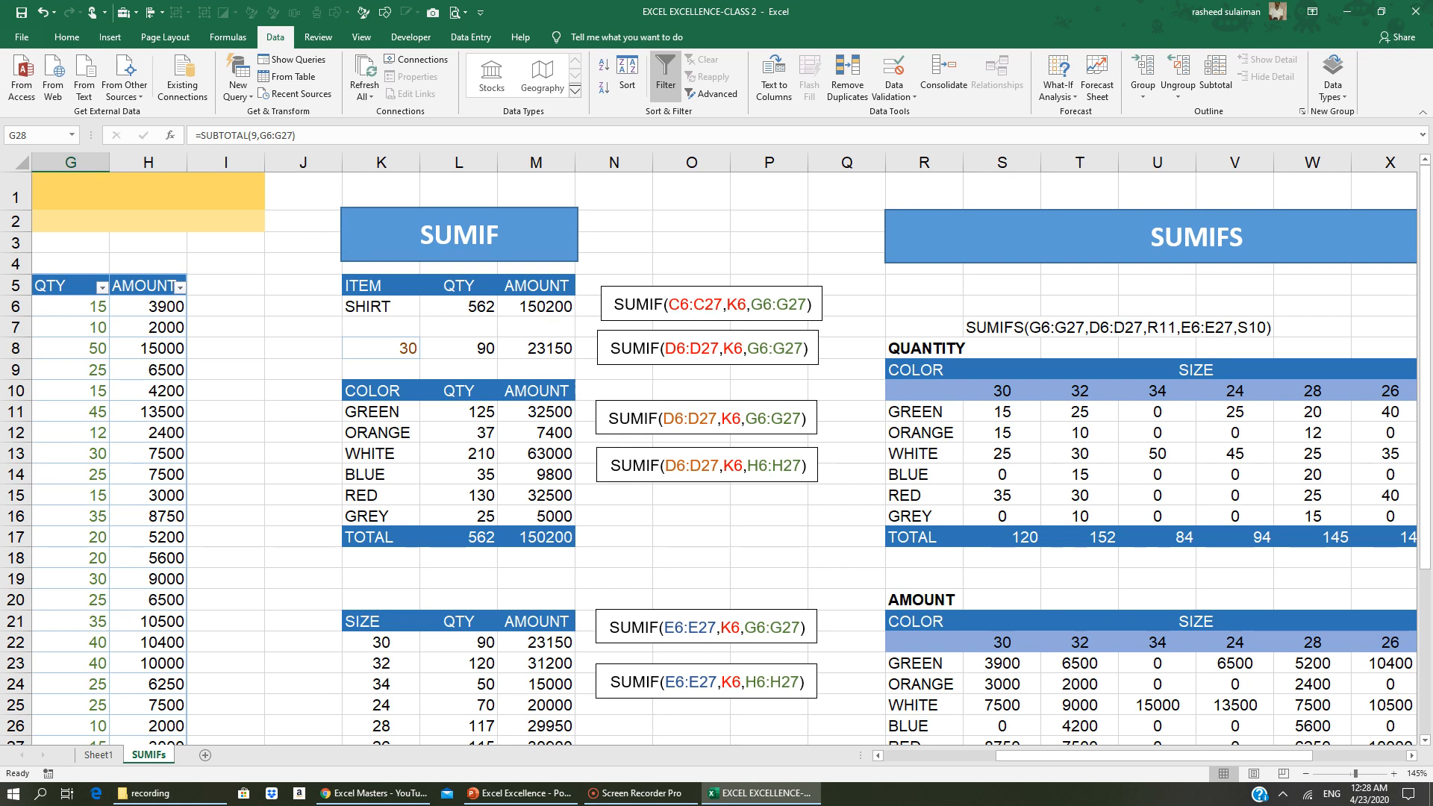
{"action": "left_click", "coordinate": [1411, 755]}
{"action": "left_click", "coordinate": [1413, 757]}
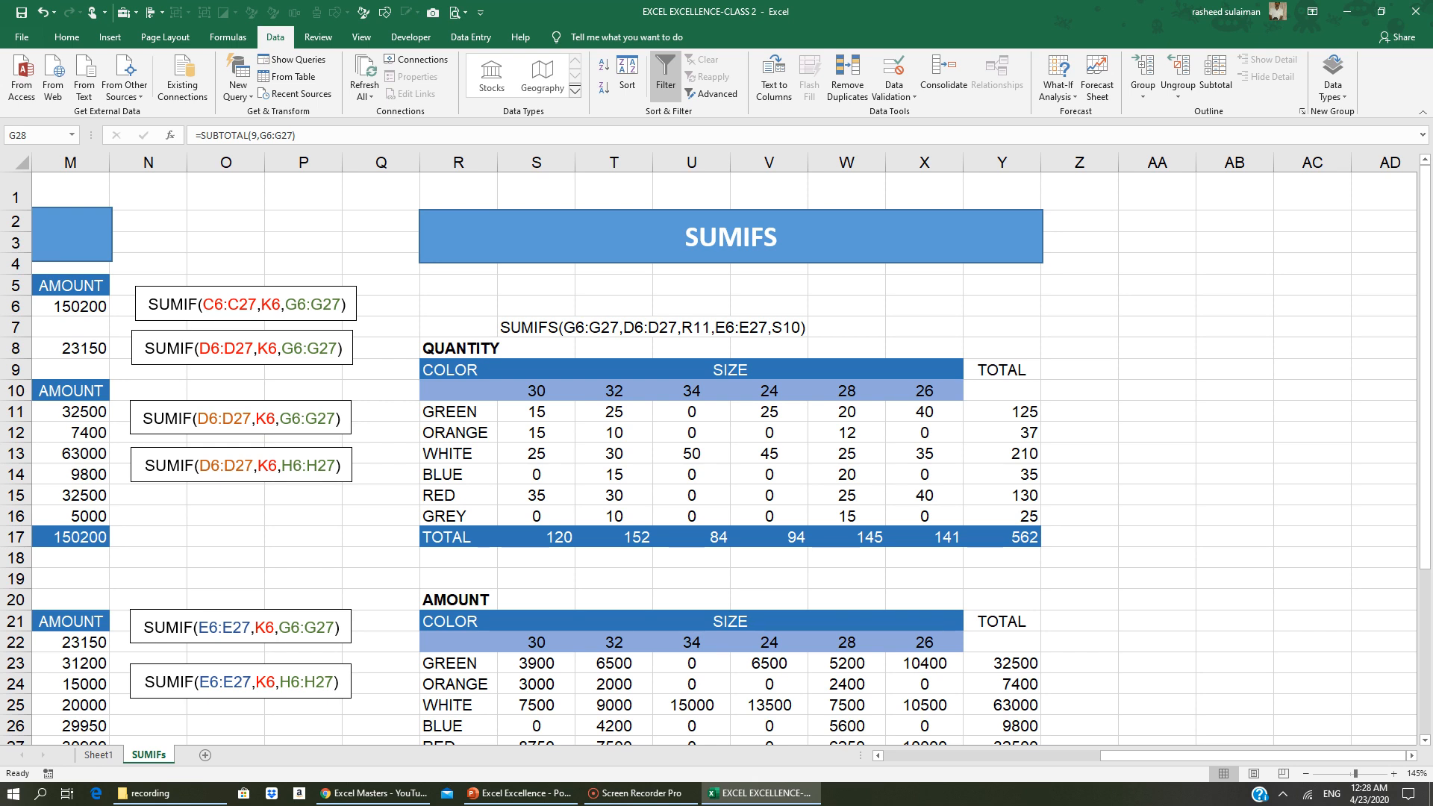
Insert a new column before SIZE in the sales register and head it COUNTRY
{"action": "left_click", "coordinate": [879, 756]}
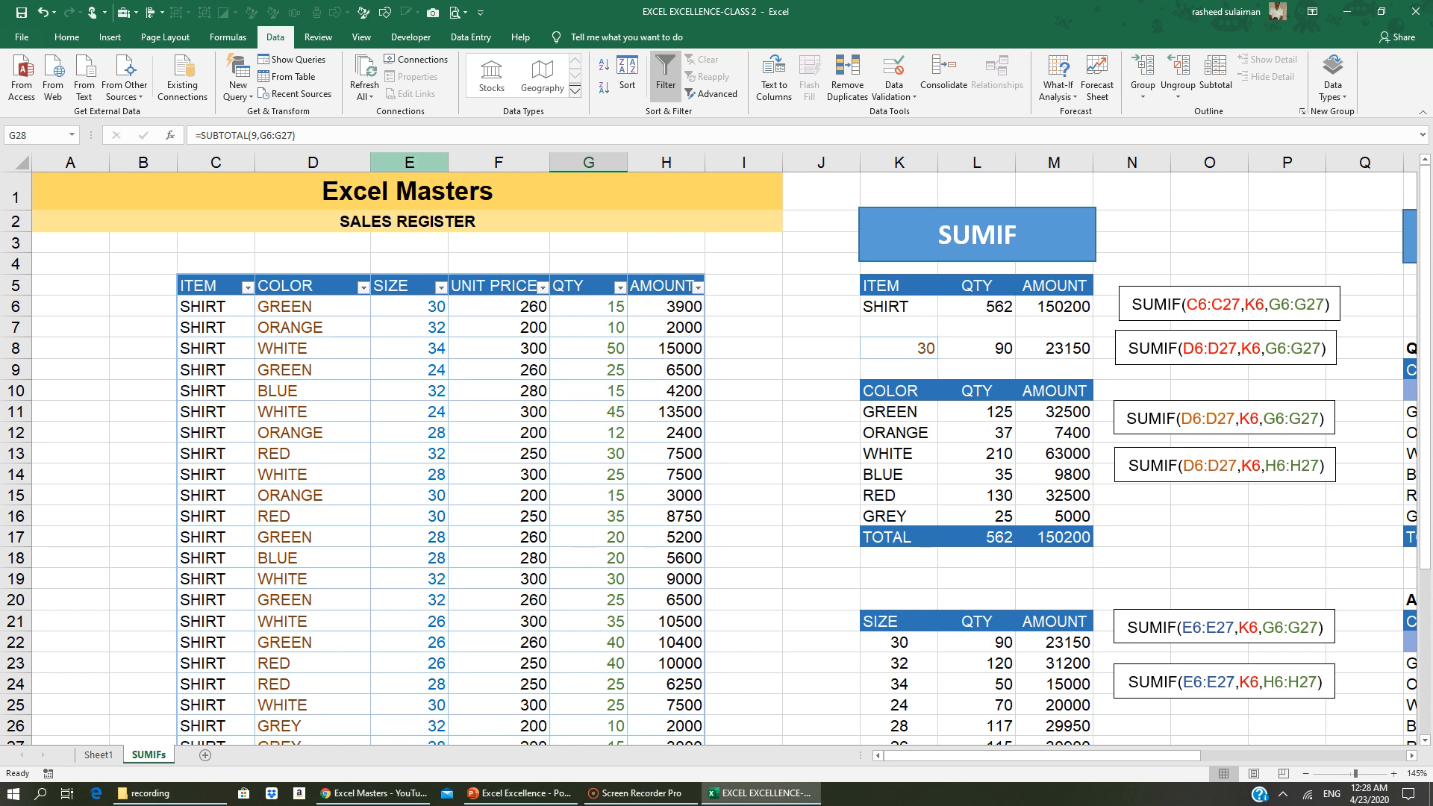
{"action": "left_click", "coordinate": [410, 162]}
{"action": "right_click", "coordinate": [416, 164]}
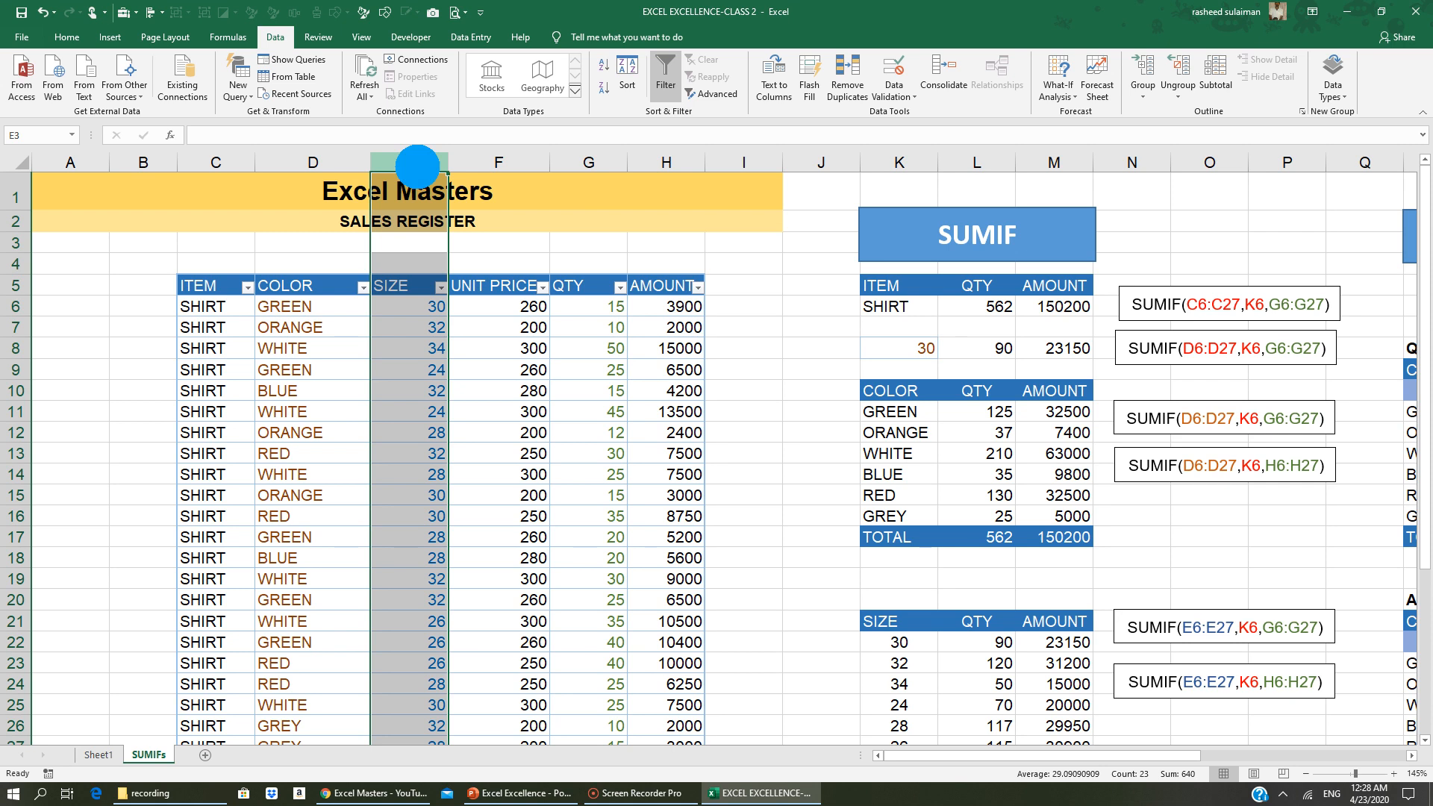
{"action": "left_click", "coordinate": [453, 271]}
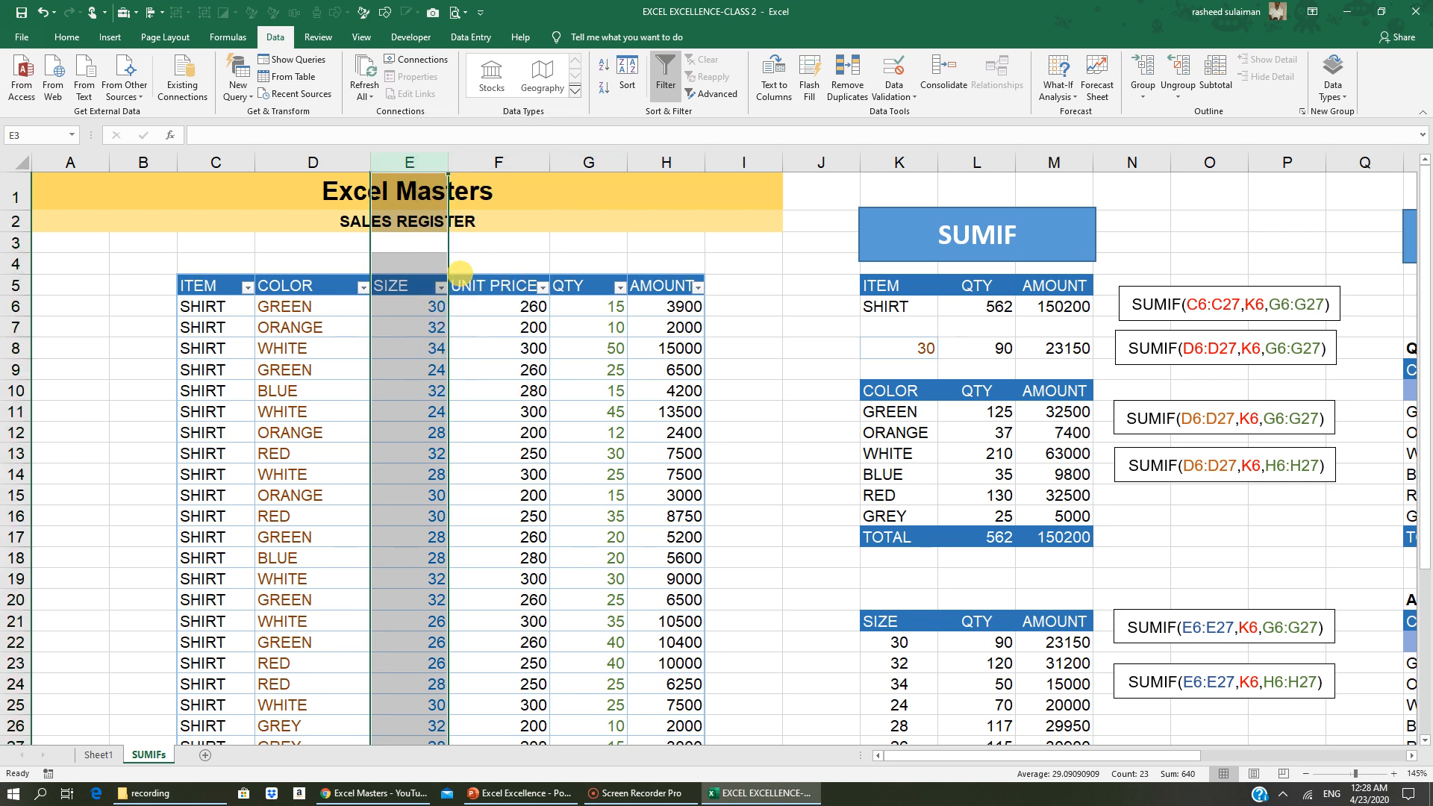
{"action": "left_click", "coordinate": [428, 285]}
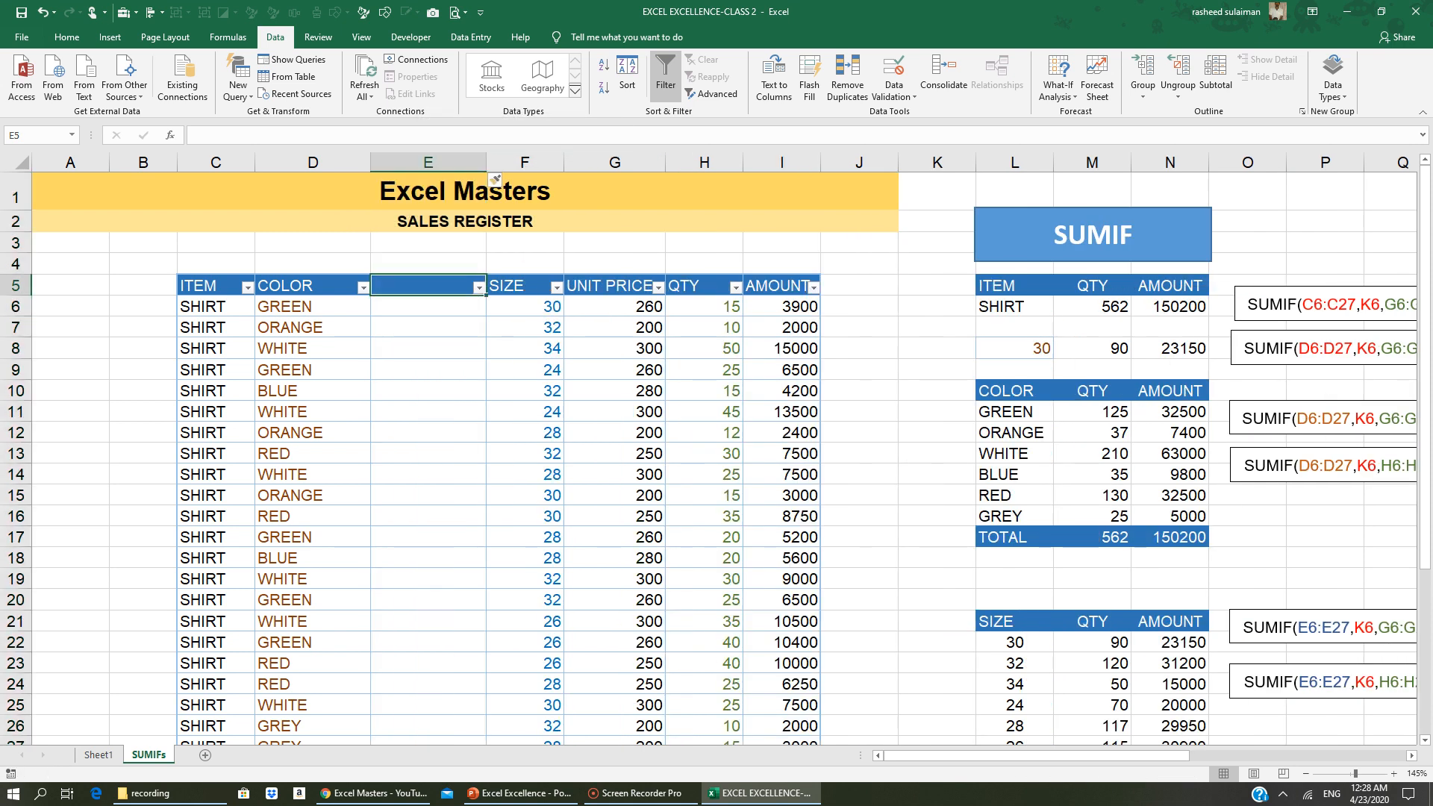
{"action": "type", "text": "COUNTRY"}
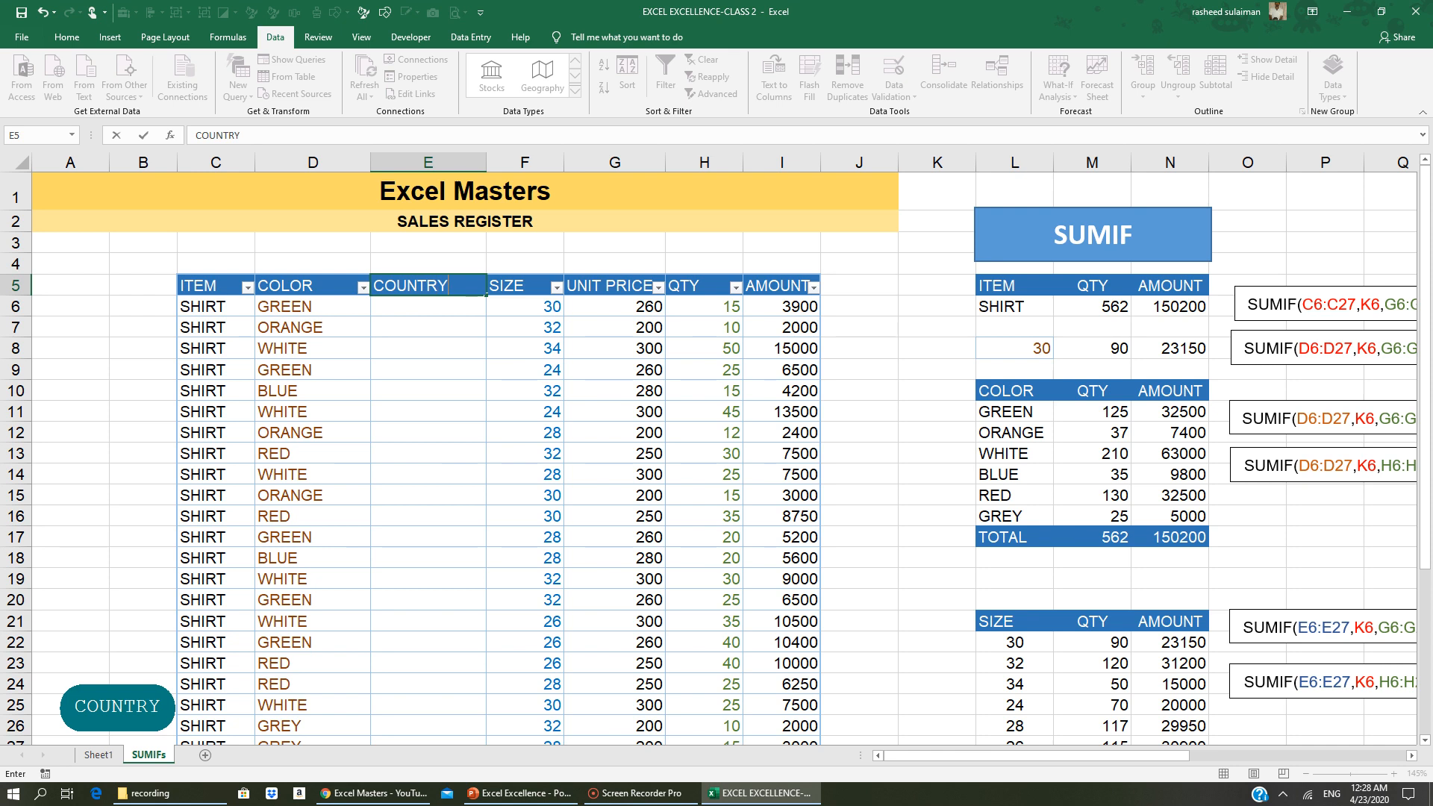
{"action": "key", "text": "Return"}
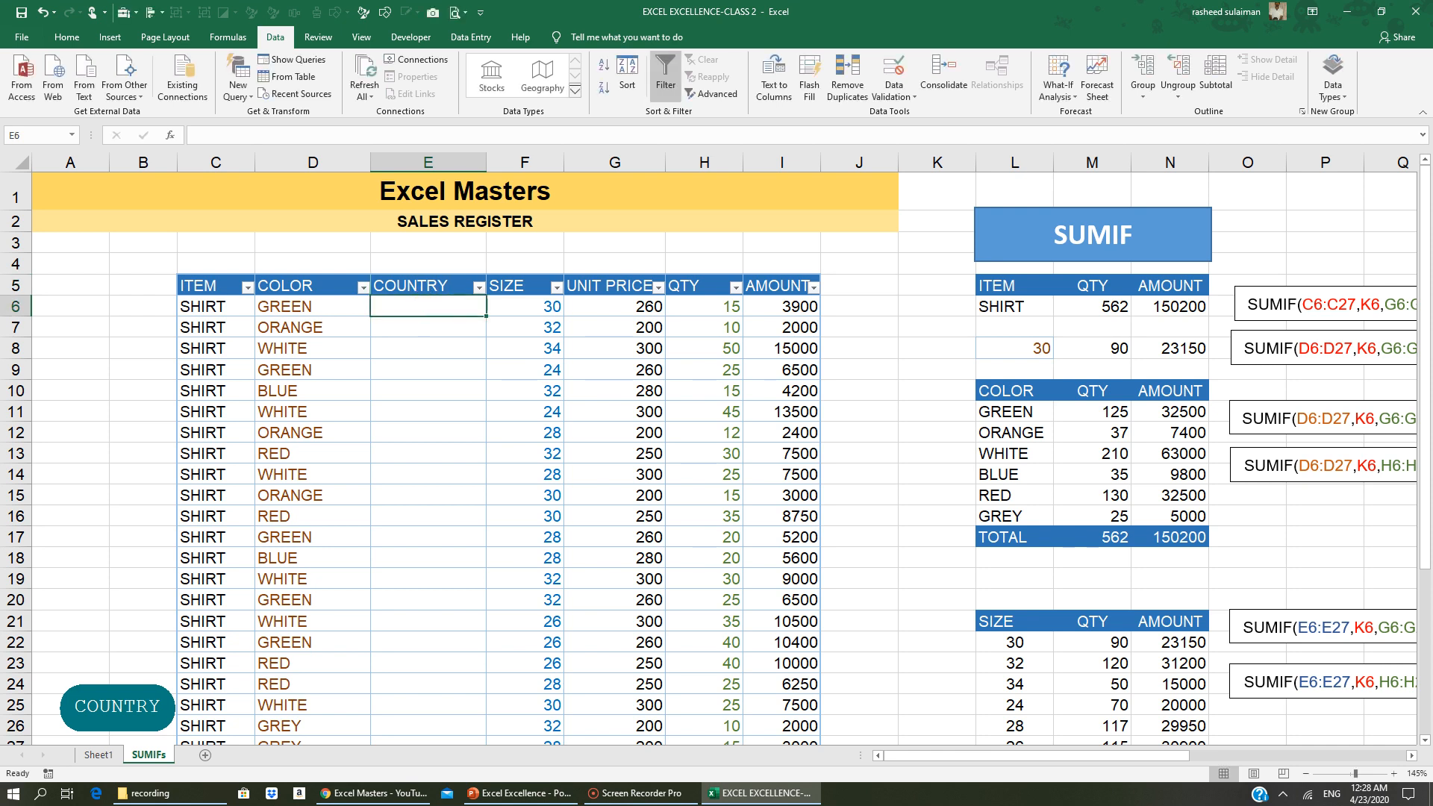
Enter US, UK and INDIA as the countries of the first three sales register rows, E6:E8
{"action": "type", "text": "US"}
{"action": "key", "text": "Return"}
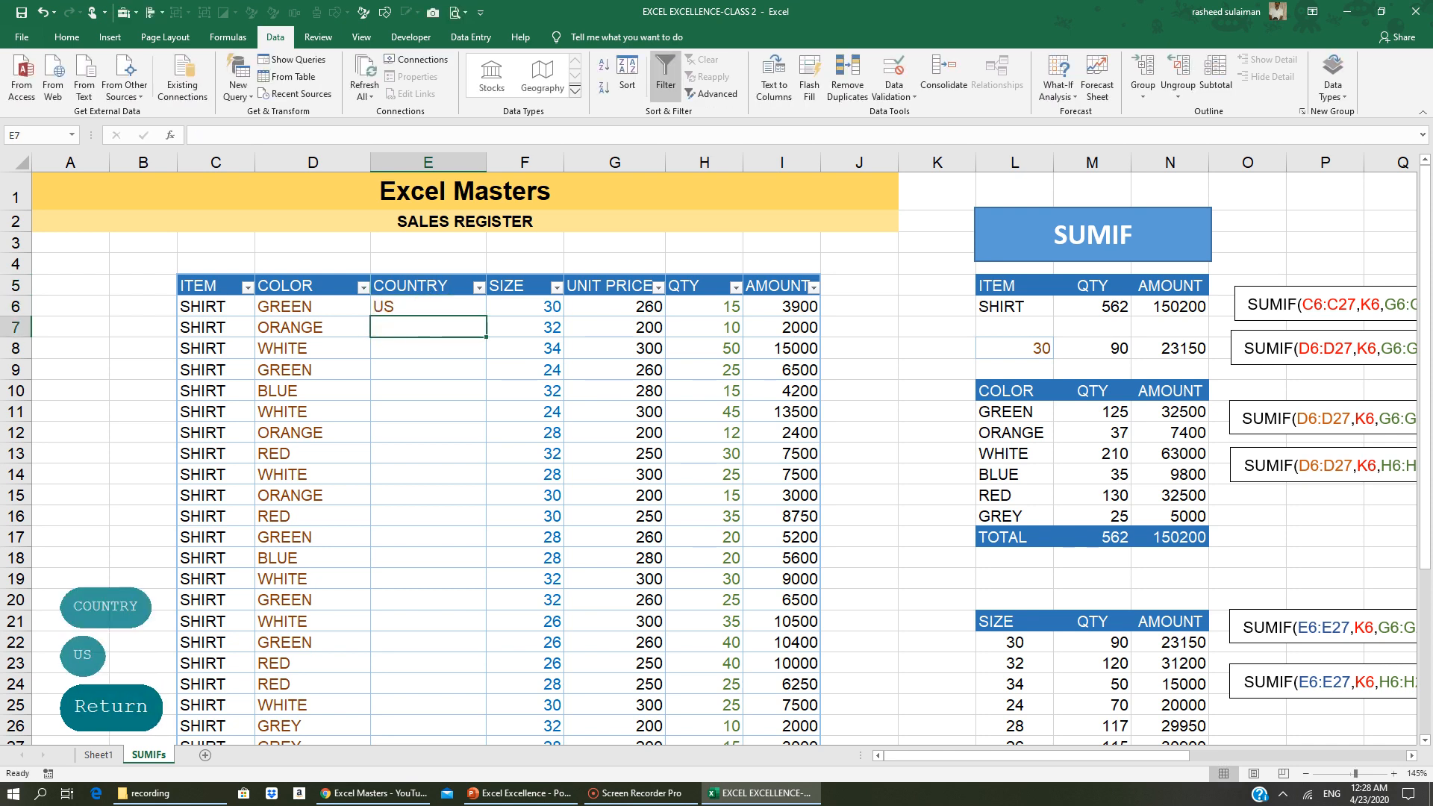
{"action": "type", "text": "UK"}
{"action": "key", "text": "Return"}
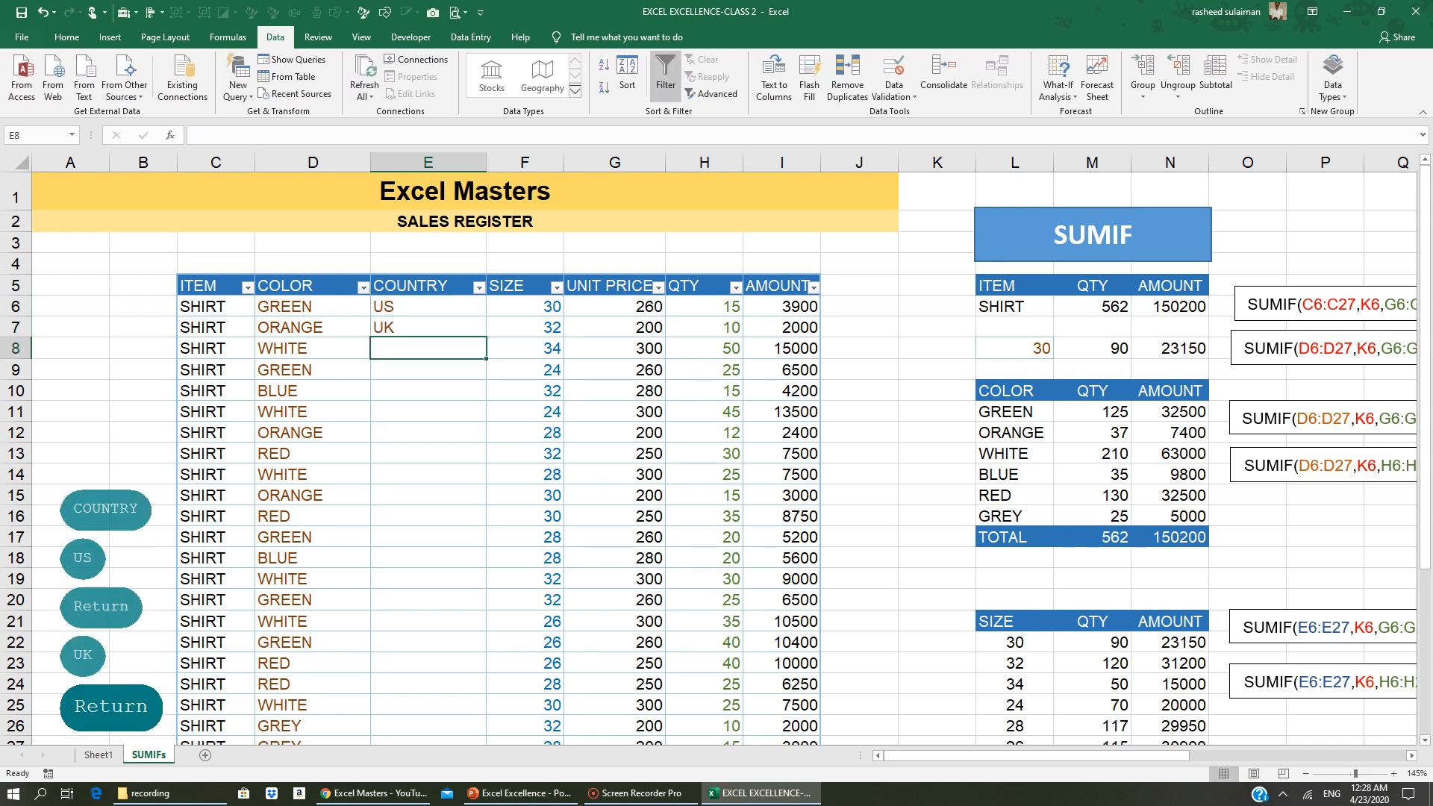
{"action": "type", "text": "INDIS"}
{"action": "key", "text": "Return"}
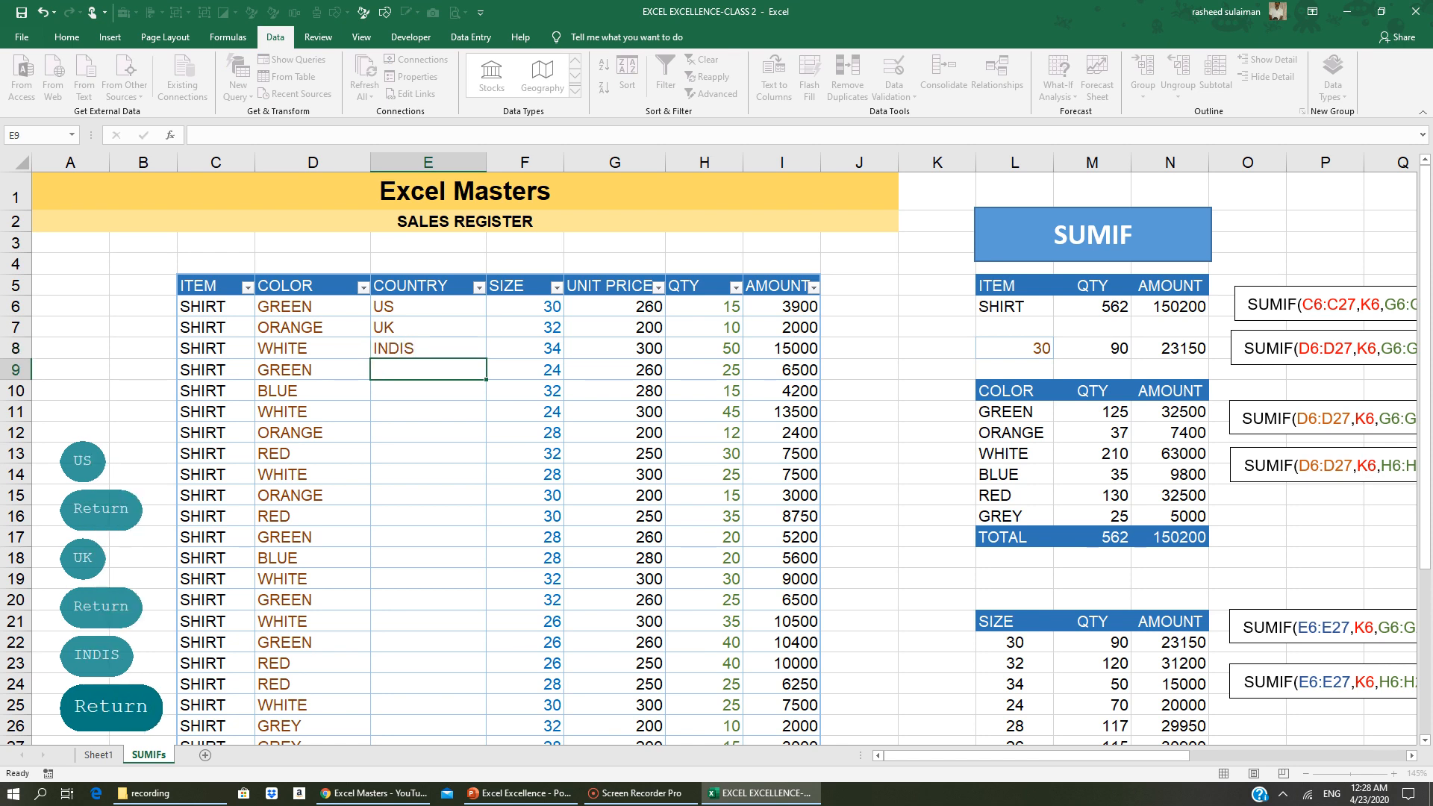
{"action": "key", "text": "Up"}
{"action": "type", "text": "I"}
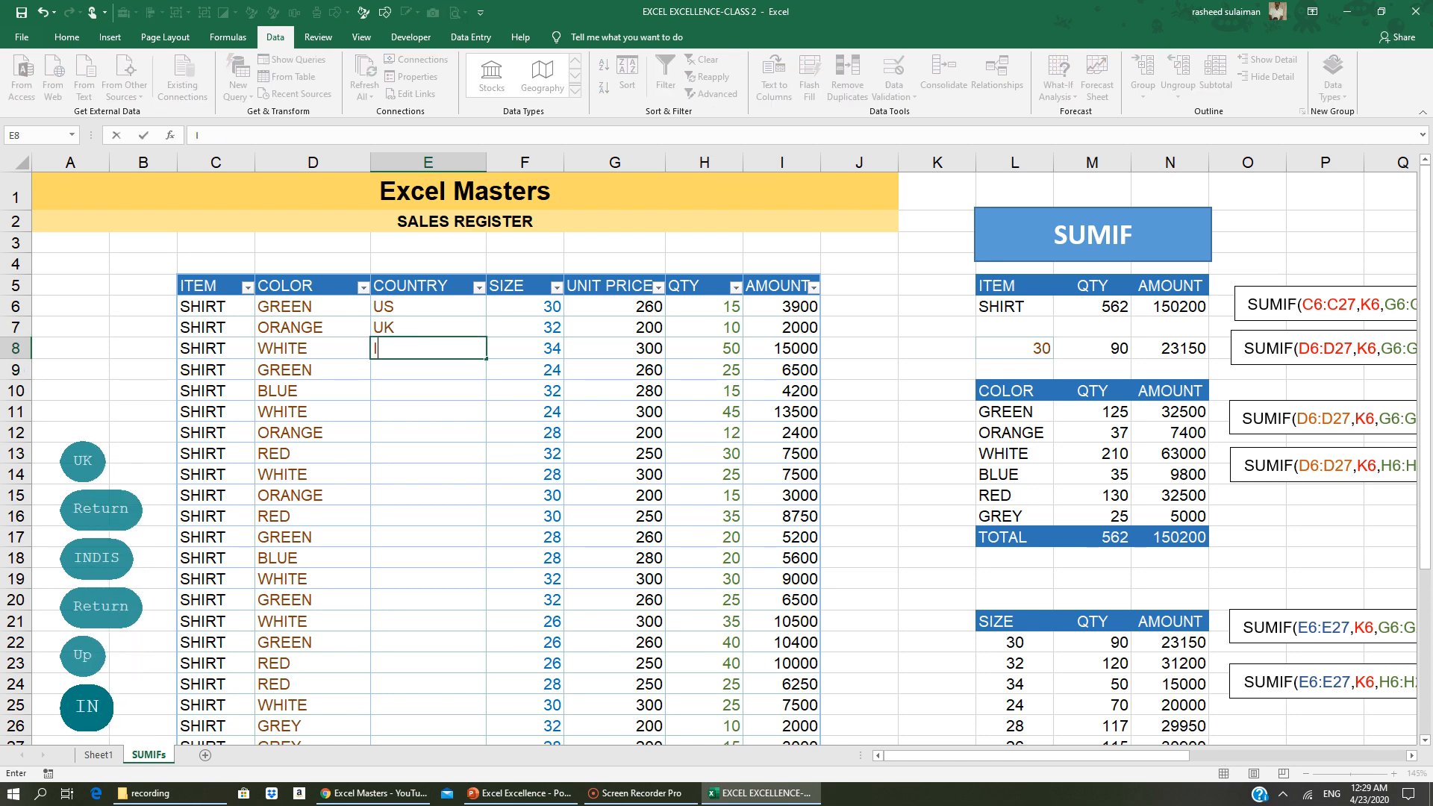
{"action": "type", "text": "NDIA"}
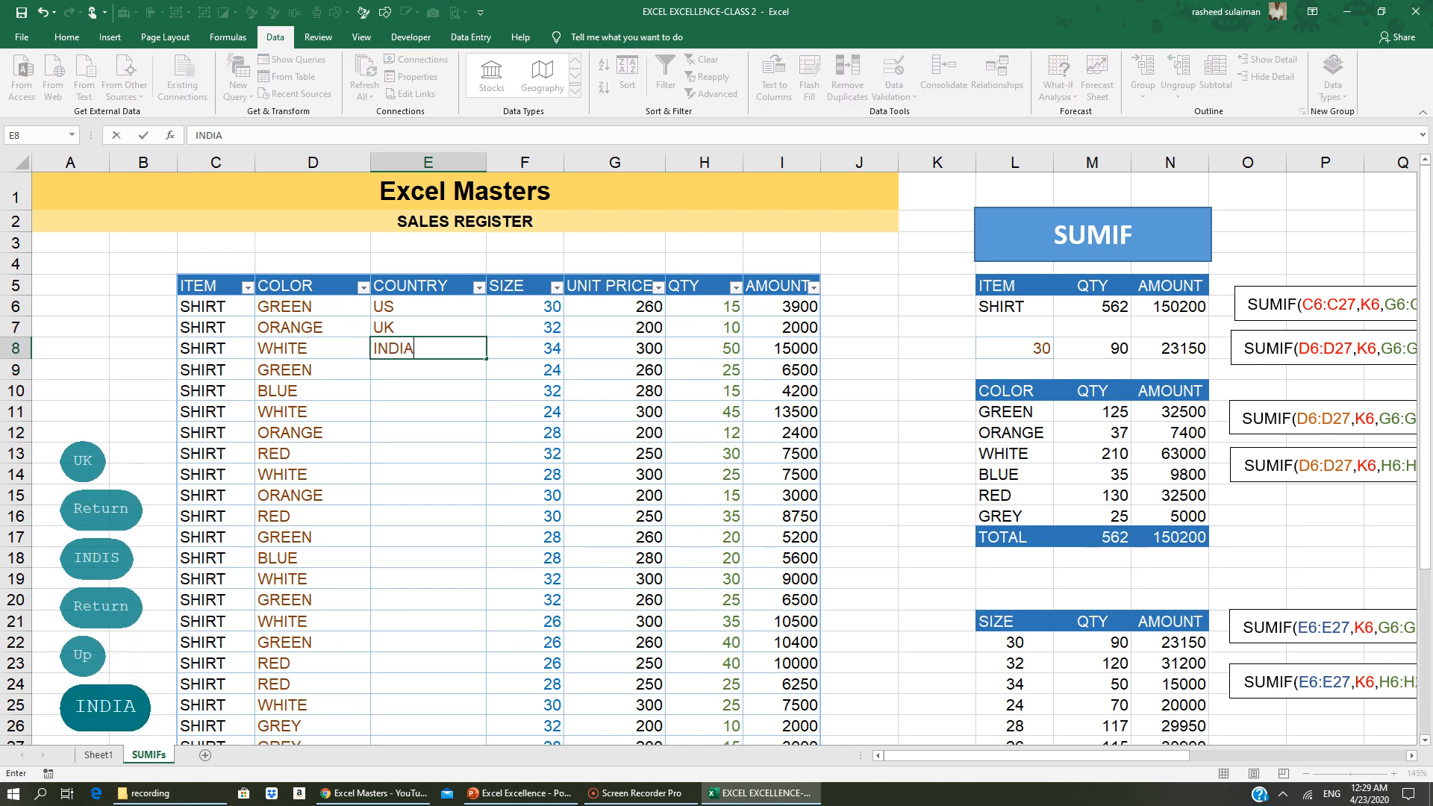
{"action": "left_click", "coordinate": [410, 453]}
Copy INDIA from E8 into the country cells E12 and E18
{"action": "left_click", "coordinate": [404, 349]}
{"action": "key", "text": "ctrl+c"}
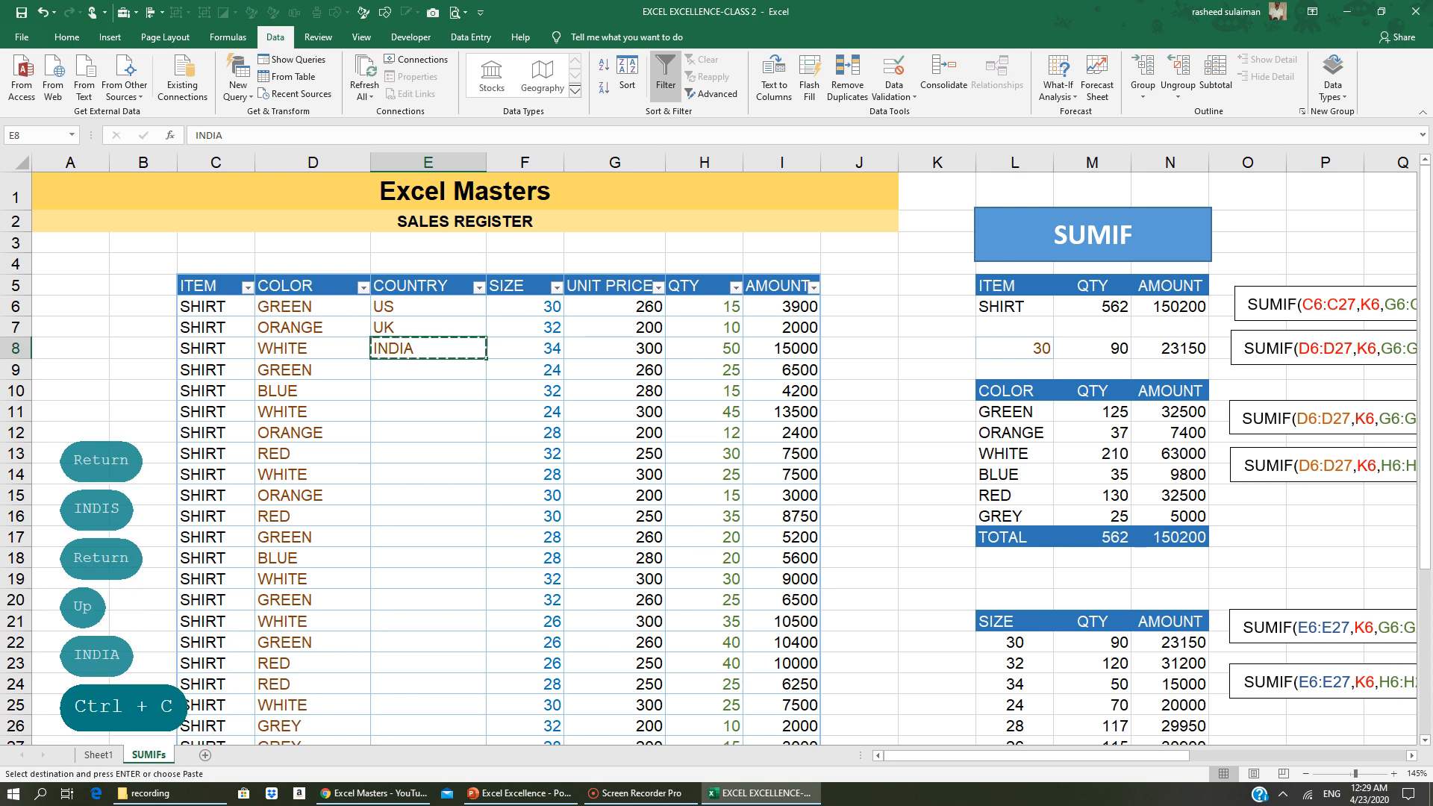
{"action": "left_click", "coordinate": [410, 432]}
{"action": "key", "text": "ctrl+v"}
{"action": "left_click", "coordinate": [416, 560]}
{"action": "key", "text": "ctrl+v"}
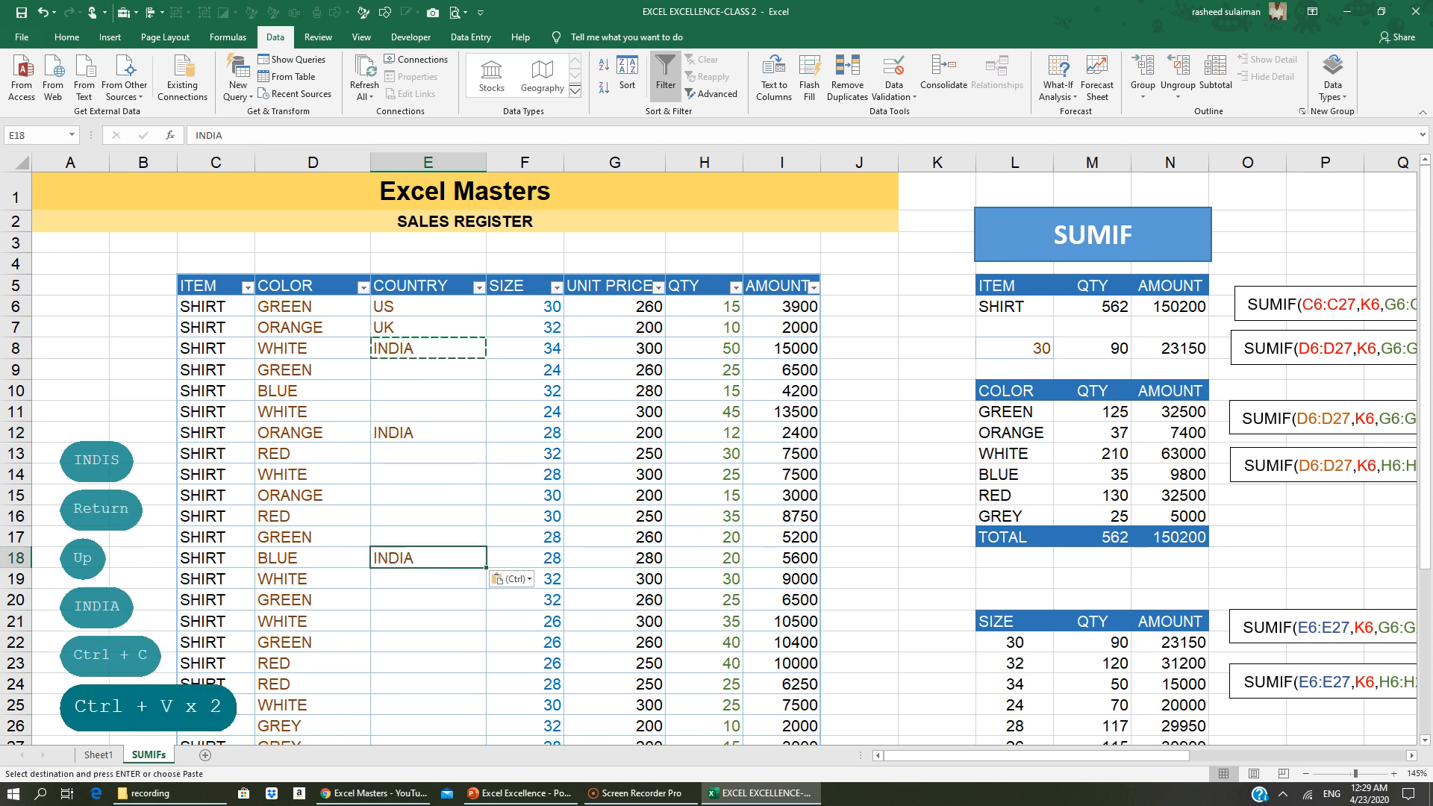
Copy INDIA from E18 into the country cell E22
{"action": "left_click", "coordinate": [416, 646]}
{"action": "key", "text": "ctrl+c"}
{"action": "key", "text": "ctrl+v"}
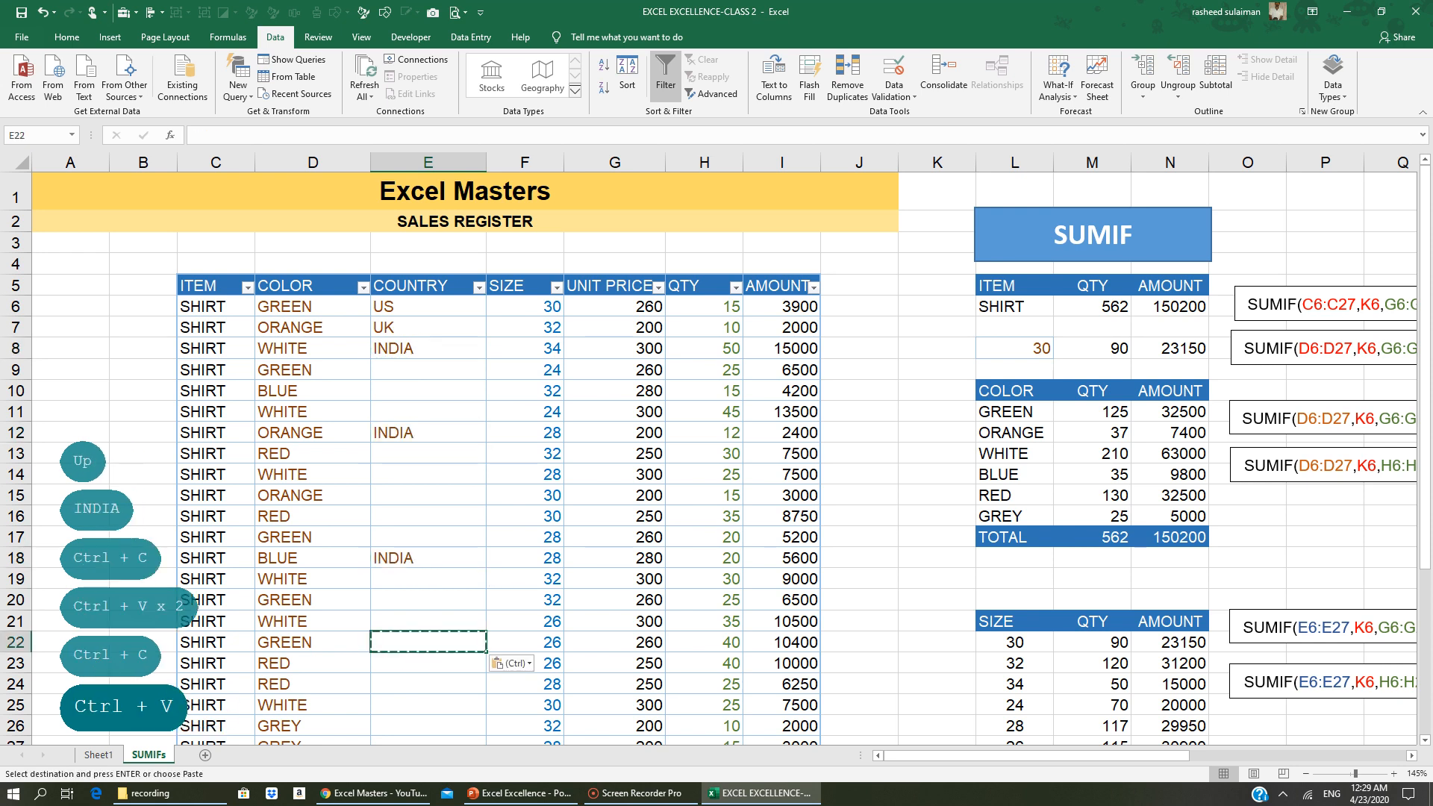
{"action": "left_click", "coordinate": [410, 558]}
{"action": "key", "text": "ctrl+c"}
{"action": "left_click", "coordinate": [409, 634]}
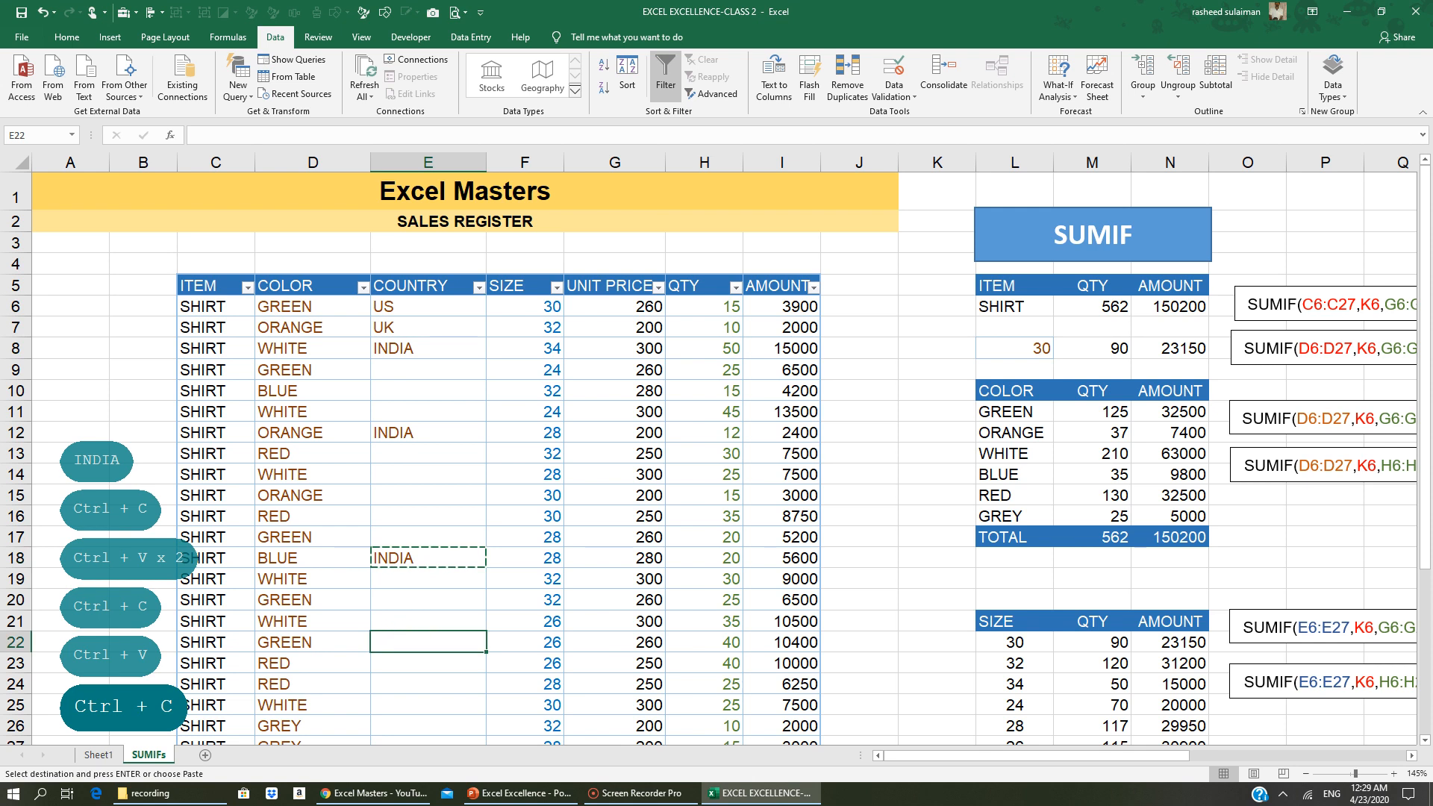
{"action": "key", "text": "ctrl+v"}
Copy US from E6 into the country cells E11 and E21
{"action": "left_click", "coordinate": [400, 308]}
{"action": "key", "text": "ctrl+c"}
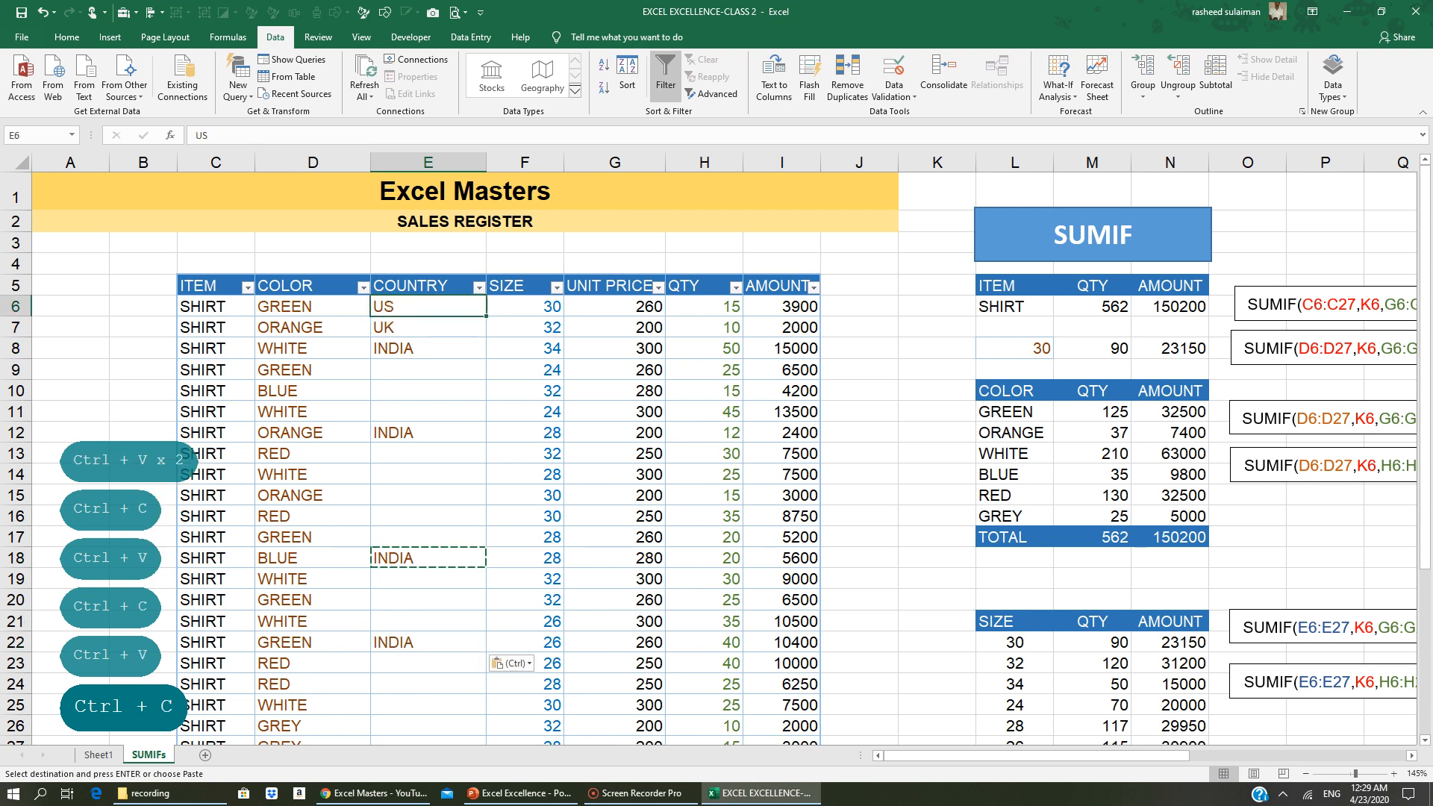
{"action": "left_click", "coordinate": [403, 411]}
{"action": "key", "text": "ctrl+v"}
{"action": "left_click", "coordinate": [409, 620]}
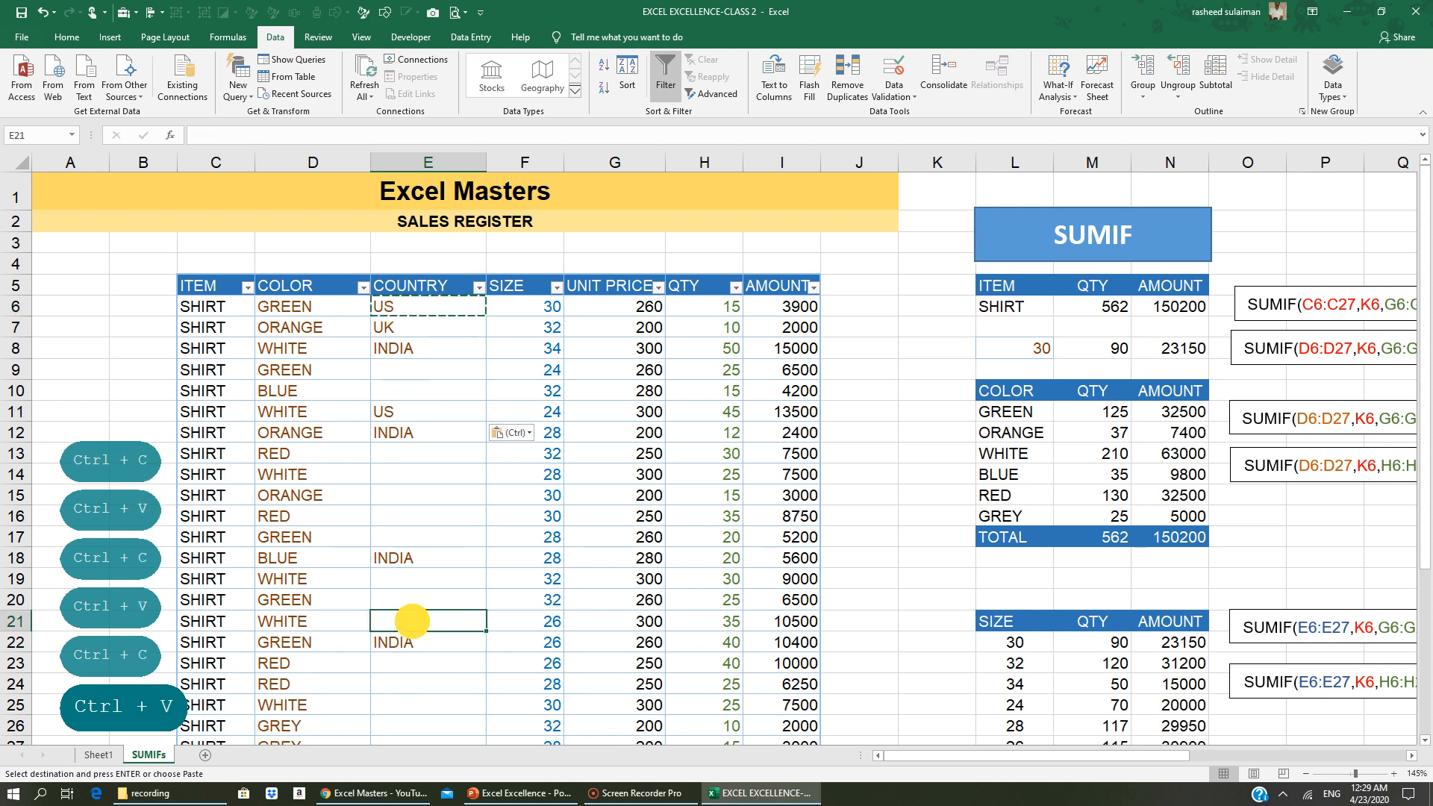
{"action": "key", "text": "ctrl+v"}
Copy UK from E7 into the country cells E17 and E26
{"action": "left_click", "coordinate": [407, 327]}
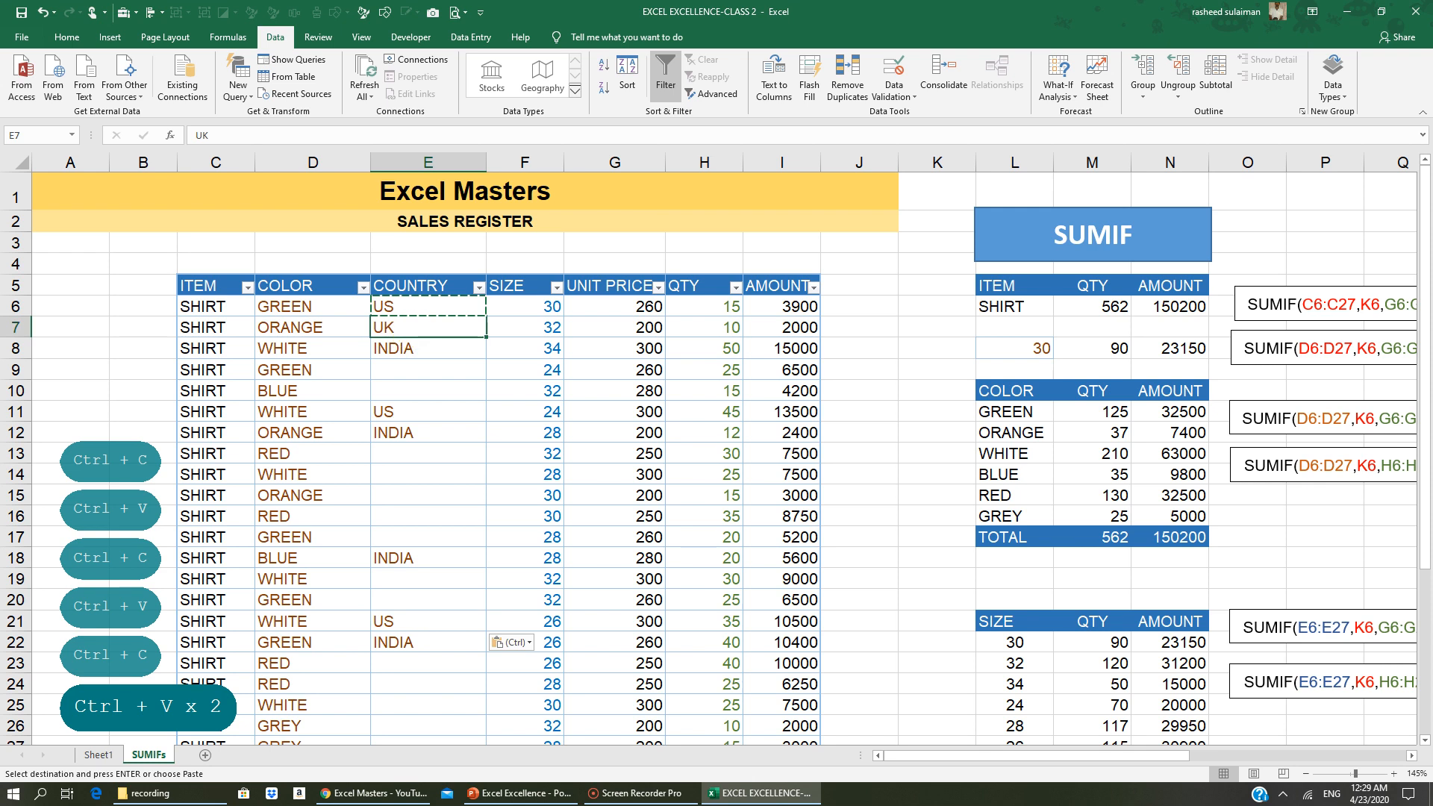
{"action": "key", "text": "ctrl+c"}
{"action": "left_click", "coordinate": [419, 536]}
{"action": "key", "text": "ctrl+v"}
{"action": "left_click", "coordinate": [397, 723]}
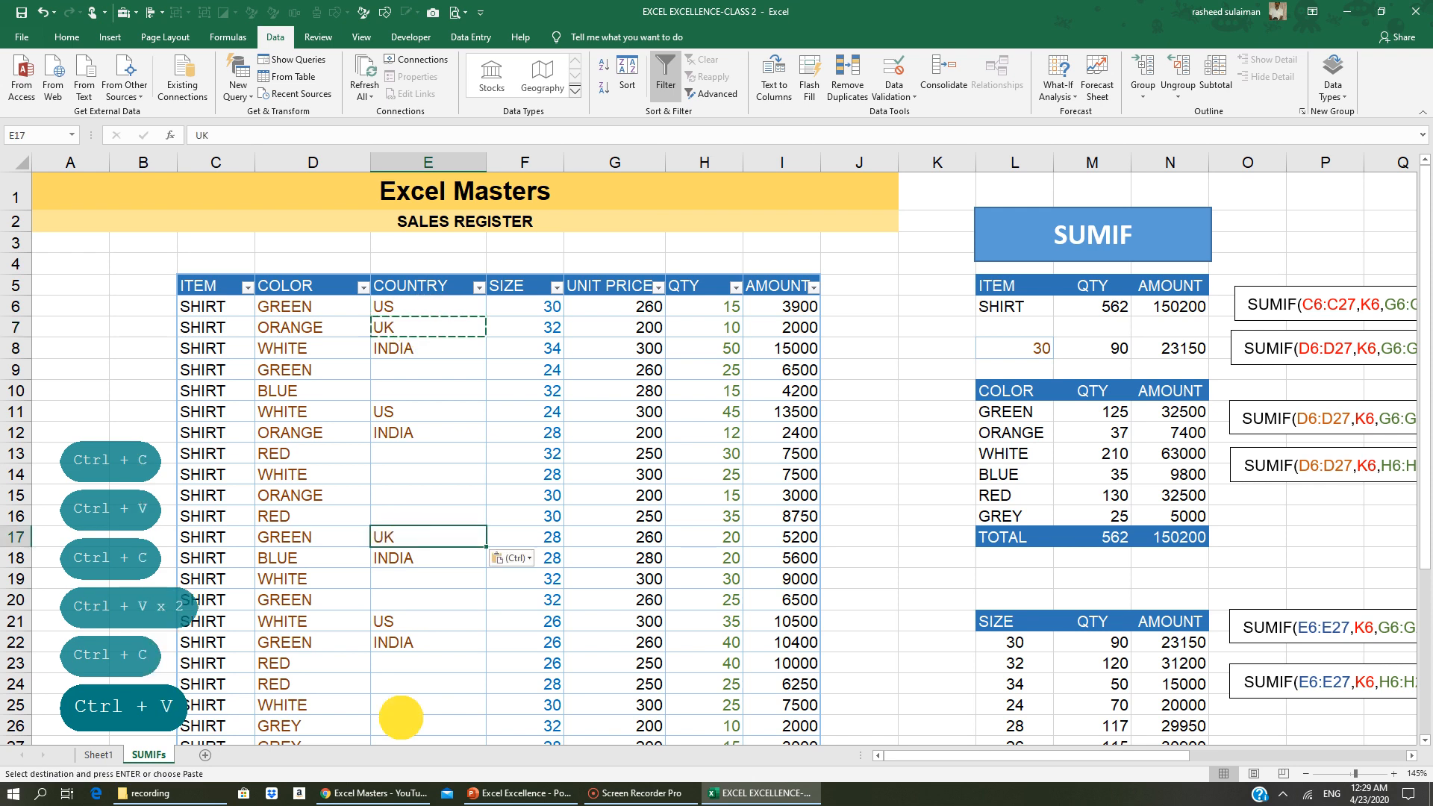
{"action": "key", "text": "ctrl+v"}
Paste the copied UK into the country cells E10, E16, E24 and E19
{"action": "left_click", "coordinate": [401, 685]}
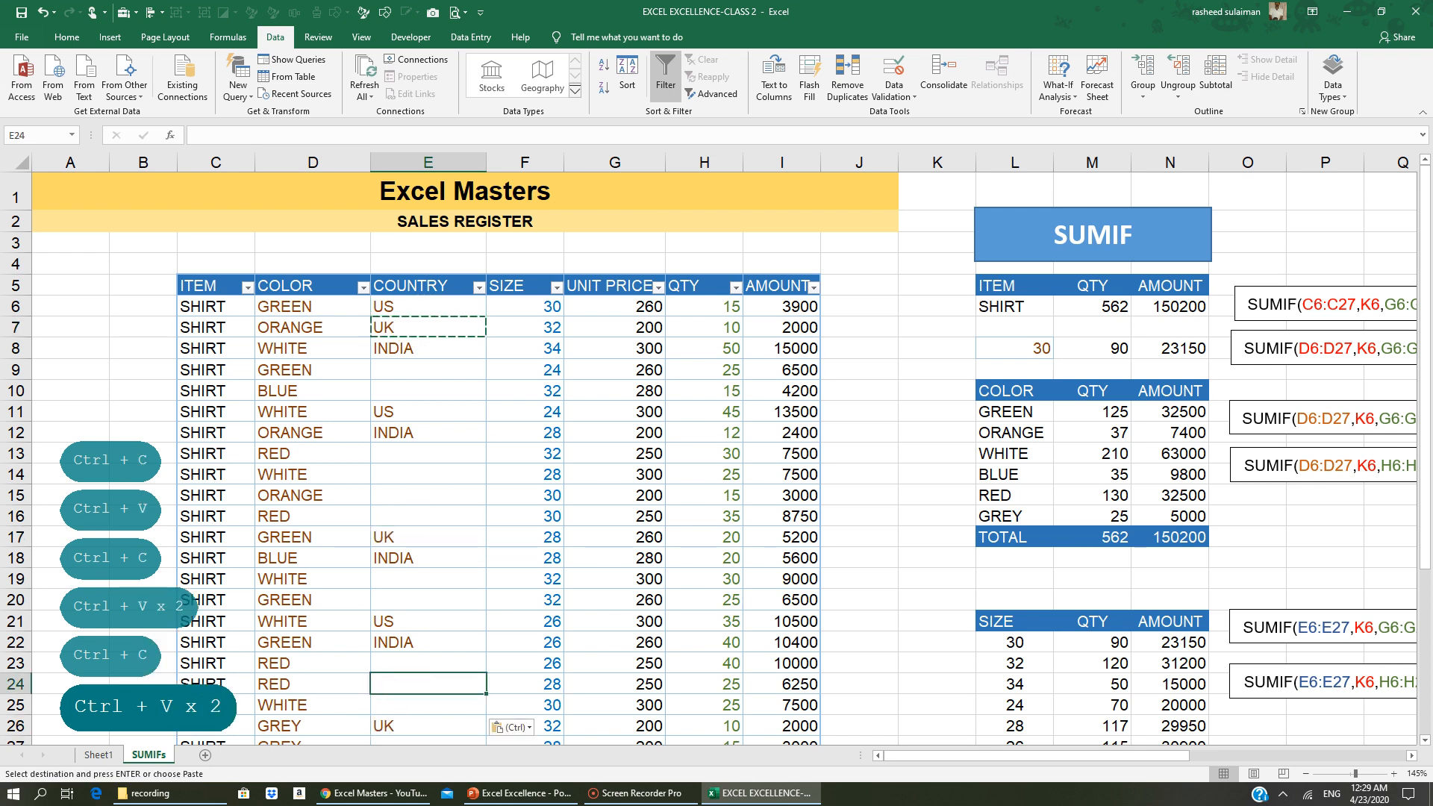
{"action": "left_click", "coordinate": [429, 516], "text": "ctrl"}
{"action": "left_click", "coordinate": [436, 383], "text": "ctrl"}
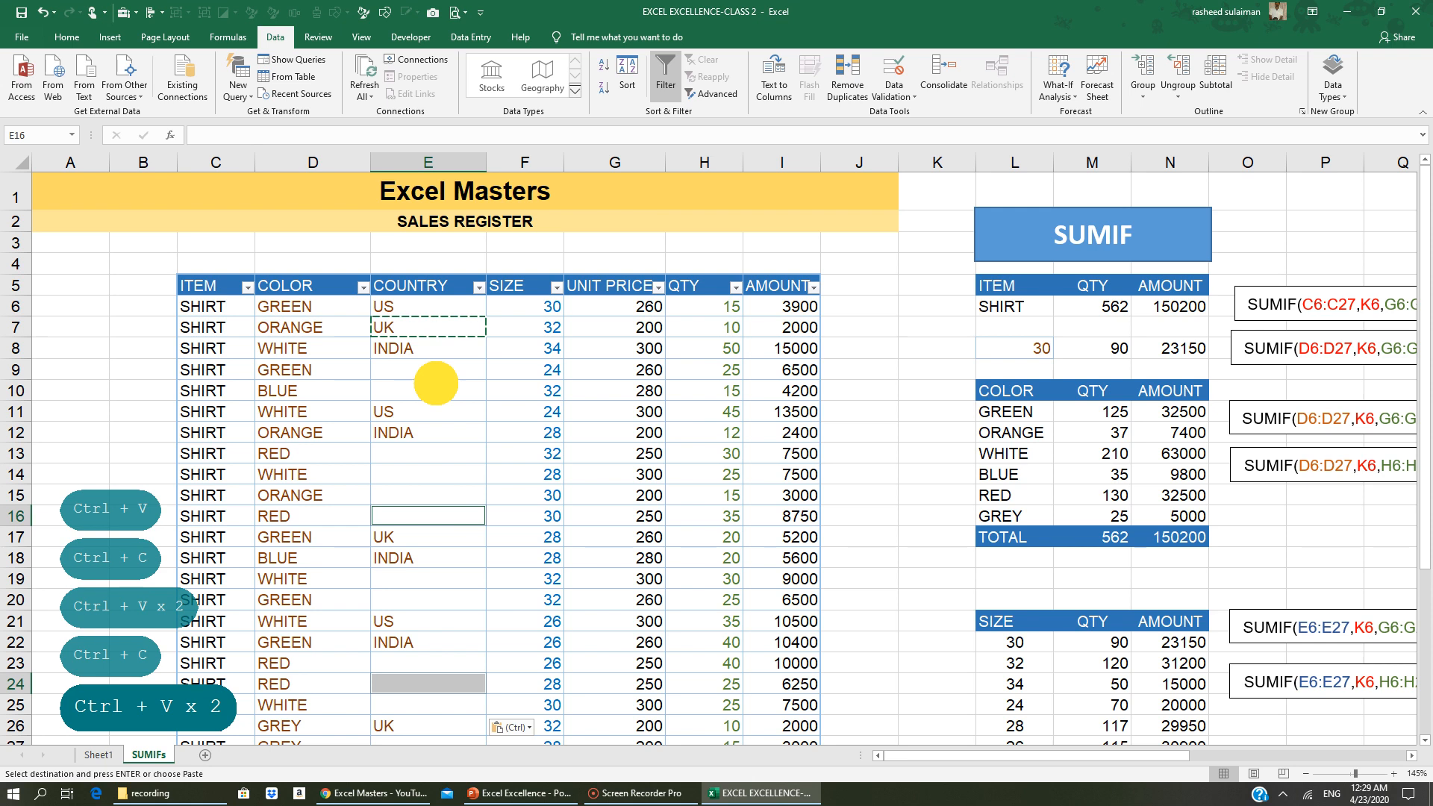
{"action": "key", "text": "ctrl"}
{"action": "key", "text": "ctrl+v"}
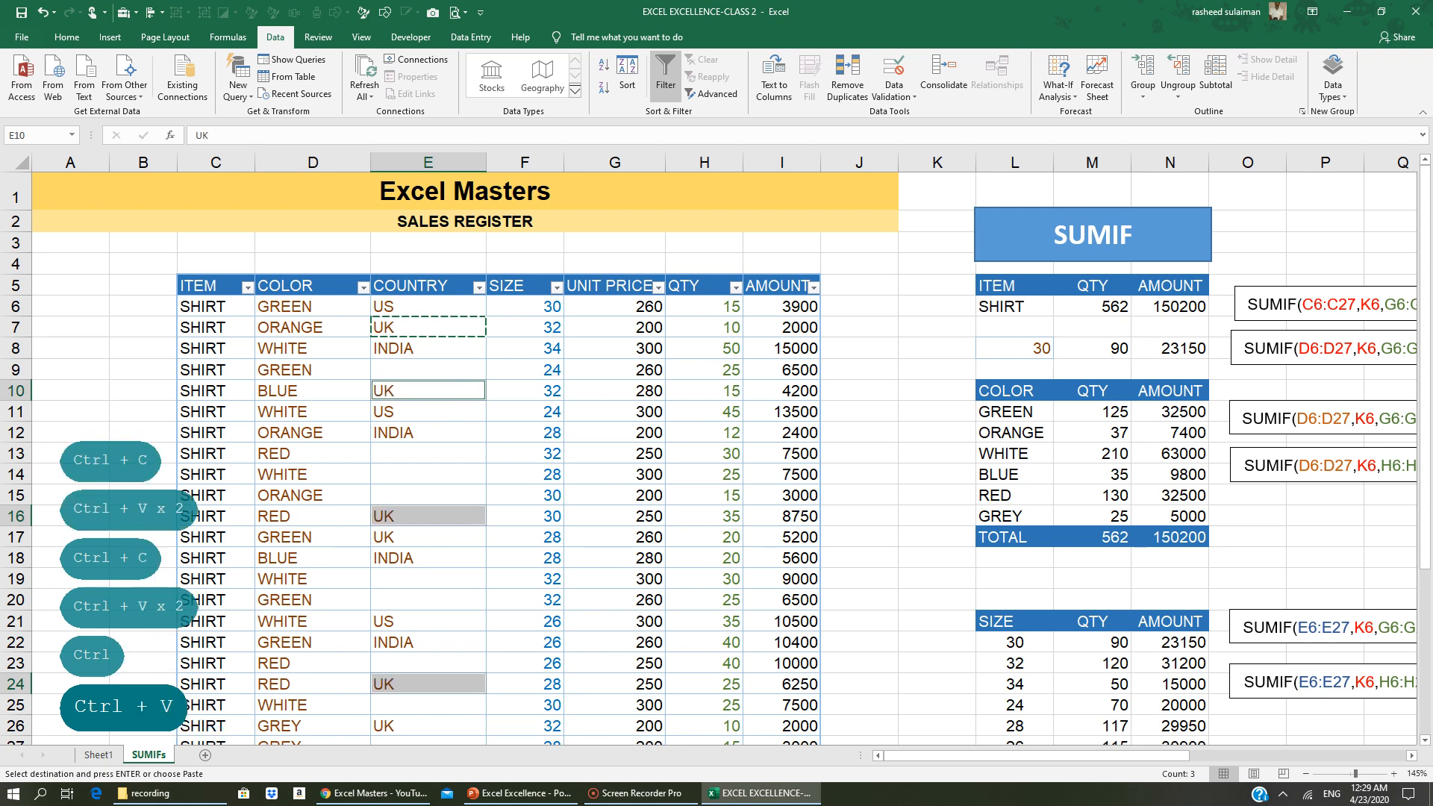
{"action": "left_click", "coordinate": [425, 579]}
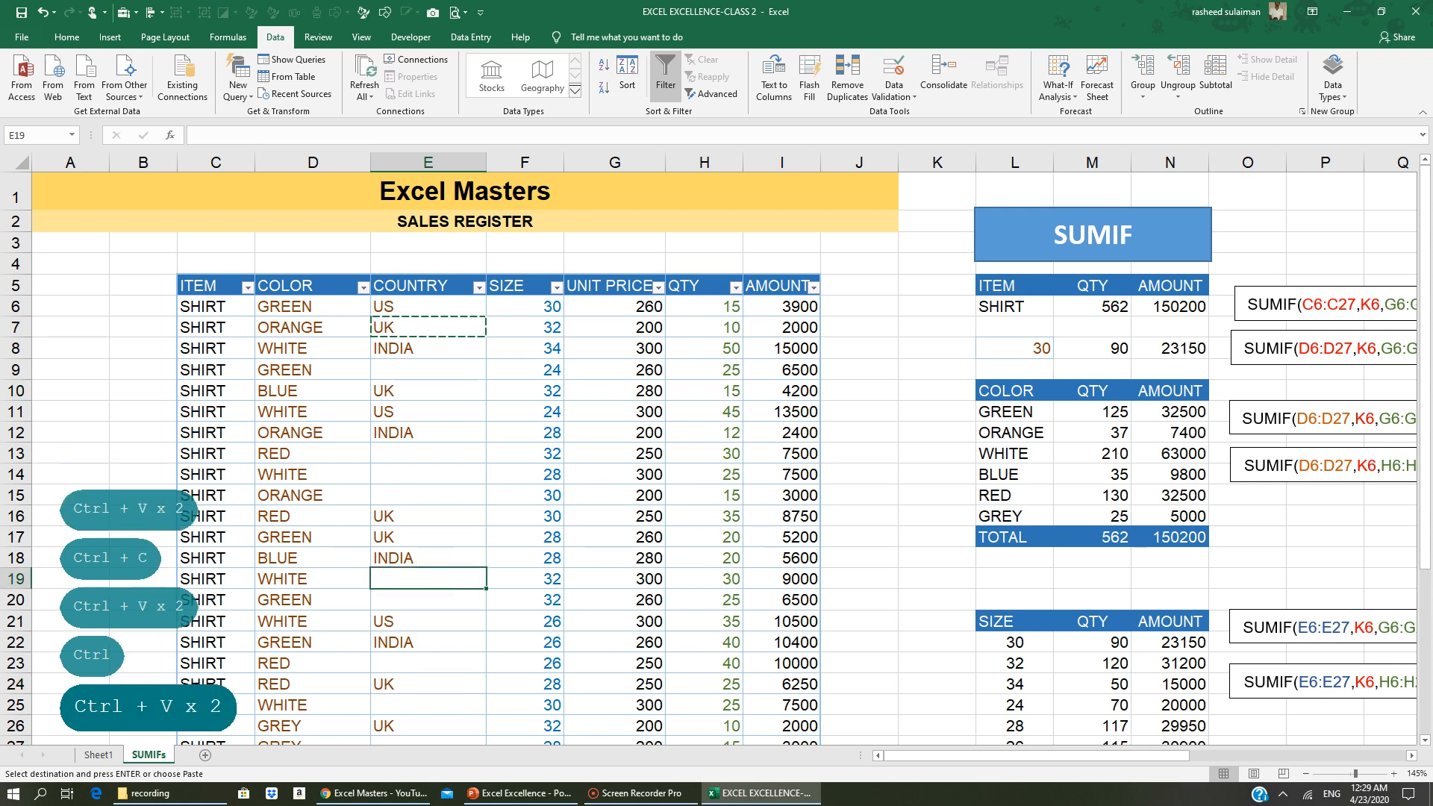
{"action": "key", "text": "ctrl+v"}
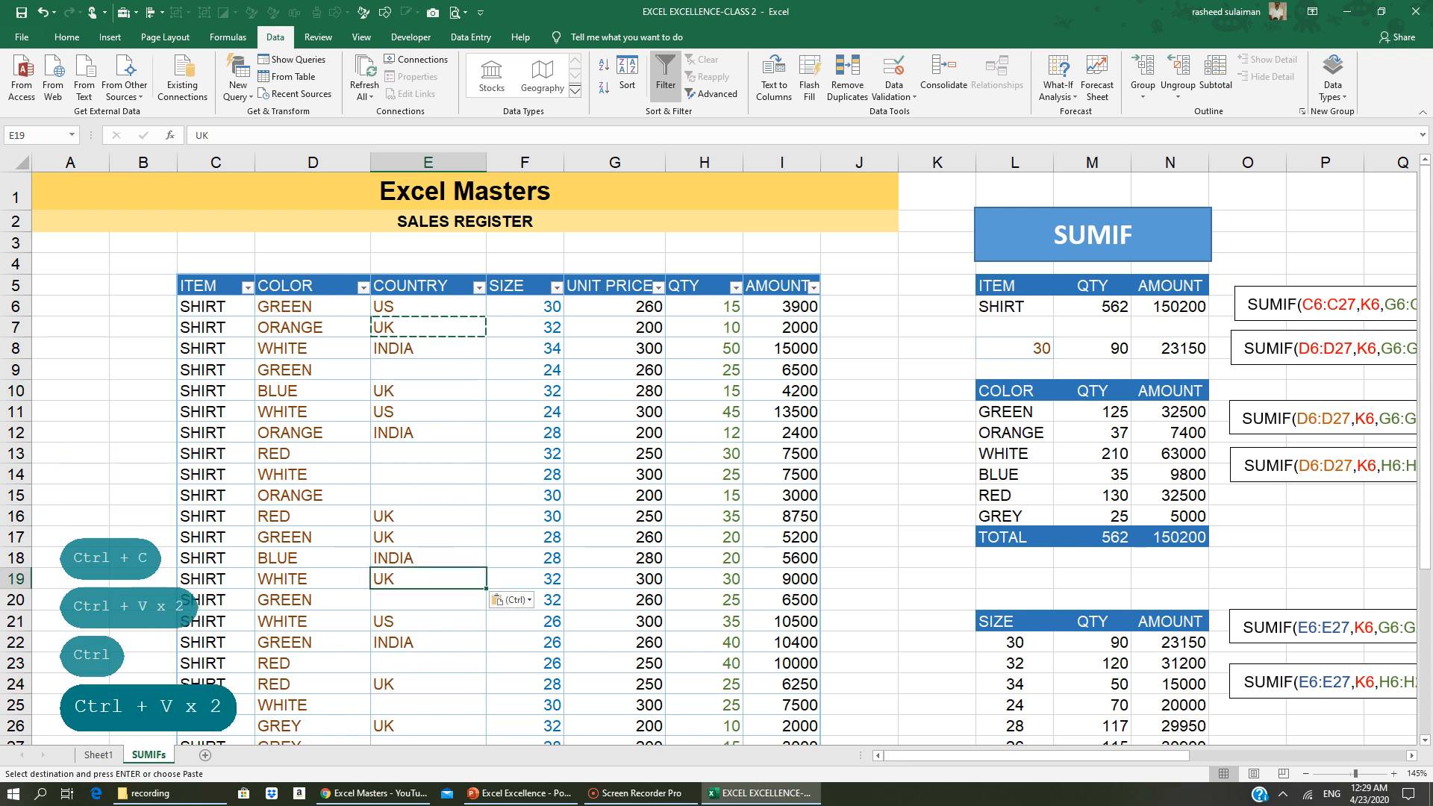
Copy US from E6 into the remaining empty country cells E9, E13:E15, E20, E23, E25 and E27
{"action": "left_click", "coordinate": [385, 307]}
{"action": "key", "text": "ctrl+c"}
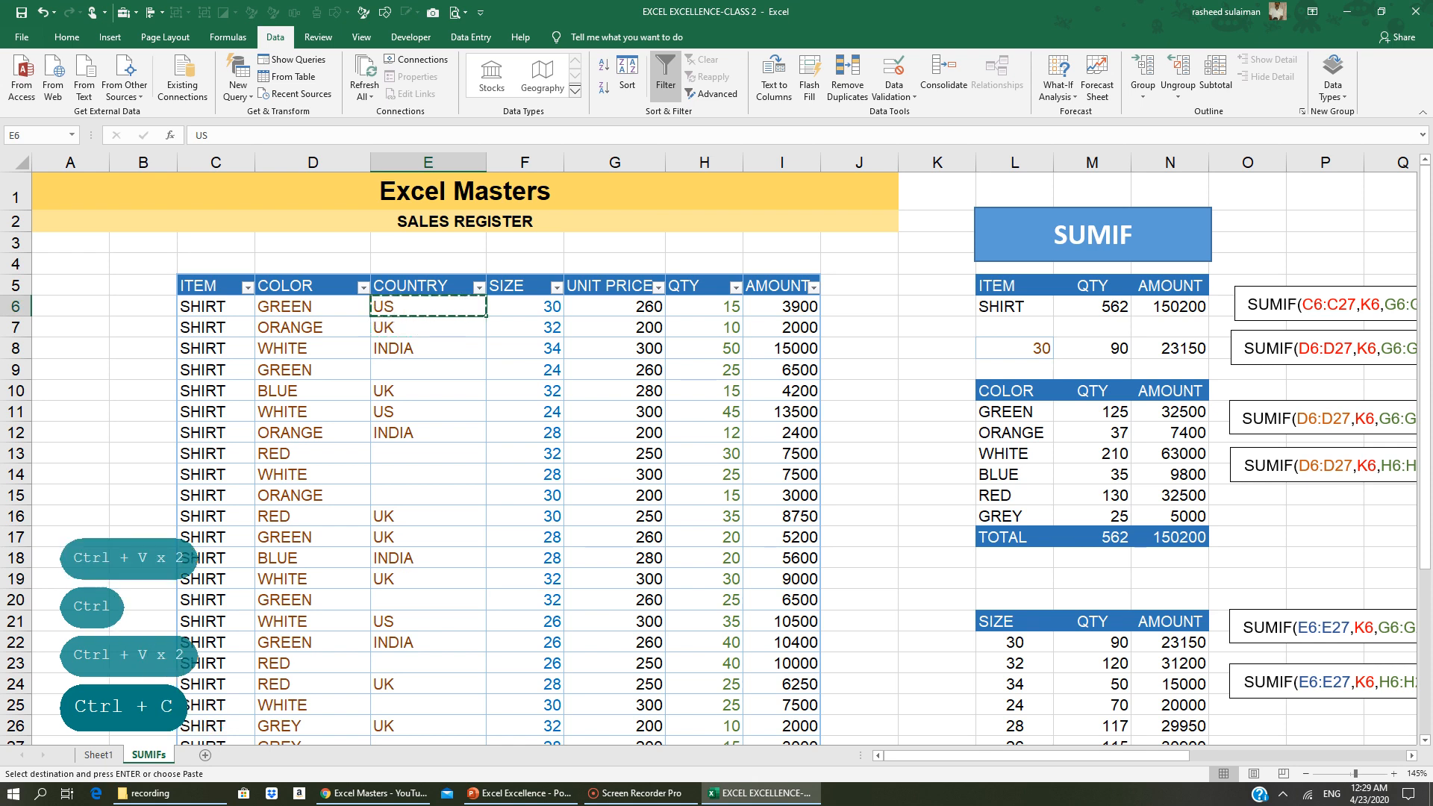
{"action": "left_click", "coordinate": [418, 370], "text": "ctrl"}
{"action": "left_click", "coordinate": [425, 453], "text": "ctrl"}
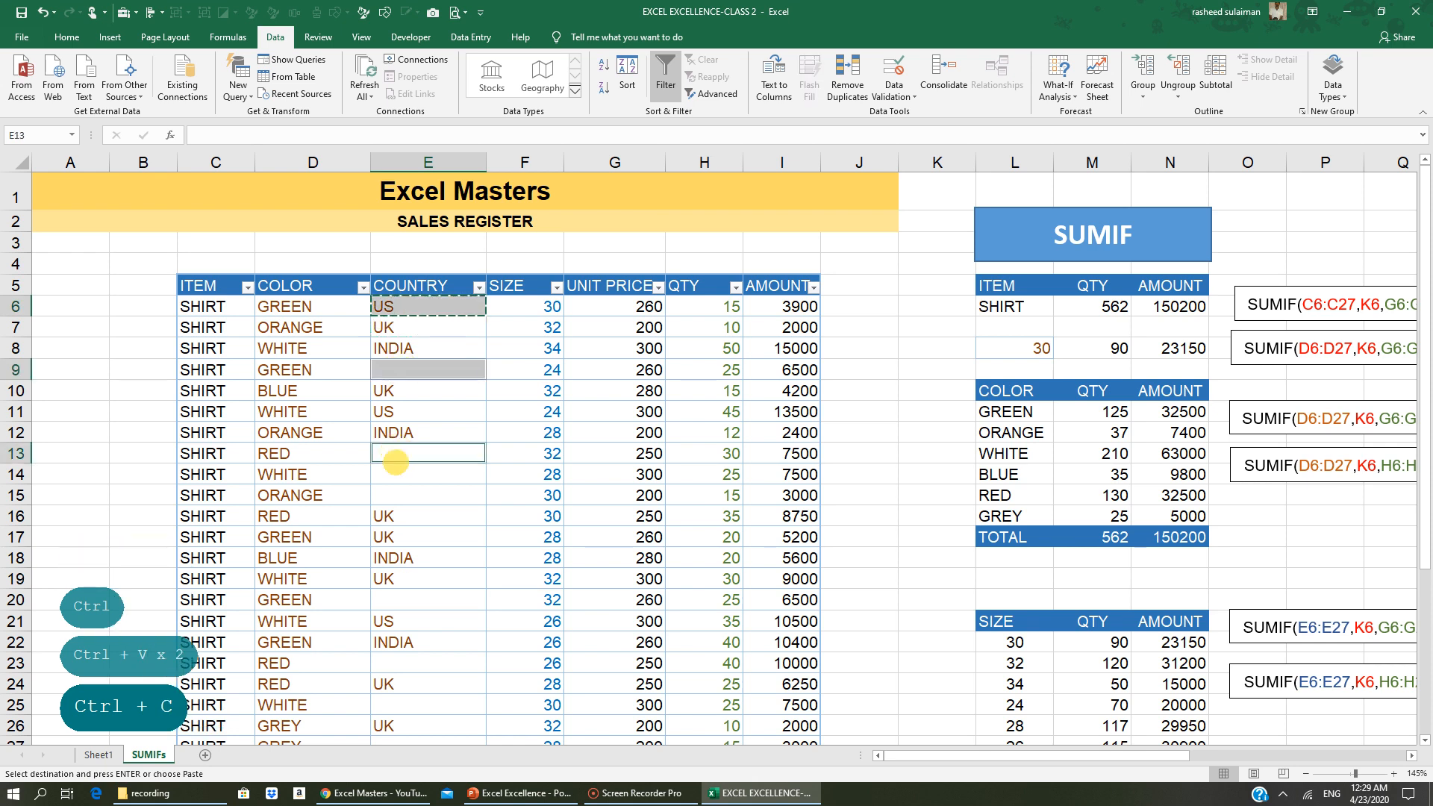
{"action": "left_click", "coordinate": [418, 475], "text": "ctrl"}
{"action": "left_click", "coordinate": [401, 500], "text": "ctrl"}
{"action": "left_click", "coordinate": [412, 600], "text": "ctrl"}
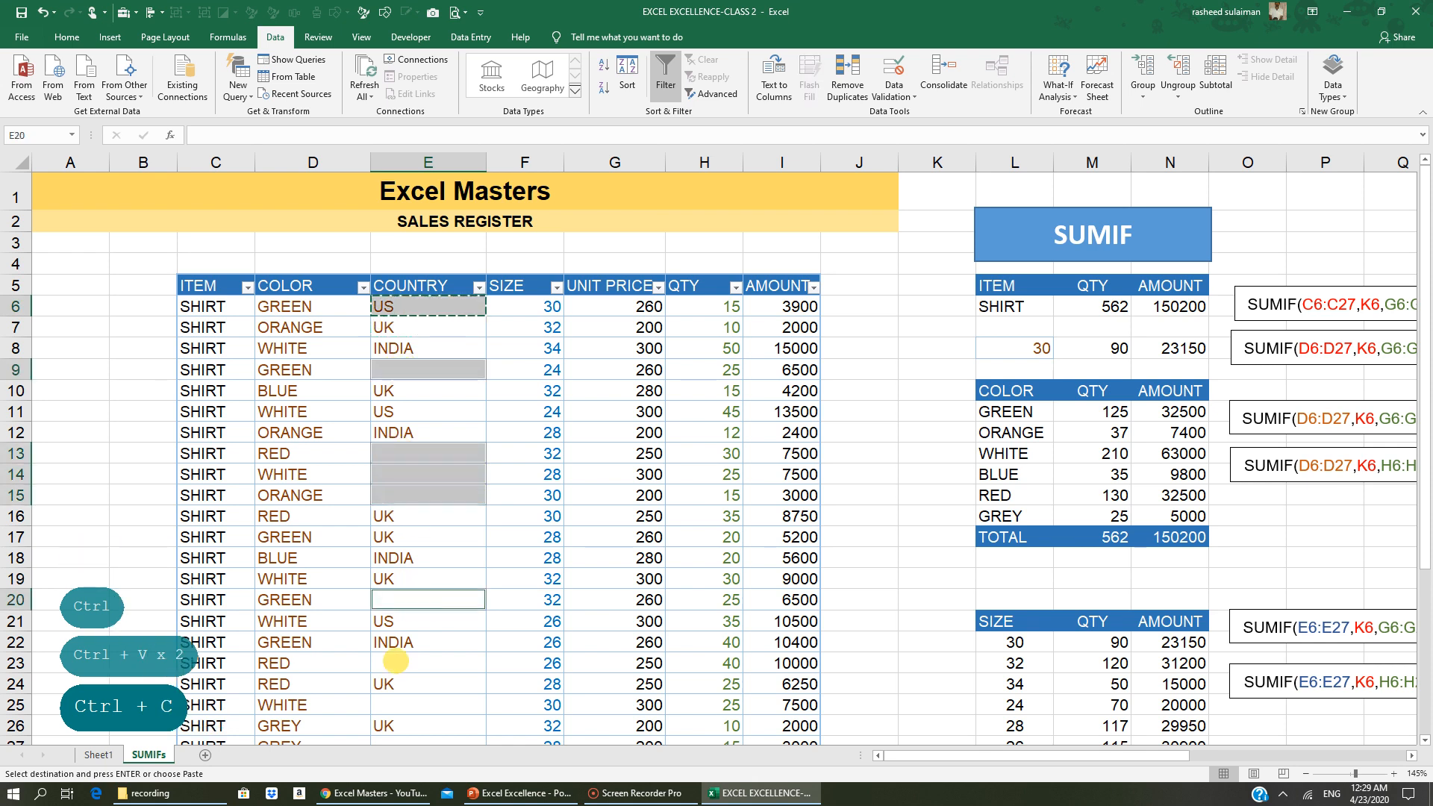
{"action": "left_click", "coordinate": [397, 664], "text": "ctrl"}
{"action": "left_click", "coordinate": [401, 705], "text": "ctrl"}
{"action": "scroll", "coordinate": [716, 448], "scroll_direction": "down", "scroll_amount": 3}
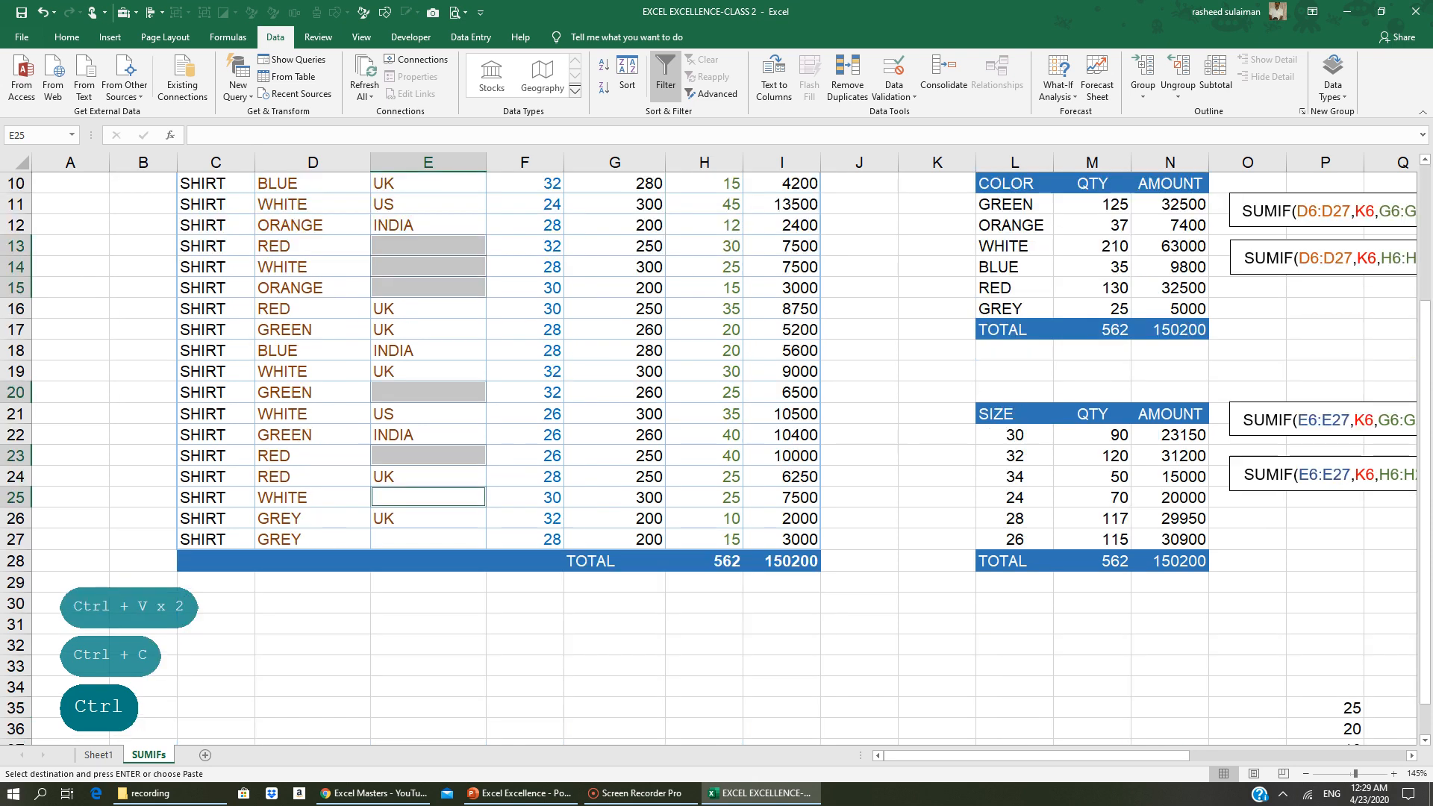
{"action": "left_click", "coordinate": [413, 539], "text": "ctrl"}
{"action": "key", "text": "ctrl+v"}
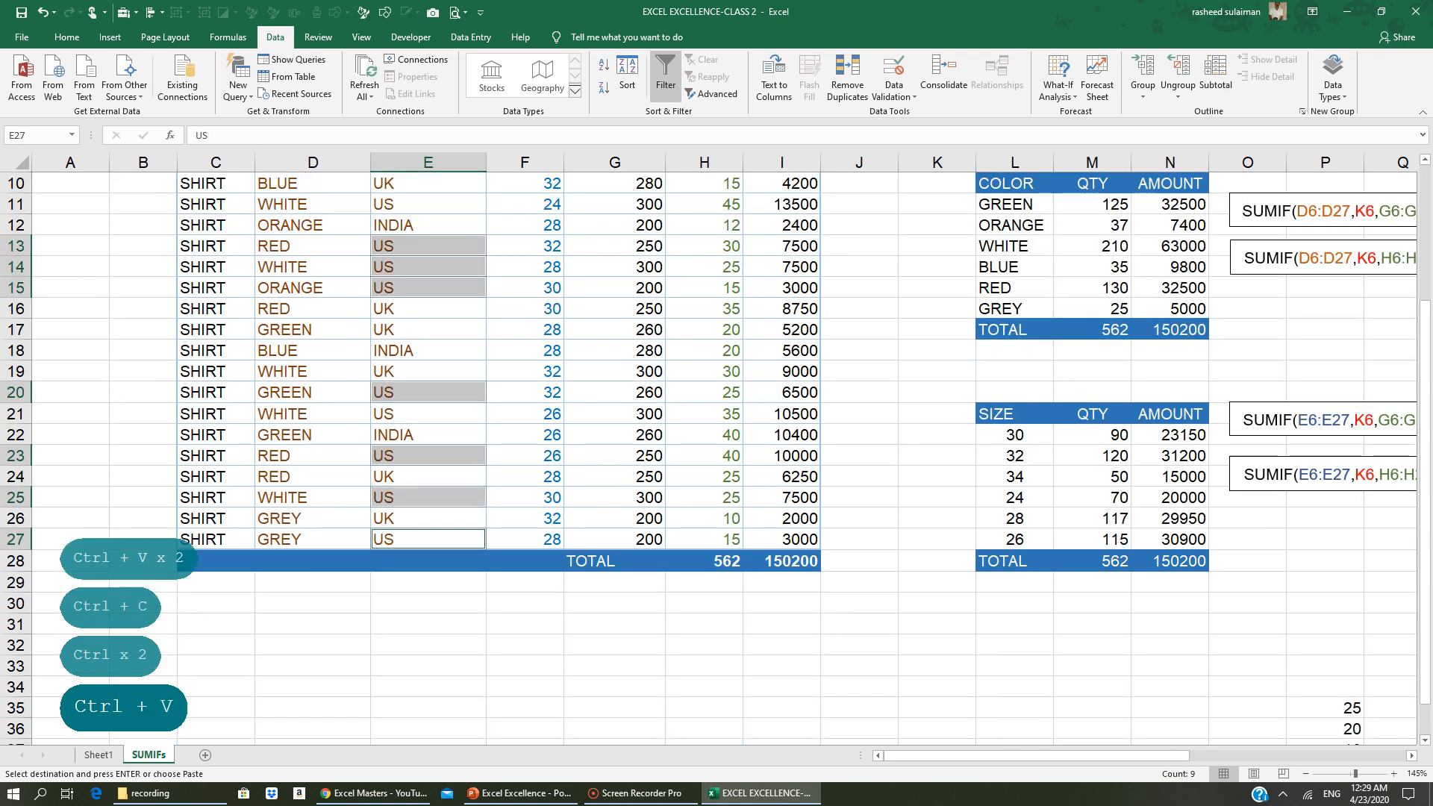
{"action": "scroll", "coordinate": [413, 539], "scroll_direction": "up", "scroll_amount": 3}
{"action": "left_click", "coordinate": [146, 433]}
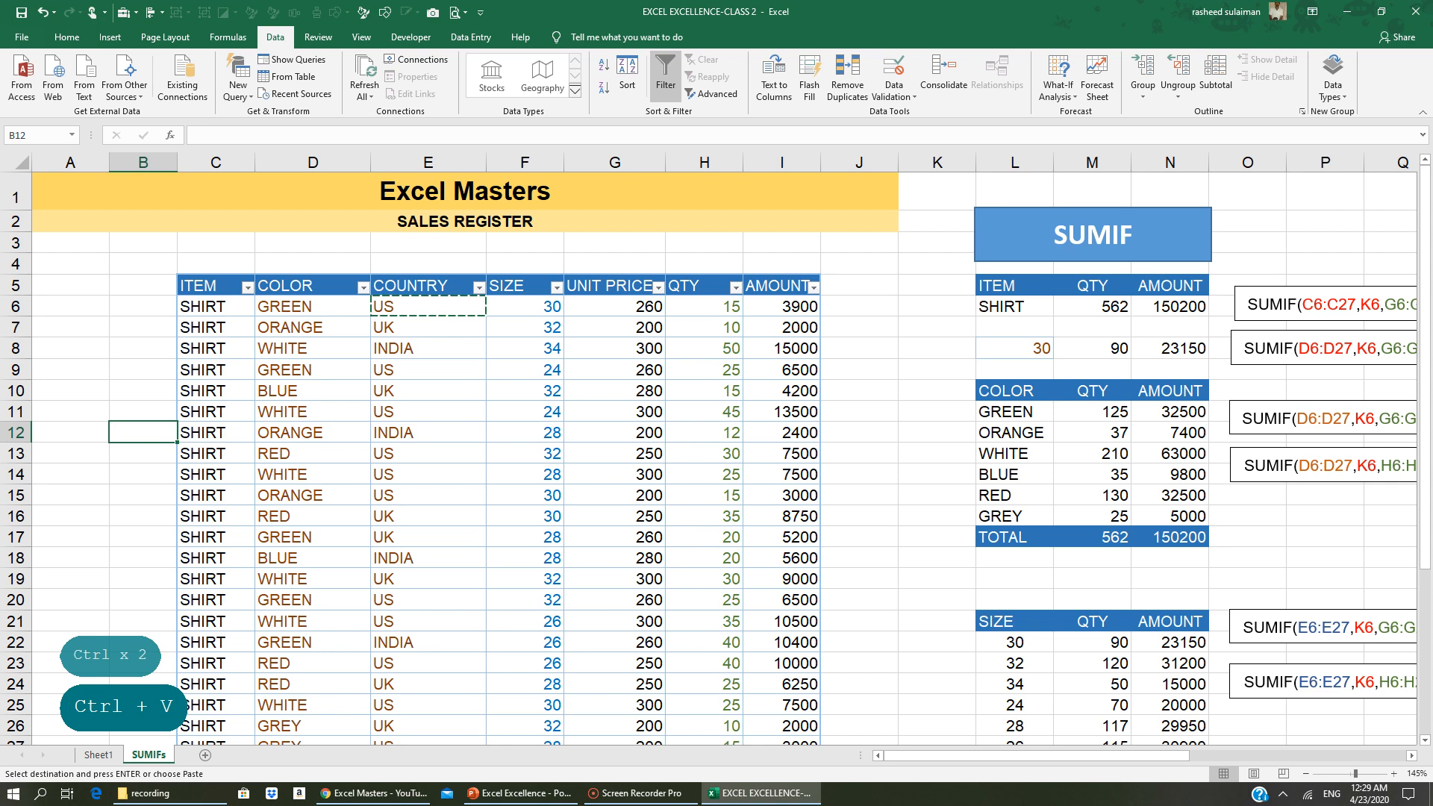
Below the amount table, enter GREEN in S33 and 30 in T32
{"action": "left_click", "coordinate": [1411, 756]}
{"action": "left_click", "coordinate": [1411, 755]}
{"action": "left_click", "coordinate": [1411, 756]}
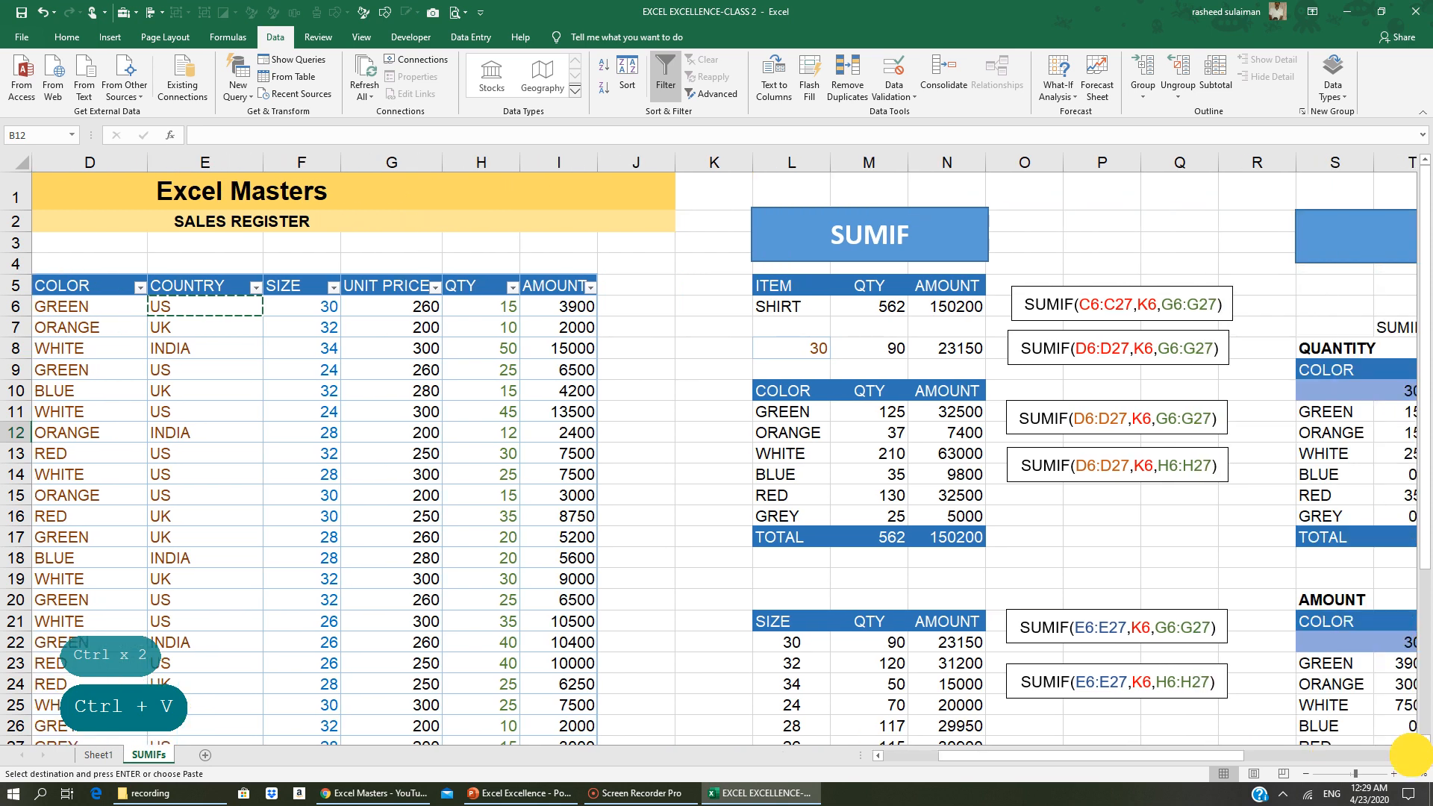
{"action": "left_click", "coordinate": [1411, 755]}
{"action": "left_click", "coordinate": [1411, 756]}
{"action": "left_click", "coordinate": [1410, 755]}
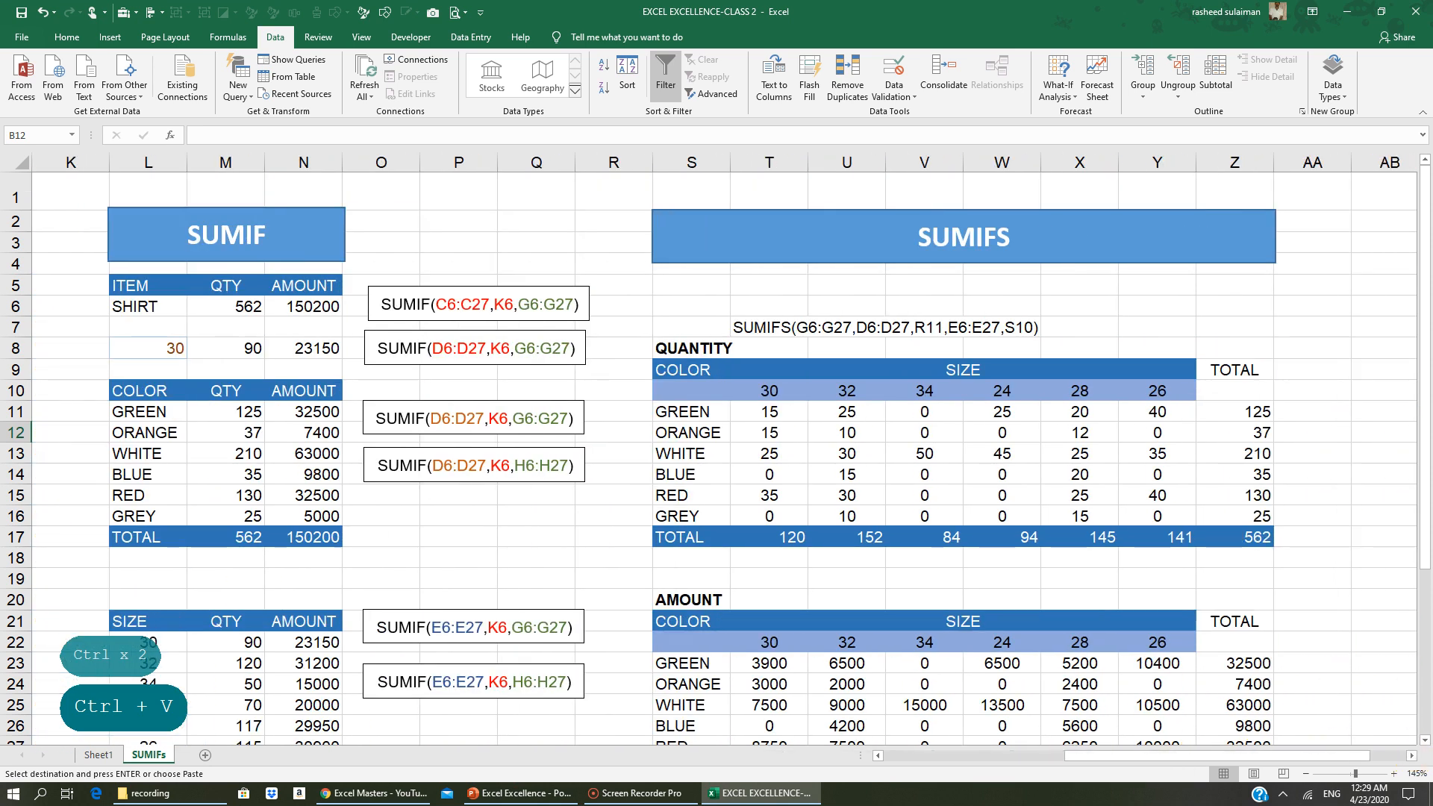
{"action": "scroll", "coordinate": [717, 448], "scroll_direction": "down", "scroll_amount": 4}
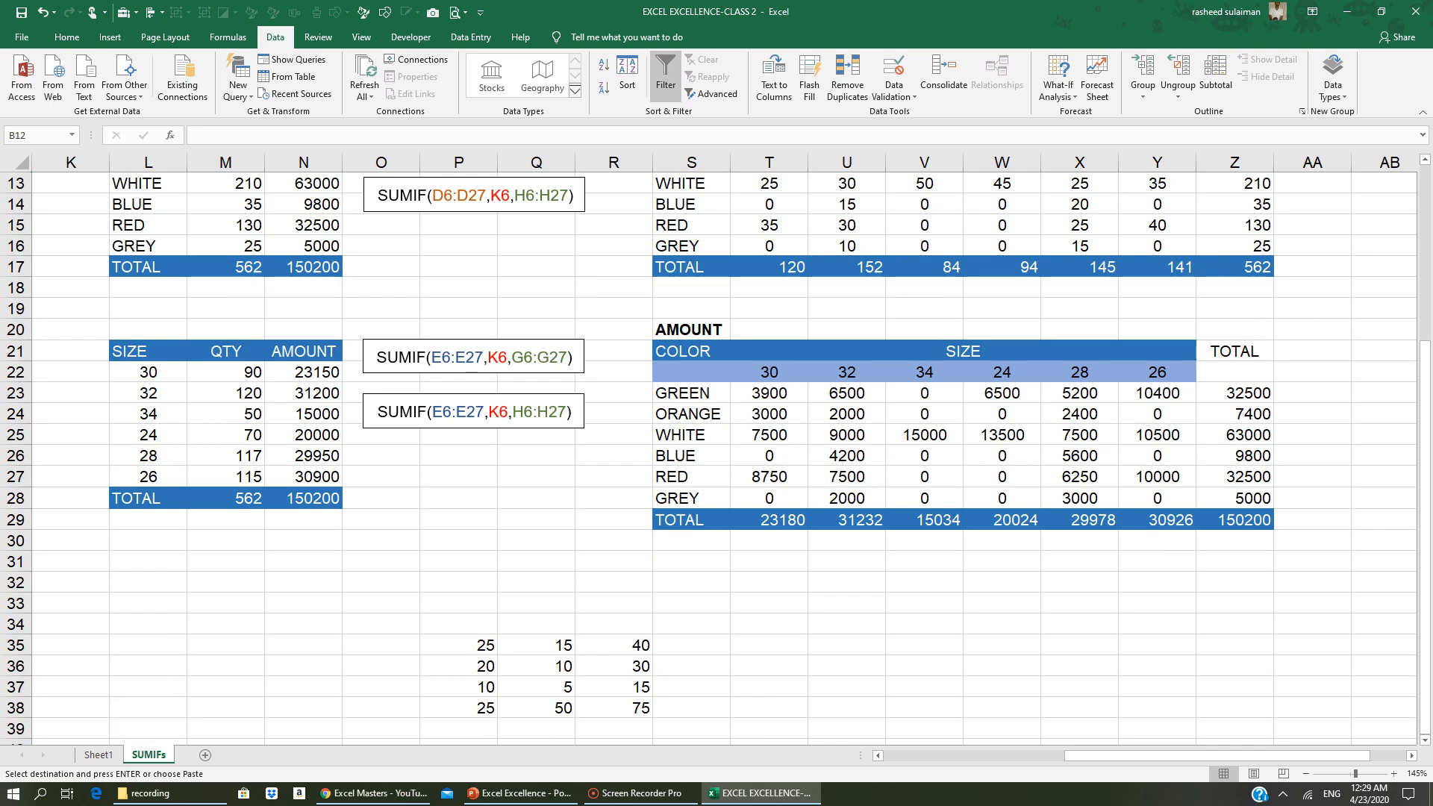
{"action": "left_click", "coordinate": [703, 605]}
{"action": "type", "text": "GR"}
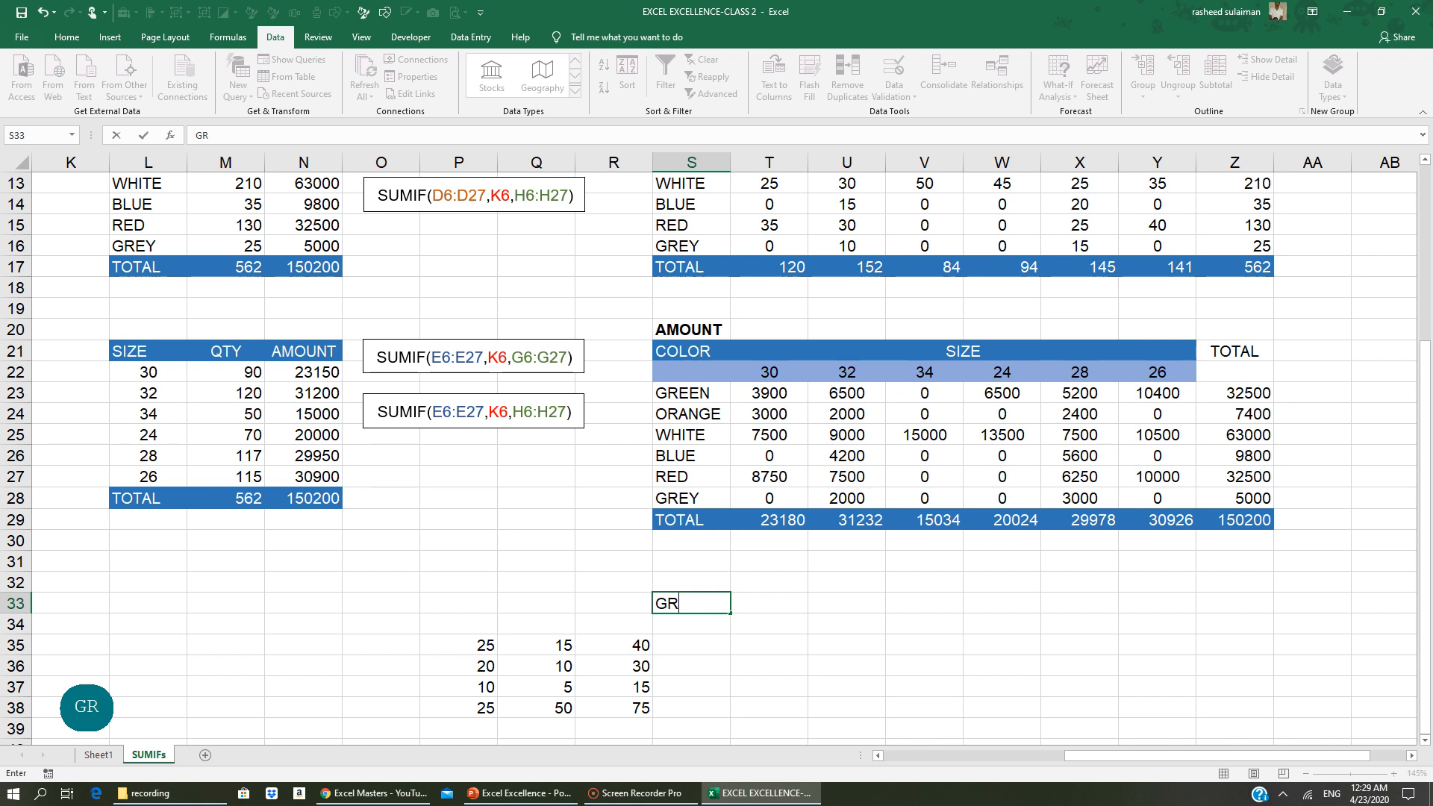
{"action": "type", "text": "EEN"}
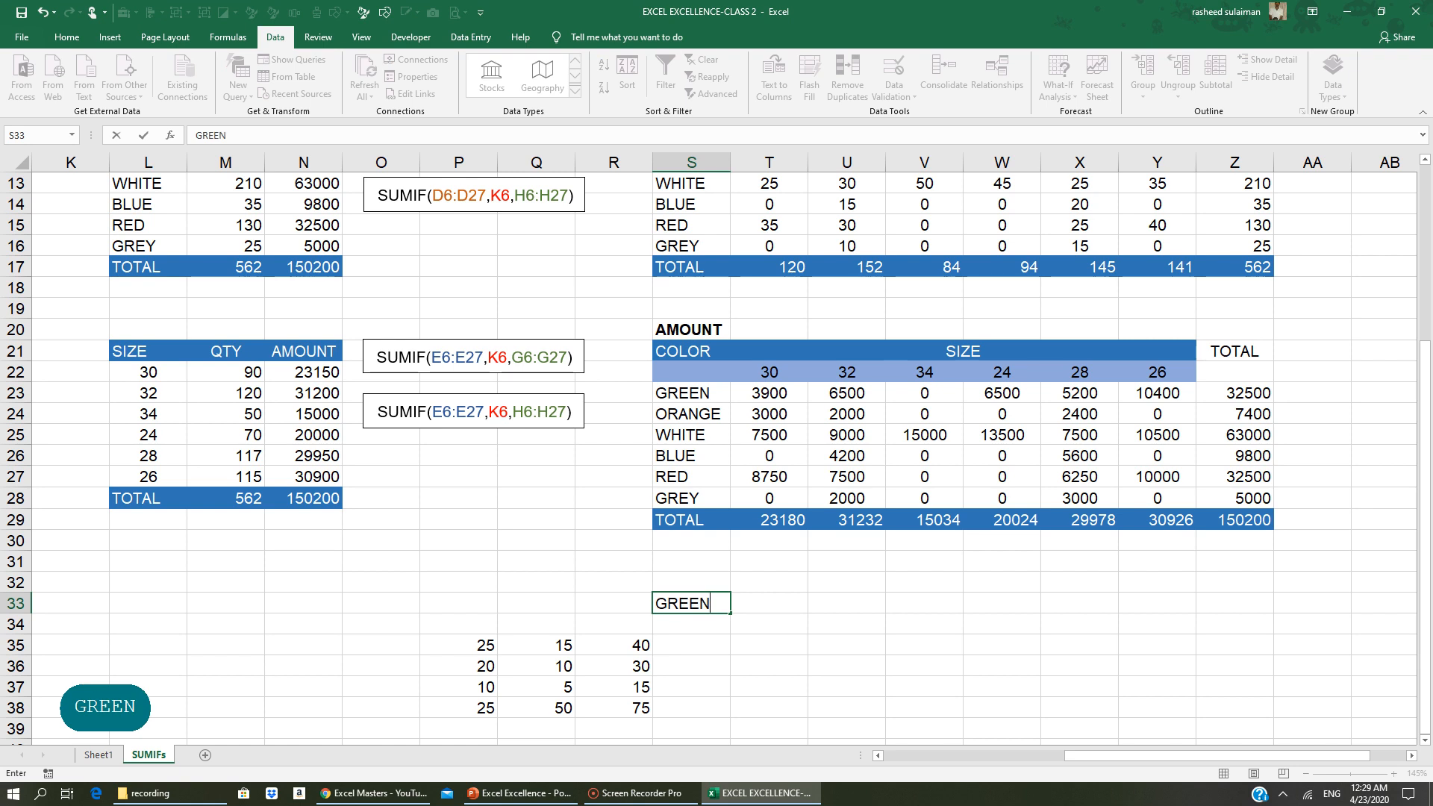
{"action": "left_click", "coordinate": [752, 580]}
{"action": "type", "text": "30"}
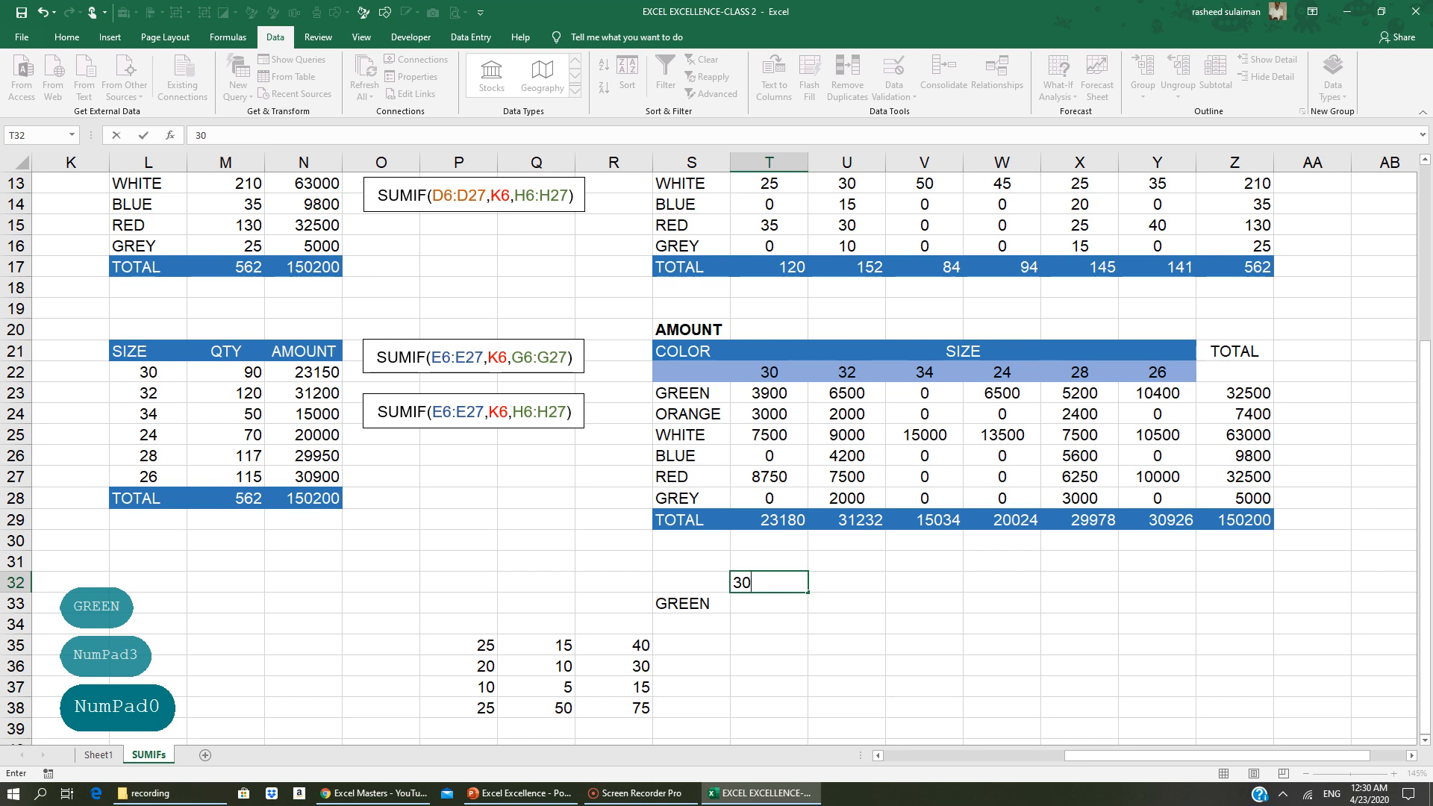
Enter 30 in T33 and US in U33 next to GREEN, and clear T32
{"action": "left_click", "coordinate": [784, 605]}
{"action": "type", "text": "30"}
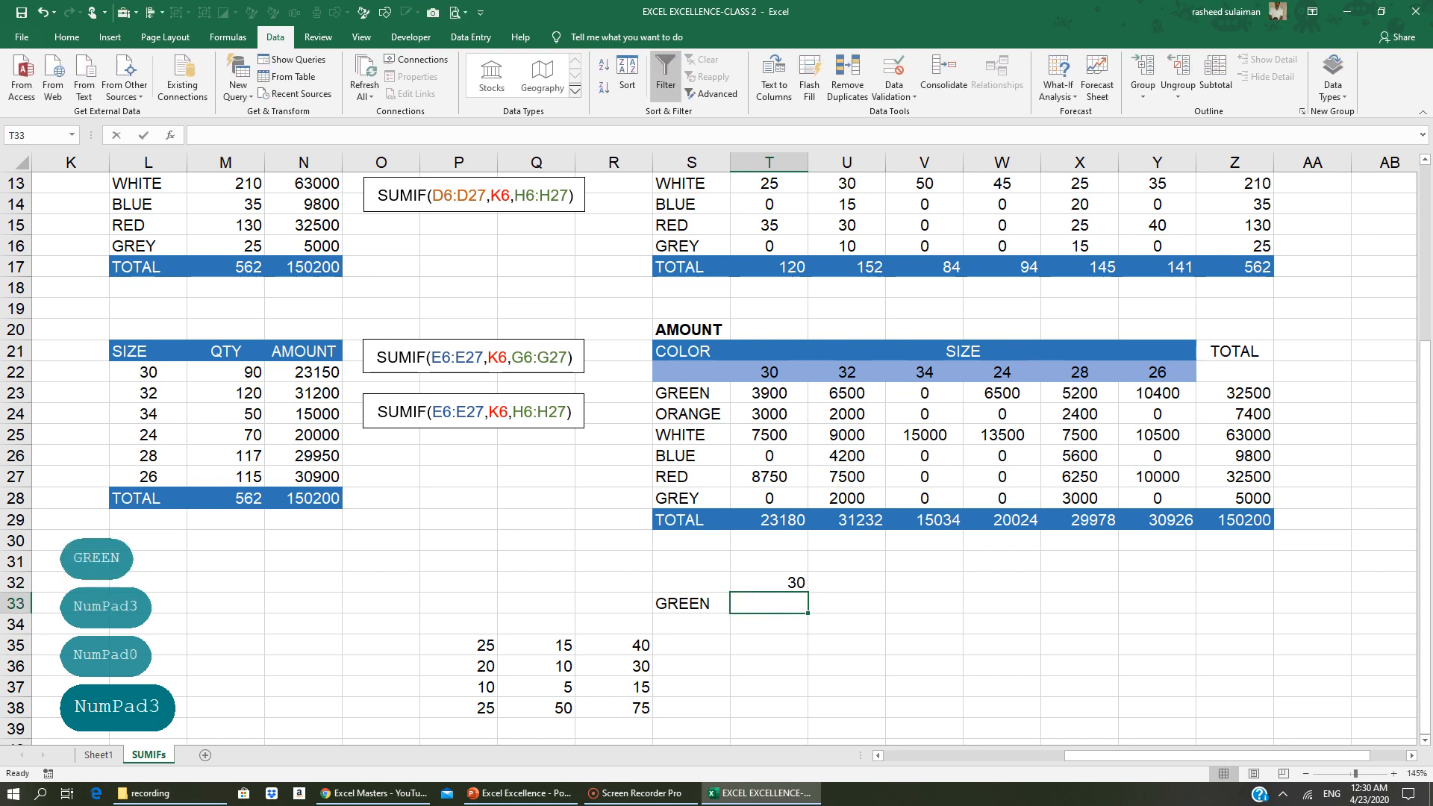
{"action": "left_click", "coordinate": [840, 602]}
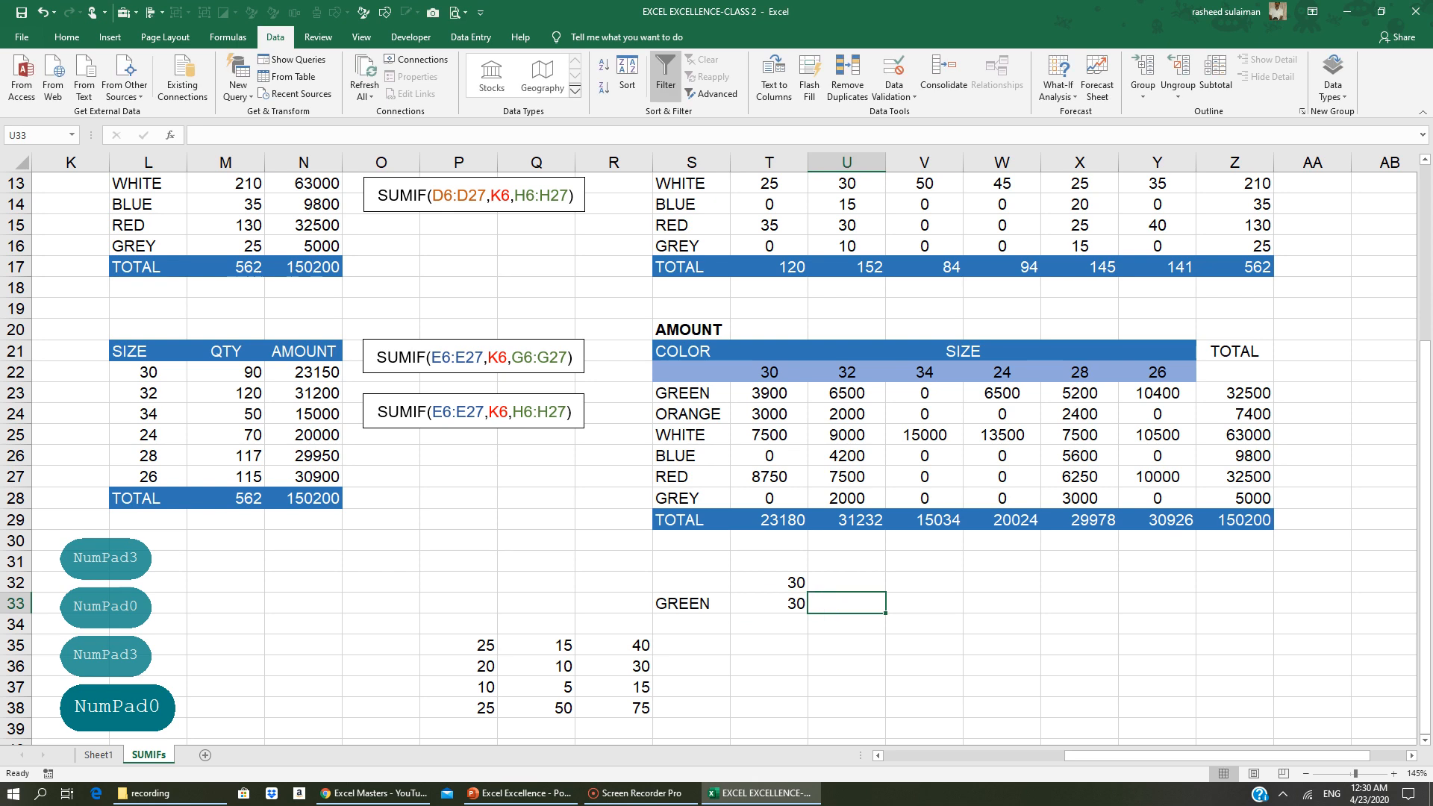
{"action": "type", "text": "US"}
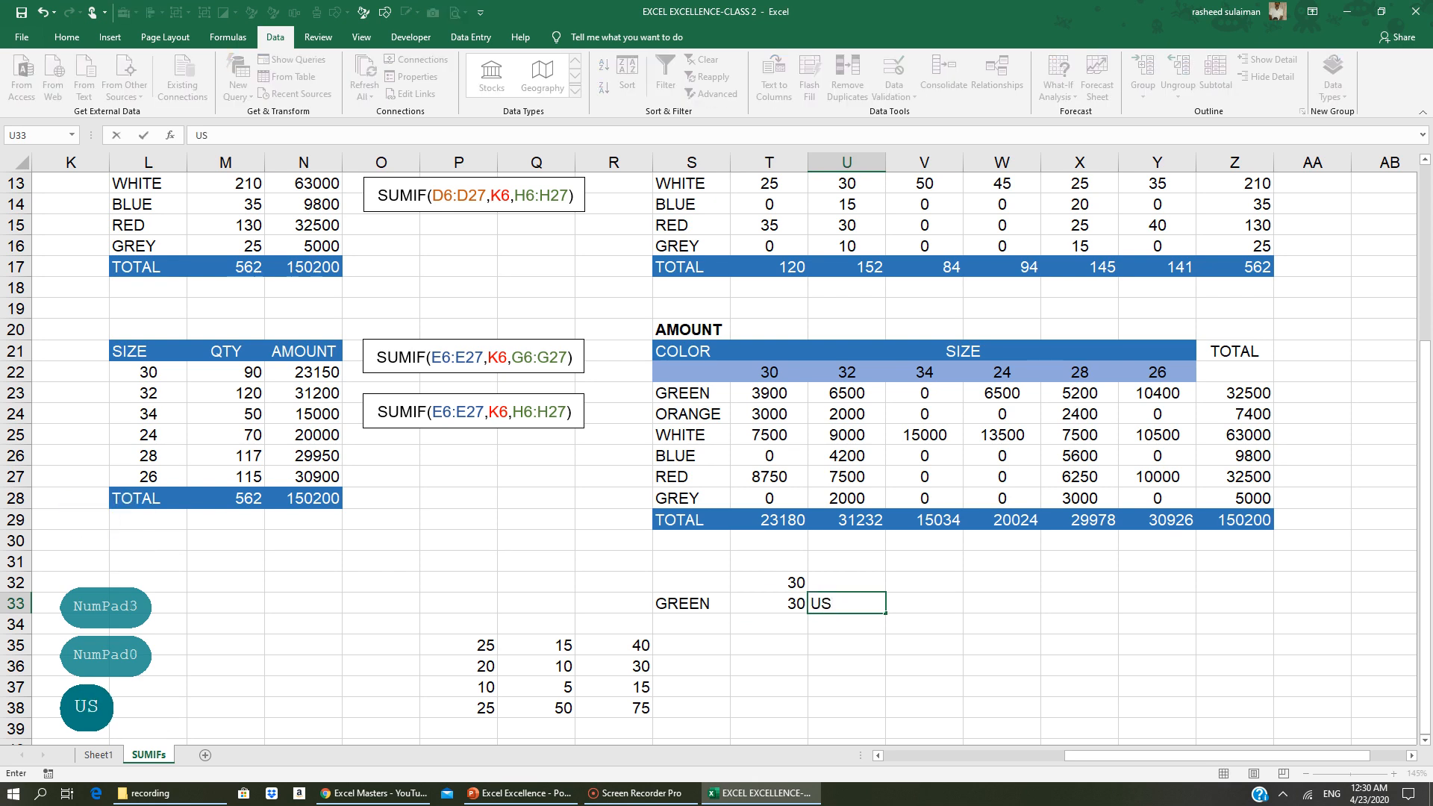
{"action": "left_click", "coordinate": [770, 583]}
{"action": "key", "text": "Delete"}
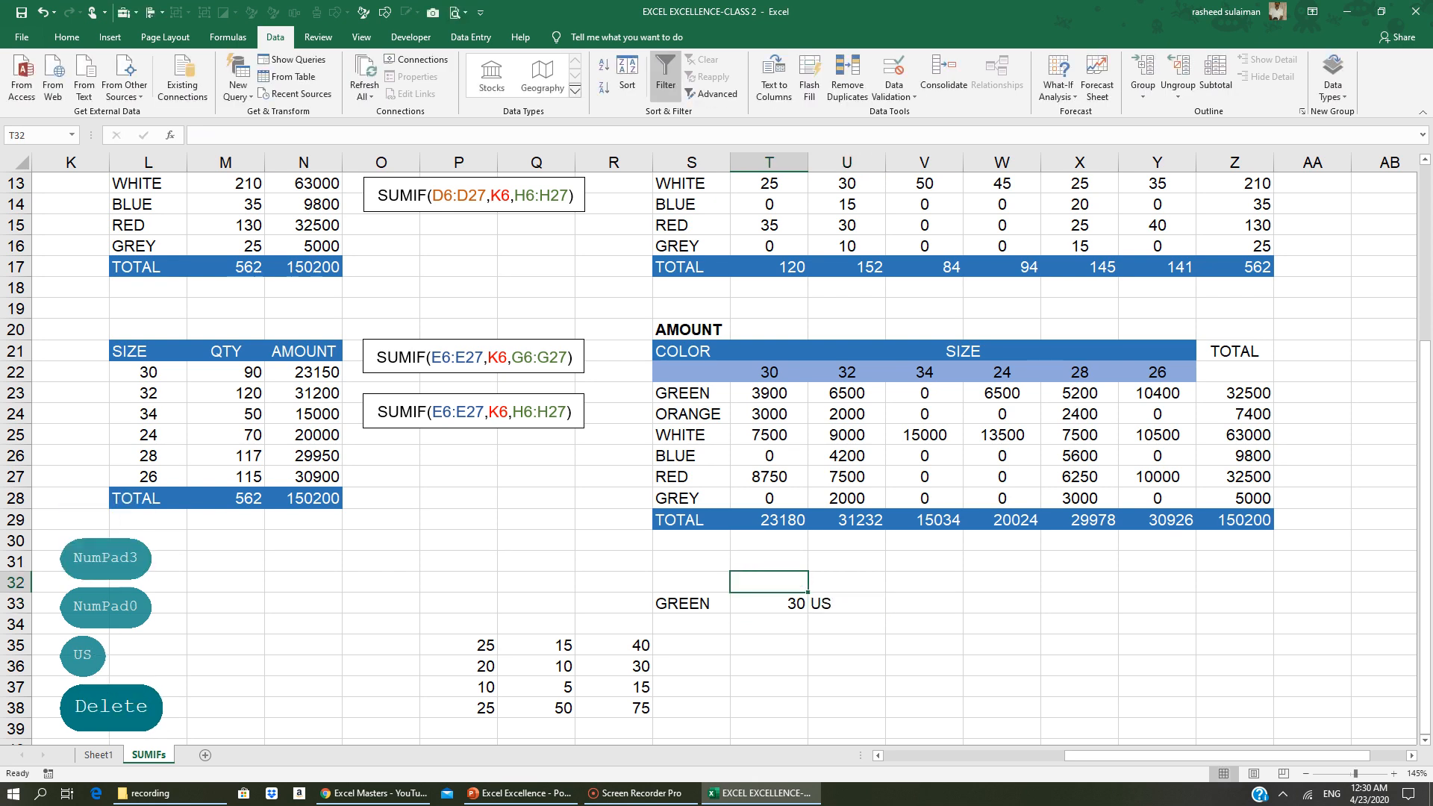
Head V32 with QTY and start a SUMIFS formula in V33 beneath it
{"action": "left_click", "coordinate": [923, 582]}
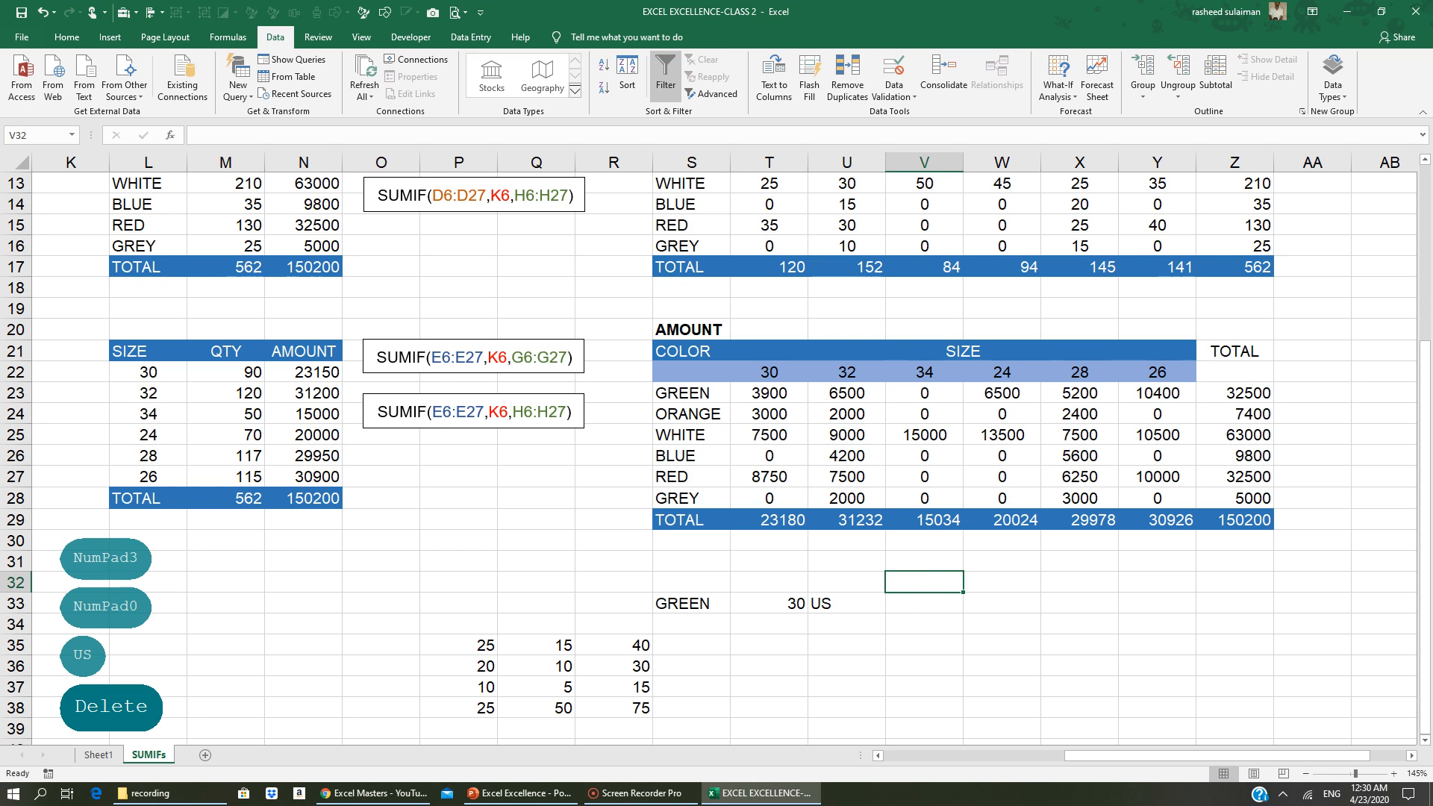
{"action": "type", "text": "QTY"}
{"action": "left_click", "coordinate": [912, 604]}
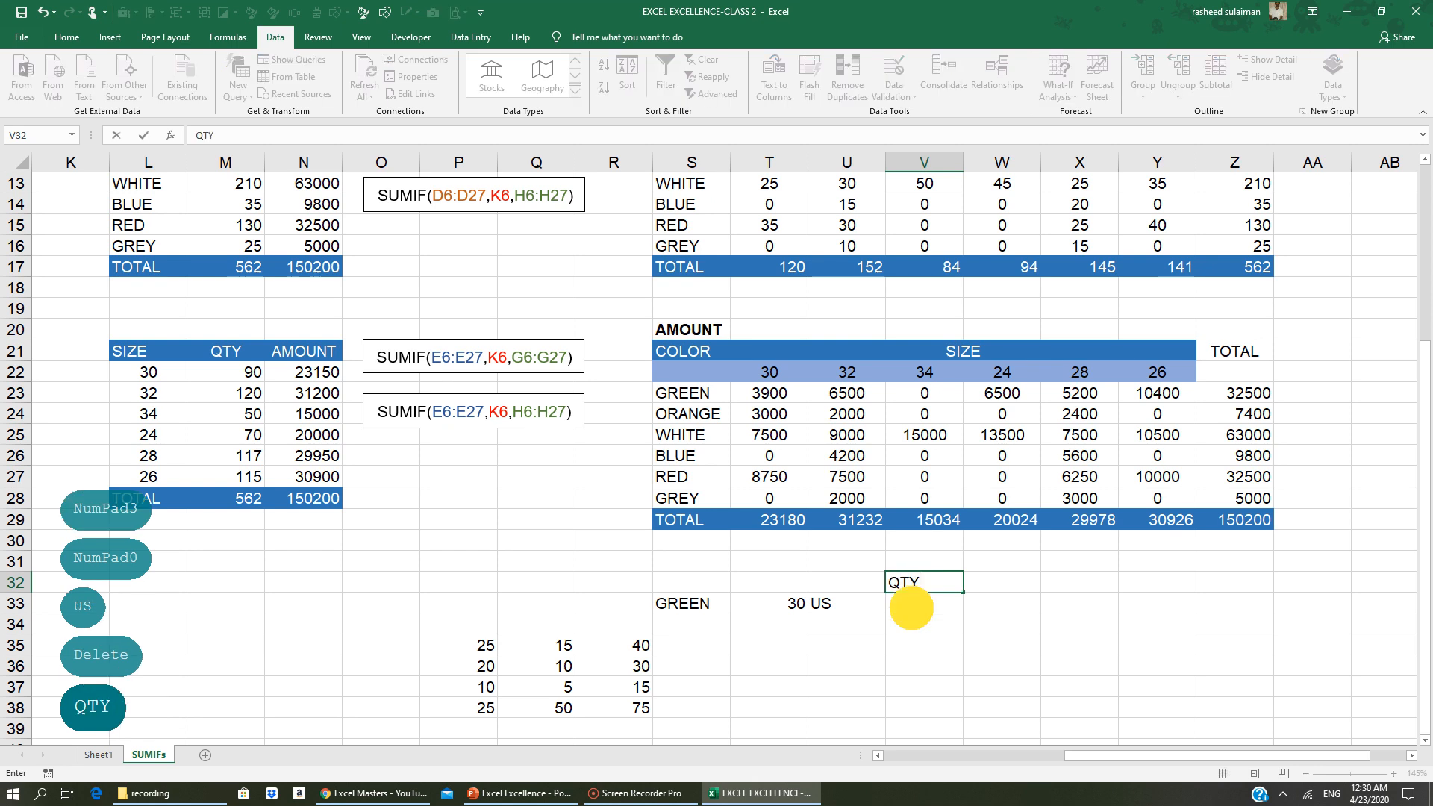
{"action": "type", "text": "=S"}
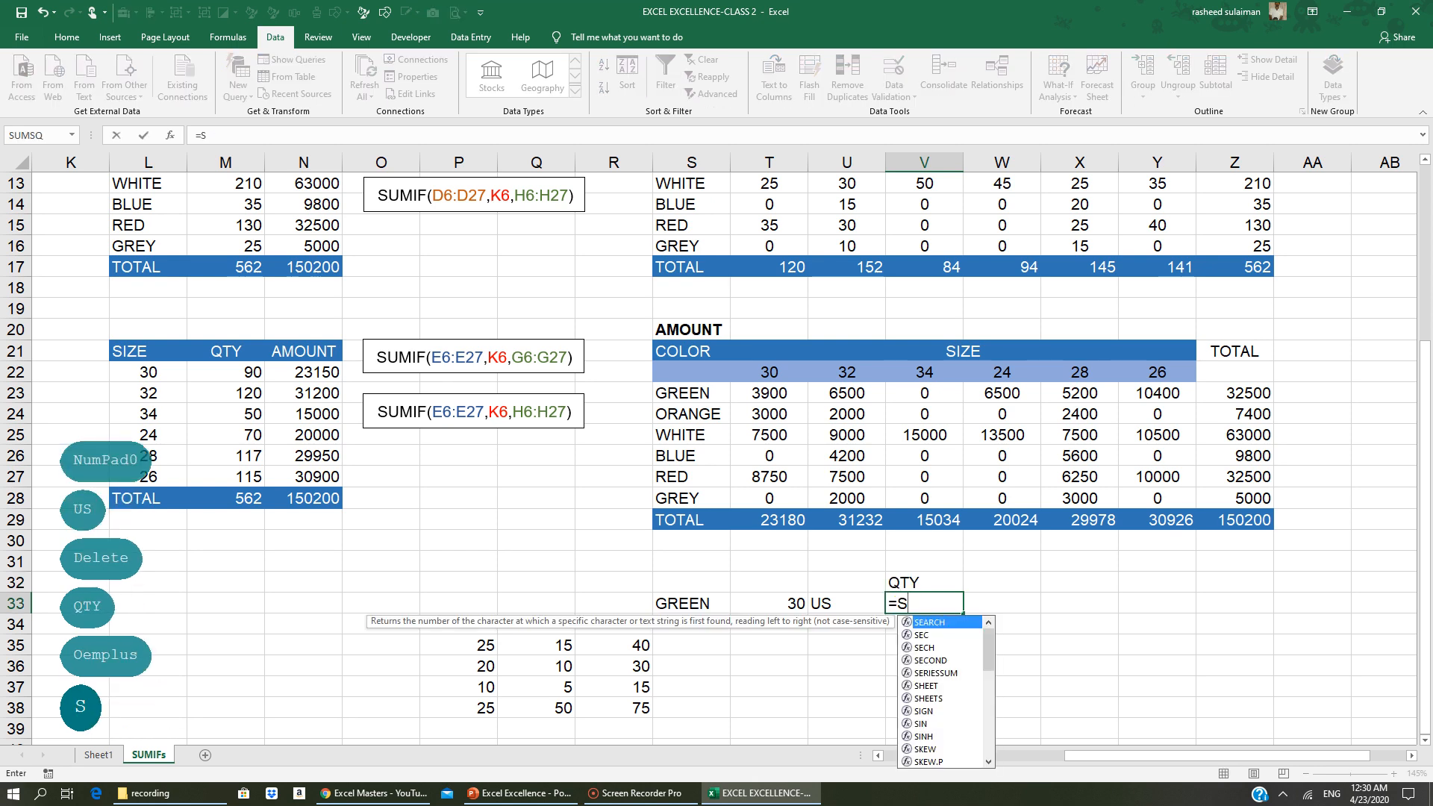
{"action": "type", "text": "U"}
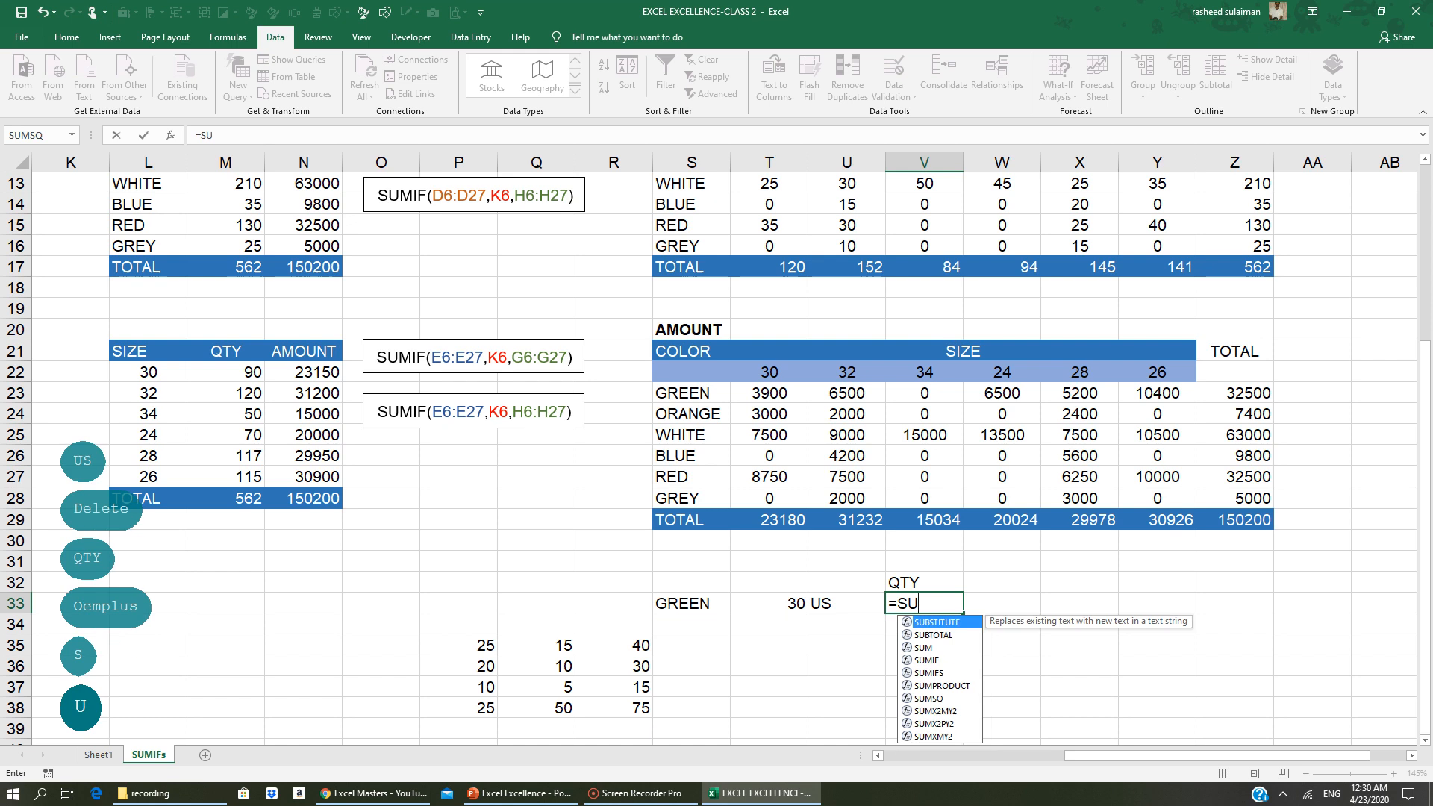
{"action": "type", "text": "MIF"}
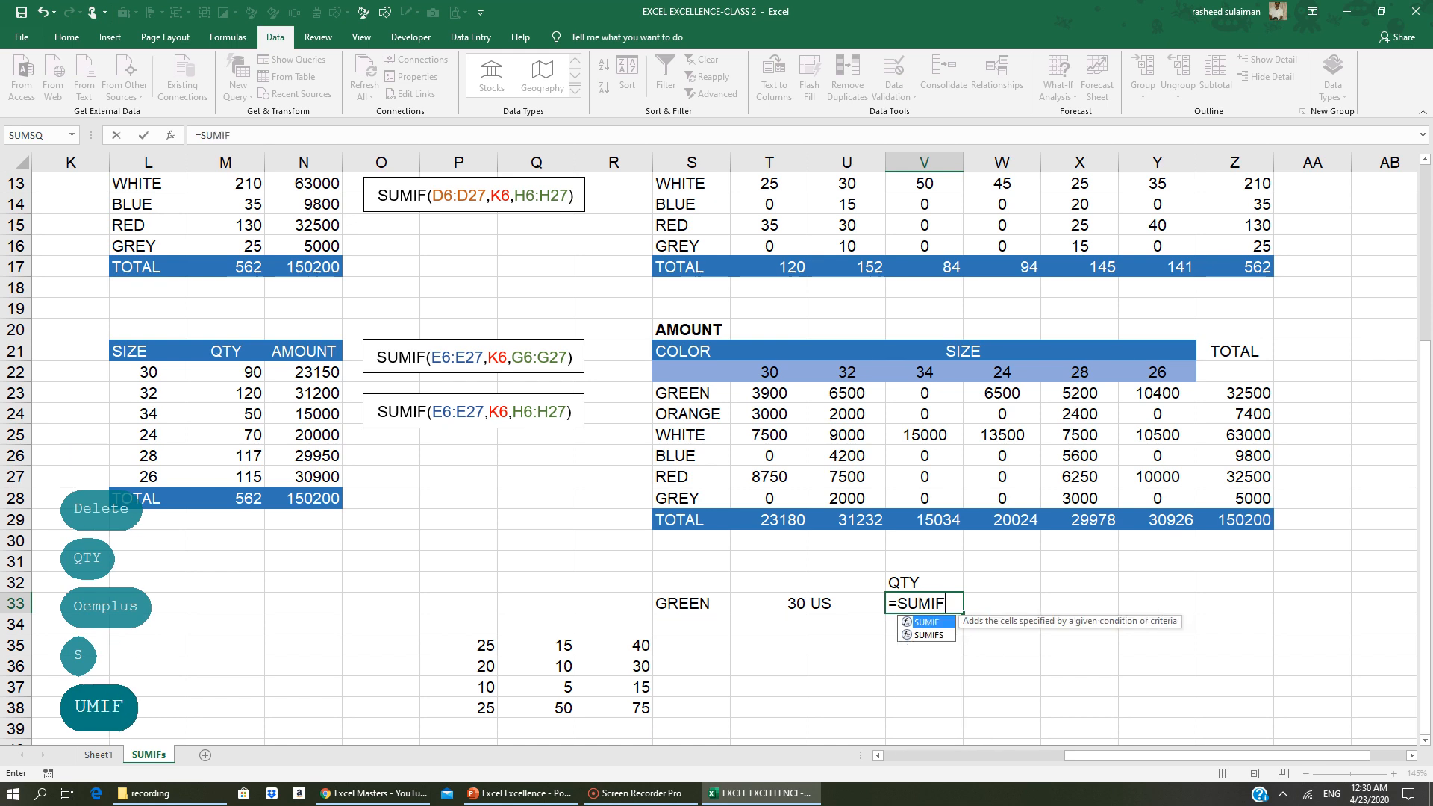
{"action": "type", "text": "S("}
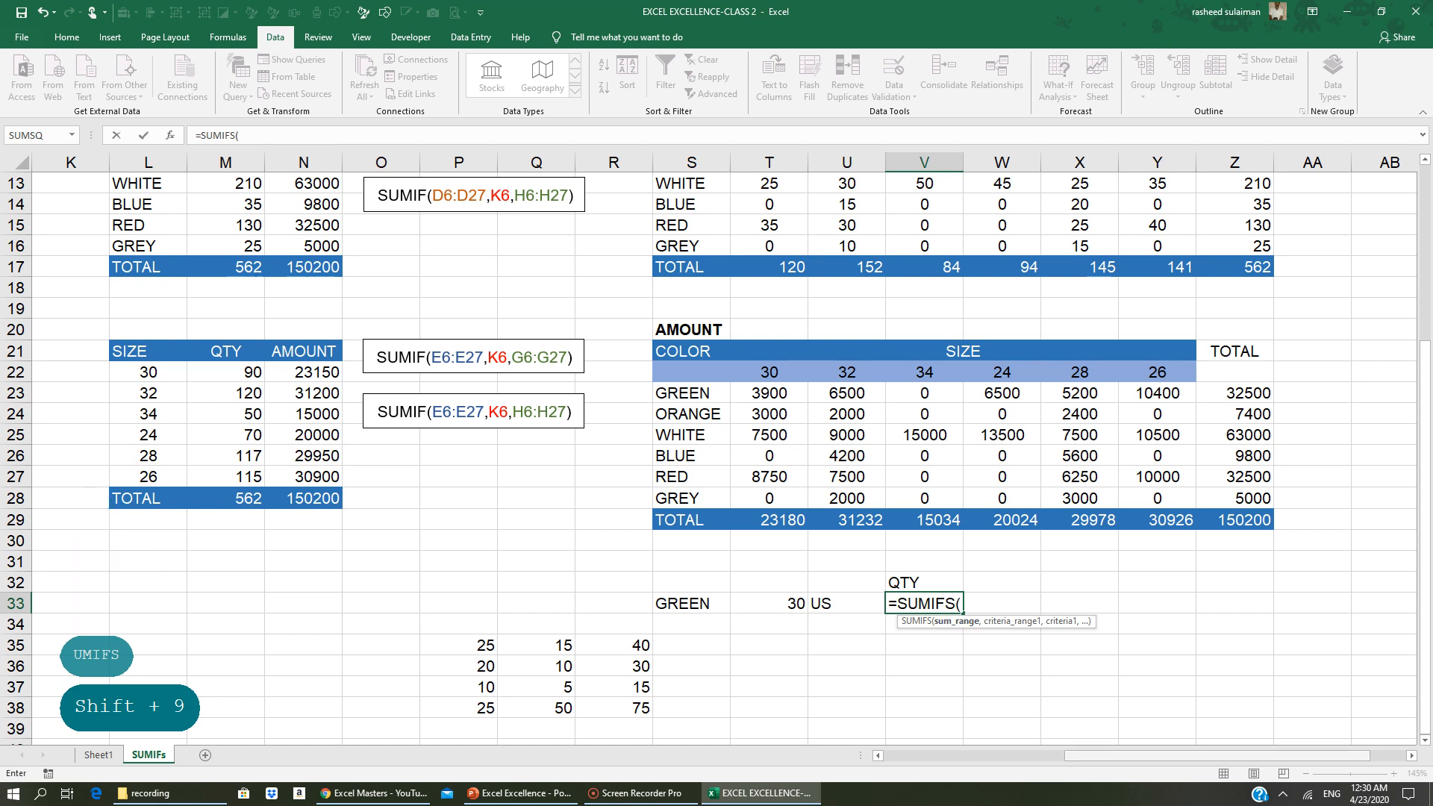
Give the V33 SUMIFS formula the sales register's QTY values H6:H27 as its sum range
{"action": "left_click_drag", "start_coordinate": [1111, 756], "coordinate": [966, 757]}
{"action": "scroll", "coordinate": [629, 663], "scroll_direction": "up", "scroll_amount": 4}
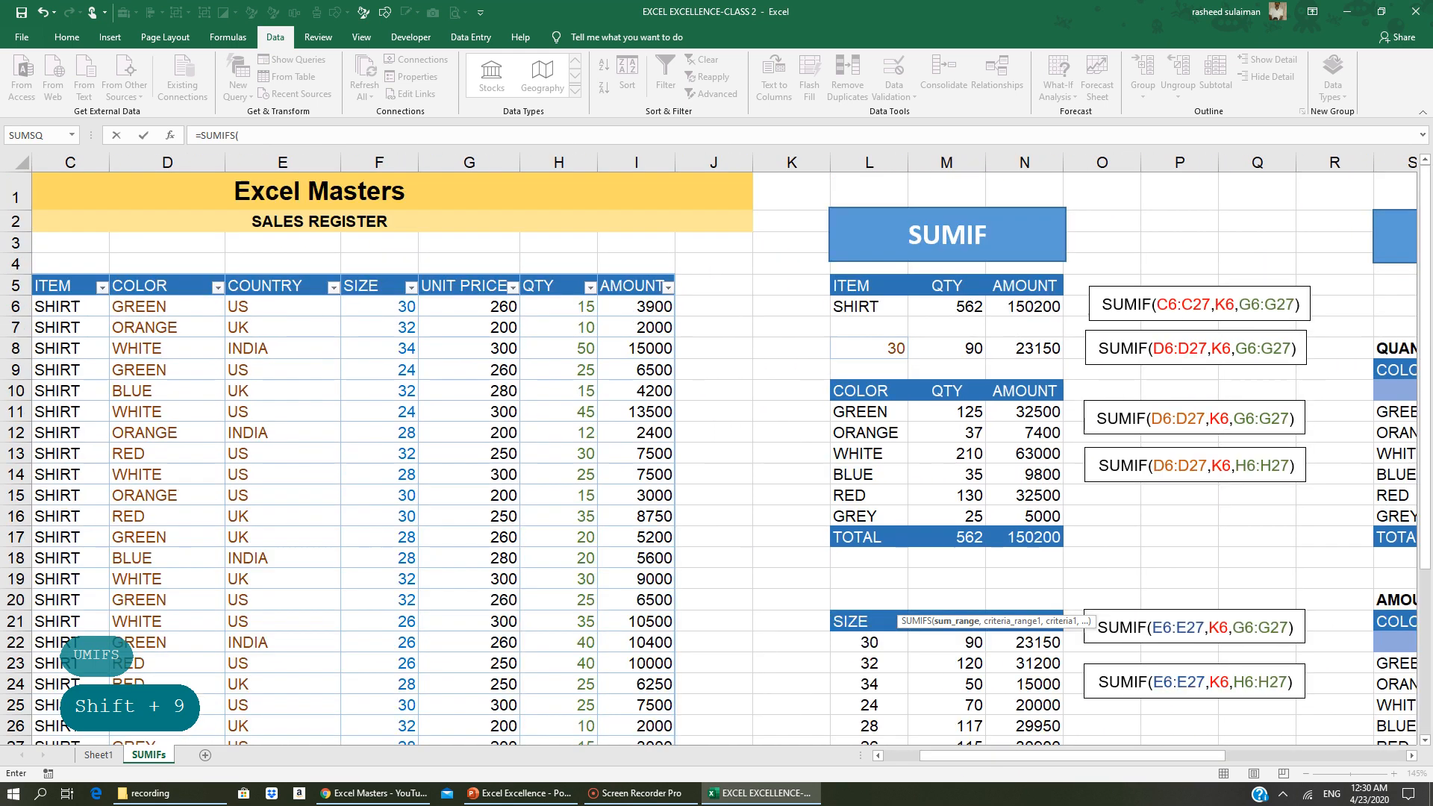
{"action": "left_click_drag", "start_coordinate": [558, 306], "coordinate": [569, 688]}
{"action": "type", "text": ","}
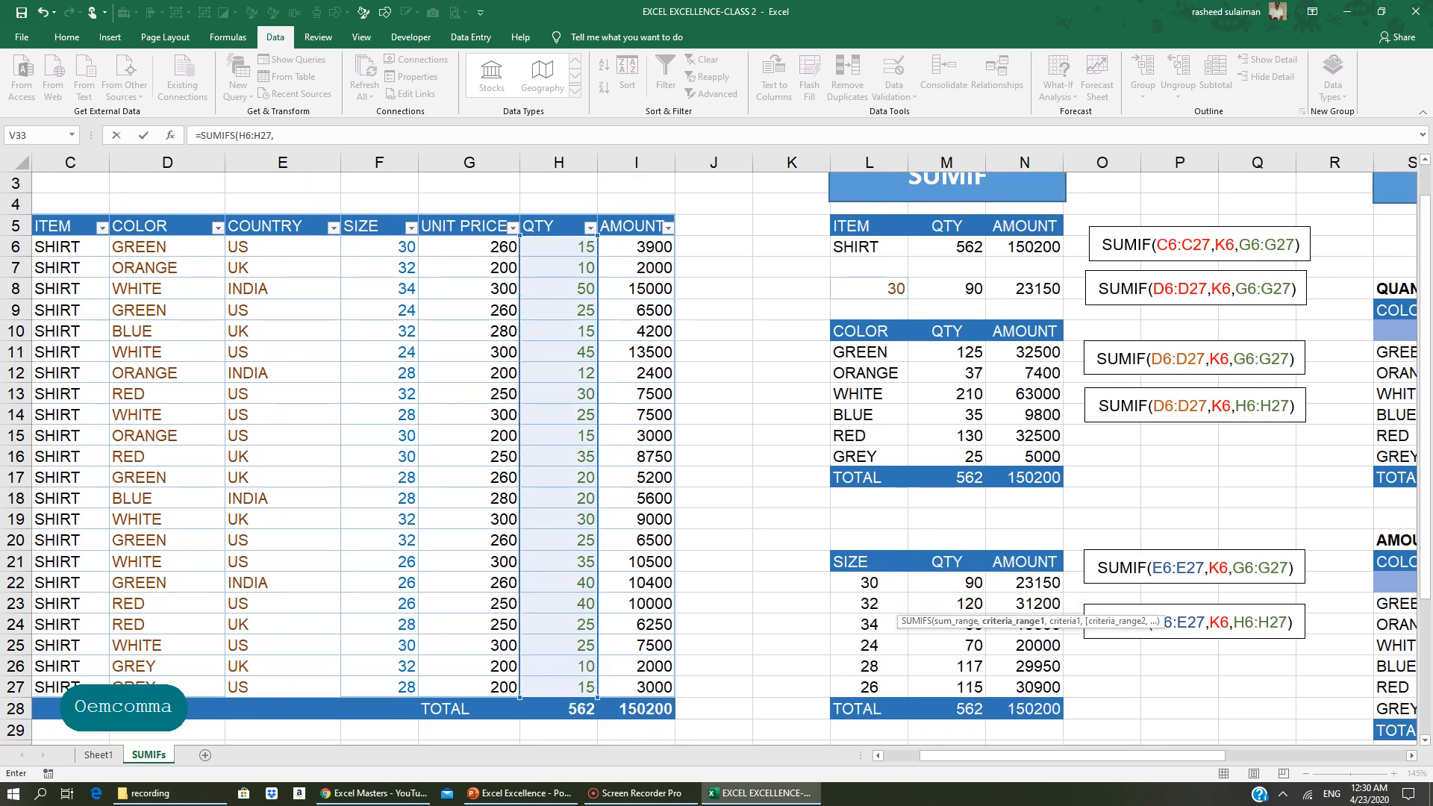
Add the COLOR range D6:D27 with criterion S33 as the first criteria pair of the SUMIFS formula
{"action": "scroll", "coordinate": [1411, 756], "scroll_direction": "right", "scroll_amount": 10}
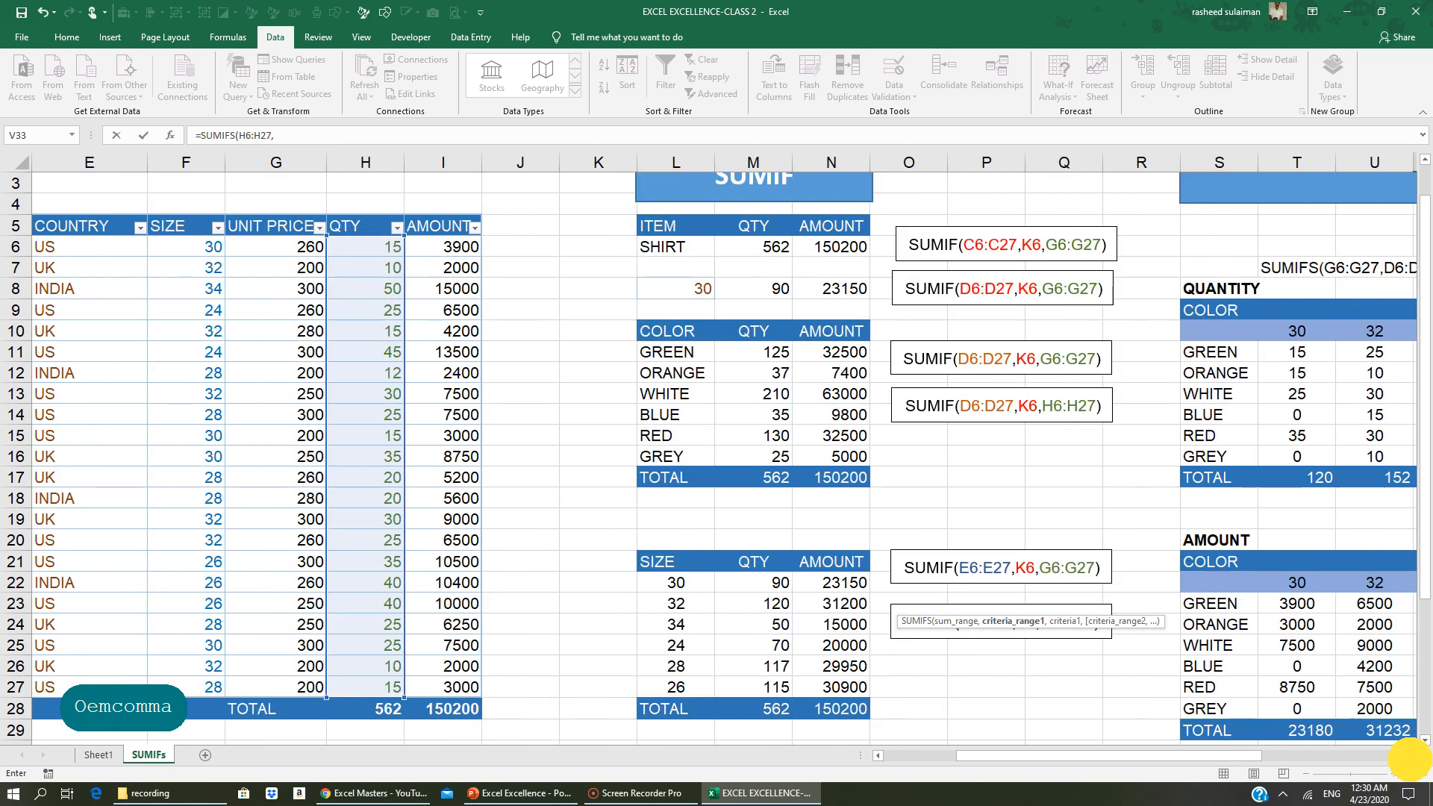
{"action": "scroll", "coordinate": [1411, 756], "scroll_direction": "right", "scroll_amount": 3}
{"action": "scroll", "coordinate": [629, 579], "scroll_direction": "down", "scroll_amount": 4}
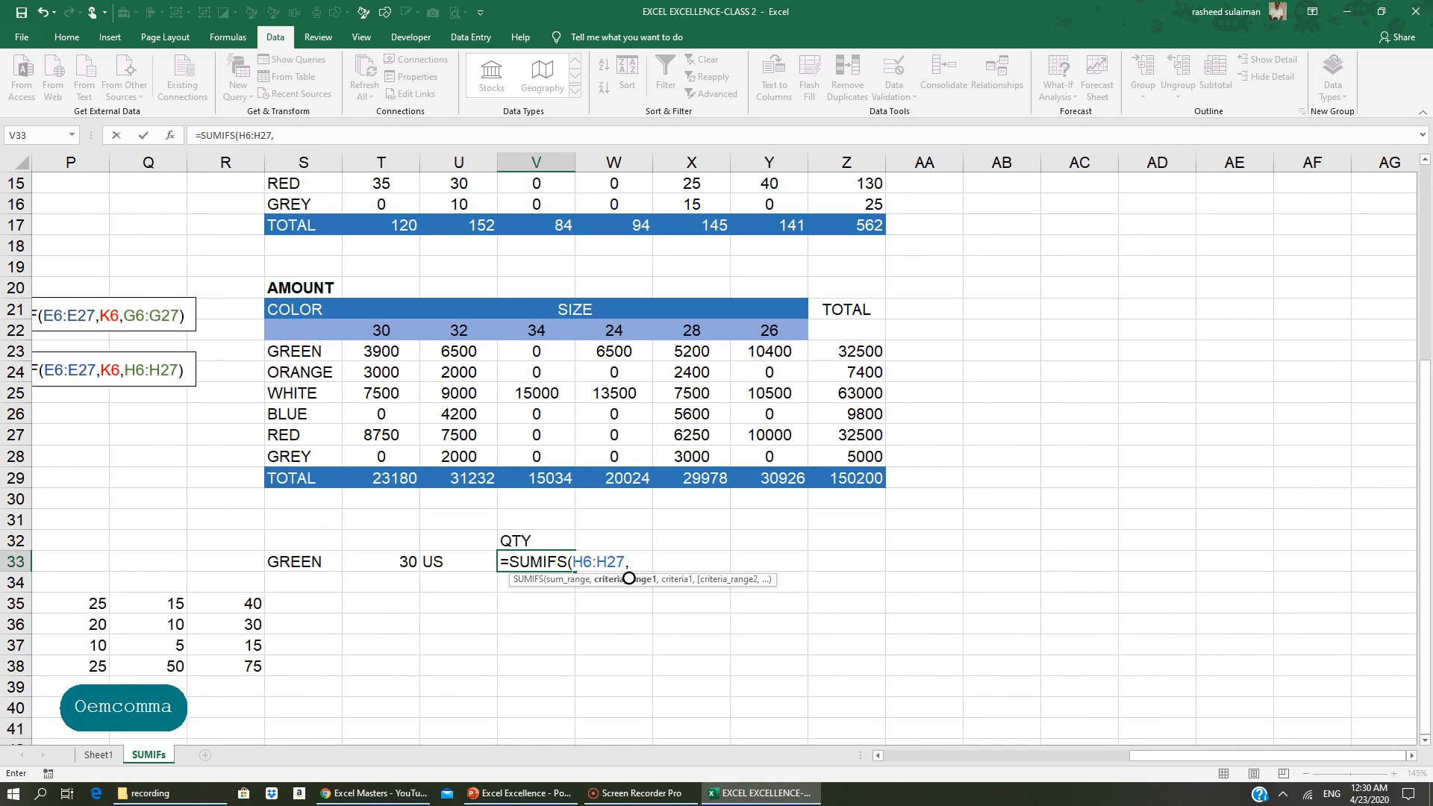
{"action": "left_click_drag", "start_coordinate": [1144, 756], "coordinate": [789, 740]}
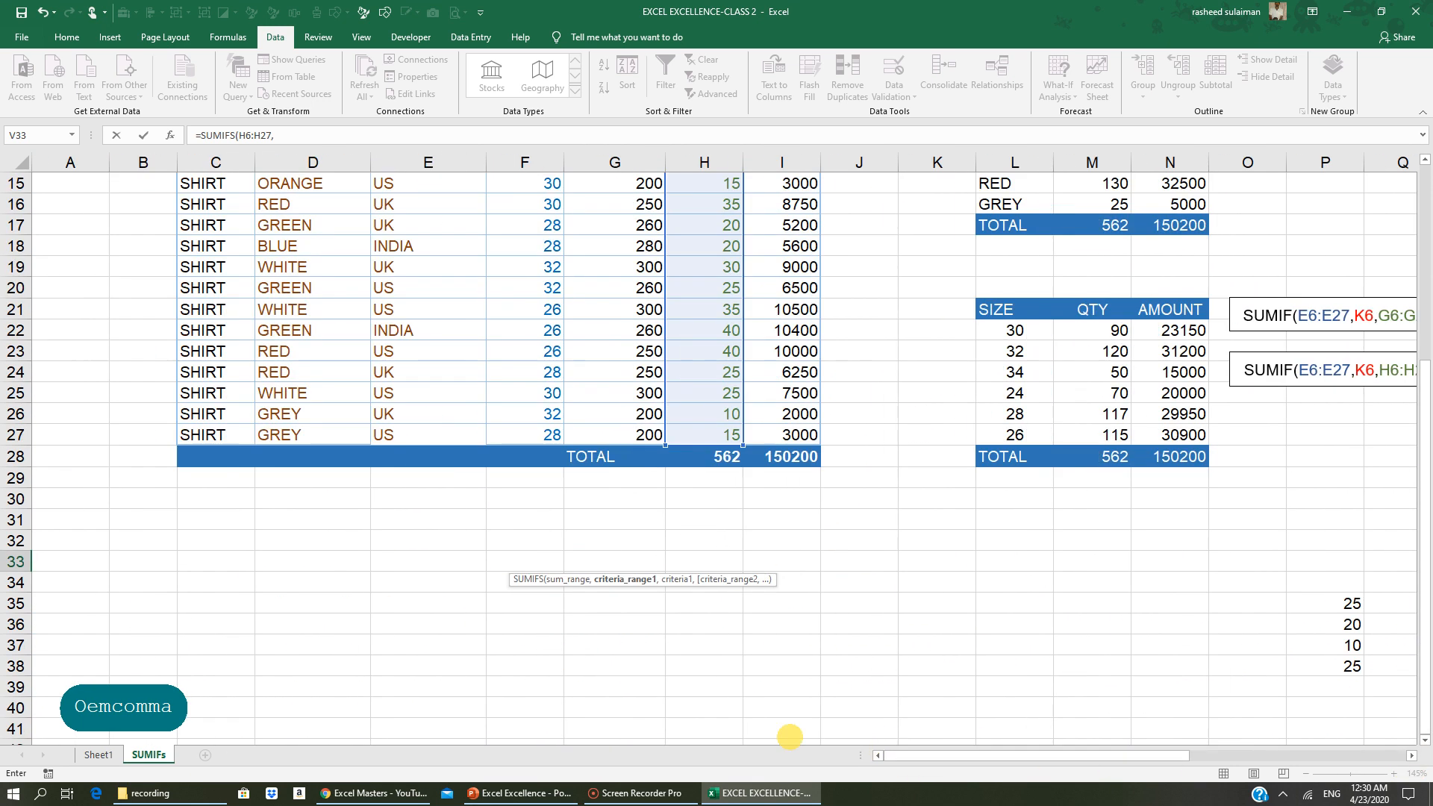
{"action": "scroll", "coordinate": [789, 717], "scroll_direction": "up", "scroll_amount": 4}
{"action": "left_click_drag", "start_coordinate": [306, 247], "coordinate": [325, 686]}
{"action": "type", "text": ","}
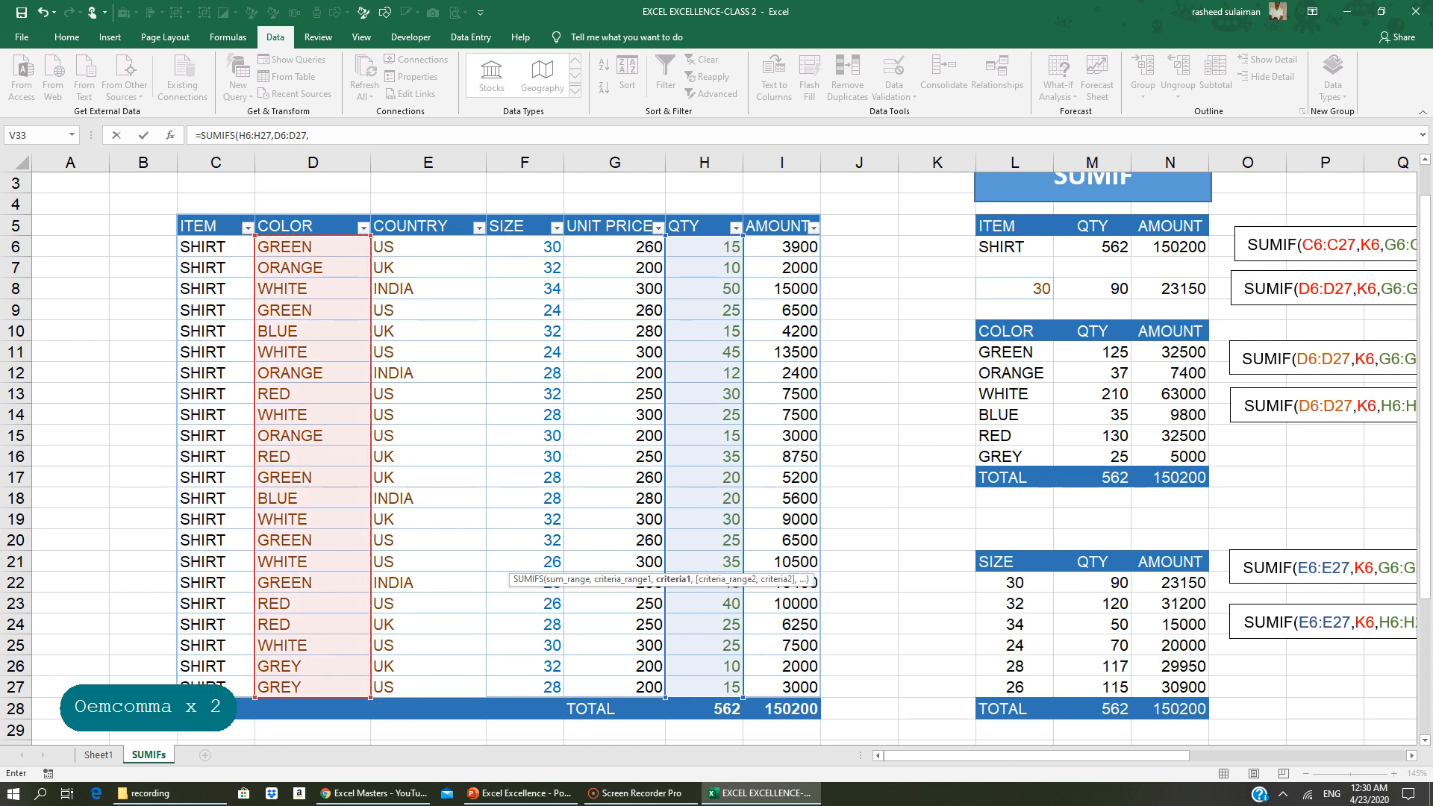
{"action": "left_click", "coordinate": [1412, 755]}
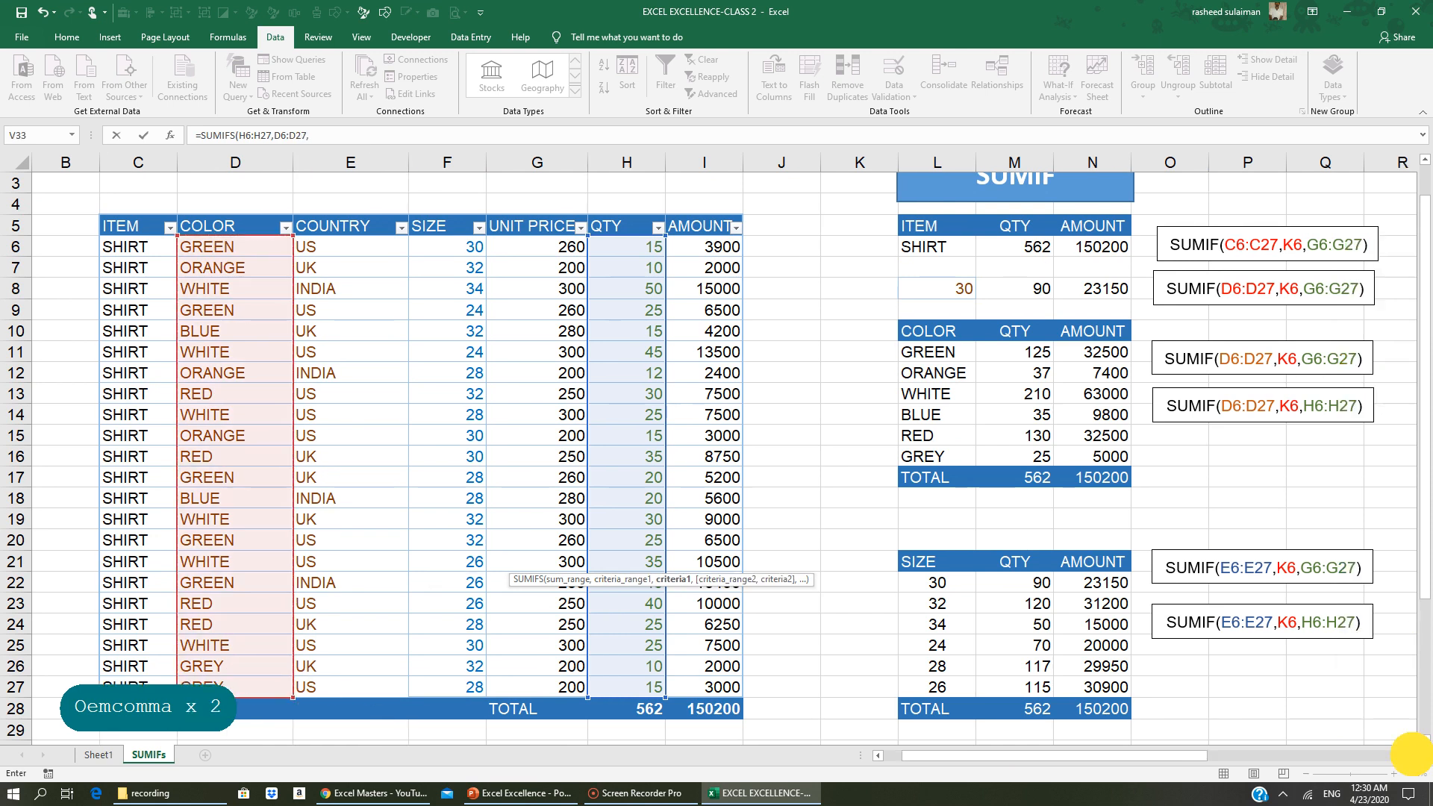
{"action": "scroll", "coordinate": [1410, 579], "scroll_direction": "down", "scroll_amount": 4}
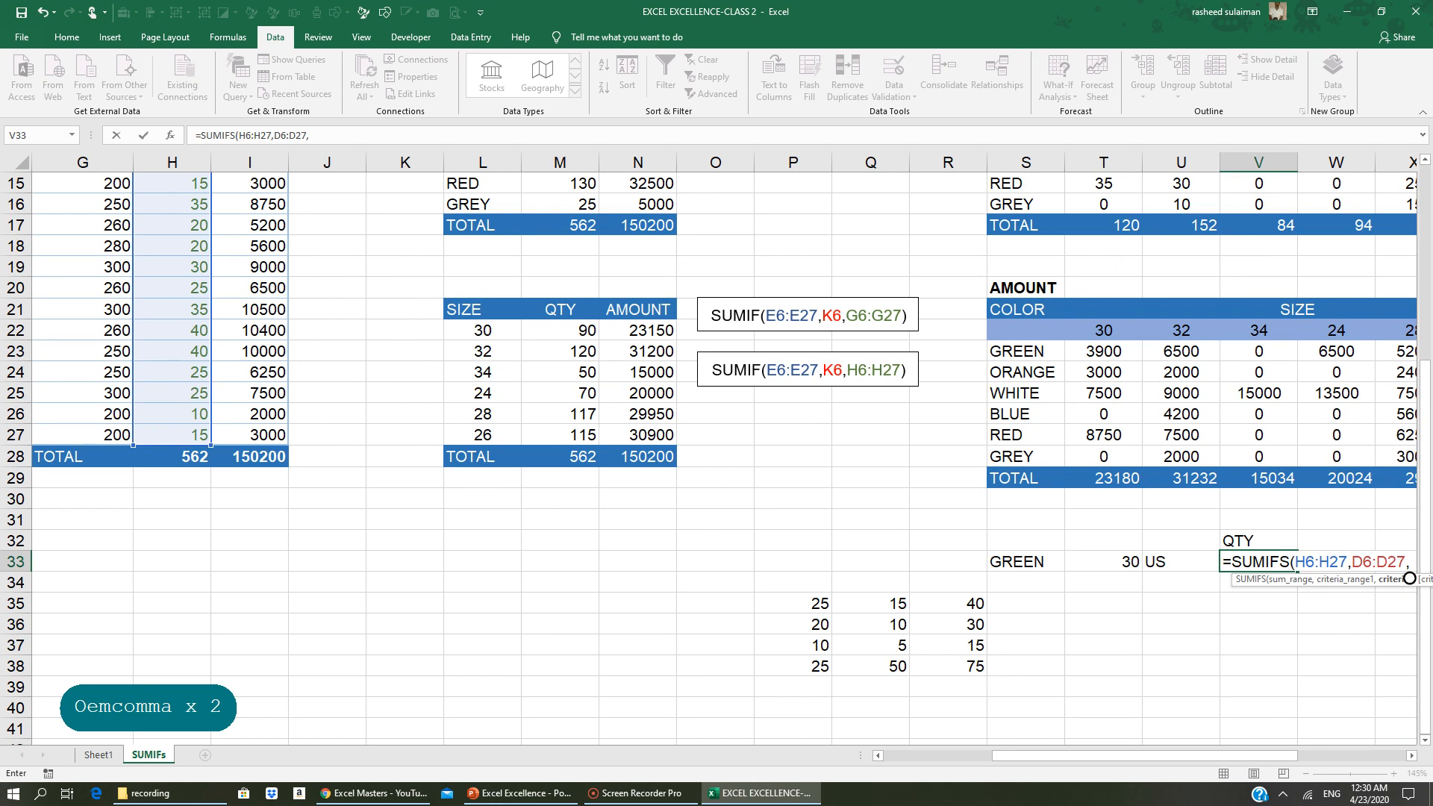
{"action": "left_click", "coordinate": [1027, 562]}
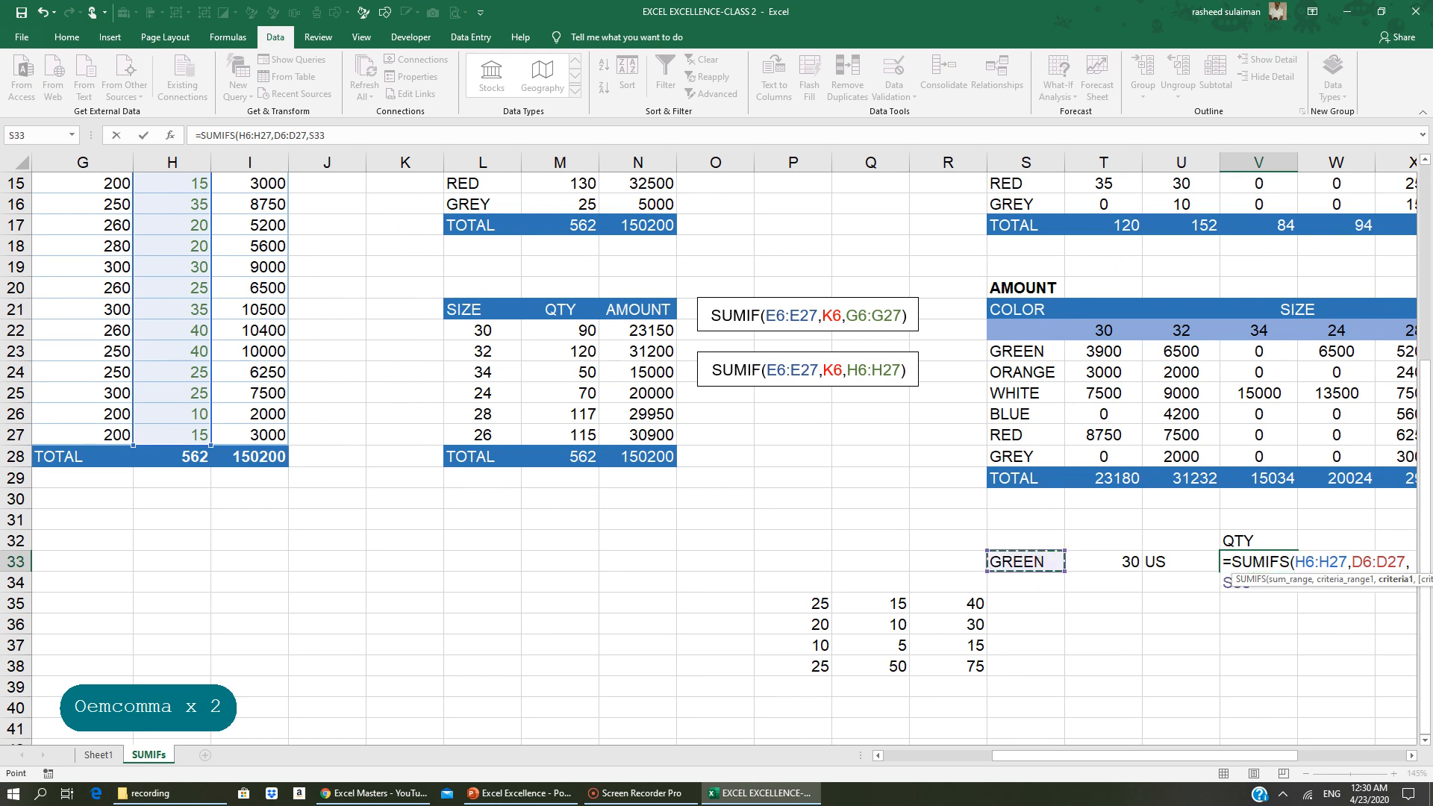
{"action": "type", "text": ","}
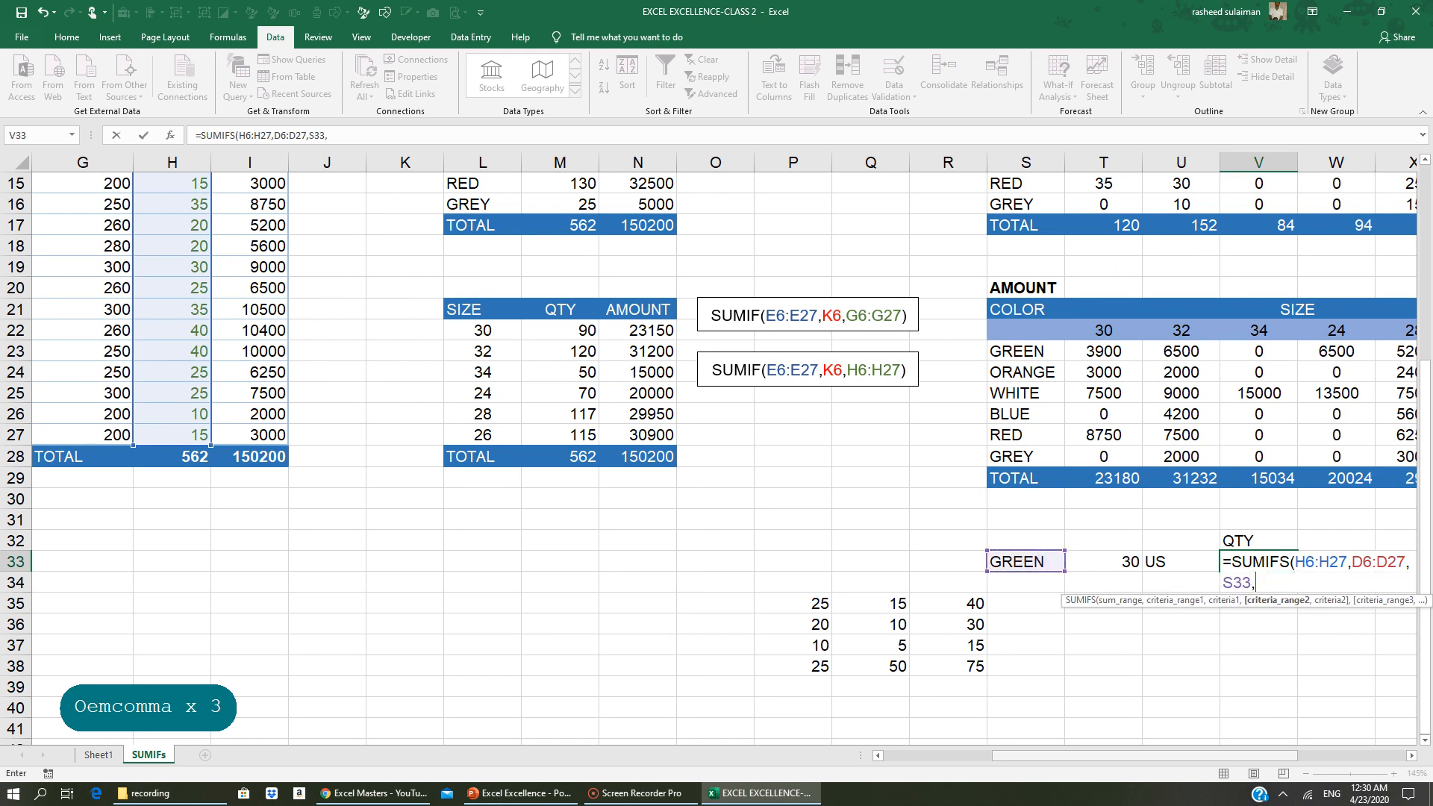
Add the SIZE range F6:F27 with criterion T33 as the second criteria pair of the formula
{"action": "left_click_drag", "start_coordinate": [1045, 756], "coordinate": [937, 755]}
{"action": "scroll", "coordinate": [537, 374], "scroll_direction": "up", "scroll_amount": 4}
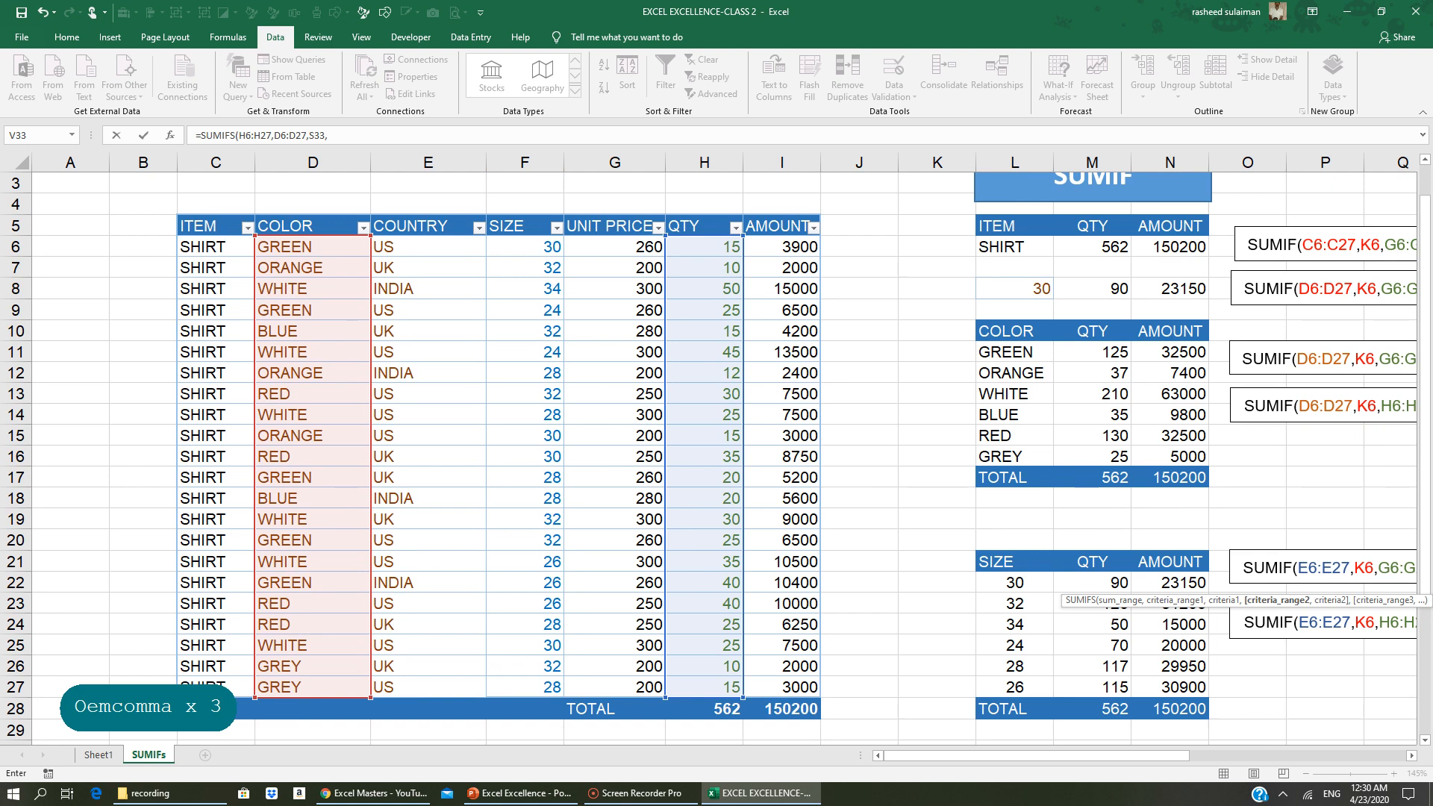
{"action": "left_click_drag", "start_coordinate": [523, 246], "coordinate": [534, 683]}
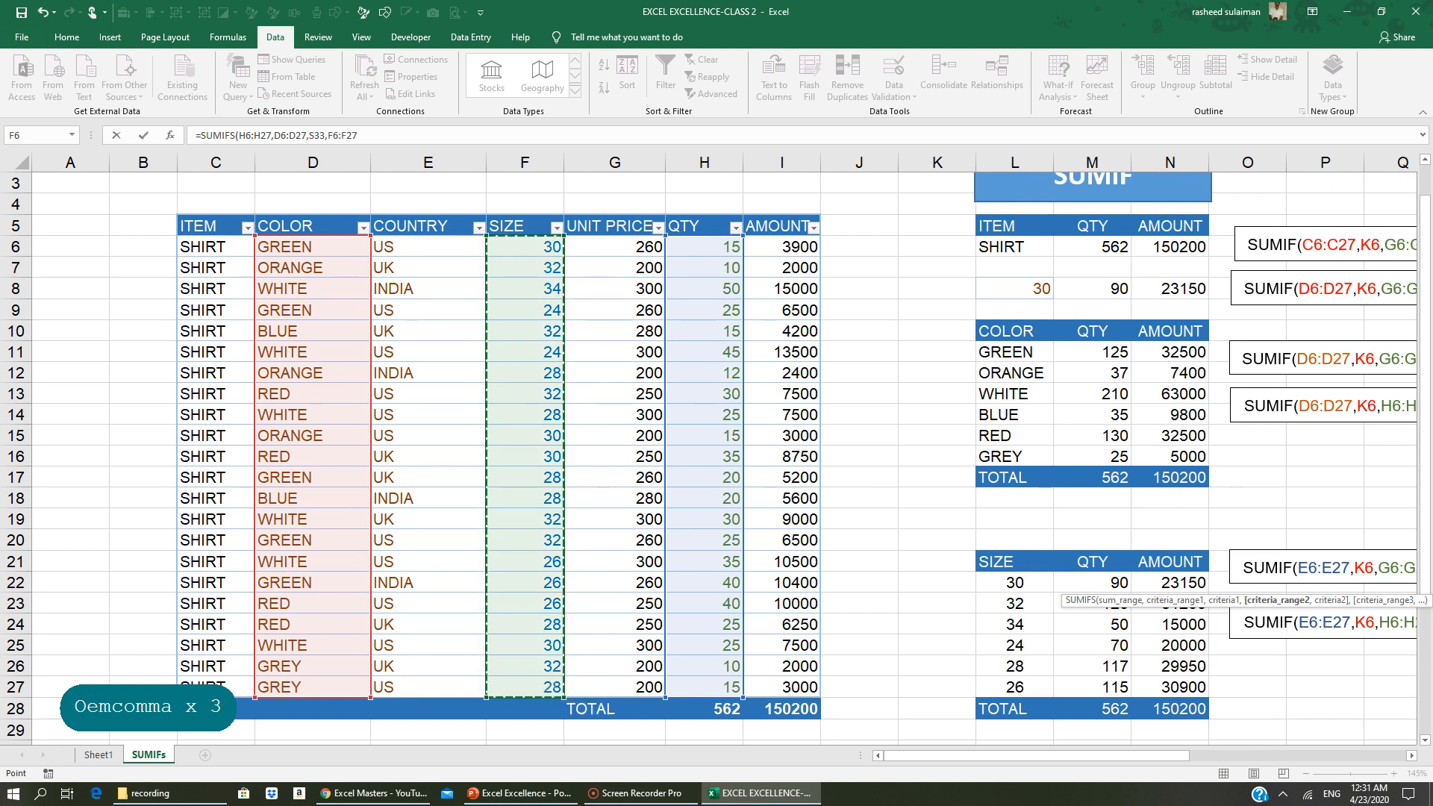
{"action": "type", "text": ","}
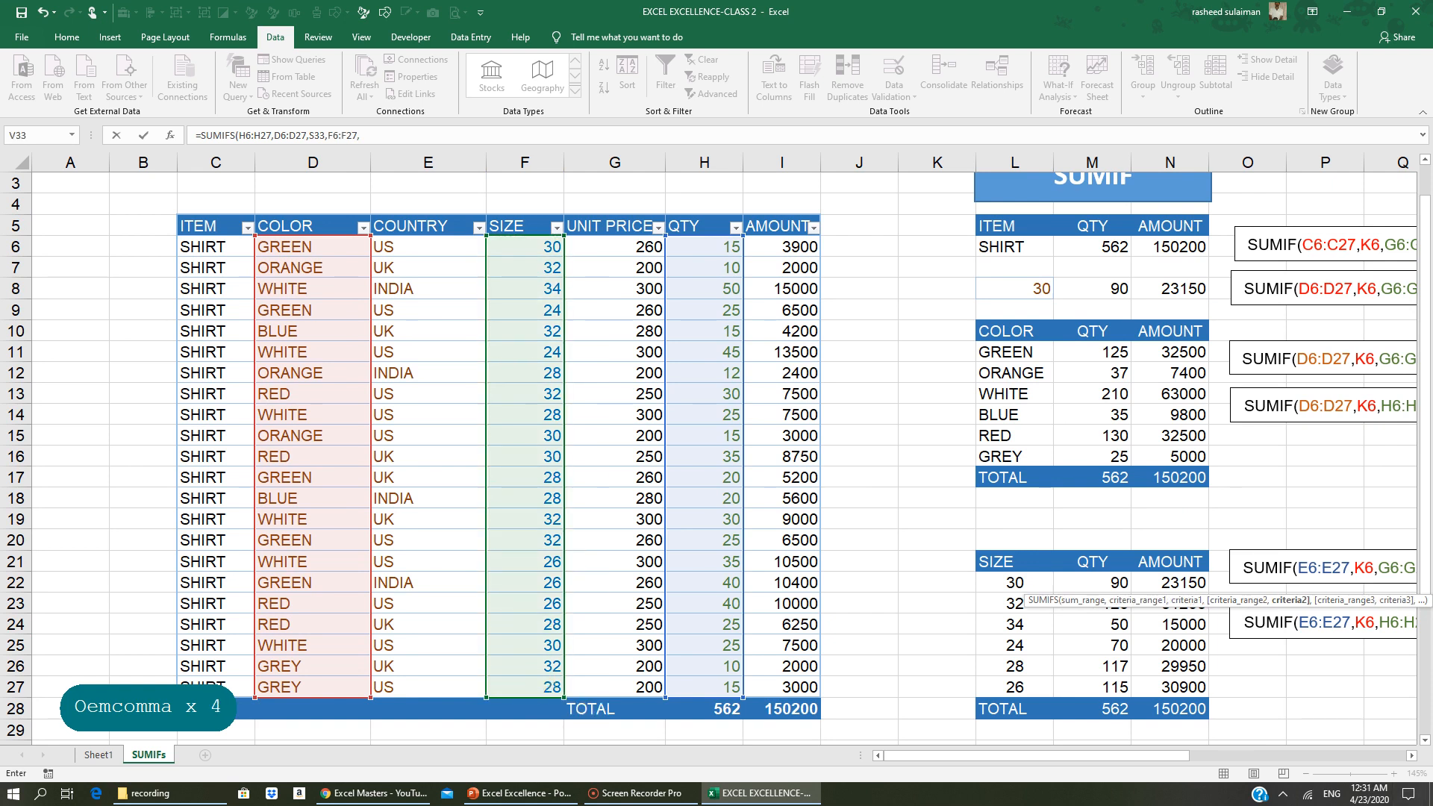
{"action": "left_click", "coordinate": [1411, 755]}
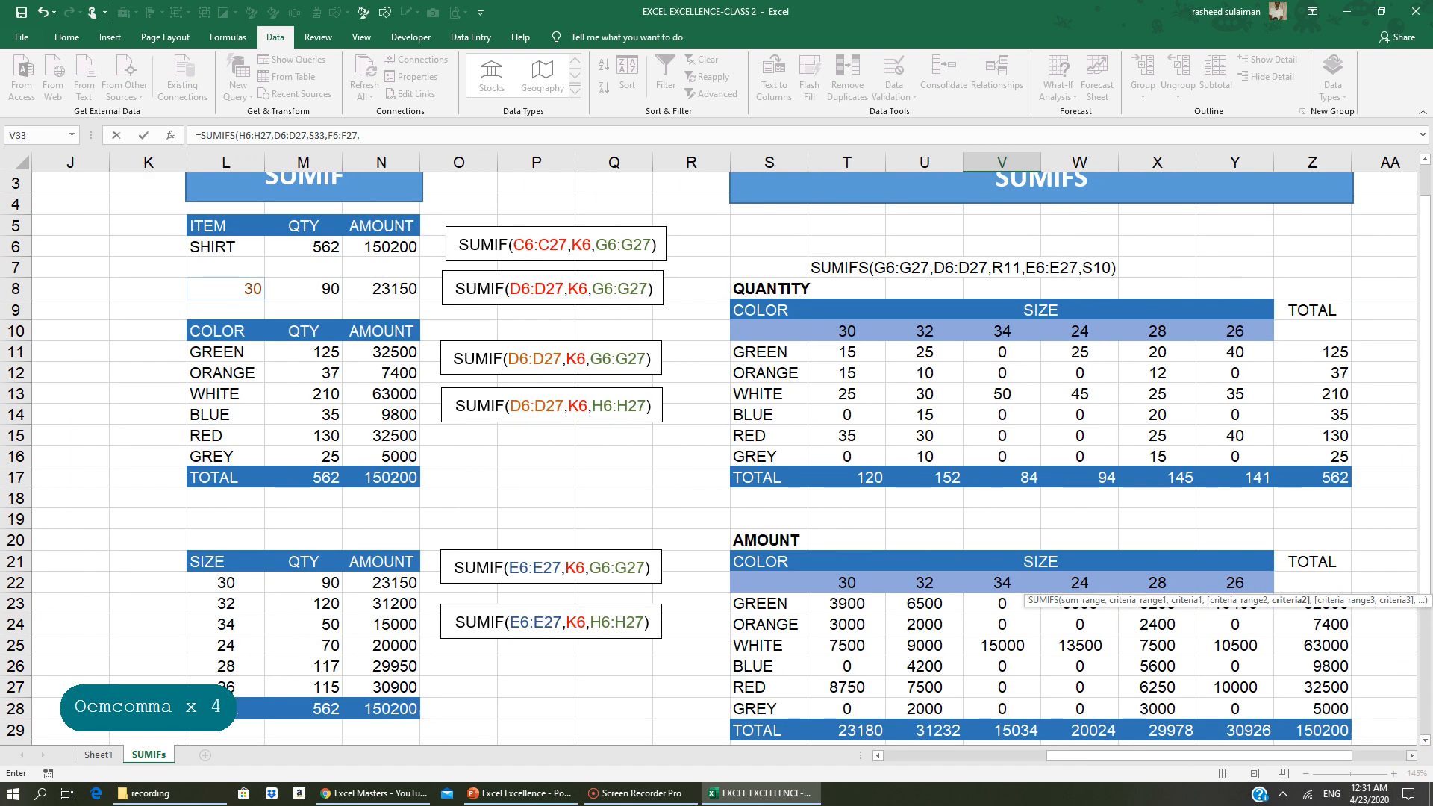
{"action": "scroll", "coordinate": [1241, 641], "scroll_direction": "down", "scroll_amount": 3}
{"action": "left_click", "coordinate": [847, 625]}
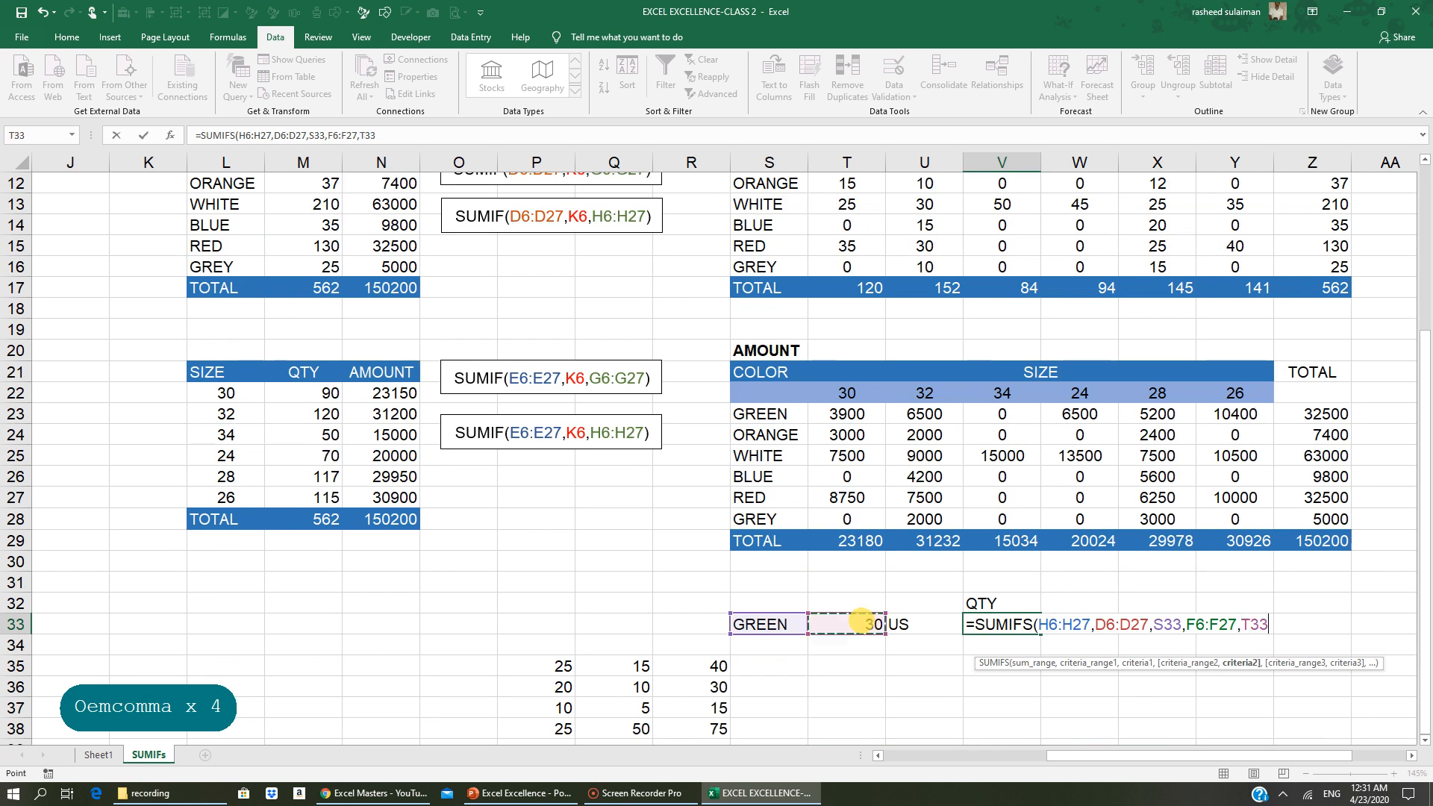
{"action": "type", "text": ","}
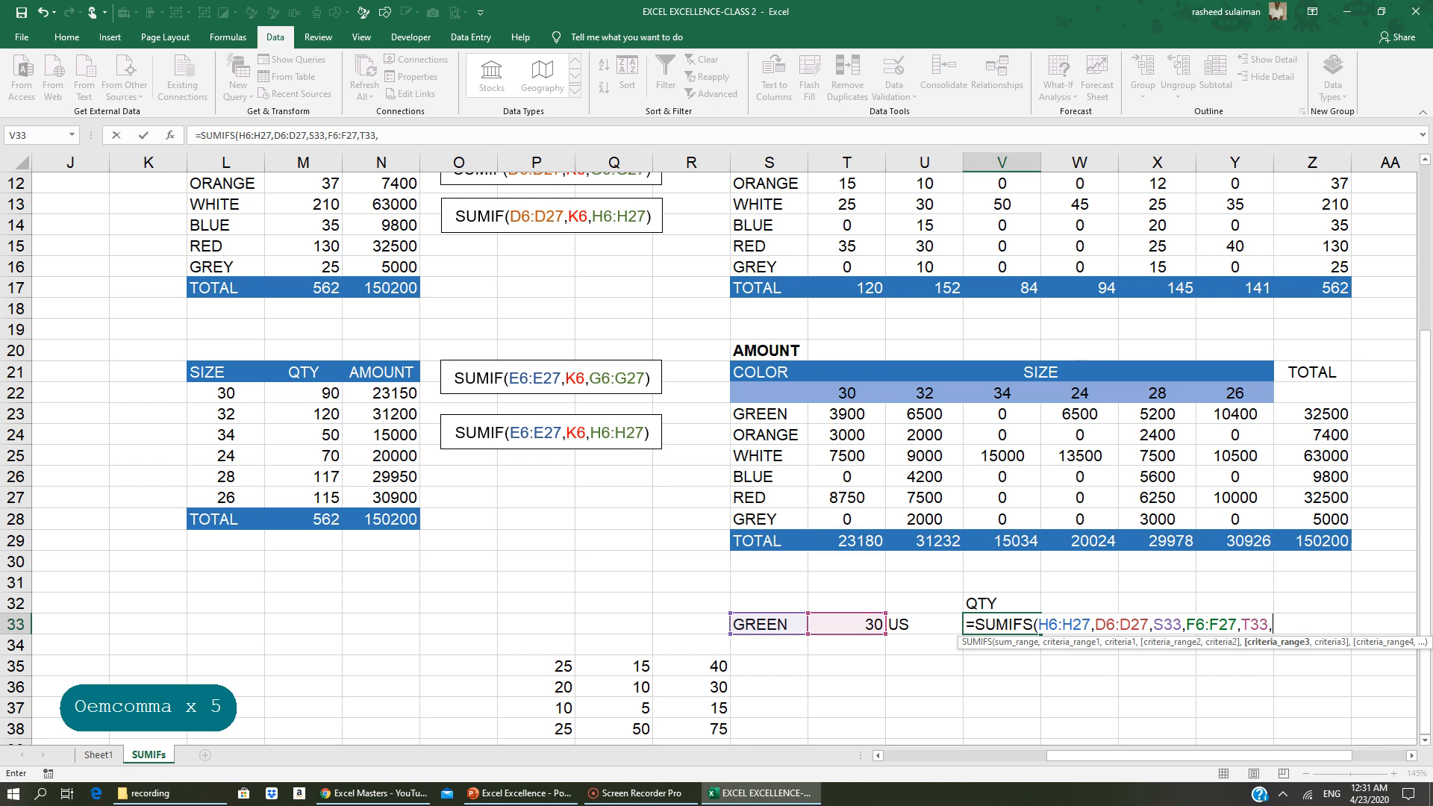
Add the COUNTRY range E6:E27 with criterion U33 as the third criteria pair, then close and enter the formula
{"action": "left_click_drag", "start_coordinate": [1087, 755], "coordinate": [895, 755]}
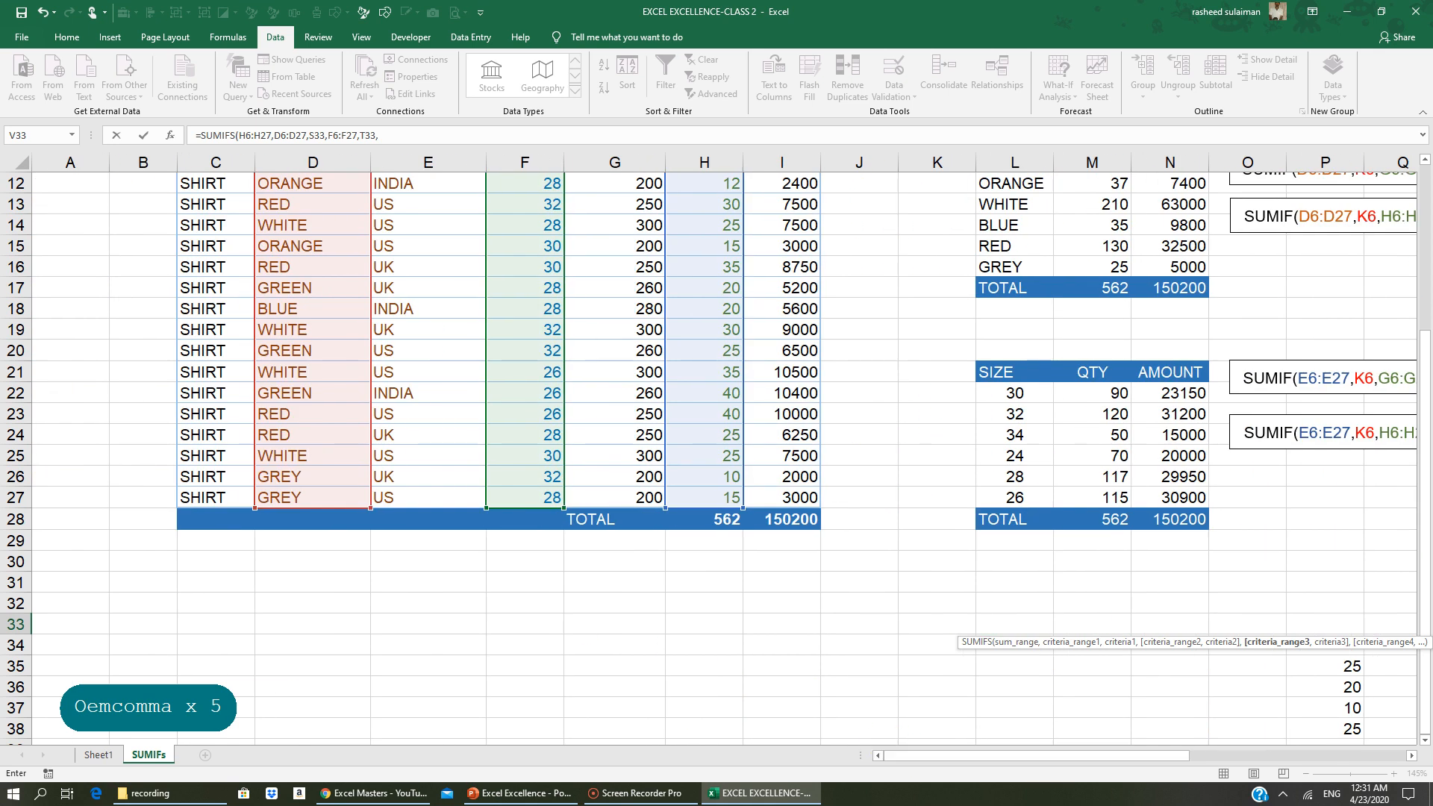
{"action": "scroll", "coordinate": [896, 754], "scroll_direction": "up", "scroll_amount": 4}
{"action": "left_click_drag", "start_coordinate": [418, 308], "coordinate": [430, 691]}
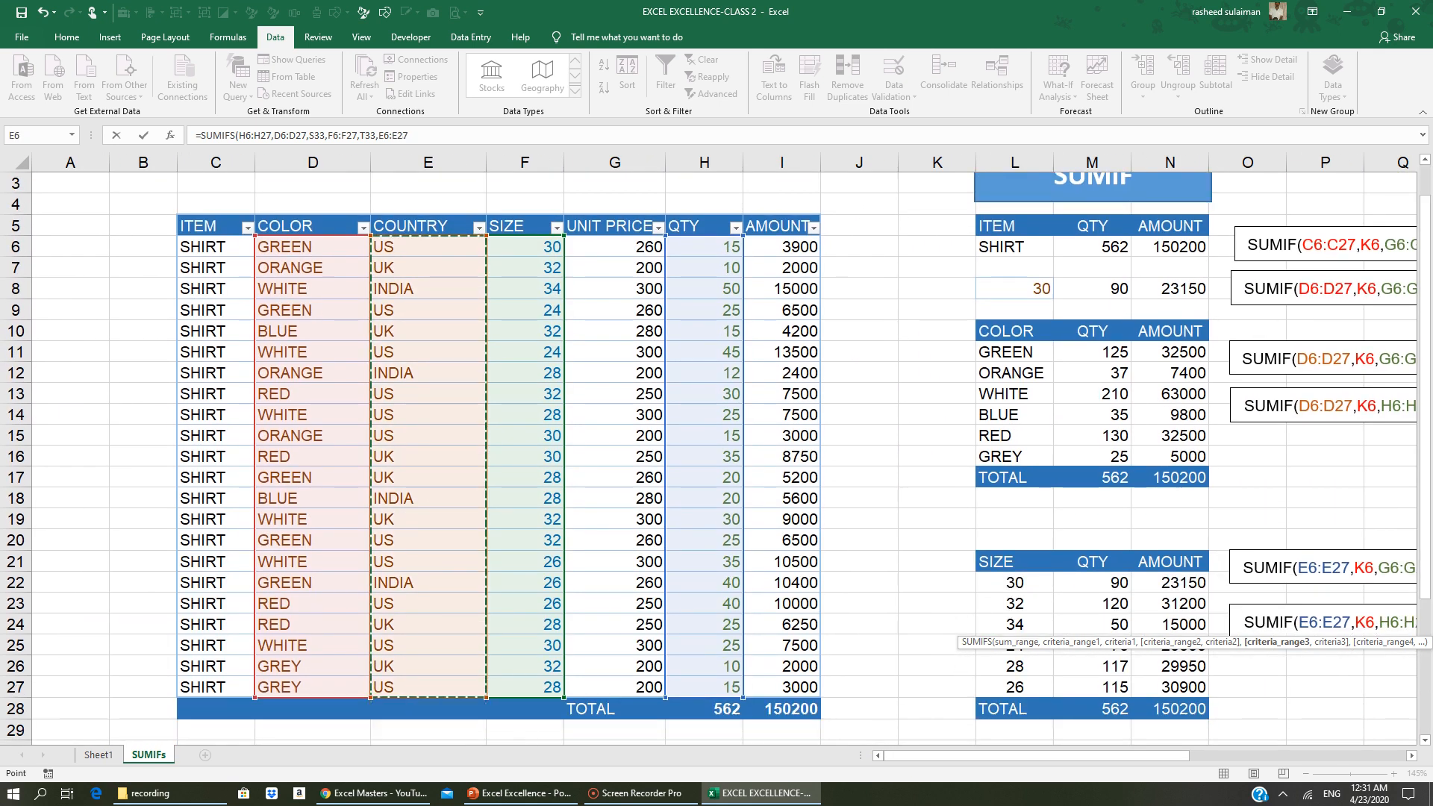
{"action": "type", "text": ","}
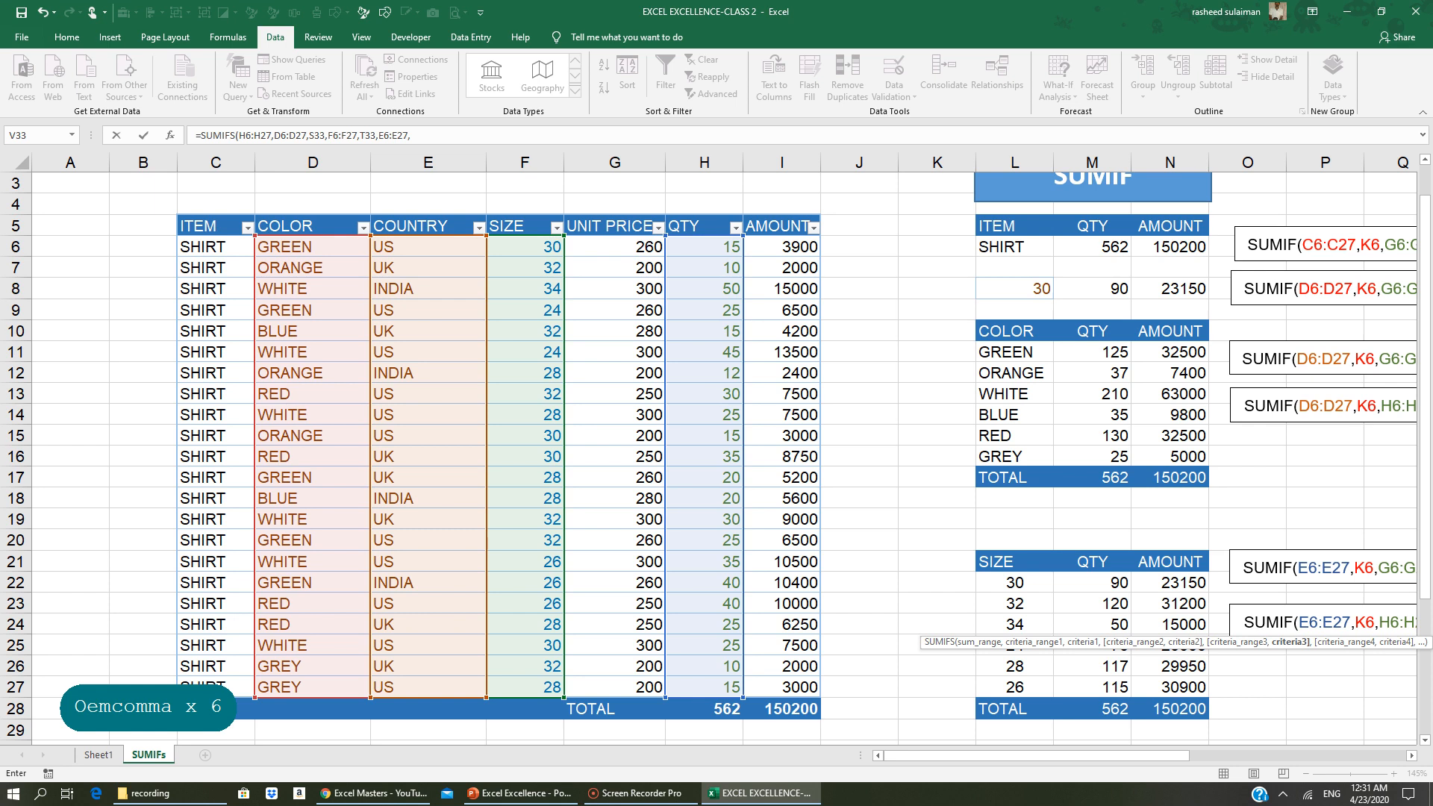
{"action": "left_click", "coordinate": [1412, 755]}
{"action": "scroll", "coordinate": [724, 459], "scroll_direction": "down", "scroll_amount": 1}
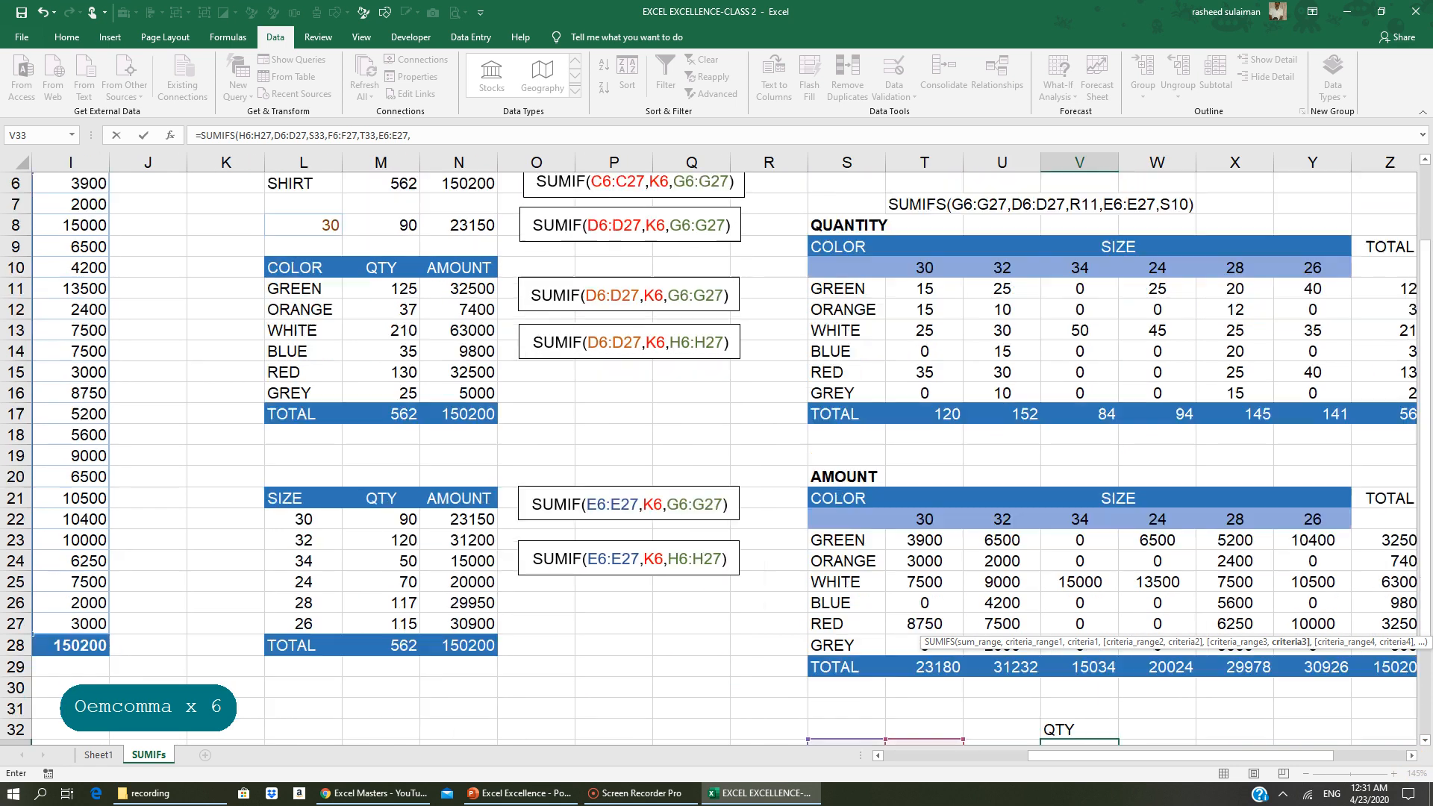
{"action": "scroll", "coordinate": [1406, 642], "scroll_direction": "down", "scroll_amount": 2}
{"action": "left_click", "coordinate": [1000, 624]}
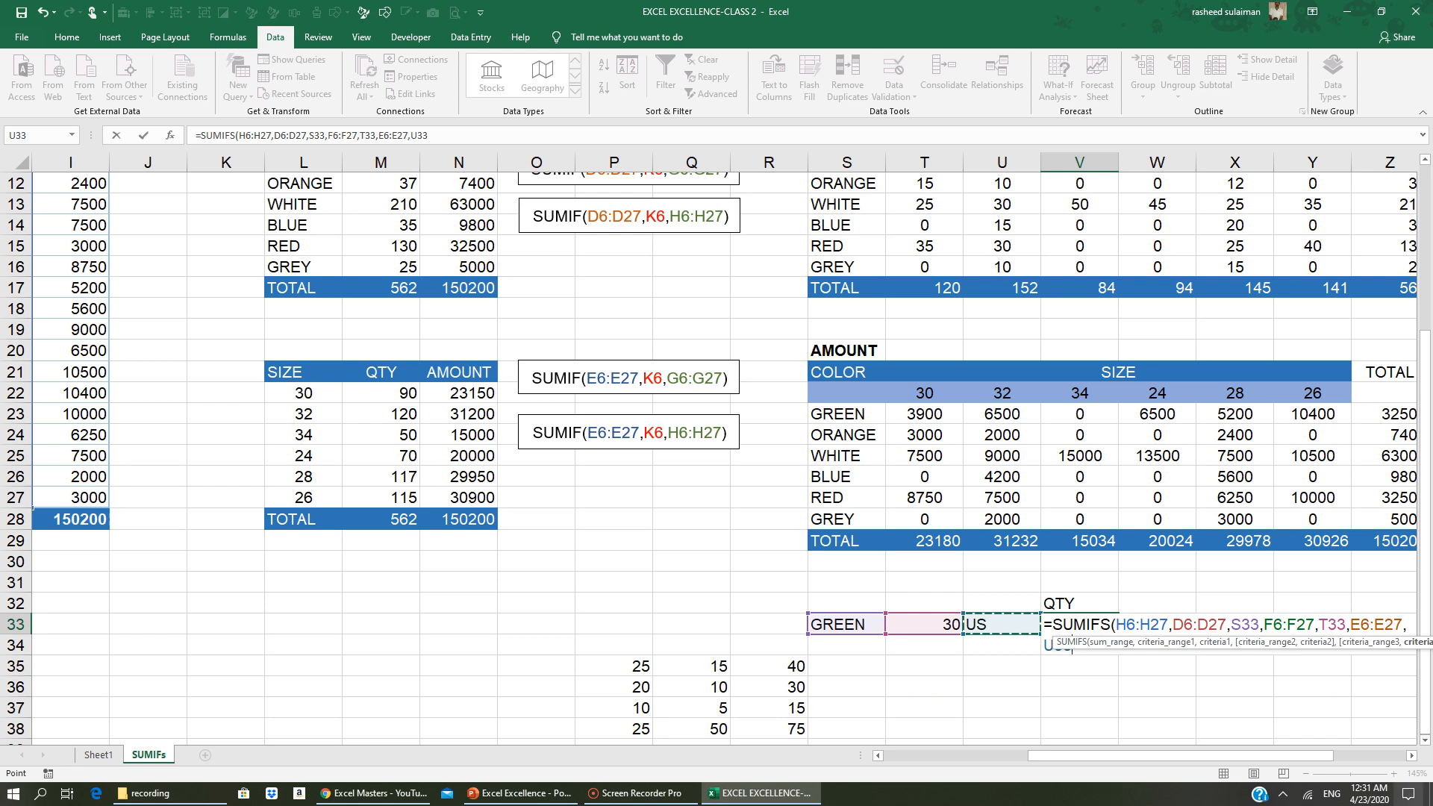
{"action": "left_click", "coordinate": [1411, 755]}
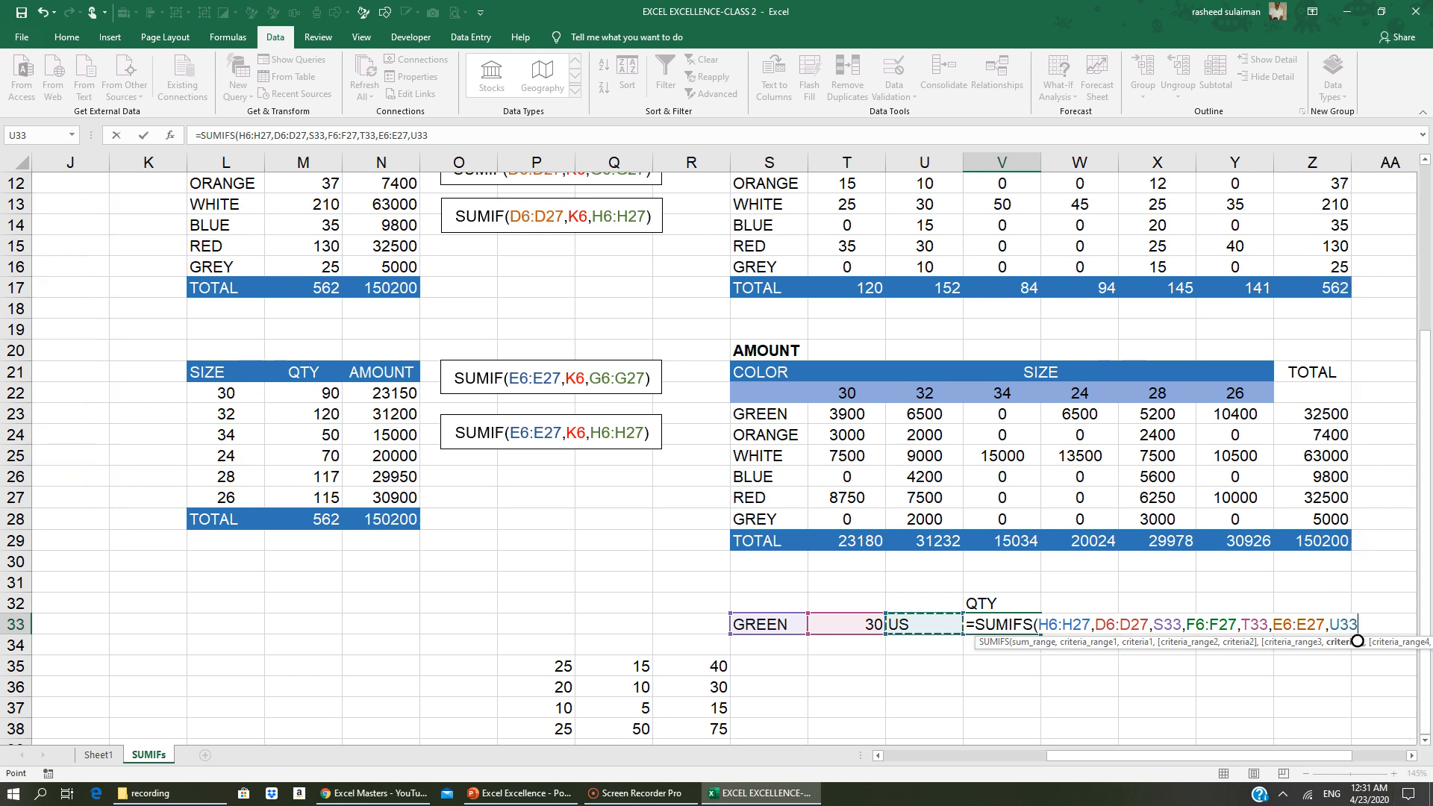
{"action": "type", "text": ")"}
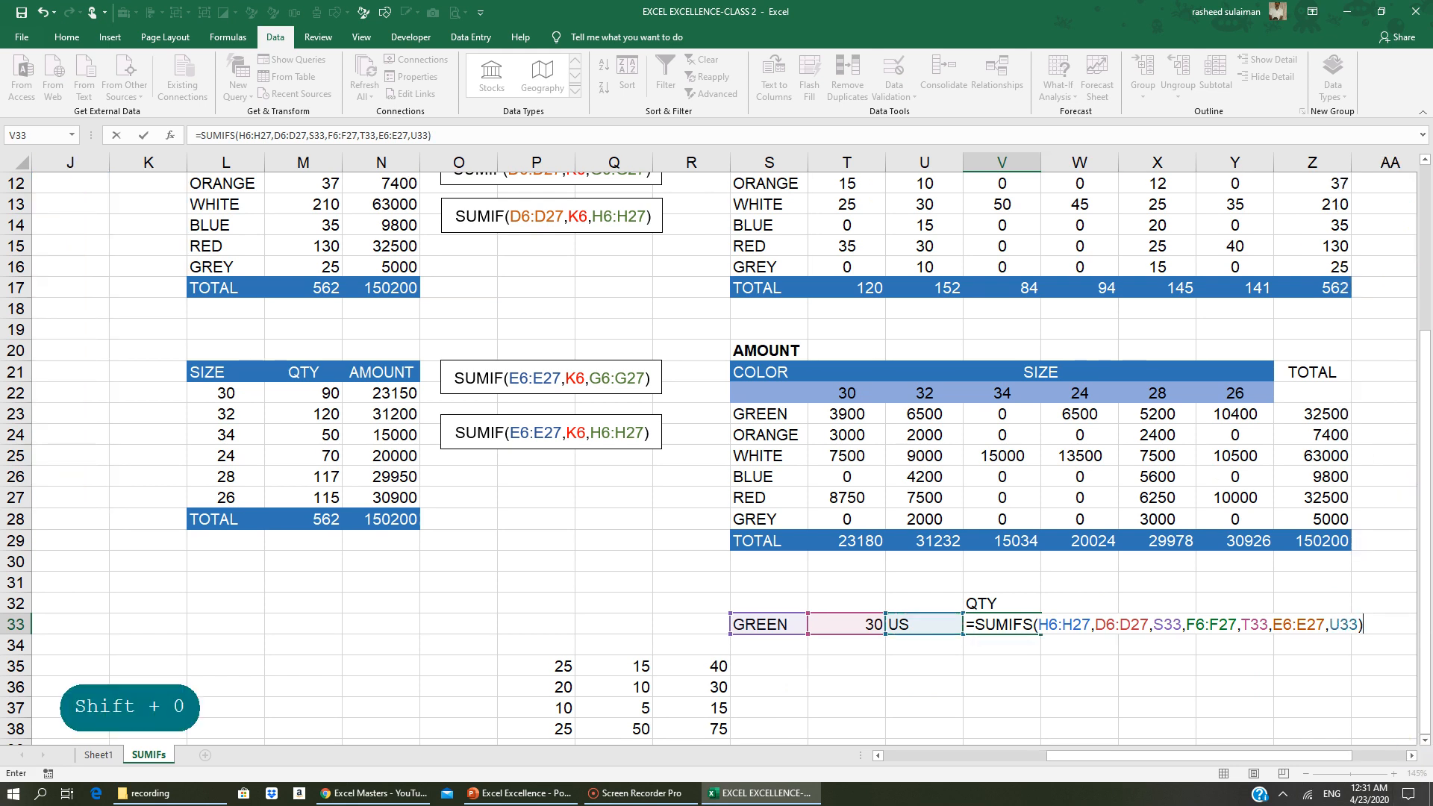
{"action": "key", "text": "Return"}
Review the formula result in V33 alongside its size and country criteria in T33 and U33
{"action": "left_click", "coordinate": [996, 620]}
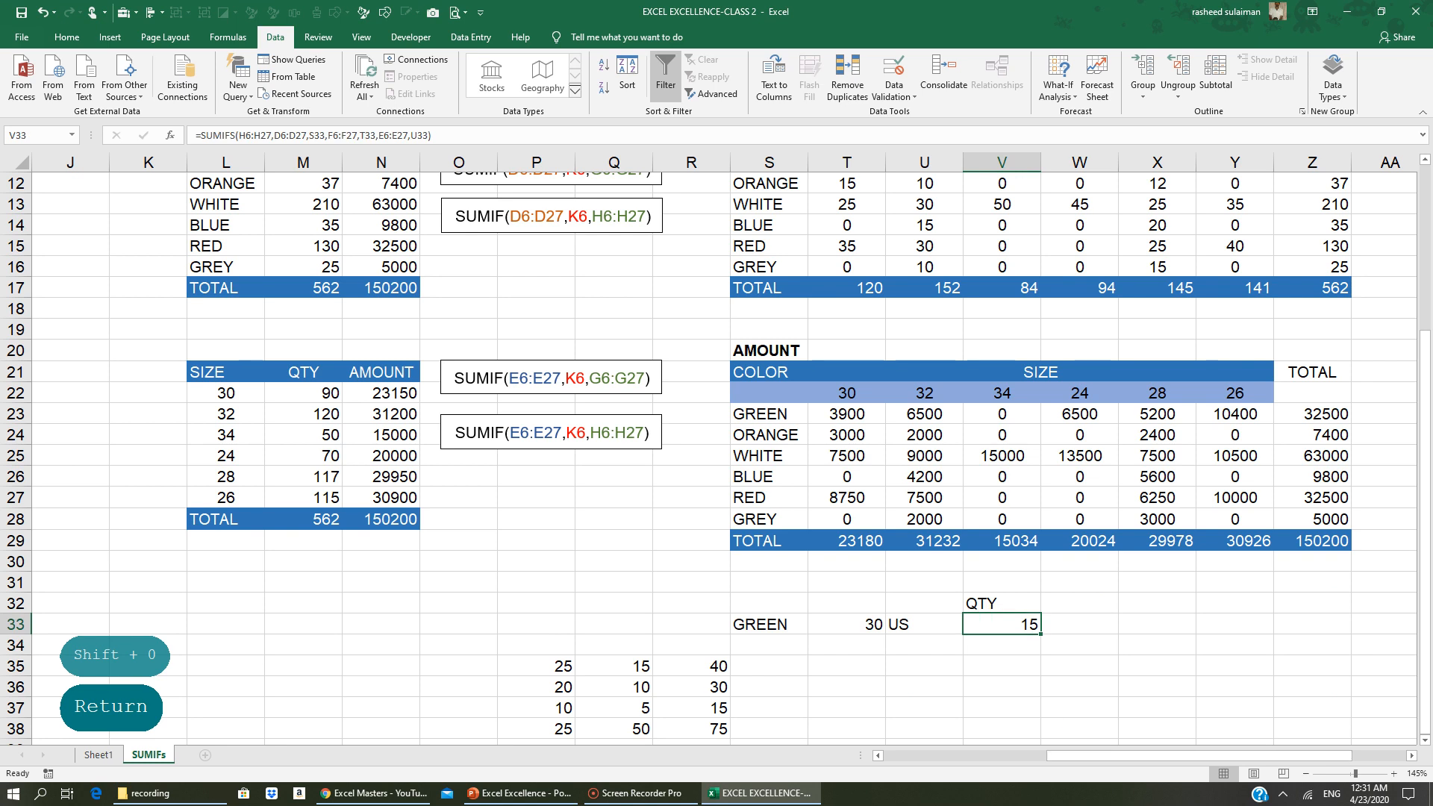
{"action": "left_click", "coordinate": [851, 624]}
{"action": "left_click", "coordinate": [908, 625]}
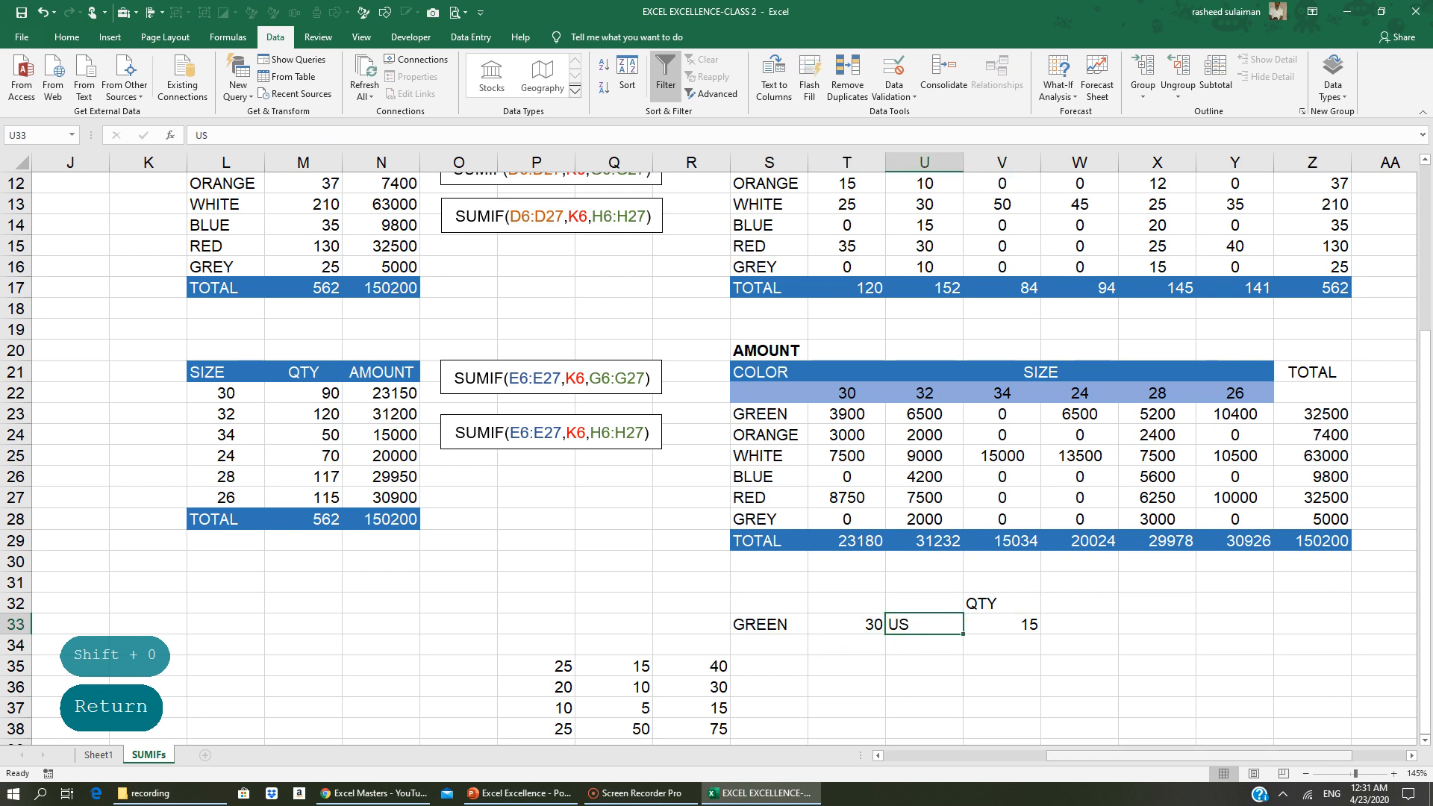
Filter the sales register's COLOR column to show only GREEN
{"action": "left_click_drag", "start_coordinate": [1072, 756], "coordinate": [834, 739]}
{"action": "scroll", "coordinate": [834, 739], "scroll_direction": "up", "scroll_amount": 4}
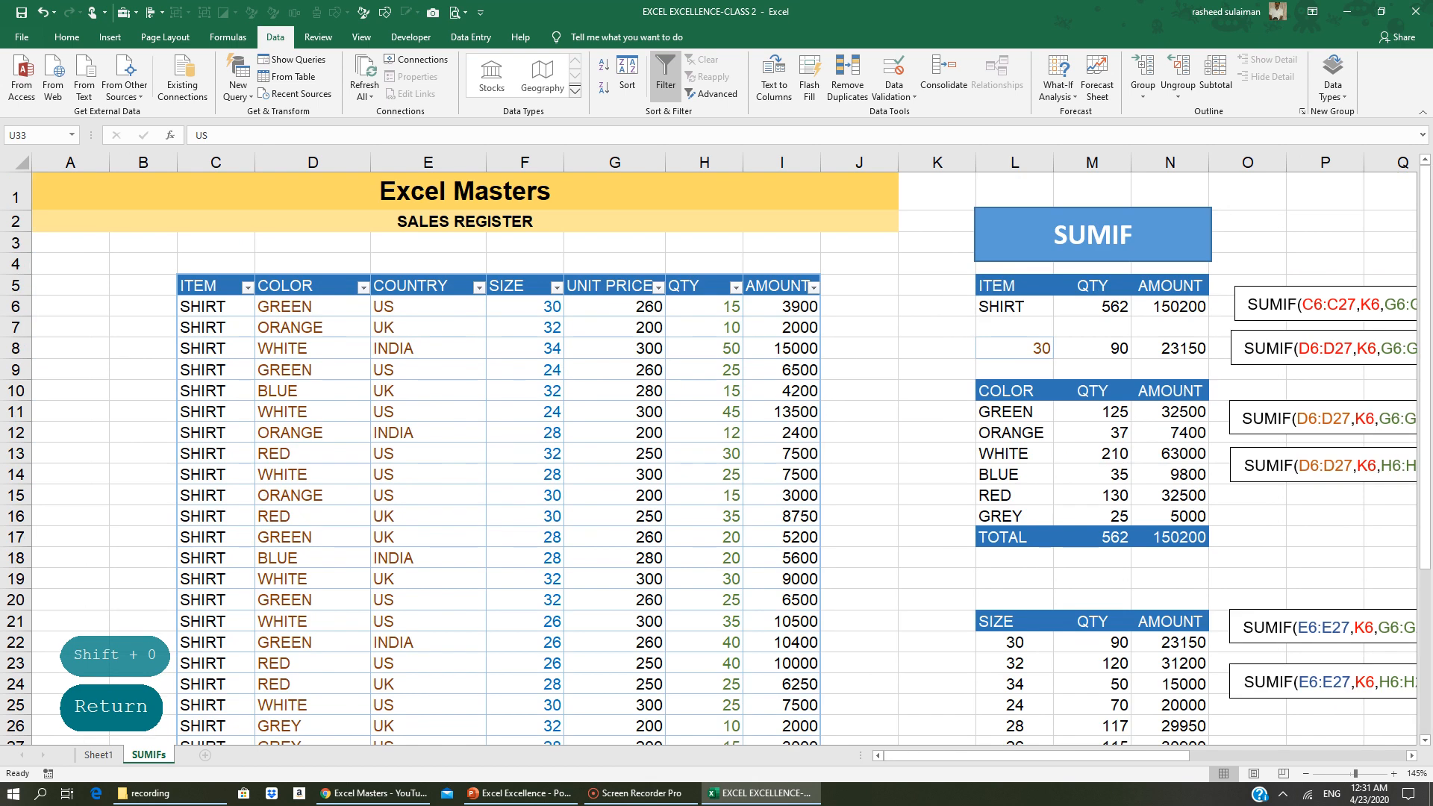
{"action": "left_click", "coordinate": [363, 287]}
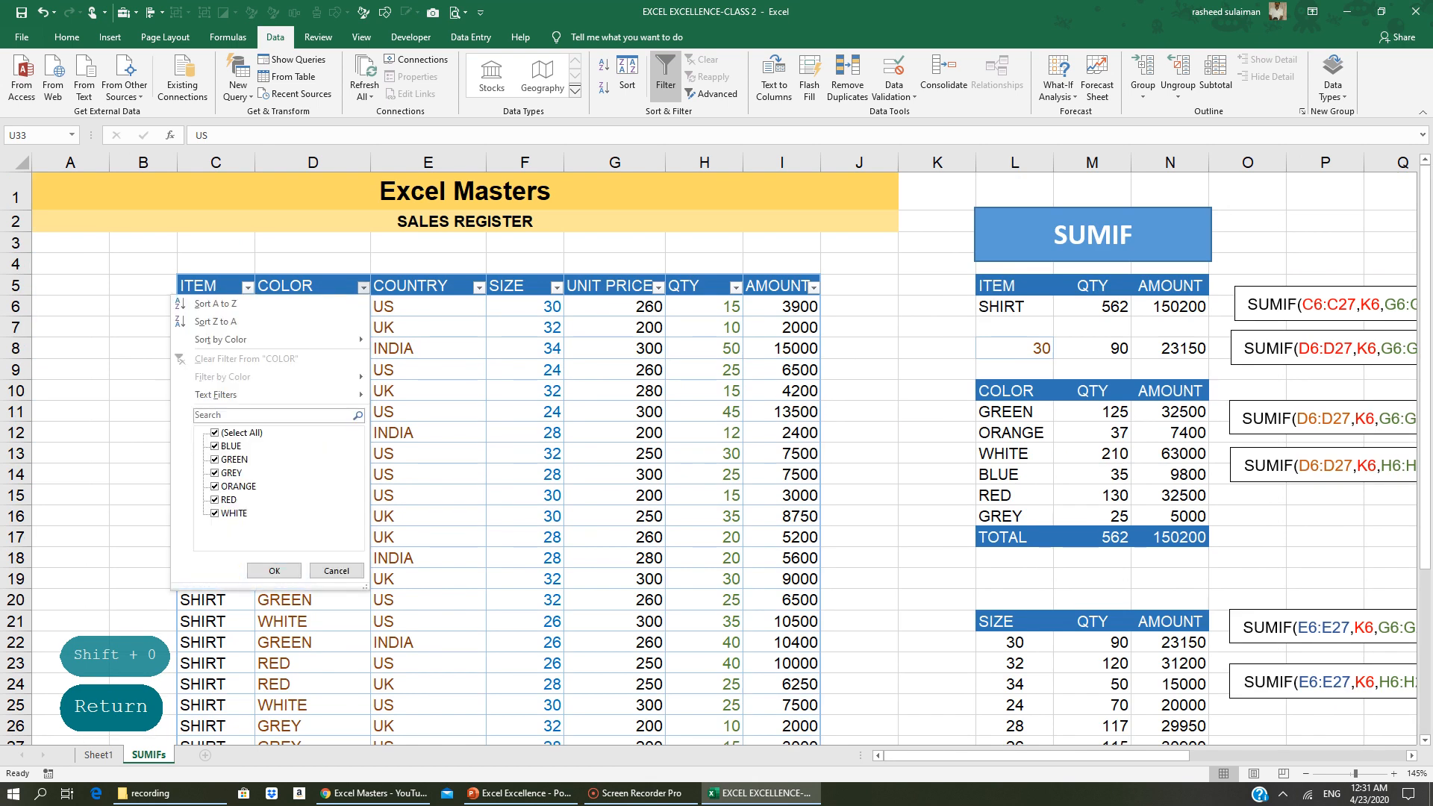
{"action": "left_click", "coordinate": [215, 433]}
{"action": "left_click", "coordinate": [224, 459]}
{"action": "left_click", "coordinate": [274, 570]}
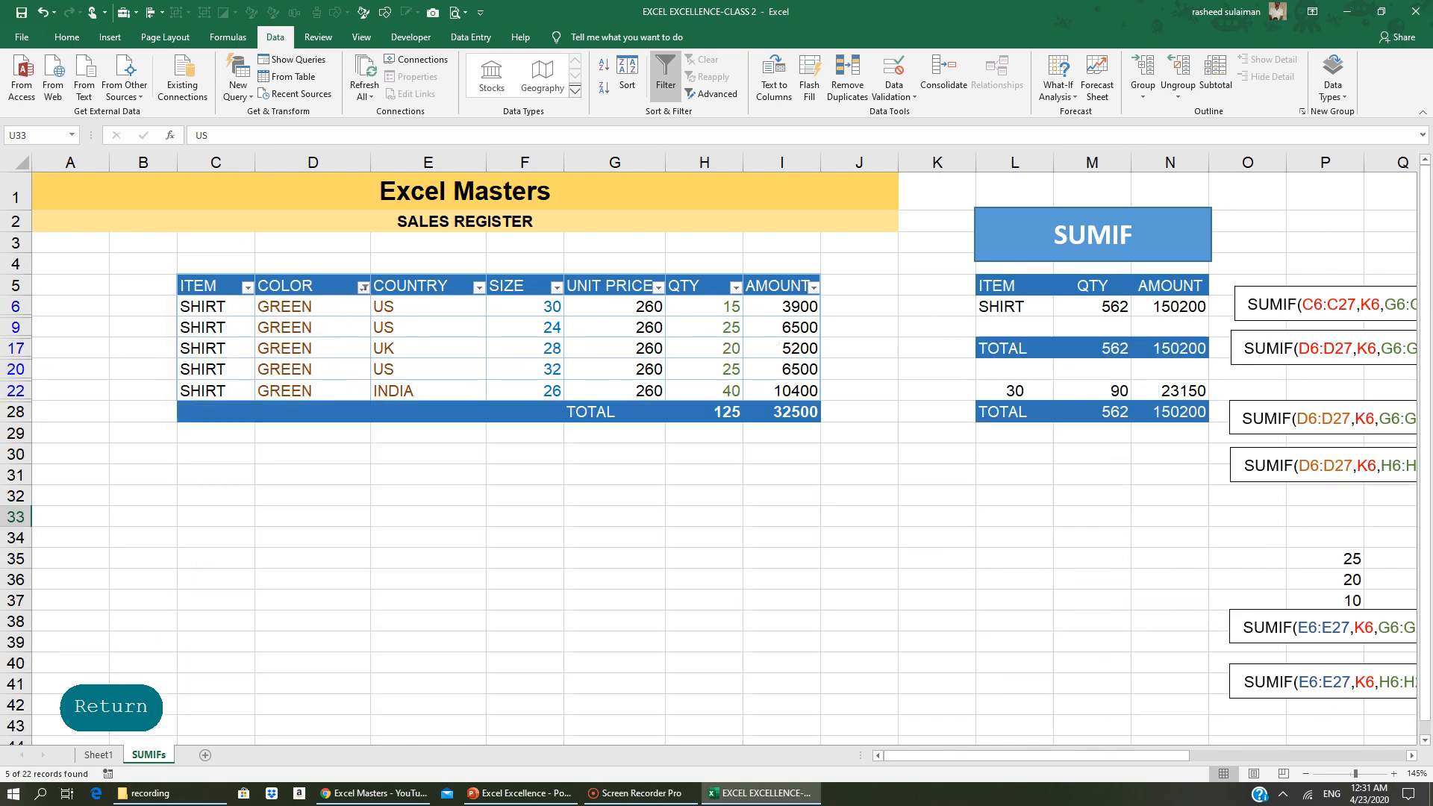
Filter the SIZE column to 30 as well and check the remaining row's country and quantity
{"action": "left_click", "coordinate": [556, 287]}
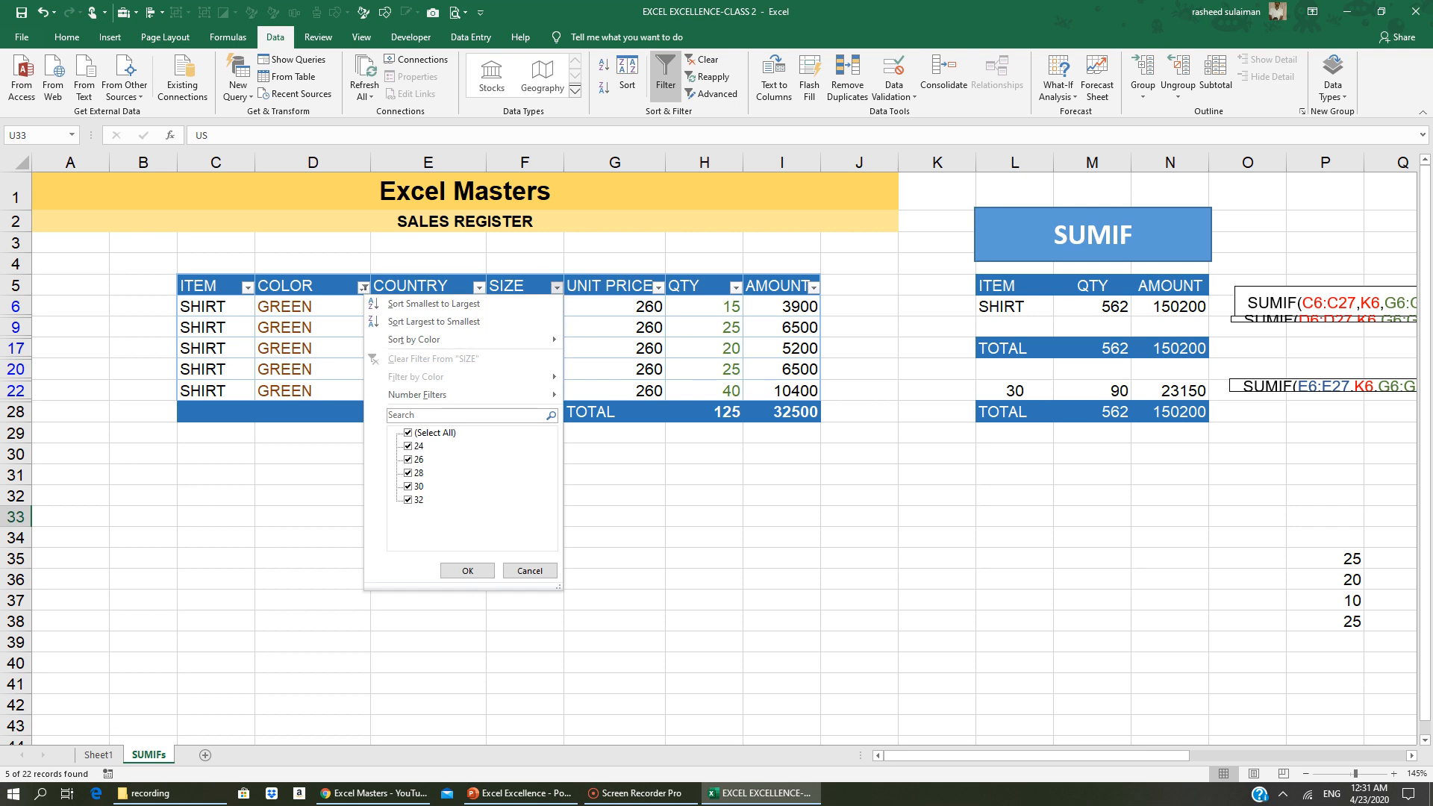
{"action": "left_click", "coordinate": [407, 433]}
{"action": "left_click", "coordinate": [408, 486]}
{"action": "left_click", "coordinate": [467, 570]}
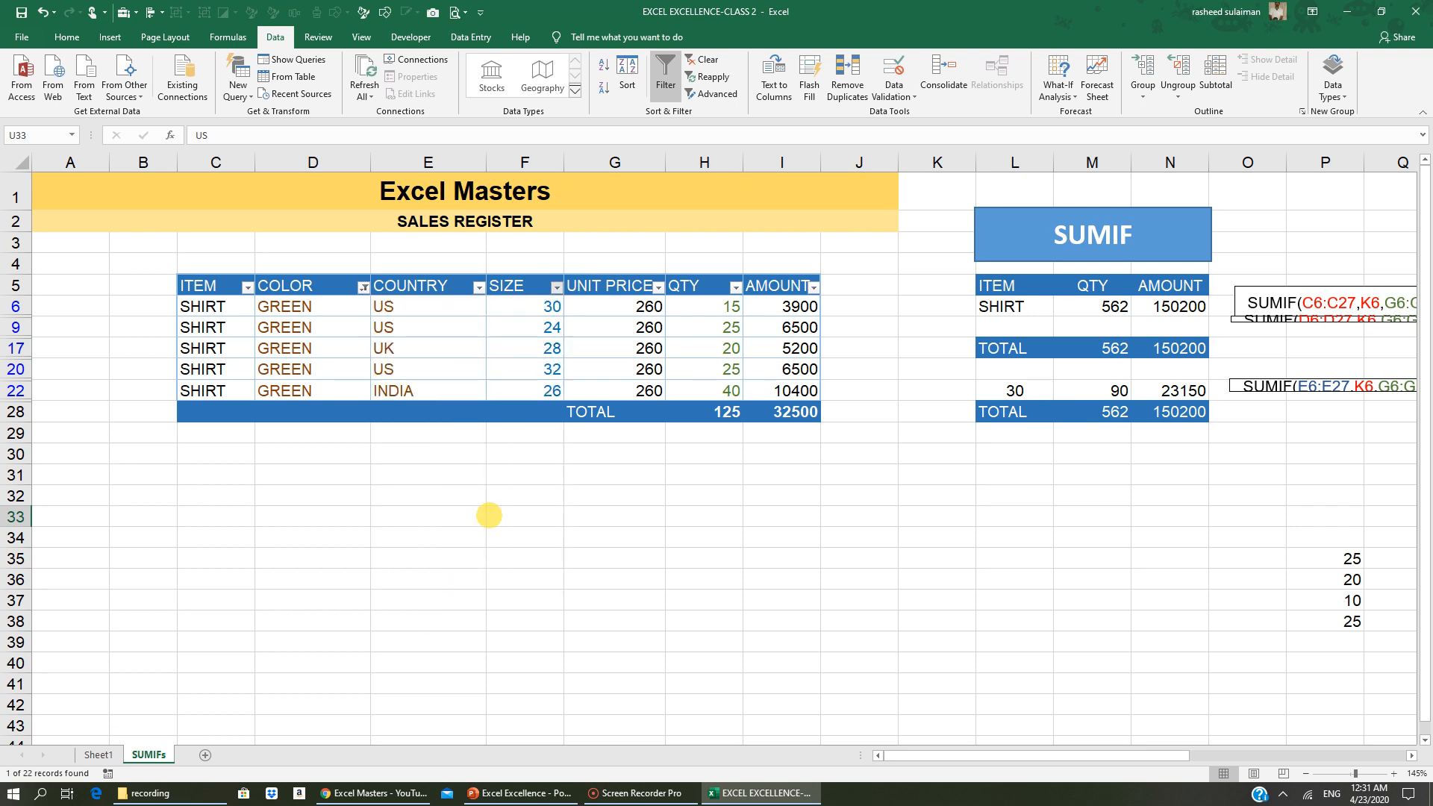
{"action": "left_click", "coordinate": [427, 307]}
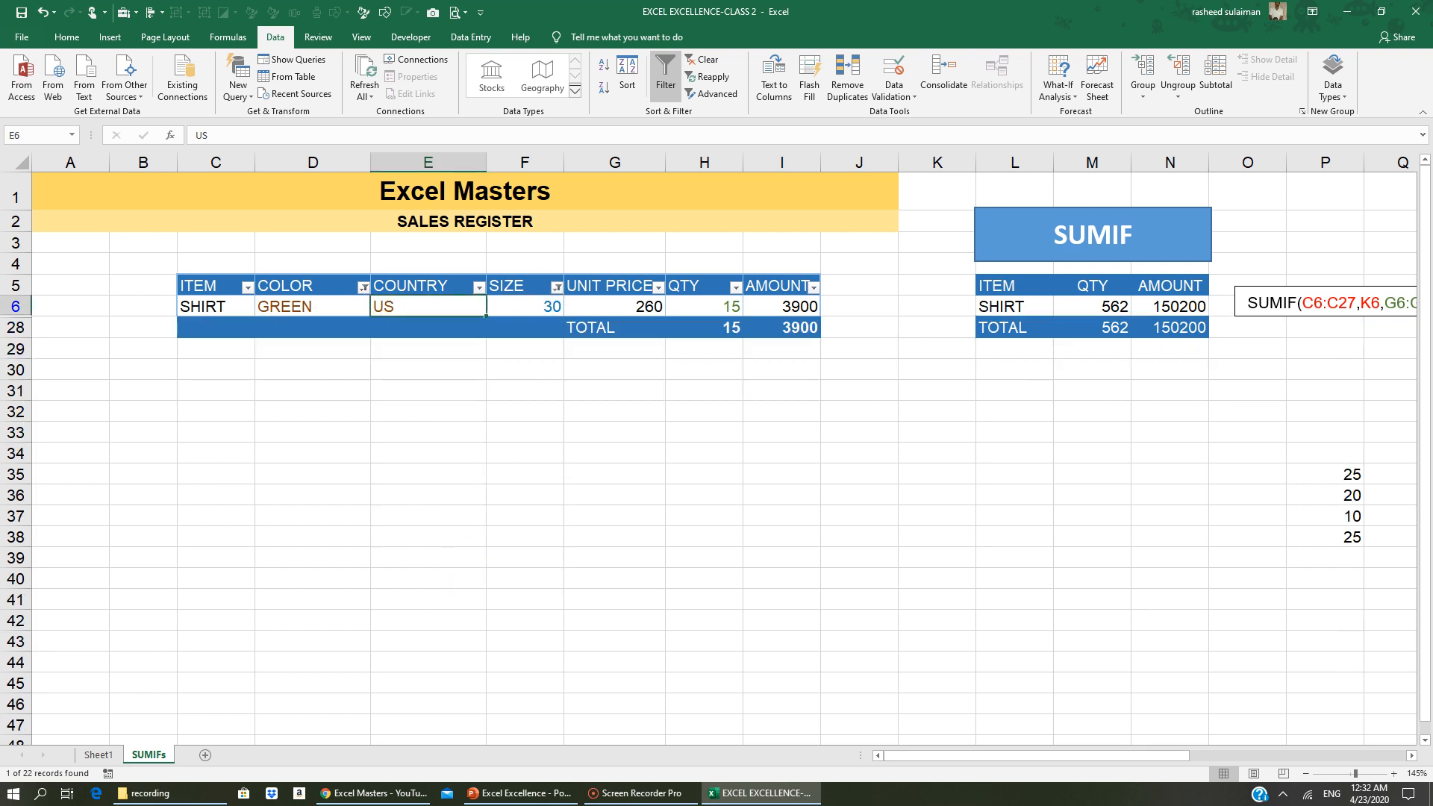
{"action": "left_click", "coordinate": [717, 304]}
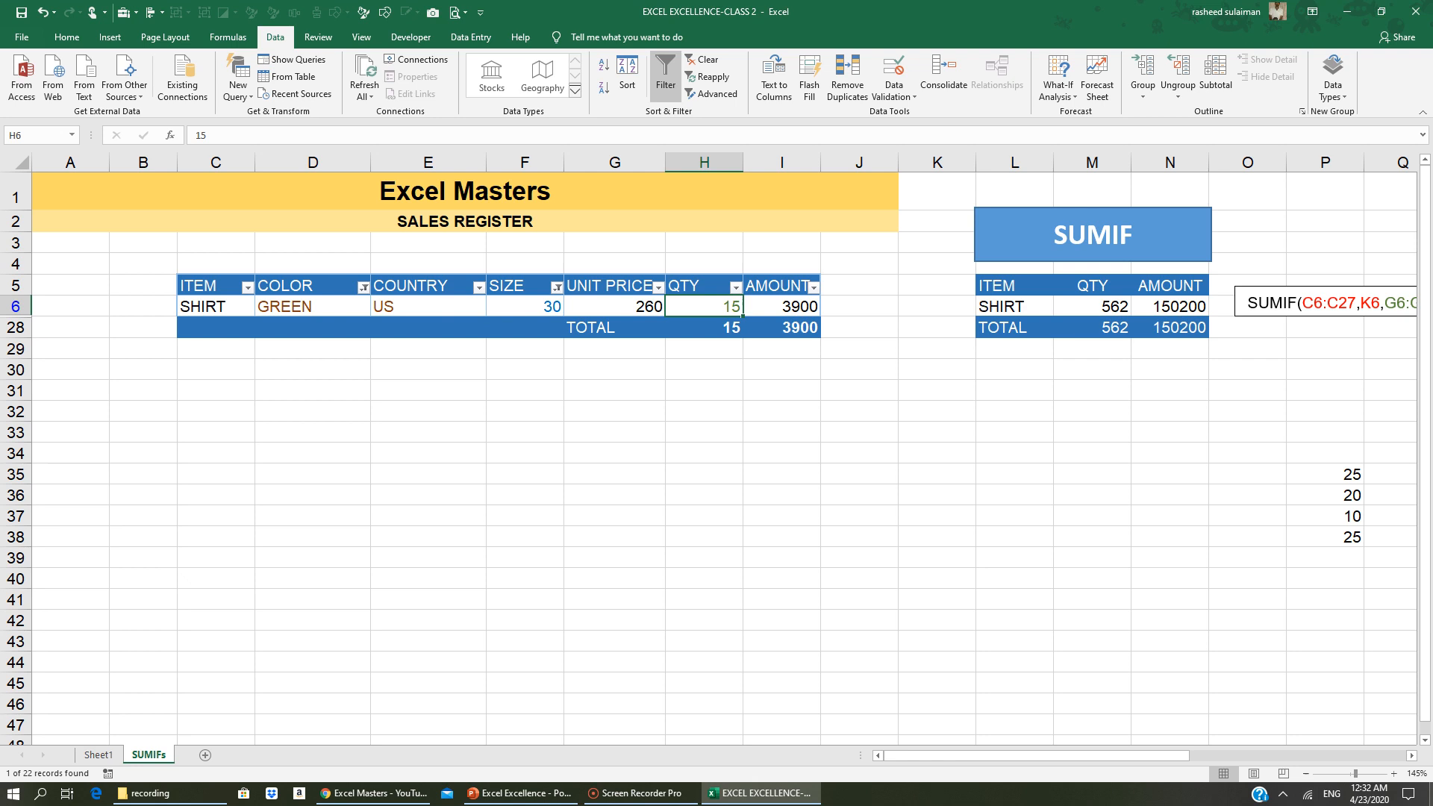
Clear all filters from the sales register and return to the QTY formula below the amount table
{"action": "left_click", "coordinate": [701, 516]}
{"action": "left_click", "coordinate": [704, 59]}
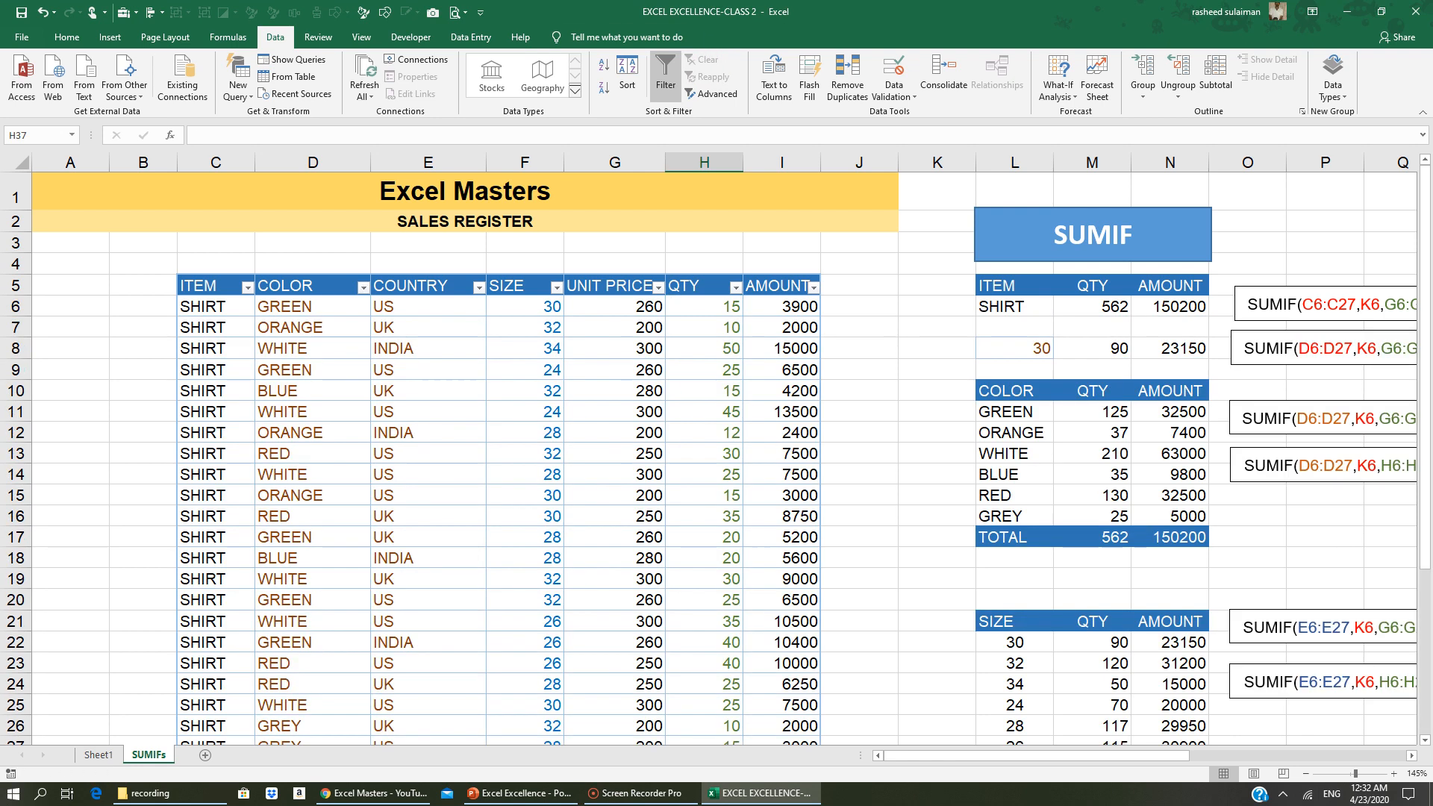
{"action": "scroll", "coordinate": [1374, 754], "scroll_direction": "right", "scroll_amount": 8}
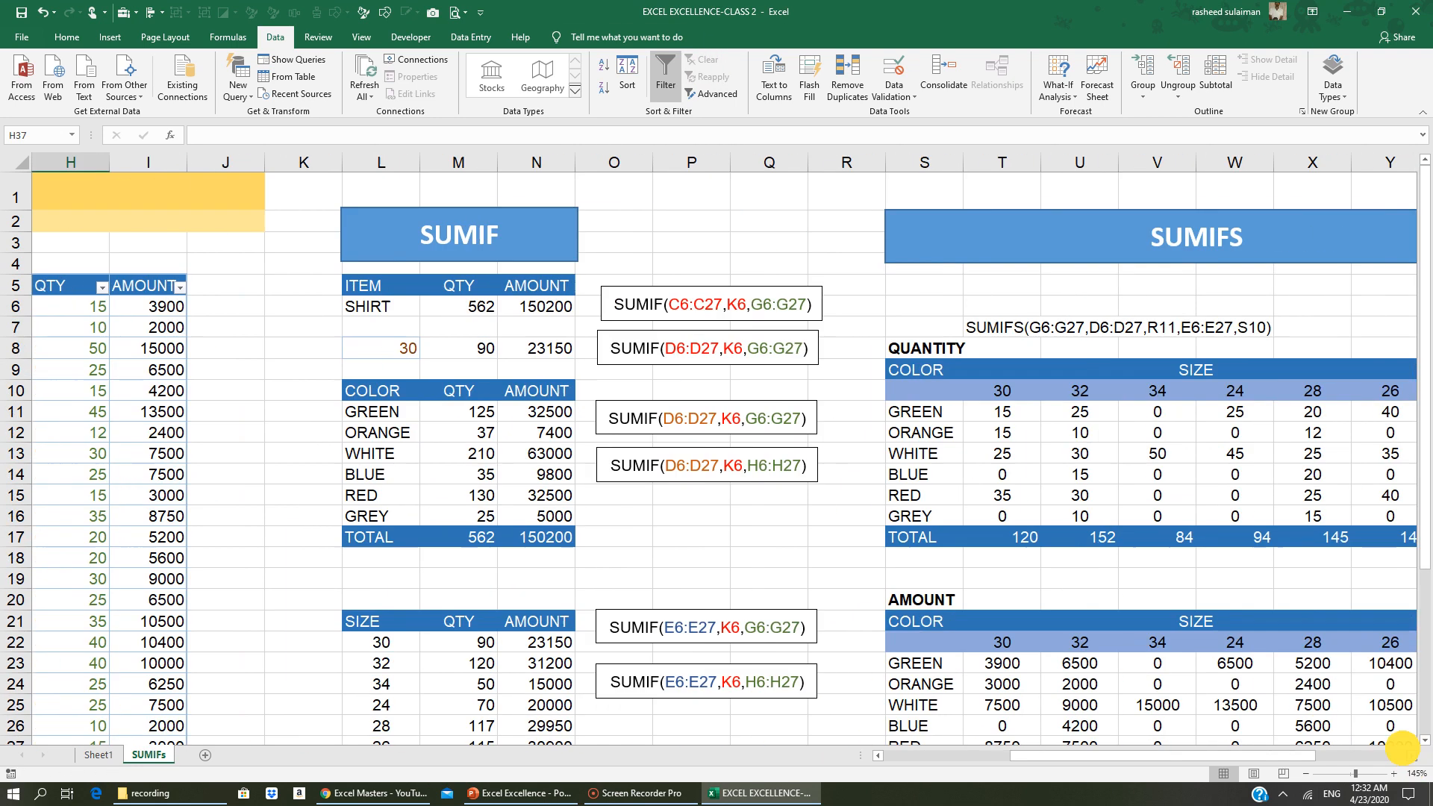
{"action": "scroll", "coordinate": [709, 460], "scroll_direction": "down", "scroll_amount": 5}
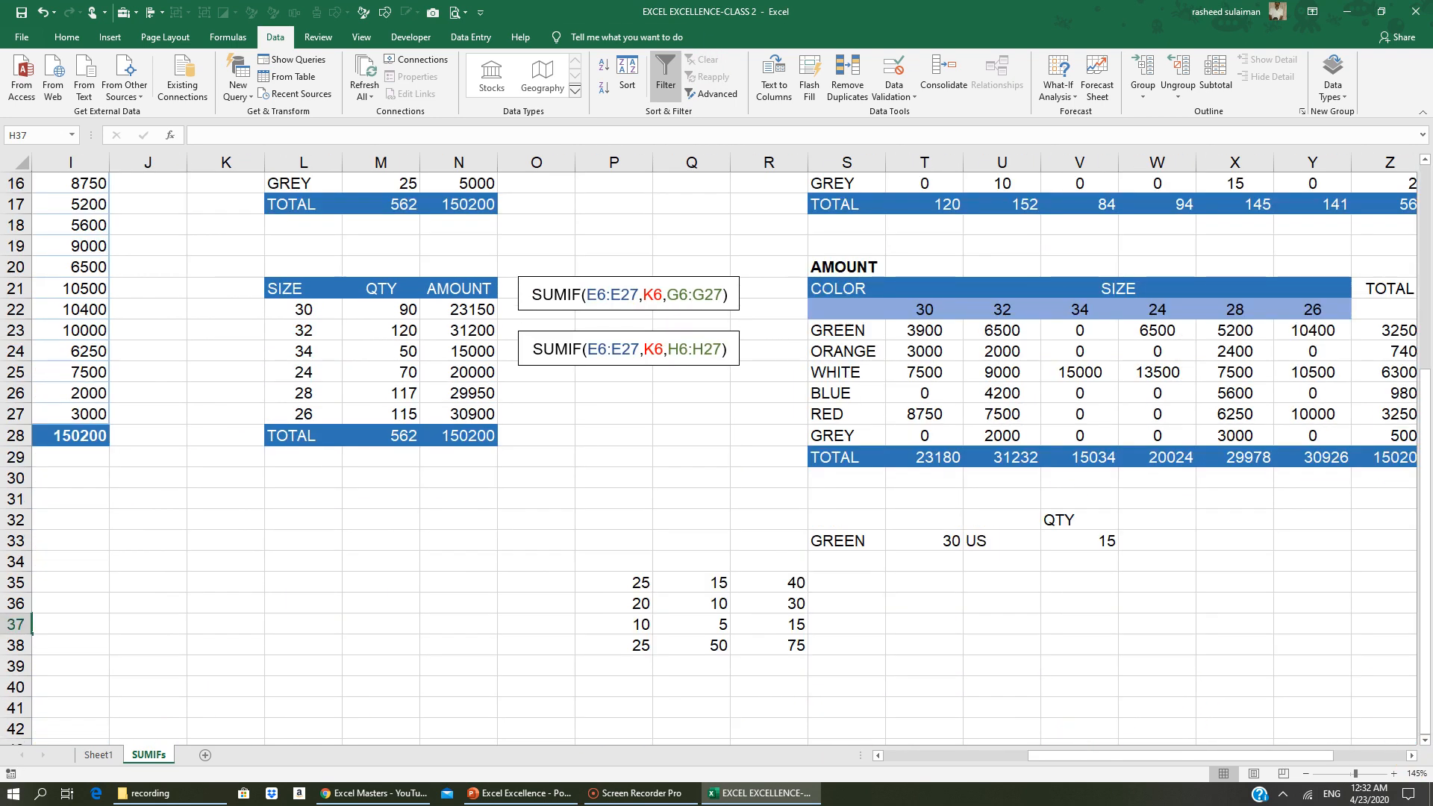
Change the color criterion in S33 to WHITE to test the QTY formula
{"action": "left_click", "coordinate": [1079, 540]}
{"action": "left_click", "coordinate": [847, 543]}
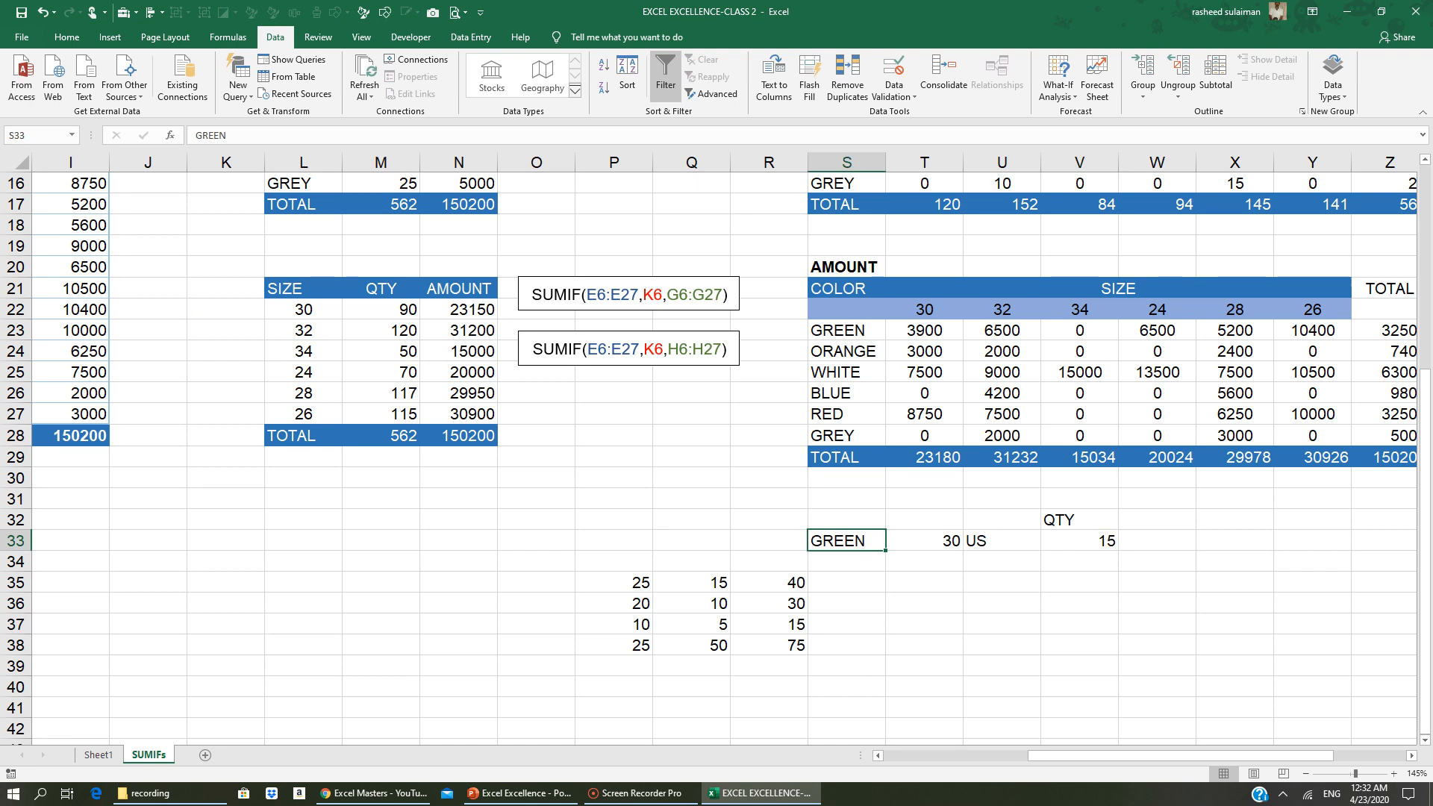
{"action": "type", "text": "WHITE"}
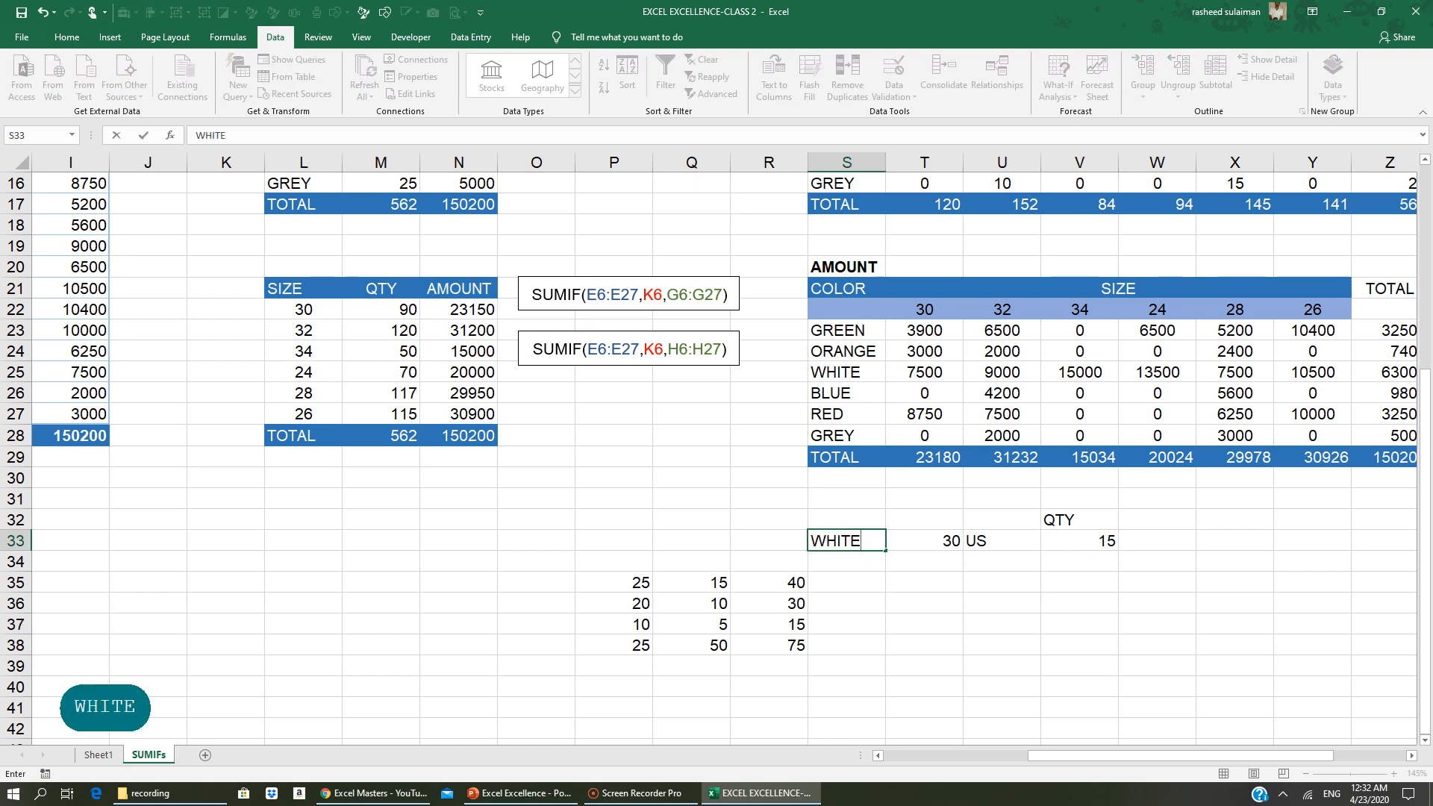
{"action": "left_click", "coordinate": [1059, 681]}
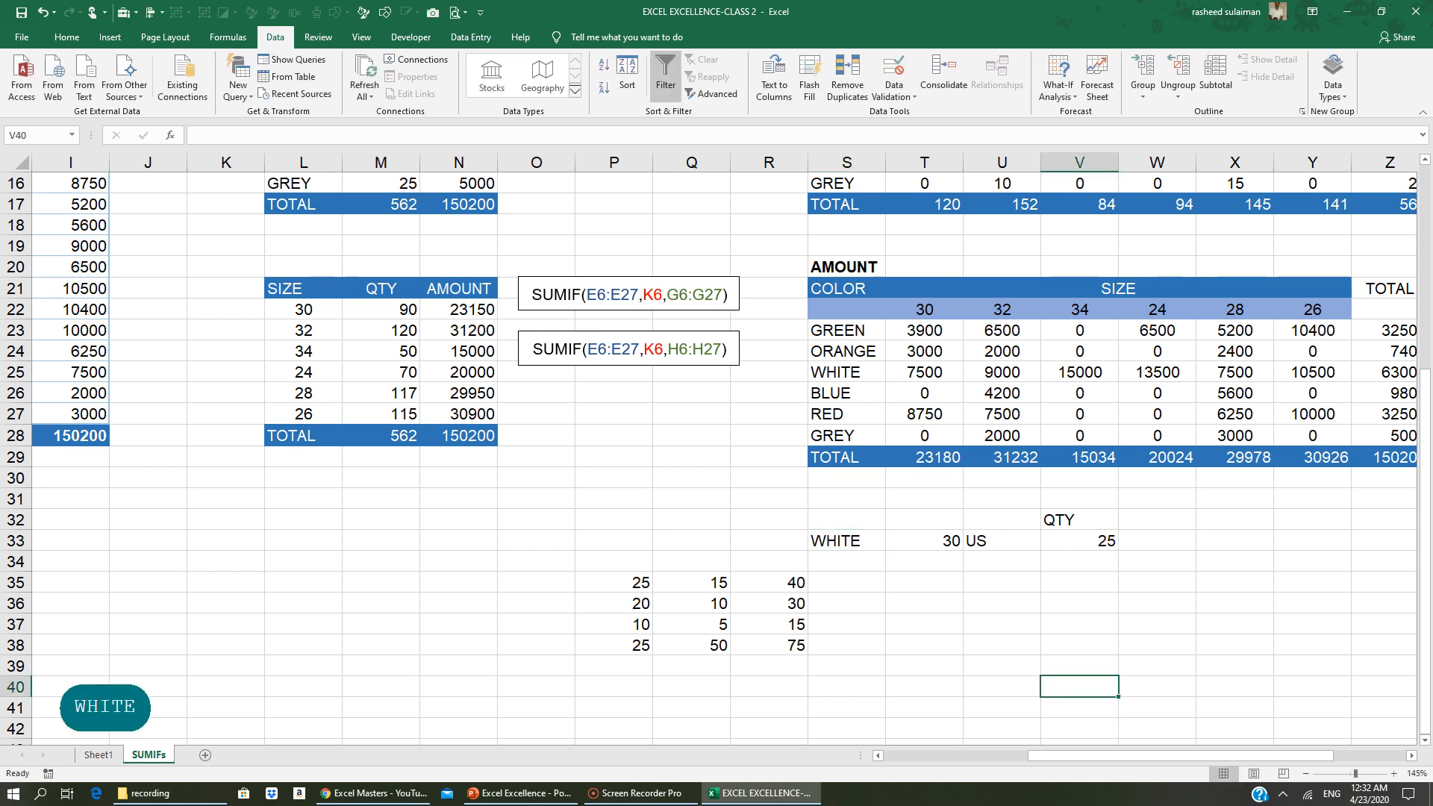
Test the size criterion in T33 with 28, 32 and finally 26
{"action": "left_click", "coordinate": [925, 541]}
{"action": "type", "text": "28"}
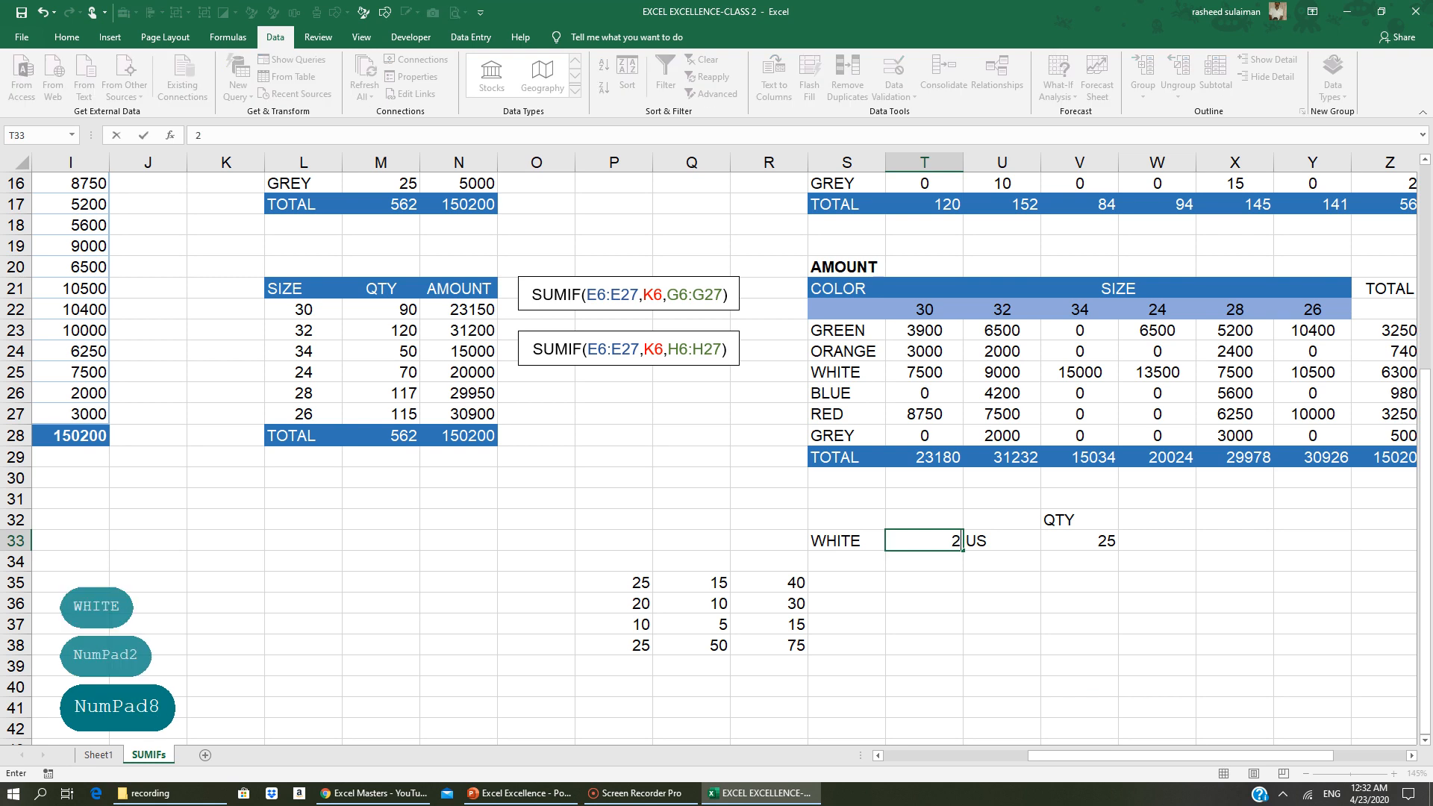
{"action": "key", "text": "Return"}
{"action": "left_click", "coordinate": [947, 539]}
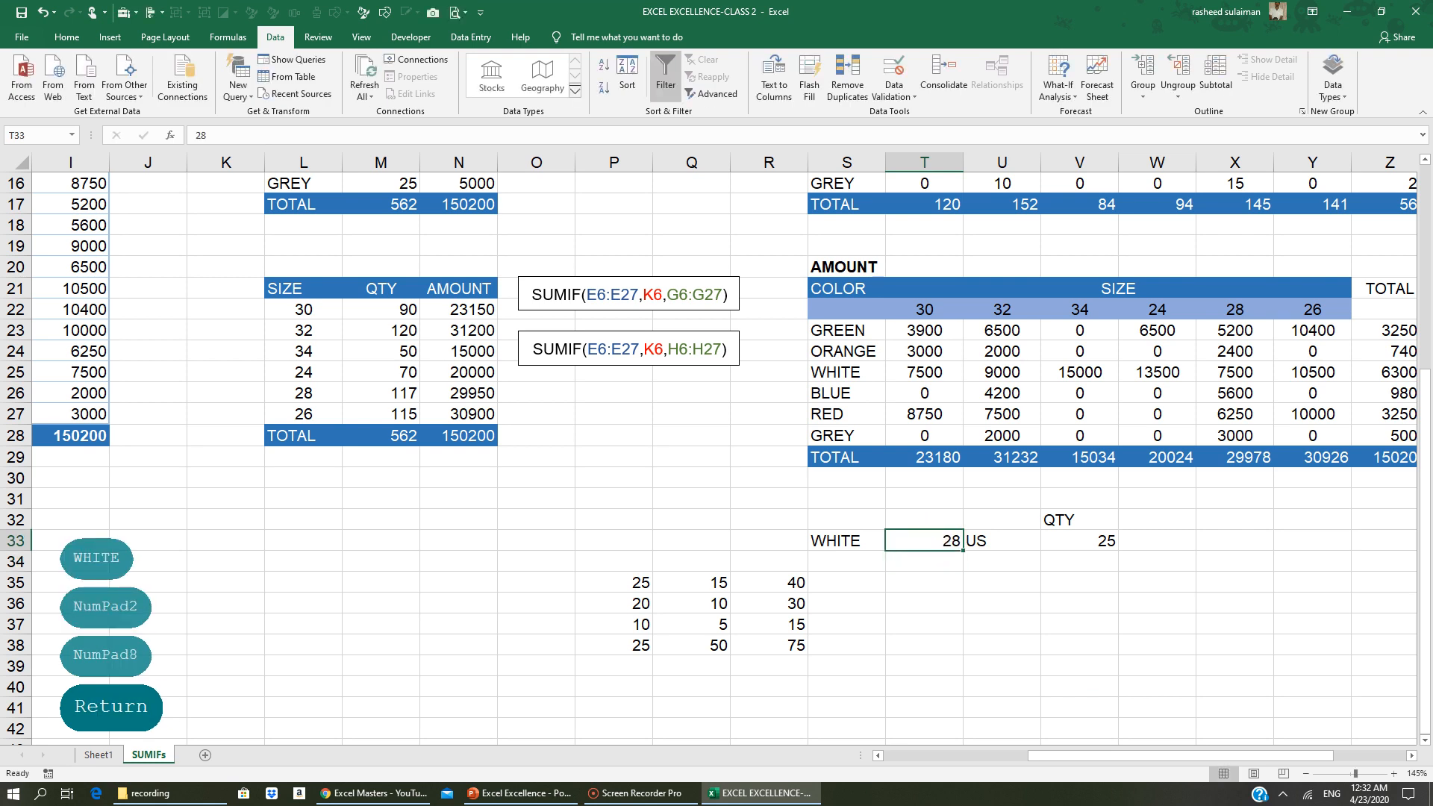
{"action": "type", "text": "32"}
{"action": "key", "text": "Return"}
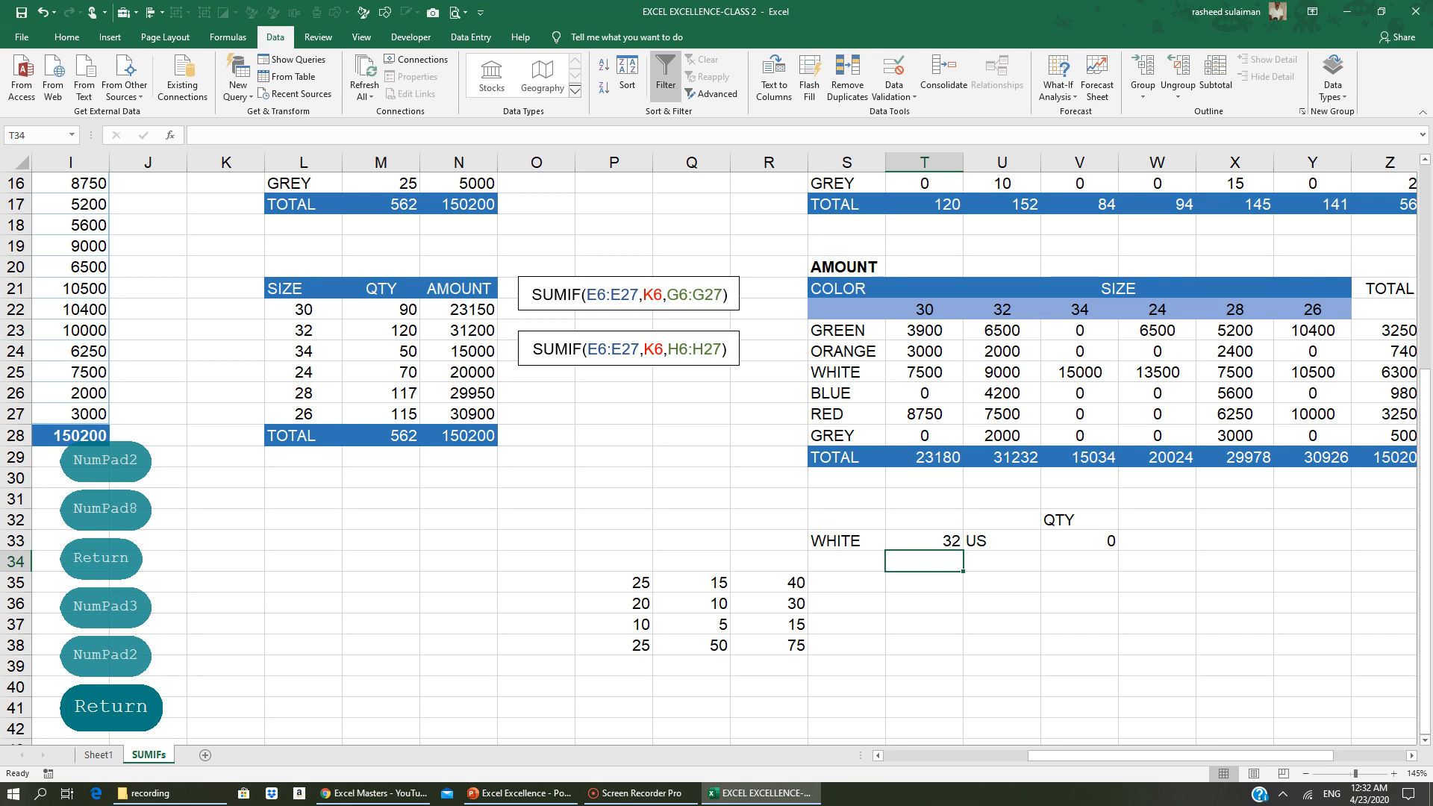
{"action": "left_click", "coordinate": [939, 543]}
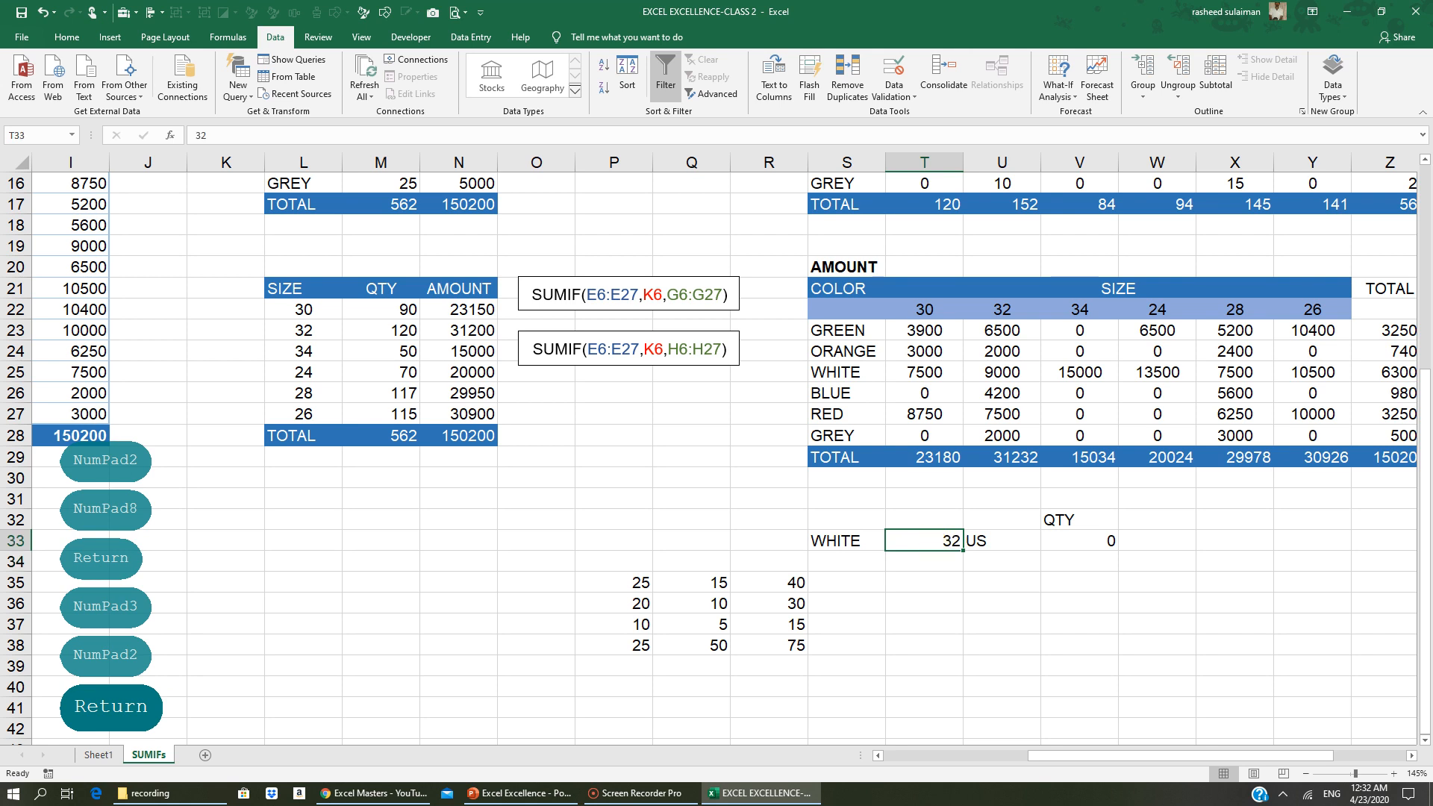
{"action": "type", "text": "26"}
{"action": "key", "text": "Return"}
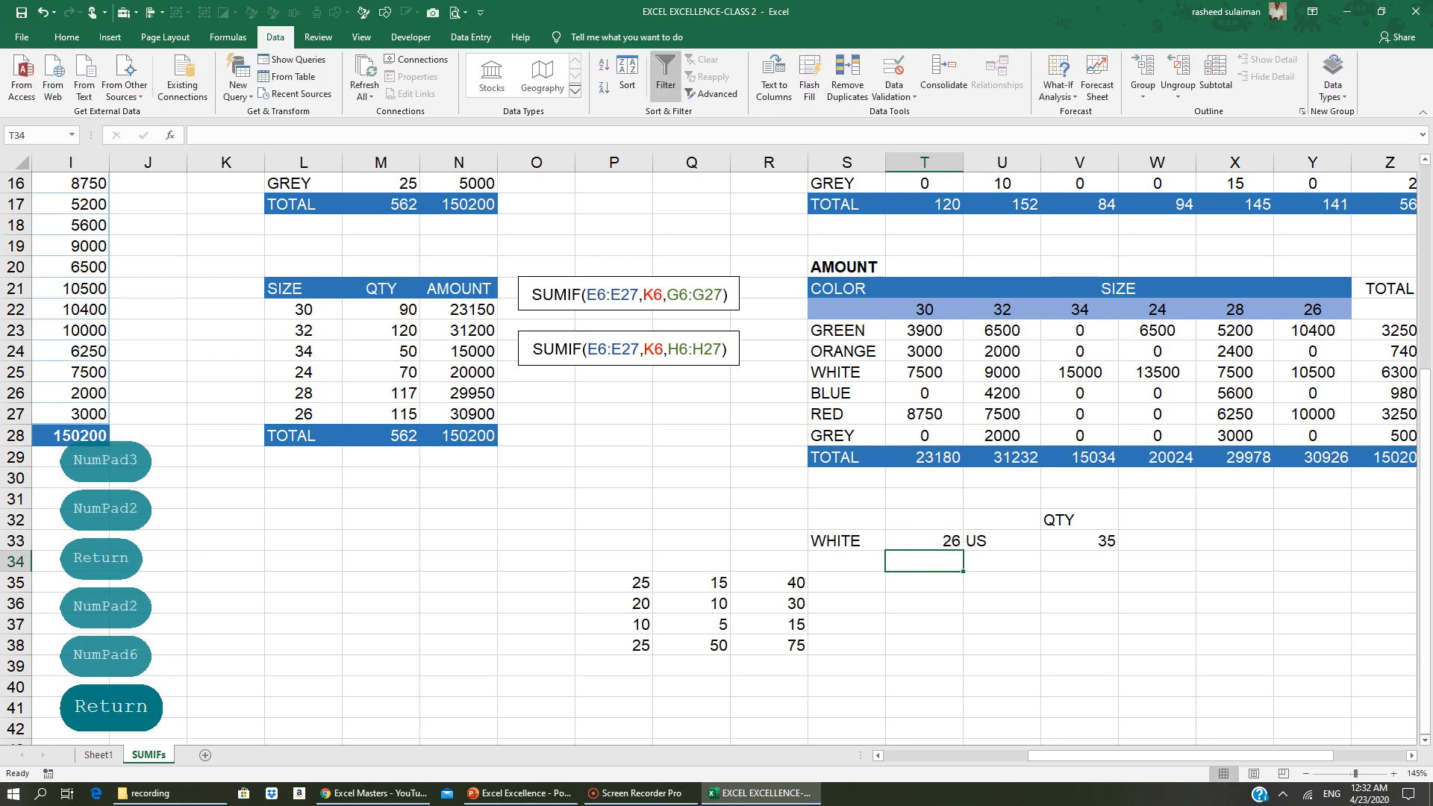
Test the country criterion in U33 with UK and finally INDIA
{"action": "left_click", "coordinate": [1002, 542]}
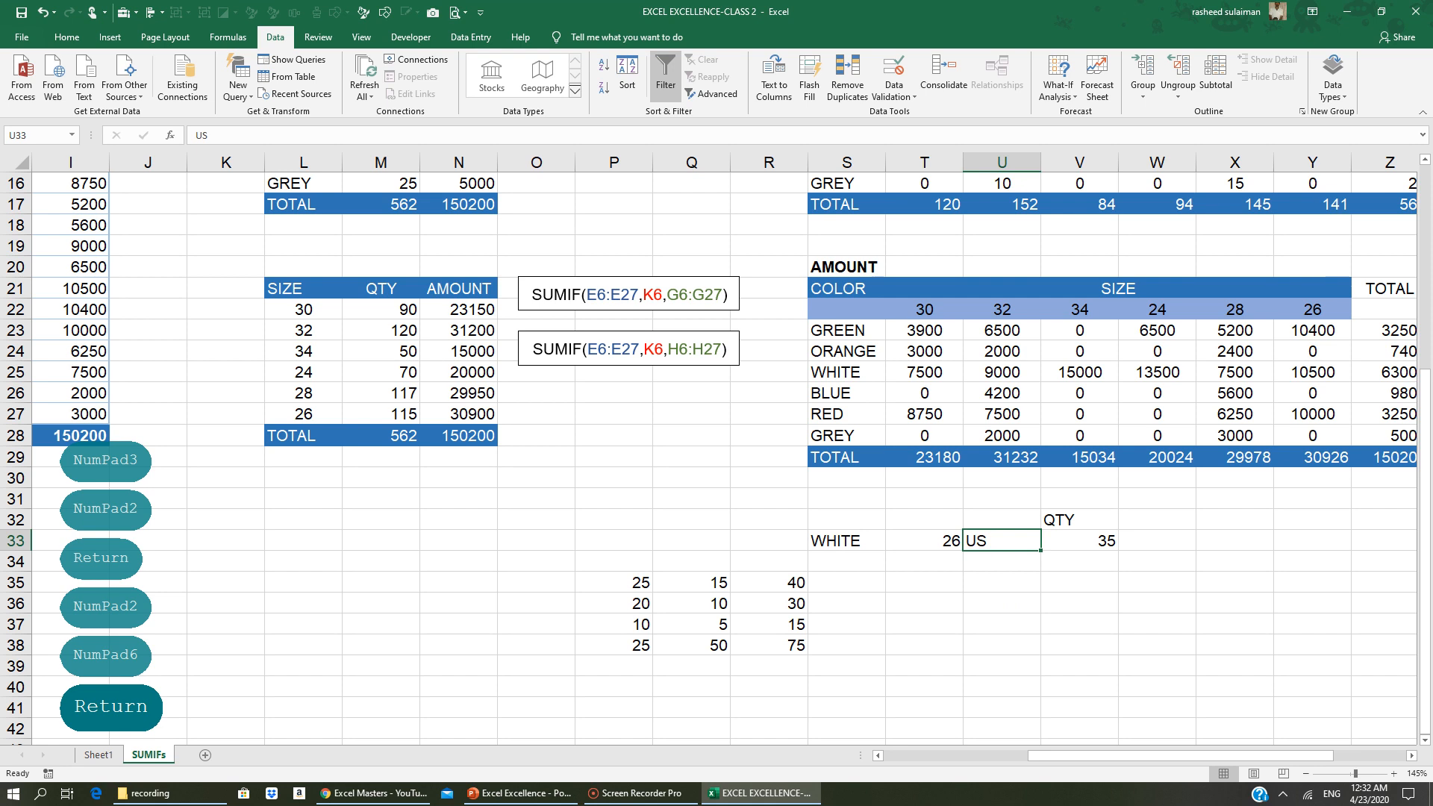
{"action": "type", "text": "UK"}
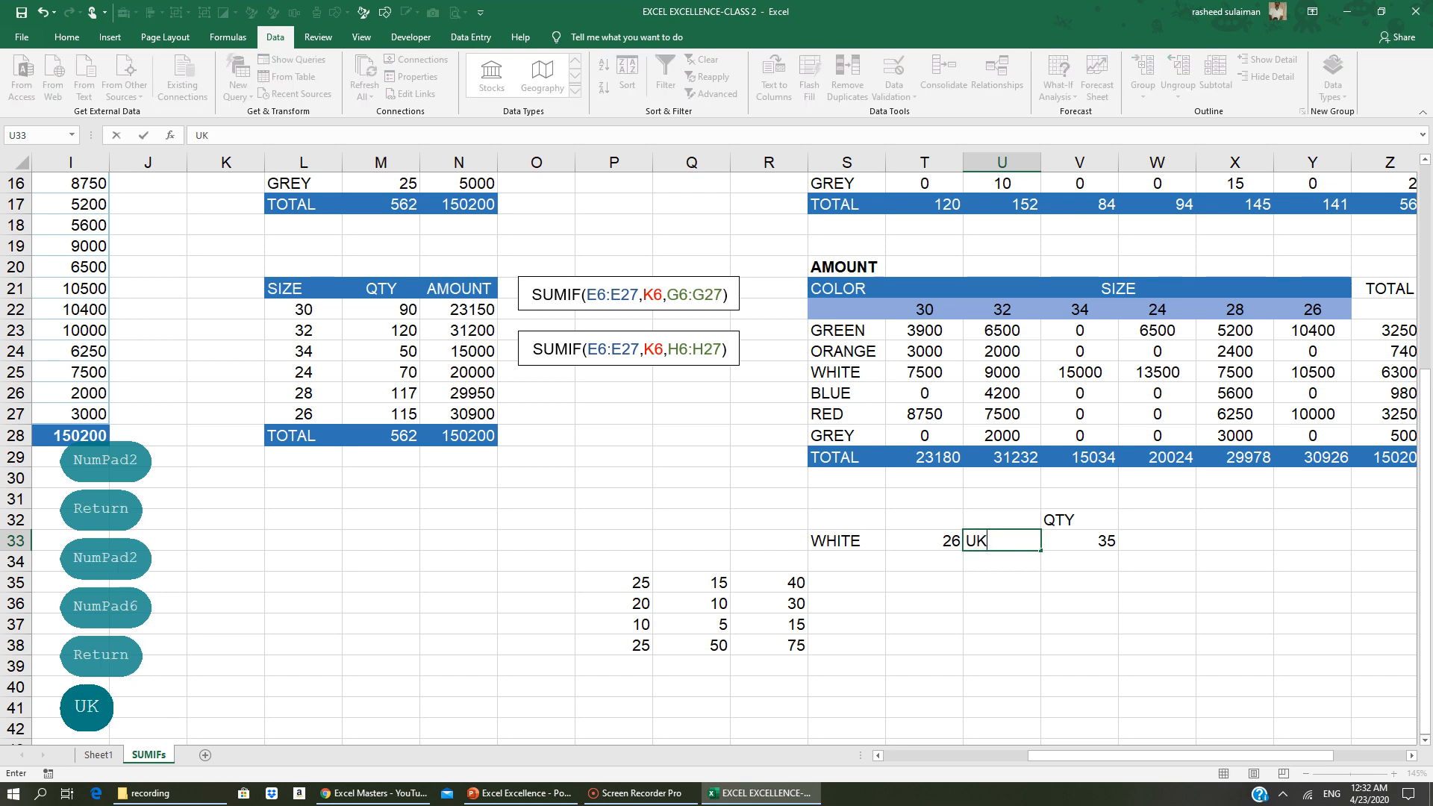
{"action": "key", "text": "Return"}
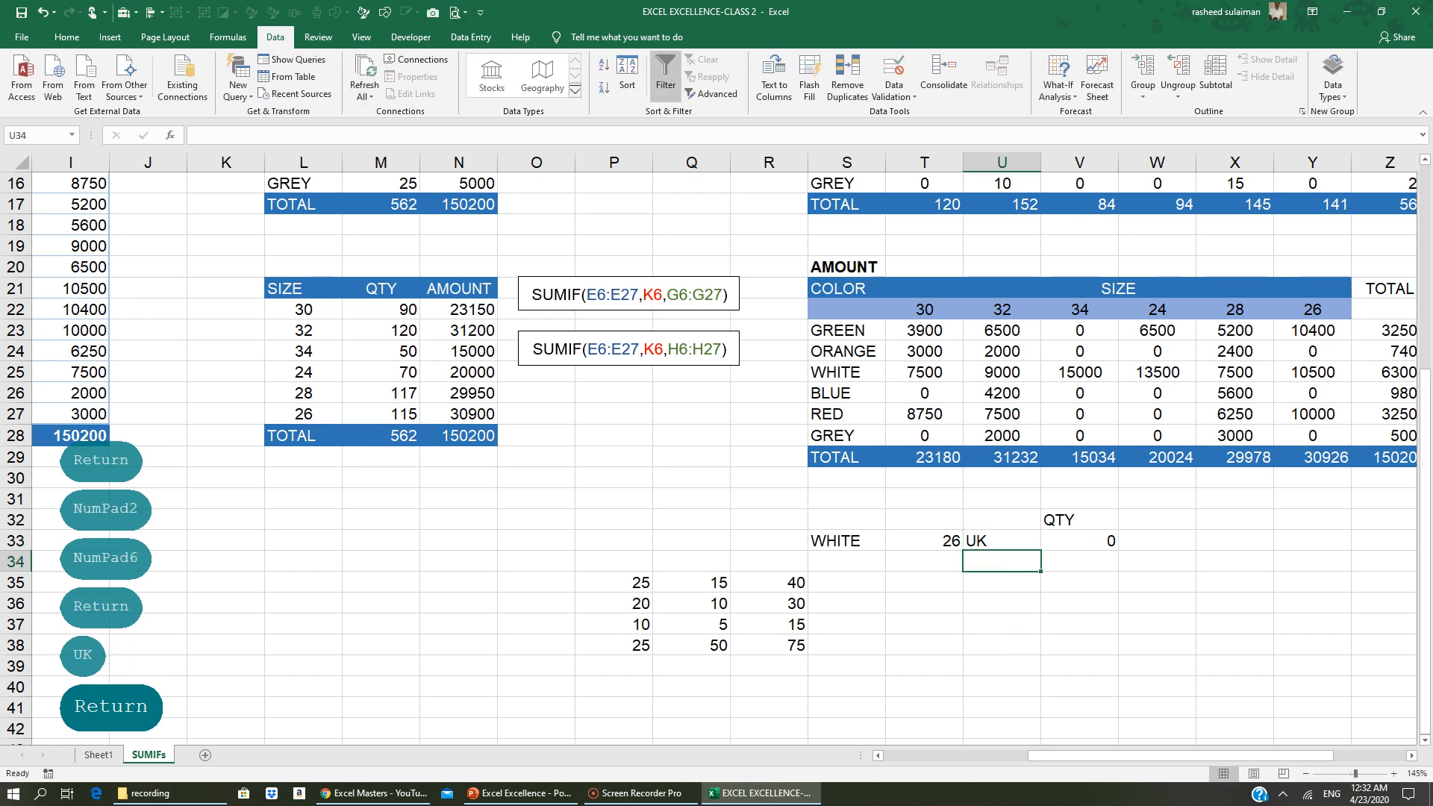
{"action": "left_click", "coordinate": [993, 540]}
{"action": "type", "text": "INDIA"}
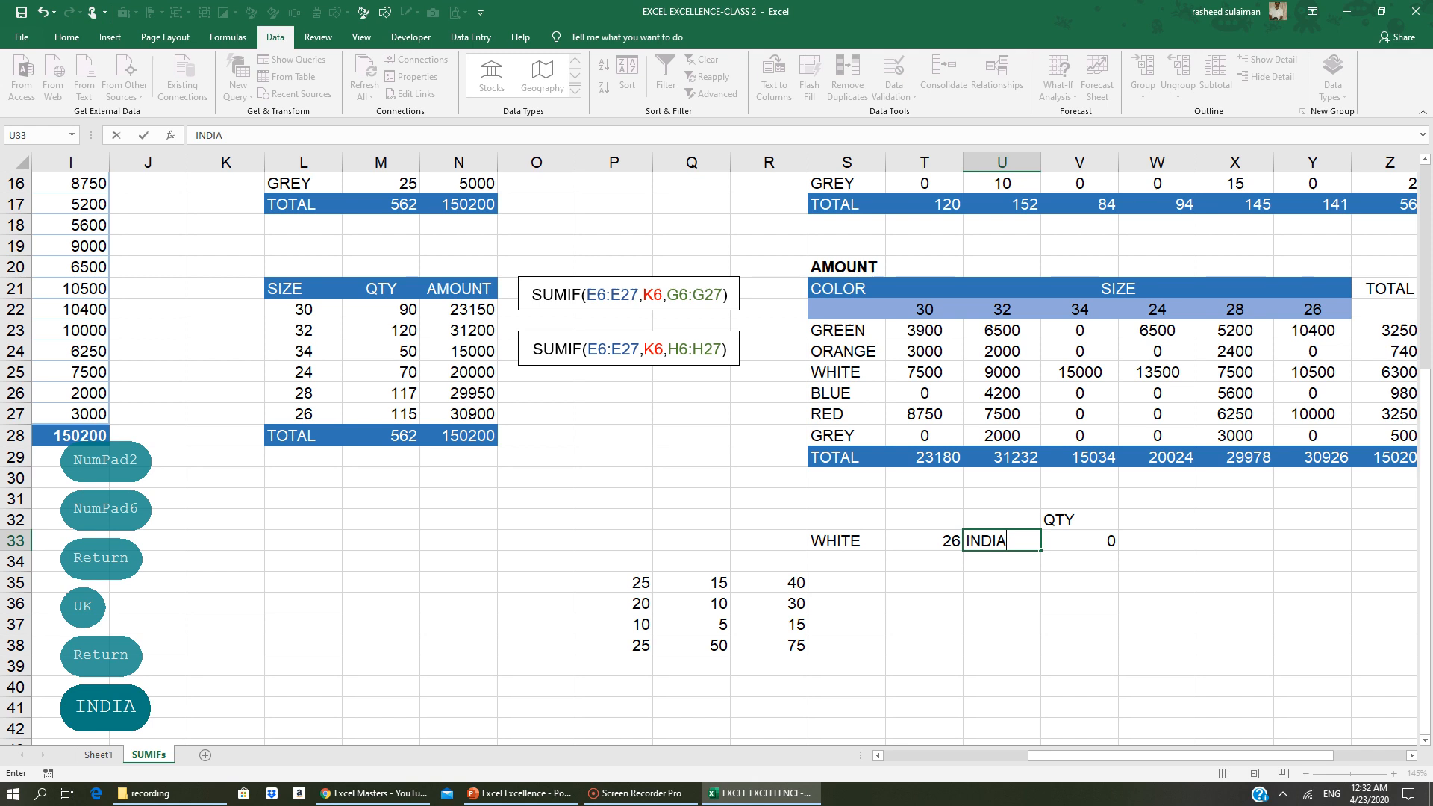
{"action": "key", "text": "Return"}
{"action": "left_click", "coordinate": [991, 539]}
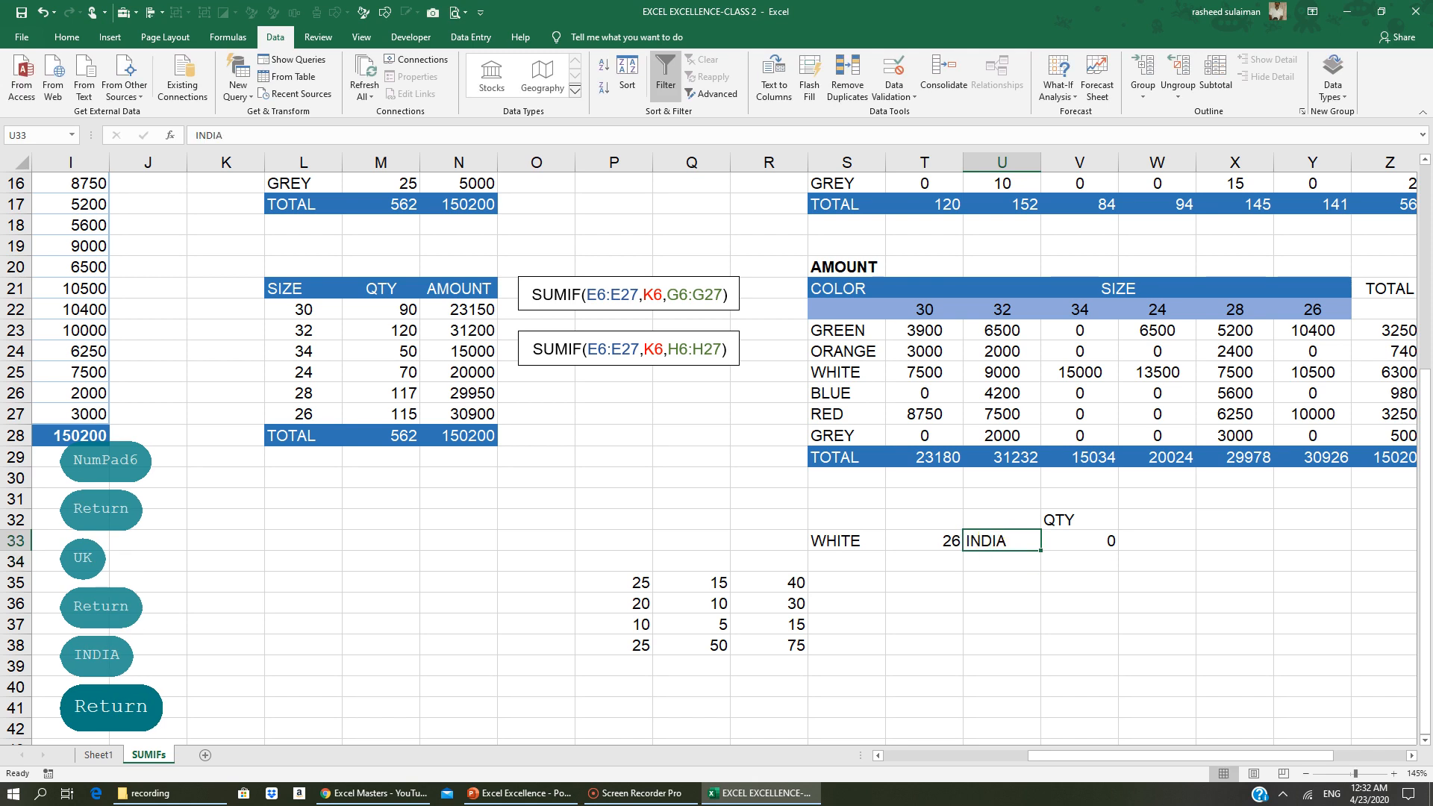
Change the size criterion in T33 to 30 and finally 32, keeping the color and country criteria
{"action": "left_click", "coordinate": [930, 537]}
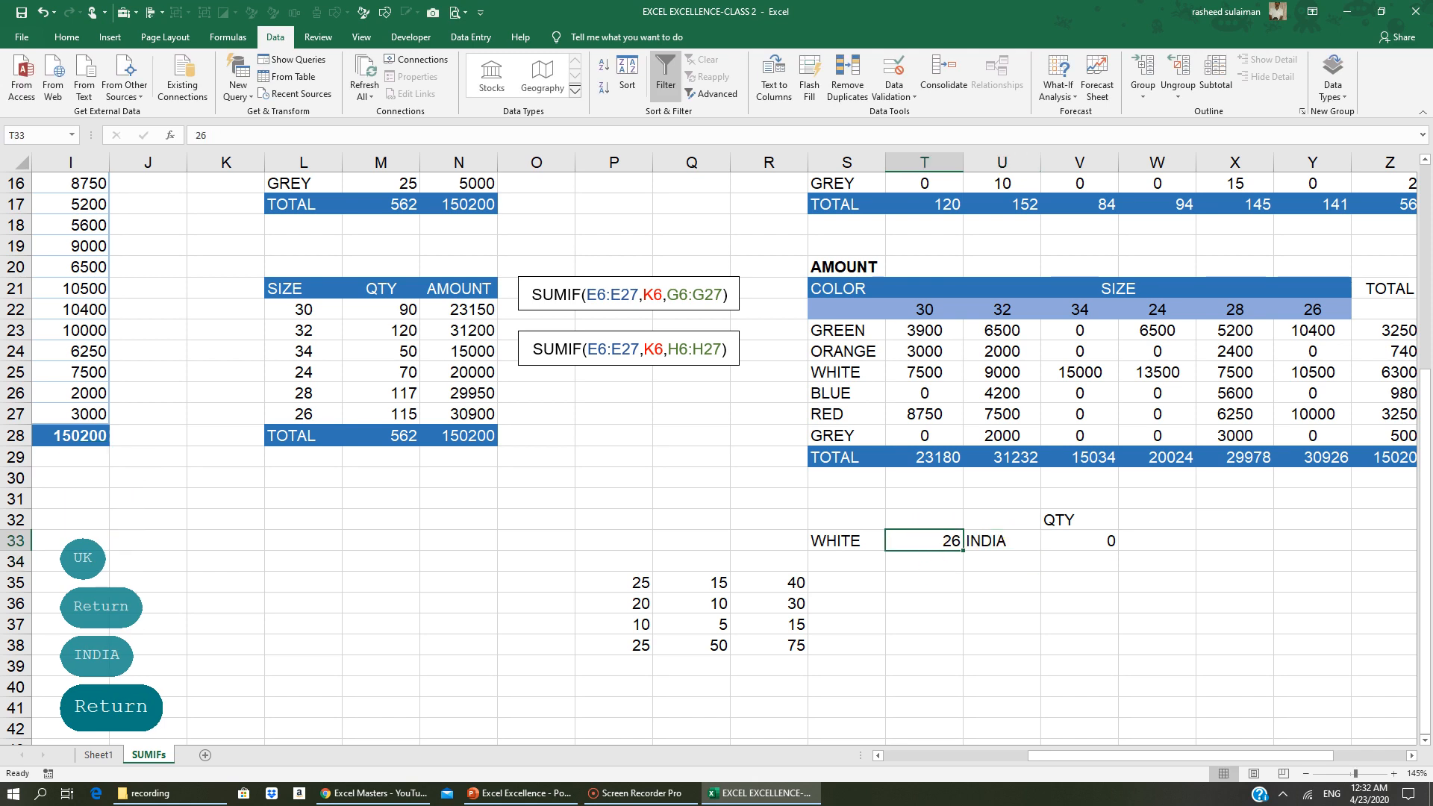
{"action": "type", "text": "30"}
{"action": "key", "text": "Return"}
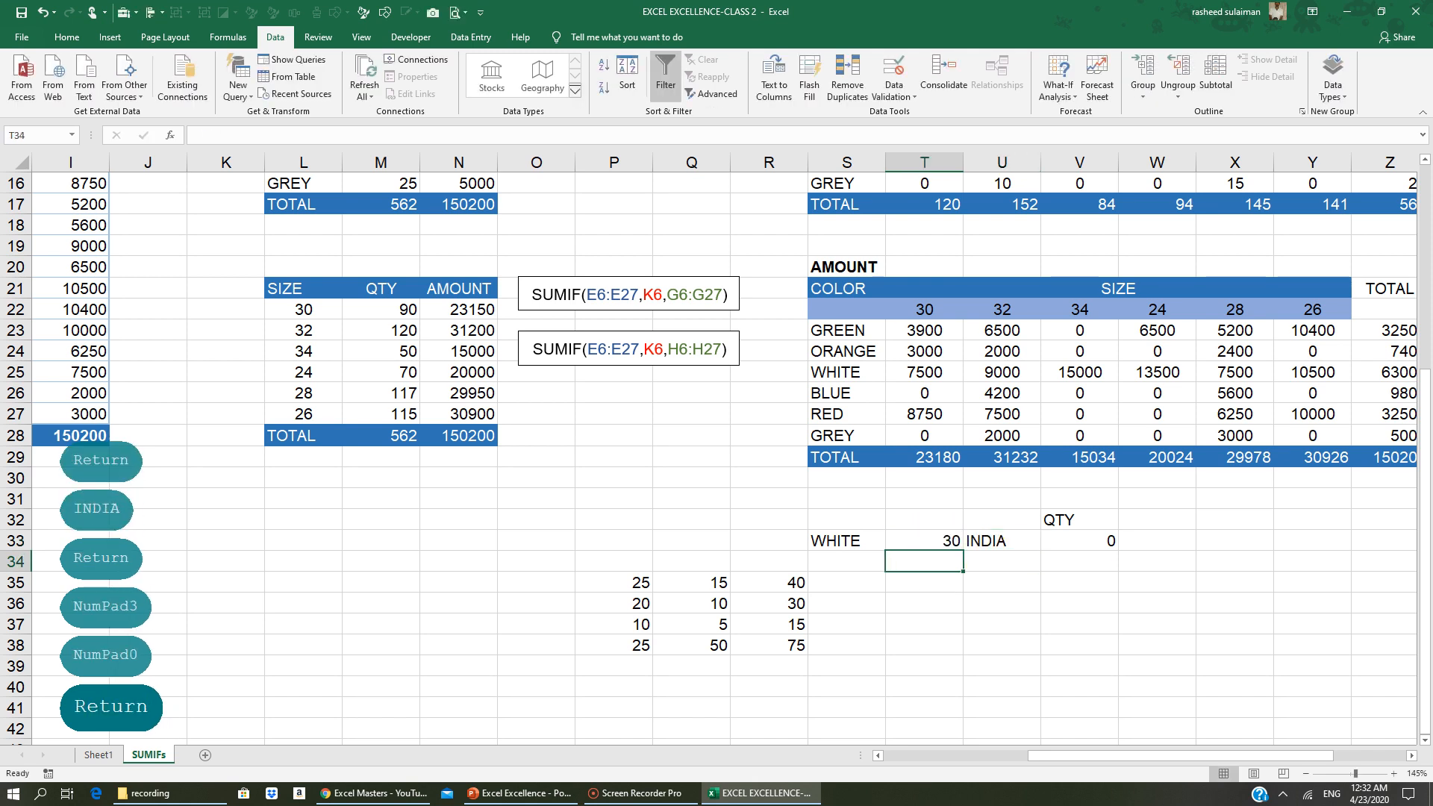
{"action": "type", "text": "1"}
{"action": "key", "text": "BackSpace"}
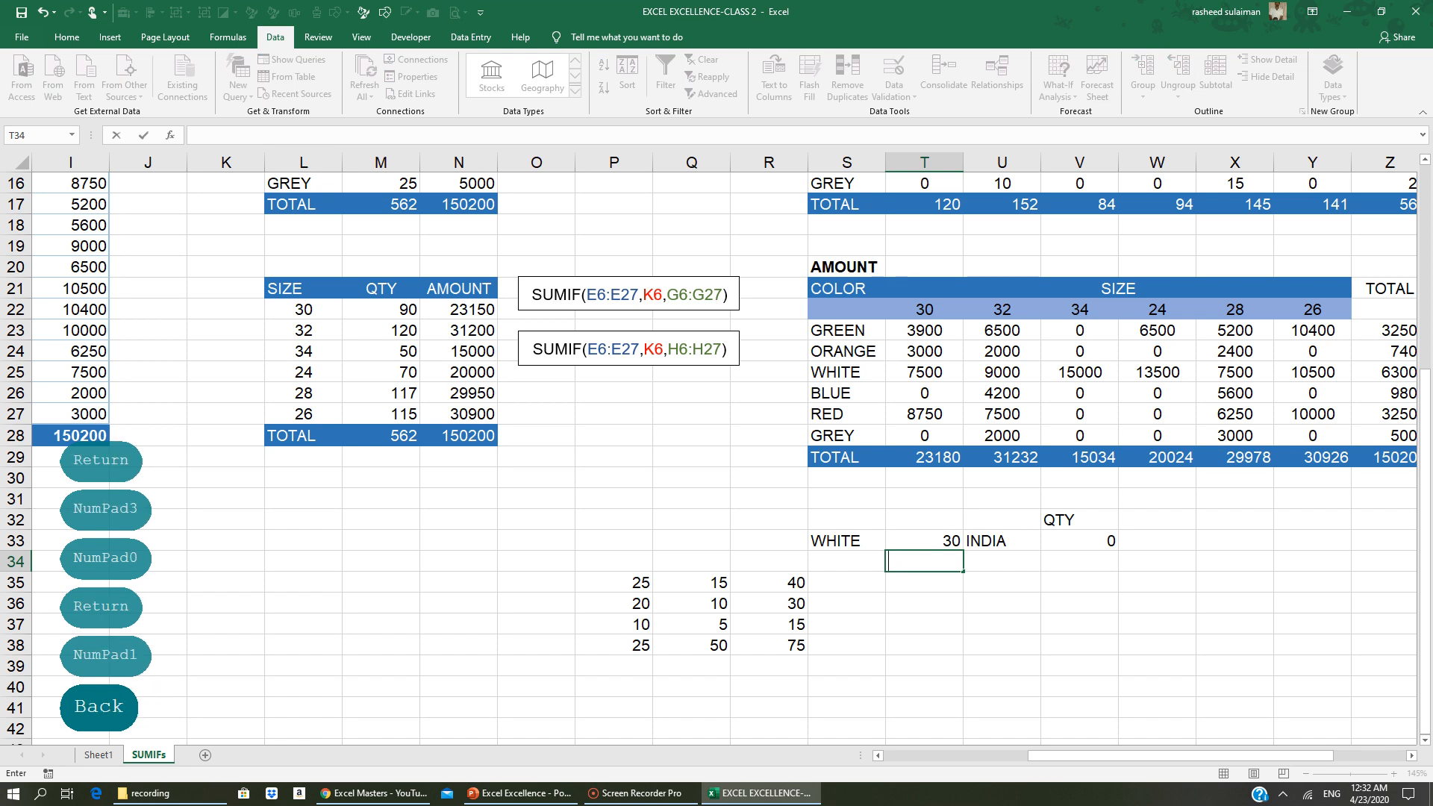
{"action": "left_click", "coordinate": [928, 540]}
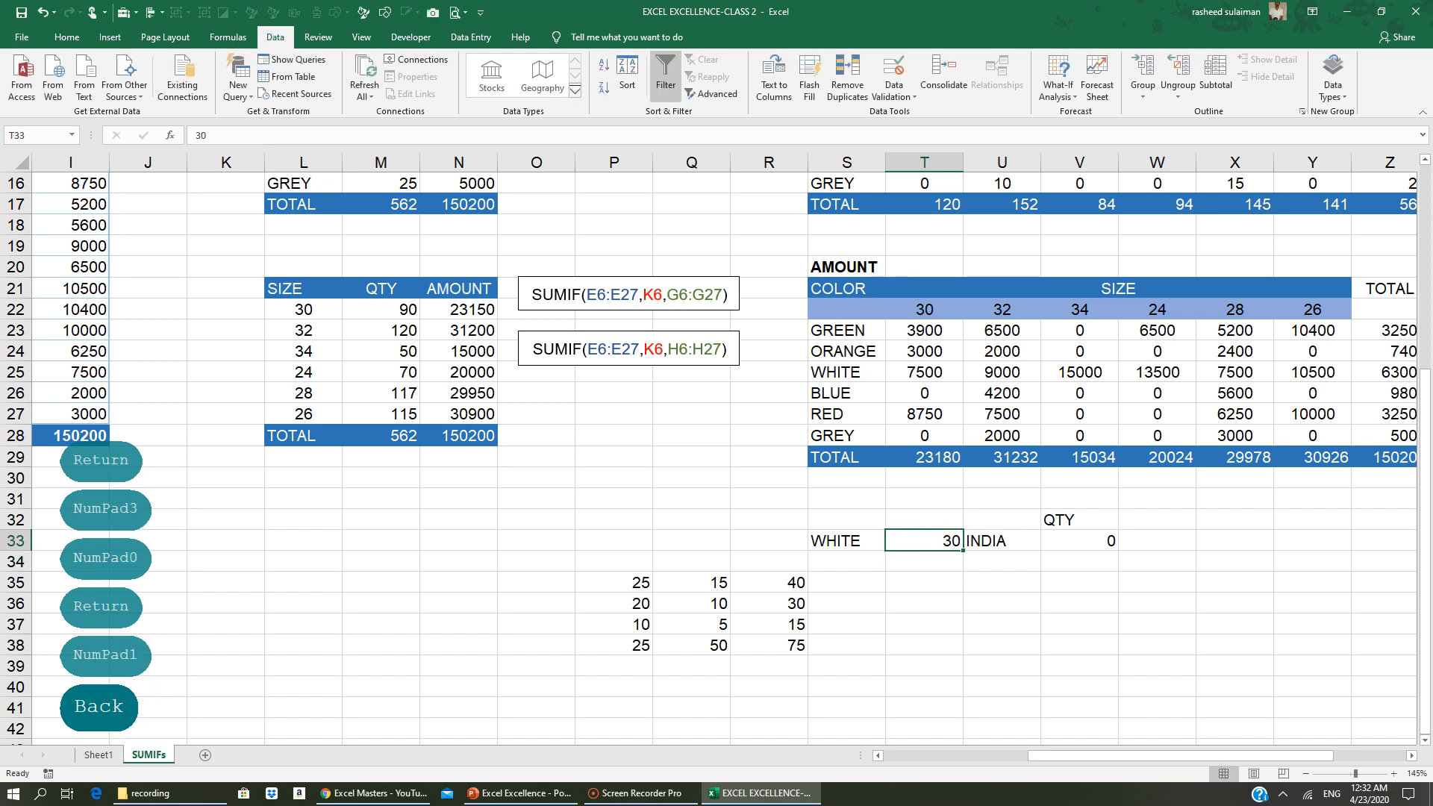
{"action": "type", "text": "32"}
{"action": "key", "text": "Return"}
{"action": "left_click", "coordinate": [934, 538]}
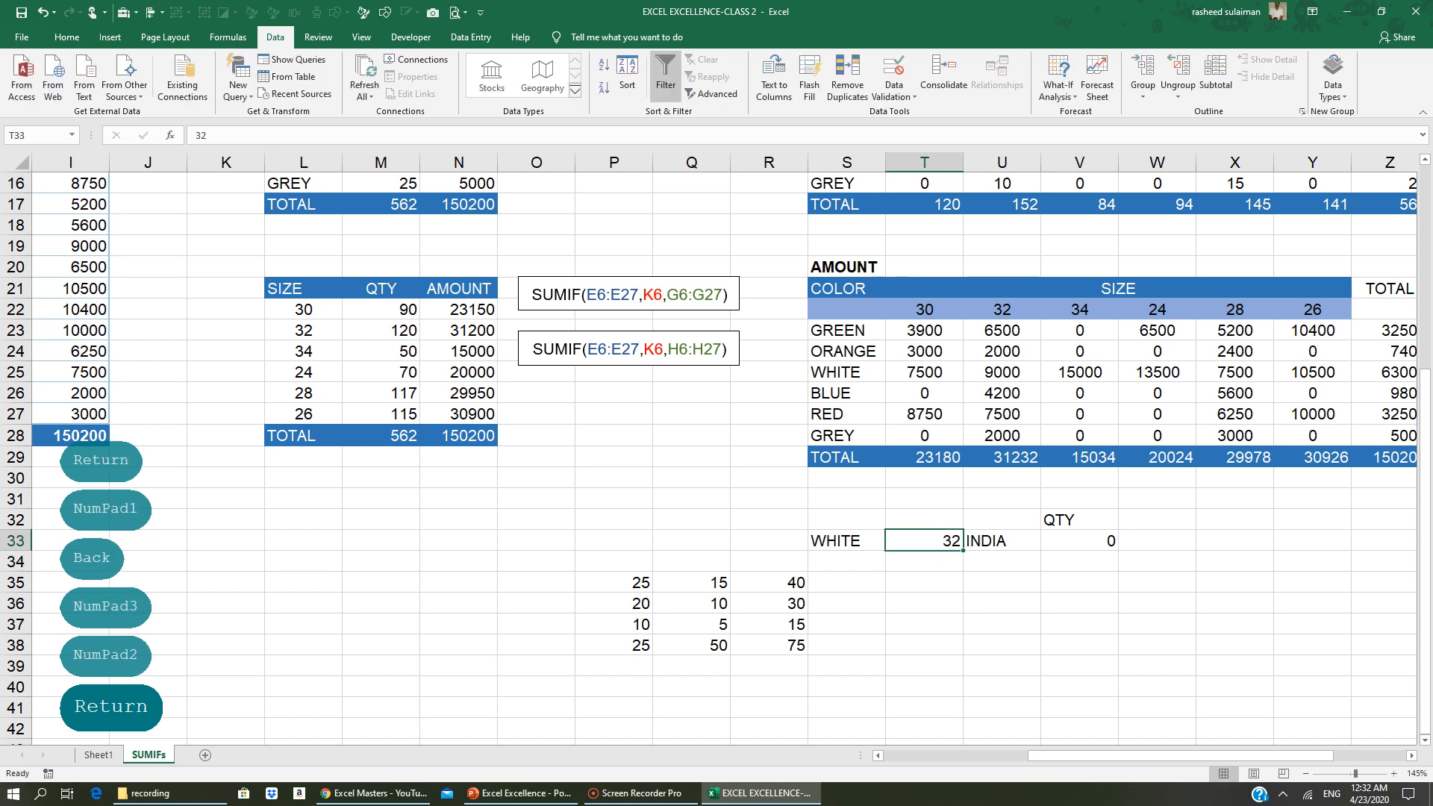
Test the color criterion in S33 with RED and finally set it to GREEN
{"action": "left_click", "coordinate": [848, 539]}
{"action": "type", "text": "RED"}
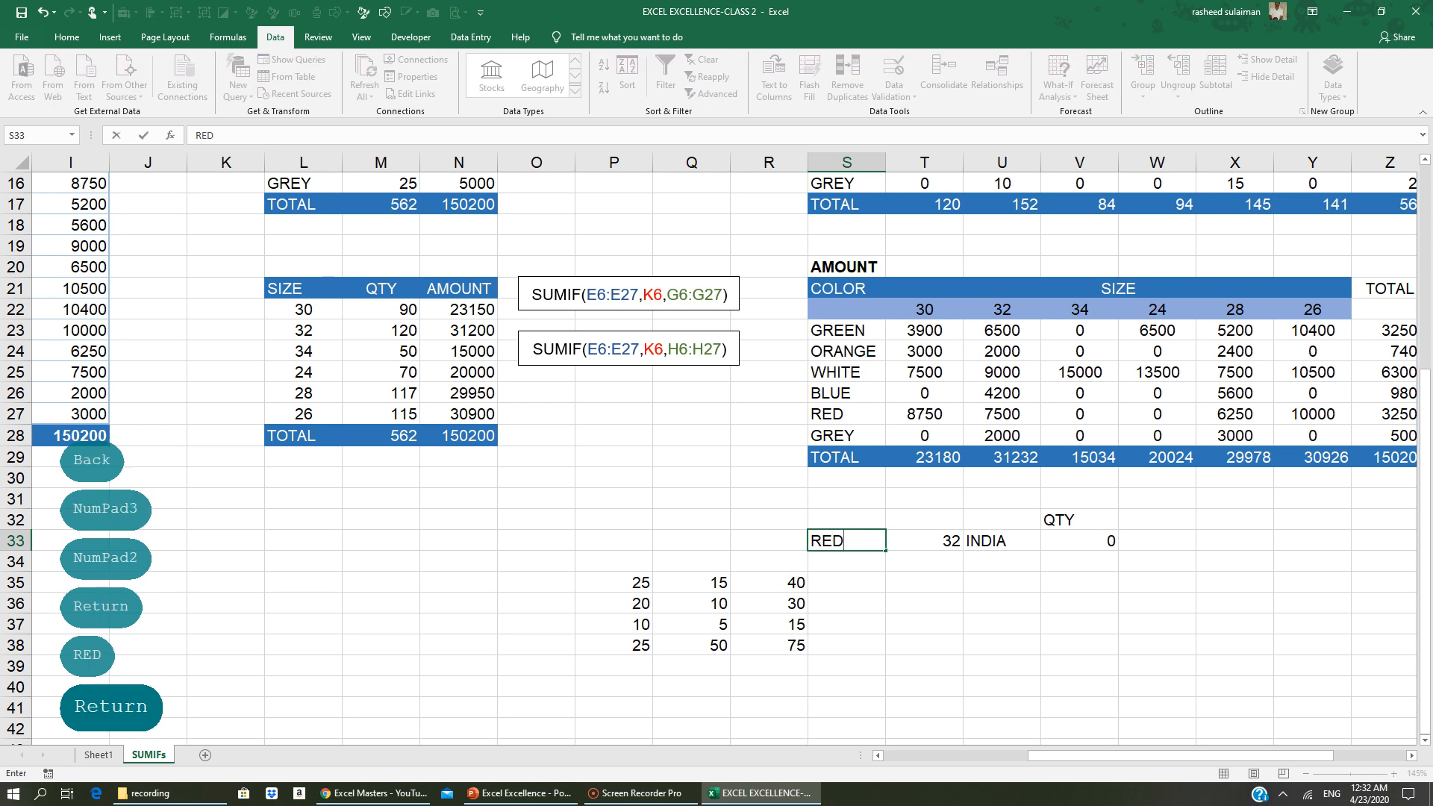
{"action": "key", "text": "Return"}
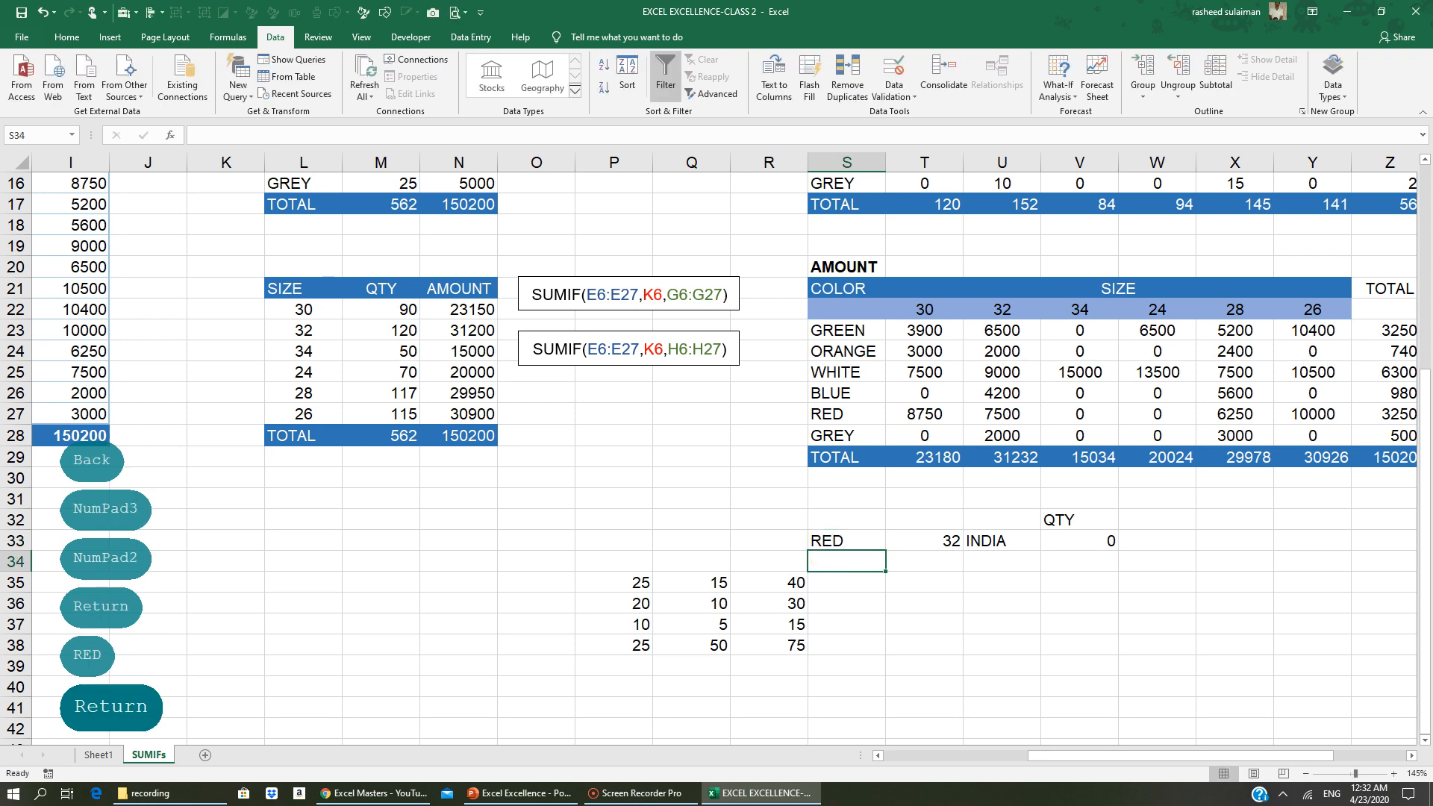
{"action": "left_click", "coordinate": [838, 541]}
{"action": "type", "text": "GRE"}
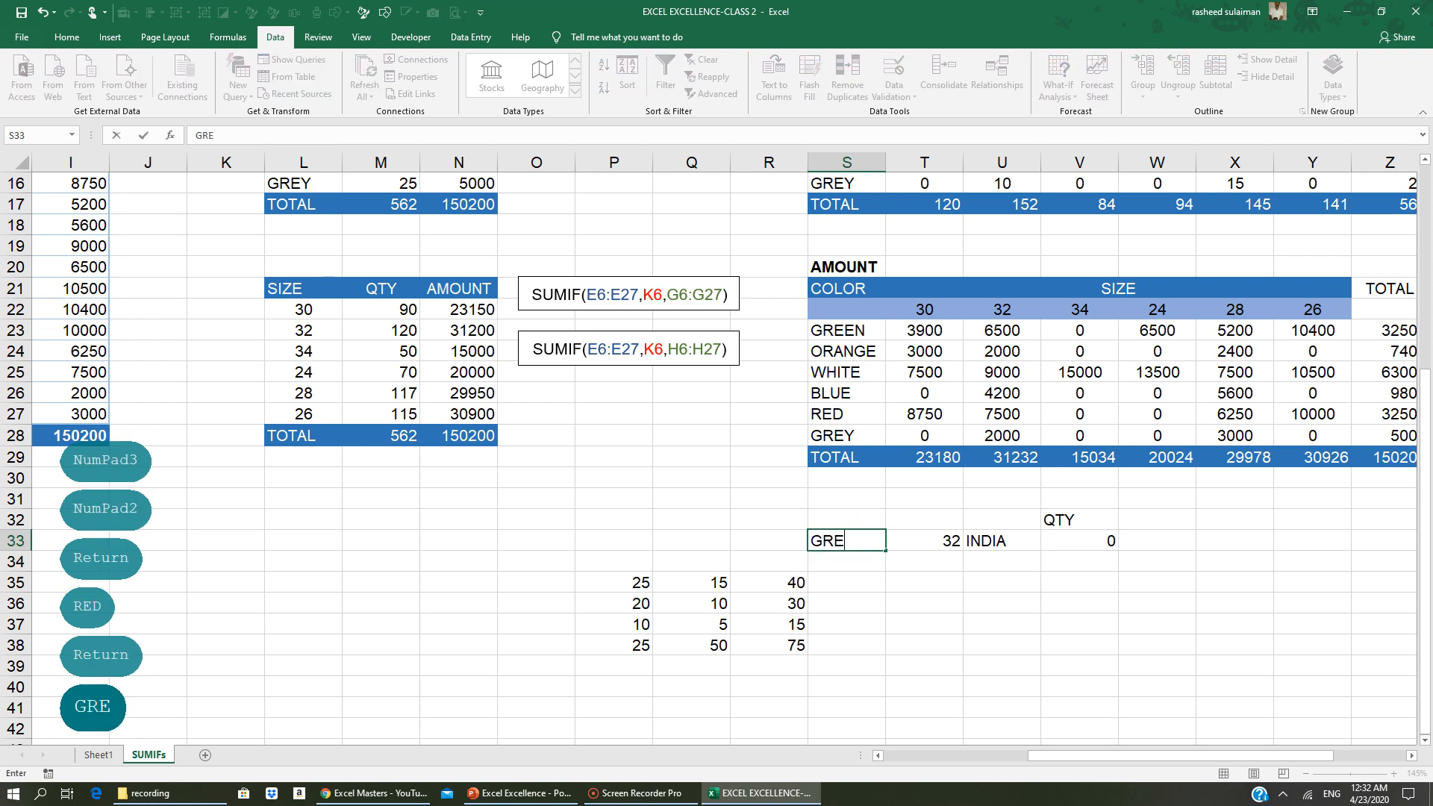
{"action": "type", "text": "EN"}
{"action": "key", "text": "Return"}
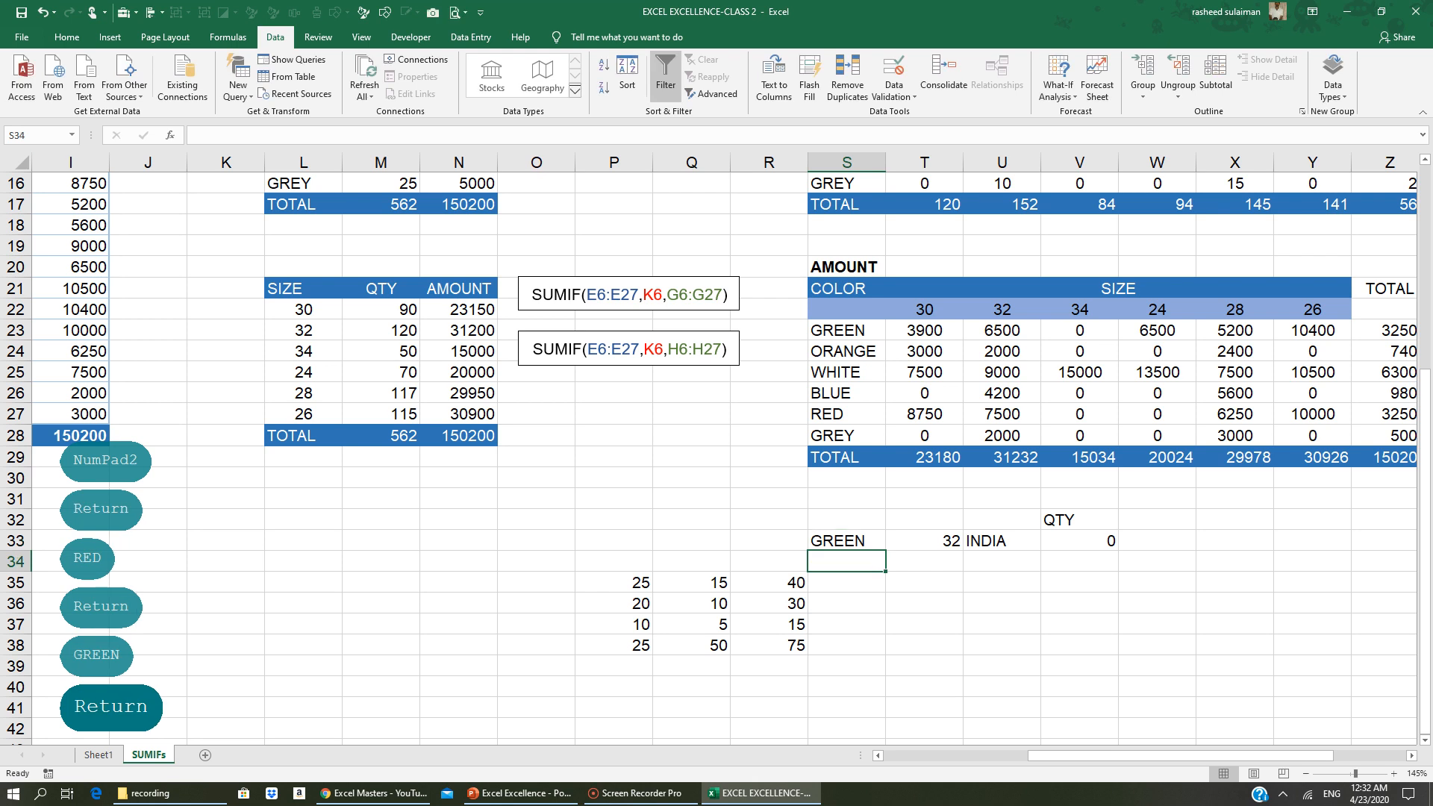
{"action": "left_click", "coordinate": [845, 539]}
Set the size criterion in T33 to 30 and check the SUMIFS formula in V33
{"action": "left_click", "coordinate": [938, 539]}
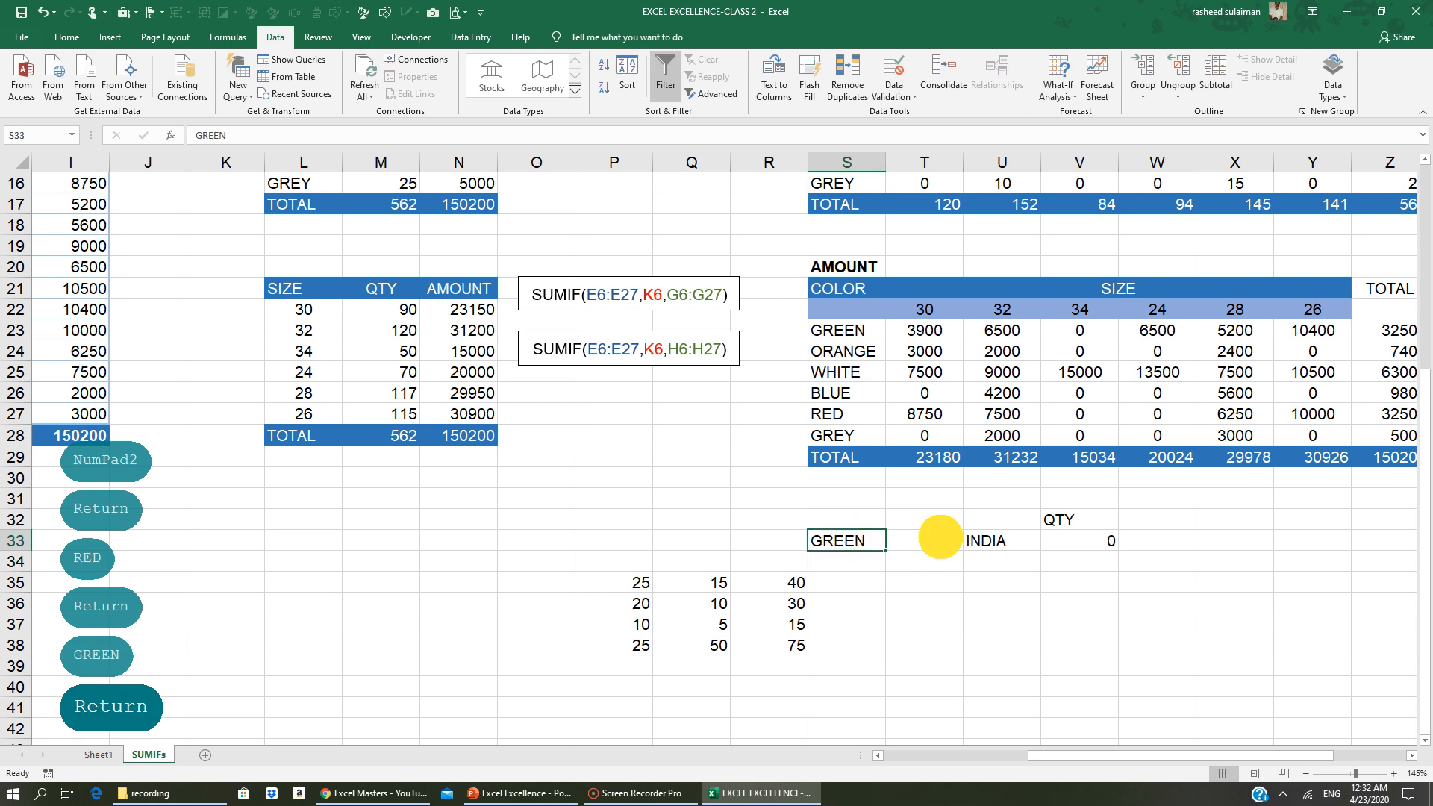
{"action": "type", "text": "30"}
{"action": "key", "text": "Return"}
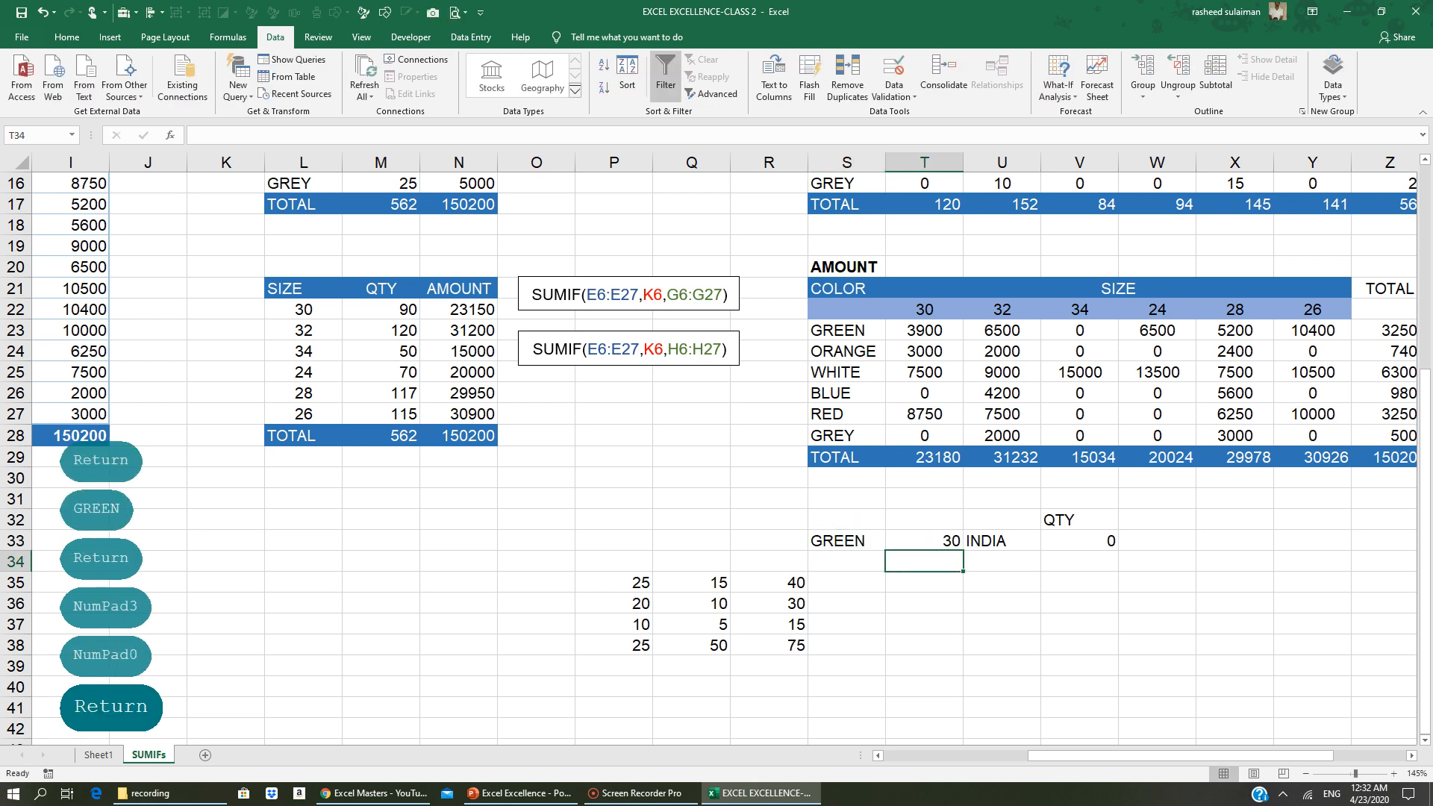
{"action": "left_click", "coordinate": [939, 539]}
{"action": "left_click", "coordinate": [1084, 539]}
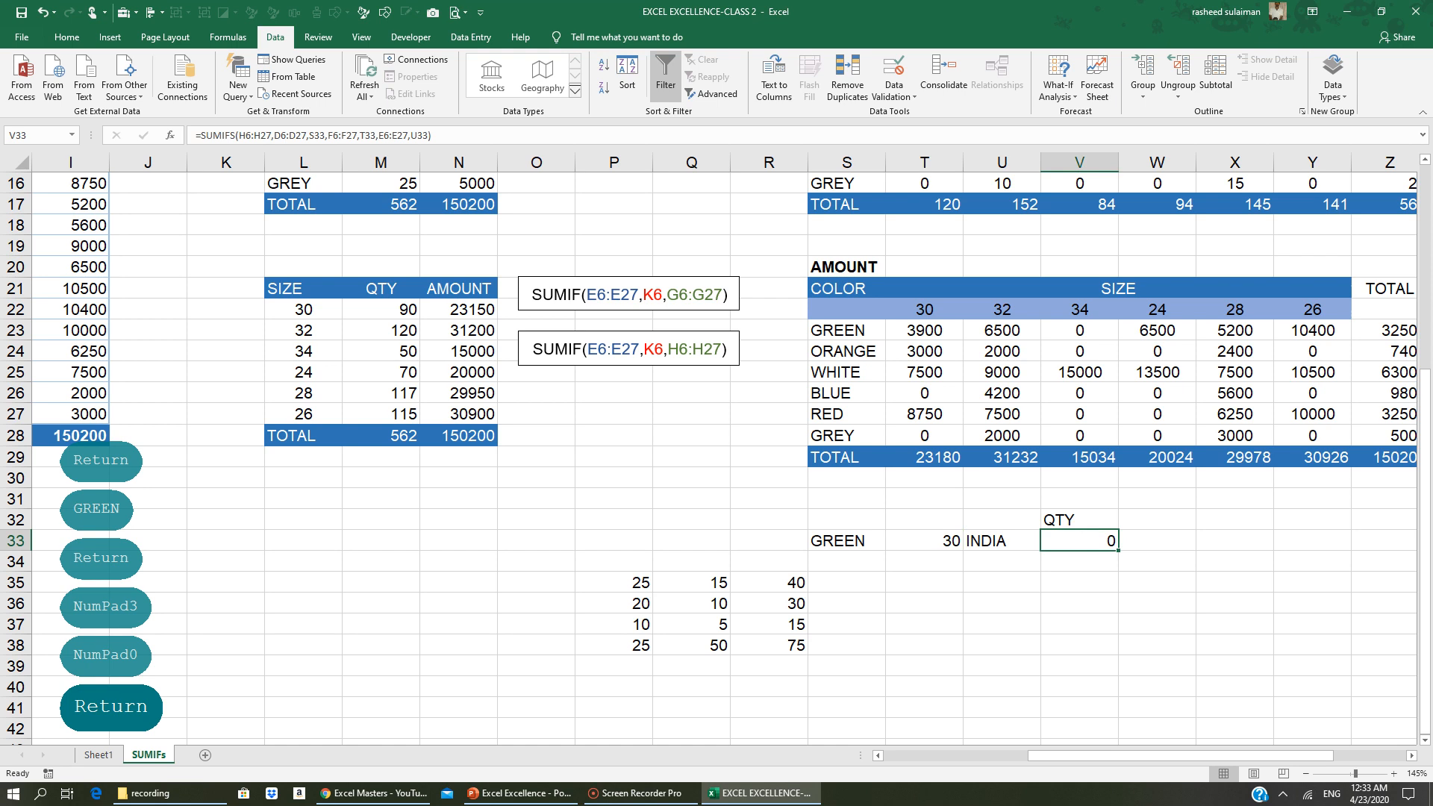
{"action": "left_click", "coordinate": [848, 540]}
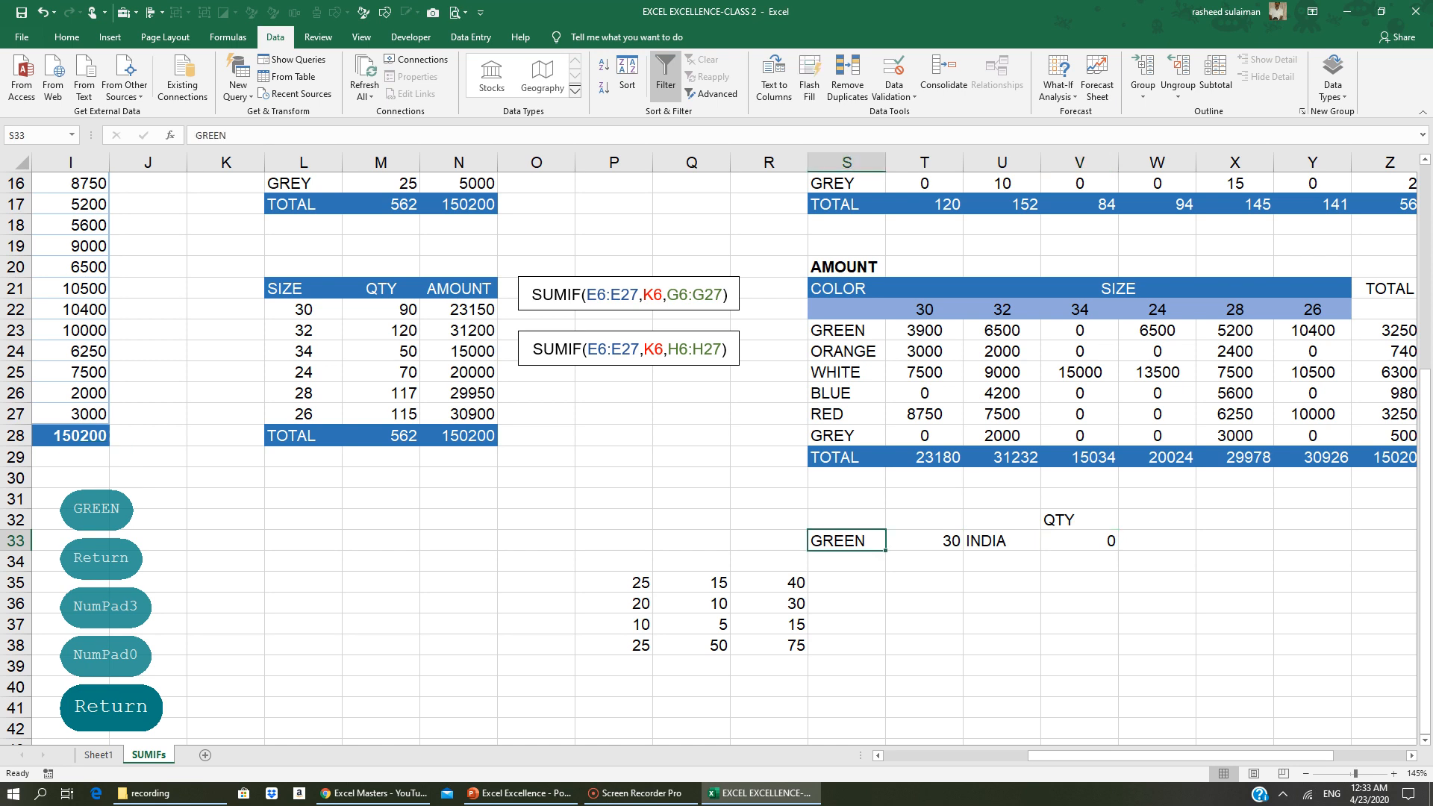
Set the country criterion in U33 to UK and the size criterion in T33 to 32
{"action": "left_click", "coordinate": [996, 542]}
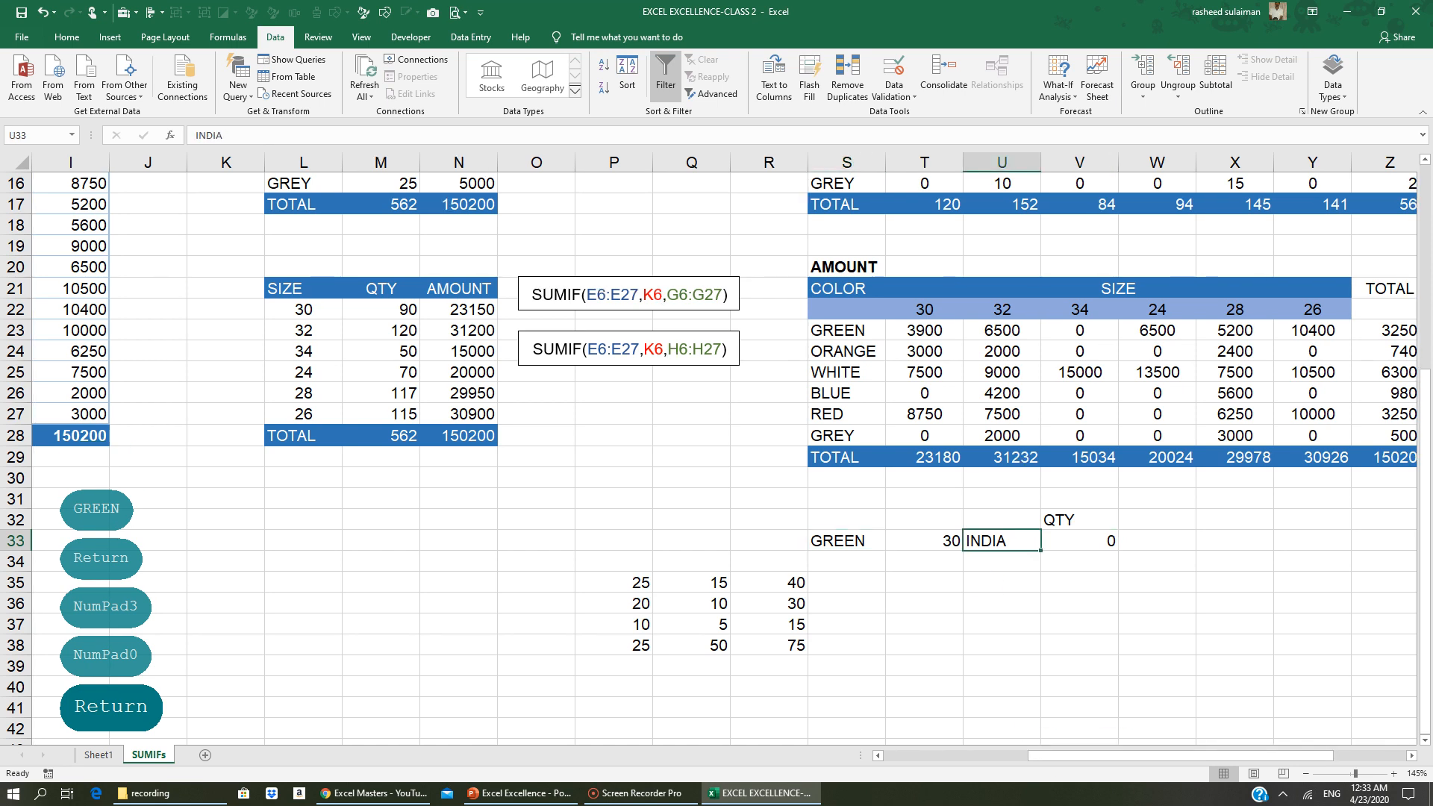
{"action": "type", "text": "UK"}
{"action": "key", "text": "Return"}
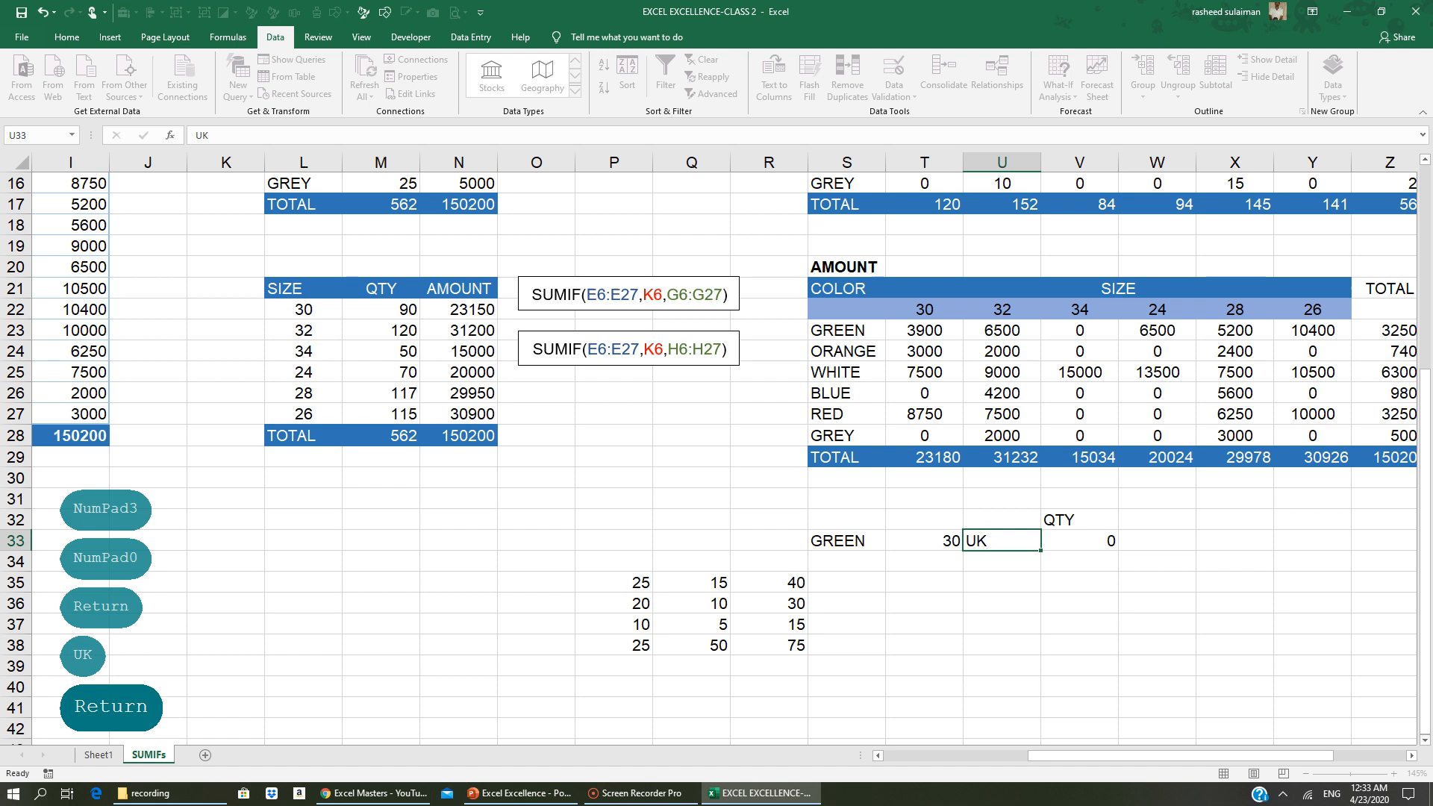
{"action": "left_click", "coordinate": [991, 544]}
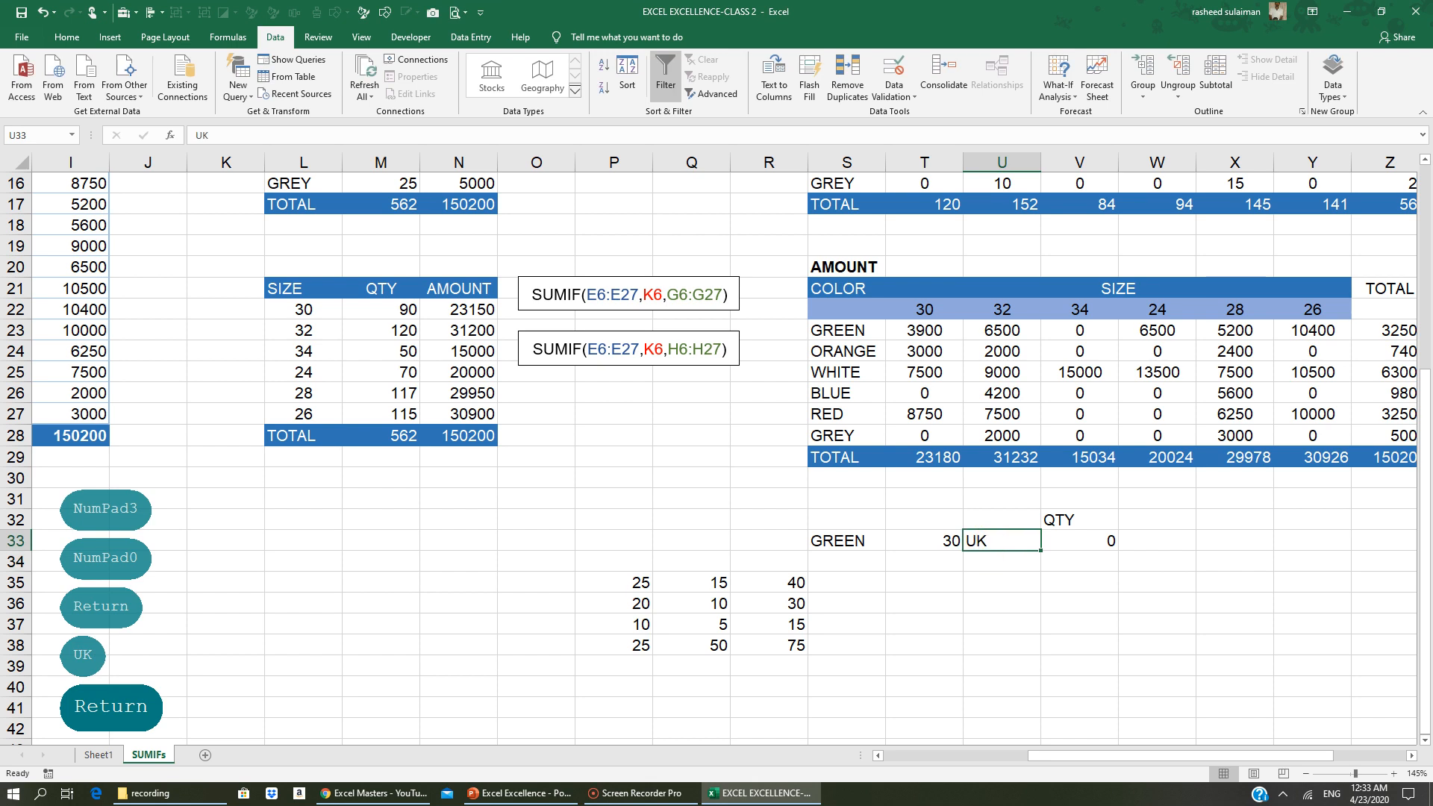
{"action": "left_click", "coordinate": [938, 541]}
{"action": "type", "text": "32"}
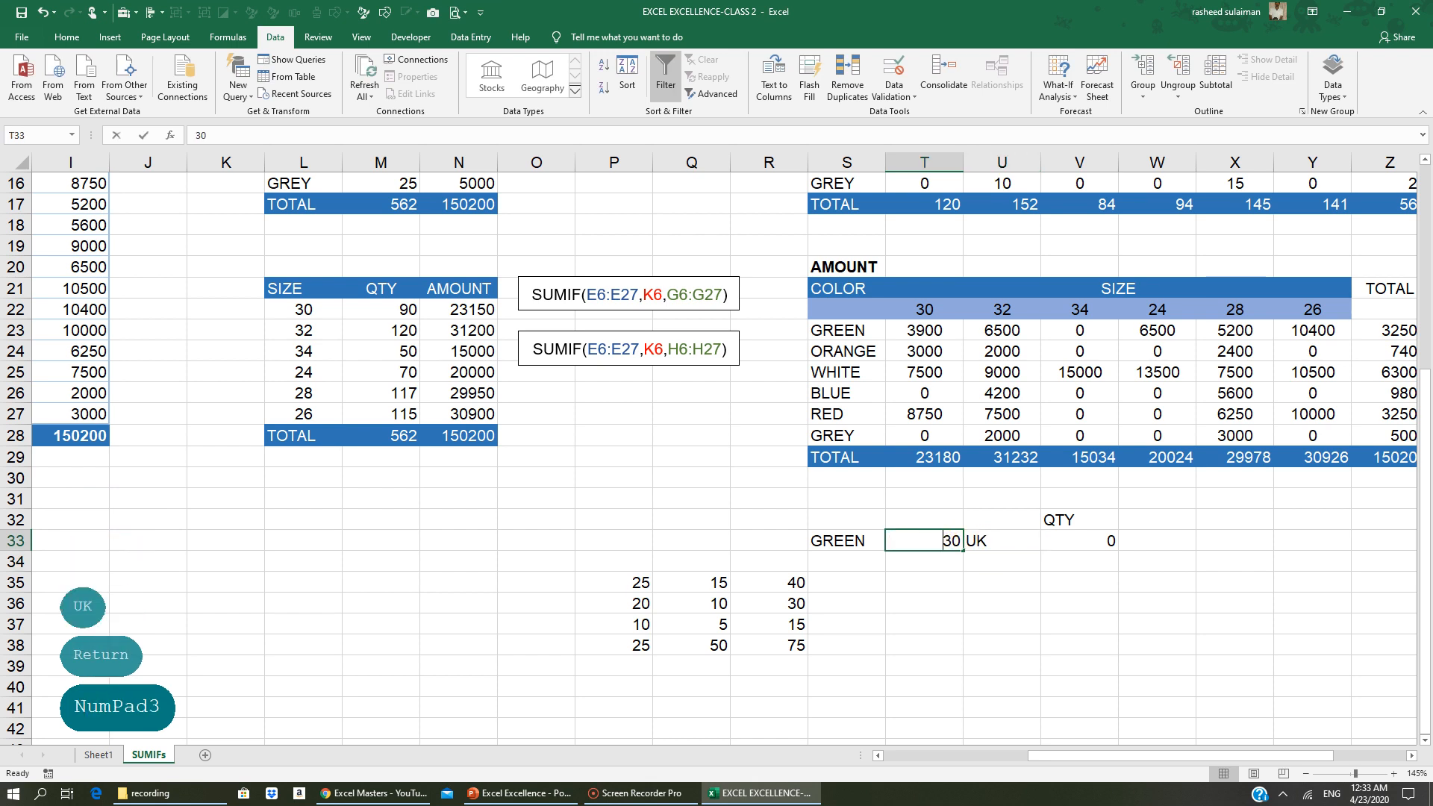
{"action": "key", "text": "Return"}
Filter the sales register's COLOR column to show only GREEN
{"action": "left_click_drag", "start_coordinate": [1072, 758], "coordinate": [926, 756]}
{"action": "scroll", "coordinate": [717, 448], "scroll_direction": "up", "scroll_amount": 5}
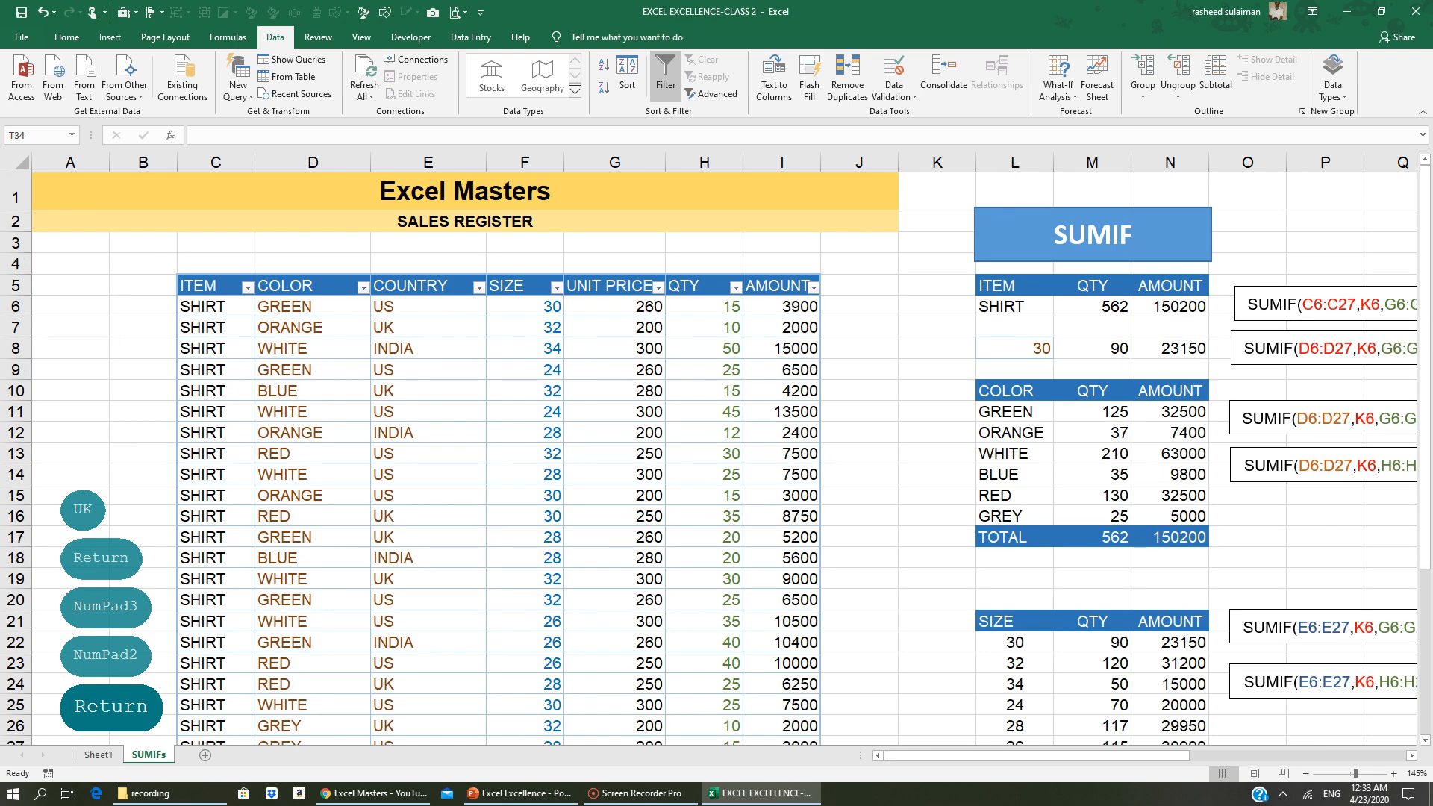
{"action": "left_click", "coordinate": [363, 286]}
{"action": "left_click", "coordinate": [215, 432]}
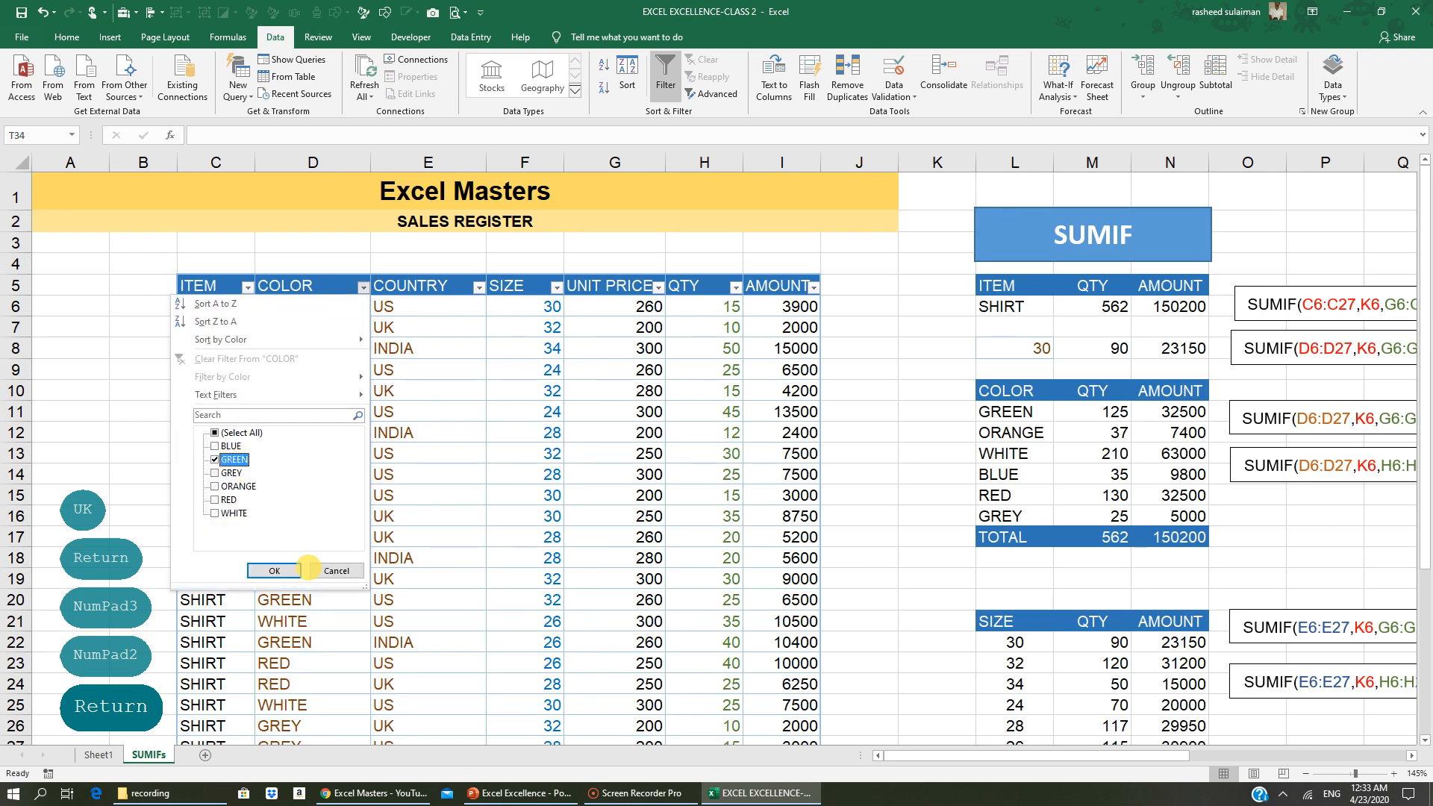
{"action": "left_click", "coordinate": [215, 459]}
{"action": "left_click", "coordinate": [274, 570]}
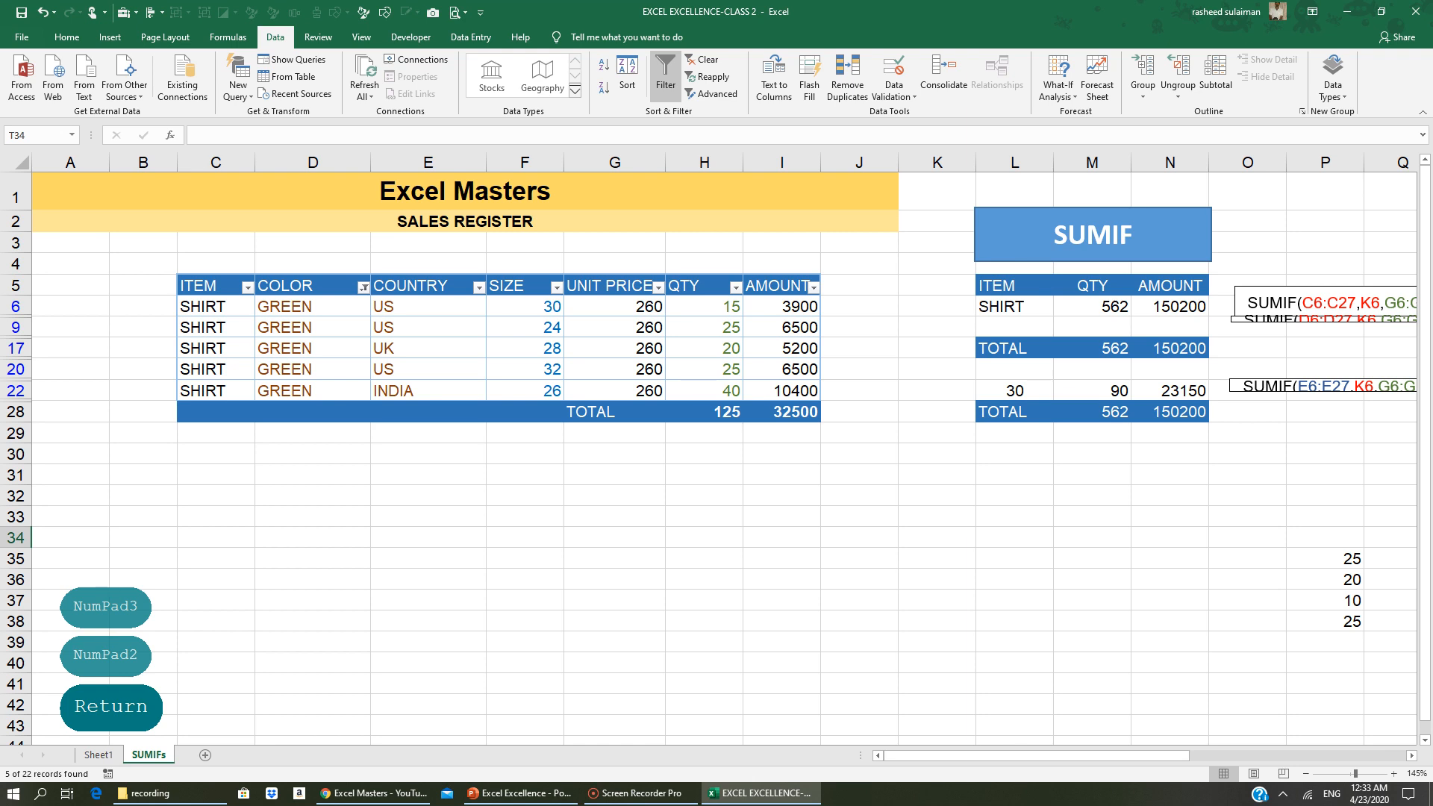
Check the size and country in the filtered GREEN rows of the sales register, and set the size criterion in T33 to 24
{"action": "left_click", "coordinate": [318, 311]}
{"action": "left_click", "coordinate": [387, 307]}
{"action": "left_click", "coordinate": [531, 310]}
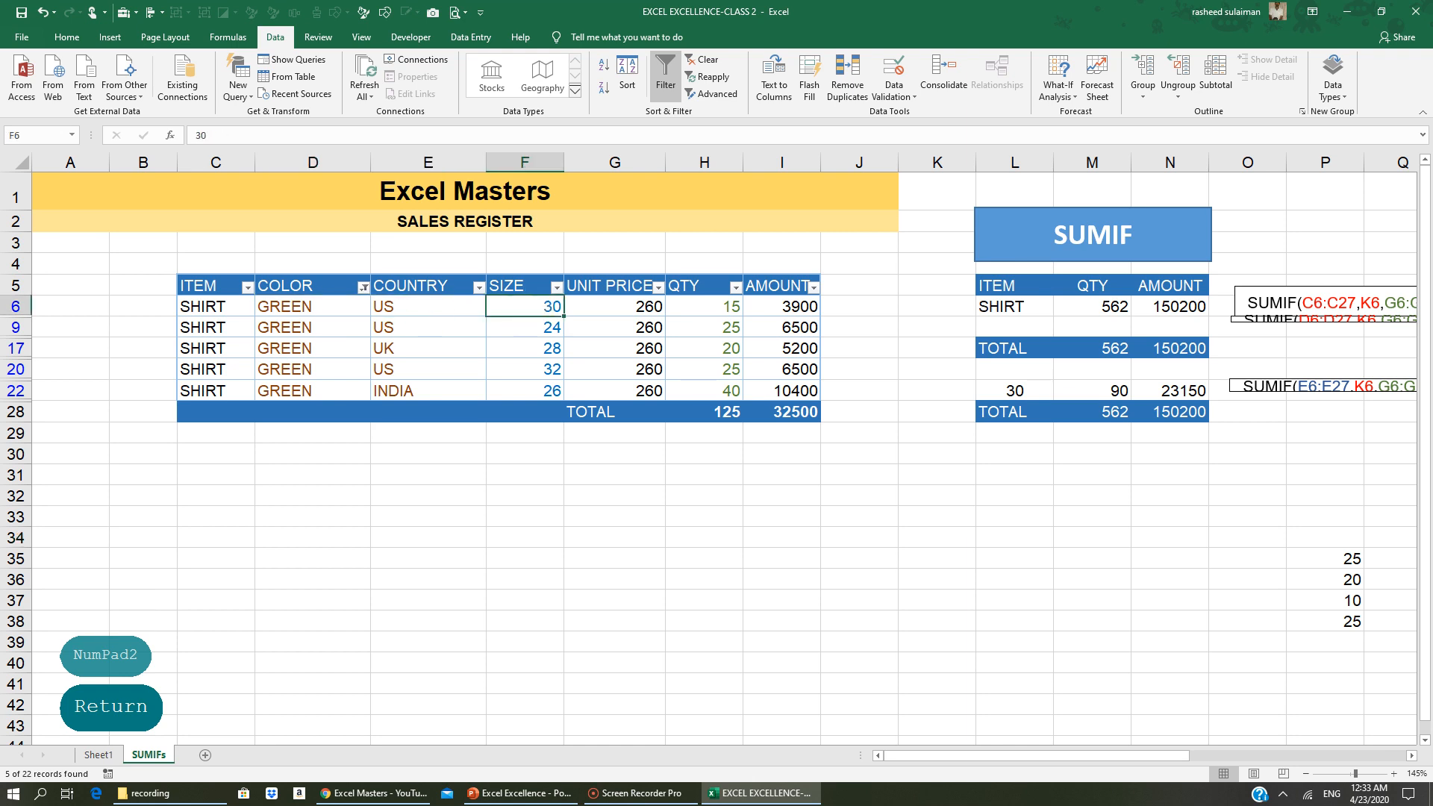
{"action": "left_click", "coordinate": [303, 328]}
{"action": "left_click", "coordinate": [405, 329]}
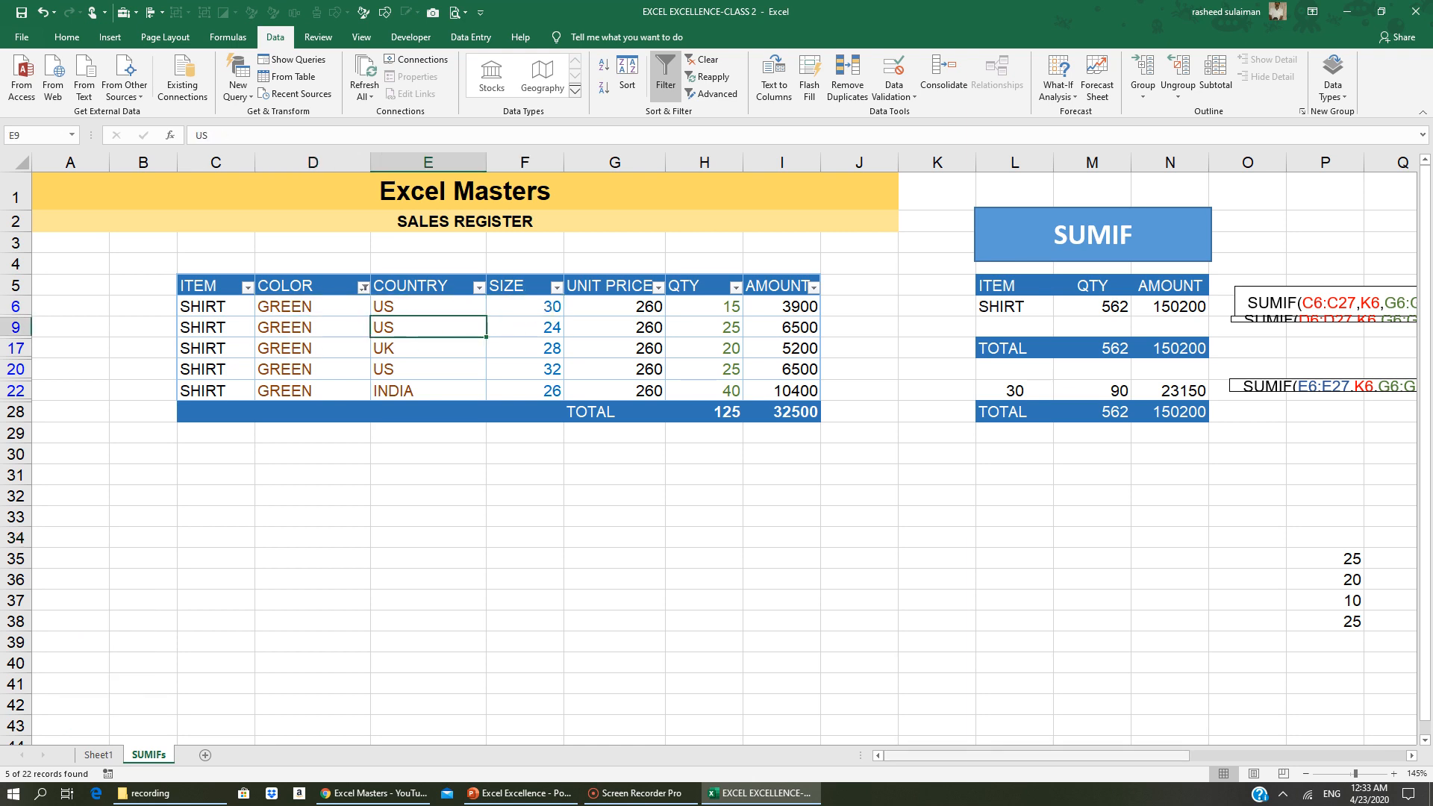
{"action": "left_click", "coordinate": [1412, 755]}
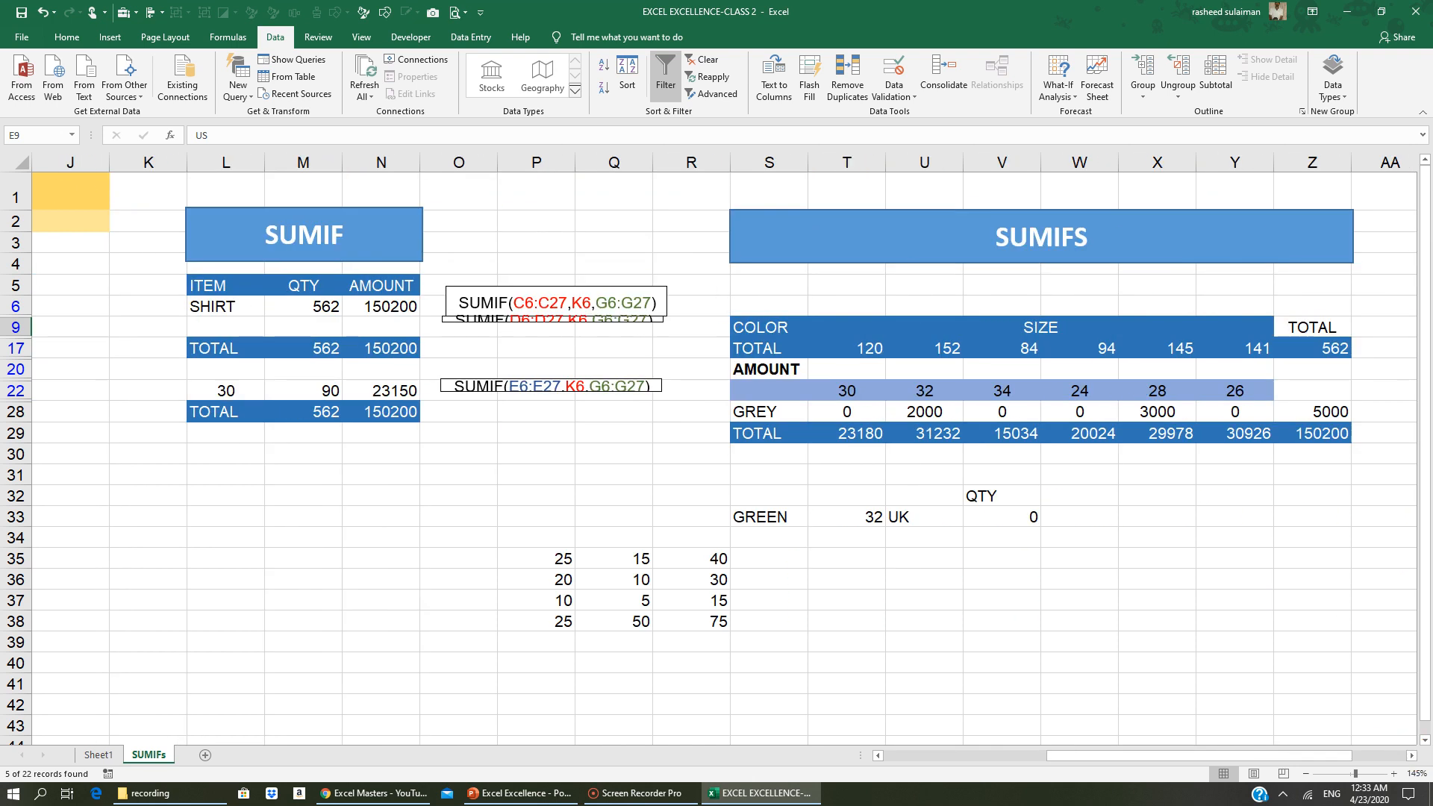
{"action": "left_click", "coordinate": [830, 518]}
{"action": "type", "text": "24"}
{"action": "key", "text": "Return"}
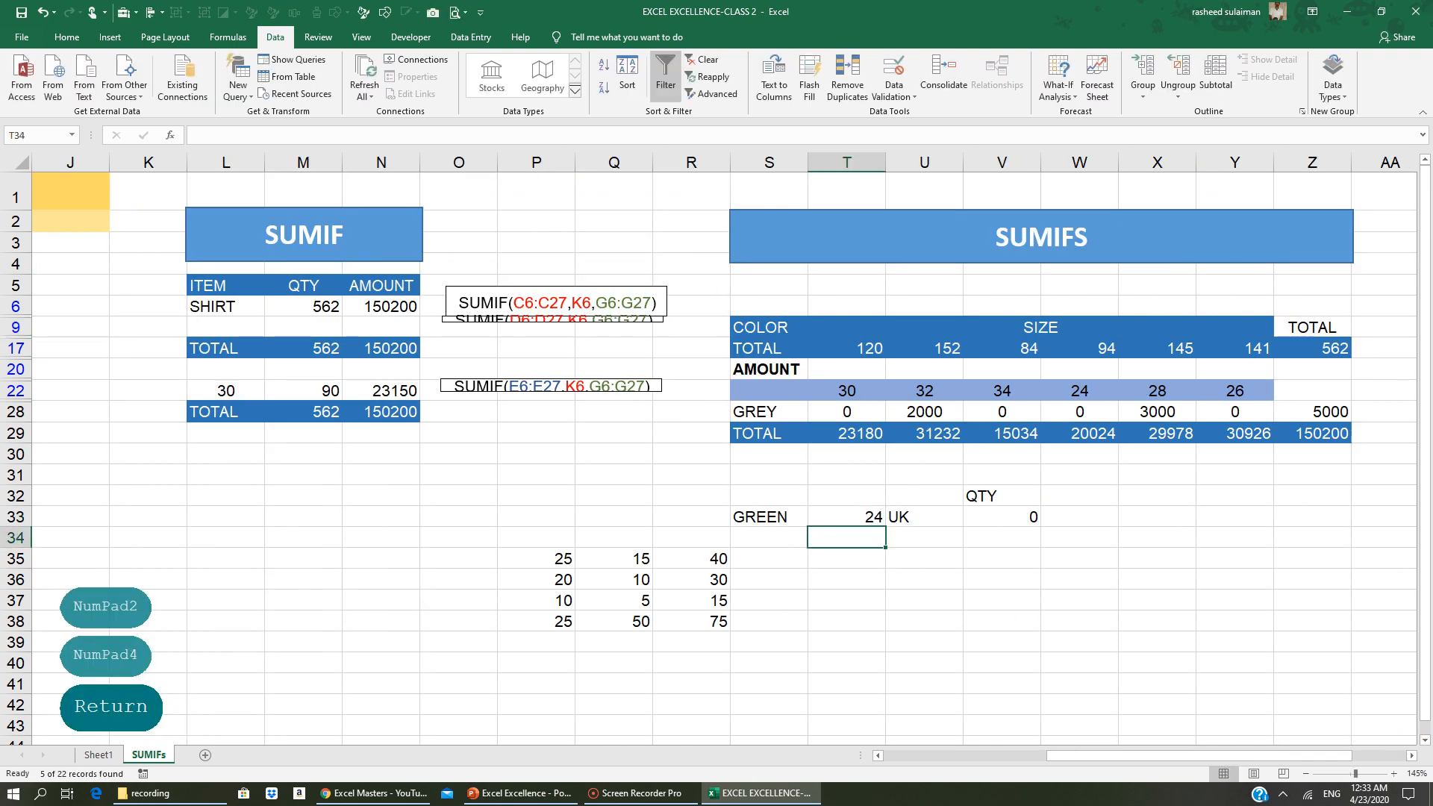
Set the country criterion in U33 to US
{"action": "left_click", "coordinate": [920, 516]}
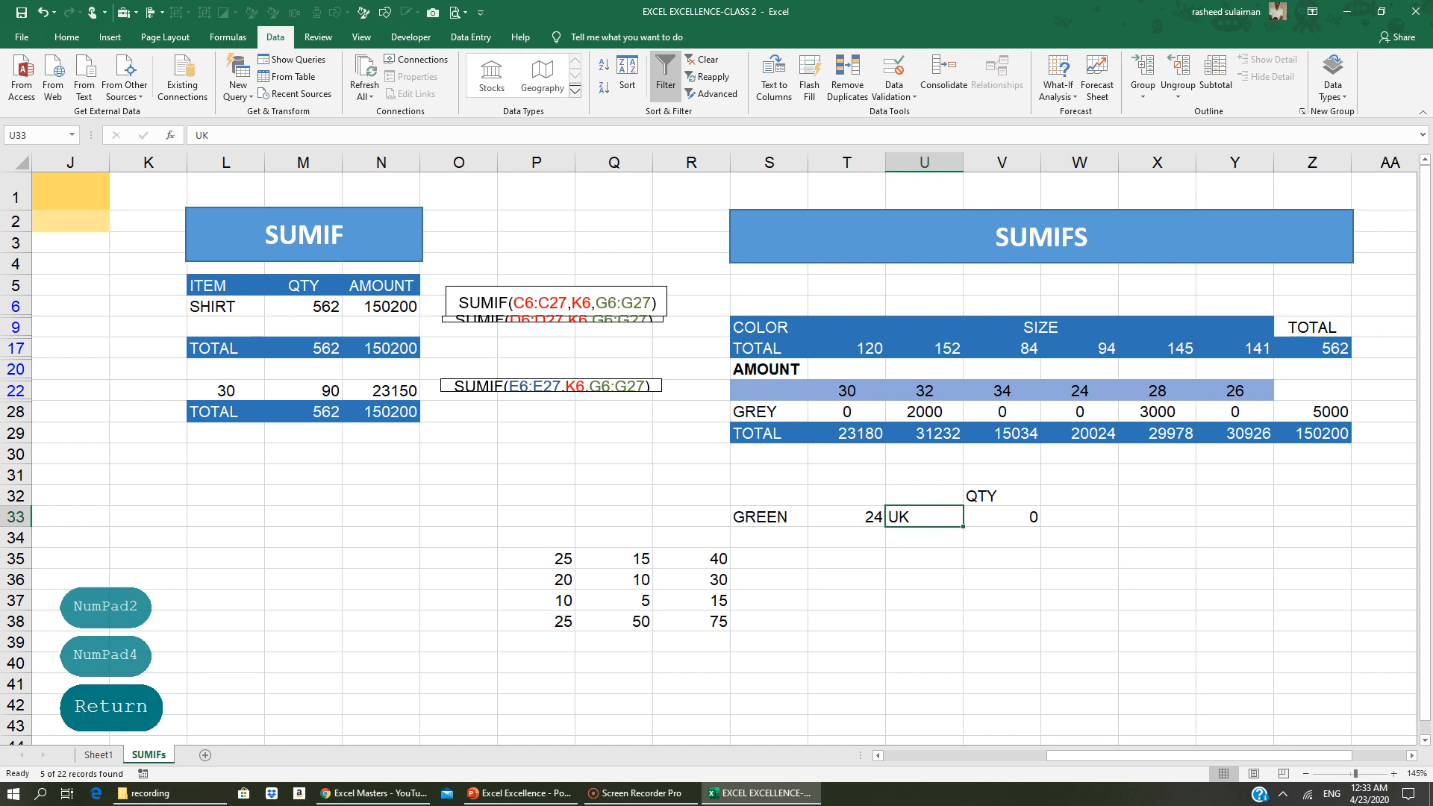
{"action": "type", "text": "US"}
{"action": "key", "text": "Return"}
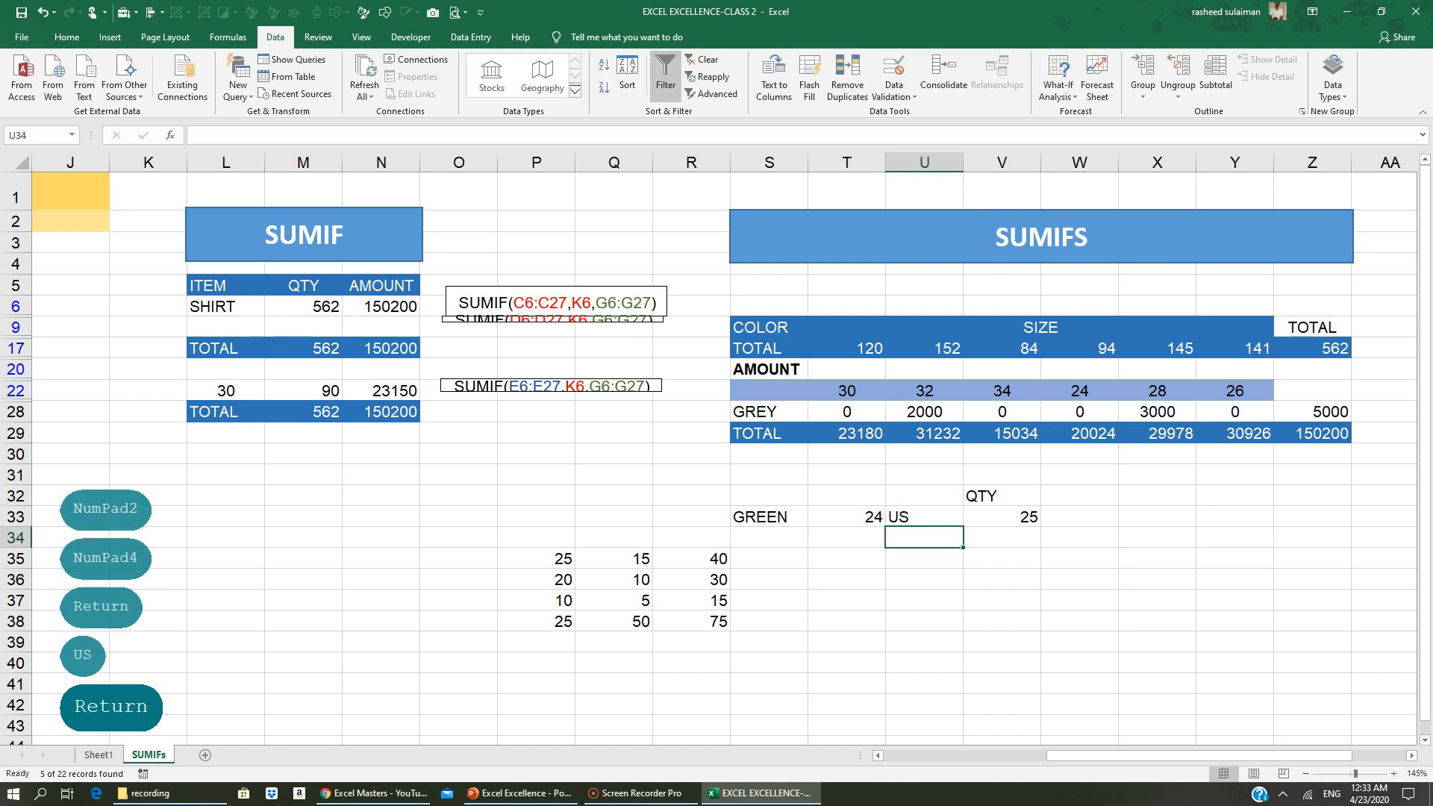
{"action": "left_click", "coordinate": [944, 599]}
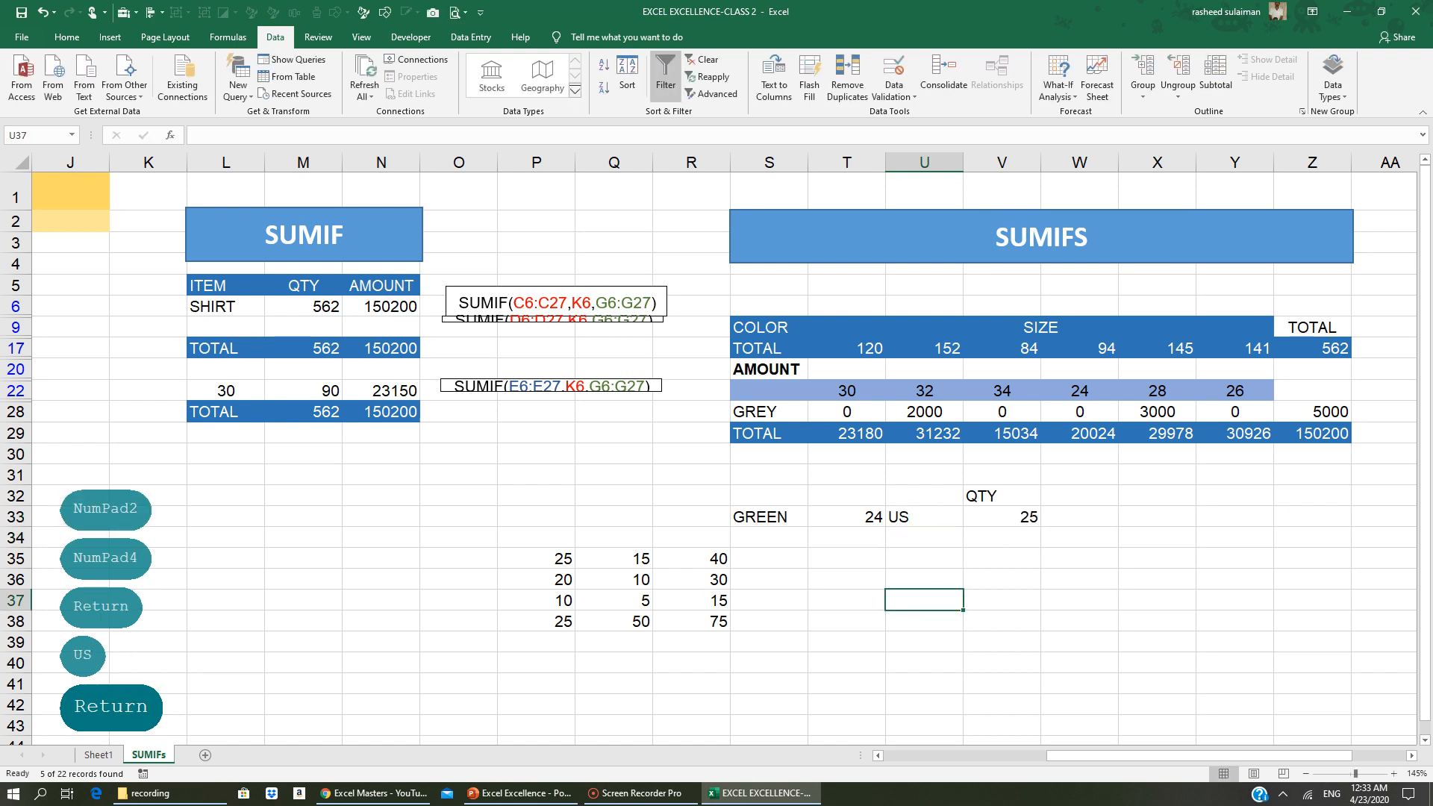
Set the color criterion in S33 to WHITE and check the SUMIFS formula in V33
{"action": "left_click", "coordinate": [790, 518]}
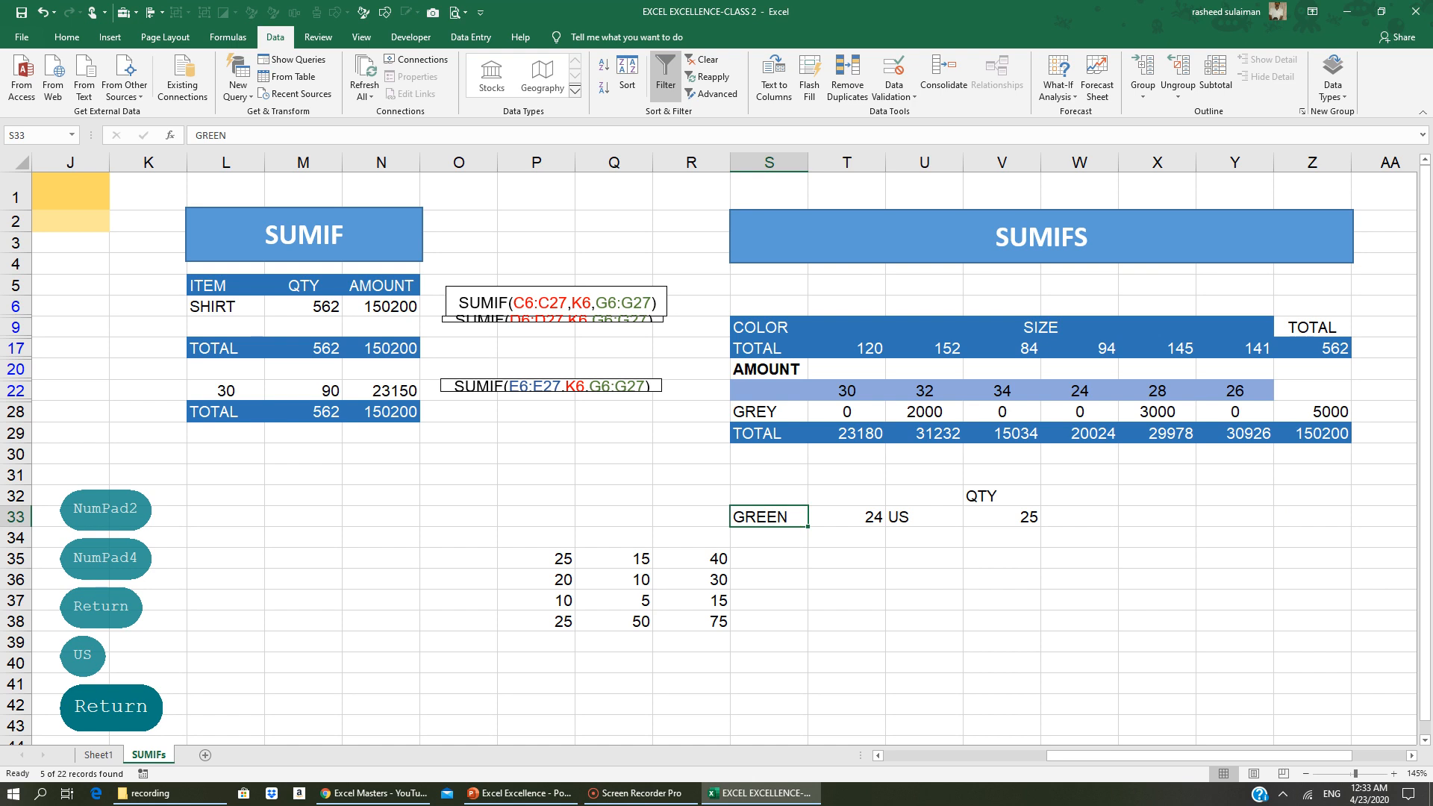
{"action": "type", "text": "WHITE"}
{"action": "key", "text": "Return"}
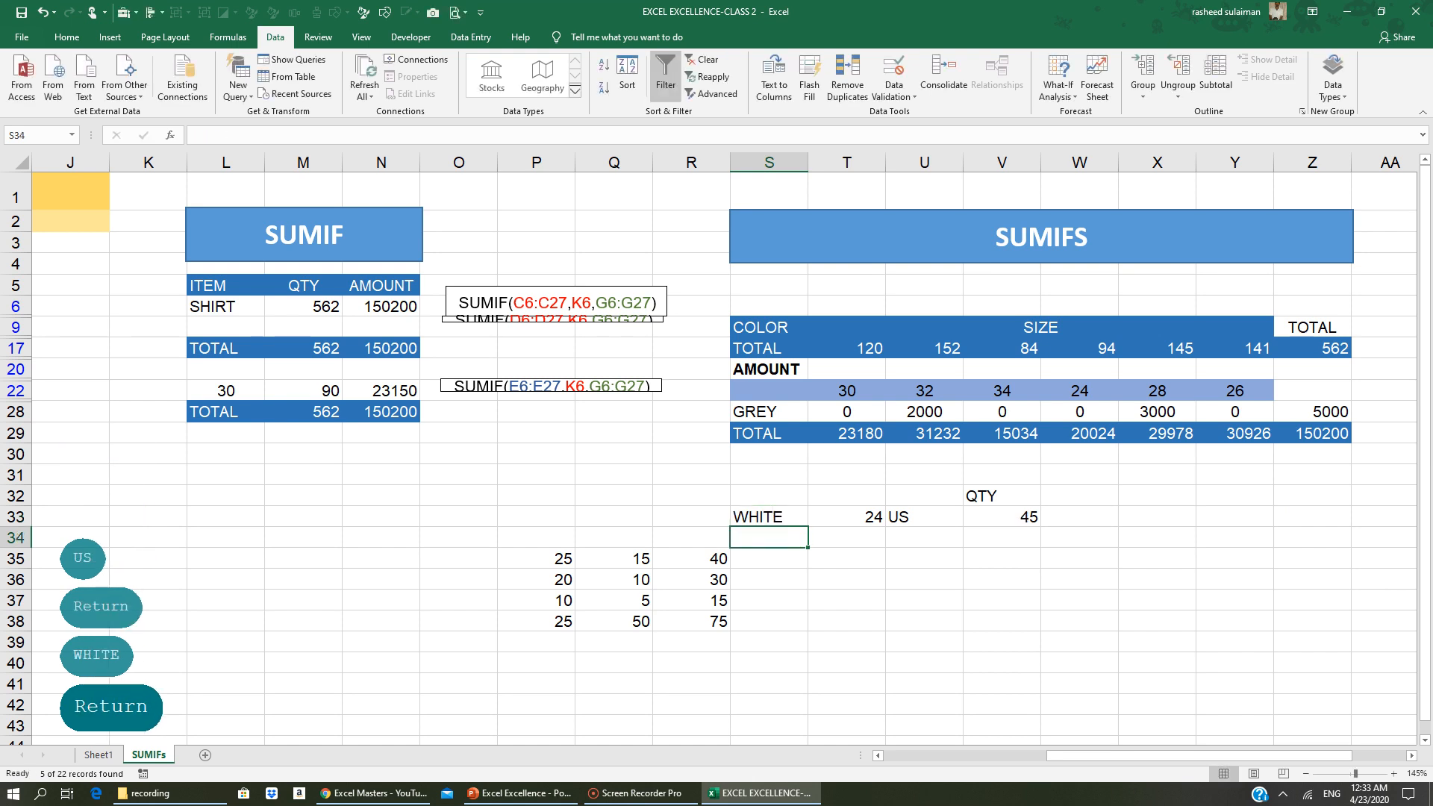
{"action": "left_click", "coordinate": [1001, 517]}
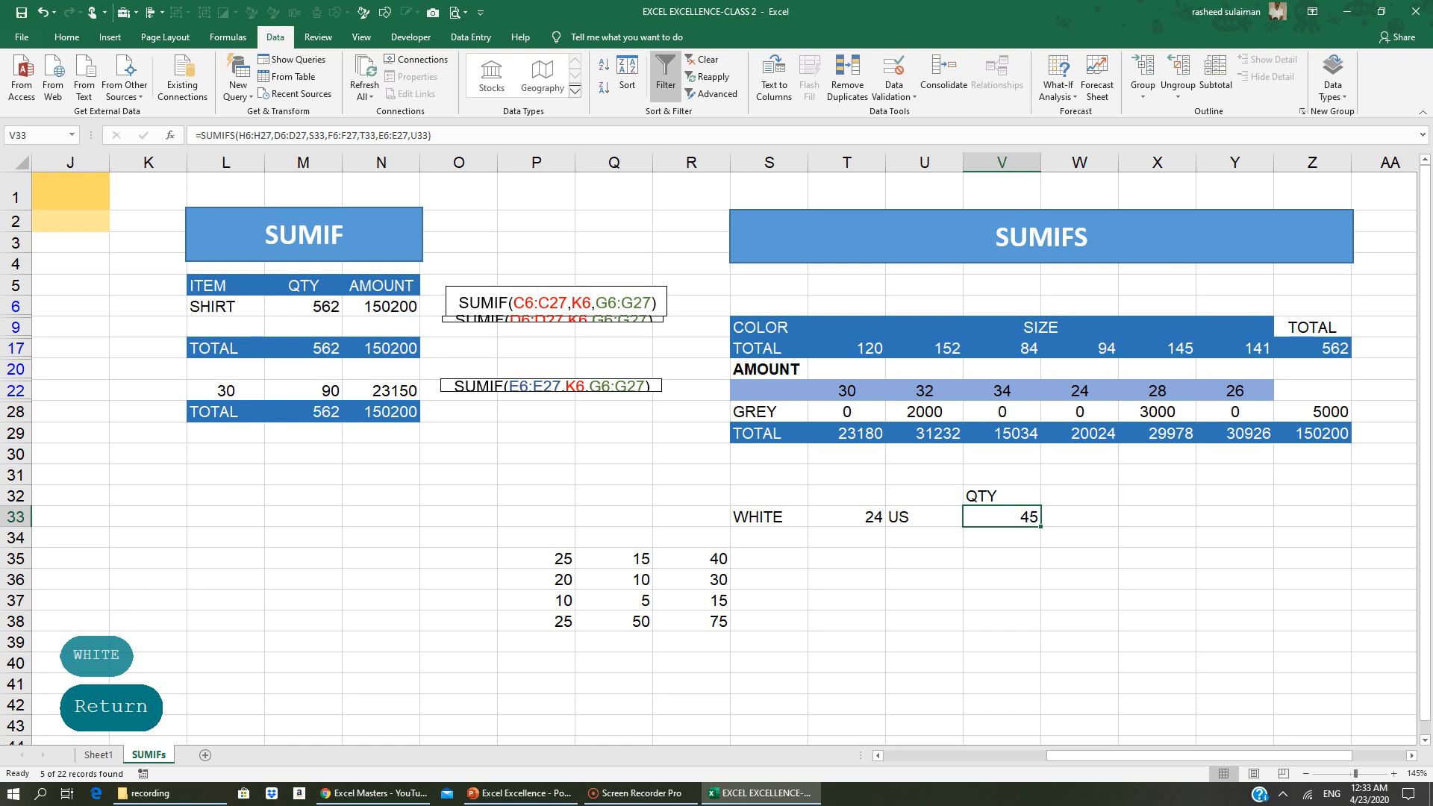
Add a second criteria row in S34:U34 with color ORANGE, size 24 and country UK
{"action": "left_click", "coordinate": [782, 515]}
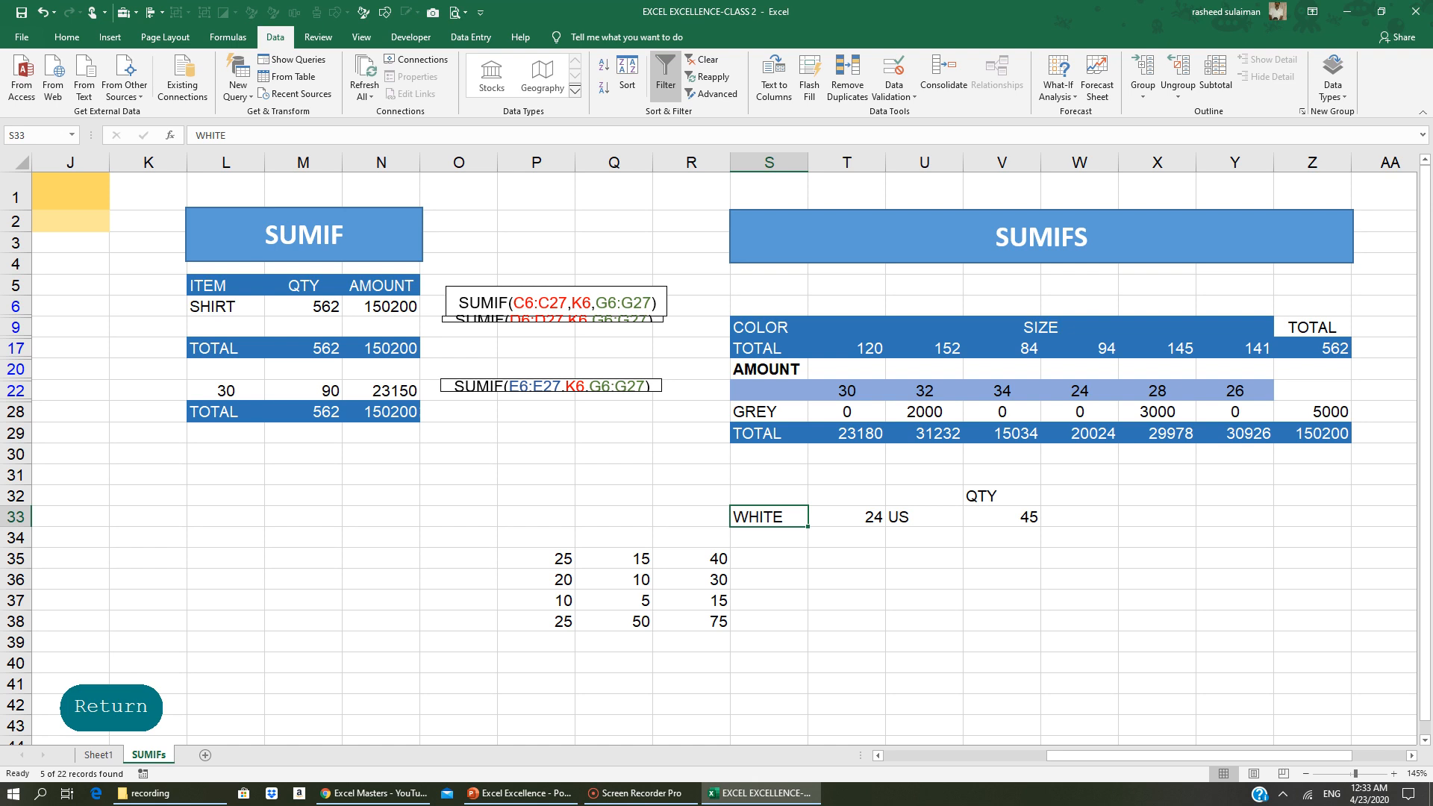
{"action": "key", "text": "Return"}
{"action": "type", "text": "ORANGE"}
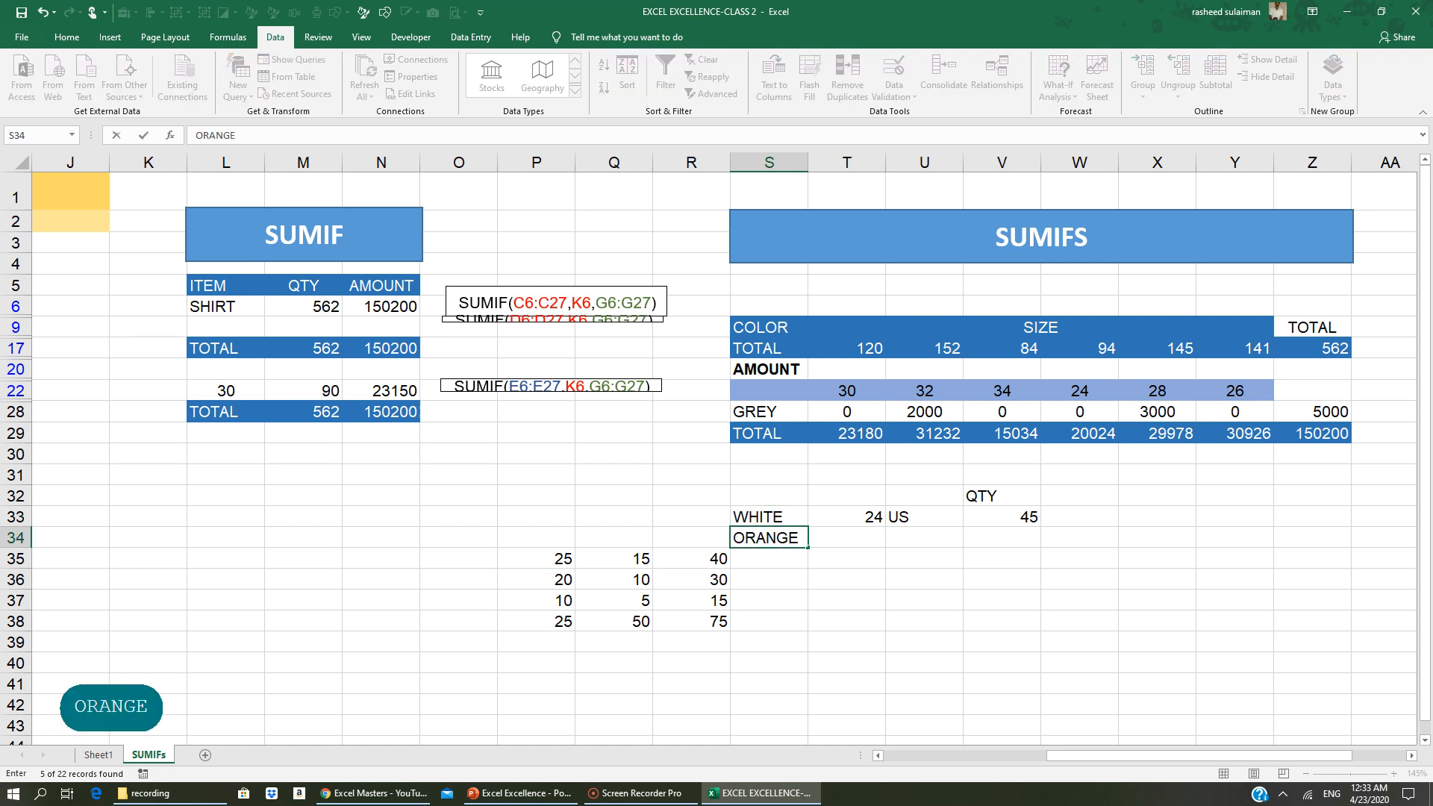
{"action": "left_click", "coordinate": [847, 559]}
{"action": "left_click", "coordinate": [847, 515]}
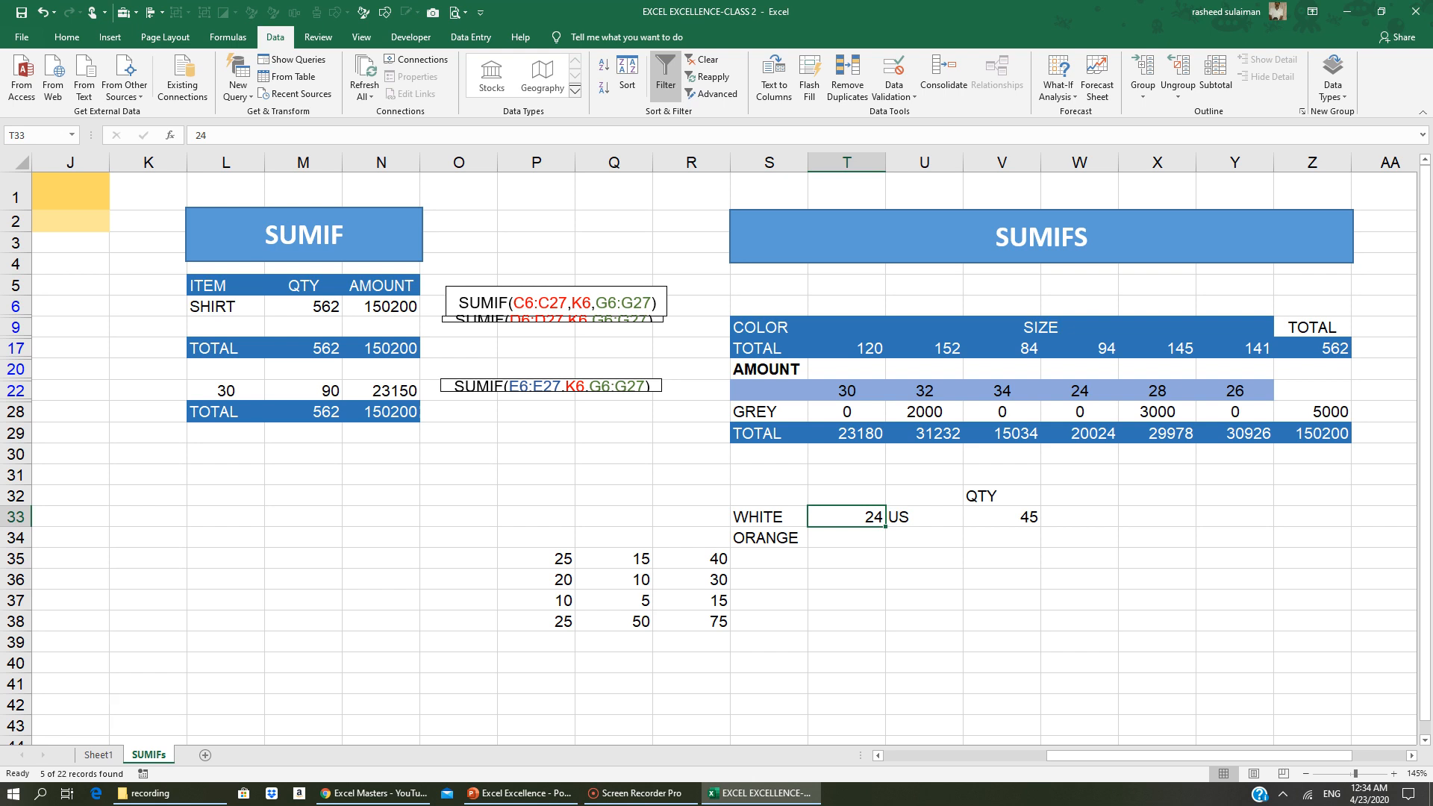
{"action": "left_click", "coordinate": [792, 538]}
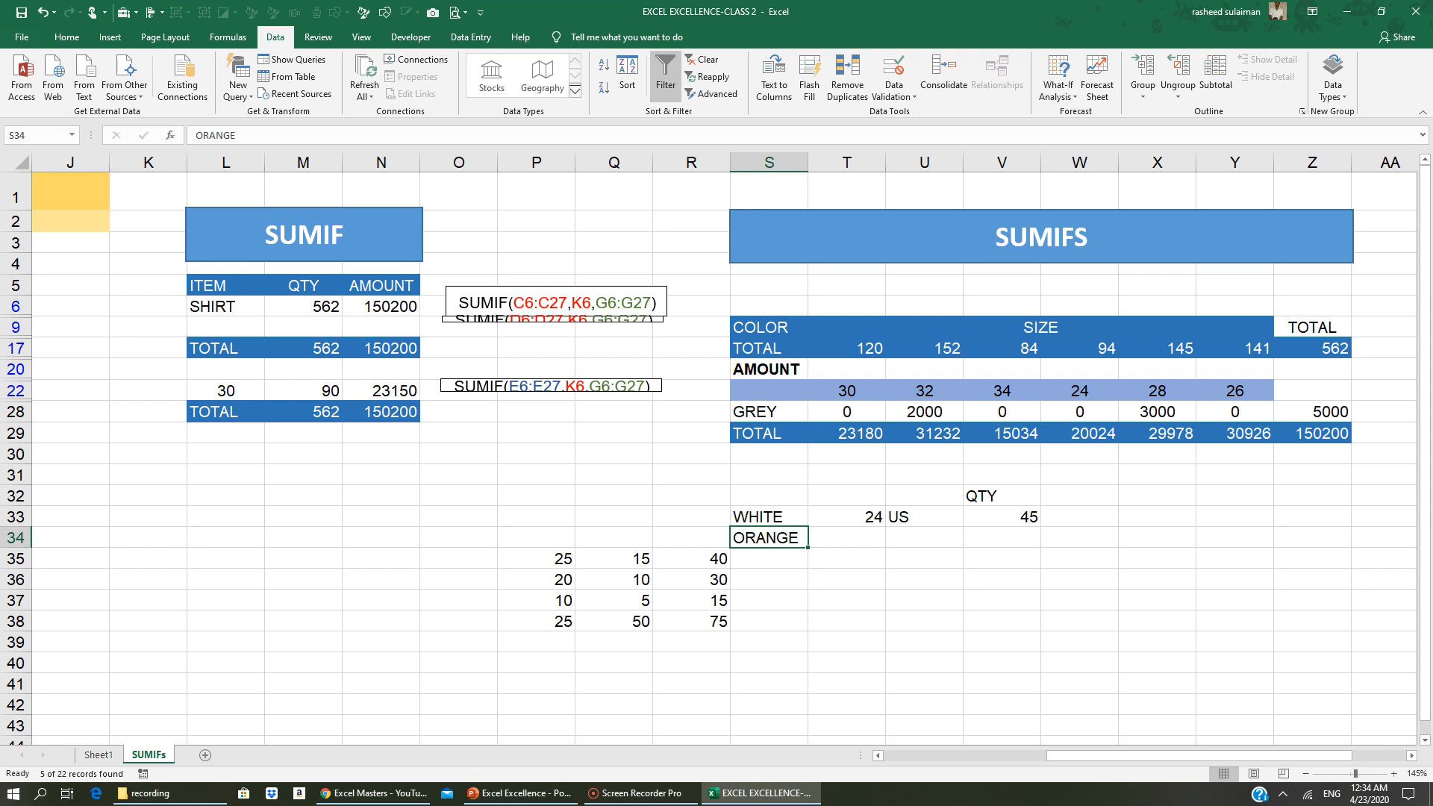
{"action": "left_click", "coordinate": [1000, 517]}
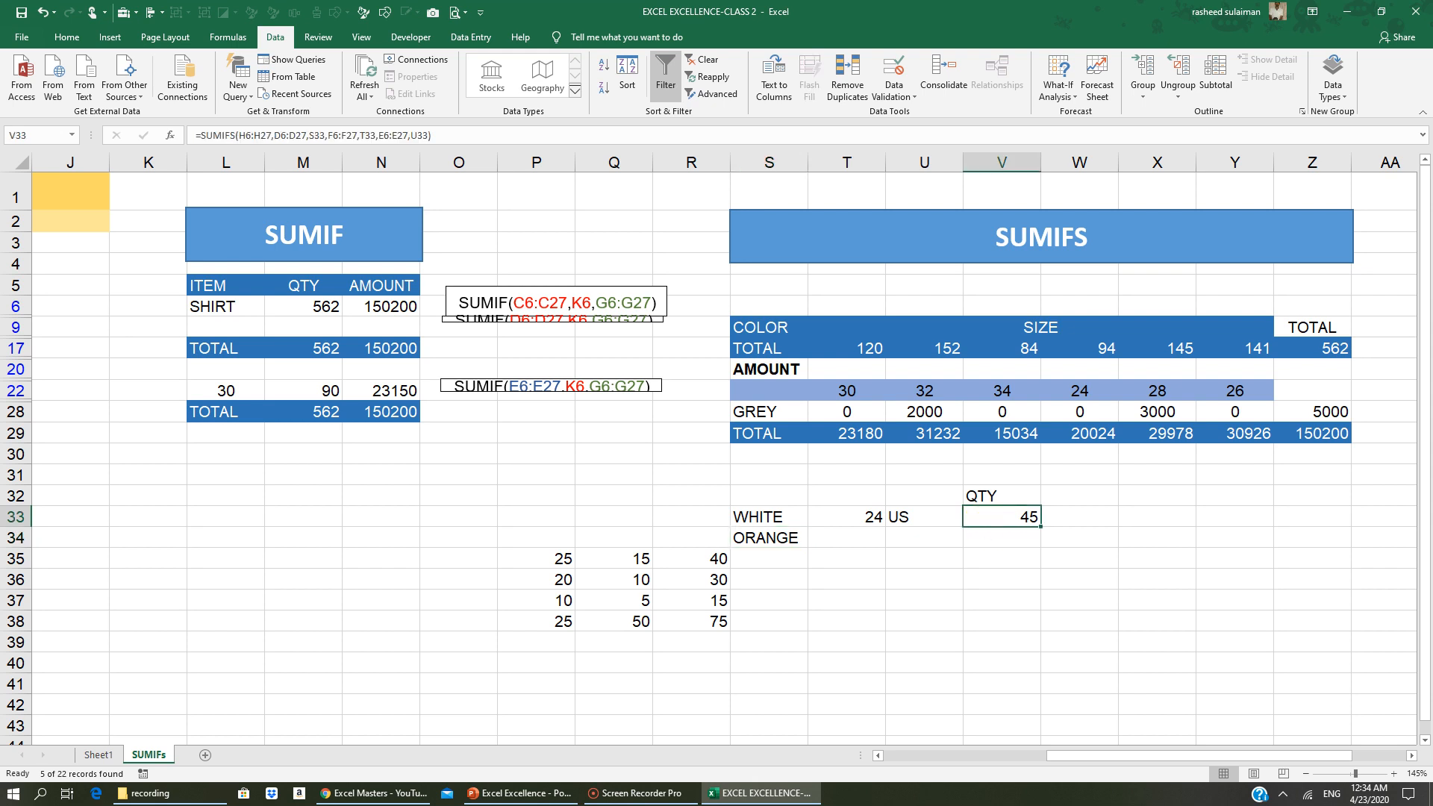
{"action": "left_click", "coordinate": [867, 537]}
{"action": "type", "text": "24"}
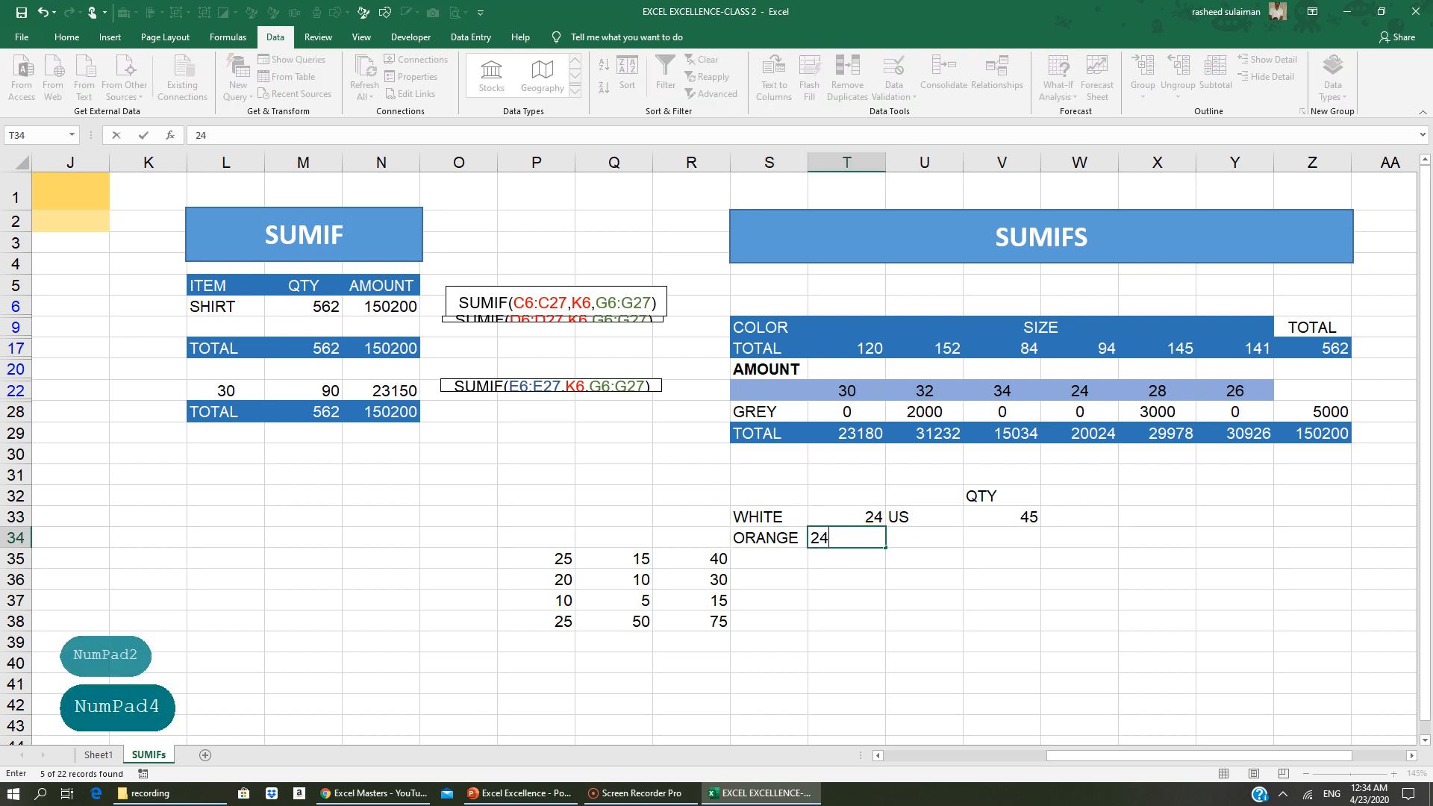
{"action": "key", "text": "Right"}
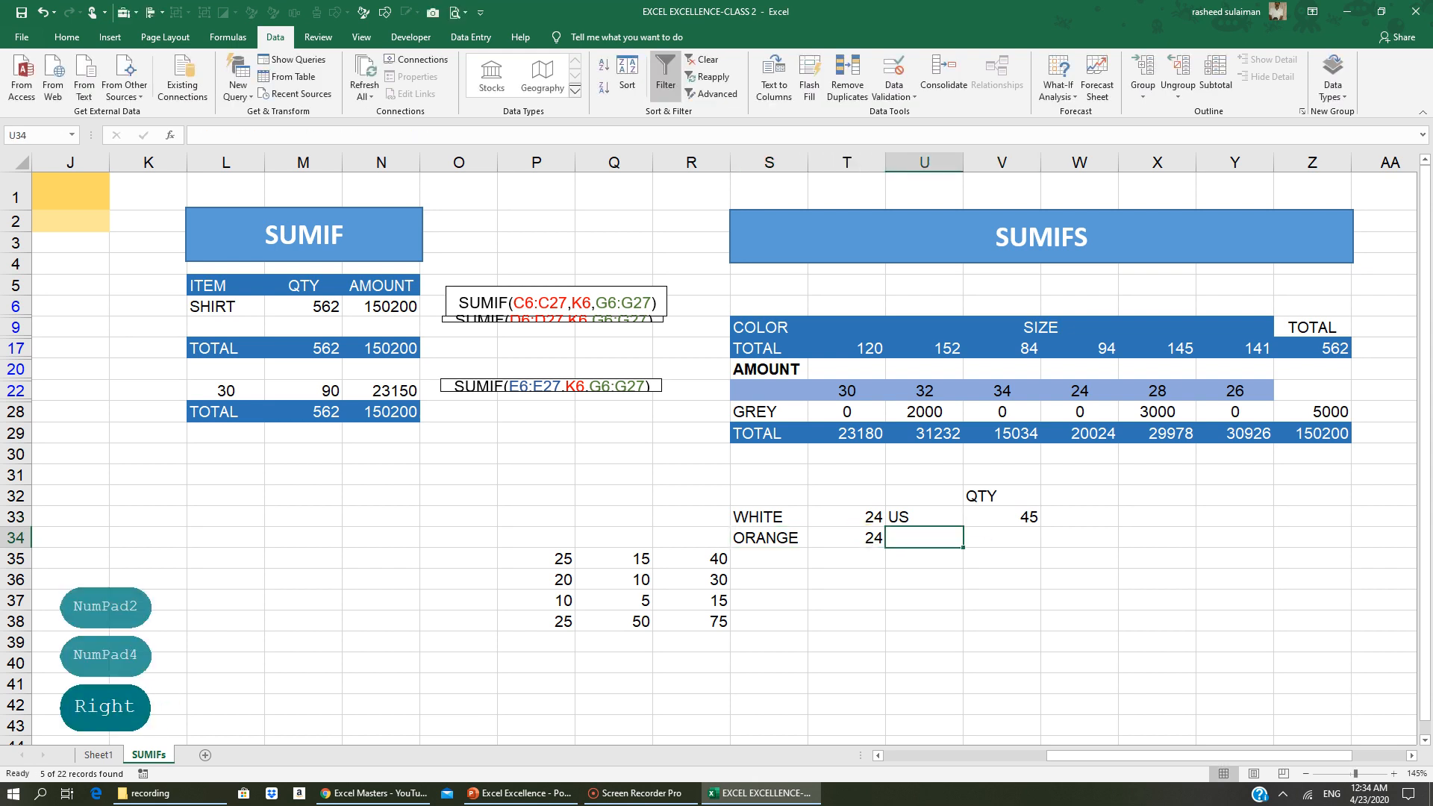
{"action": "type", "text": "UK"}
{"action": "left_click", "coordinate": [1015, 642]}
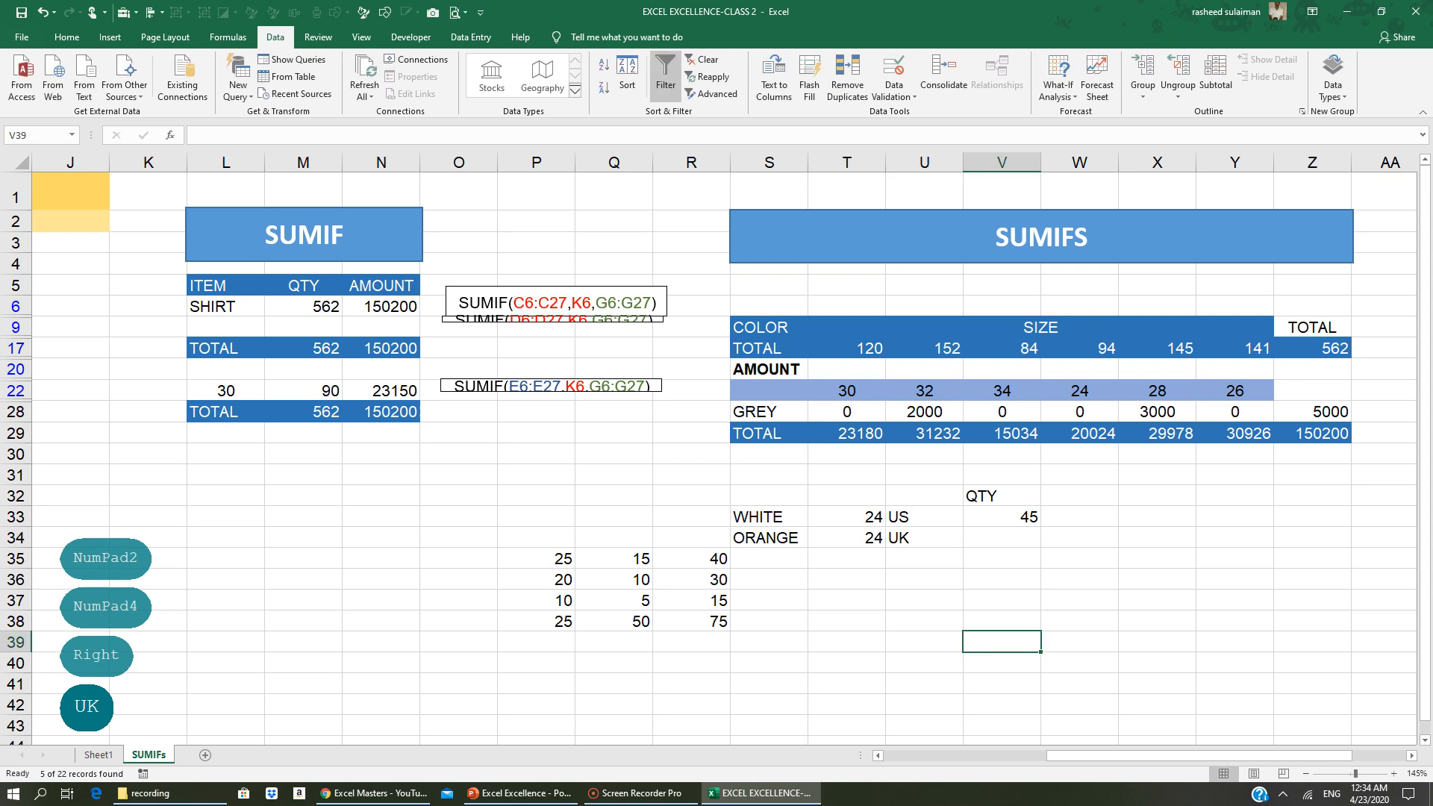
Clear the sales register's filter and look over its COUNTRY and QTY columns
{"action": "left_click", "coordinate": [1016, 515]}
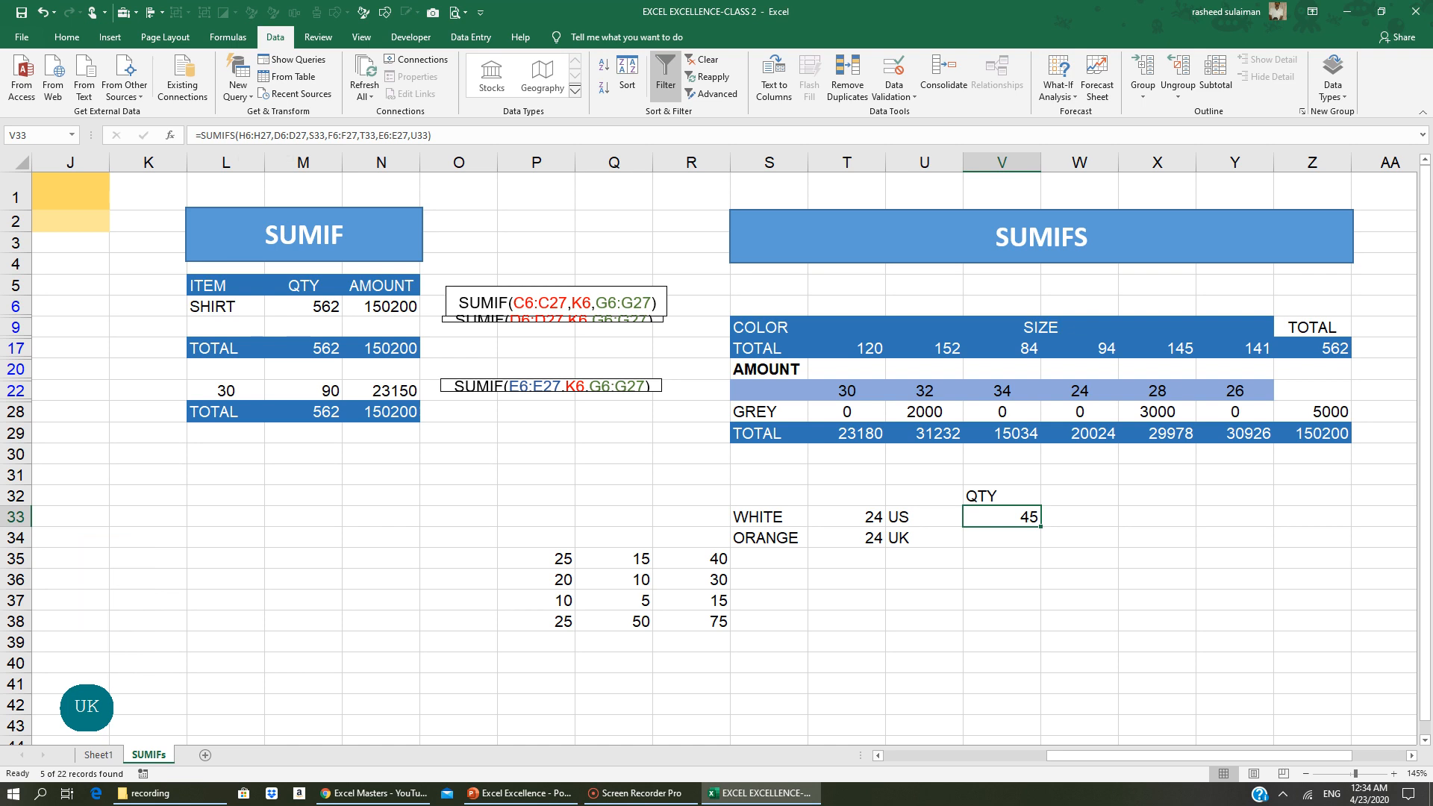
{"action": "left_click", "coordinate": [878, 756]}
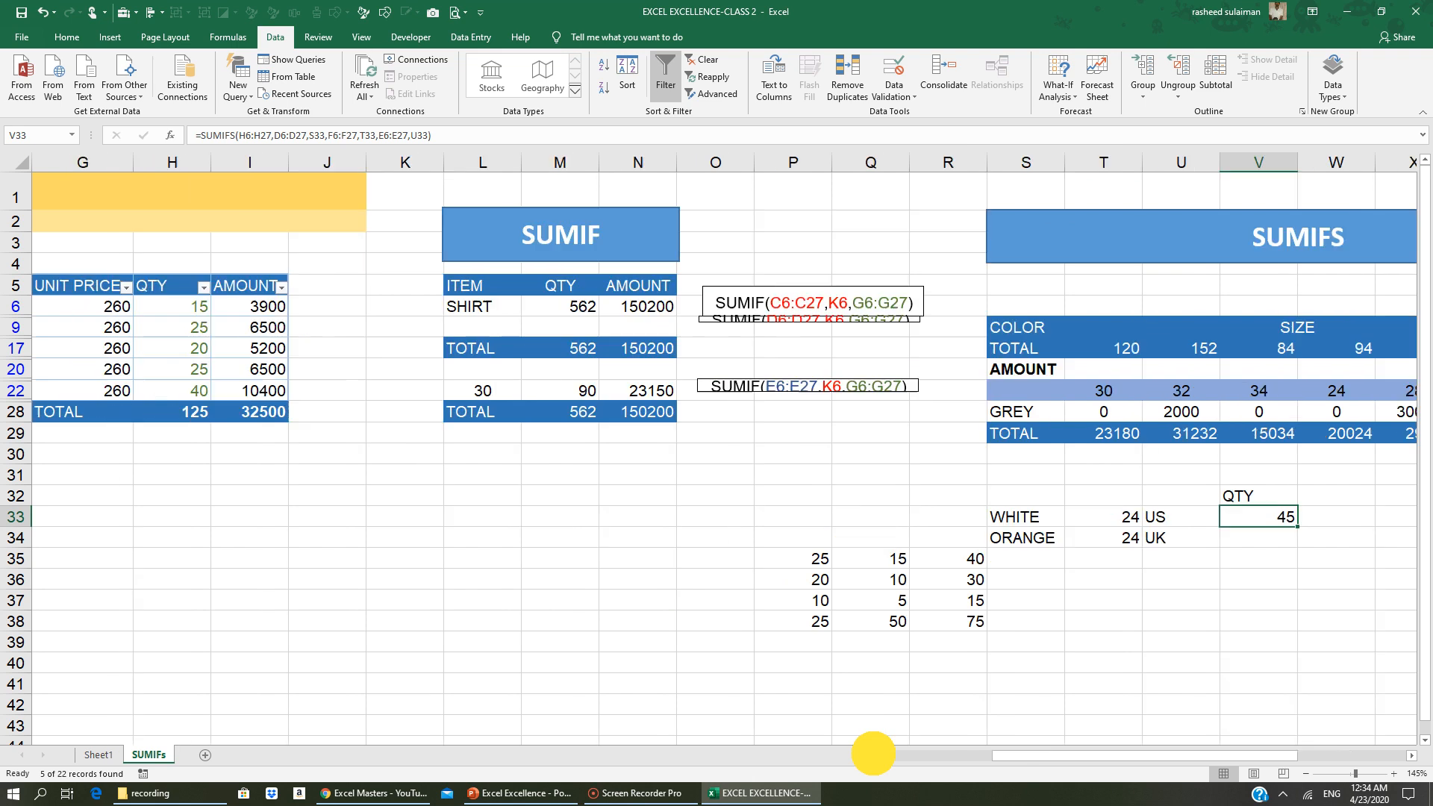
{"action": "left_click", "coordinate": [525, 306]}
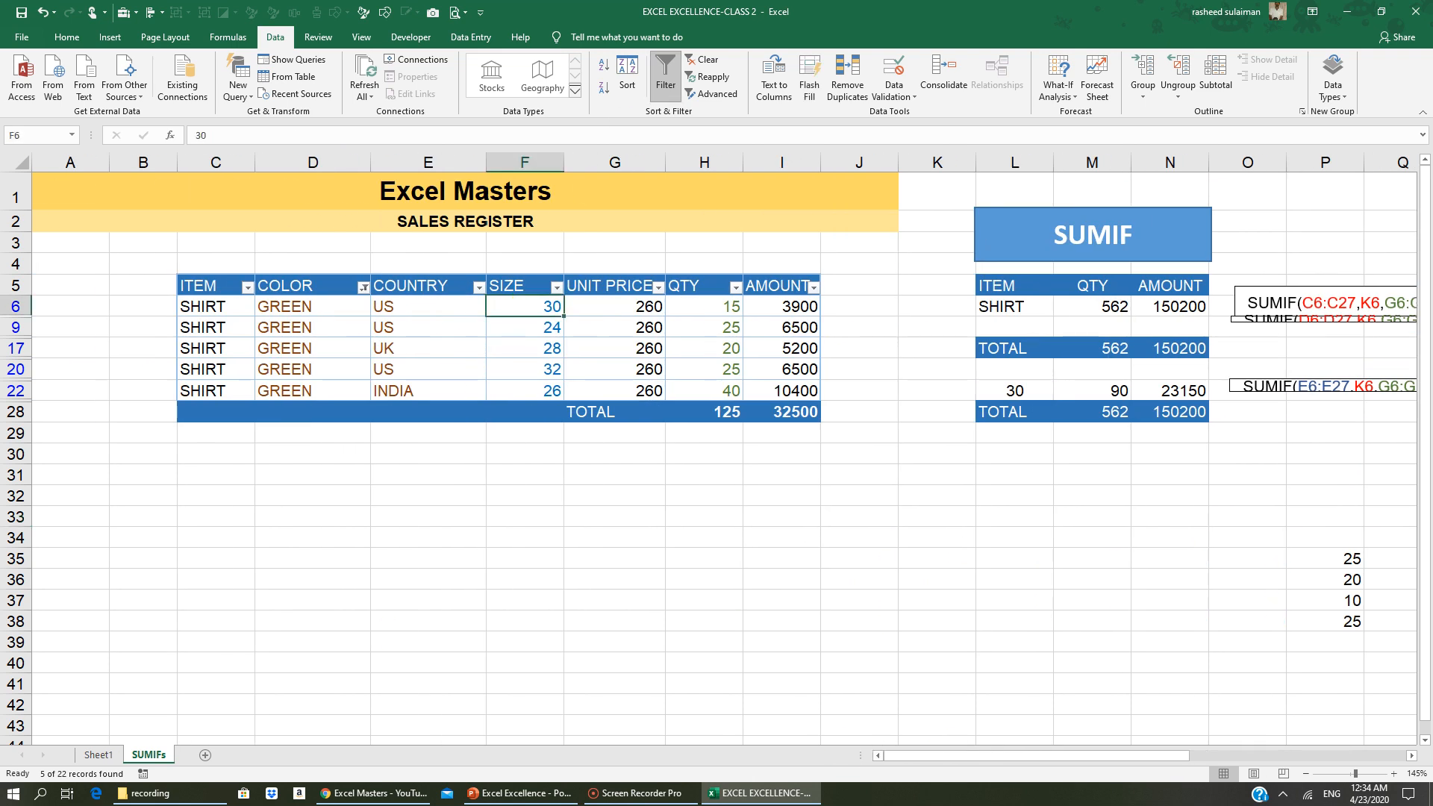
{"action": "left_click", "coordinate": [702, 59]}
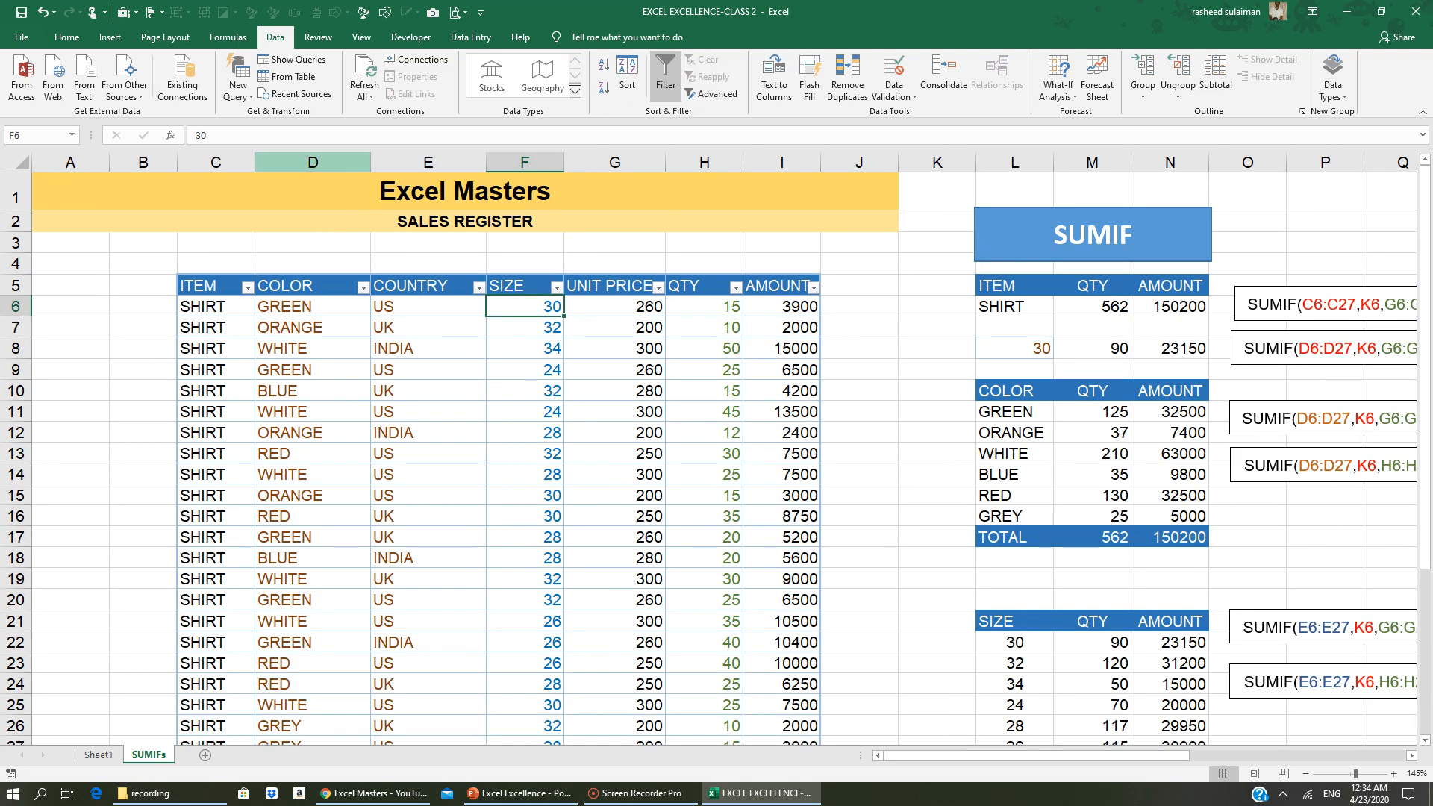
{"action": "left_click", "coordinate": [406, 160]}
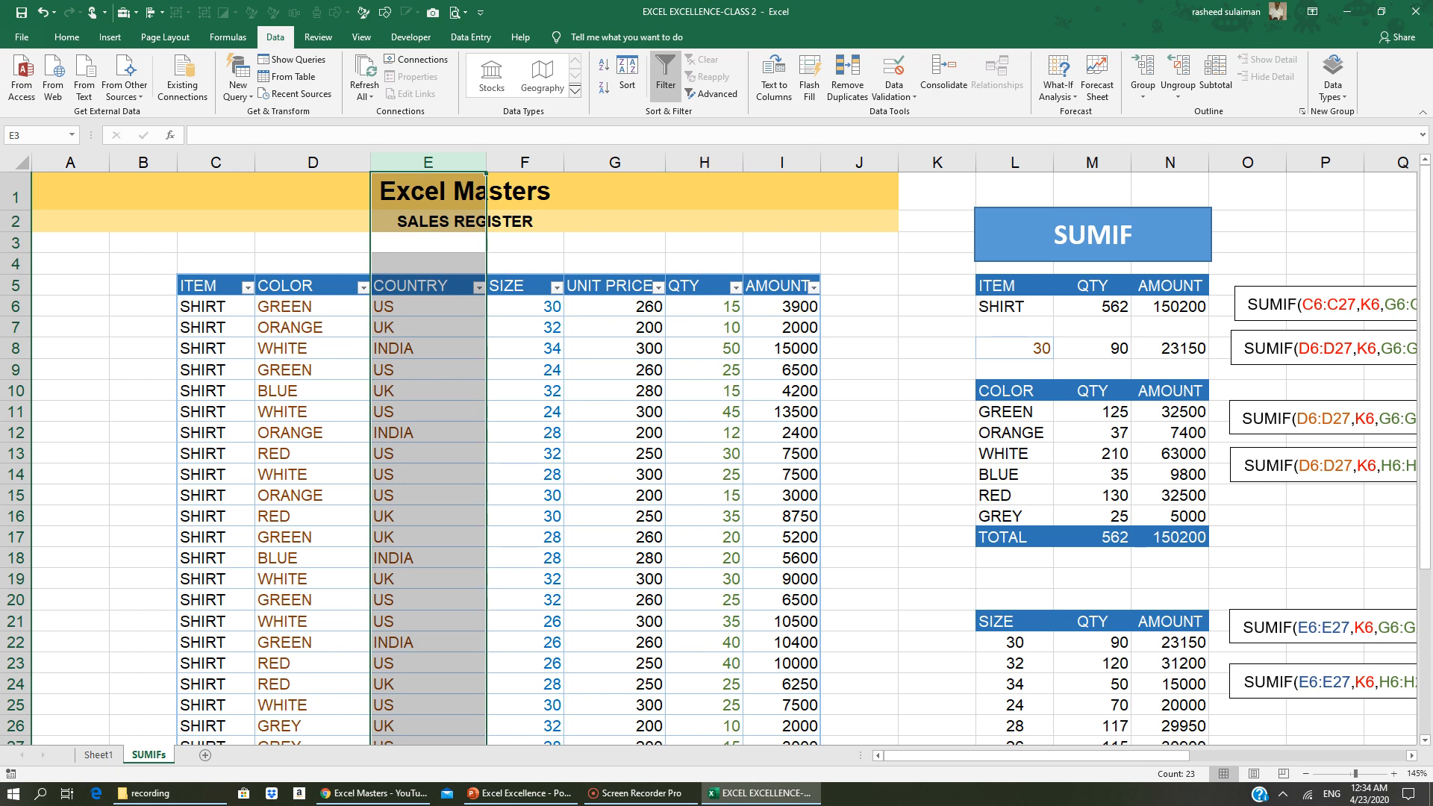
{"action": "left_click", "coordinate": [705, 161]}
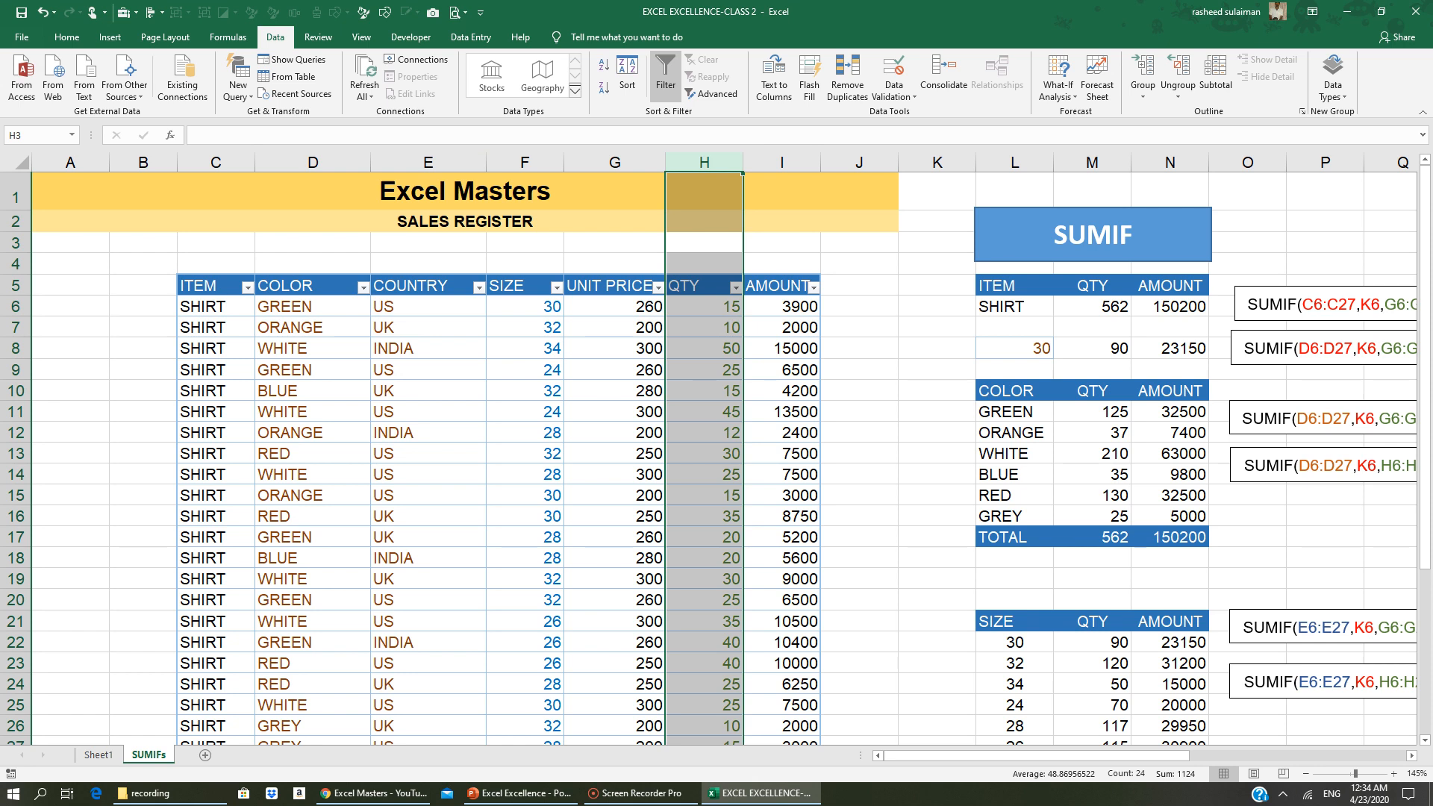
Make the sum range in V33's SUMIFS formula absolute as $H$6:$H$27
{"action": "scroll", "coordinate": [717, 448], "scroll_direction": "right", "scroll_amount": 4}
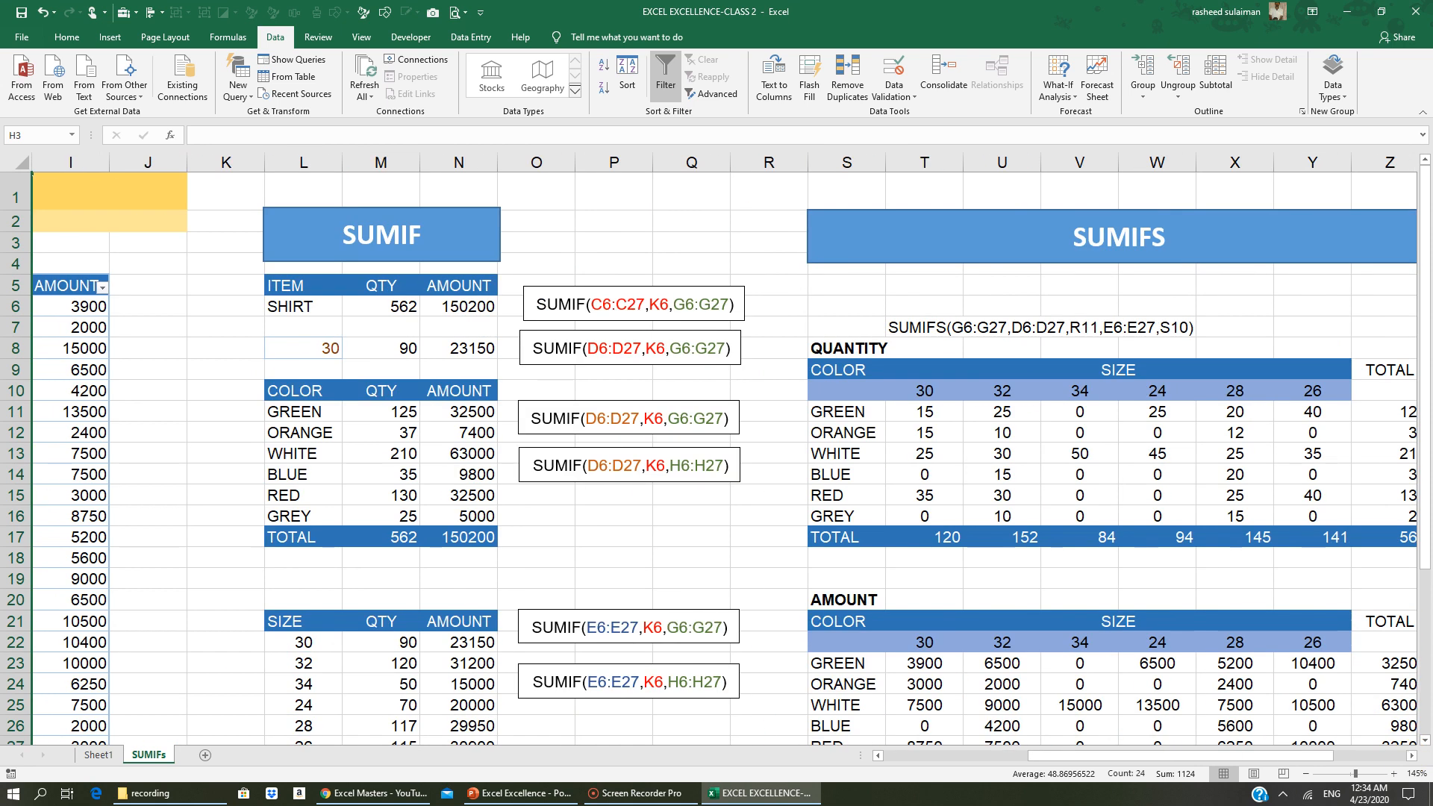
{"action": "scroll", "coordinate": [716, 448], "scroll_direction": "down", "scroll_amount": 4}
{"action": "left_click", "coordinate": [1080, 603]}
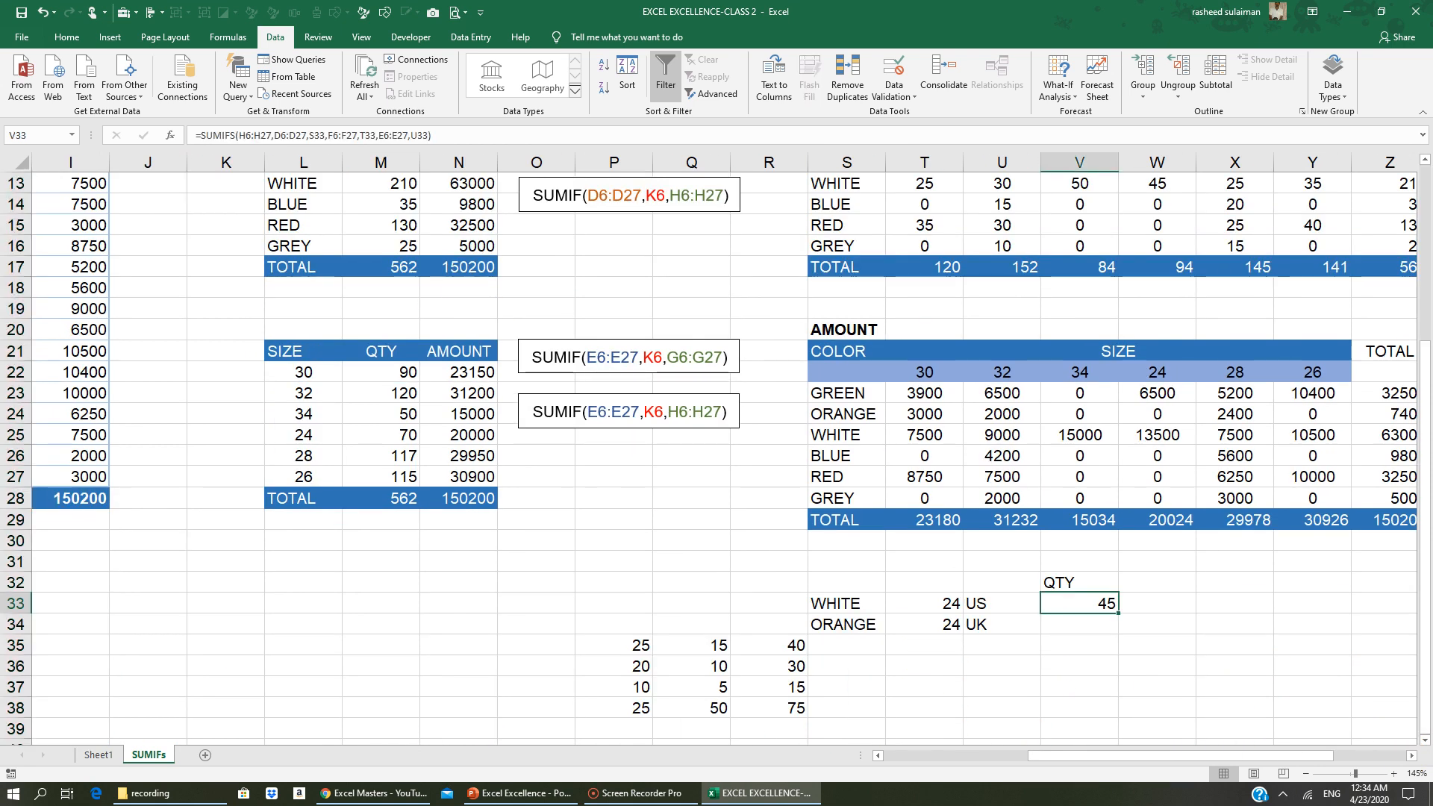
{"action": "left_click", "coordinate": [246, 136]}
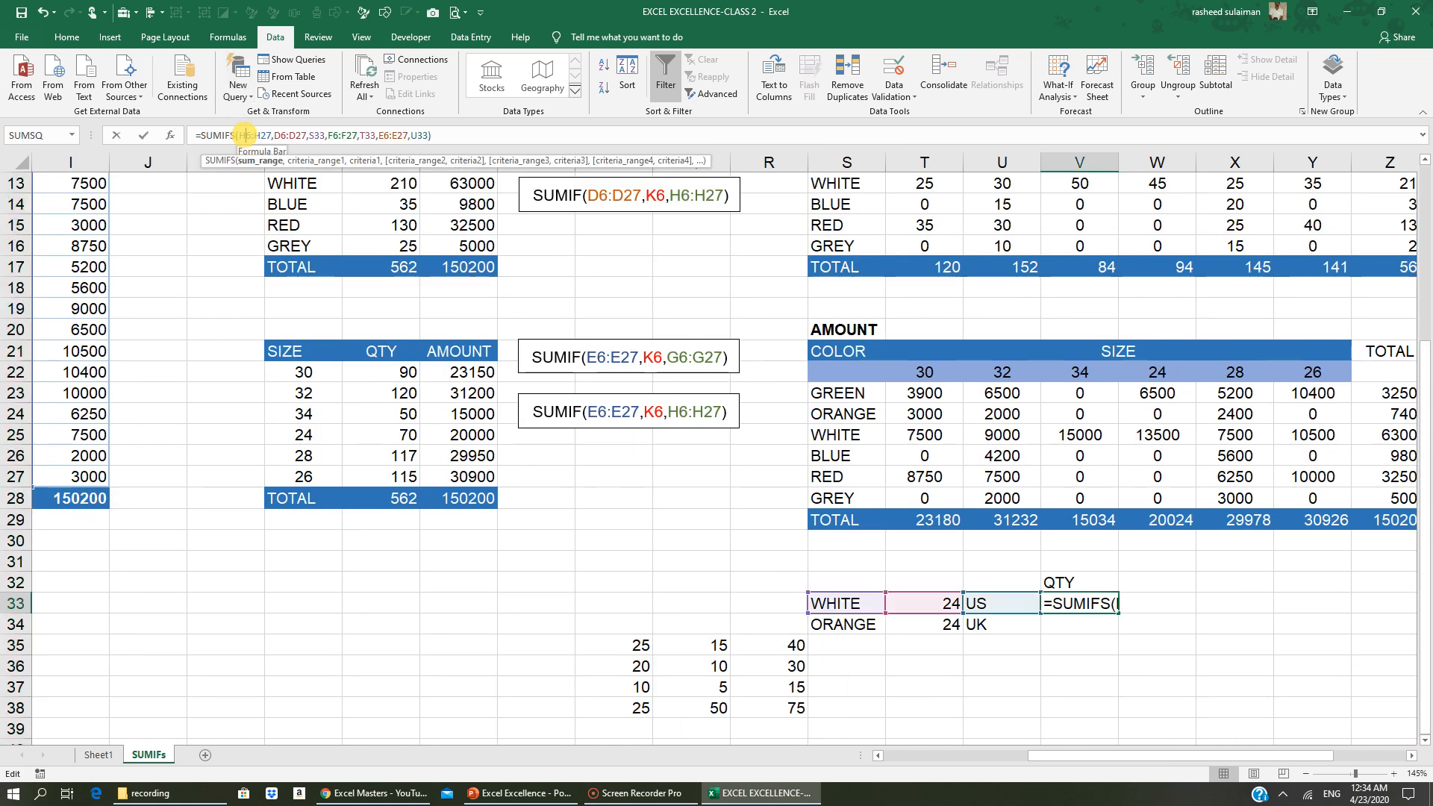
{"action": "key", "text": "F4"}
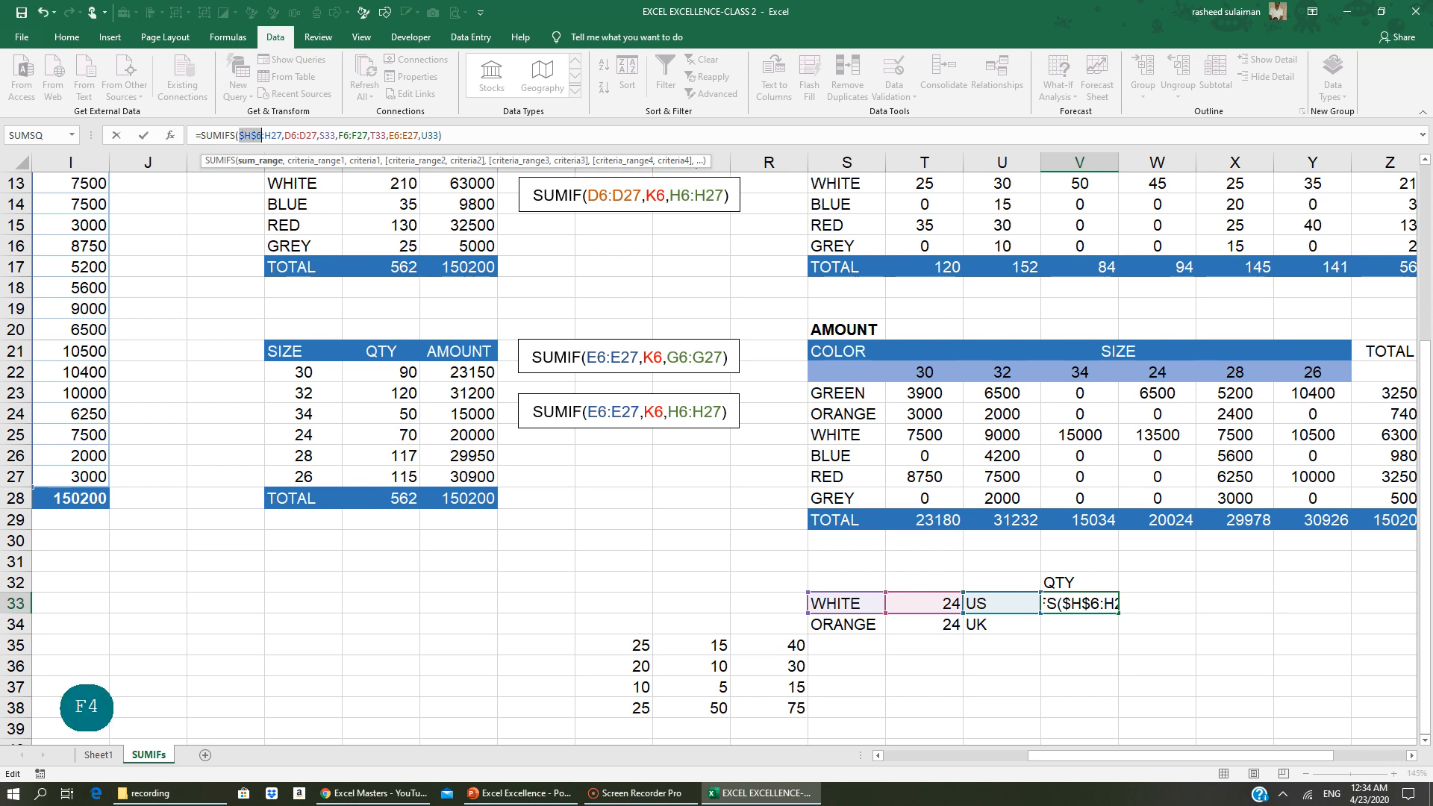
{"action": "left_click", "coordinate": [274, 136]}
{"action": "key", "text": "F4"}
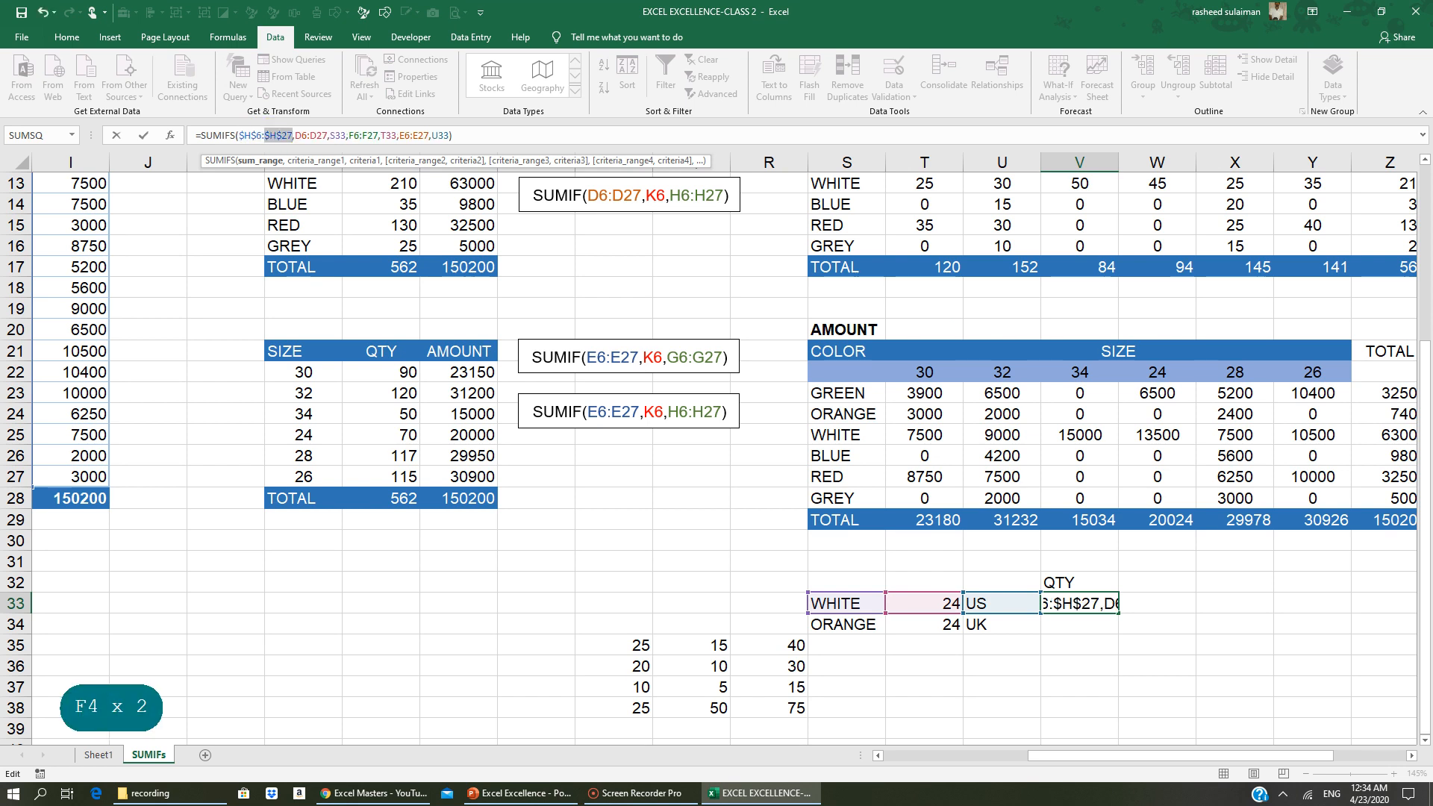
Make the color and size criteria ranges in V33's formula absolute as $D$6:$D$27 and $F$6:$F$27
{"action": "left_click", "coordinate": [300, 136]}
{"action": "key", "text": "F4"}
{"action": "left_click", "coordinate": [328, 135]}
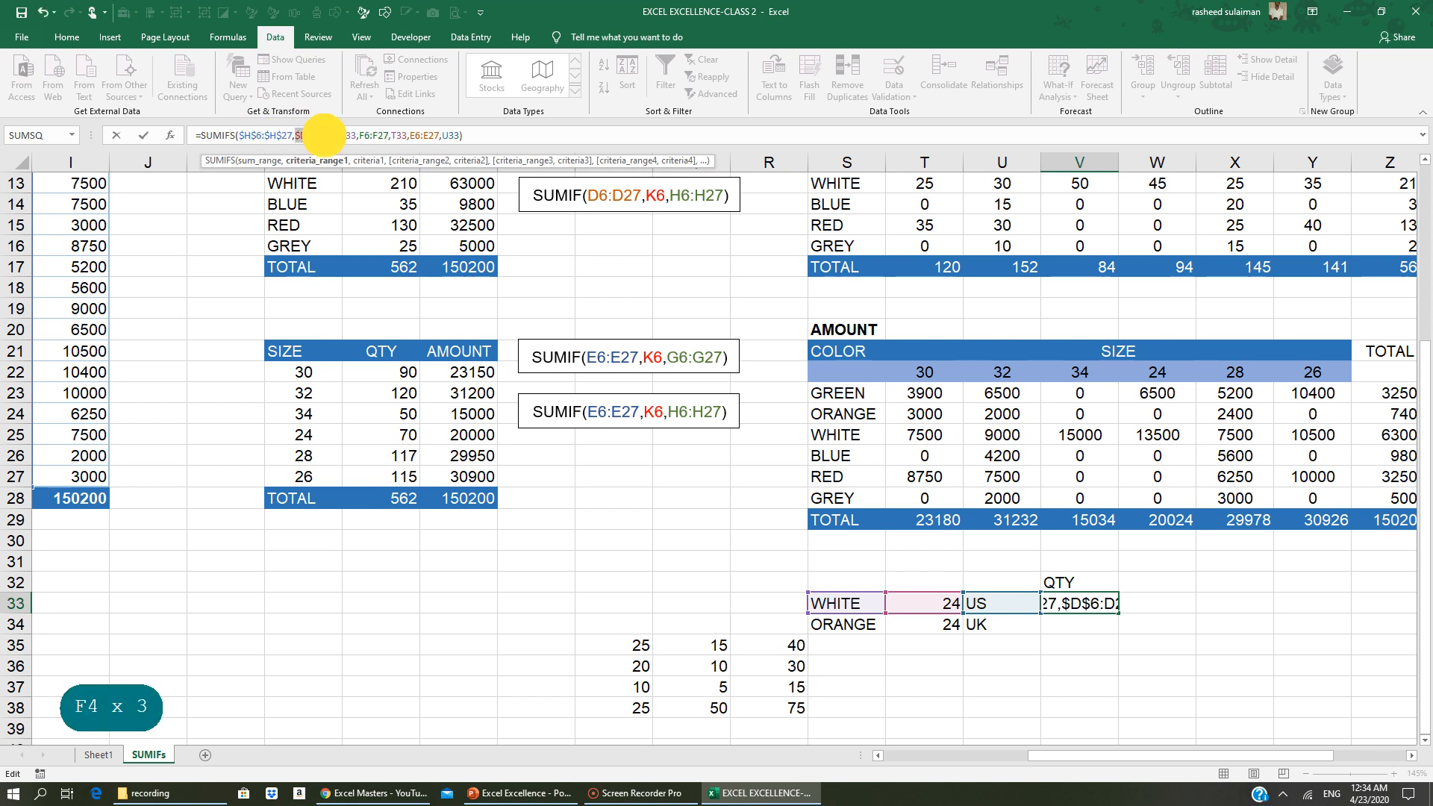
{"action": "key", "text": "F4"}
{"action": "left_click", "coordinate": [377, 136]}
{"action": "key", "text": "F4"}
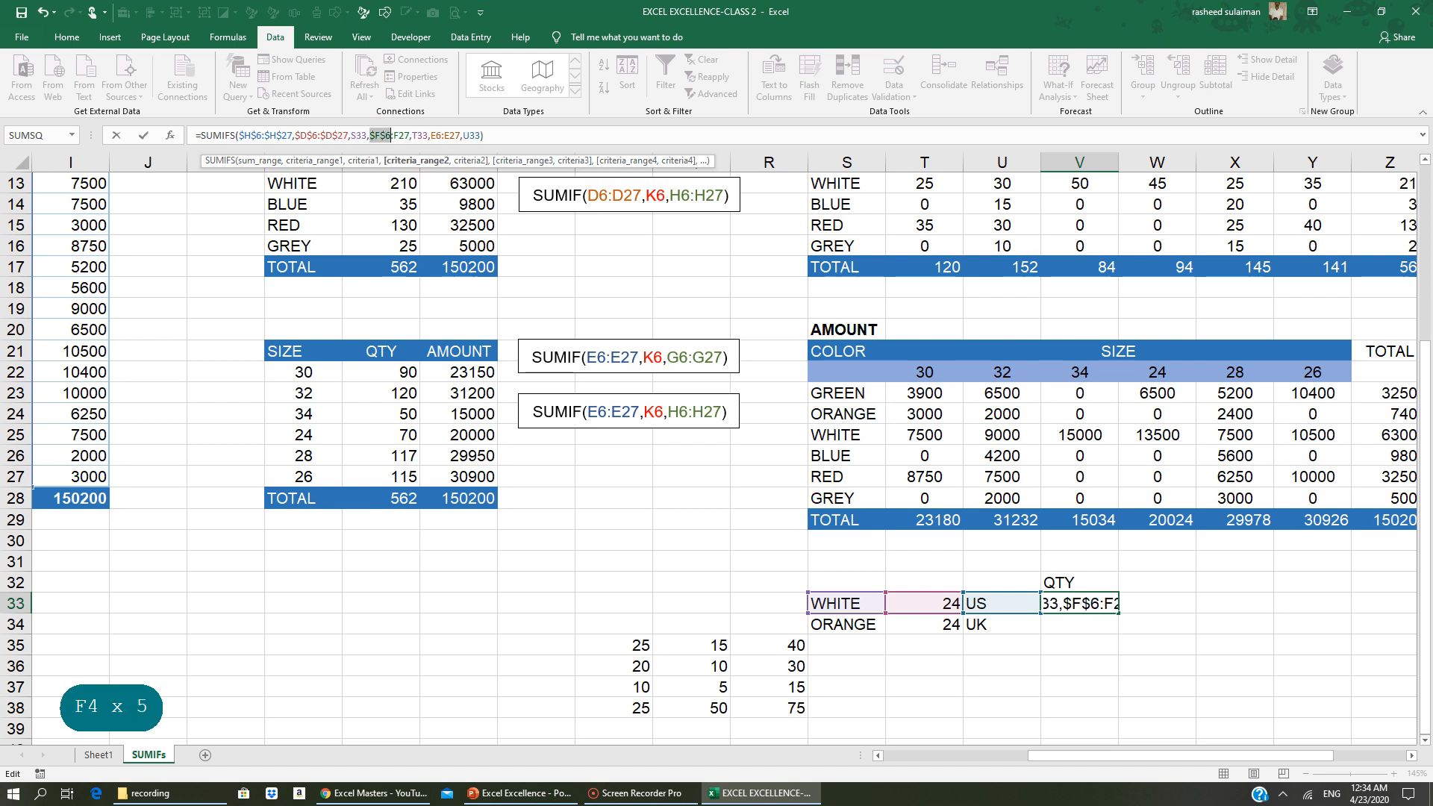
{"action": "left_click", "coordinate": [400, 136]}
{"action": "key", "text": "F4"}
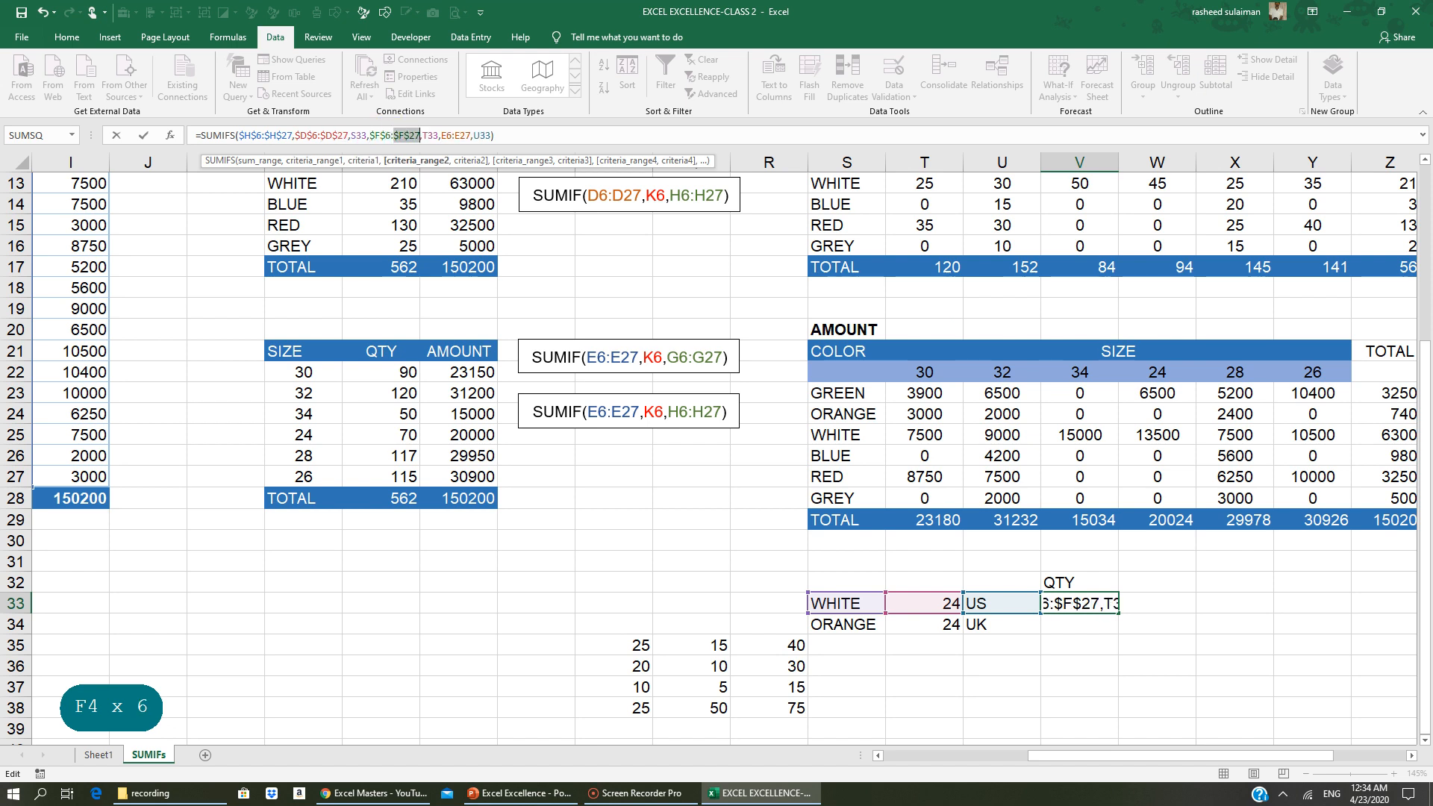
Make the country criteria range in V33's formula absolute as $E$6:$E$27 and commit the formula
{"action": "left_click", "coordinate": [446, 136]}
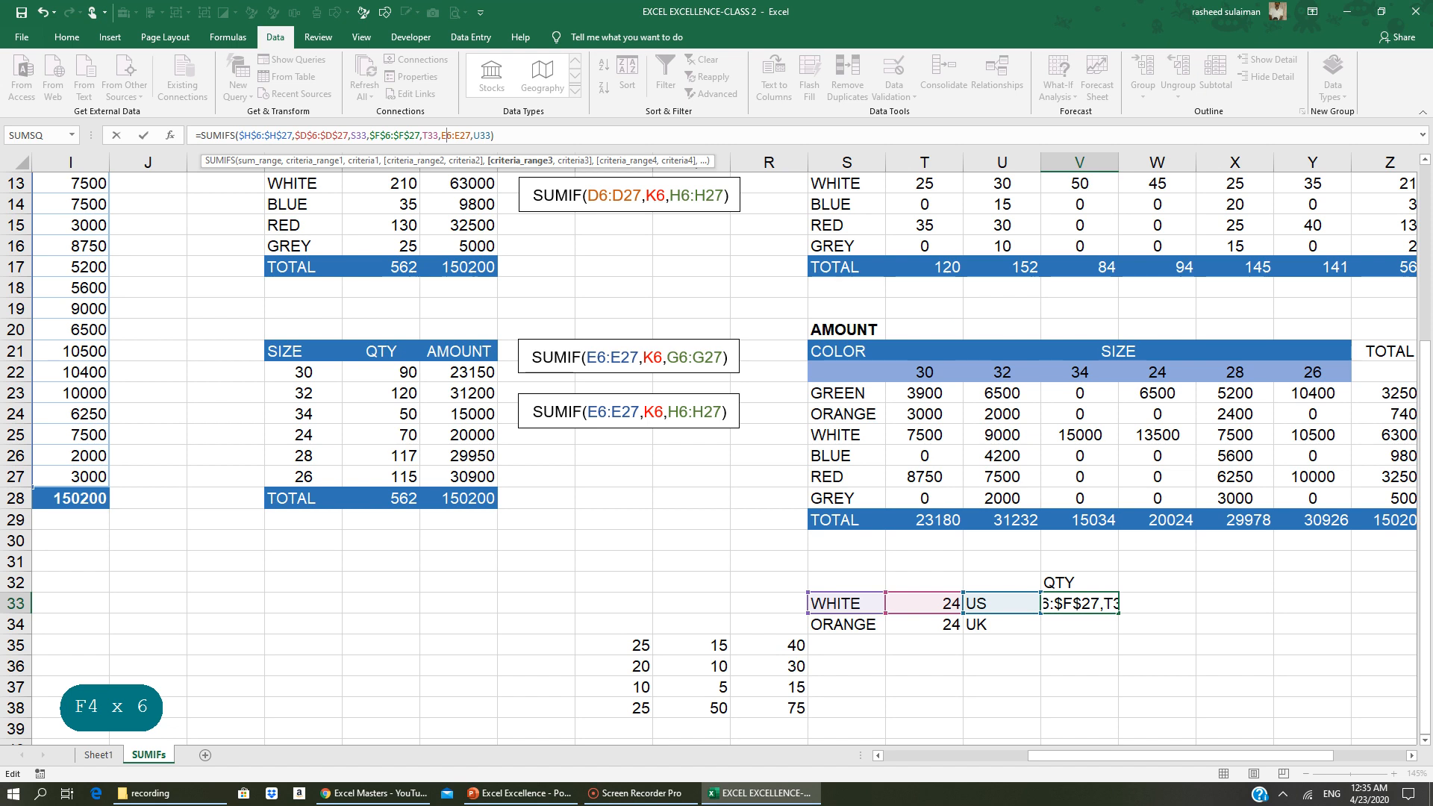
{"action": "key", "text": "F4"}
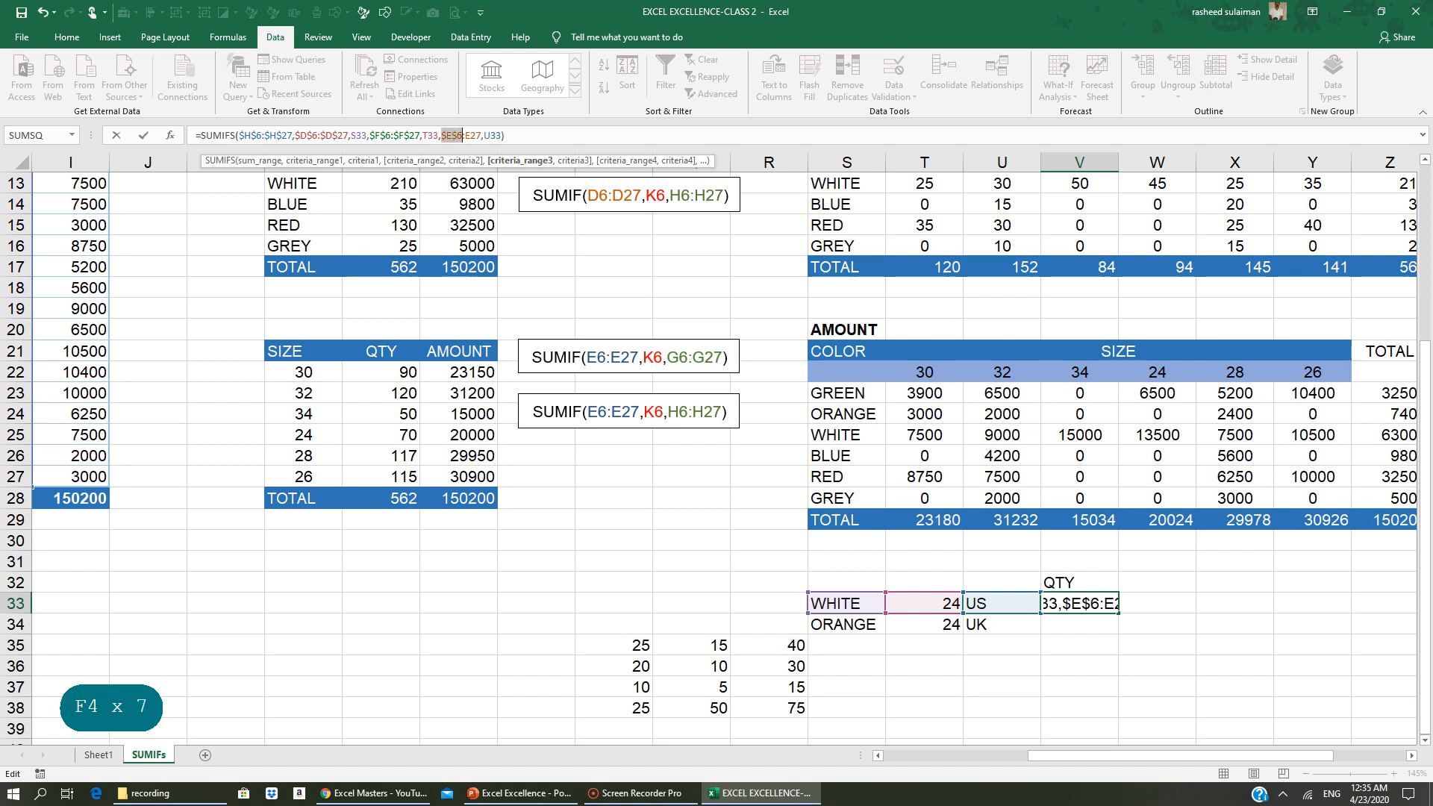
{"action": "left_click", "coordinate": [470, 136]}
{"action": "key", "text": "F4"}
{"action": "key", "text": "Return"}
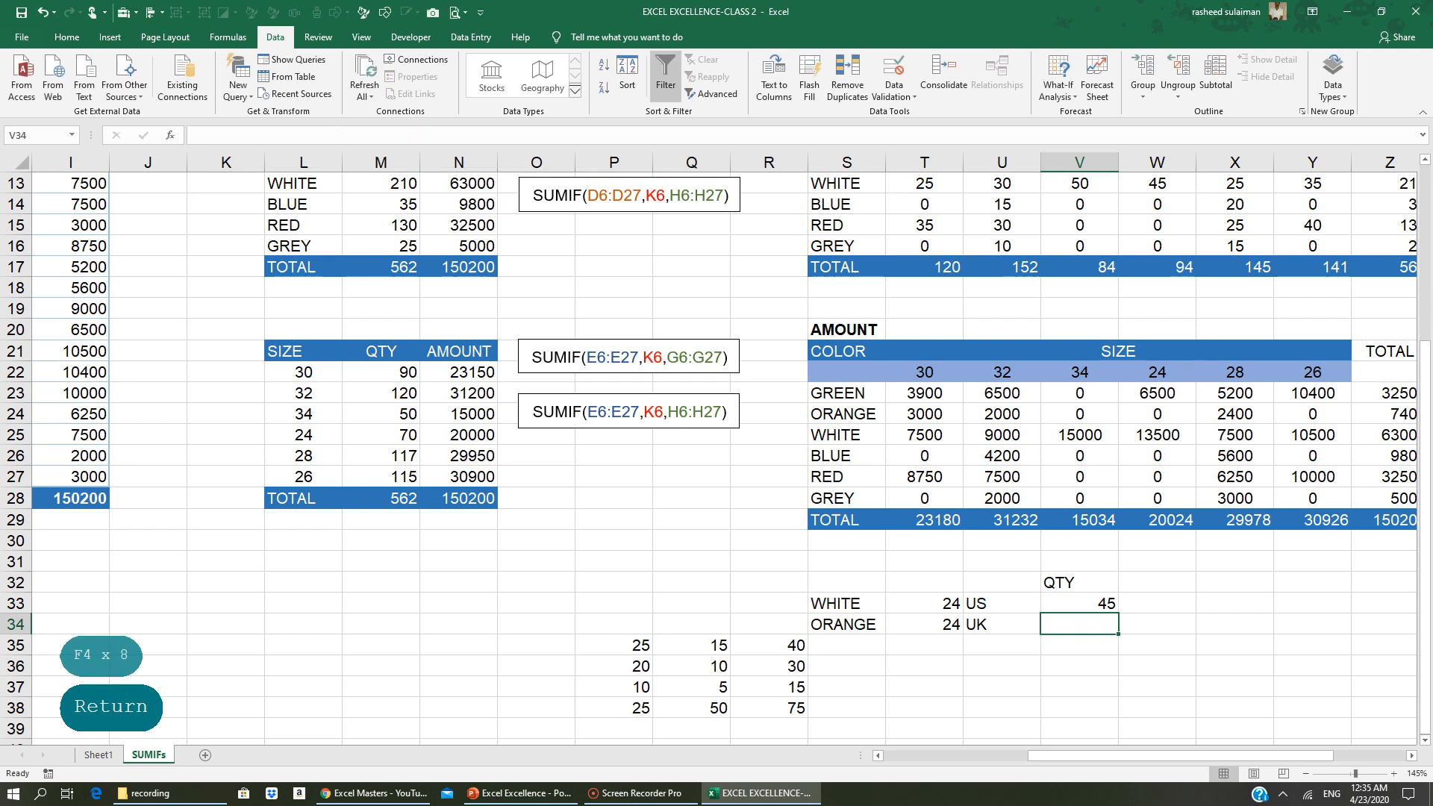
Fill the SUMIFS formula from V33 down to V34 for the ORANGE and UK criteria row
{"action": "left_click", "coordinate": [1067, 603]}
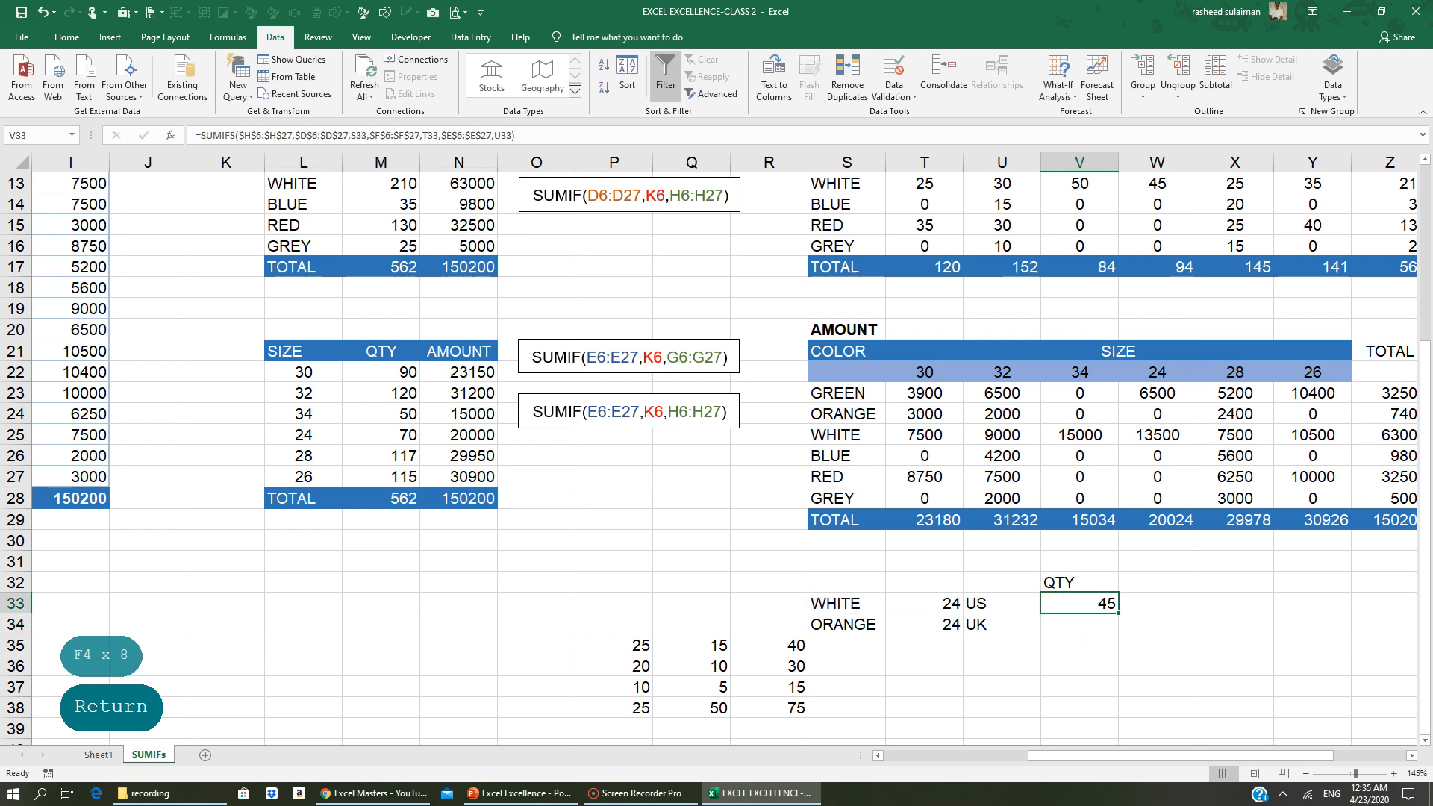
{"action": "left_click", "coordinate": [924, 371]}
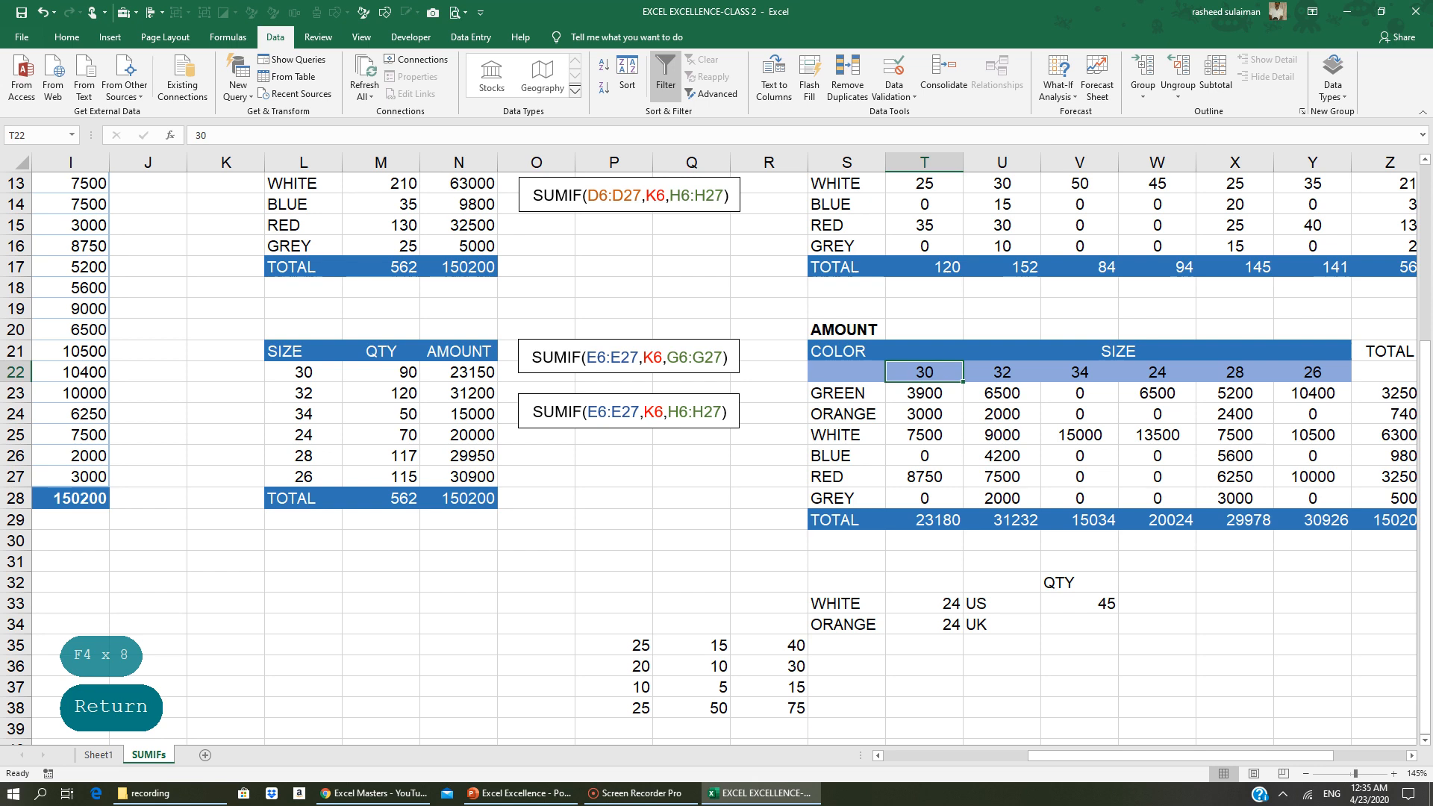
{"action": "left_click_drag", "start_coordinate": [828, 603], "coordinate": [1052, 607]}
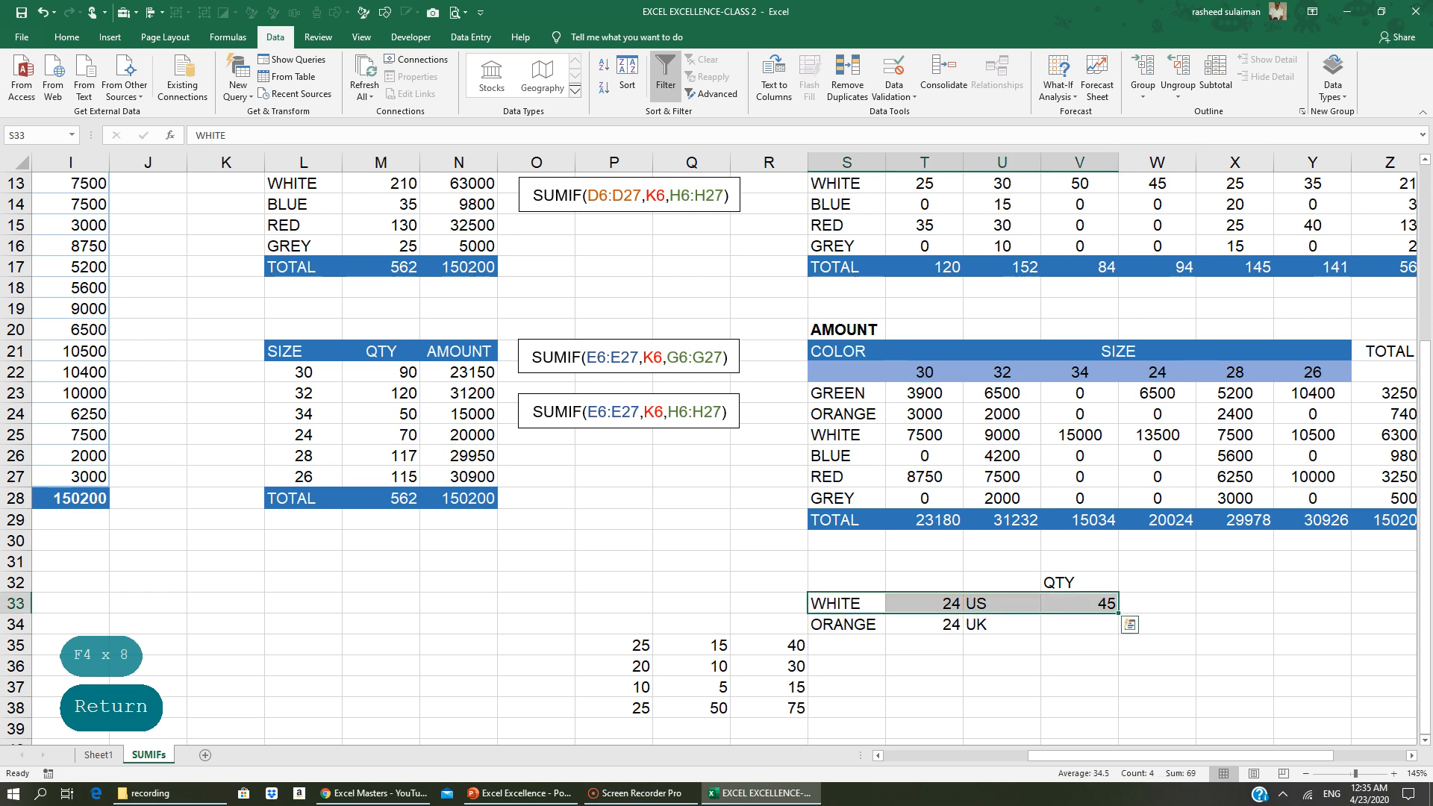
{"action": "left_click", "coordinate": [1056, 620]}
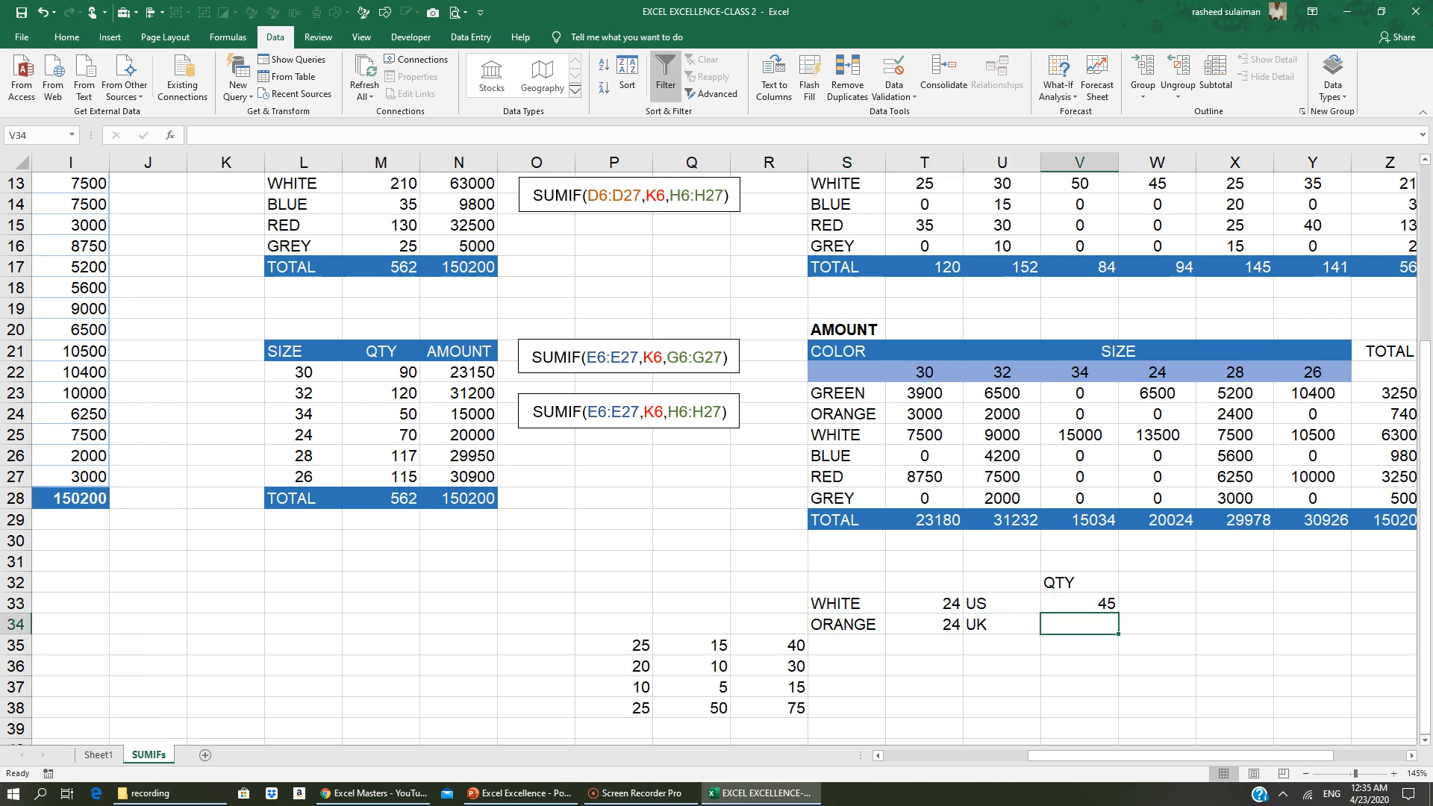
{"action": "key", "text": "Up"}
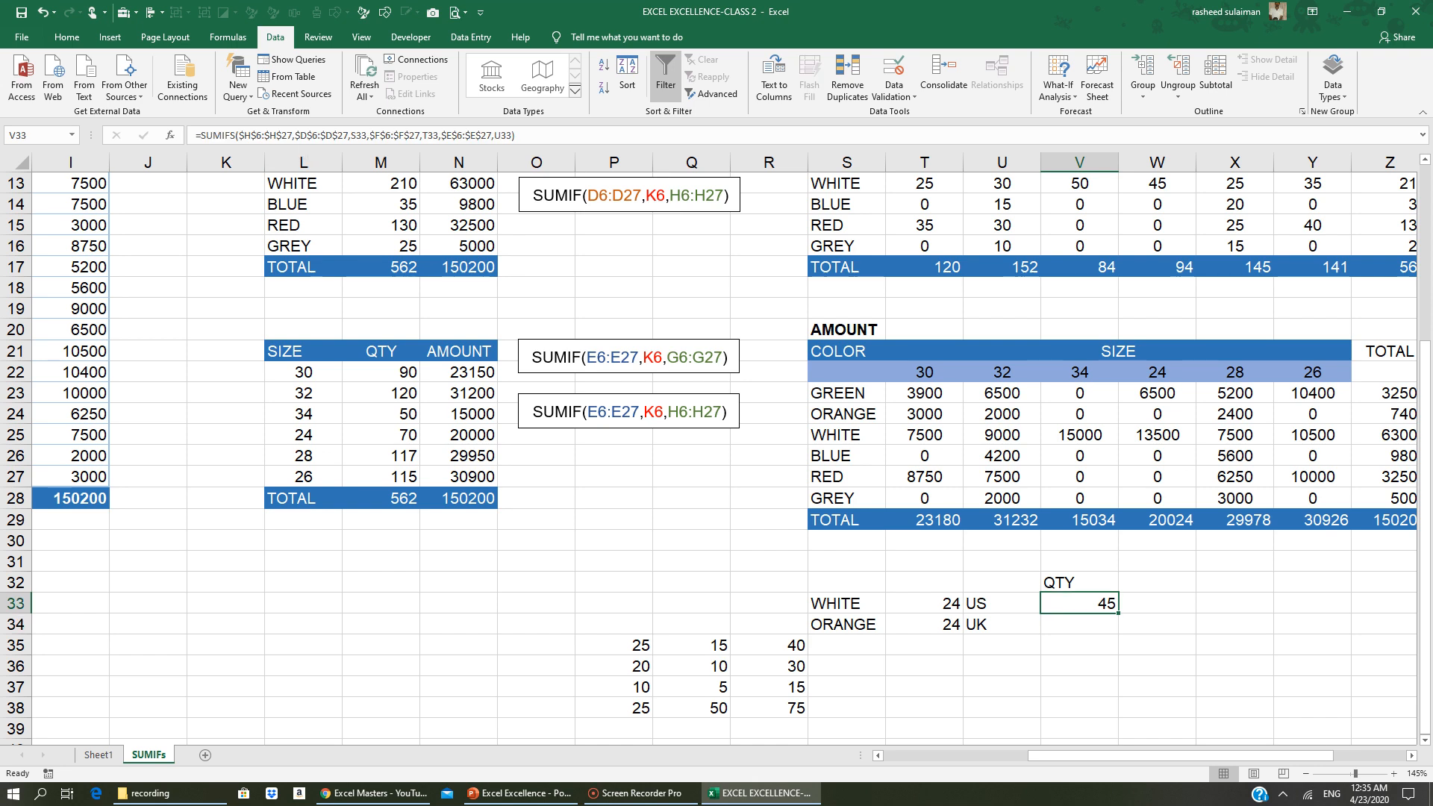
{"action": "left_click_drag", "start_coordinate": [1117, 613], "coordinate": [1117, 632]}
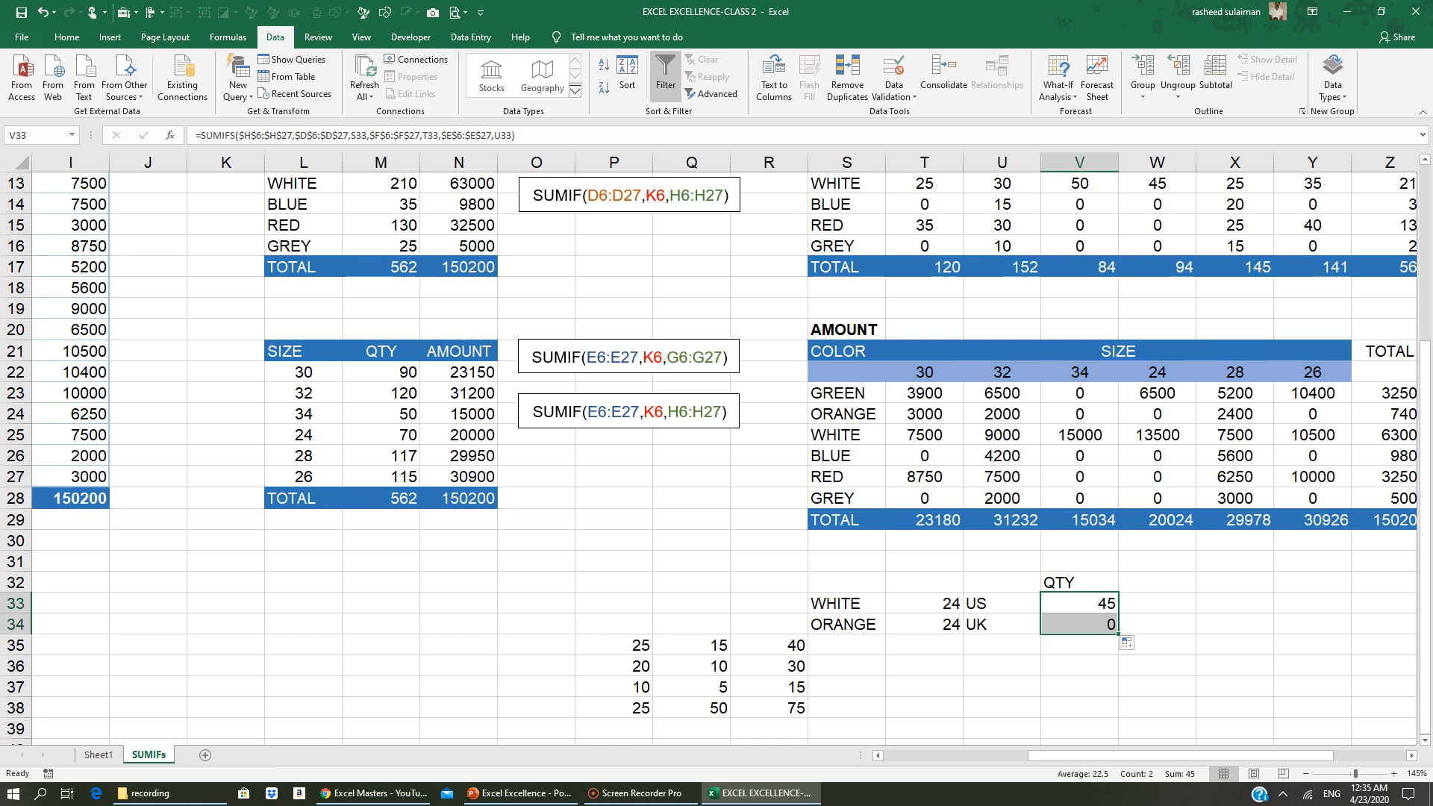
Try 30 as the size criterion in T34 of the ORANGE row
{"action": "left_click", "coordinate": [1080, 625]}
{"action": "left_click", "coordinate": [925, 625]}
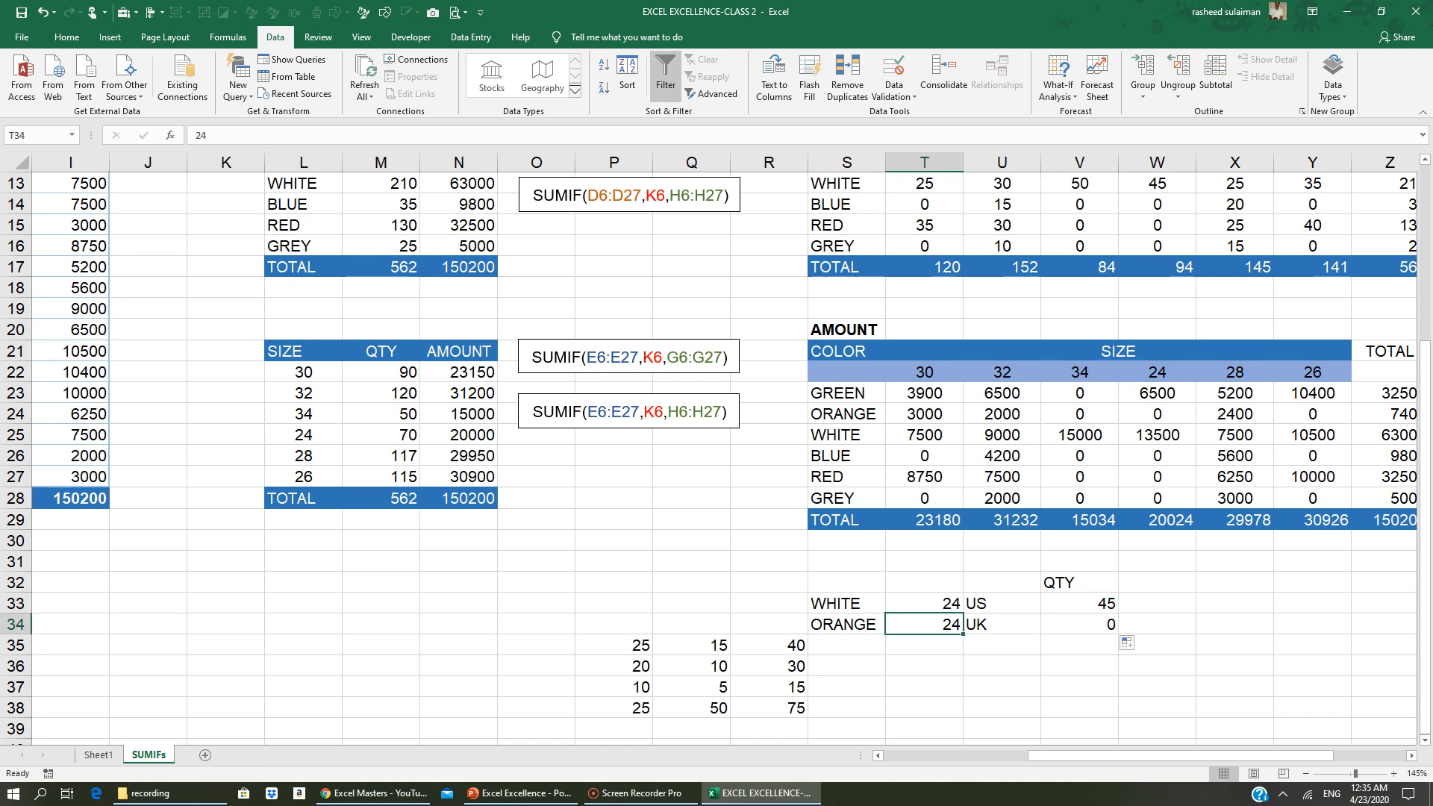
{"action": "type", "text": "30"}
{"action": "key", "text": "Return"}
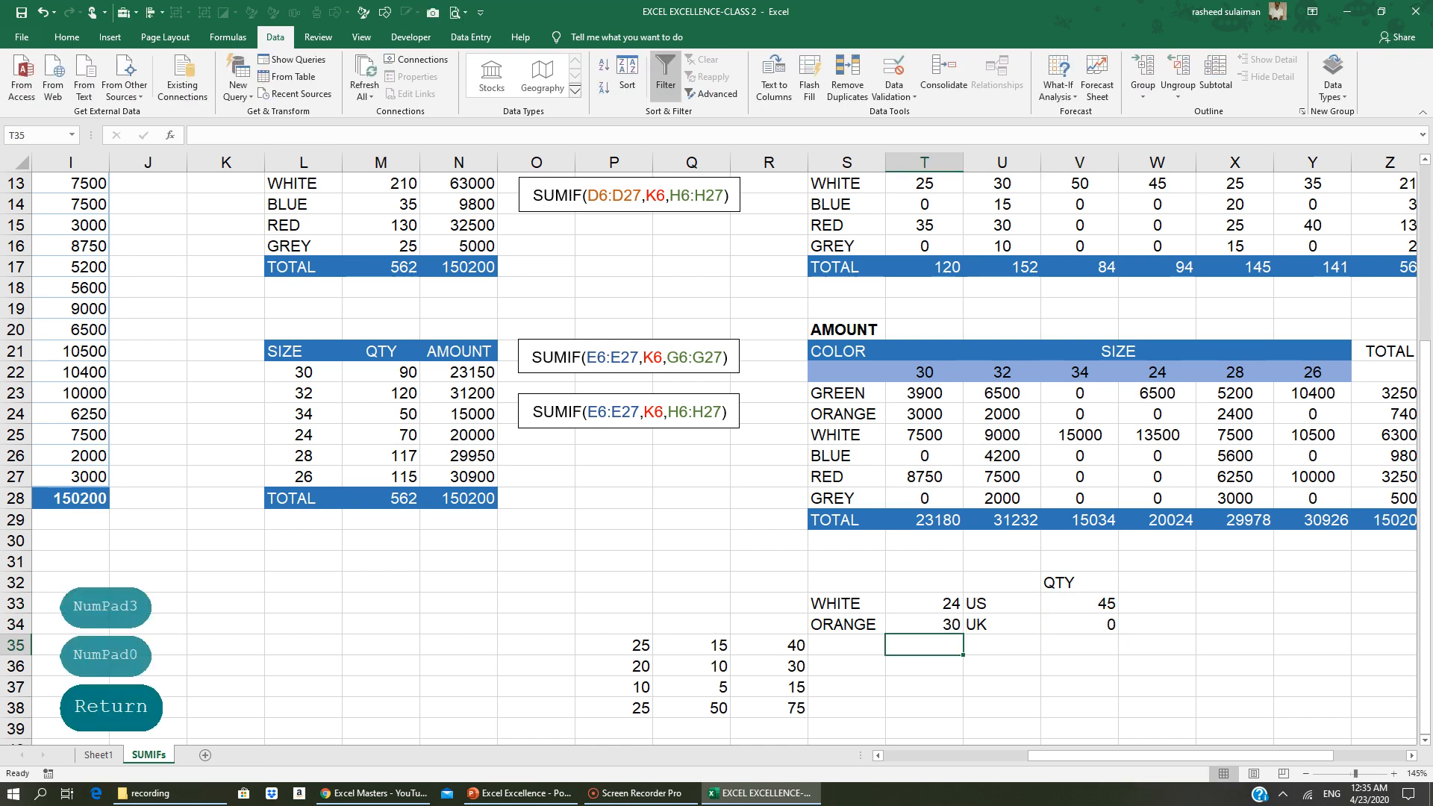
Set the ORANGE row's size criterion in T34 to 32 and check the formula in V34
{"action": "left_click", "coordinate": [925, 625]}
{"action": "type", "text": "32"}
{"action": "key", "text": "Return"}
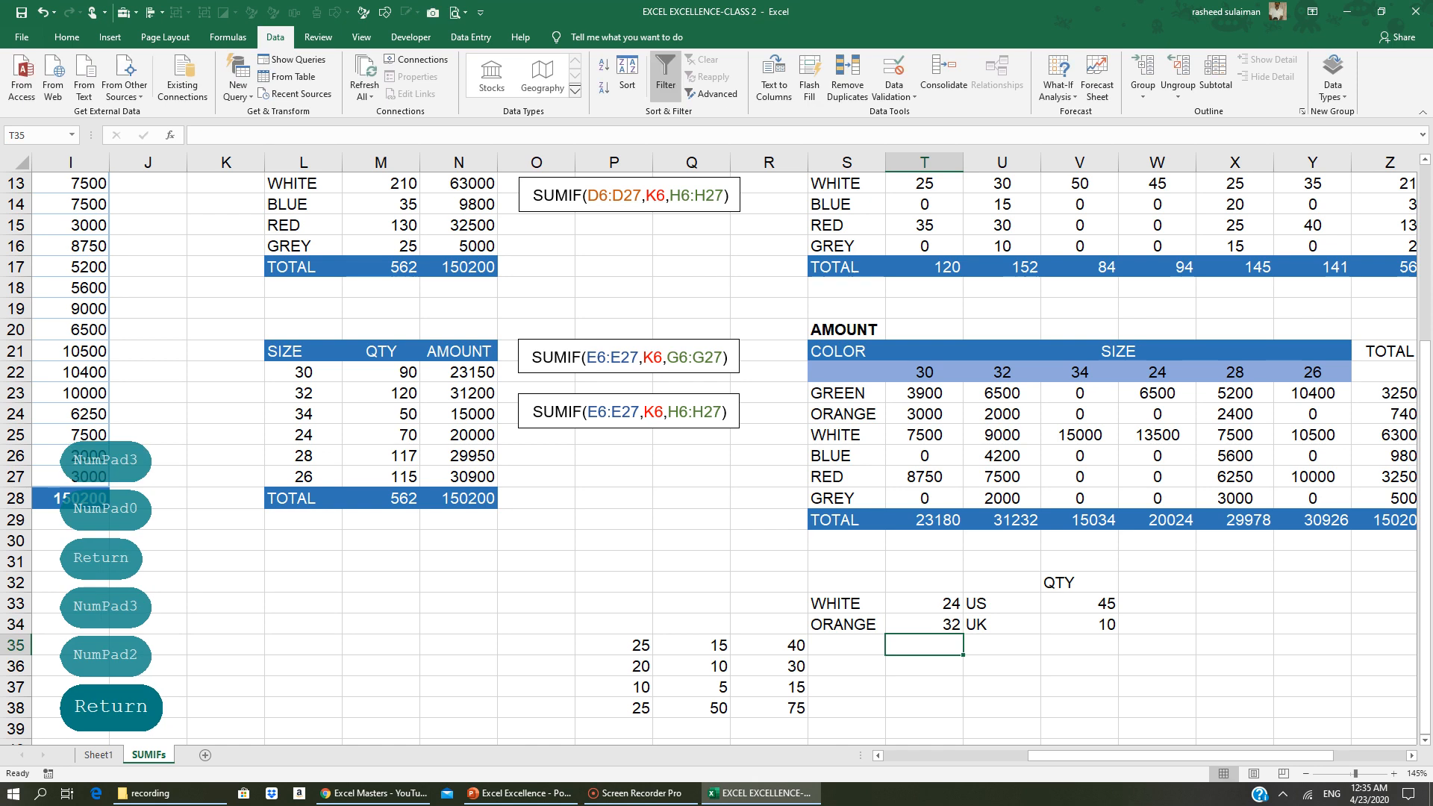
{"action": "left_click", "coordinate": [899, 626]}
{"action": "left_click", "coordinate": [1080, 625]}
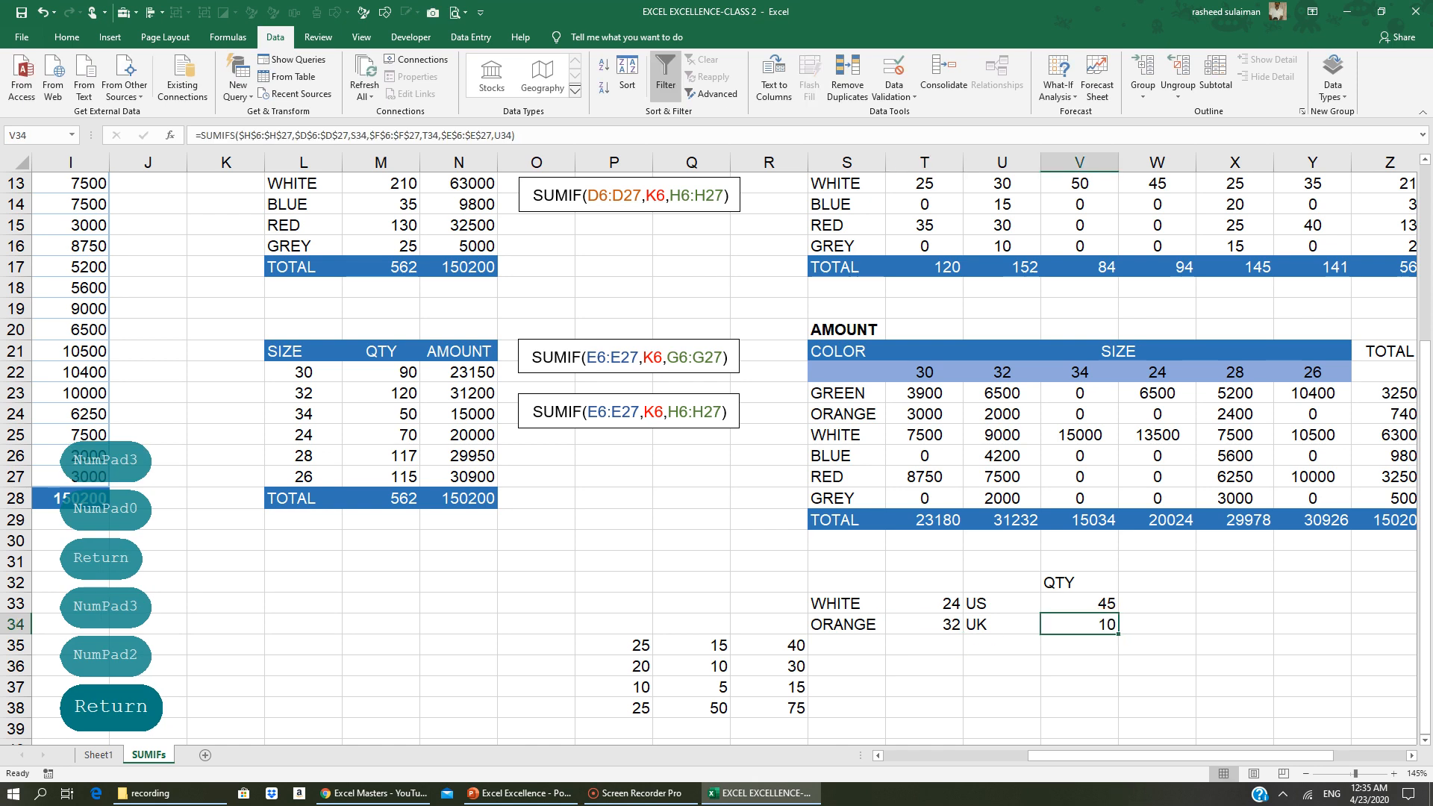
Review the sales register, the SUMIF and SUMIFS summary tables and the three-criteria quantity rows across the sheet
{"action": "scroll", "coordinate": [709, 448], "scroll_direction": "up", "scroll_amount": 4}
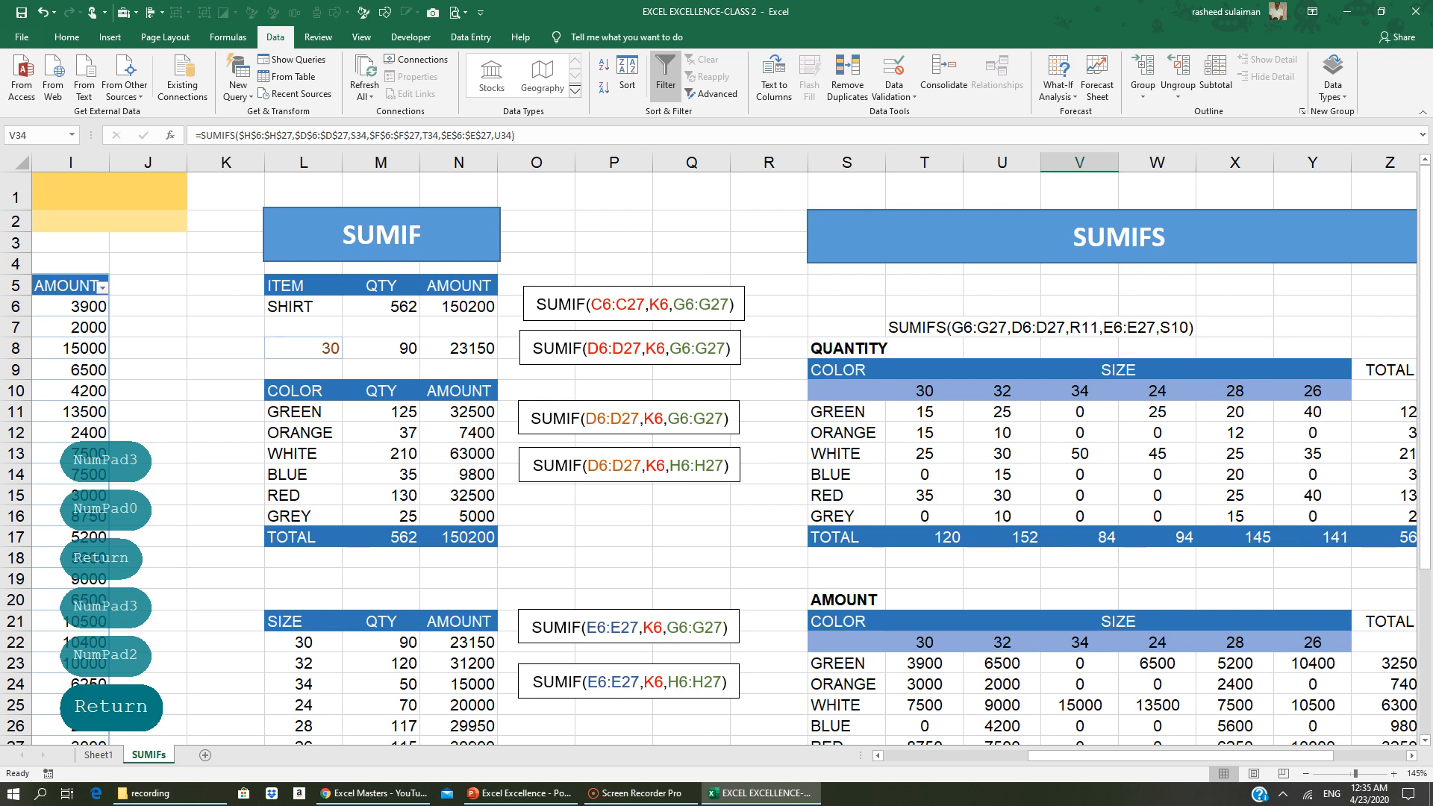
{"action": "scroll", "coordinate": [709, 448], "scroll_direction": "down", "scroll_amount": 5}
{"action": "scroll", "coordinate": [709, 448], "scroll_direction": "up", "scroll_amount": 5}
{"action": "scroll", "coordinate": [709, 448], "scroll_direction": "down", "scroll_amount": 2}
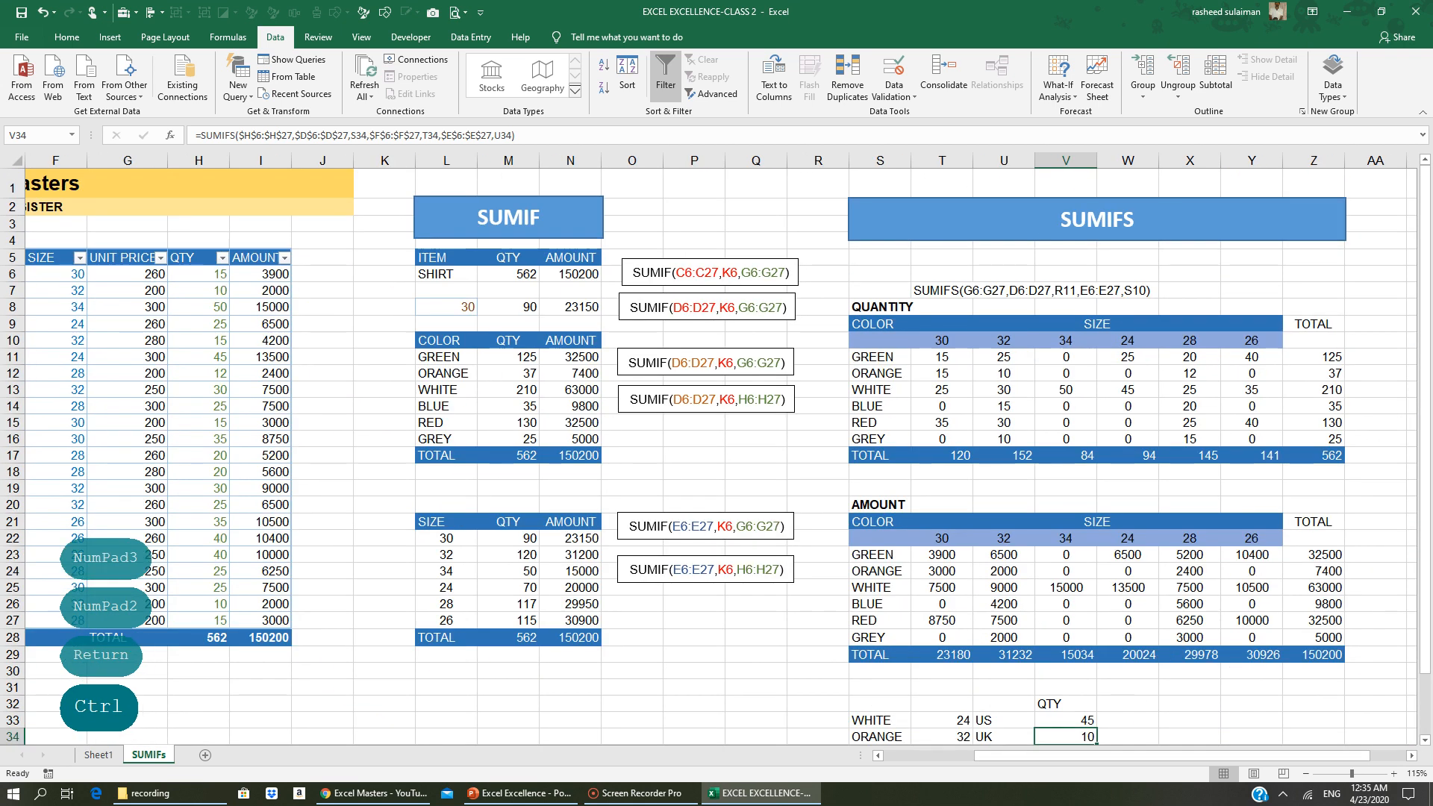
{"action": "left_click", "coordinate": [878, 756]}
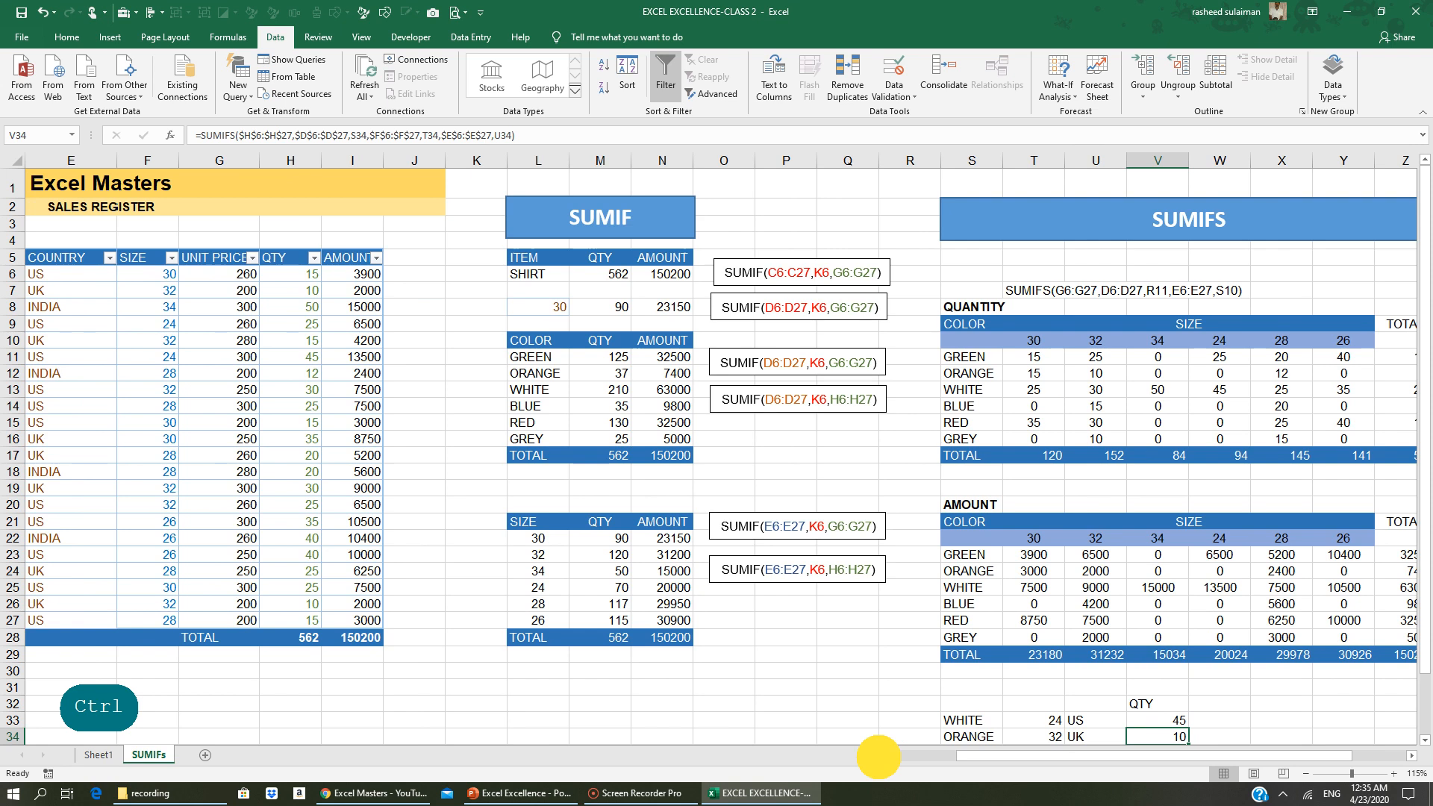
{"action": "left_click", "coordinate": [878, 756]}
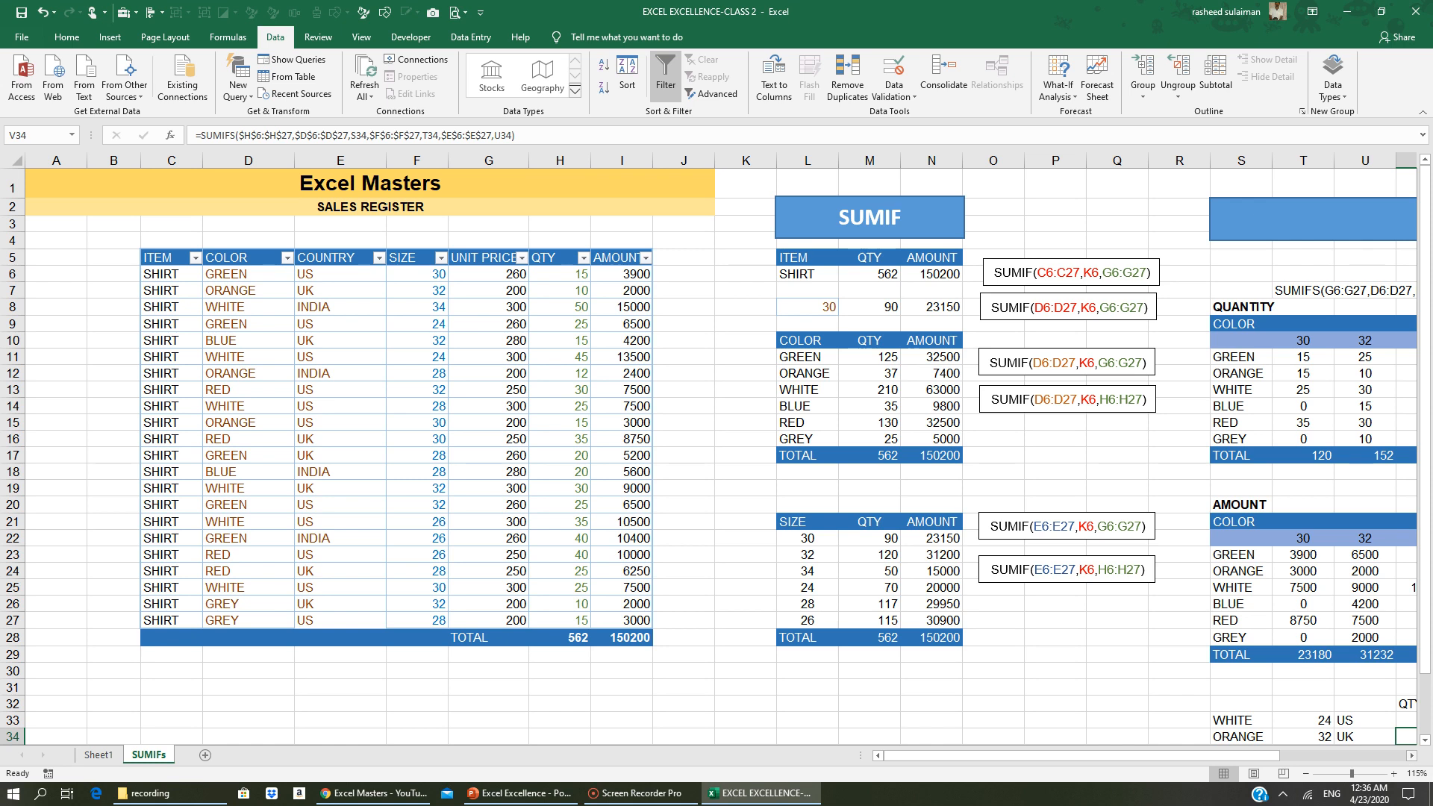
{"action": "left_click", "coordinate": [1412, 756]}
{"action": "left_click", "coordinate": [1411, 756]}
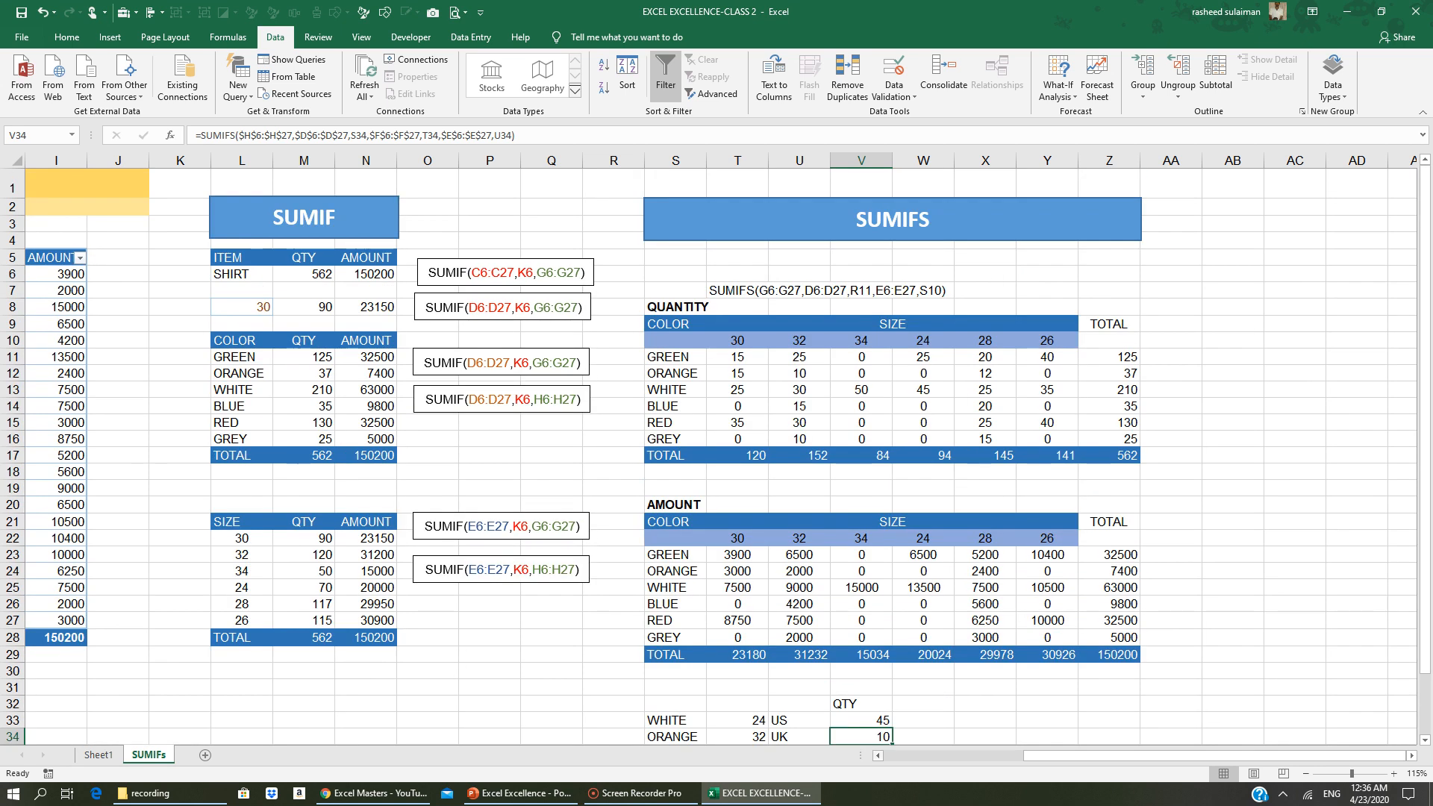
{"action": "left_click", "coordinate": [879, 755]}
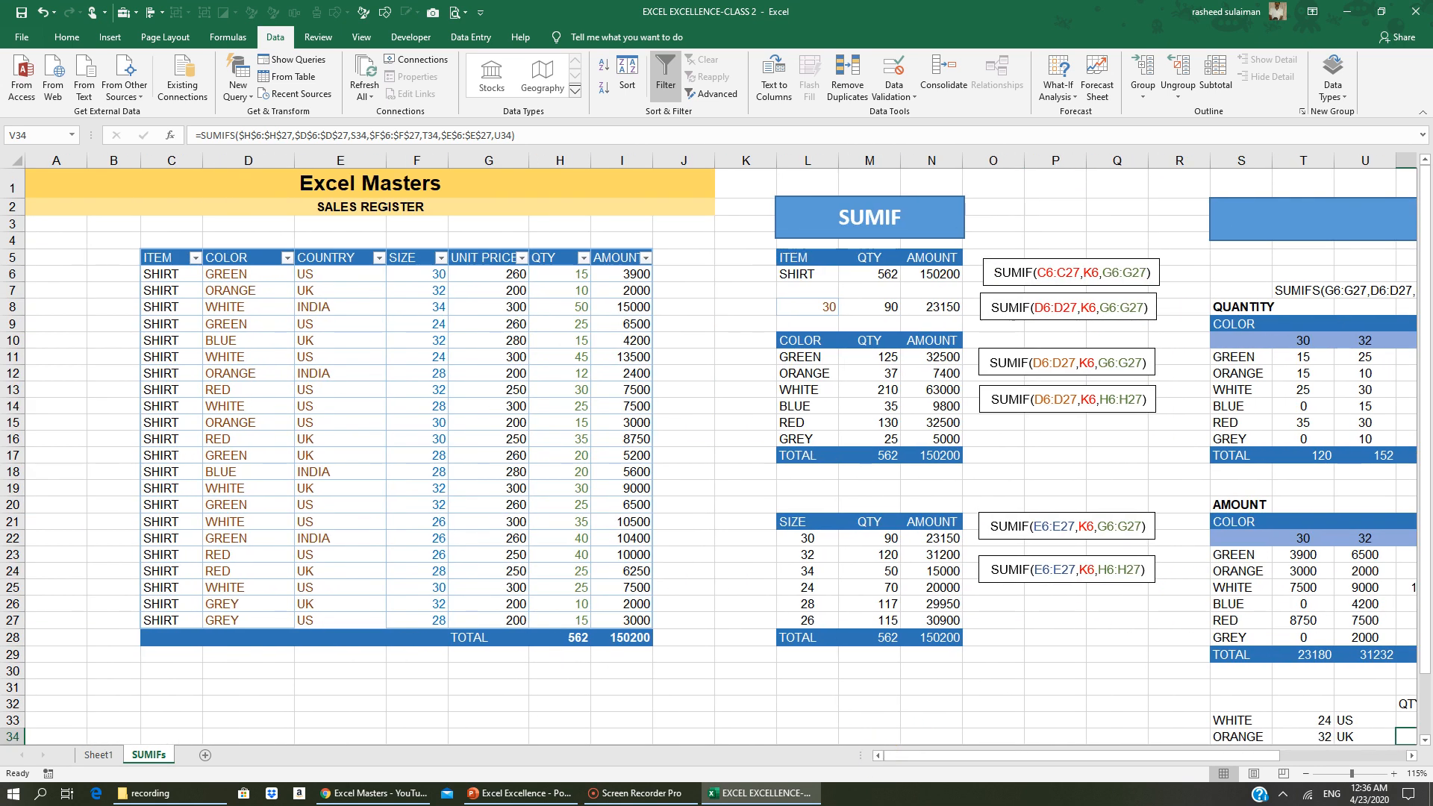
{"action": "left_click", "coordinate": [743, 687]}
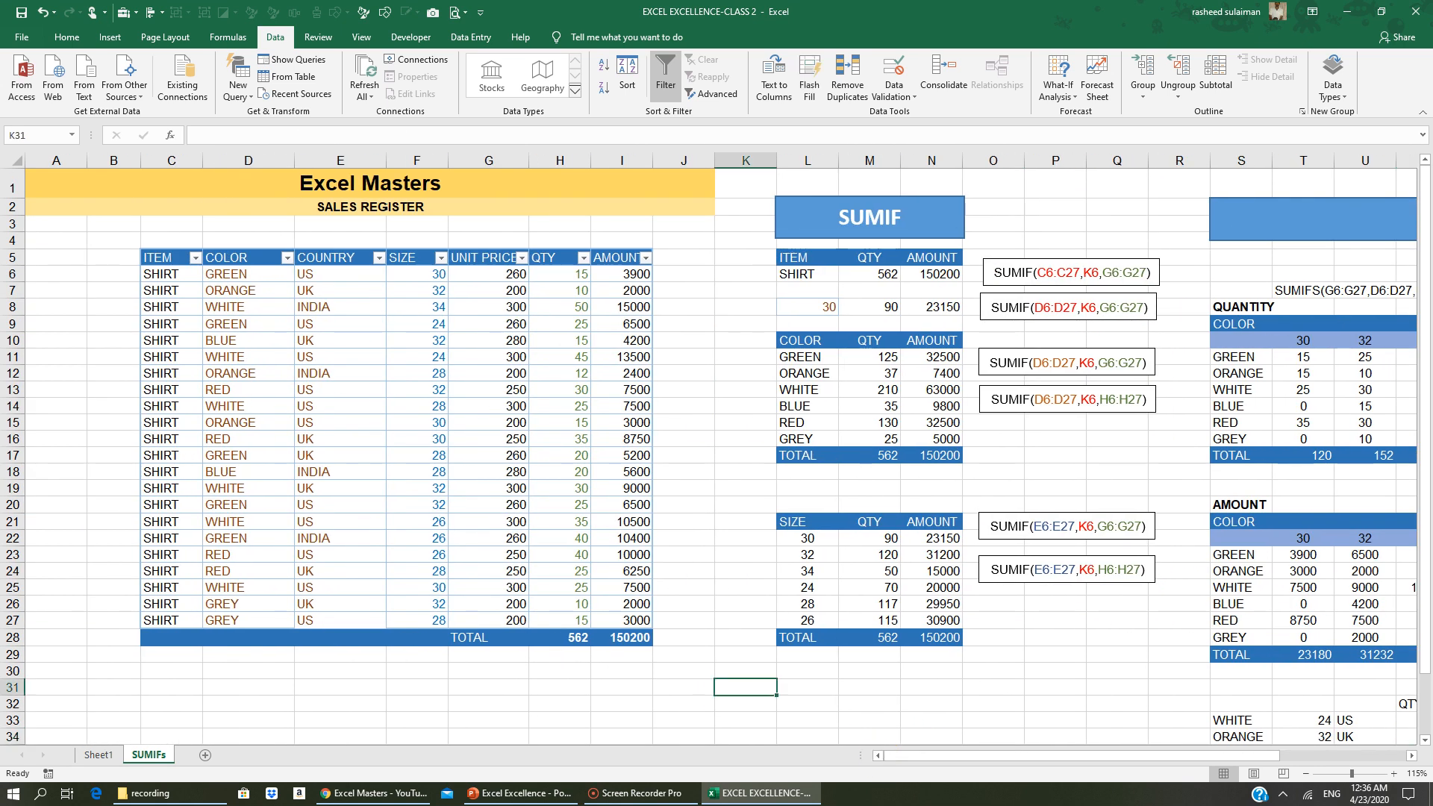
{"action": "scroll", "coordinate": [742, 687], "scroll_direction": "down", "scroll_amount": 3}
{"action": "scroll", "coordinate": [743, 687], "scroll_direction": "up", "scroll_amount": 3}
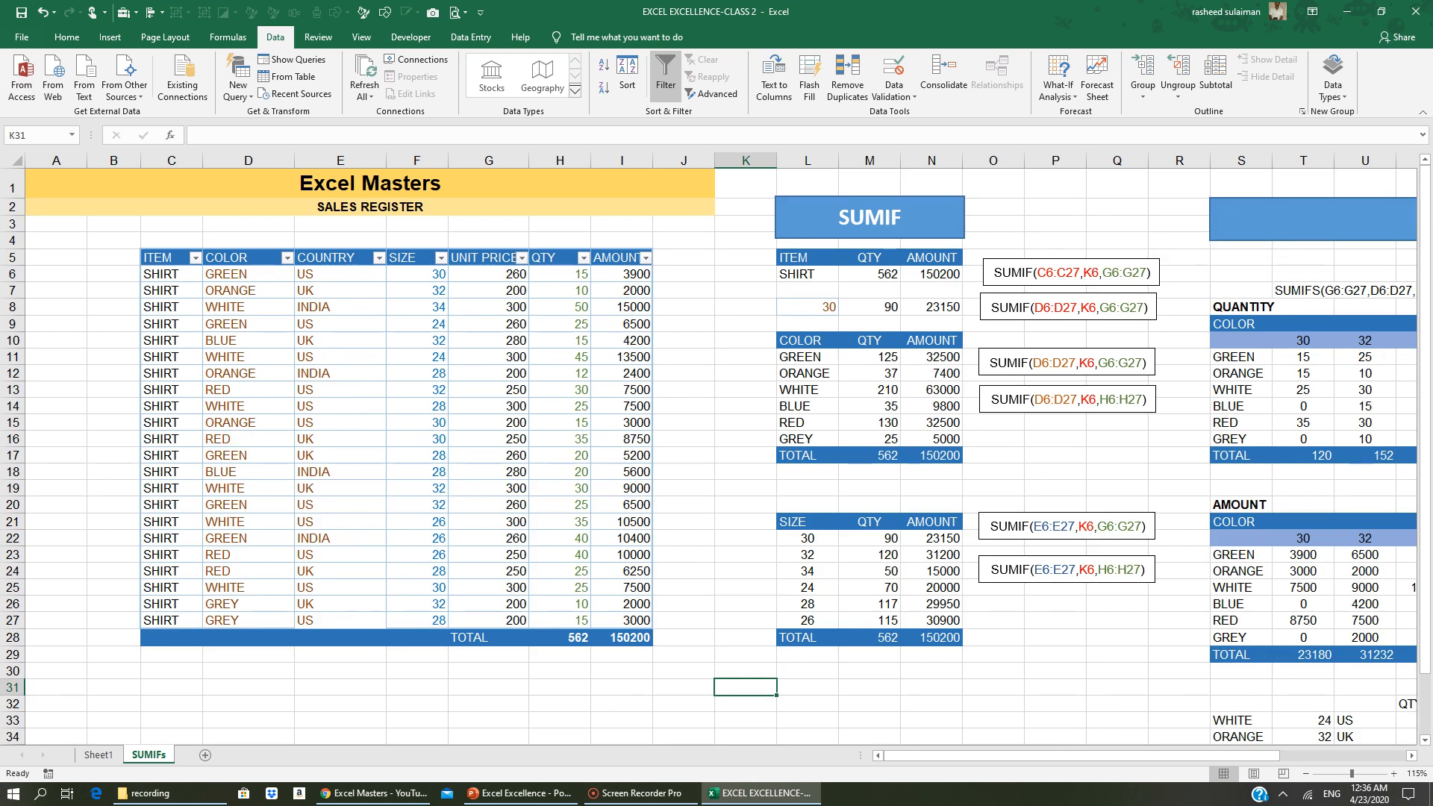